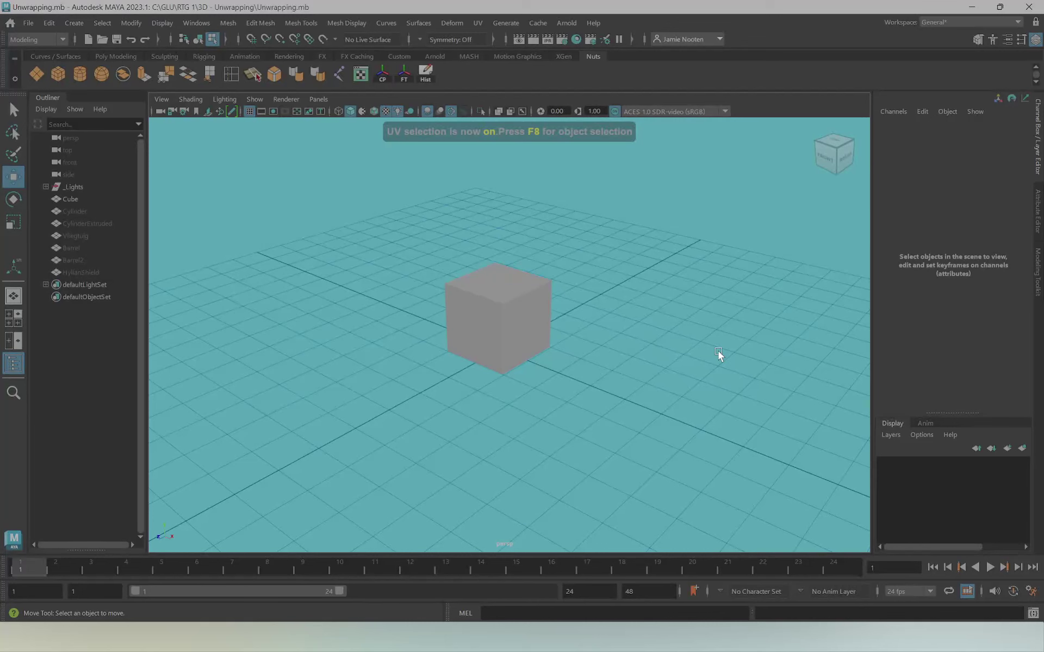
Return the cube's selection mode to Object Mode through the marking menu
right_click_drag(501, 302, 723, 259)
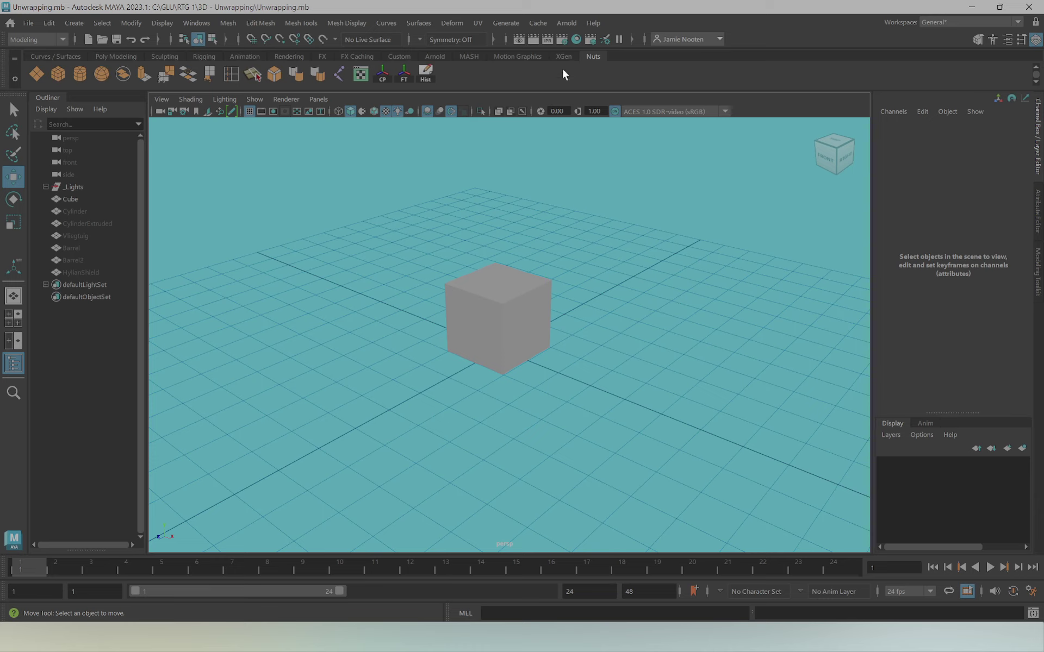
Switch the workspace to UV Editing and resize the 3D viewport and UV Editor panels
left_click(957, 24)
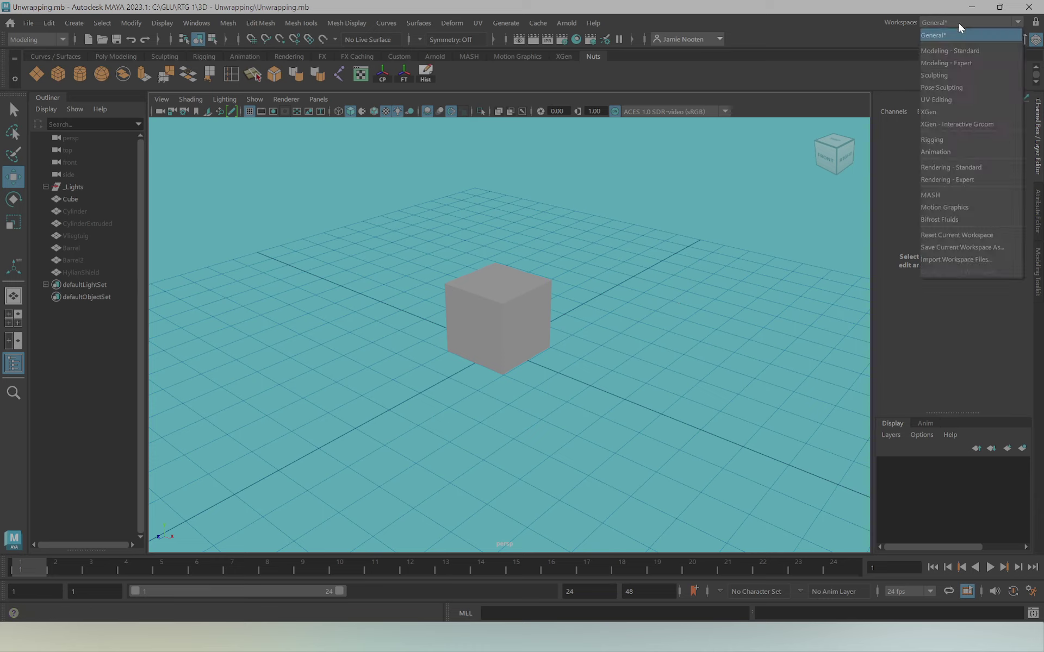
left_click(970, 100)
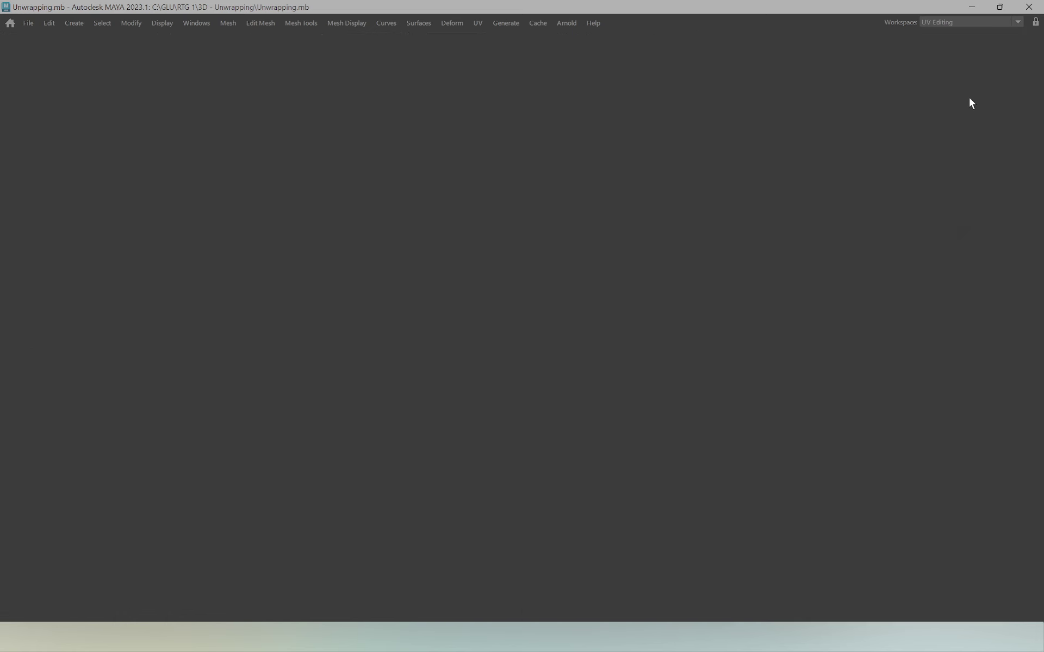
left_click_drag(386, 288, 522, 281)
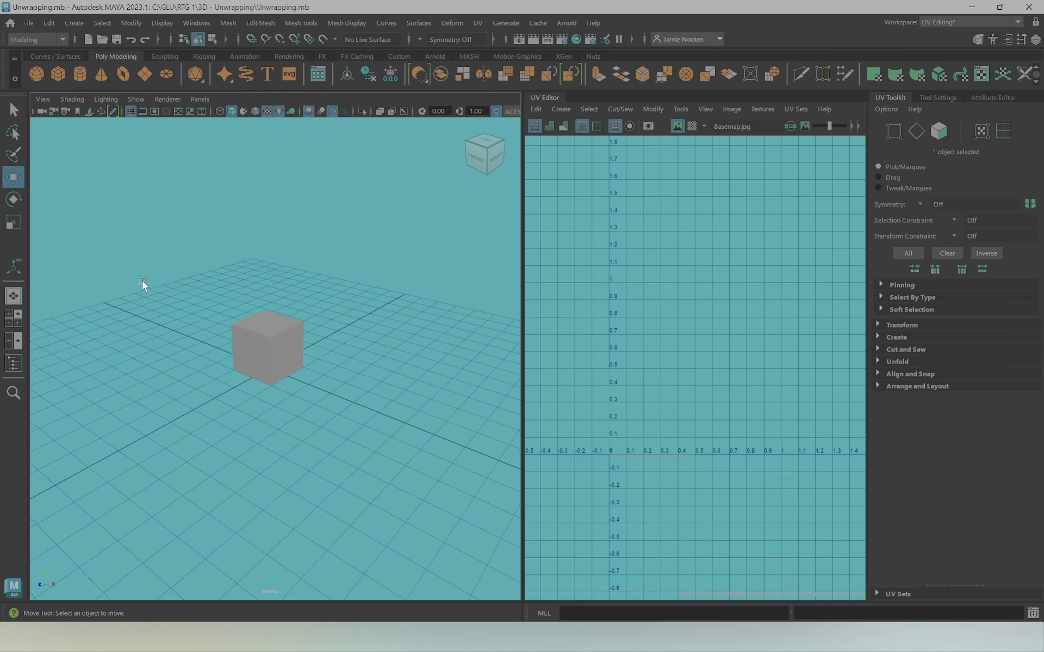
left_click_drag(523, 272, 457, 273)
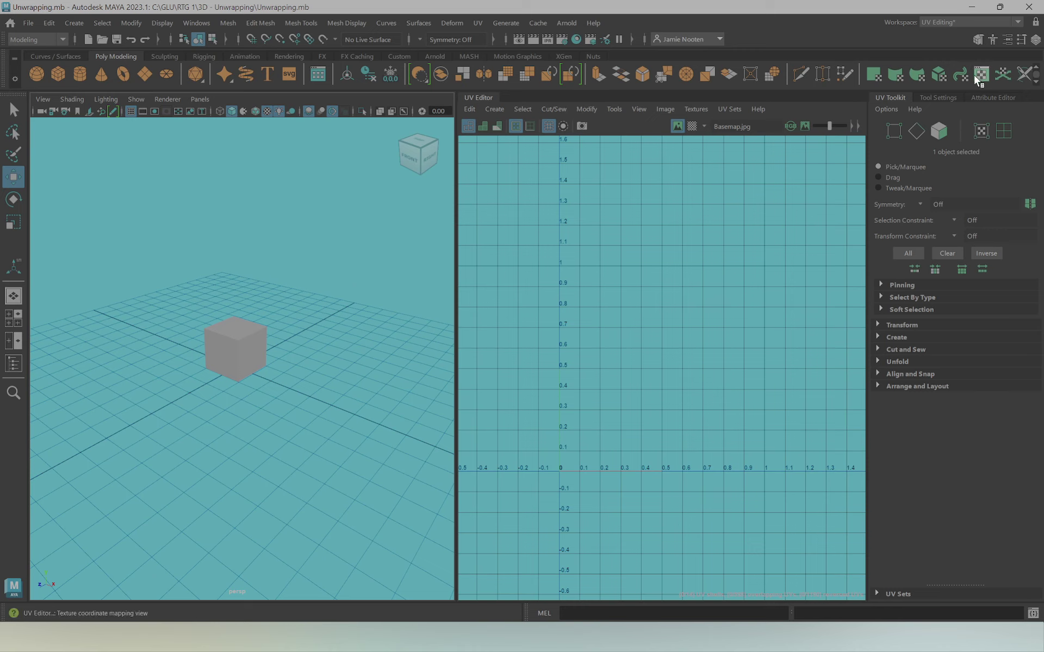
Open a narrowed Outliner and select the cube to load its UVs
scroll(230, 375, "up", 5)
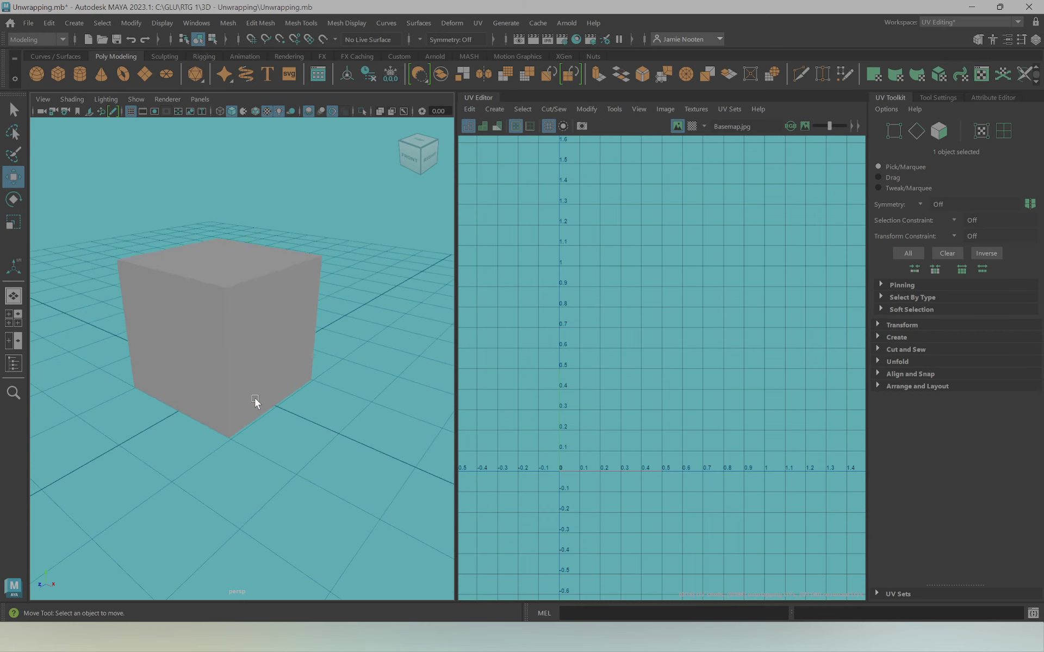
scroll(255, 398, "down", 2)
scroll(272, 370, "up", 2)
left_click(14, 363)
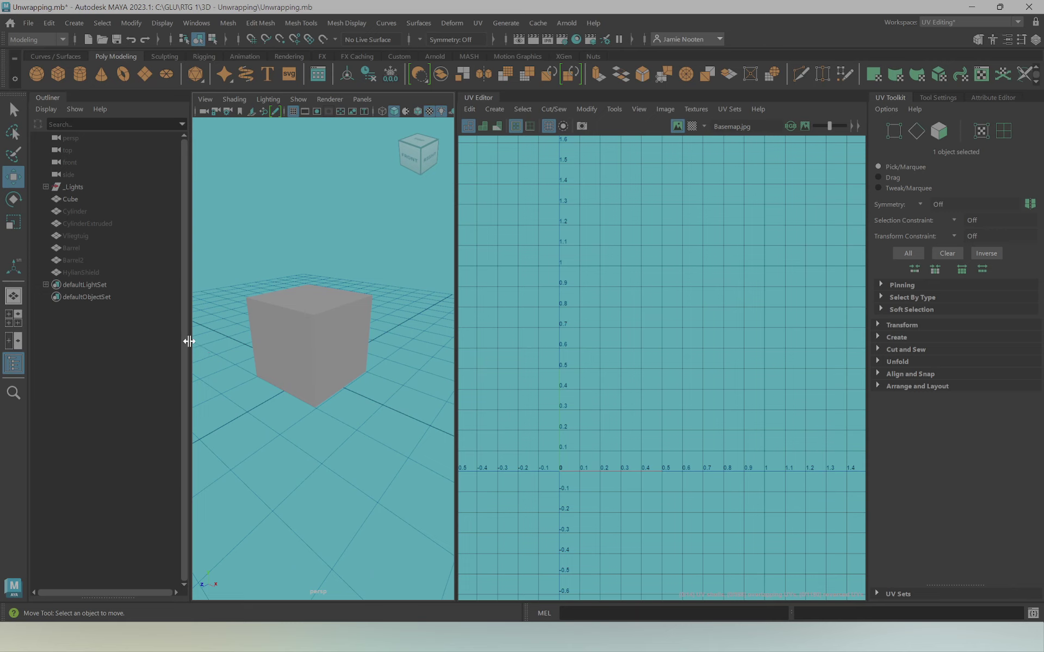
left_click_drag(189, 341, 136, 342)
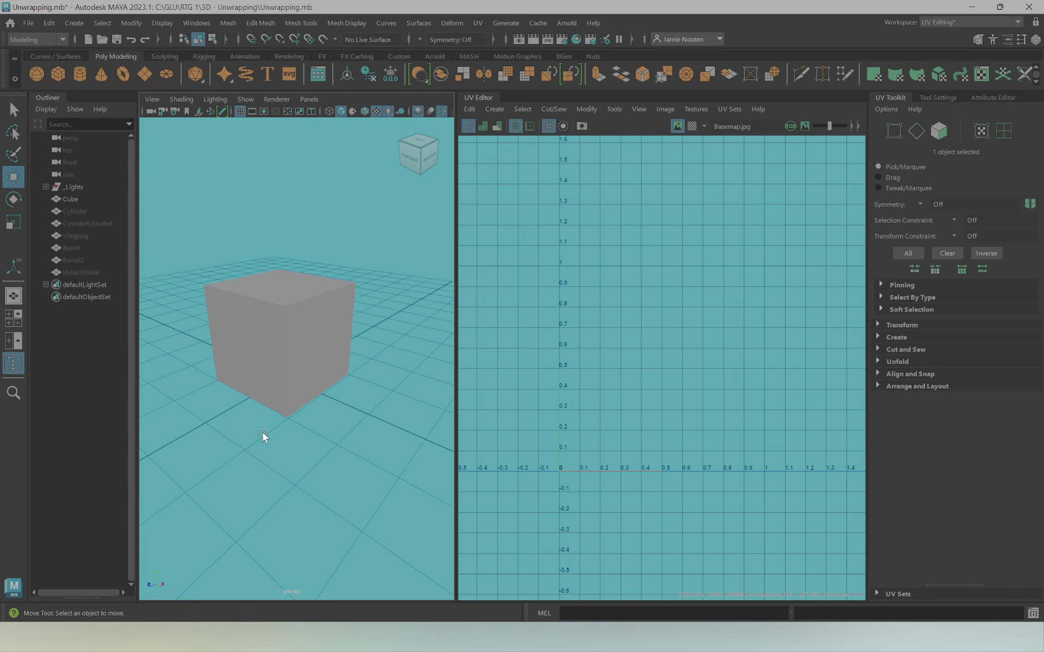
left_click(293, 375)
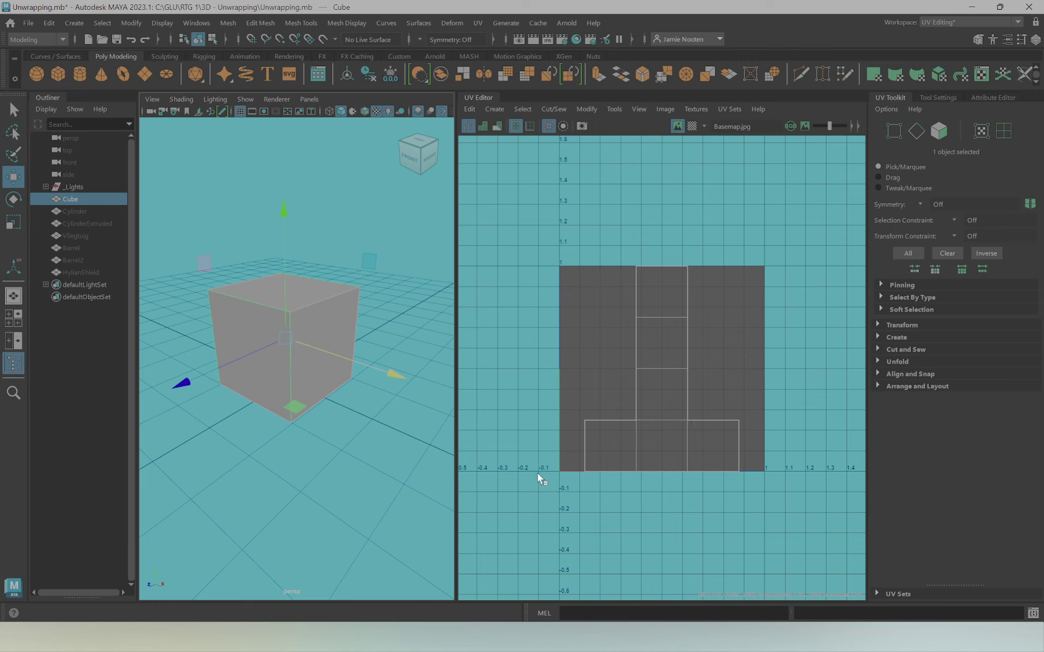
scroll(767, 458, "down", 3)
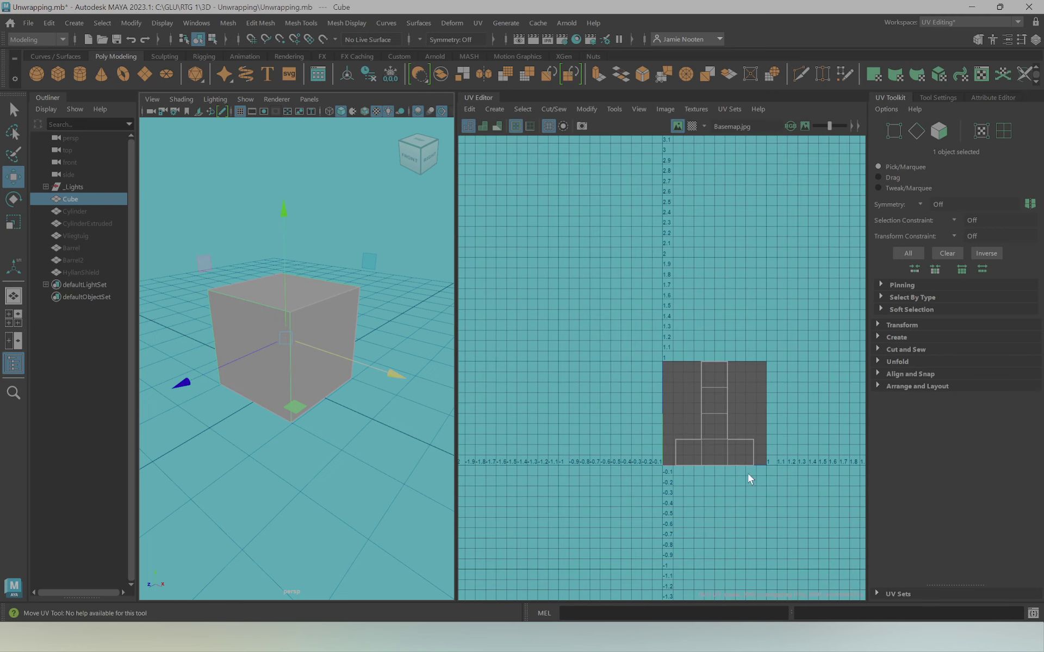
scroll(748, 474, "down", 1)
scroll(693, 462, "up", 1)
scroll(743, 470, "up", 2)
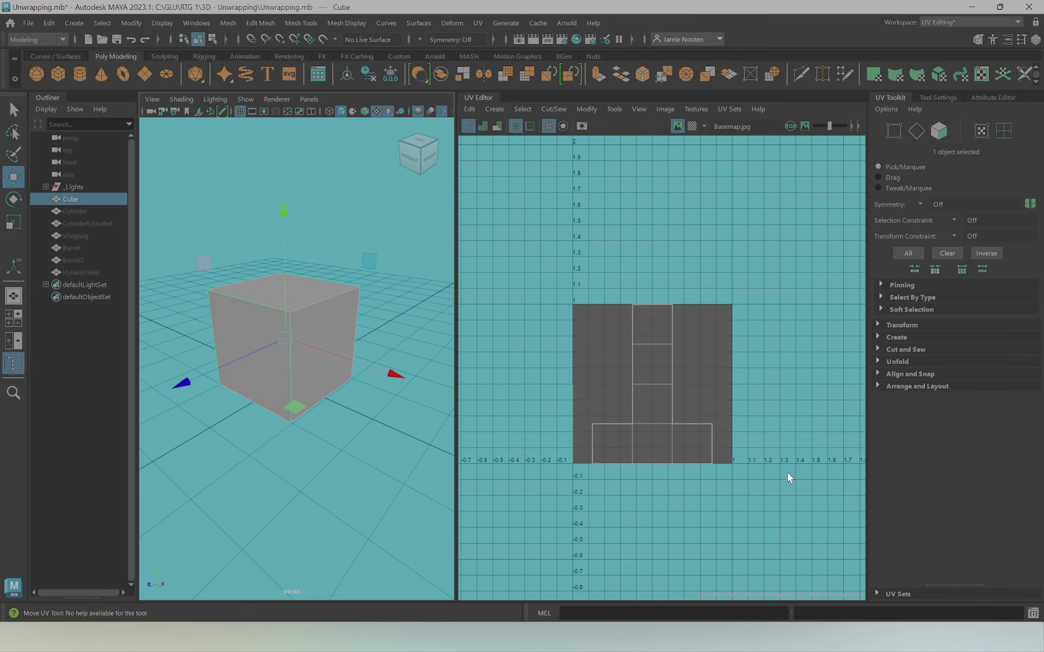
scroll(589, 541, "up", 2)
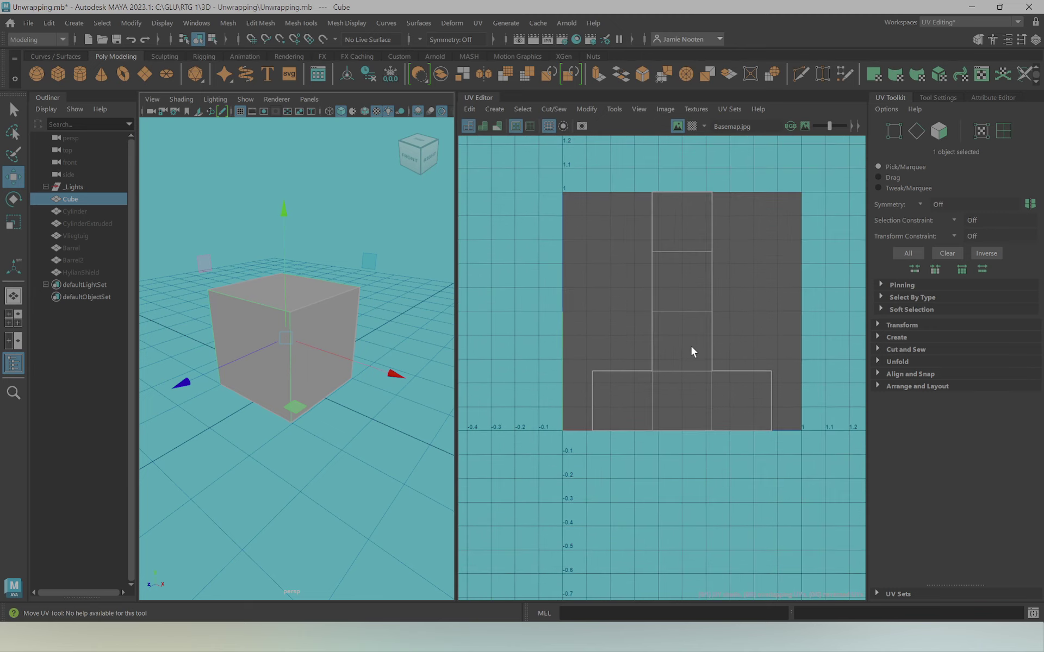
mouse_move(689, 348)
middle_mouse_down("alt")
mouse_move(706, 338)
mouse_move(689, 389)
middle_mouse_up("alt")
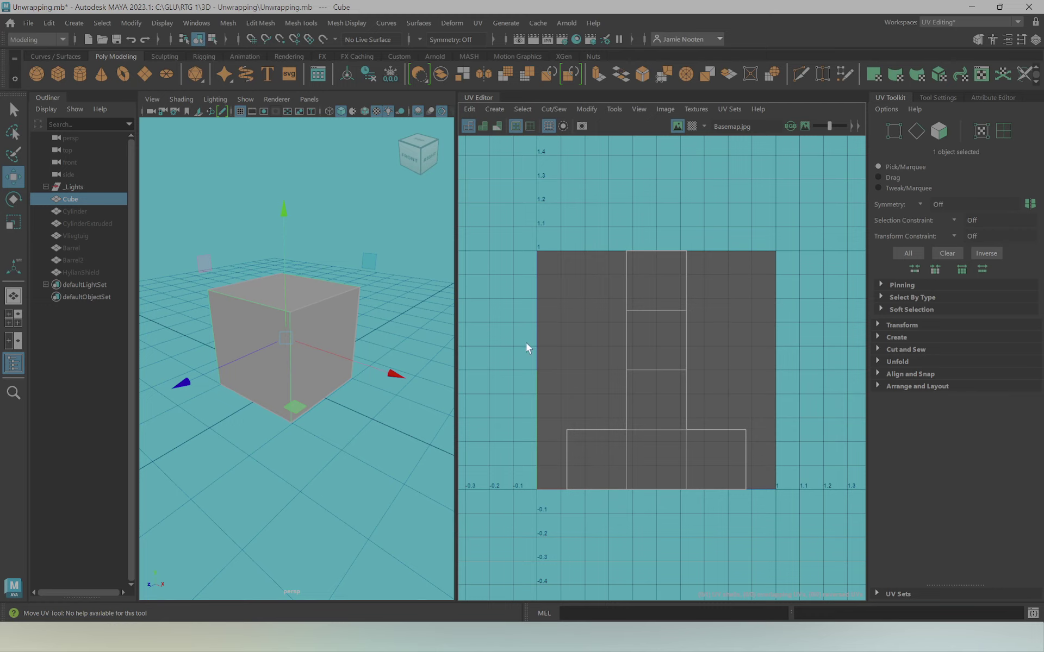
scroll(530, 376, "up", 2)
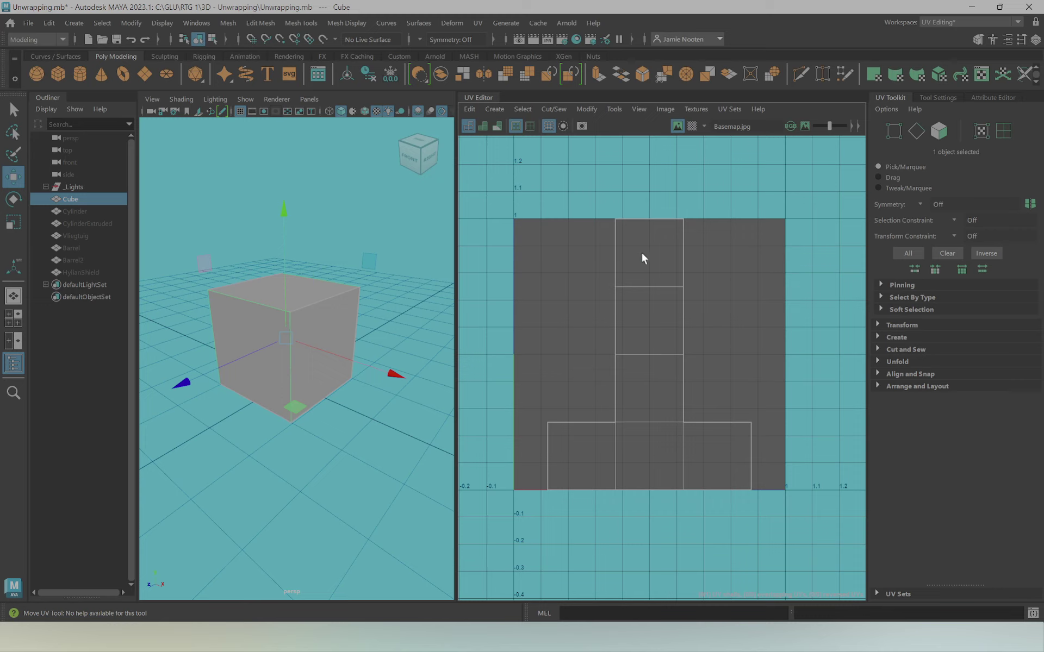
right_click_drag(657, 227, 657, 234)
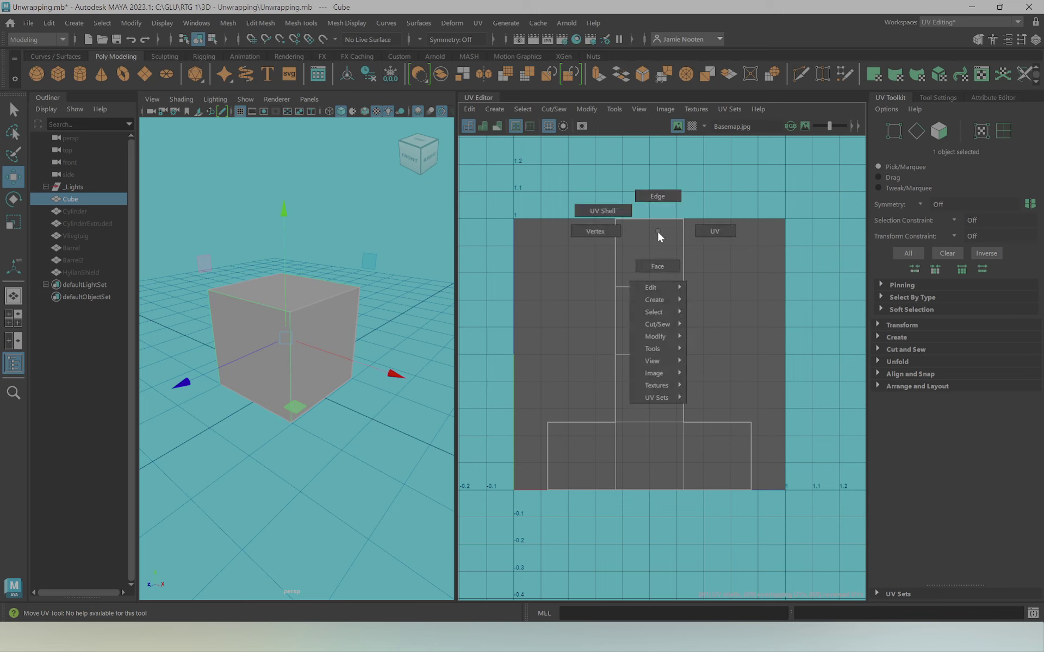
left_click_drag(656, 234, 651, 445)
left_click(578, 455, "shift")
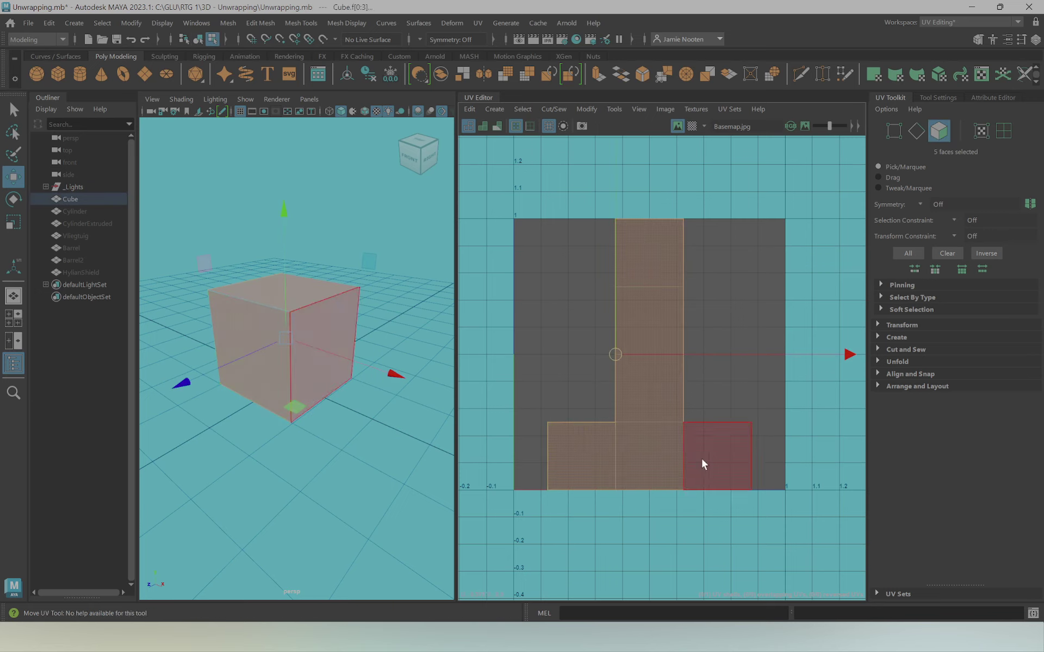
left_click(700, 457, "shift")
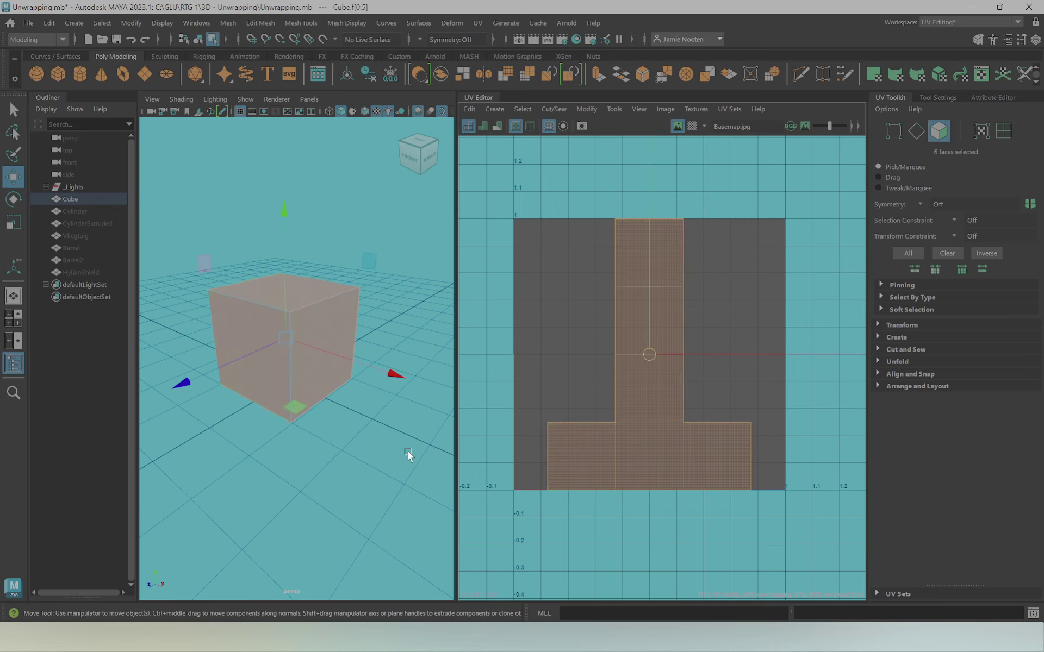
left_click(256, 291)
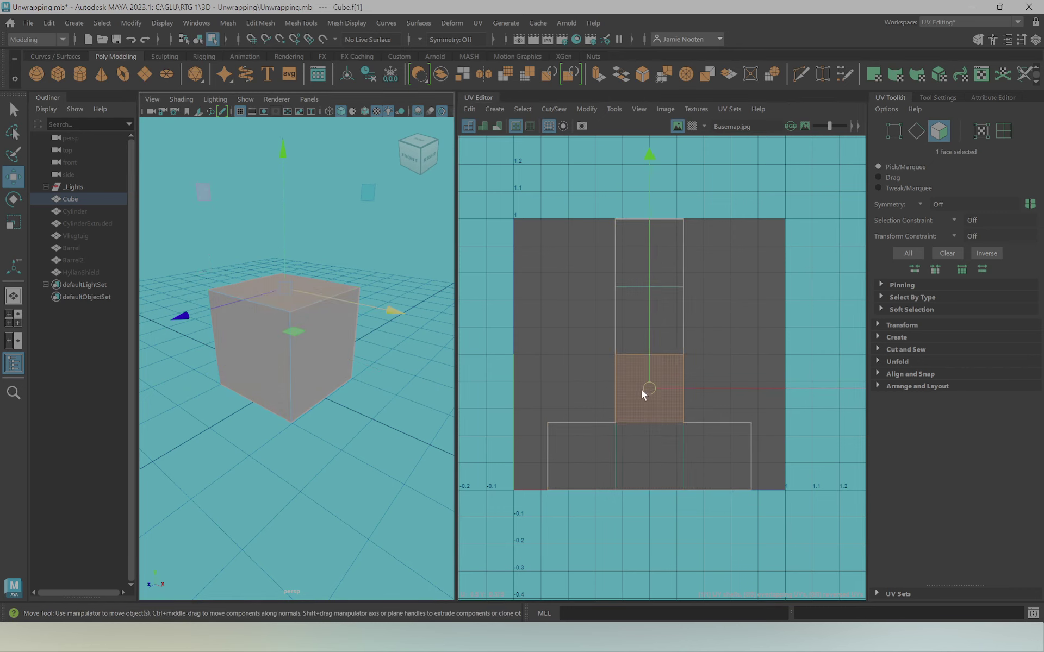
left_click(247, 356)
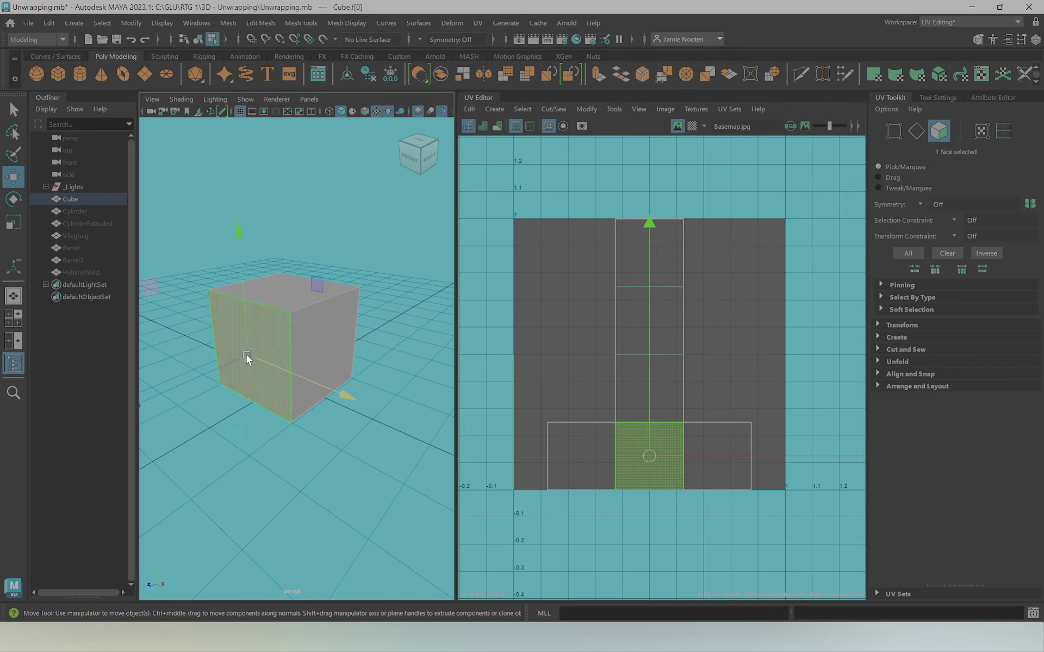
left_click(322, 339)
left_click(572, 446)
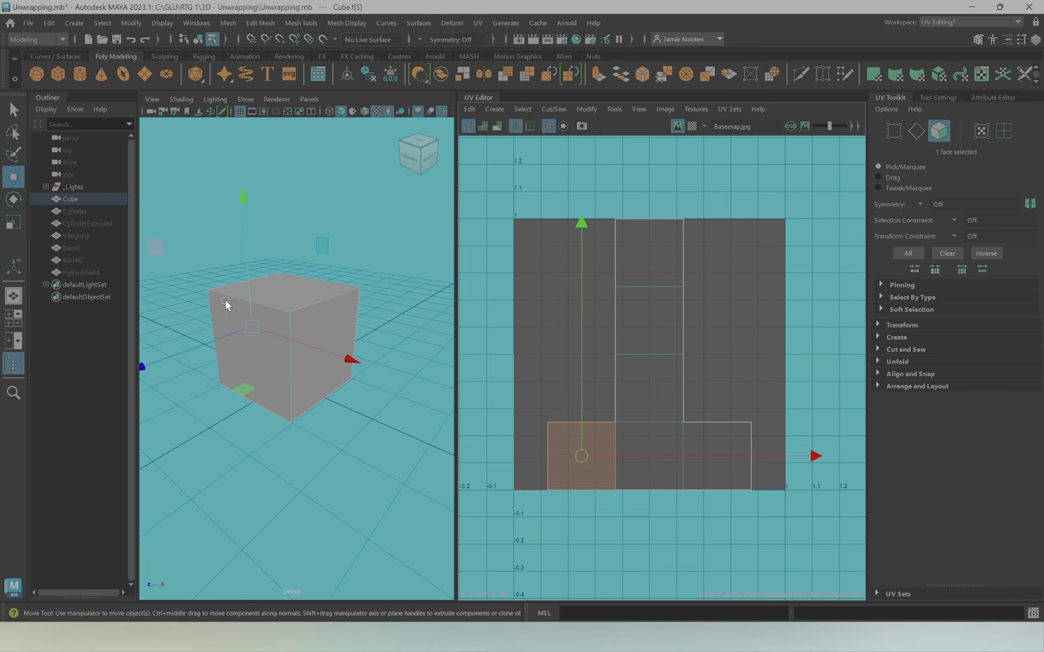
left_click(642, 313)
left_click(674, 250)
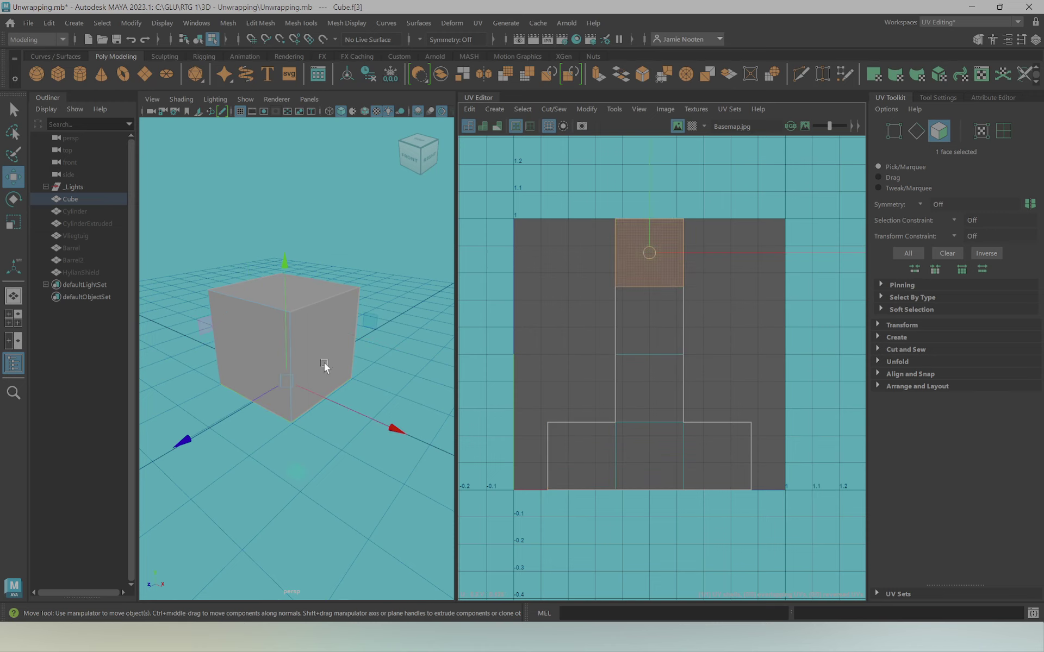
left_click(305, 293)
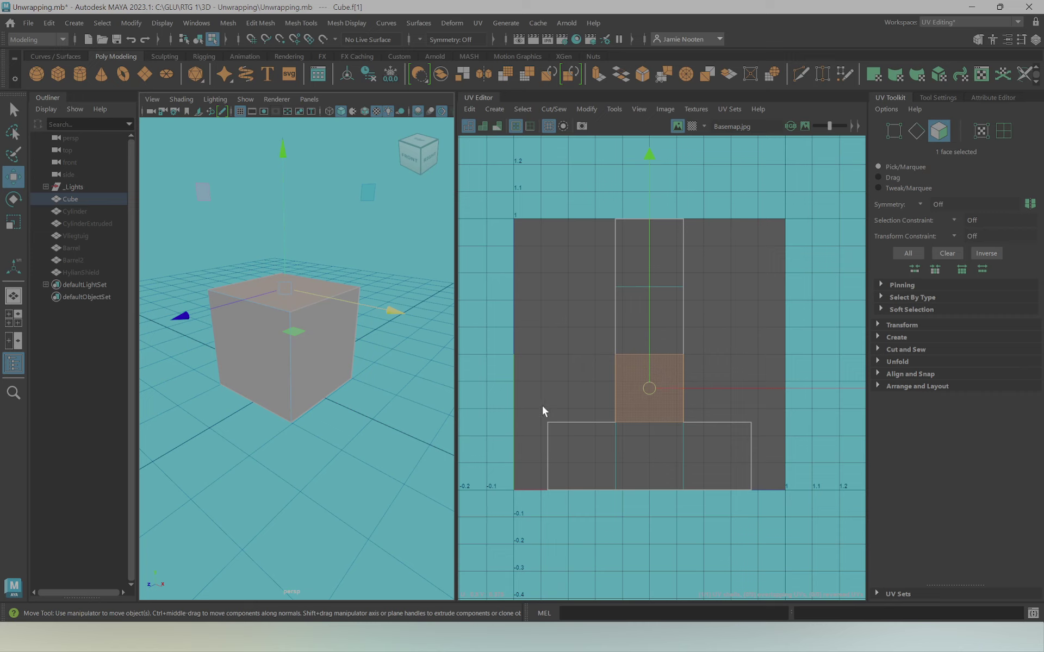
double_click(650, 449)
left_click_drag(720, 356, 698, 357)
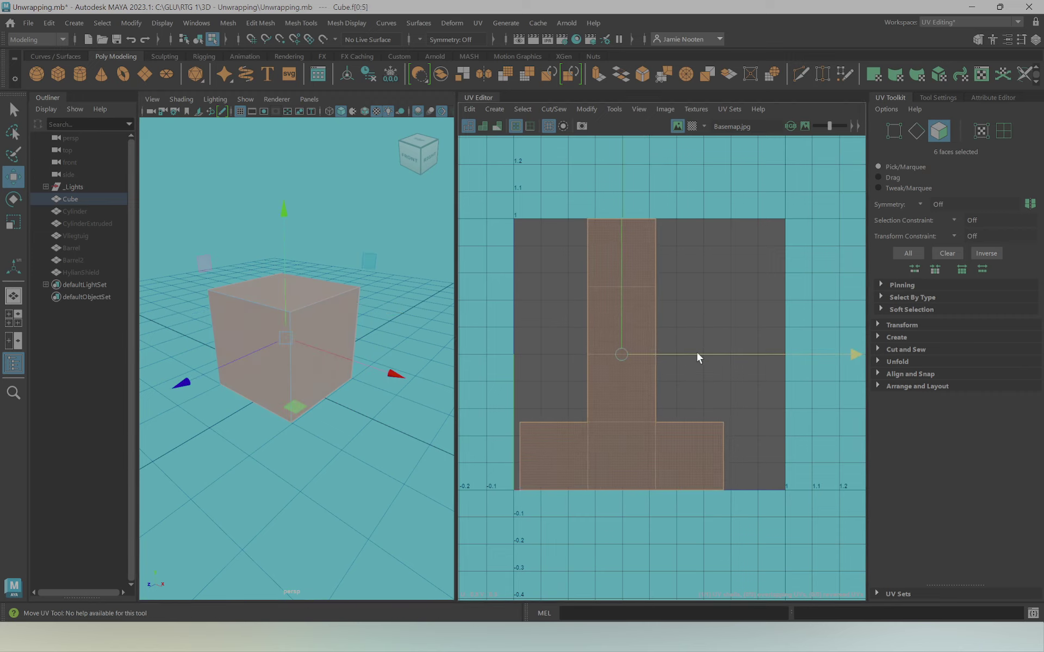
key("ctrl+z")
left_click(729, 303)
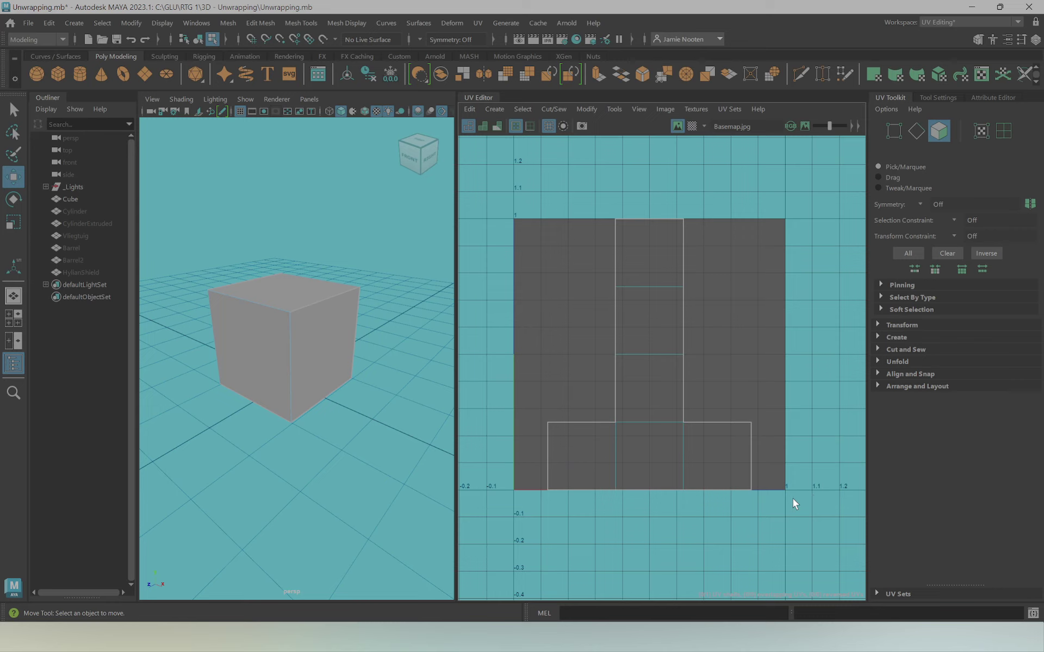
left_click(518, 511)
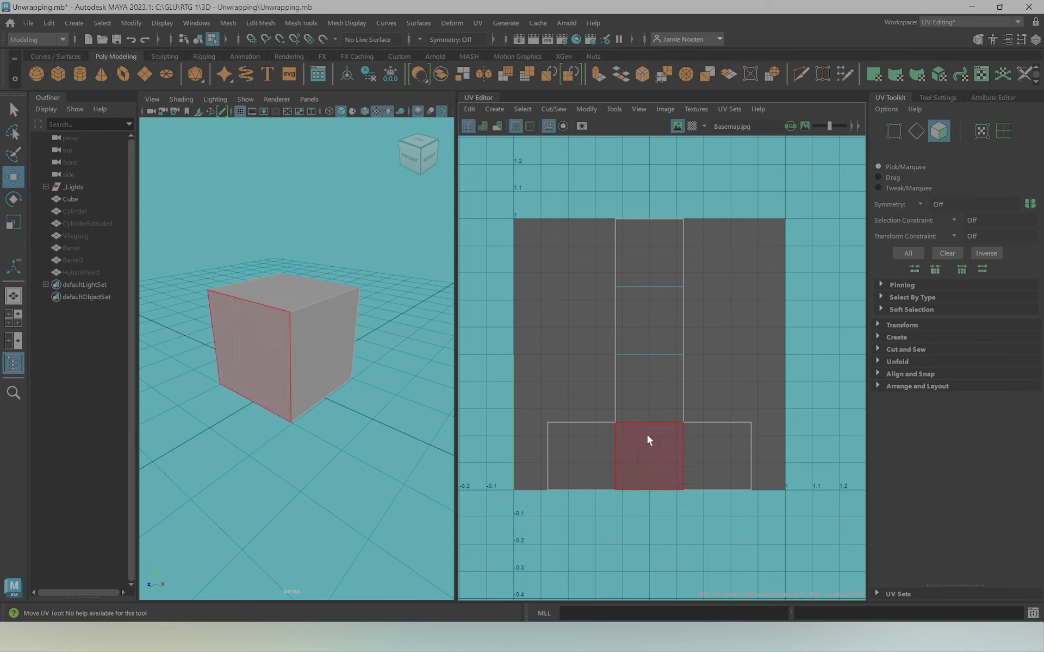
left_click(620, 352)
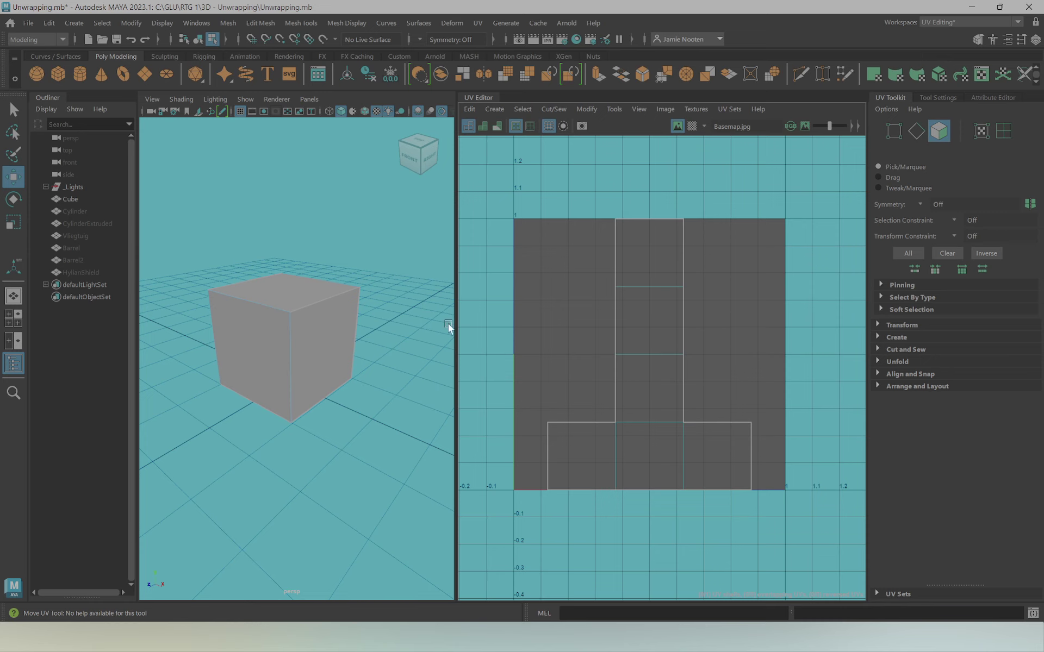
scroll(547, 334, "down", 3)
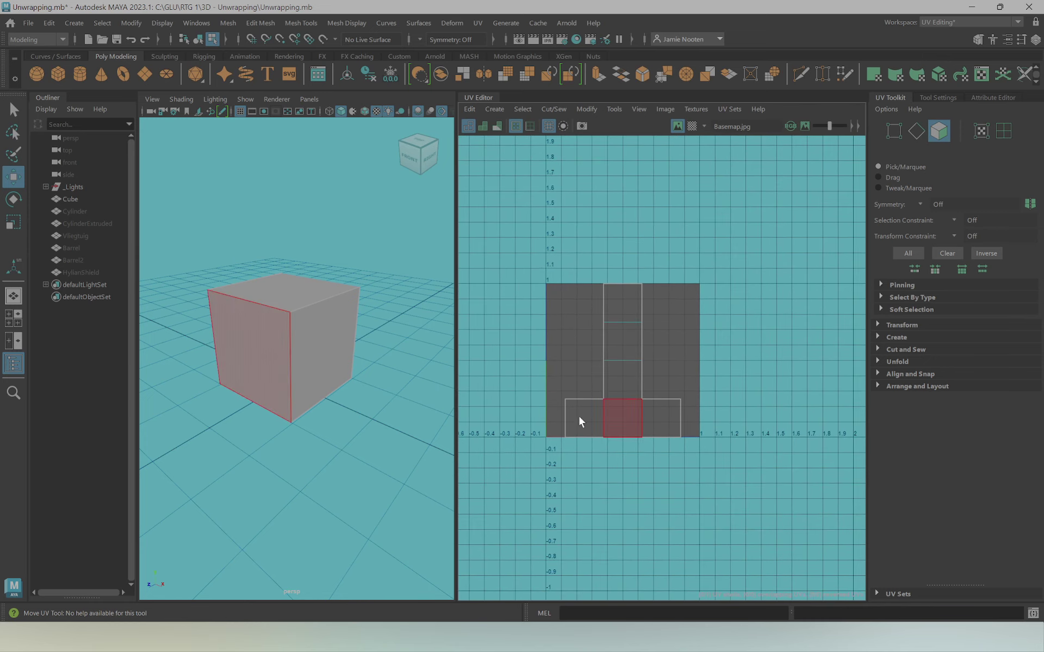
middle_click_drag(549, 438, 585, 412, "alt")
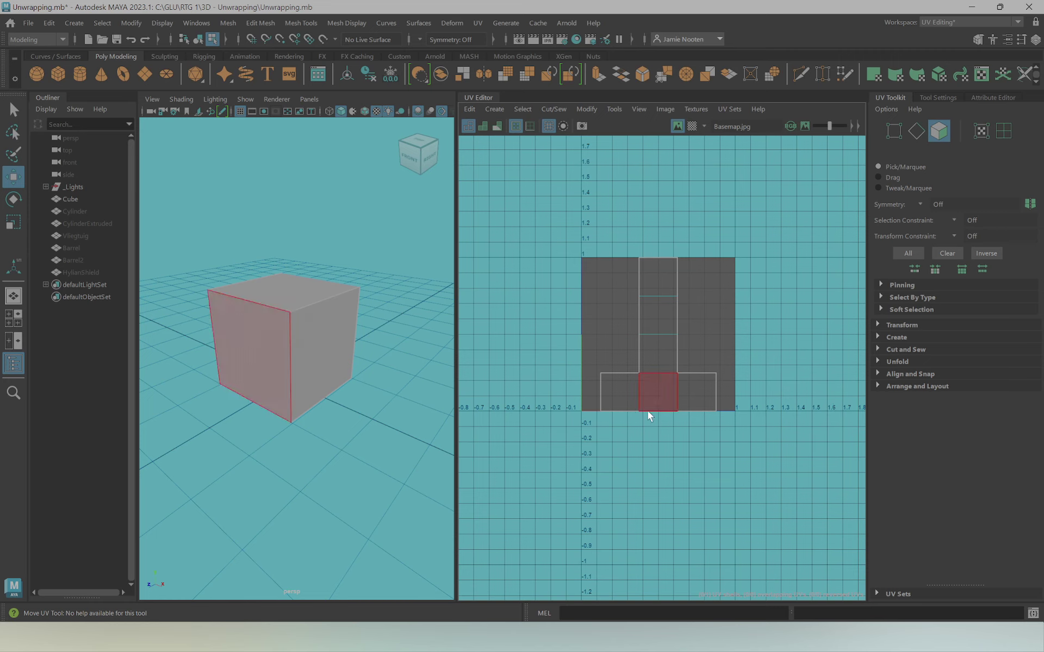
scroll(640, 412, "up", 1)
scroll(640, 412, "up", 2)
middle_click_drag(690, 361, 666, 463, "alt")
scroll(669, 431, "down", 1)
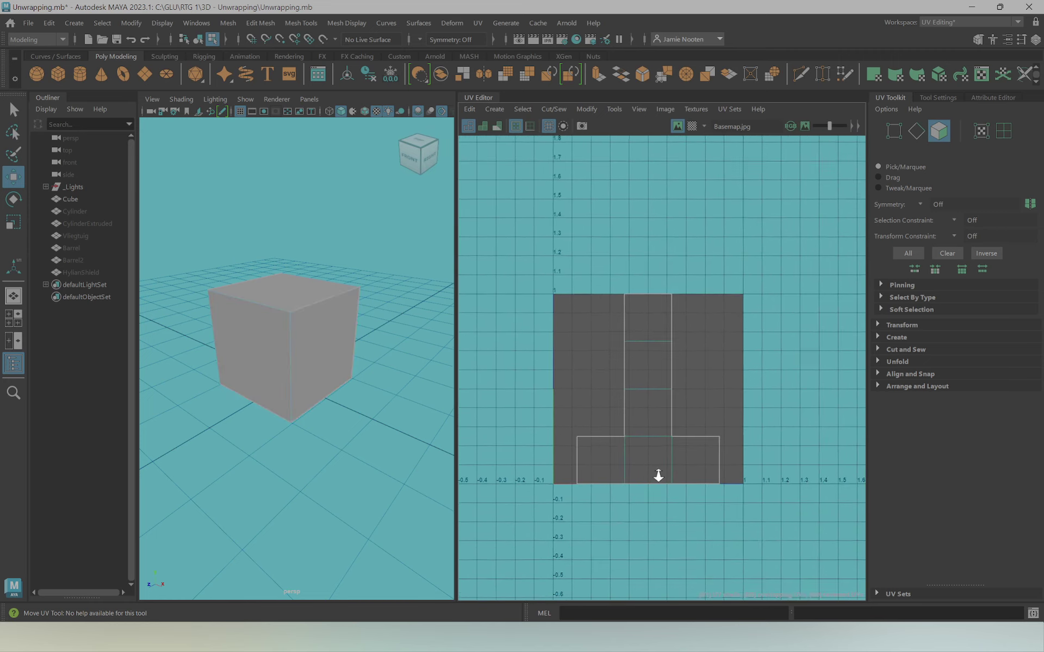
scroll(674, 490, "up", 2)
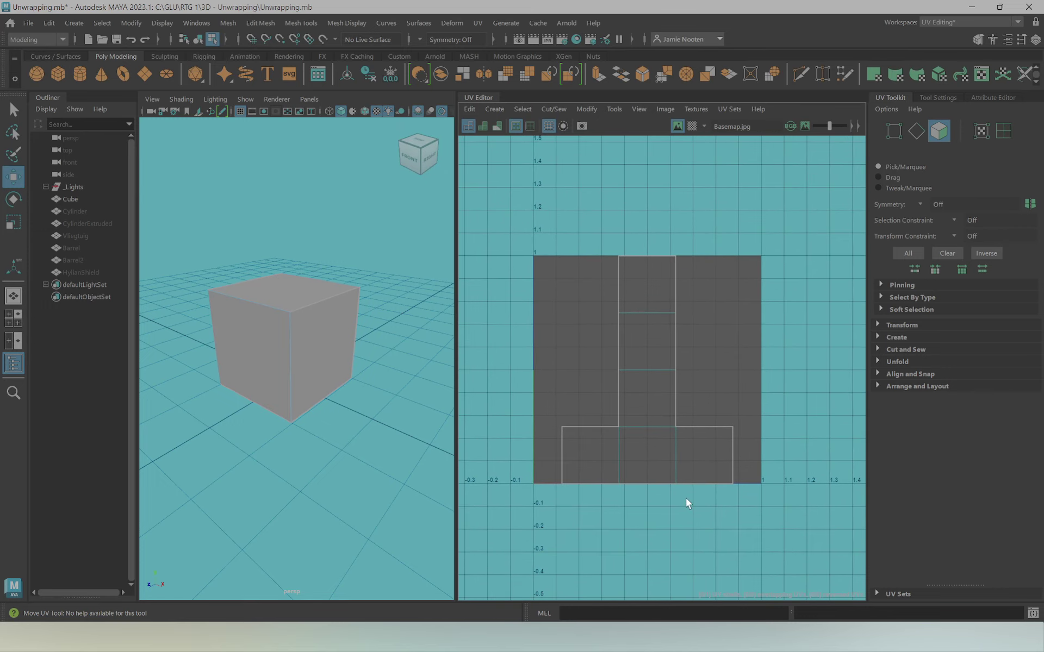
right_click_drag(686, 498, 611, 416, "alt")
middle_click_drag(611, 416, 609, 370, "alt")
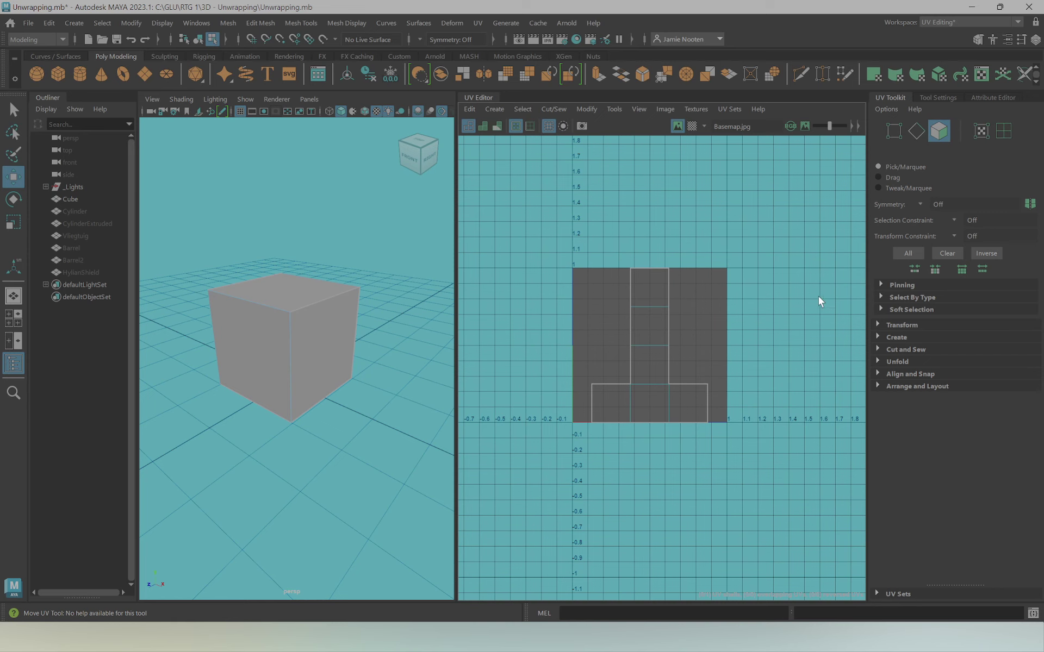
mouse_move(805, 342)
middle_mouse_down("alt")
mouse_move(764, 346)
mouse_move(691, 326)
middle_mouse_up("alt")
middle_click_drag(818, 269, 795, 270, "alt")
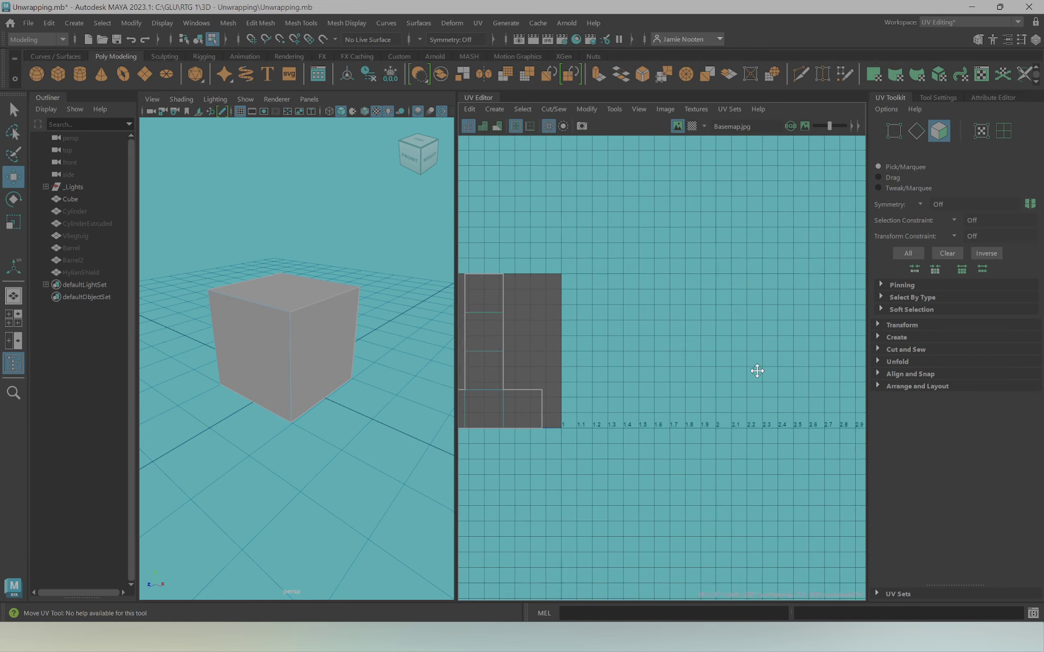
middle_click_drag(757, 368, 644, 372, "alt")
middle_click_drag(568, 352, 827, 324, "alt")
Select the whole UV shell and try scaling it up, then undo to keep its original size
left_click(629, 342)
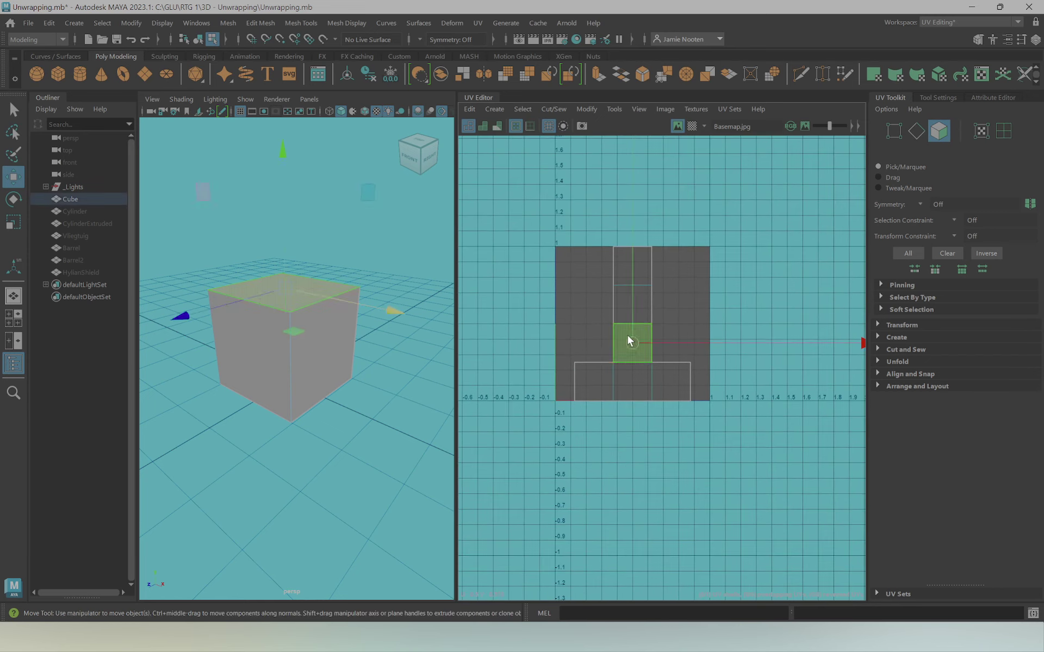
double_click(632, 326)
key("r")
left_click_drag(631, 324, 1042, 114)
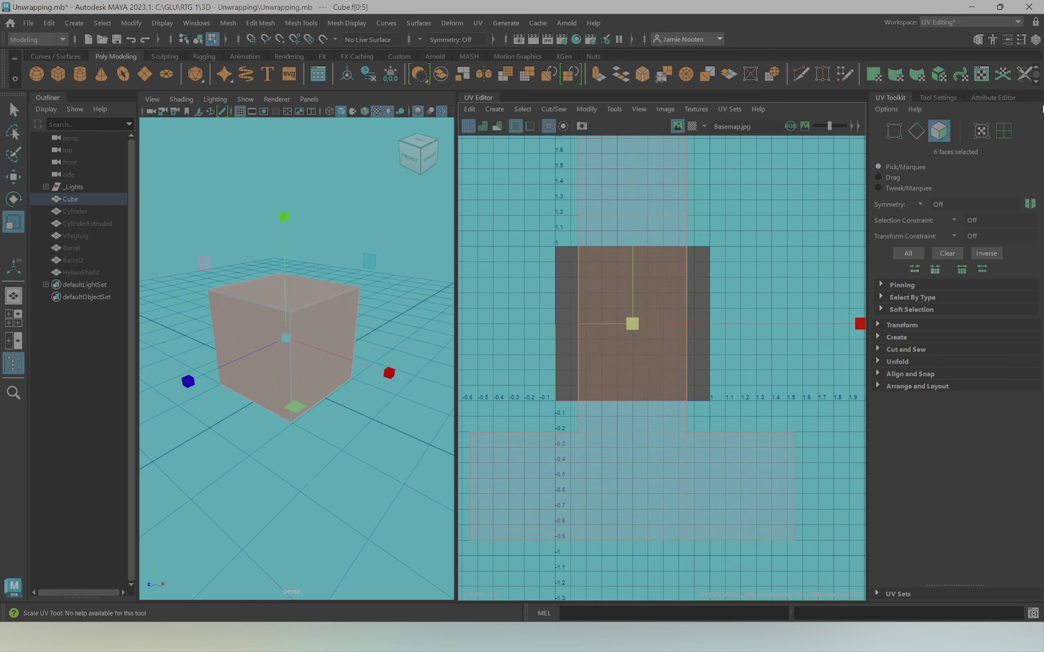
key("ctrl+z")
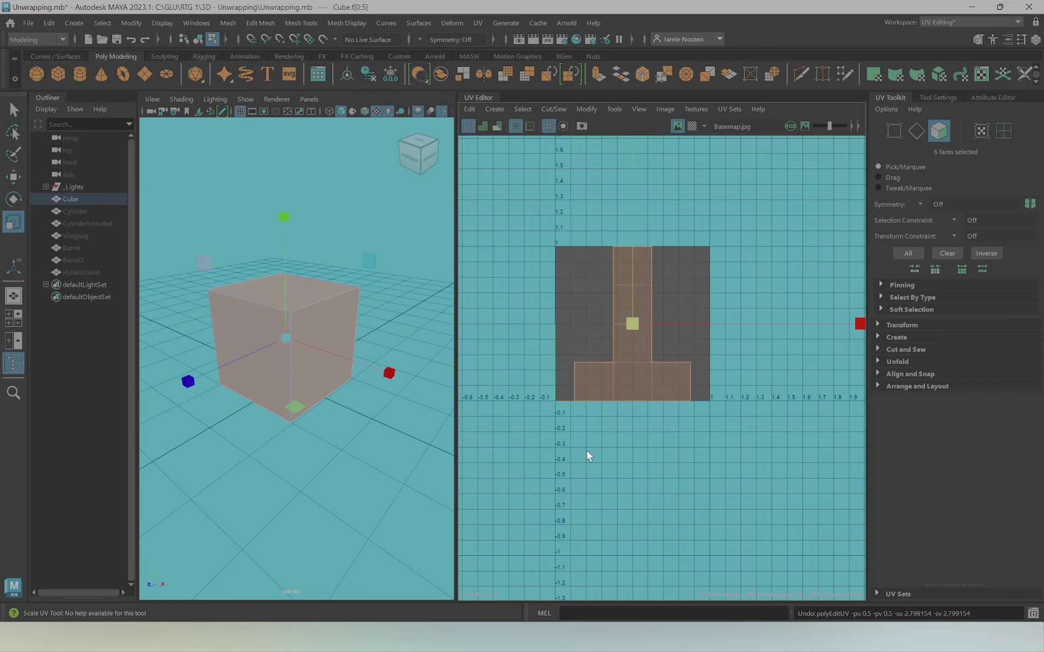
Reframe the UV tile and select the bottom-row UV squares one by one
middle_click_drag(595, 448, 613, 480, "alt")
scroll(631, 441, "up", 1)
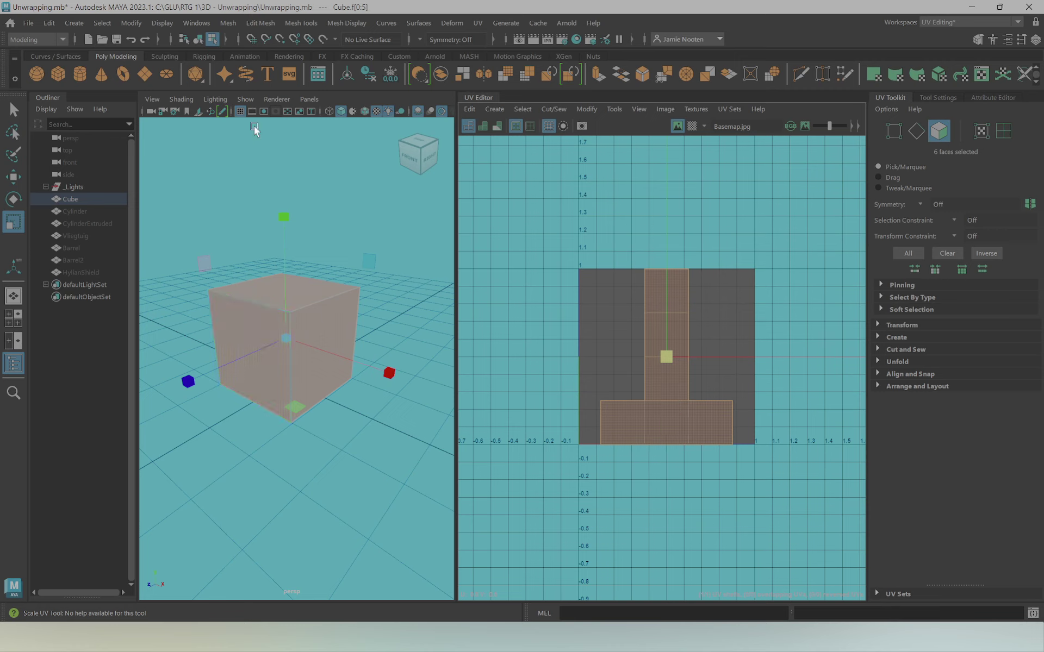
scroll(314, 414, "up", 3)
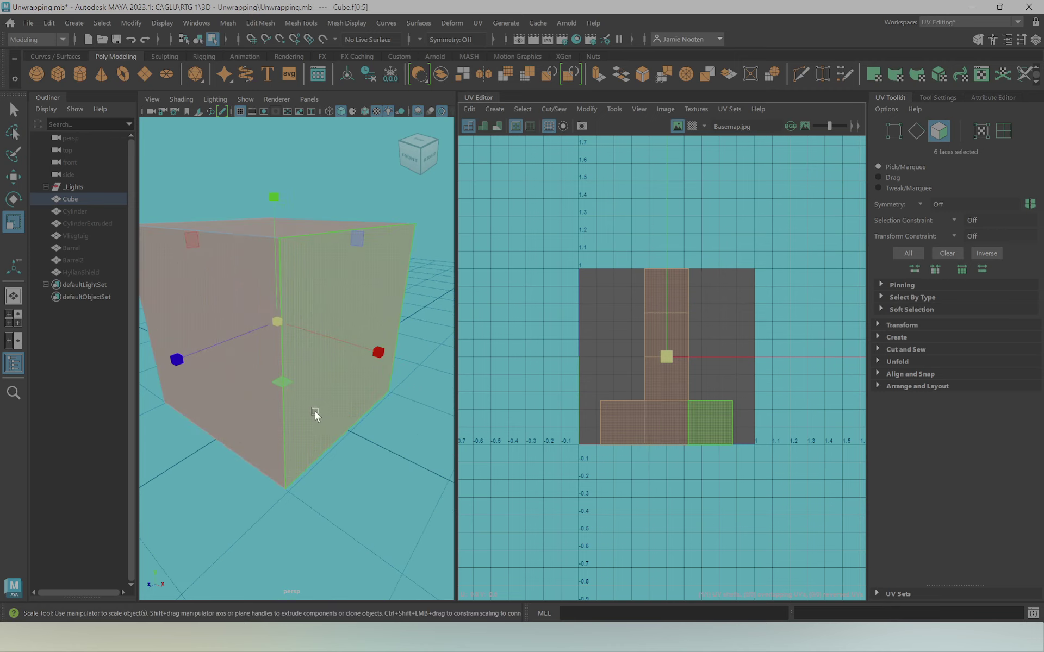
scroll(312, 416, "down", 3)
scroll(322, 433, "up", 1)
scroll(303, 414, "up", 2)
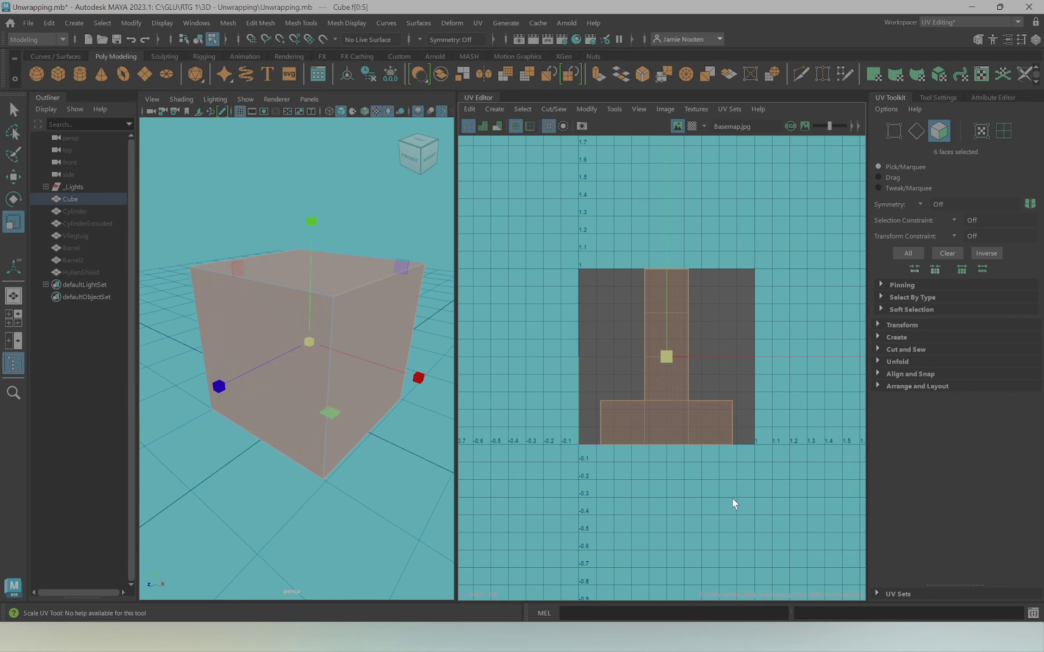
left_click(633, 423)
left_click(670, 441)
left_click(708, 432)
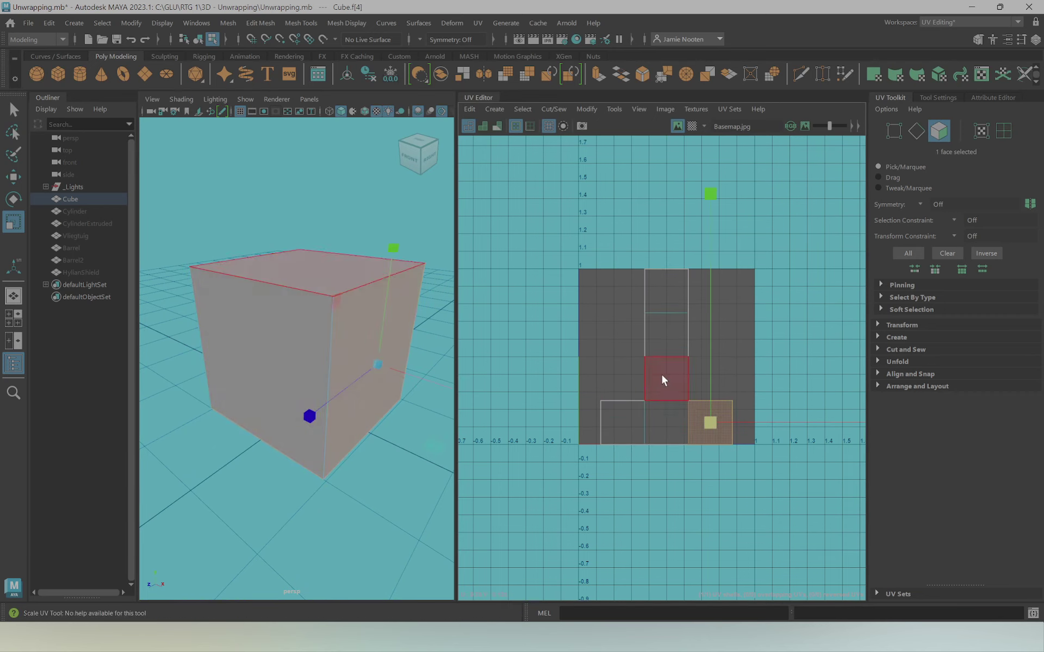
Check which cube faces the upper and bottom-row UV squares map to, then frame the shell
left_click(660, 375)
left_click(672, 329)
left_click(675, 291)
left_click(664, 416)
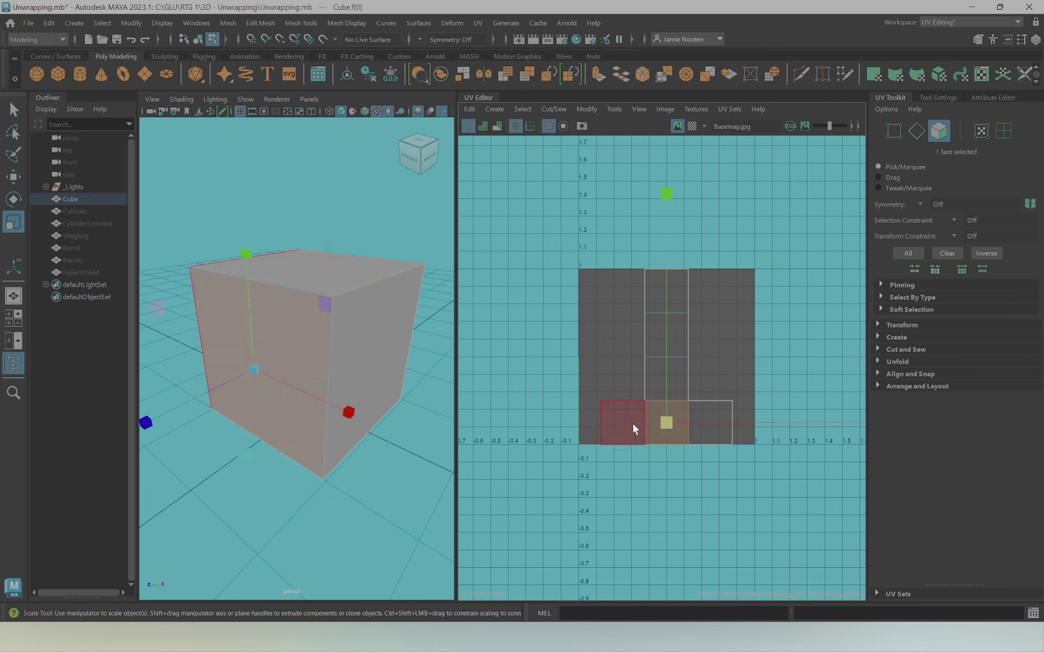
left_click(632, 421)
left_click(713, 414)
scroll(707, 381, "up", 2)
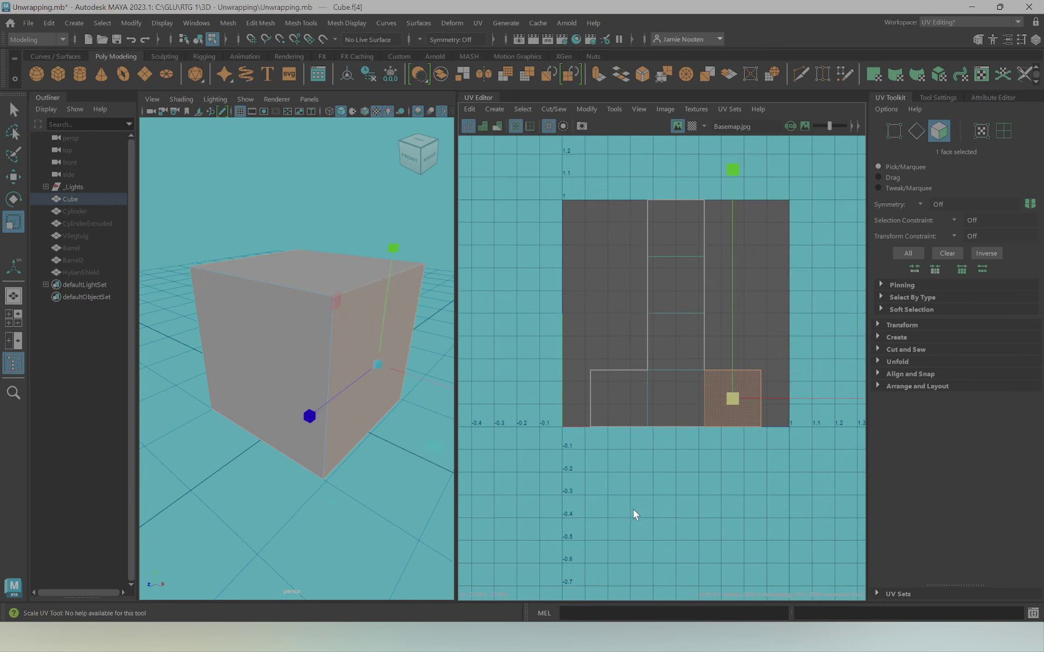
scroll(654, 510, "up", 2)
scroll(653, 516, "up", 1)
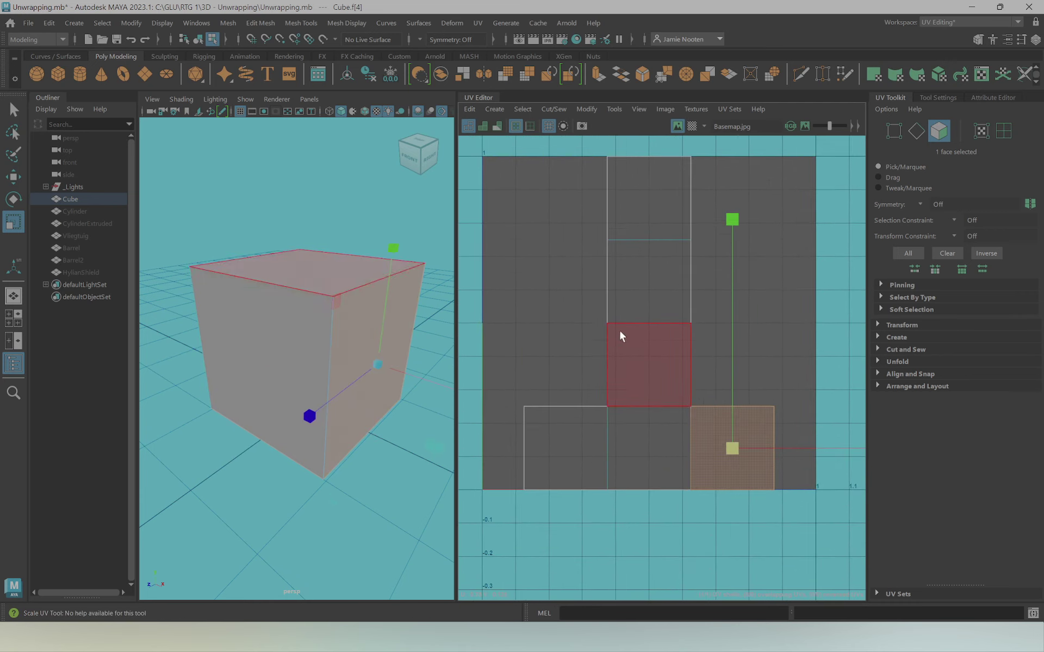
middle_click_drag(618, 328, 618, 363, "alt")
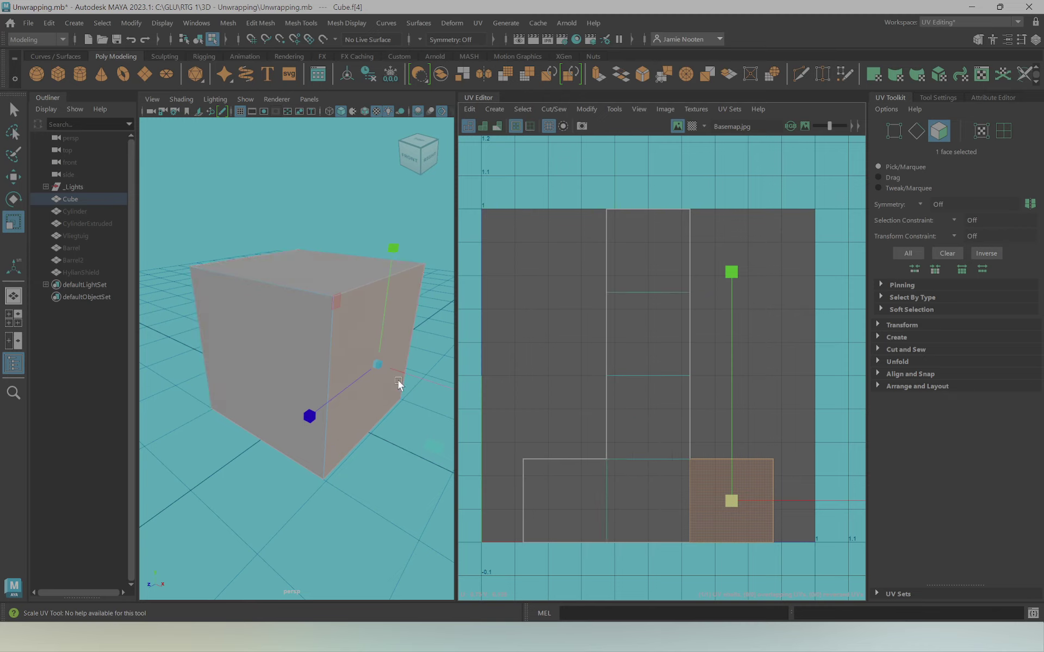
Return the cube to Object Mode and bring up the UV projection choices
right_click(272, 348)
left_click(330, 259)
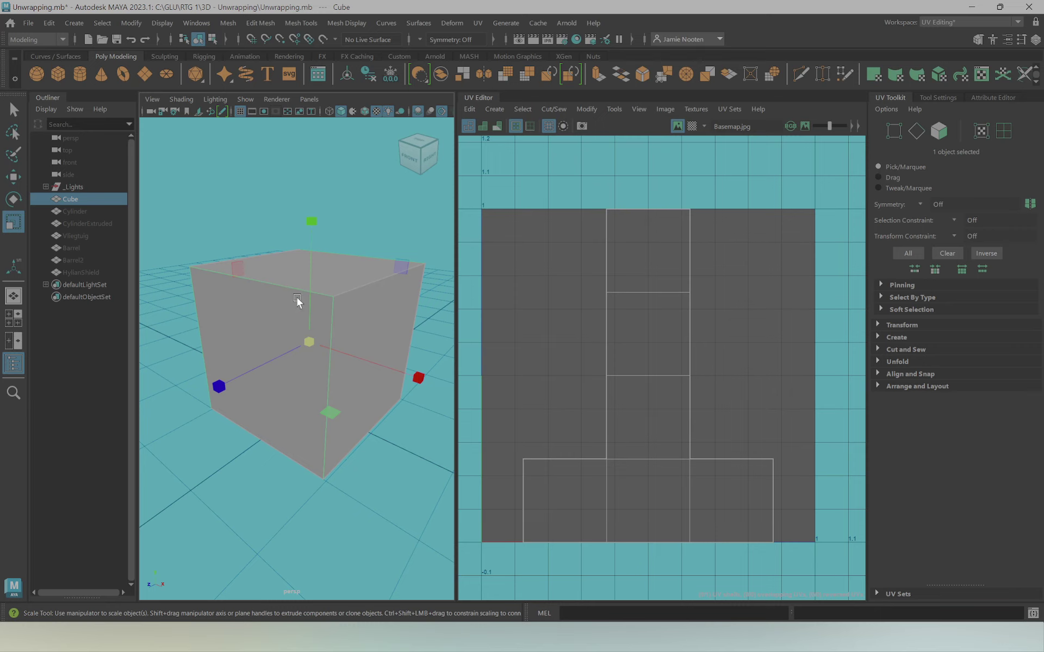
left_click(475, 25)
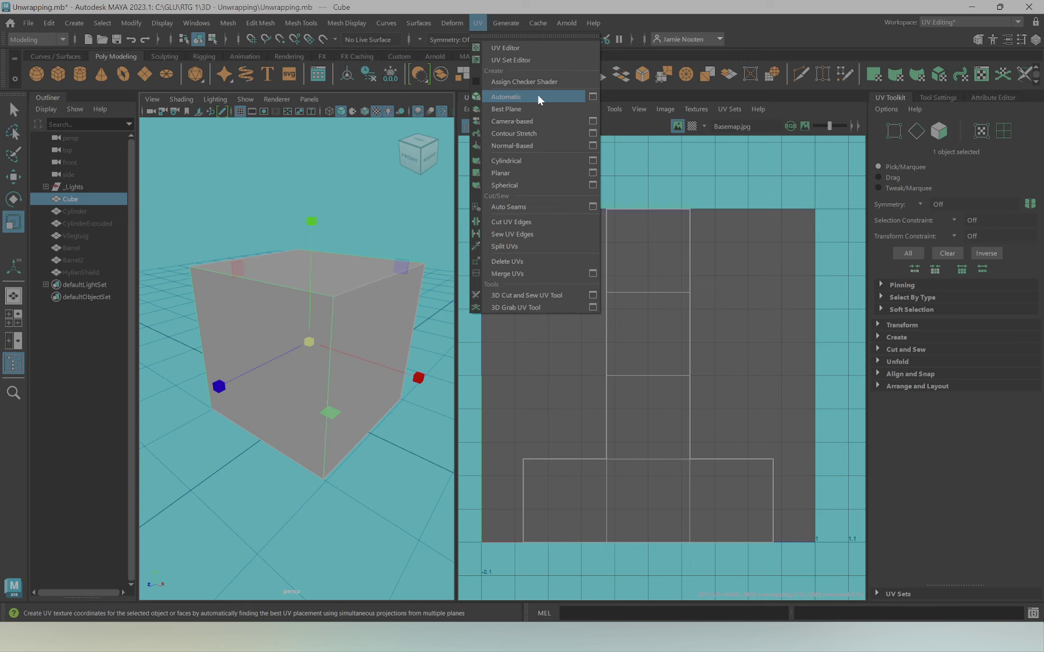
Apply Automatic UV projection and move the centre and right squares left to close the gap
left_click(536, 97)
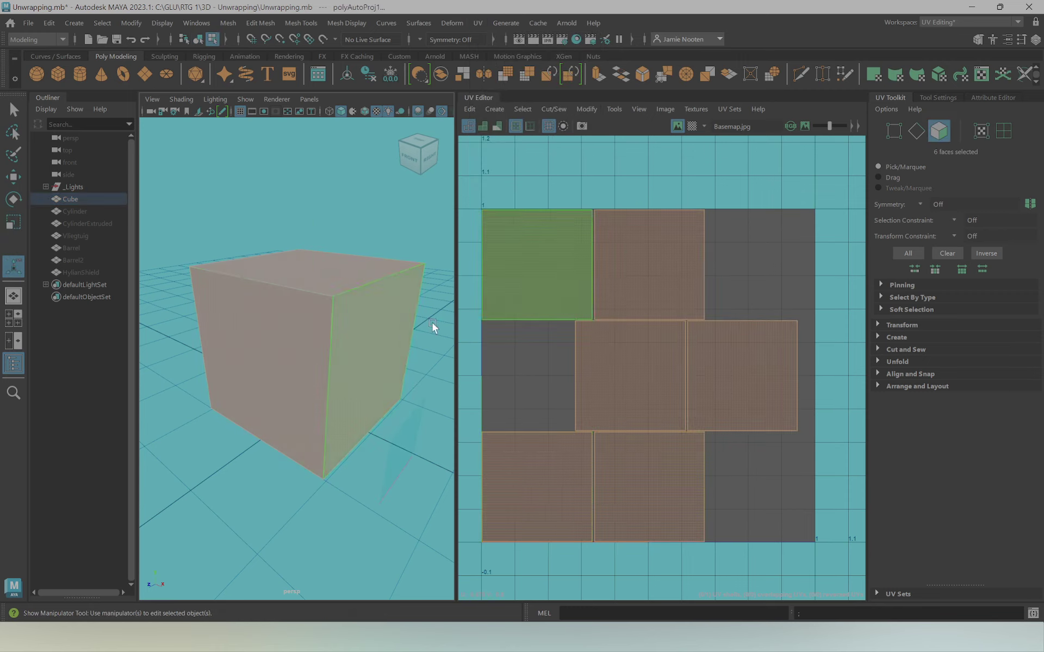
left_click(661, 375)
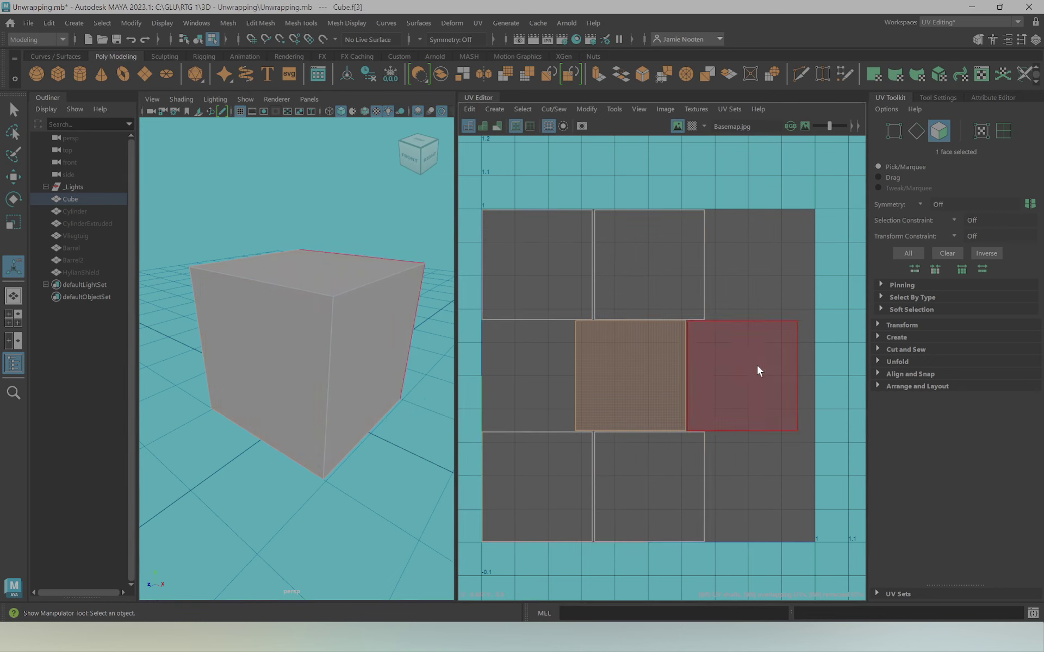
left_click(776, 377, "shift")
key("w")
left_click_drag(787, 373, 696, 374)
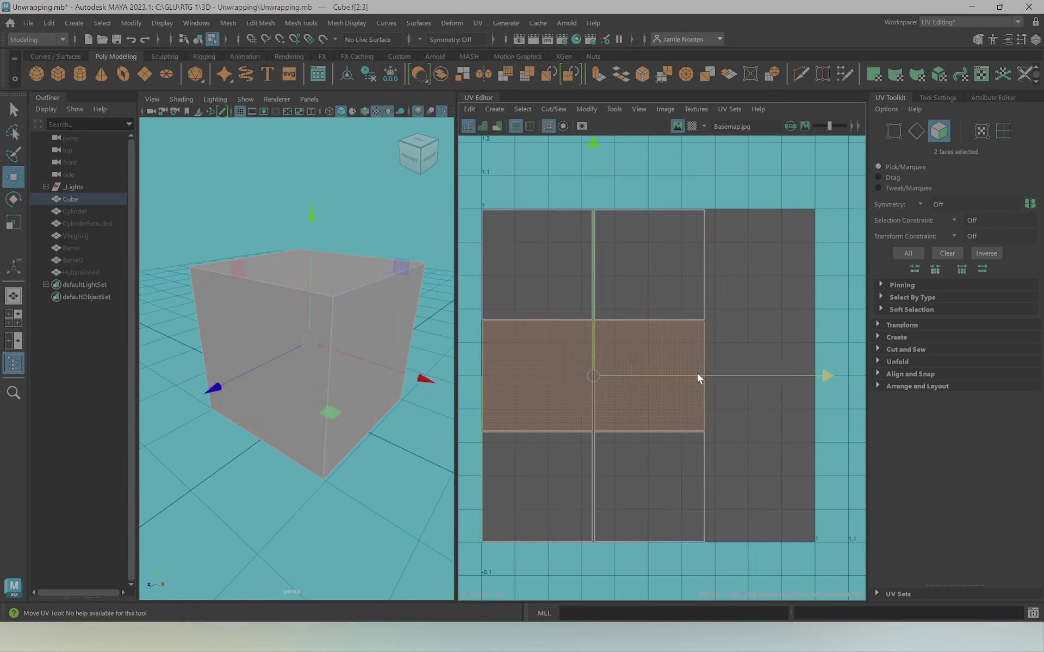
left_click(753, 400)
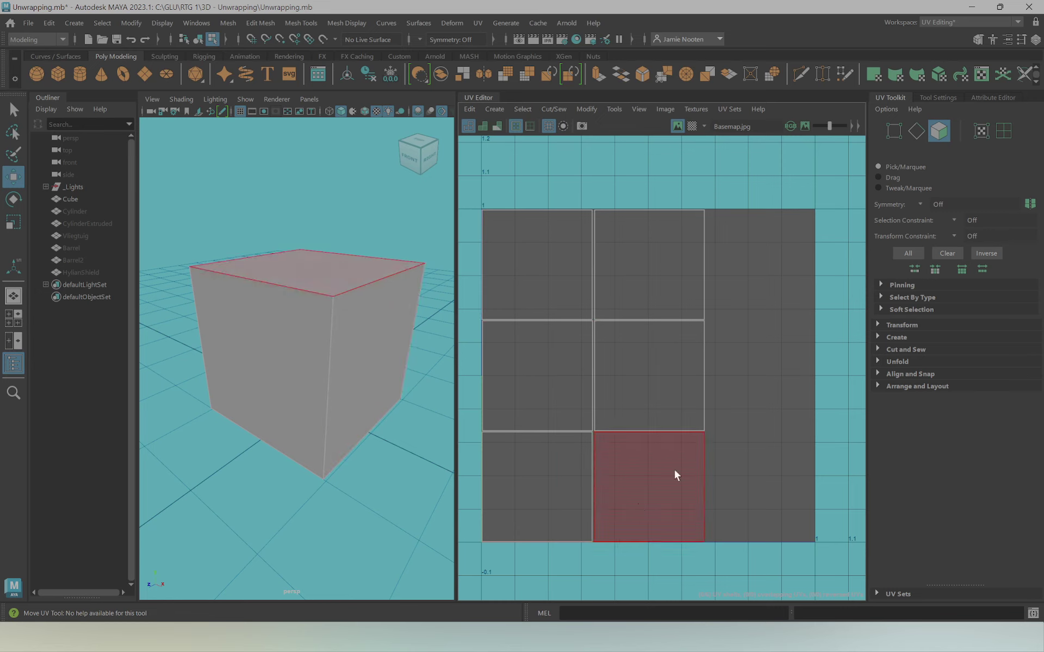
Try edge and face selection on the cube, then return to Object Mode with UV options up
right_click_drag(335, 274, 381, 256)
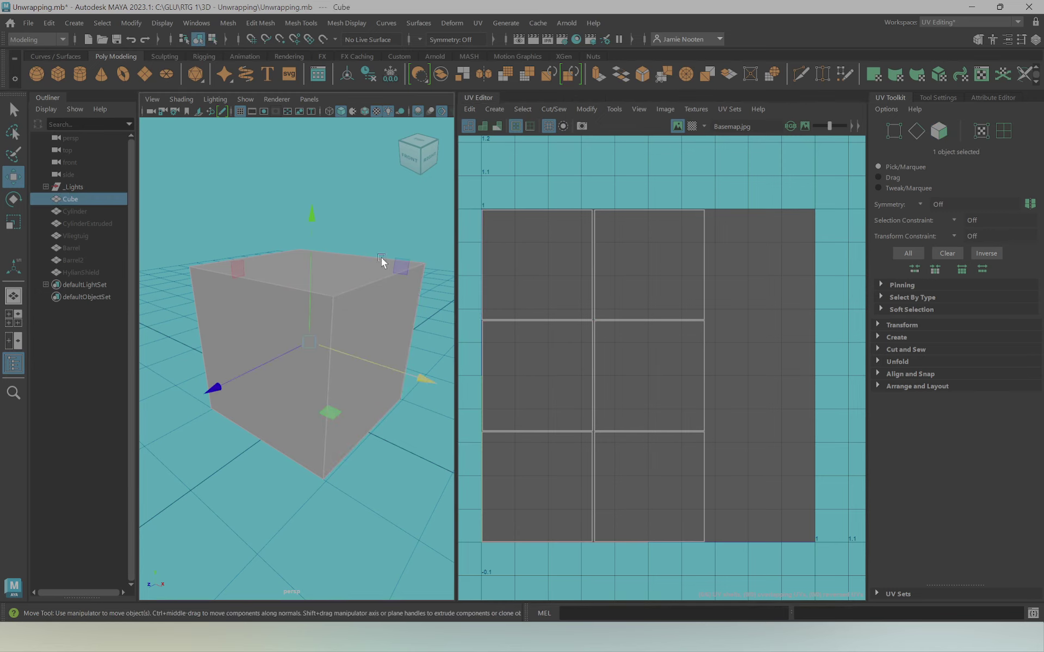
right_click_drag(526, 261, 555, 255)
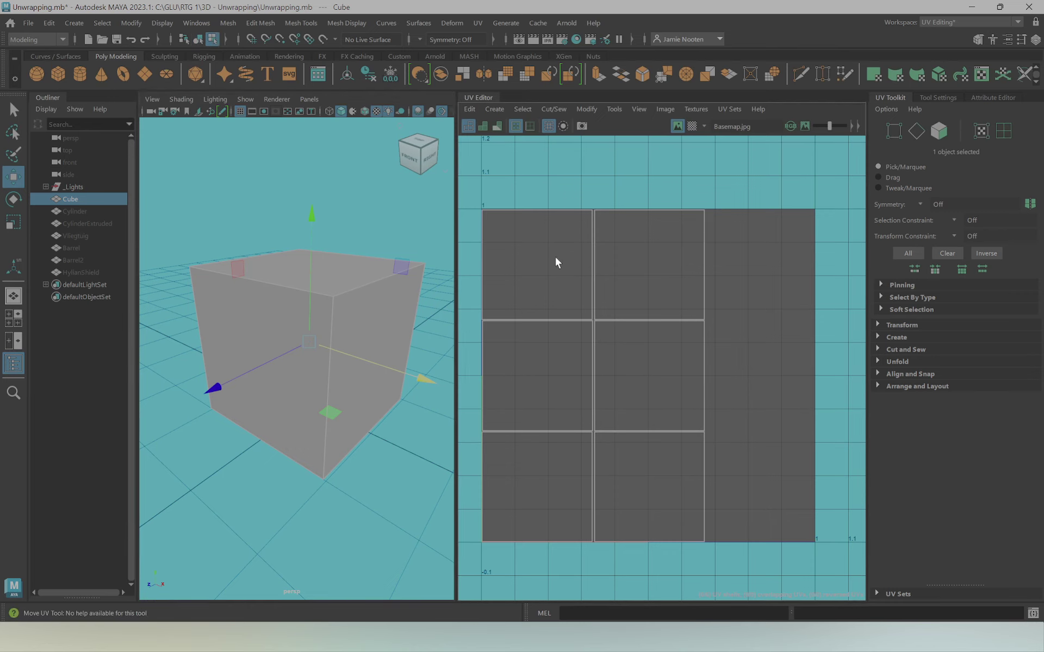
right_click_drag(288, 289, 289, 321)
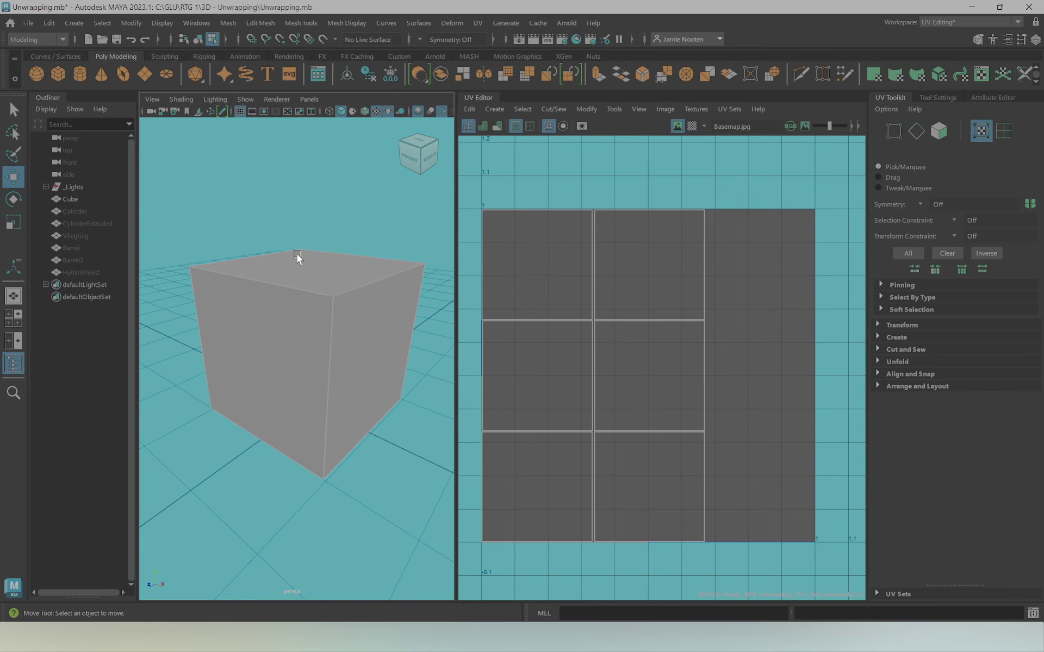
left_click(277, 288)
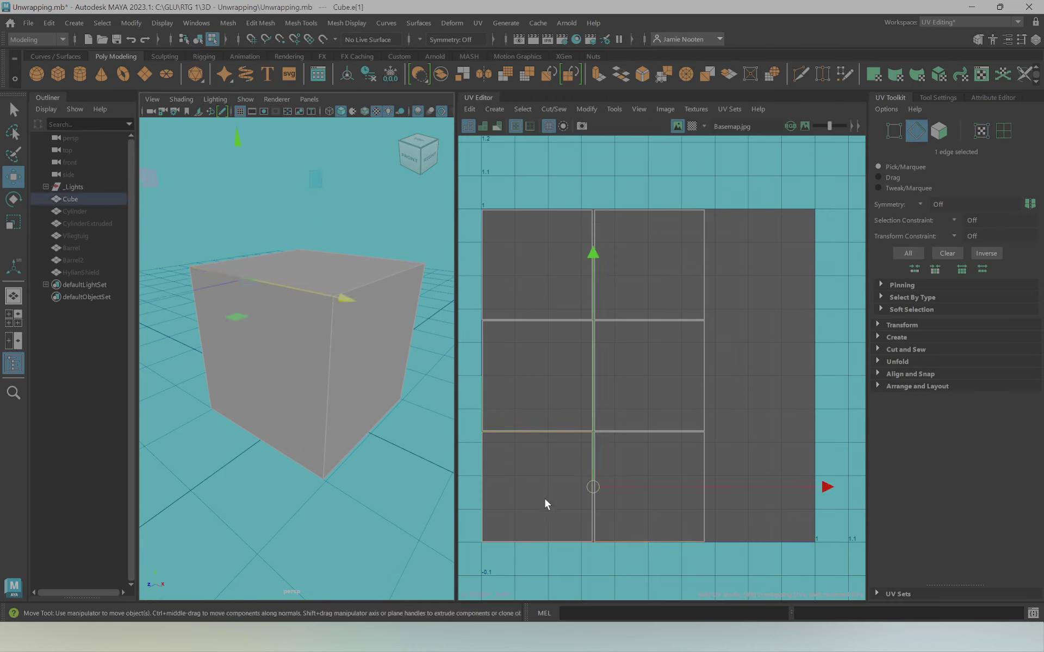
right_click_drag(534, 440, 536, 472)
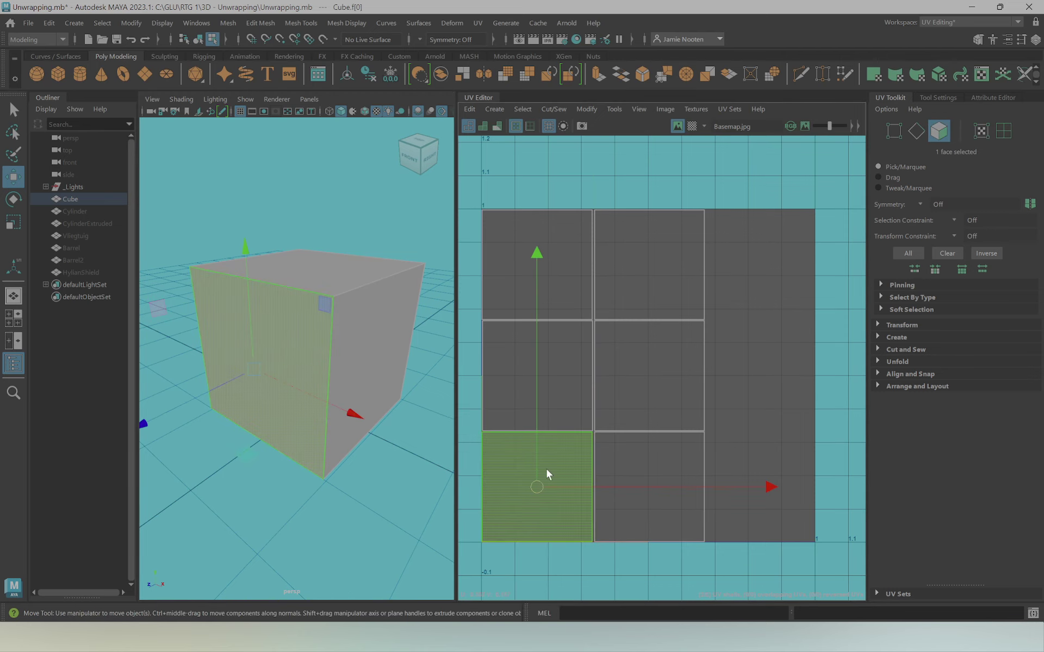
left_click(504, 343)
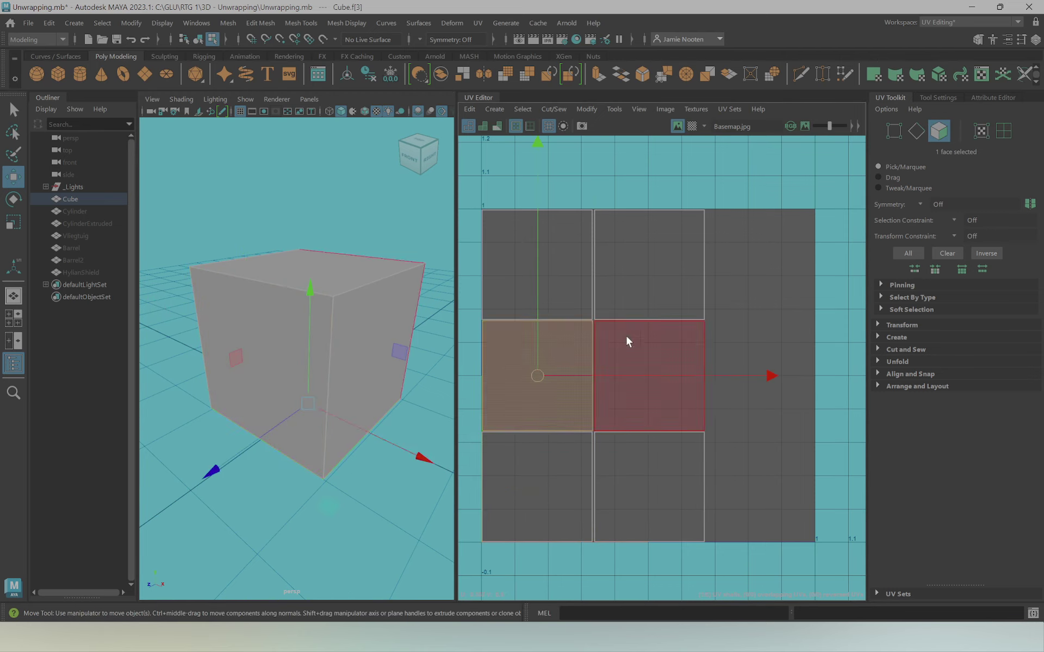
right_click_drag(341, 265, 349, 251)
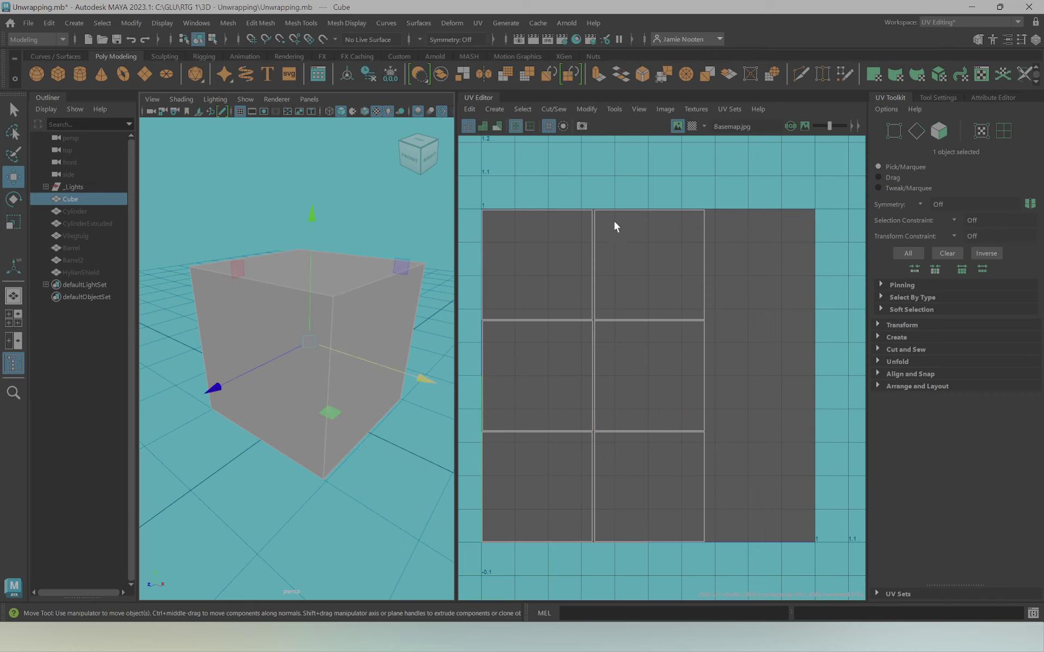
left_click(477, 25)
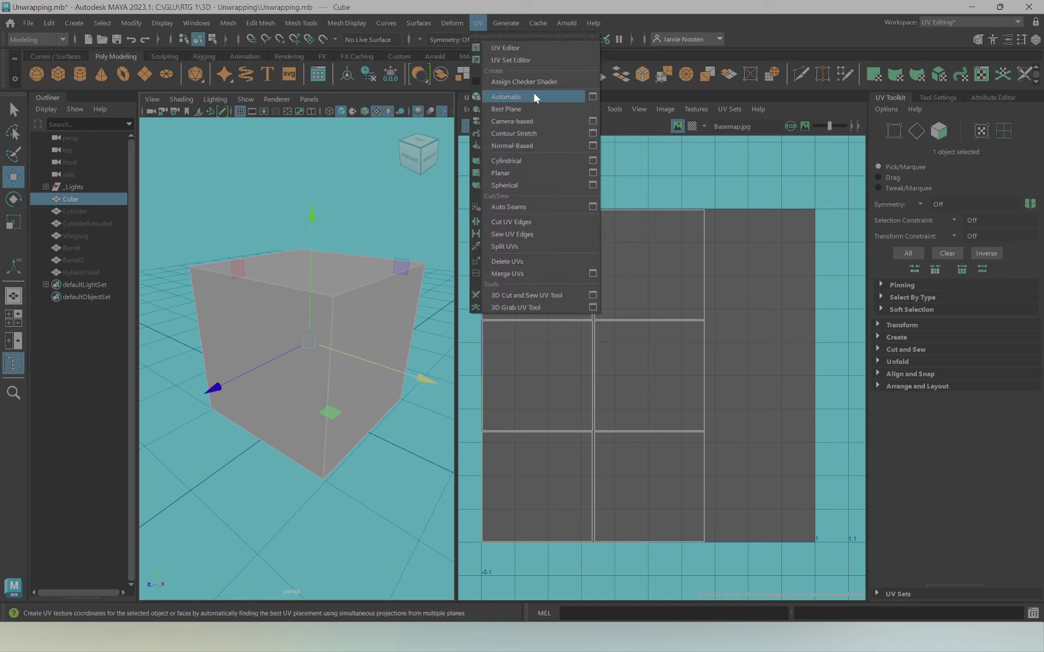
right_click(356, 278)
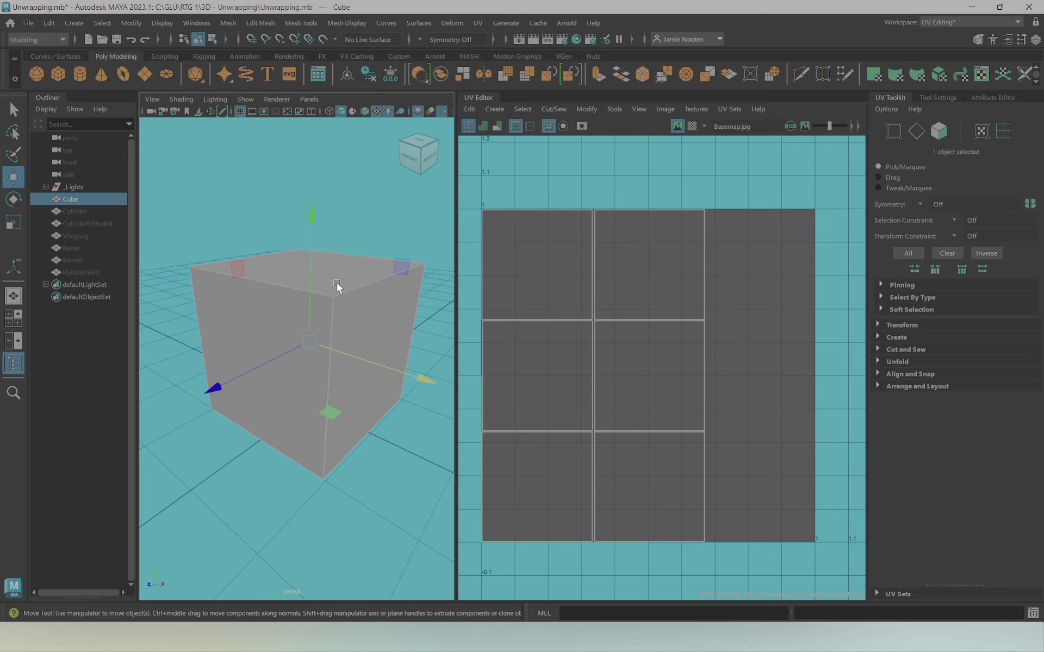
left_click(478, 24)
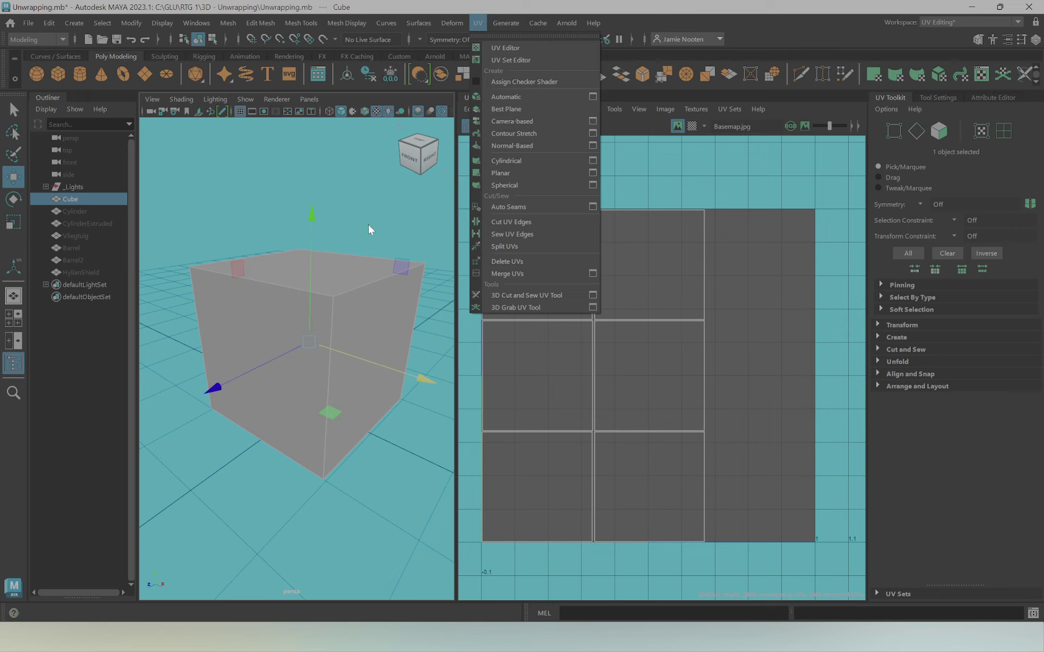
left_click(537, 122)
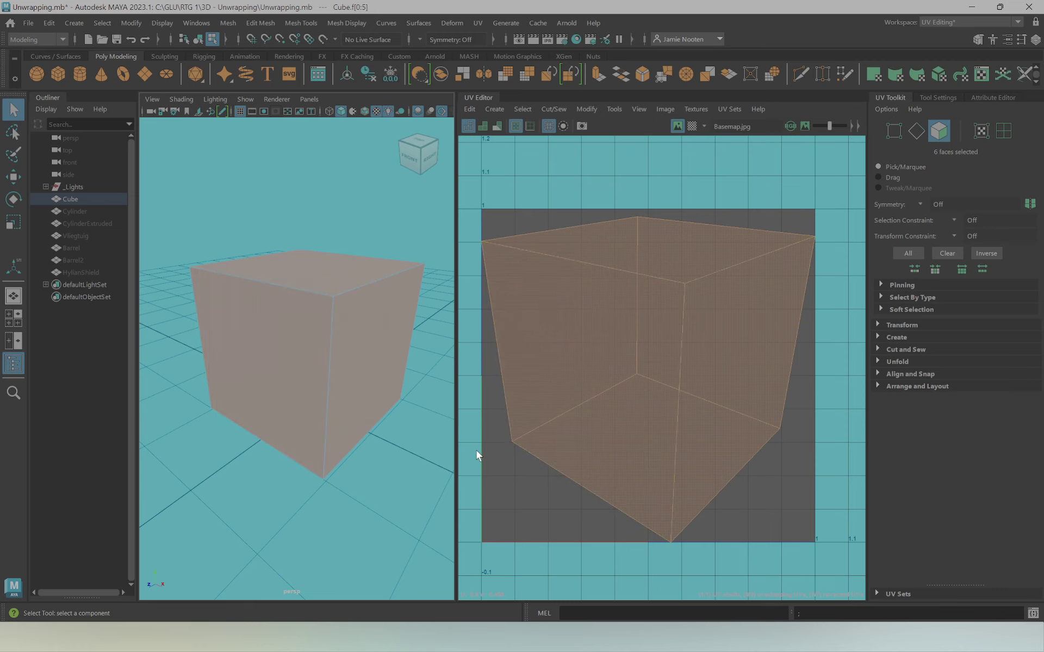
left_click(666, 347)
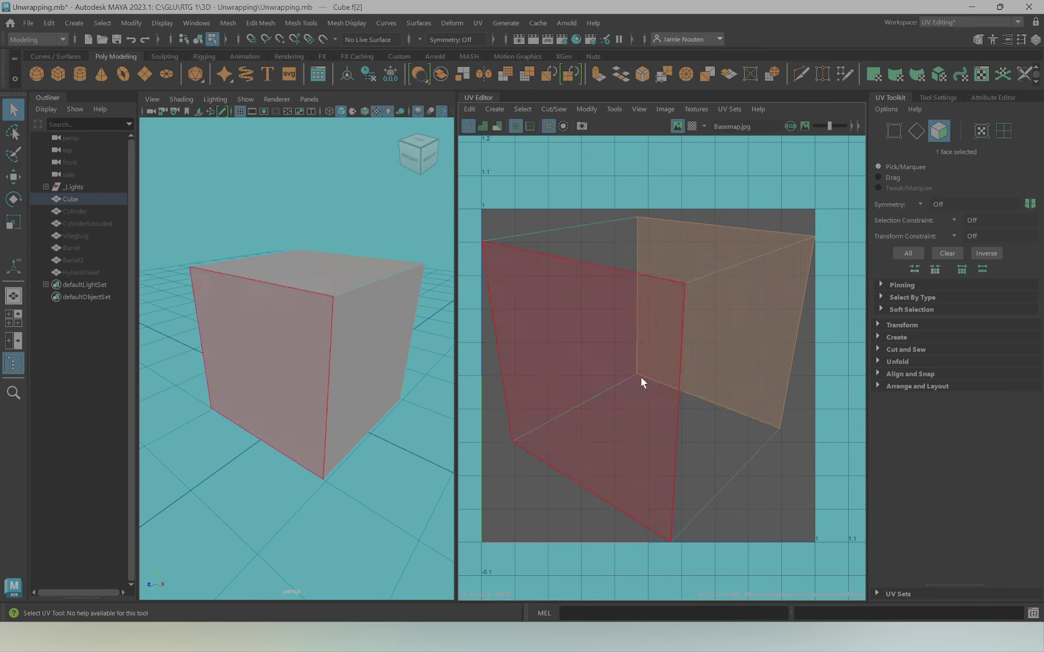
left_click(586, 224)
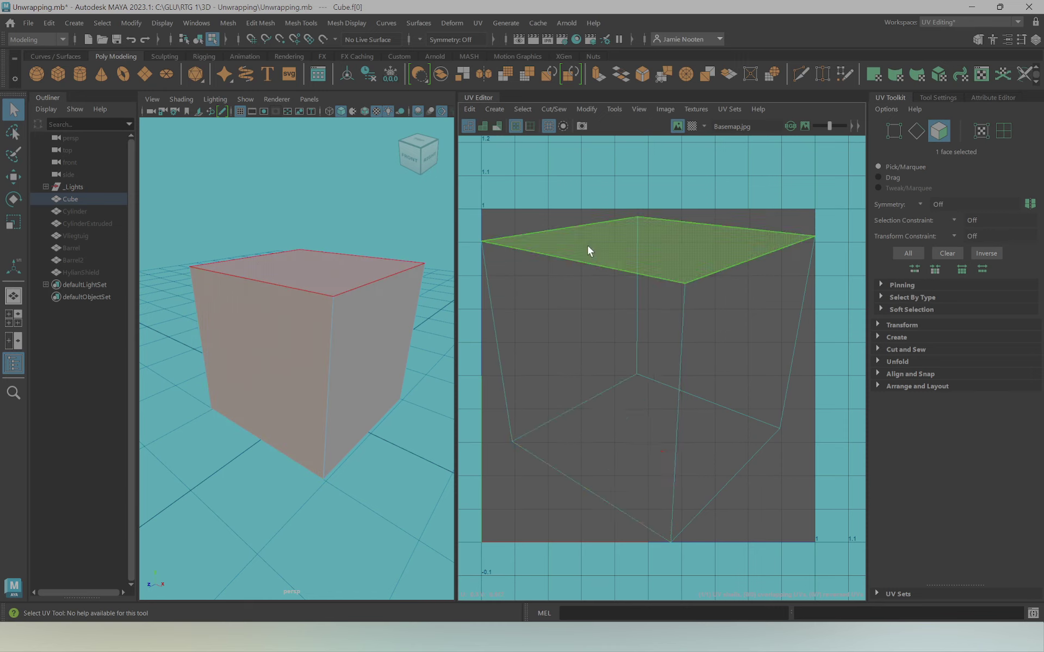
left_click(700, 451, "shift")
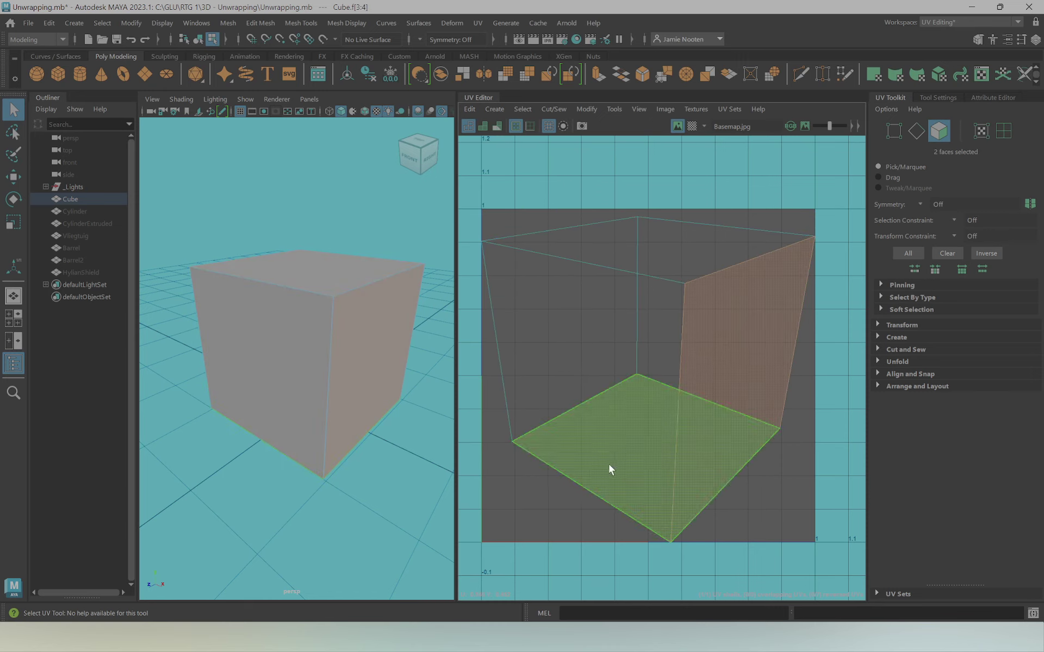
left_click(627, 408)
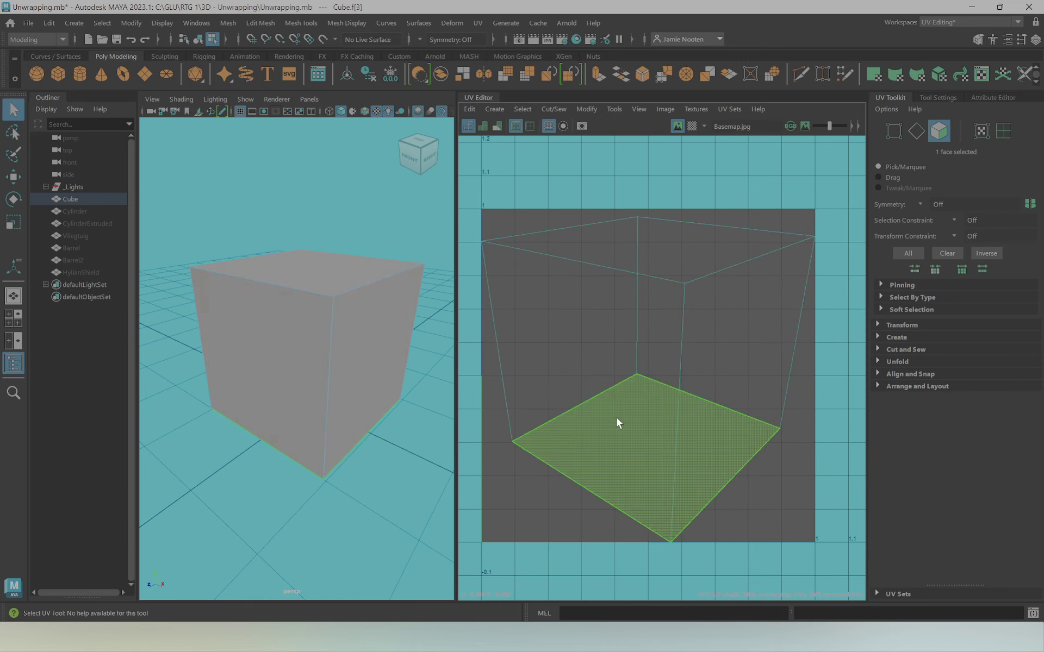
left_click(590, 396)
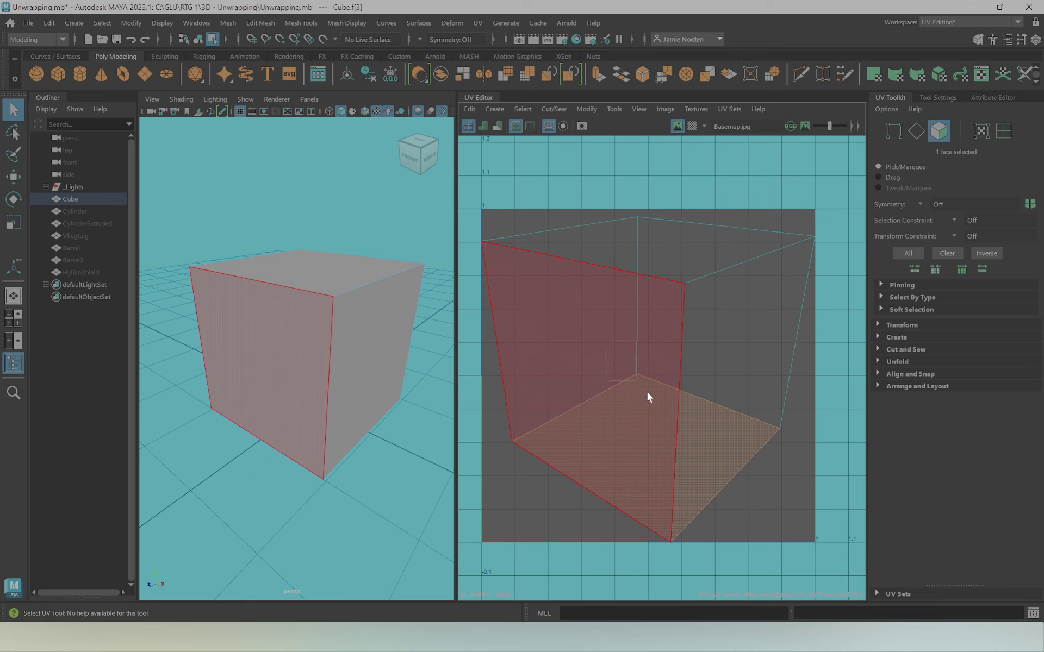
left_click_drag(647, 392, 658, 402)
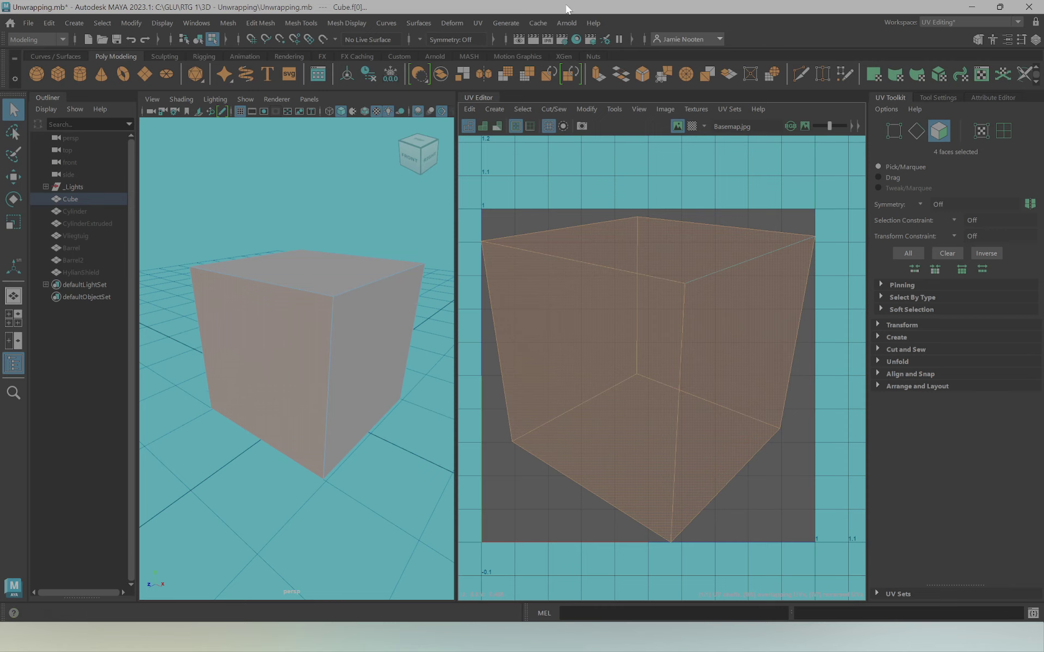
right_click_drag(302, 275, 381, 276)
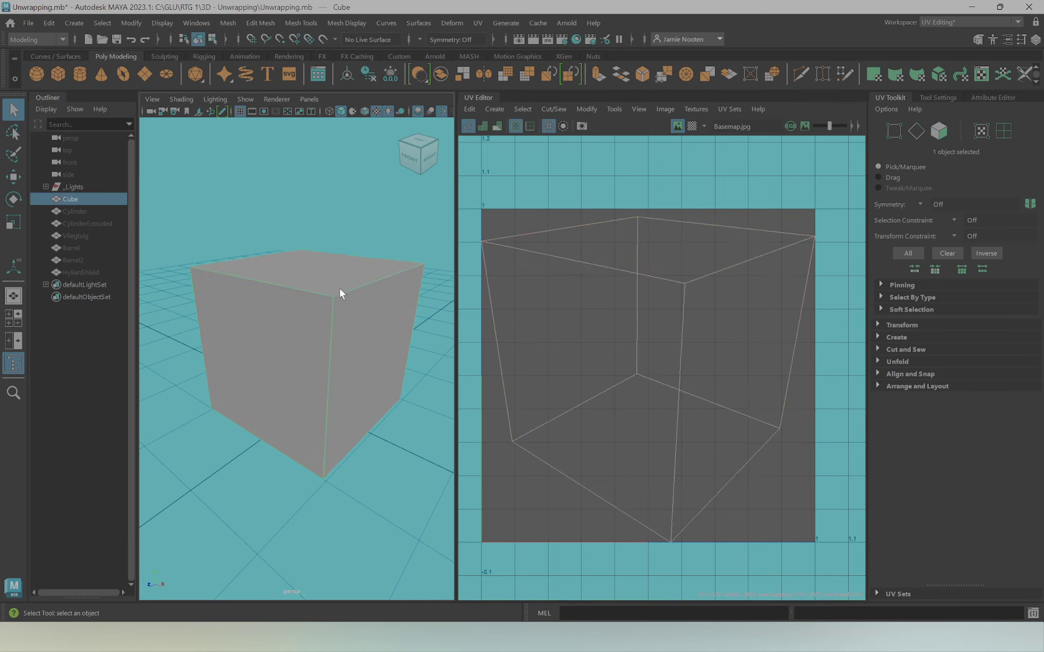
Apply a Cylindrical UV projection to the cube and frame the UV layout
left_click(479, 22)
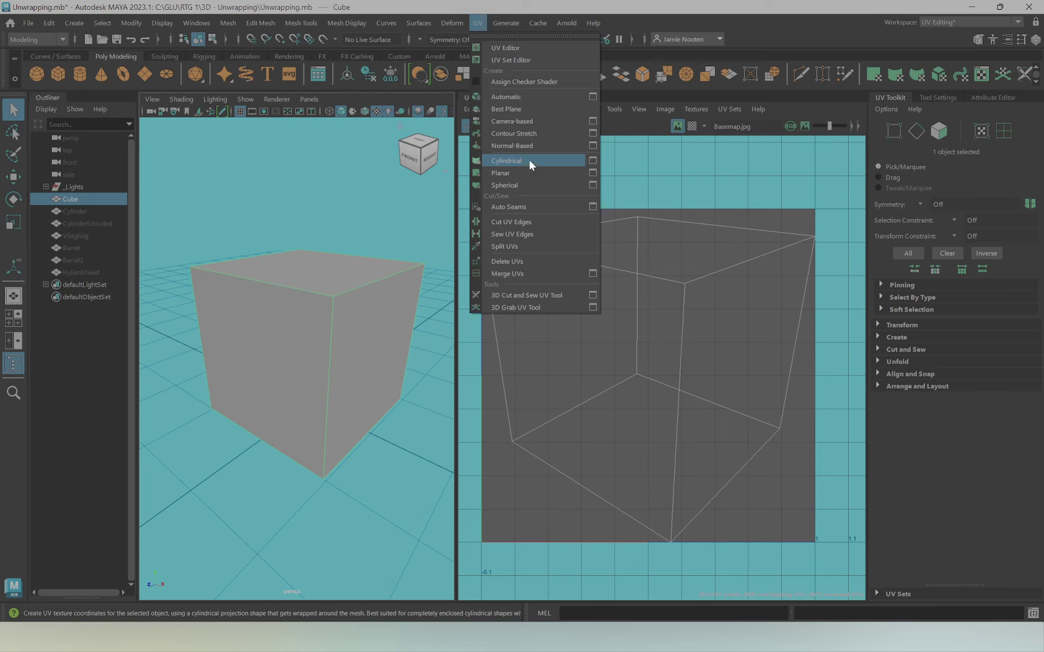
left_click(529, 158)
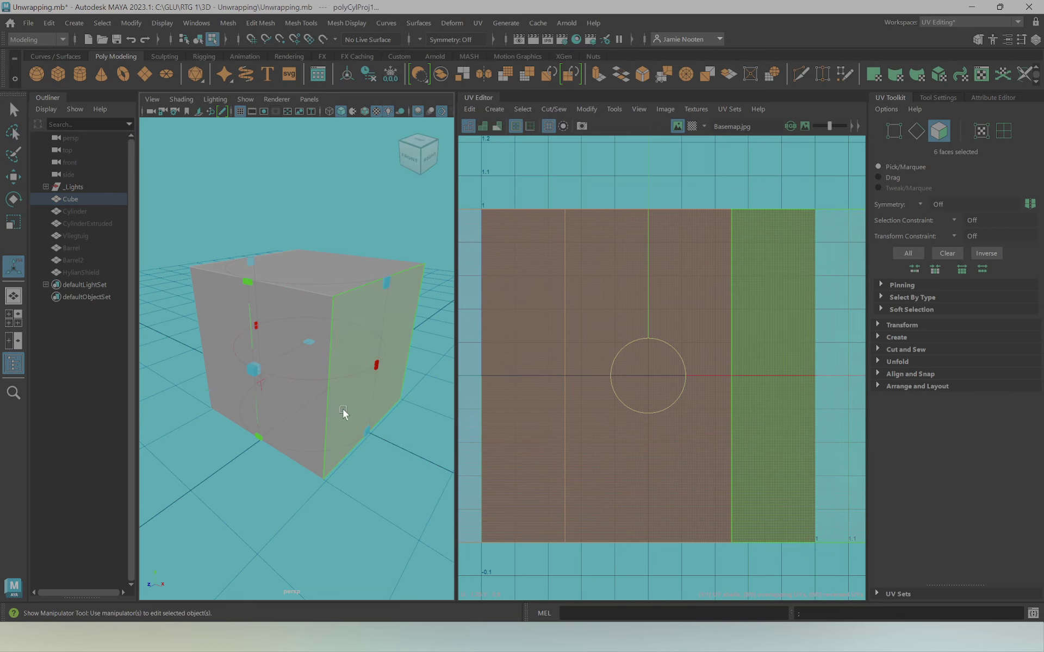
scroll(623, 386, "down", 2)
scroll(623, 388, "down", 1)
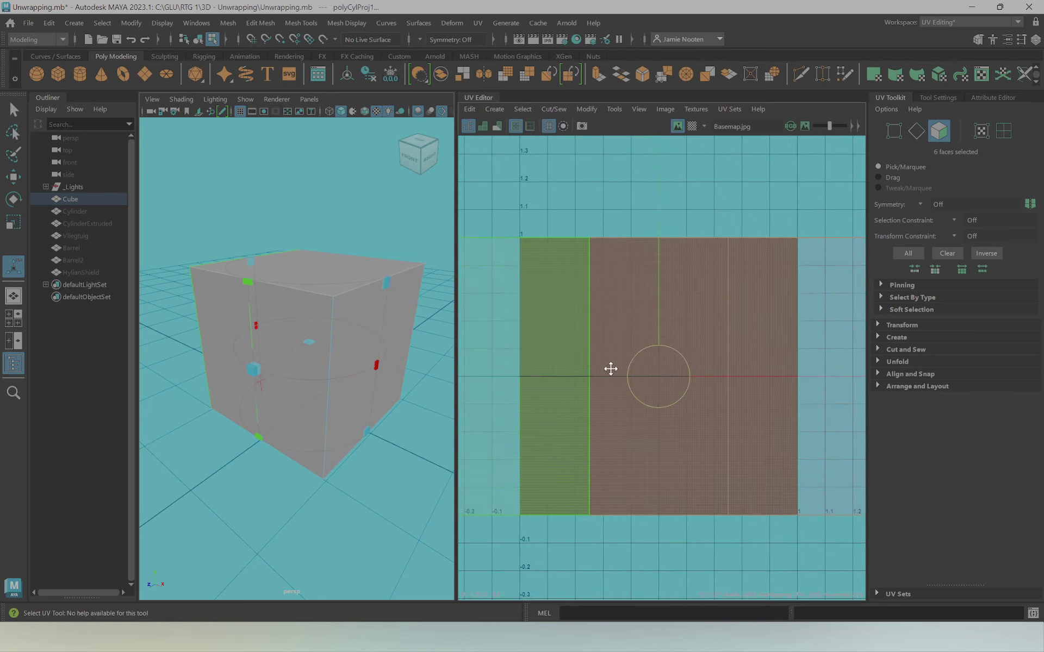
key("f")
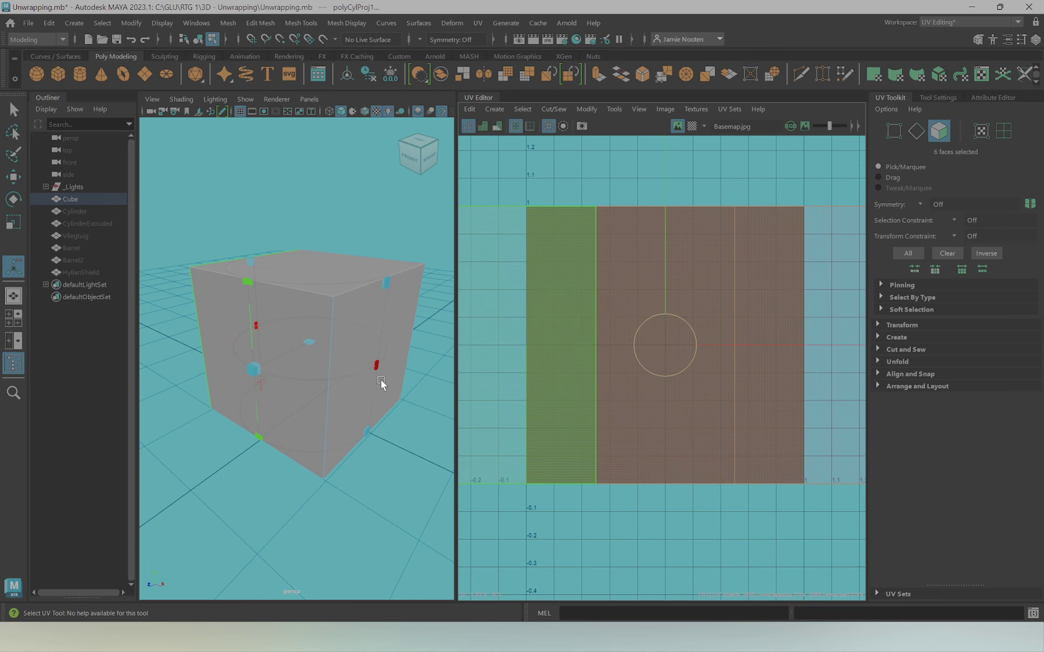
Slide the cylindrical UV strips sideways, then undo to keep them inside the 0–1 tile
mouse_move(380, 380)
left_mouse_down("alt")
mouse_move(344, 391)
mouse_move(338, 260)
left_mouse_up("alt")
mouse_move(238, 373)
left_mouse_down("alt")
mouse_move(334, 380)
mouse_move(312, 332)
mouse_move(338, 320)
mouse_move(400, 338)
left_mouse_up("alt")
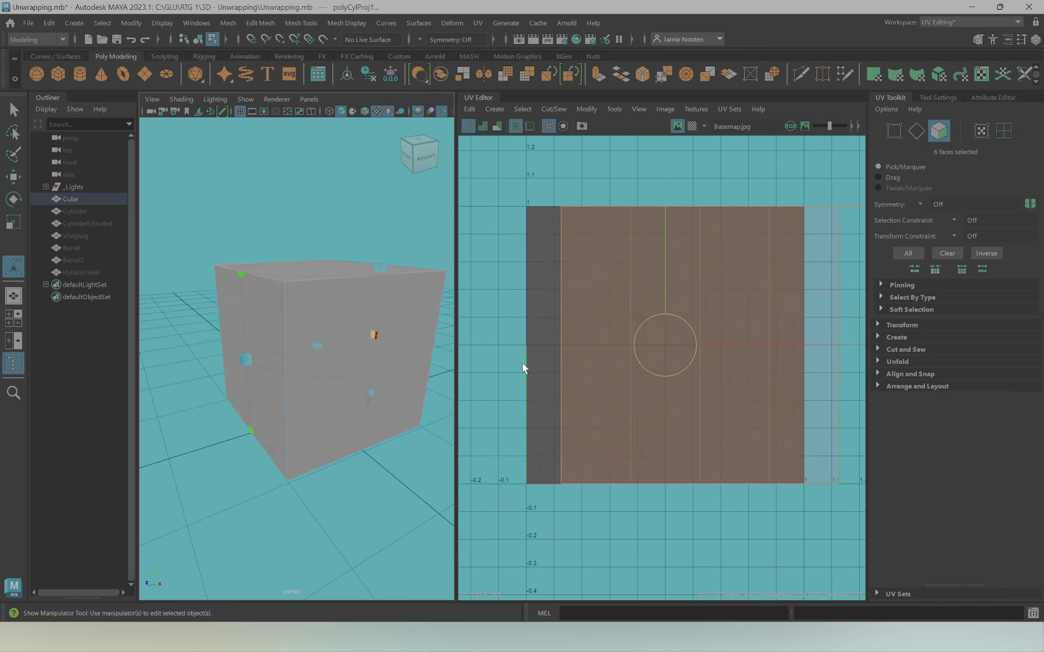
scroll(716, 364, "down", 2)
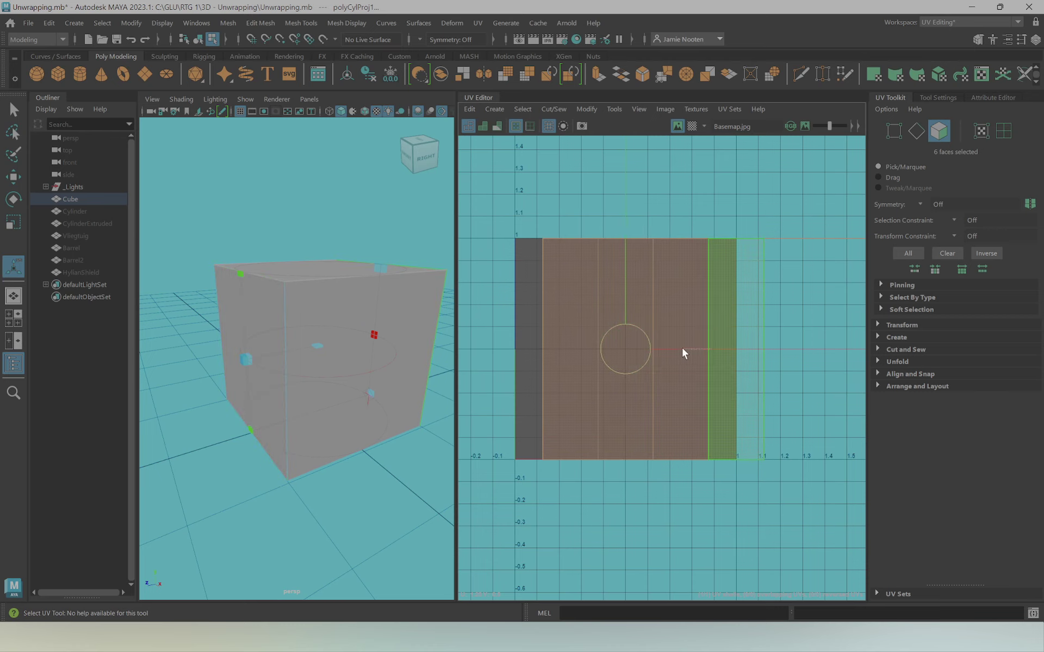
mouse_move(681, 345)
left_mouse_down()
mouse_move(615, 354)
mouse_move(617, 346)
left_mouse_up()
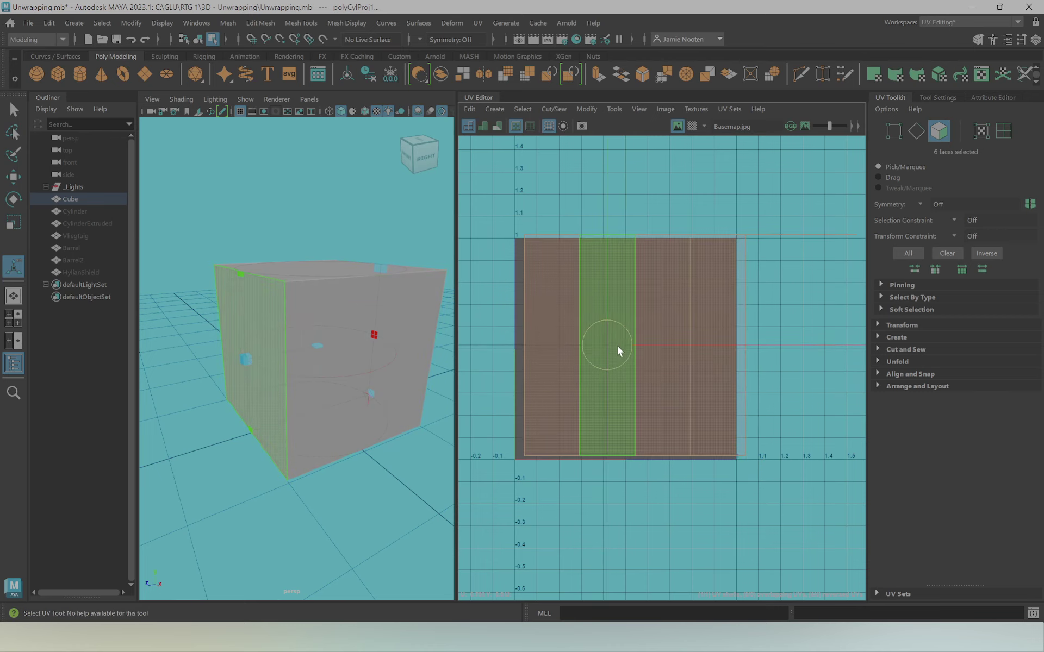
key("w")
key("ctrl+z")
key("ctrl+z")
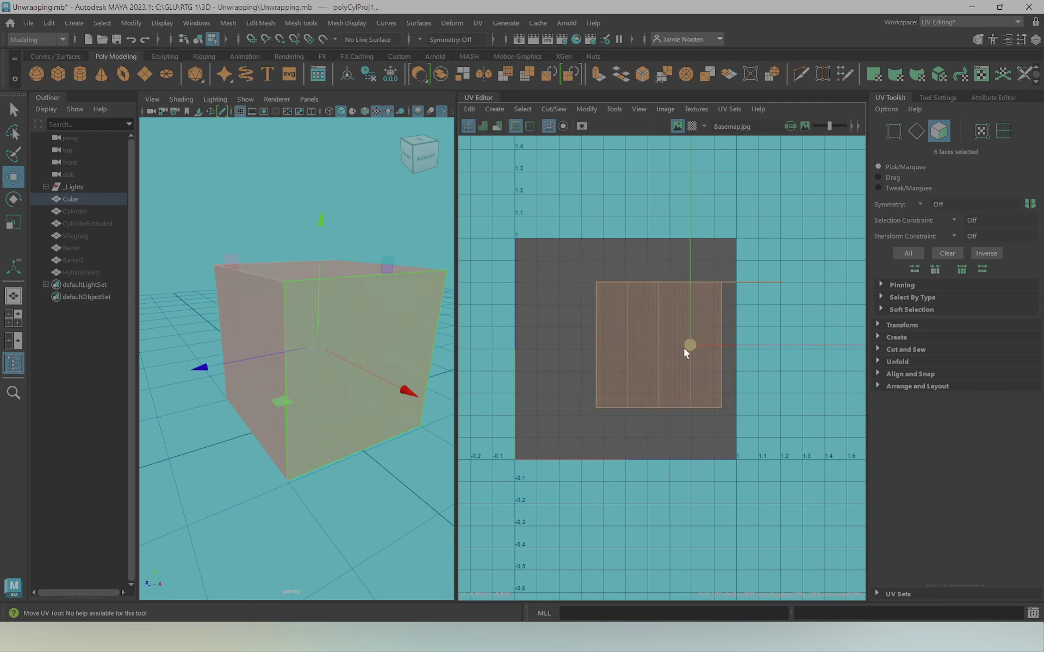
Zoom in on the UV shell and orbit the cube from above and below to check it
scroll(586, 364, "up", 2)
left_click_drag(256, 356, 425, 352, "alt")
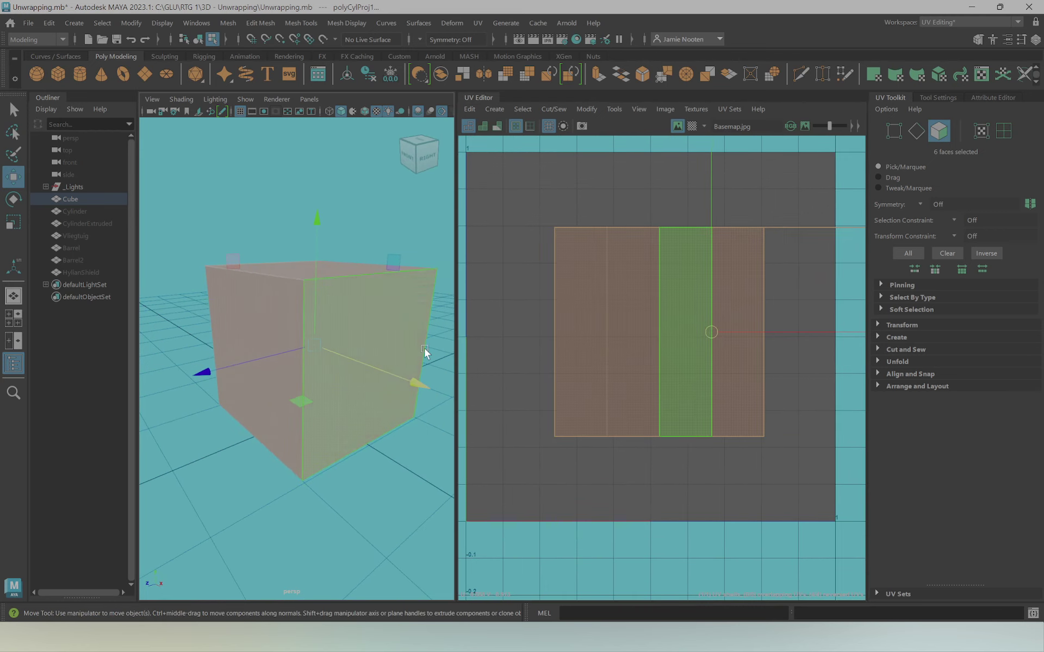
left_click_drag(357, 242, 222, 280, "alt")
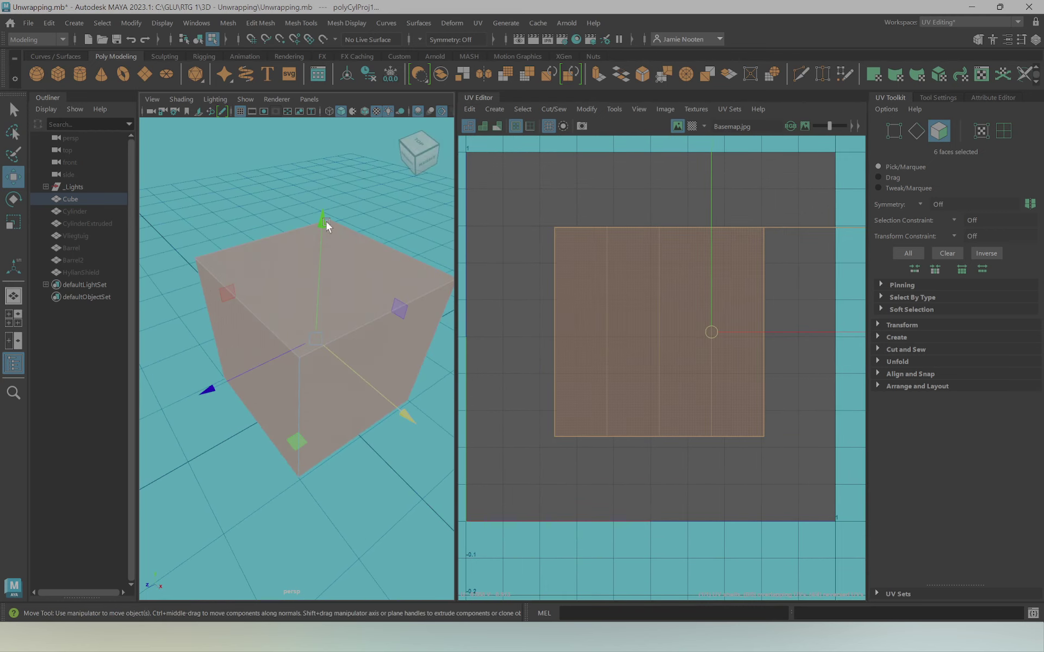
mouse_move(169, 381)
left_mouse_down("alt")
mouse_move(182, 349)
mouse_move(177, 358)
left_mouse_up("alt")
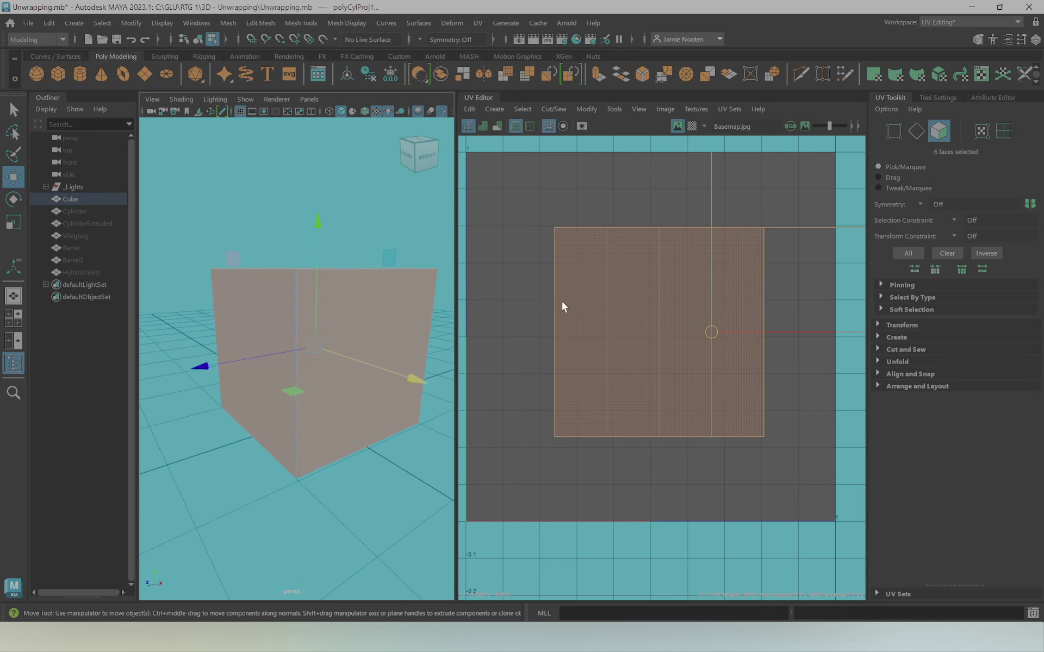
mouse_move(247, 325)
left_mouse_down("alt")
mouse_move(249, 275)
mouse_move(226, 275)
mouse_move(284, 275)
left_mouse_up("alt")
Give the cube's top and bottom cap faces Automatic UV projections
left_click(348, 394)
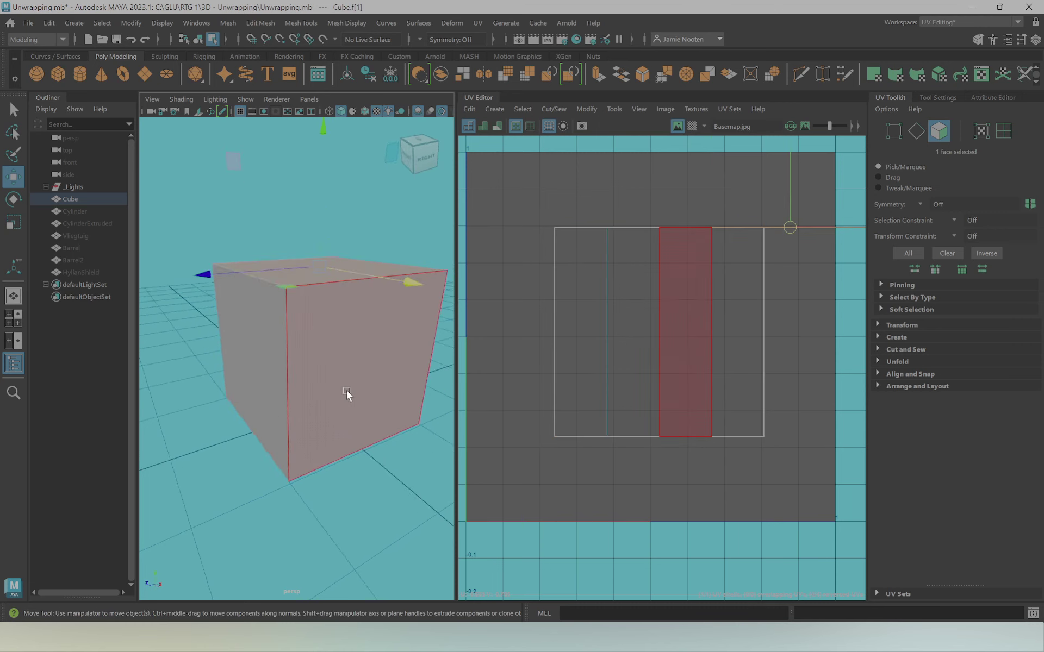
mouse_move(347, 394)
left_mouse_down("alt")
mouse_move(344, 373)
mouse_move(391, 401)
left_mouse_up("alt")
left_click(391, 400, "shift")
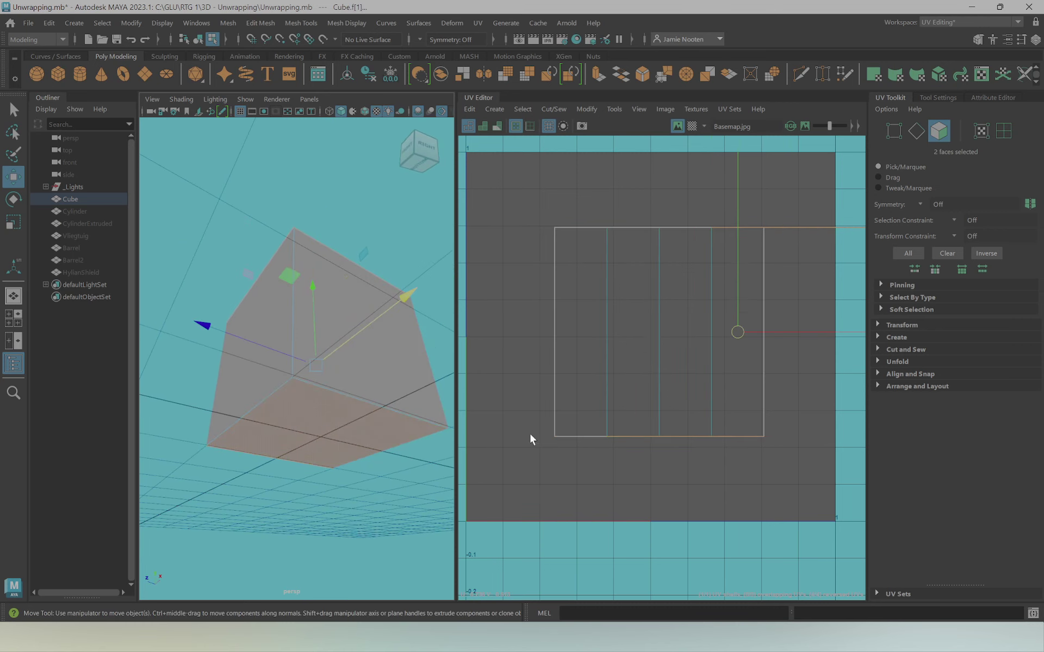
left_click_drag(247, 324, 364, 351, "alt")
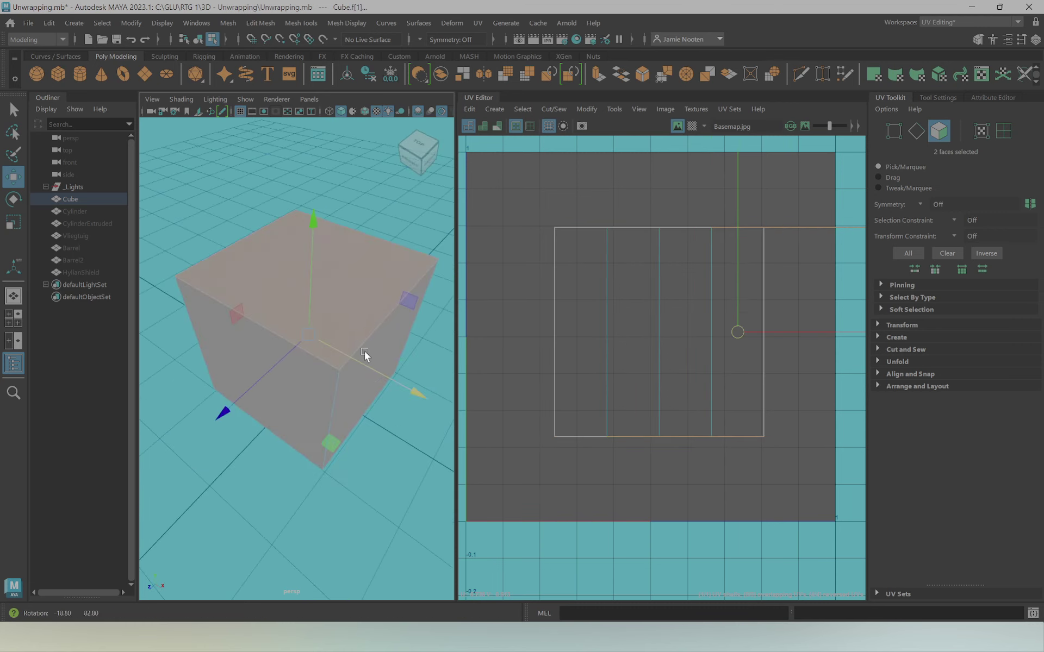
left_click(373, 269)
left_click(478, 25)
left_click(499, 96)
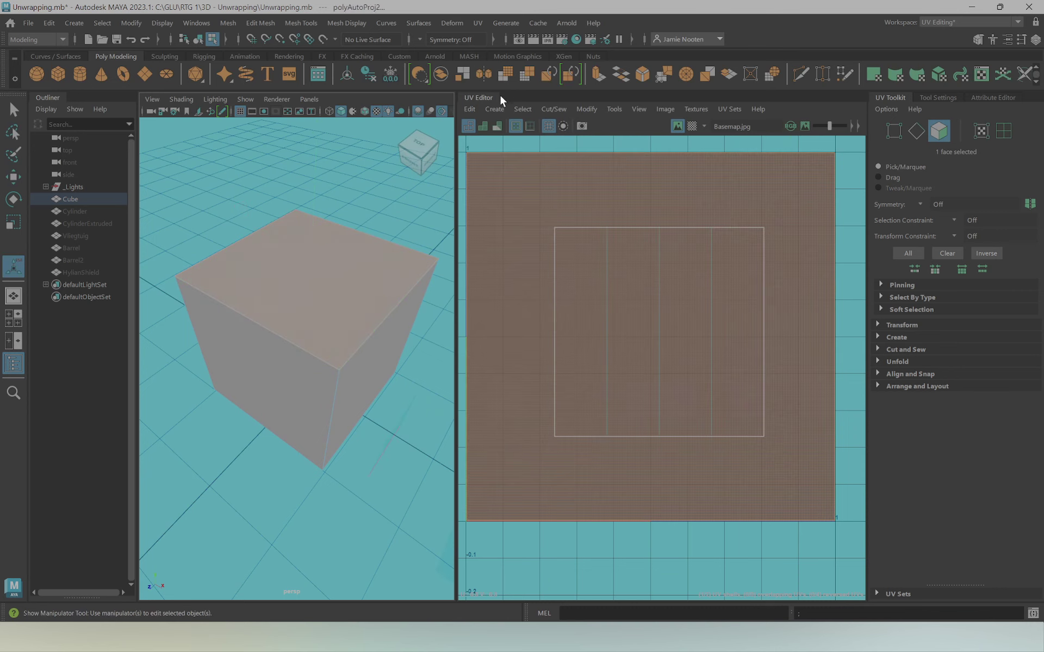
mouse_move(323, 329)
left_mouse_down("alt")
mouse_move(286, 328)
mouse_move(308, 413)
left_mouse_up("alt")
key("g")
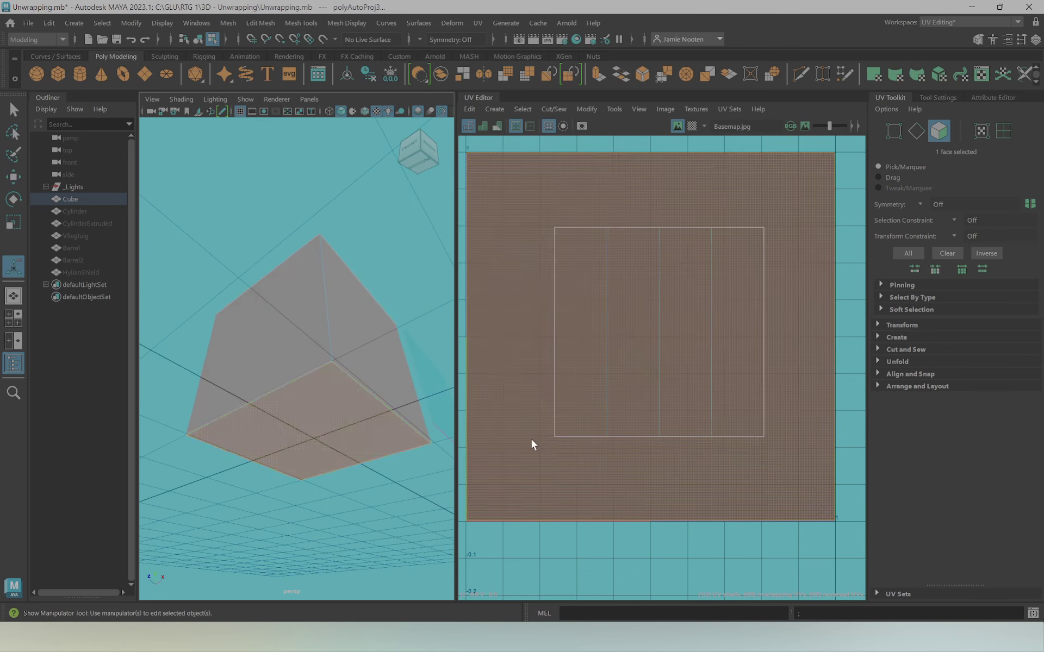
Shrink the two cap UV shells and move one cap square above the side strip
key("r")
left_click_drag(534, 514, 566, 445)
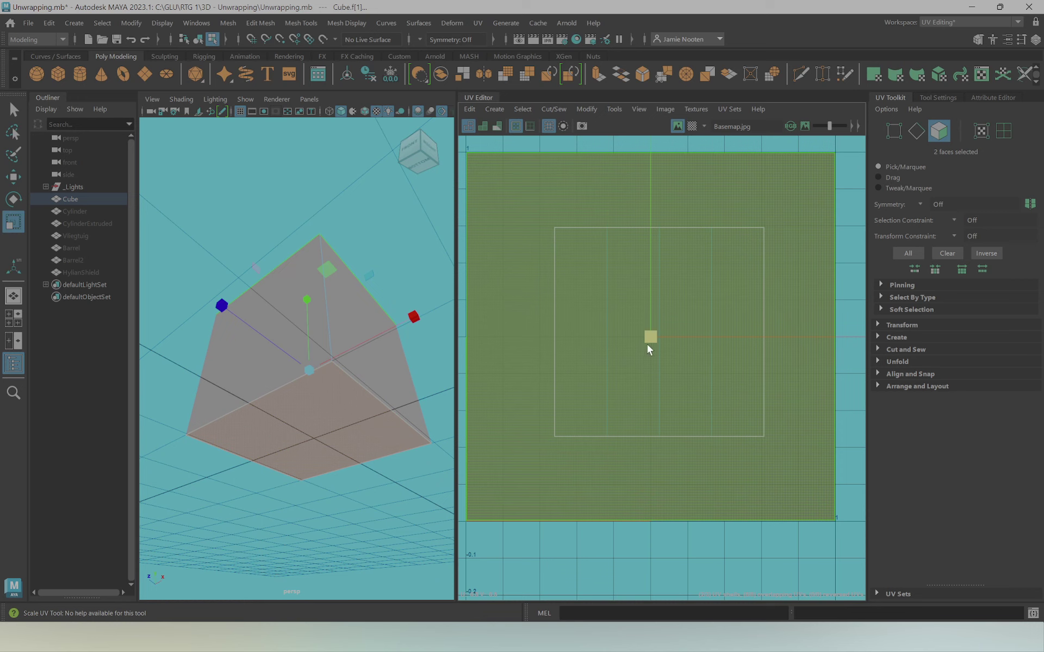
left_click_drag(650, 337, 501, 371)
key("w")
left_click(645, 340)
mouse_move(645, 339)
left_mouse_down()
mouse_move(644, 174)
mouse_move(659, 446)
mouse_move(637, 494)
left_mouse_up()
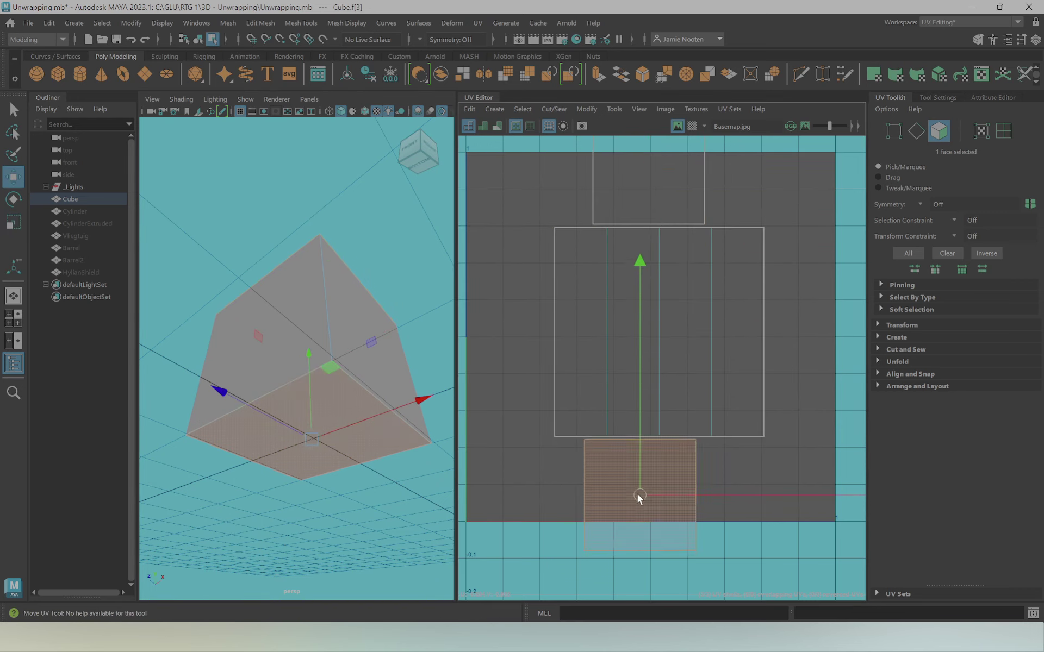
Select the whole UV layout and scale it down about its centre
left_click(578, 304)
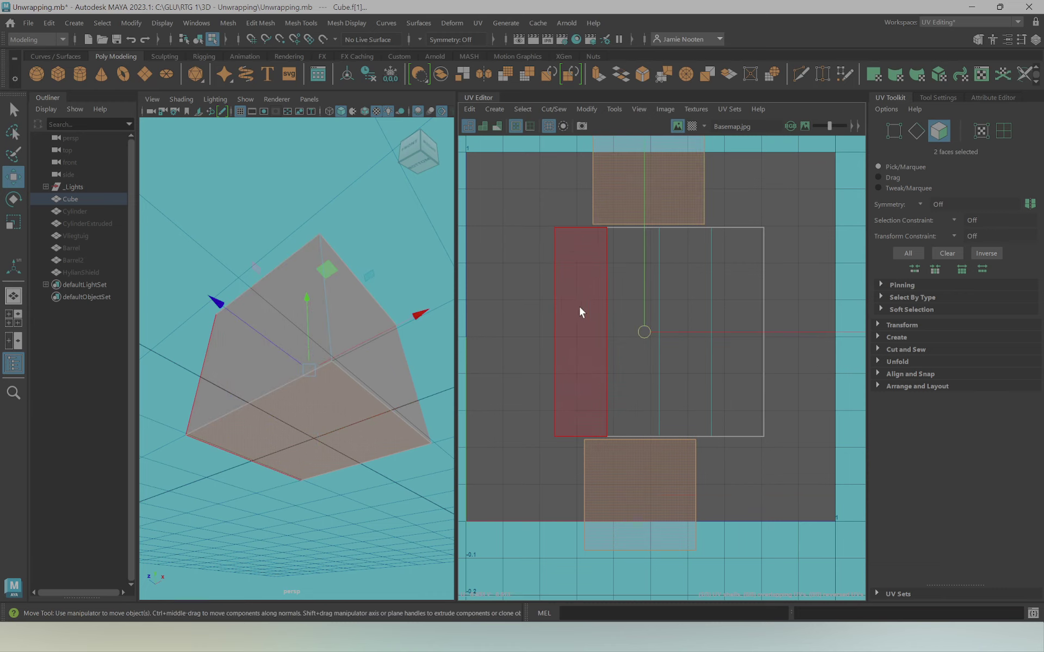
double_click(610, 322)
key("r")
mouse_move(657, 327)
left_mouse_down()
mouse_move(588, 355)
mouse_move(546, 321)
left_mouse_up()
Flatten the four-face side strip, stretch it wide horizontally, and nudge it into place
left_click(546, 322)
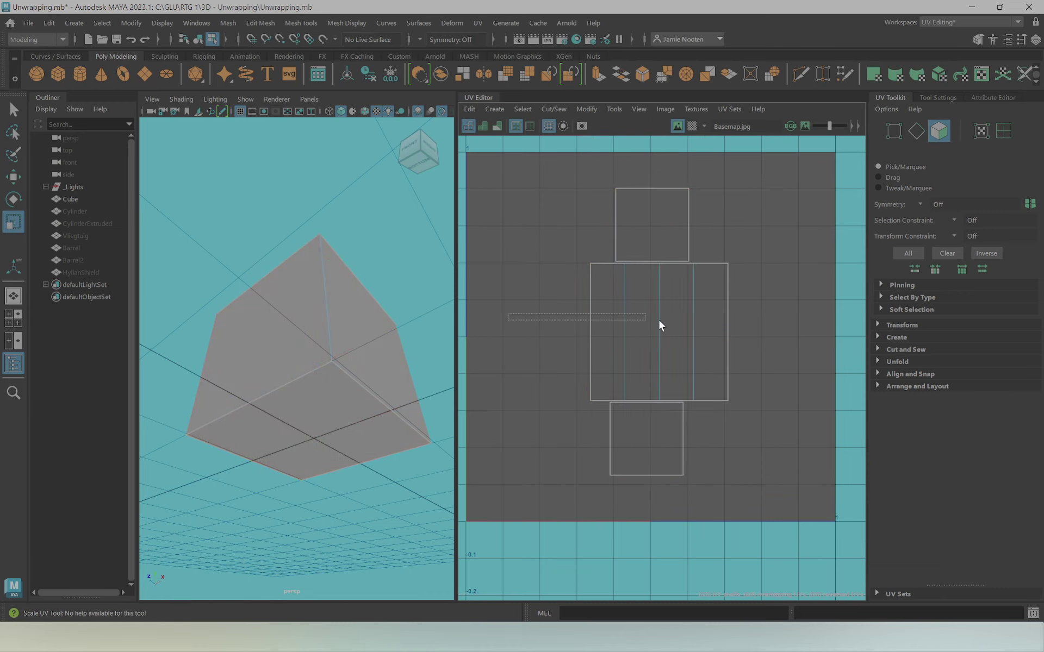
double_click(658, 318)
left_click_drag(664, 178, 653, 226)
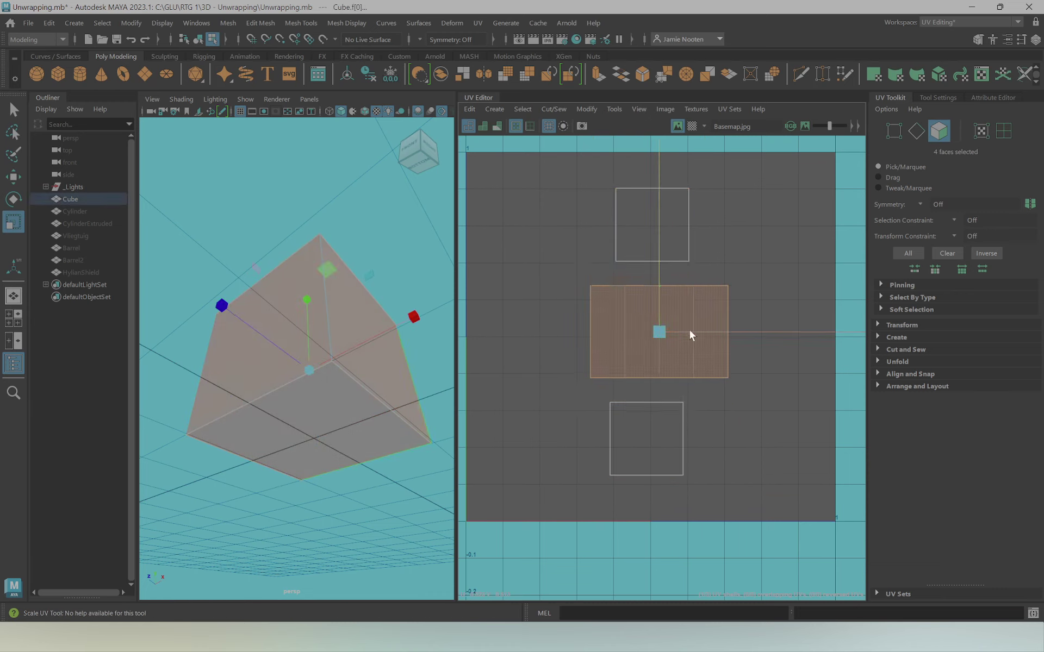
left_click_drag(689, 331, 1016, 312)
key("w")
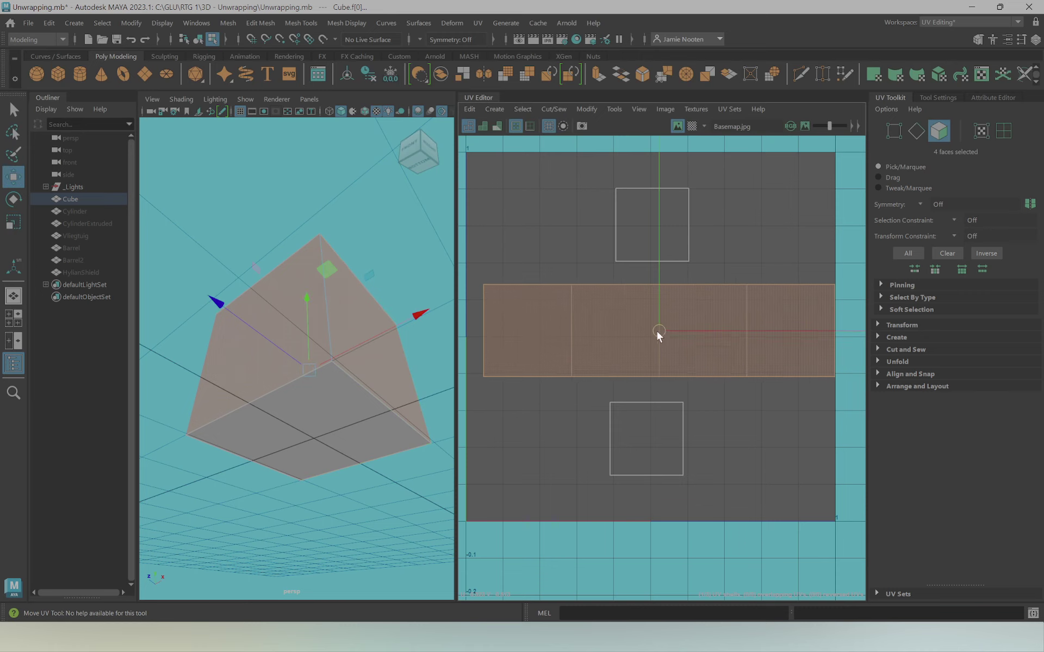
left_click_drag(657, 332, 653, 320)
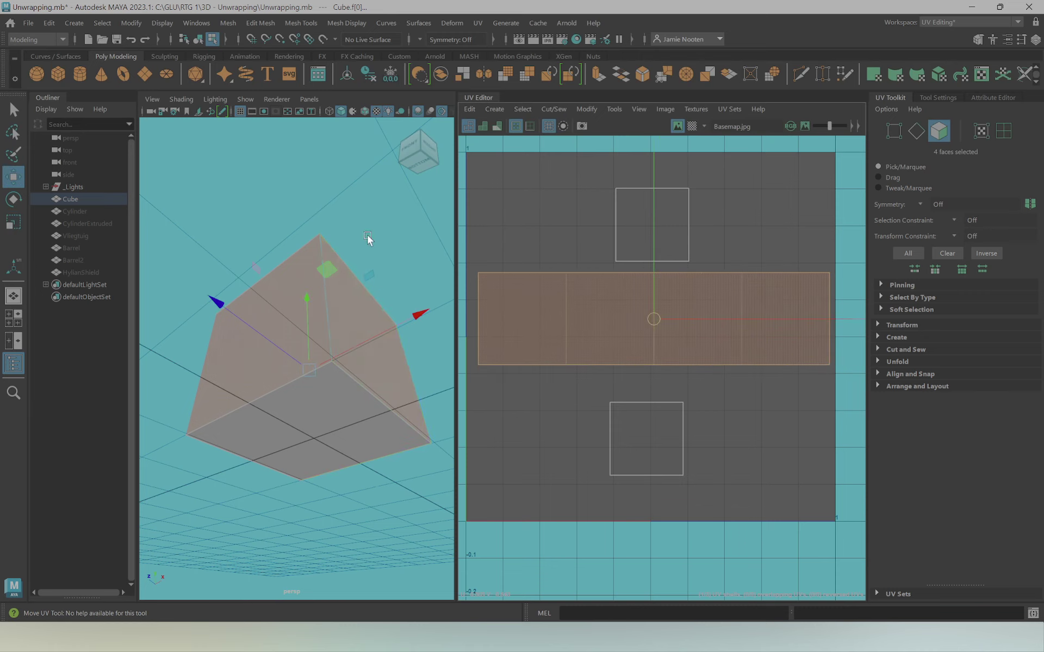
Orbit around the cube to check the mapping and reselect the whole cube
left_click_drag(368, 237, 350, 270, "alt")
left_click(791, 213)
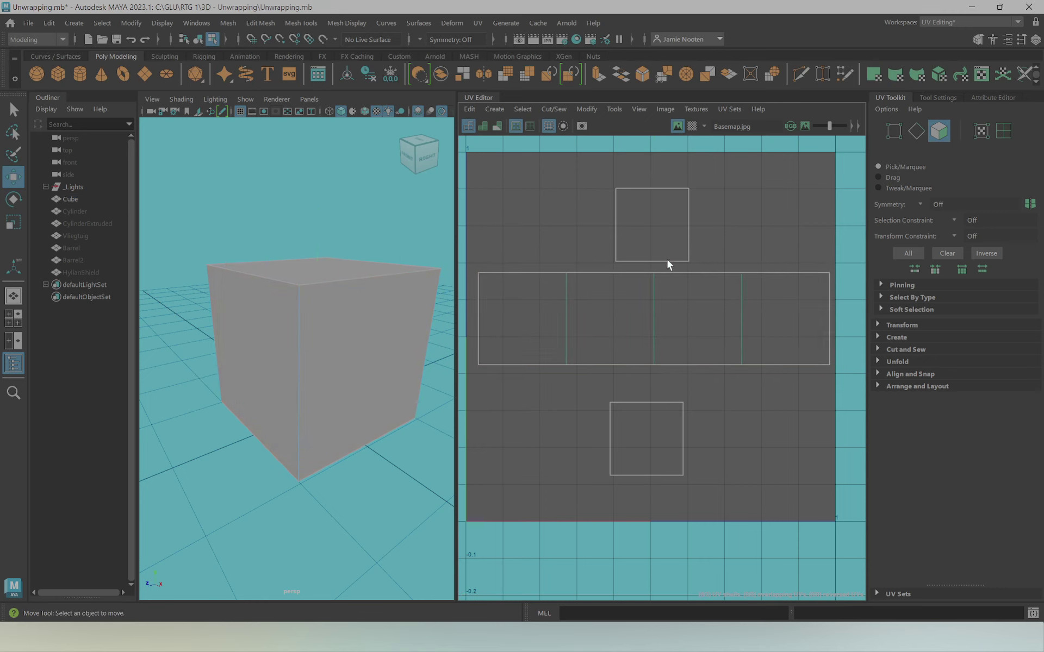
mouse_move(274, 308)
left_mouse_down("alt")
mouse_move(317, 316)
mouse_move(303, 370)
left_mouse_up("alt")
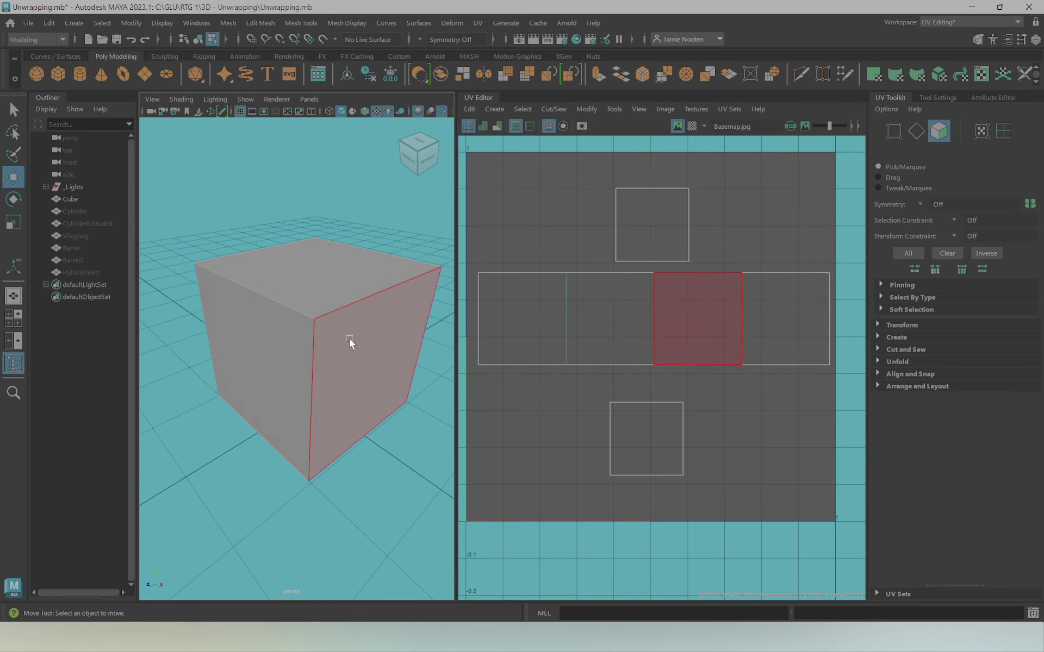
left_click_drag(352, 373, 274, 360, "alt")
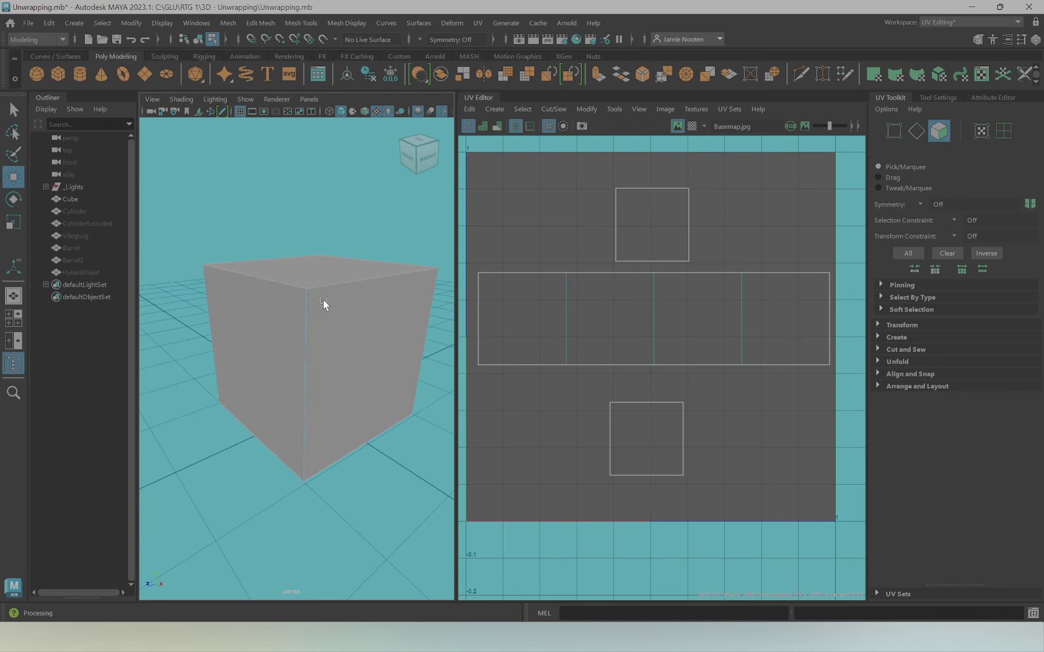
right_click_drag(291, 285, 347, 260)
left_click(477, 23)
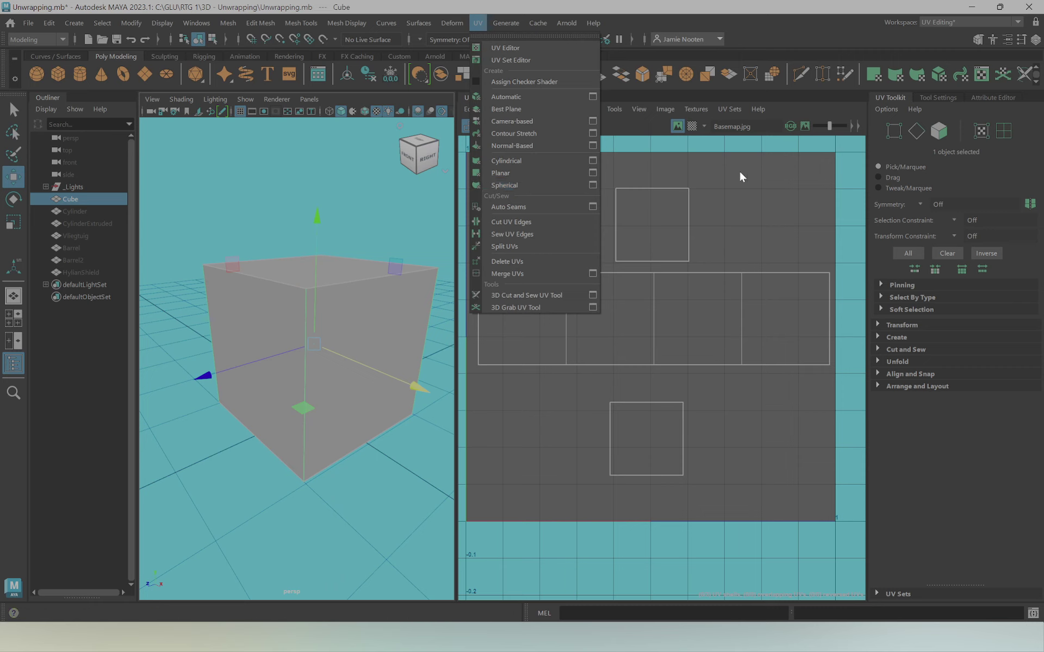
left_click(566, 184)
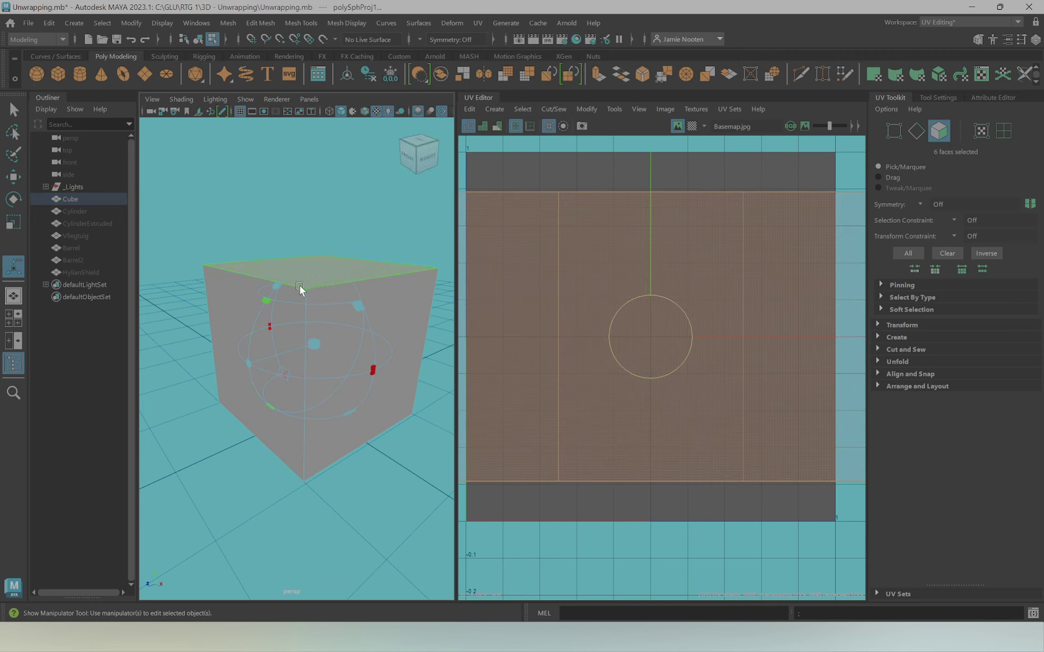
mouse_move(278, 297)
left_mouse_down()
mouse_move(384, 379)
mouse_move(396, 321)
mouse_move(363, 294)
left_mouse_up()
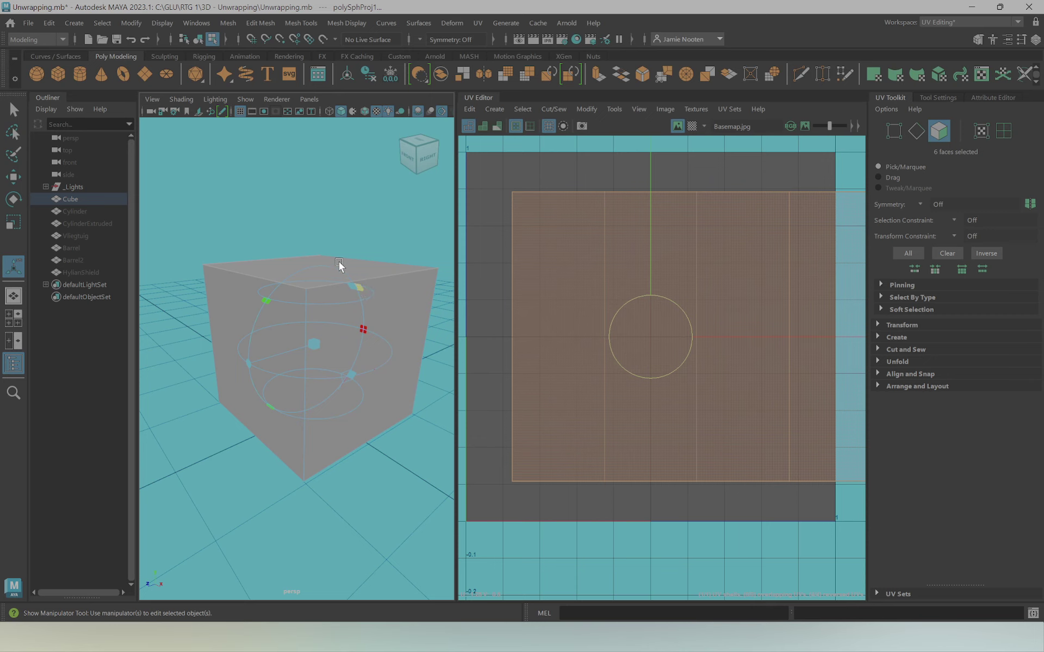
left_click_drag(268, 303, 346, 247)
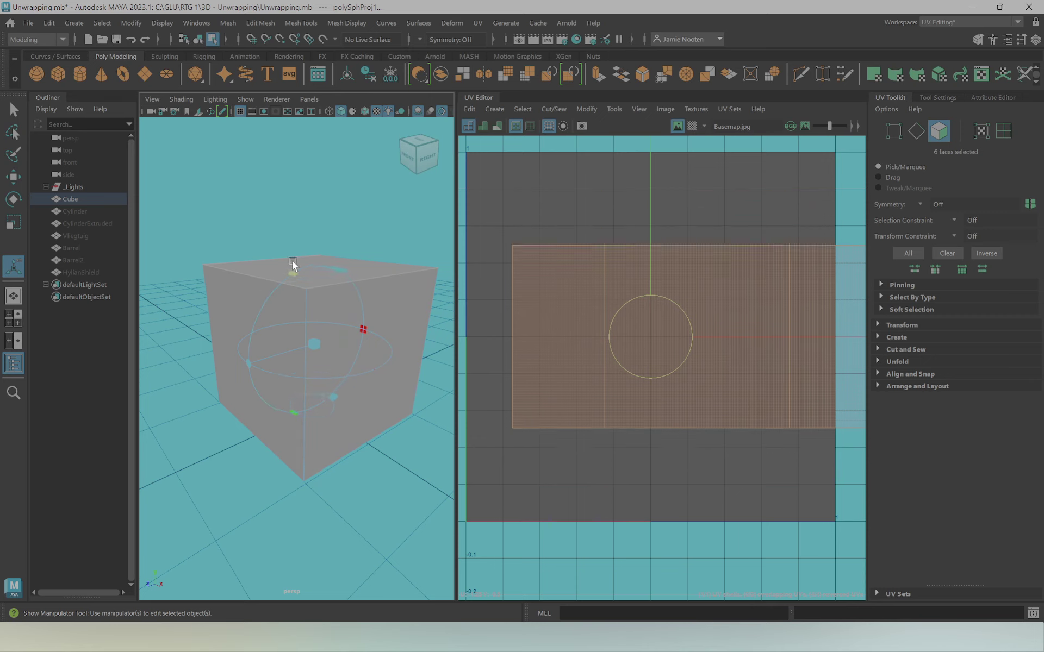
scroll(625, 326, "down", 3)
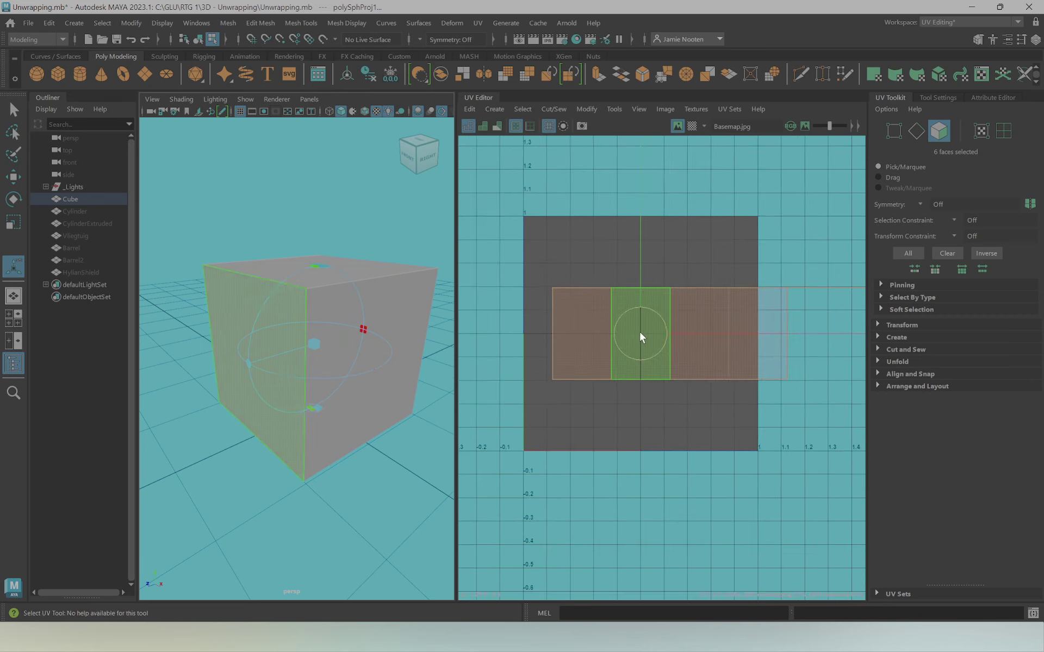
mouse_move(638, 330)
left_mouse_down()
mouse_move(561, 332)
mouse_move(609, 325)
left_mouse_up()
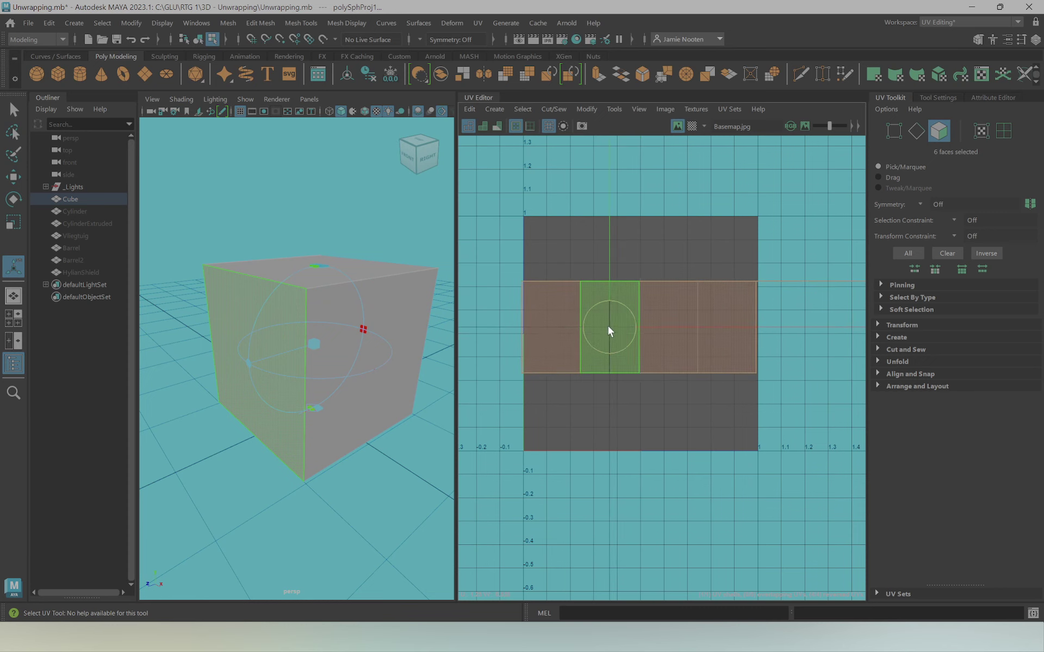
mouse_move(315, 348)
left_mouse_down("alt")
mouse_move(276, 336)
mouse_move(341, 341)
mouse_move(409, 310)
mouse_move(326, 308)
mouse_move(385, 325)
mouse_move(349, 300)
left_mouse_up("alt")
key("ctrl+z")
Orbit to show the cube's top, apply a Camera-based UV projection, then deselect
right_click_drag(350, 300, 368, 321, "alt")
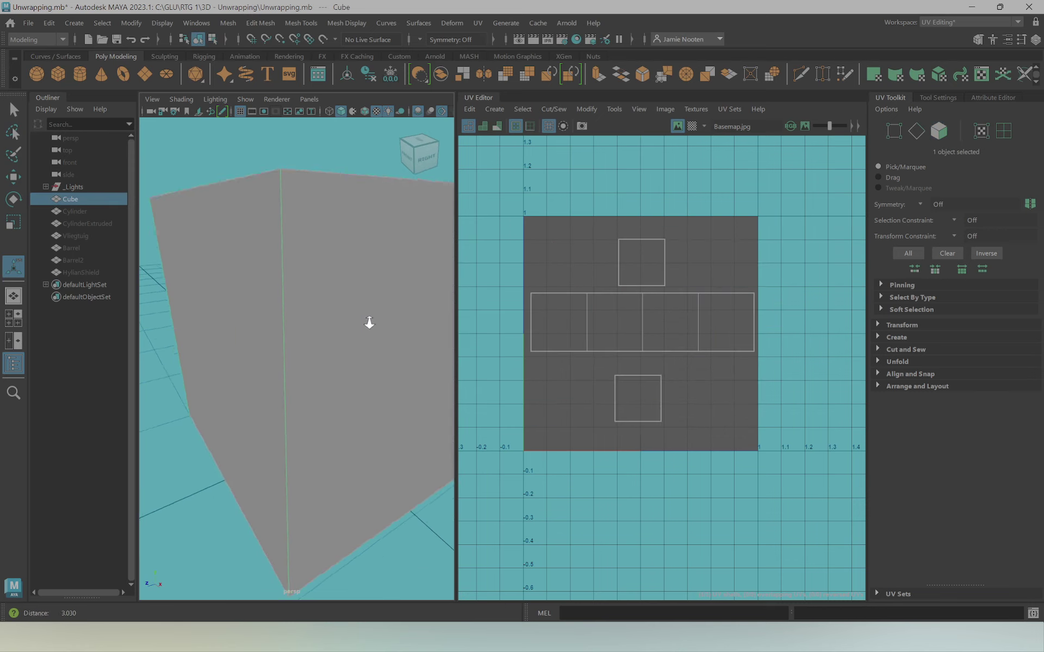
left_click_drag(368, 321, 343, 333, "alt")
scroll(342, 333, "down", 3)
left_click(478, 23)
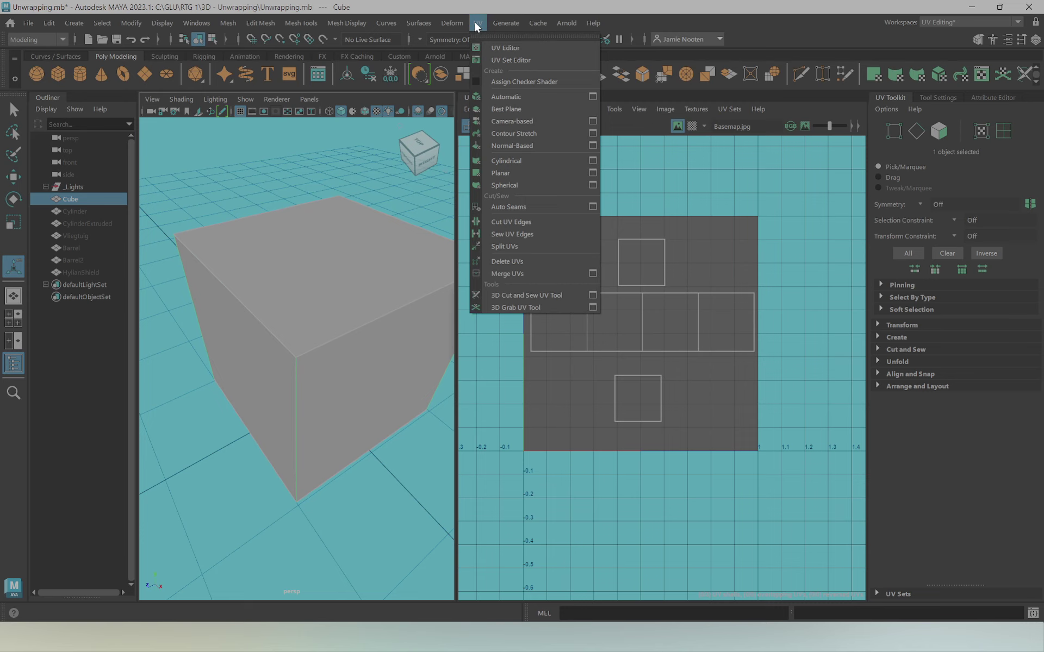
left_click(618, 16)
mouse_move(320, 294)
left_mouse_down("alt")
mouse_move(338, 295)
mouse_move(330, 300)
left_mouse_up("alt")
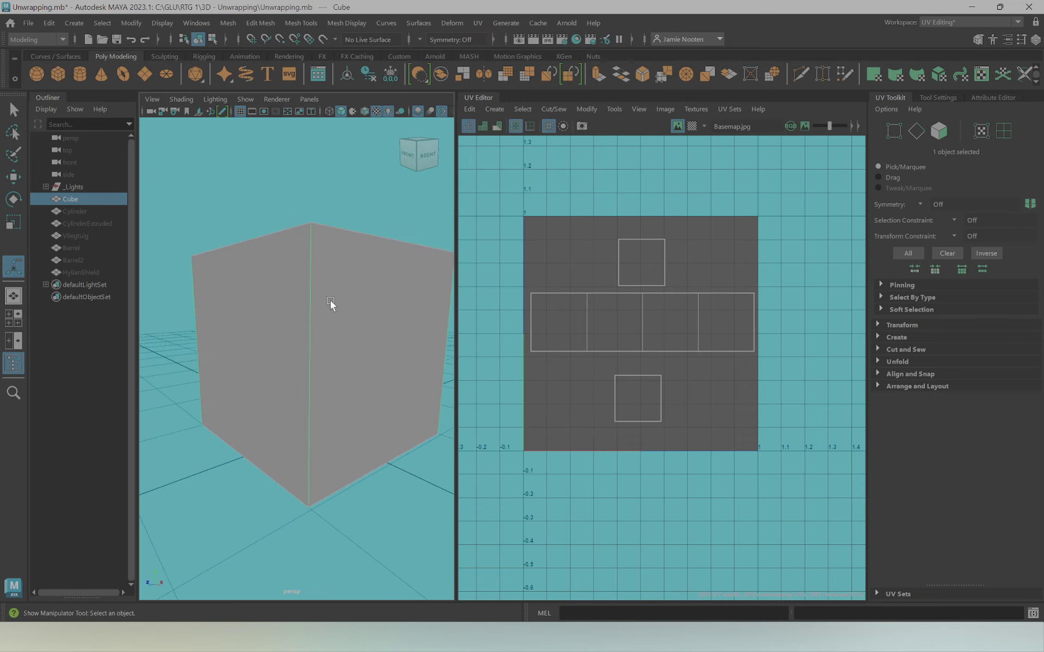
right_click_drag(335, 297, 312, 308)
left_click_drag(312, 308, 317, 322, "alt")
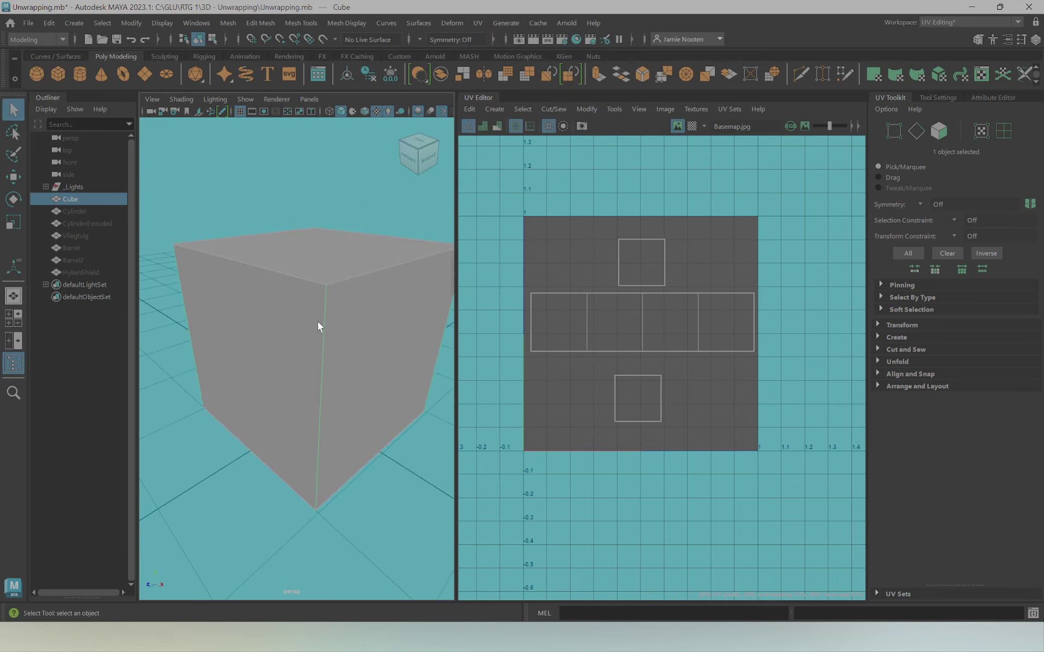
left_click(477, 23)
left_click(489, 121)
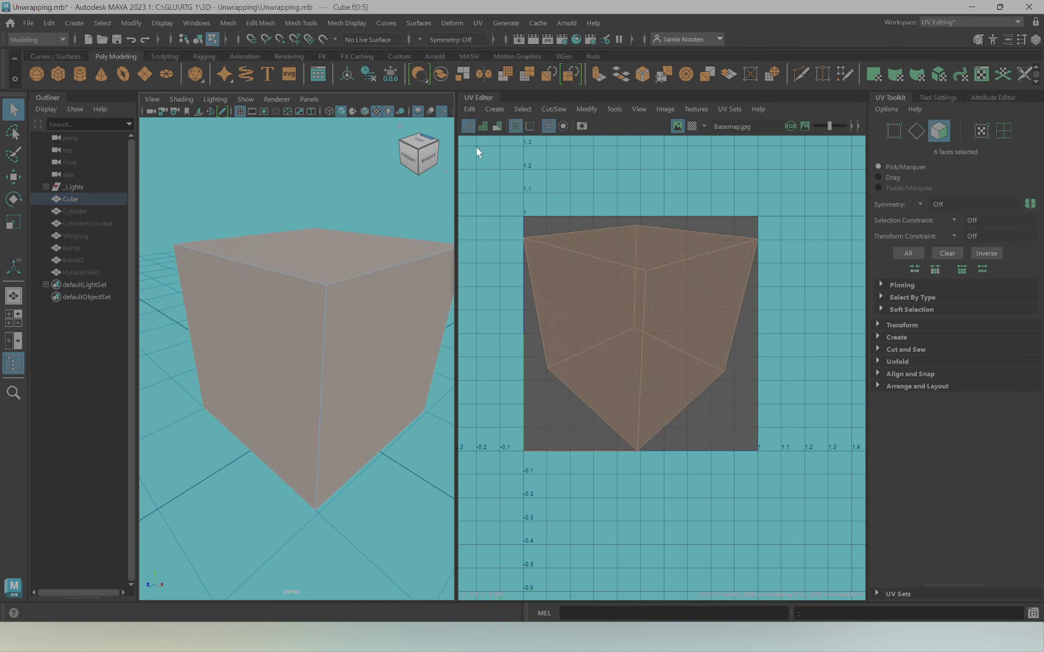
left_click(701, 468)
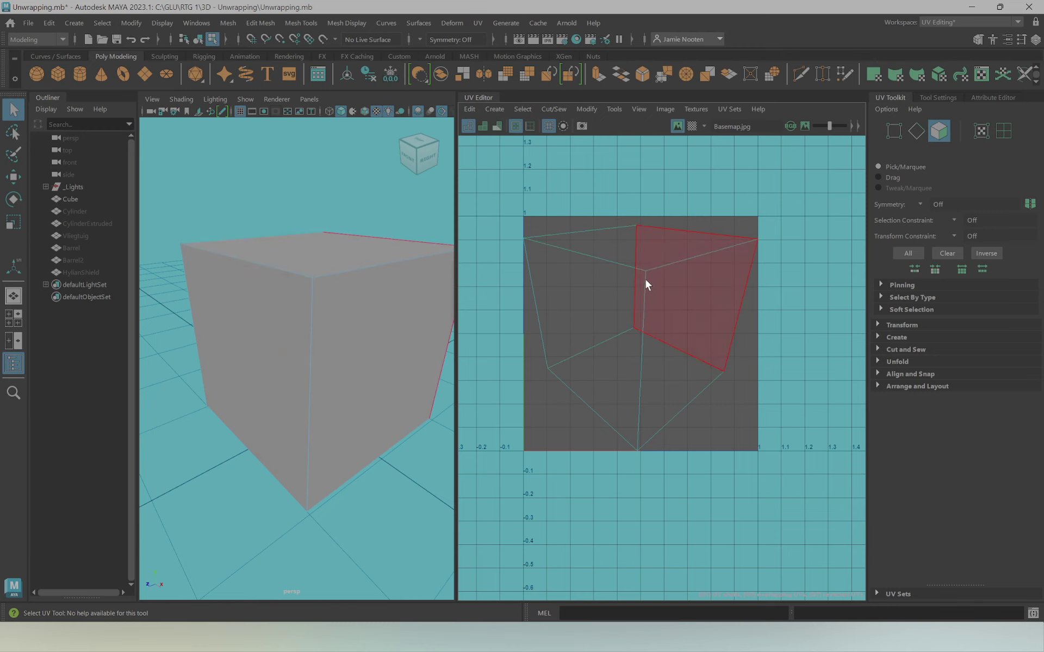
In edge mode, pick the top-left UV edge and cut a seam along it
mouse_move(315, 296)
left_mouse_down("alt")
mouse_move(364, 340)
mouse_move(357, 349)
mouse_move(381, 367)
mouse_move(383, 353)
left_mouse_up("alt")
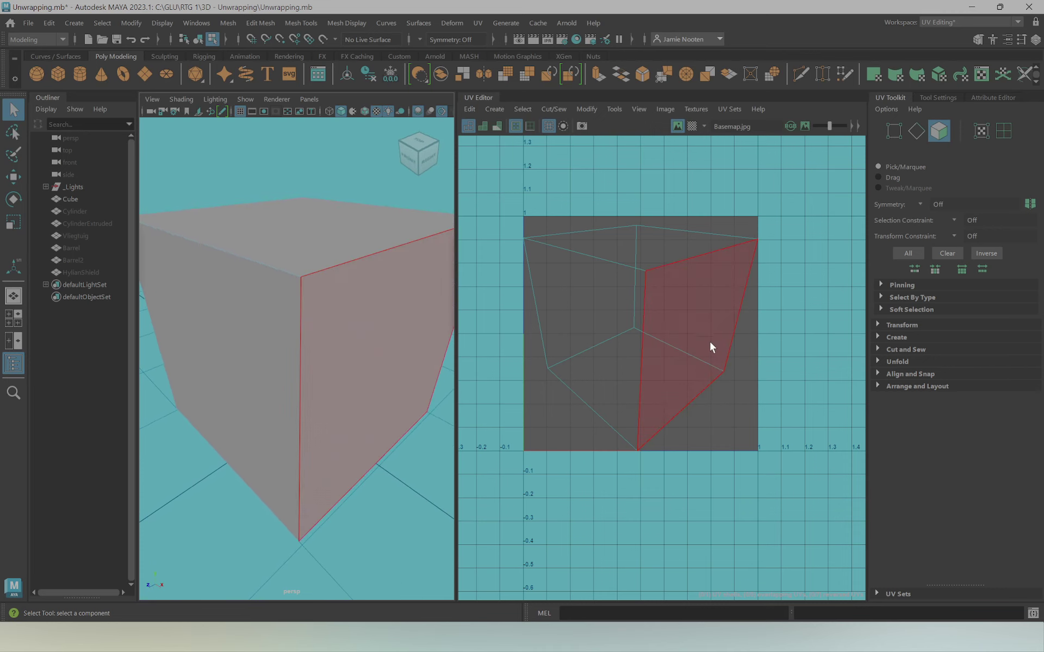
right_click_drag(644, 344, 645, 305)
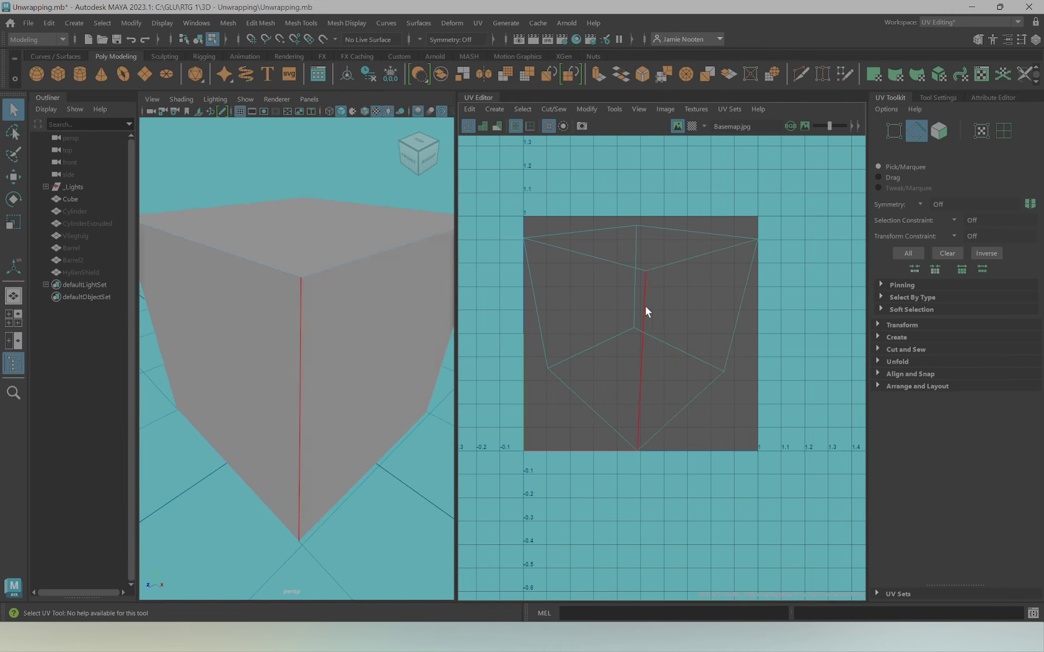
left_click(588, 256)
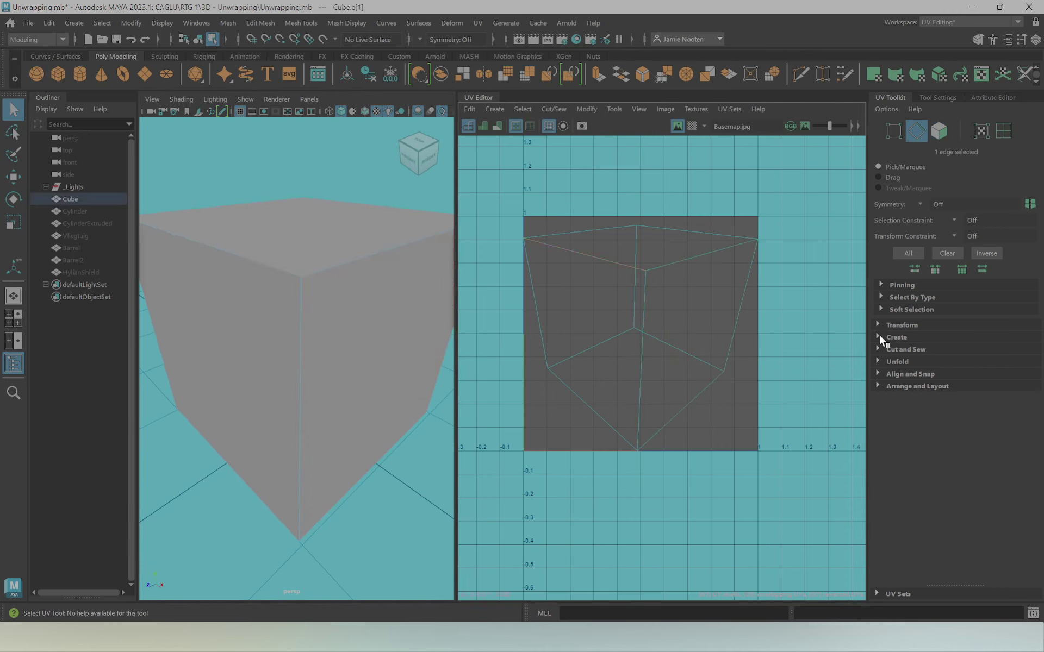
left_click(879, 351)
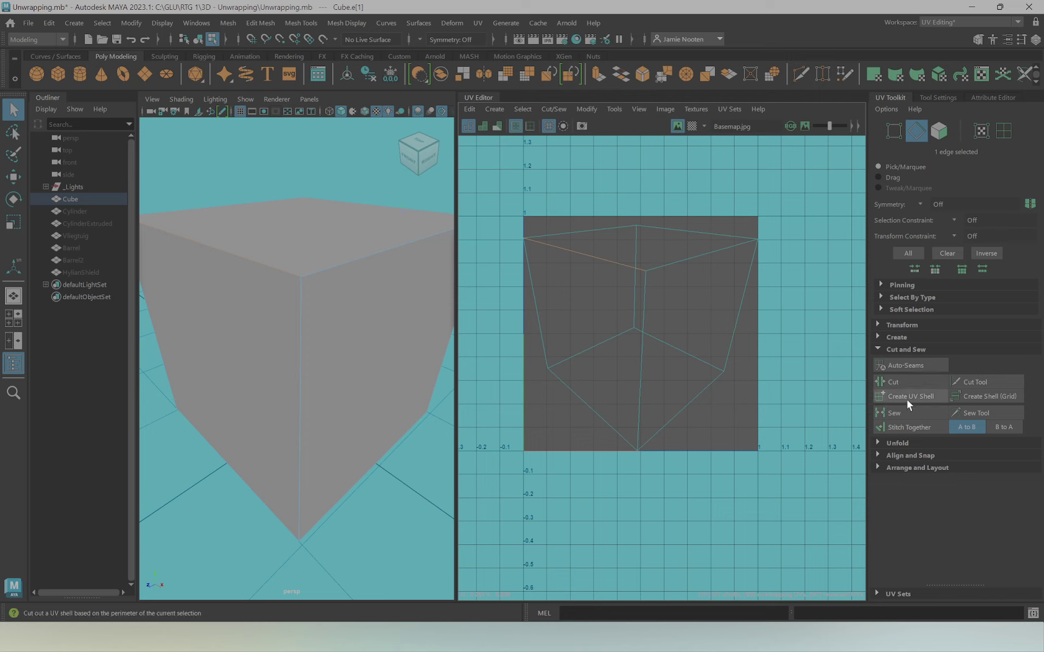
left_click(917, 385)
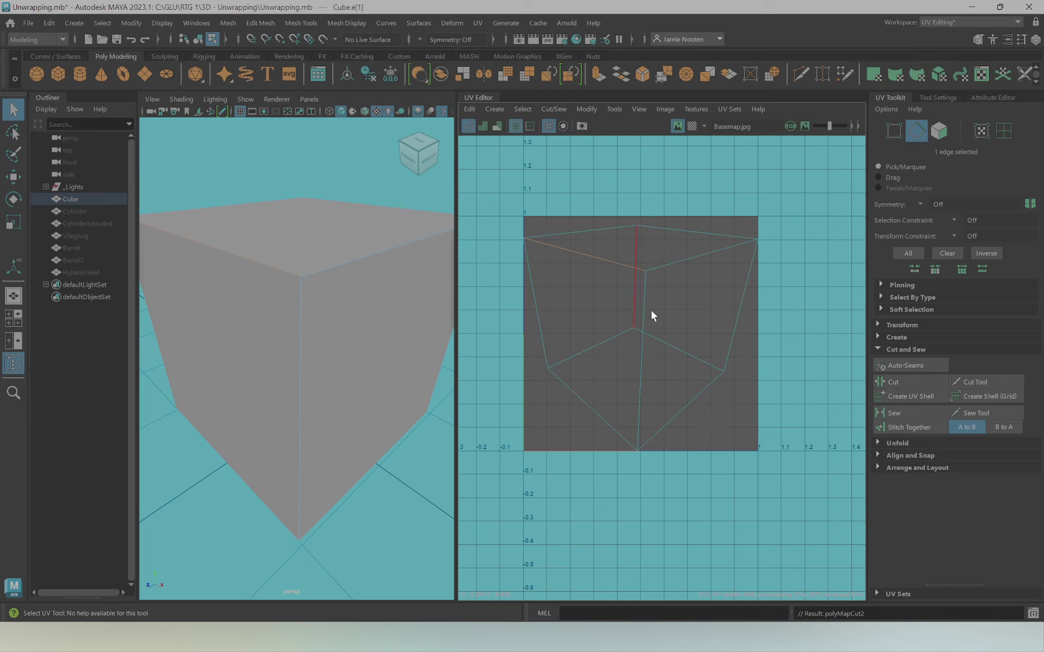
Cut seams along the top-left edge and the vertical corner edge, then clear the selection
left_click(686, 321)
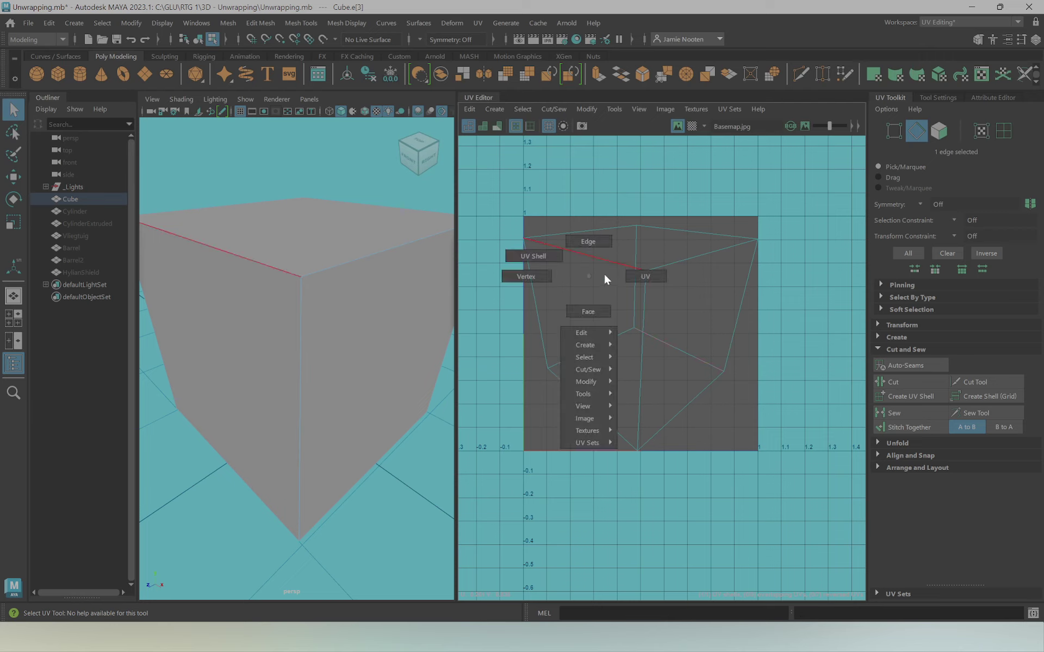
right_click_drag(600, 274, 570, 228)
left_click(569, 250)
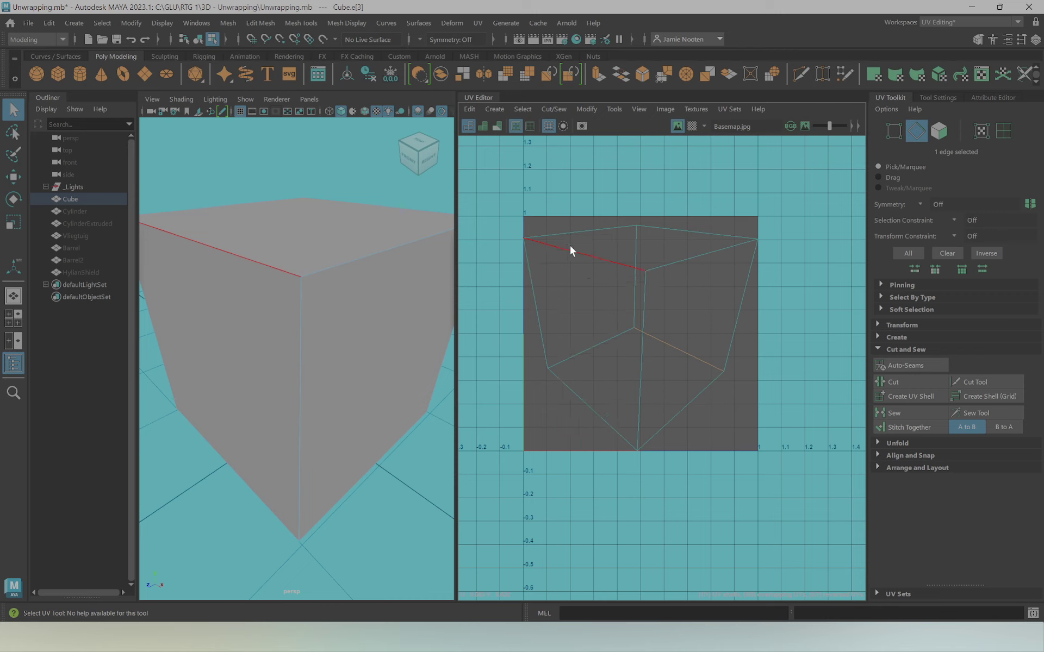
left_click(919, 380)
left_click(302, 317, "shift")
key("w")
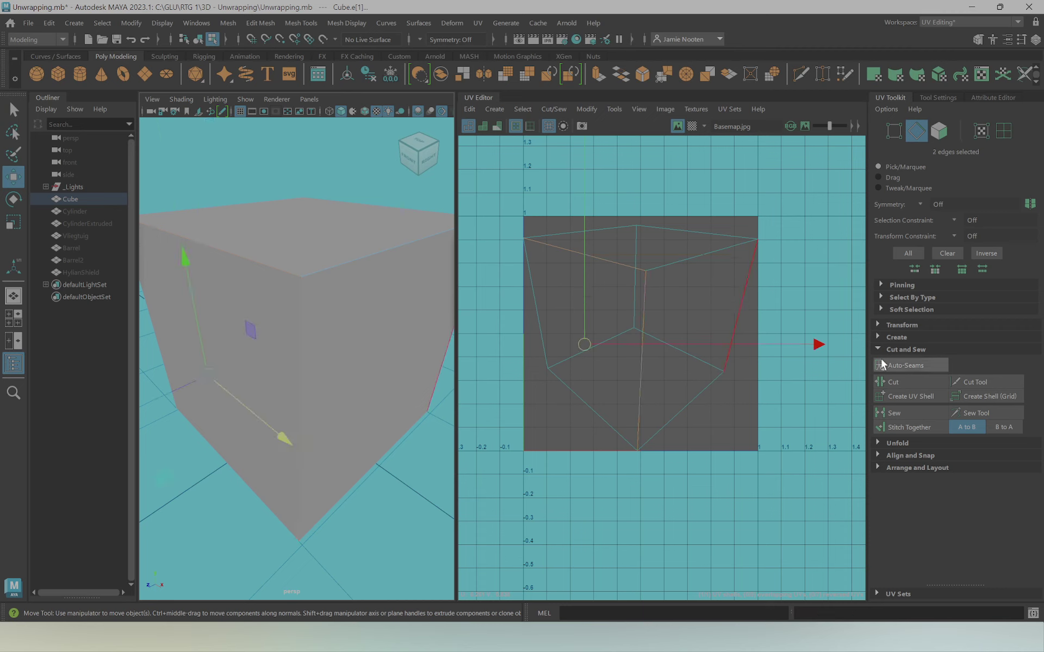
left_click(914, 380)
right_click(696, 277)
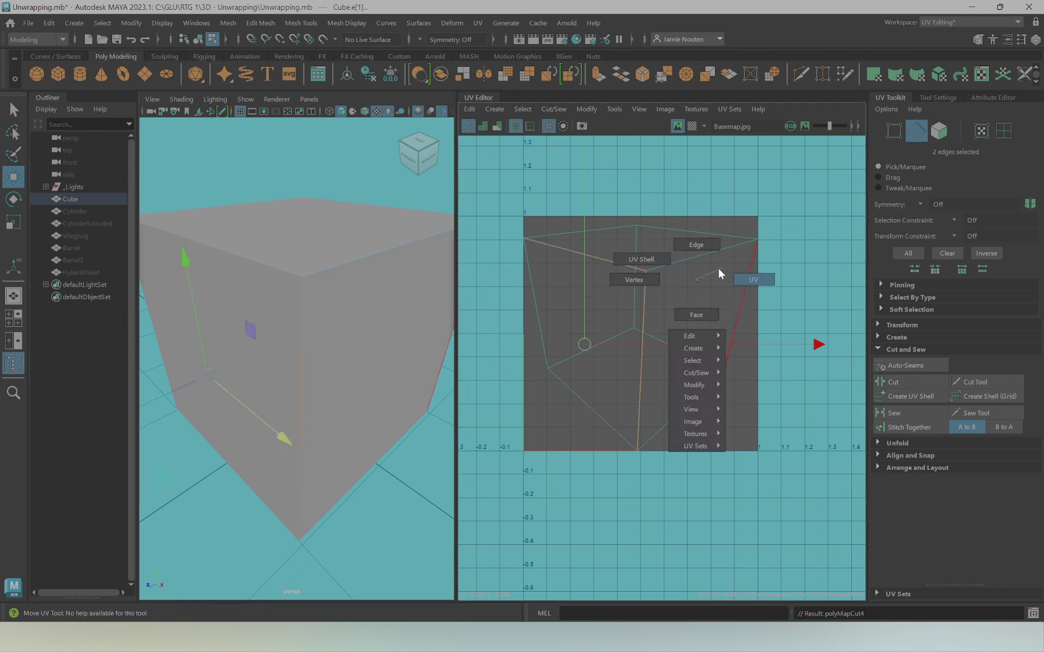
left_click(804, 266)
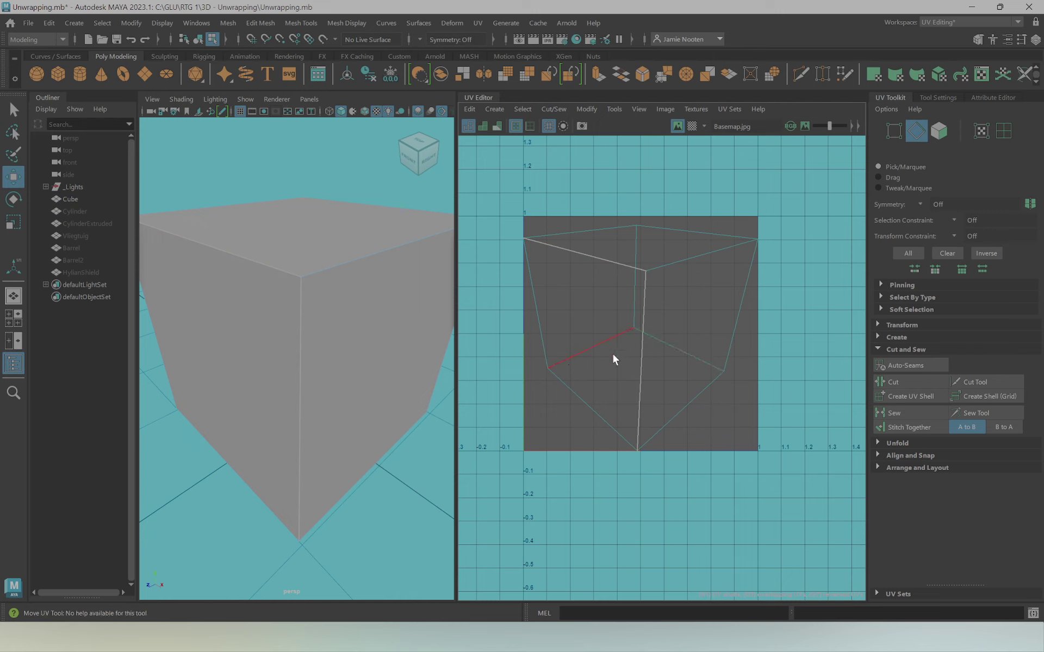
Cut UV seams along the cube's left edge and lower-left diagonal edge
right_click_drag(593, 326, 563, 296)
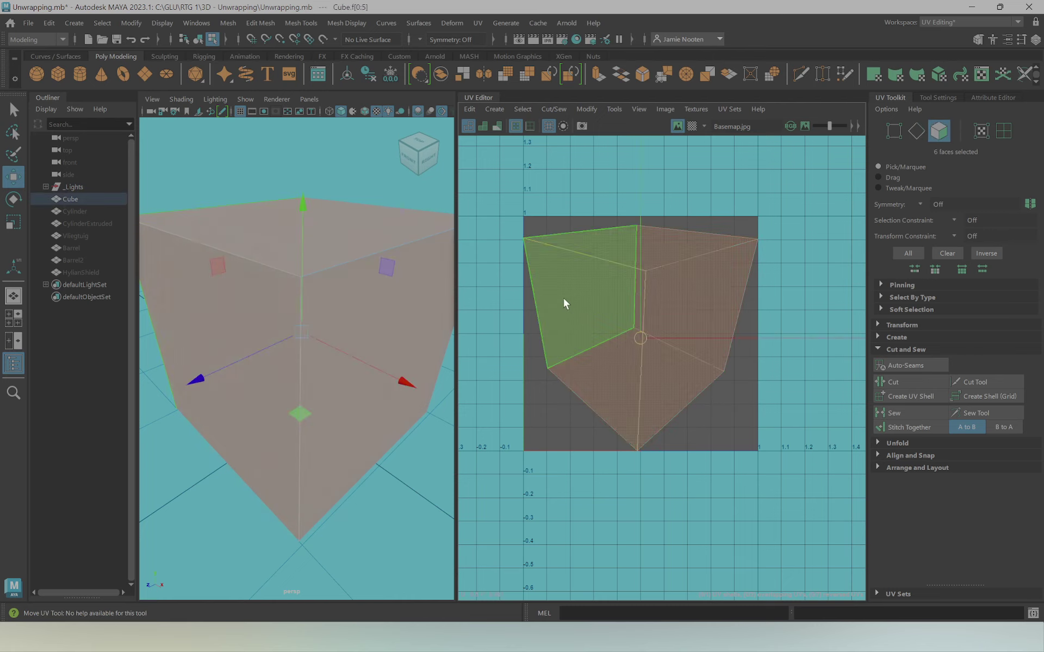
left_click(565, 317)
mouse_move(578, 346)
left_mouse_down()
mouse_move(518, 364)
mouse_move(621, 401)
mouse_move(559, 345)
mouse_move(624, 384)
mouse_move(629, 284)
mouse_move(554, 343)
mouse_move(602, 294)
mouse_move(644, 335)
mouse_move(608, 363)
mouse_move(560, 366)
mouse_move(623, 308)
mouse_move(604, 347)
left_mouse_up()
key("ctrl+z")
right_click_drag(550, 314, 539, 301)
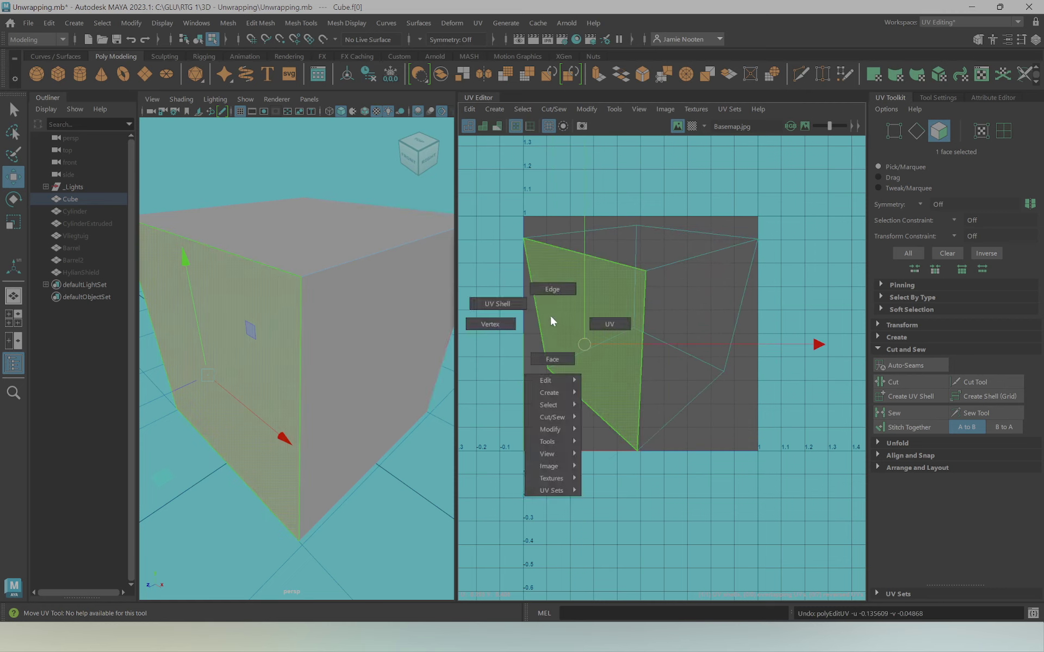
left_click(541, 307)
left_click(567, 390, "shift")
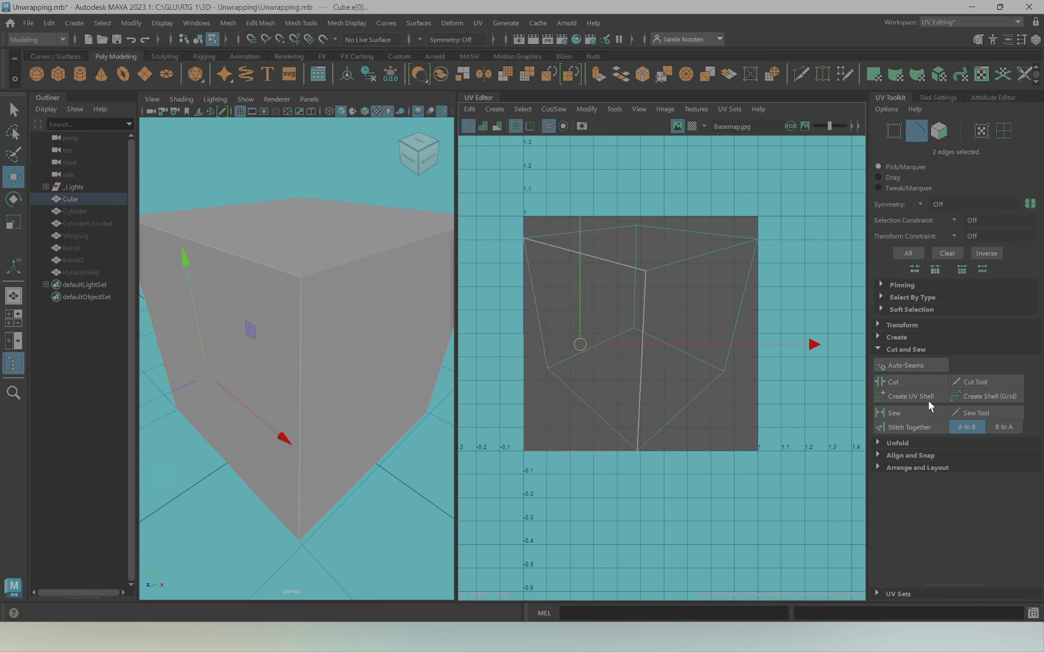
left_click(915, 383)
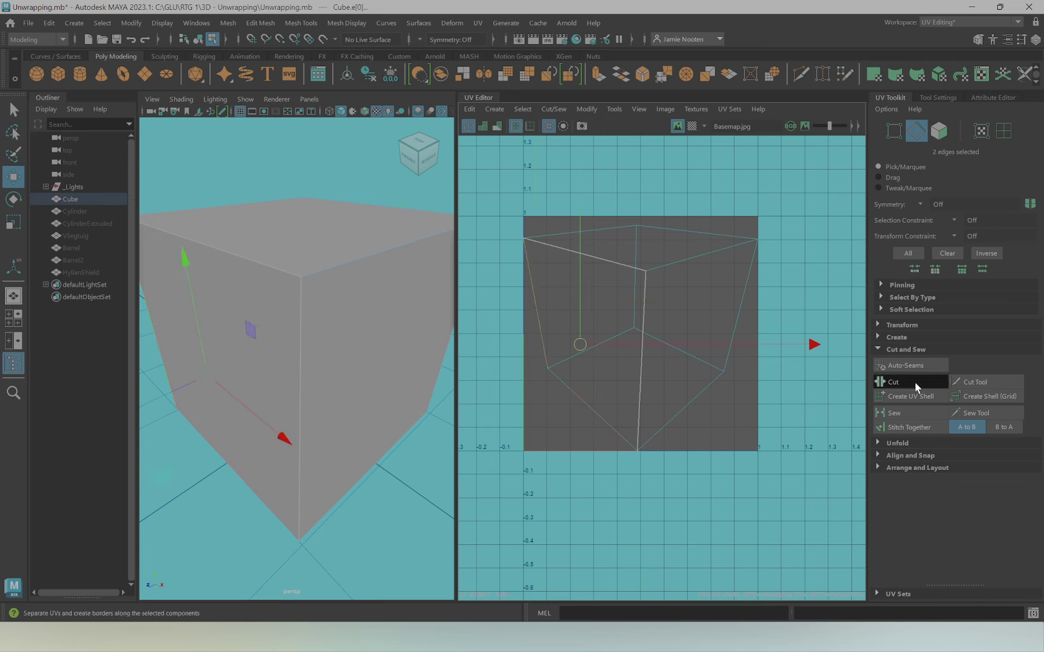
Try moving the lower-left UV face out, undo it, and pick the right-side UV edge
double_click(579, 390)
key("F11")
left_click(584, 397)
mouse_move(585, 397)
left_mouse_down()
mouse_move(784, 487)
mouse_move(555, 351)
mouse_move(659, 419)
mouse_move(546, 432)
mouse_move(560, 321)
mouse_move(677, 392)
left_mouse_up()
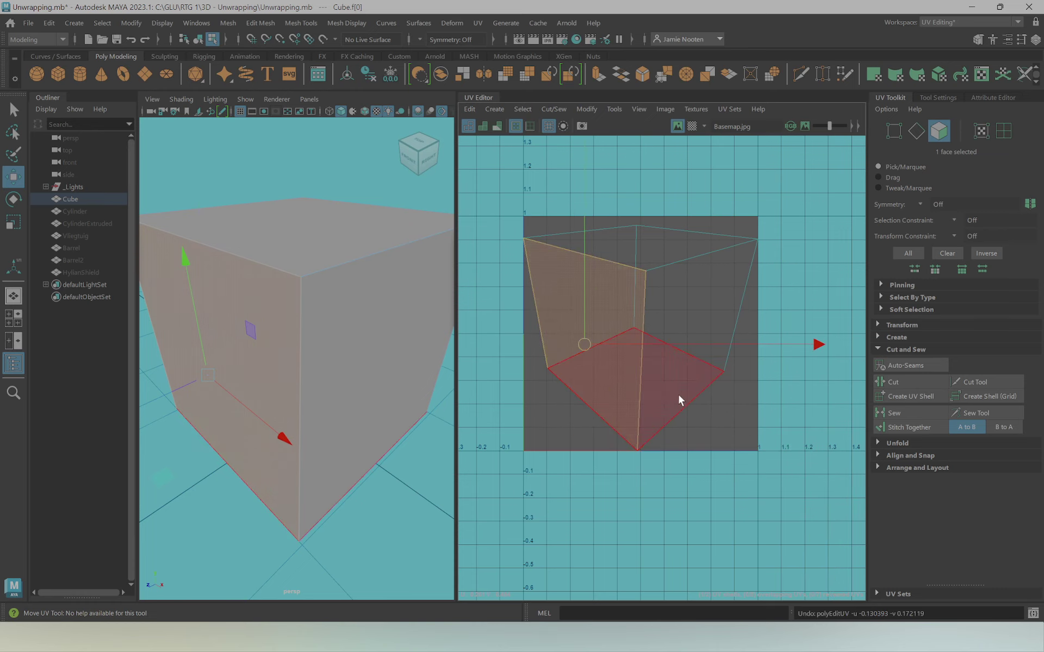
key("ctrl+z")
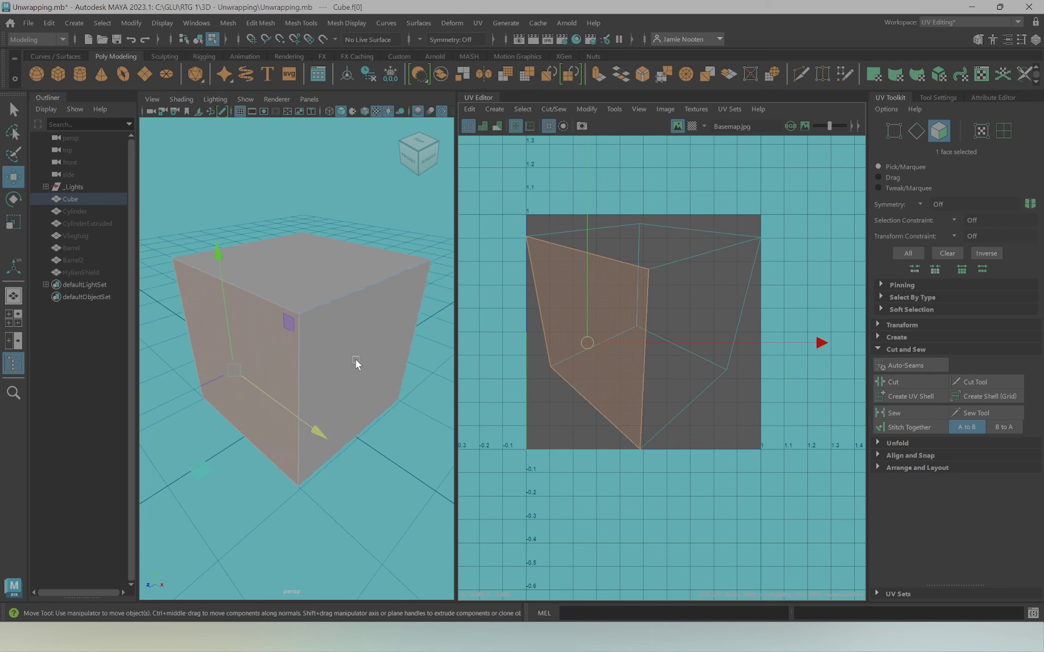
key("ctrl+z")
key("ctrl+z")
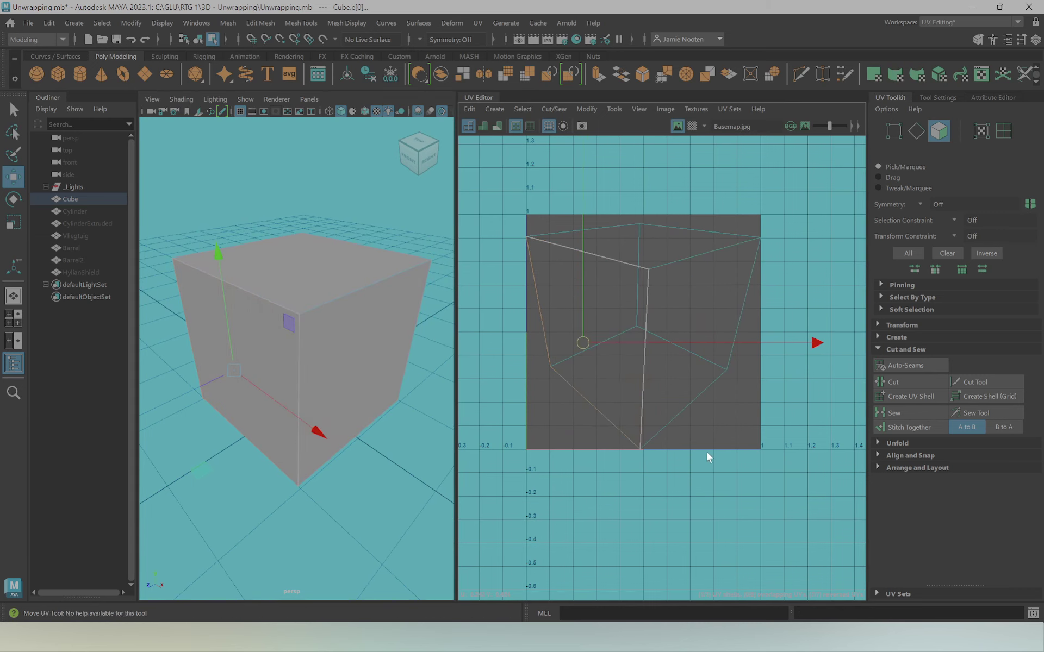
left_click(707, 452)
right_click_drag(662, 270, 665, 239)
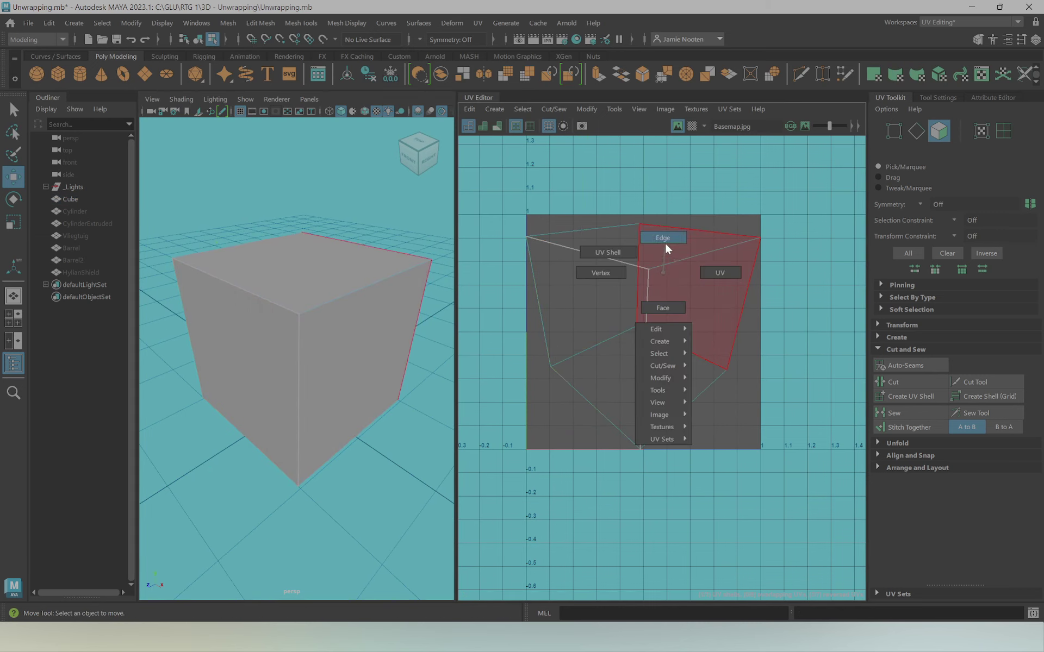
left_click(679, 265)
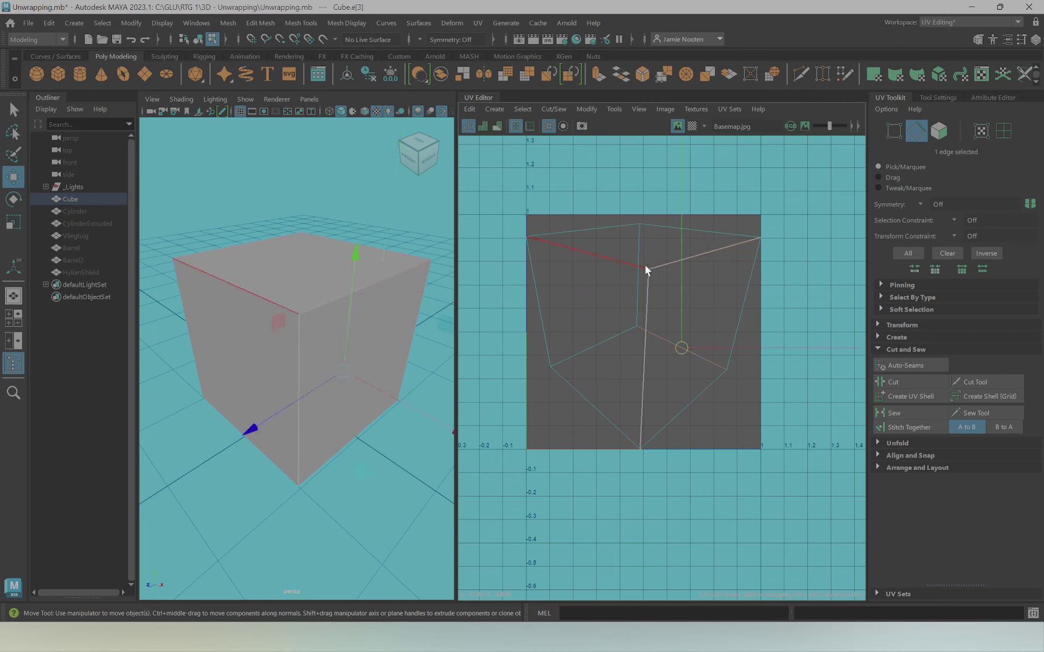
Unfold all six cube faces into one flat UV shell
left_click(896, 443)
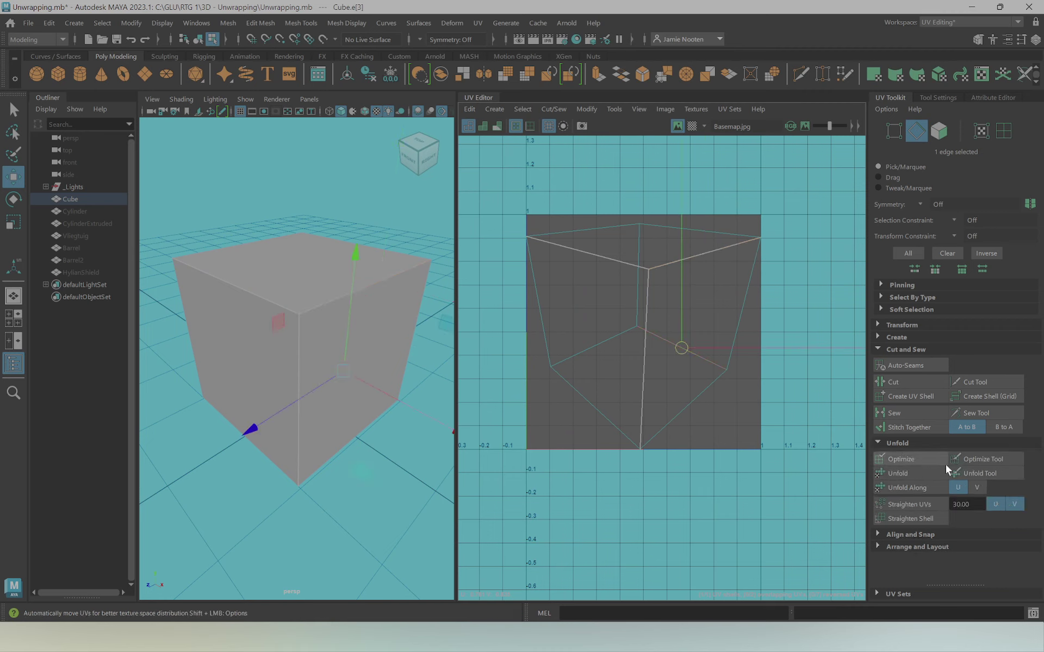
right_click_drag(595, 363, 738, 455)
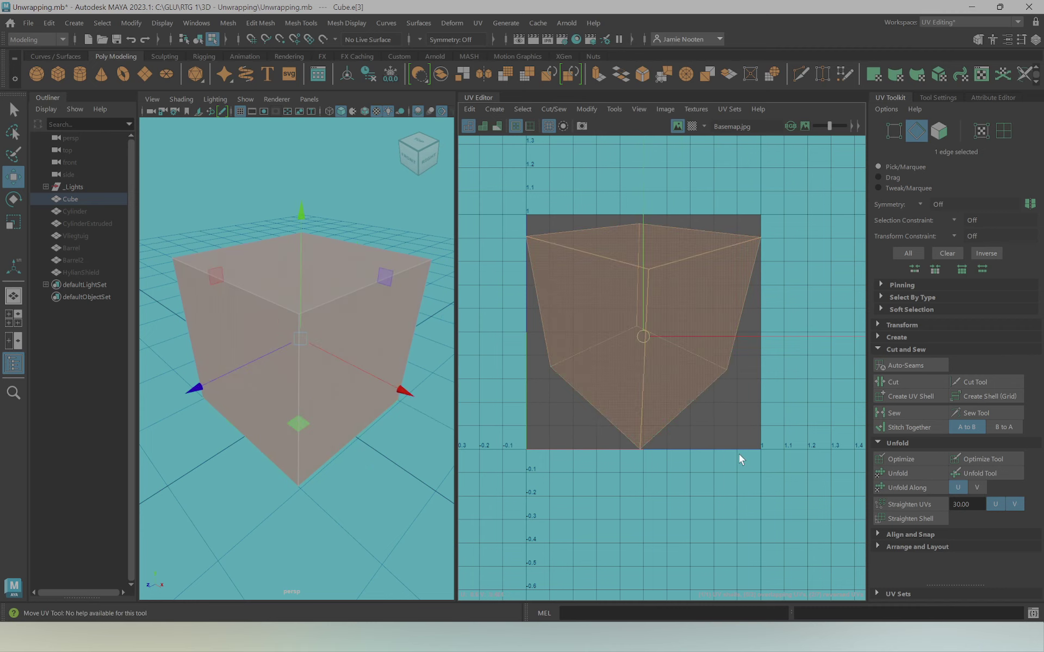
left_click(906, 470)
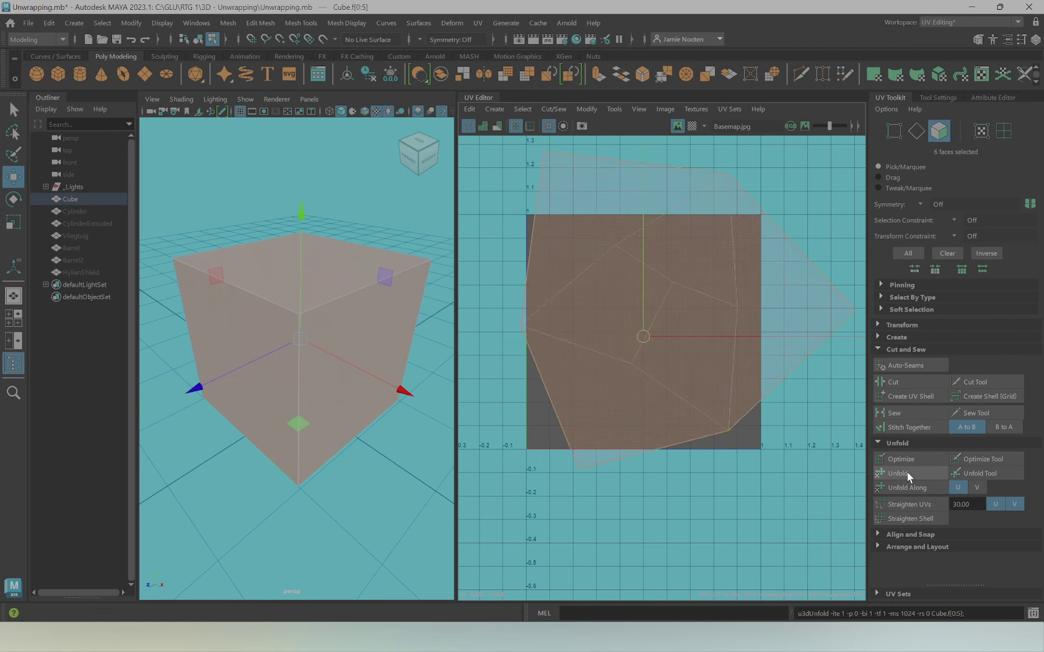
left_click(673, 465)
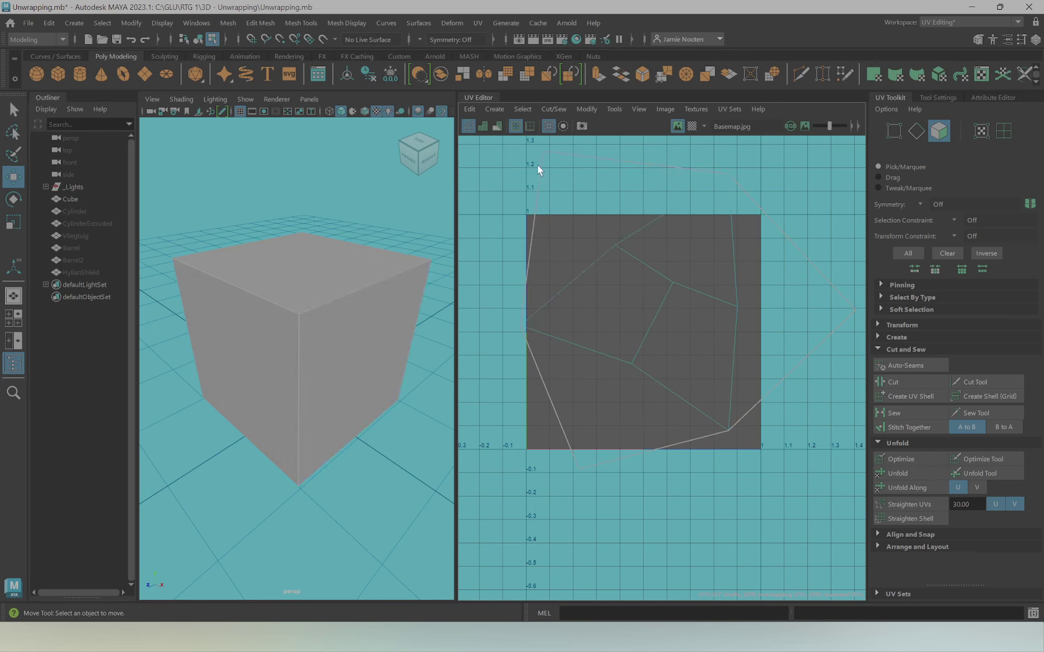
double_click(674, 337)
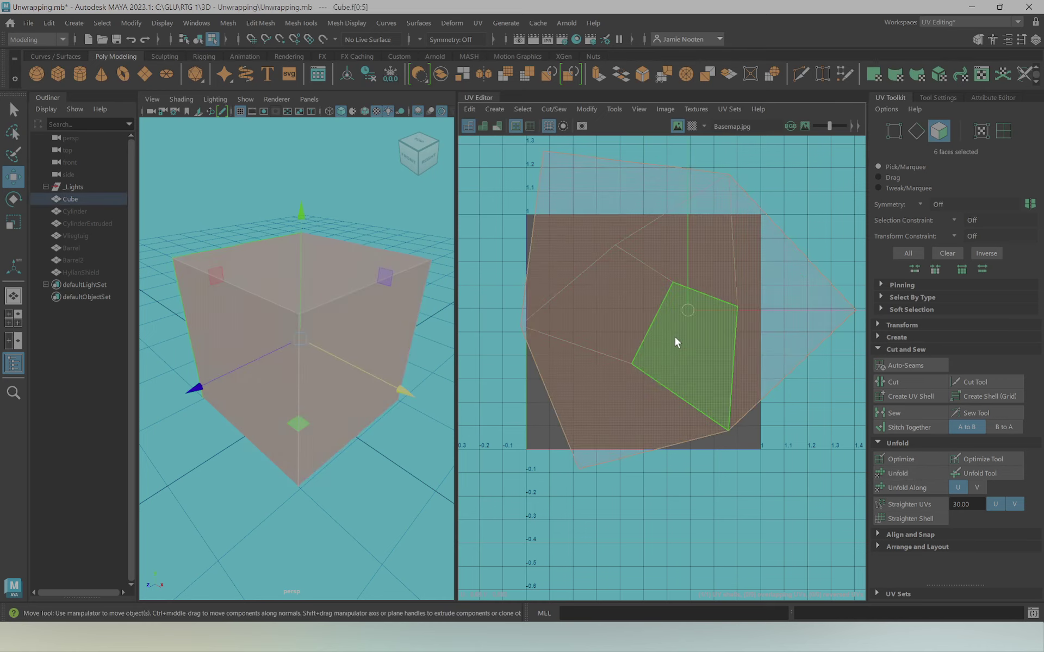
Scale the unfolded shell down and move it inside the 0–1 square
key("r")
left_click_drag(690, 308, 592, 331)
key("w")
left_click_drag(687, 309, 642, 336)
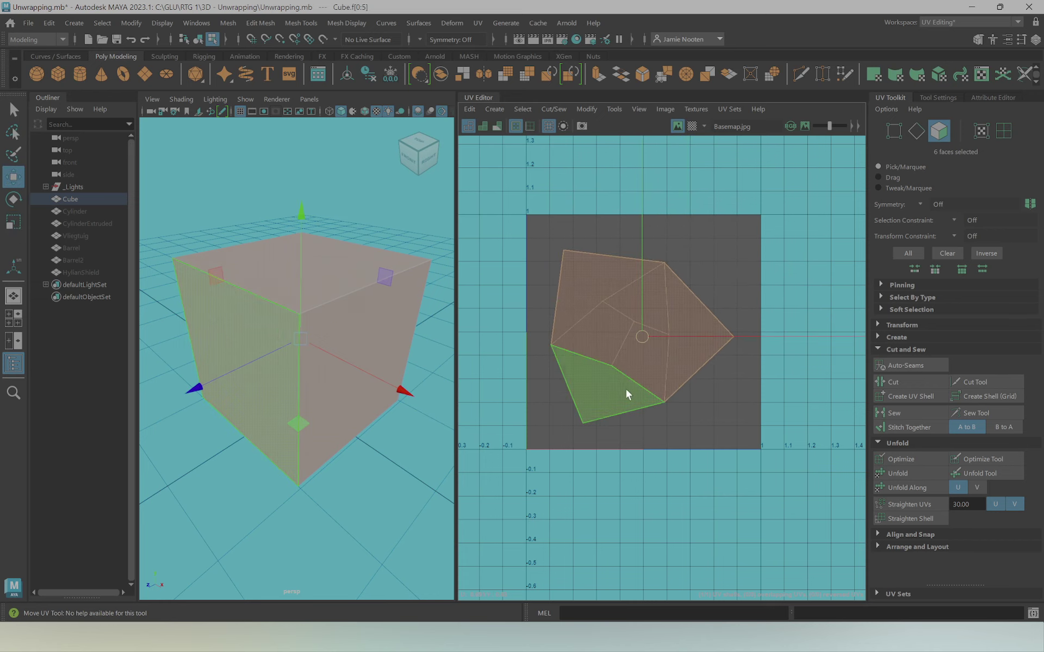
right_click(625, 389)
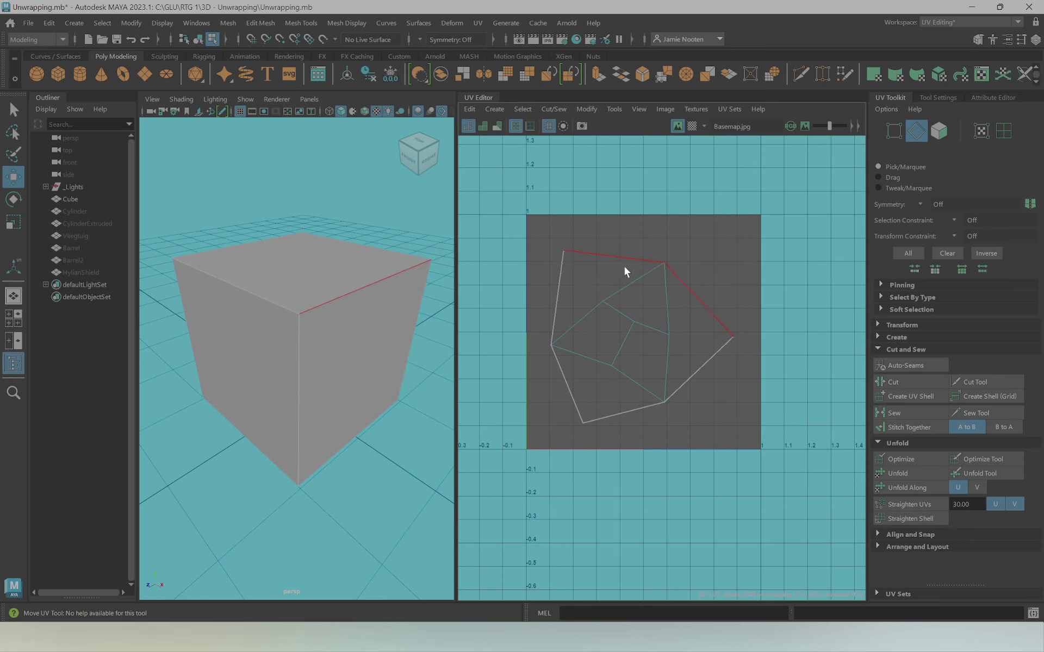
scroll(631, 380, "up", 3)
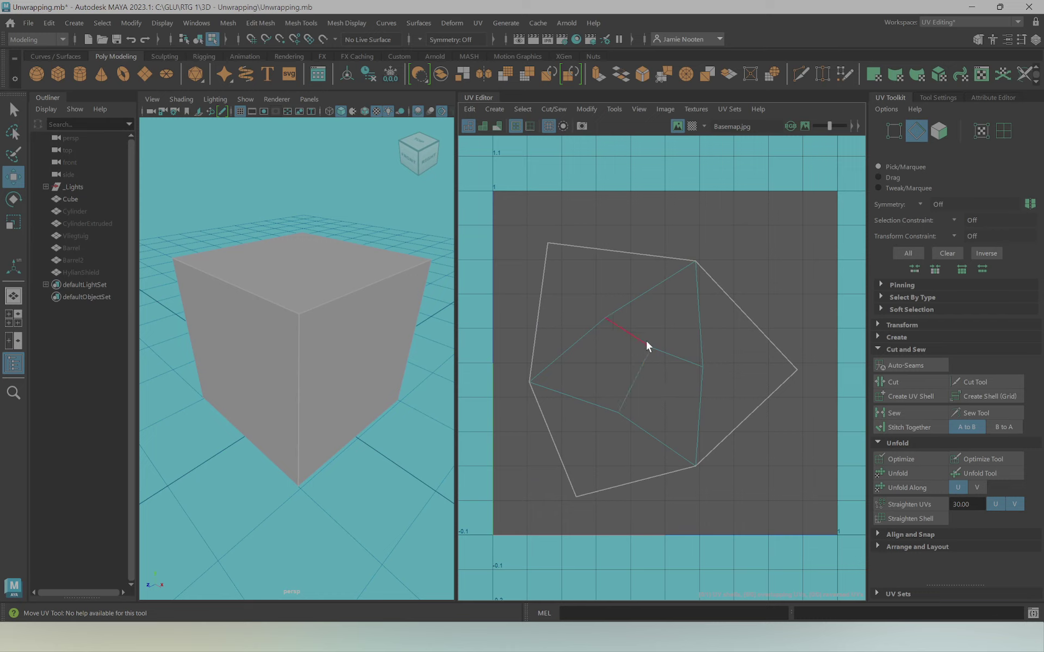
right_click_drag(606, 318, 601, 318)
left_click(602, 318)
left_click_drag(602, 317, 684, 392)
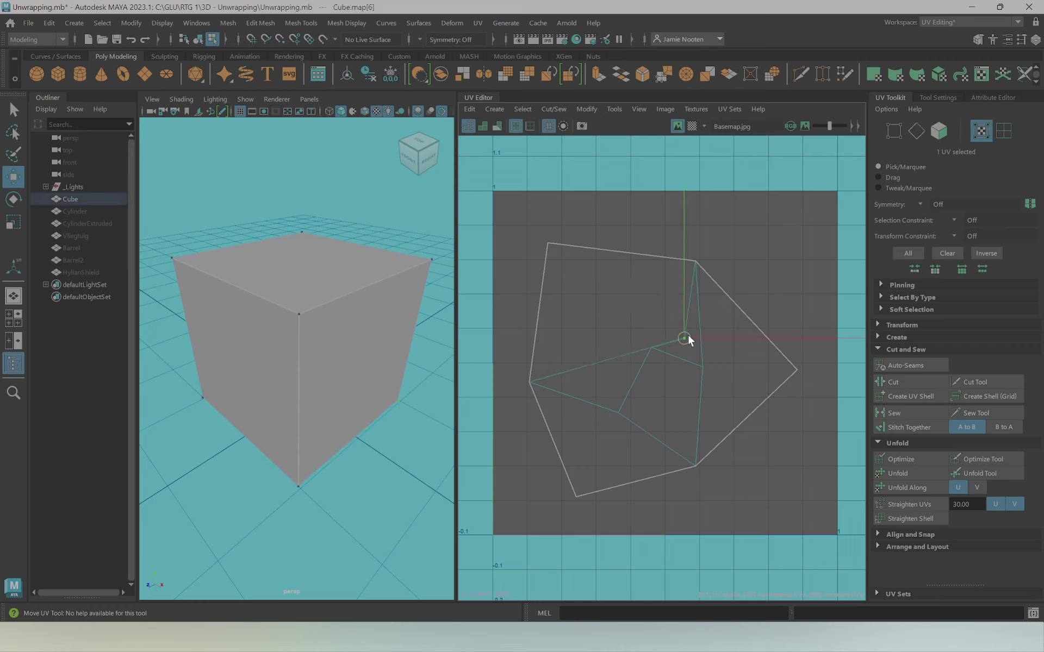
key("ctrl+z")
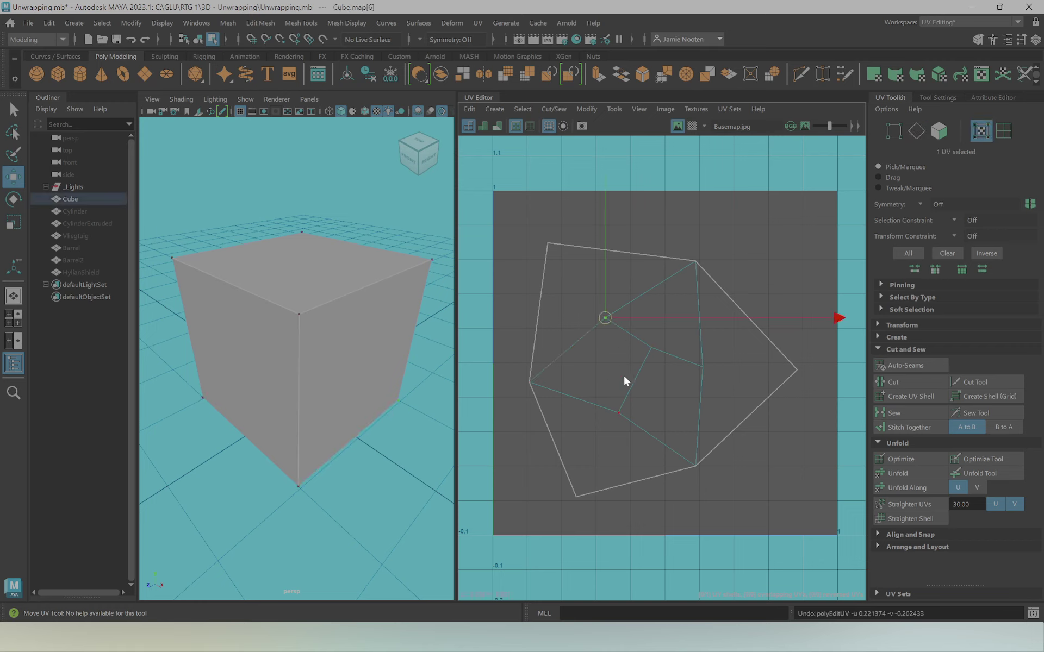
right_click_drag(623, 373, 639, 375)
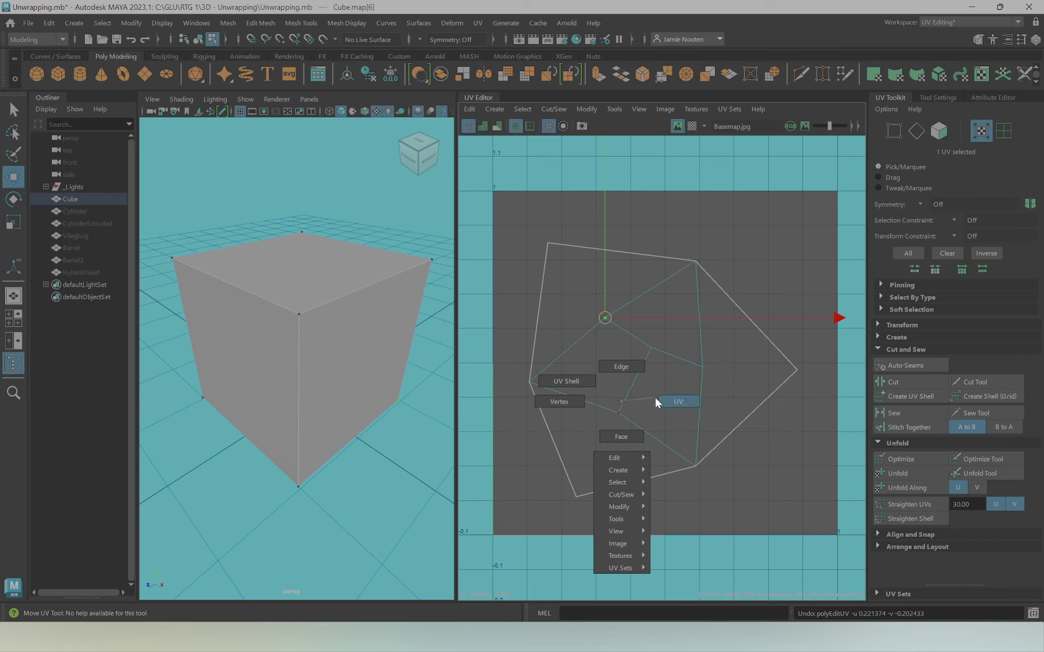
right_click_drag(615, 415, 658, 398)
left_click(529, 382)
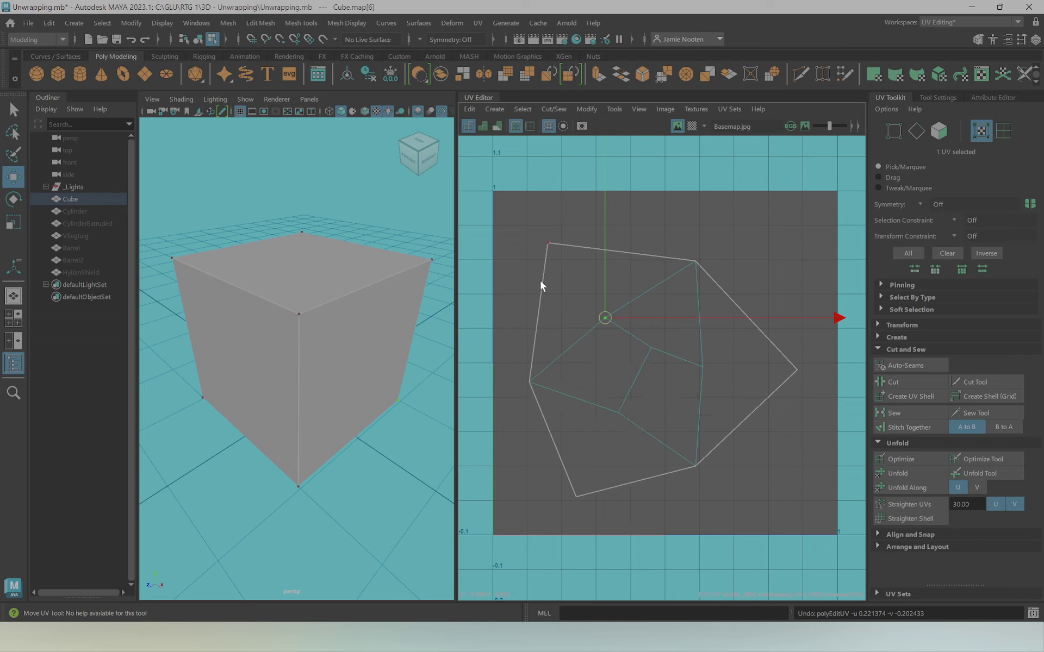
scroll(355, 363, "down", 1)
Switch back to Object Mode and reselect the Cube
scroll(337, 350, "down", 2)
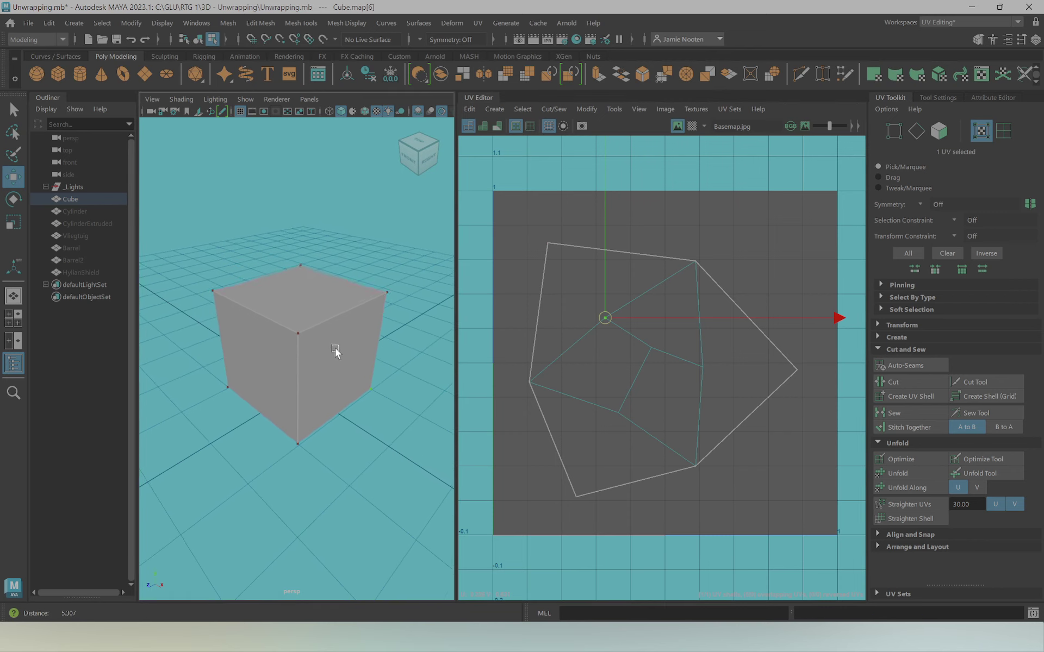
right_click_drag(323, 279, 359, 262)
left_click(380, 226)
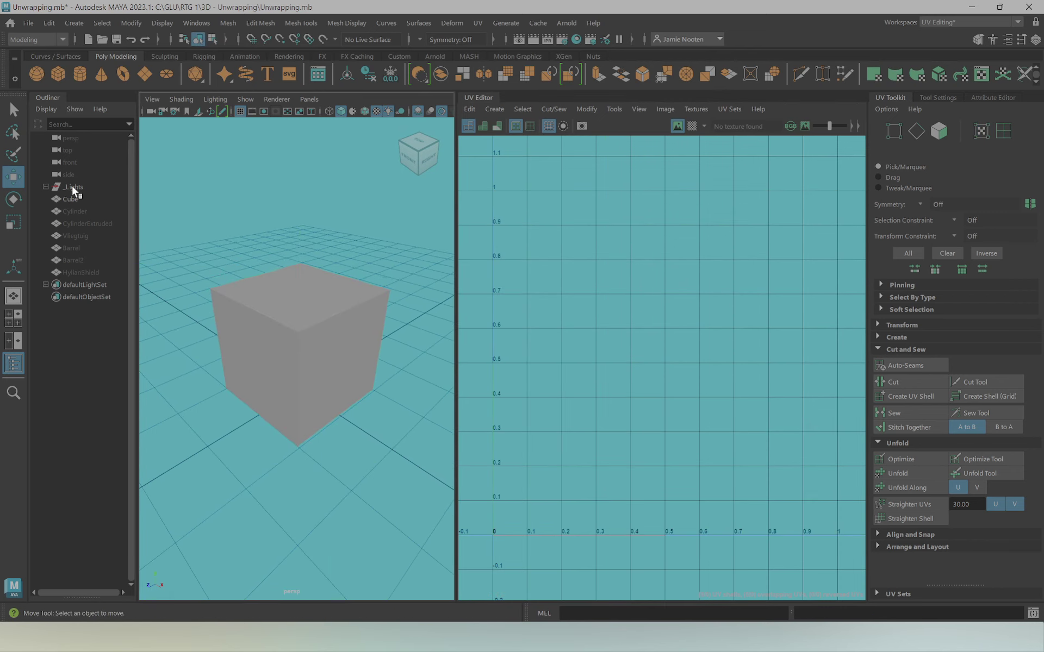
left_click(325, 300)
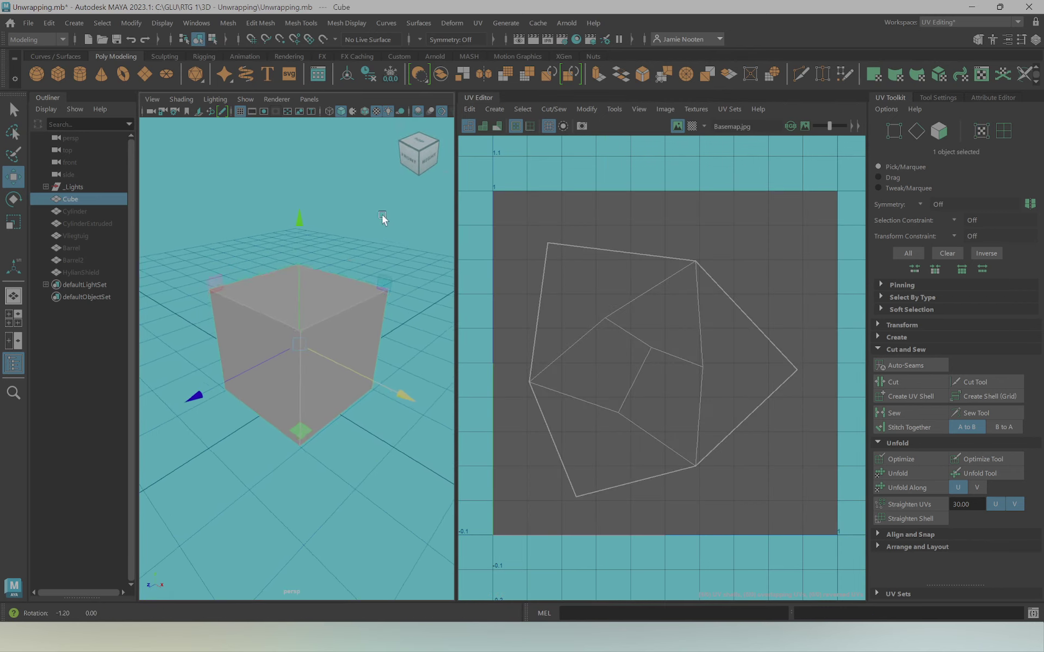
Orbit the viewport to inspect the cube from several angles
scroll(357, 272, "up", 2)
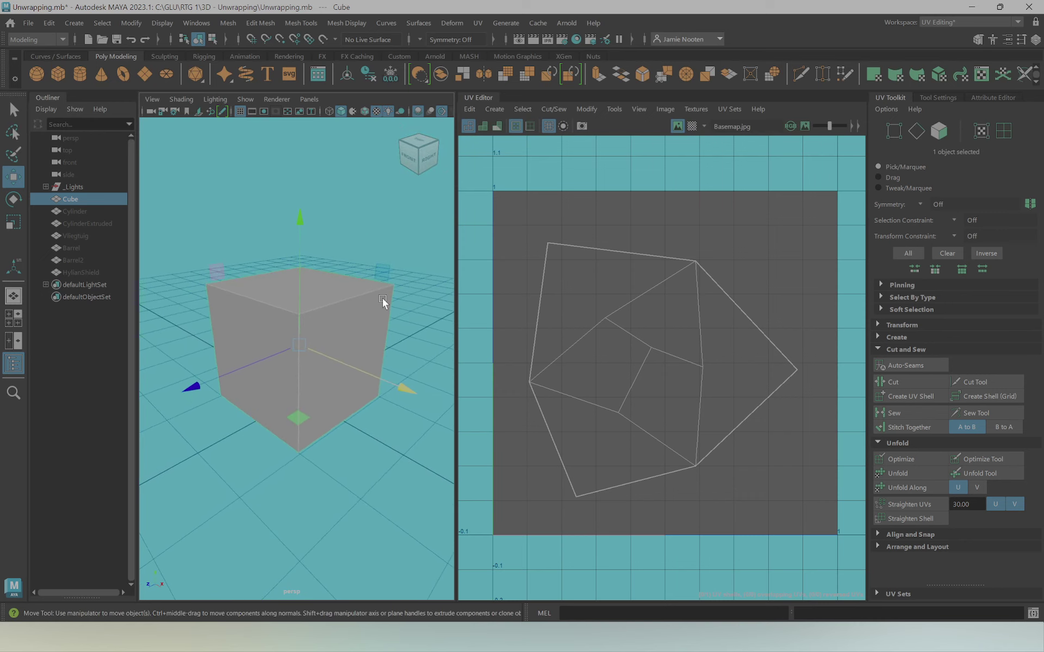
left_click_drag(367, 289, 362, 260, "alt")
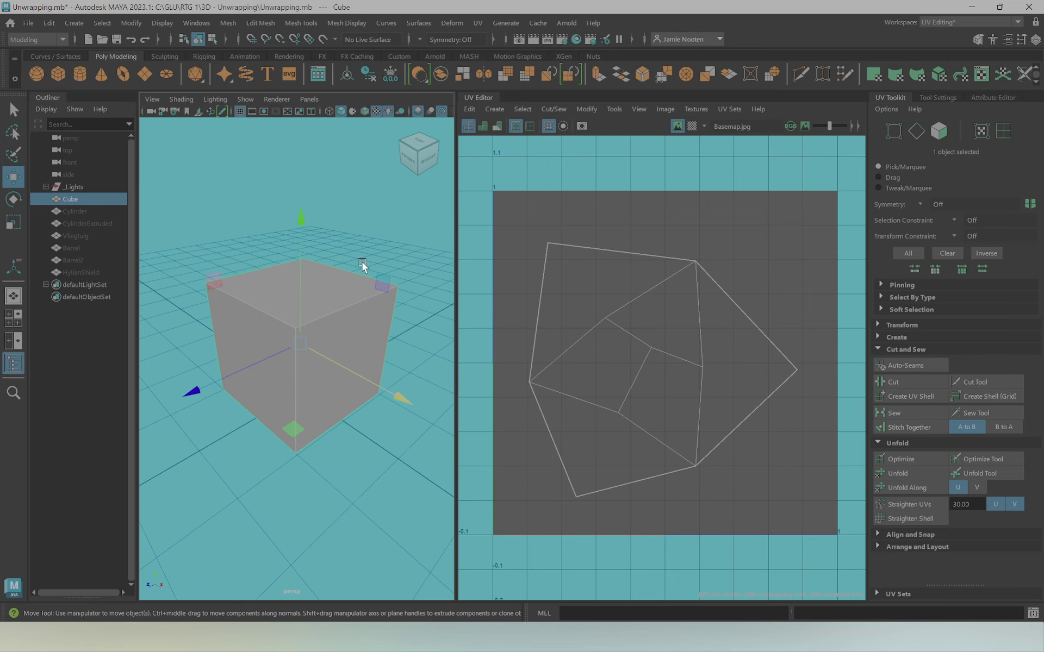
left_click_drag(367, 256, 354, 233, "alt")
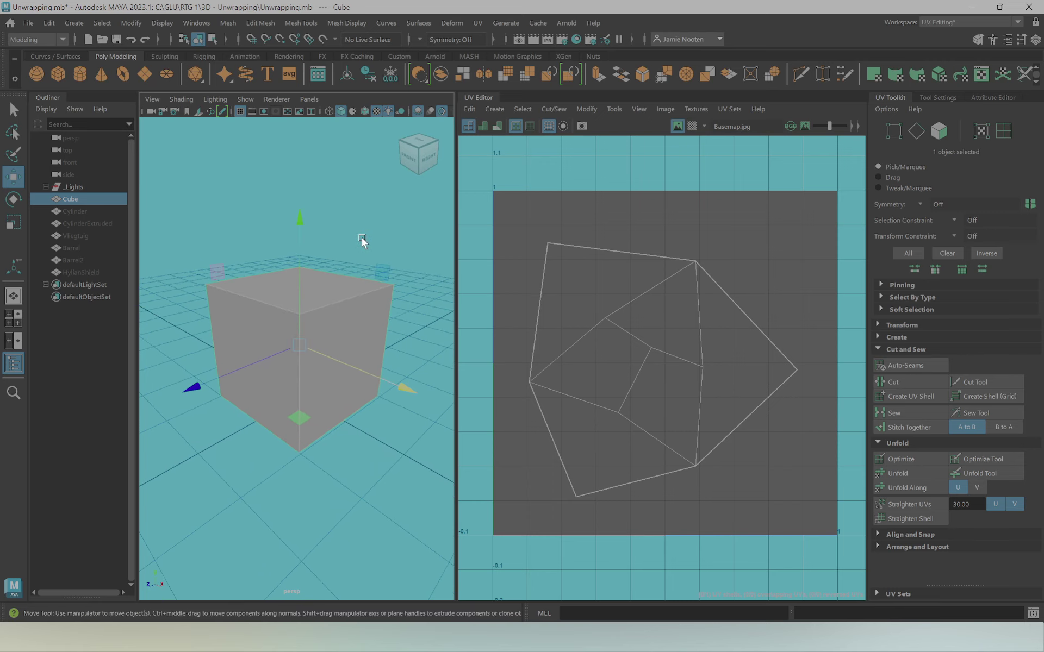
mouse_move(379, 237)
left_mouse_down("alt")
mouse_move(333, 245)
mouse_move(383, 232)
left_mouse_up("alt")
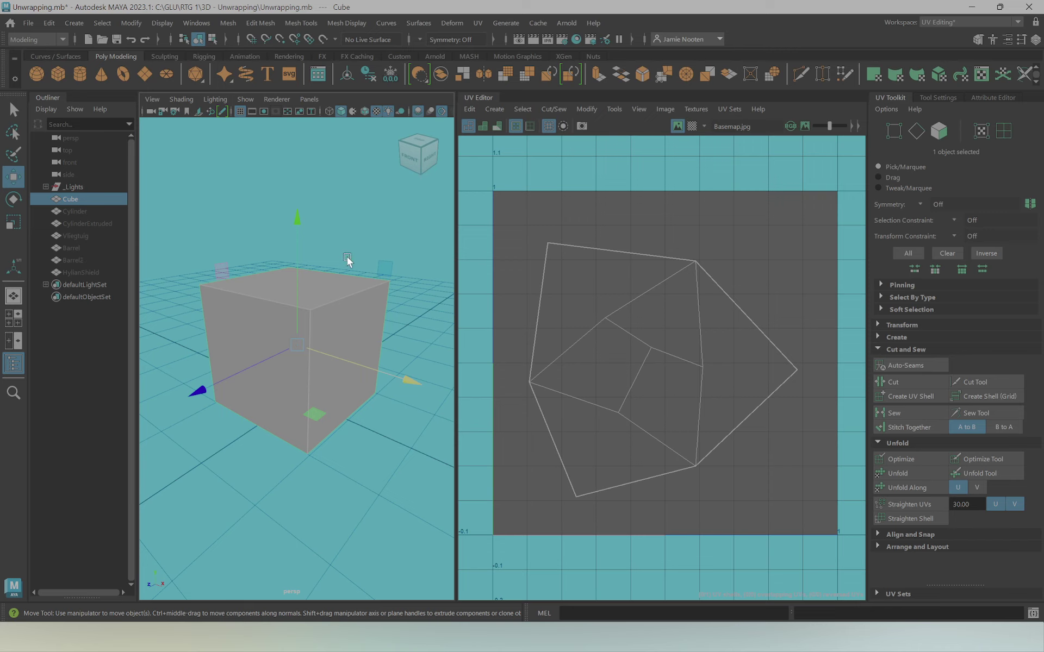
left_click_drag(344, 261, 269, 256, "alt")
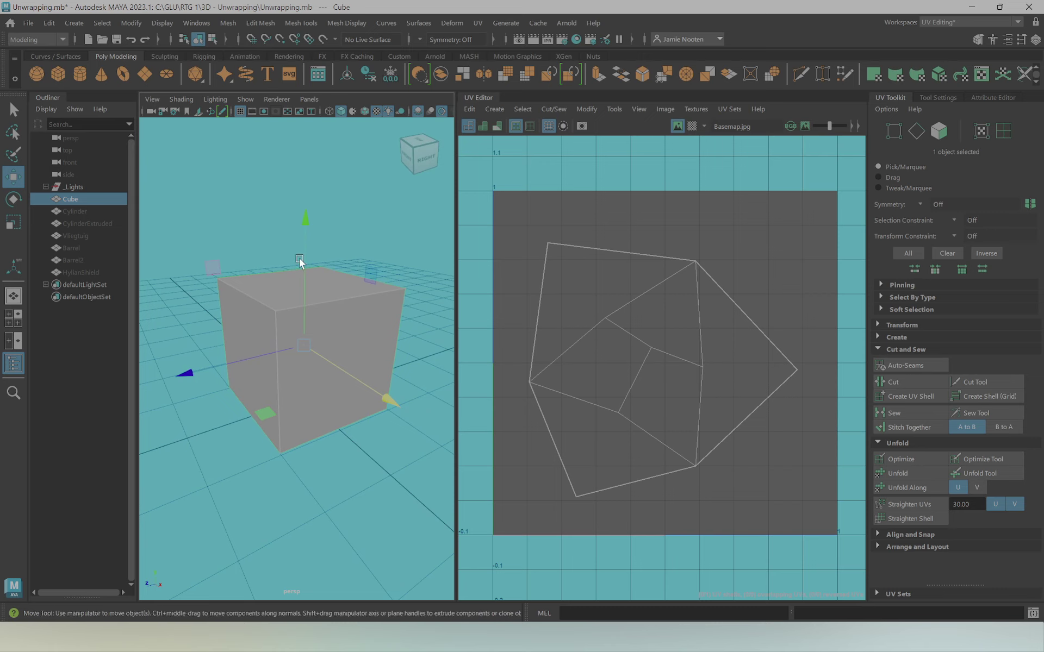
mouse_move(348, 254)
left_mouse_down("alt")
mouse_move(377, 271)
mouse_move(361, 250)
mouse_move(318, 262)
mouse_move(373, 270)
mouse_move(410, 294)
left_mouse_up("alt")
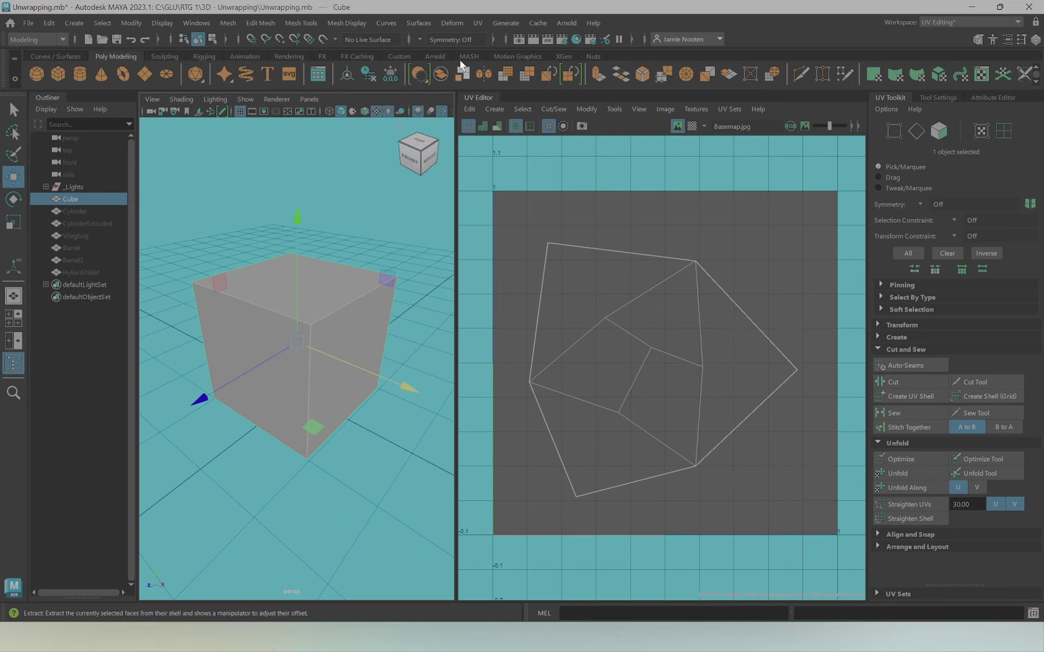
Apply Automatic projection to the cube and slide the middle UV shells left into line
left_click(478, 25)
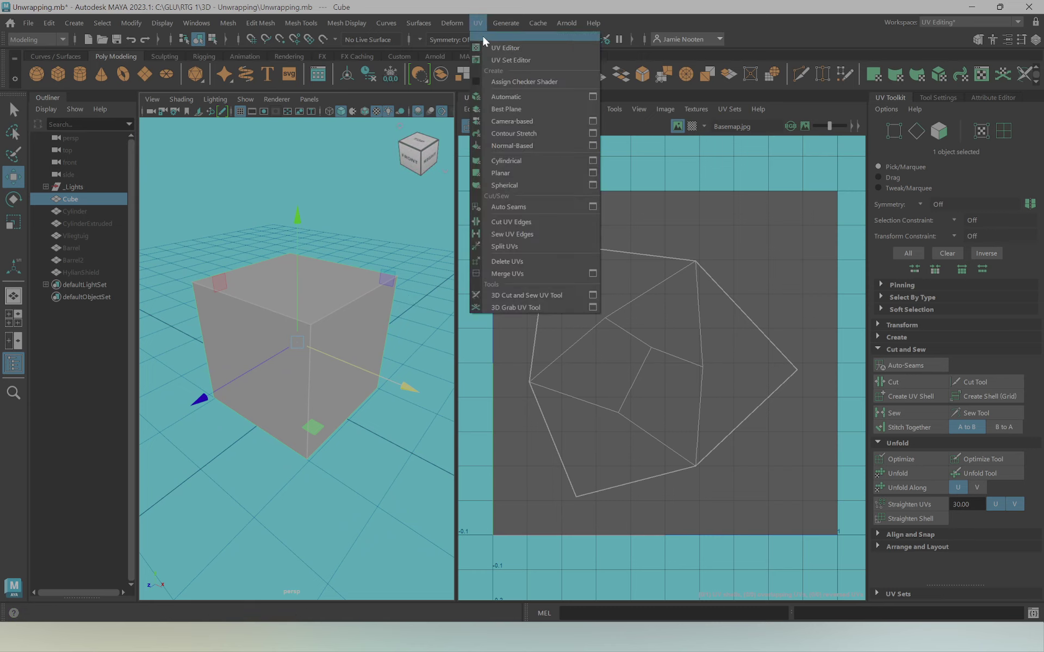
left_click(525, 92)
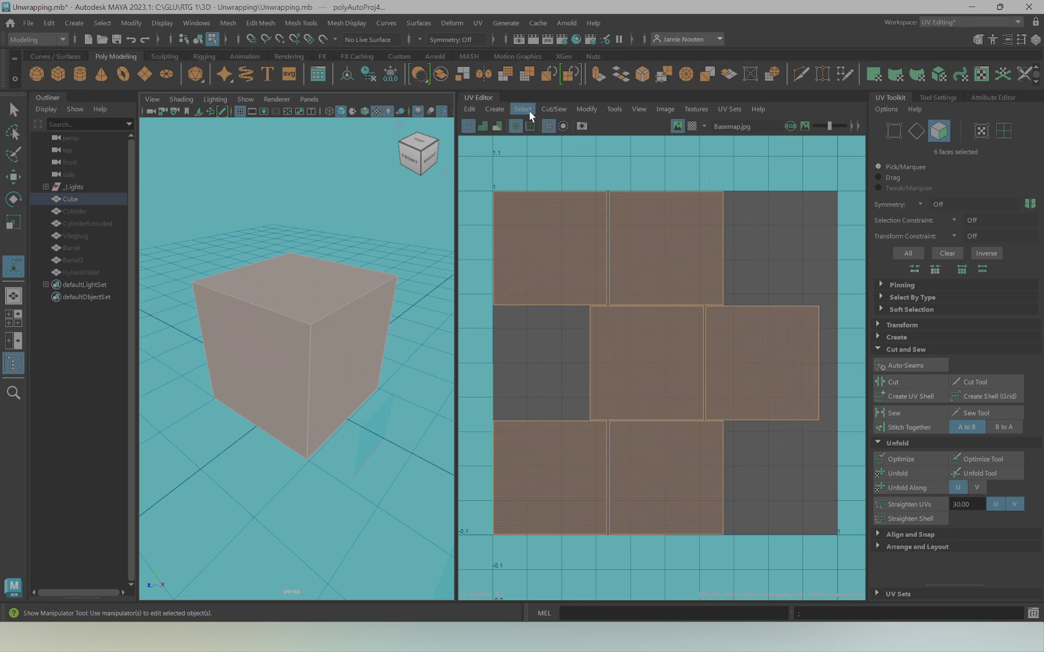
left_click(639, 353)
key("w")
left_click(765, 372, "shift")
left_click_drag(771, 364, 676, 359)
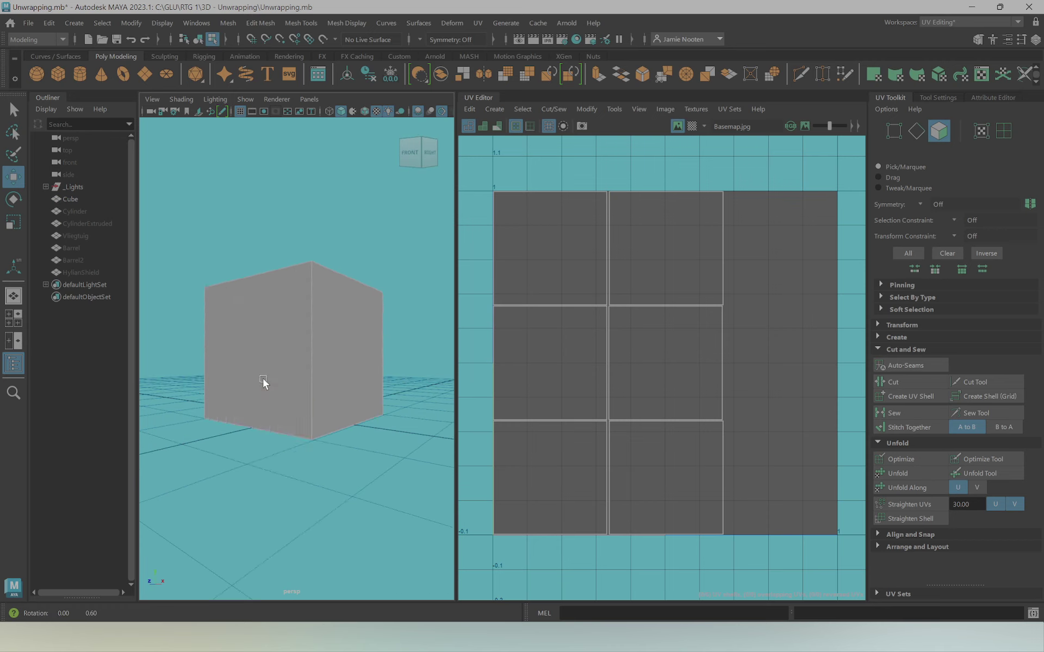
Select the cube's bottom and front vertical edges, then return to Object Mode and reselect it
right_click_drag(262, 378, 261, 302)
left_click(246, 428)
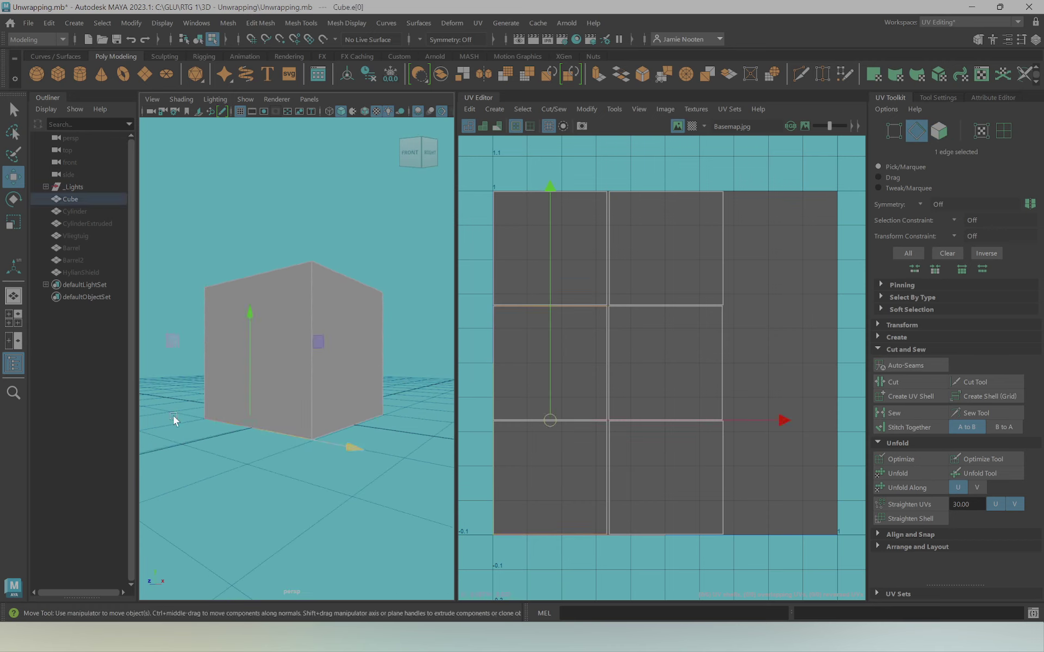
left_click(312, 345)
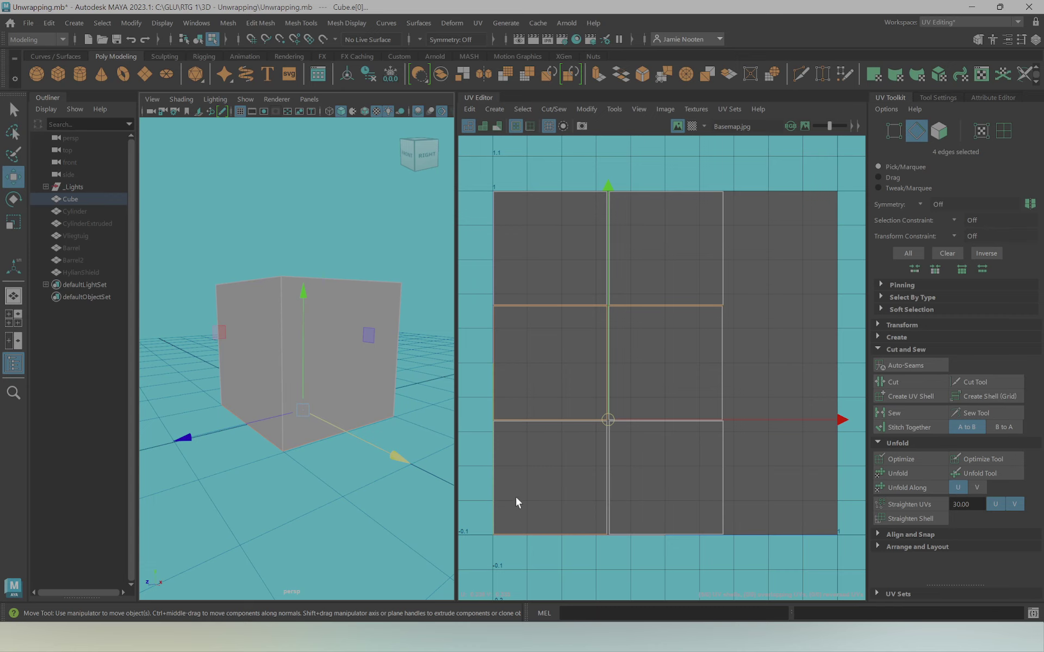
left_click_drag(142, 351, 188, 334, "alt")
right_click_drag(326, 282, 360, 237)
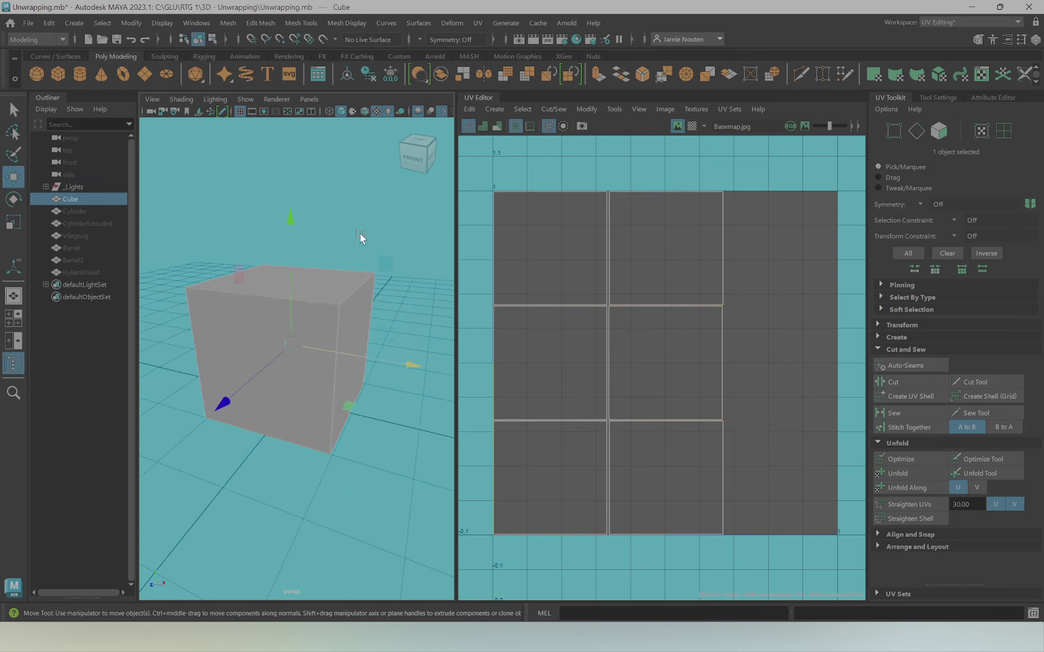
left_click(360, 233)
left_click(293, 324)
Orbit and zoom the view around the cube
scroll(631, 391, "down", 1)
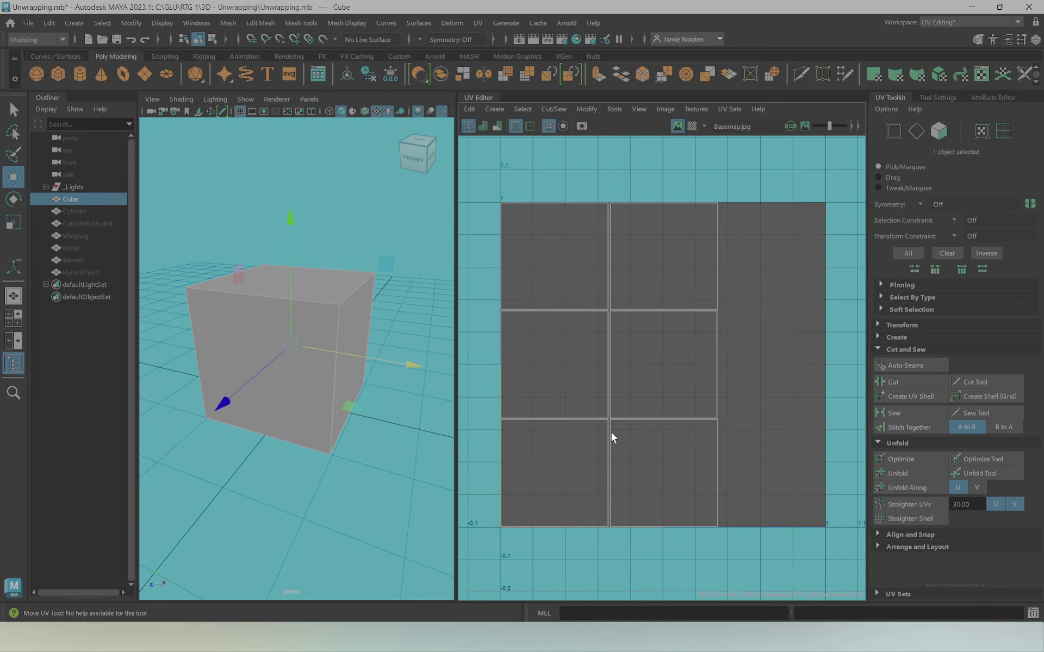
mouse_move(259, 396)
left_mouse_down("alt")
mouse_move(303, 389)
mouse_move(249, 379)
mouse_move(368, 389)
mouse_move(335, 368)
mouse_move(344, 369)
left_mouse_up("alt")
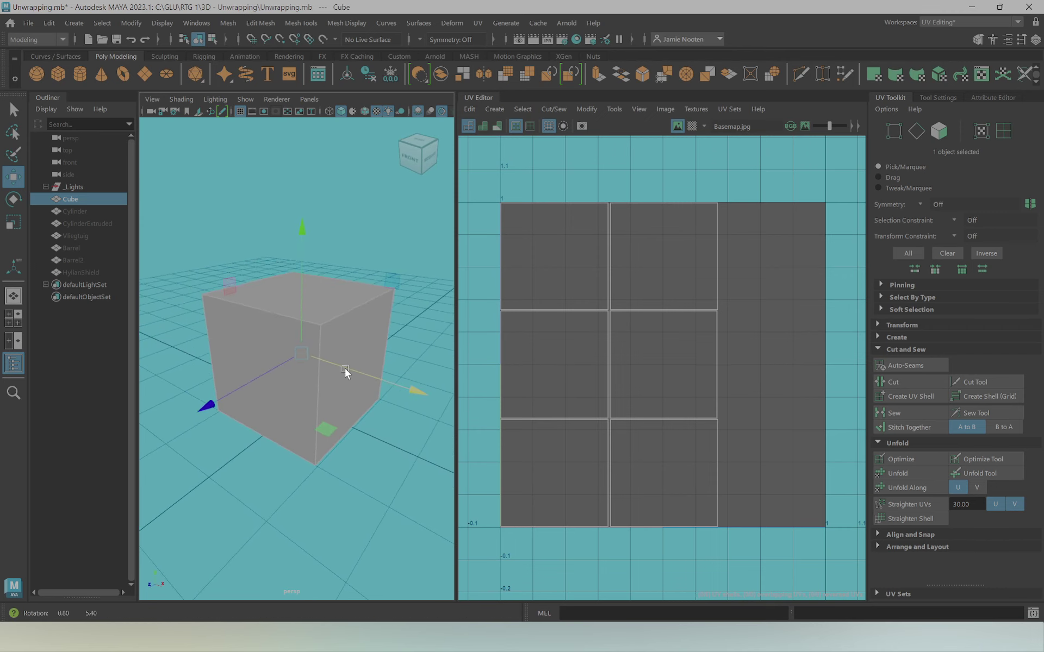
mouse_move(345, 368)
right_mouse_down("alt")
mouse_move(289, 355)
mouse_move(382, 385)
right_mouse_up("alt")
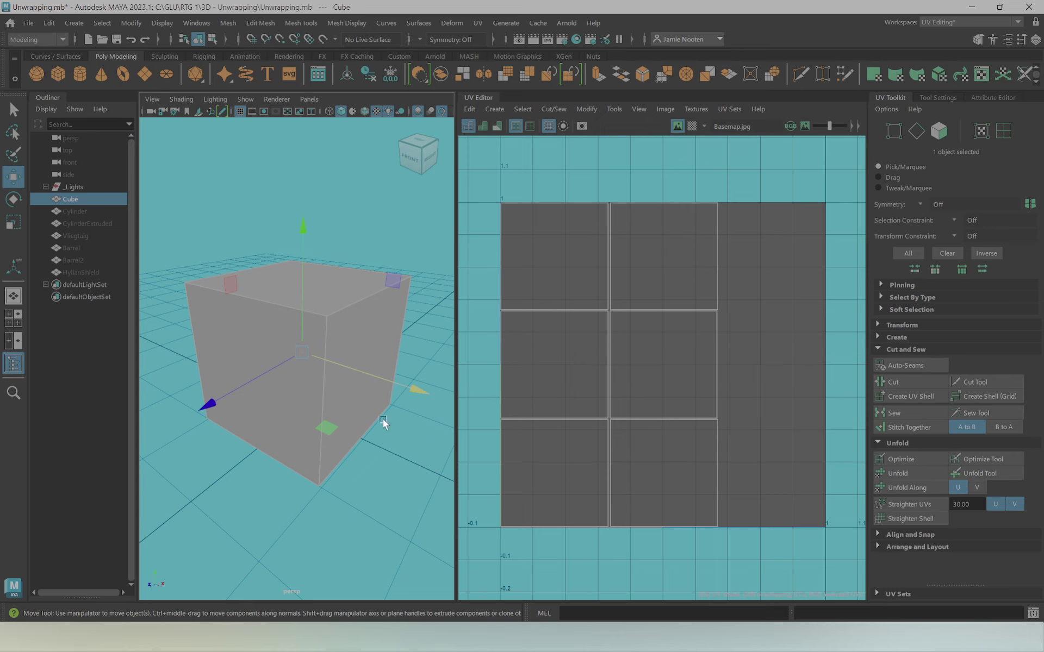
right_click_drag(384, 427, 284, 408, "alt")
left_click_drag(280, 408, 277, 415, "alt")
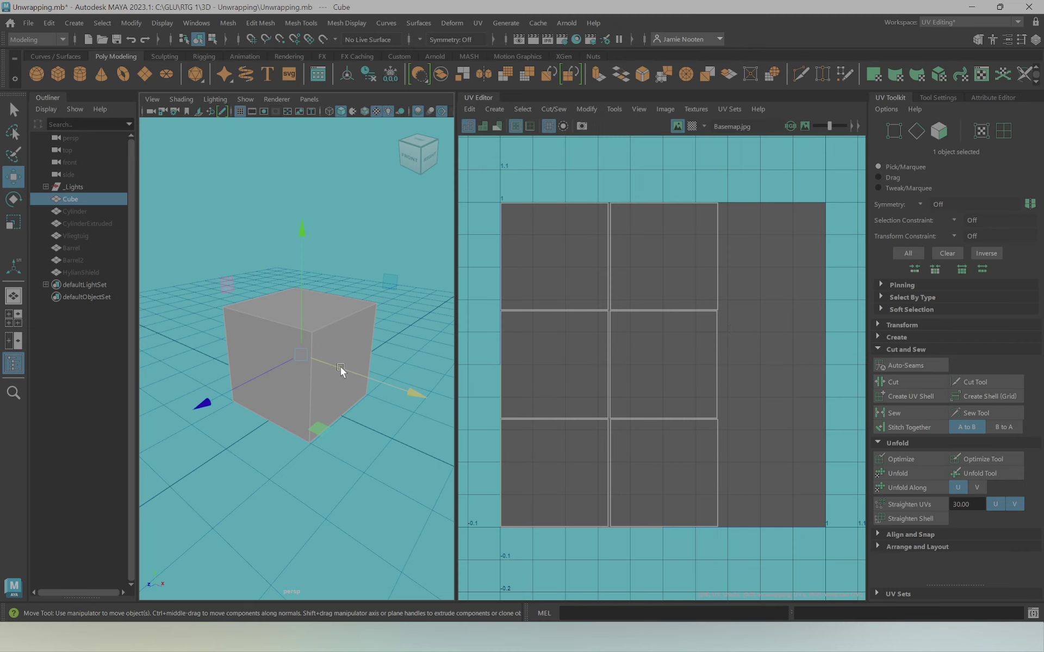
Duplicate the cube and slide the copy, Cube1, to the left
left_click(321, 373)
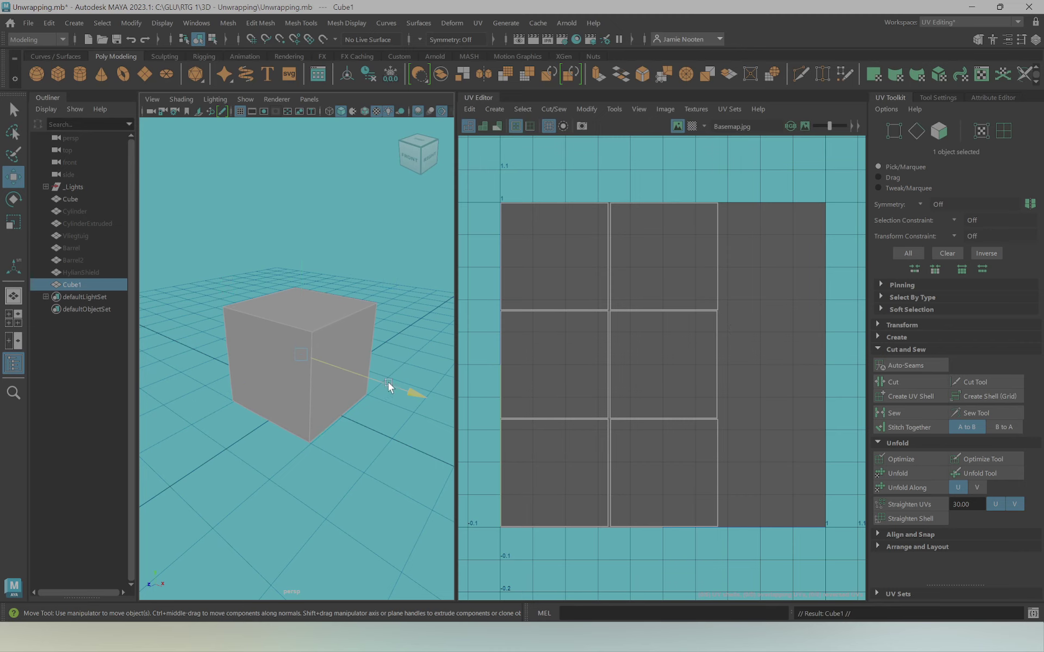
left_click_drag(388, 382, 270, 329)
right_click_drag(218, 403, 277, 392, "alt")
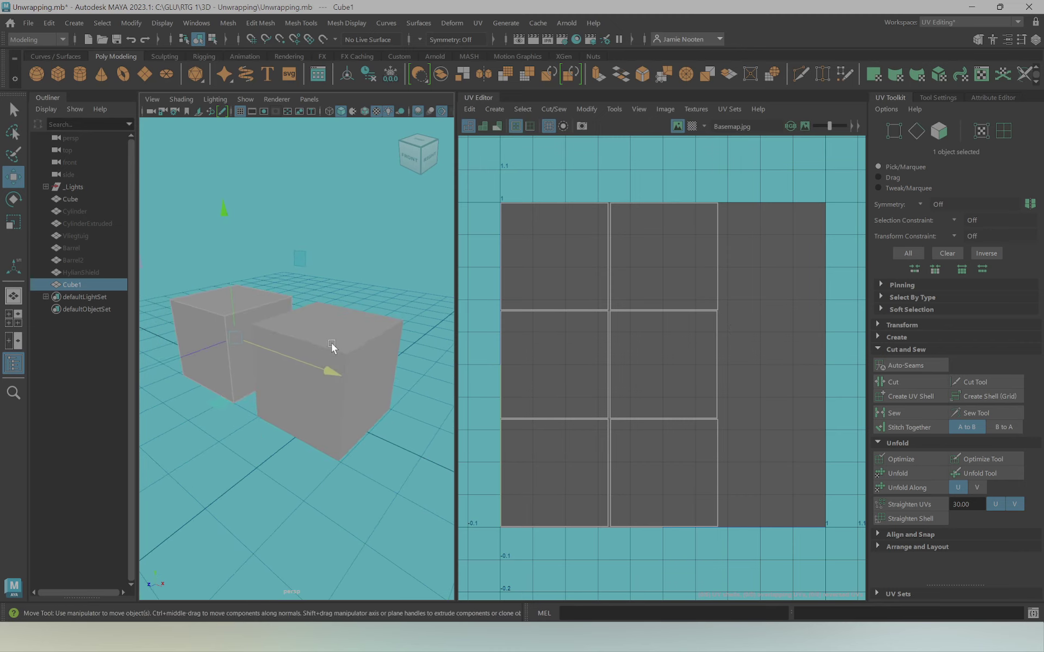
left_click_drag(340, 373, 318, 361, "alt")
Switch selection between the two cubes, ending with only Cube1 selected
left_click(379, 334)
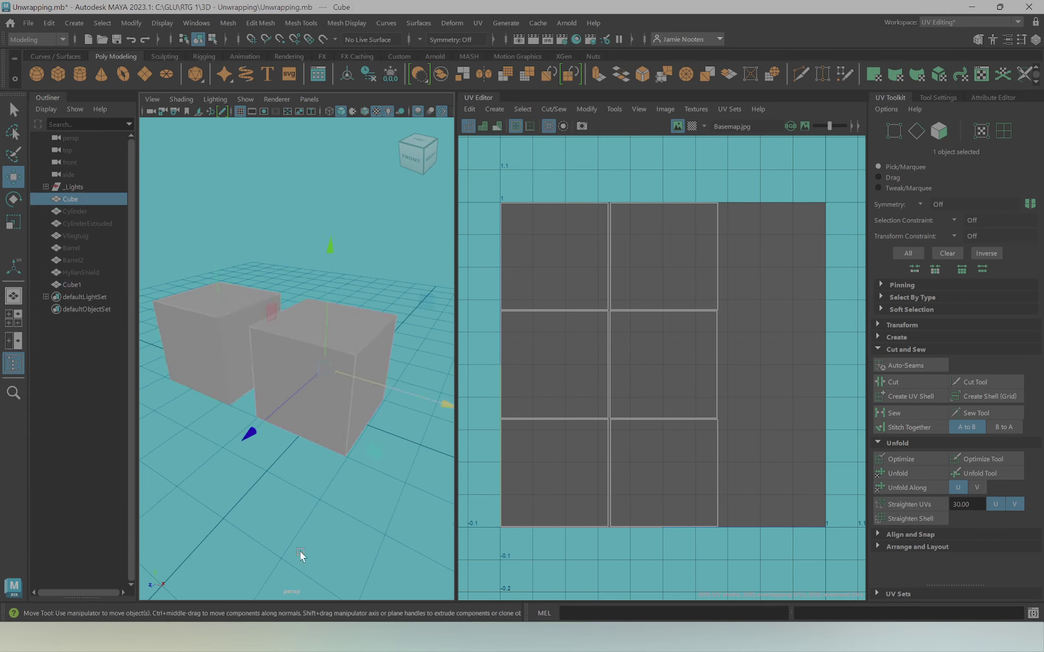
left_click(213, 334)
left_click(346, 350)
left_click(257, 325)
left_click(369, 345)
left_click(203, 309)
left_click(347, 348)
left_click(191, 305, "shift")
left_click_drag(280, 419, 275, 409, "alt")
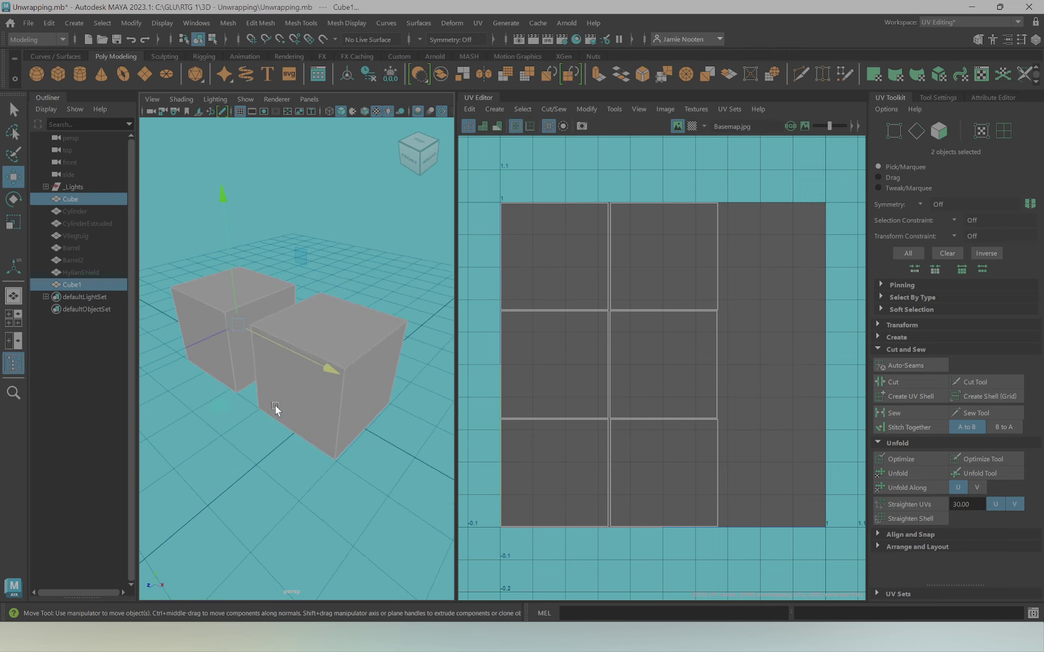
left_click_drag(259, 338, 304, 332, "alt")
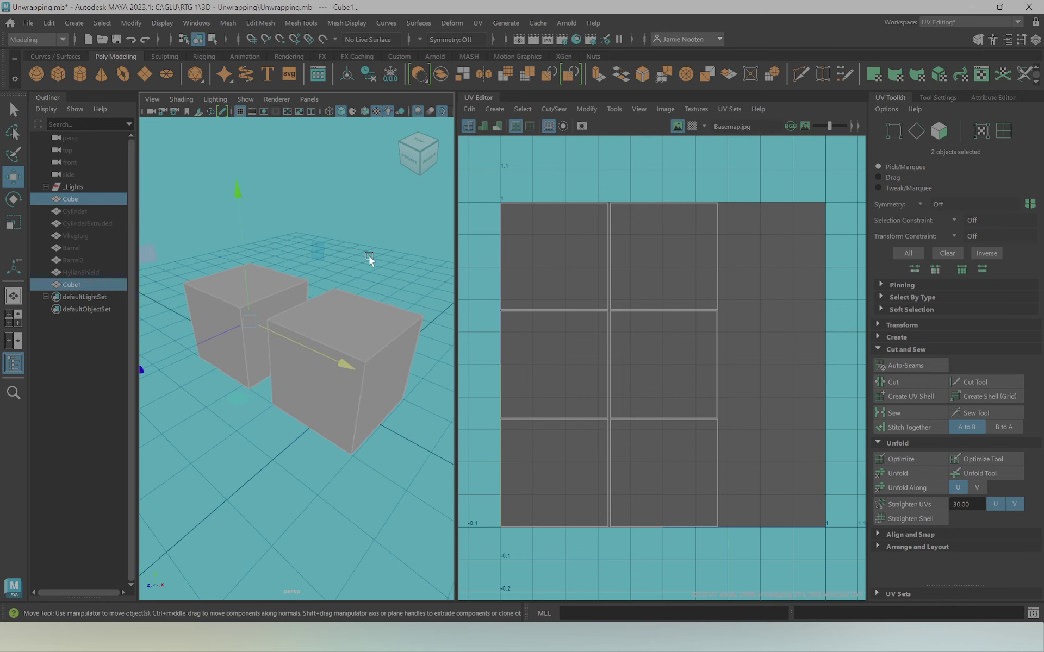
left_click(271, 299)
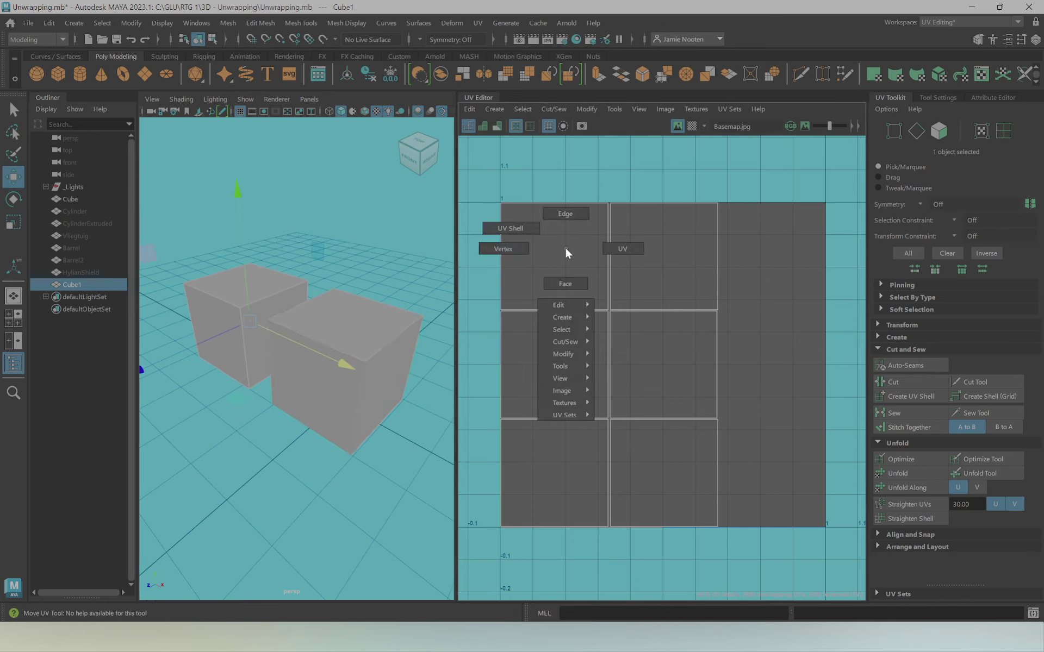
Switch the UV Editor to Face mode and move Cube1's UV shell to the right
right_click_drag(566, 247, 562, 274)
left_click_drag(541, 251, 647, 446)
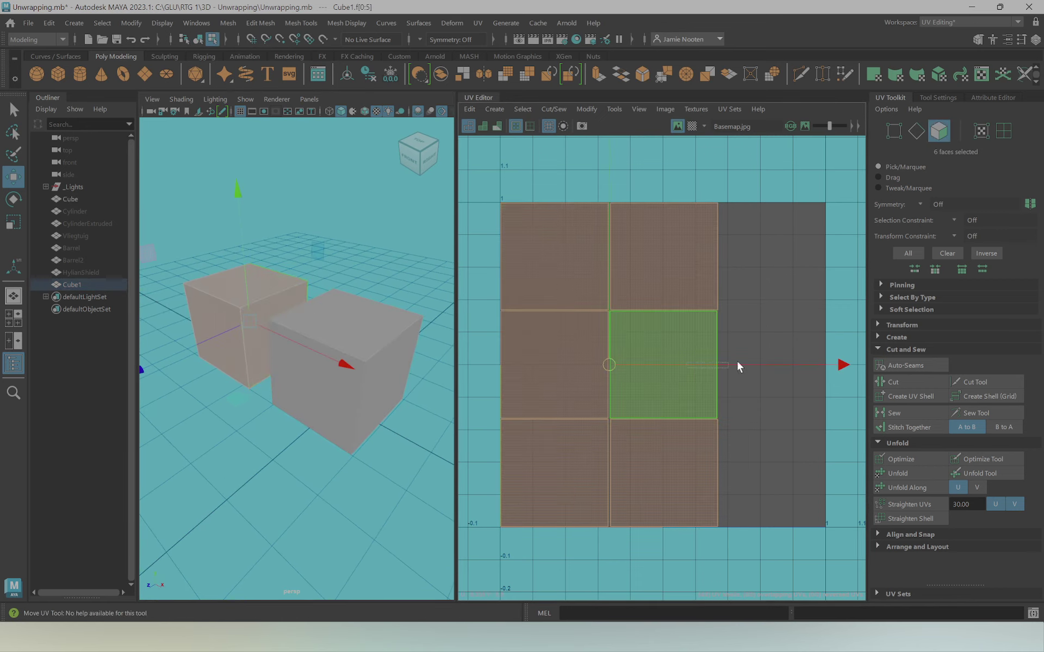
left_click(715, 372)
double_click(679, 370)
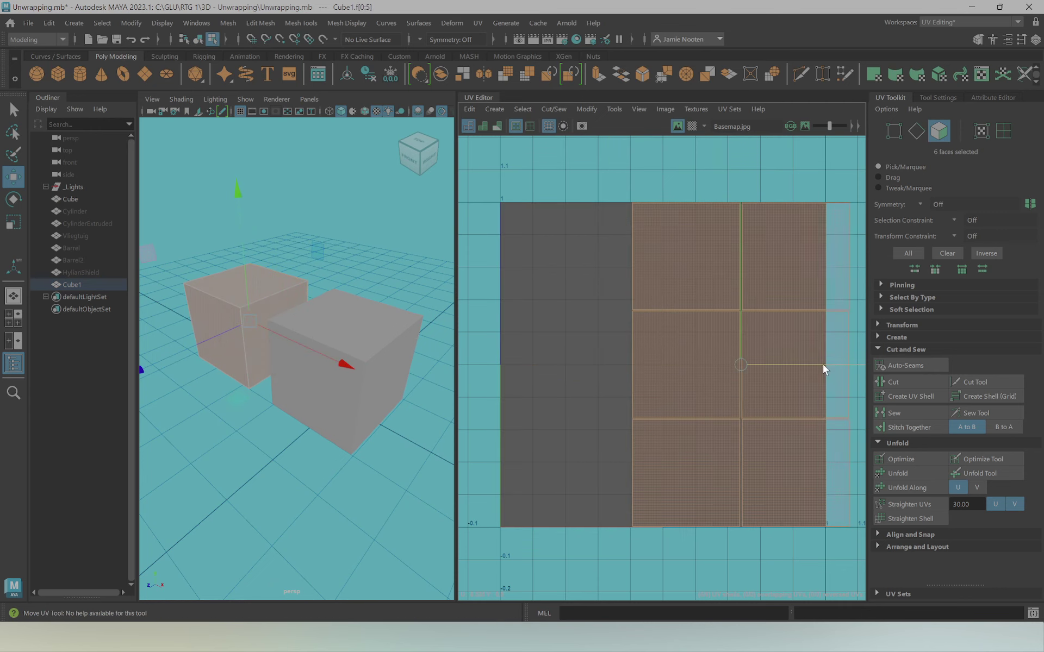
left_click_drag(683, 369, 880, 368)
Reselect Cube1's UV shell and shift it further right beside the original's shell
left_click(356, 405, "shift")
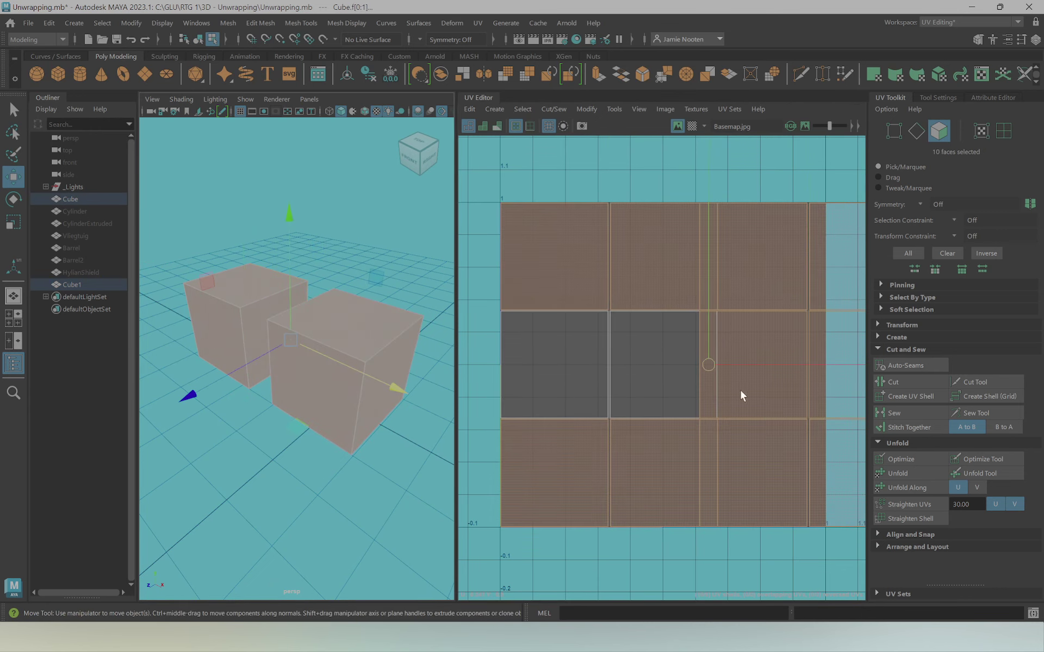
left_click(761, 374)
double_click(771, 373)
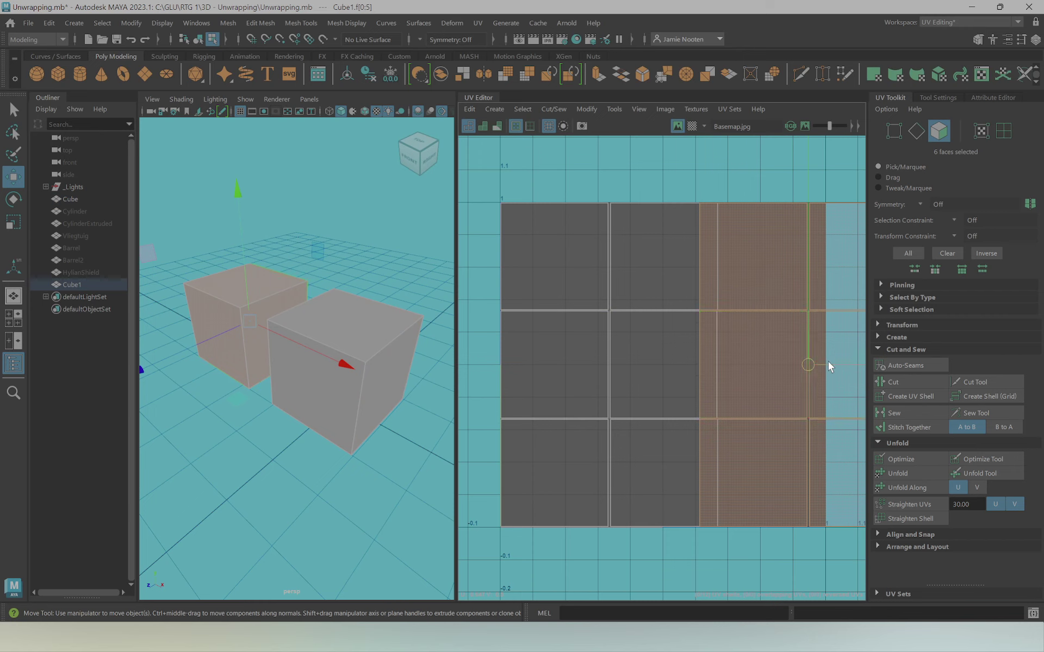
left_click_drag(827, 360, 850, 362)
scroll(739, 356, "down", 2)
middle_click_drag(661, 381, 581, 377, "alt")
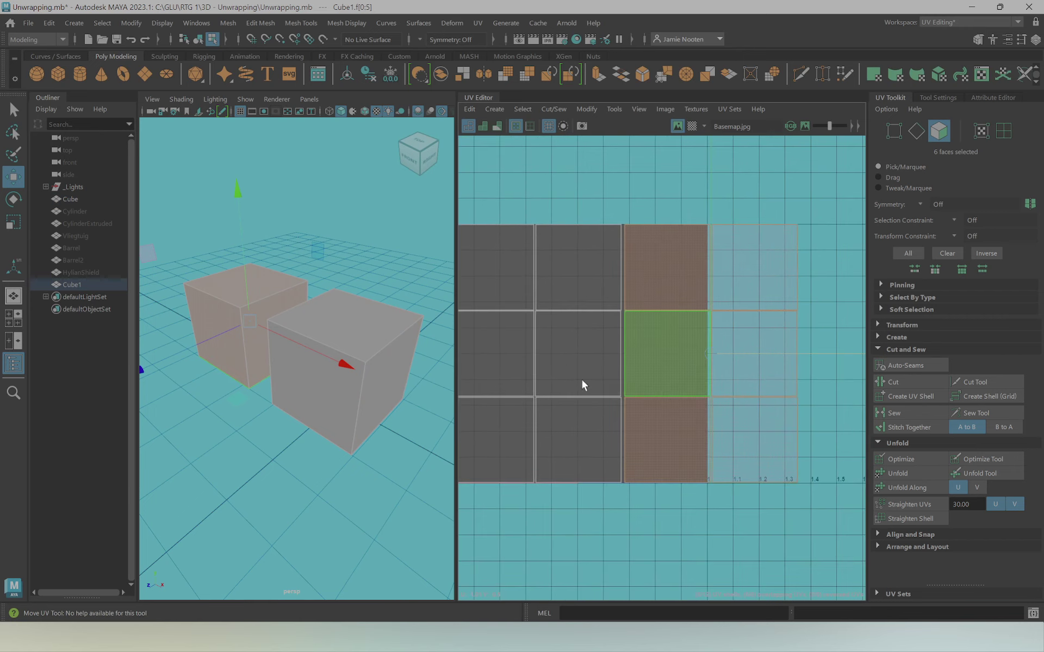
Shrink both cubes' UV shells together and move them toward the 0–1 tile
double_click(530, 305, "shift")
key("r")
left_click_drag(625, 352, 573, 350)
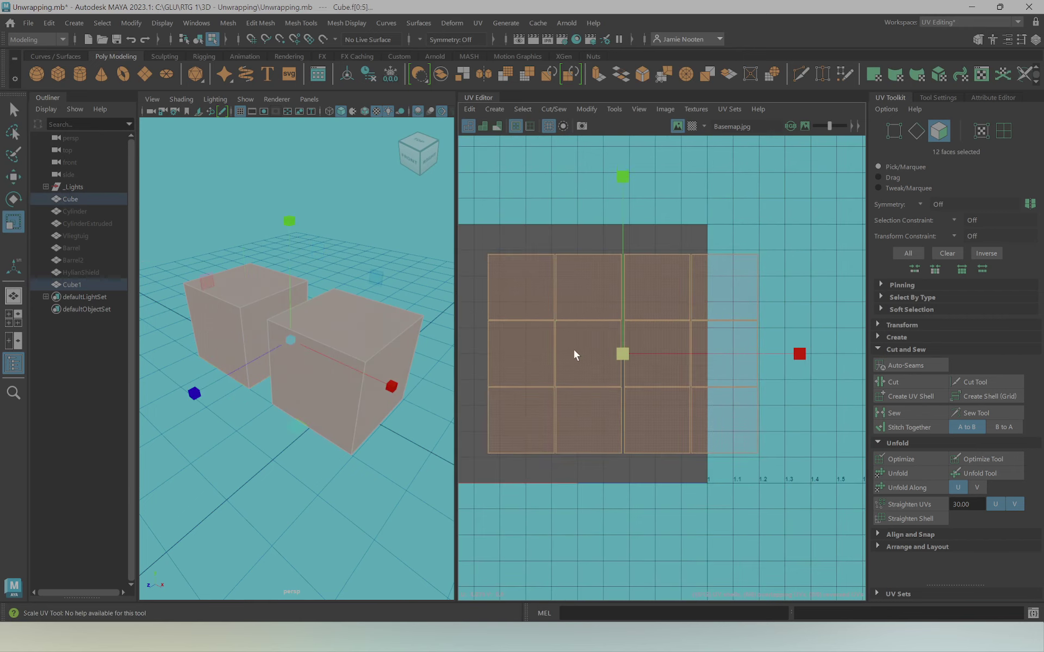
key("w")
middle_click_drag(573, 350, 650, 357, "alt")
mouse_move(650, 361)
left_mouse_down()
mouse_move(627, 331)
mouse_move(608, 330)
mouse_move(621, 324)
left_mouse_up()
key("r")
key("w")
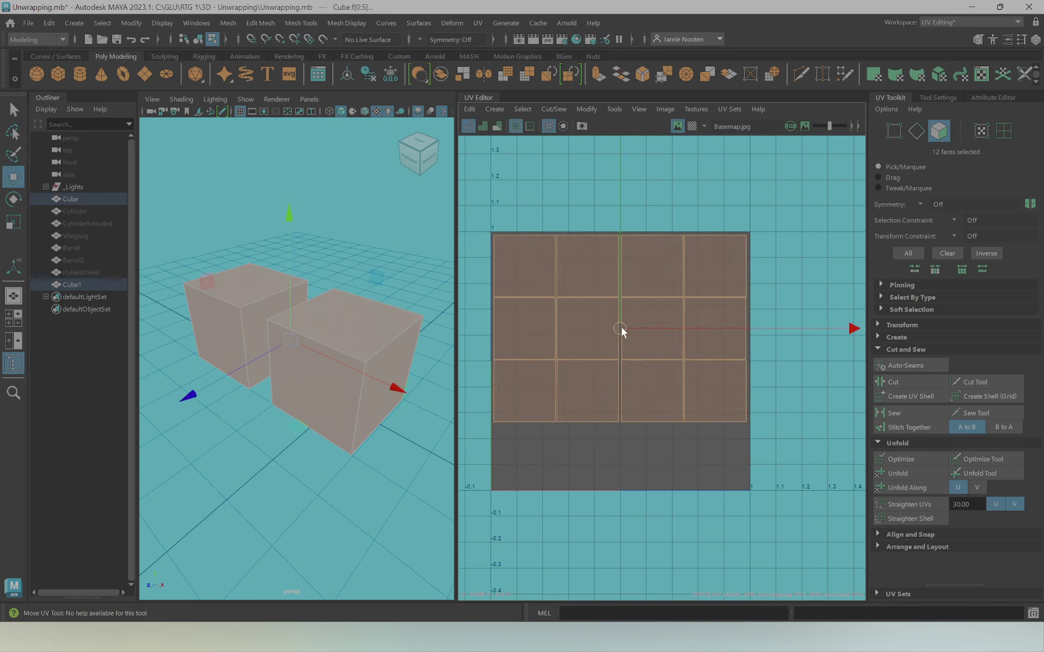
Return to Object Mode, select both cubes' faces, and undo the last UV scaling
left_click(623, 455)
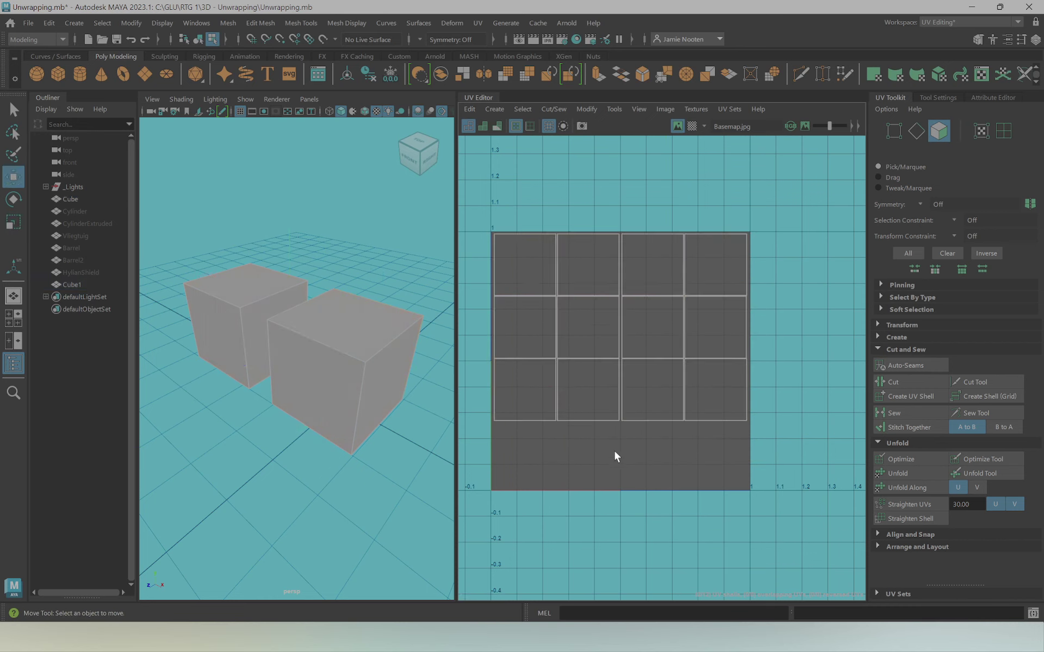
right_click_drag(305, 280, 353, 138)
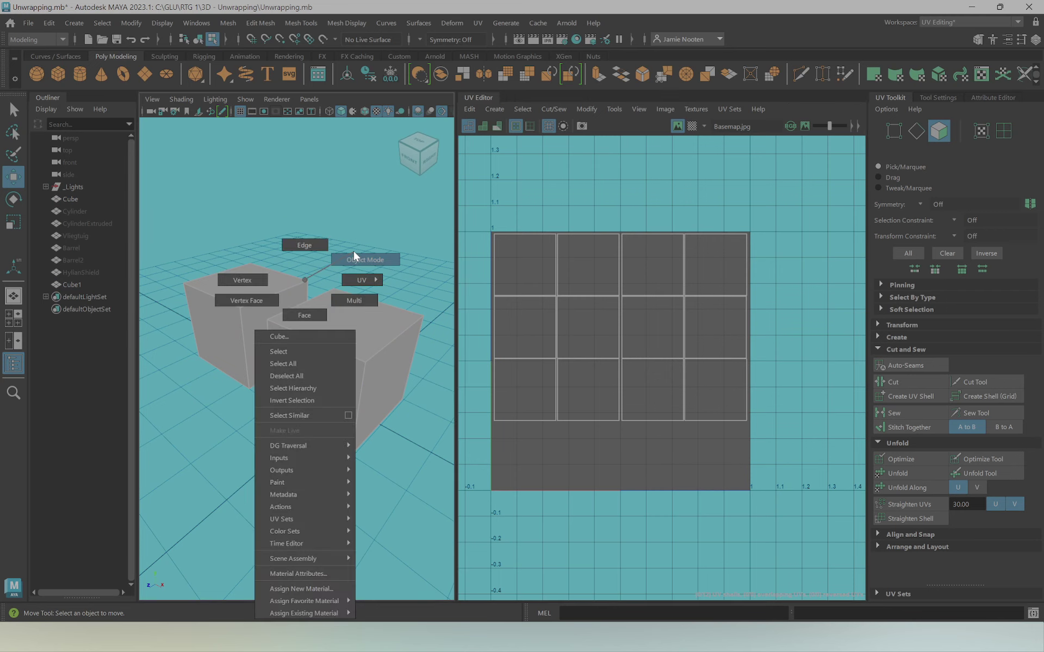
right_click_drag(353, 138, 384, 229)
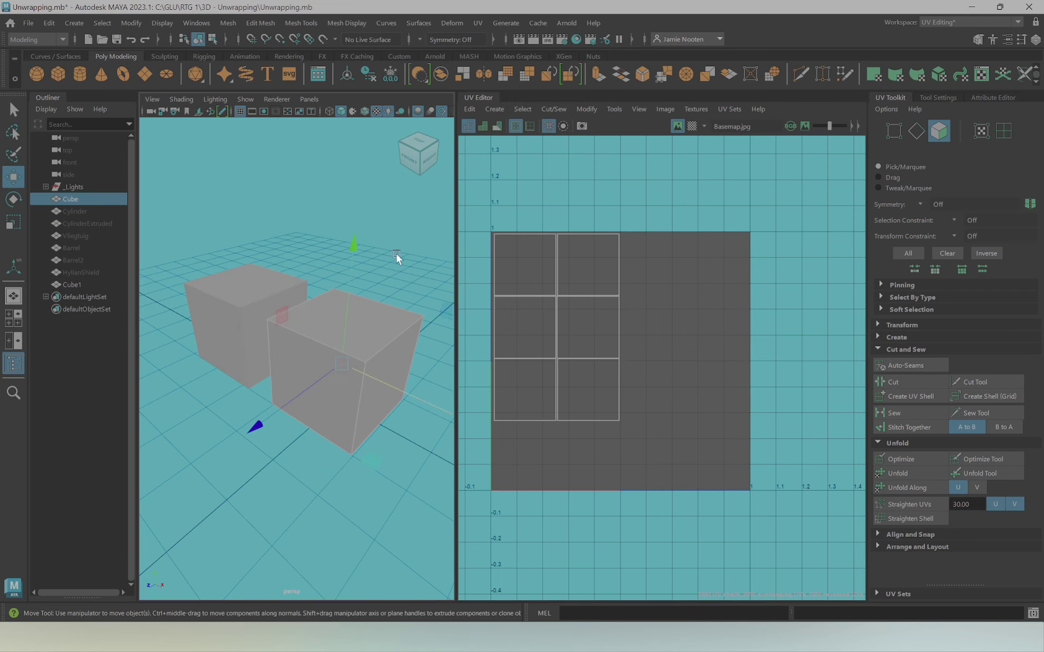
left_click(245, 296, "shift")
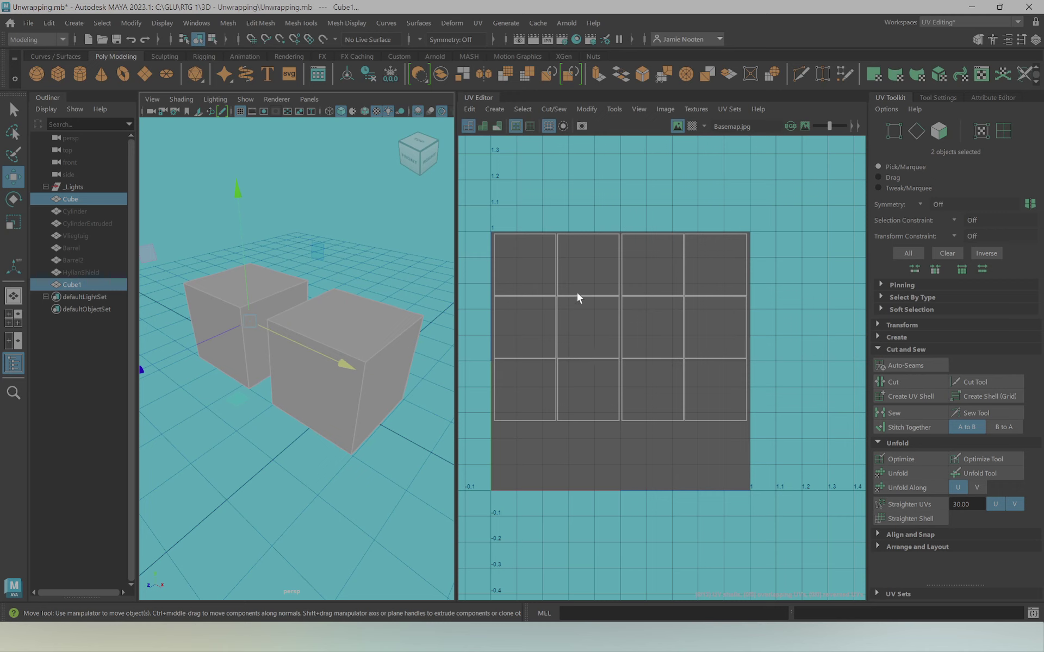
key("ctrl+F11")
key("ctrl+z")
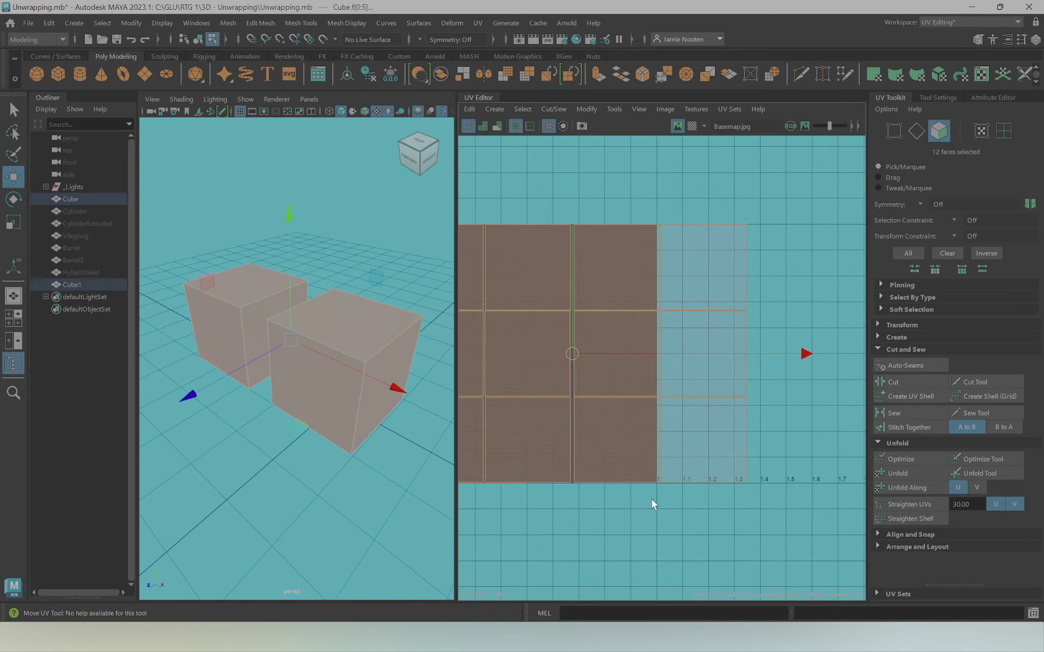
Scale the duplicate cube Cube1 down in the viewport
left_click(580, 239)
key("e")
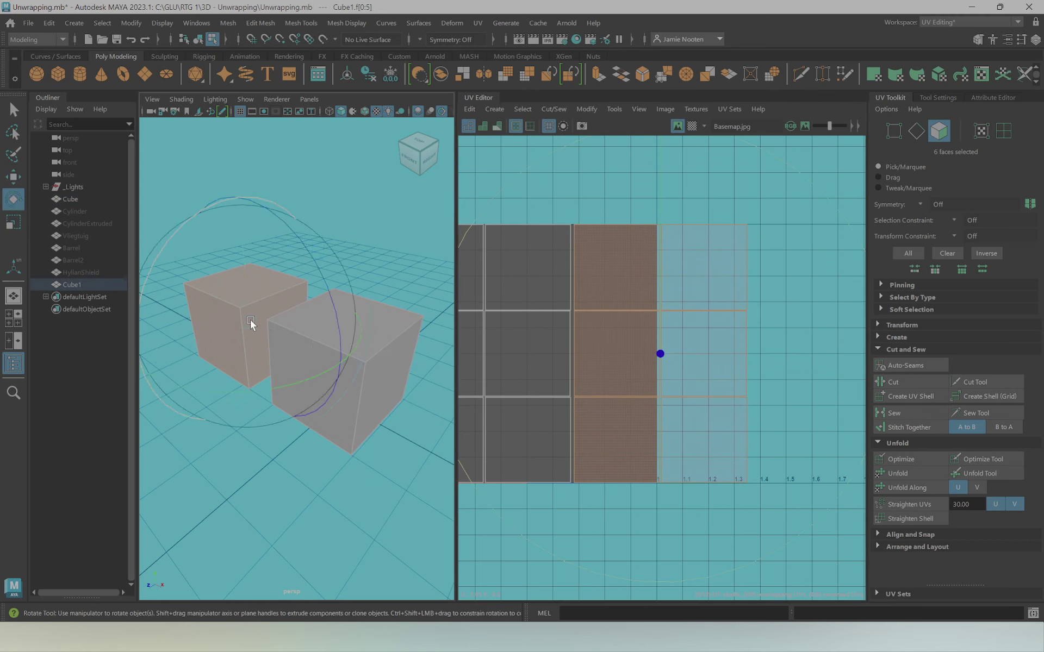
key("r")
mouse_move(250, 318)
left_mouse_down()
mouse_move(223, 337)
mouse_move(312, 350)
left_mouse_up()
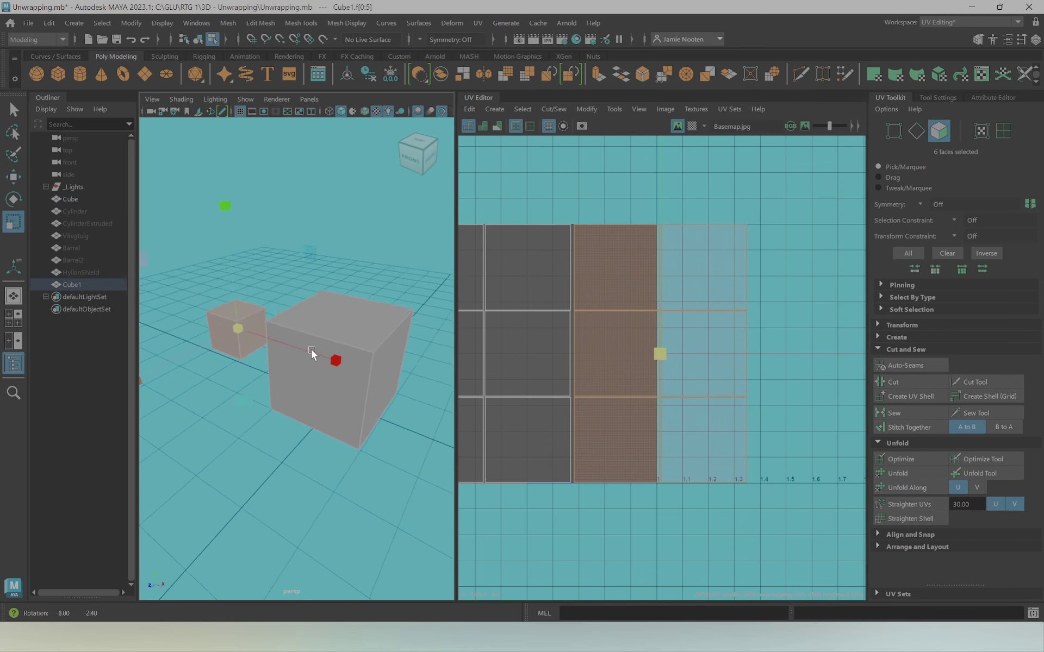
mouse_move(698, 372)
middle_mouse_down("alt")
mouse_move(730, 367)
mouse_move(713, 353)
middle_mouse_up("alt")
Scale Cube1's UV shell down and move it to the tile's top-right area
left_click_drag(713, 353, 581, 344)
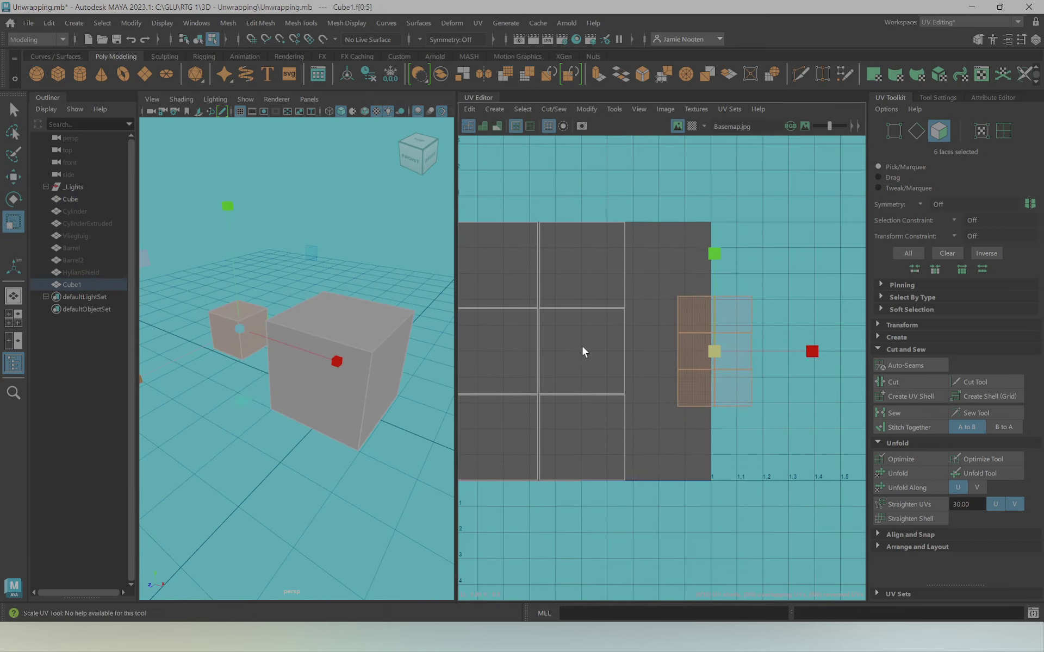
key("w")
mouse_move(714, 352)
left_mouse_down()
mouse_move(668, 279)
mouse_move(677, 283)
left_mouse_up()
key("r")
key("w")
key("r")
key("w")
Select both cubes and select all their UVs in the UV Editor
right_click_drag(362, 299, 345, 292)
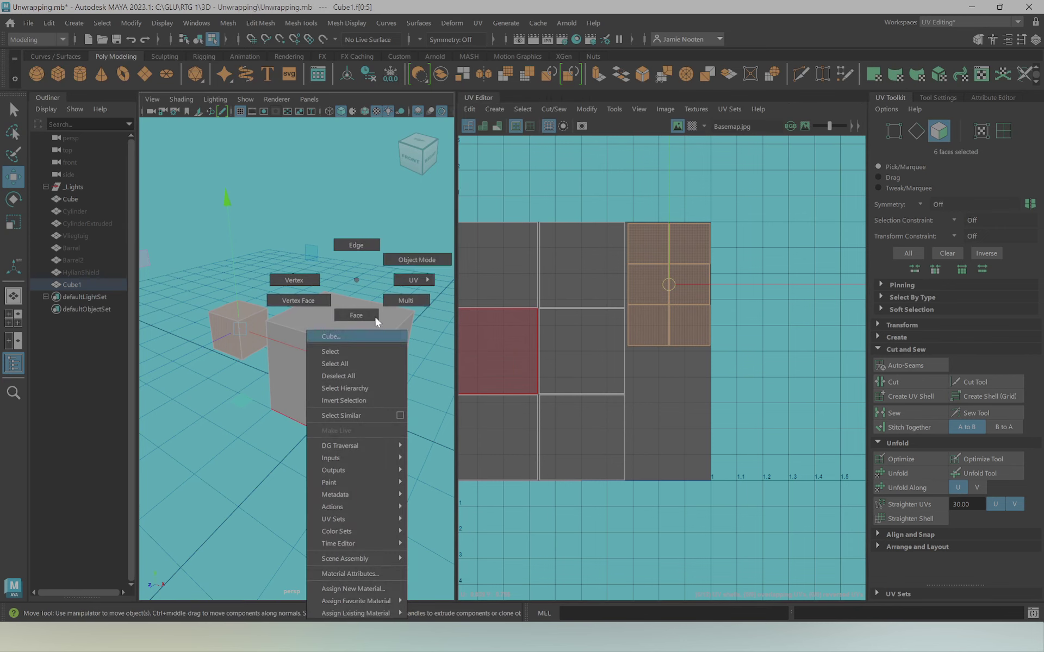
middle_click_drag(344, 291, 375, 318, "alt")
middle_click_drag(575, 332, 615, 334, "alt")
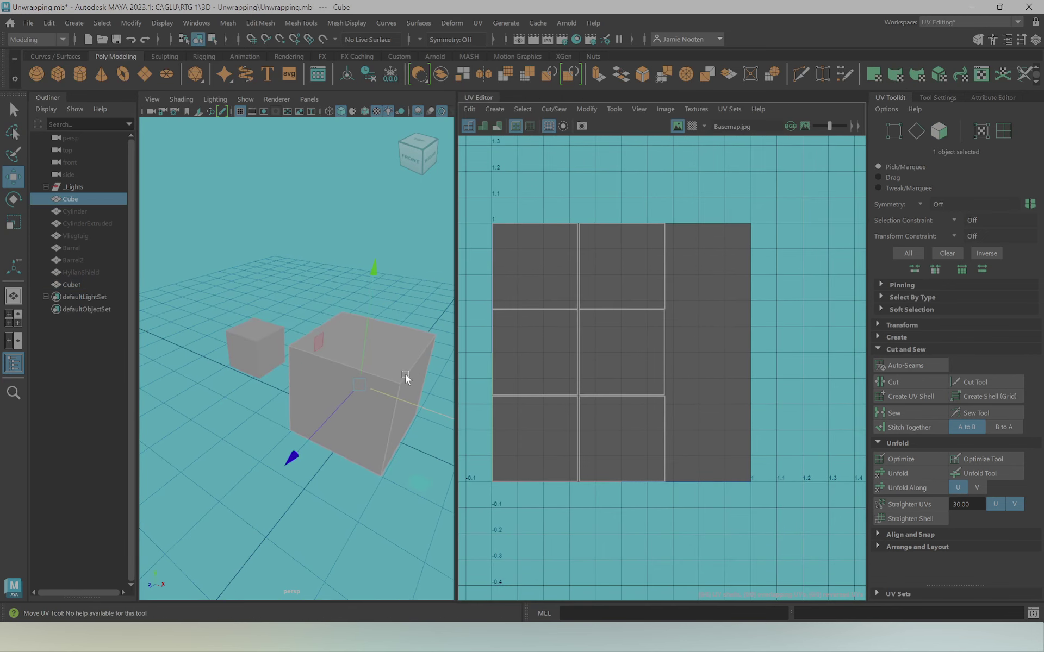
left_click(244, 347)
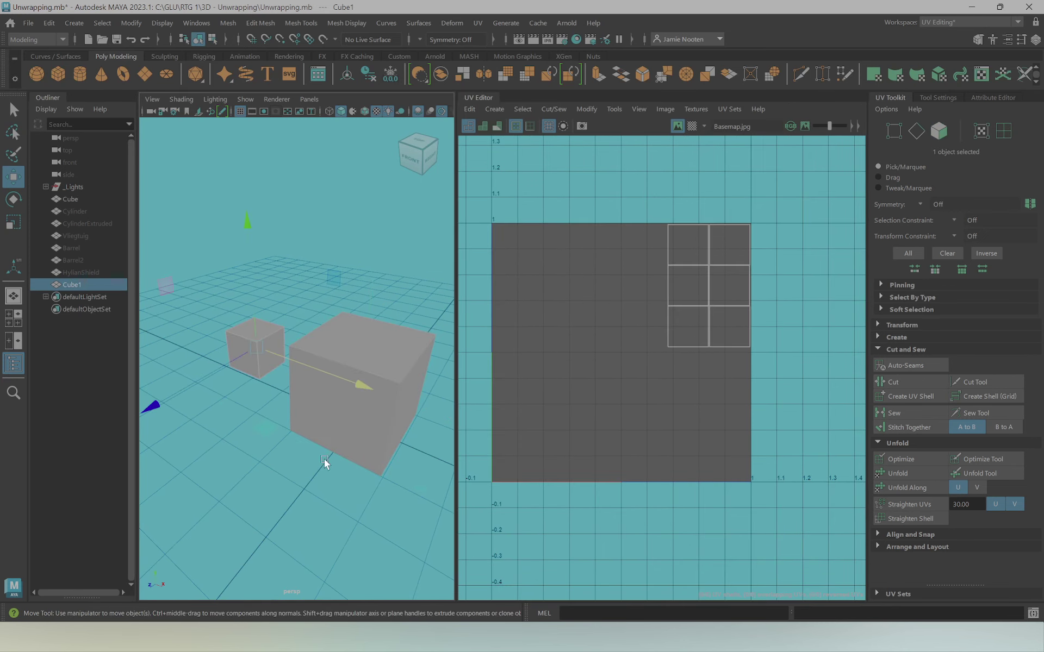
left_click(353, 424, "shift")
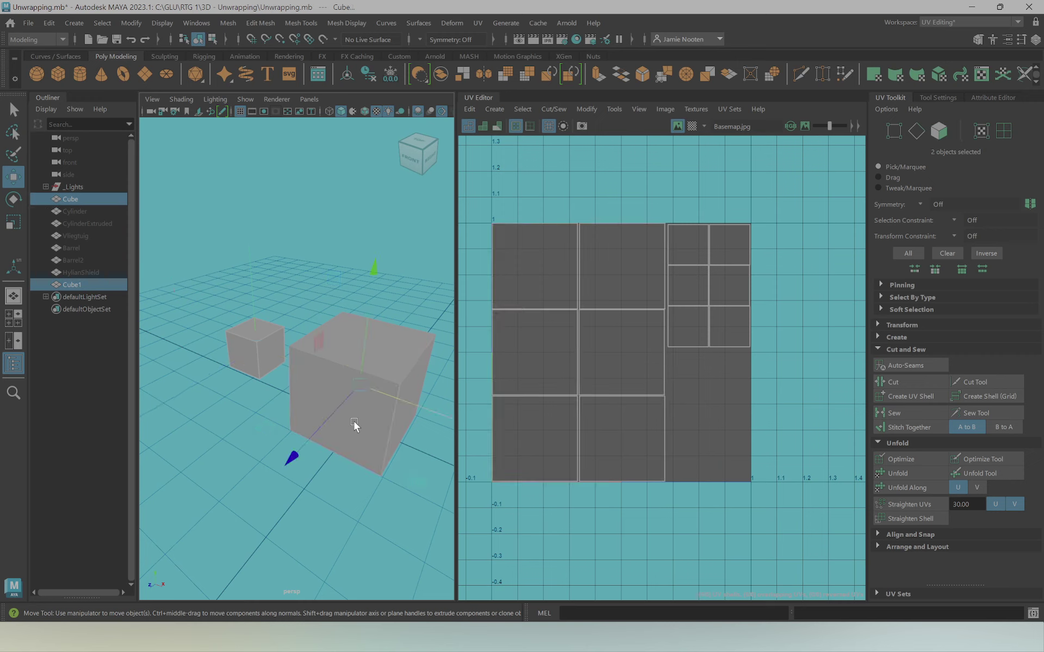
right_click_drag(598, 401, 702, 416)
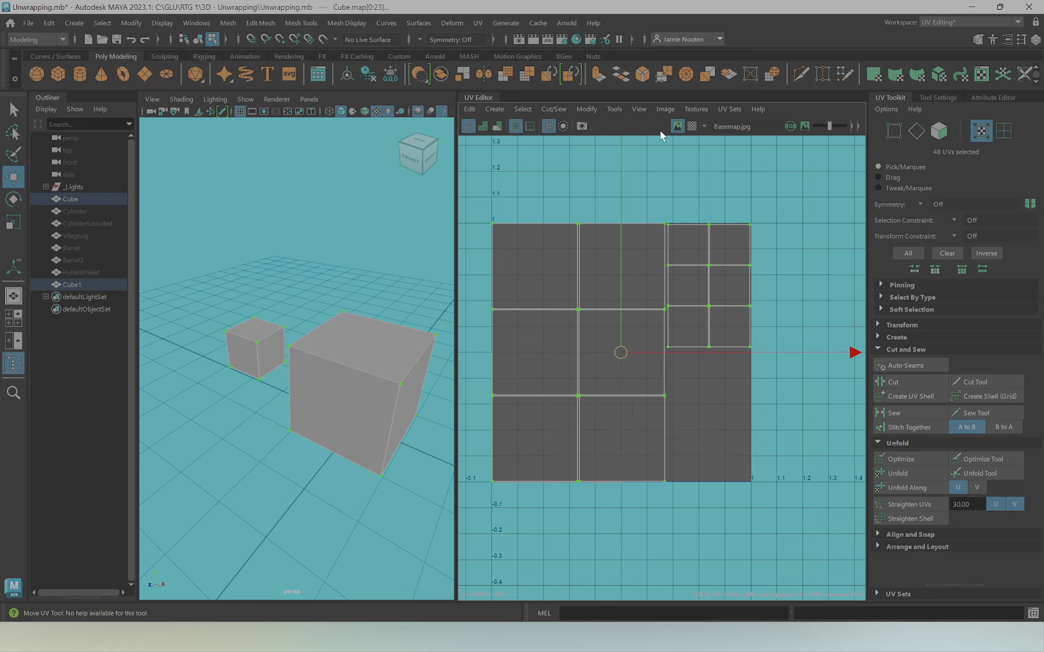
Set UV Snapshot to PNG with anti-aliased lines, close it, and return to Object Mode
left_click(664, 109)
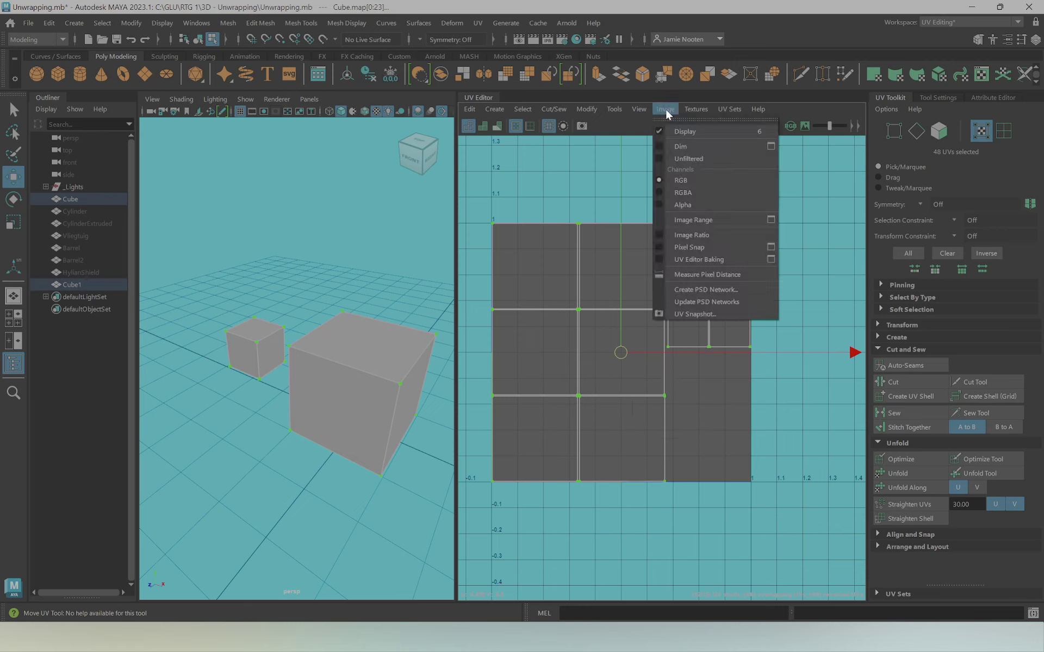
left_click(710, 309)
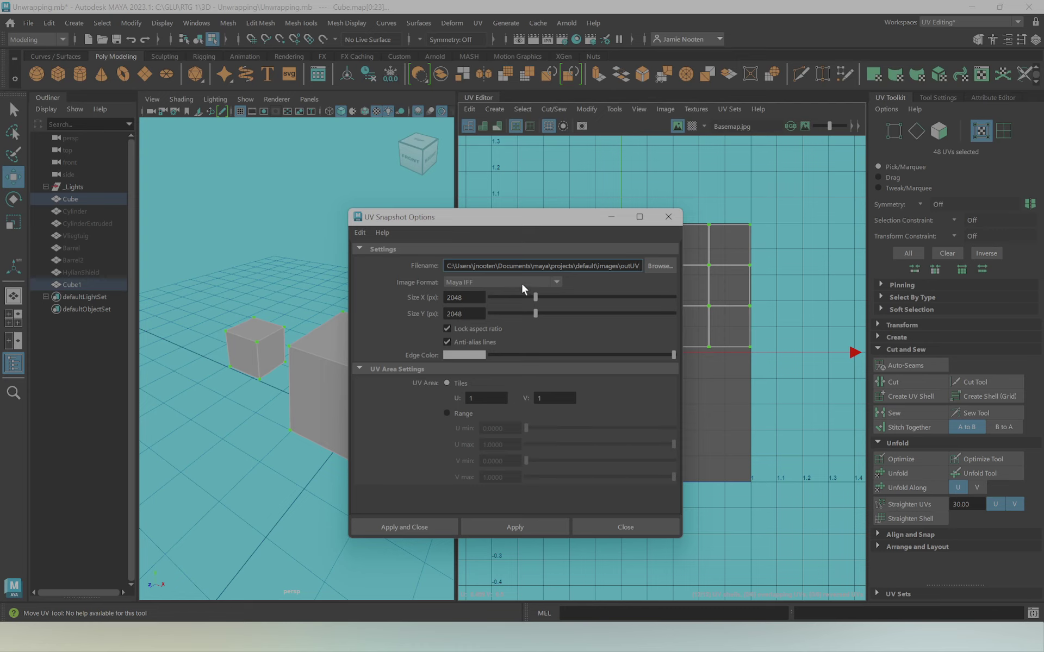
left_click(521, 283)
left_click(509, 364)
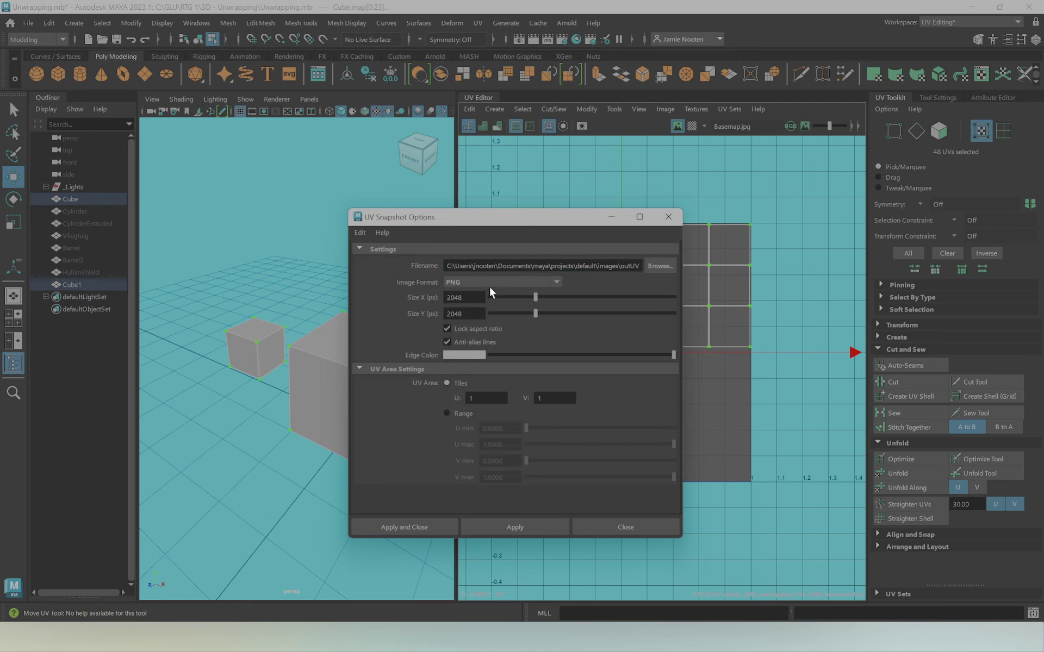
left_click(447, 342)
left_click_drag(552, 213, 356, 175)
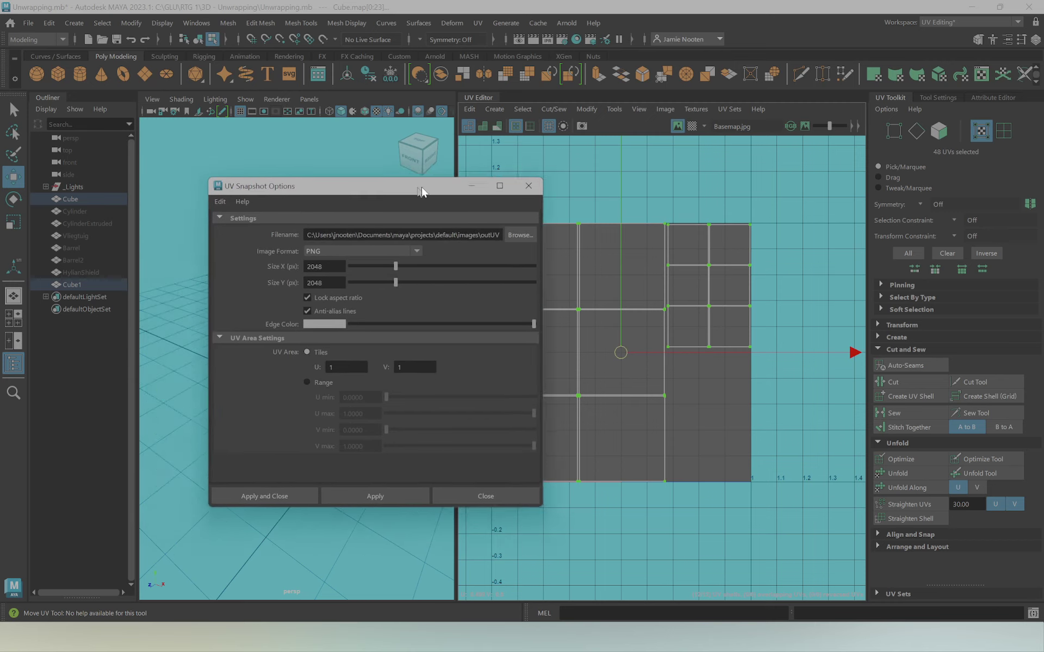
left_click(536, 182)
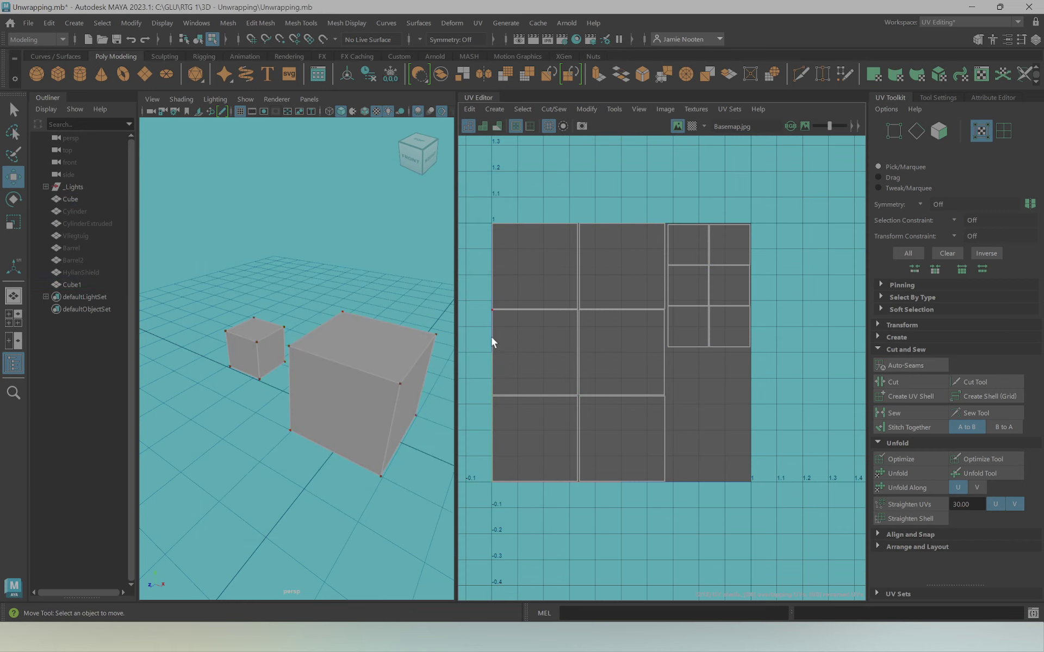
right_click_drag(319, 280, 383, 260)
Add Cube1 to the selection and switch the UV Editor to UV point mode
left_click(254, 348, "shift")
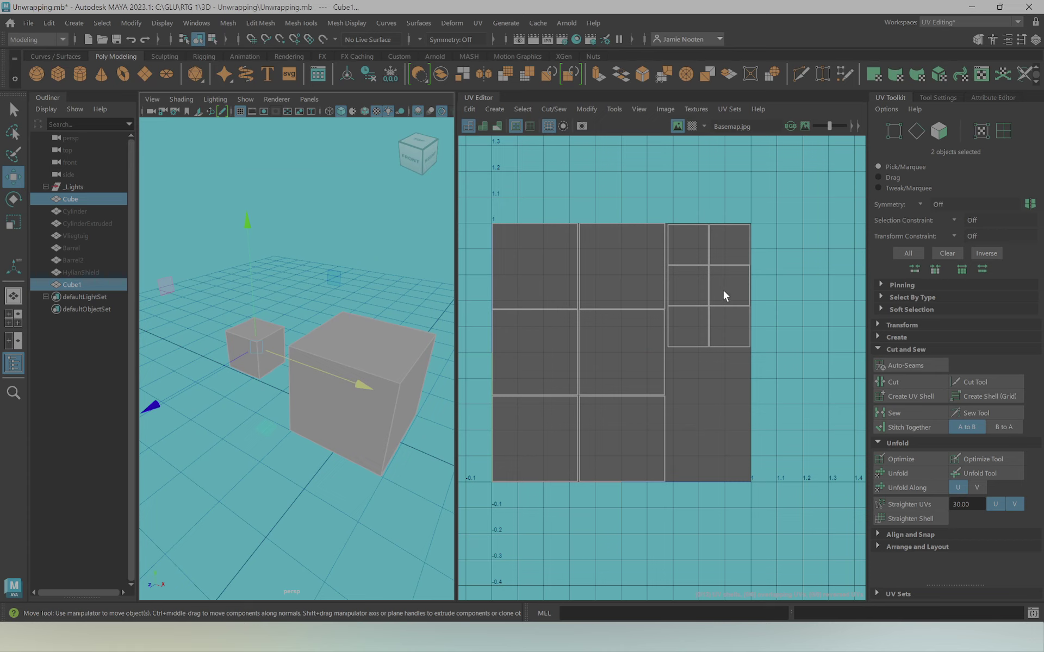
right_click(598, 247)
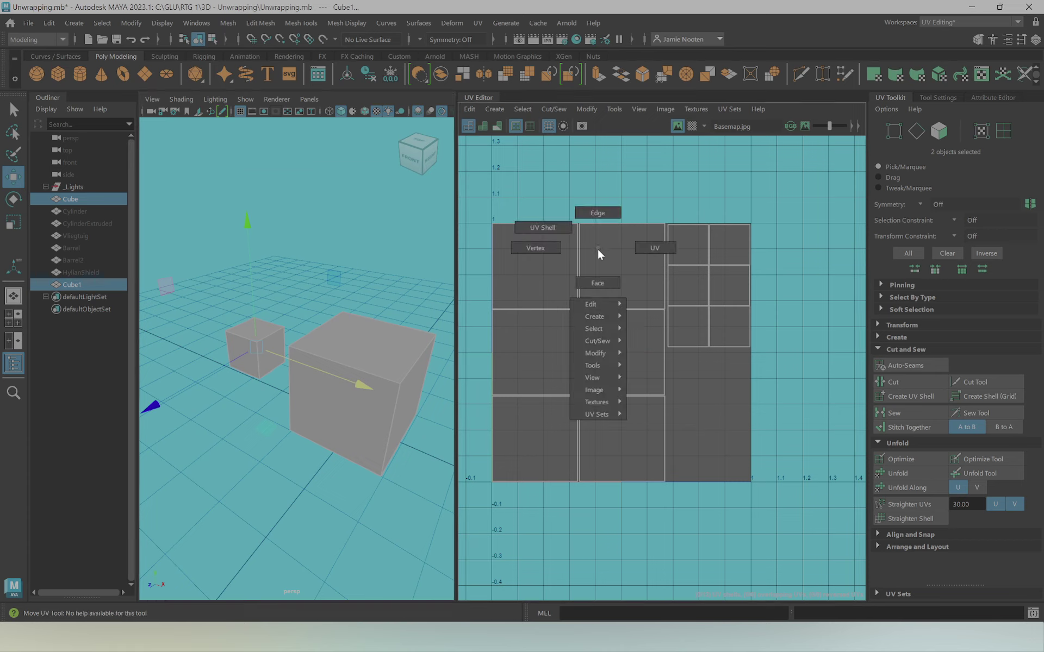
left_click(647, 248)
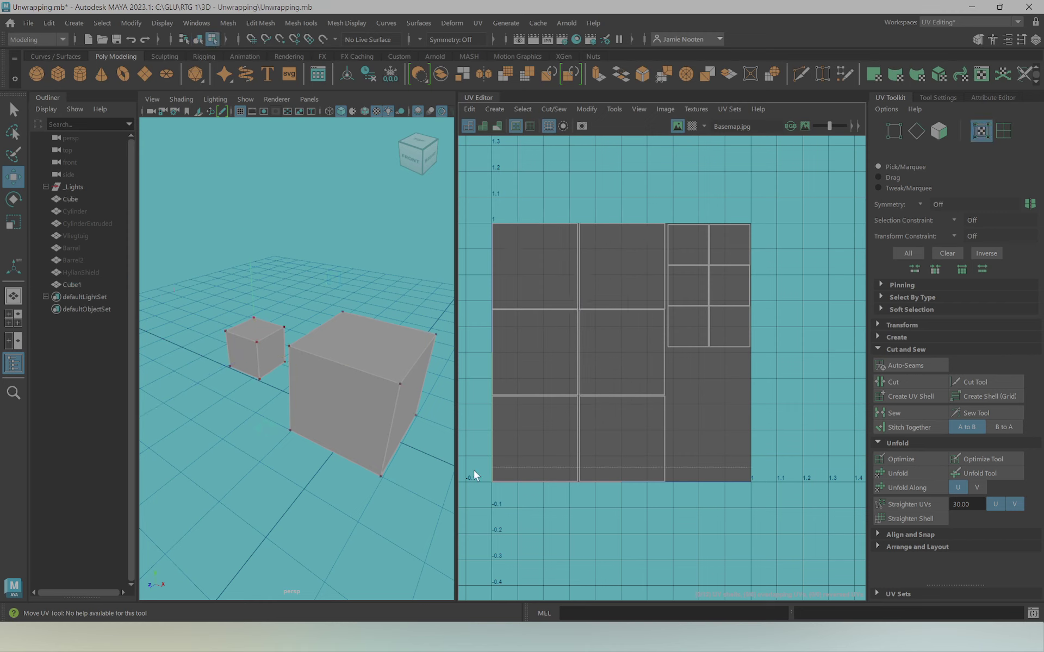
Set the UV Snapshot to PNG with green edge lines, check the file path, and close it
left_click(665, 109)
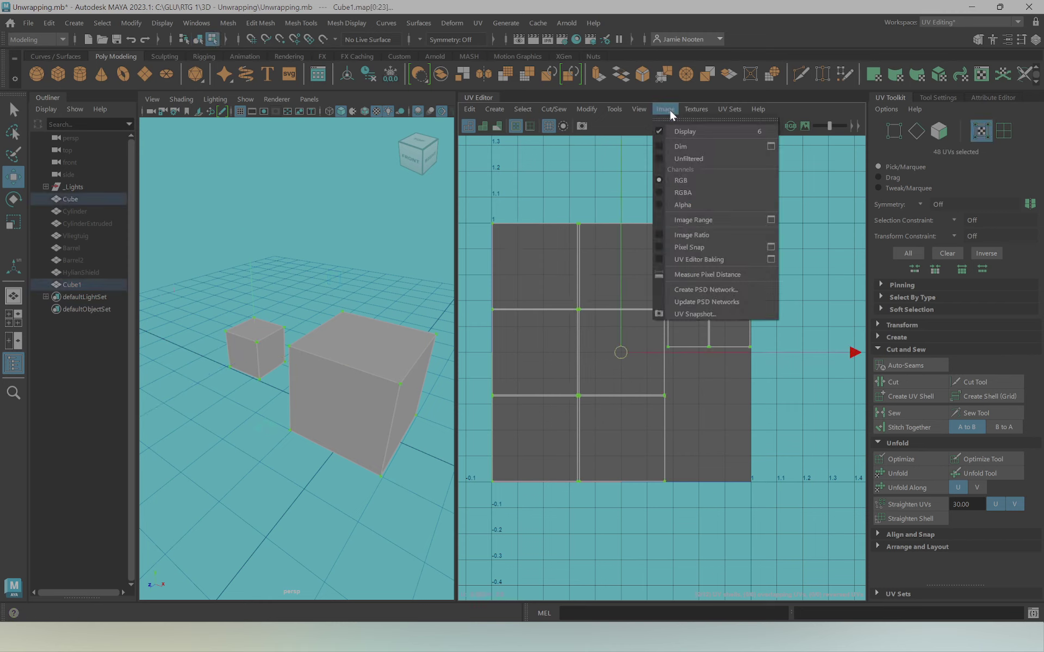
left_click(694, 314)
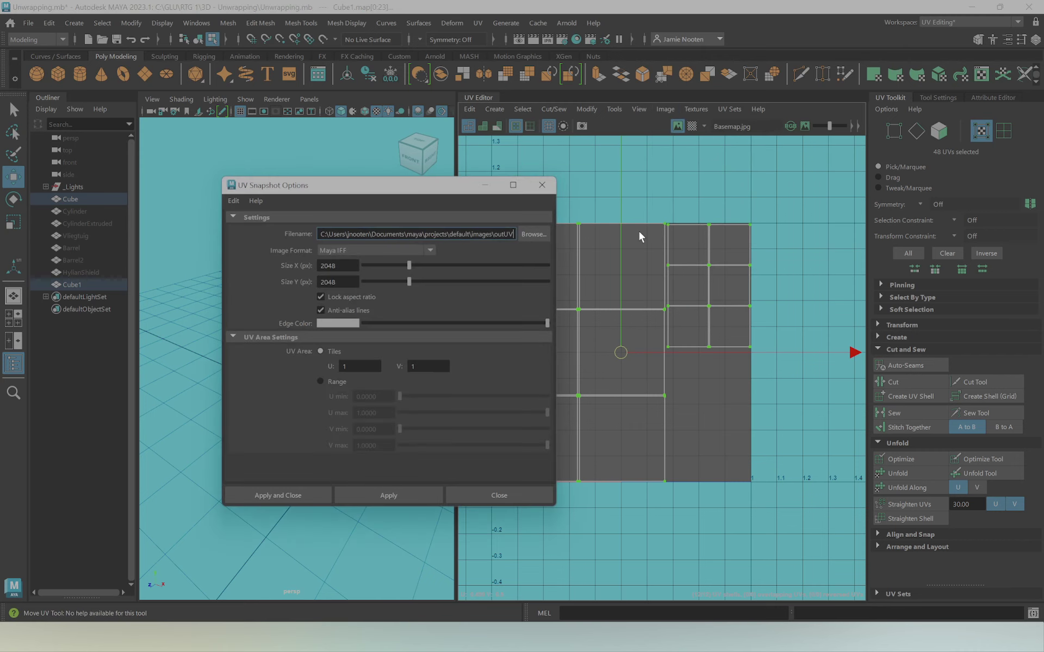
left_click_drag(428, 181, 659, 140)
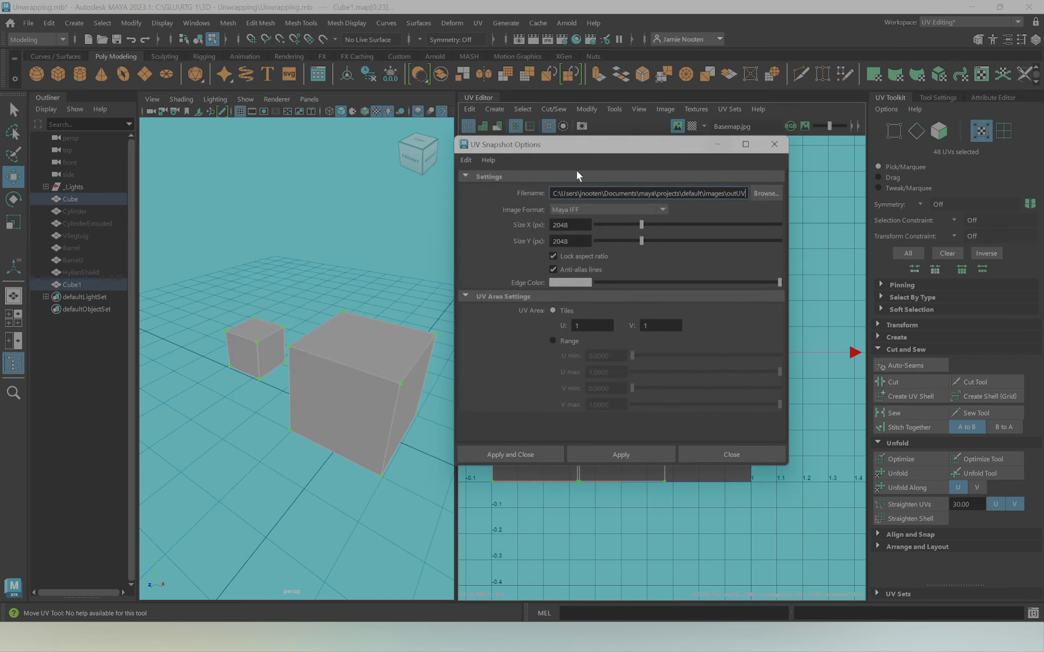
left_click(591, 212)
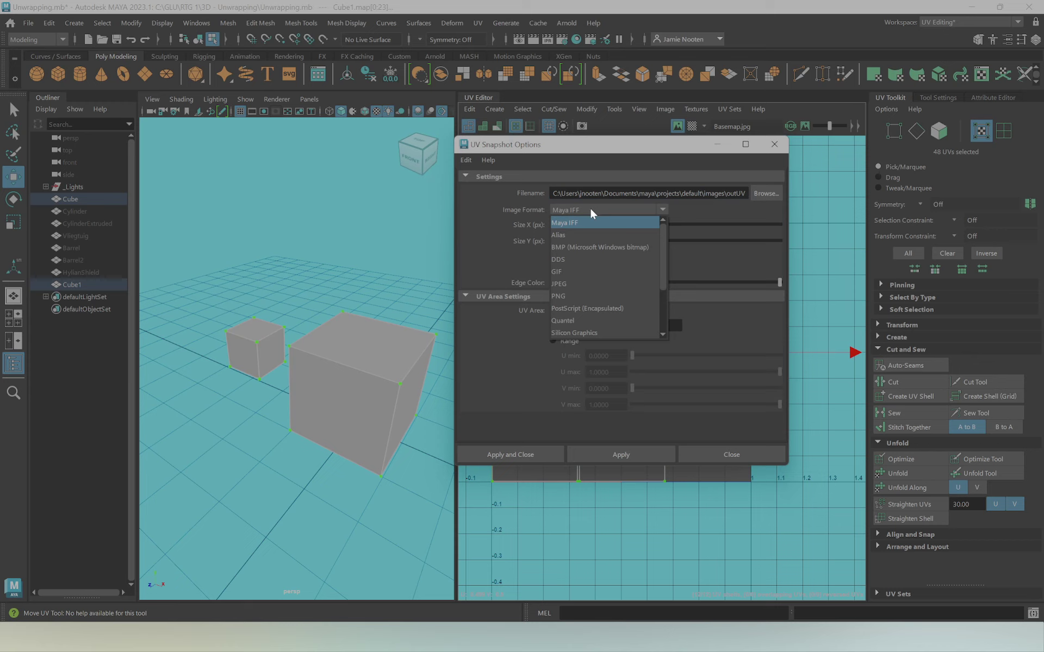
left_click(565, 295)
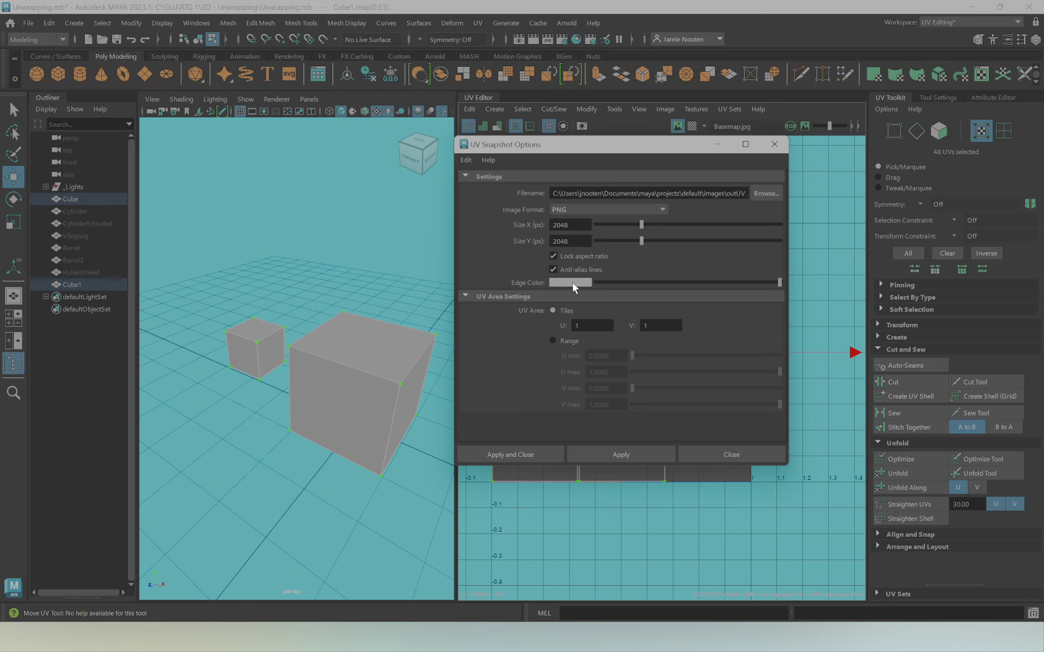
left_click(572, 282)
left_click(552, 250)
left_click(553, 192)
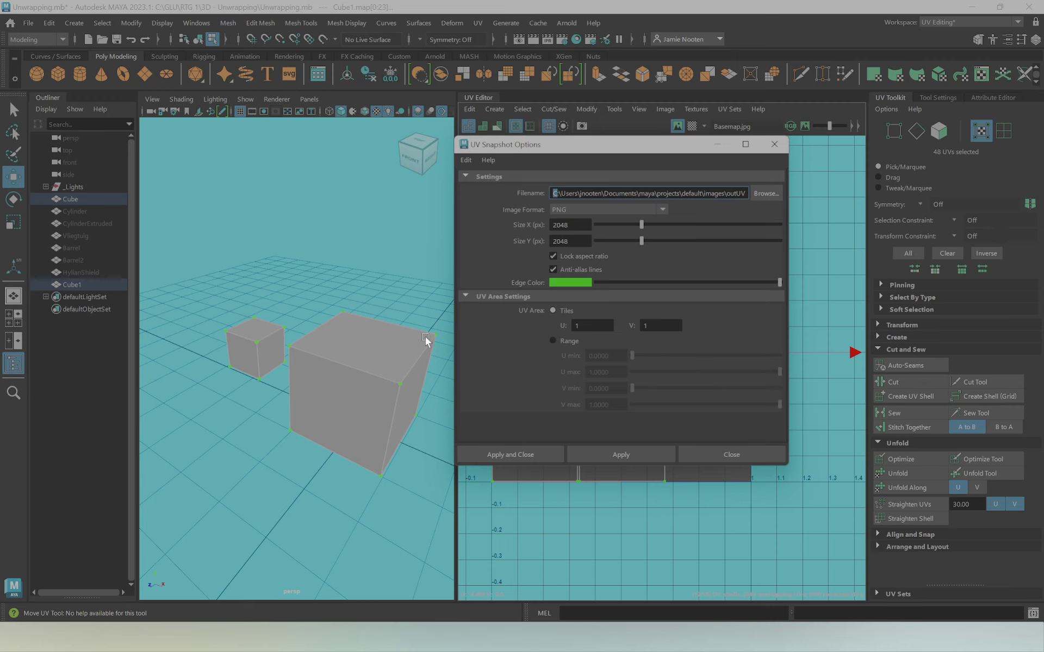
left_click_drag(682, 144, 382, 142)
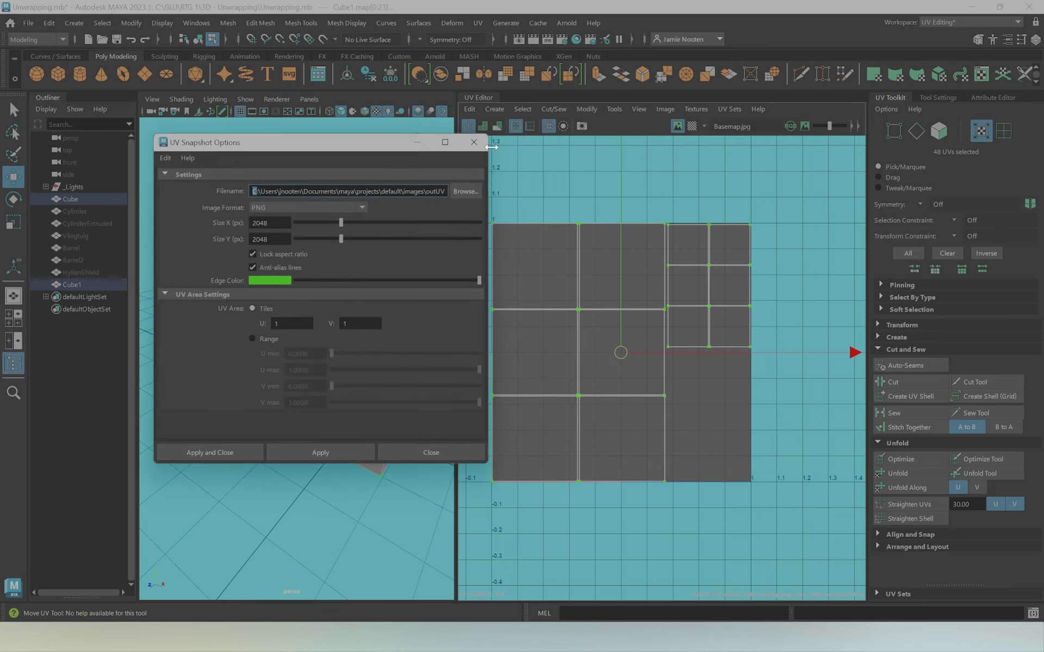
left_click(474, 142)
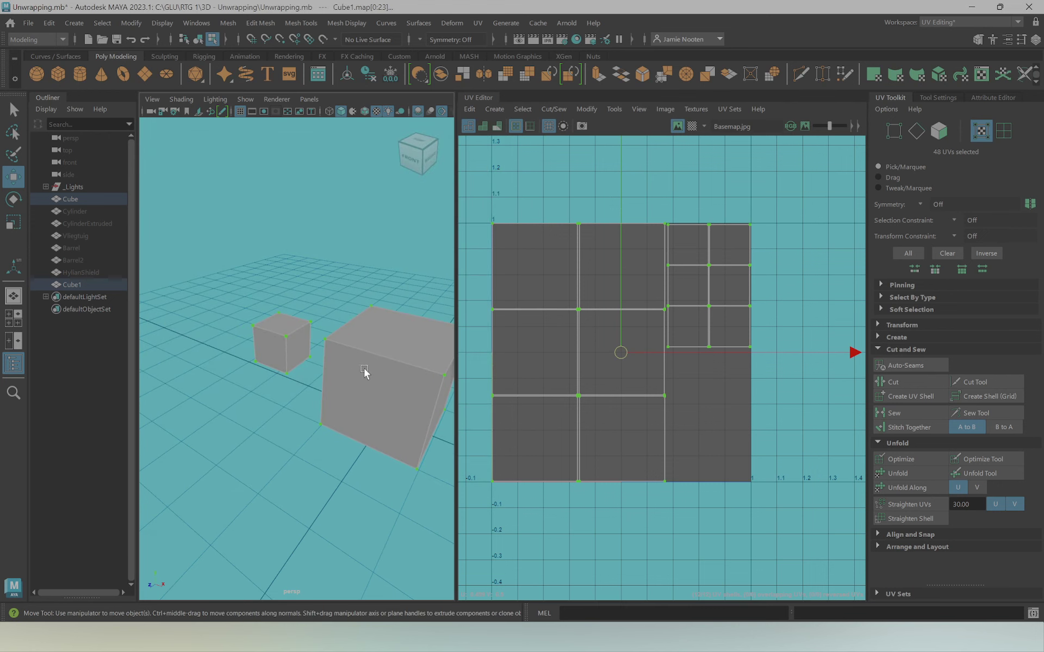
Hide both cubes with Ctrl+H and unhide the Cylinder with Shift+H
right_click_drag(364, 280, 413, 307)
scroll(297, 353, "up", 3)
left_click(189, 330, "shift")
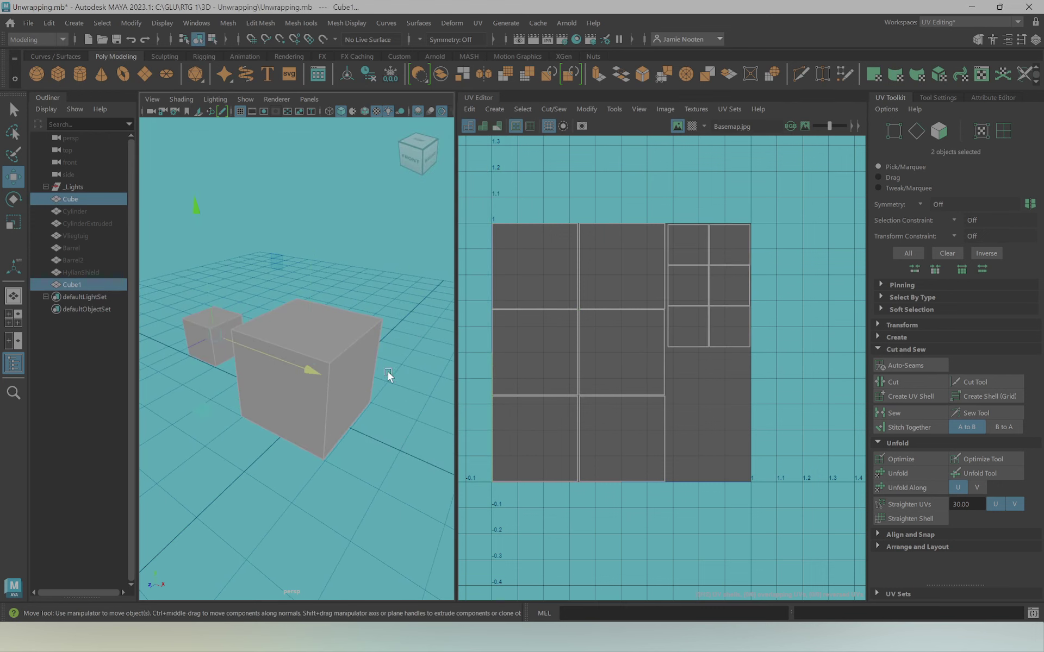
left_click_drag(387, 372, 396, 375, "alt")
key("ctrl+h")
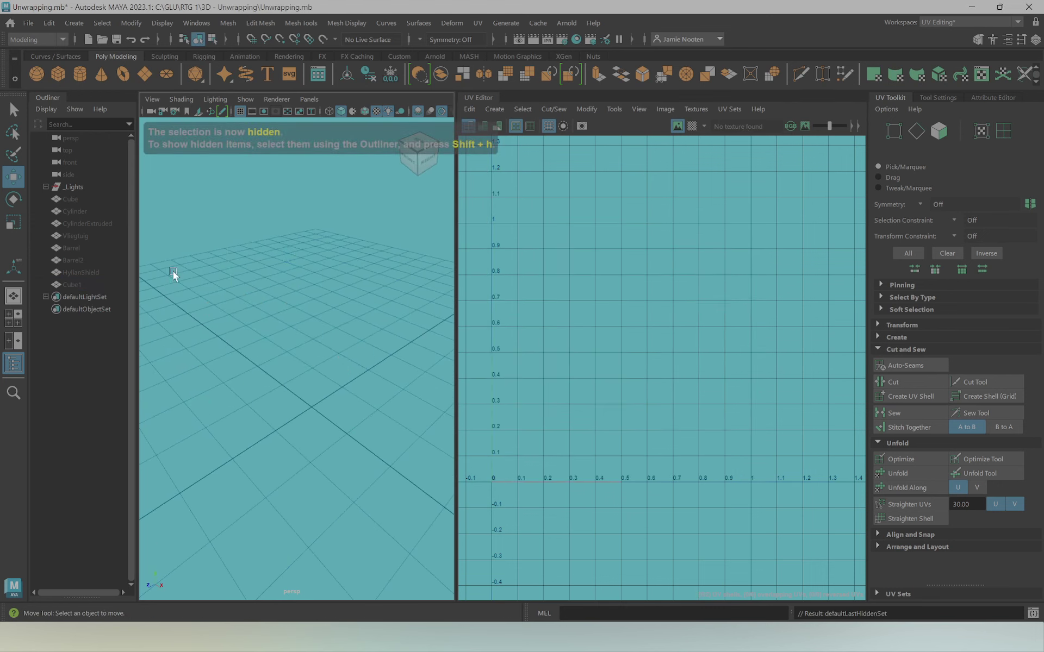
left_click(74, 212)
key("shift+h")
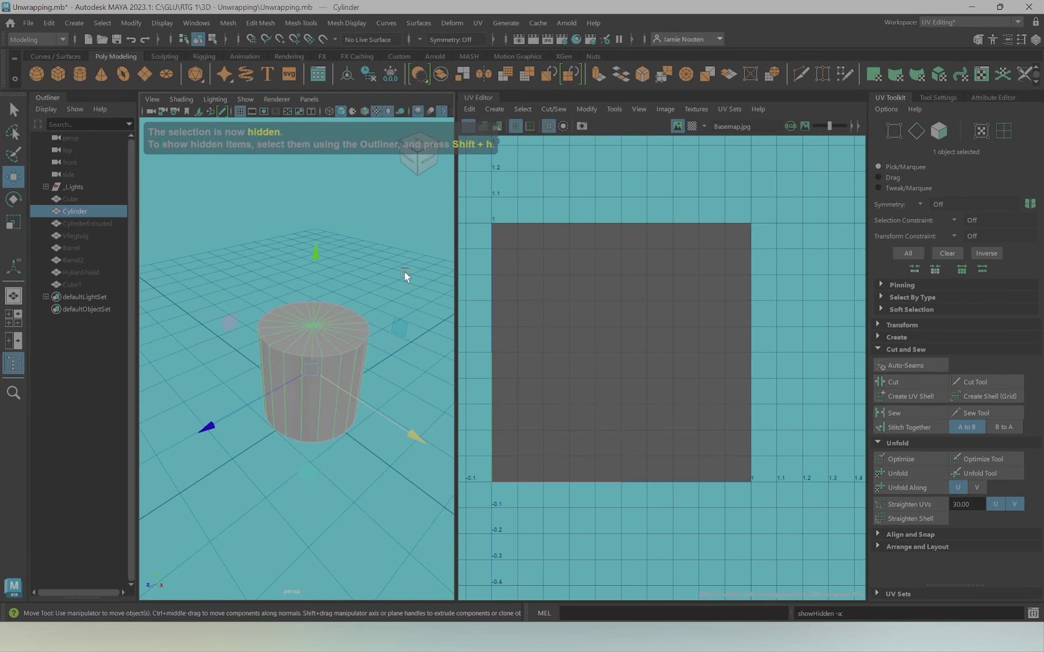
Select the Cylinder to show its UV shells and frame it closely in the viewport
left_click(404, 272)
left_click(340, 406)
scroll(687, 389, "up", 4)
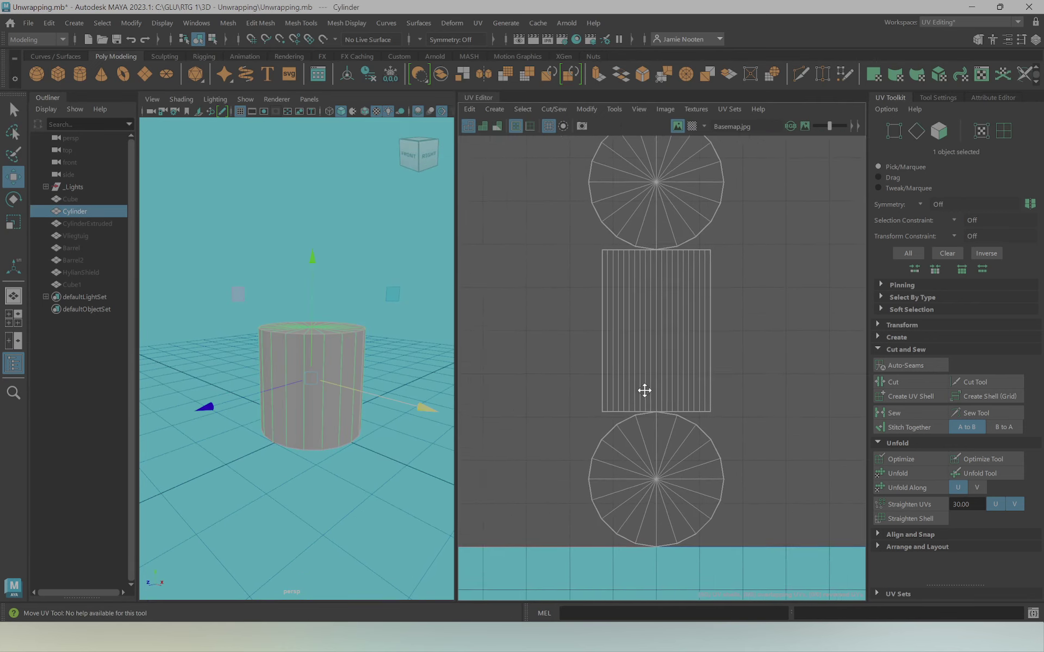
middle_click_drag(644, 390, 653, 421, "alt")
mouse_move(259, 413)
left_mouse_down("alt")
mouse_move(373, 417)
mouse_move(326, 400)
left_mouse_up("alt")
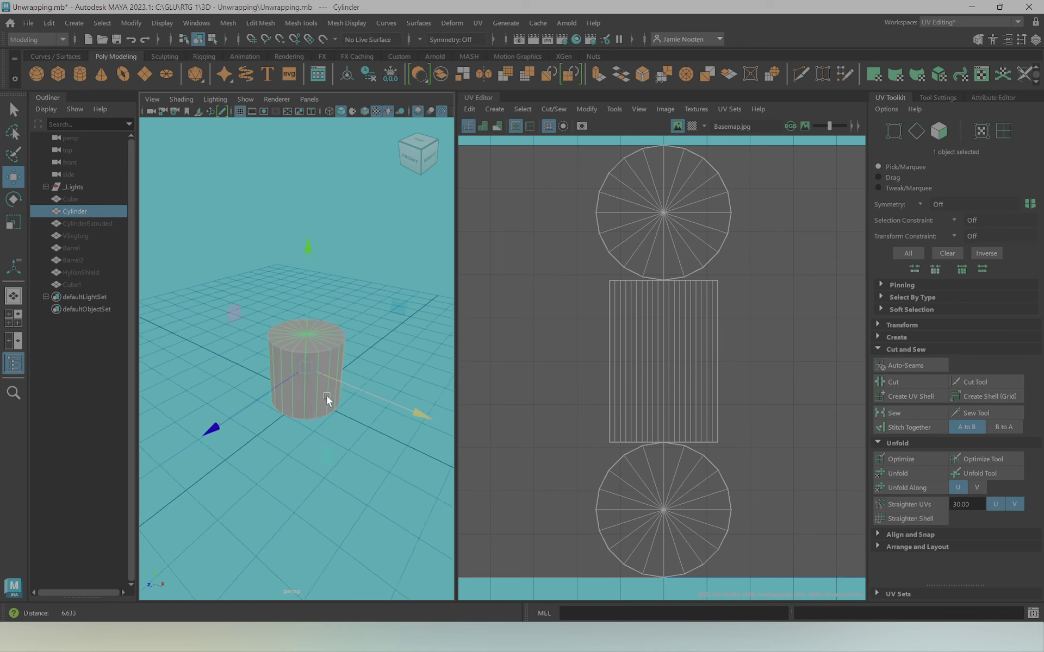
right_click_drag(326, 395, 392, 419, "alt")
mouse_move(391, 419)
left_mouse_down("alt")
mouse_move(289, 422)
mouse_move(315, 420)
left_mouse_up("alt")
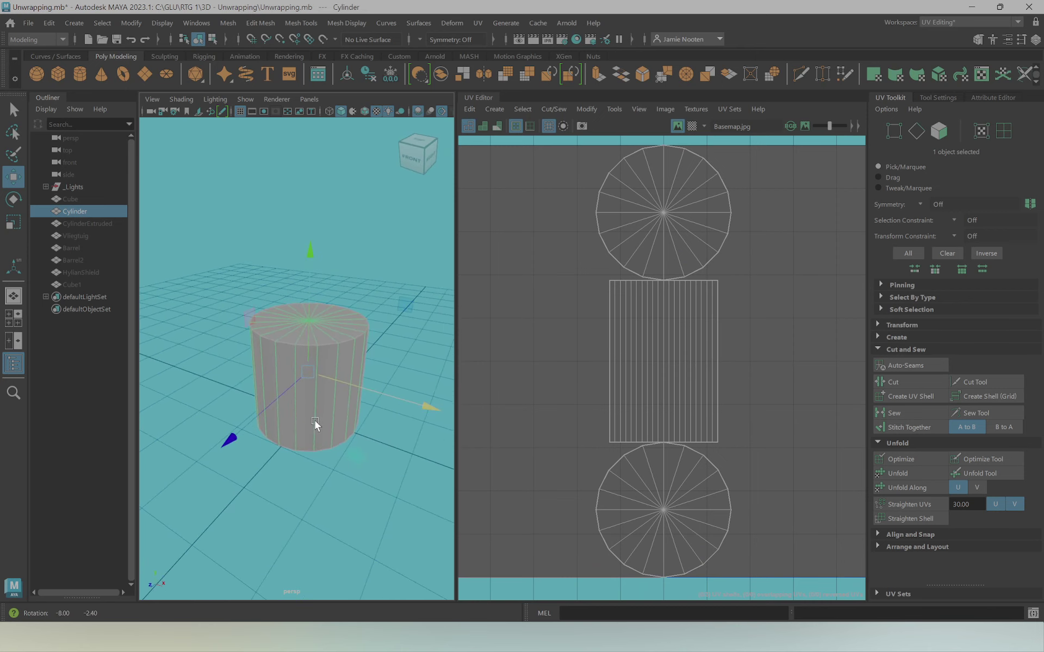
mouse_move(318, 418)
right_mouse_down("alt")
mouse_move(371, 435)
mouse_move(413, 429)
right_mouse_up("alt")
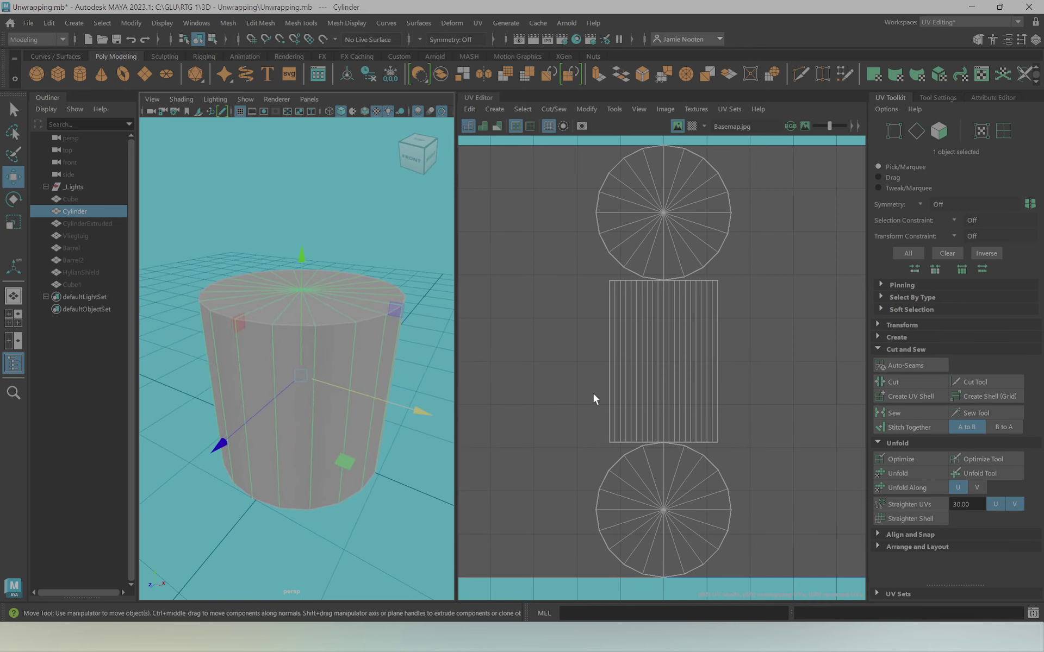
Shrink the top and bottom cap shells and place them side by side at the tile's top
right_click_drag(662, 359, 669, 378)
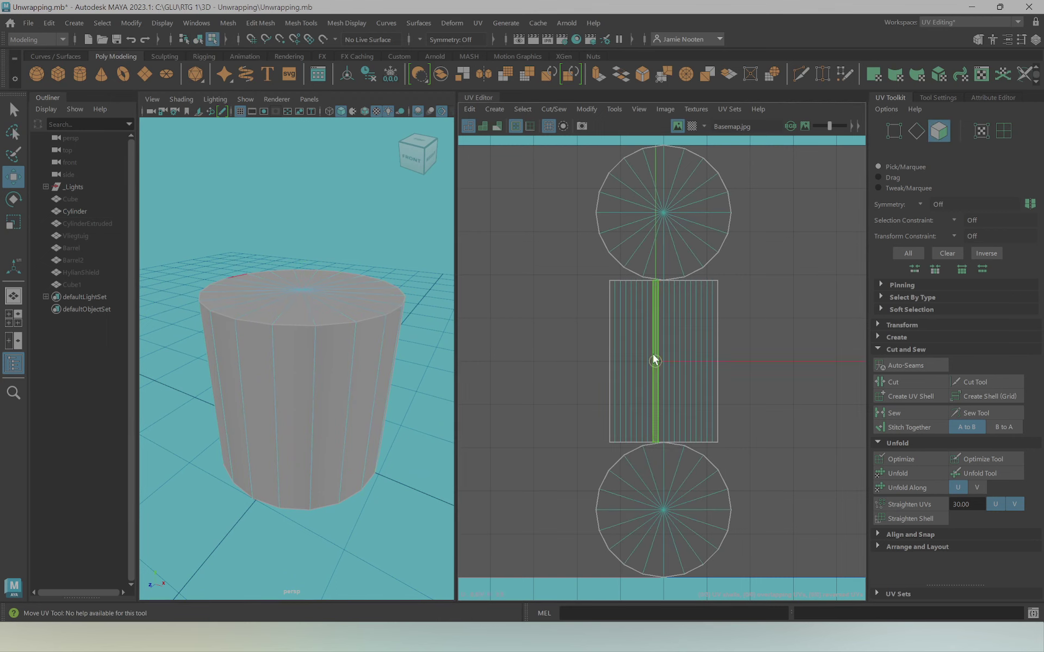
left_click_drag(603, 356, 742, 363)
key("r")
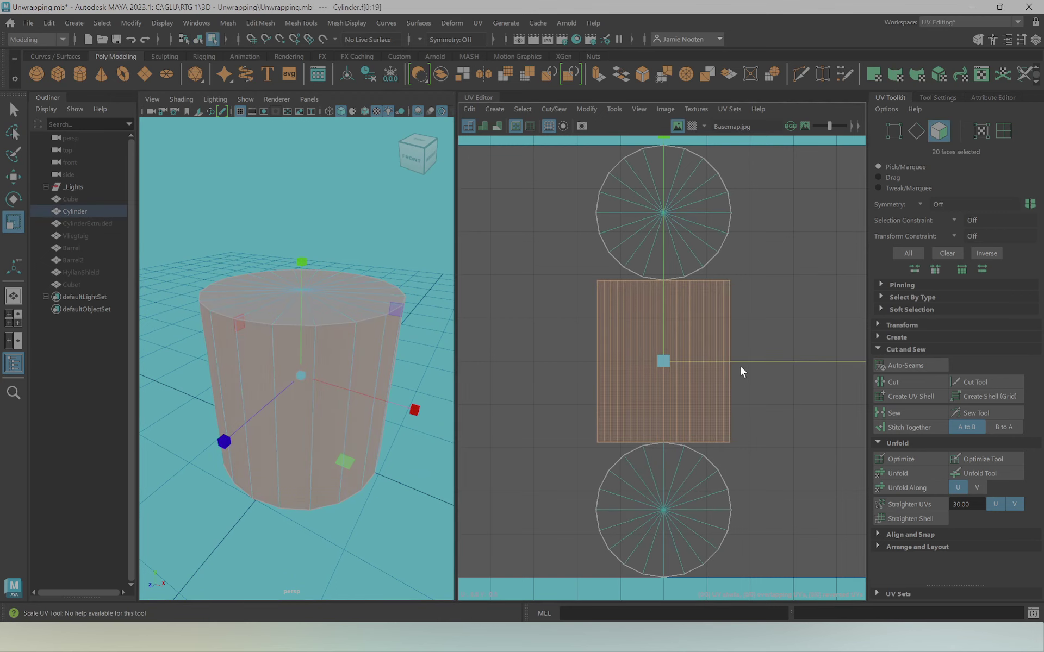
key("ctrl+z")
double_click(680, 205)
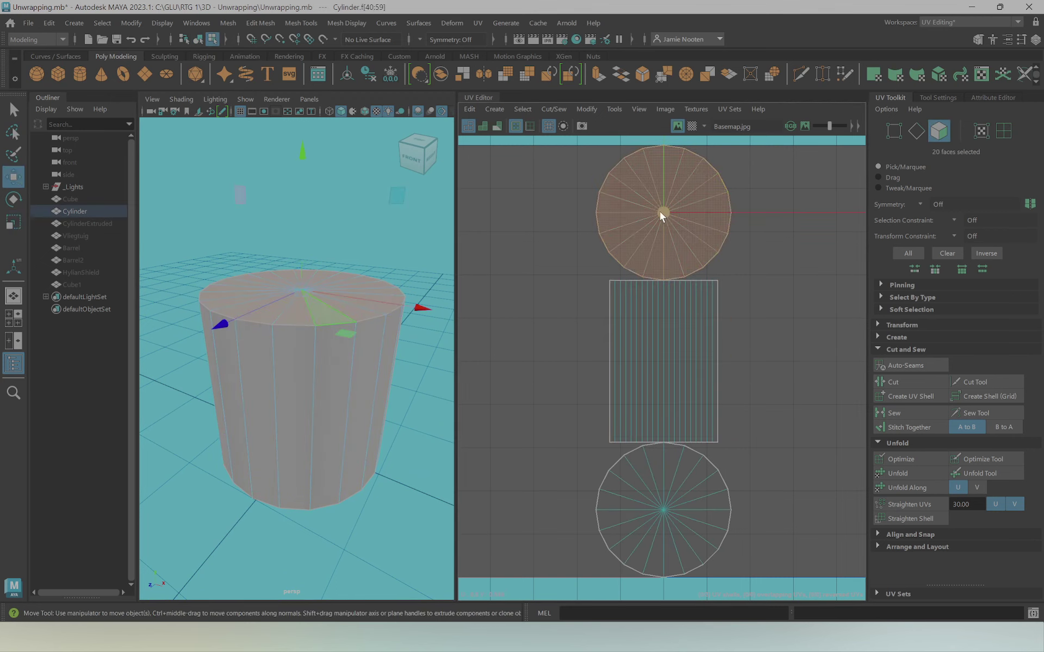
left_click_drag(660, 211, 436, 234)
double_click(666, 509)
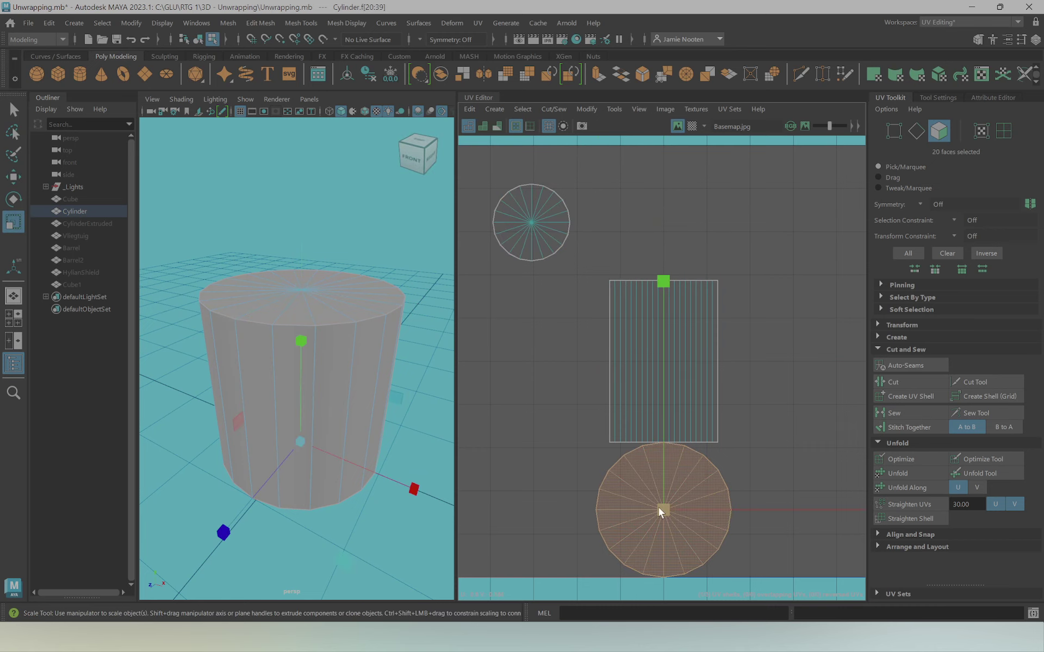
left_click_drag(658, 508, 530, 510)
key("w")
left_click_drag(663, 509, 618, 220)
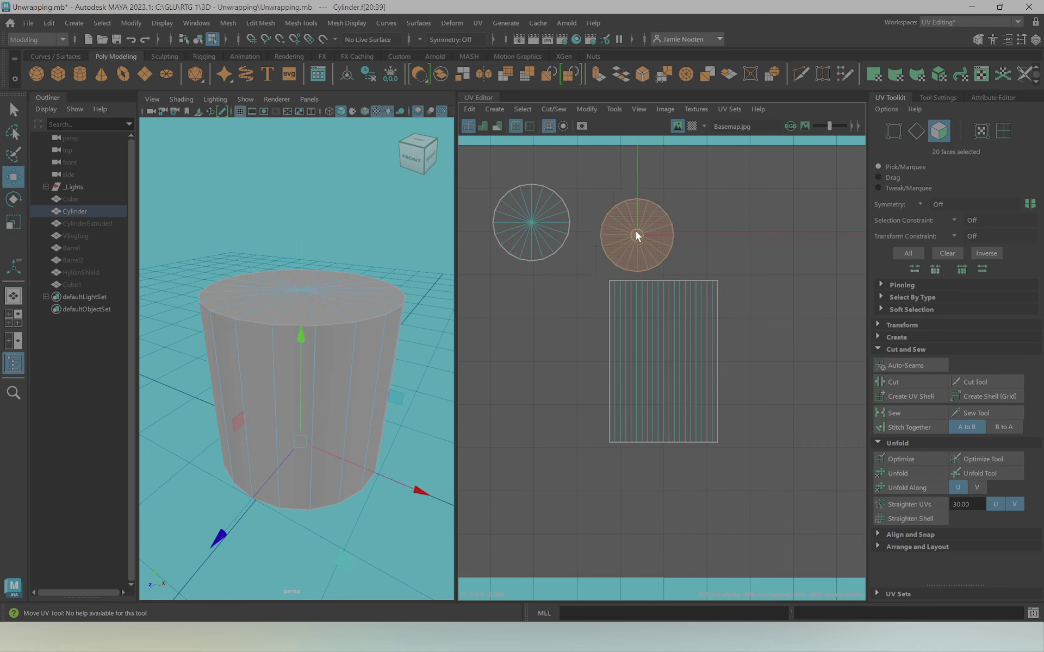
Enlarge and widen the side shell, then nudge it into place below the caps
key("r")
key("w")
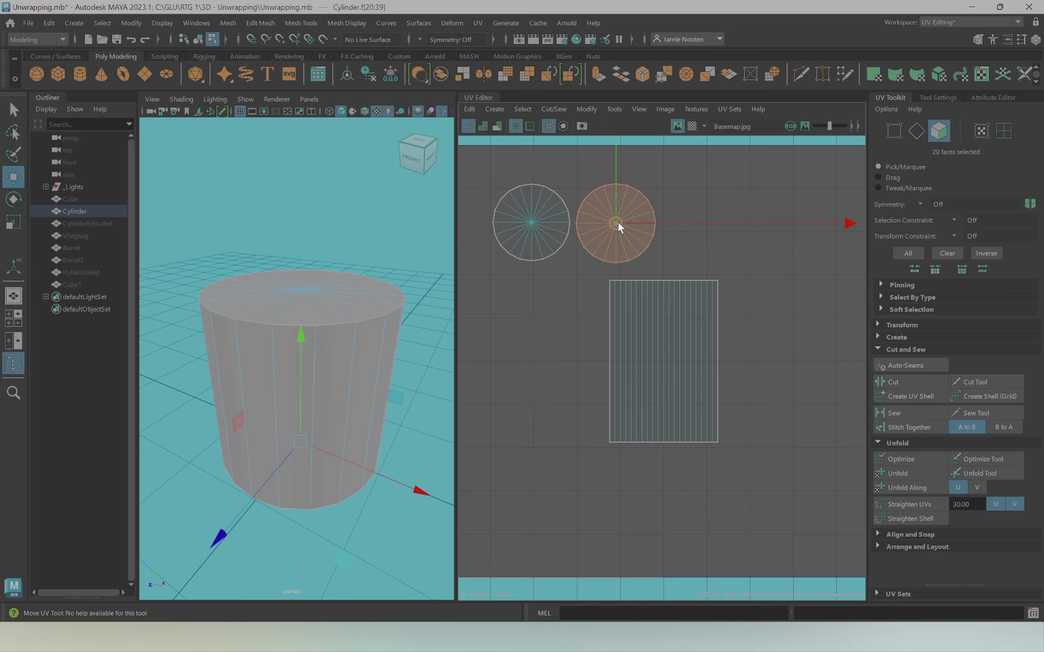
double_click(632, 343, "shift")
scroll(632, 338, "down", 3)
double_click(628, 373)
key("r")
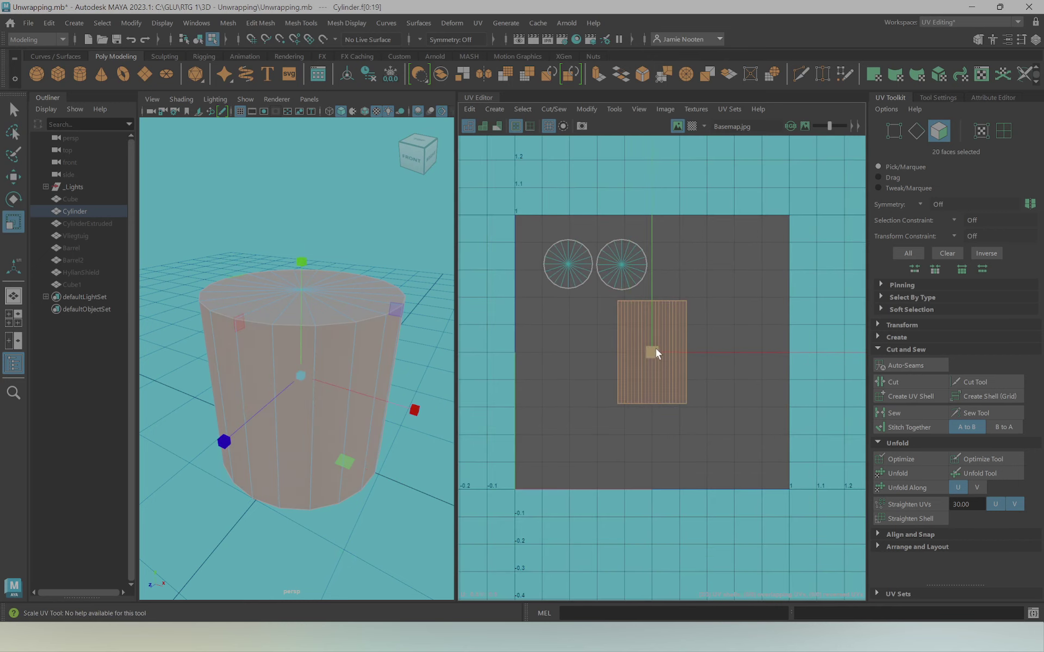
mouse_move(655, 348)
left_mouse_down()
mouse_move(675, 365)
mouse_move(645, 374)
mouse_move(660, 387)
left_mouse_up()
key("w")
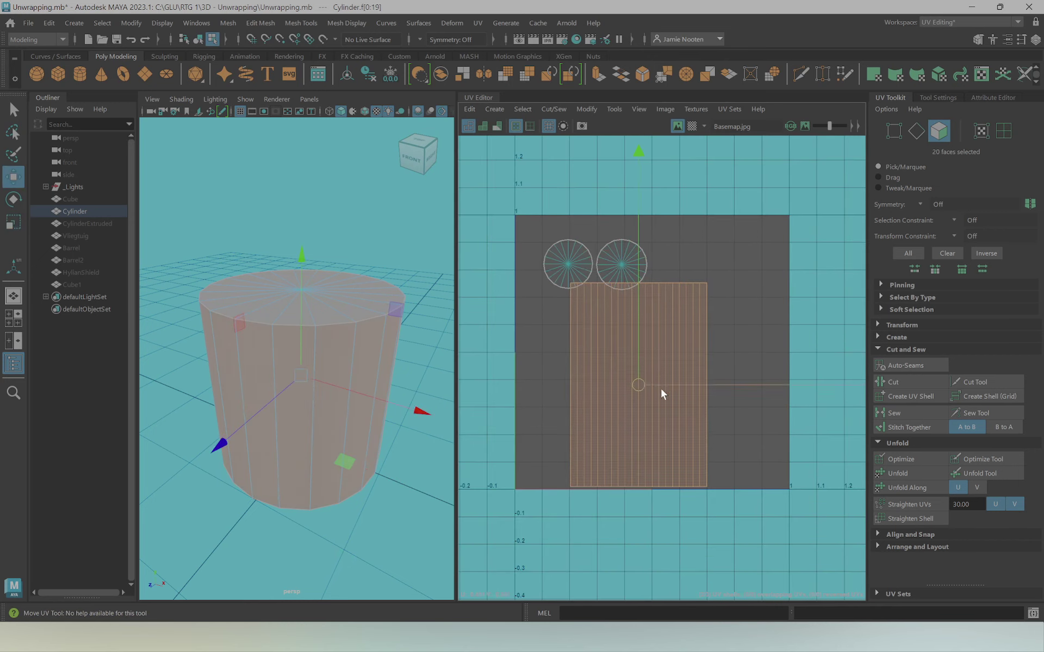
key("r")
left_click_drag(732, 387, 865, 384)
key("w")
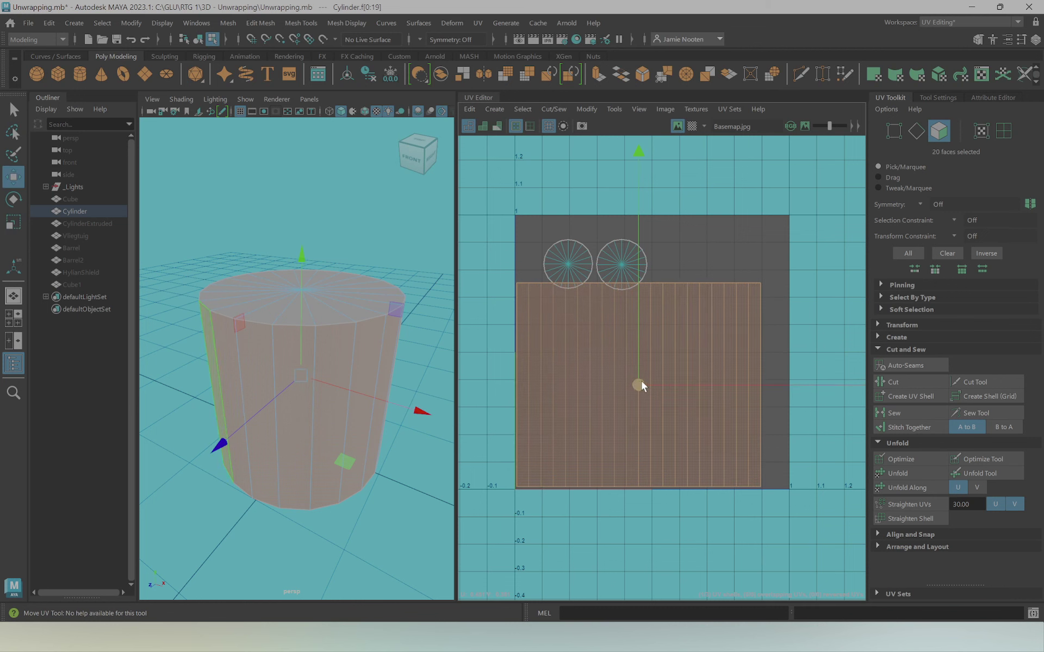
left_click_drag(641, 380, 647, 373)
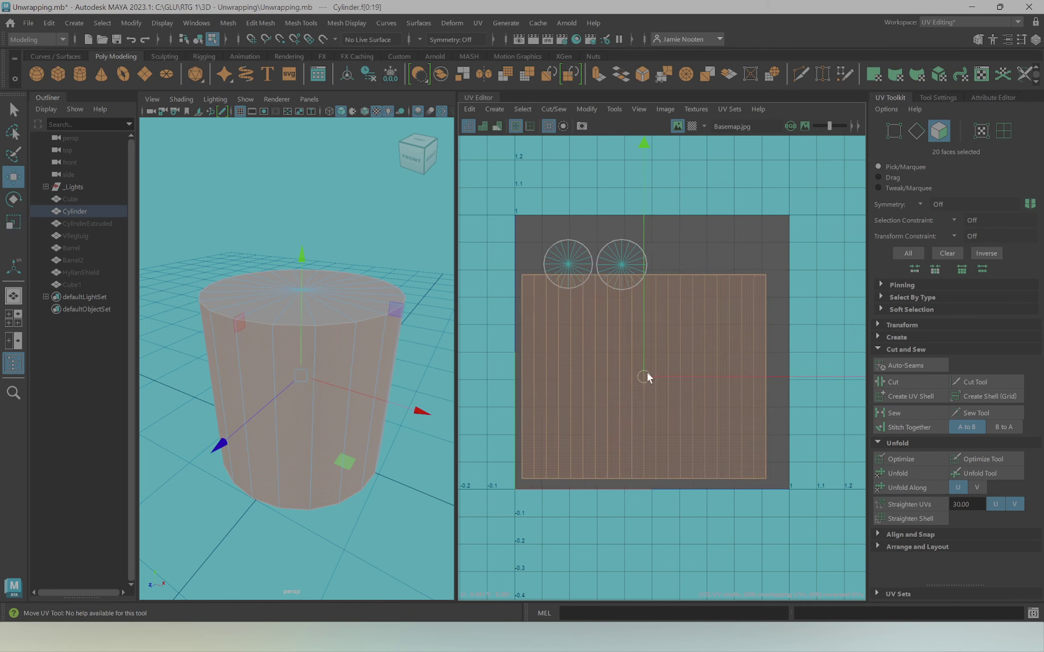
Turn on the checker preview and orbit in close on the cylinder
left_click(691, 125)
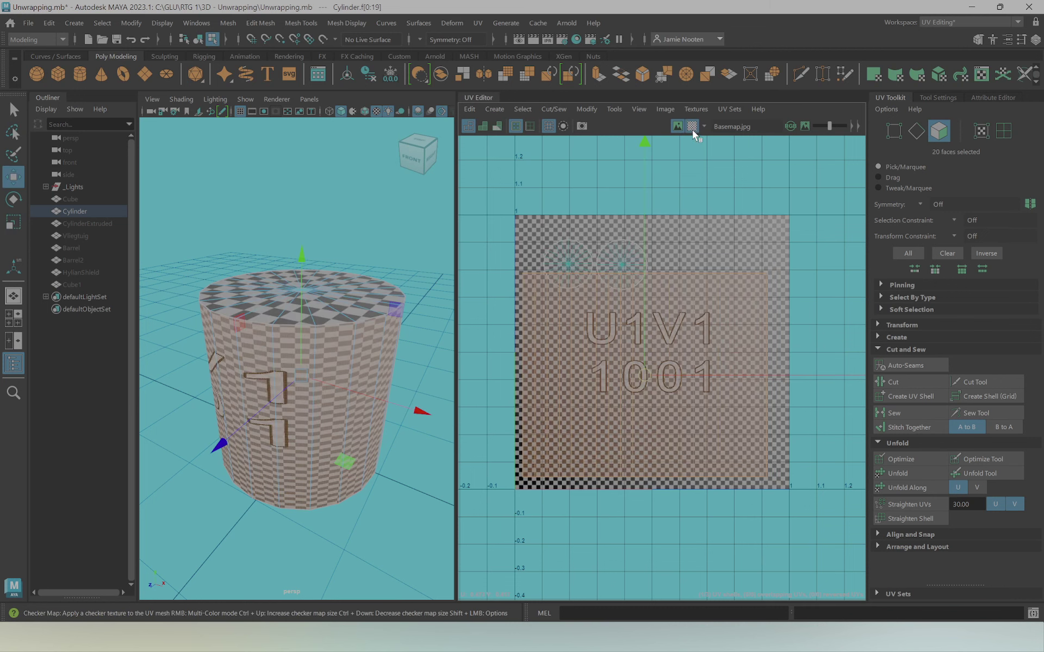
left_click(693, 129)
left_click_drag(379, 382, 244, 411, "alt")
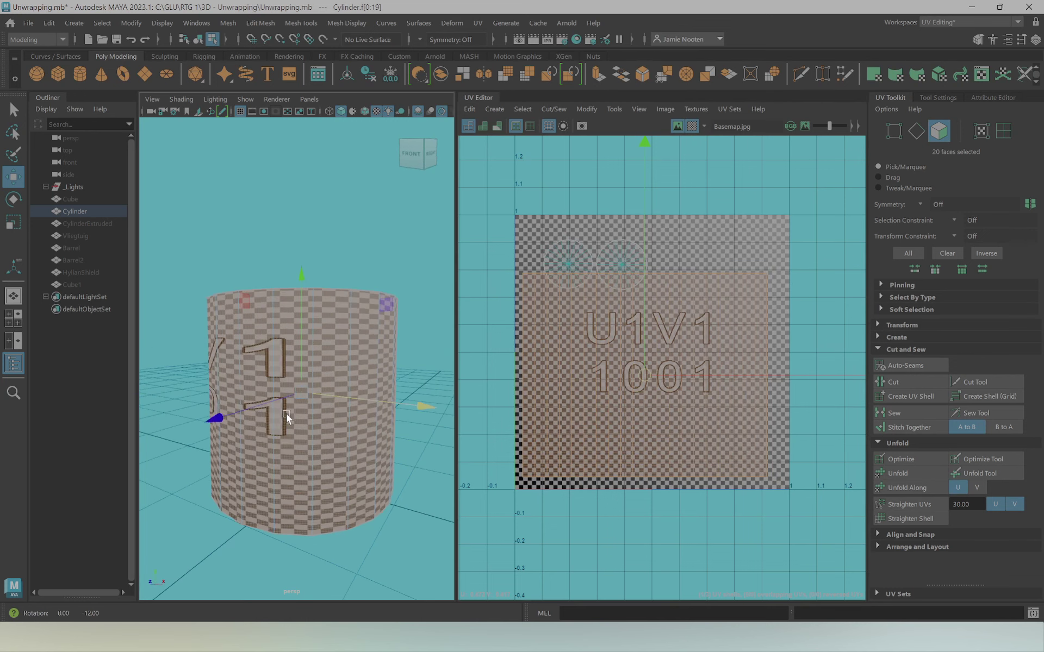
mouse_move(244, 411)
right_mouse_down("alt")
mouse_move(380, 416)
mouse_move(414, 363)
right_mouse_up("alt")
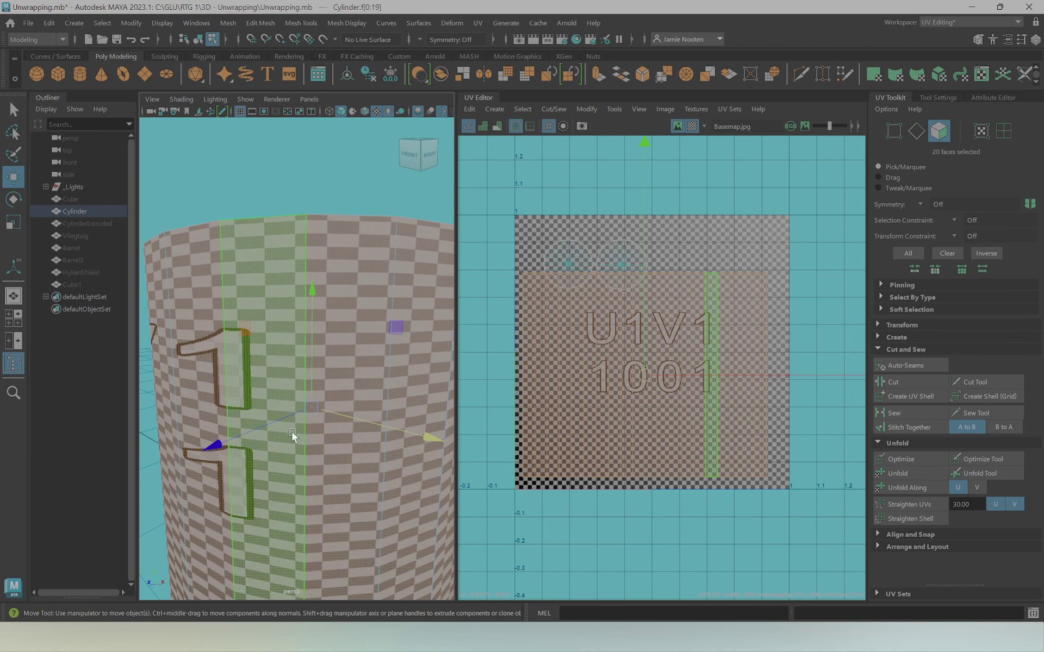
mouse_move(292, 432)
left_mouse_down("alt")
mouse_move(302, 305)
mouse_move(316, 315)
left_mouse_up("alt")
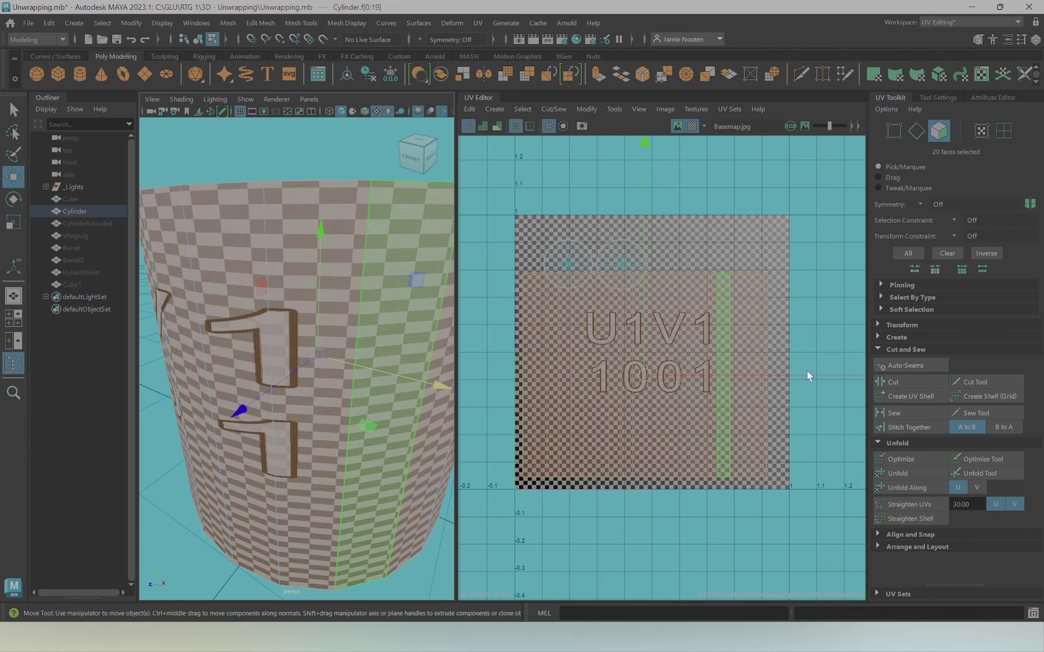
scroll(807, 370, "down", 2)
Stretch the side shell to the tile's full width and move it into the lower half
key("r")
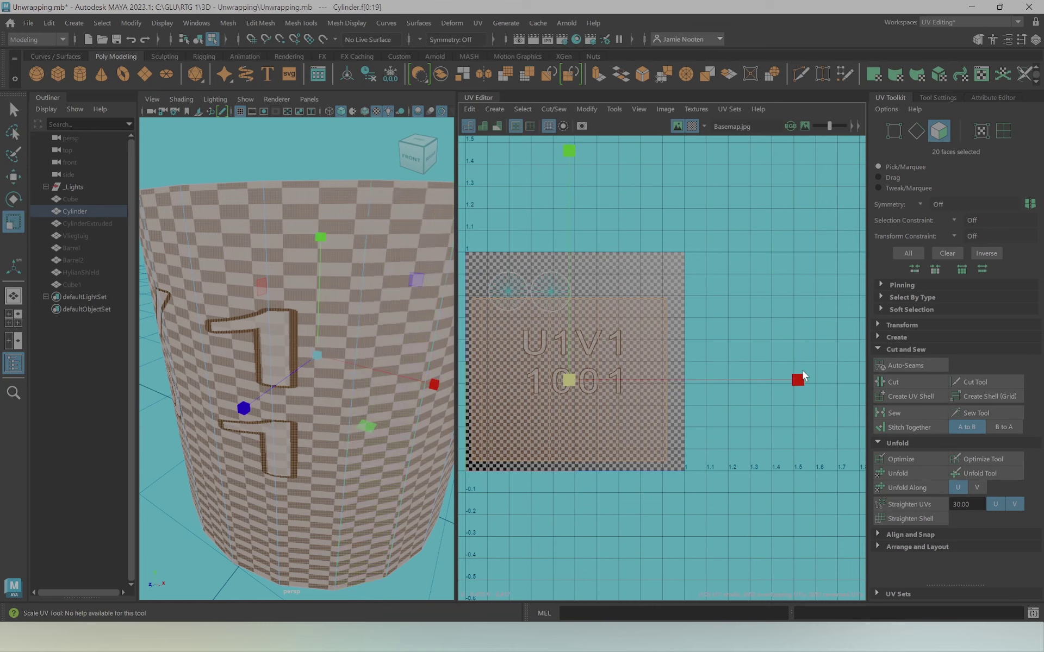
mouse_move(801, 378)
left_mouse_down()
mouse_move(788, 381)
mouse_move(891, 378)
left_mouse_up()
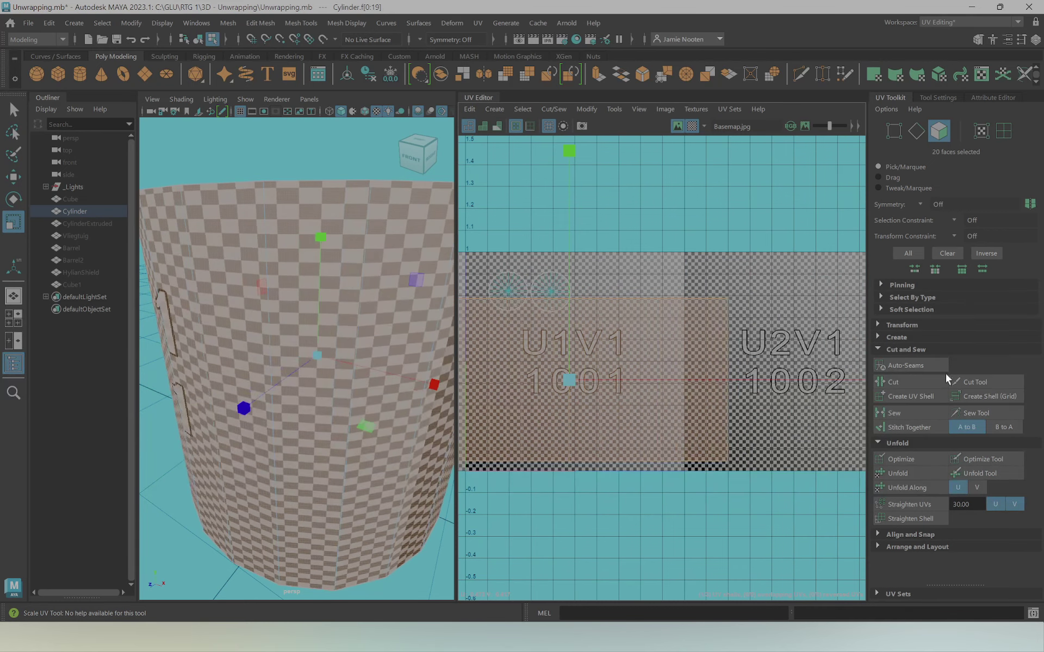
left_click_drag(956, 373, 1009, 370)
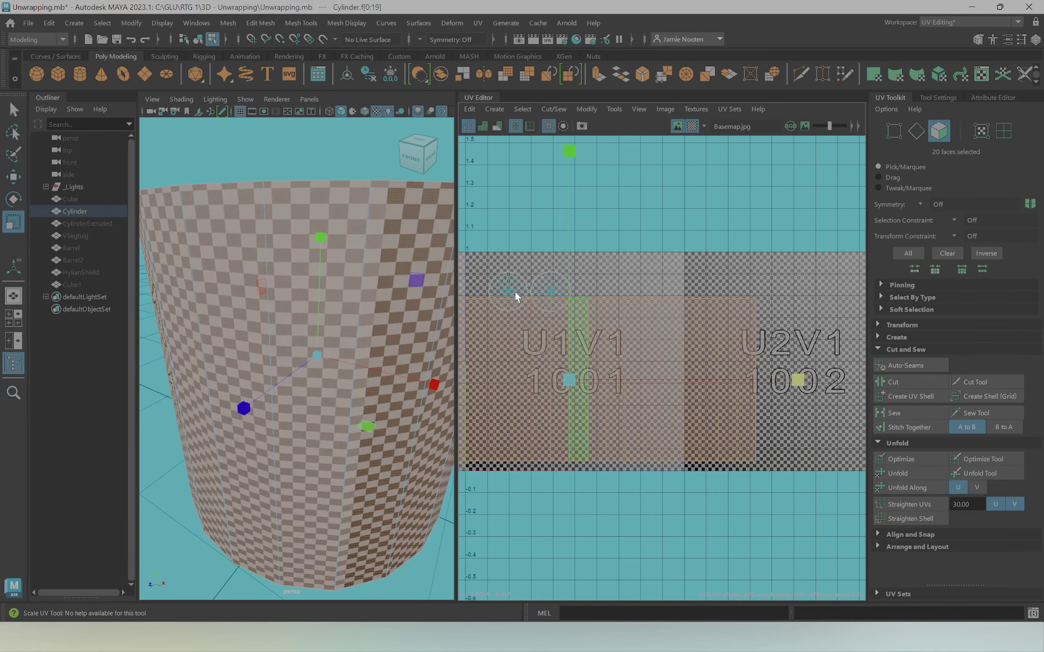
middle_click_drag(608, 431, 653, 366, "alt")
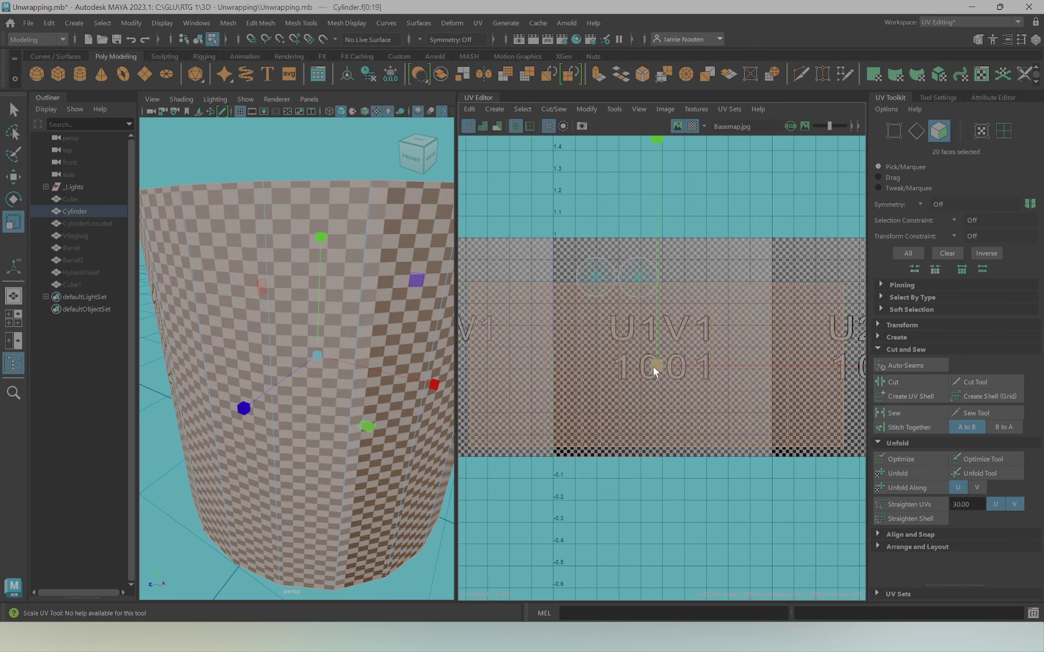
left_click_drag(654, 364, 554, 386)
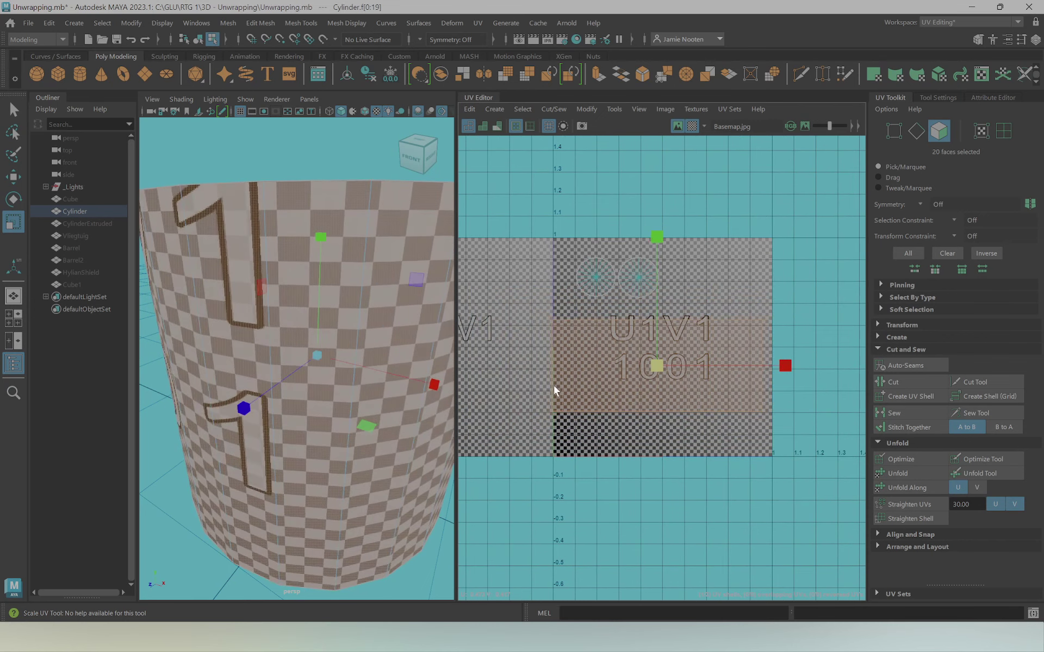
key("w")
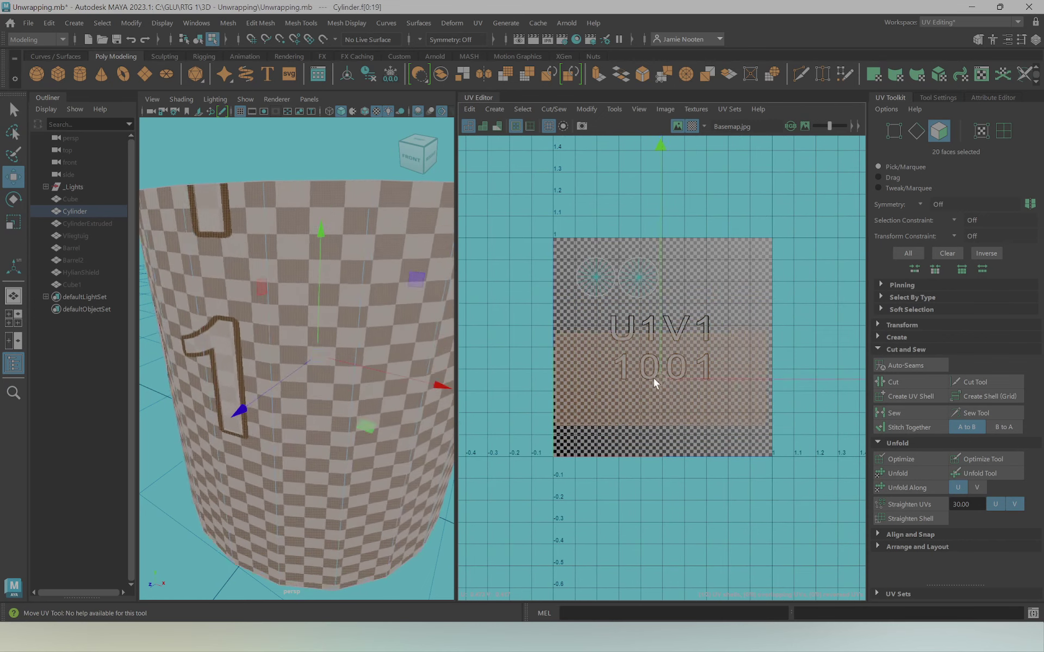
mouse_move(654, 378)
left_mouse_down()
mouse_move(656, 399)
mouse_move(620, 390)
mouse_move(678, 398)
mouse_move(638, 395)
mouse_move(673, 394)
mouse_move(651, 427)
mouse_move(621, 410)
mouse_move(654, 407)
left_mouse_up()
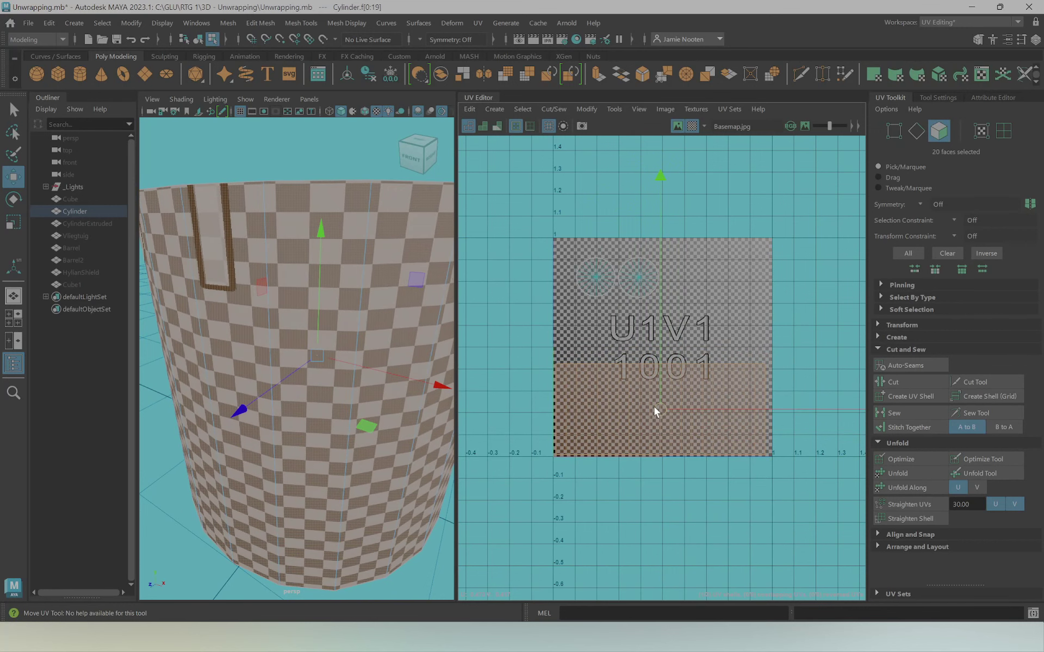
key("r")
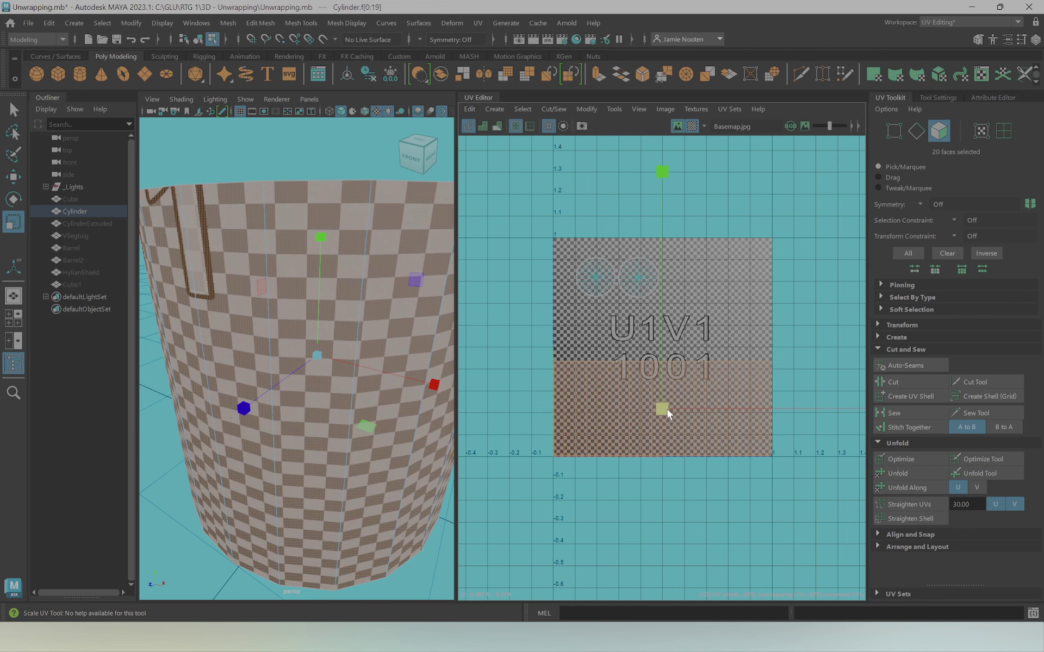
key("w")
left_click(664, 406)
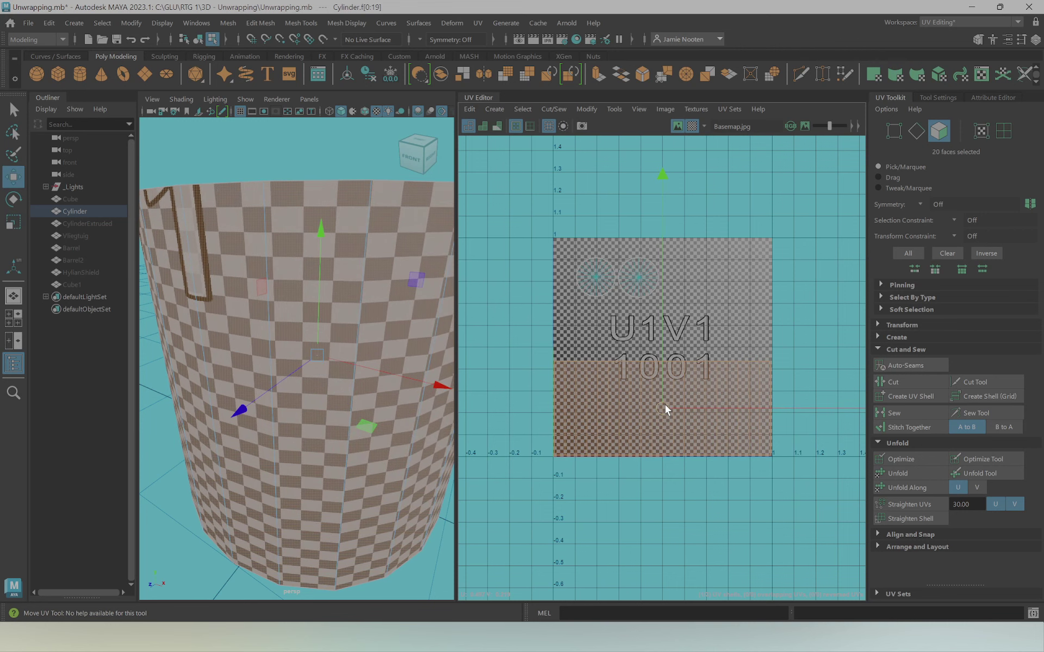
Enlarge the cap shells and reposition them in the tile's upper half
scroll(505, 275, "up", 3)
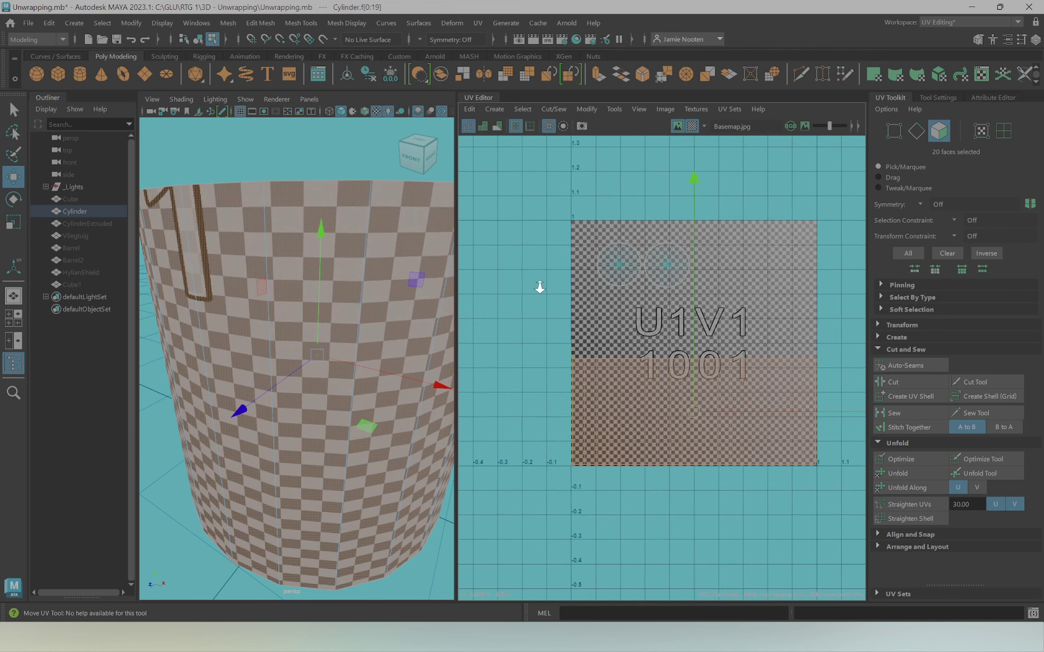
mouse_move(366, 298)
left_mouse_down("alt")
mouse_move(373, 279)
mouse_move(389, 310)
mouse_move(348, 276)
mouse_move(337, 288)
left_mouse_up("alt")
scroll(337, 288, "up", 5)
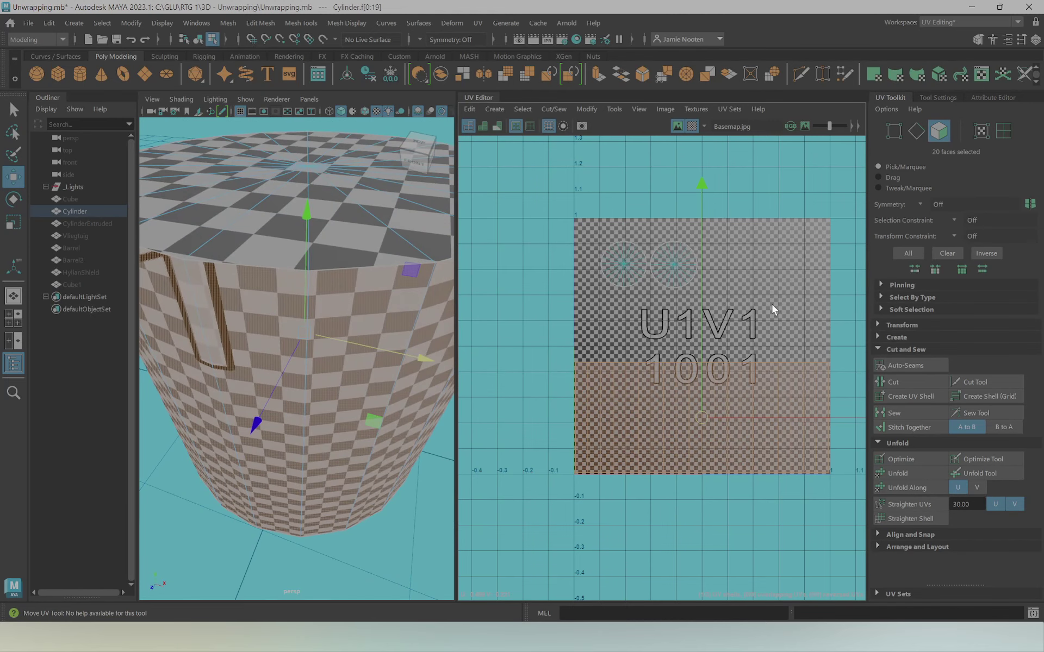
key("r")
mouse_move(337, 282)
left_mouse_down("alt")
mouse_move(351, 272)
mouse_move(375, 293)
left_mouse_up("alt")
left_click_drag(635, 262, 830, 213)
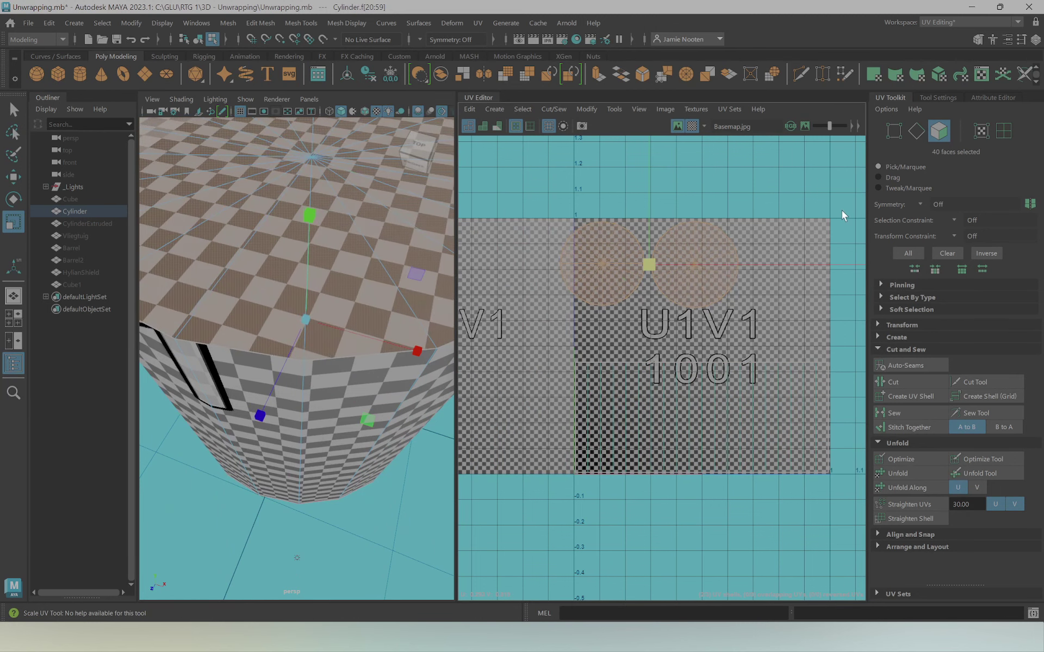
mouse_move(288, 326)
left_mouse_down("alt")
mouse_move(289, 297)
mouse_move(271, 308)
left_mouse_up("alt")
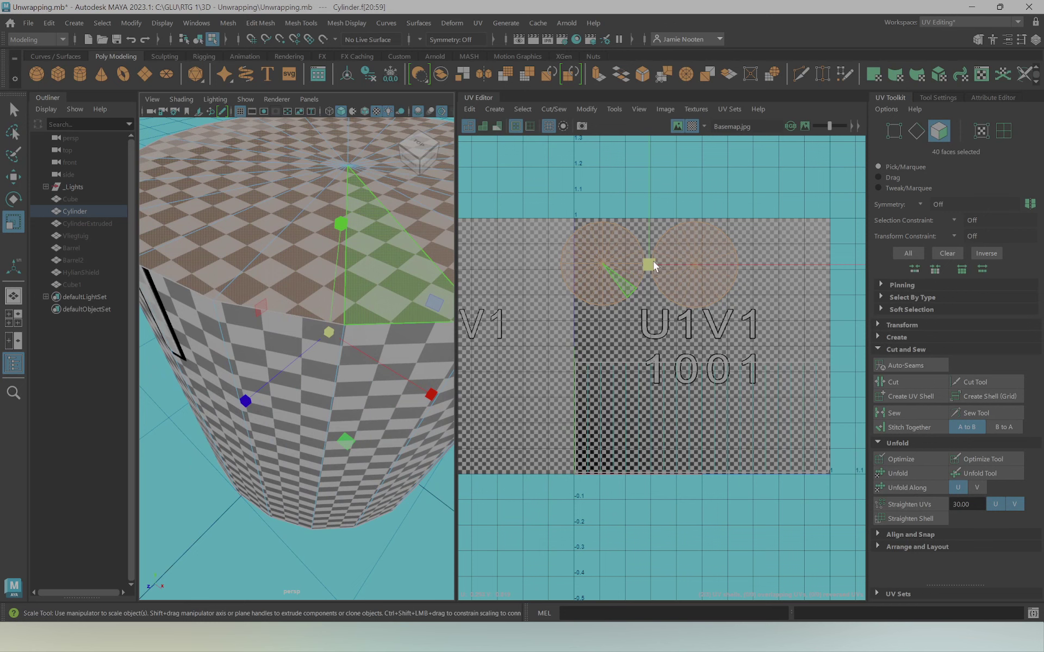
mouse_move(654, 261)
left_mouse_down()
mouse_move(674, 255)
mouse_move(651, 263)
mouse_move(683, 284)
mouse_move(681, 302)
left_mouse_up()
key("w")
Drop the shells slightly lower, turn off the checker pattern, and tumble around the plain cylinder
left_click(707, 149)
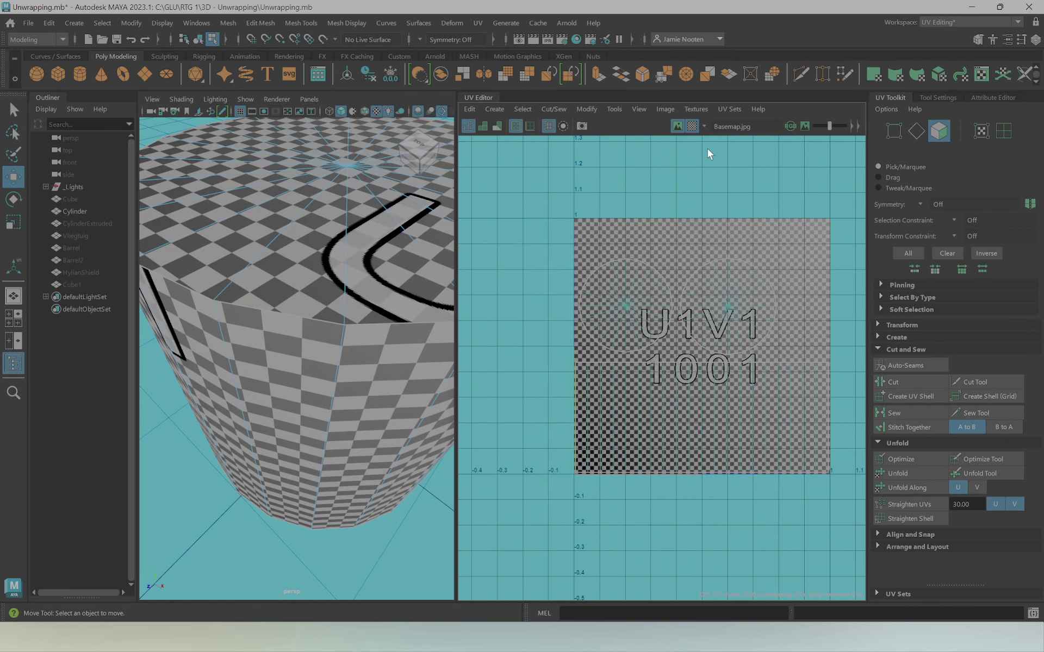
left_click(692, 126)
left_click_drag(331, 400, 310, 368, "alt")
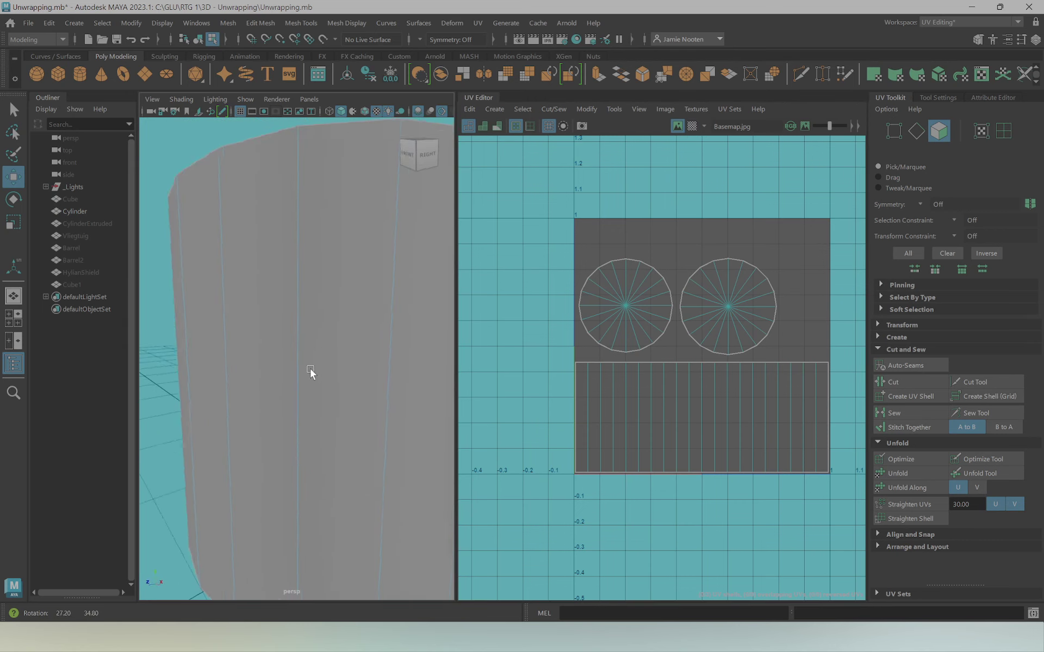
right_click_drag(311, 373, 204, 346, "alt")
mouse_move(291, 344)
right_mouse_down("alt")
mouse_move(406, 386)
mouse_move(365, 386)
right_mouse_up("alt")
left_click_drag(366, 387, 323, 386, "alt")
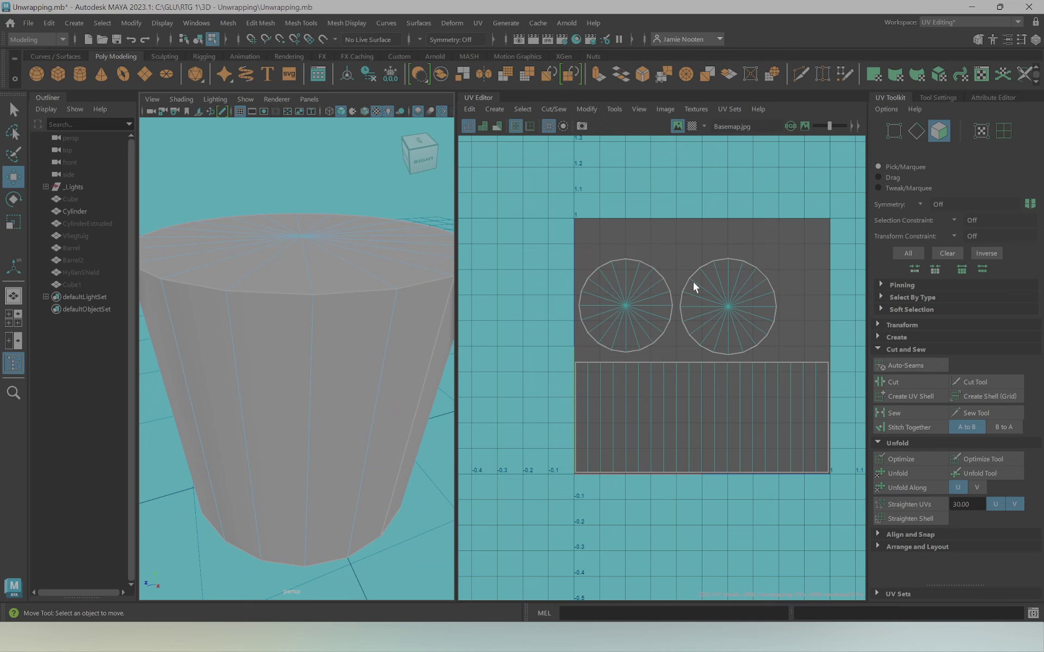
right_click_drag(198, 380, 170, 373, "alt")
middle_click_drag(170, 373, 207, 329, "alt")
right_click_drag(207, 328, 261, 360, "alt")
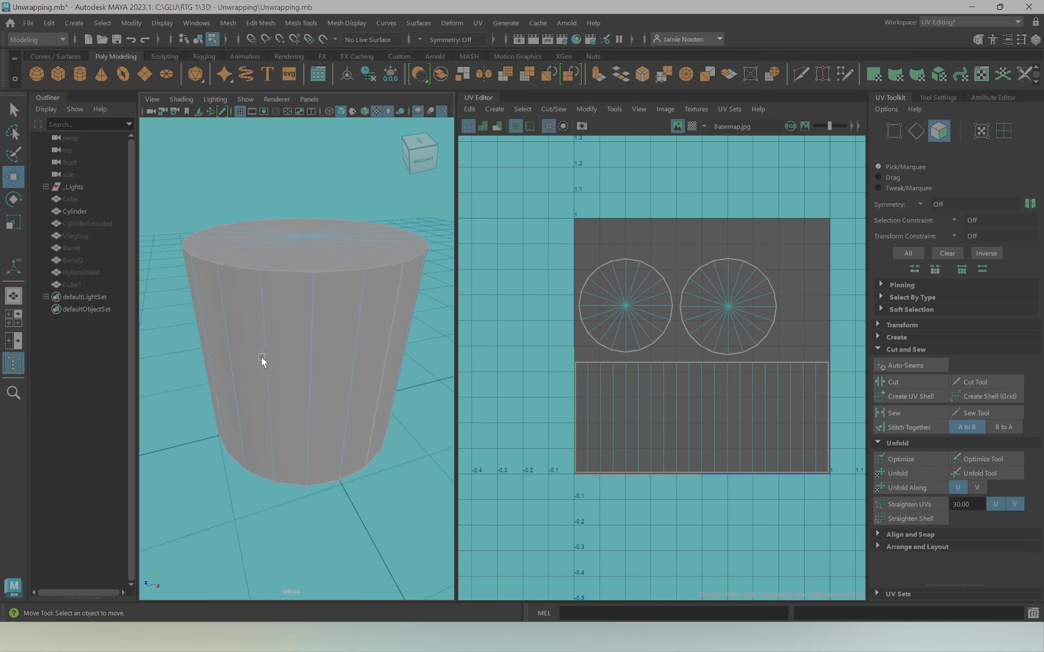
mouse_move(262, 360)
left_mouse_down("alt")
mouse_move(266, 340)
mouse_move(256, 357)
mouse_move(296, 361)
left_mouse_up("alt")
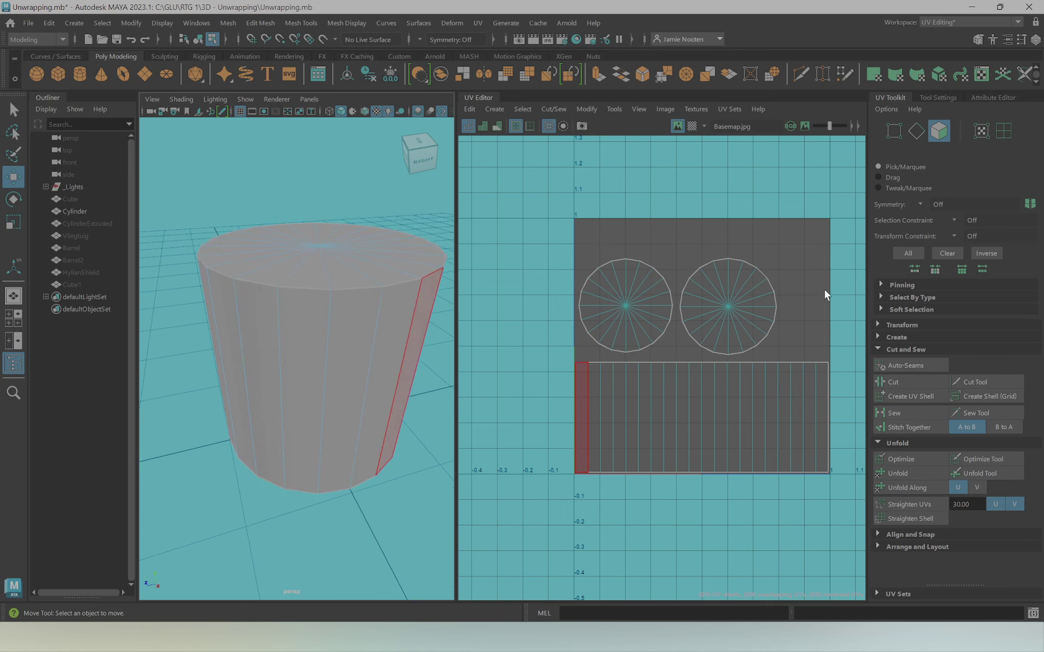
mouse_move(275, 338)
left_mouse_down("alt")
mouse_move(285, 324)
mouse_move(278, 332)
left_mouse_up("alt")
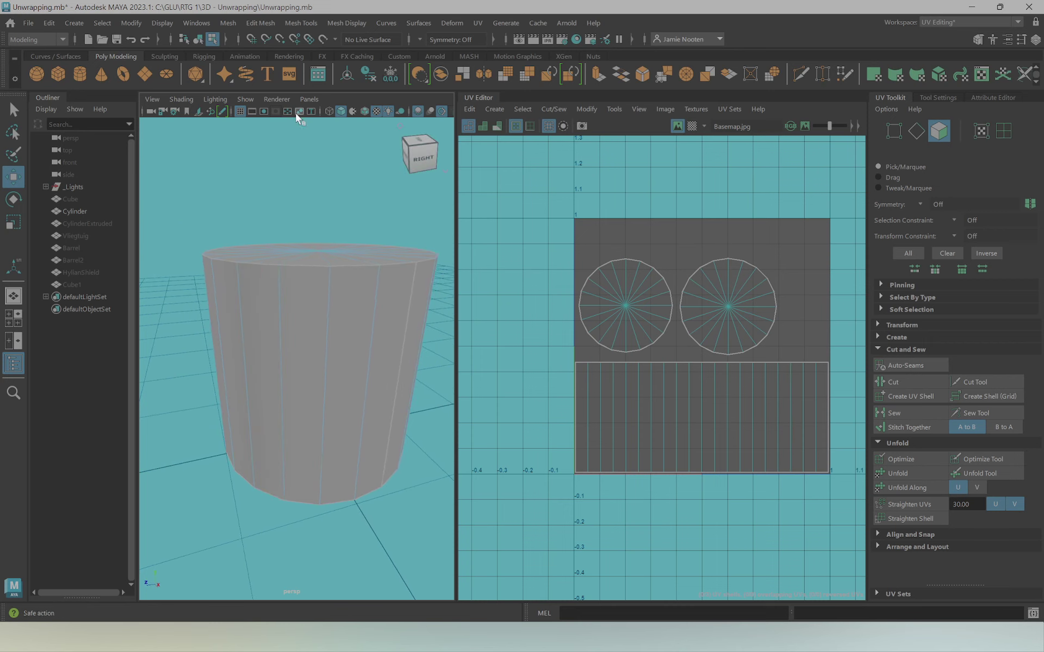
Insert an edge loop around the cylinder's middle and scale it out into a barrel bulge
left_click(260, 22)
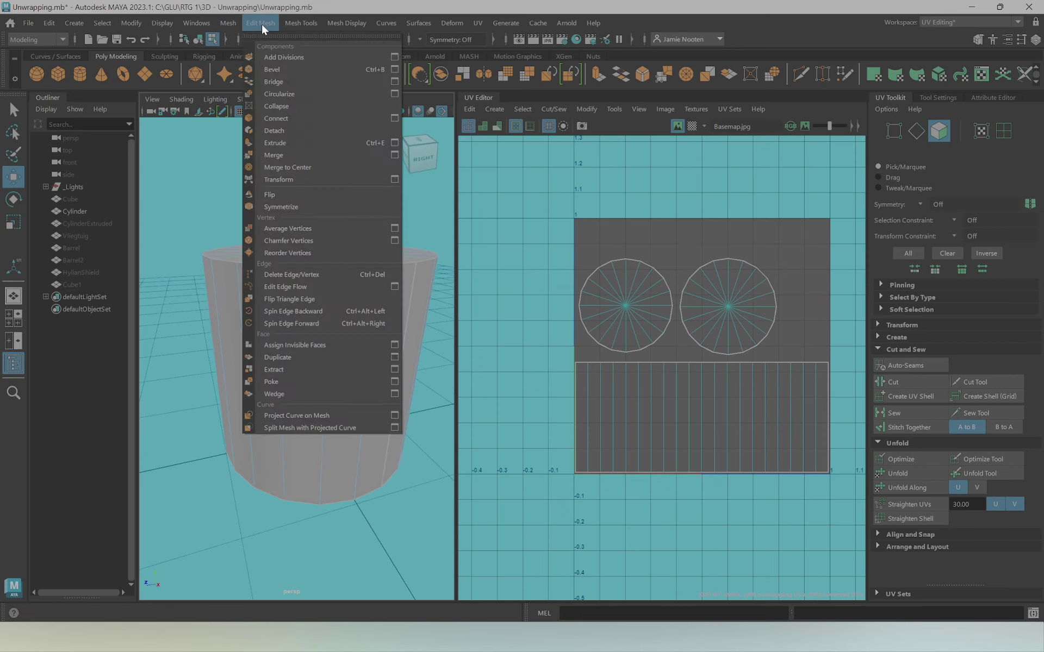
left_click(237, 22)
left_click(288, 24)
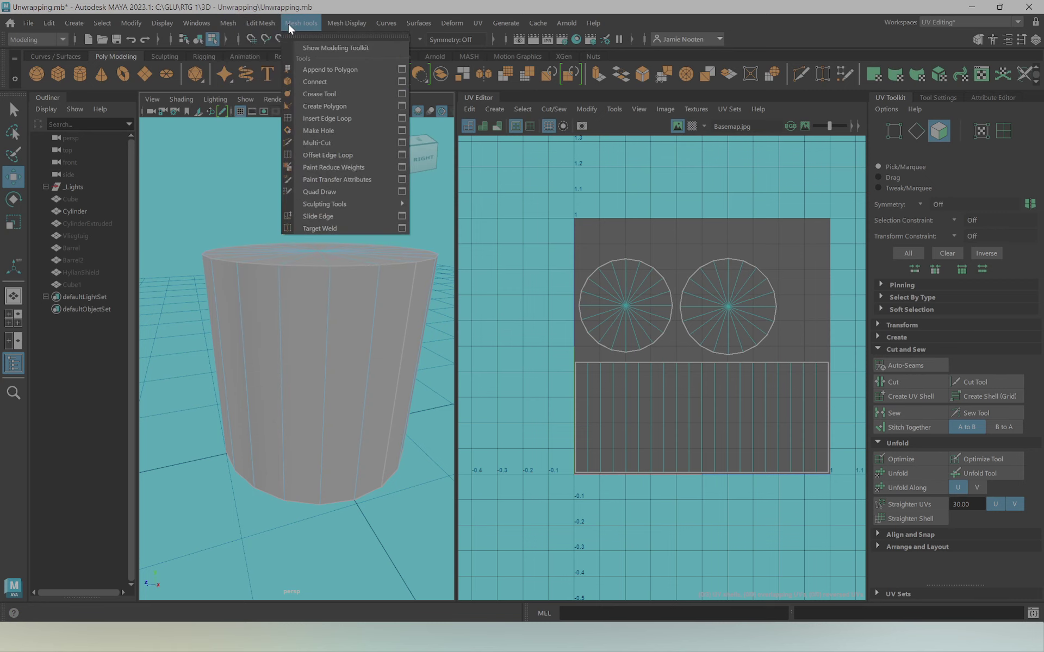
left_click(326, 118)
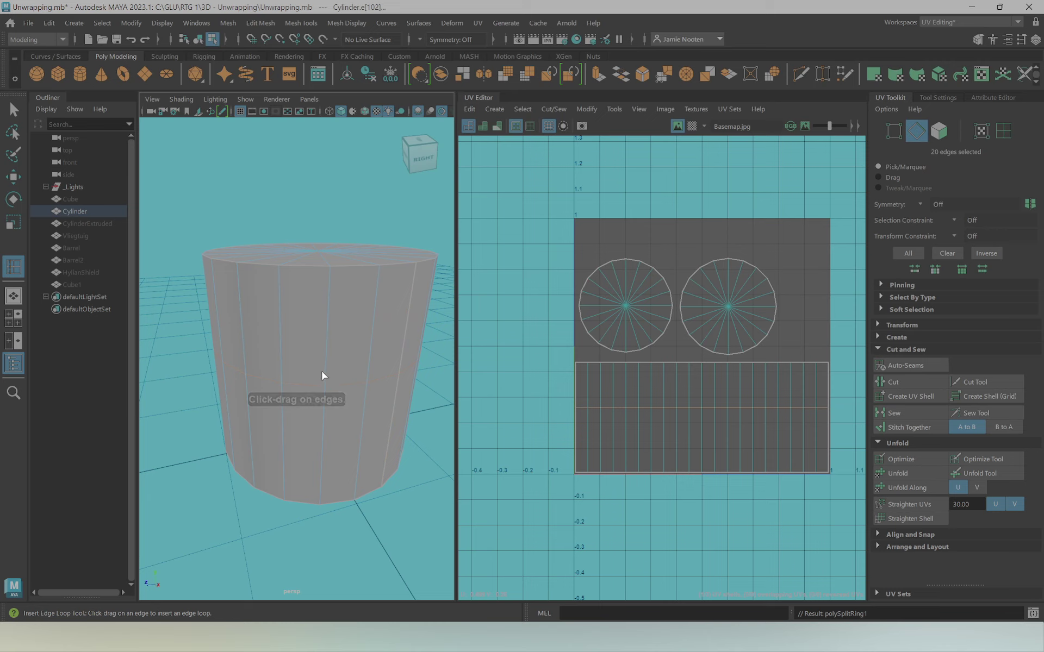
left_click(325, 382)
key("r")
left_click_drag(315, 340, 339, 348)
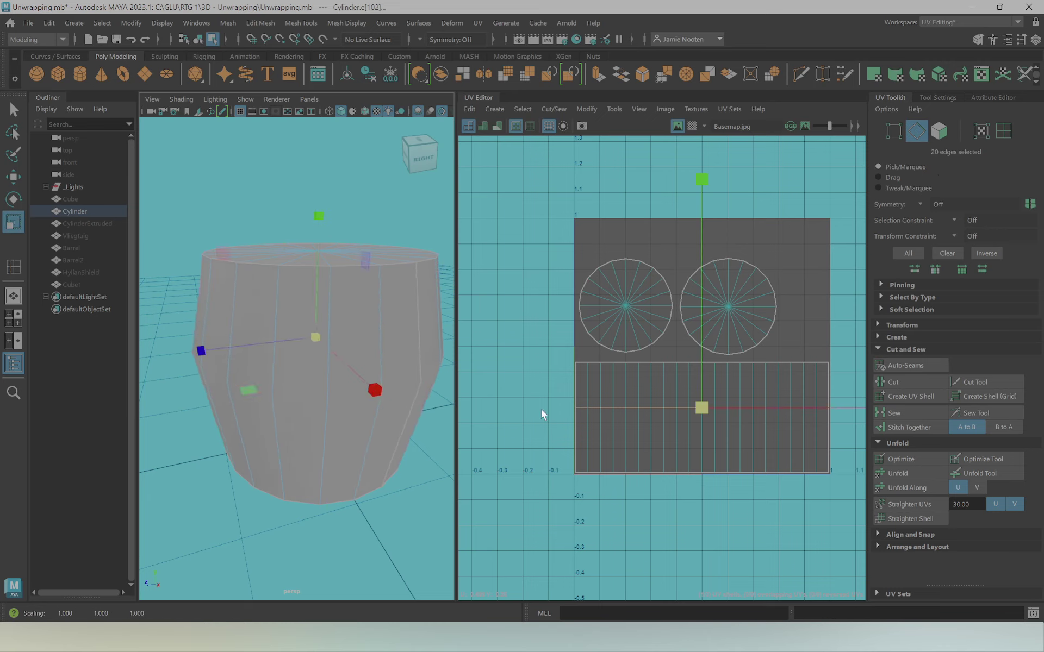
left_click_drag(288, 358, 282, 386, "alt")
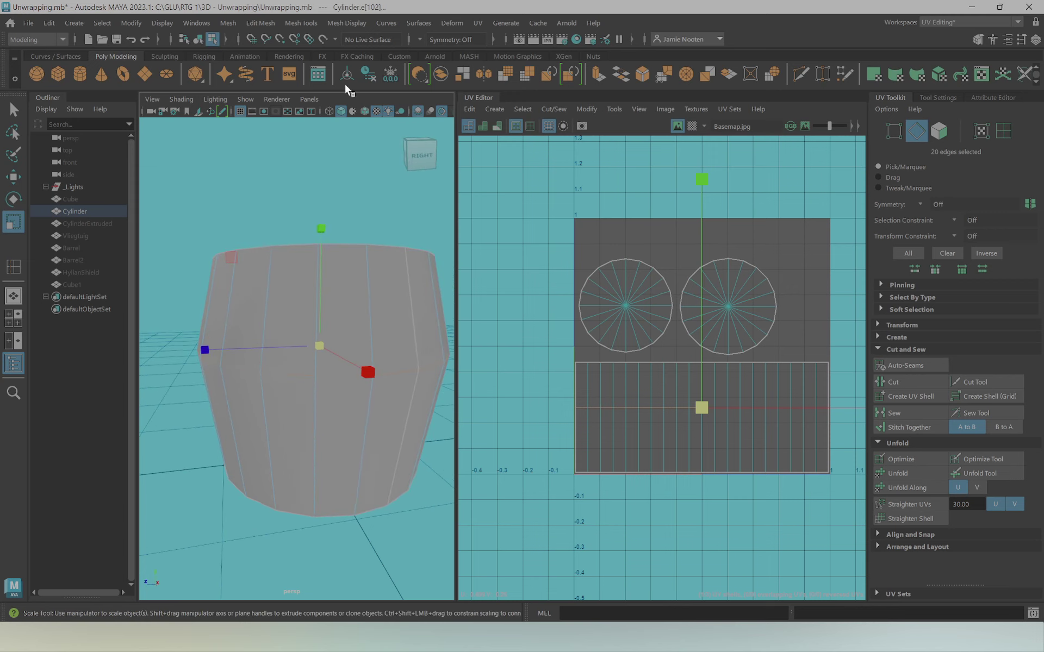
Bevel the middle edge loop with 5 segments, then select the top rim edge loop
left_click(319, 21)
left_click(264, 22)
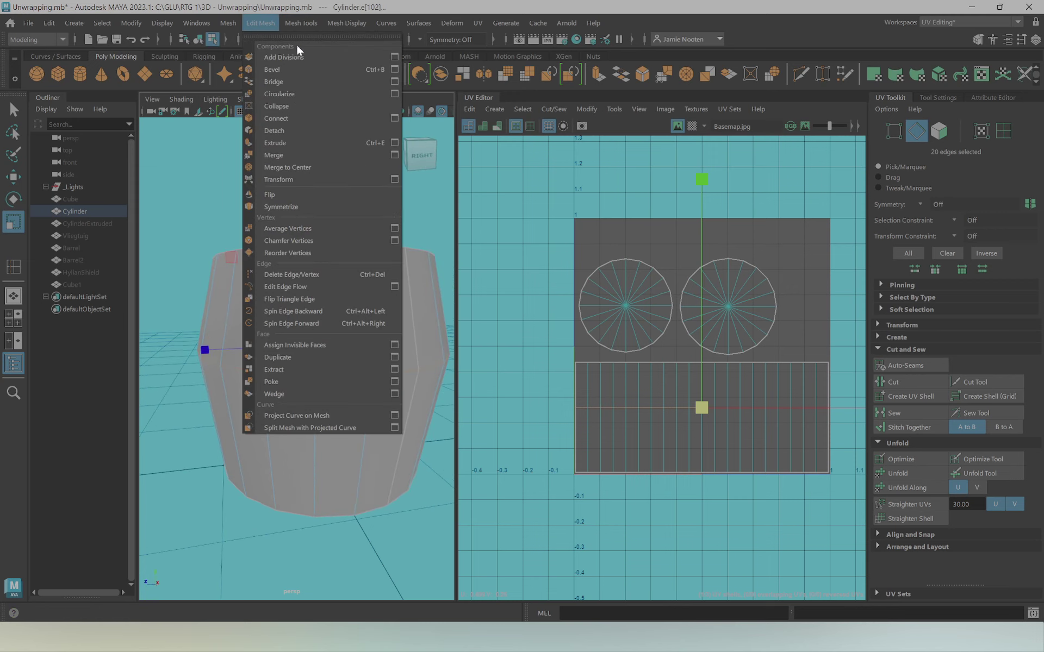
left_click(359, 69)
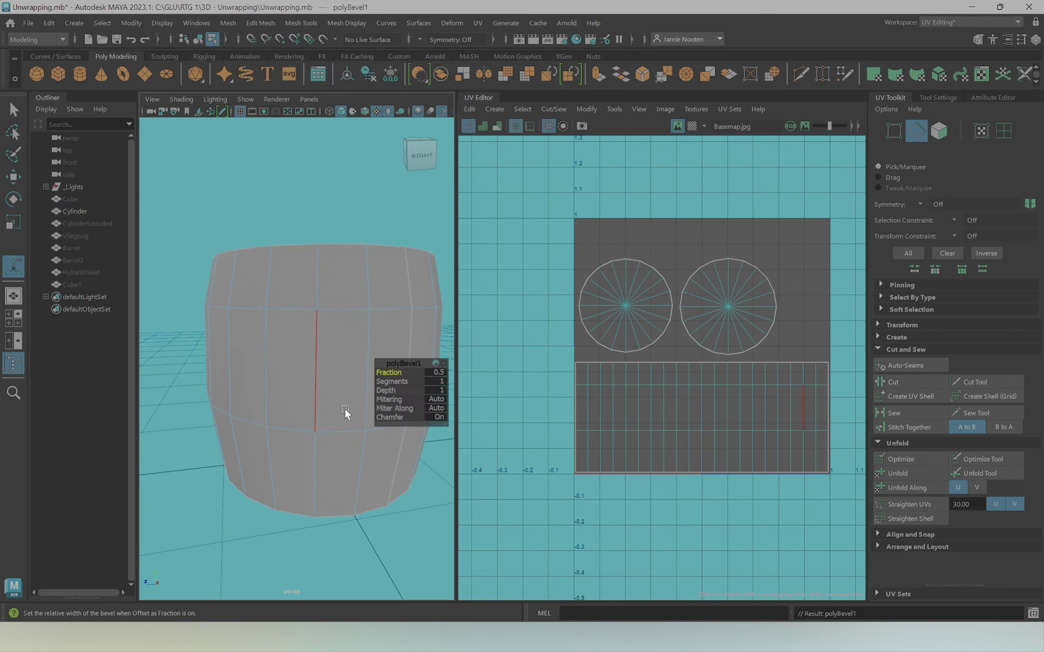
left_click_drag(393, 381, 413, 381)
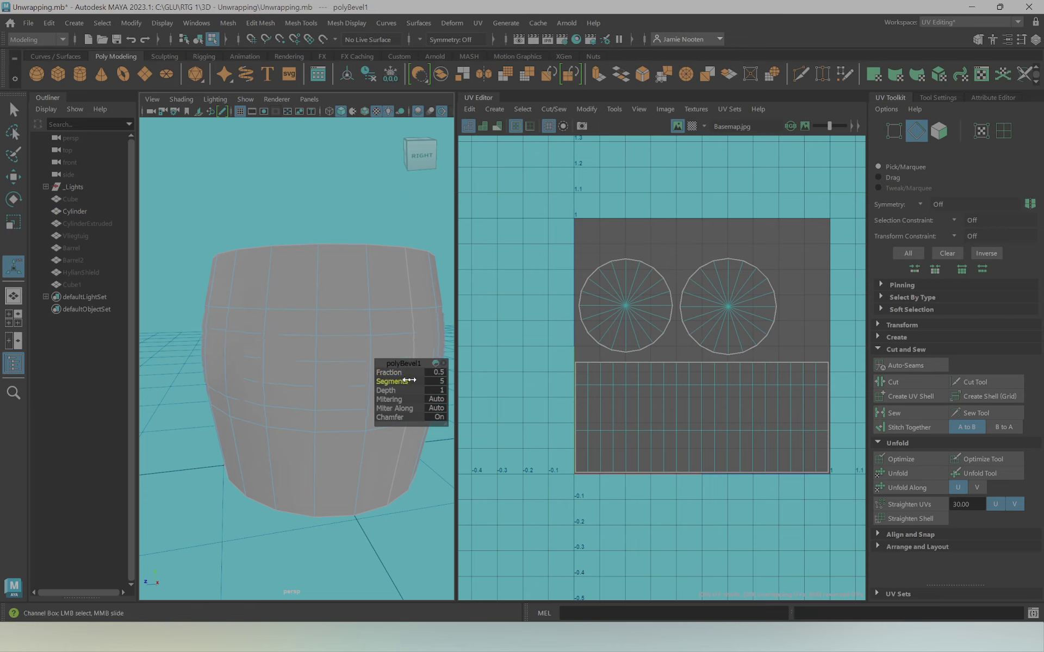
left_click_drag(261, 316, 282, 321, "alt")
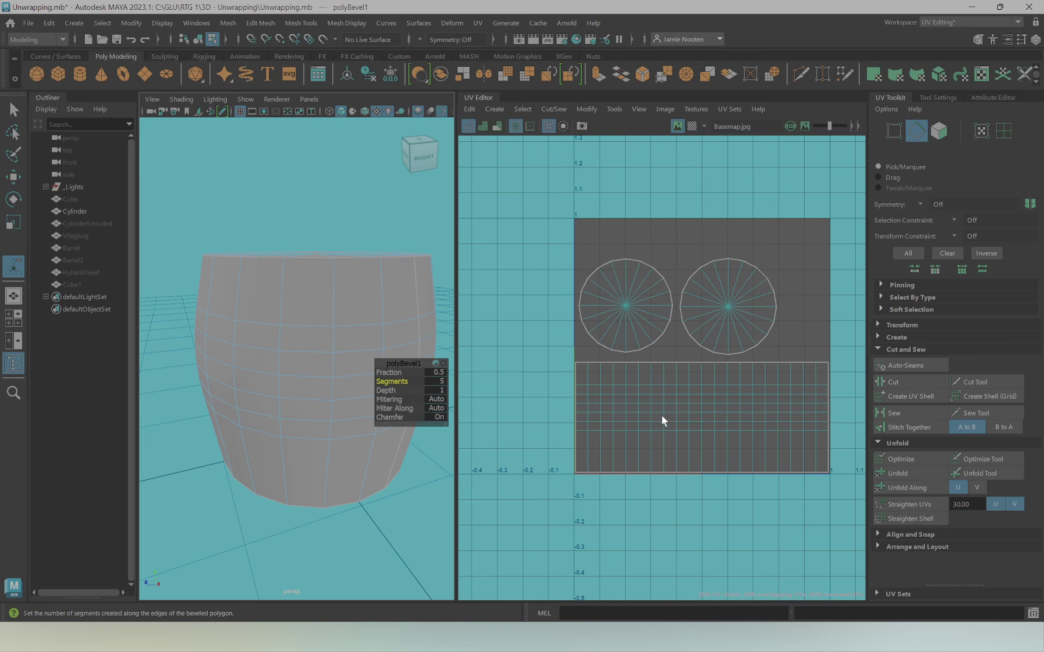
left_click_drag(243, 370, 282, 330, "alt")
double_click(302, 285)
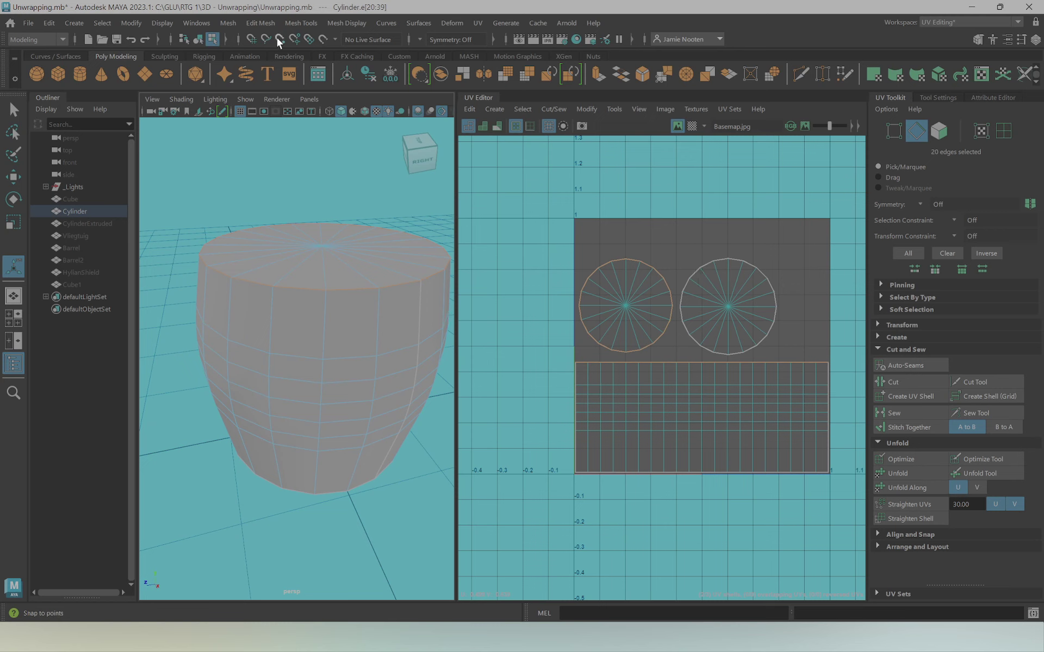
Bevel the selected top rim edges, setting polyBevel2 to 3 segments and 0.2 fraction
left_click(264, 24)
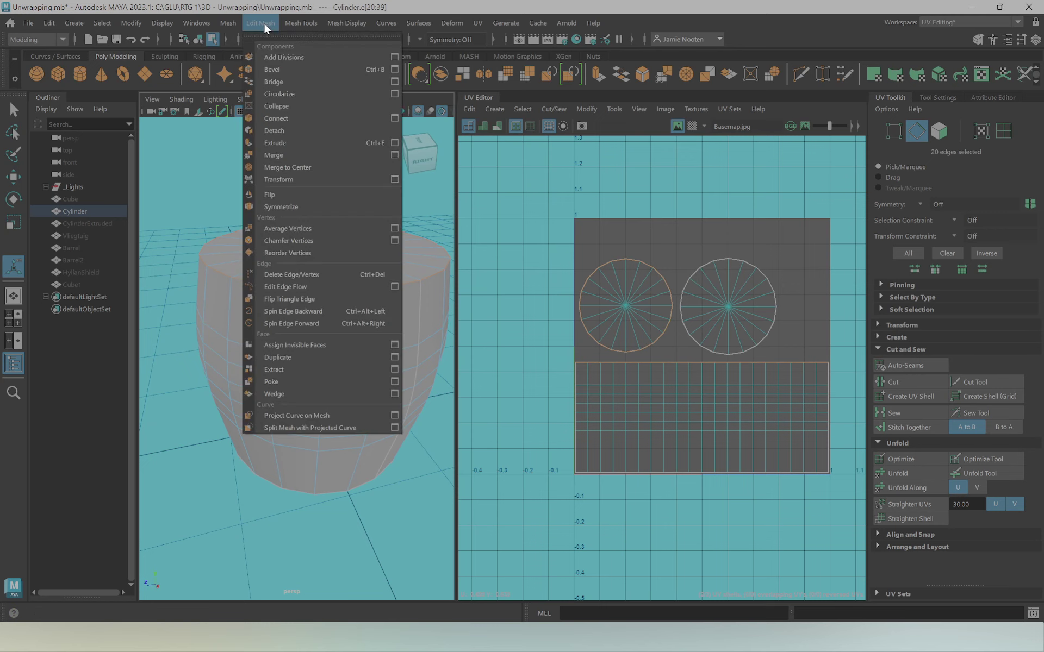
left_click(279, 67)
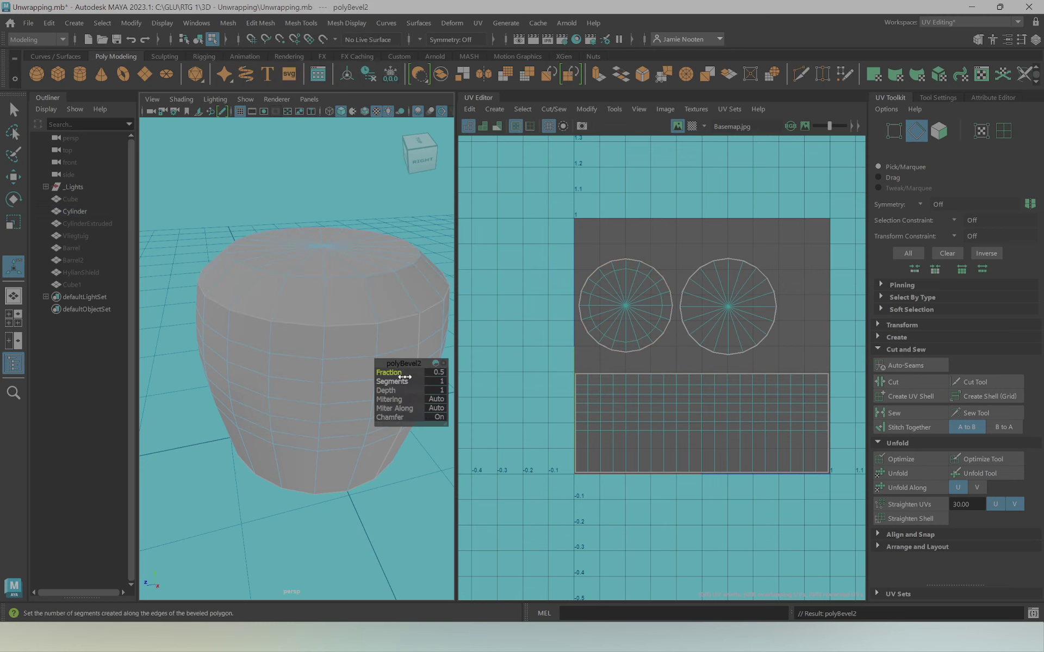
left_click_drag(401, 381, 398, 378)
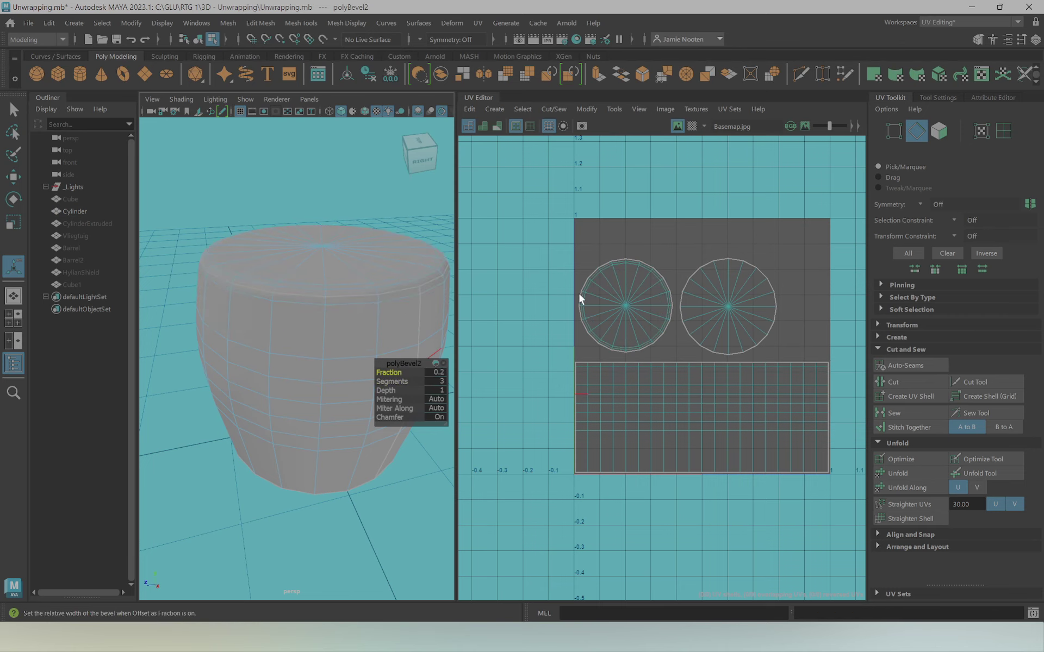
scroll(592, 304, "up", 2)
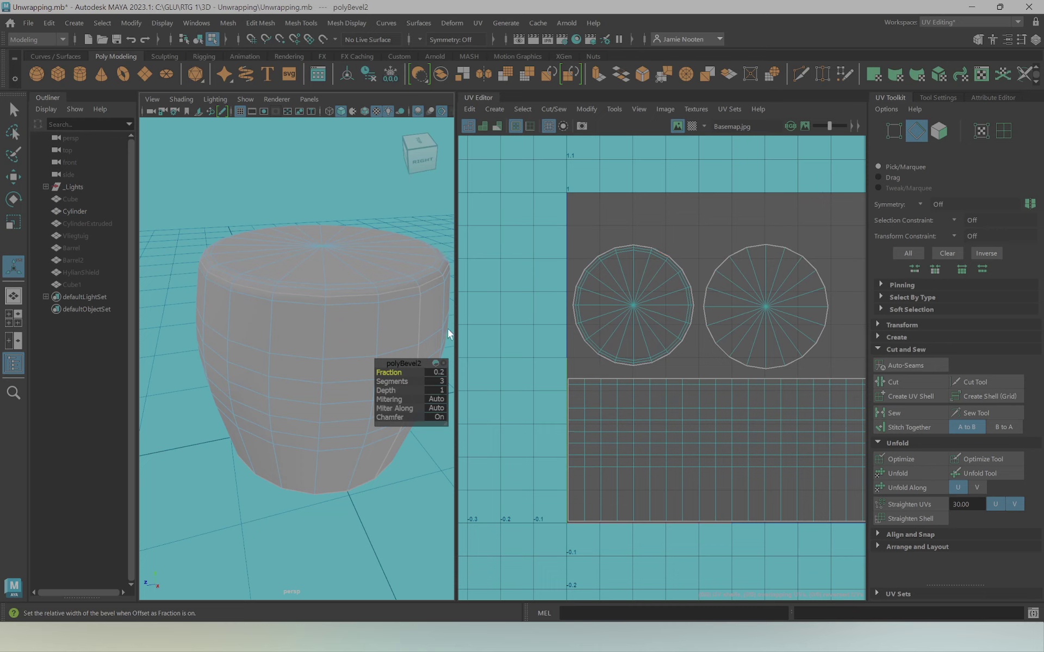
left_click(688, 371)
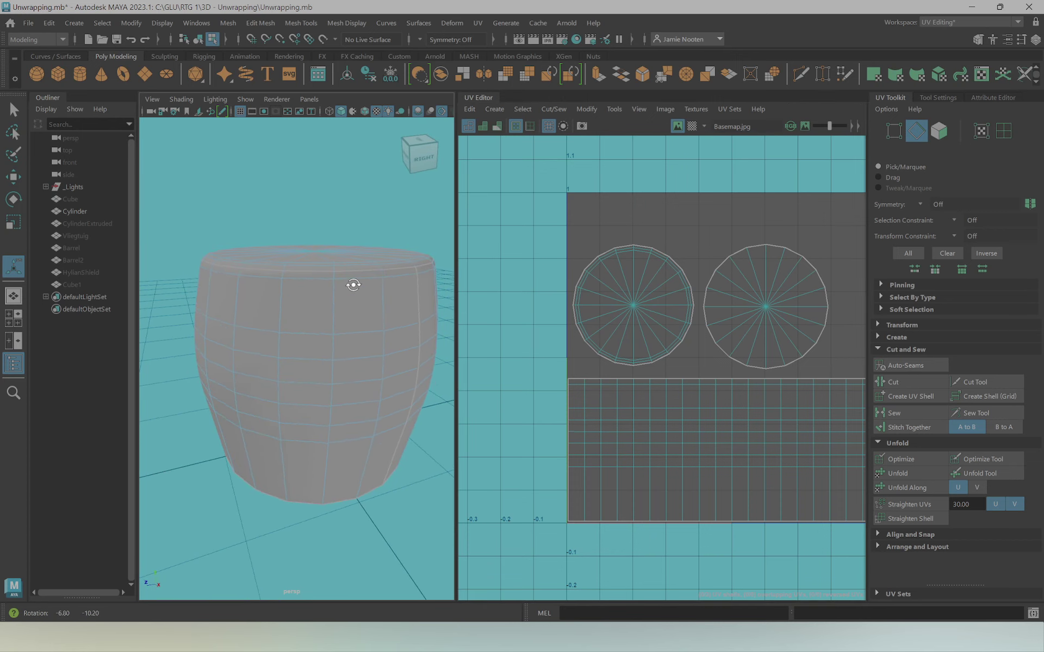
mouse_move(380, 260)
left_mouse_down("alt")
mouse_move(311, 257)
mouse_move(353, 256)
left_mouse_up("alt")
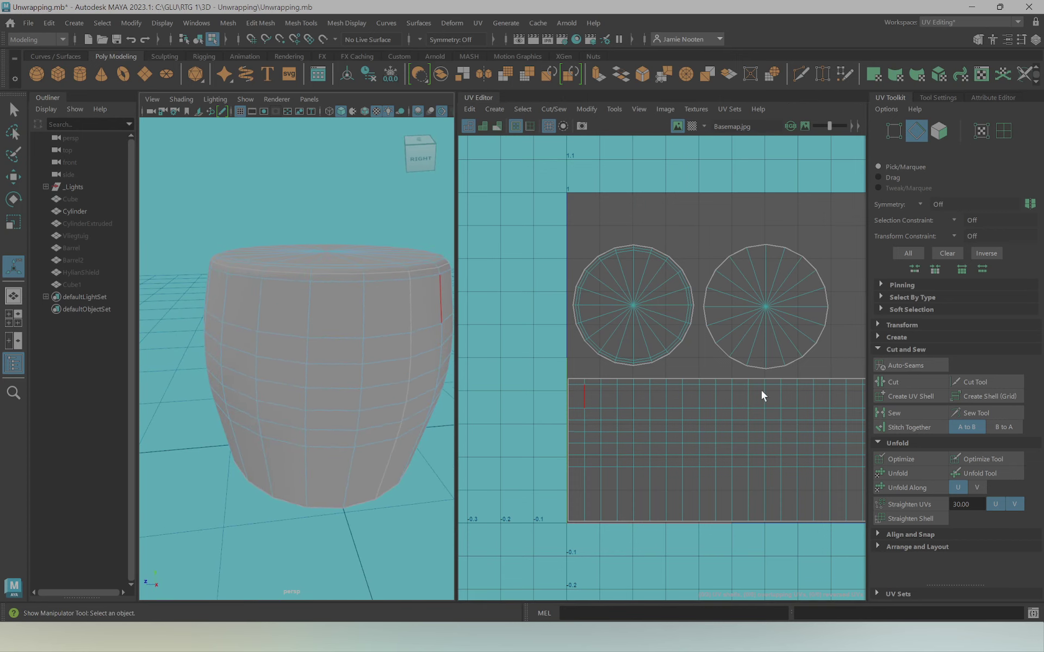
scroll(670, 371, "up", 2)
scroll(667, 312, "up", 2)
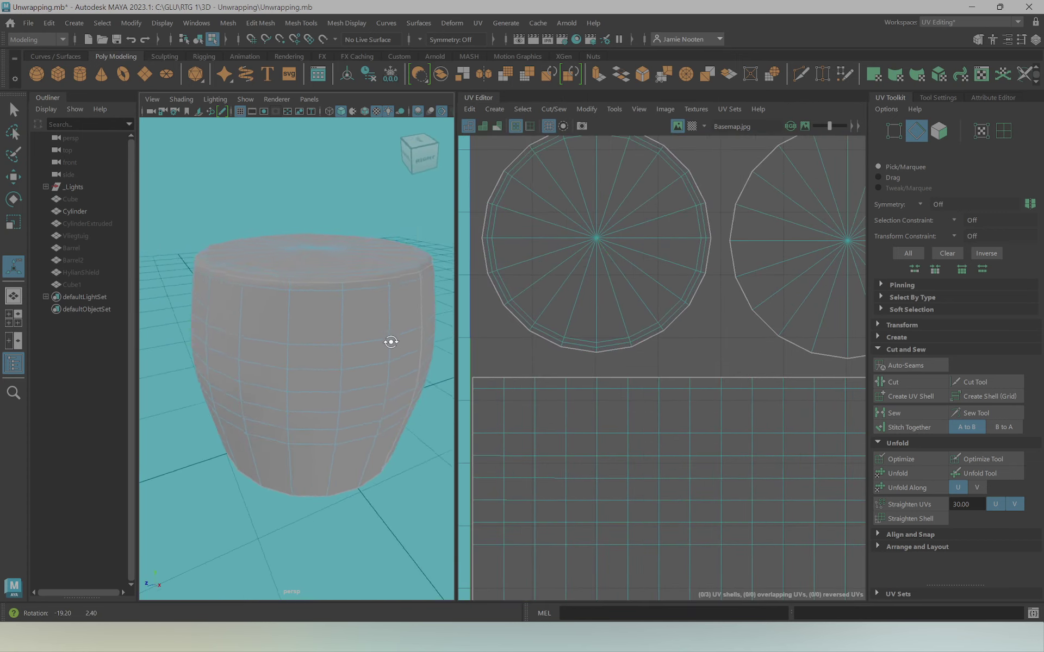
mouse_move(393, 350)
right_mouse_down("alt")
mouse_move(368, 356)
mouse_move(556, 379)
mouse_move(368, 366)
right_mouse_up("alt")
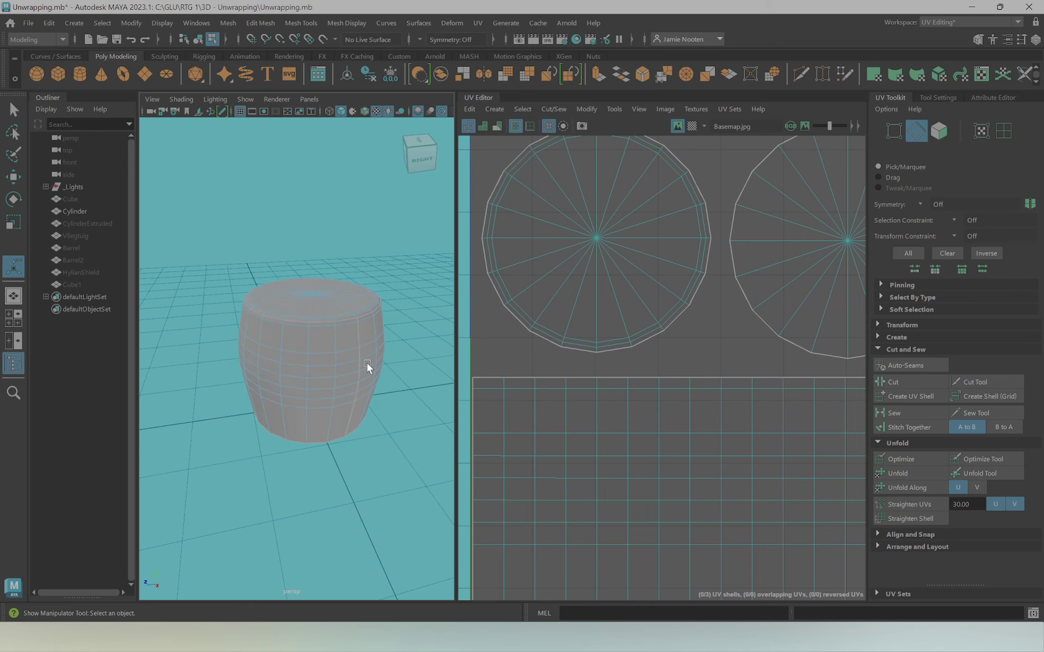
mouse_move(368, 366)
left_mouse_down("alt")
mouse_move(308, 387)
mouse_move(317, 377)
left_mouse_up("alt")
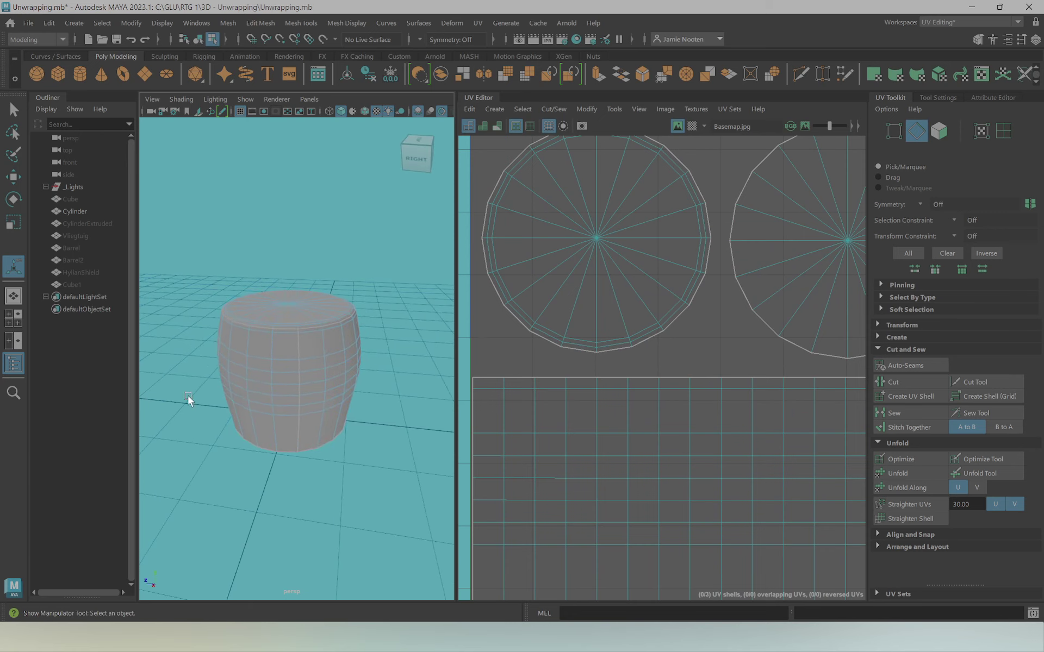
scroll(566, 344, "down", 2)
scroll(566, 345, "down", 2)
scroll(598, 339, "down", 1)
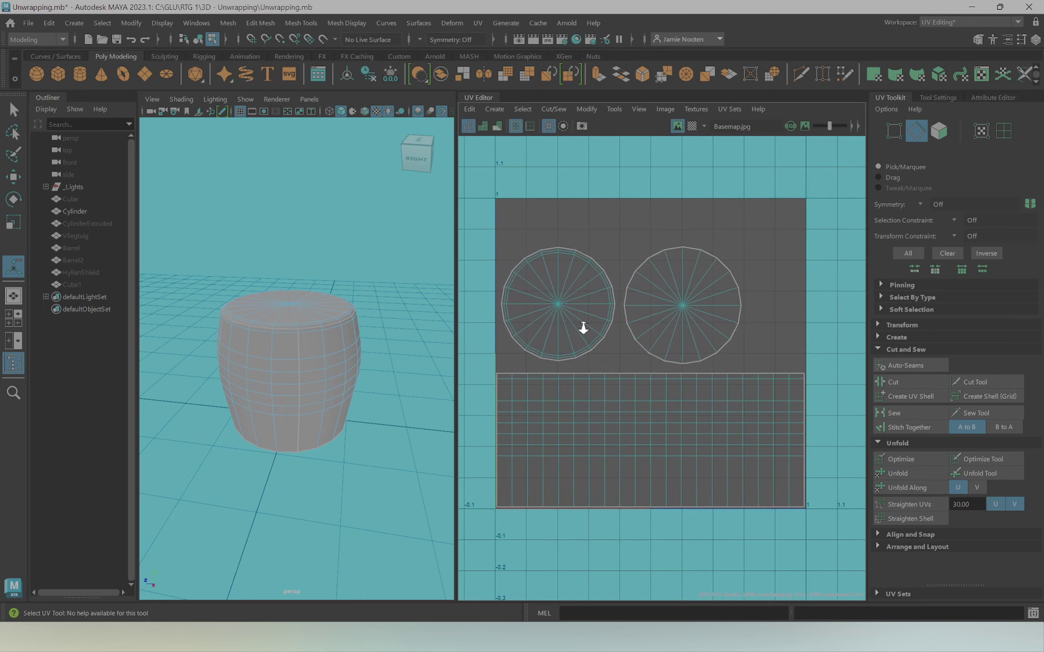
scroll(571, 344, "down", 1)
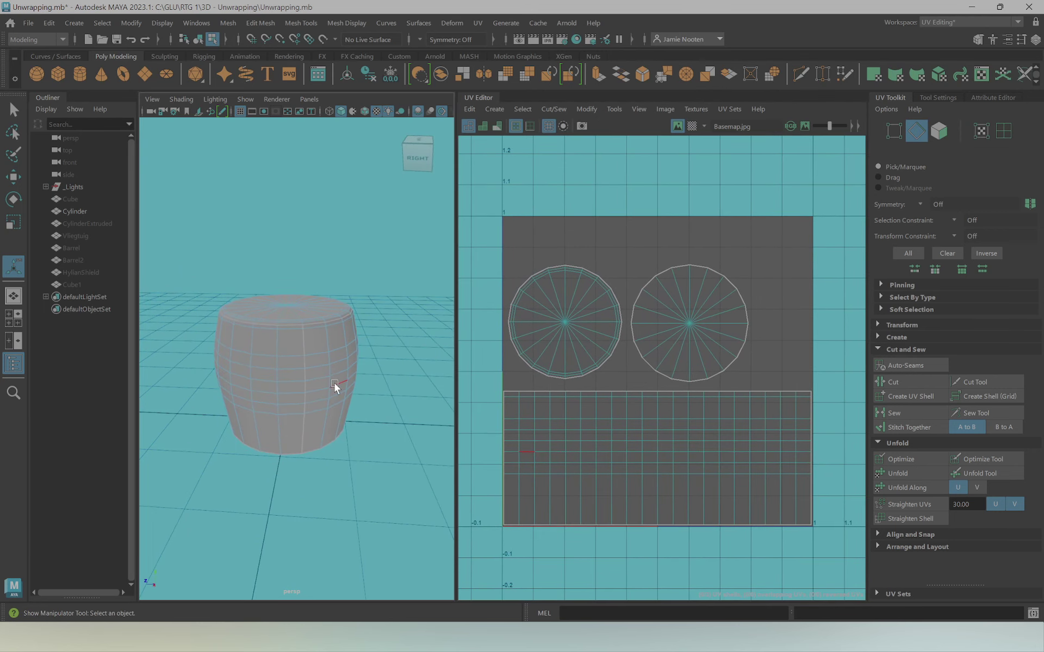
mouse_move(292, 377)
left_mouse_down("alt")
mouse_move(287, 391)
mouse_move(249, 386)
left_mouse_up("alt")
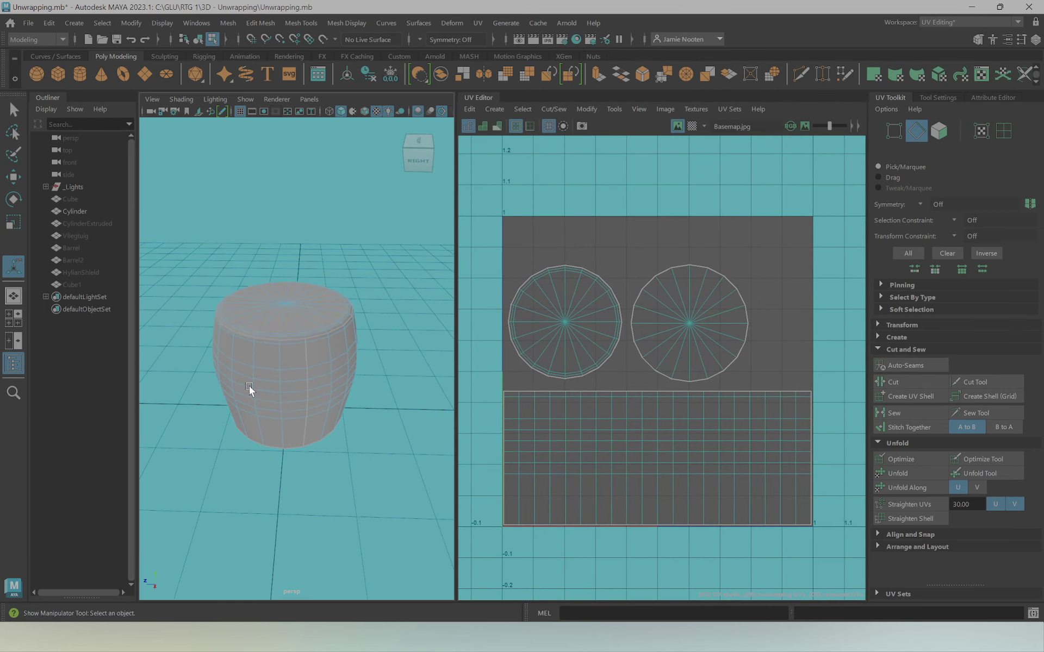
right_click_drag(249, 386, 357, 327, "alt")
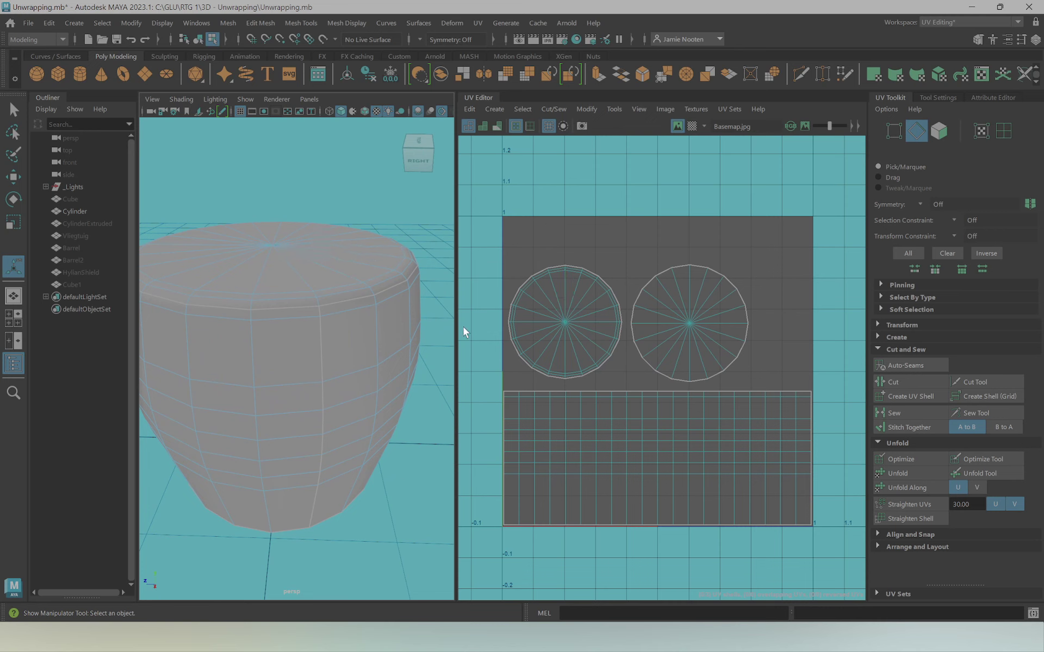
scroll(353, 370, "down", 5)
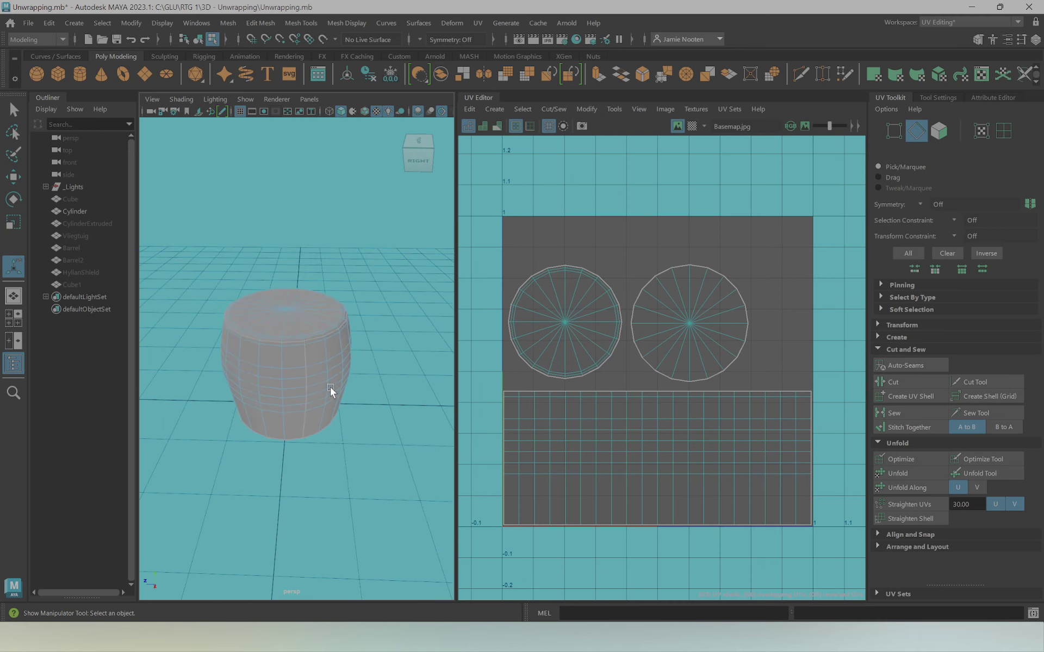
Extrude one side face of the barrel and pull it outward into a handle
key("F11")
left_click(315, 358)
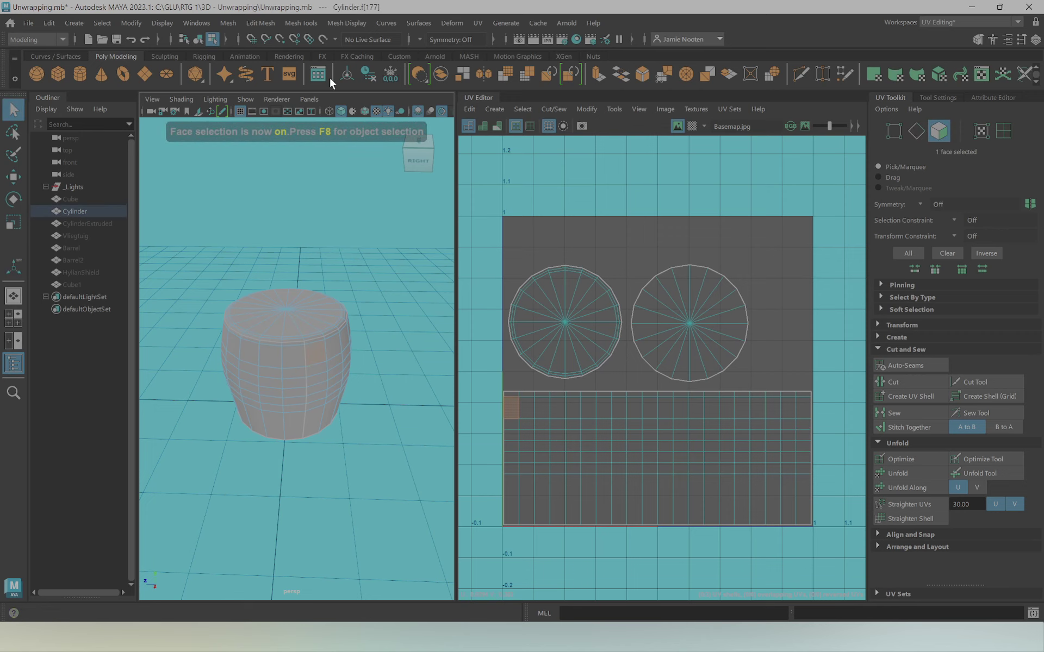
key("ctrl+e")
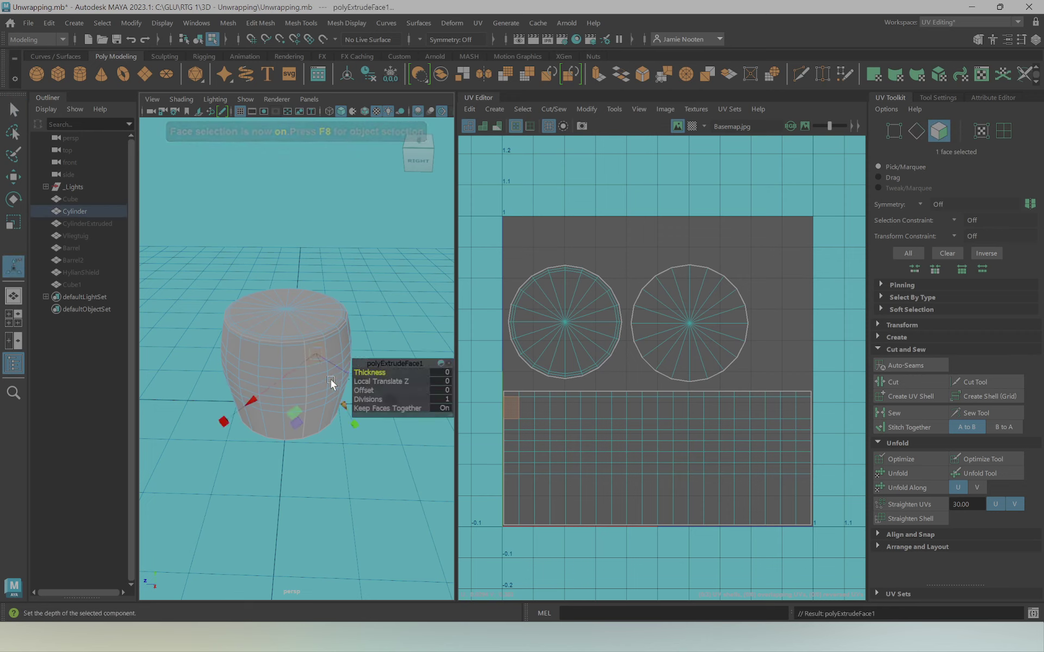
key("w")
mouse_move(251, 446)
left_mouse_down()
mouse_move(294, 463)
mouse_move(309, 492)
left_mouse_up()
Grow the selection to the handle's five faces and orbit around to frame the handle
left_click_drag(348, 424, 521, 407, "alt")
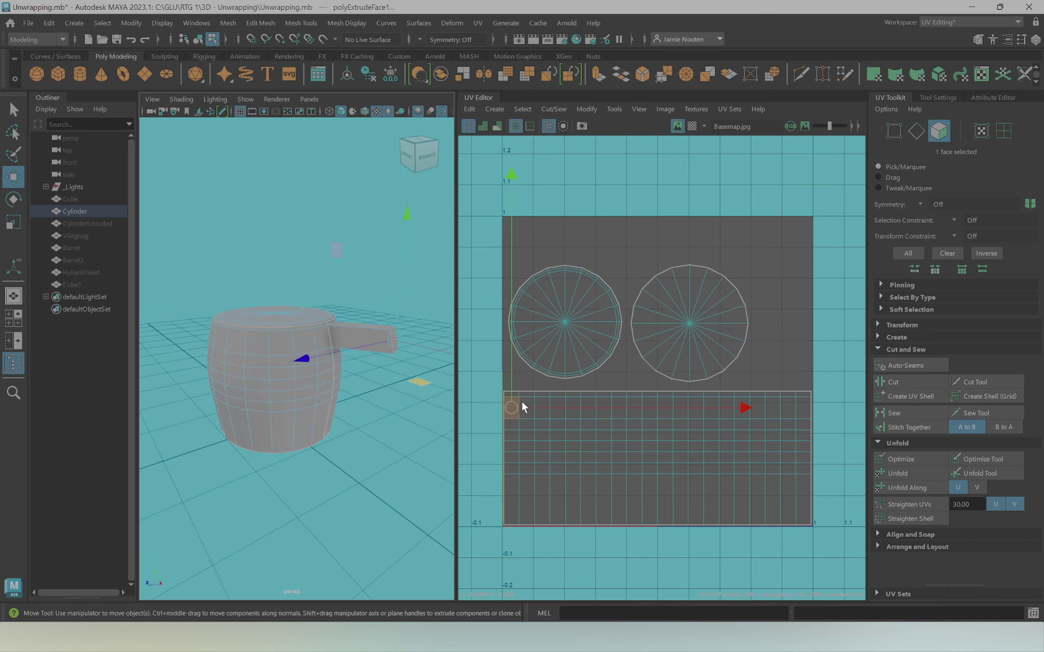
key("shift+period")
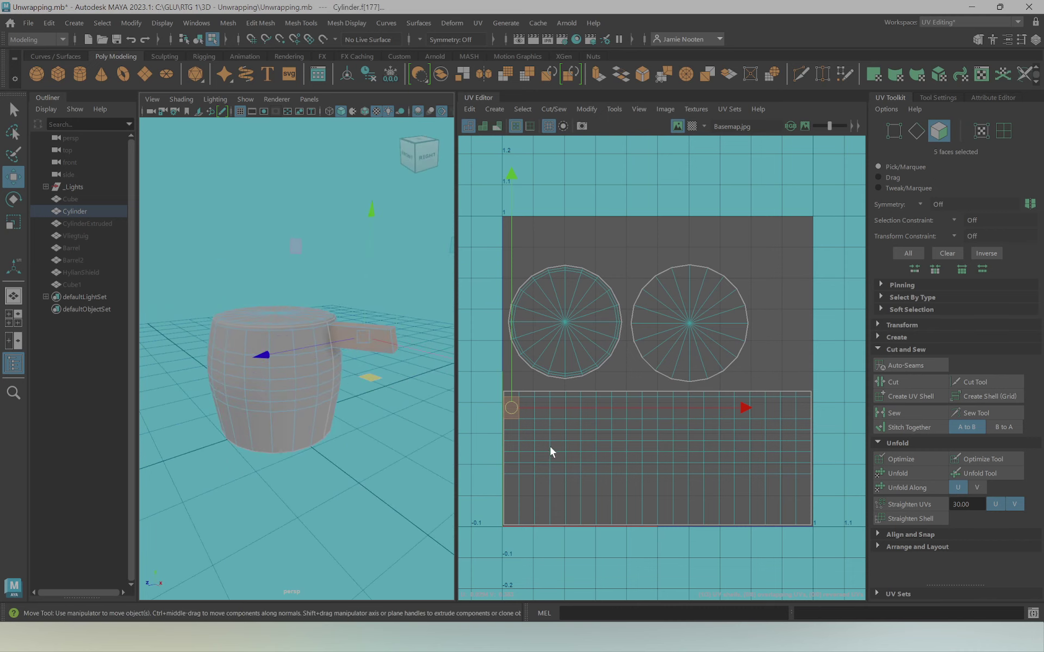
scroll(509, 429, "up", 3)
scroll(511, 426, "up", 3)
scroll(512, 425, "up", 1)
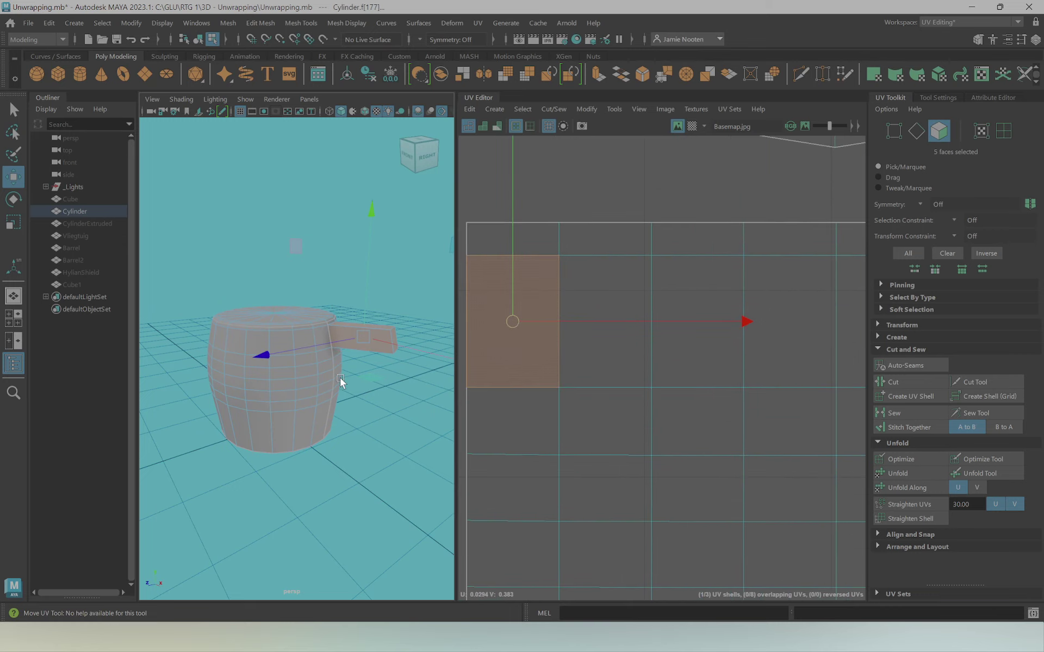
mouse_move(340, 380)
right_mouse_down("alt")
mouse_move(369, 447)
mouse_move(263, 438)
right_mouse_up("alt")
left_click_drag(263, 438, 198, 433, "alt")
right_click_drag(198, 433, 263, 415, "alt")
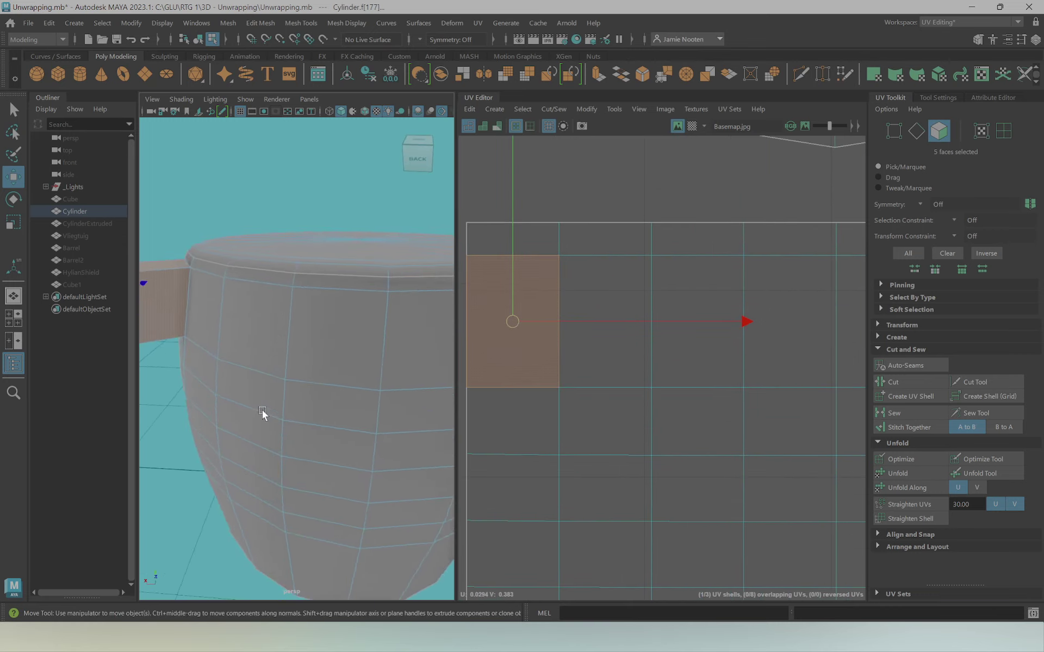
middle_click_drag(263, 415, 441, 435, "alt")
left_click_drag(440, 435, 370, 422, "alt")
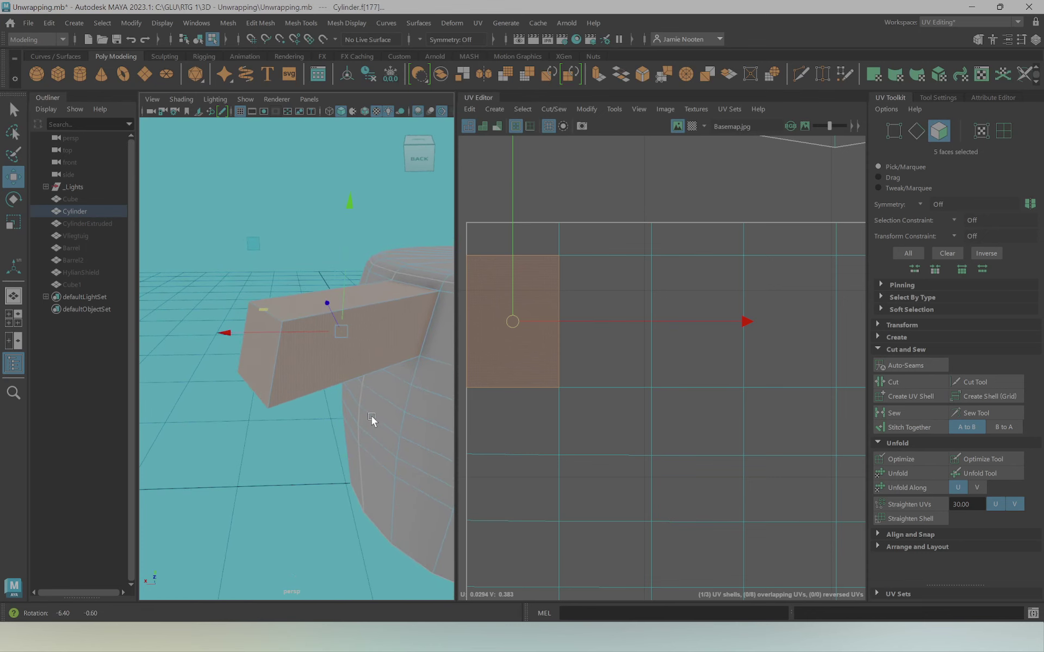
Automatically project the handle faces and move the shell to the tile's top-right
left_click(477, 23)
left_click(523, 96)
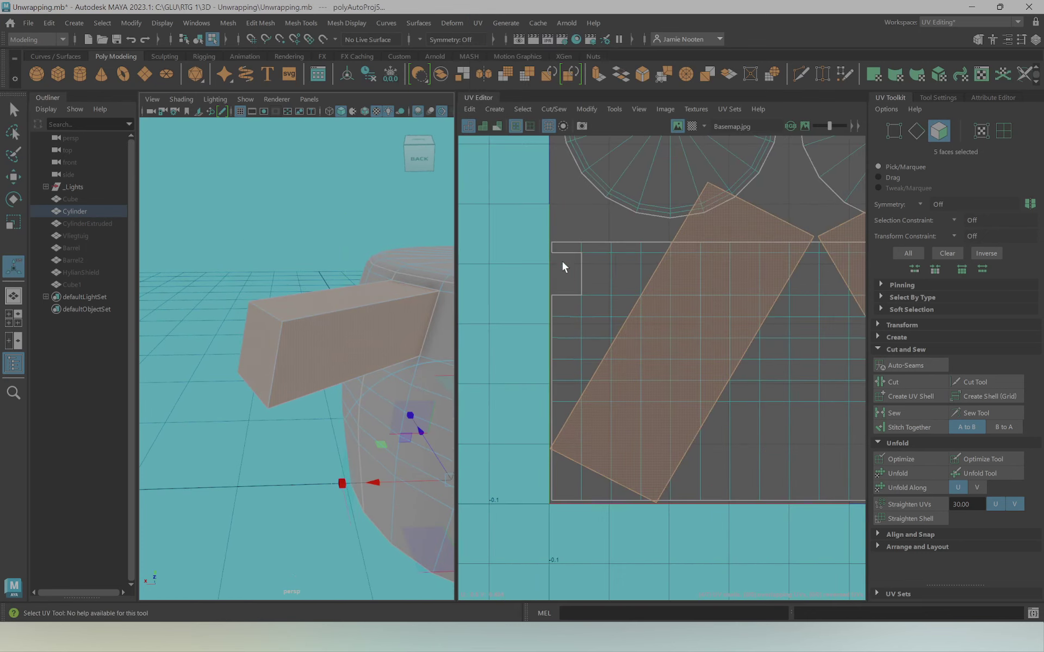
key("f")
key("w")
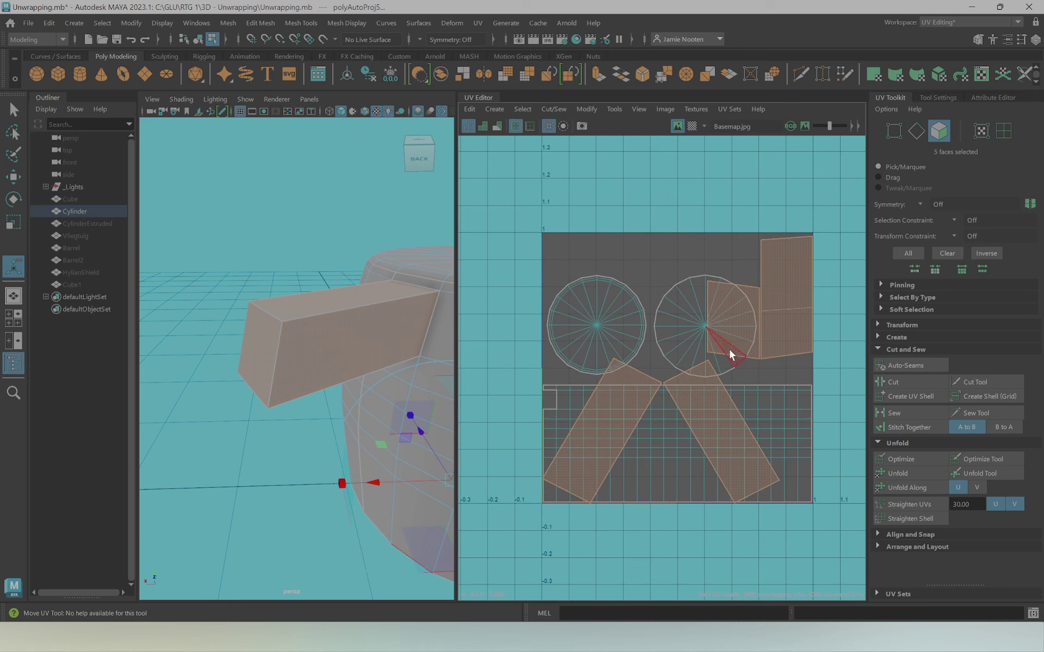
mouse_move(681, 364)
left_mouse_down()
mouse_move(621, 232)
mouse_move(419, 273)
left_mouse_up()
key("r")
key("w")
mouse_move(619, 243)
left_mouse_down()
mouse_move(804, 249)
mouse_move(750, 207)
left_mouse_up()
Check the small top-right shell, then try a camera-based handle projection and undo it
left_click(809, 296)
left_click(783, 263)
left_click(826, 274)
mouse_move(326, 330)
left_mouse_down("alt")
mouse_move(445, 317)
mouse_move(489, 326)
mouse_move(472, 317)
left_mouse_up("alt")
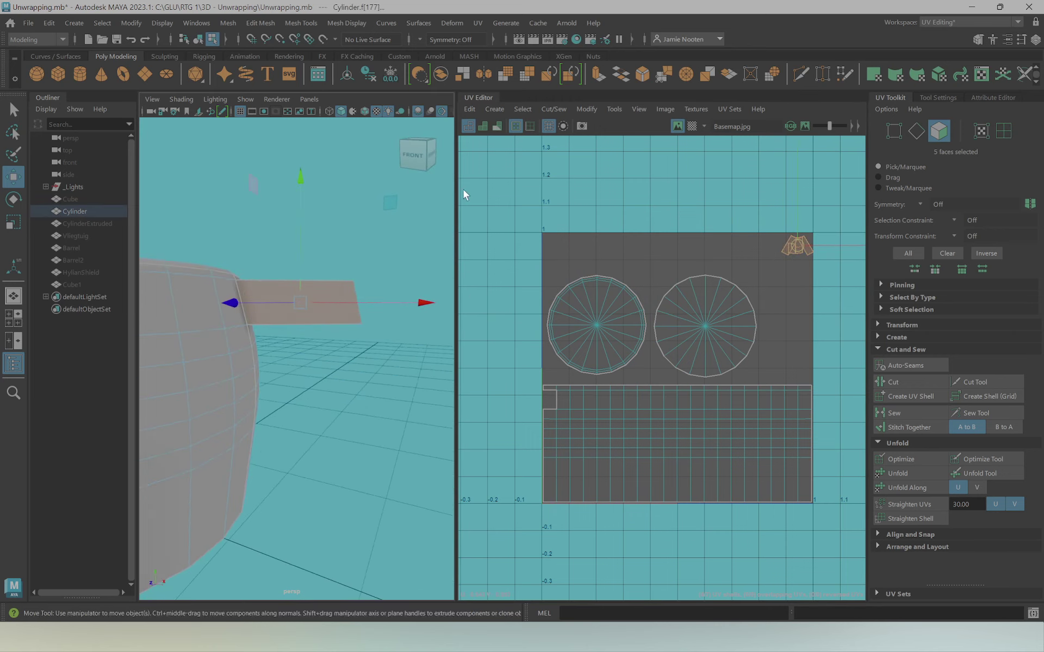
left_click(477, 23)
left_click(530, 120)
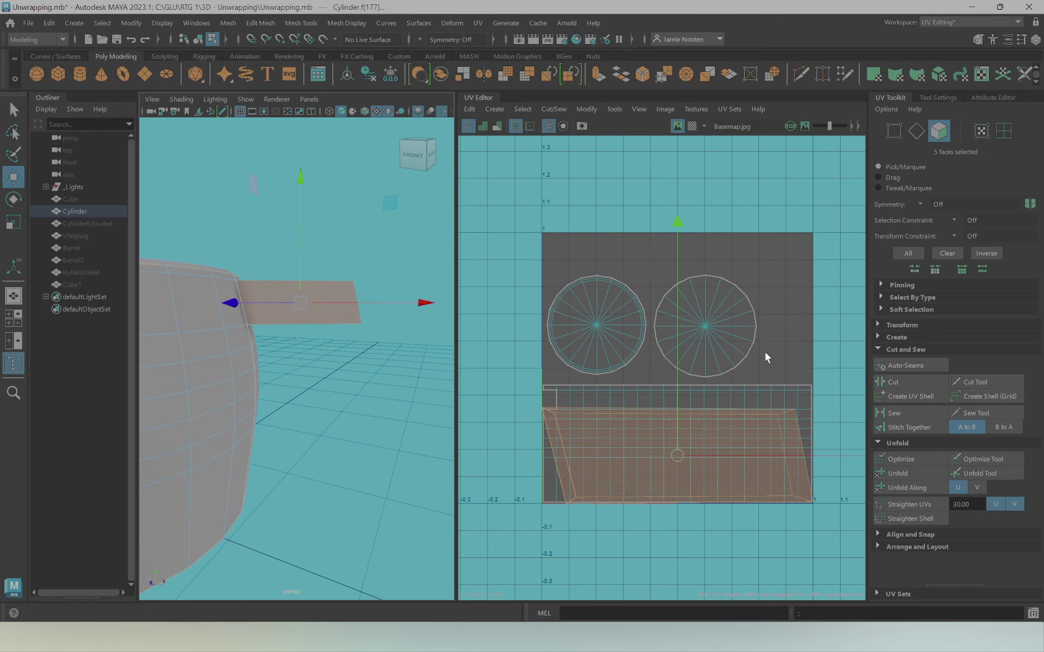
left_click_drag(675, 454, 726, 245)
key("ctrl+z")
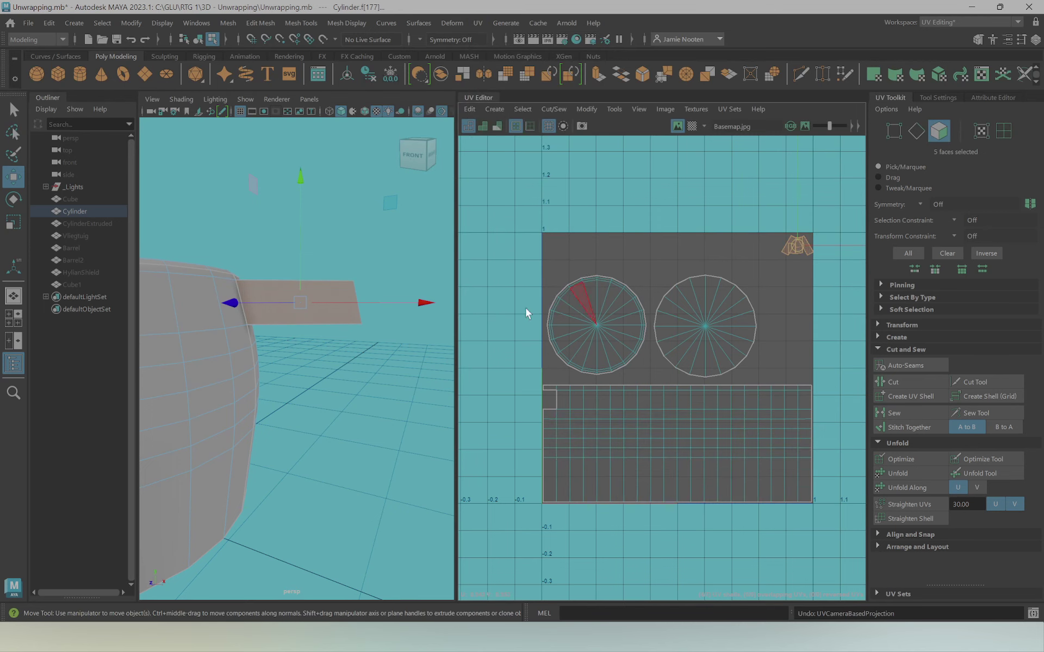
Reselect the handle's five faces and pick the side strip and handle UV shells
left_click(366, 240)
mouse_move(365, 240)
left_mouse_down("alt")
mouse_move(284, 308)
mouse_move(381, 267)
mouse_move(400, 282)
left_mouse_up("alt")
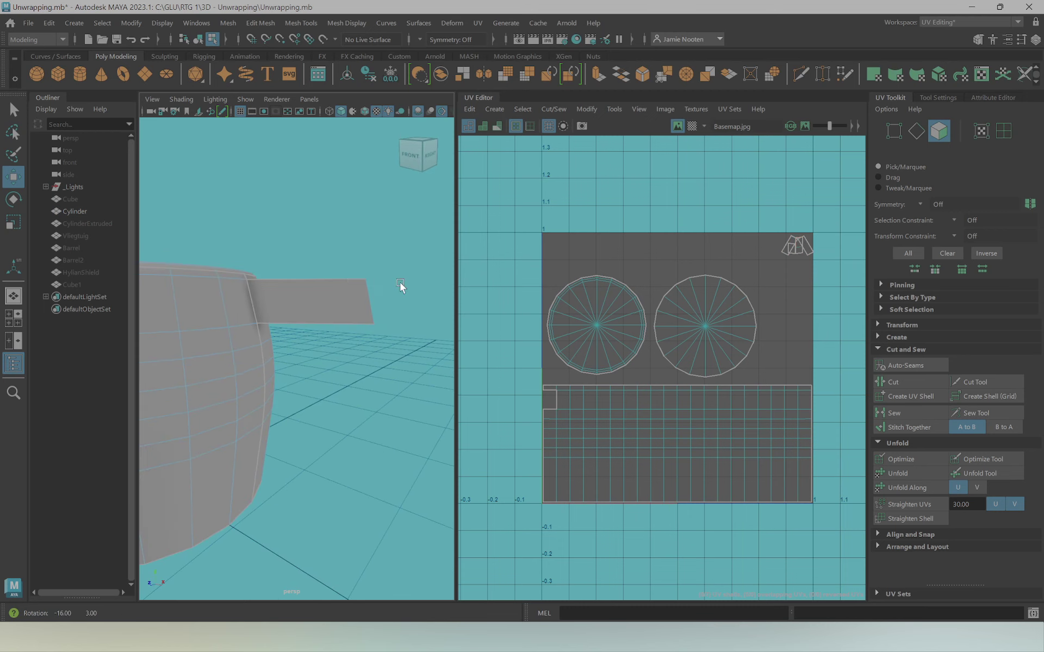
key("ctrl+z")
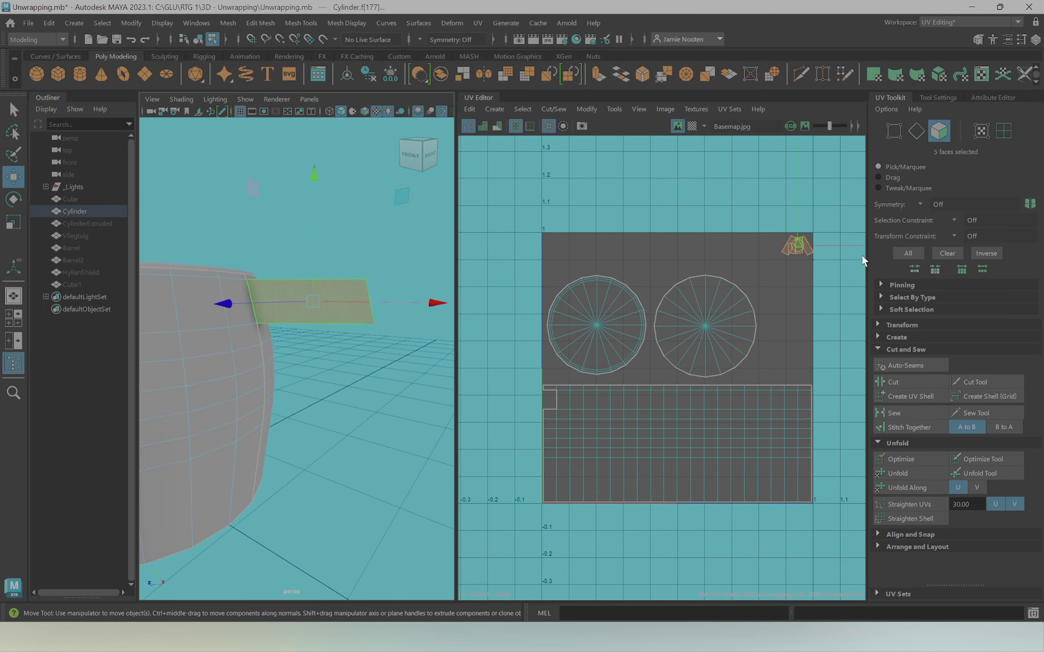
left_click_drag(450, 286, 259, 315, "alt")
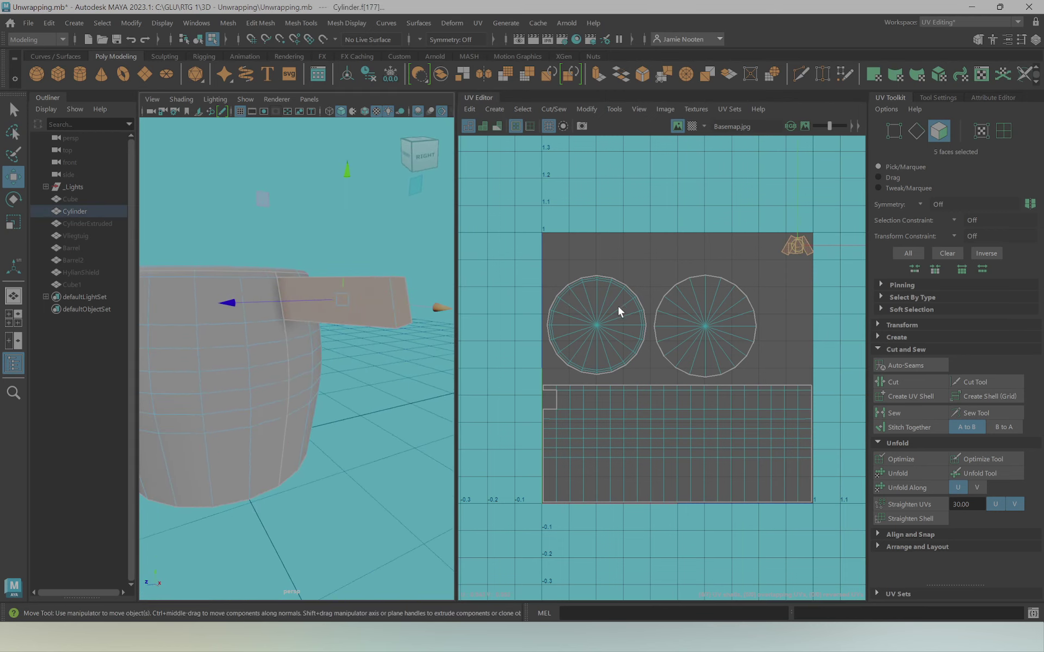
left_click(614, 357)
left_click(546, 480)
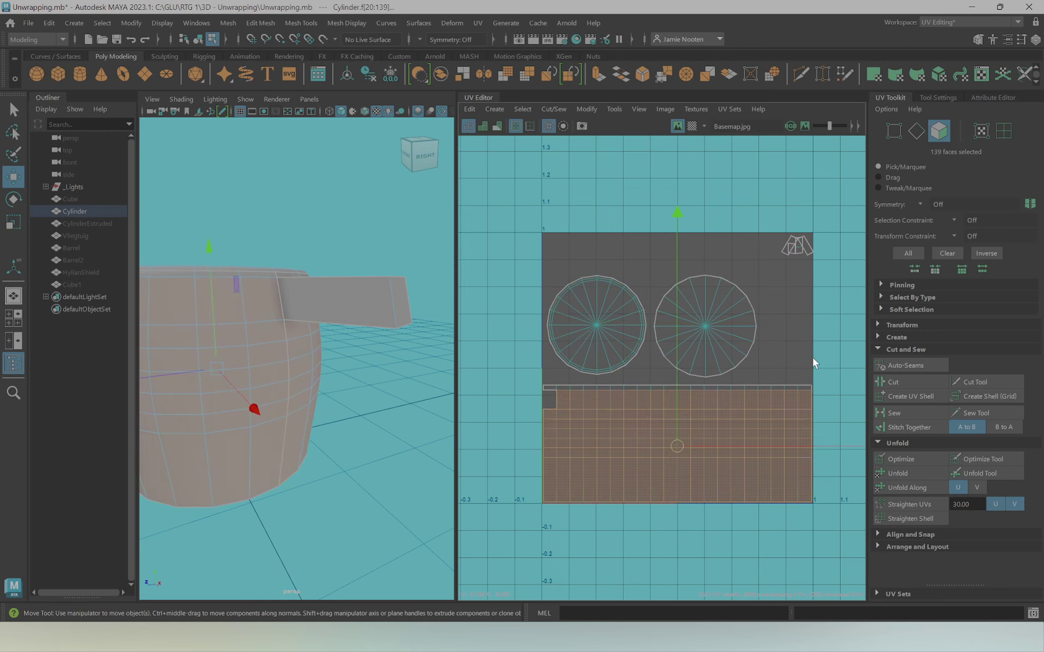
left_click(809, 309)
left_click(795, 245)
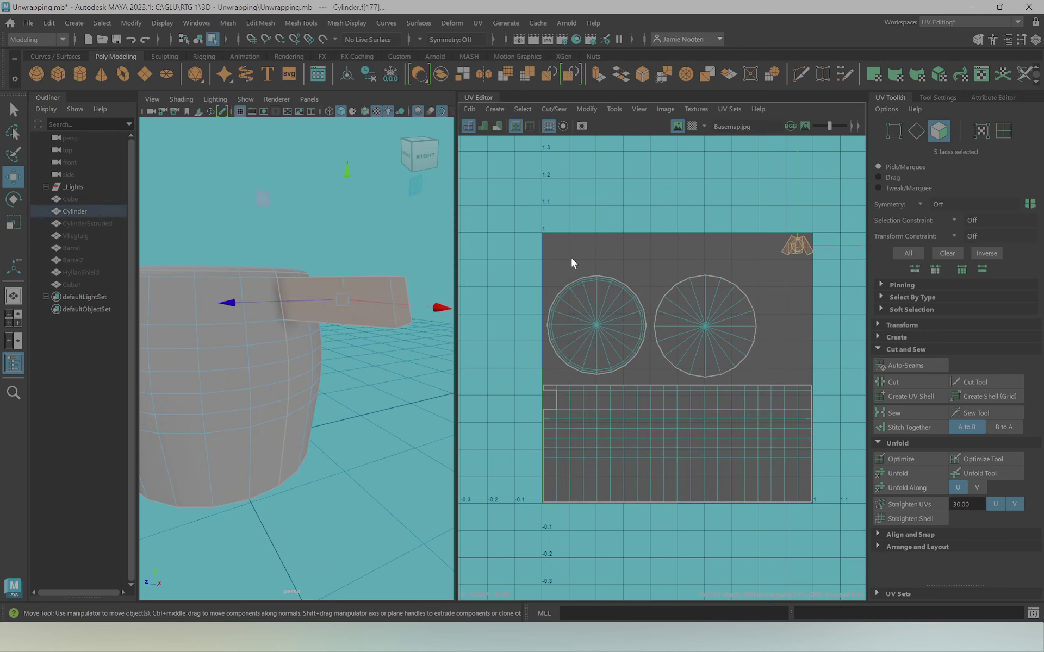
Orbit around the barrel to review it, then return to object selection mode
left_click_drag(305, 261, 391, 263, "alt")
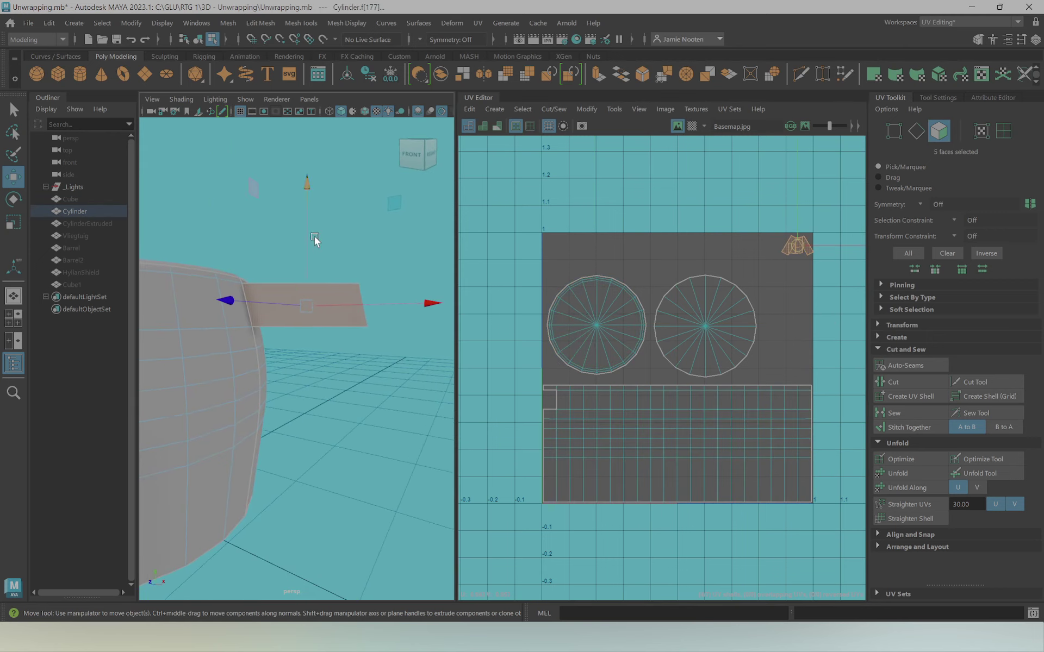
mouse_move(242, 331)
left_mouse_down("alt")
mouse_move(248, 316)
mouse_move(348, 389)
left_mouse_up("alt")
scroll(290, 373, "down", 5)
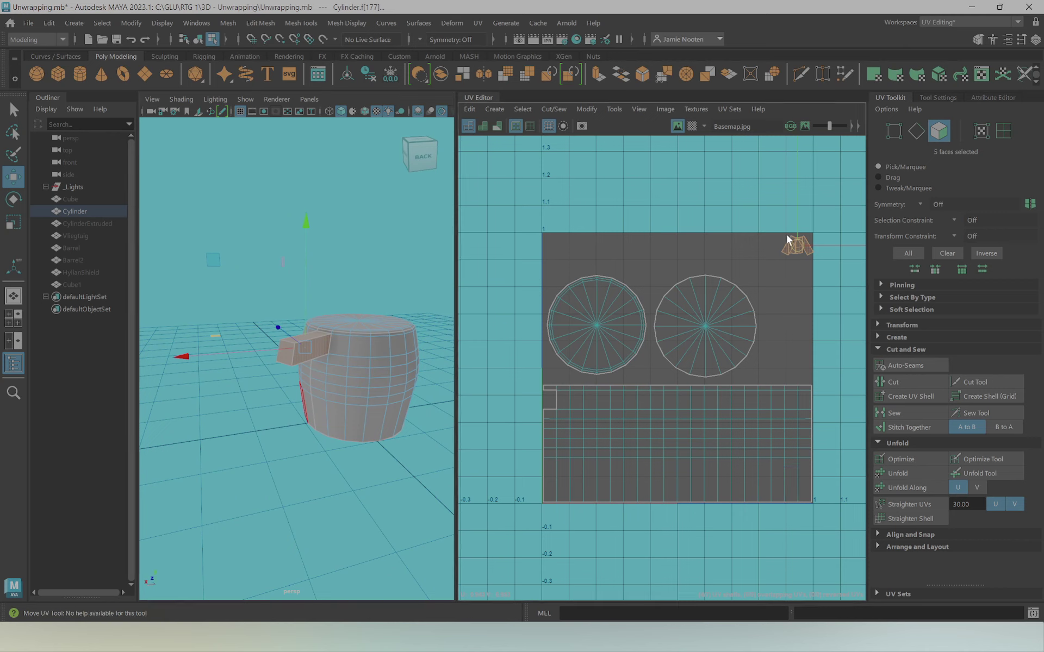
mouse_move(359, 329)
left_mouse_down("alt")
mouse_move(481, 334)
mouse_move(319, 357)
mouse_move(409, 296)
mouse_move(360, 312)
left_mouse_up("alt")
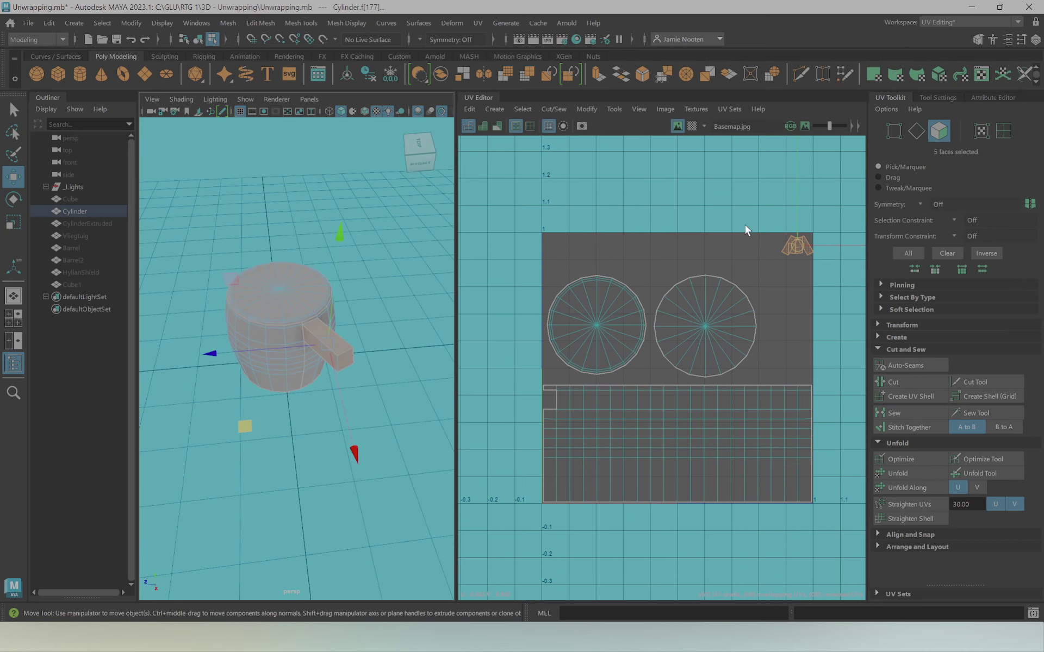
mouse_move(277, 380)
left_mouse_down("alt")
mouse_move(359, 358)
mouse_move(260, 332)
mouse_move(274, 343)
left_mouse_up("alt")
right_click_drag(275, 278, 312, 270)
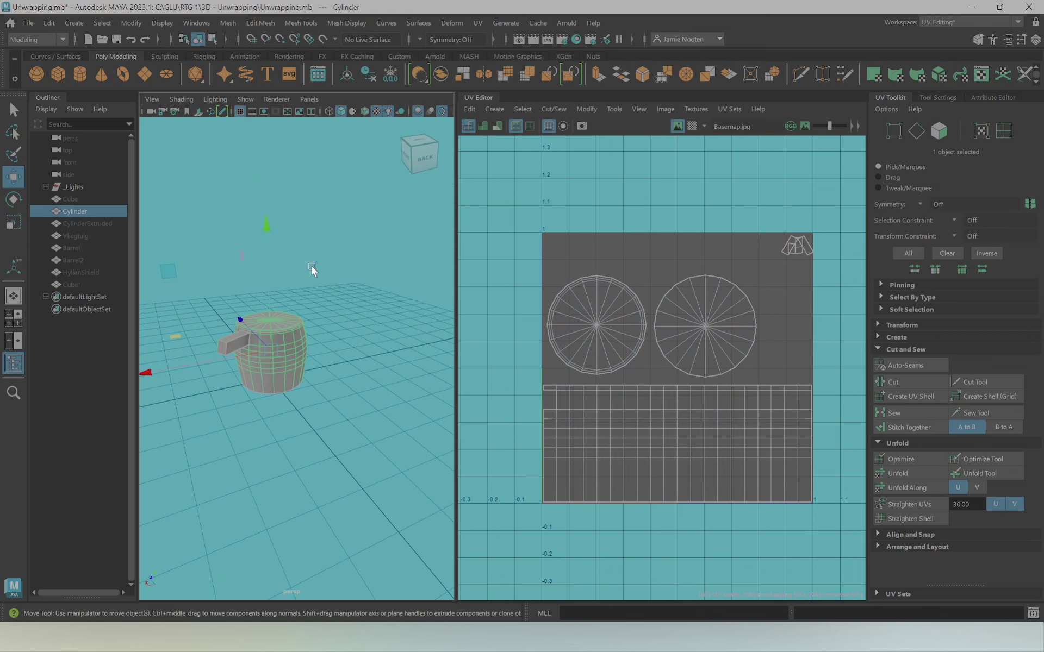
Hide the barrel and isolate CylinderExtruded, framing its UVs in the UV Editor
left_click(311, 270)
left_click(306, 341)
key("ctrl+h")
left_click(83, 222)
key("shift+h")
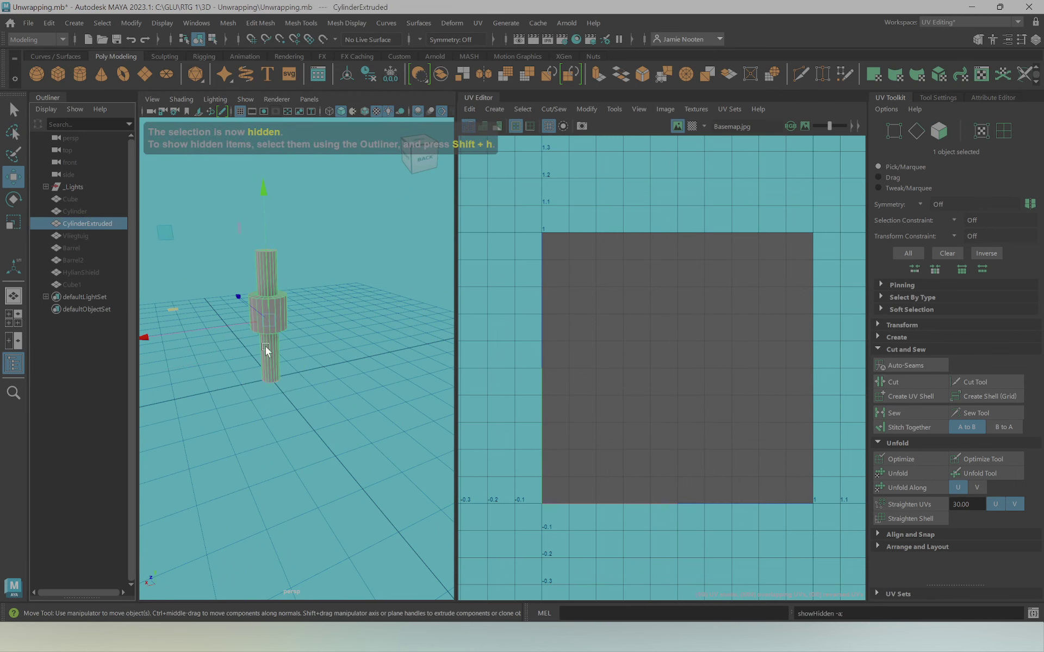
left_click_drag(265, 347, 304, 342, "alt")
key("f")
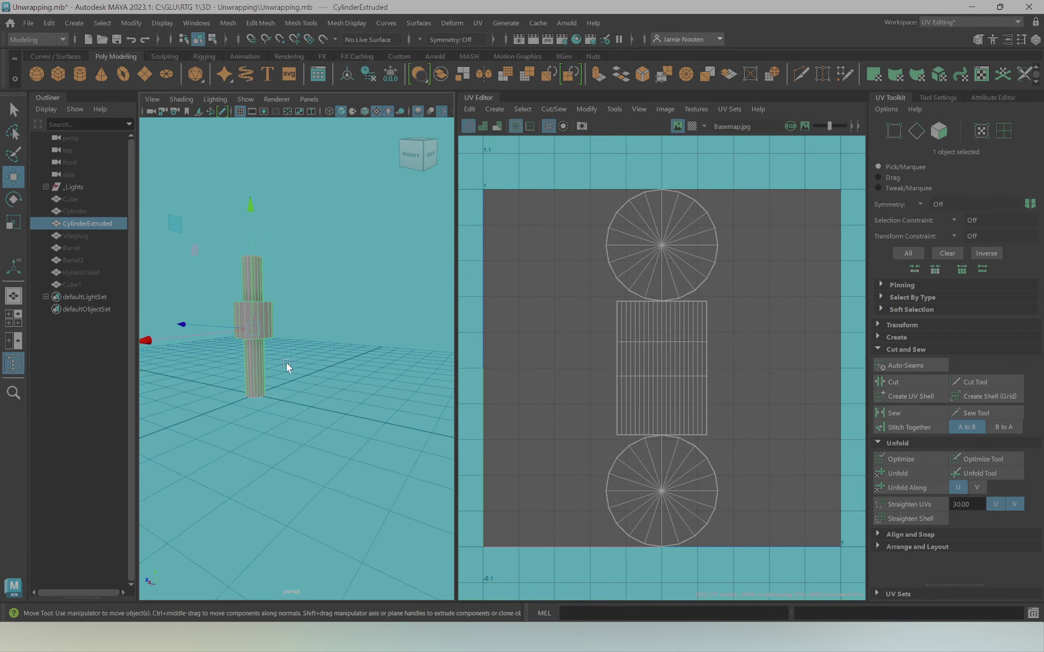
Apply a cylindrical UV projection to CylinderExtruded
scroll(356, 360, "up", 5)
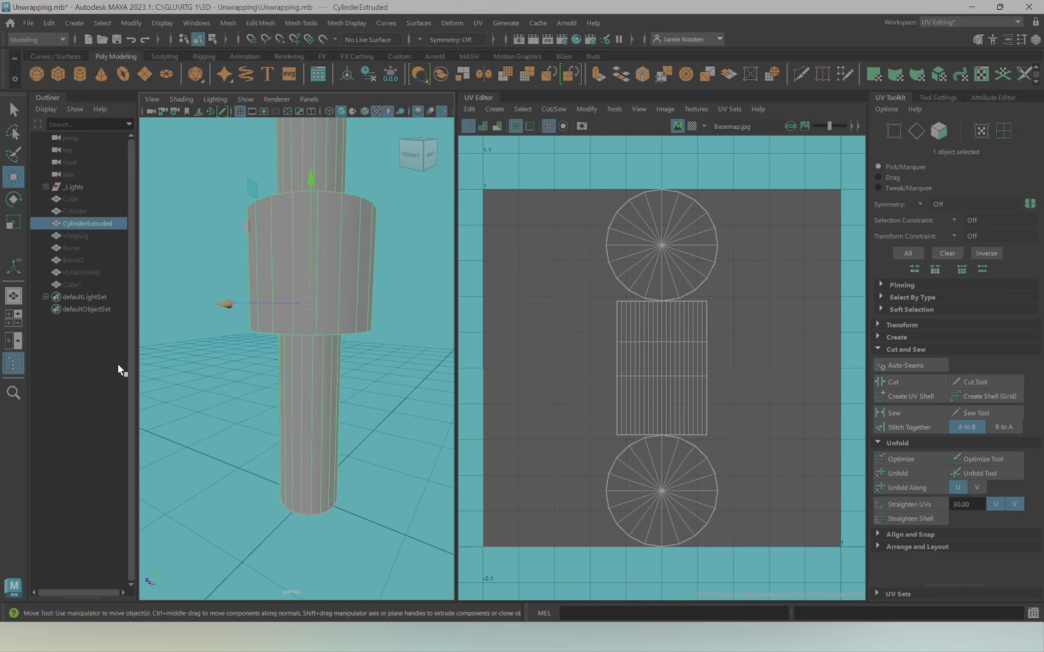
scroll(321, 326, "down", 3)
left_click_drag(321, 326, 315, 273, "alt")
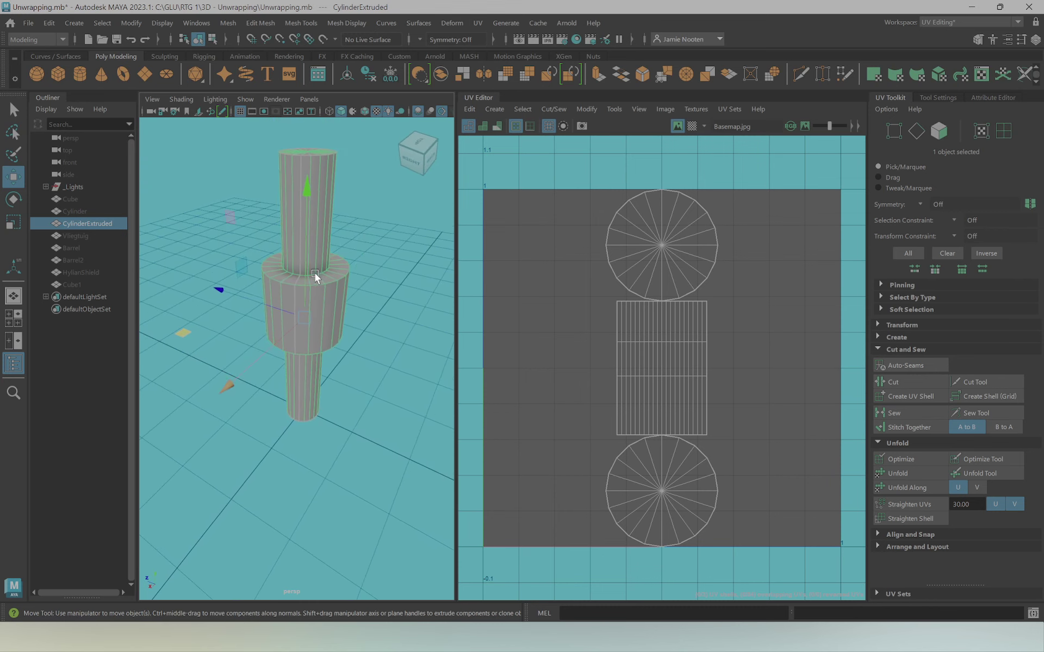
mouse_move(398, 247)
left_mouse_down("alt")
mouse_move(342, 219)
mouse_move(350, 214)
left_mouse_up("alt")
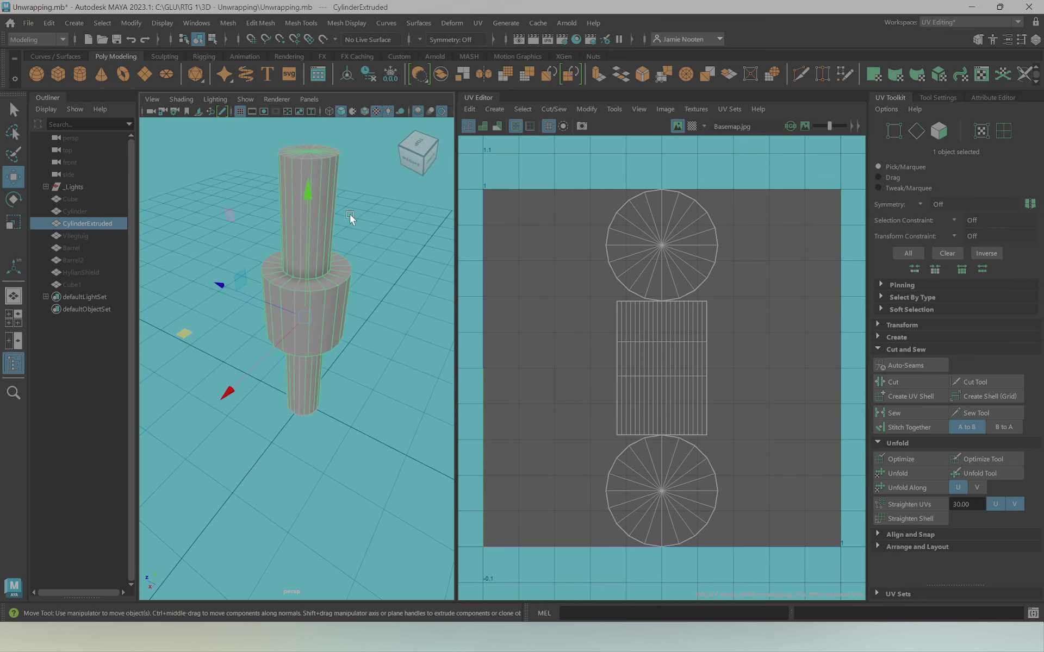
left_click(480, 20)
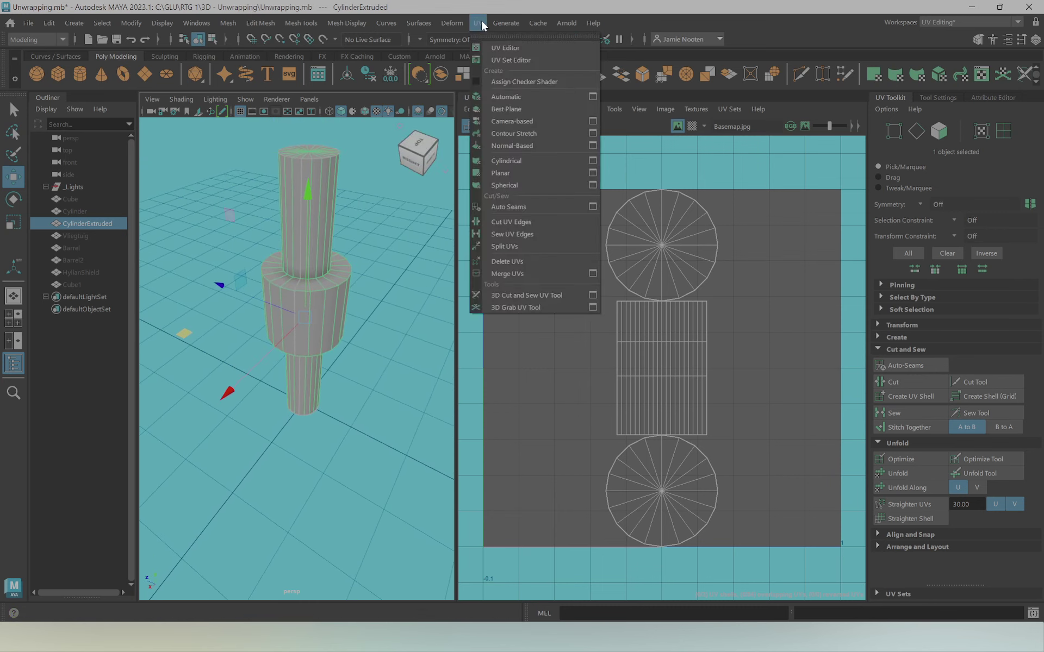
left_click(533, 160)
mouse_move(292, 318)
left_mouse_down("alt")
mouse_move(457, 261)
mouse_move(400, 280)
left_mouse_up("alt")
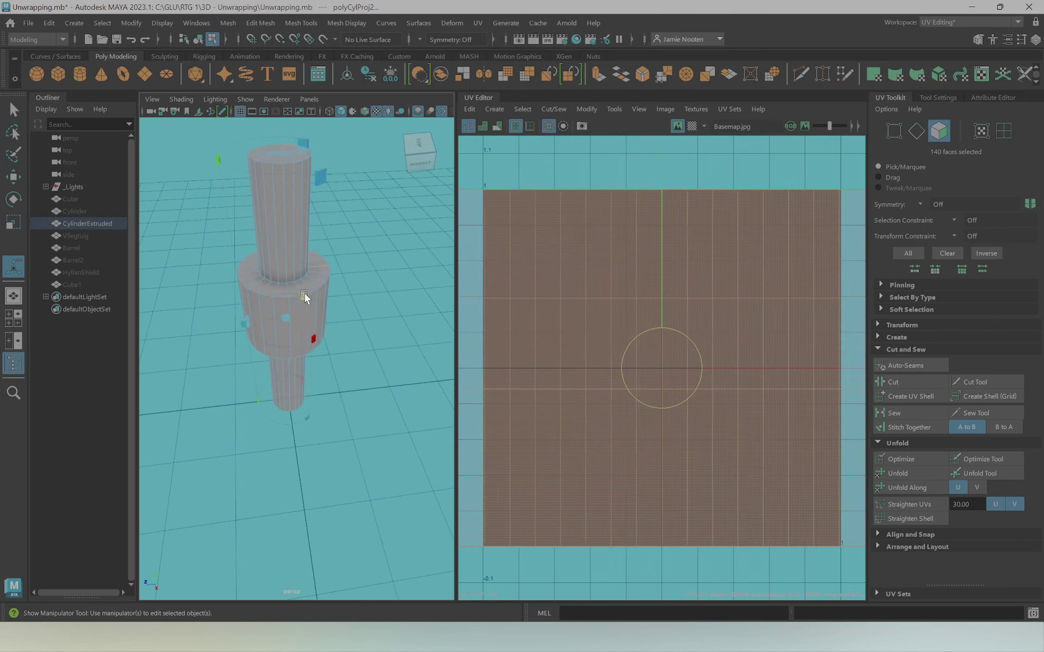
left_click_drag(340, 356, 344, 333, "alt")
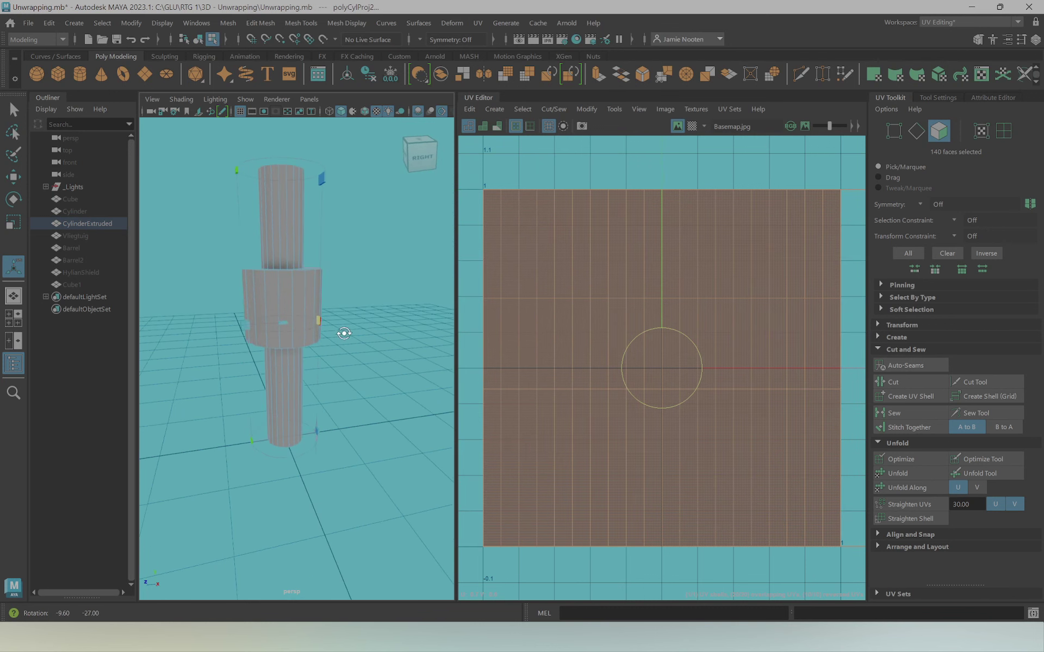
scroll(627, 358, "down", 3)
Scale the side strip to fit inside 0–1 and select the cylinder's 40 ring faces
key("r")
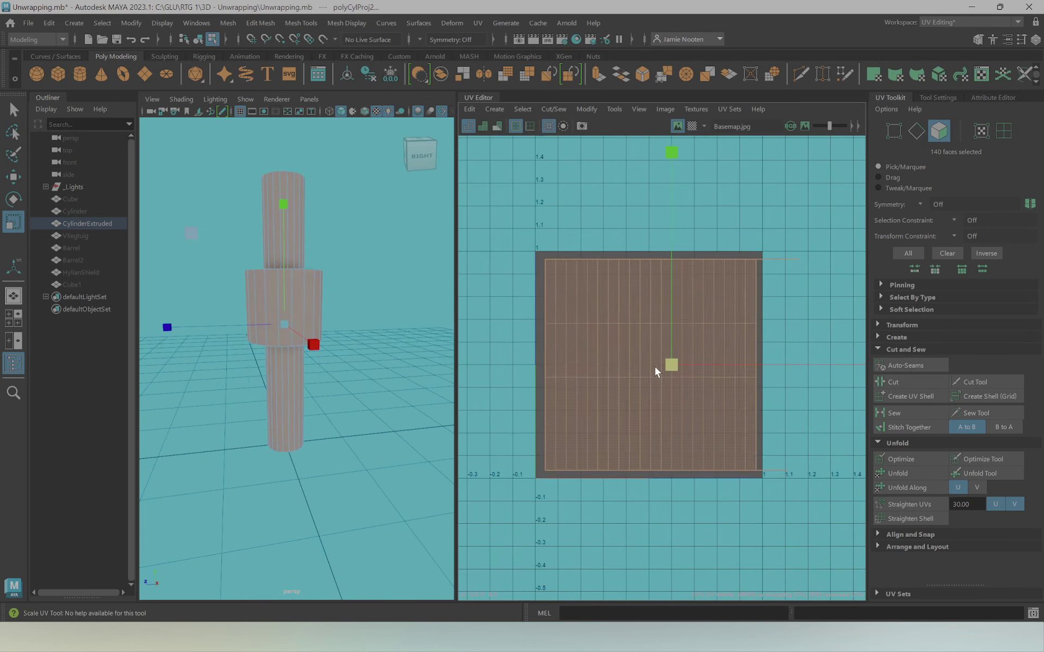
mouse_move(654, 367)
left_mouse_down()
mouse_move(620, 373)
mouse_move(661, 383)
mouse_move(675, 368)
mouse_move(756, 365)
left_mouse_up()
key("w")
key("r")
key("w")
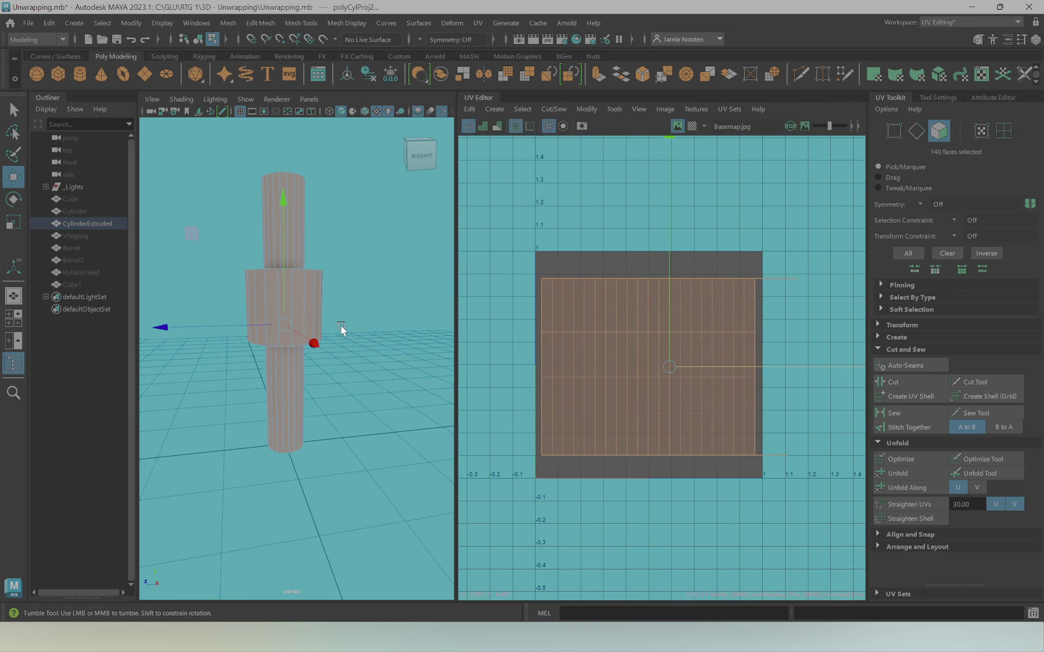
mouse_move(342, 329)
left_mouse_down("alt")
mouse_move(207, 180)
mouse_move(368, 276)
mouse_move(236, 308)
mouse_move(308, 397)
mouse_move(221, 318)
mouse_move(368, 345)
left_mouse_up("alt")
mouse_move(298, 321)
left_mouse_down("alt")
mouse_move(298, 287)
mouse_move(366, 153)
left_mouse_up("alt")
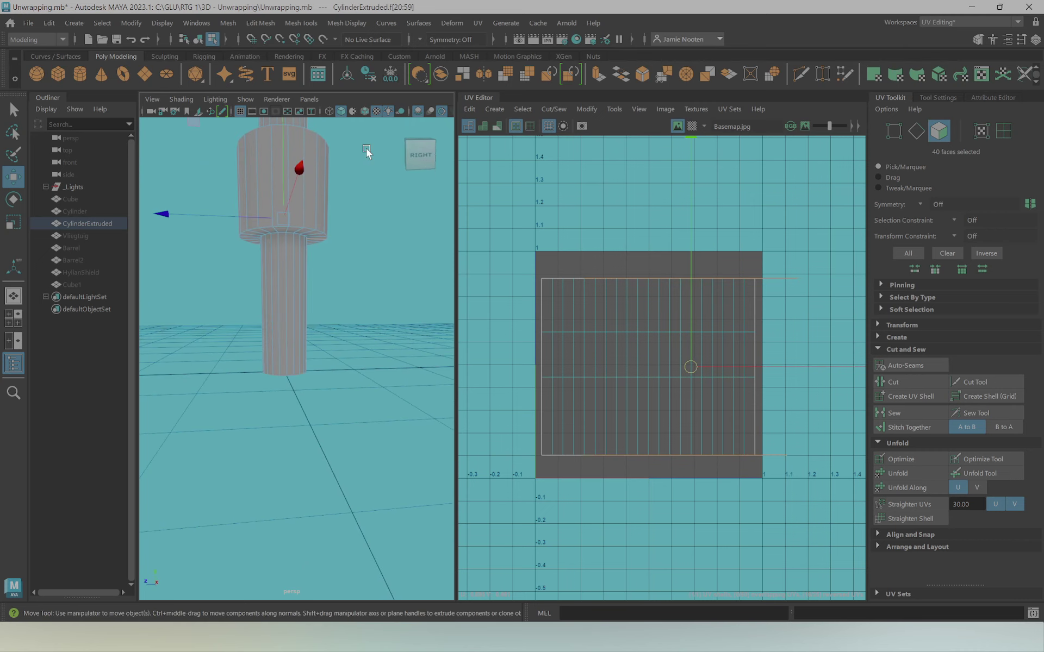
Automatically project the 40 ring faces, shrink both round shells and move them up-left
left_click(477, 22)
left_click(517, 91)
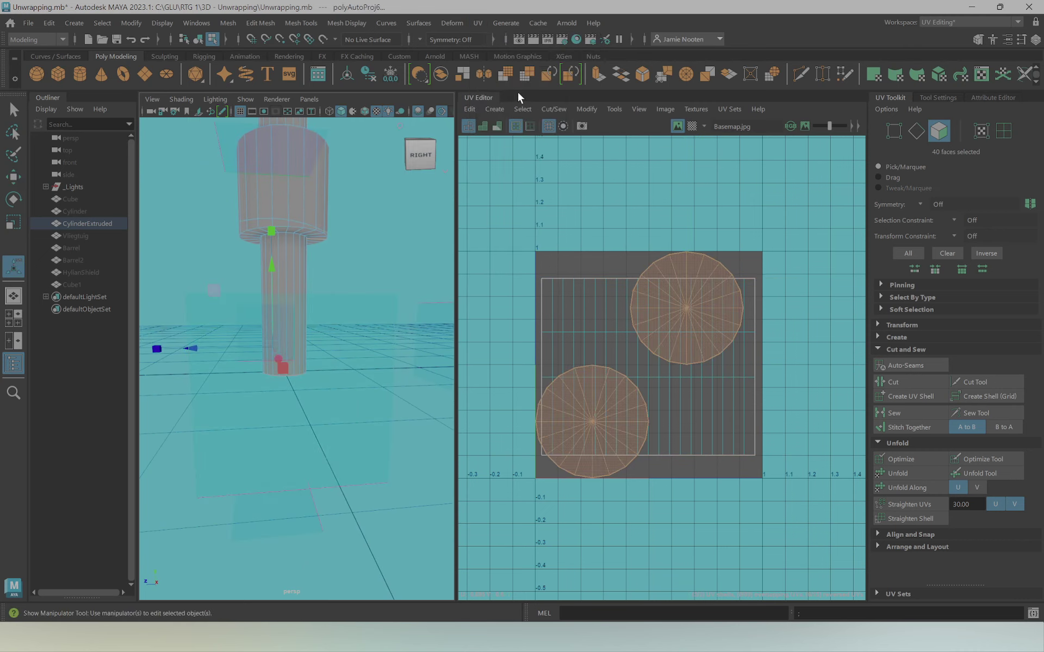
left_click_drag(299, 249, 310, 233, "alt")
key("r")
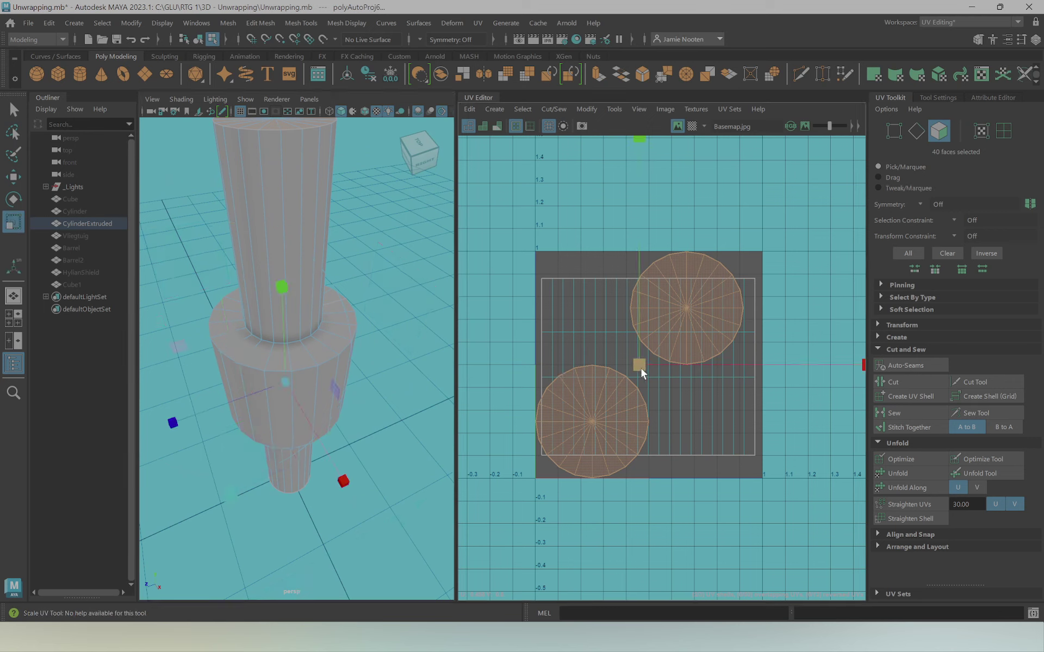
left_click_drag(641, 369, 503, 366)
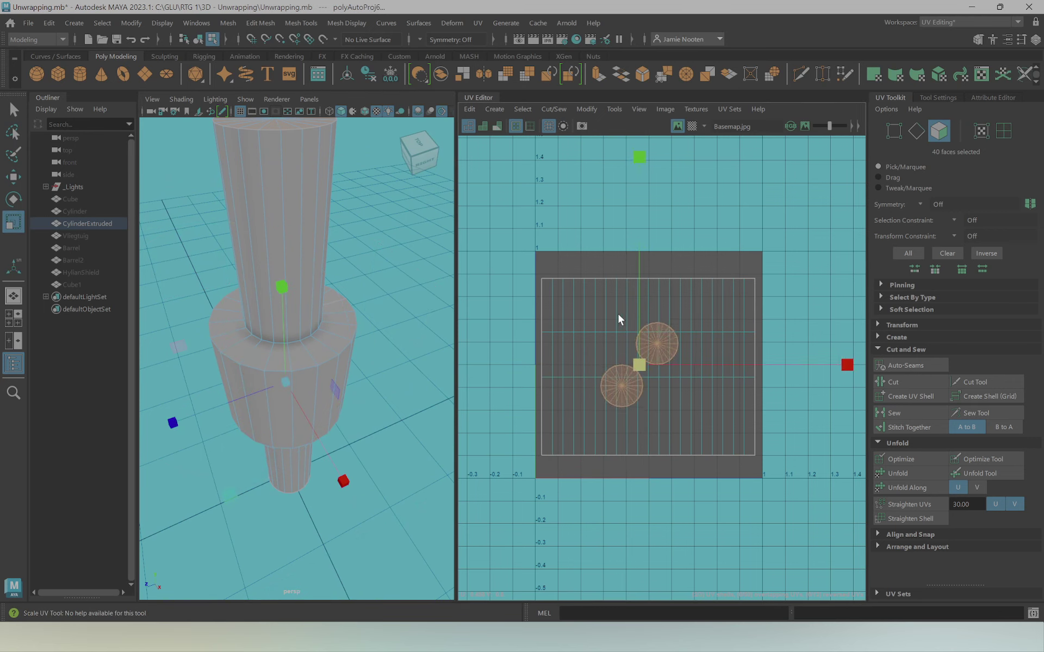
key("w")
mouse_move(640, 365)
left_mouse_down()
mouse_move(579, 237)
mouse_move(610, 251)
mouse_move(652, 246)
left_mouse_up()
Line up the two cap shells side by side above the side strip, then deselect
left_click(609, 205)
left_click(565, 258, "shift")
left_click(579, 307, "shift")
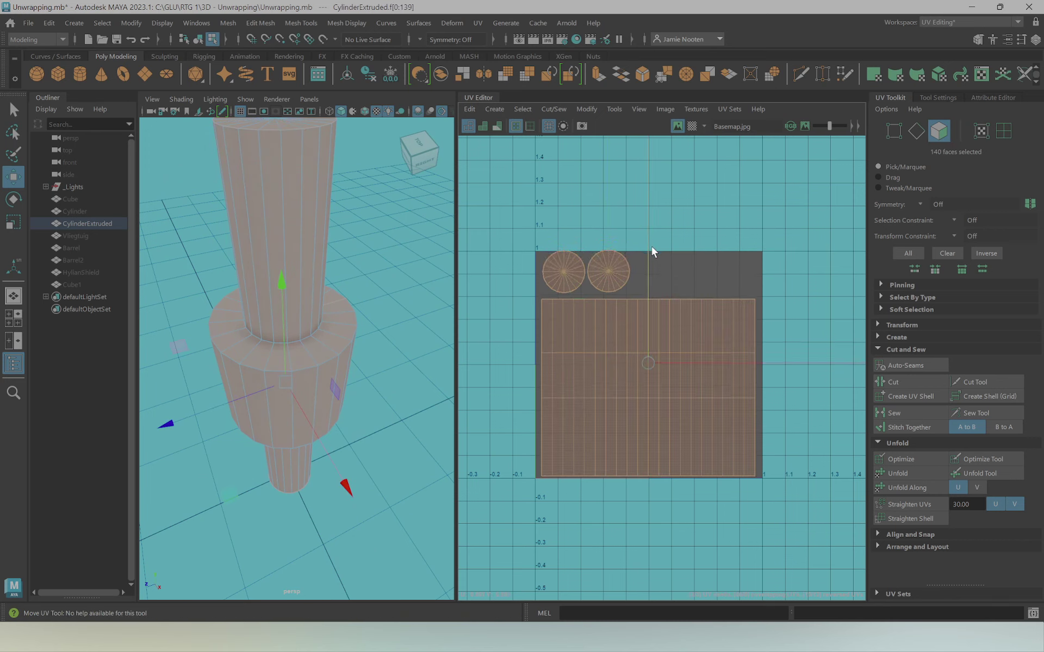
left_click(585, 216)
Turn on the UV checker pattern and inspect the cylinder's edges for stretching
scroll(305, 289, "up", 3)
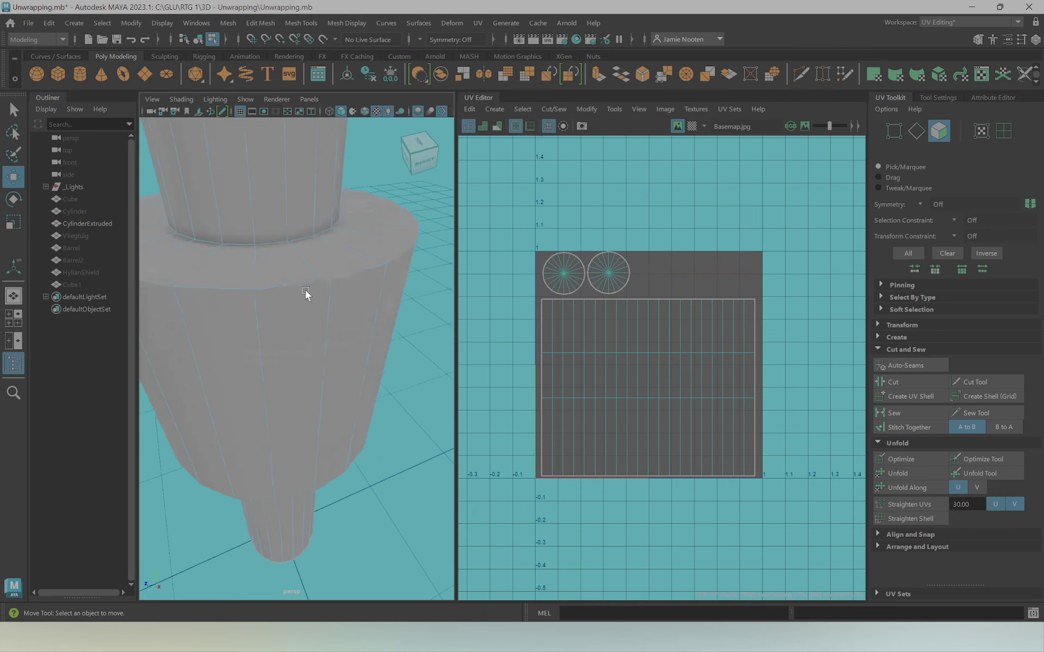
left_click_drag(305, 290, 285, 268, "alt")
right_click_drag(285, 269, 376, 305, "alt")
left_click(697, 125)
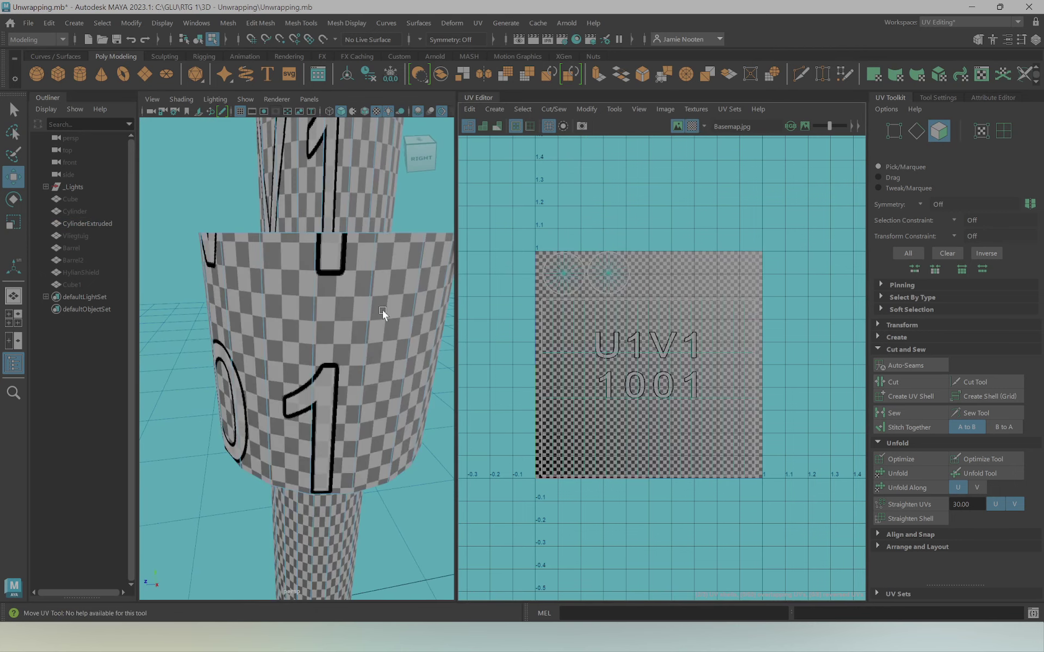
left_click_drag(382, 310, 328, 285, "alt")
left_click(320, 197)
mouse_move(320, 197)
right_mouse_down("alt")
mouse_move(318, 318)
mouse_move(306, 260)
right_mouse_up("alt")
left_click(318, 318)
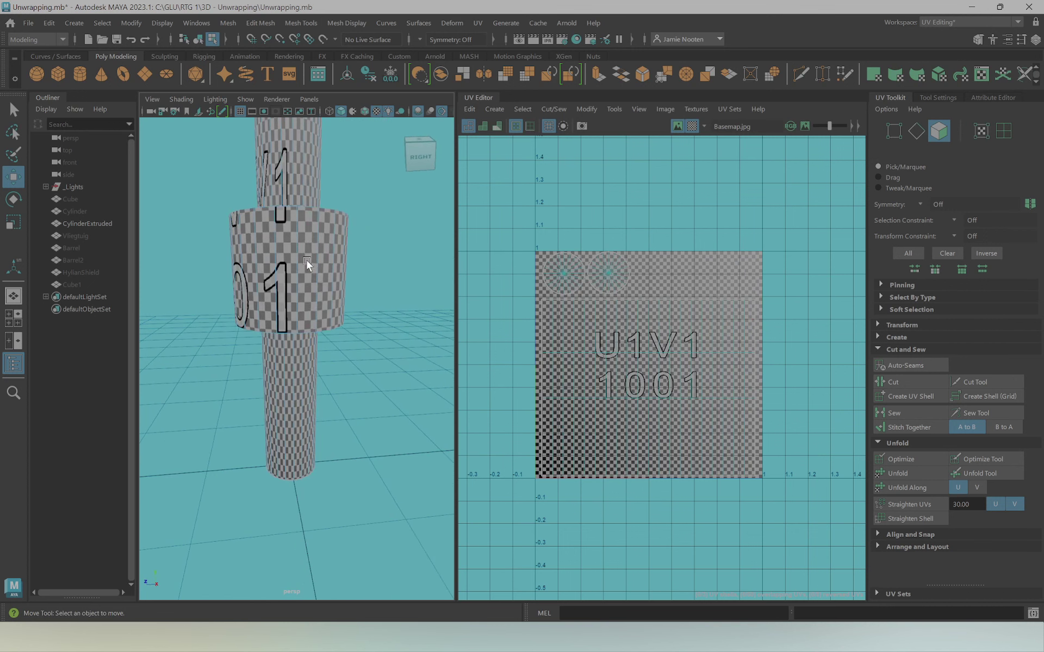
left_click(269, 355)
middle_click_drag(269, 354, 279, 354, "alt")
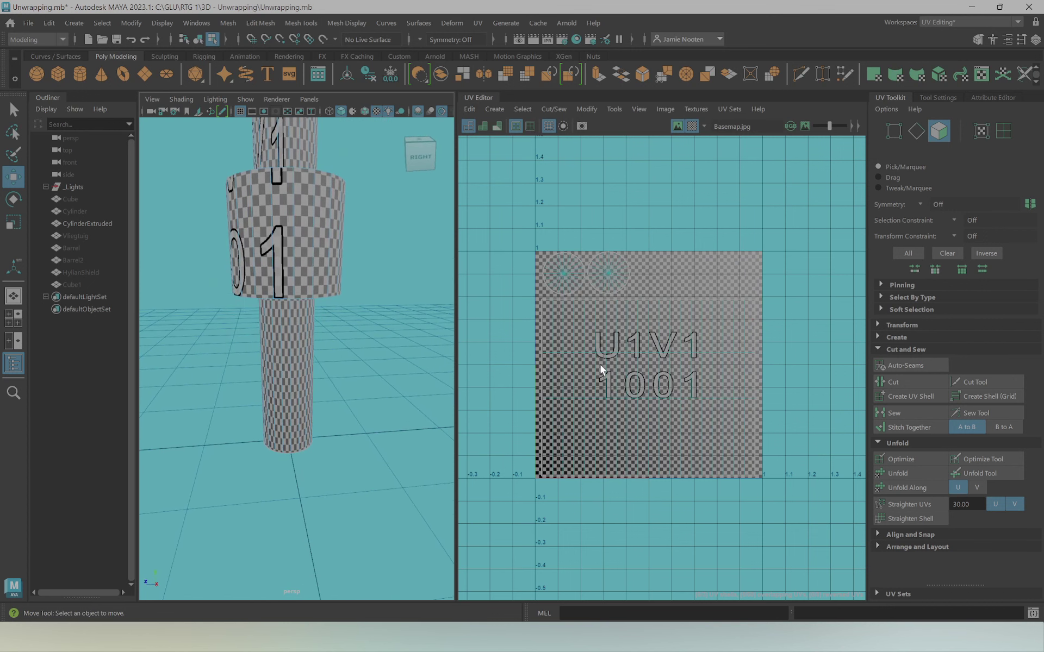
Squash the middle band's UVs vertically and check the checker stretching around the cylinder
right_click_drag(602, 363, 648, 360)
left_click_drag(491, 331, 772, 413)
key("r")
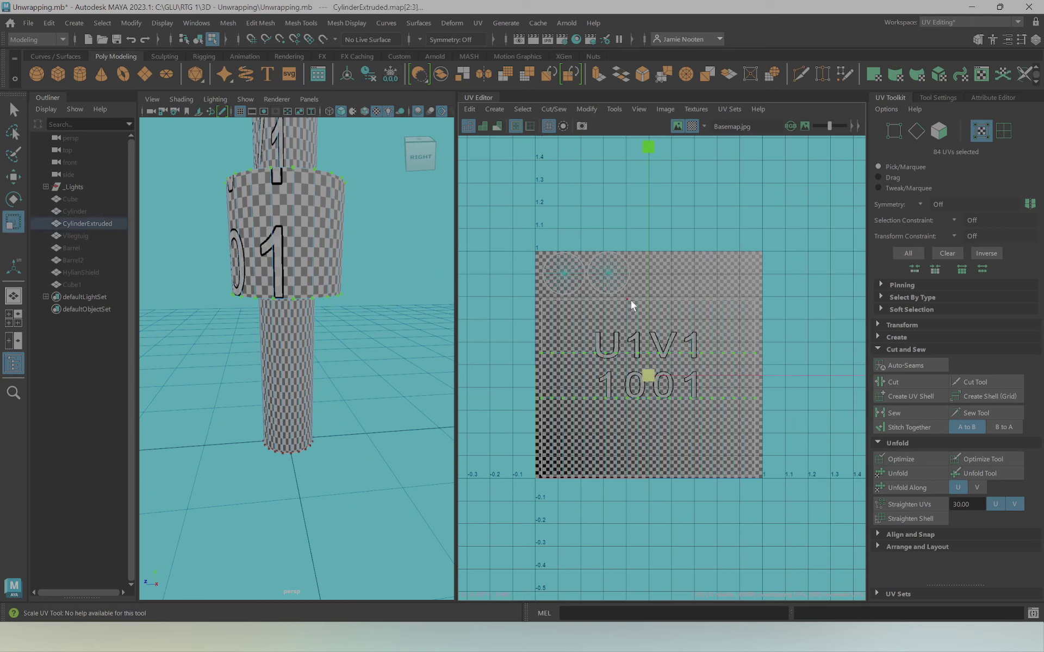
mouse_move(647, 267)
middle_mouse_down()
mouse_move(618, 167)
mouse_move(664, 398)
mouse_move(655, 351)
middle_mouse_up()
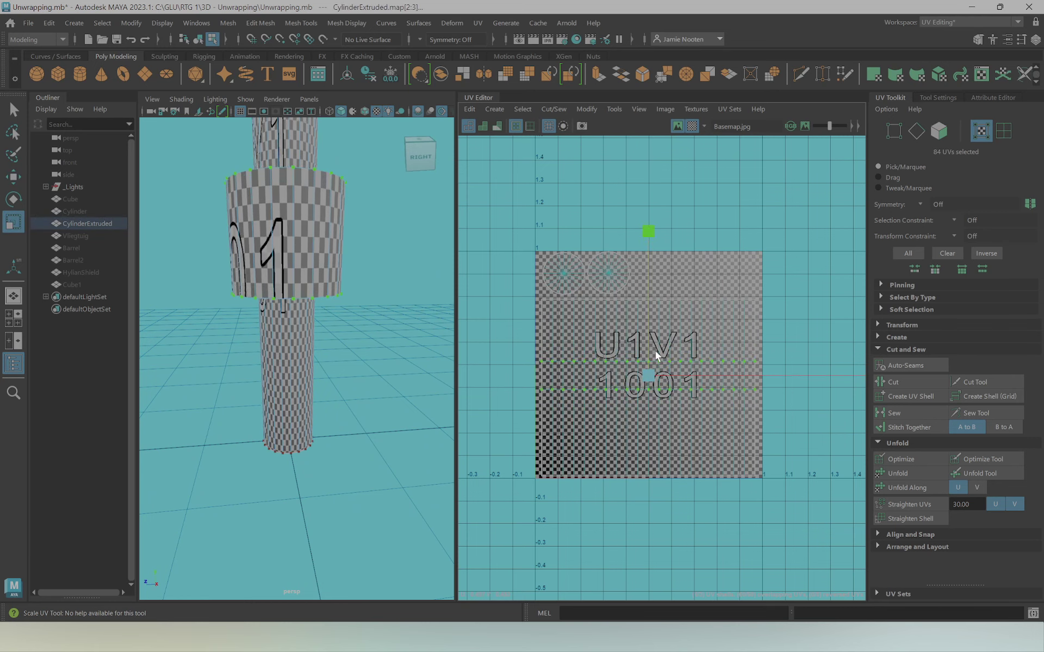
mouse_move(304, 337)
left_mouse_down("alt")
mouse_move(294, 285)
mouse_move(268, 362)
mouse_move(261, 338)
left_mouse_up("alt")
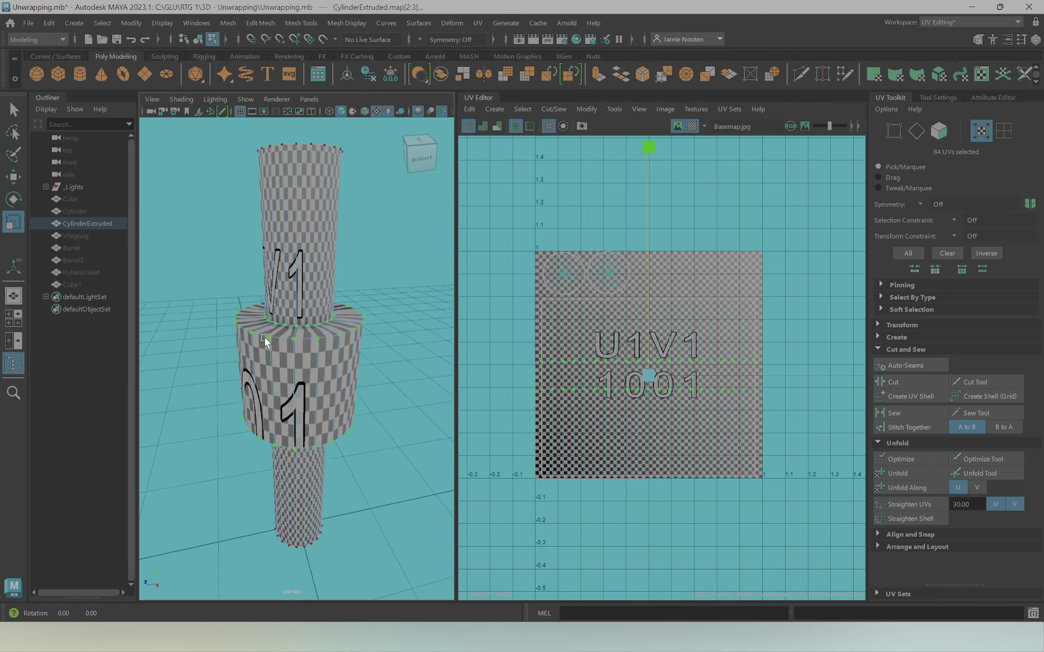
mouse_move(261, 338)
right_mouse_down("alt")
mouse_move(324, 345)
mouse_move(301, 328)
right_mouse_up("alt")
left_click_drag(301, 328, 295, 342, "alt")
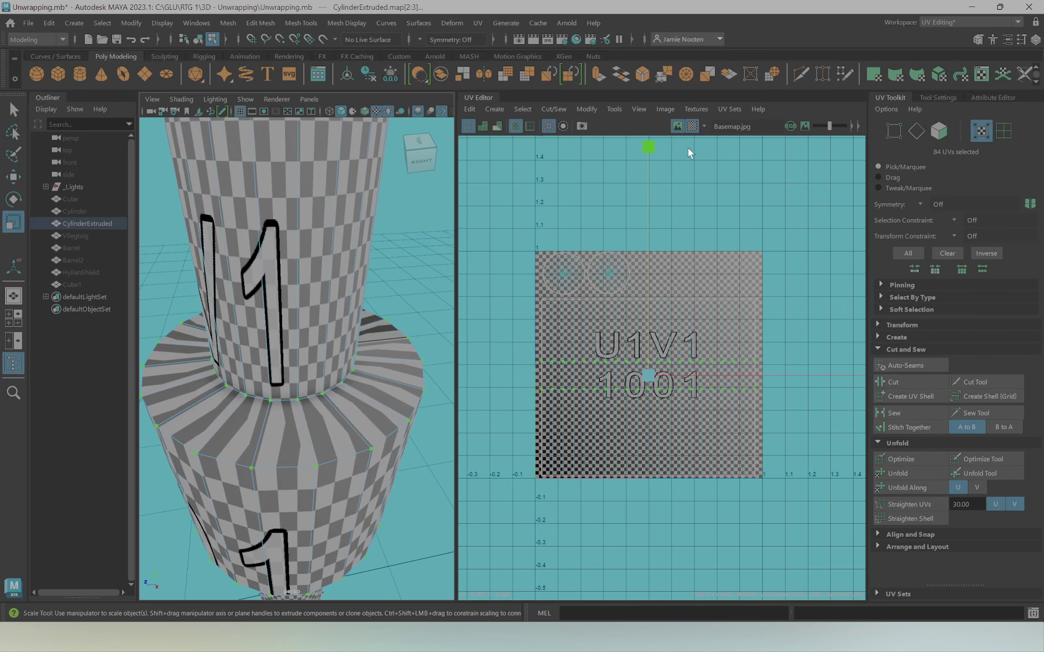
mouse_move(229, 337)
left_mouse_down("alt")
mouse_move(201, 353)
mouse_move(203, 318)
mouse_move(201, 349)
mouse_move(211, 351)
left_mouse_up("alt")
Turn off the checker, frame the cylinder in front view, and return to perspective
left_click(691, 125)
scroll(265, 321, "down", 5)
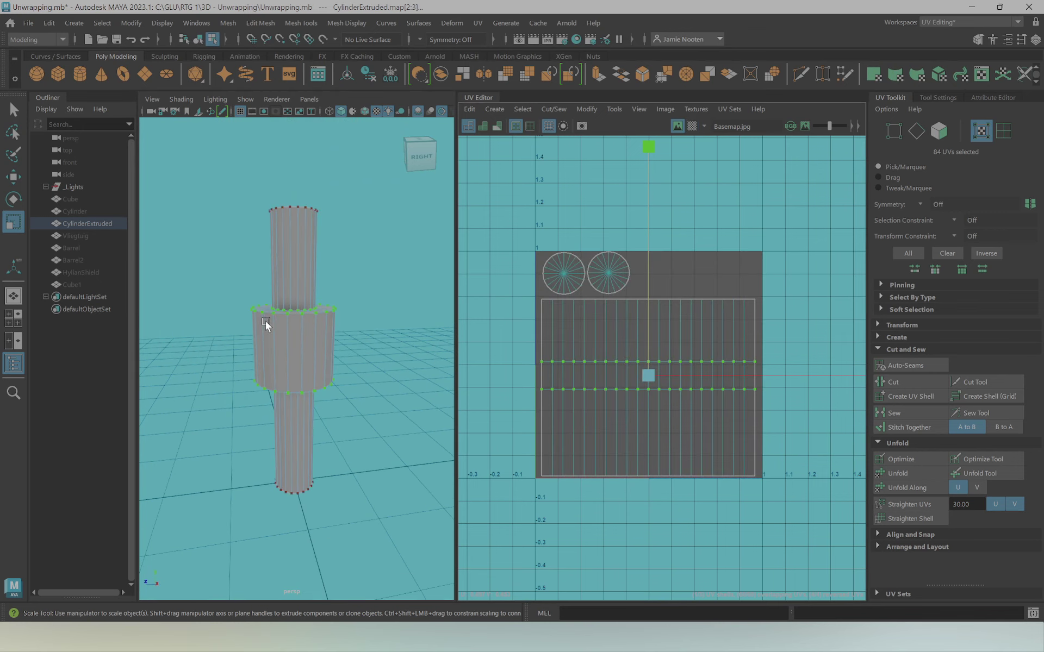
scroll(252, 318, "up", 5)
mouse_move(337, 325)
left_mouse_down("alt")
mouse_move(314, 339)
mouse_move(341, 327)
left_mouse_up("alt")
key("space")
left_click_drag(324, 246, 321, 263)
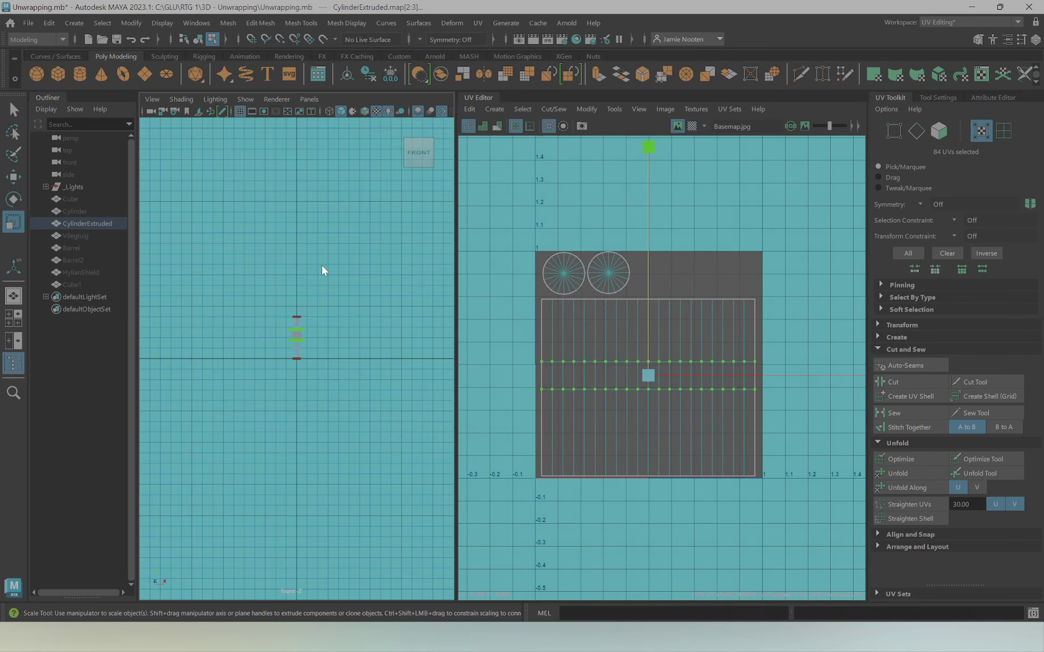
key("f")
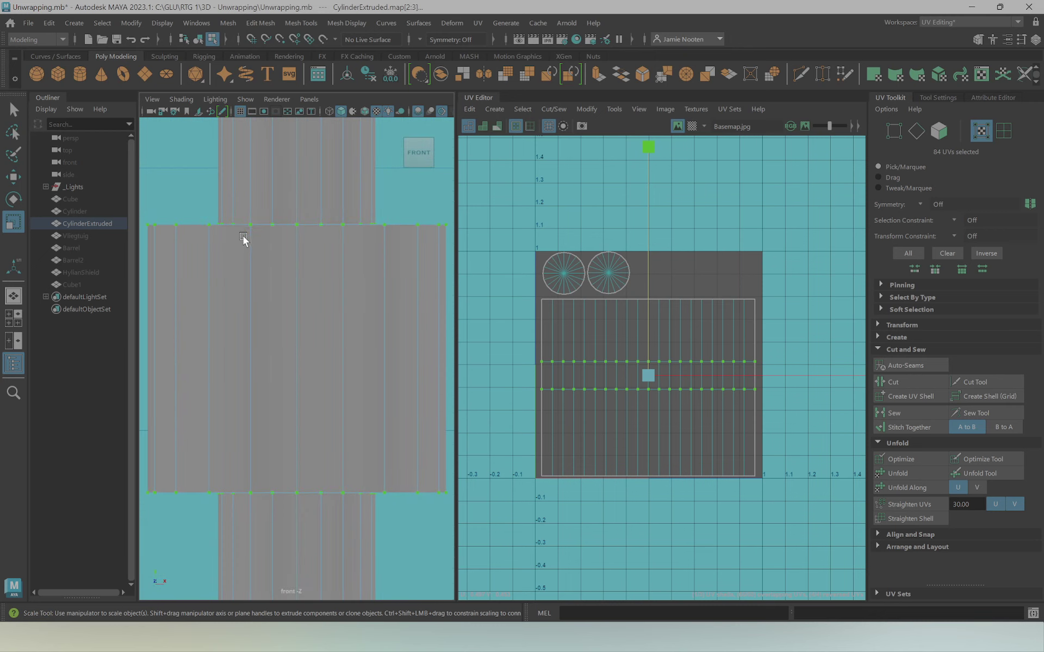
key("space")
left_click_drag(240, 215, 240, 190)
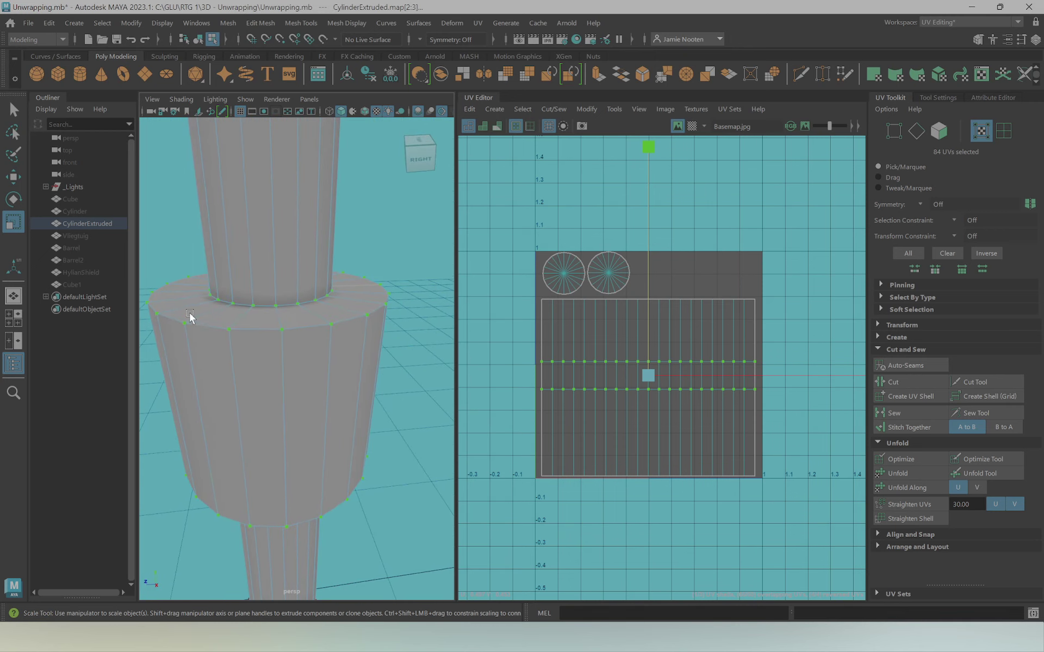
Bring the unwrapped strip into view and select the edge loop atop the wider section
scroll(571, 393, "up", 3)
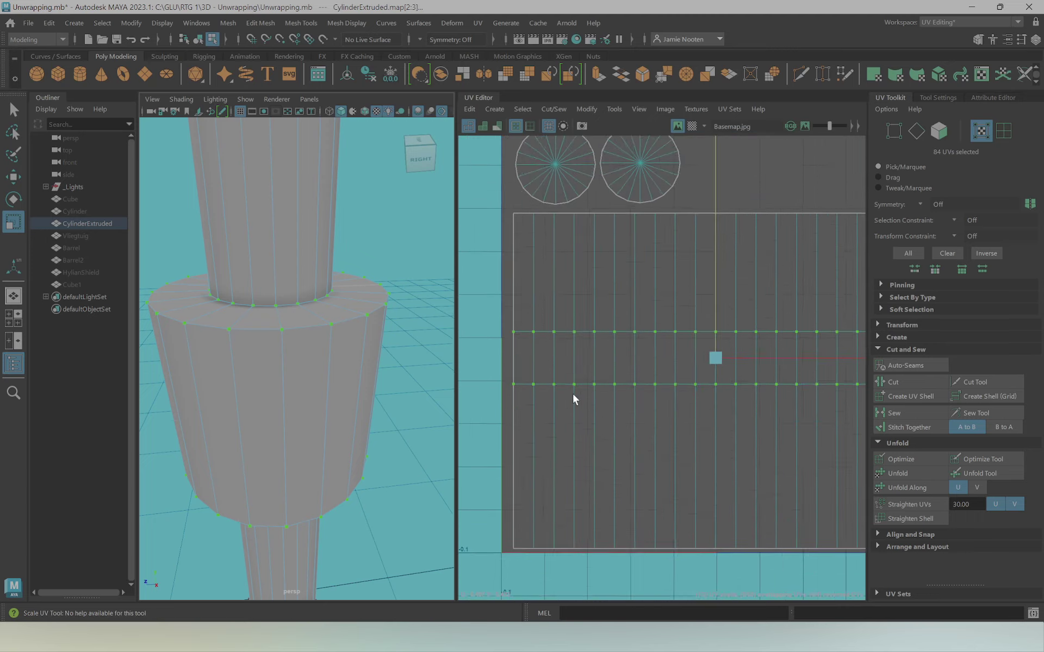
scroll(566, 351, "up", 3)
scroll(556, 272, "up", 3)
scroll(559, 263, "up", 2)
mouse_move(559, 263)
middle_mouse_down("alt")
mouse_move(564, 295)
mouse_move(694, 292)
mouse_move(699, 268)
middle_mouse_up("alt")
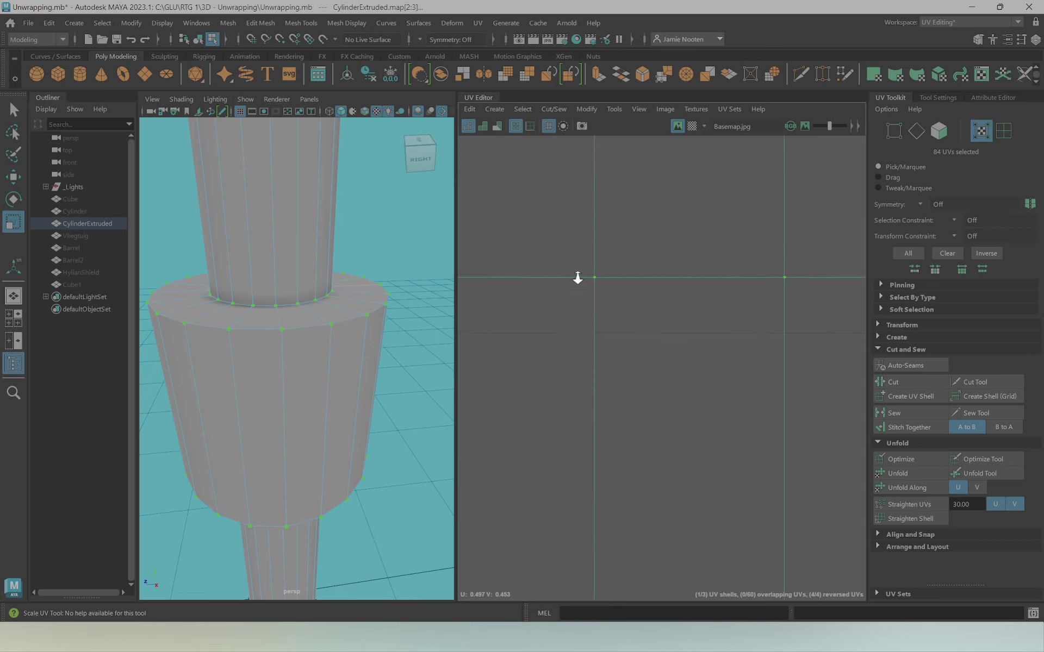
scroll(577, 280, "down", 3)
scroll(687, 329, "down", 3)
right_click_drag(295, 325, 299, 254)
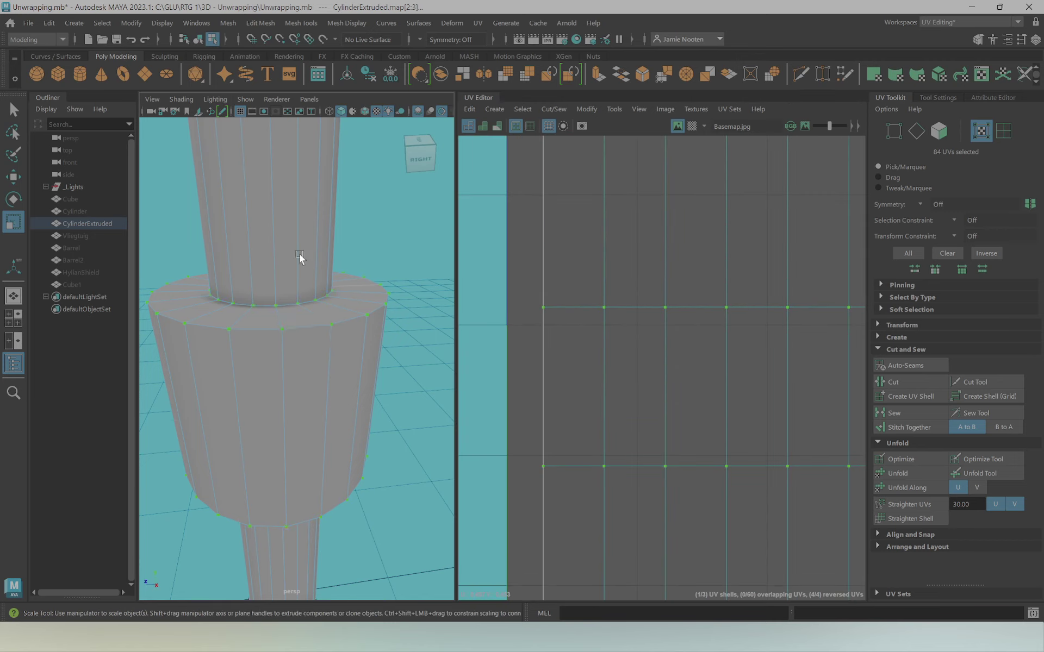
double_click(286, 304)
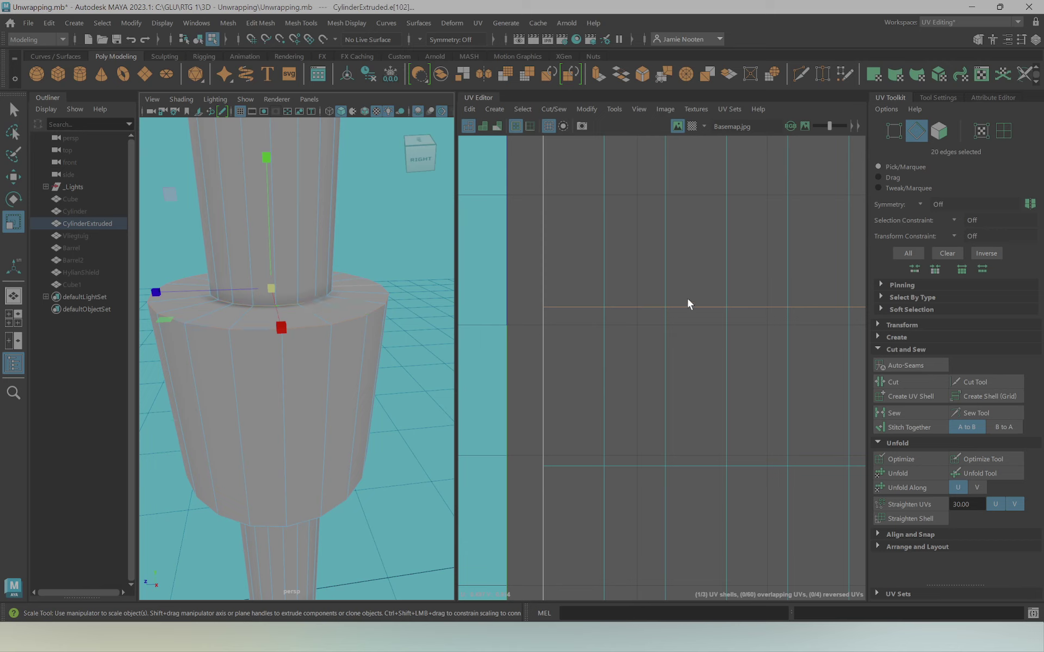
left_click_drag(341, 353, 332, 345, "alt")
Select a face on the wide section and squash its UV row vertically
right_click_drag(313, 278, 307, 306)
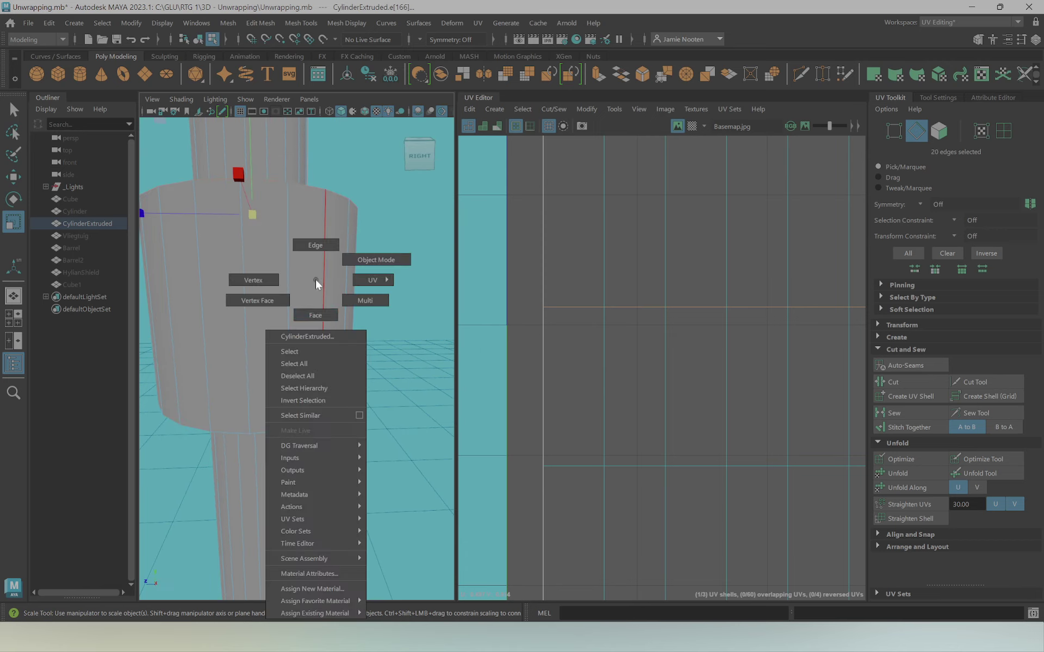
left_click(307, 306)
scroll(326, 244, "down", 5)
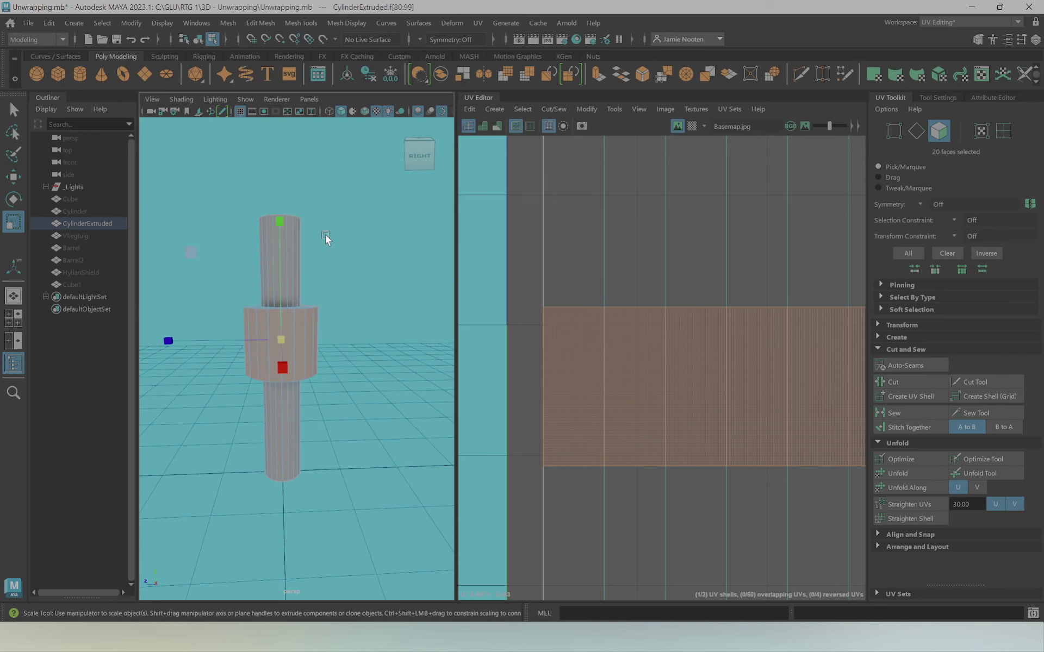
scroll(743, 397, "down", 2)
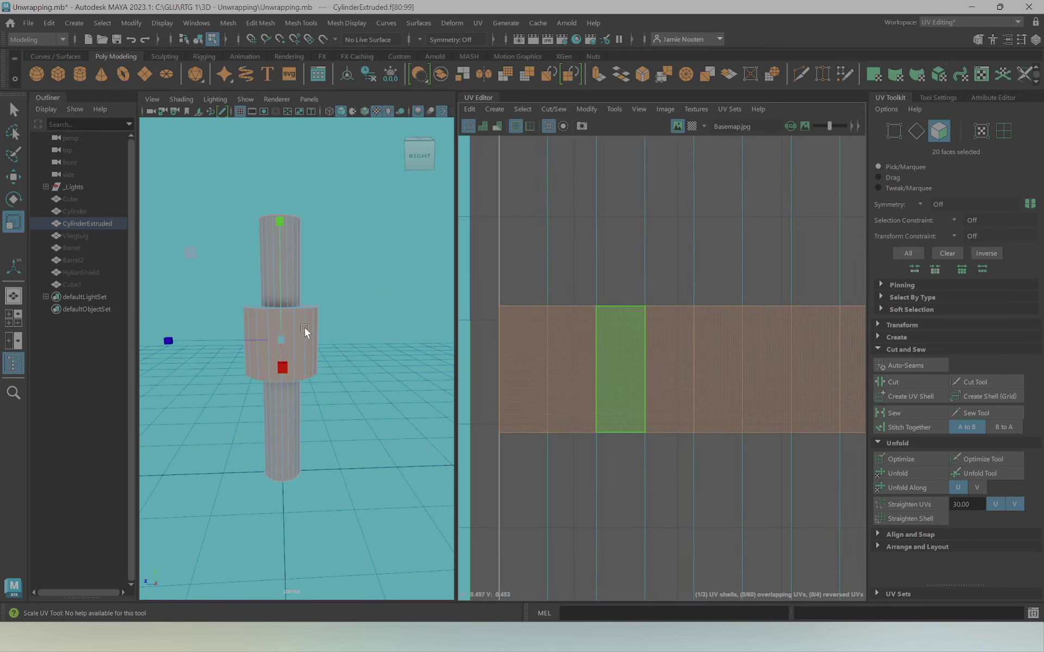
scroll(294, 315, "up", 5)
scroll(625, 380, "down", 1)
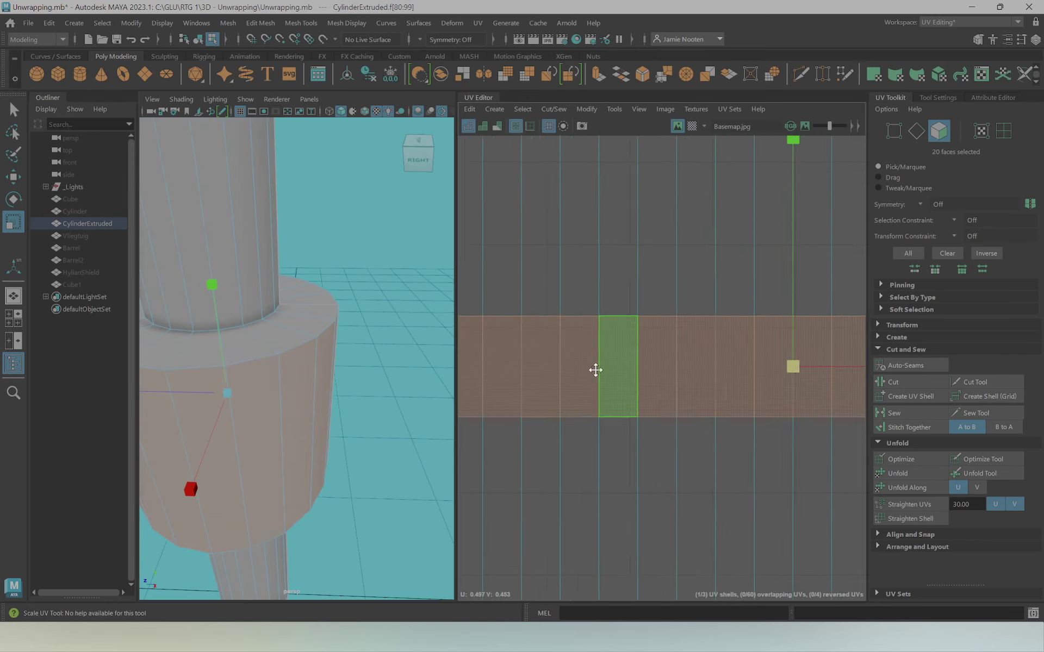
scroll(707, 345, "down", 1)
scroll(750, 218, "down", 1)
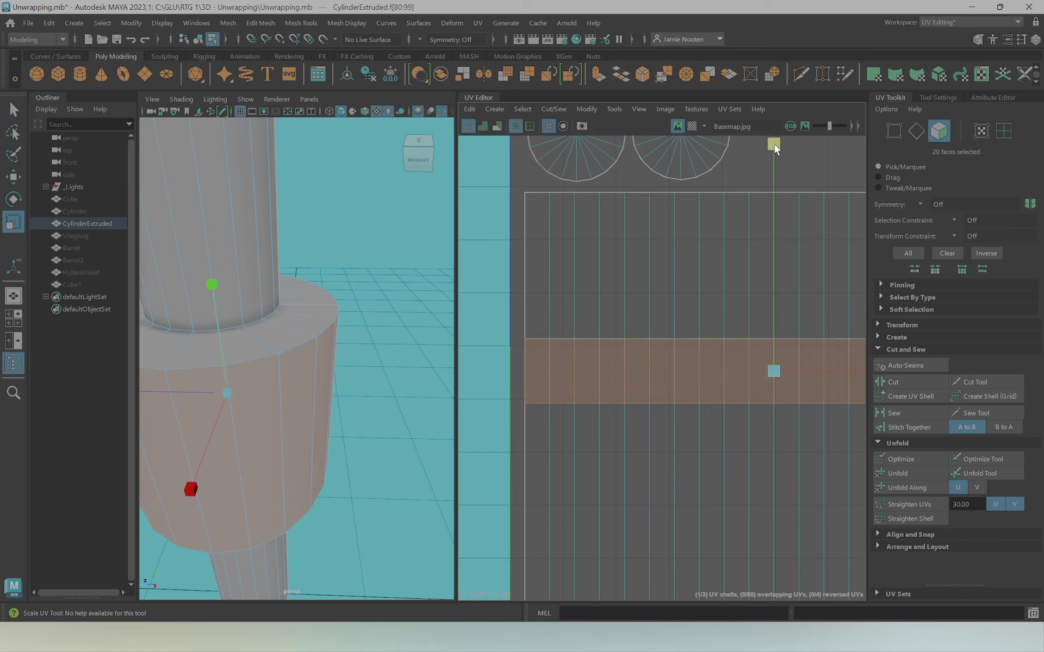
left_click_drag(775, 152, 785, 194)
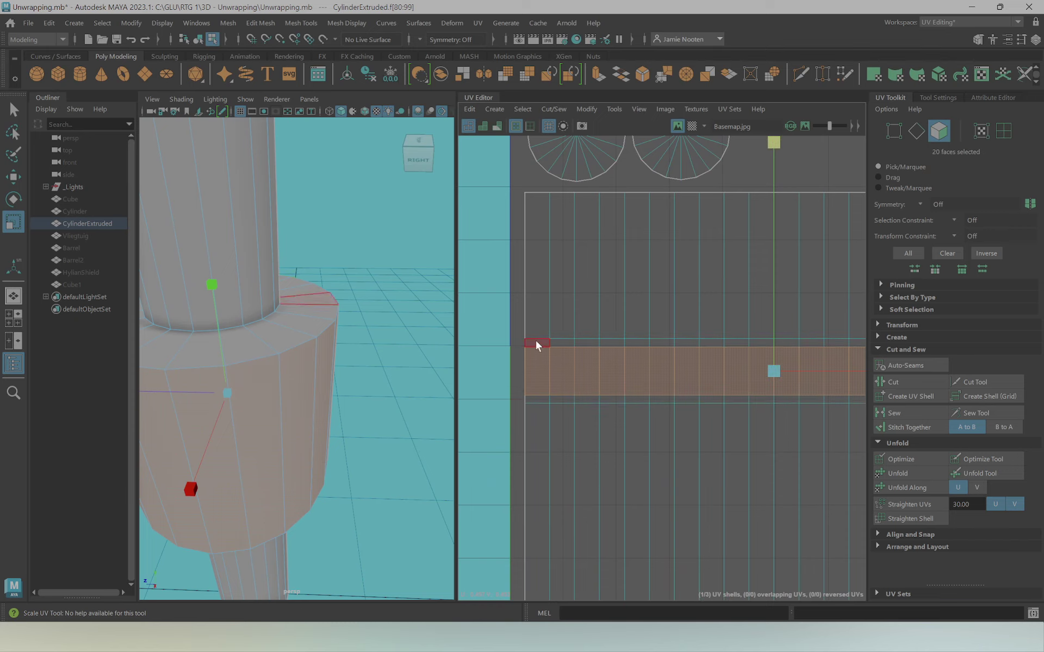
Squash the wide section's full face ring to a thin line, checking it with Checkered Tiles
left_click_drag(804, 344, 806, 344)
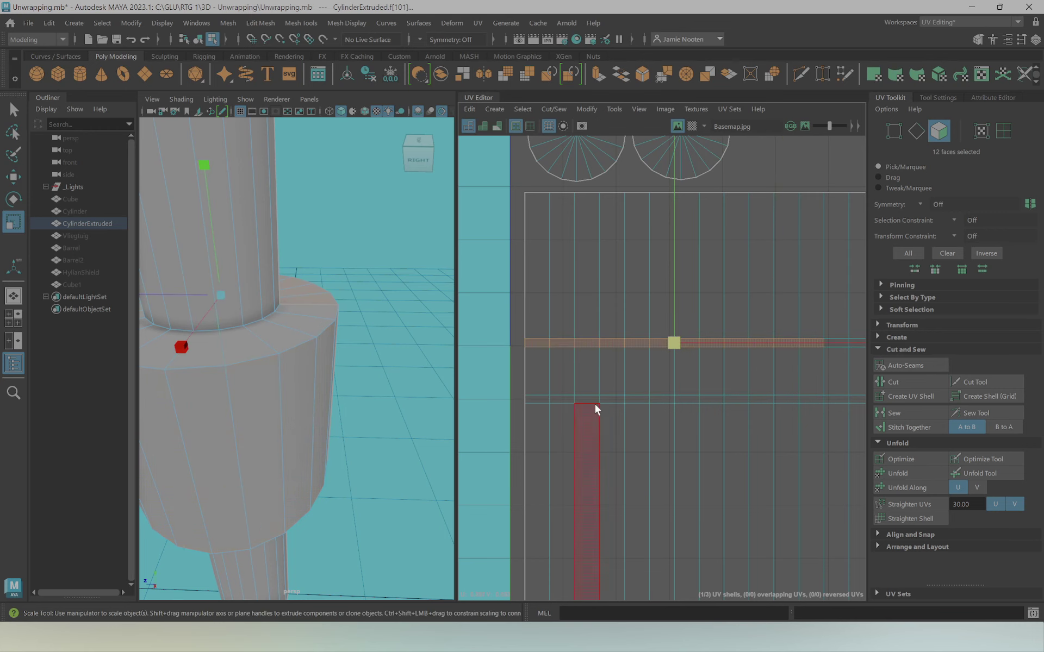
double_click(576, 375)
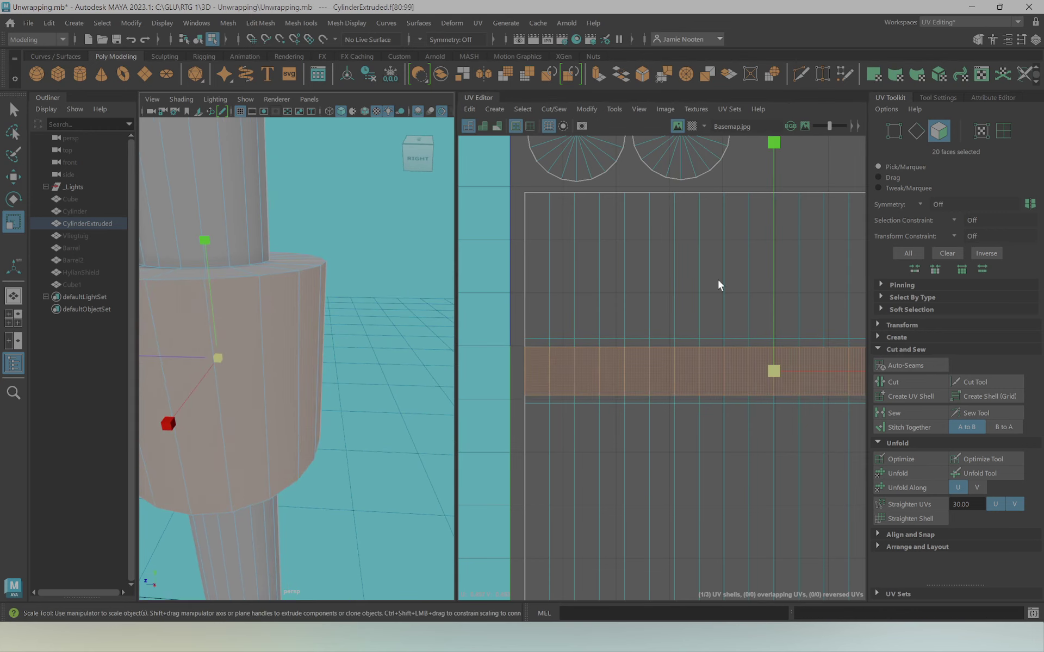
left_click(692, 126)
left_click_drag(305, 326, 317, 276, "alt")
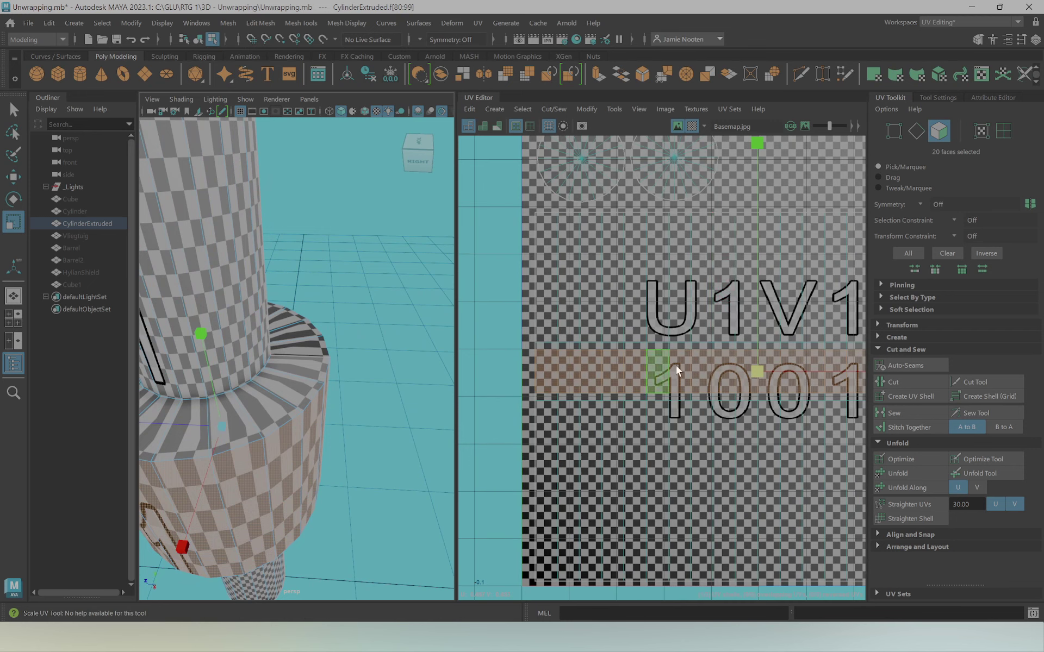
mouse_move(749, 148)
left_mouse_down()
mouse_move(791, 383)
mouse_move(750, 127)
mouse_move(739, 174)
mouse_move(749, 143)
left_mouse_up()
left_click(692, 126)
Stretch the squashed UV row back taller and inspect the wide section's rim in Edge mode
left_click_drag(337, 380, 309, 377, "alt")
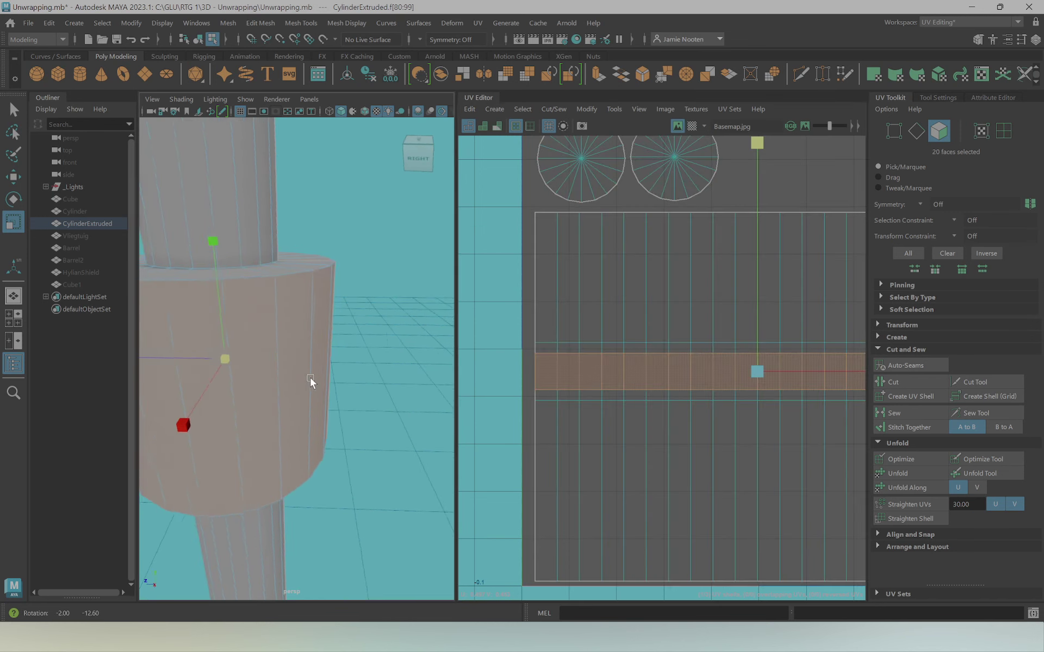
mouse_move(310, 377)
right_mouse_down("alt")
mouse_move(270, 335)
mouse_move(326, 337)
mouse_move(316, 332)
right_mouse_up("alt")
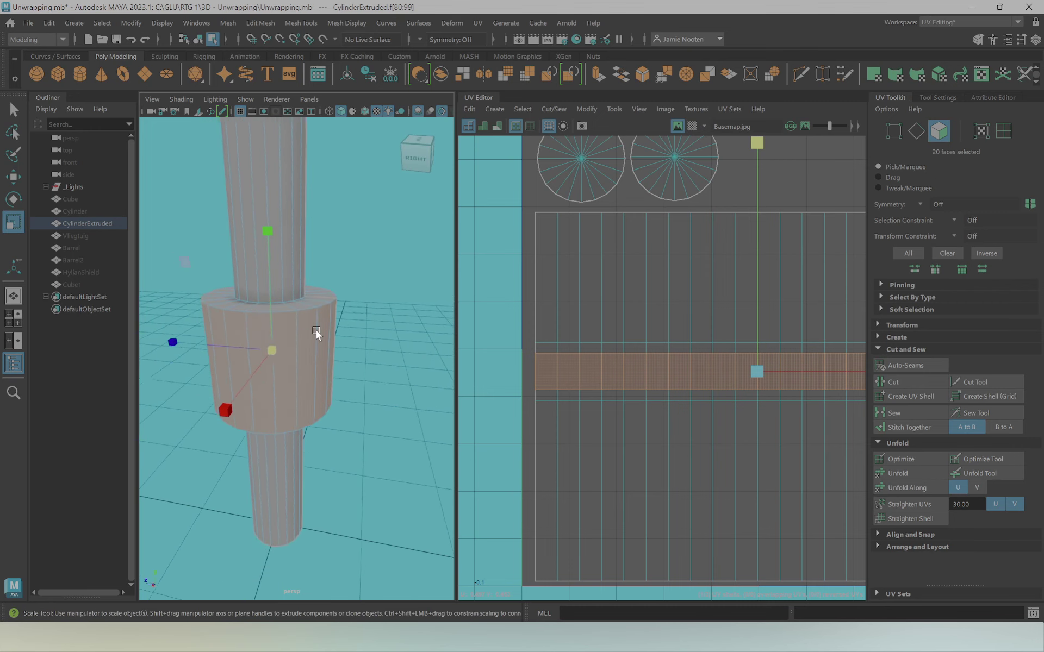
left_click_drag(316, 332, 348, 316, "alt")
mouse_move(328, 282)
right_mouse_down()
mouse_move(346, 322)
mouse_move(372, 311)
right_mouse_up()
mouse_move(372, 311)
left_mouse_down("alt")
mouse_move(323, 327)
mouse_move(361, 370)
left_mouse_up("alt")
right_click_drag(361, 370, 328, 347, "alt")
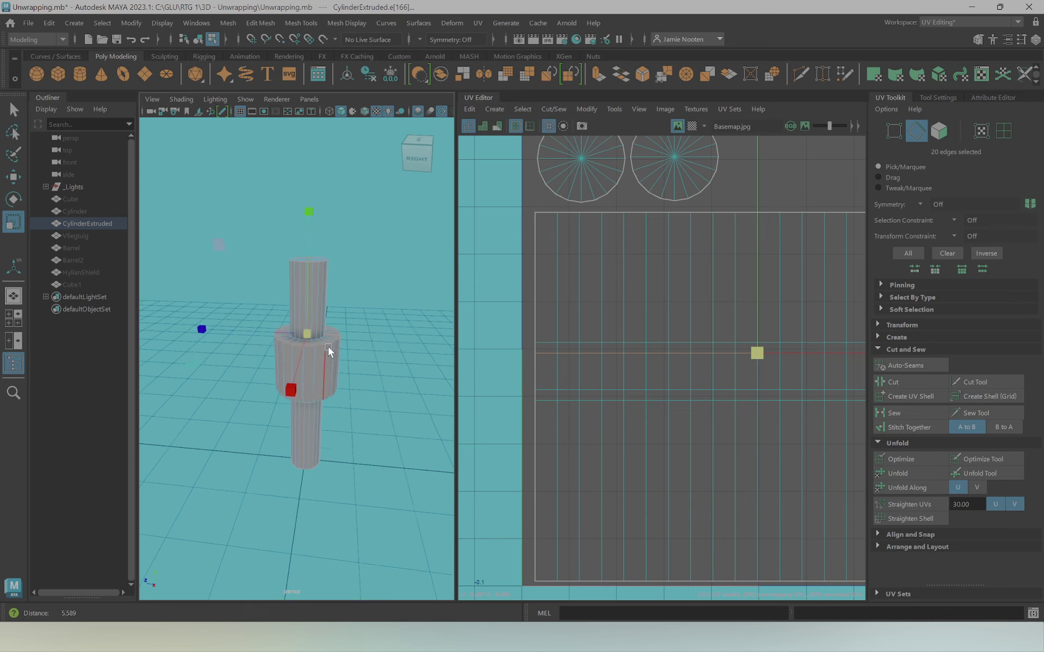
mouse_move(328, 347)
left_mouse_down("alt")
mouse_move(333, 361)
mouse_move(292, 391)
mouse_move(295, 379)
left_mouse_up("alt")
mouse_move(296, 380)
right_mouse_down("alt")
mouse_move(340, 351)
mouse_move(298, 278)
right_mouse_up("alt")
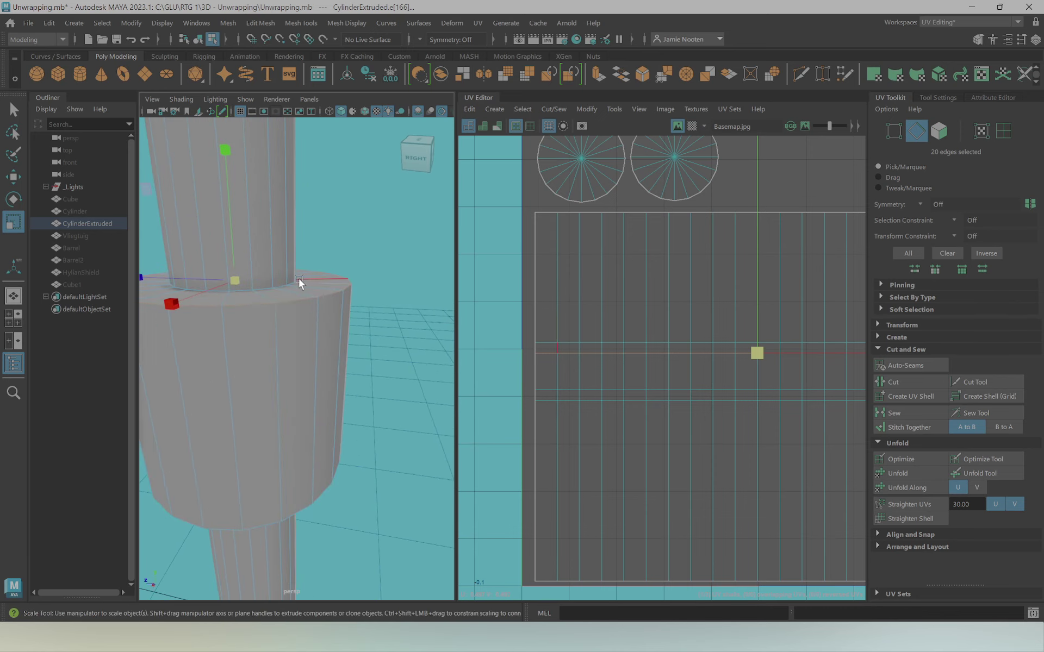
Select a thinner row of UV faces, check it on the model, and return to Object mode
right_click_drag(577, 380, 537, 348)
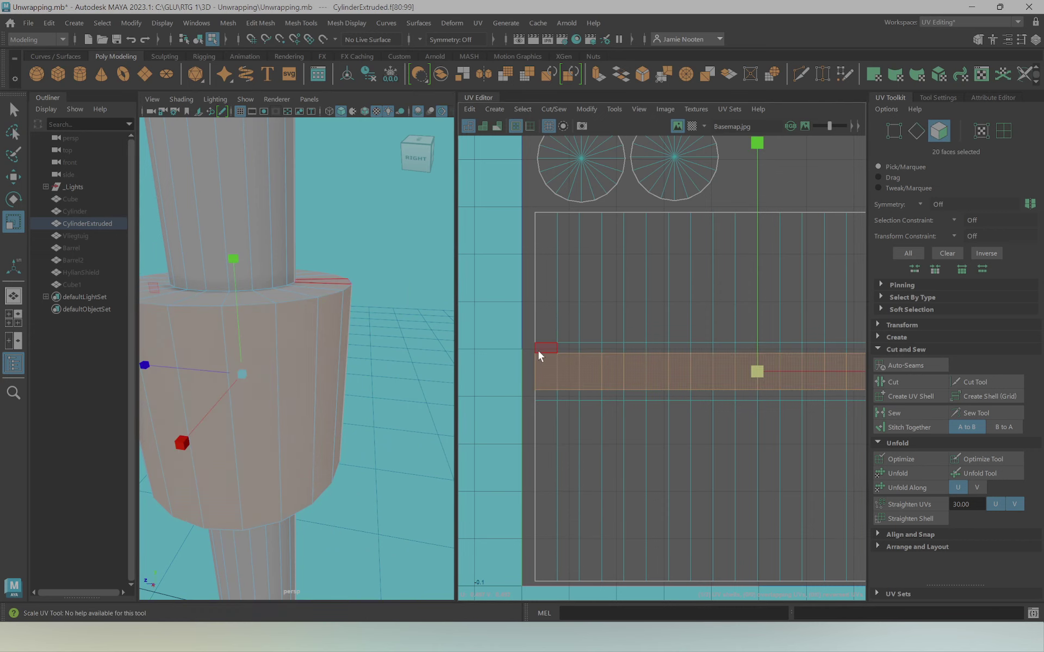
left_click_drag(737, 348, 738, 349)
mouse_move(348, 268)
left_mouse_down("alt")
mouse_move(281, 295)
mouse_move(351, 301)
mouse_move(340, 416)
mouse_move(353, 380)
mouse_move(299, 391)
mouse_move(345, 422)
mouse_move(396, 424)
mouse_move(451, 364)
mouse_move(406, 353)
left_mouse_up("alt")
right_click_drag(325, 304, 375, 244)
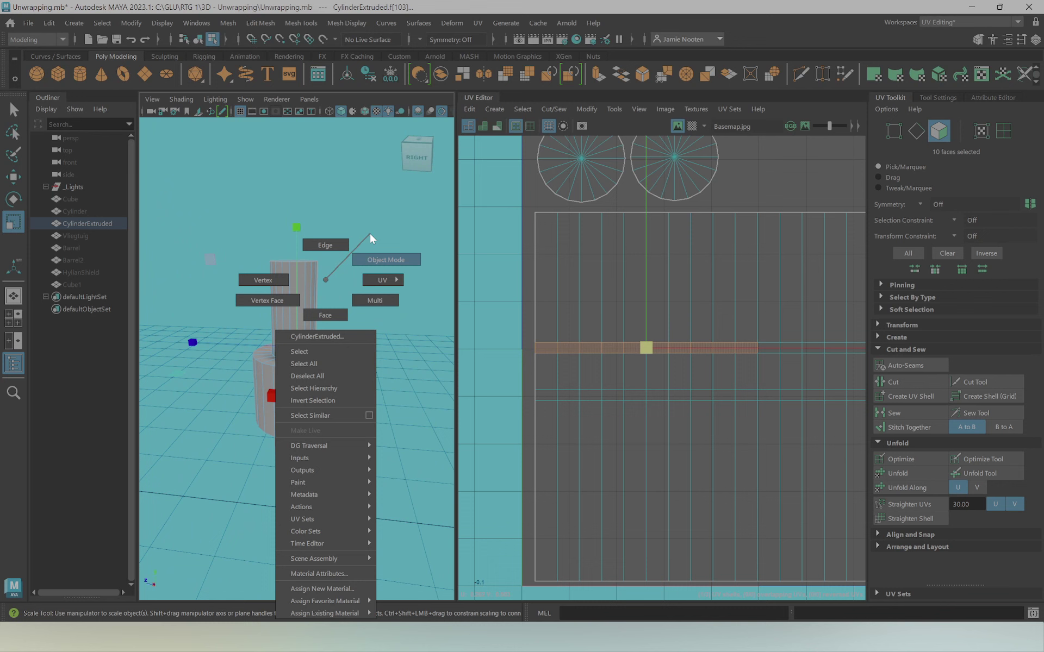
Duplicate the cylinder and rotate the copy -90° so it lies horizontally
left_click(383, 325)
left_click(324, 389)
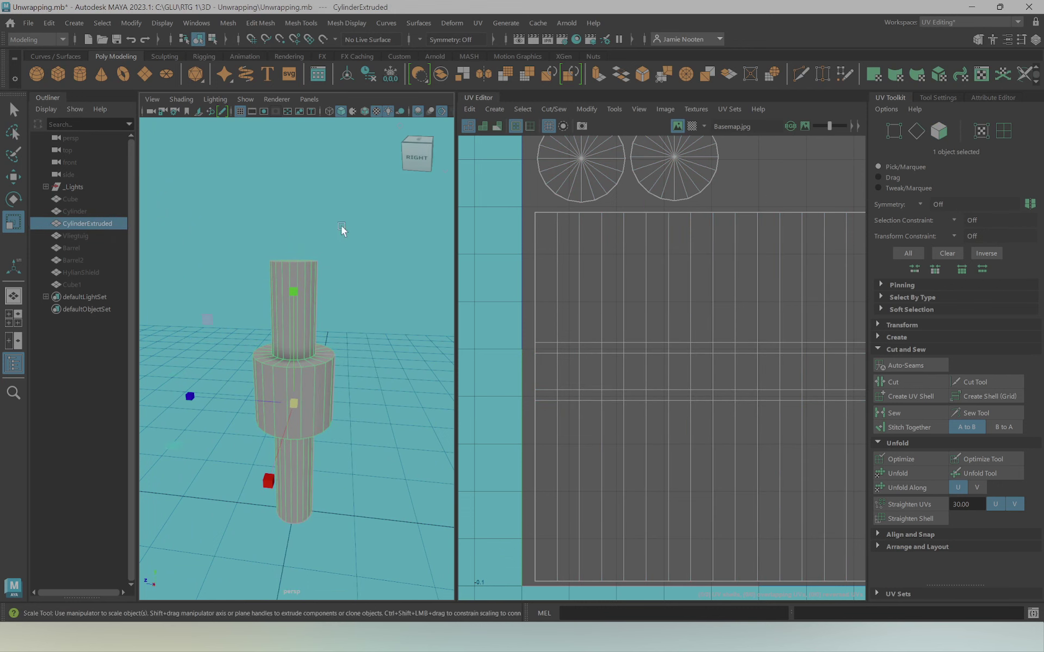
key("ctrl+d")
key("e")
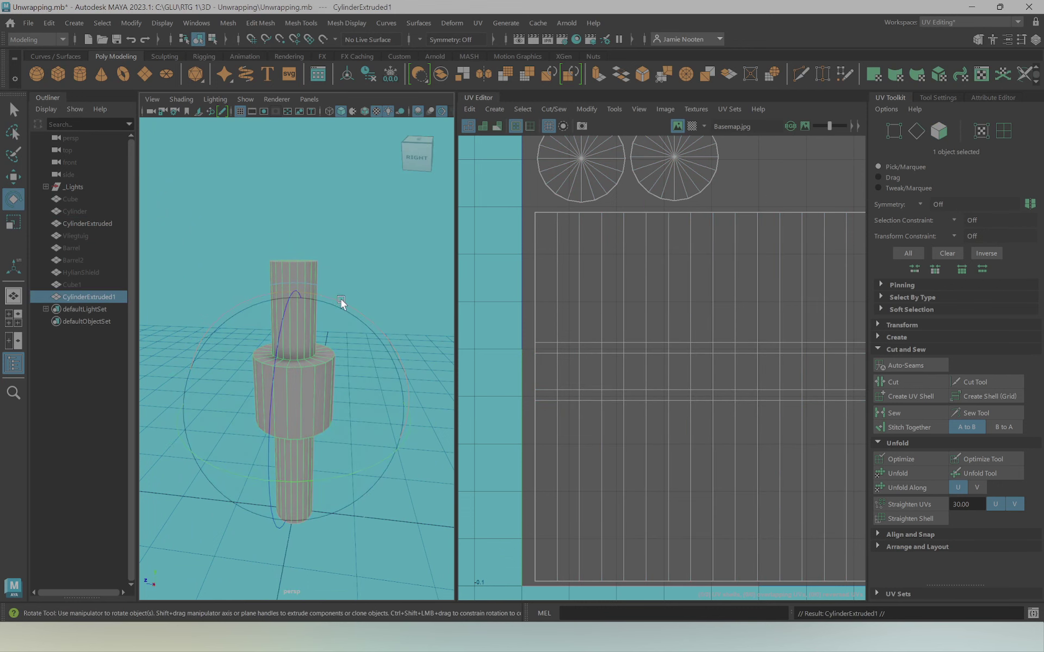
mouse_move(268, 477)
left_mouse_down("alt")
mouse_move(285, 461)
mouse_move(283, 390)
mouse_move(481, 283)
left_mouse_up("alt")
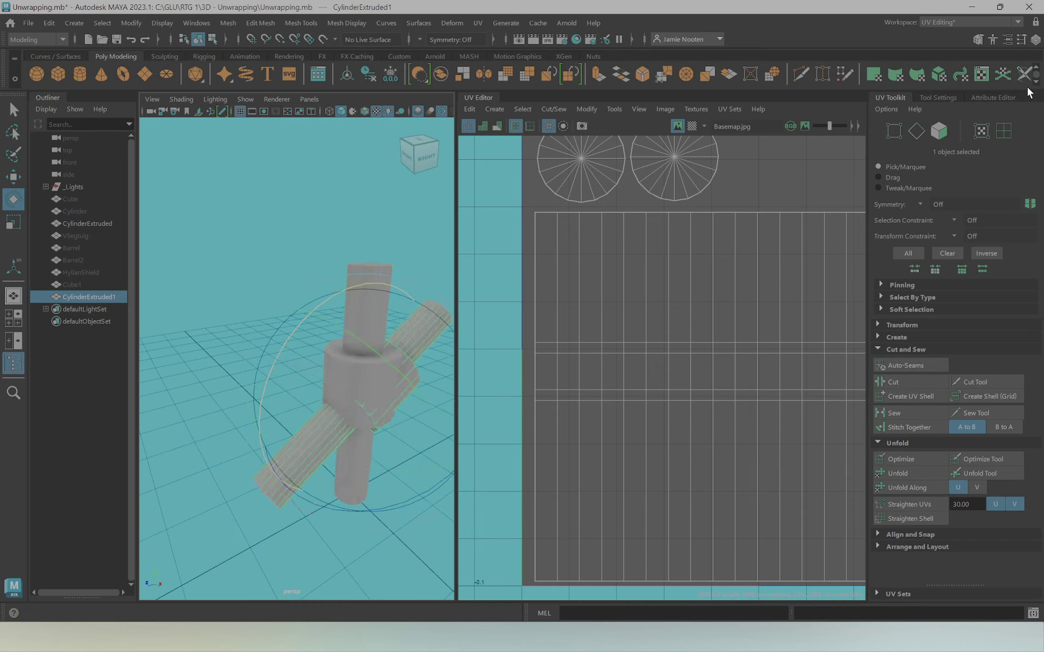
mouse_move(285, 377)
left_mouse_down("alt")
mouse_move(236, 317)
mouse_move(326, 275)
mouse_move(318, 272)
left_mouse_up("alt")
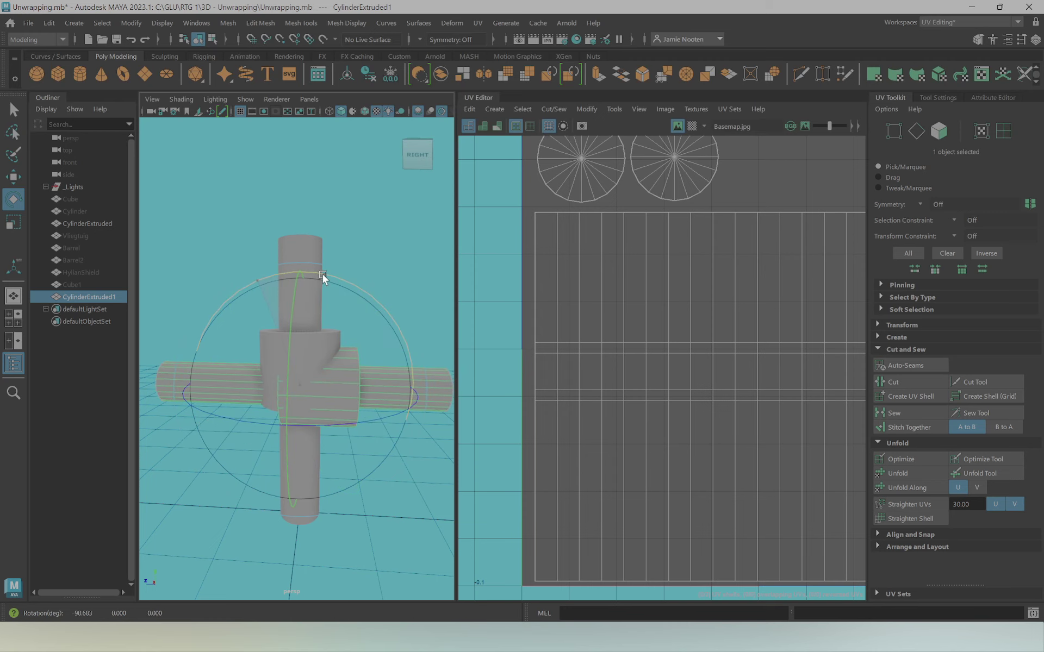
Hide the upright original cylinder and frame the horizontal copy
left_click(312, 246)
key("ctrl+h")
left_click(354, 352)
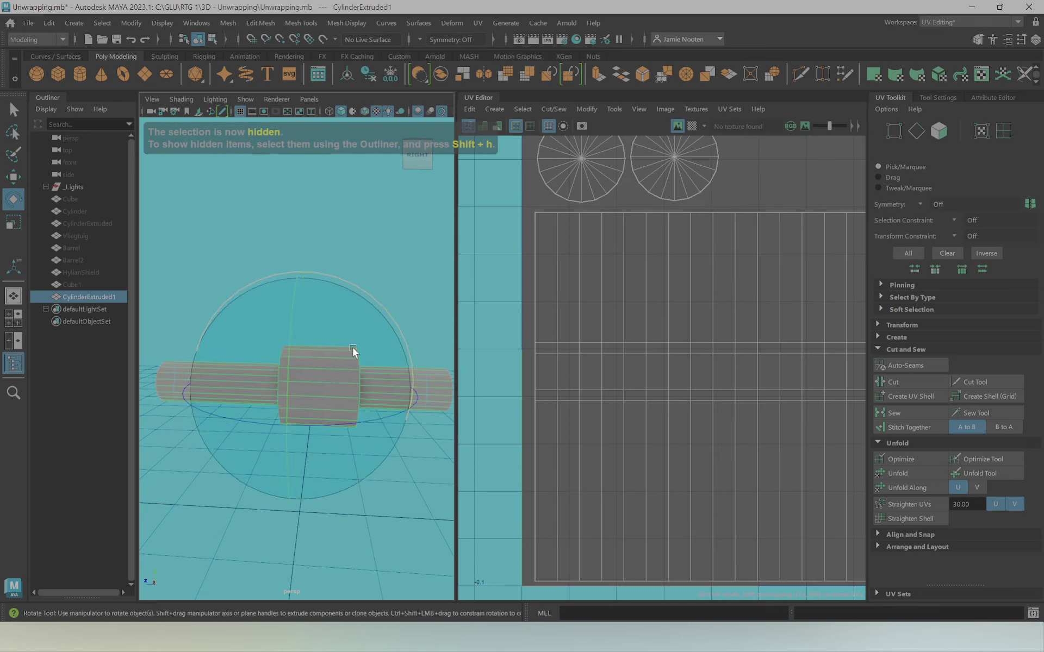
mouse_move(354, 352)
left_mouse_down("alt")
mouse_move(382, 291)
mouse_move(382, 436)
left_mouse_up("alt")
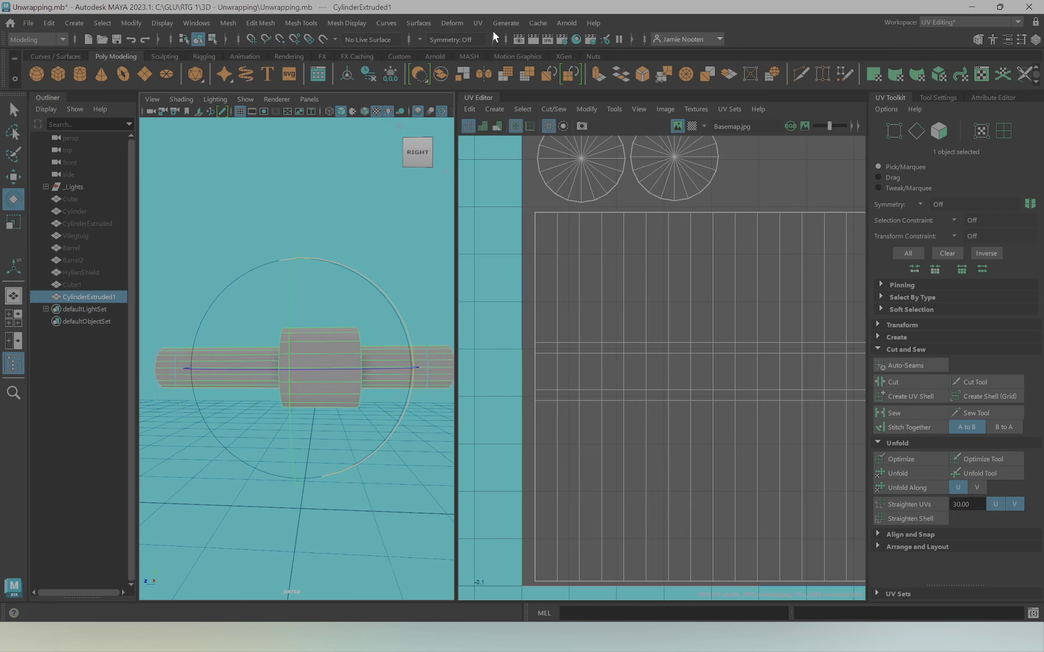
left_click(477, 22)
Apply a cylindrical UV projection to the lying copy and inspect it from several angles
left_click(505, 161)
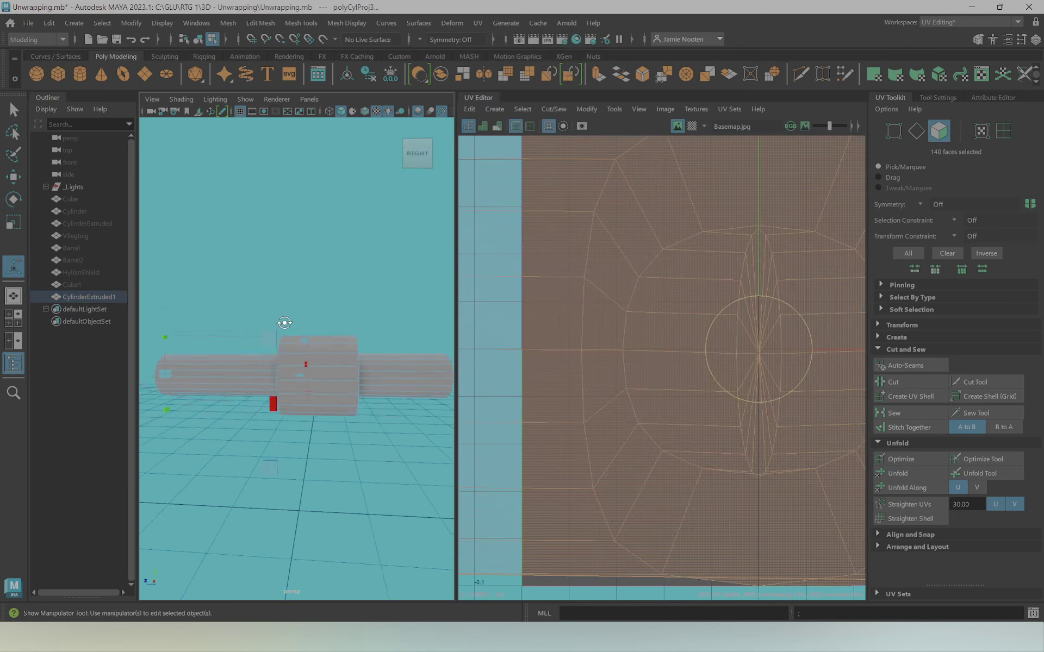
left_click_drag(284, 324, 302, 332, "alt")
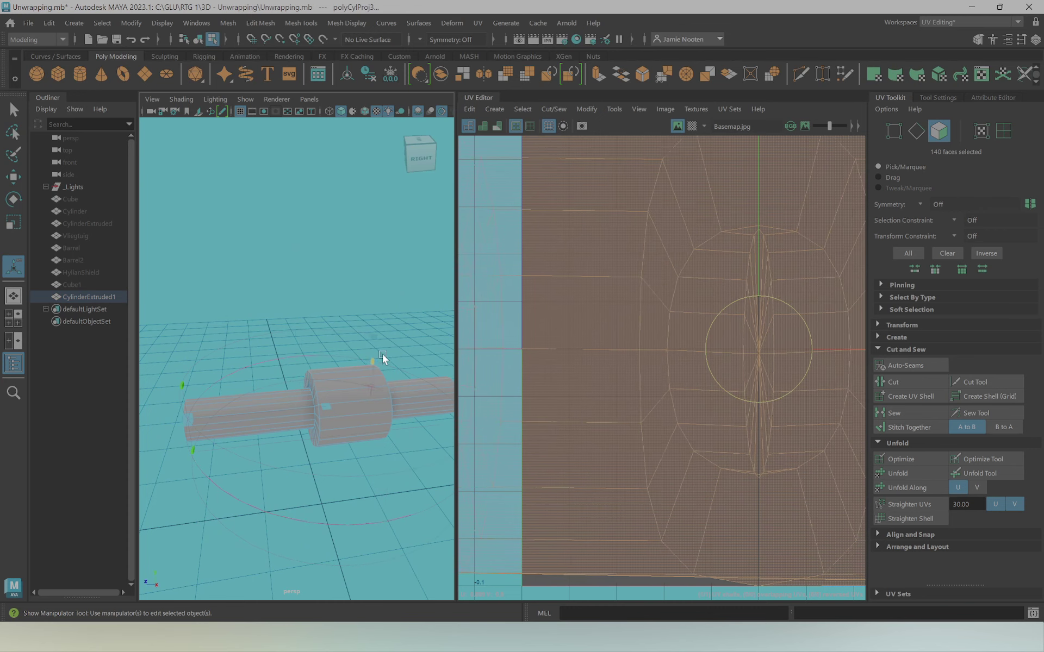
left_click_drag(373, 387, 299, 316, "alt")
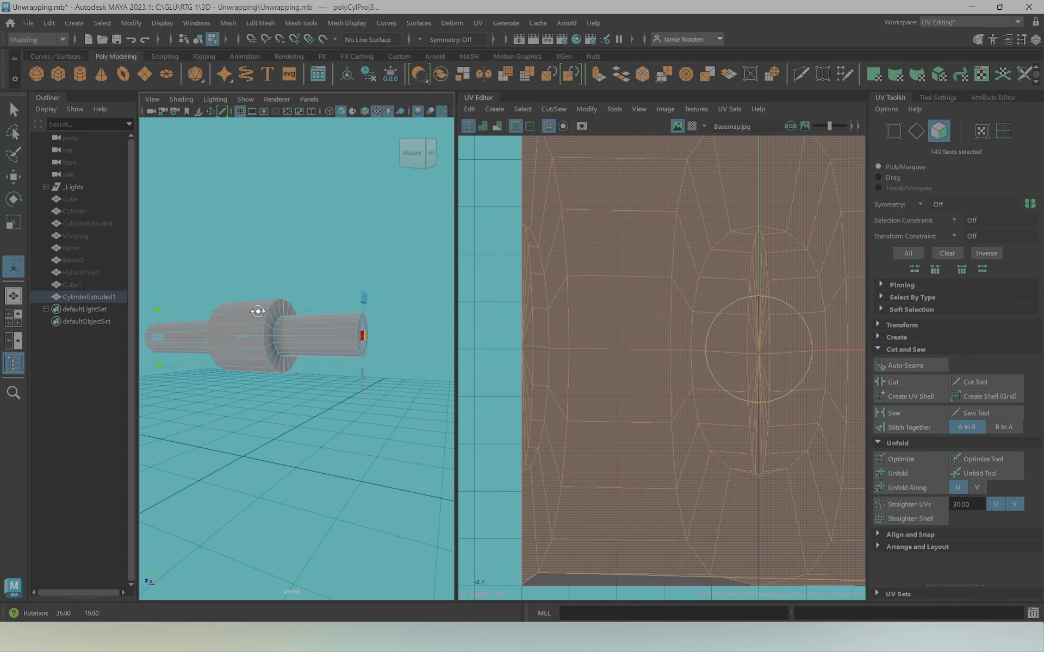
scroll(724, 329, "down", 5)
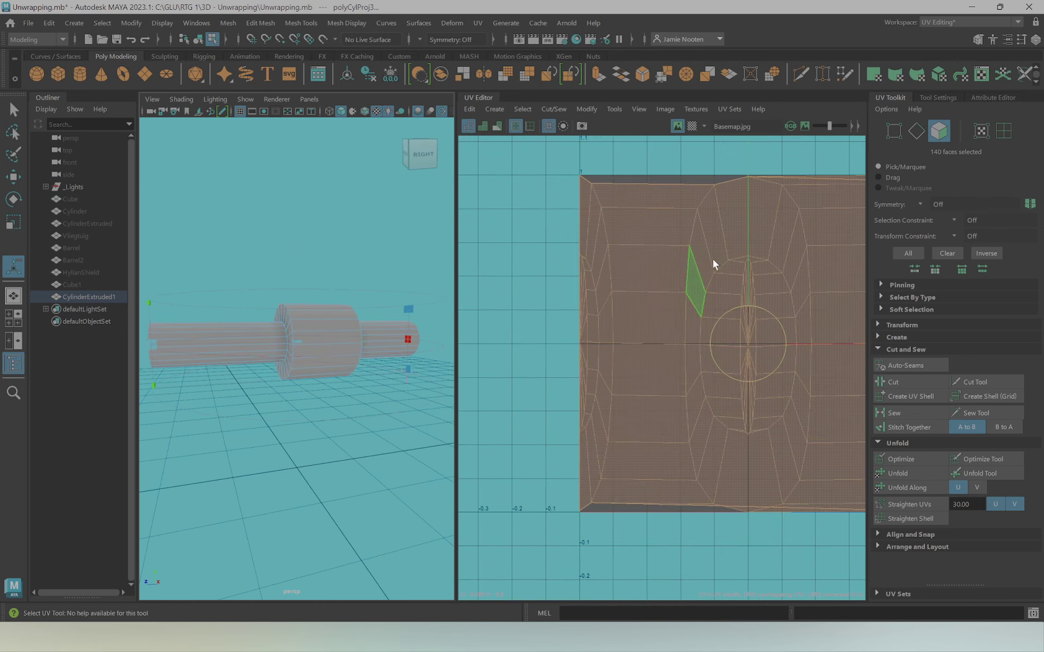
scroll(713, 259, "down", 3)
mouse_move(409, 346)
left_mouse_down("alt")
mouse_move(243, 363)
mouse_move(284, 378)
mouse_move(310, 366)
mouse_move(359, 376)
mouse_move(299, 363)
mouse_move(251, 380)
mouse_move(270, 380)
mouse_move(229, 374)
left_mouse_up("alt")
middle_click_drag(228, 374, 268, 319, "alt")
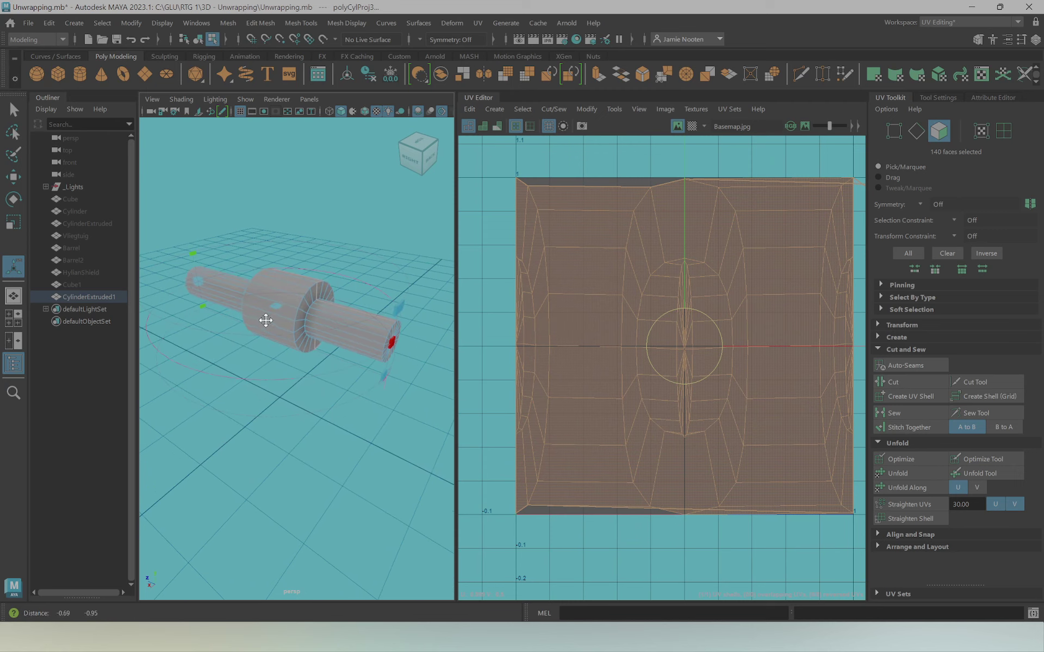
mouse_move(364, 324)
left_mouse_down("alt")
mouse_move(345, 275)
mouse_move(314, 275)
left_mouse_up("alt")
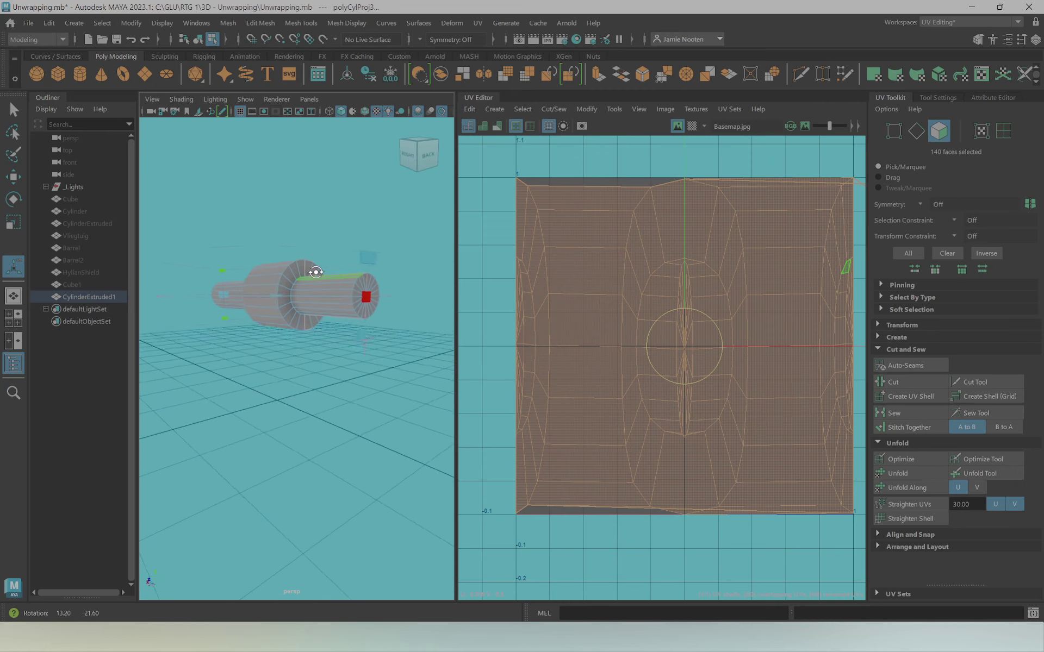
mouse_move(314, 275)
right_mouse_down("alt")
mouse_move(361, 263)
mouse_move(350, 292)
mouse_move(298, 275)
right_mouse_up("alt")
mouse_move(298, 275)
left_mouse_down("alt")
mouse_move(344, 263)
mouse_move(250, 264)
mouse_move(325, 269)
left_mouse_up("alt")
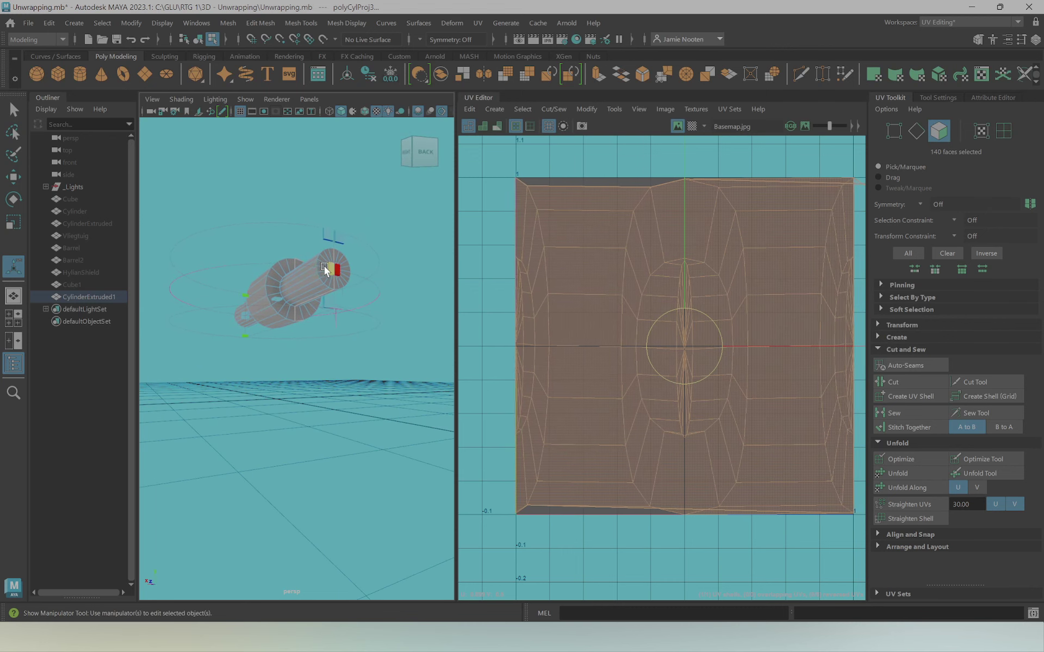
mouse_move(336, 323)
left_mouse_down("alt")
mouse_move(333, 366)
mouse_move(329, 279)
mouse_move(243, 276)
mouse_move(349, 276)
left_mouse_up("alt")
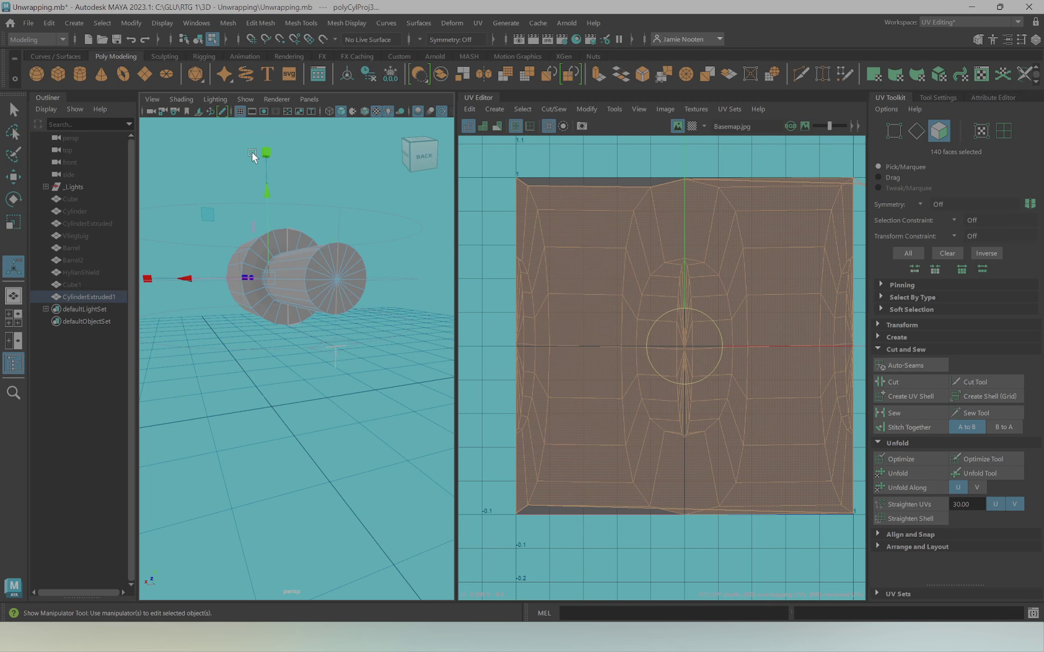
left_click(243, 304)
left_click_drag(242, 305, 308, 334, "alt")
left_click(308, 334)
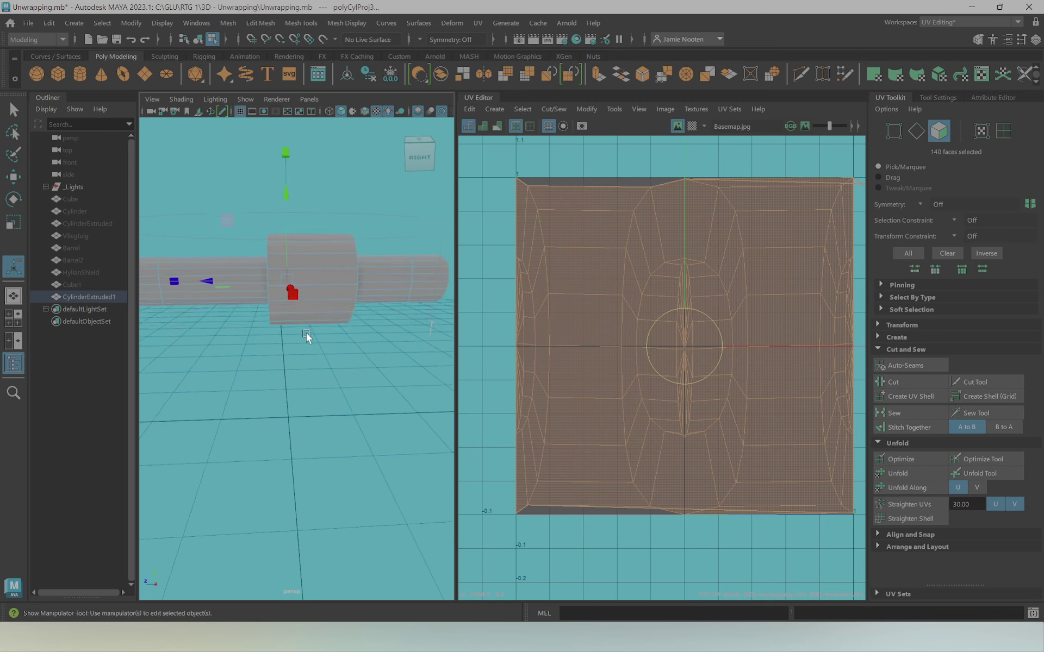
mouse_move(309, 333)
right_mouse_down("alt")
mouse_move(263, 324)
mouse_move(338, 329)
right_mouse_up("alt")
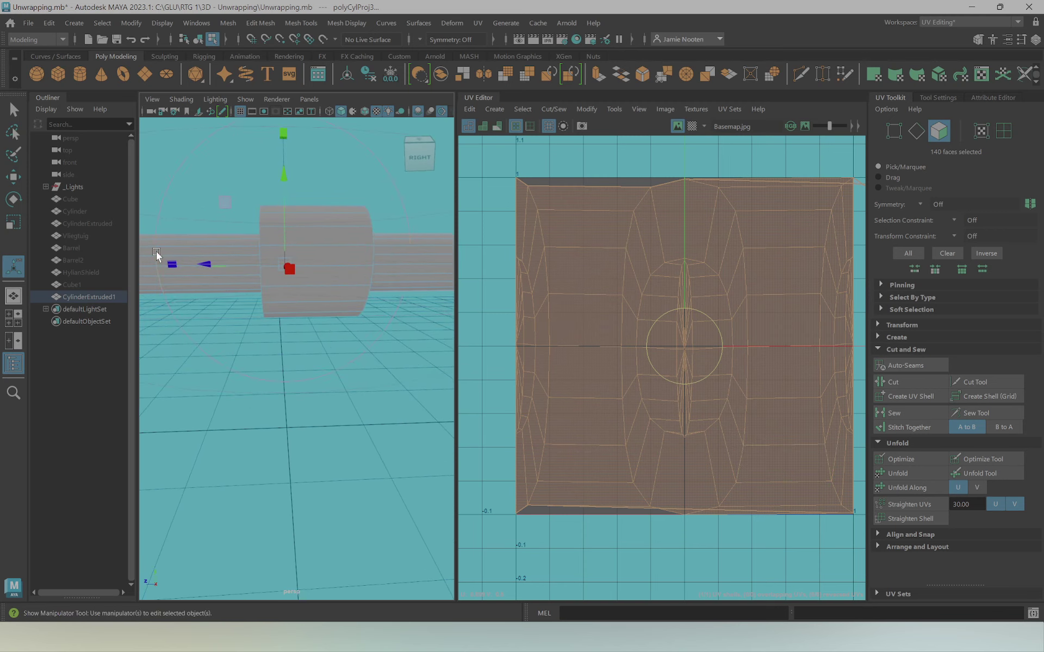
Rotate the cylindrical projection manipulator about 90° so the UVs unroll into straight strips
left_click(153, 235)
left_click(174, 185)
key("e")
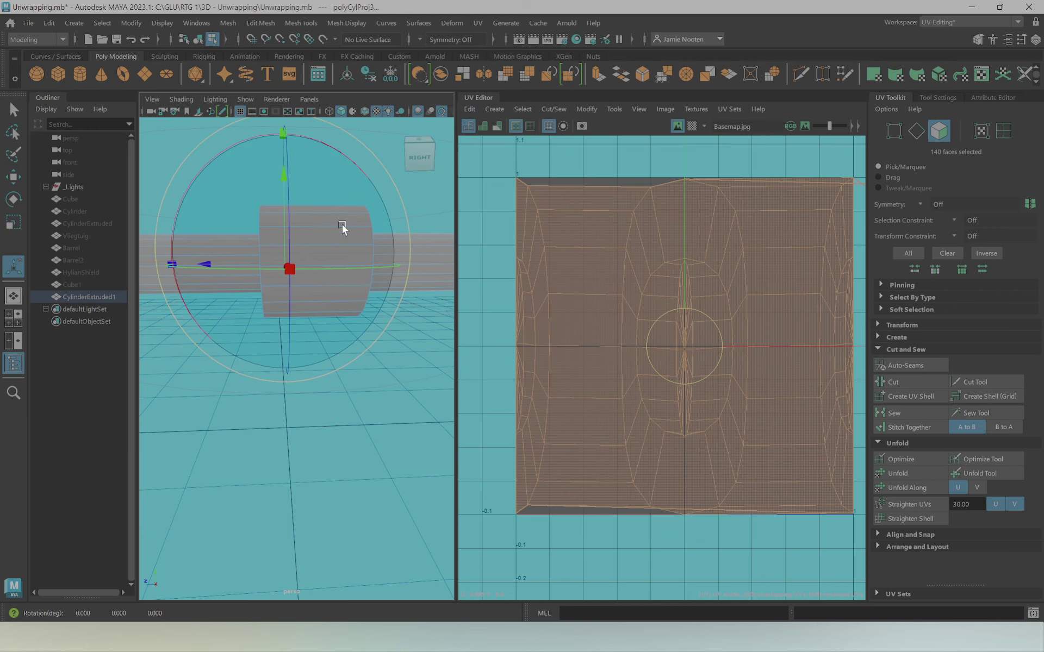
scroll(343, 228, "down", 3)
mouse_move(244, 197)
left_mouse_down()
mouse_move(231, 207)
mouse_move(207, 369)
left_mouse_up()
Squeeze then widen the UV shell in U and shift it left inside 0–1
scroll(642, 364, "down", 2)
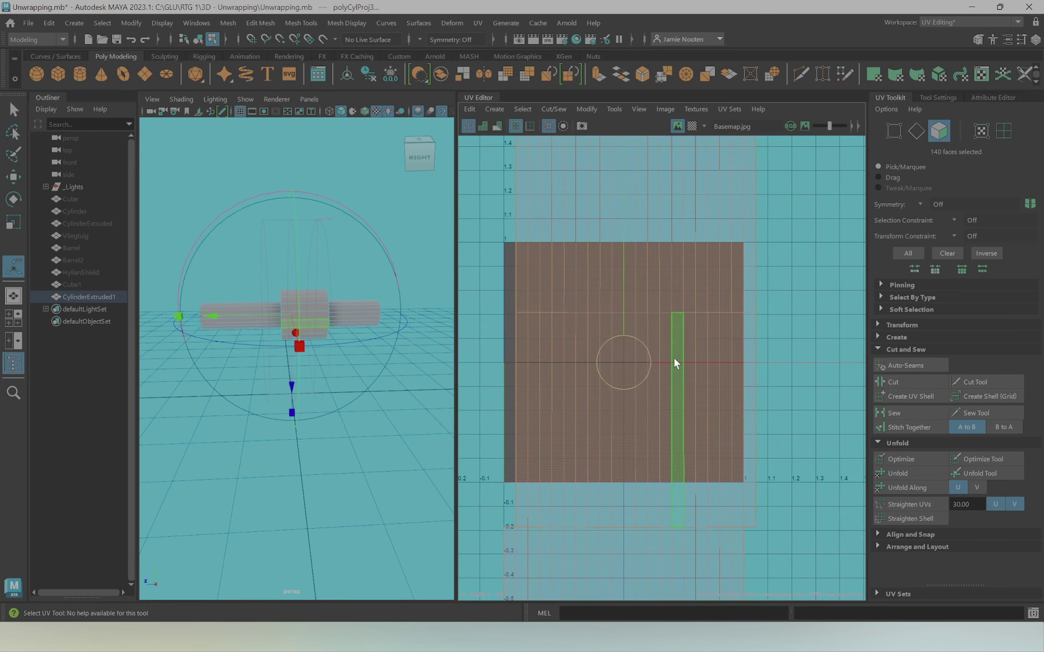
scroll(631, 367, "down", 1)
key("r")
middle_click_drag(674, 361, 521, 397)
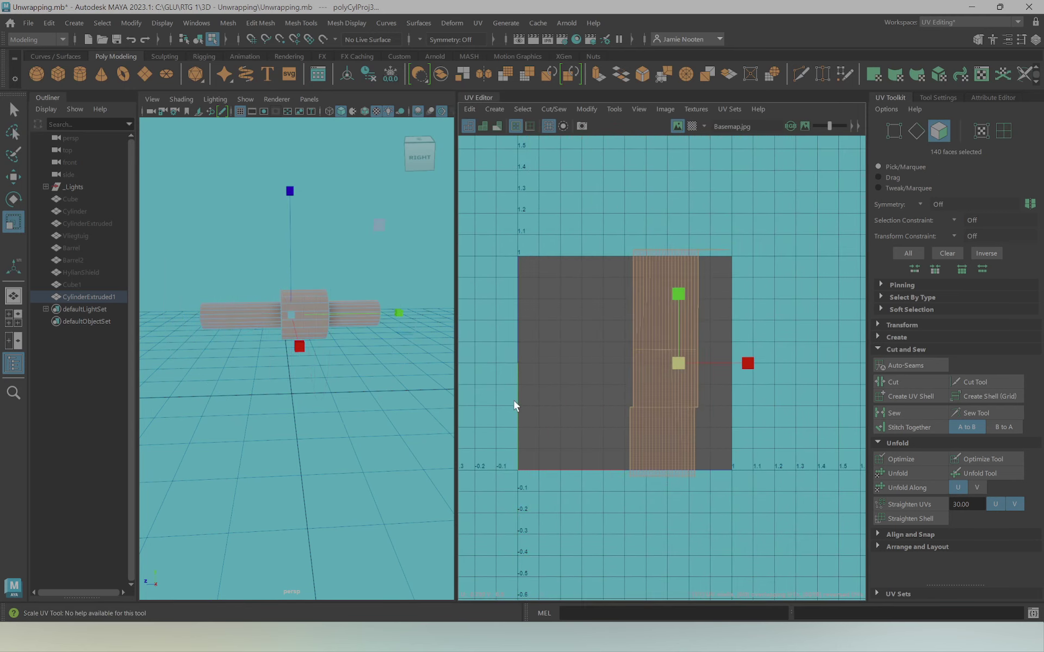
scroll(622, 383, "up", 3)
scroll(739, 366, "up", 2)
scroll(720, 357, "down", 1)
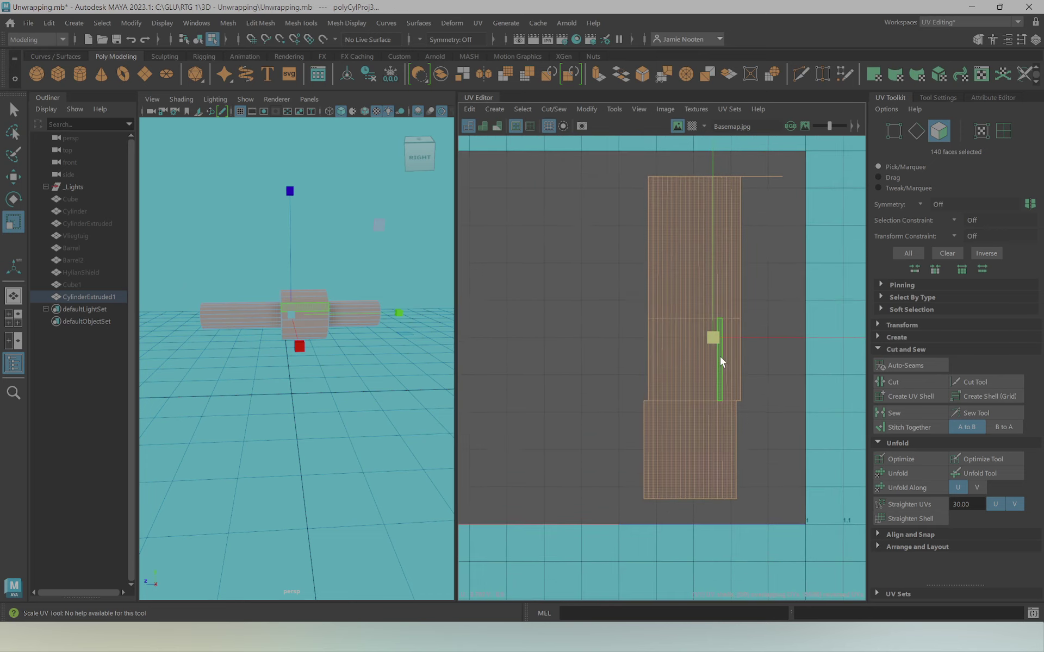
scroll(716, 363, "down", 1)
mouse_move(715, 363)
middle_mouse_down()
mouse_move(739, 347)
mouse_move(811, 347)
middle_mouse_up()
key("w")
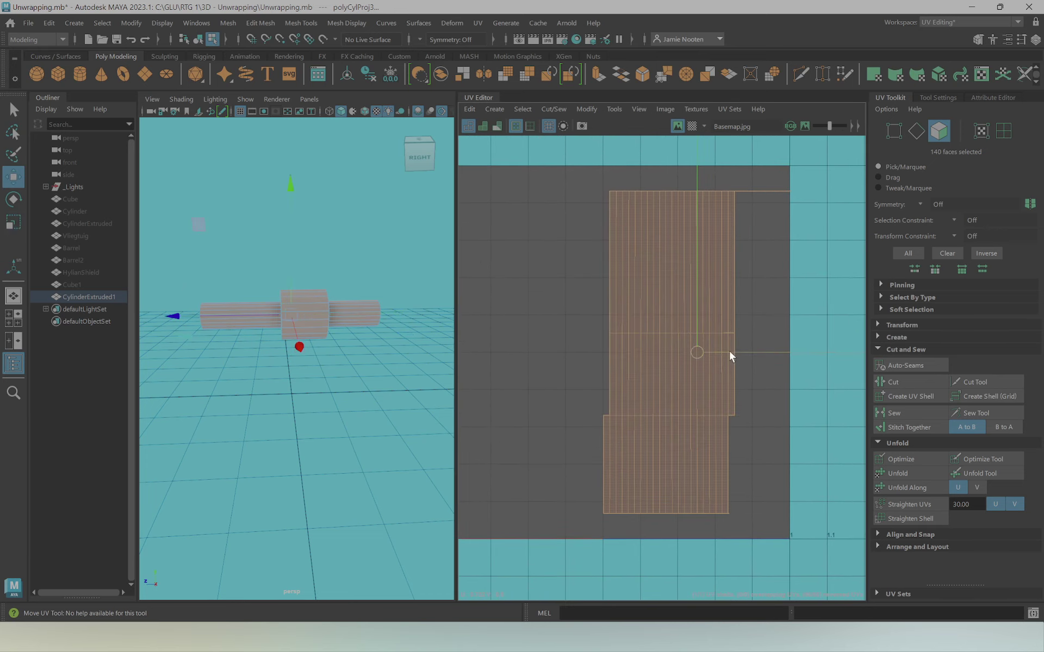
middle_click_drag(729, 349, 656, 355)
key("f")
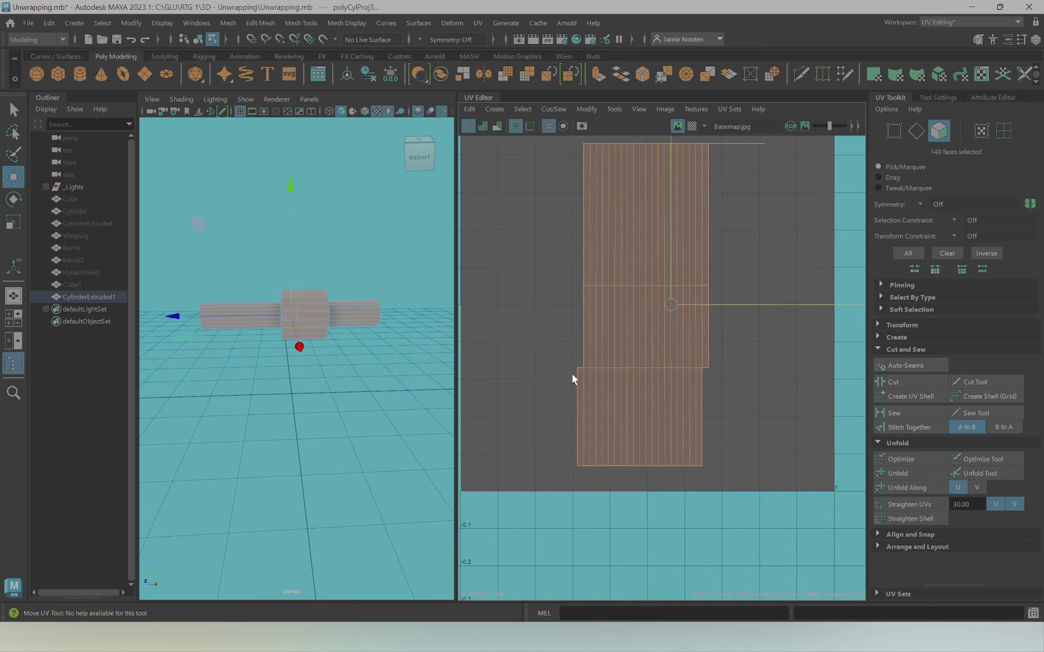
Select the stray face column on the shell's left and inspect it in Edge mode
left_click(578, 375)
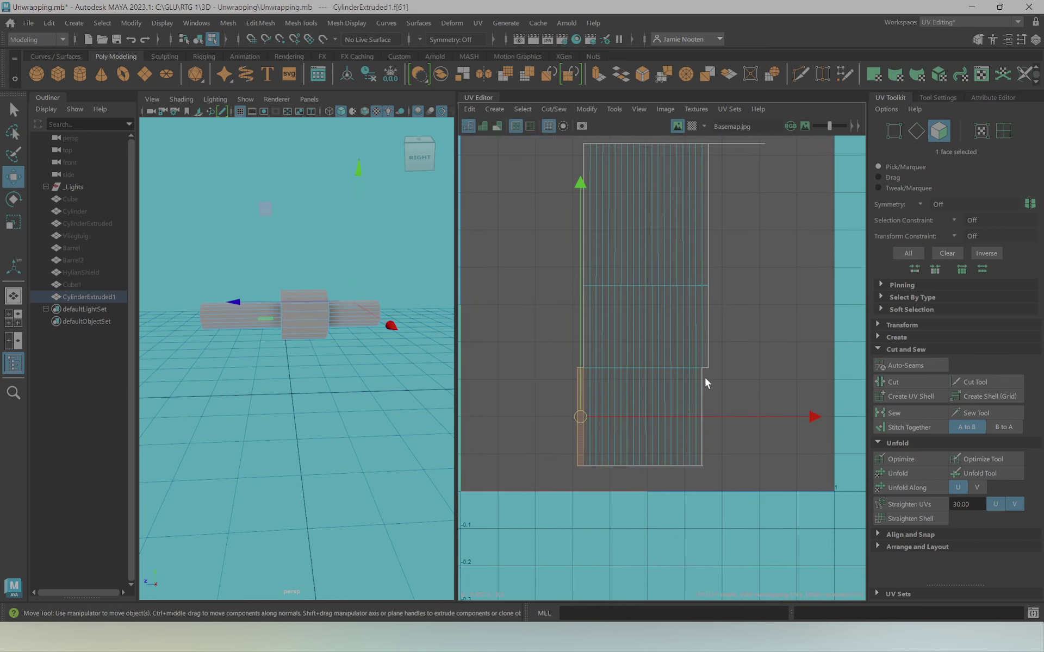
scroll(596, 391, "up", 2)
scroll(625, 433, "down", 1)
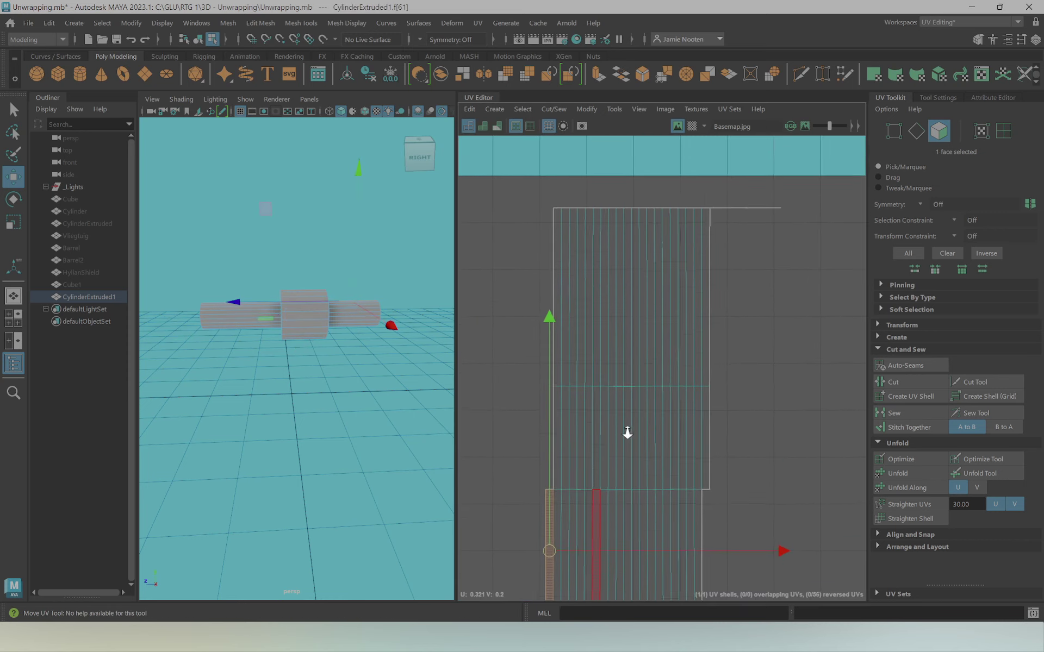
scroll(590, 342, "up", 2)
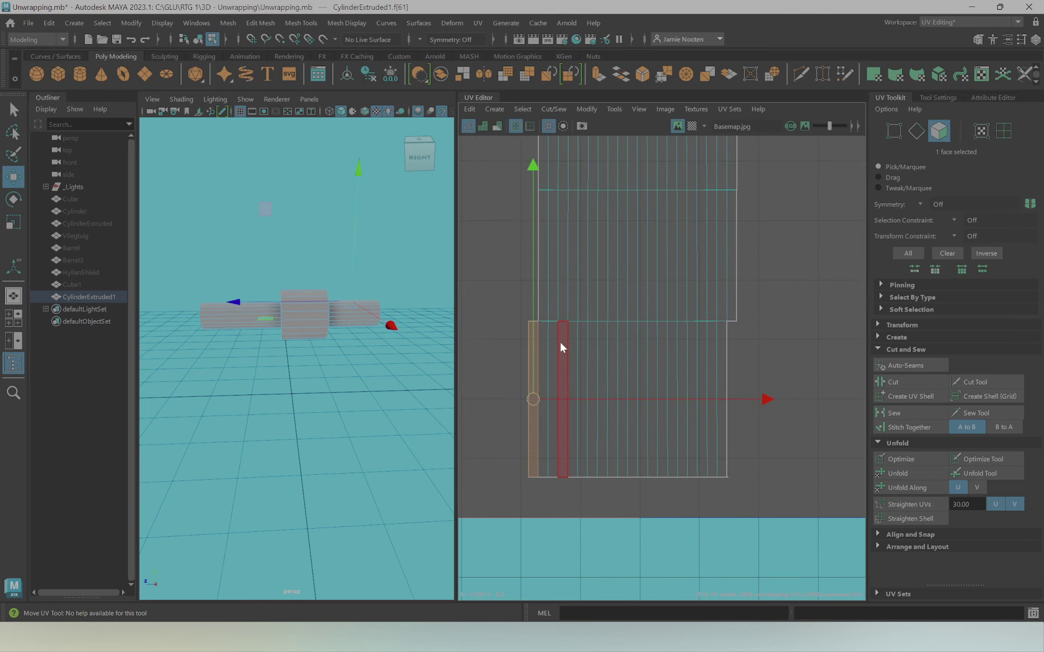
right_click(560, 342)
left_click(539, 342)
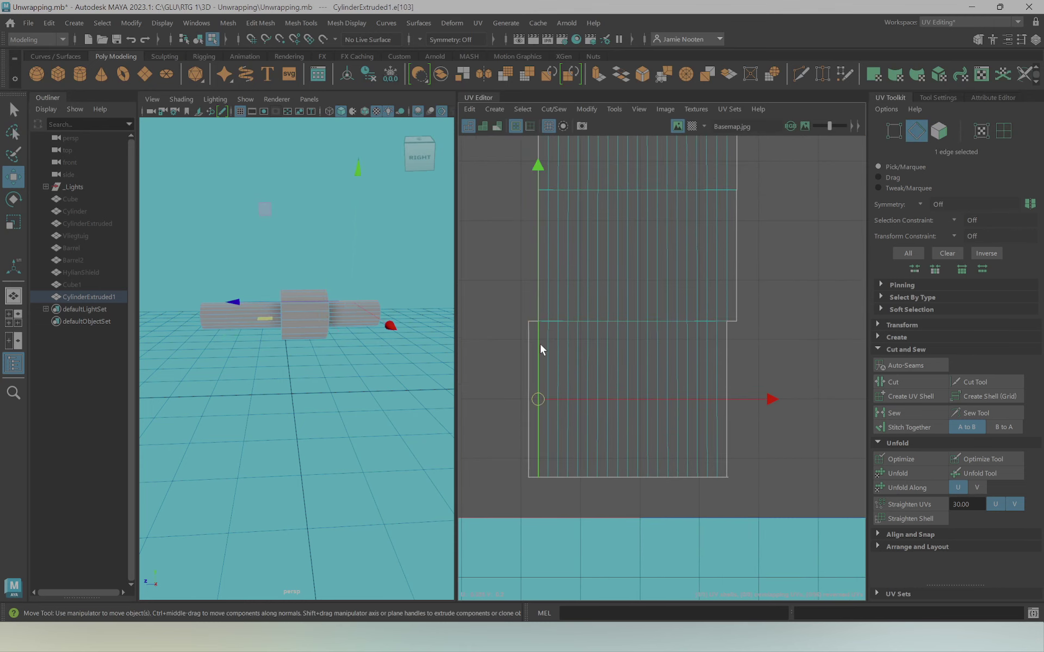
key("f")
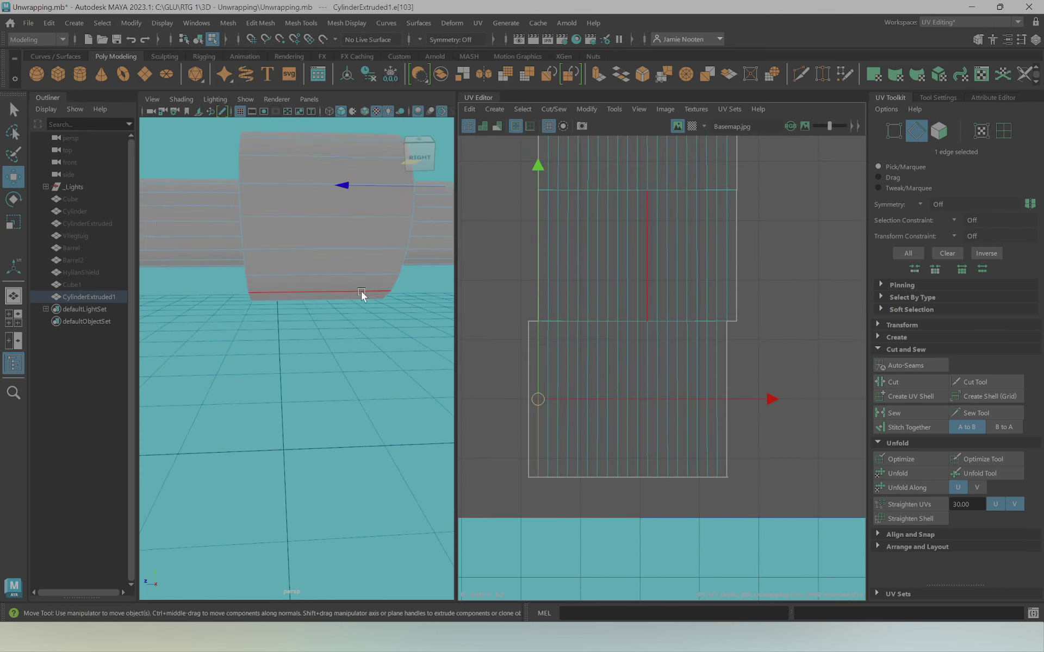
mouse_move(361, 291)
left_mouse_down("alt")
mouse_move(350, 321)
mouse_move(292, 378)
mouse_move(190, 353)
left_mouse_up("alt")
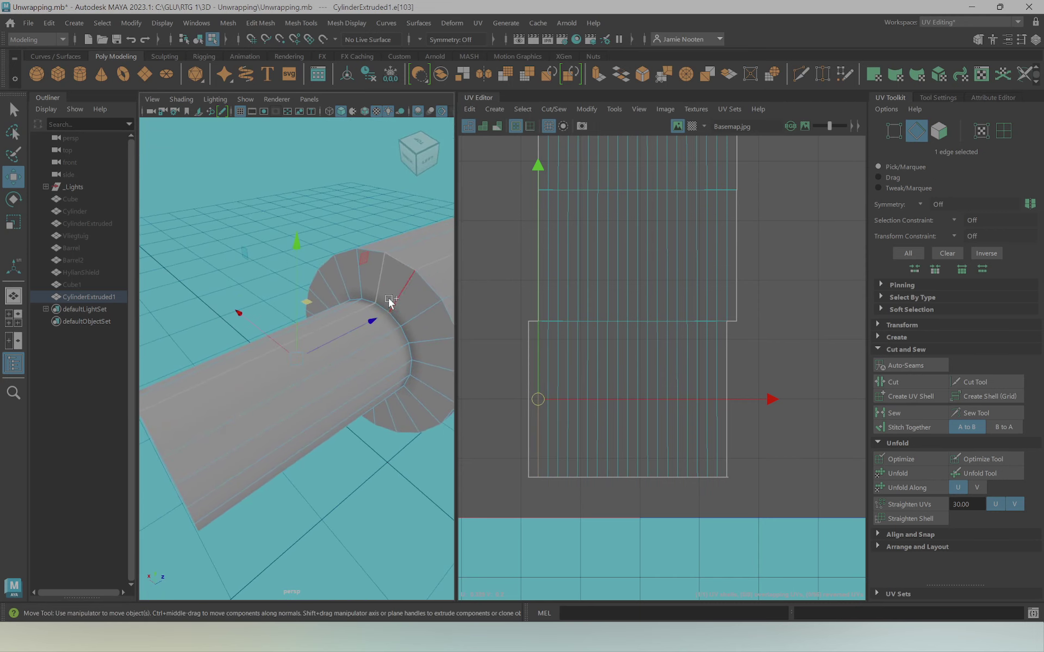
left_click_drag(389, 302, 386, 321, "alt")
Cut the left UV column free, move it to the shell's right side, and sew its edge
key("F11")
left_click(216, 418)
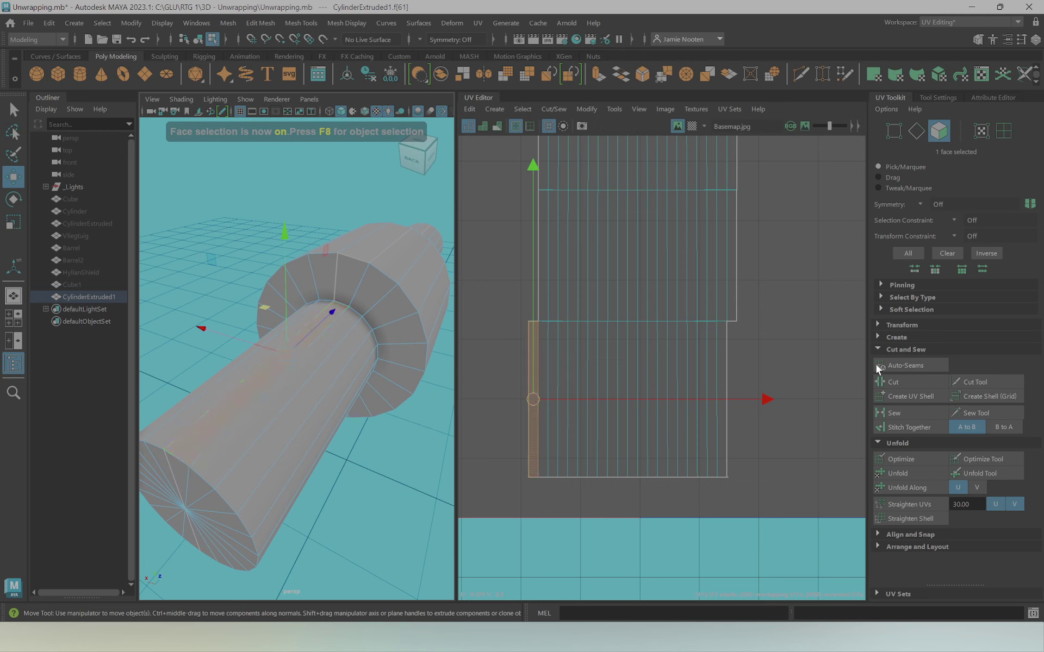
left_click(902, 383)
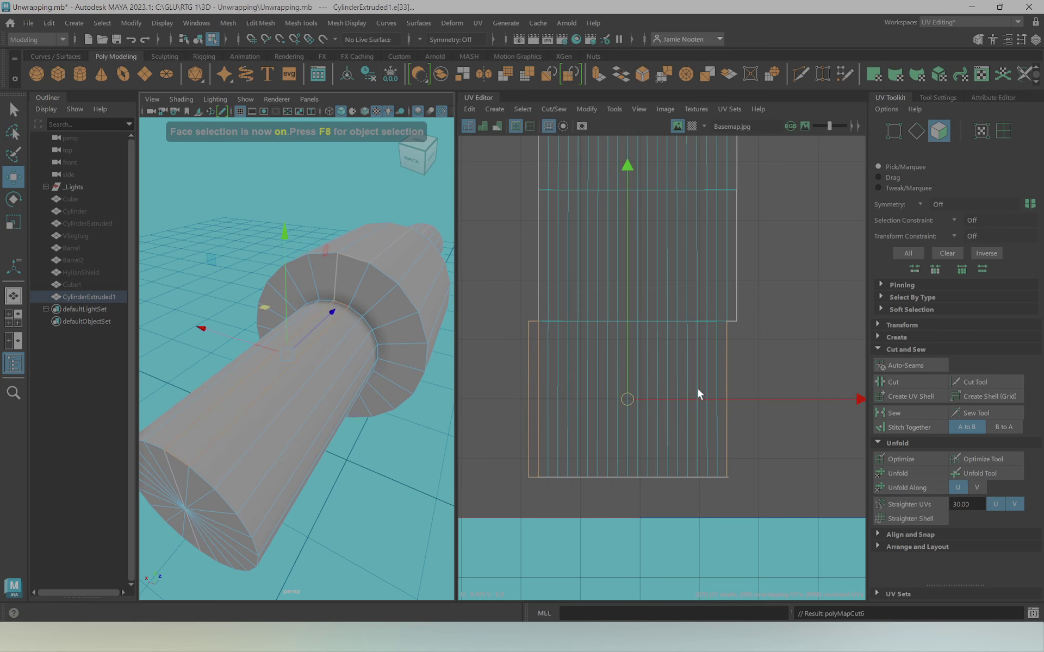
left_click(532, 383)
left_click_drag(533, 383, 749, 399)
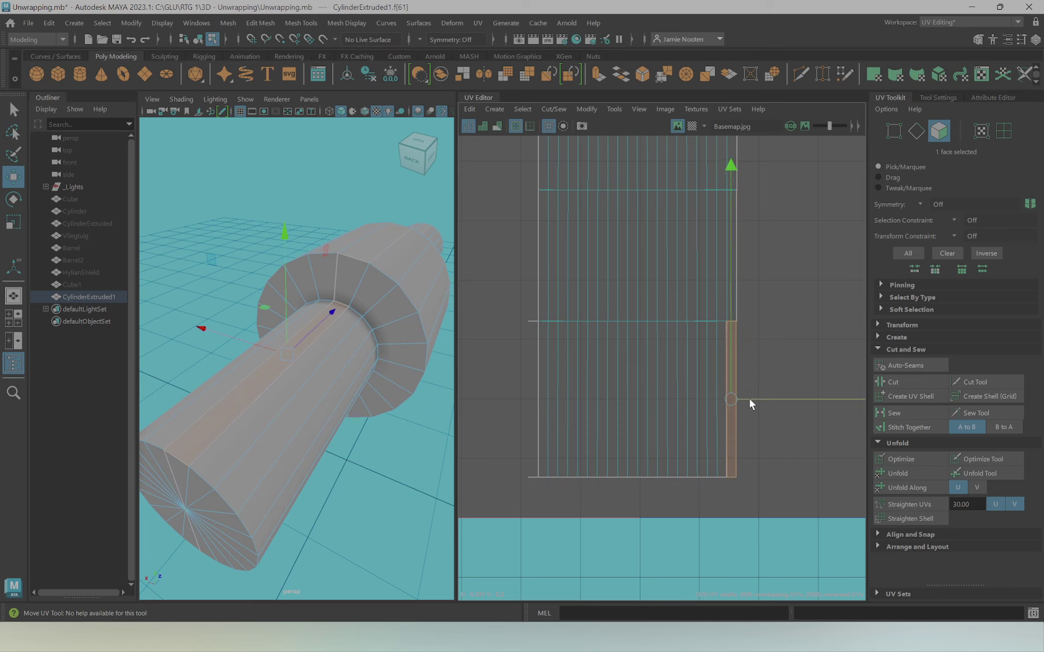
right_click_drag(759, 365, 755, 331)
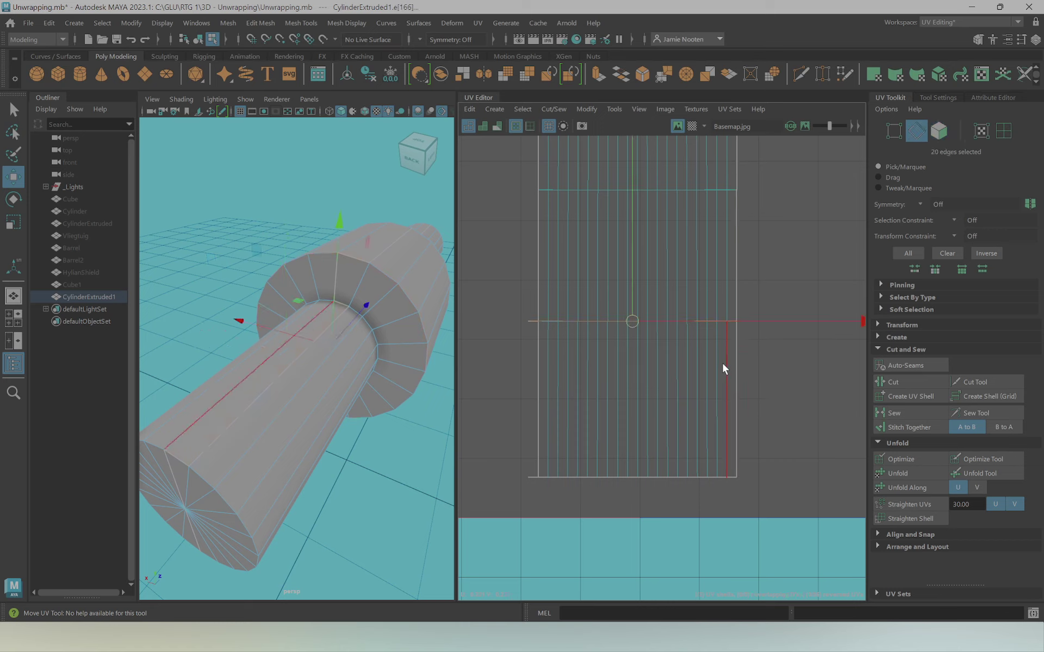
left_click(728, 368)
left_click(906, 407)
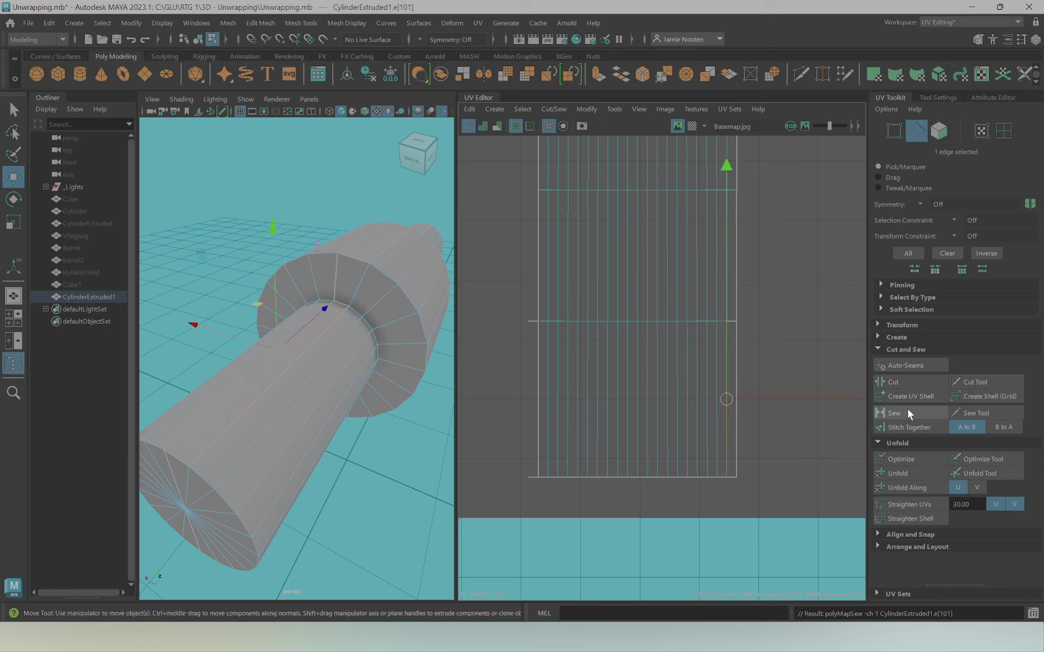
right_click_drag(345, 293, 390, 263)
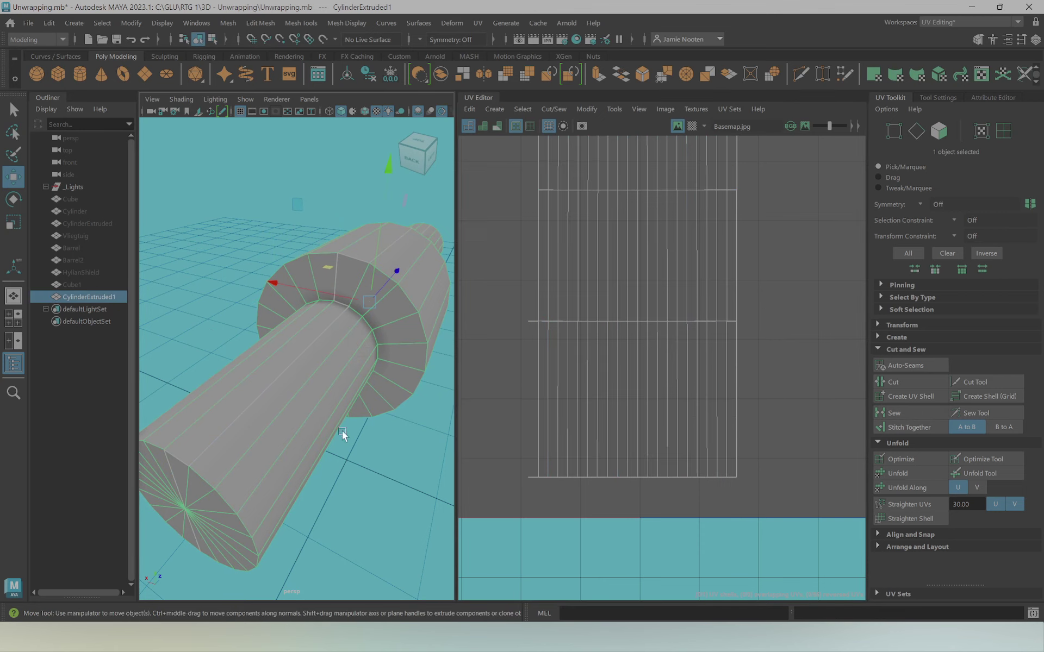
right_click_drag(615, 383, 669, 392)
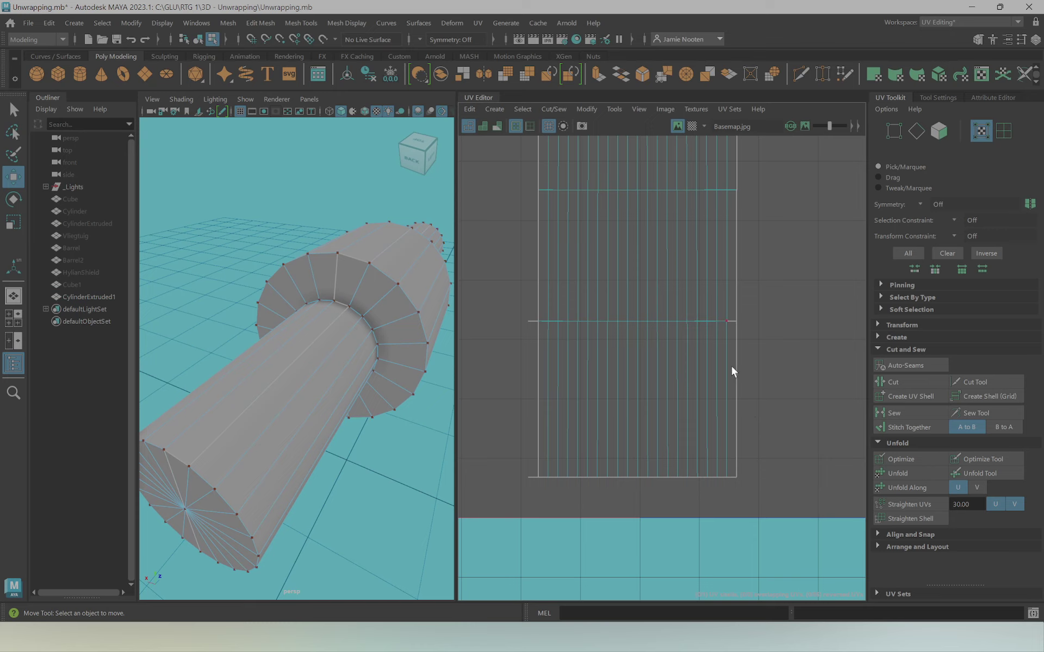
Cut the UVs along another seam edge and move the left face column to the right side
mouse_move(217, 331)
left_mouse_down("alt")
mouse_move(250, 356)
mouse_move(328, 331)
mouse_move(335, 256)
mouse_move(294, 310)
left_mouse_up("alt")
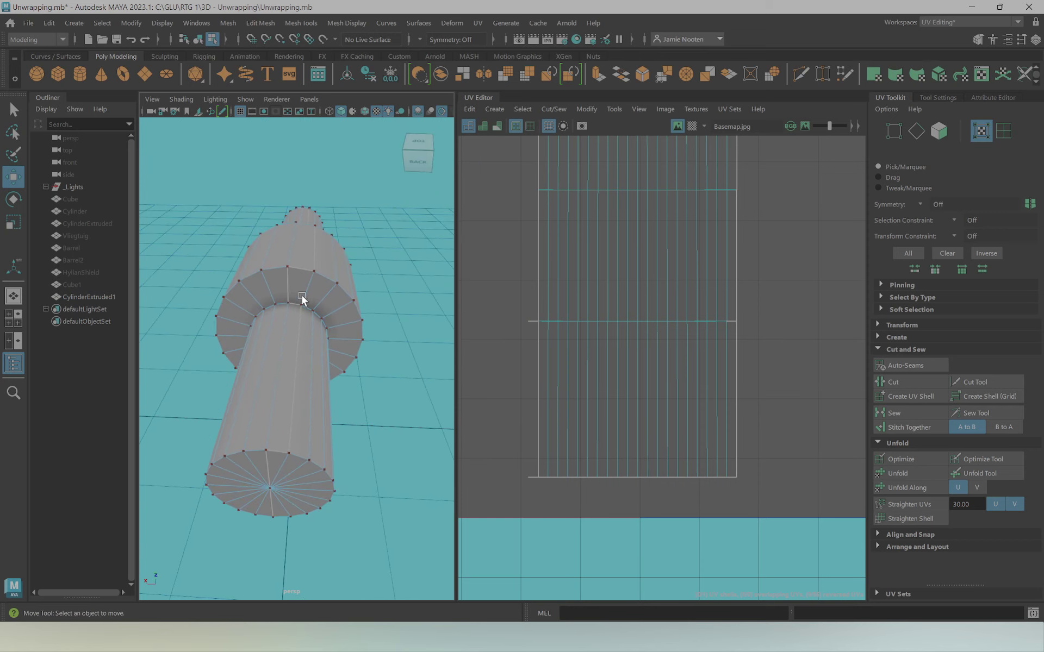
right_click_drag(292, 285, 295, 285)
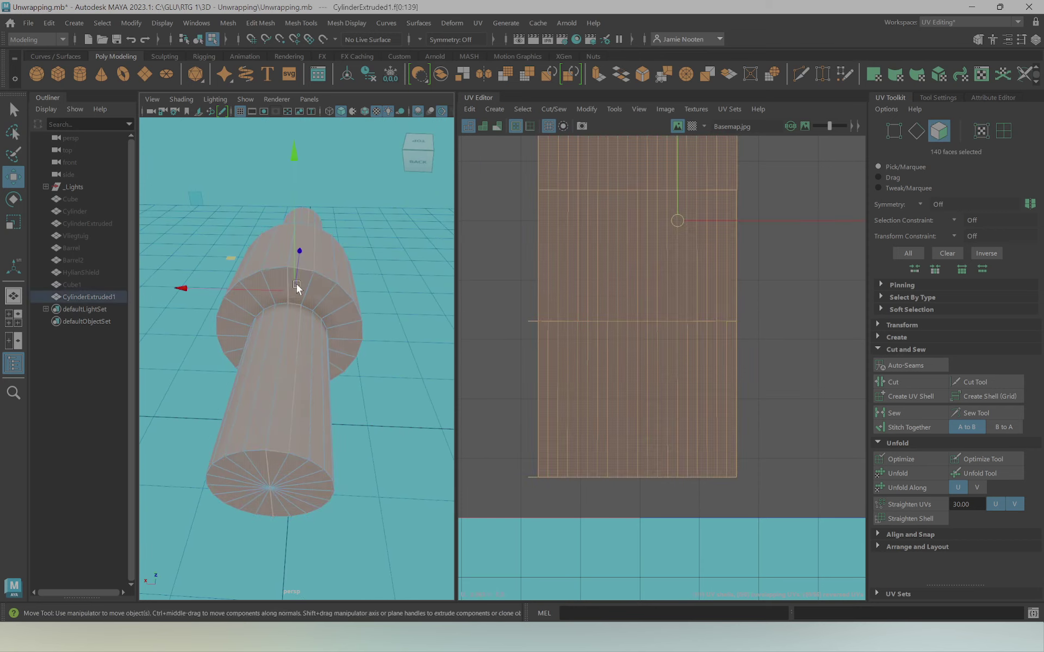
left_click(309, 277)
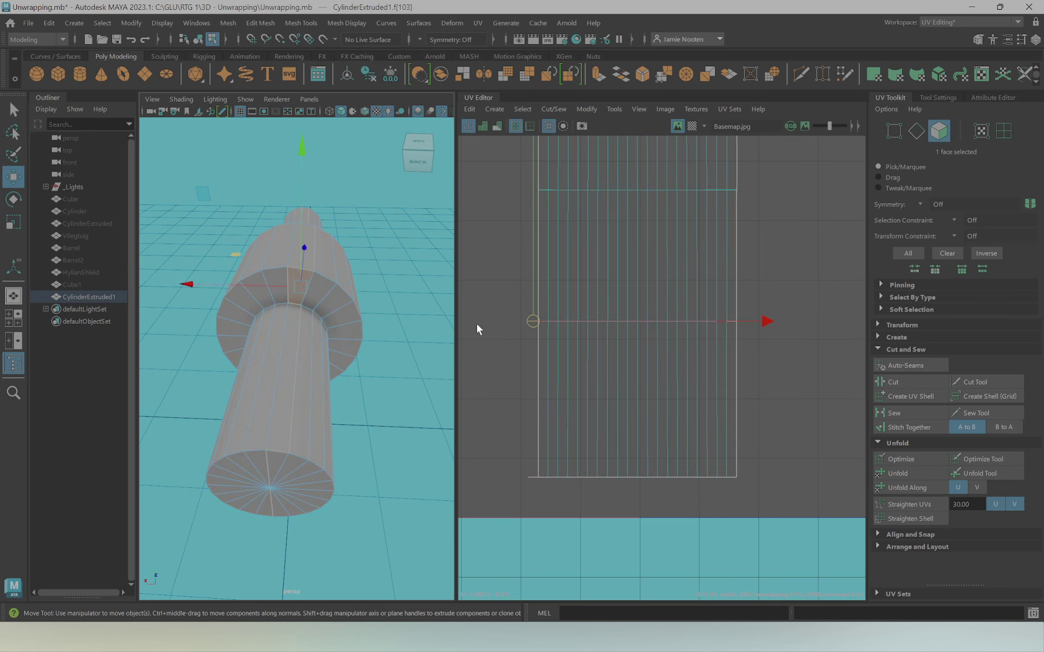
left_click(913, 383)
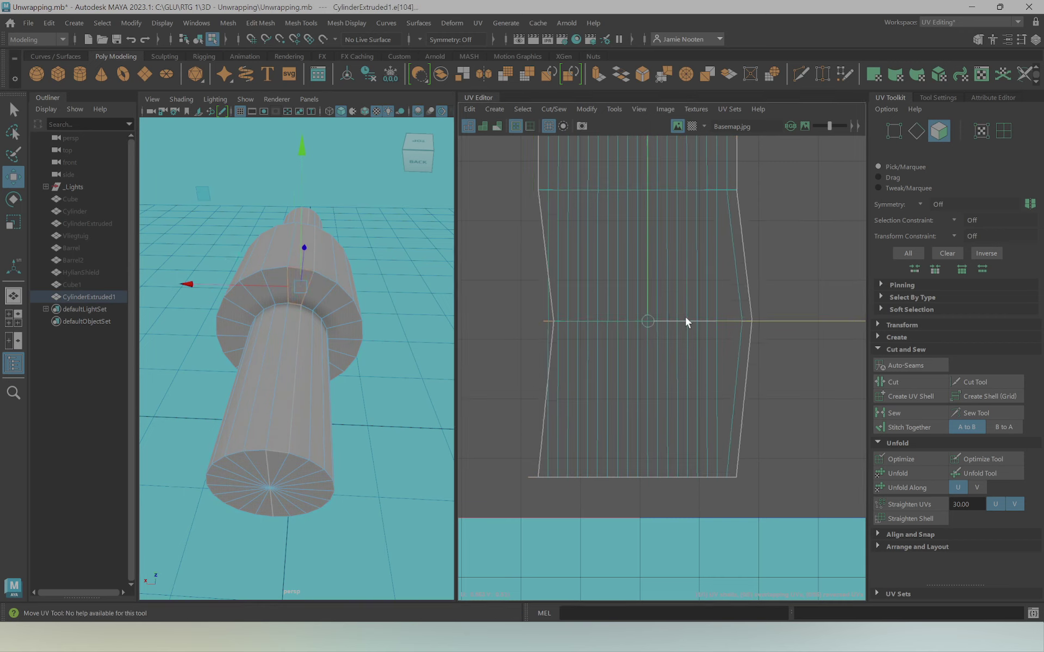
left_click(417, 320)
left_click(302, 290)
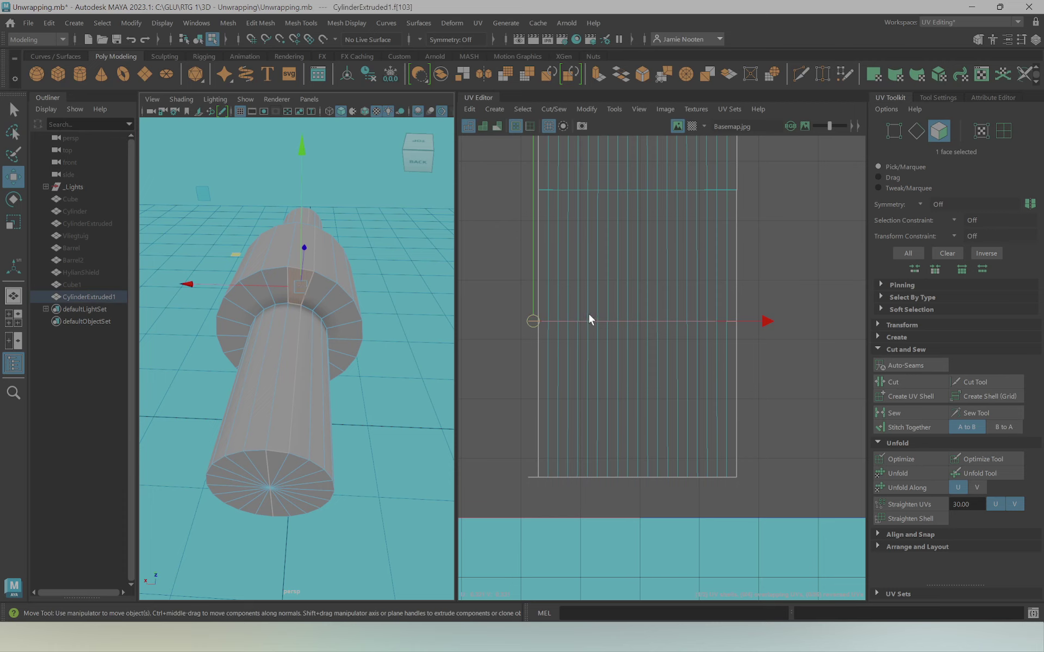
left_click_drag(575, 316, 770, 327)
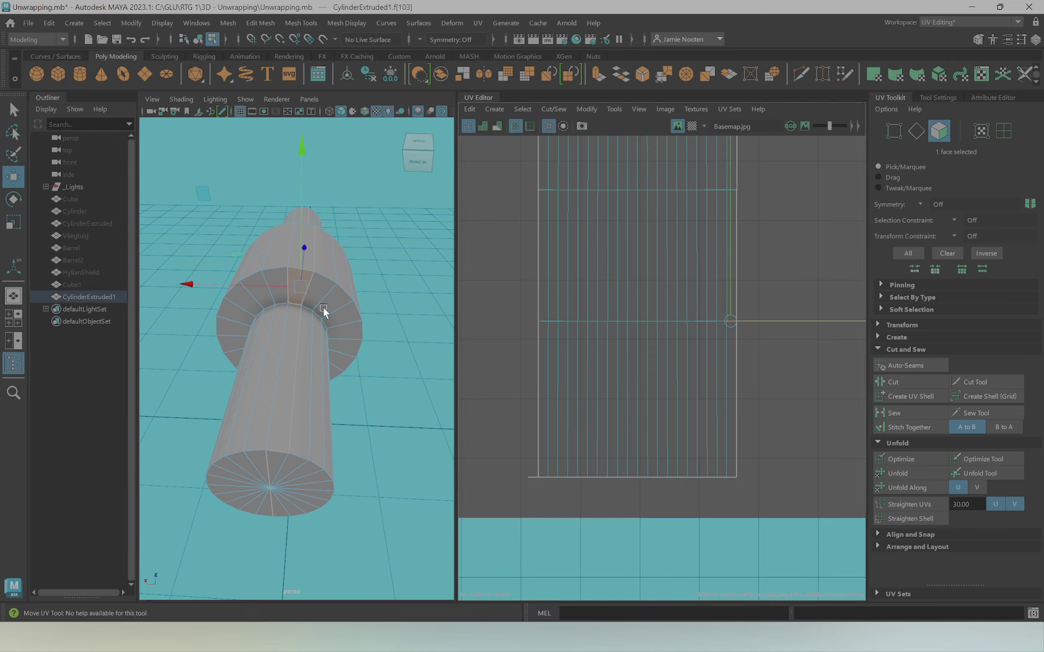
Sew the matching seam edges together and put the cylinder into UV editing
right_click_drag(323, 294, 325, 255)
left_click(295, 306)
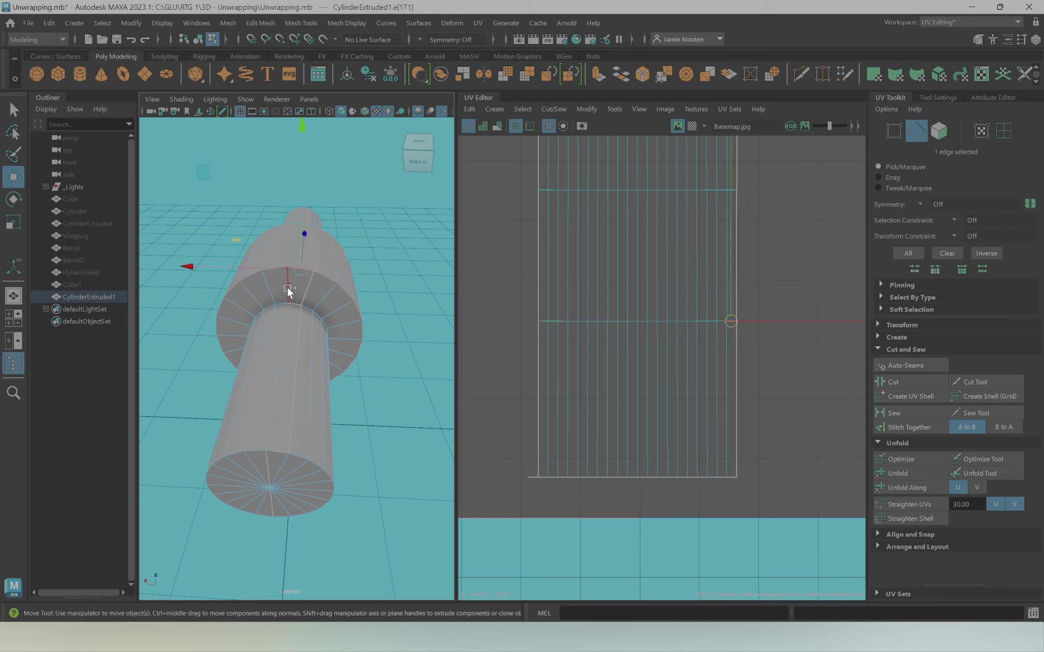
left_click(332, 322, "shift")
left_click(903, 412)
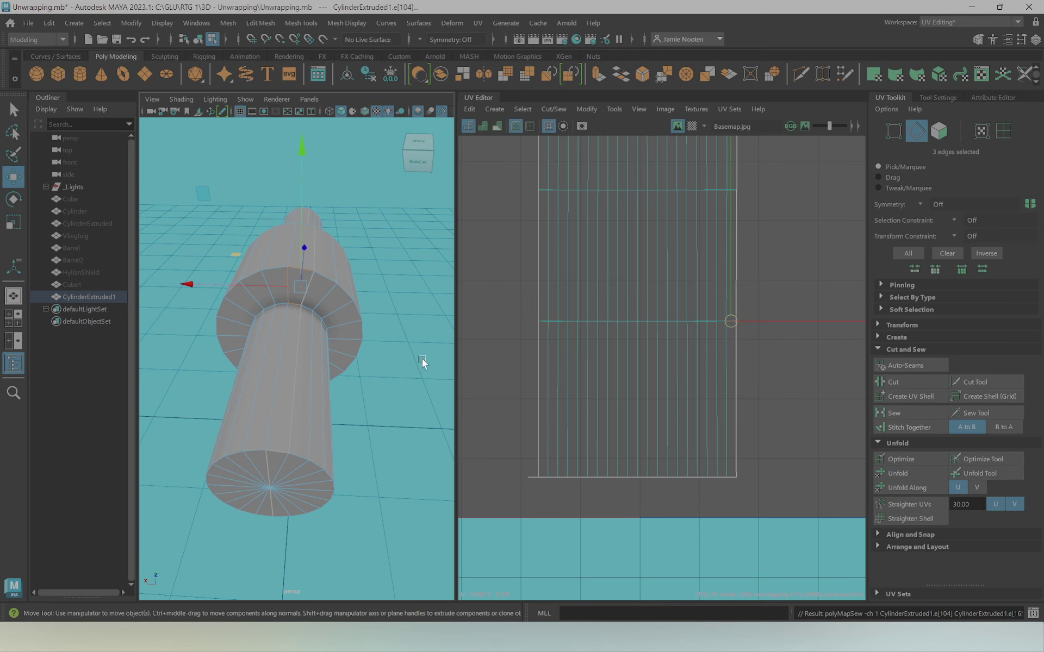
right_click_drag(331, 327, 377, 264)
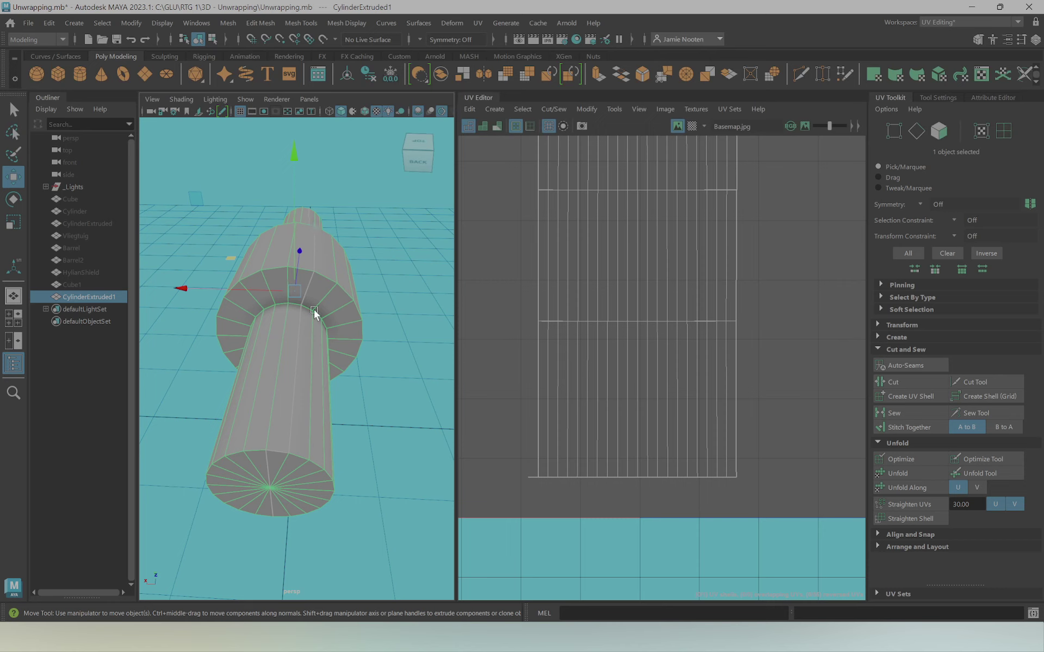
right_click_drag(713, 354, 780, 350)
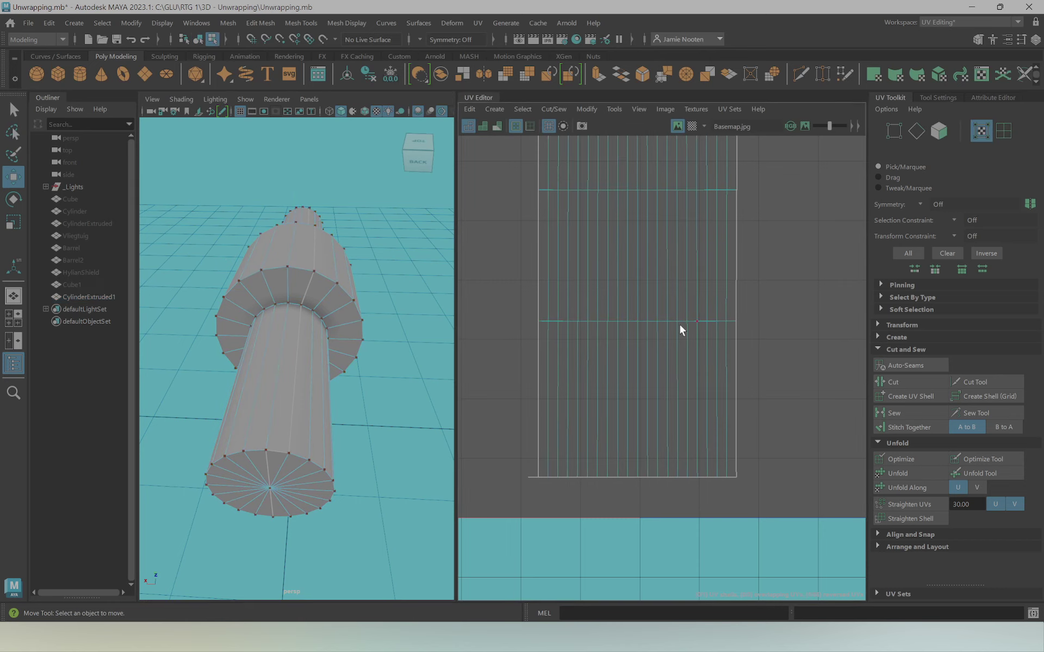
mouse_move(380, 340)
left_mouse_down("alt")
mouse_move(321, 317)
mouse_move(302, 266)
mouse_move(301, 301)
mouse_move(249, 264)
mouse_move(267, 283)
left_mouse_up("alt")
Select the 20-face middle collar band and scale its UVs shorter along V
left_click(266, 315)
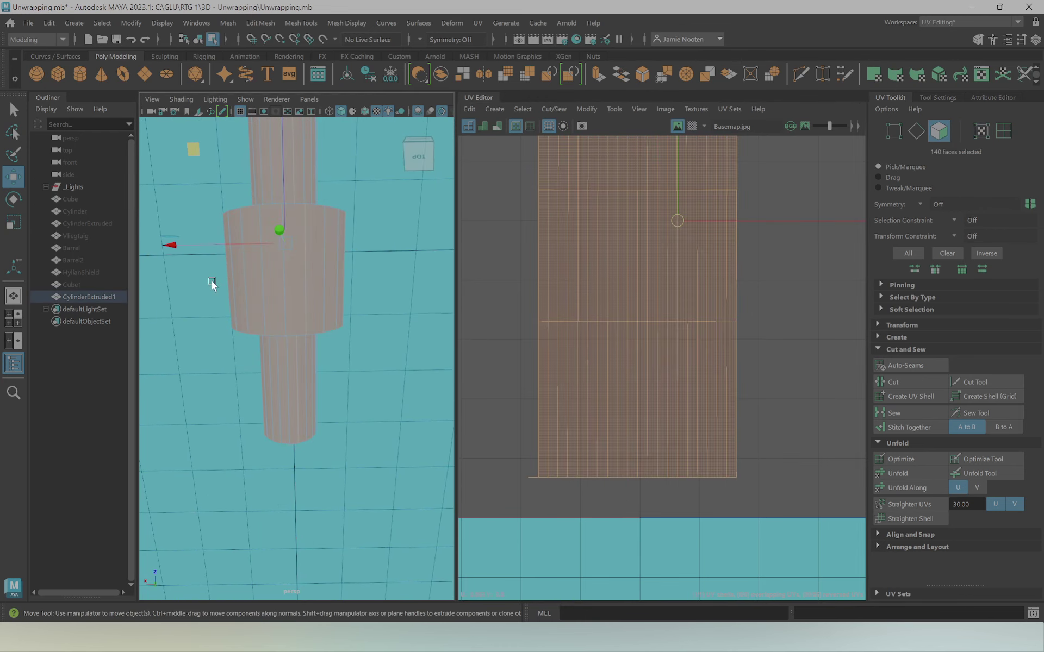
left_click(636, 217)
key("r")
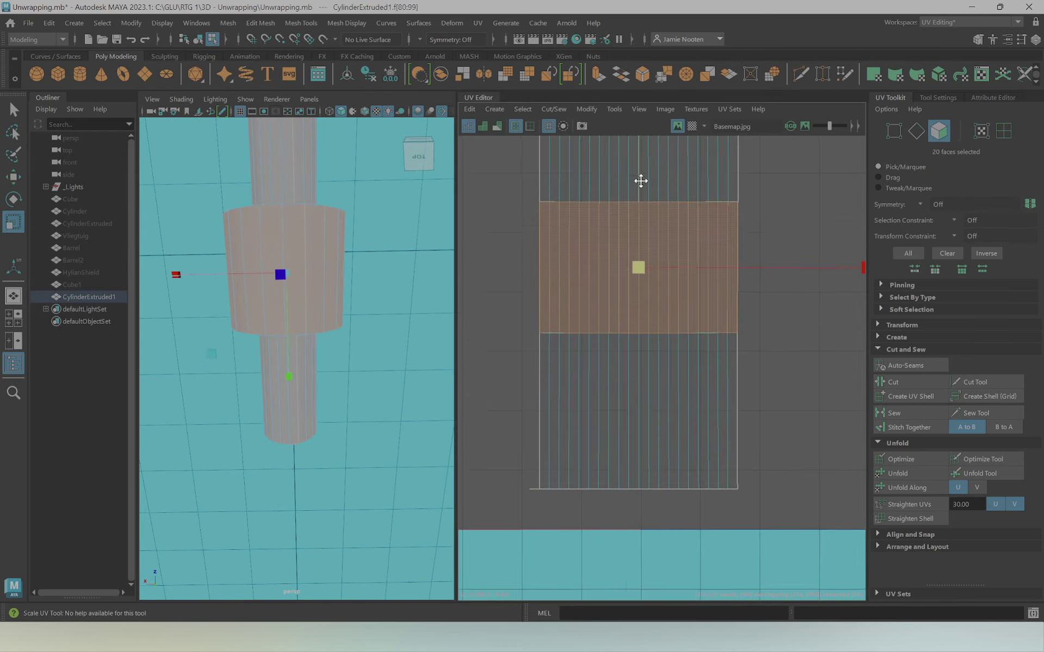
middle_click_drag(634, 176, 641, 250, "alt")
left_click_drag(377, 296, 307, 338, "alt")
middle_click_drag(626, 212, 627, 310, "alt")
left_click_drag(638, 201, 638, 257)
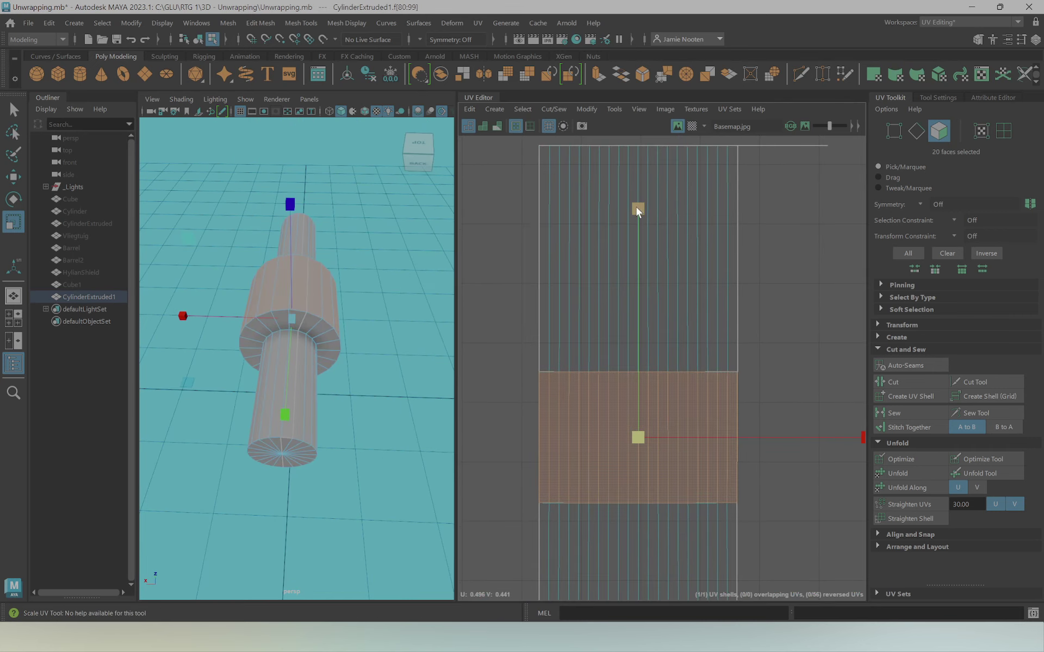
mouse_move(319, 304)
left_mouse_down("alt")
mouse_move(316, 317)
mouse_move(207, 298)
left_mouse_up("alt")
mouse_move(345, 416)
left_mouse_down("alt")
mouse_move(296, 416)
mouse_move(284, 428)
left_mouse_up("alt")
mouse_move(248, 339)
left_mouse_down("alt")
mouse_move(431, 373)
mouse_move(390, 361)
mouse_move(389, 397)
mouse_move(385, 345)
mouse_move(393, 368)
mouse_move(433, 354)
mouse_move(316, 343)
mouse_move(442, 349)
mouse_move(302, 357)
left_mouse_up("alt")
right_click_drag(293, 280, 343, 254)
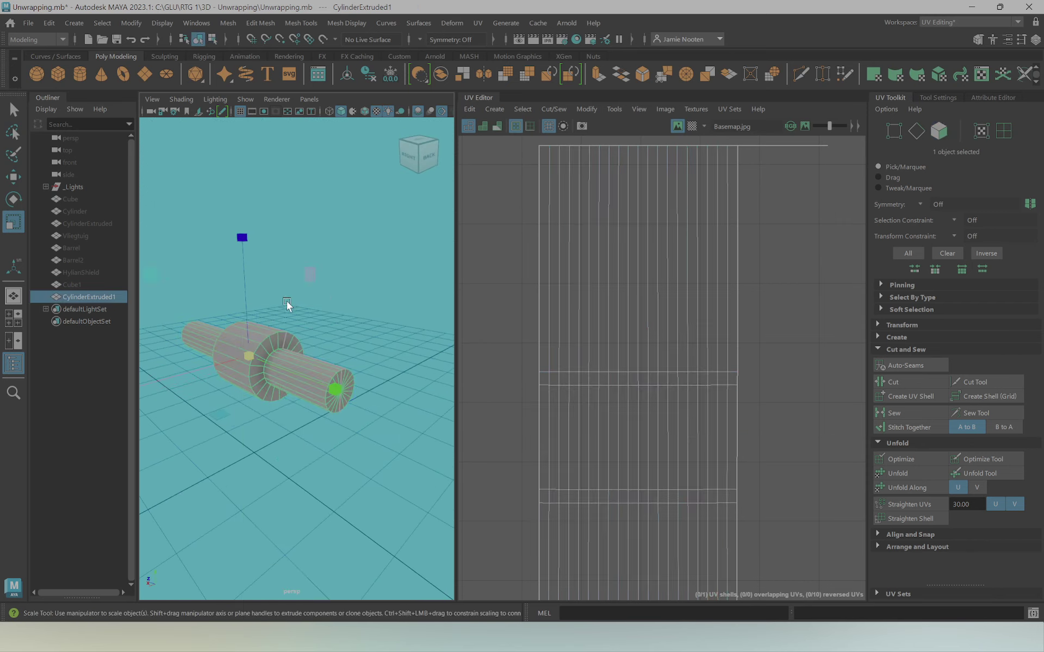
Hide the finished CylinderExtruded1 with Ctrl+H
middle_click_drag(287, 304, 326, 318, "alt")
left_click(361, 292)
left_click(305, 361)
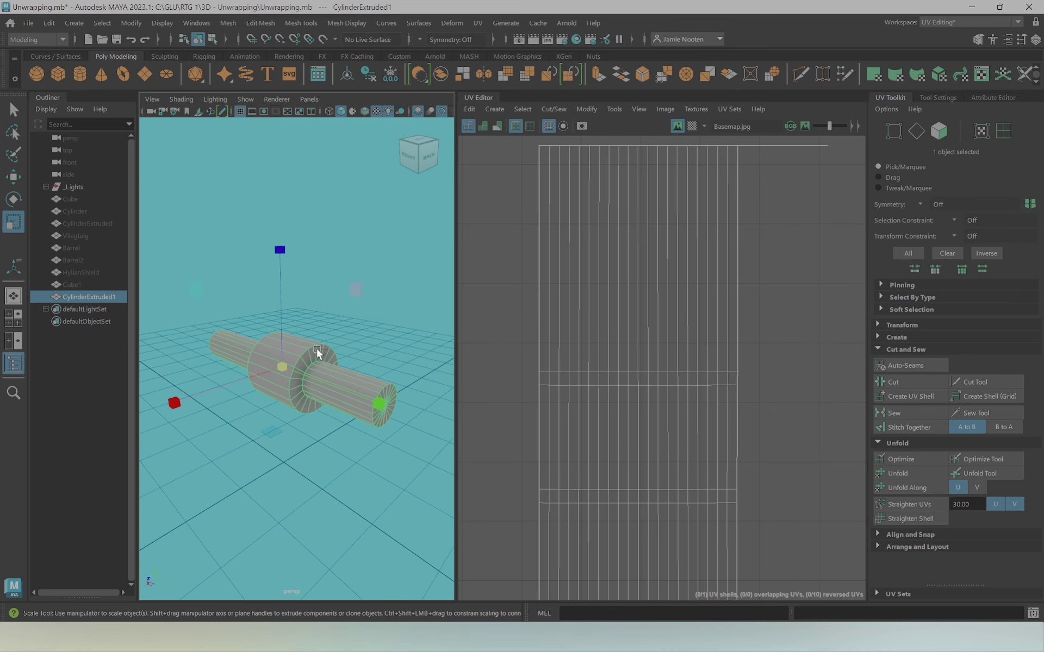
key("ctrl+h")
Show the Vliegtuig airplane from the Outliner and frame it in the view
left_click(95, 239)
key("shift+h")
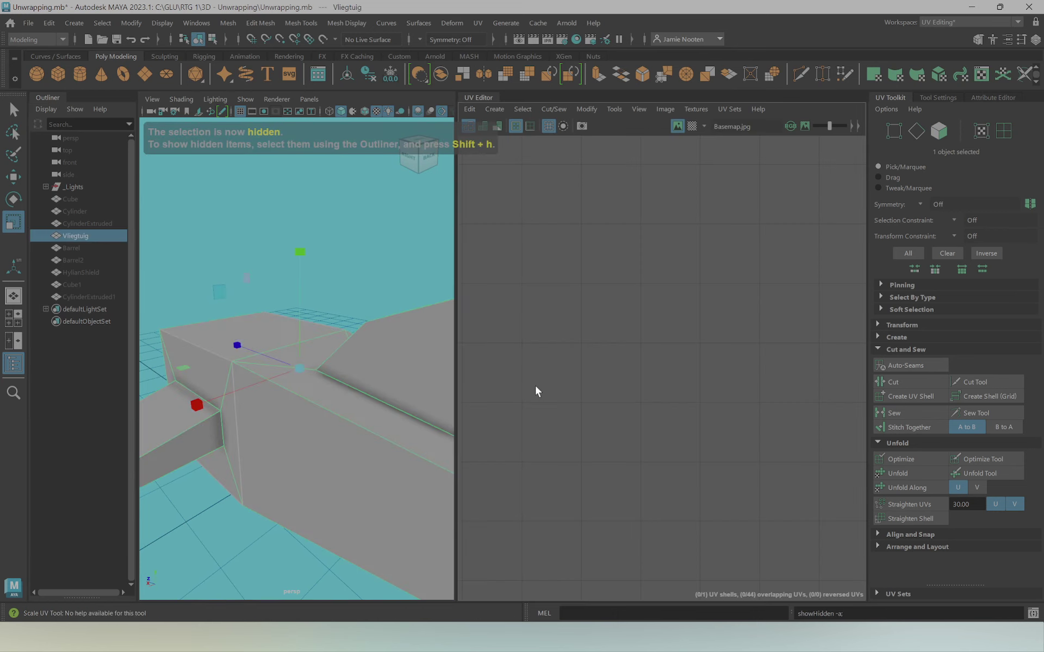
key("f")
left_click_drag(318, 403, 353, 371, "alt")
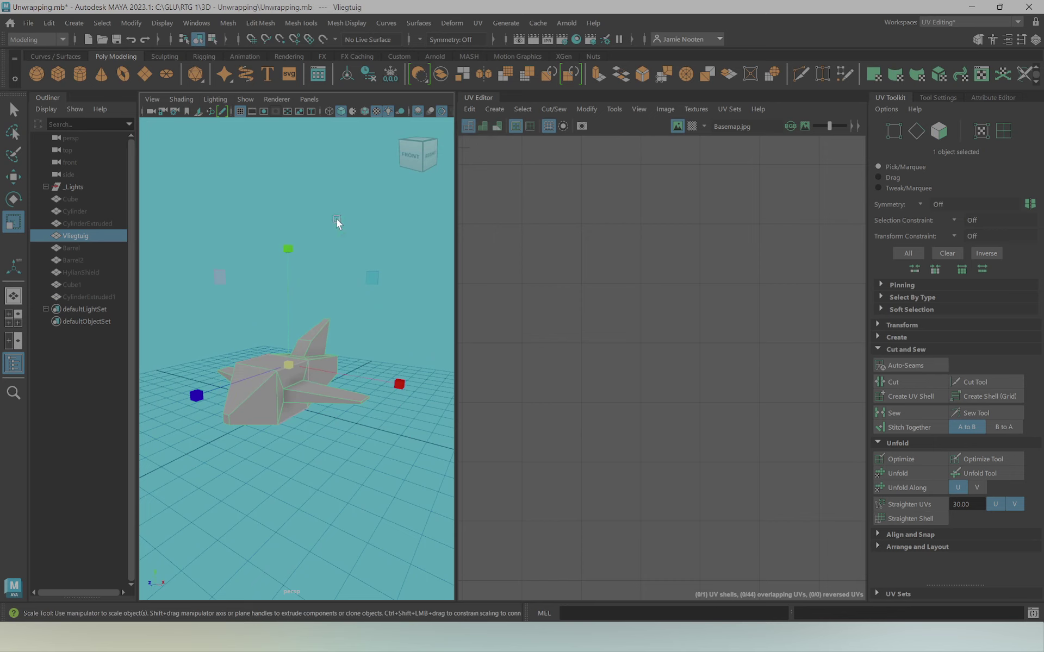
left_click(309, 489)
left_click_drag(309, 489, 275, 438, "alt")
left_click(275, 438)
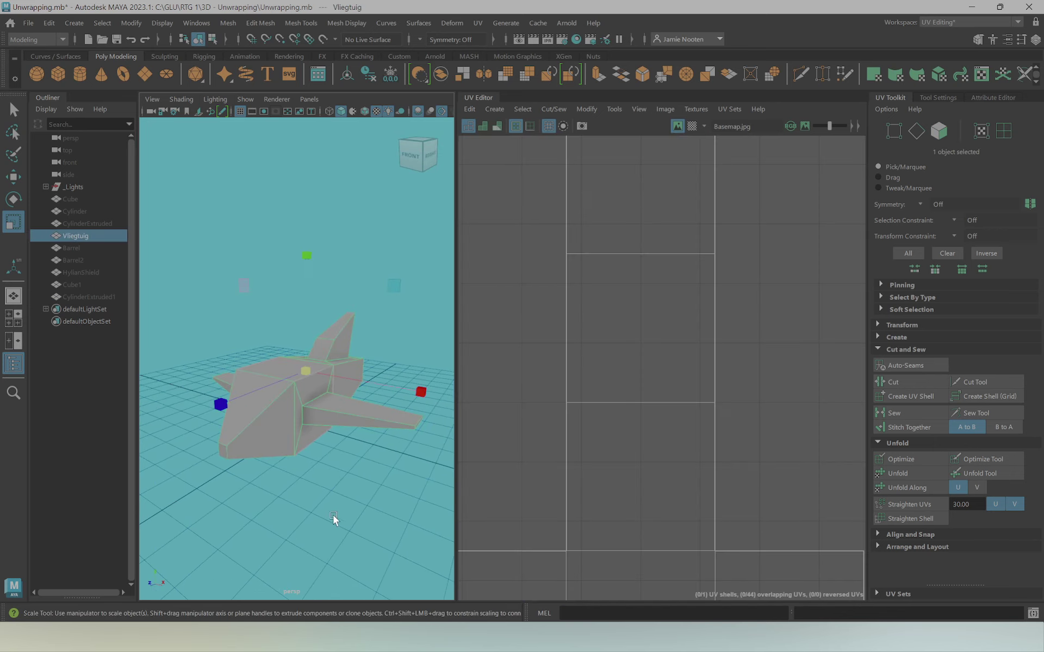
mouse_move(335, 522)
left_mouse_down("alt")
mouse_move(272, 503)
mouse_move(232, 521)
mouse_move(413, 473)
left_mouse_up("alt")
Orbit around the airplane, switch to Right view, and zoom in to fill the view
scroll(656, 416, "down", 3)
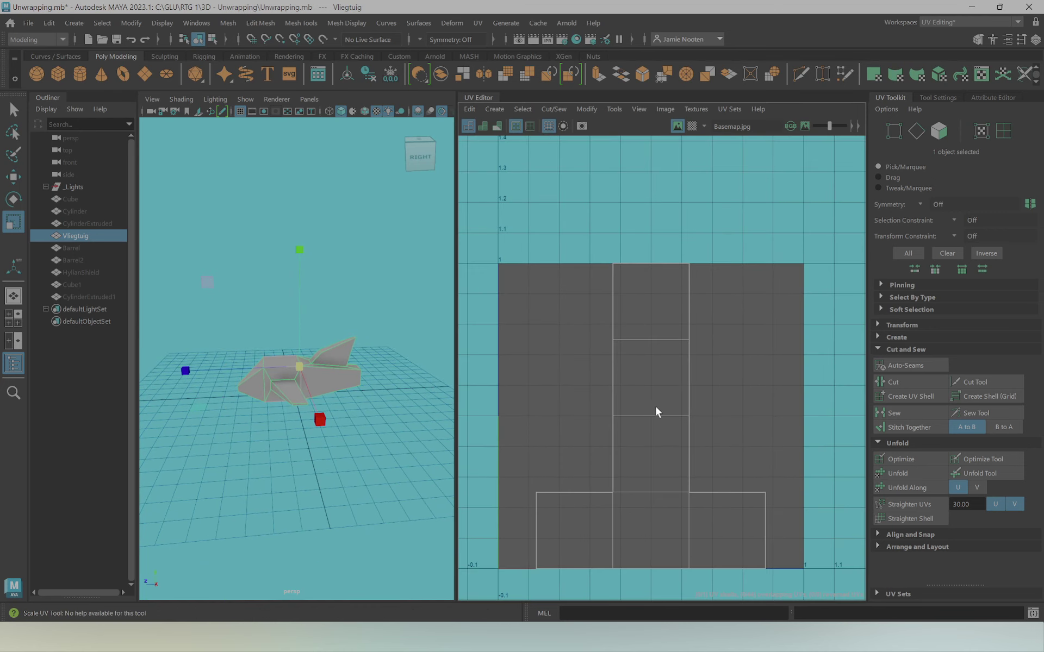
scroll(658, 380, "up", 1)
left_click_drag(153, 441, 316, 447, "alt")
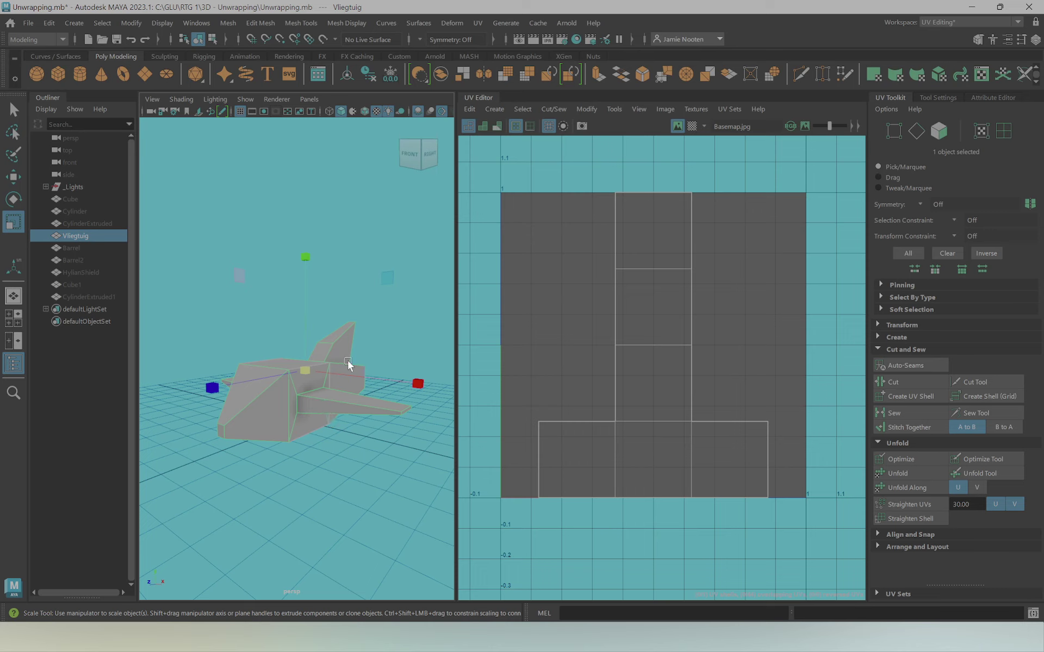
mouse_move(355, 366)
left_mouse_down("alt")
mouse_move(362, 378)
mouse_move(346, 392)
mouse_move(272, 368)
mouse_move(333, 360)
mouse_move(386, 394)
mouse_move(333, 373)
mouse_move(317, 380)
mouse_move(390, 379)
mouse_move(392, 369)
mouse_move(334, 391)
mouse_move(274, 438)
mouse_move(326, 418)
mouse_move(302, 389)
mouse_move(314, 391)
mouse_move(274, 380)
mouse_move(270, 404)
mouse_move(303, 403)
mouse_move(284, 410)
mouse_move(247, 397)
mouse_move(377, 373)
mouse_move(283, 351)
mouse_move(283, 396)
mouse_move(271, 396)
left_mouse_up("alt")
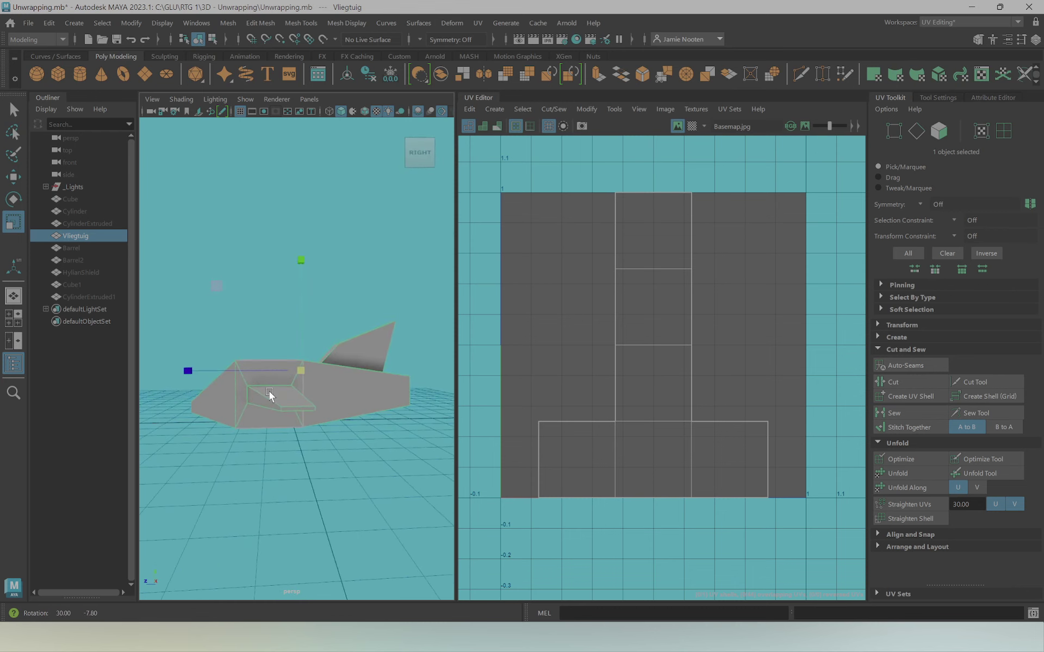
scroll(270, 396, "down", 3)
left_click_drag(359, 279, 376, 291)
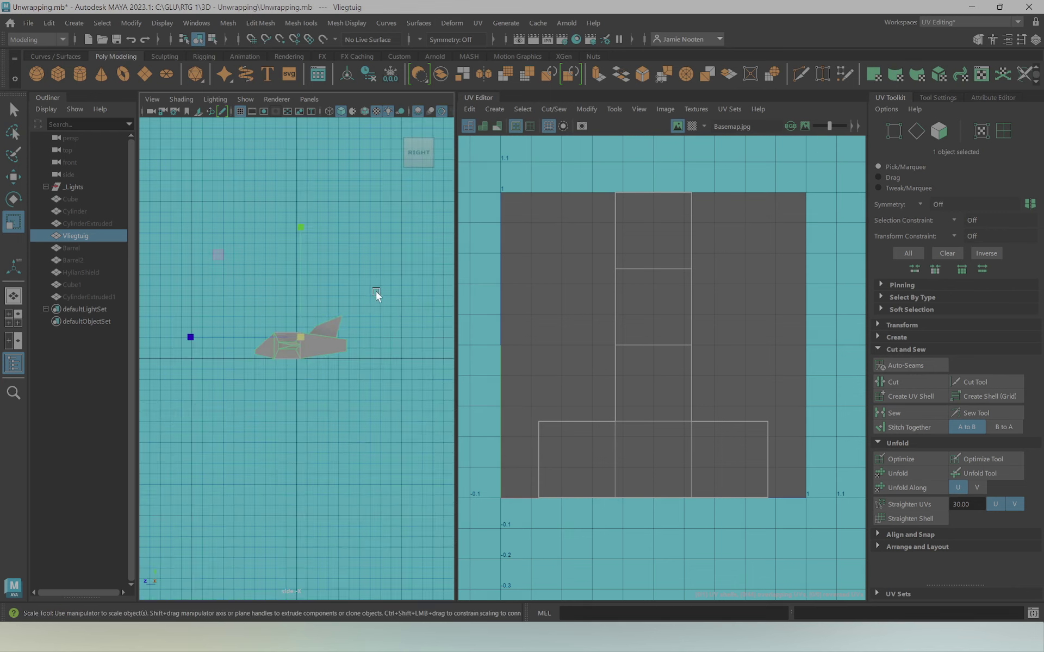
scroll(344, 329, "up", 2)
scroll(344, 329, "up", 2)
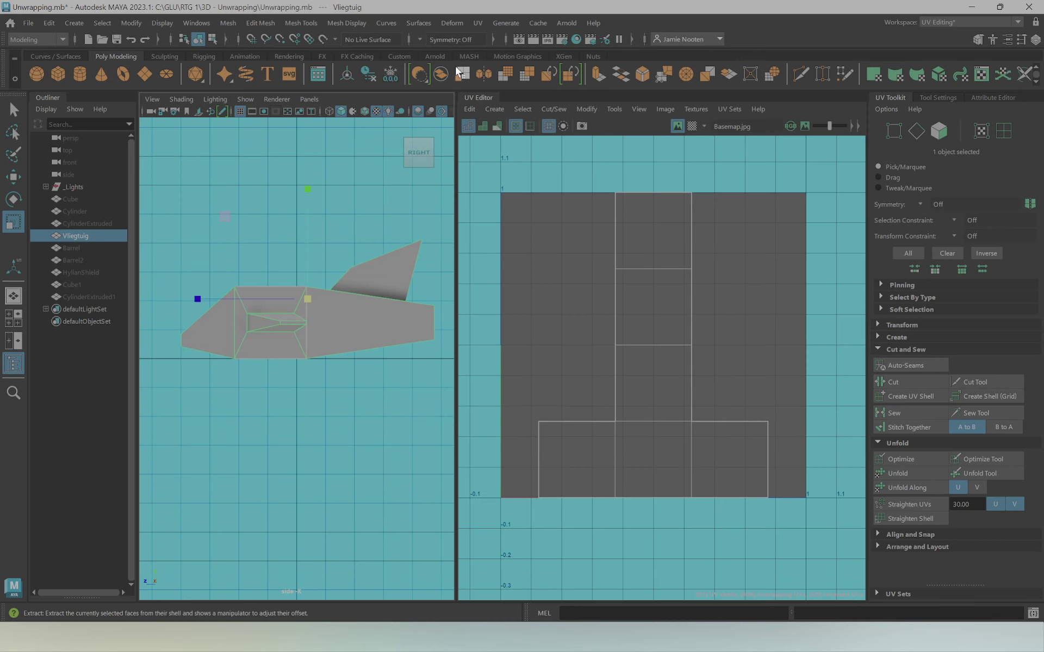
Project the airplane's UVs camera-based from the side view and shrink the shell into 0–1
left_click(478, 24)
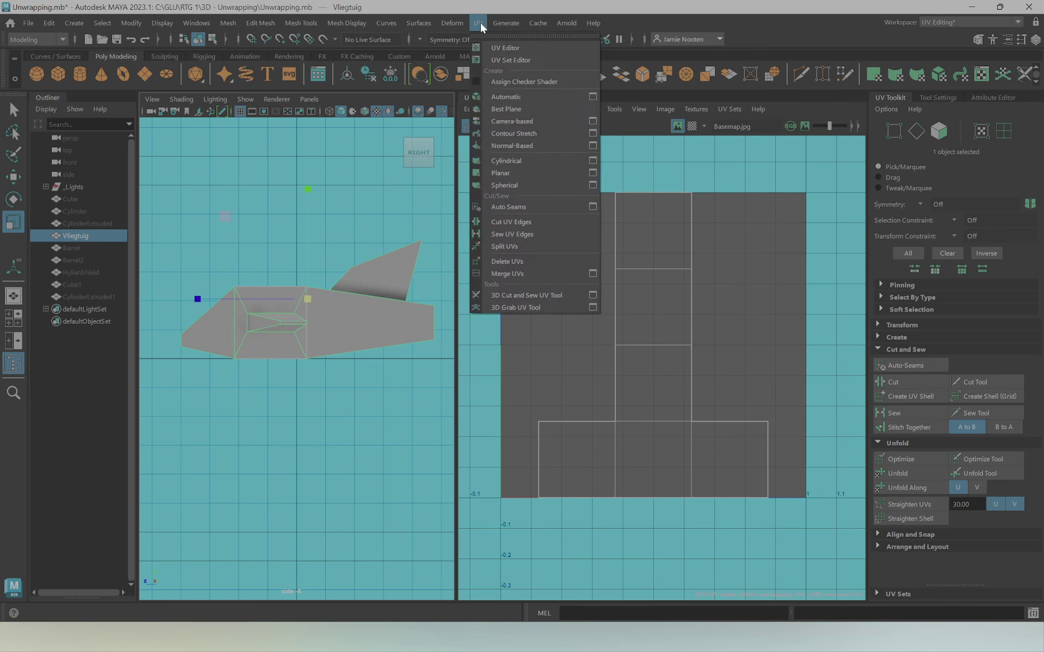
left_click(511, 122)
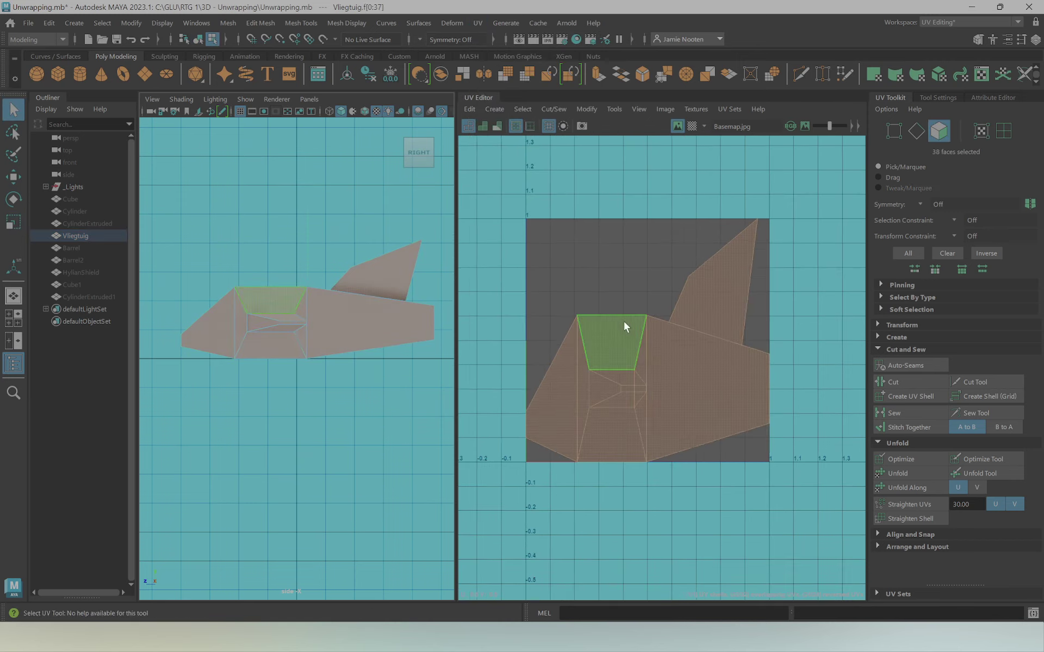
key("r")
mouse_move(644, 227)
left_mouse_down()
mouse_move(648, 299)
mouse_move(593, 344)
left_mouse_up()
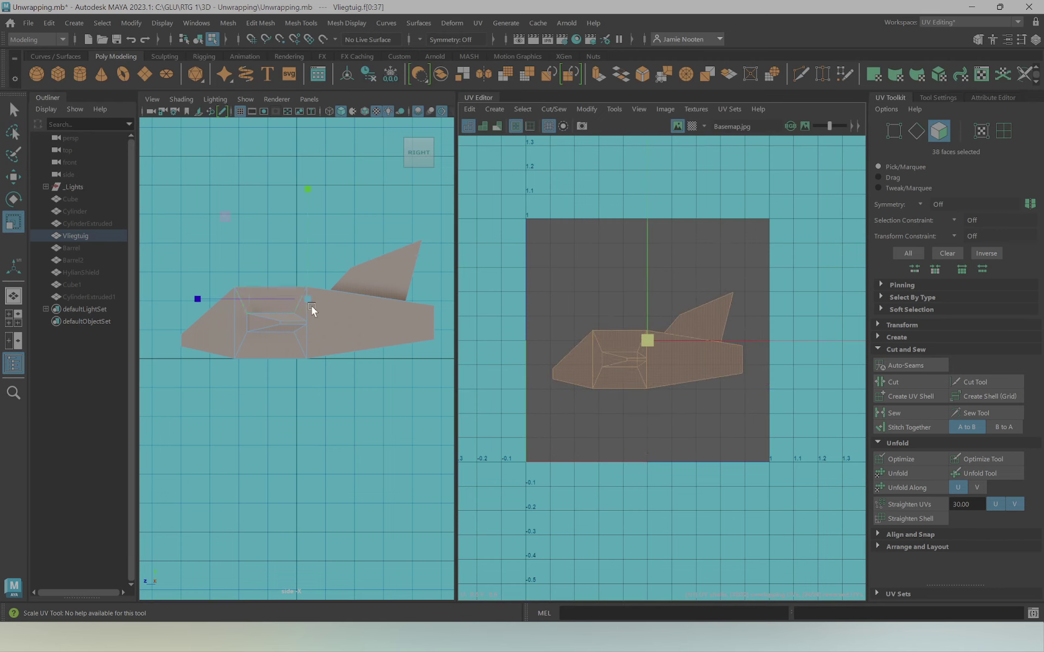
Return to Perspective view, clear the selection, and orbit to pick a body face
key("space")
left_click(320, 276)
scroll(704, 379, "up", 2)
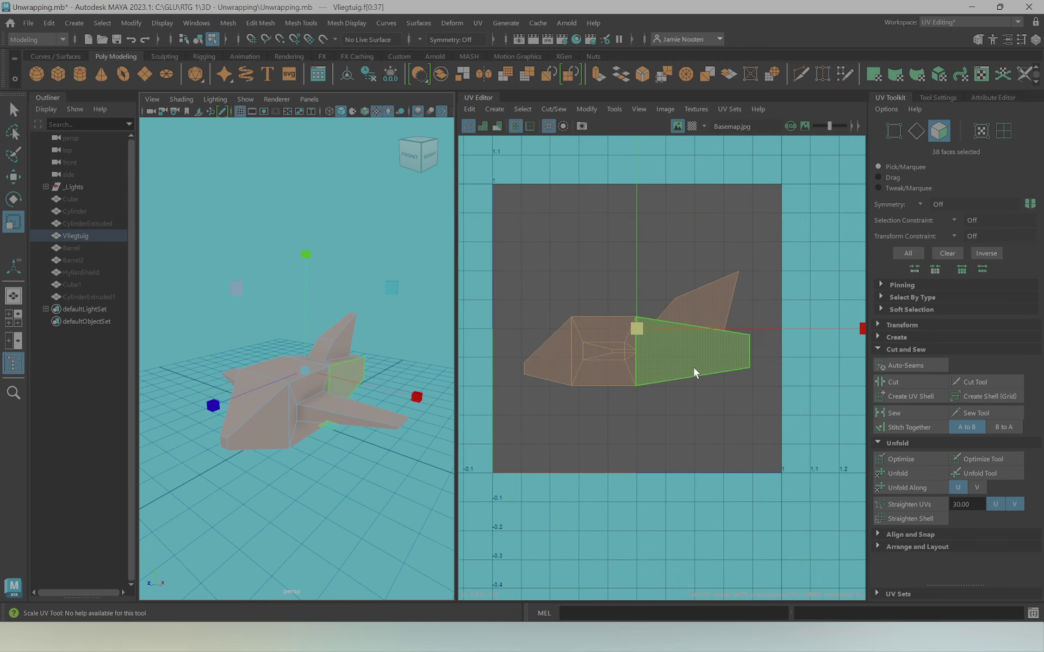
left_click(625, 388)
scroll(285, 365, "up", 5)
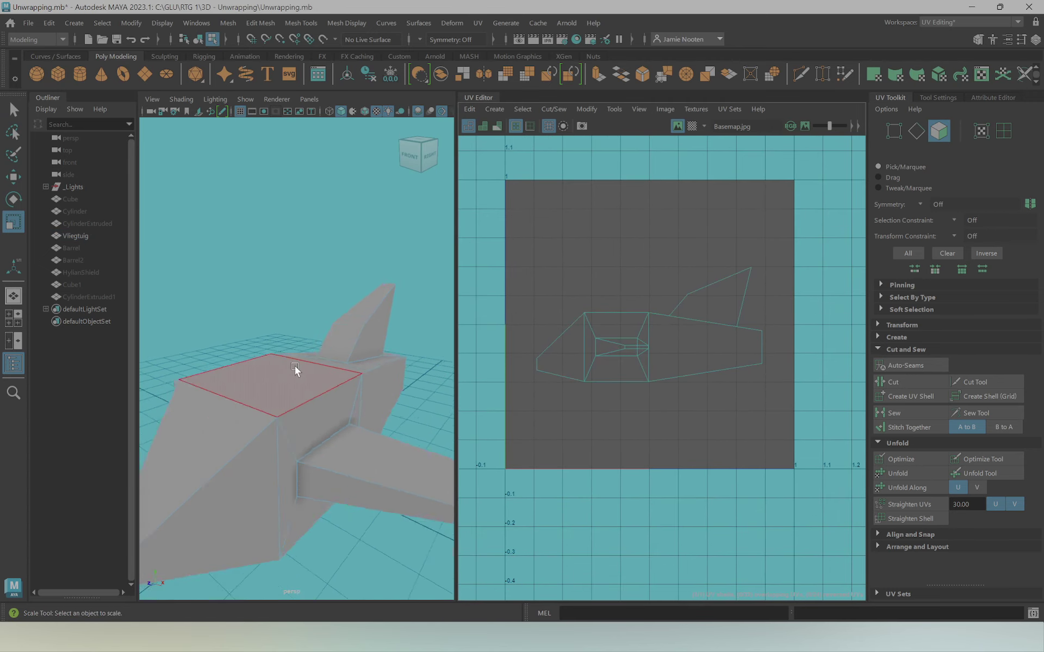
scroll(294, 366, "down", 5)
left_click_drag(247, 354, 258, 396, "alt")
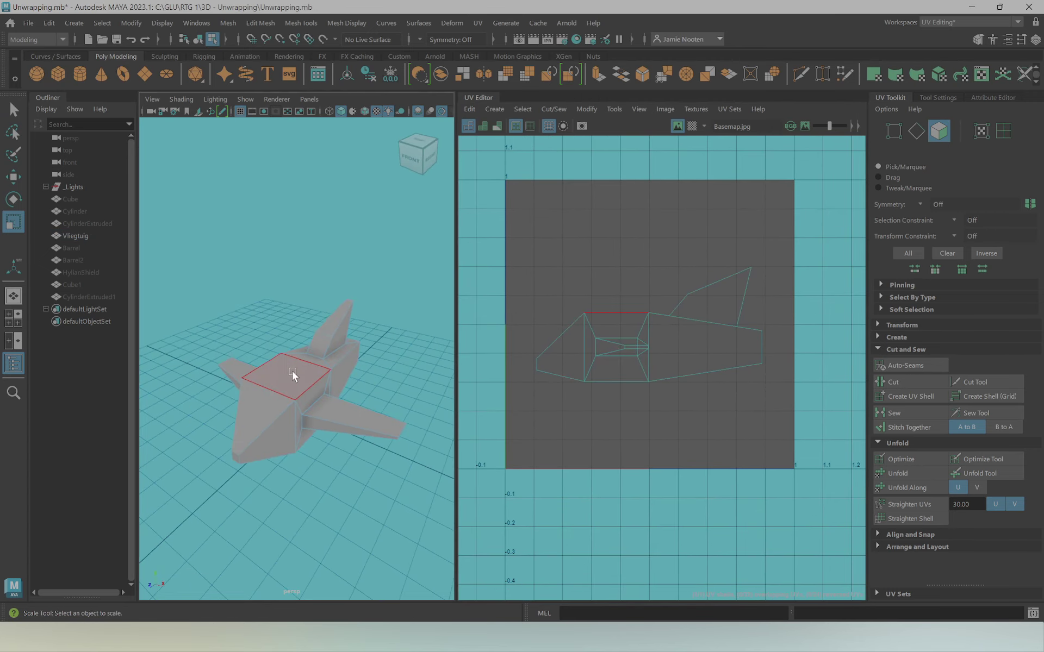
scroll(334, 371, "up", 3)
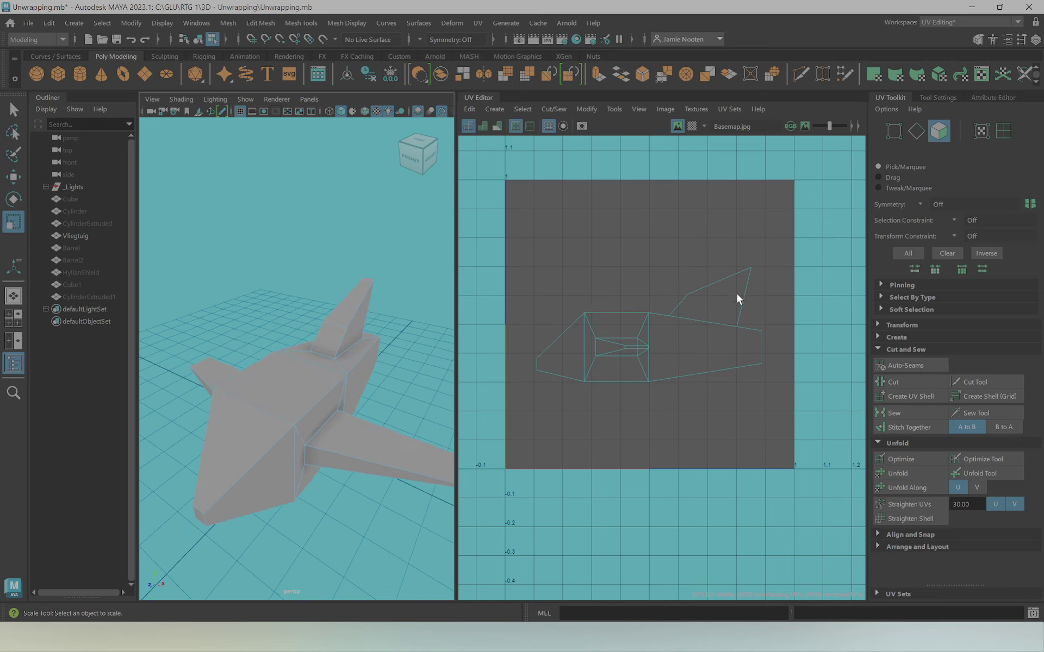
mouse_move(345, 355)
left_mouse_down("alt")
mouse_move(272, 326)
mouse_move(368, 326)
mouse_move(361, 340)
mouse_move(225, 326)
left_mouse_up("alt")
mouse_move(225, 327)
right_mouse_down("alt")
mouse_move(210, 341)
mouse_move(369, 344)
mouse_move(247, 290)
mouse_move(320, 306)
right_mouse_up("alt")
left_click(704, 343)
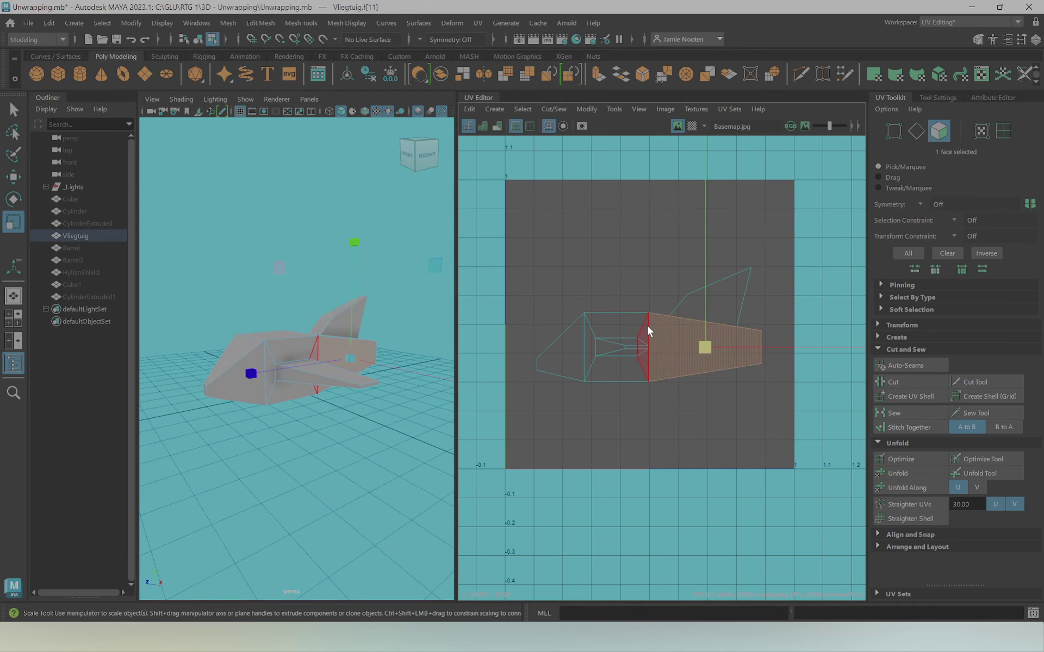
Add more body faces, including the left triangle, to reach six, and switch to Right view
left_click(647, 324, "shift")
left_click(615, 318, "shift")
left_click(576, 342, "shift")
left_click(595, 364, "shift")
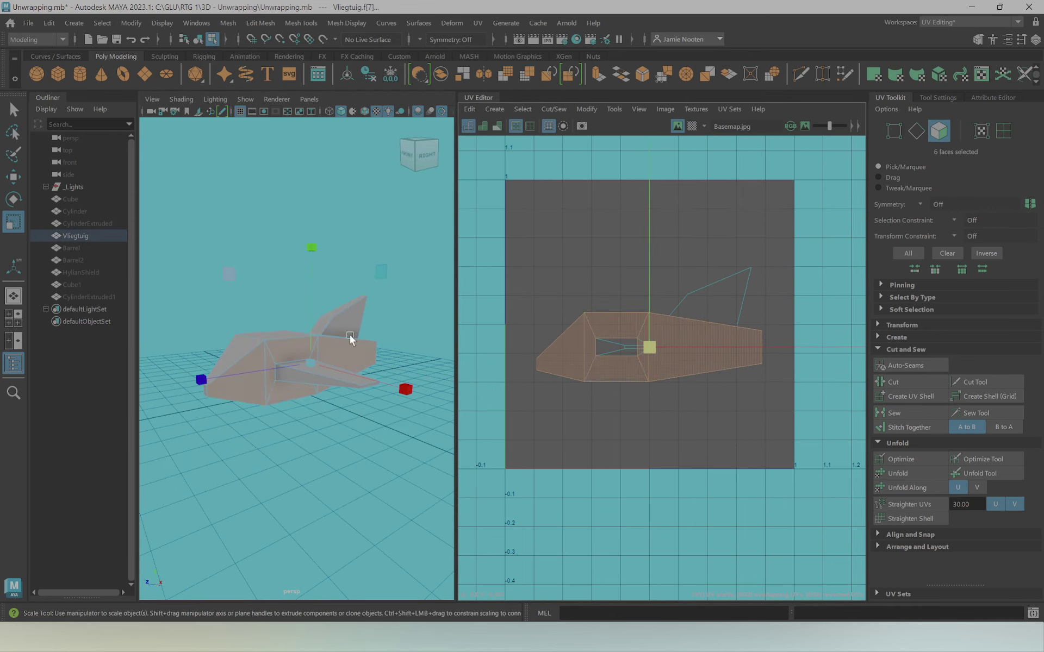
mouse_move(349, 337)
left_mouse_down("alt")
mouse_move(324, 310)
mouse_move(299, 326)
mouse_move(351, 342)
mouse_move(329, 306)
mouse_move(338, 299)
left_mouse_up("alt")
key("space")
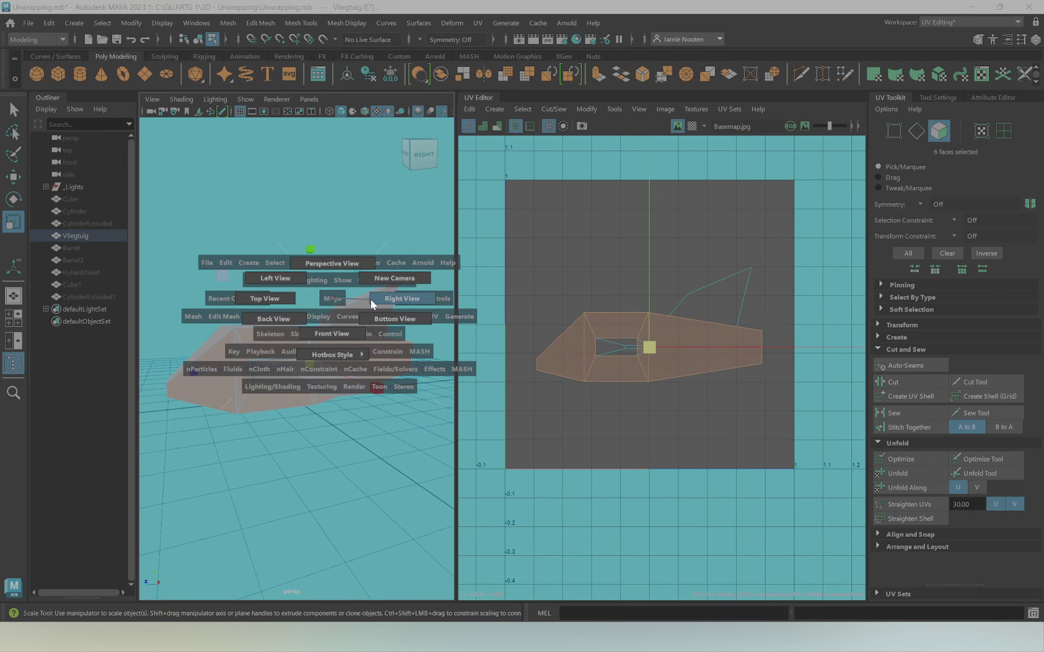
left_click_drag(337, 299, 370, 298)
left_click(332, 199)
With the checker on, move and scale the shell into the upper 0–1 area, then turn the checker off
left_click(692, 126)
key("w")
mouse_move(721, 315)
left_mouse_down()
mouse_move(617, 312)
mouse_move(876, 325)
mouse_move(861, 324)
left_mouse_up()
key("r")
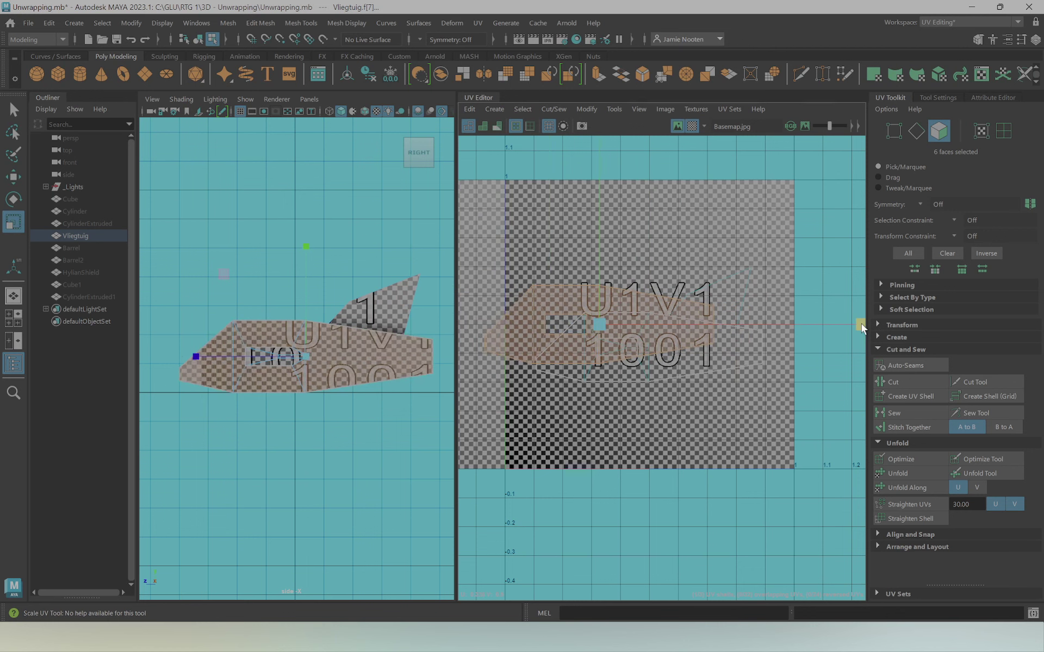
key("w")
mouse_move(640, 313)
left_mouse_down()
mouse_move(654, 354)
mouse_move(643, 237)
left_mouse_up()
left_click(691, 126)
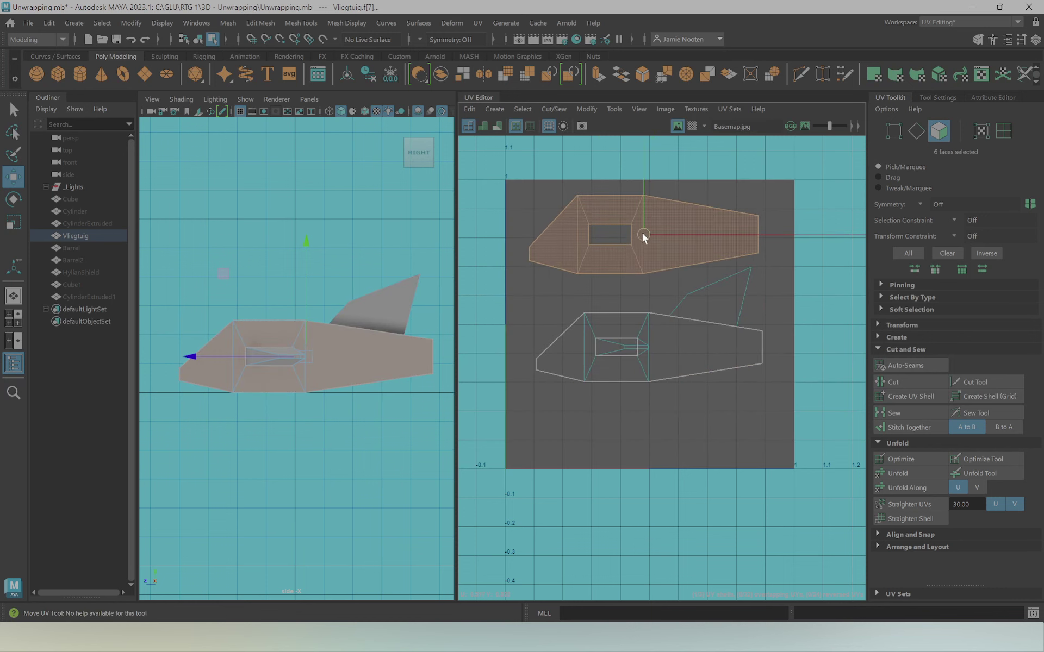
Select the six body faces on the plane's other side and switch to Right view
left_click(327, 260)
left_click_drag(306, 298, 426, 307, "alt")
left_click(375, 375)
left_click(304, 354, "shift")
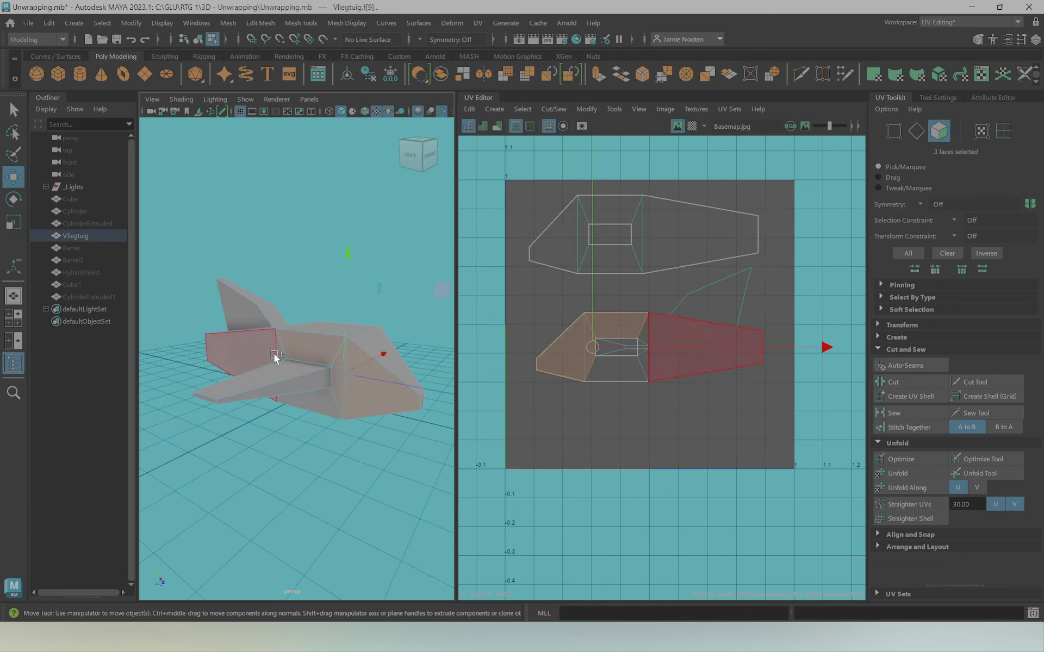
left_click(303, 393, "shift")
left_click(353, 337, "shift")
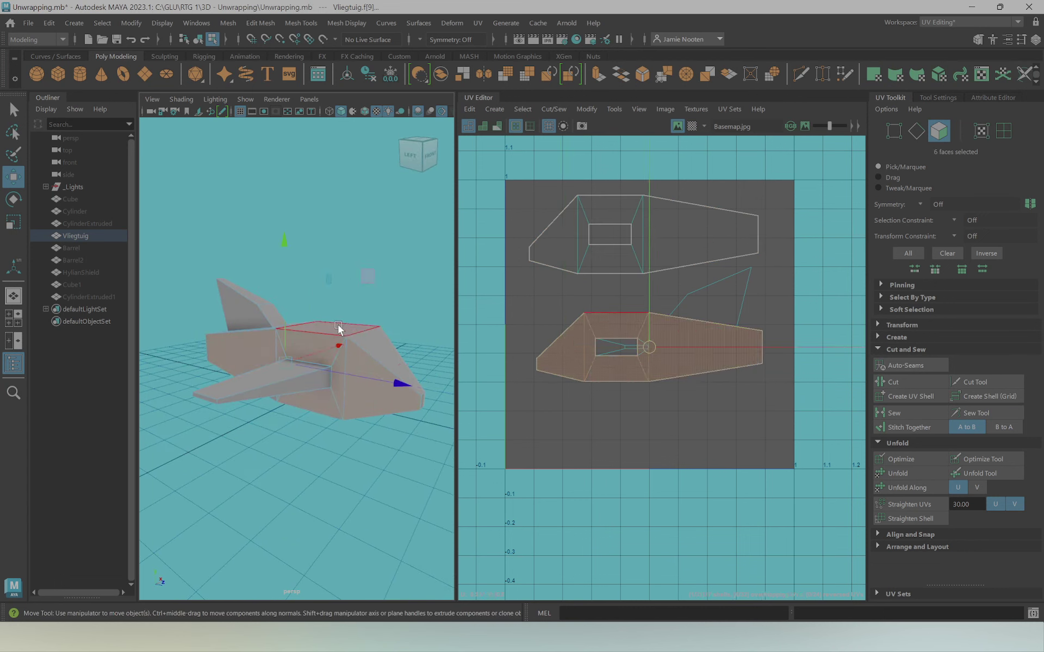
key("space")
left_click_drag(338, 325, 380, 326)
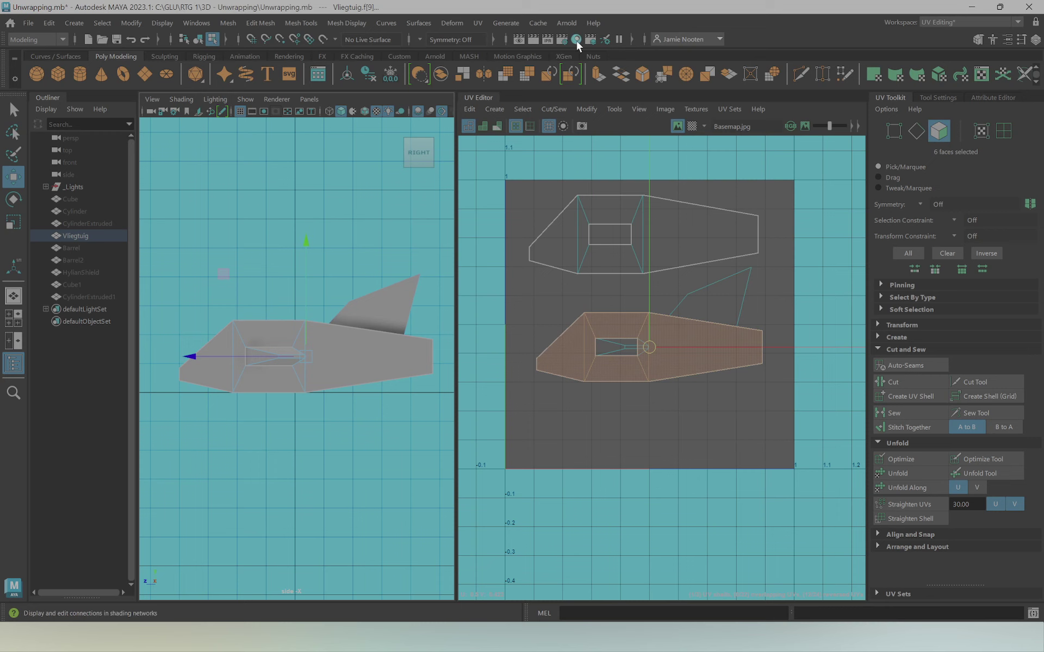
Camera-project the faces and shrink and squash the new shell inside the 0–1 square
left_click(476, 22)
left_click(504, 121)
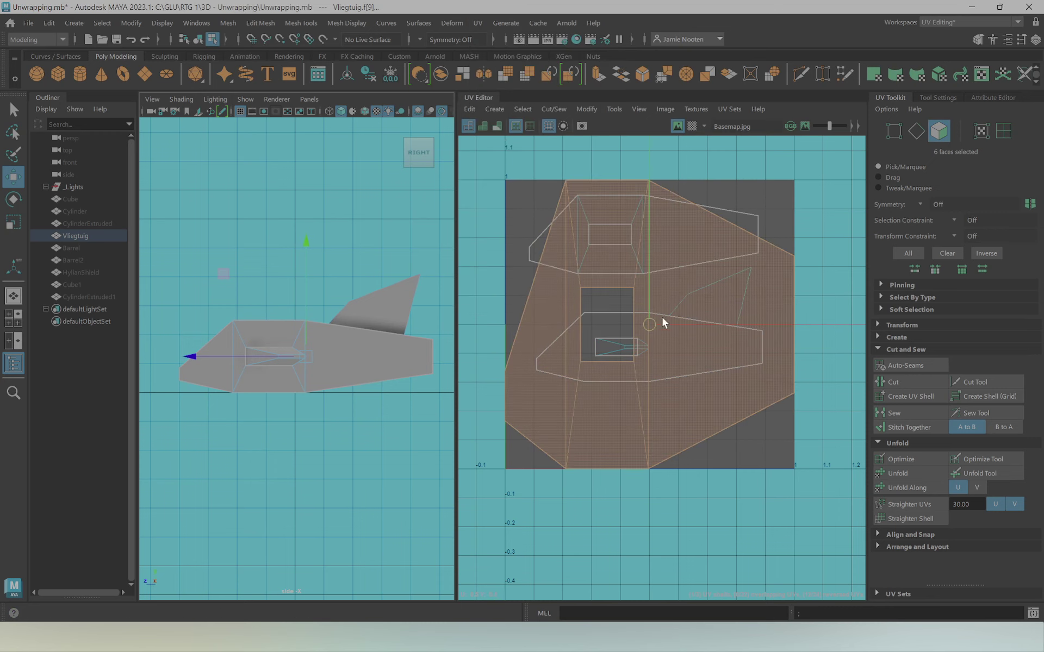
key("r")
left_click_drag(650, 325, 524, 332)
key("w")
left_click_drag(647, 320, 629, 242)
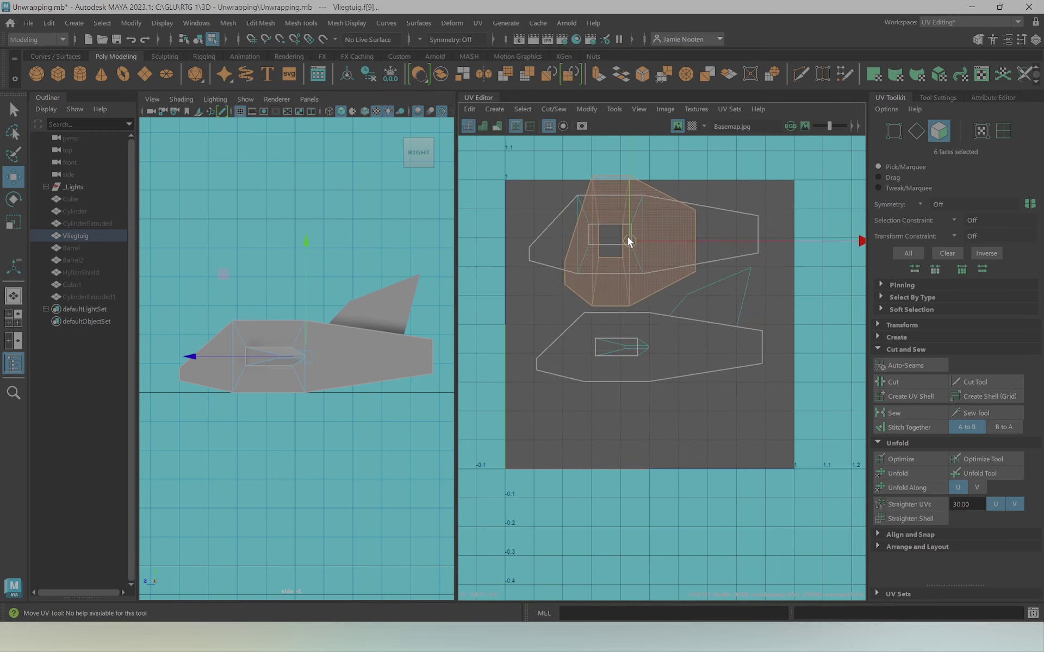
key("r")
mouse_move(625, 178)
left_mouse_down()
mouse_move(630, 235)
mouse_move(810, 237)
left_mouse_up()
Fine-tune the fuselage shell's scale and position to match the side outline
key("w")
key("r")
key("w")
left_click_drag(632, 234, 647, 236)
key("r")
key("w")
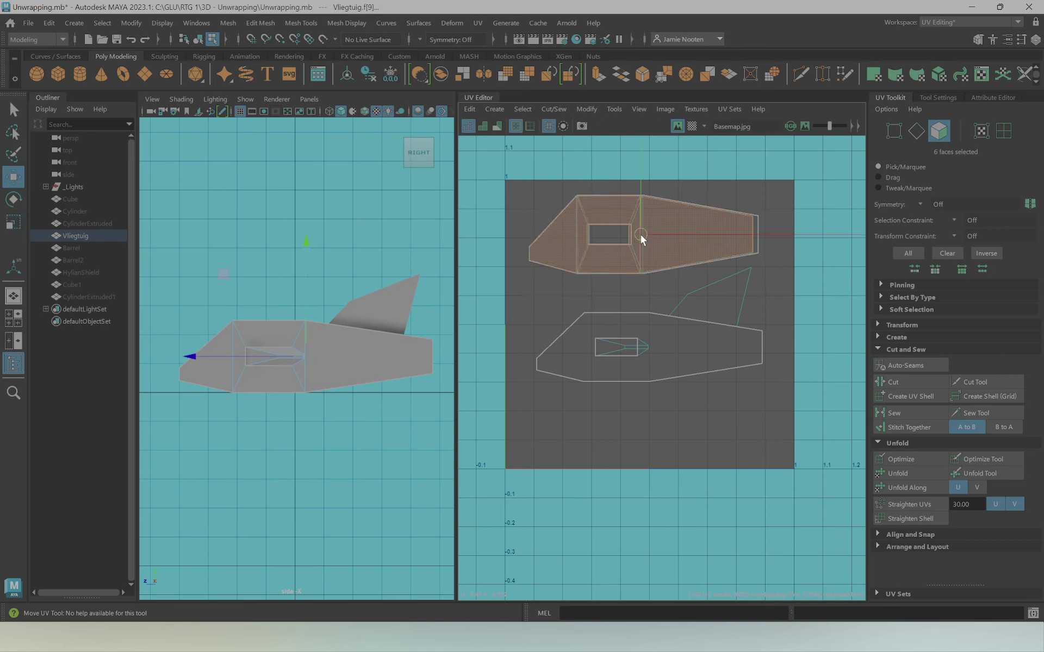
key("r")
left_click_drag(664, 231, 673, 233)
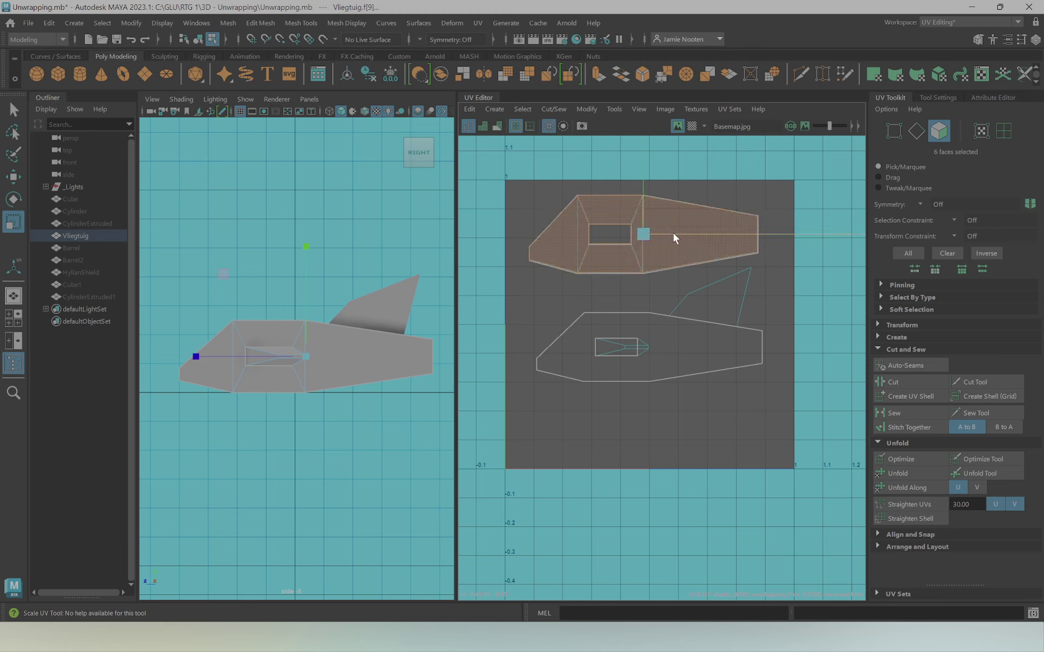
key("w")
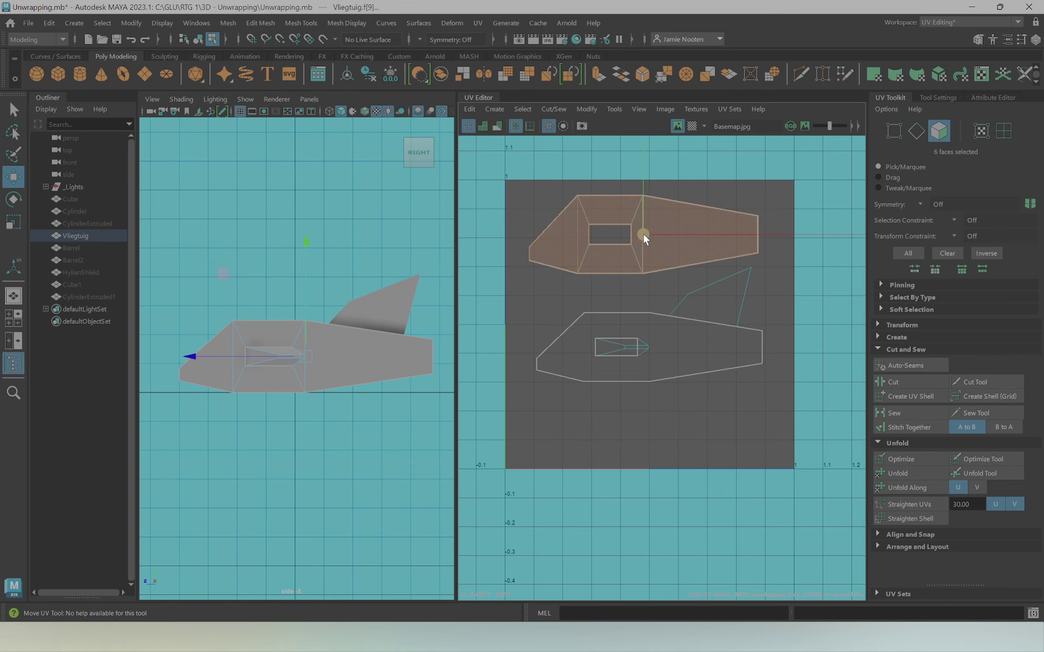
Move the side shell down to the middle and the lower shells further down
left_click_drag(392, 268, 401, 248)
middle_click_drag(610, 232, 617, 236, "alt")
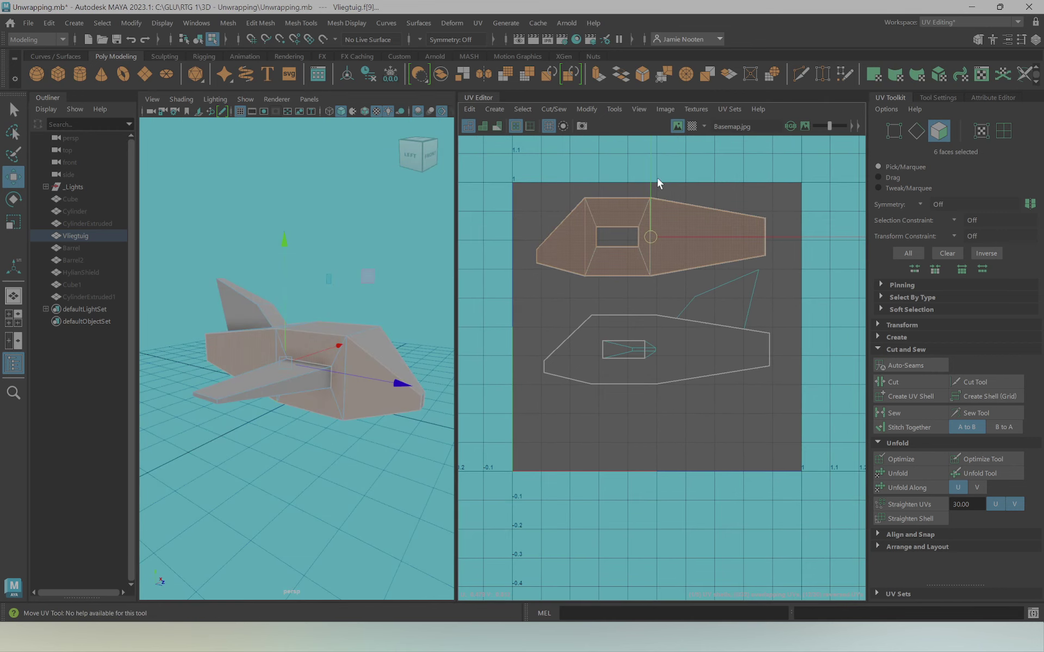
left_click_drag(657, 204, 634, 283)
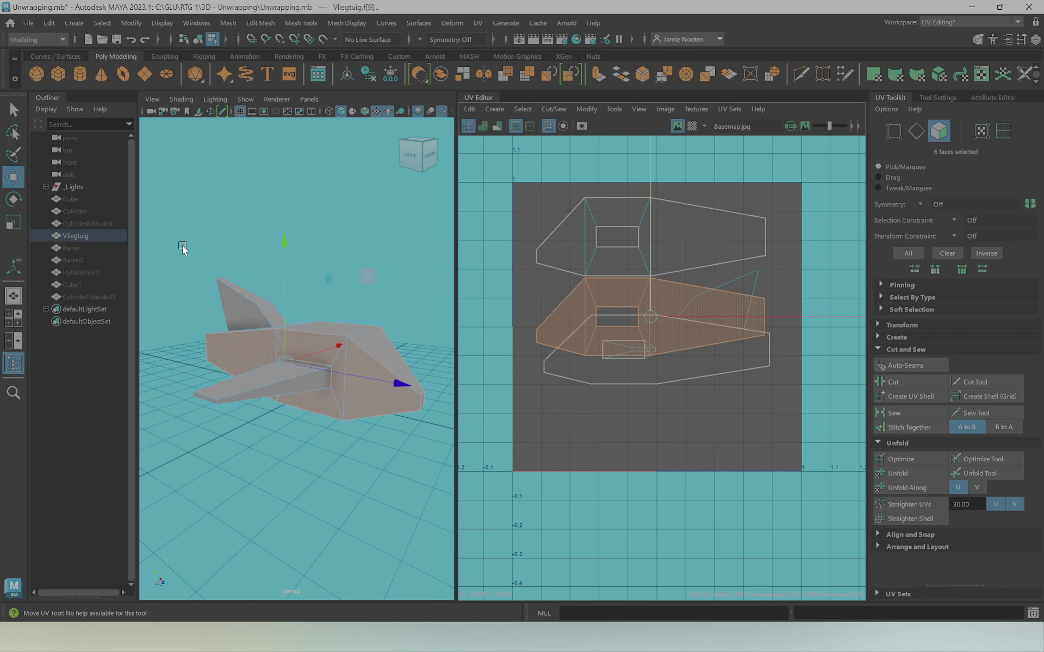
mouse_move(183, 249)
left_mouse_down("shift")
mouse_move(244, 251)
mouse_move(363, 409)
left_mouse_up("shift")
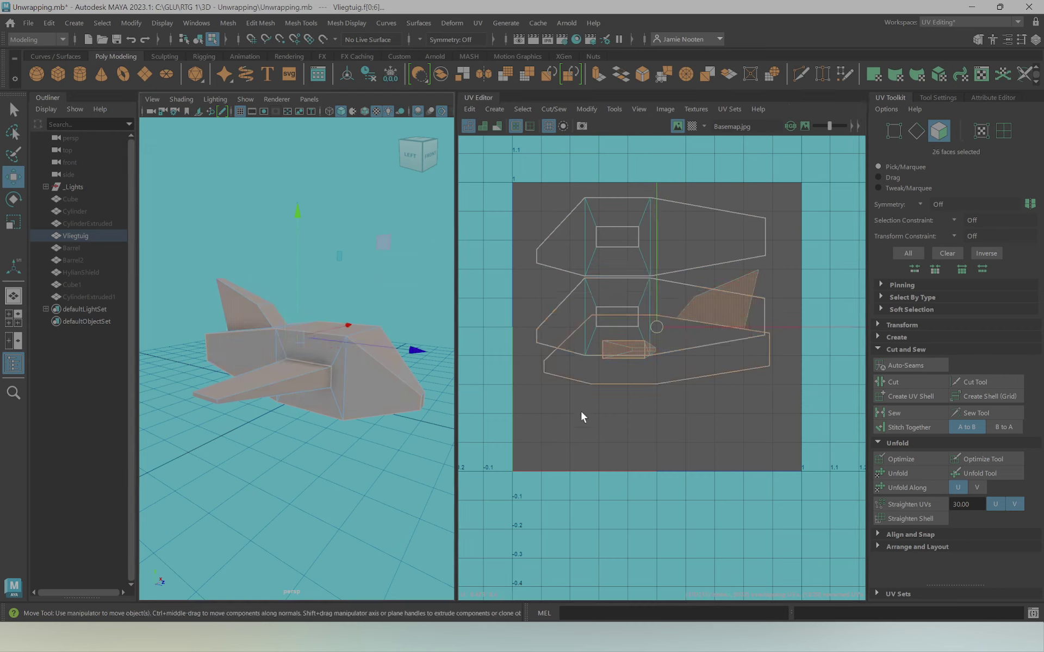
left_click_drag(653, 240, 667, 312)
left_click(668, 305)
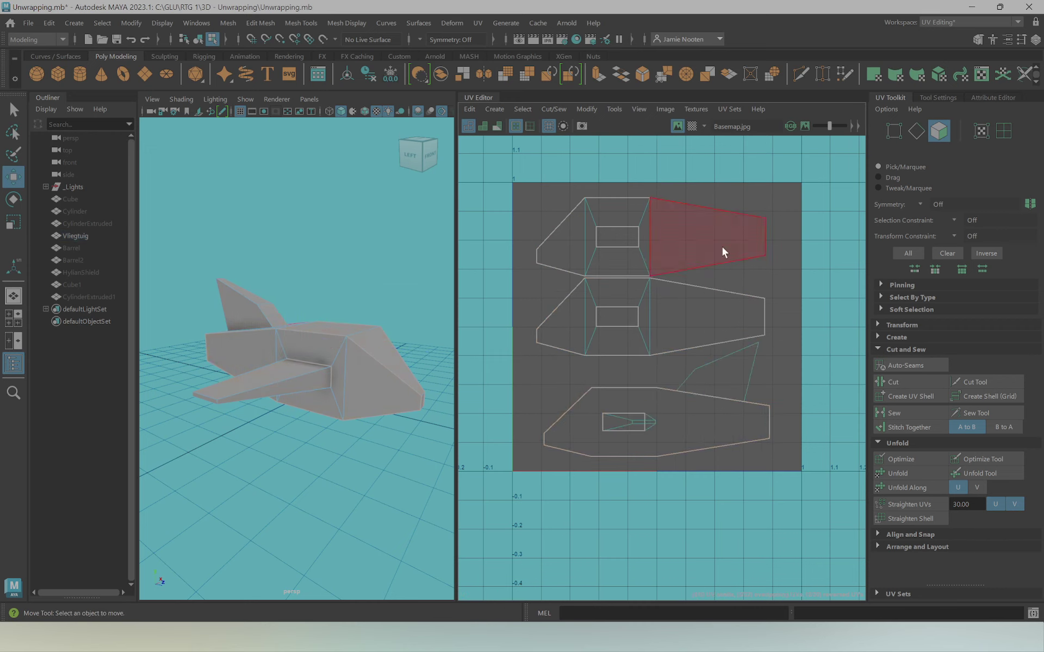
left_click(627, 292)
middle_click_drag(650, 243, 647, 169)
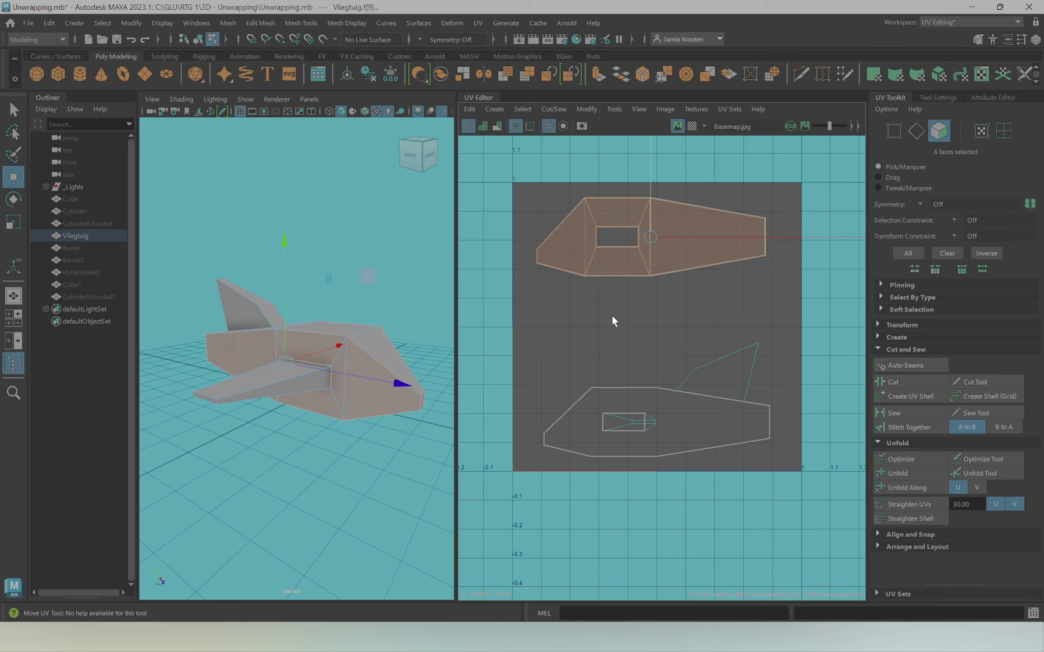
key("ctrl+z")
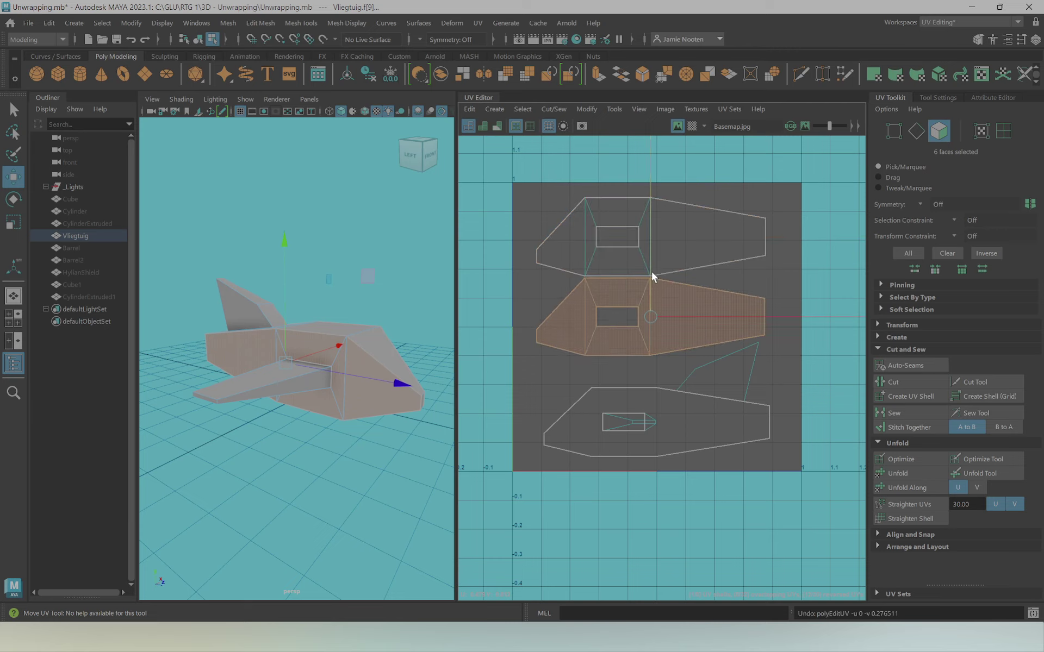
left_click_drag(651, 272, 648, 191)
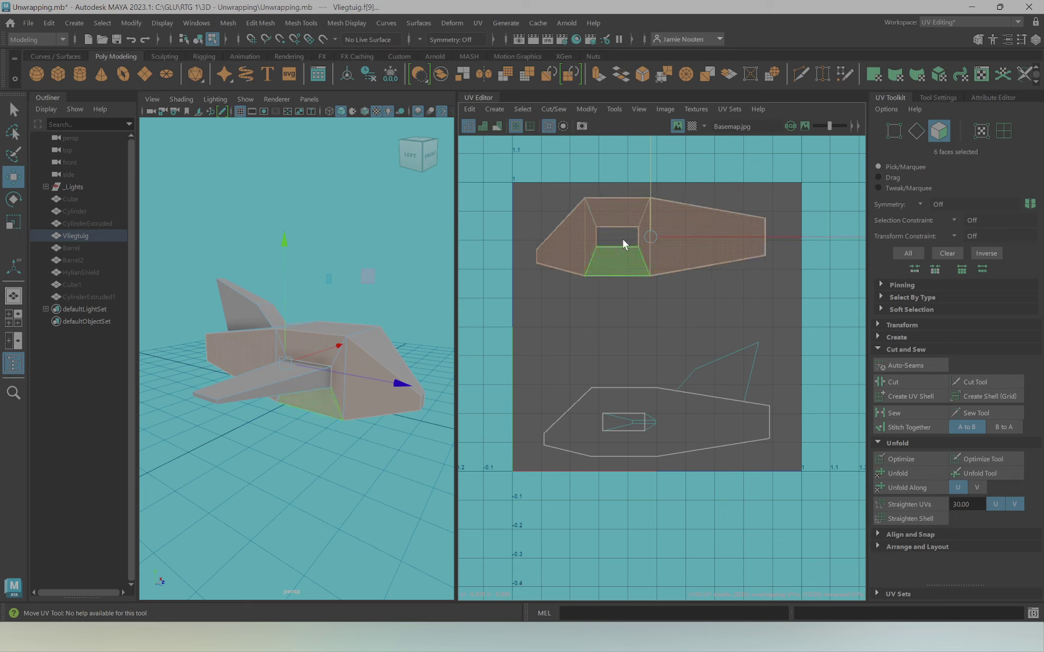
key("ctrl+z")
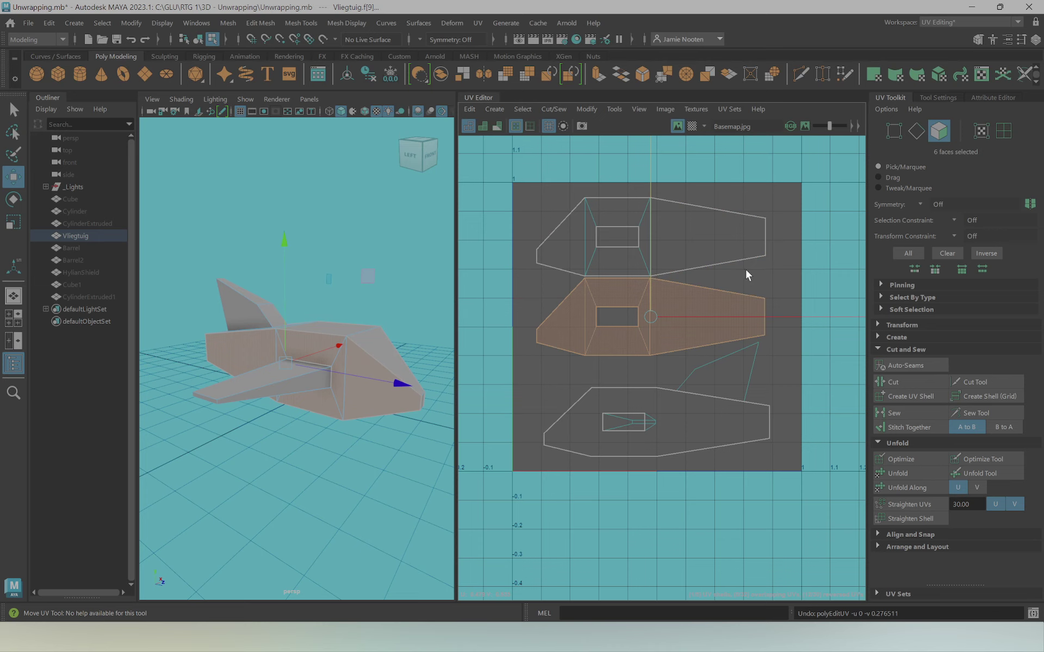
left_click_drag(413, 282, 370, 263, "alt")
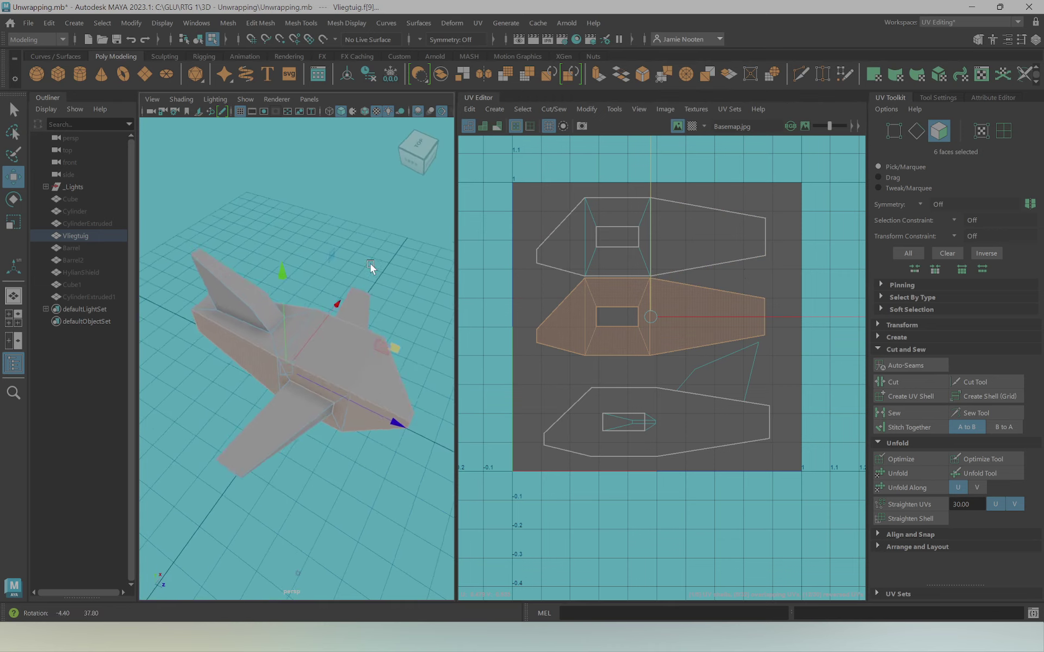
left_click(335, 359)
Select the fuselage's top and bottom faces from nose to underside
left_click(280, 345, "shift")
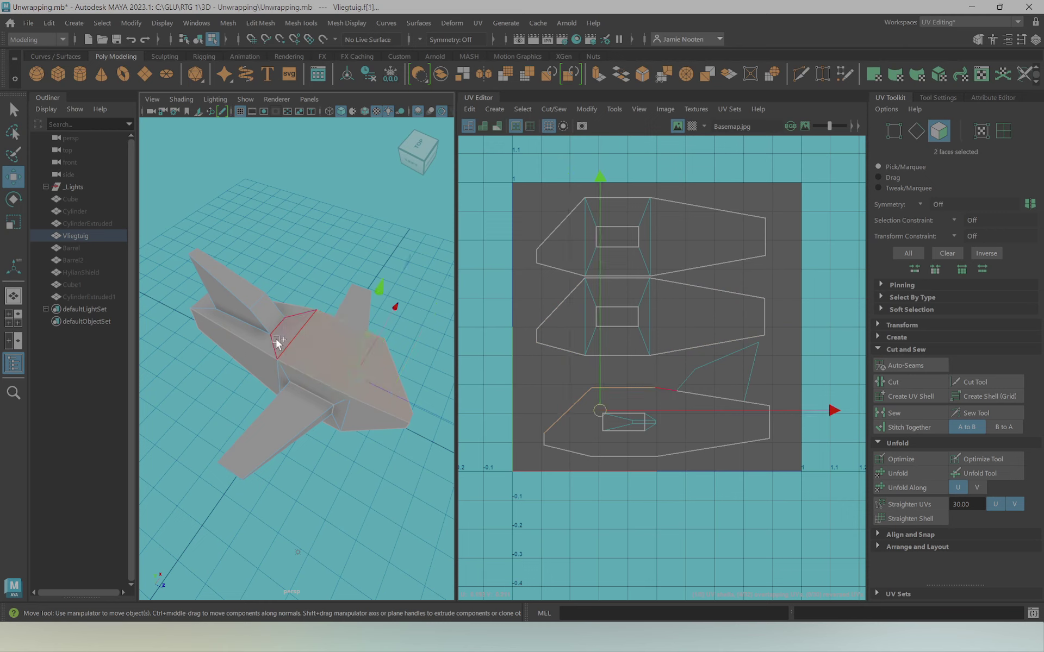
left_click(204, 302, "shift")
mouse_move(204, 303)
left_mouse_down("alt")
mouse_move(313, 338)
mouse_move(236, 315)
left_mouse_up("alt")
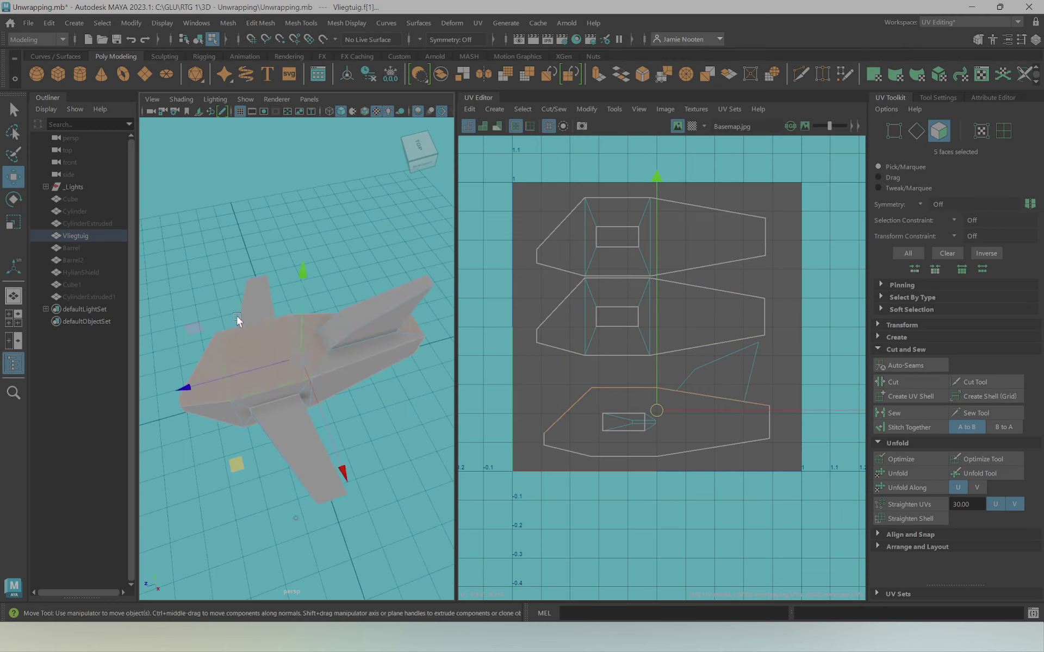
left_click(342, 353, "shift")
mouse_move(387, 337)
left_mouse_down("alt")
mouse_move(315, 301)
mouse_move(340, 311)
left_mouse_up("alt")
left_click(255, 365, "shift")
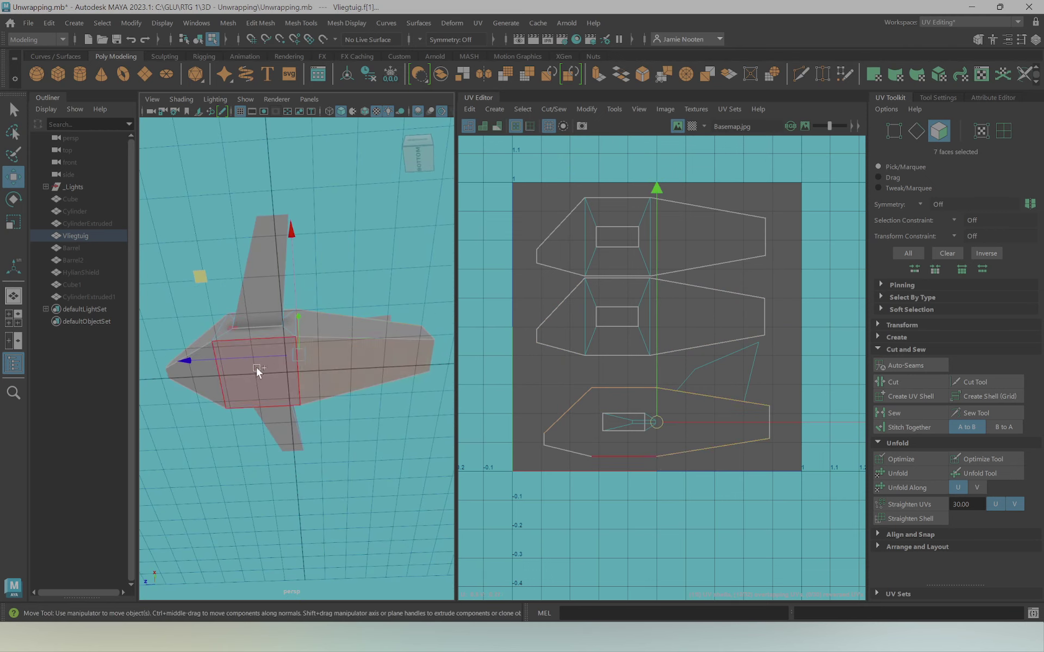
left_click(202, 390, "shift")
mouse_move(202, 389)
left_mouse_down("alt")
mouse_move(300, 367)
mouse_move(275, 286)
mouse_move(370, 400)
left_mouse_up("alt")
left_click_drag(241, 323, 442, 314, "alt")
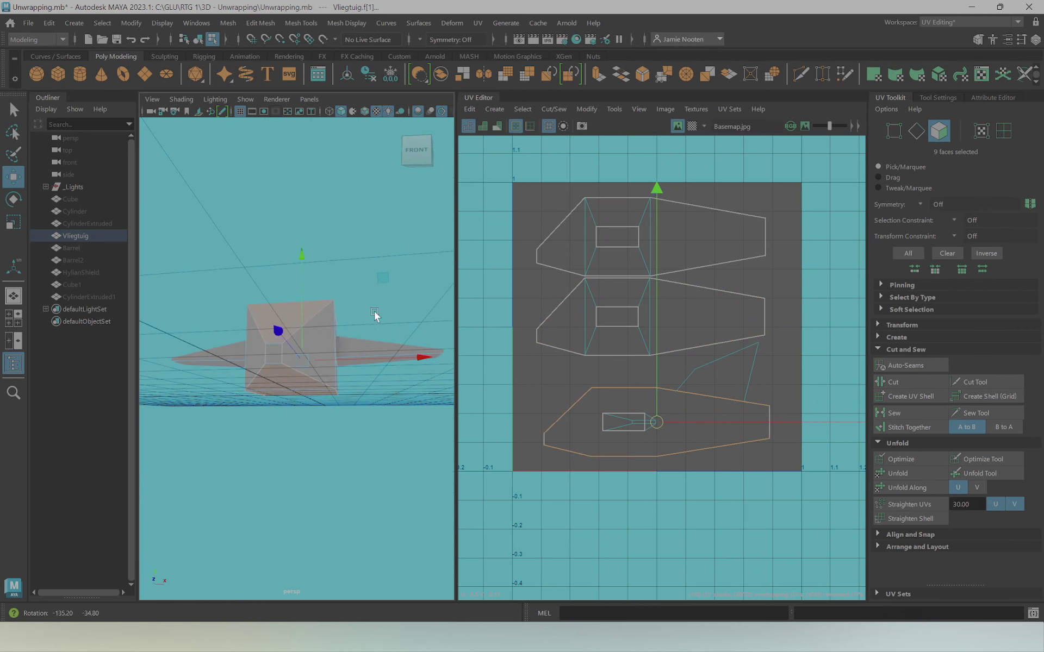
mouse_move(376, 363)
left_mouse_down("alt")
mouse_move(239, 365)
mouse_move(386, 315)
mouse_move(241, 298)
mouse_move(361, 326)
left_mouse_up("alt")
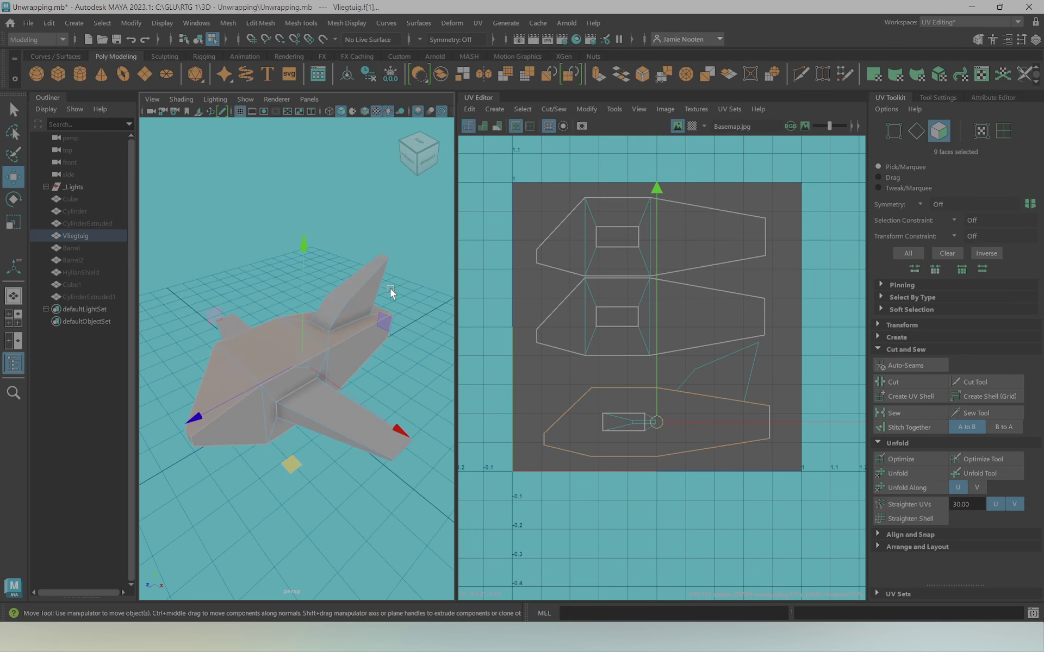
Project the selected faces from the top and shrink and narrow the resulting shell
key("space")
left_click_drag(405, 290, 365, 291)
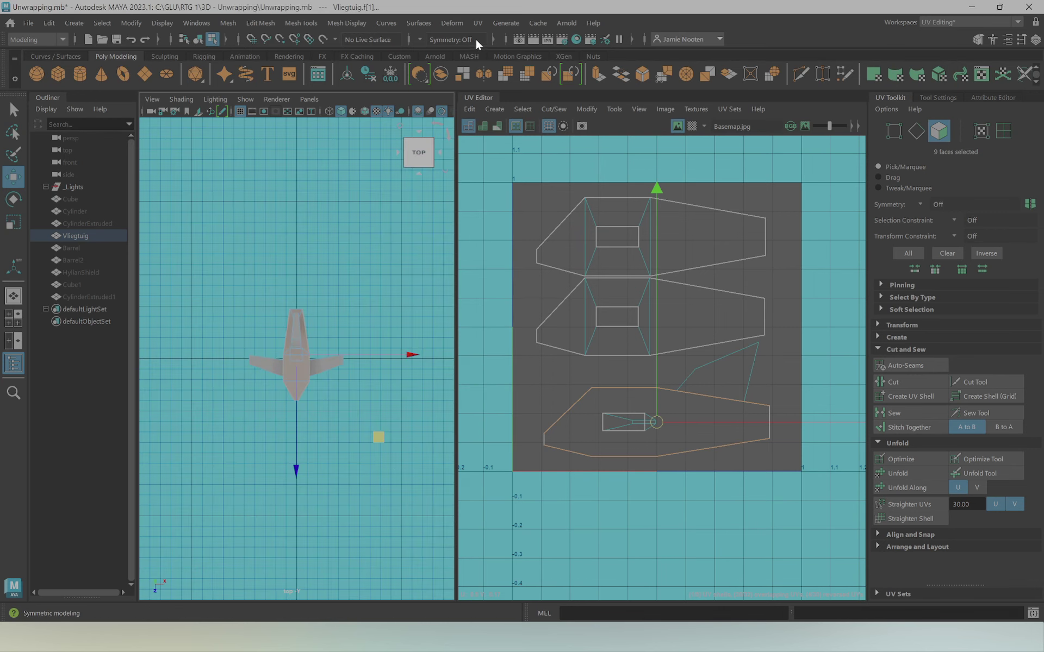
left_click(478, 23)
left_click(514, 108)
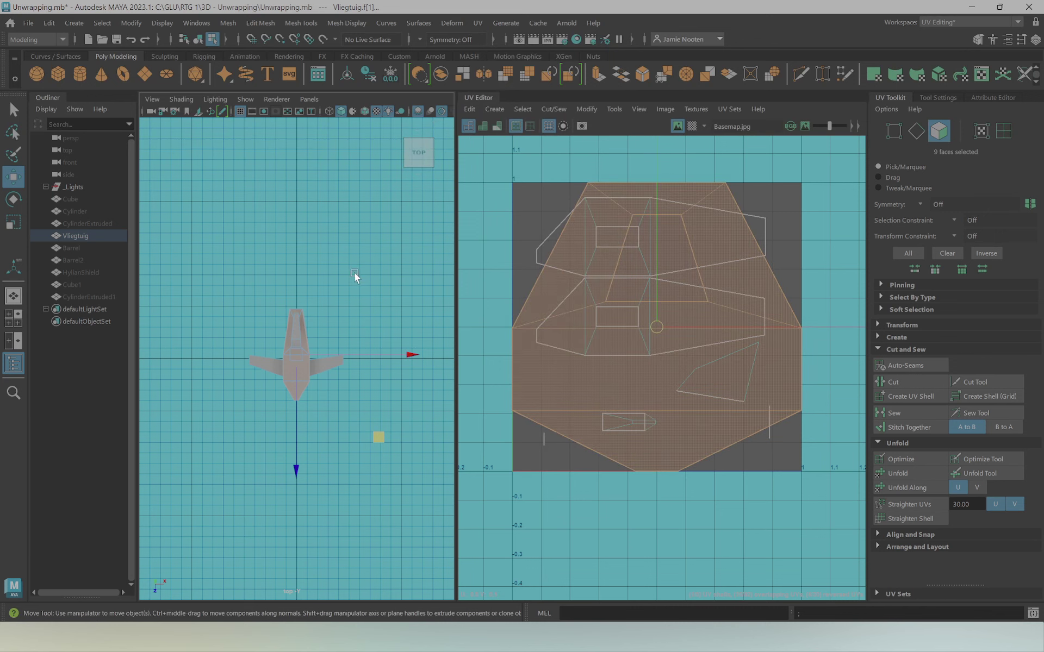
key("space")
left_click_drag(353, 272, 354, 250)
key("r")
left_click_drag(667, 323, 583, 327)
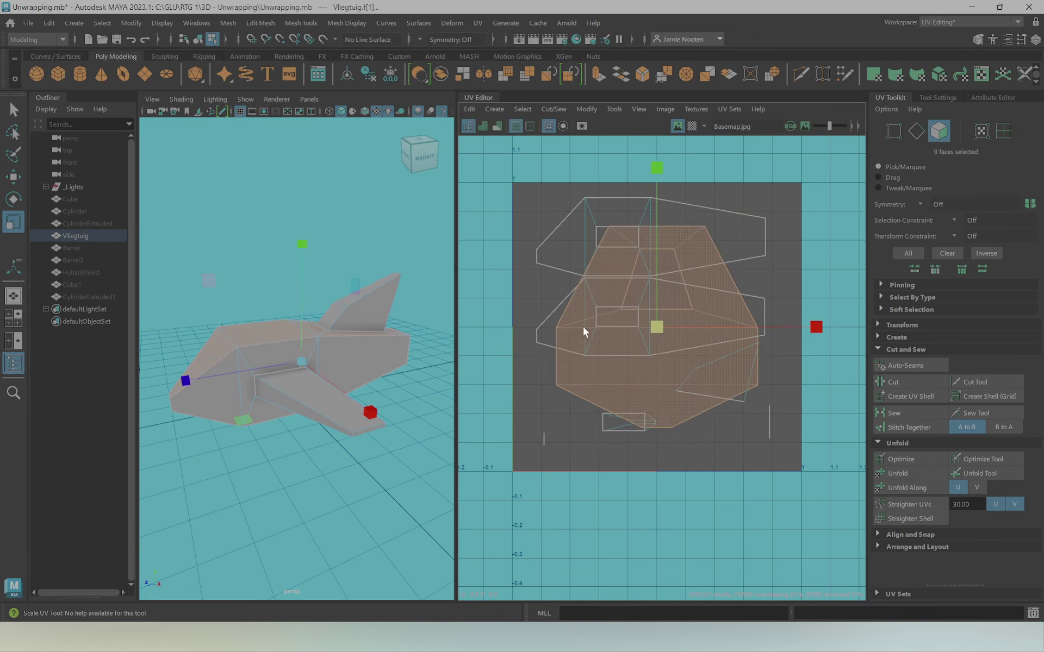
mouse_move(800, 327)
left_mouse_down()
mouse_move(670, 315)
mouse_move(818, 343)
mouse_move(574, 389)
mouse_move(511, 385)
left_mouse_up()
Move both fuselage shells into place inside the 0–1 square
key("w")
left_click(575, 395)
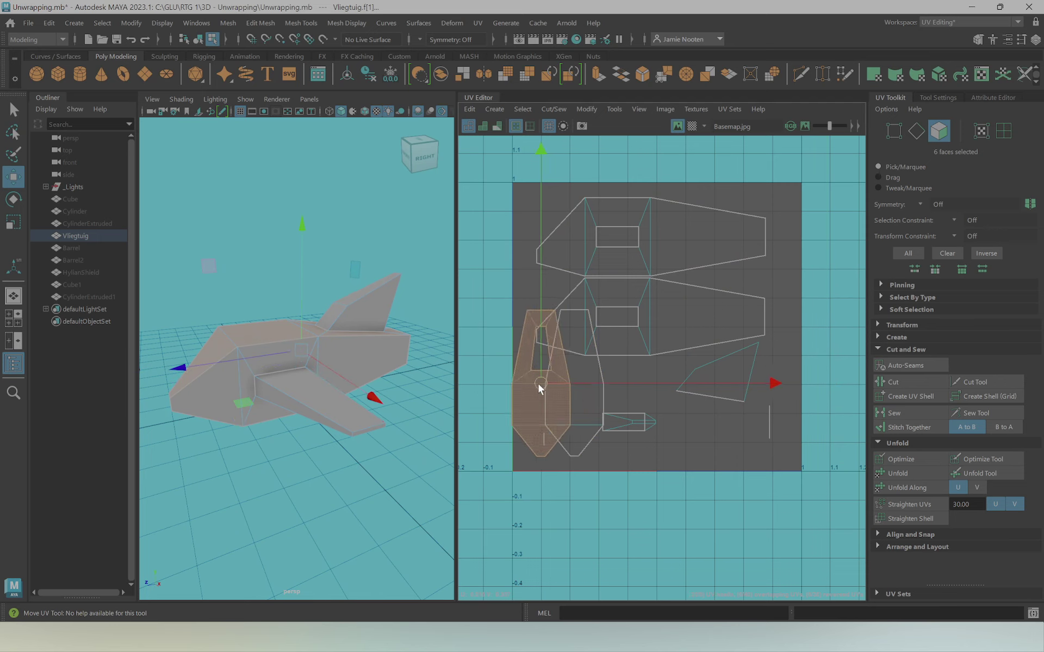
mouse_move(304, 380)
left_mouse_down("alt")
mouse_move(276, 350)
mouse_move(263, 389)
left_mouse_up("alt")
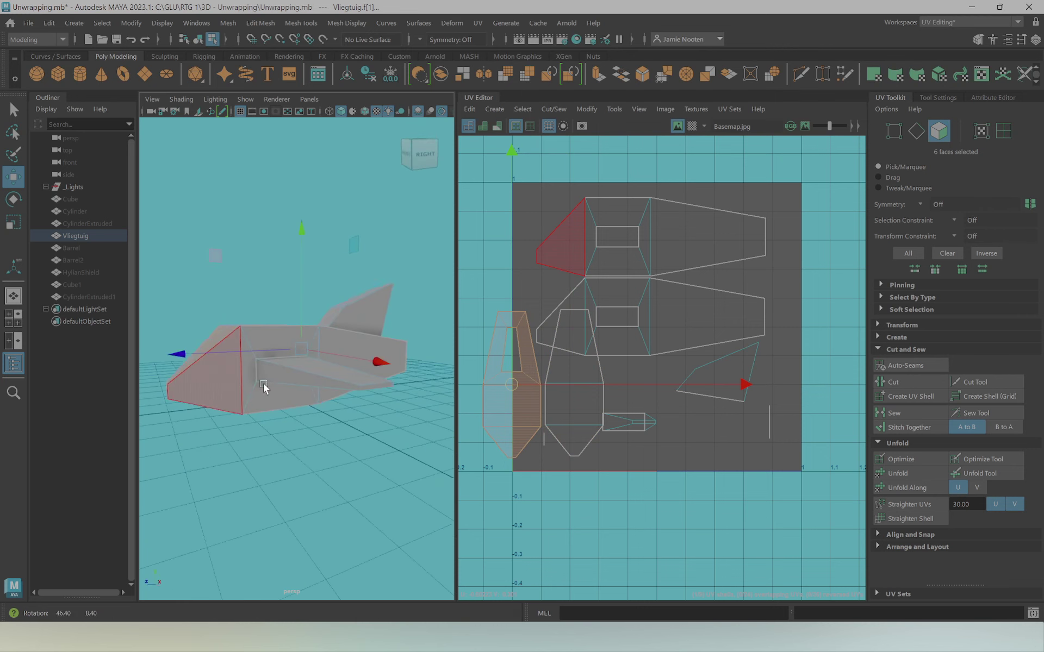
left_click(578, 404, "shift")
mouse_move(545, 396)
left_mouse_down()
mouse_move(668, 395)
mouse_move(575, 392)
left_mouse_up()
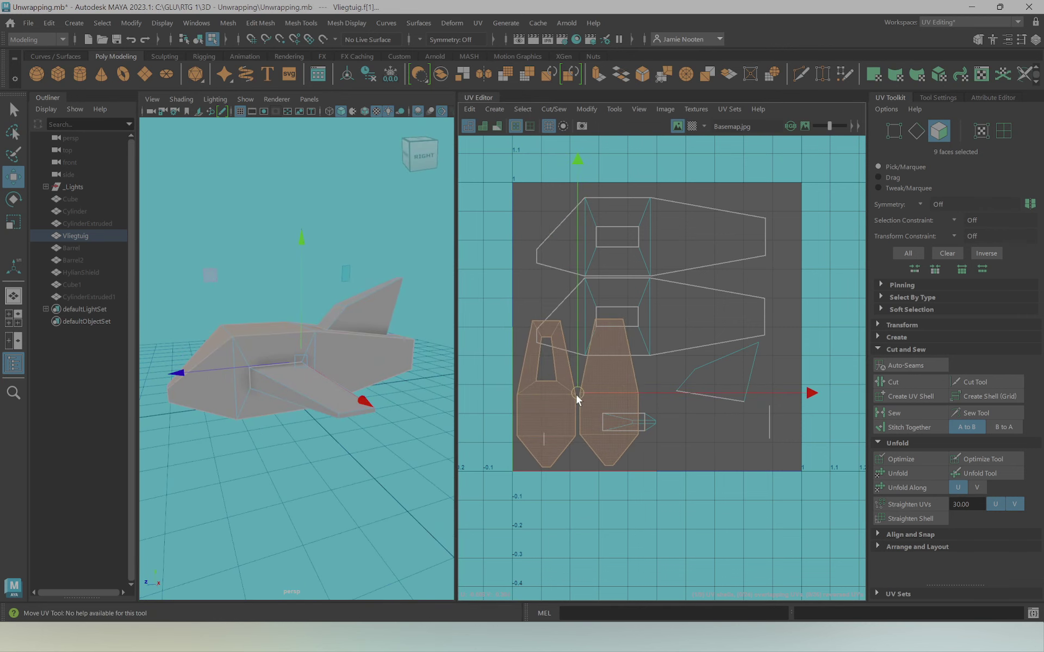
key("r")
key("w")
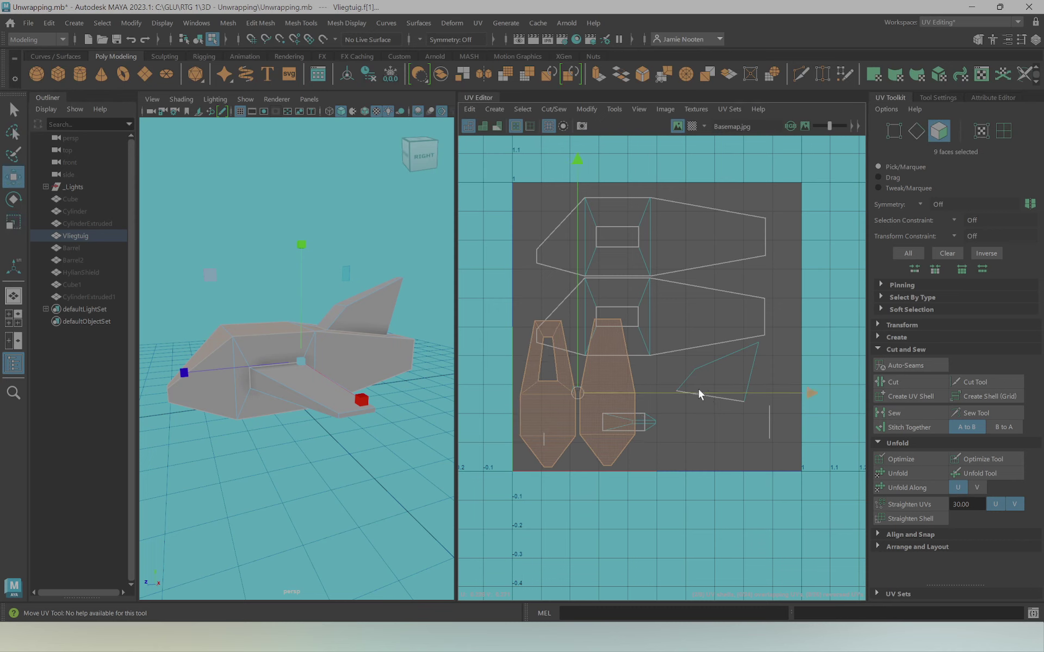
Shift the two side shells up and left, then select the lower-left fuselage shells
left_click(677, 319)
left_click(677, 230, "shift")
mouse_move(673, 253)
left_mouse_down()
mouse_move(579, 259)
mouse_move(608, 249)
left_mouse_up()
key("r")
key("w")
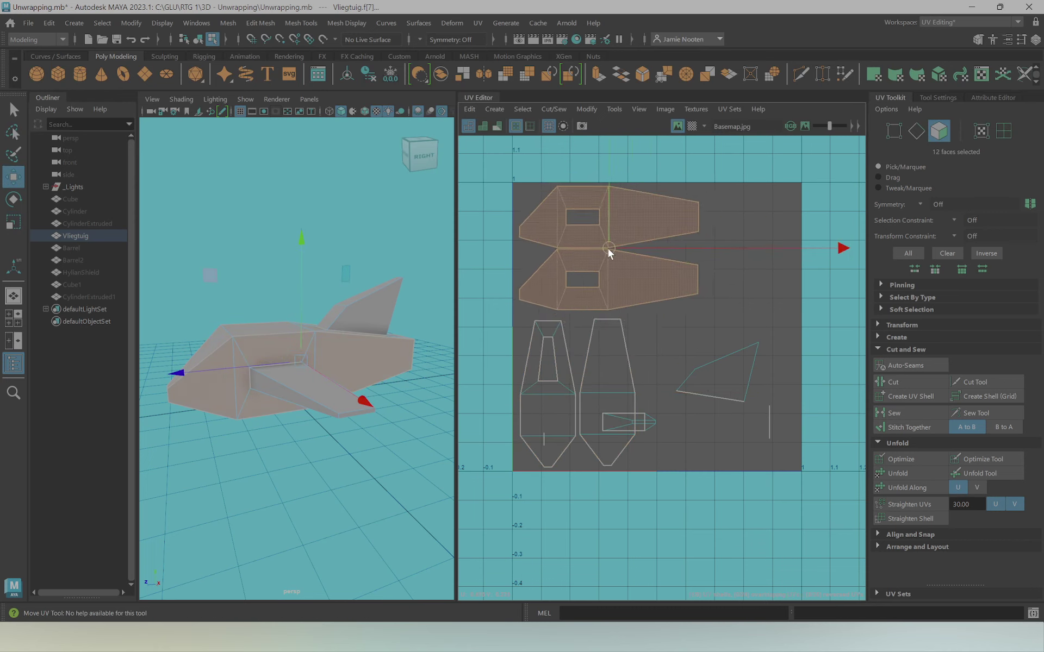
left_click(558, 393, "shift")
left_click(615, 366, "shift")
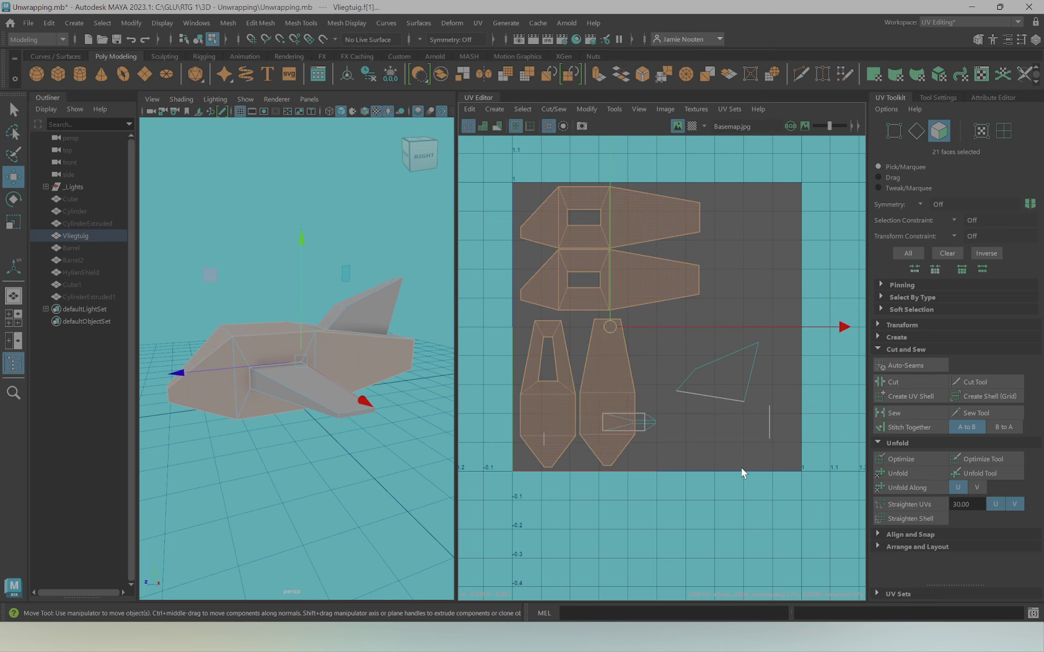
scroll(742, 468, "down", 2)
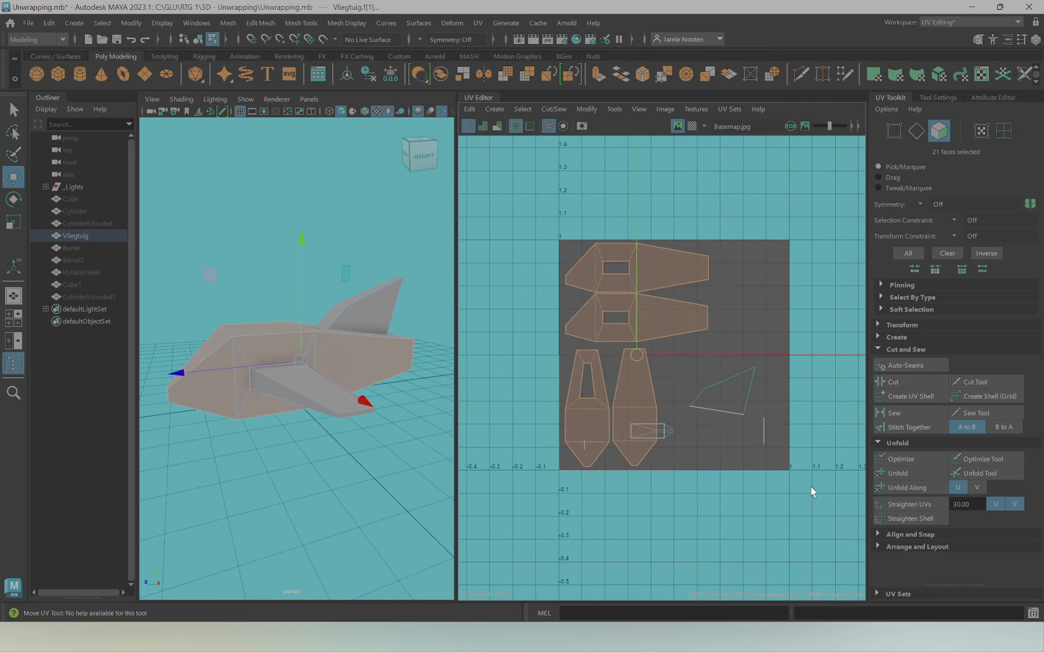
middle_click_drag(821, 507, 792, 476, "alt")
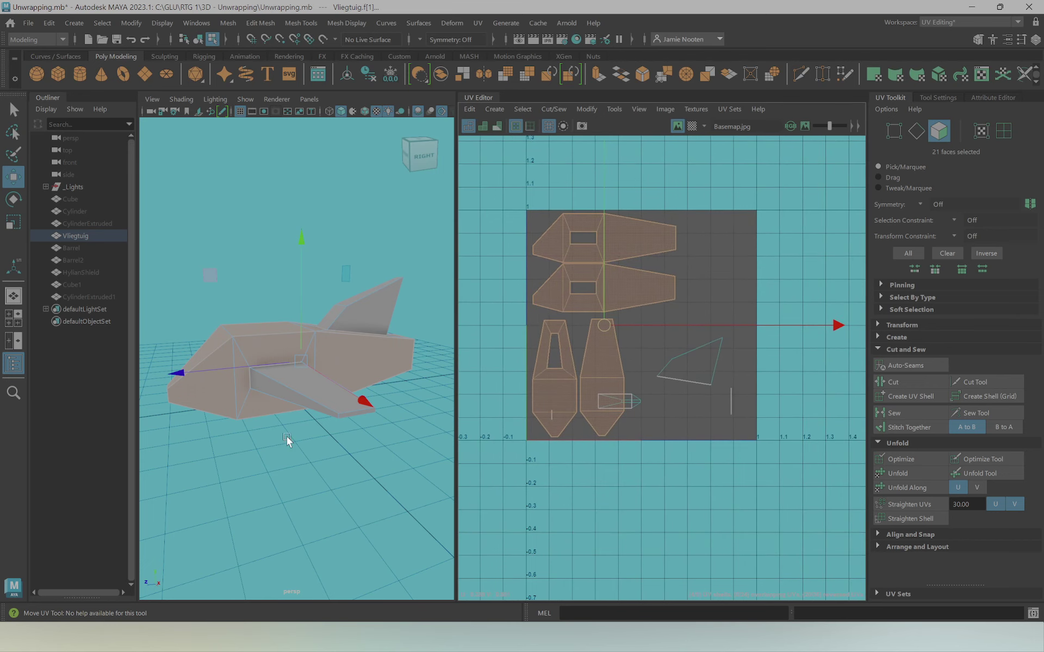
Select the triangle and small shells and move them right and up
scroll(196, 468, "down", 2)
left_click(291, 396)
scroll(292, 396, "up", 3)
scroll(313, 387, "up", 3)
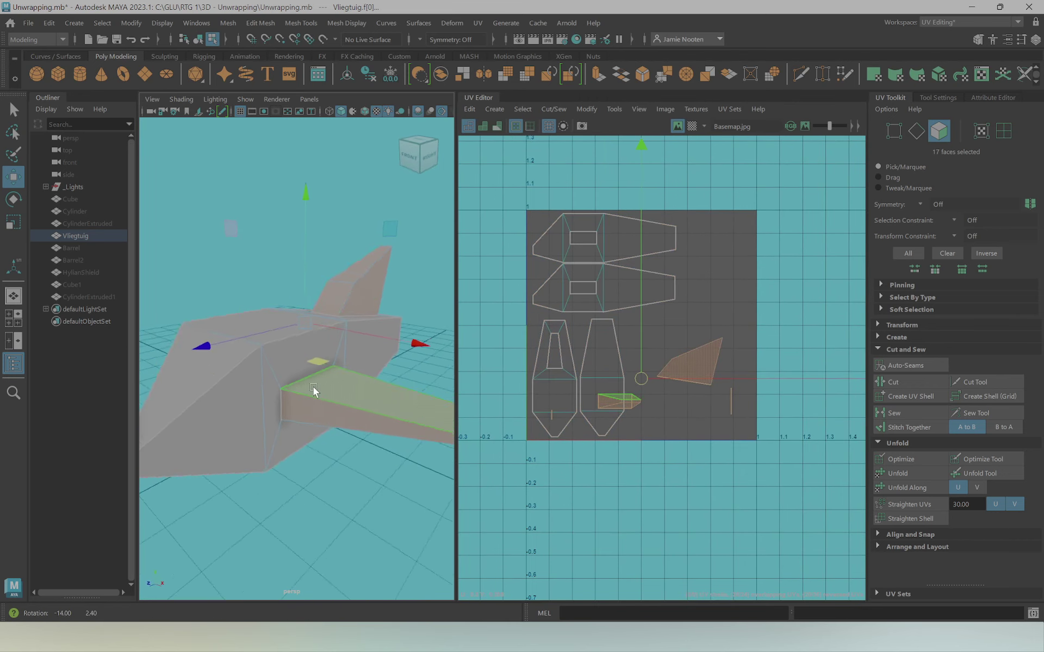
scroll(252, 382, "up", 2)
scroll(253, 383, "down", 5)
left_click_drag(407, 419, 415, 455)
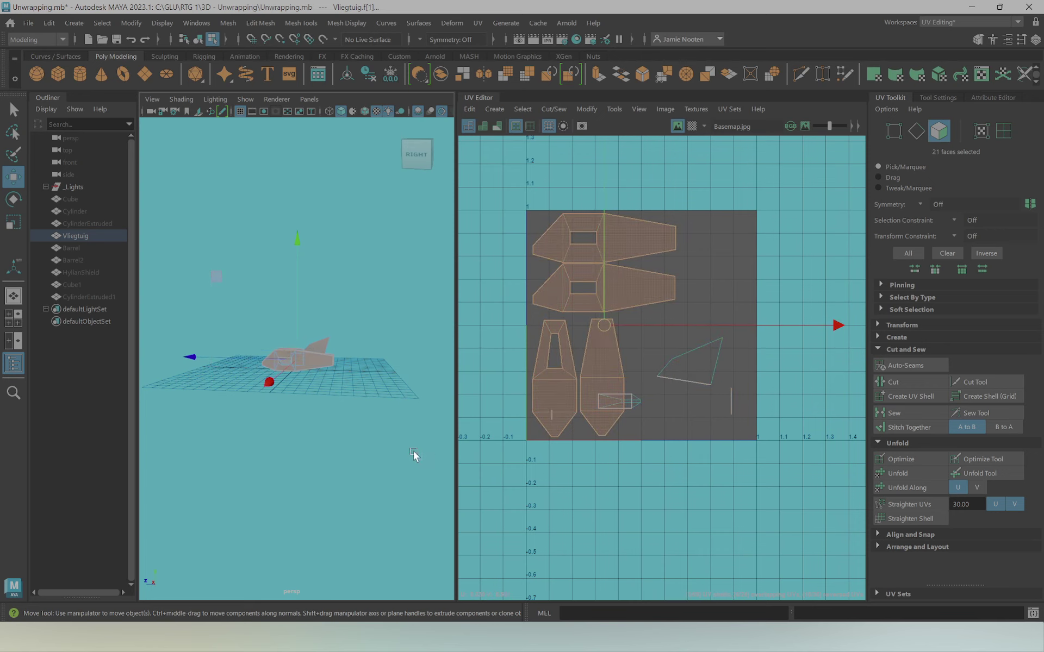
left_click_drag(165, 224, 434, 471)
mouse_move(144, 153)
left_mouse_down()
mouse_move(328, 386)
mouse_move(314, 361)
mouse_move(401, 390)
mouse_move(419, 381)
left_mouse_up()
mouse_move(481, 341)
left_mouse_down("alt")
mouse_move(565, 343)
mouse_move(351, 329)
mouse_move(396, 361)
mouse_move(391, 376)
mouse_move(465, 374)
mouse_move(491, 346)
mouse_move(505, 379)
left_mouse_up("alt")
left_click_drag(643, 382, 744, 353)
Apply an Automatic UV projection to the two rear faces
left_click(844, 379)
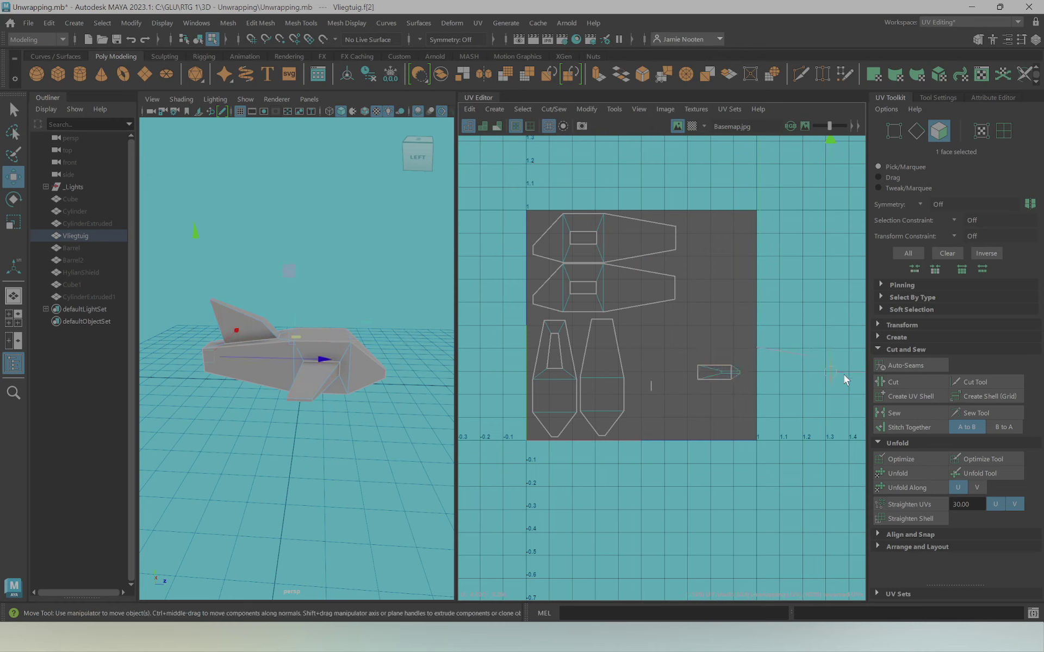
mouse_move(419, 354)
left_mouse_down("alt")
mouse_move(337, 366)
mouse_move(348, 376)
left_mouse_up("alt")
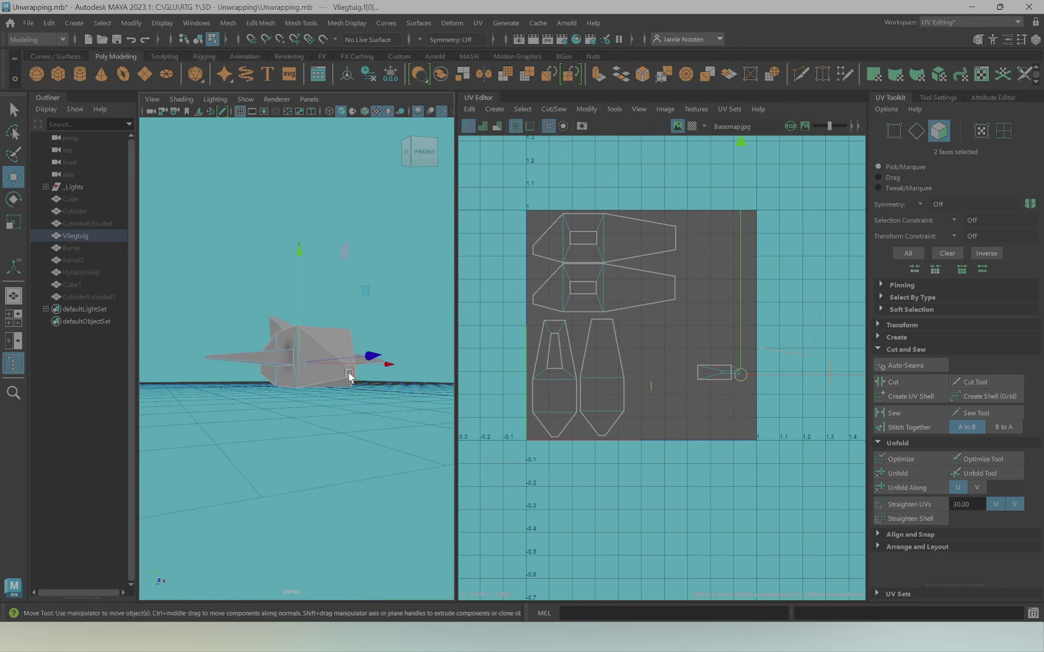
left_click_drag(221, 380, 350, 384, "alt")
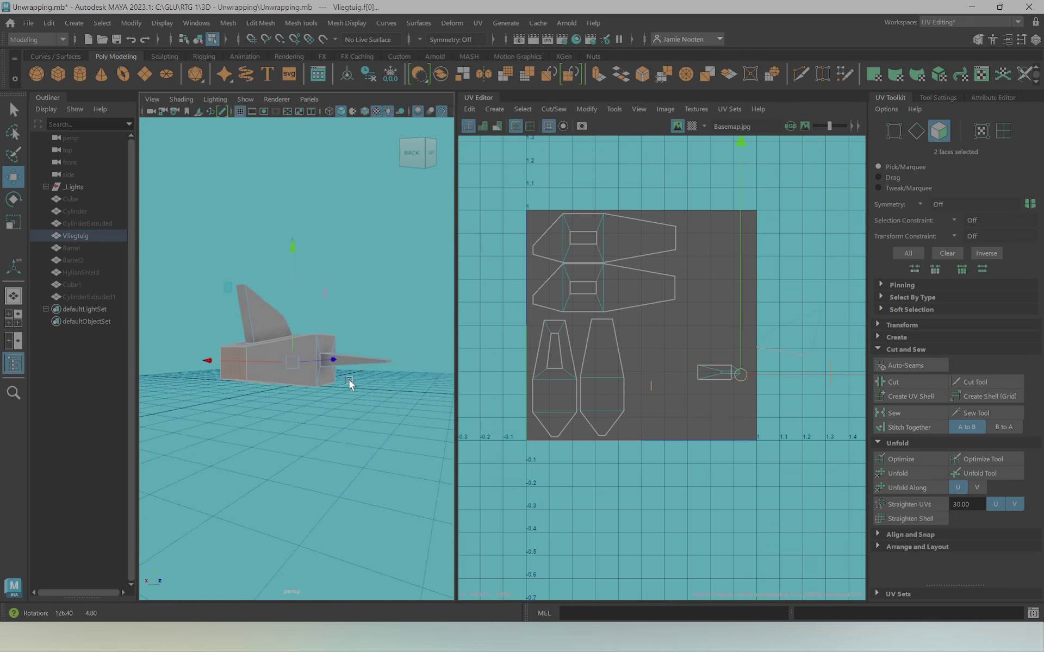
left_click(468, 23)
left_click(507, 79)
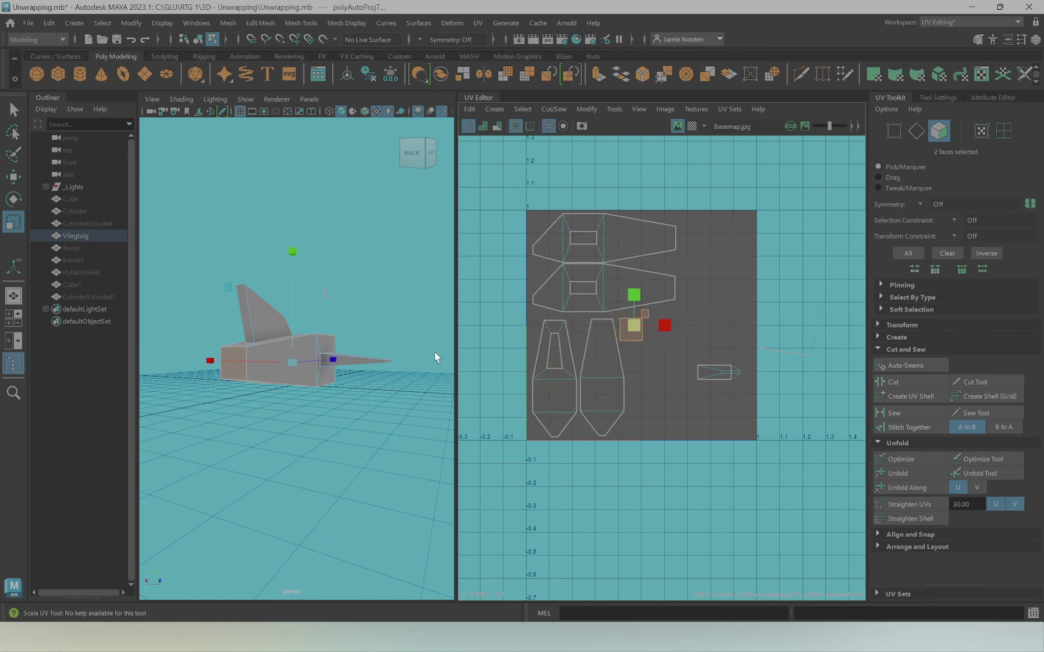
Move and scale another face's shell into a tiny square beside the upper shells
key("w")
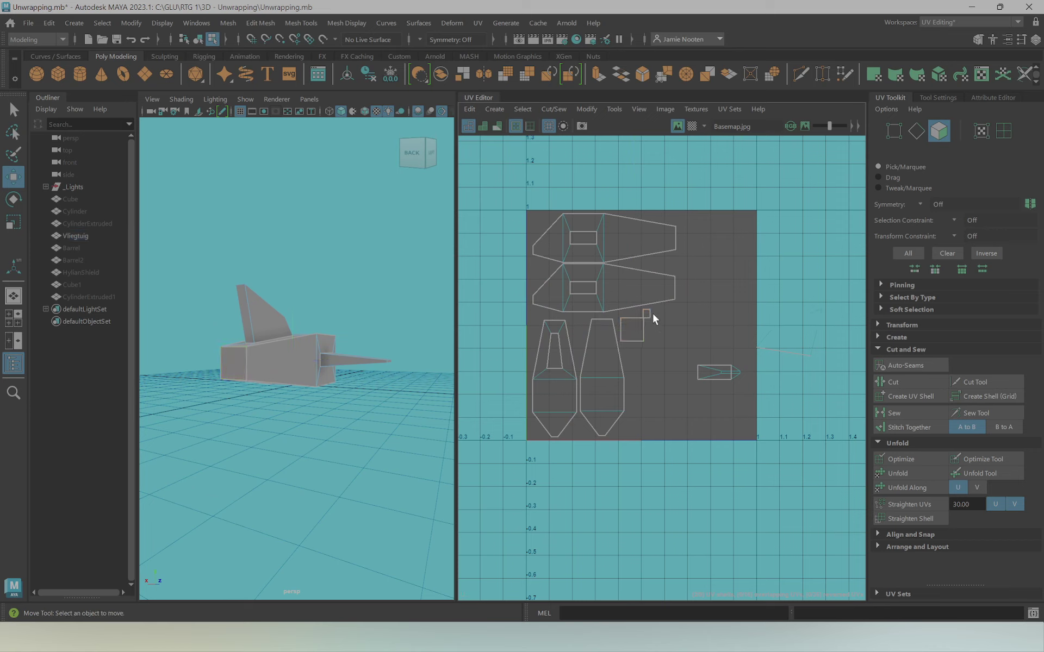
left_click(536, 272)
key("r")
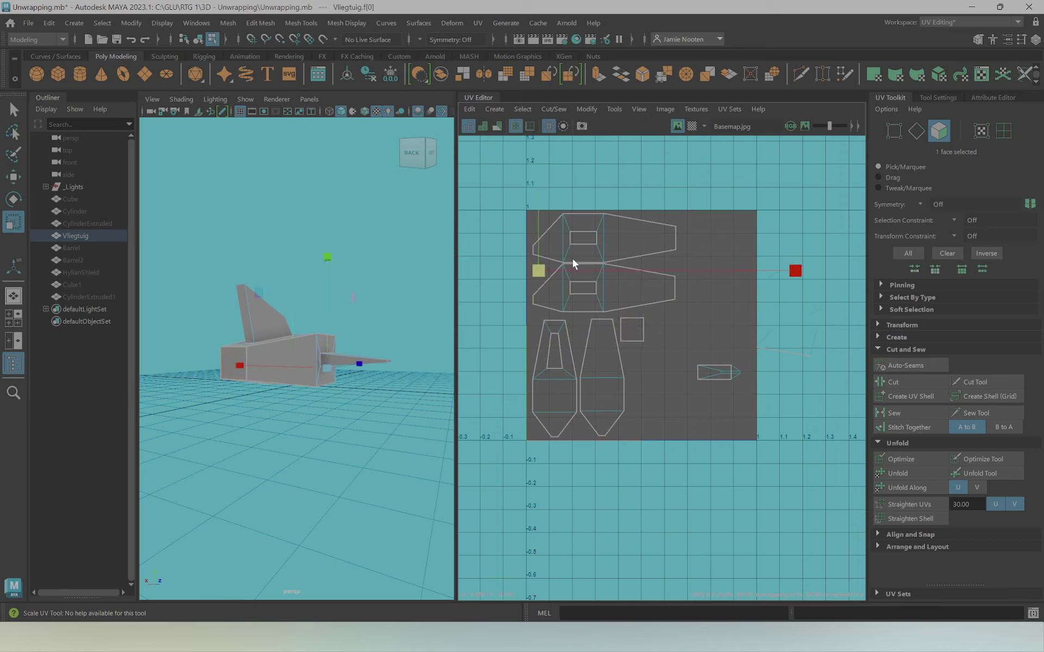
left_click(700, 222)
left_click(635, 331)
left_click(612, 351)
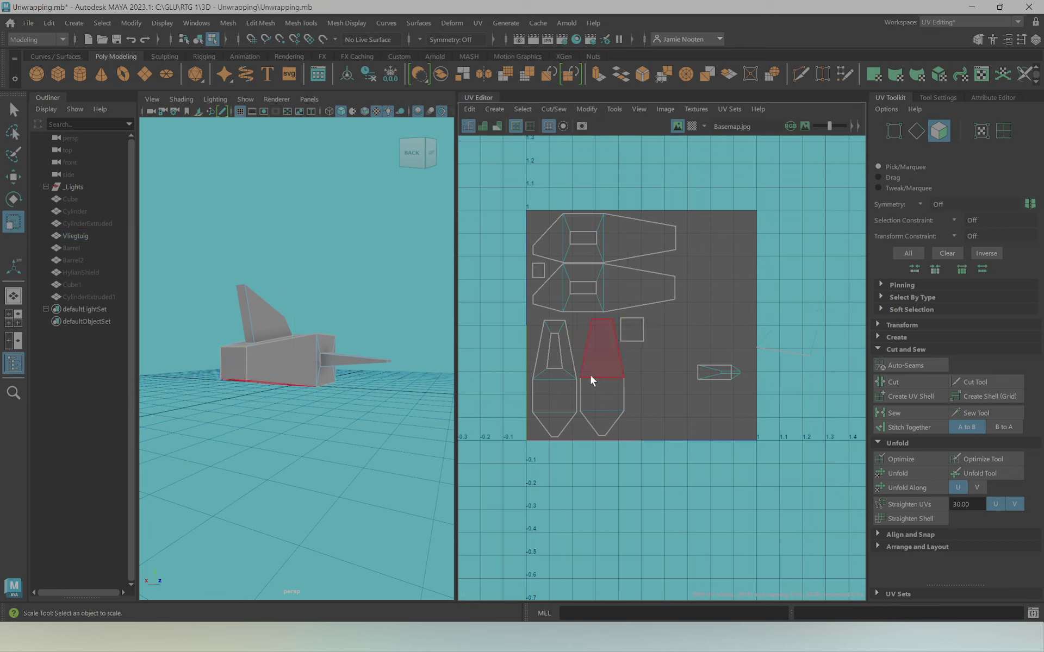
Select the tail fin face and switch to Right view
left_click_drag(285, 312, 242, 311, "alt")
left_click(245, 313)
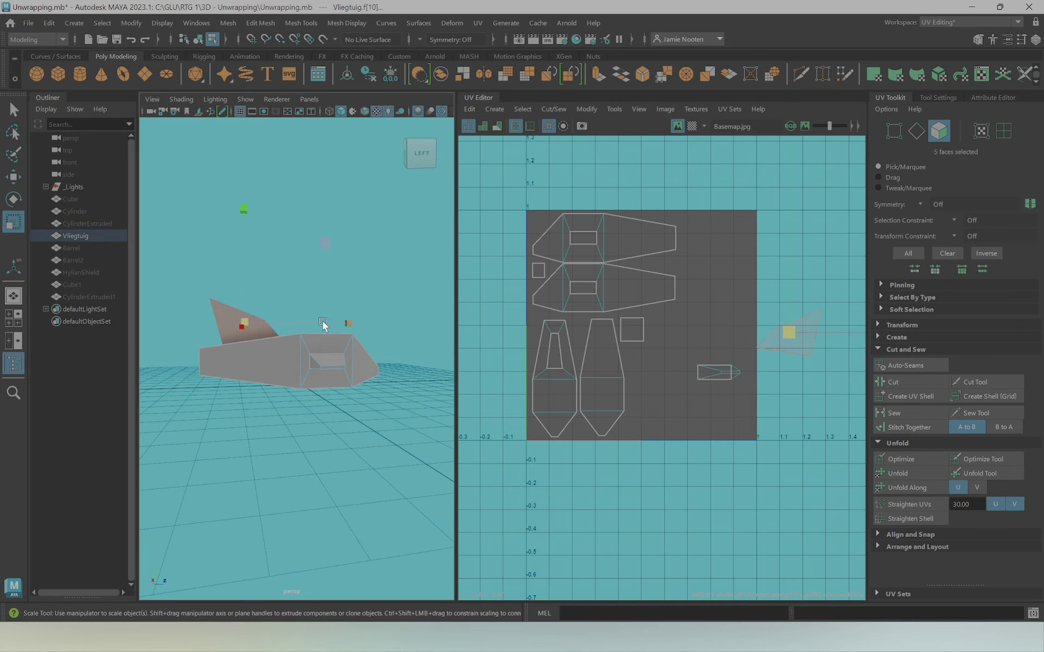
mouse_move(326, 324)
left_mouse_down("alt")
mouse_move(334, 287)
mouse_move(369, 283)
left_mouse_up("alt")
key("space")
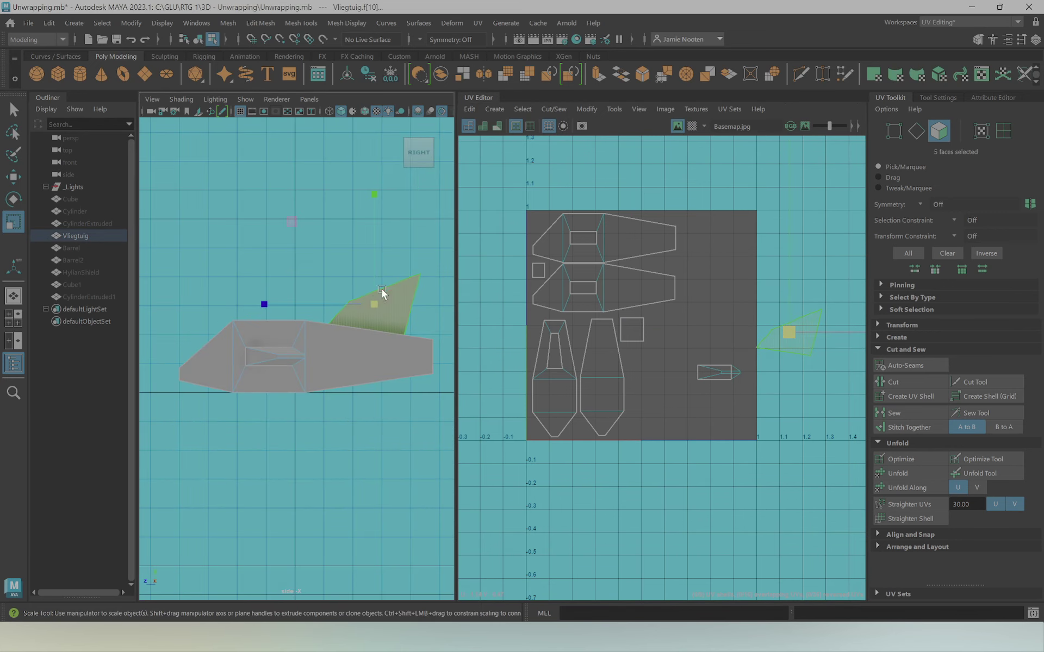
Camera-project the fin face and shrink its shell to a small triangle in the lower right
left_click(476, 24)
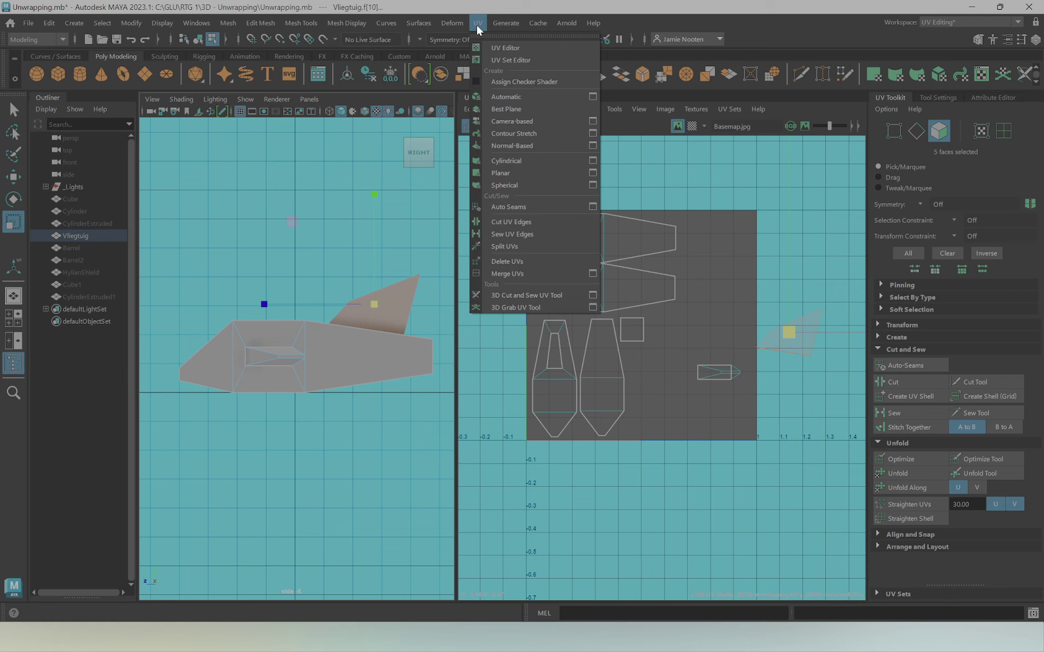
left_click(517, 119)
left_click_drag(631, 331, 500, 327)
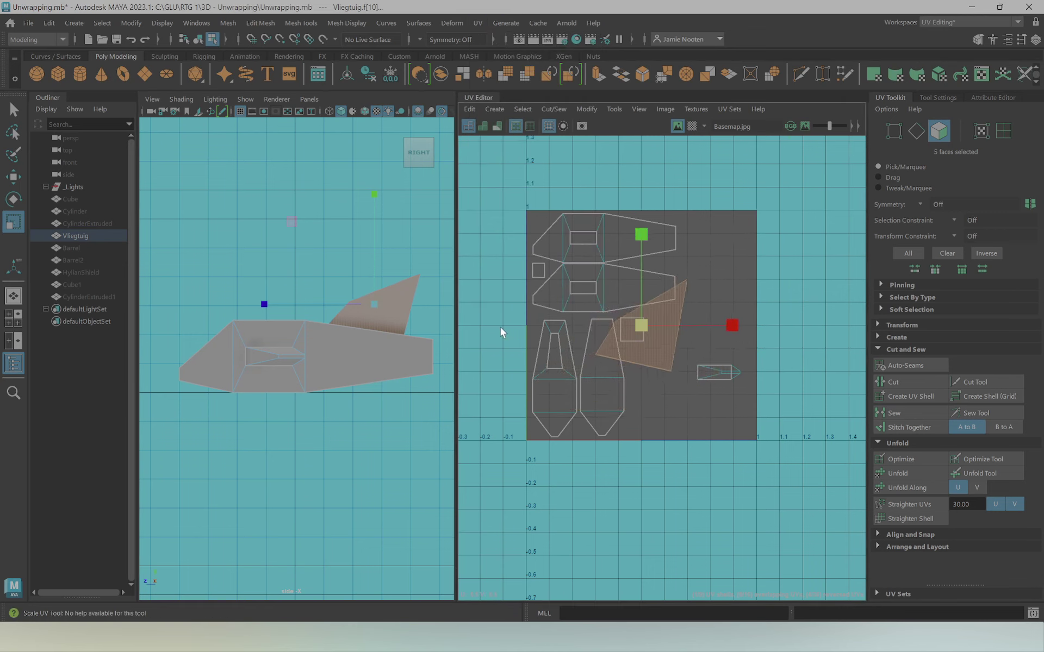
key("w")
mouse_move(640, 325)
left_mouse_down()
mouse_move(699, 309)
mouse_move(713, 379)
mouse_move(680, 382)
mouse_move(692, 386)
mouse_move(681, 375)
left_mouse_up()
Rotate the fin shell upright and nudge it into place
key("e")
left_click_drag(787, 173, 732, 162)
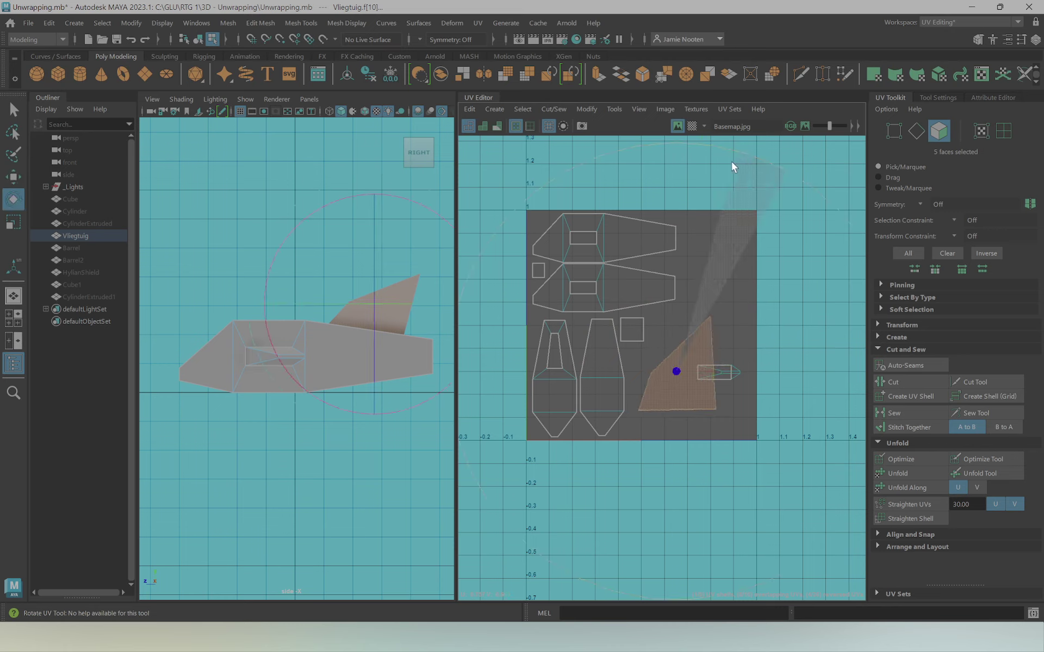
key("w")
left_click_drag(664, 380, 662, 361)
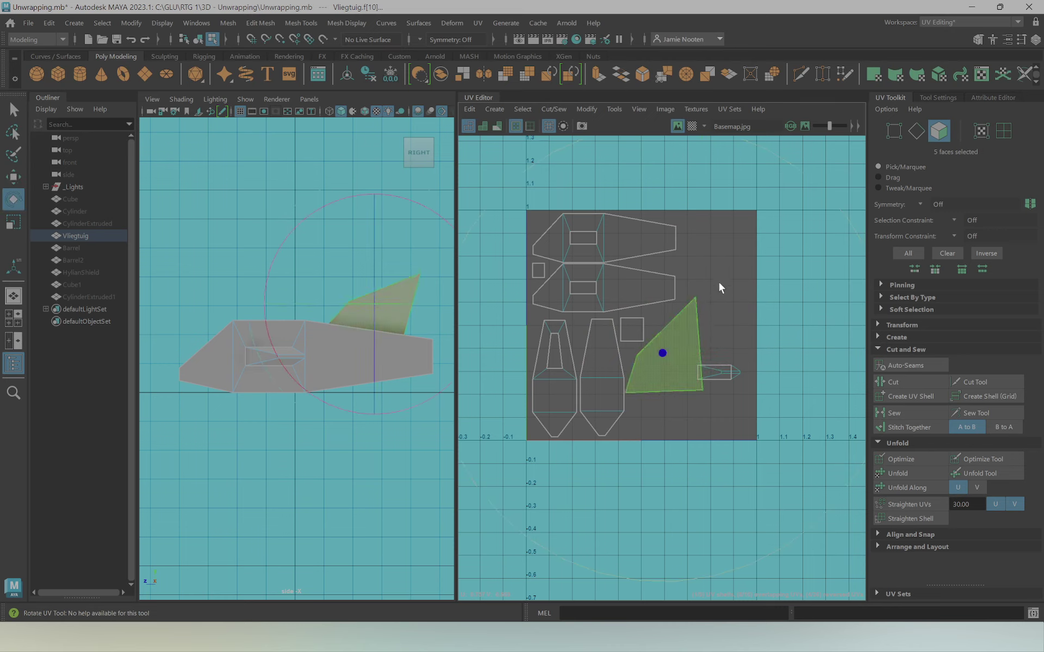
key("r")
key("e")
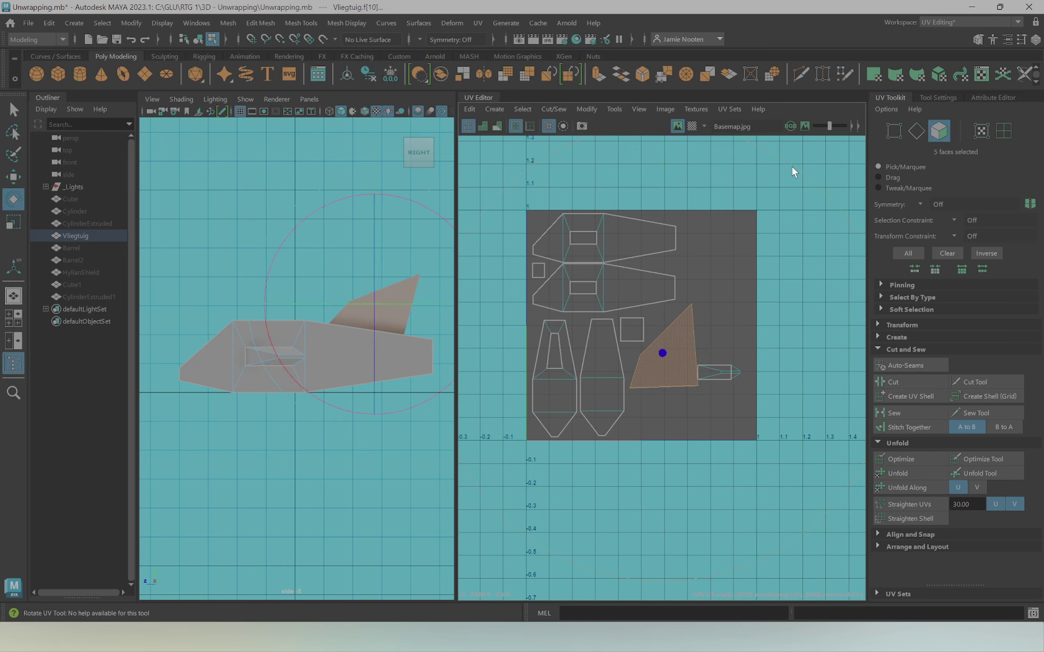
left_click_drag(791, 166, 800, 172)
key("w")
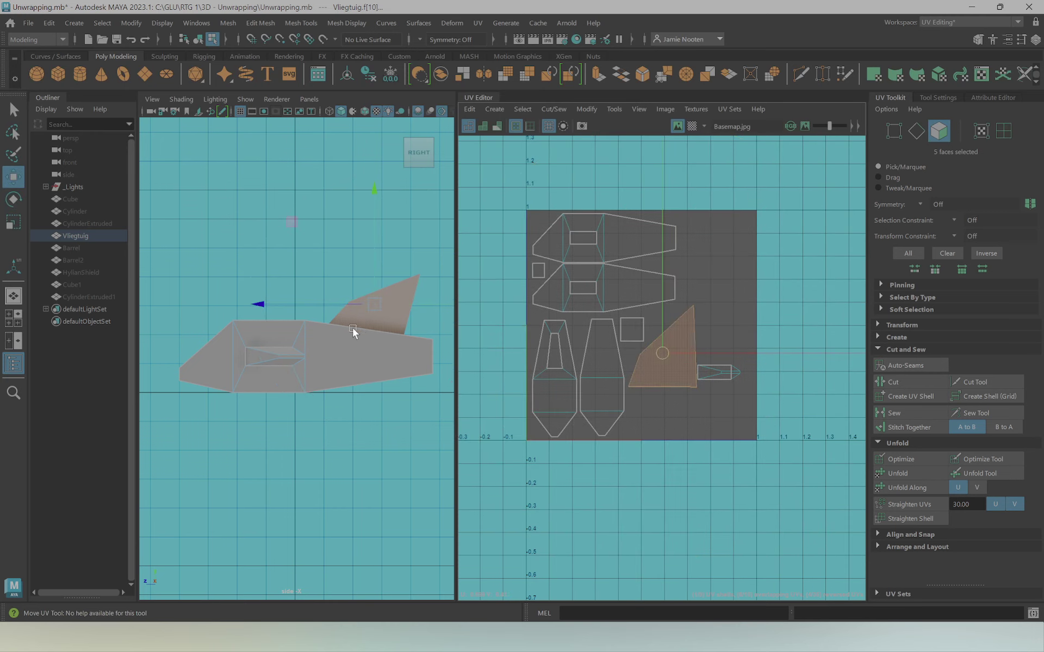
Return to Perspective view and reselect the fin face
key("space")
mouse_move(353, 292)
left_mouse_down()
mouse_move(337, 327)
mouse_move(235, 324)
left_mouse_up()
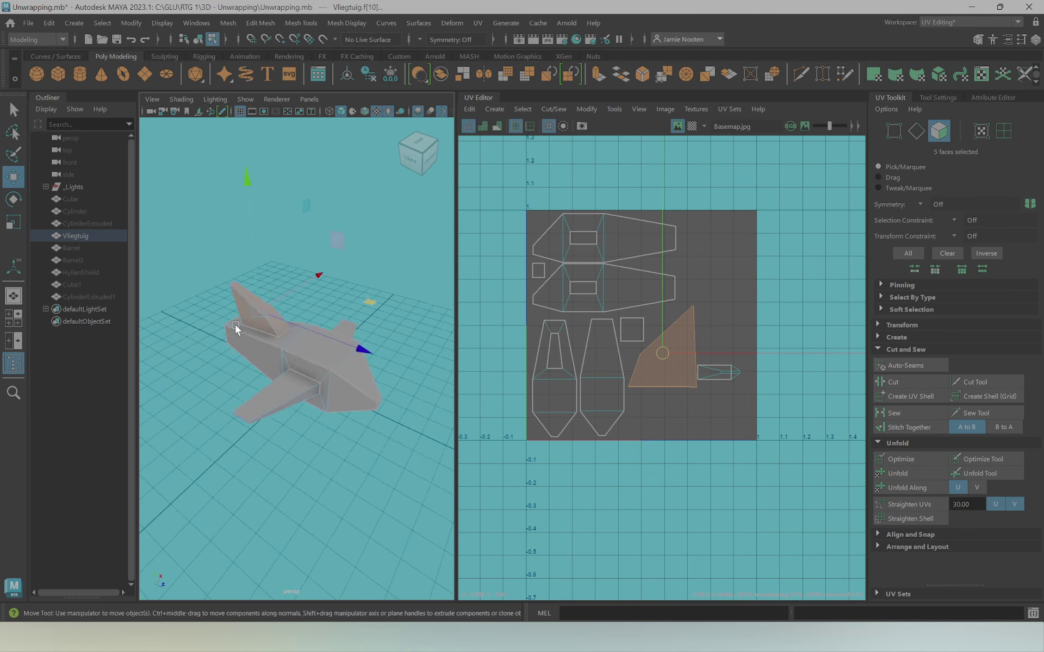
scroll(272, 342, "up", 5)
left_click(352, 357)
Cut the fin's UV edges and pull the other side's triangular face shell out right
scroll(278, 243, "up", 3)
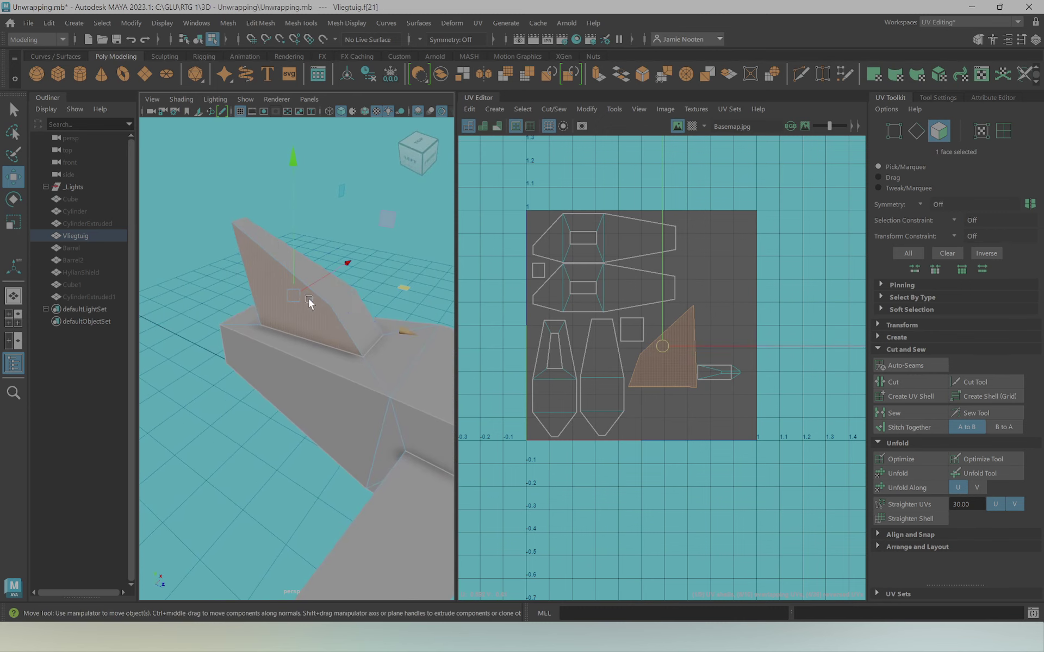
left_click(913, 382)
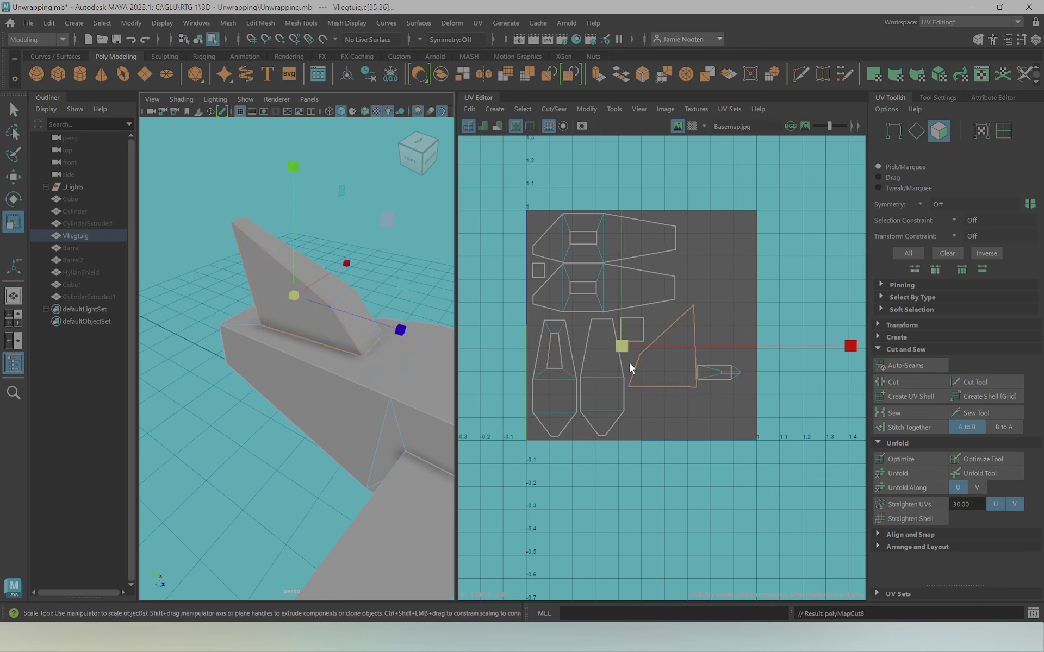
left_click(663, 368)
key("w")
left_click_drag(656, 362, 729, 377)
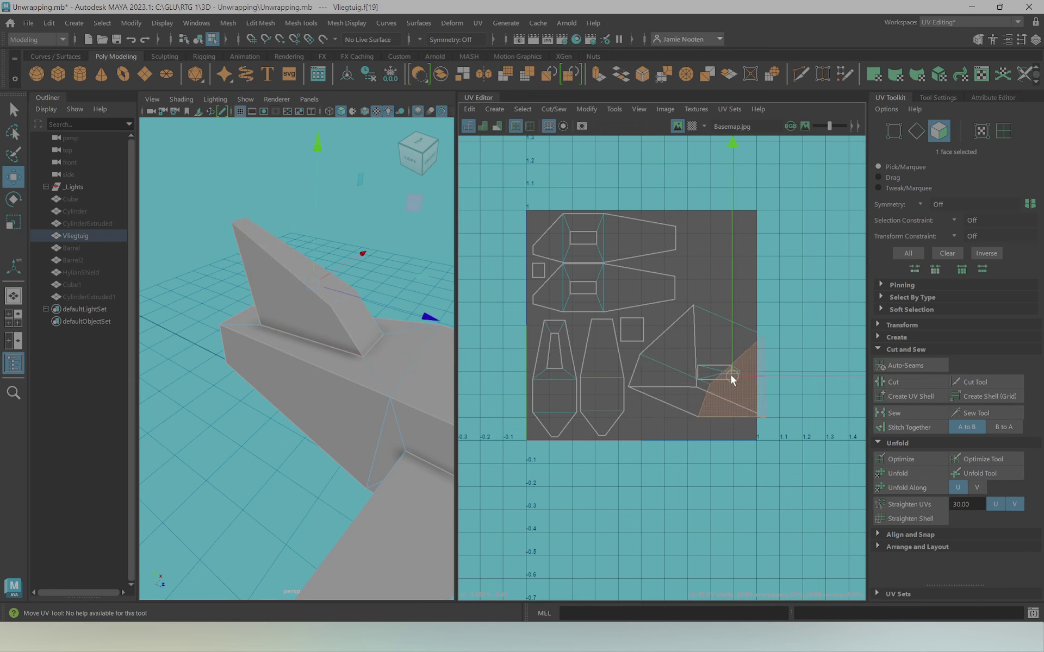
key("ctrl+z")
left_click(298, 303)
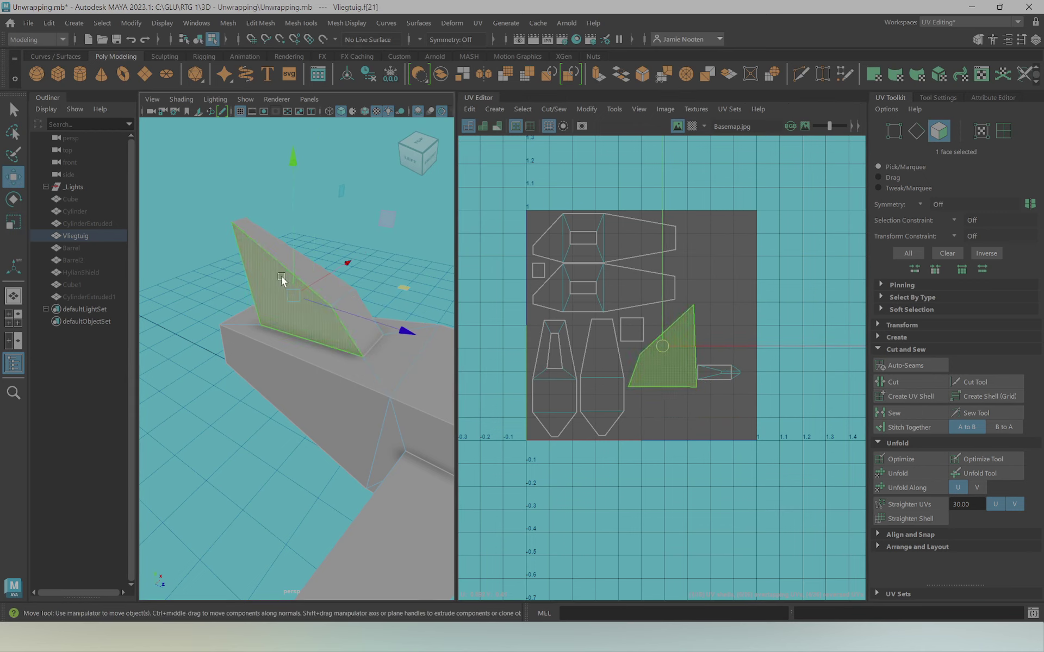
left_click_drag(671, 346, 761, 346)
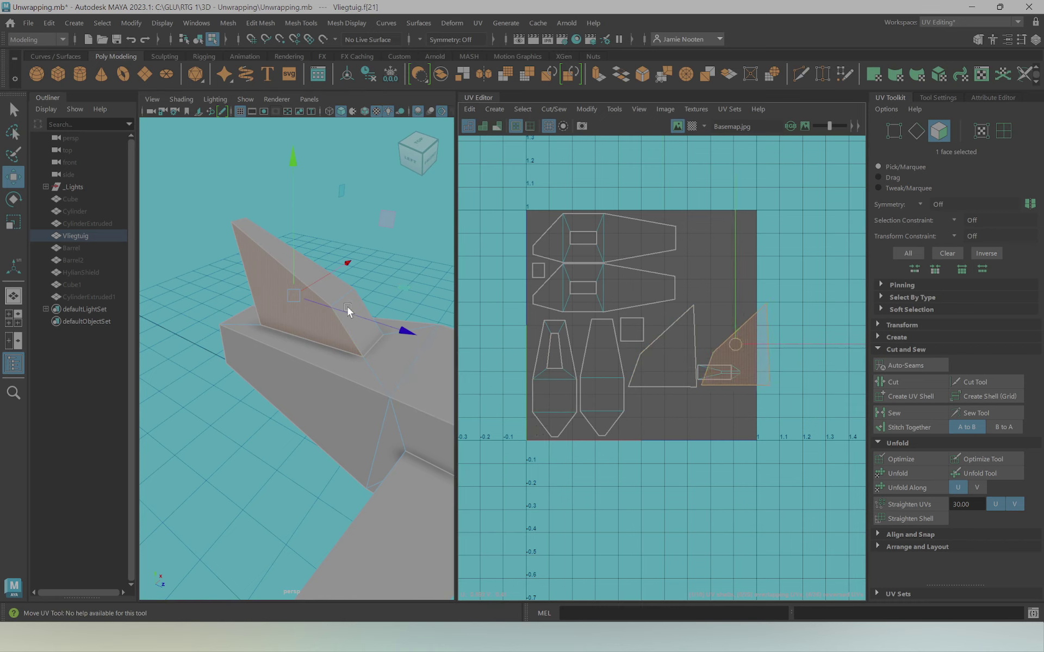
Apply an Automatic UV projection to the fin's narrow edge faces
left_click_drag(255, 299, 369, 284, "alt")
left_click(212, 334, "shift")
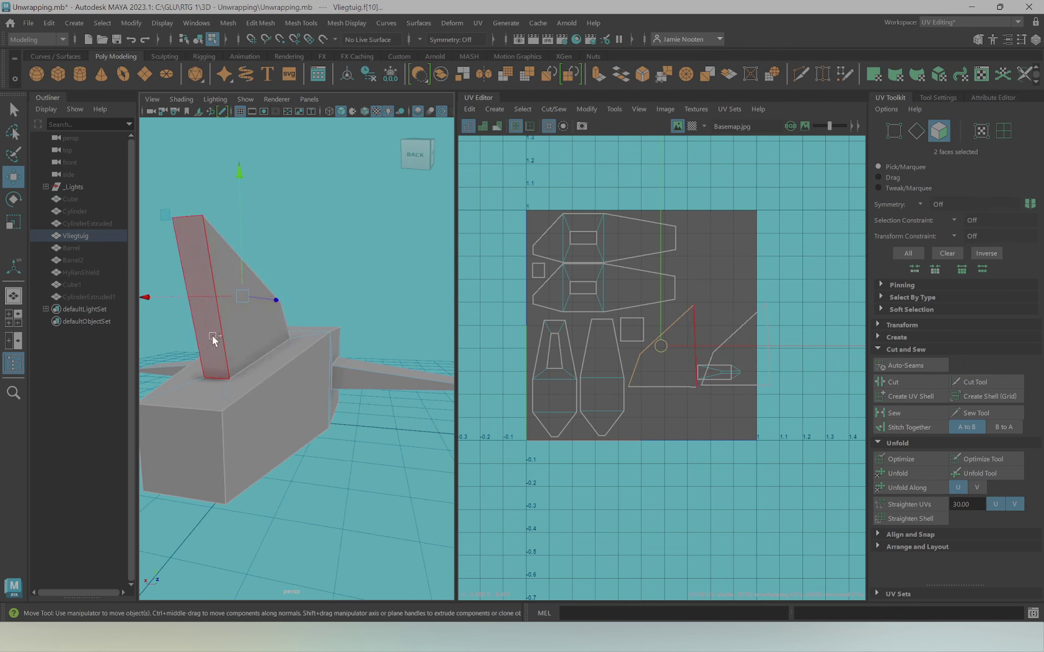
left_click(477, 22)
left_click(519, 95)
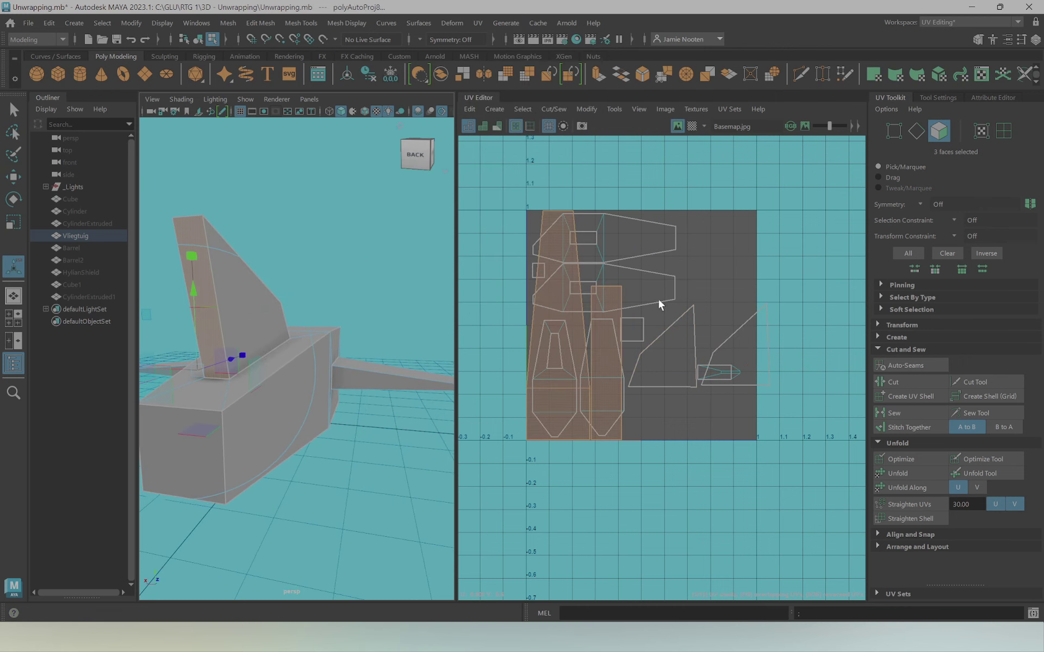
middle_click_drag(659, 304, 661, 310, "alt")
Shrink the fin edge shells into the upper right and shift the triangle shells up
key("w")
mouse_move(582, 338)
left_mouse_down()
mouse_move(755, 309)
mouse_move(592, 322)
left_mouse_up()
key("r")
key("w")
left_click_drag(768, 297, 700, 263)
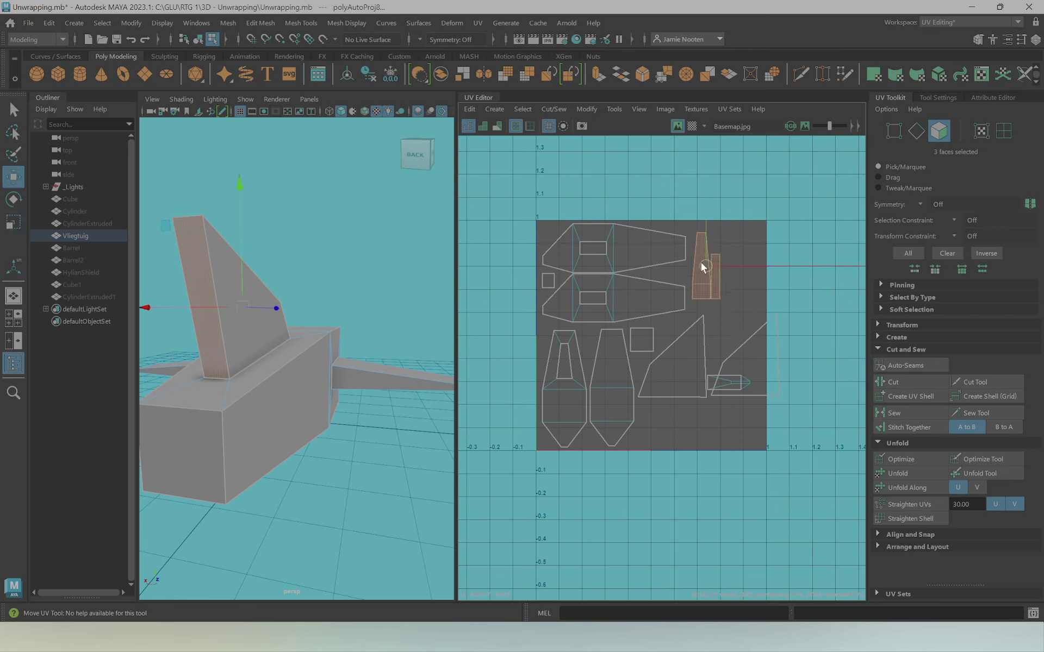
left_click(741, 358)
mouse_move(735, 361)
left_mouse_down()
mouse_move(793, 257)
mouse_move(753, 303)
left_mouse_up()
Select both wings' faces and view the plane from the Top camera
left_click(835, 285)
left_click_drag(763, 409, 682, 373)
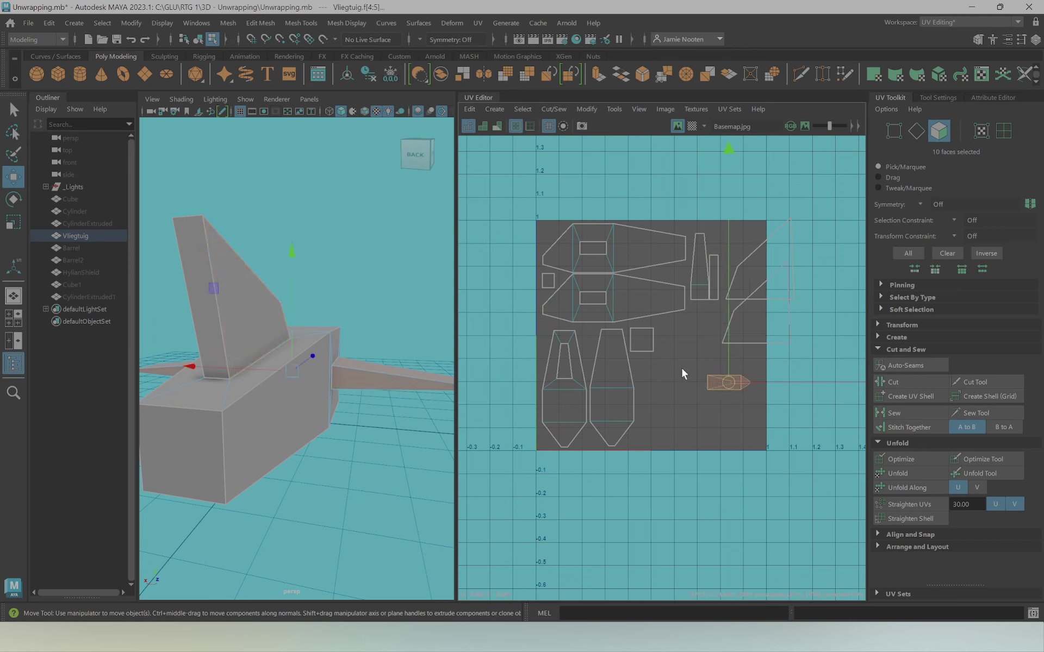
left_click_drag(282, 380, 326, 373, "alt")
key("space")
left_click(297, 358)
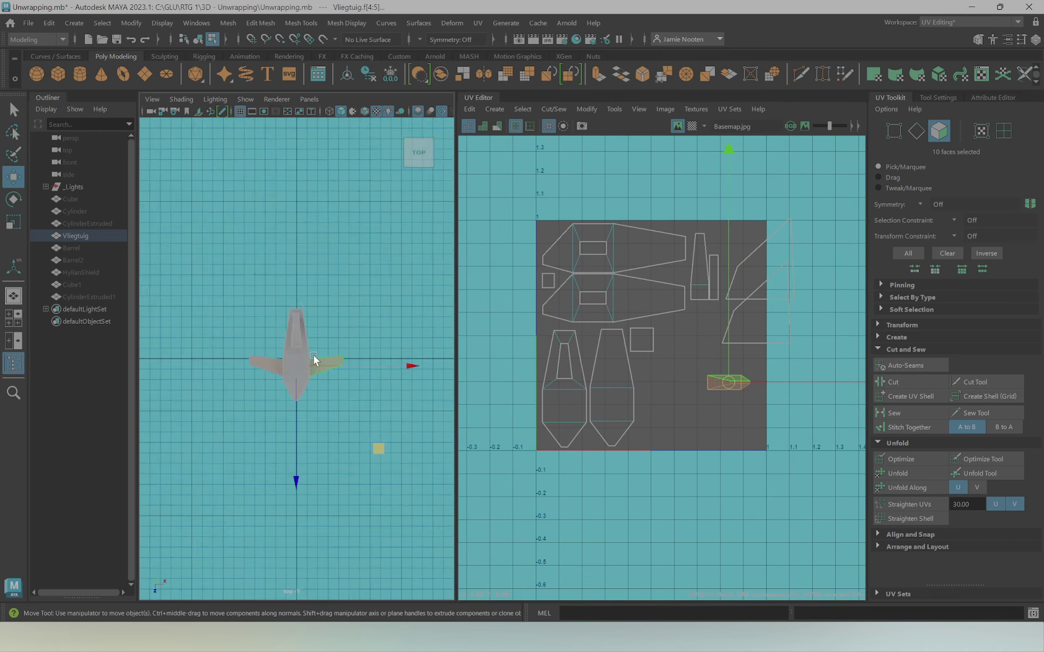
key("a")
Project the wings camera-based from the top and squash the shells into thin bands
left_click(477, 22)
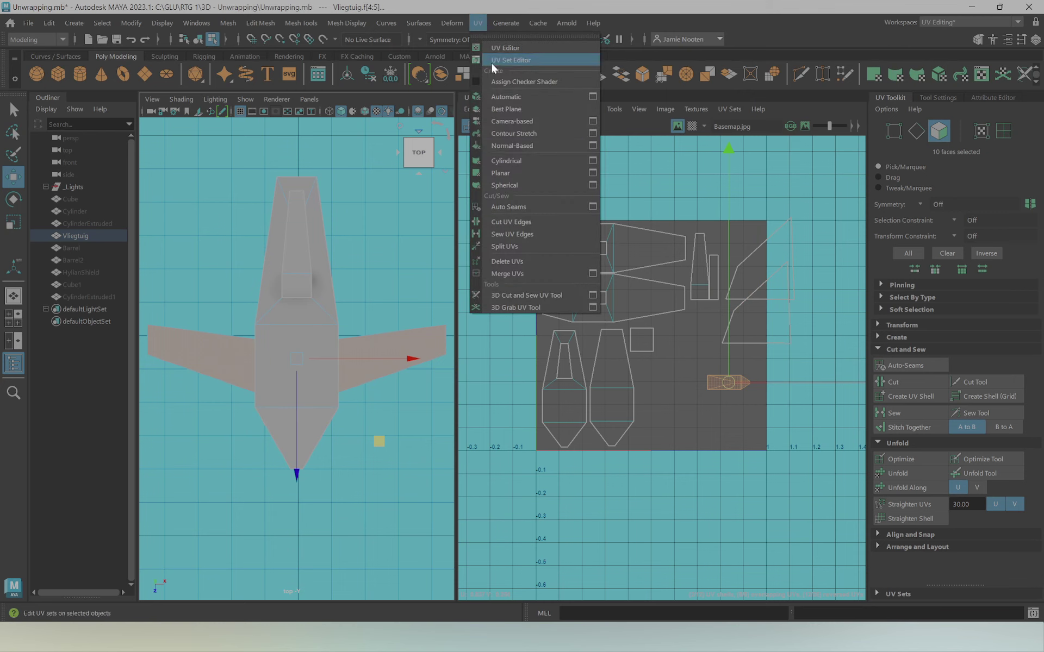
left_click(517, 122)
key("r")
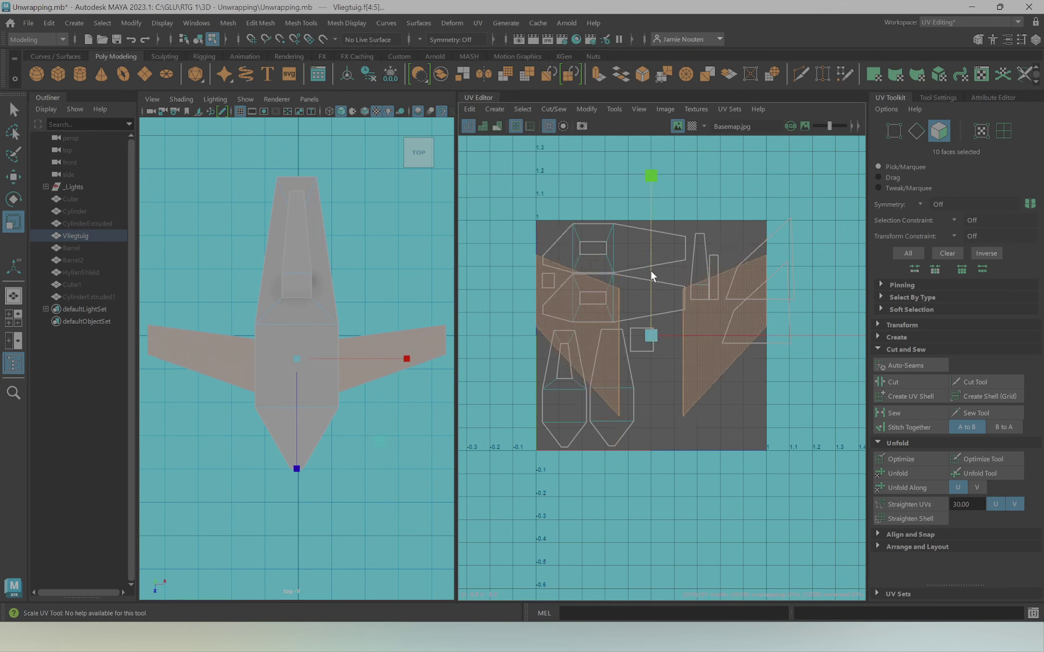
mouse_move(648, 197)
left_mouse_down()
mouse_move(647, 374)
mouse_move(751, 384)
left_mouse_up()
key("w")
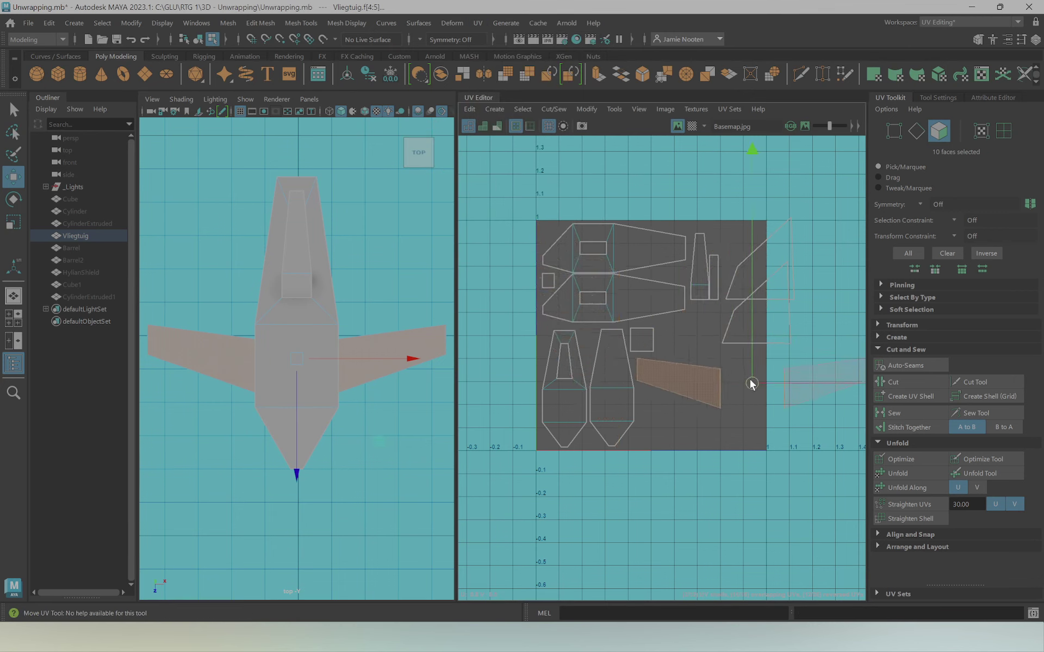
Move the right and left wing shells into 0–1, joining them as one V-shape
left_click(837, 367)
mouse_move(837, 366)
left_mouse_down()
mouse_move(823, 383)
mouse_move(765, 381)
left_mouse_up()
left_click(697, 379, "shift")
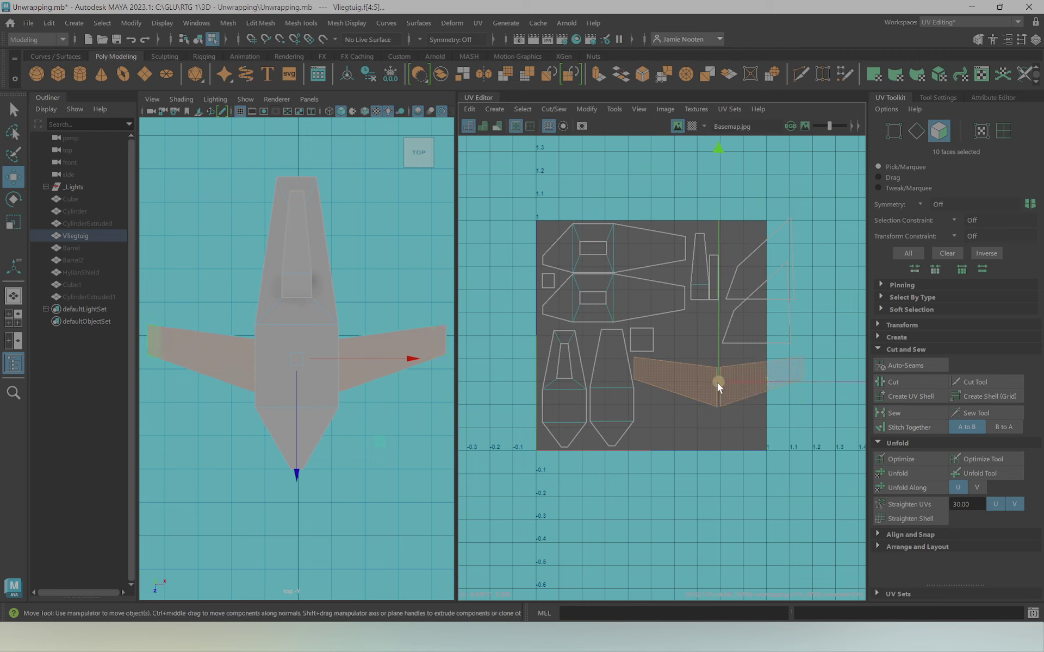
key("r")
mouse_move(702, 380)
left_mouse_down()
mouse_move(679, 376)
mouse_move(705, 374)
left_mouse_up()
key("w")
key("r")
key("w")
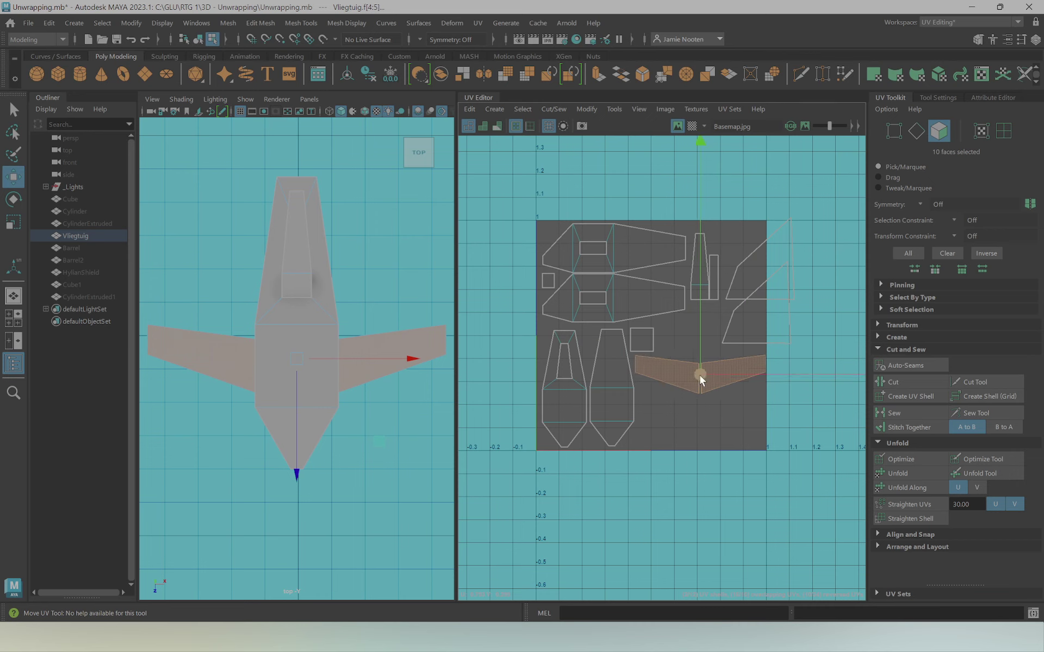
left_click(674, 406)
Return to the perspective view and pick a face on the wing
key("space")
mouse_move(305, 347)
left_mouse_down()
mouse_move(334, 340)
mouse_move(337, 256)
mouse_move(380, 474)
left_mouse_up()
left_click(380, 474)
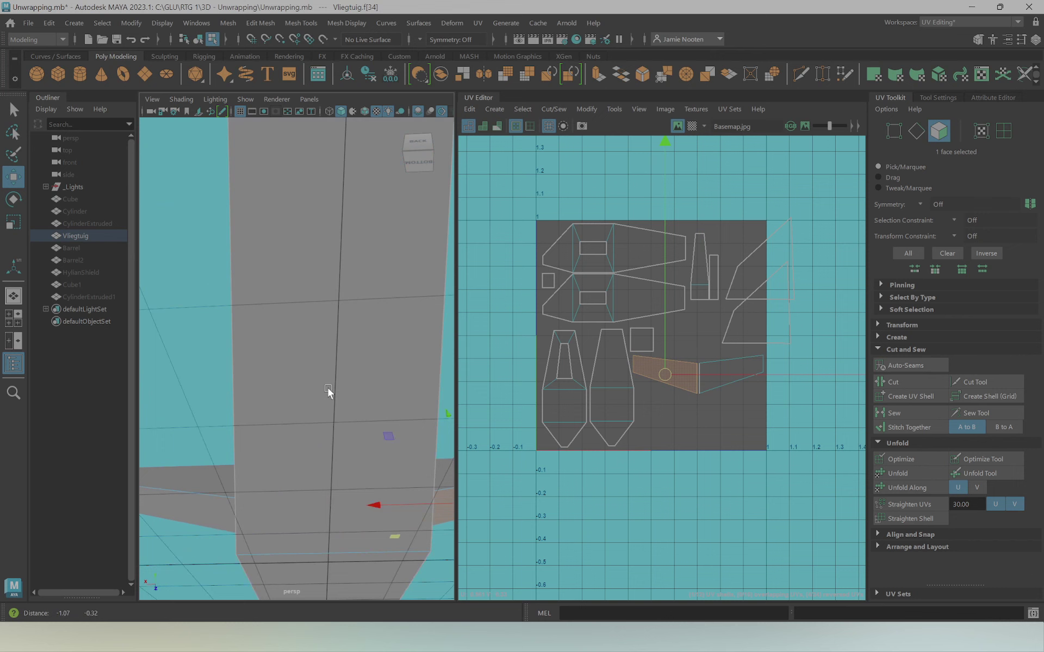
Cut the wing UV shell into two halves and slide one half below the other
left_click(222, 492, "shift")
left_click_drag(222, 491, 211, 337, "alt")
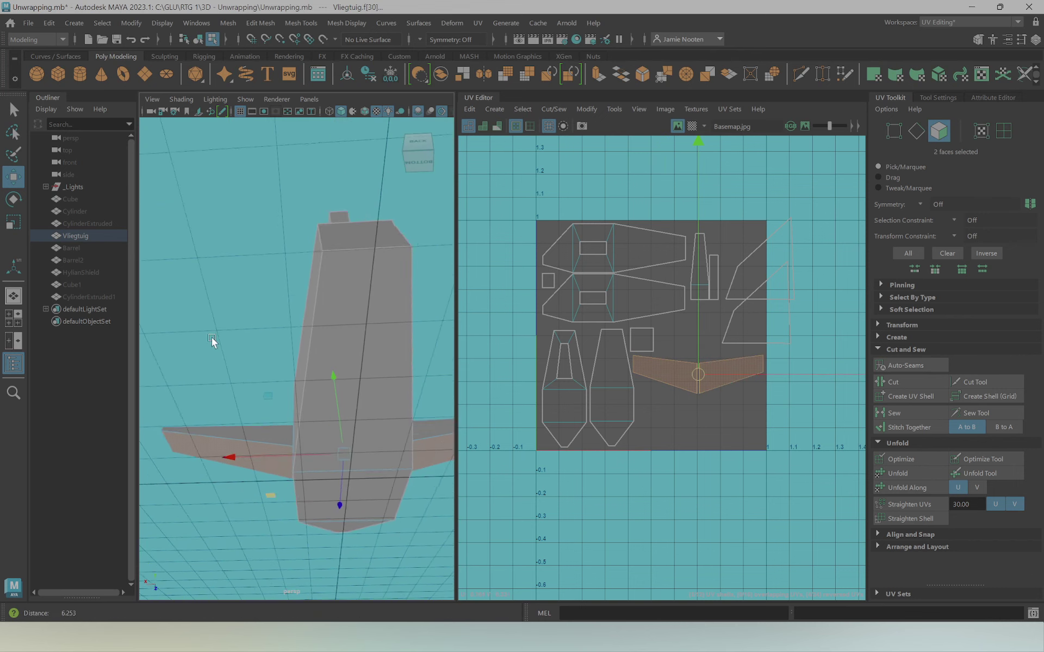
left_click(935, 378)
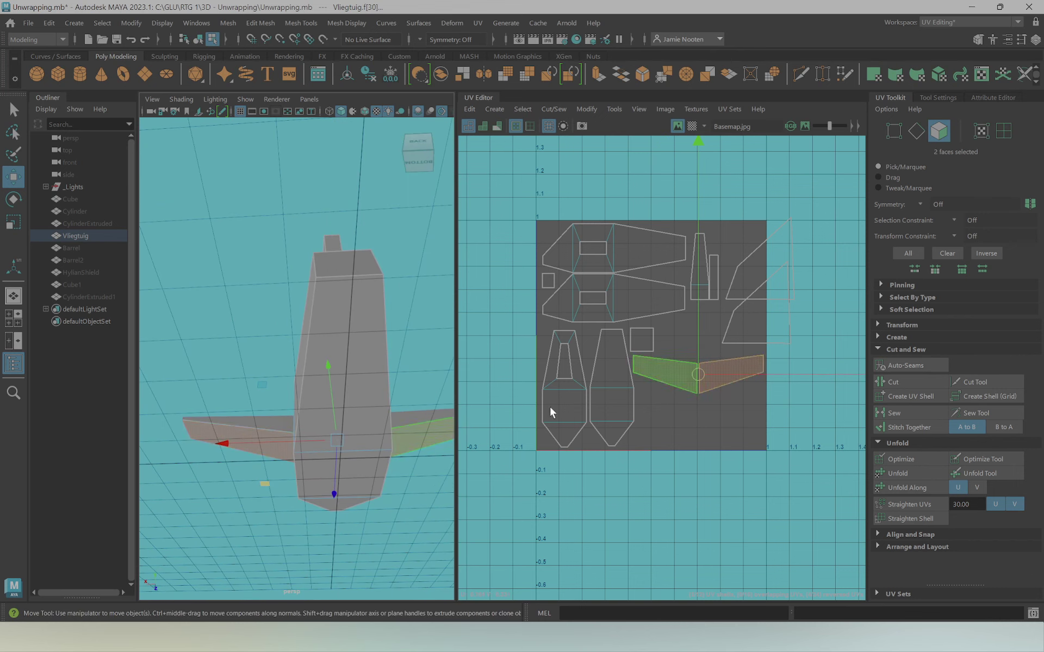
key("w")
middle_click_drag(688, 291, 705, 321)
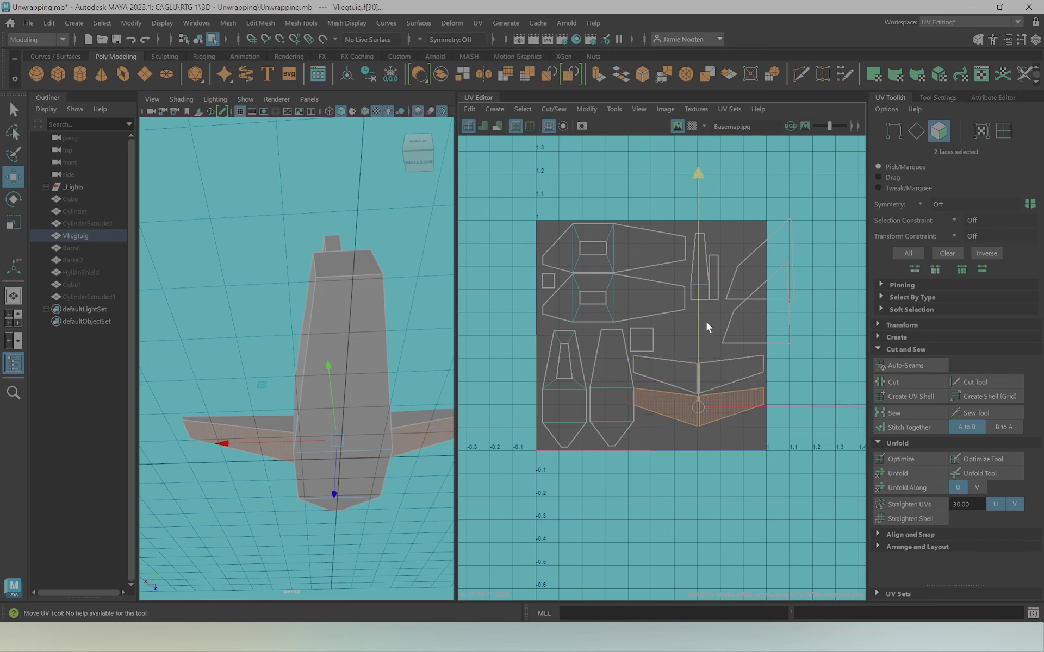
Scale all four wing UV pieces down slightly about their centre
key("r")
left_click(664, 374)
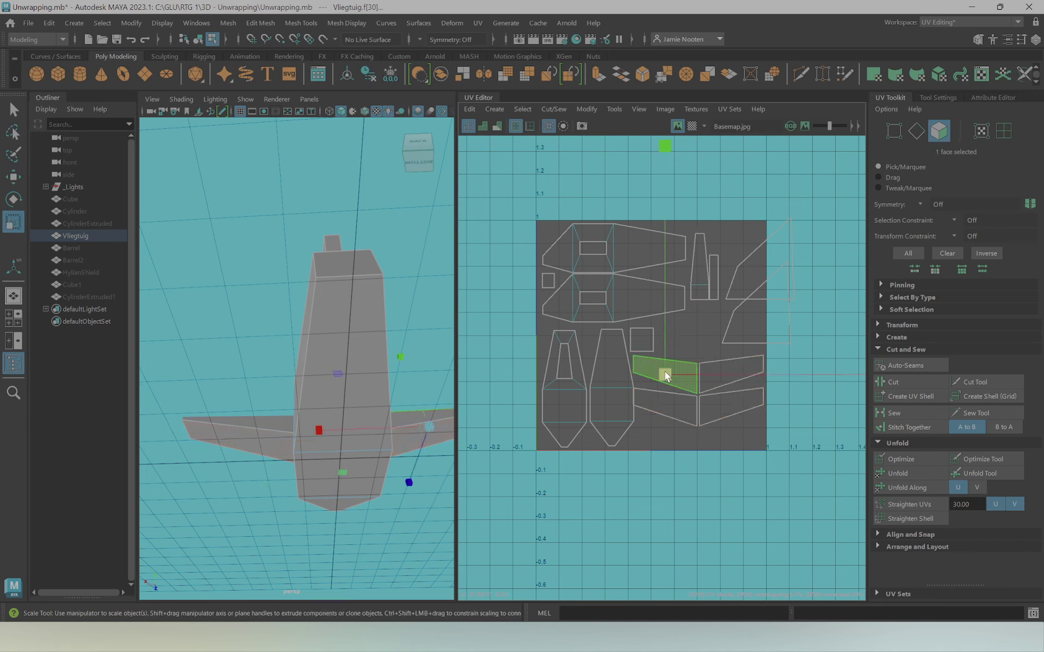
double_click(664, 375)
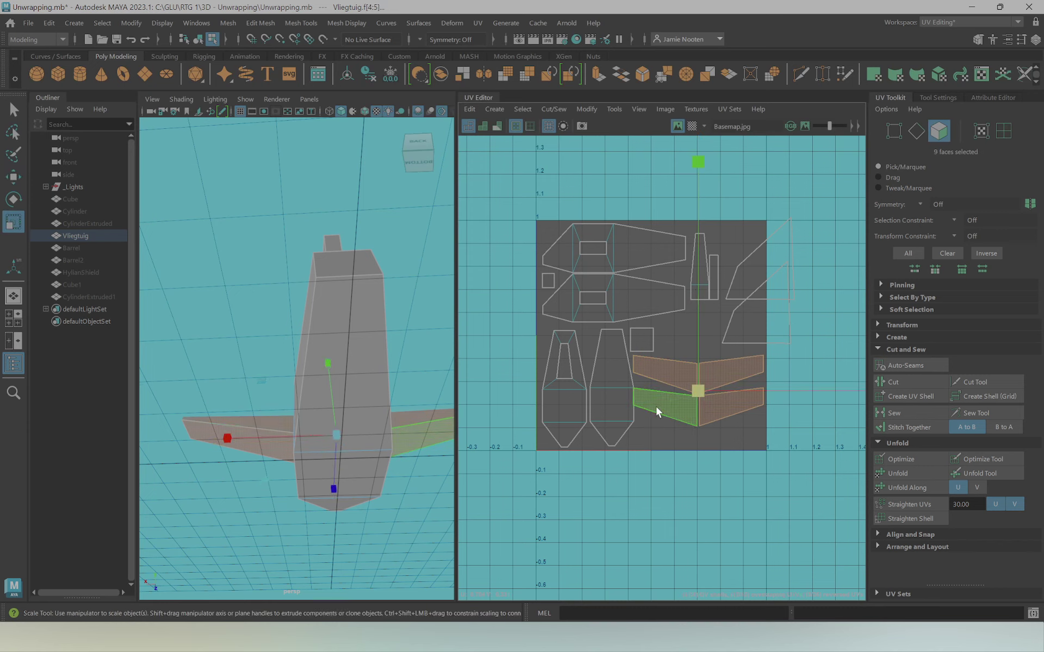
left_click_drag(692, 390, 687, 389)
key("w")
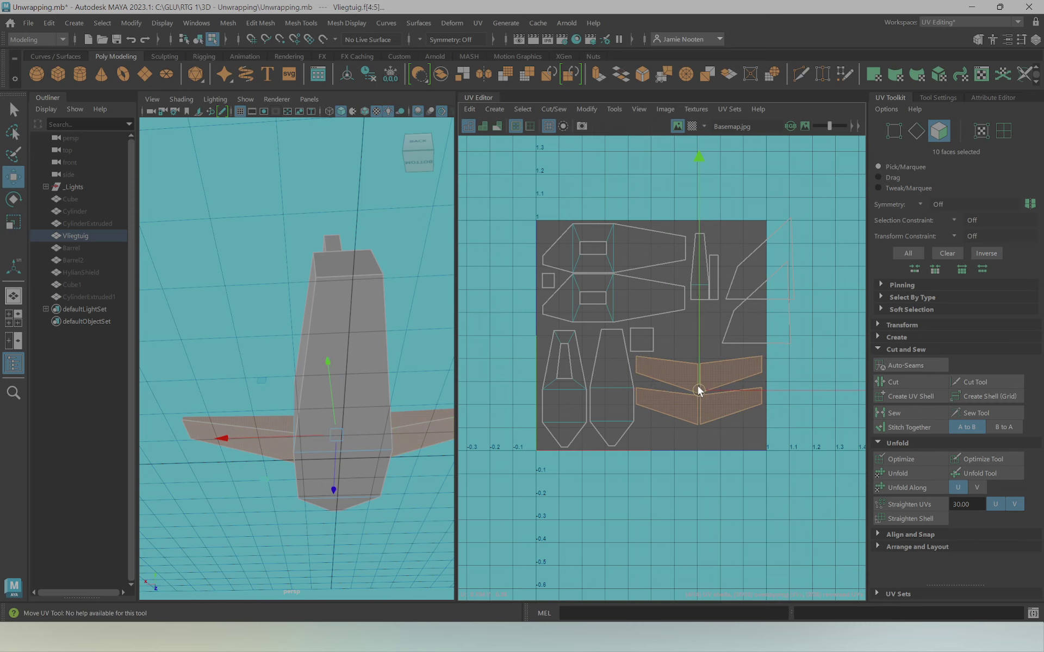
Select the tail-wing faces and separate them into their own UV shell
left_click_drag(369, 430, 286, 421, "alt")
left_click(300, 392)
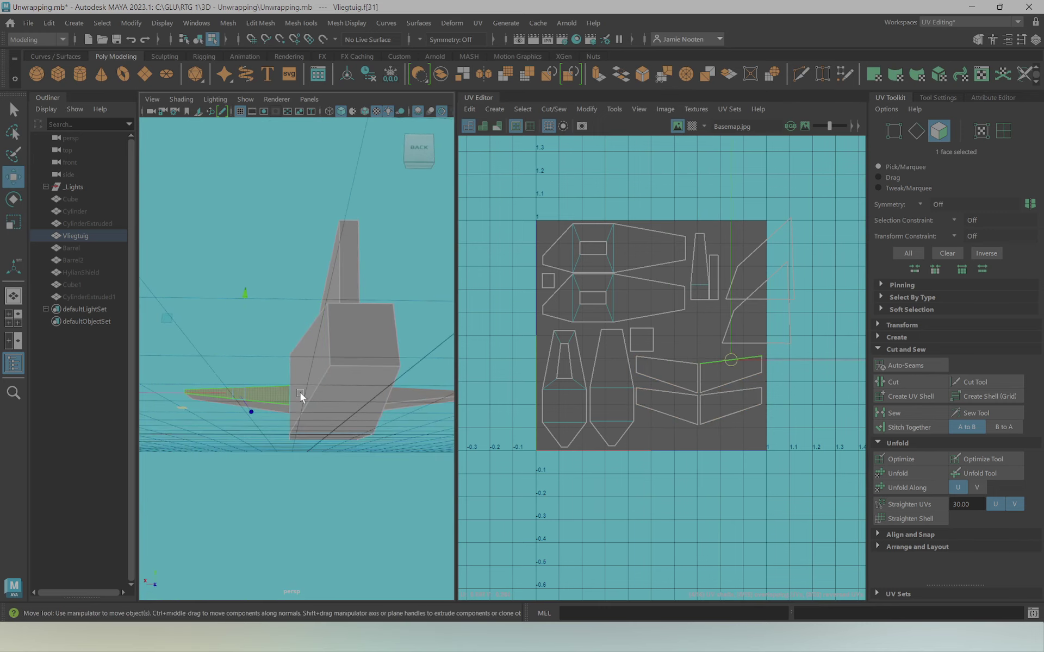
left_click(427, 396, "shift")
mouse_move(428, 396)
left_mouse_down("alt")
mouse_move(260, 402)
mouse_move(429, 413)
left_mouse_up("alt")
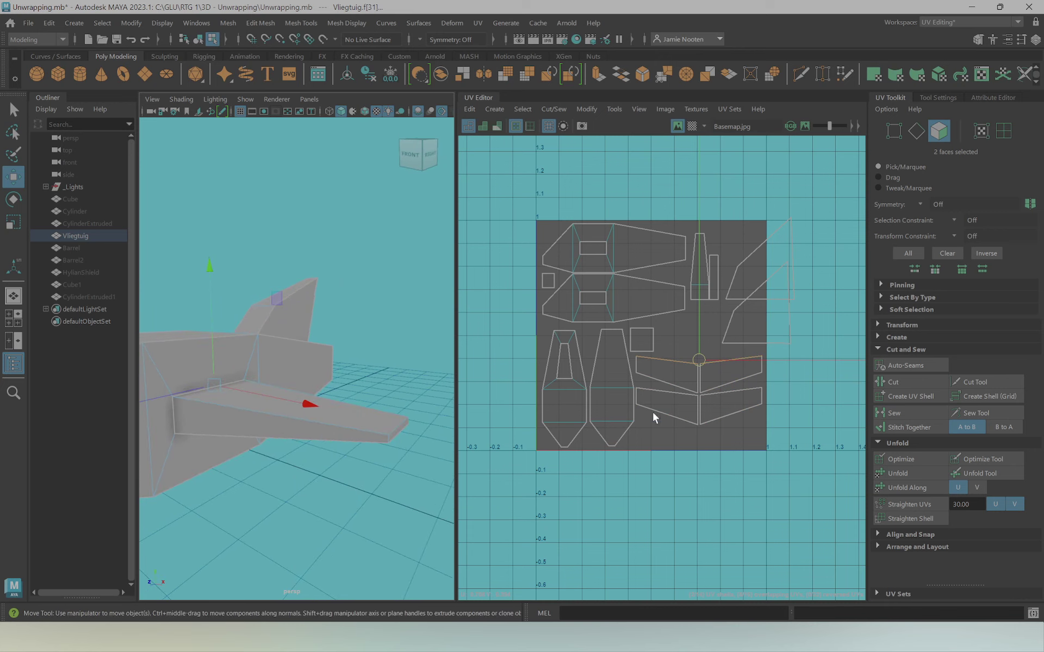
left_click(915, 383)
left_click(265, 418)
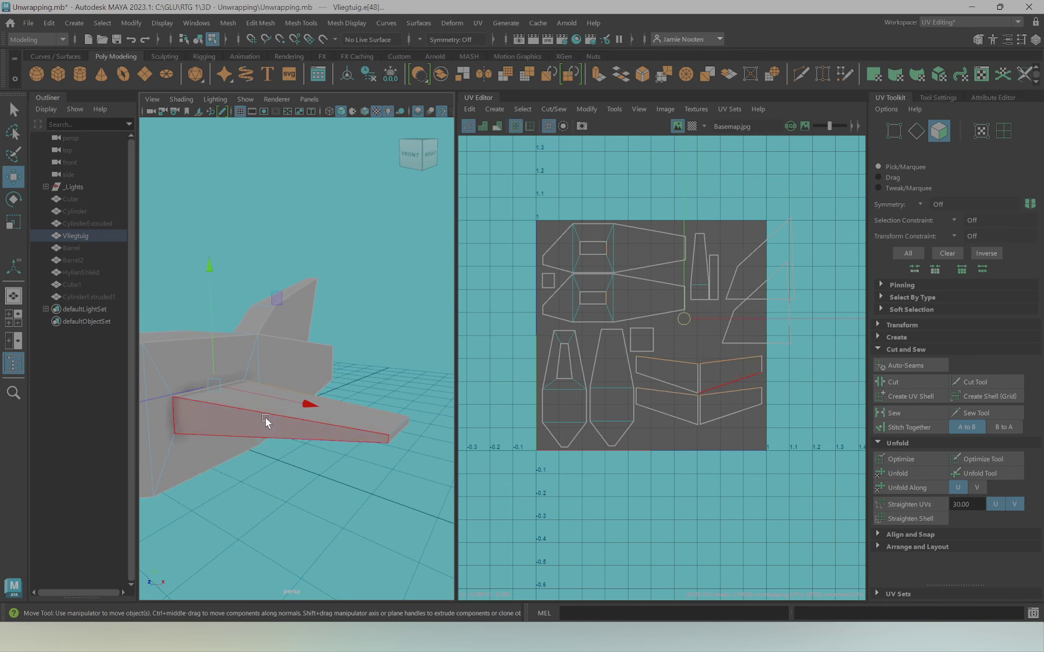
left_click_drag(265, 418, 235, 421, "alt")
left_click(348, 413, "shift")
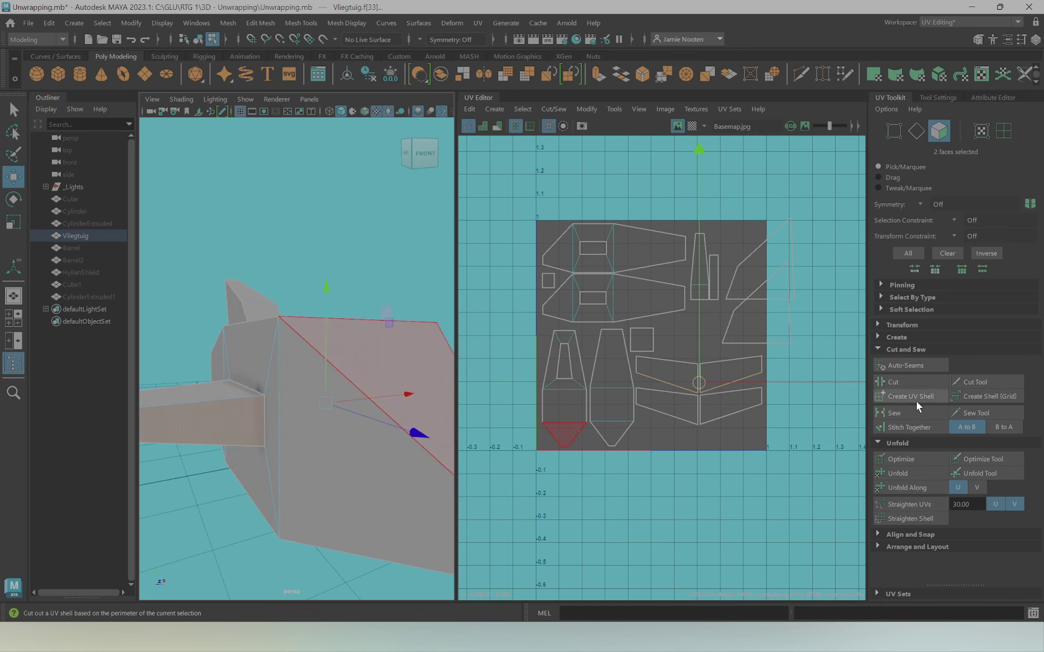
left_click(911, 384)
Move both tail-wing shells down to the bottom edge of the UV square
left_click_drag(233, 431, 314, 398, "alt")
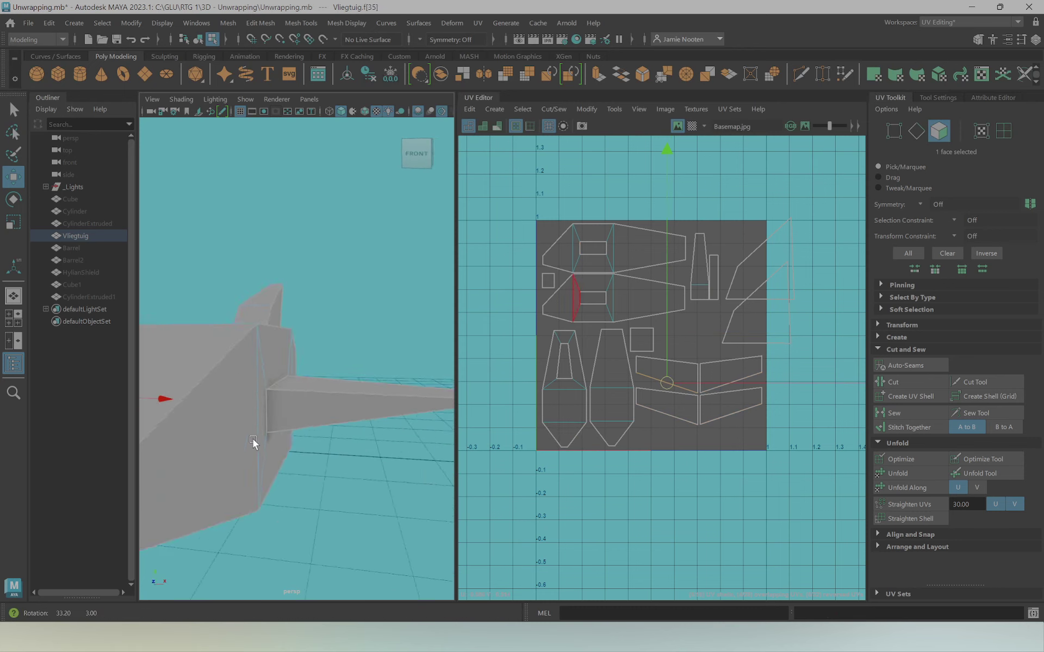
left_click(315, 398)
mouse_move(695, 308)
left_mouse_down()
mouse_move(701, 379)
mouse_move(704, 366)
left_mouse_up()
mouse_move(265, 383)
left_mouse_down("alt")
mouse_move(229, 379)
mouse_move(268, 373)
left_mouse_up("alt")
left_click(429, 383)
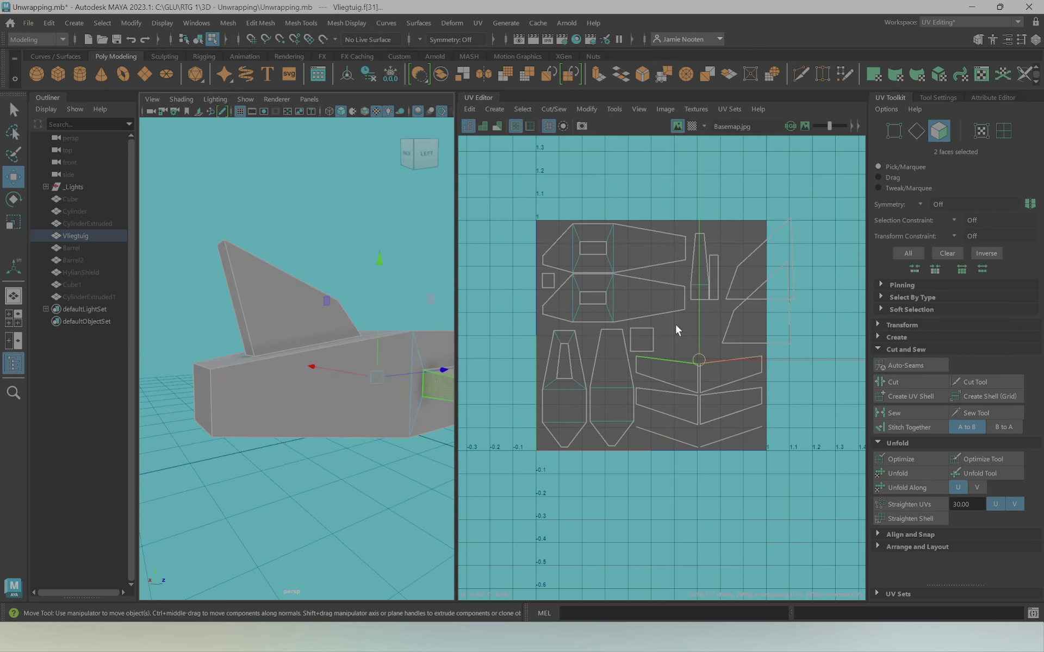
left_click_drag(700, 325, 751, 499)
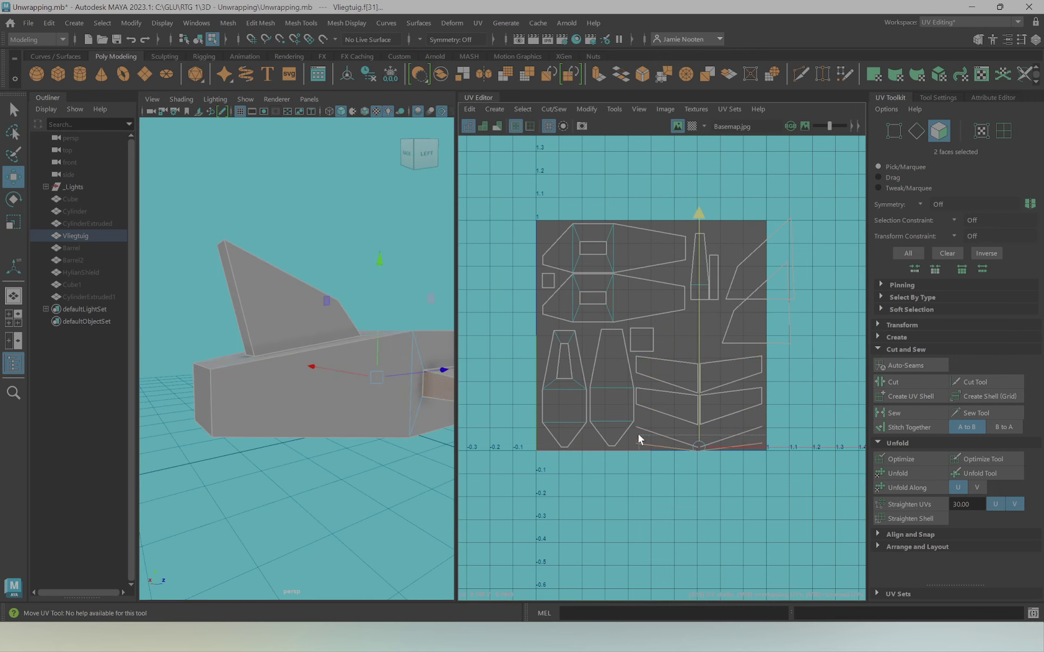
key("space")
left_click_drag(256, 371, 252, 392)
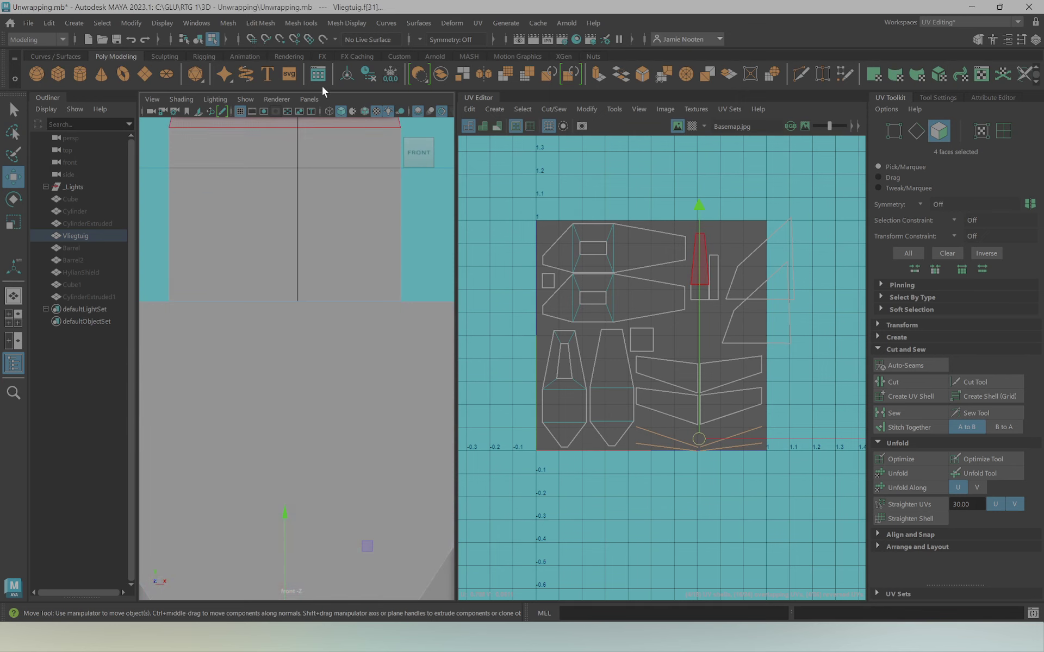
Squash the stabilizer shells into thin horizontal strips and shrink them further
scroll(321, 284, "down", 5)
scroll(331, 307, "up", 2)
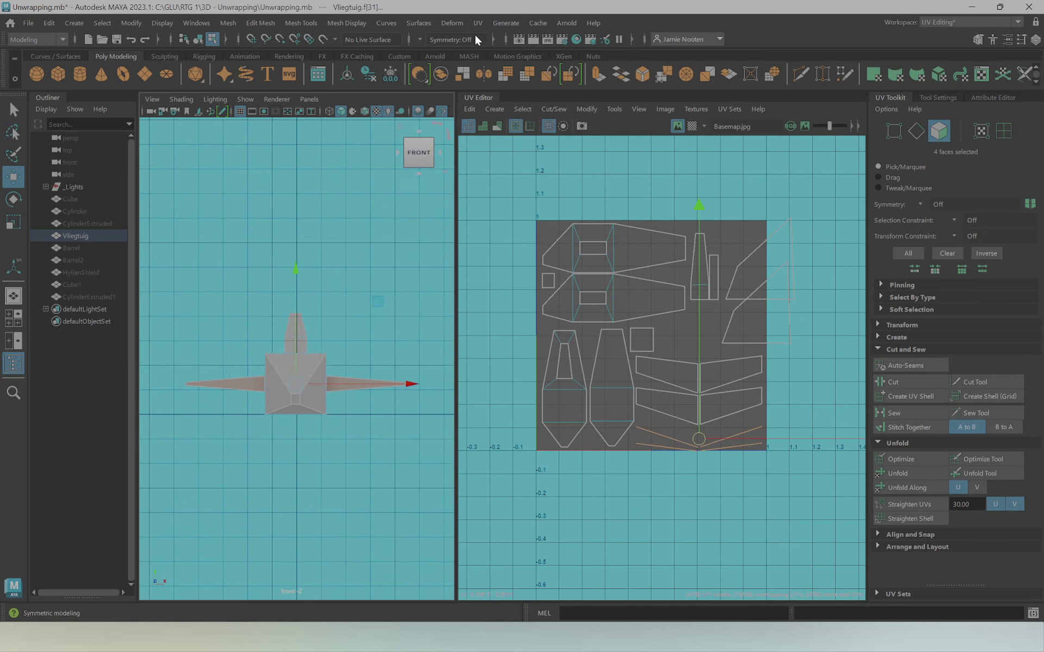
left_click(476, 39)
left_click(512, 120)
key("r")
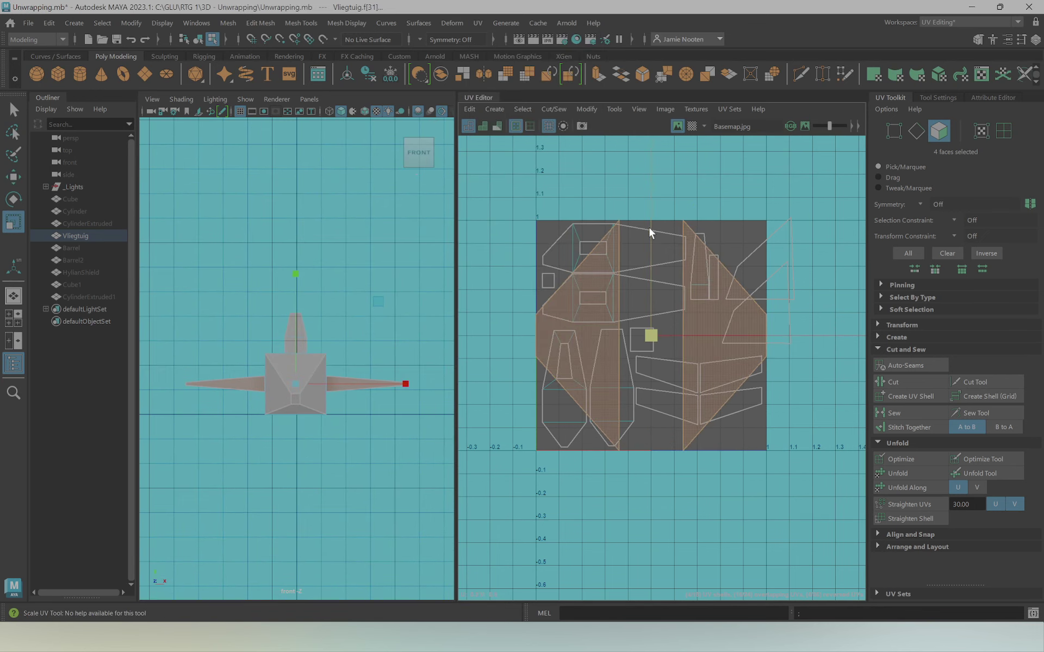
left_click_drag(649, 227, 659, 419)
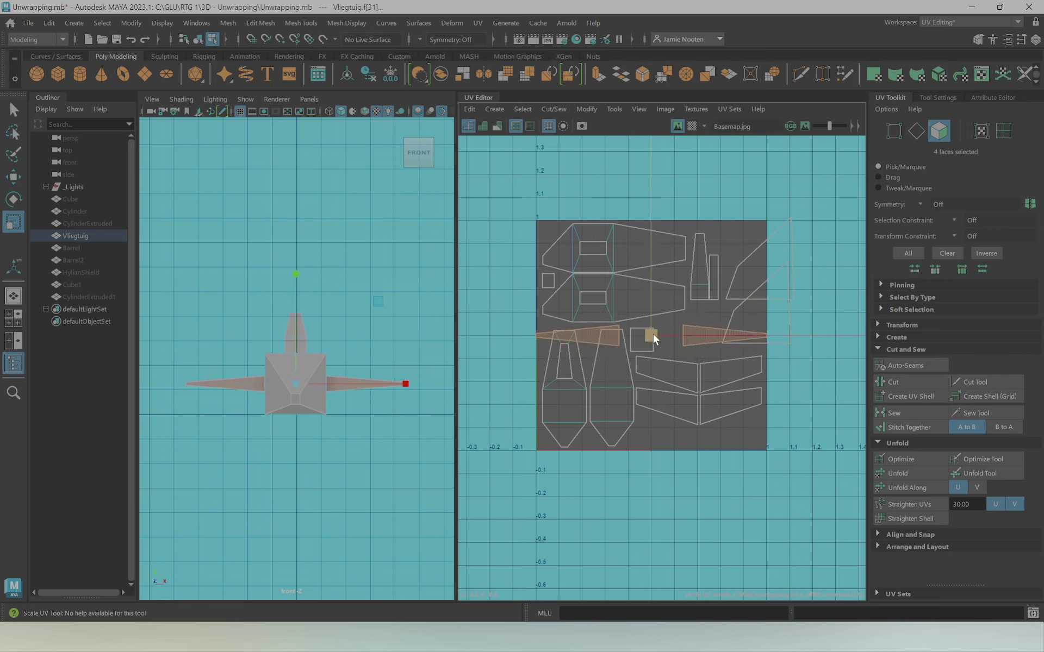
left_click_drag(653, 335, 521, 363)
Line the stabilizer strips along the bottom middle, dropping two below the others
key("w")
left_click_drag(650, 336, 699, 428)
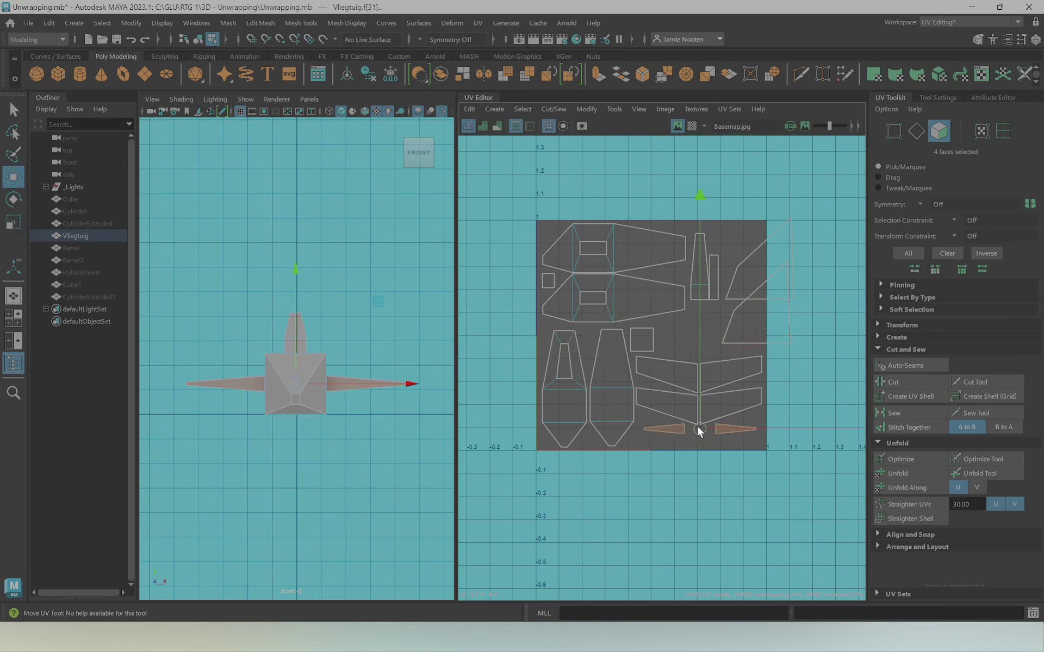
left_click(718, 433)
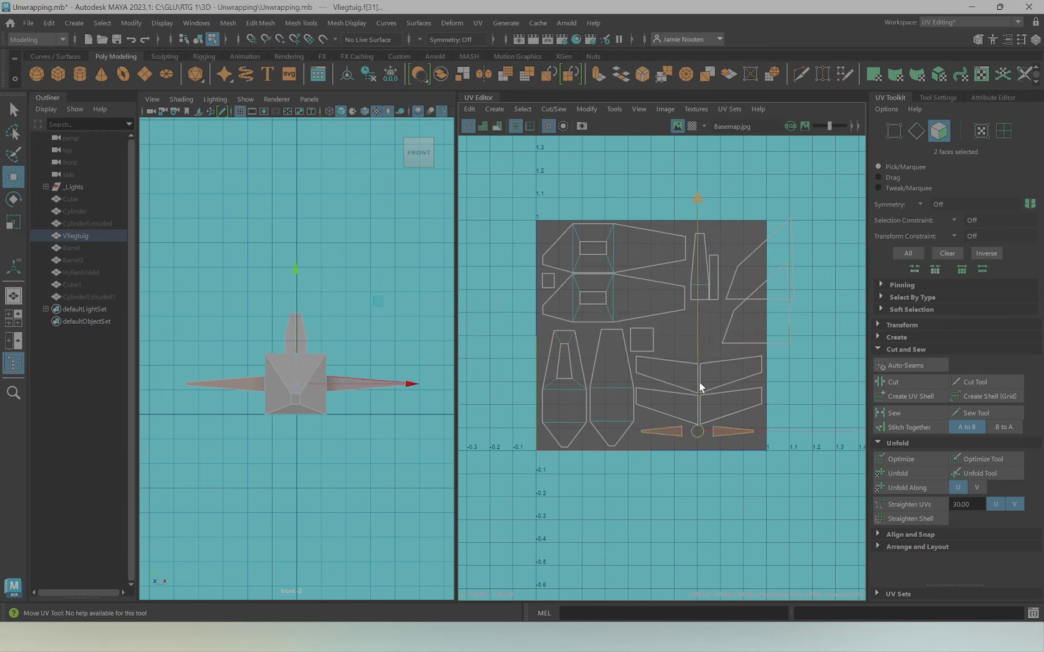
left_click_drag(699, 380, 699, 393)
left_click(678, 429)
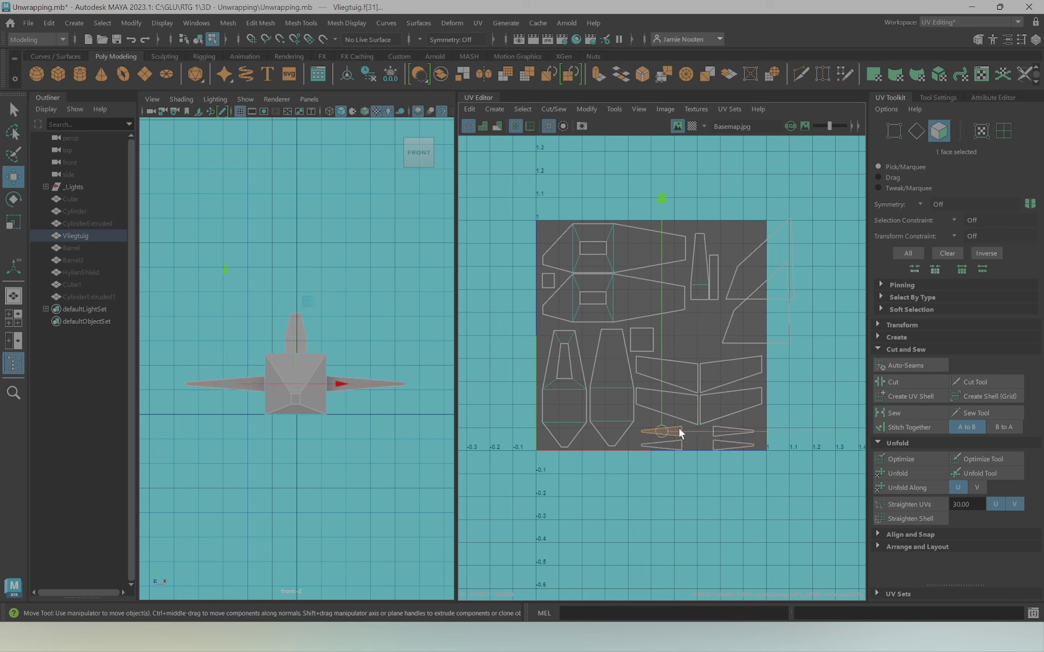
left_click(723, 438, "shift")
key("space")
mouse_move(365, 388)
left_mouse_down()
mouse_move(366, 360)
mouse_move(424, 368)
mouse_move(389, 411)
mouse_move(275, 400)
mouse_move(389, 410)
left_mouse_up()
left_click(350, 410)
key("ctrl+z")
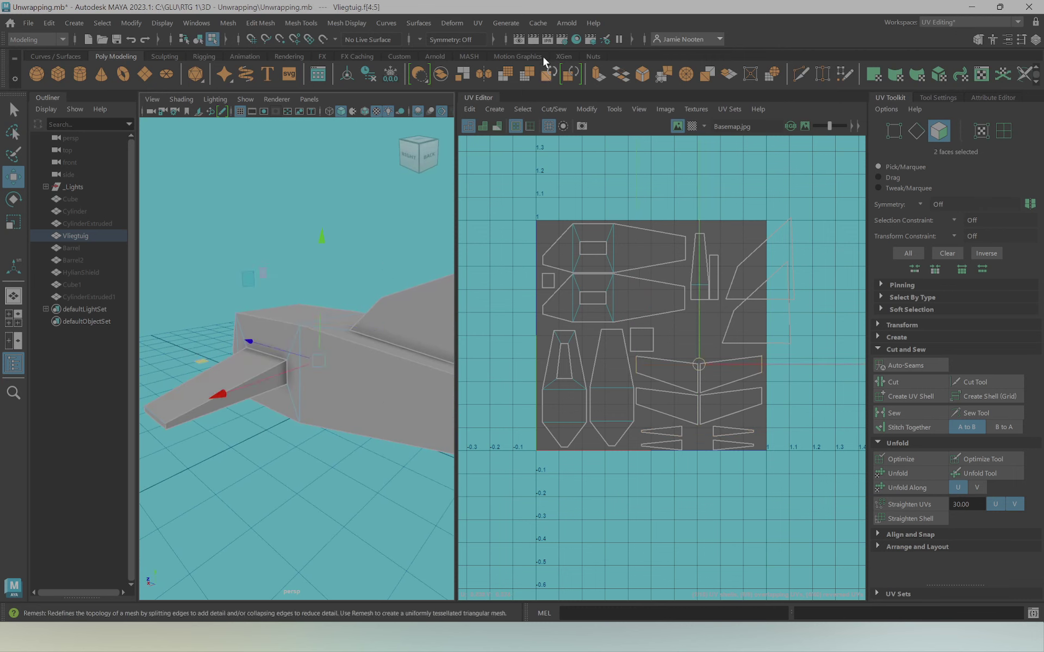
Apply an Automatic UV projection to the two selected rear faces
left_click(478, 23)
left_click(514, 96)
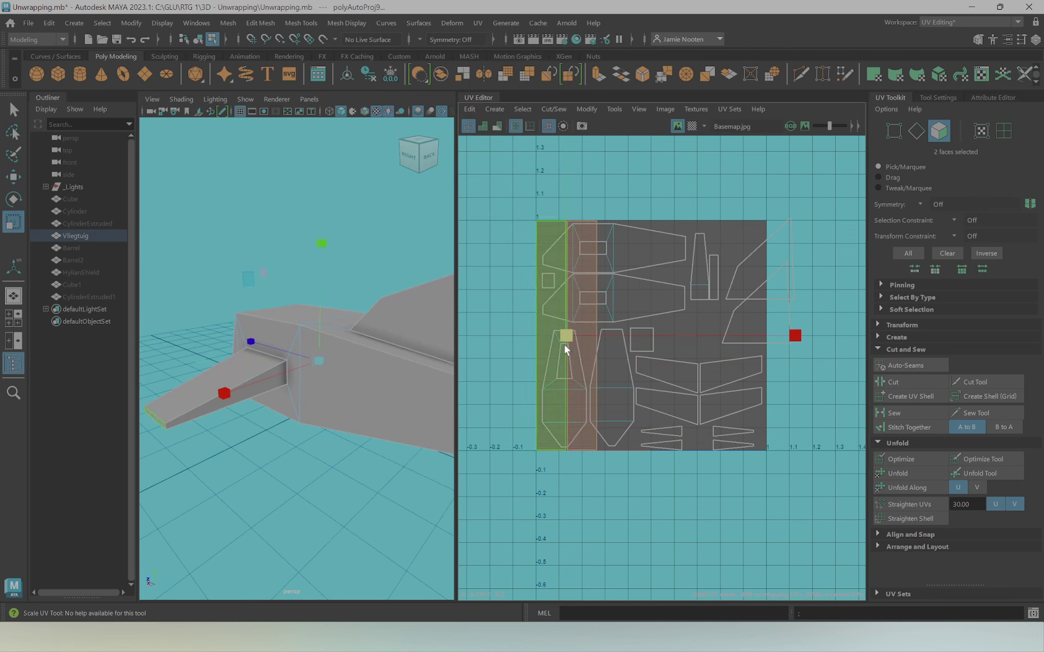
key("w")
left_click(426, 324)
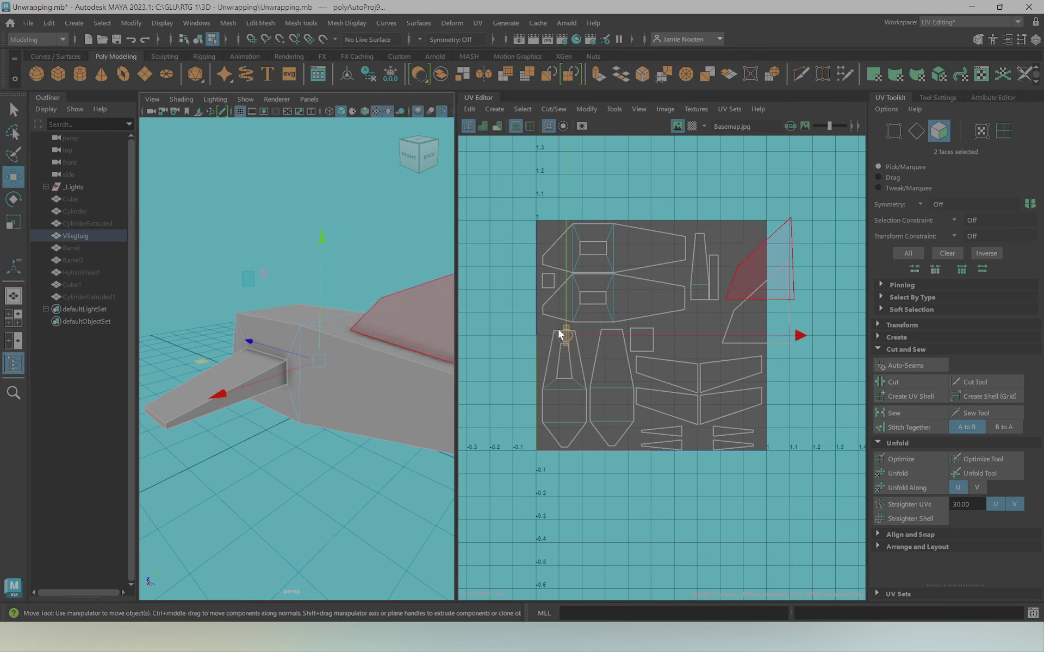
left_click(643, 363)
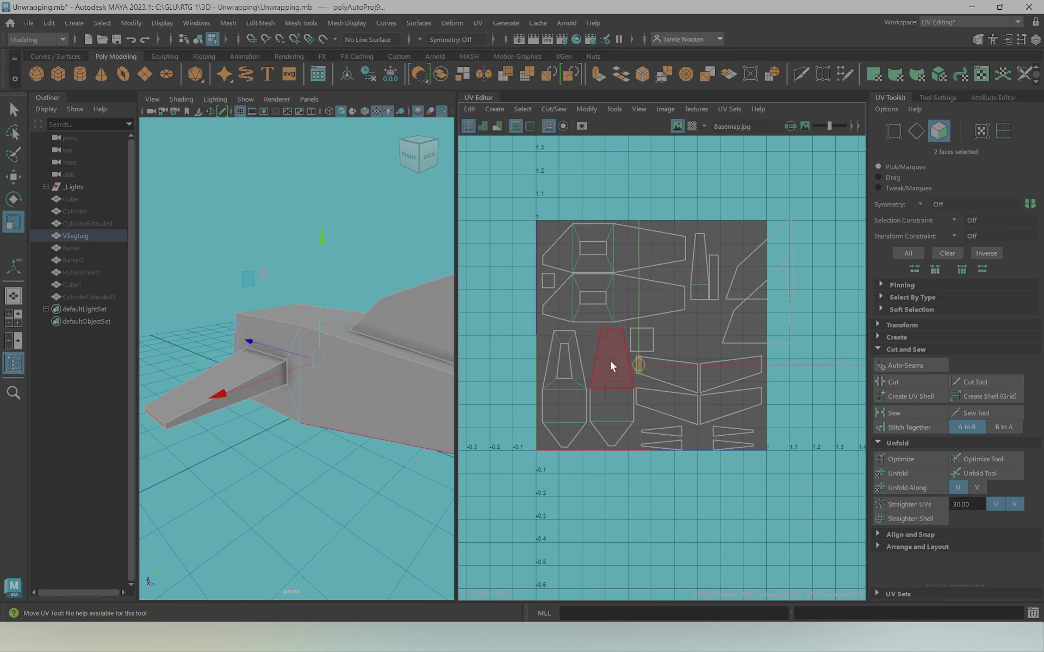
Move the small projected shell into the gap near the centre of the UV square
key("w")
left_click(677, 356)
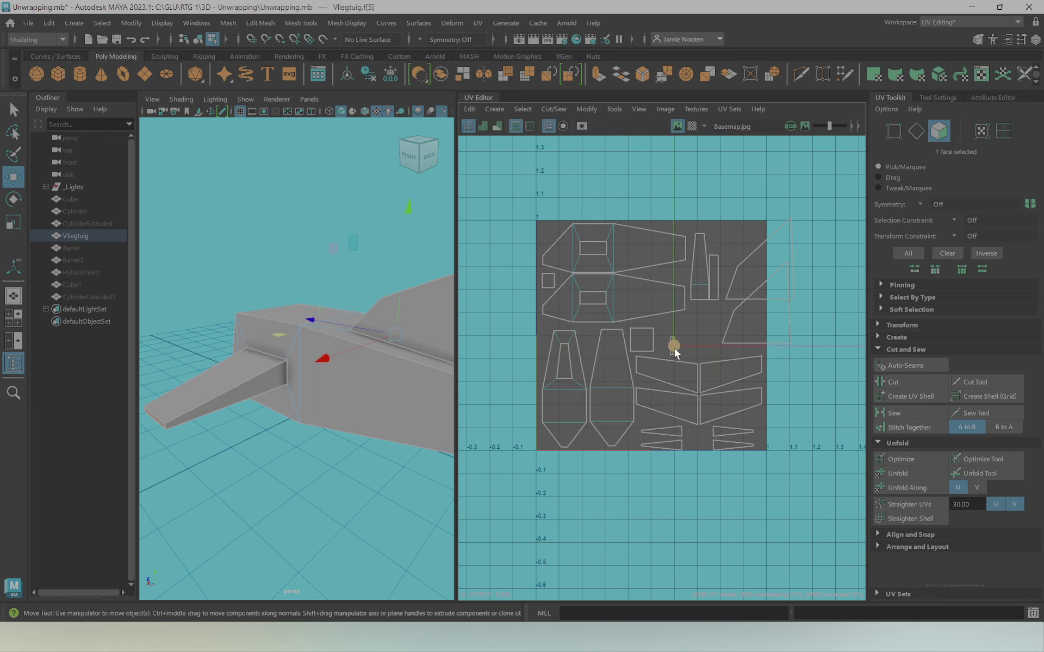
left_click(726, 360)
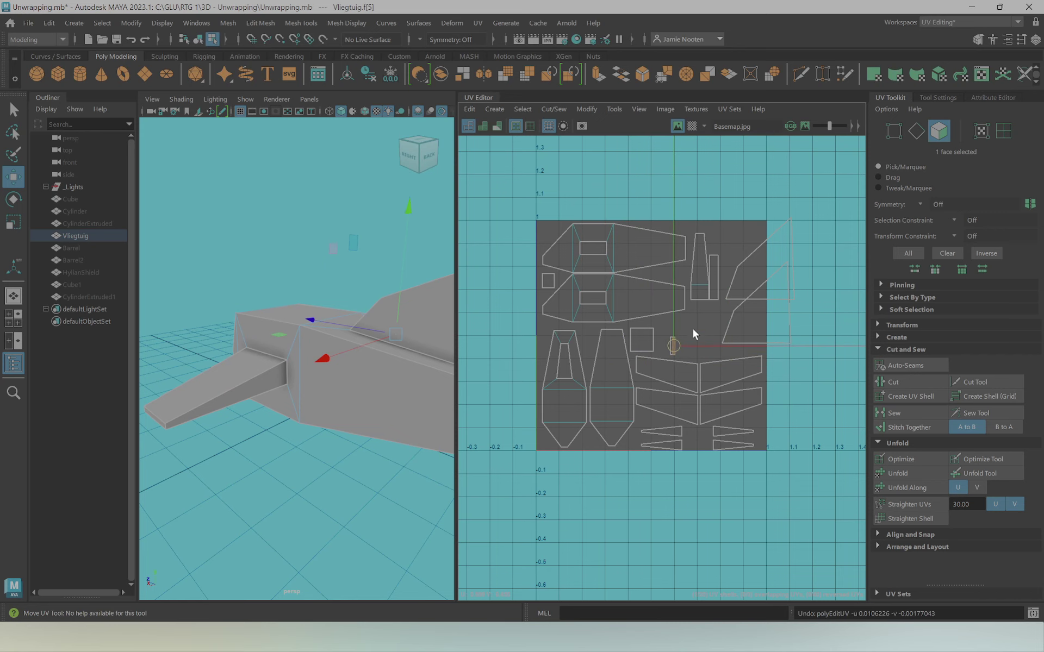
middle_click_drag(691, 333, 692, 305, "alt")
mouse_move(323, 349)
left_mouse_down("alt")
mouse_move(174, 331)
mouse_move(323, 352)
left_mouse_up("alt")
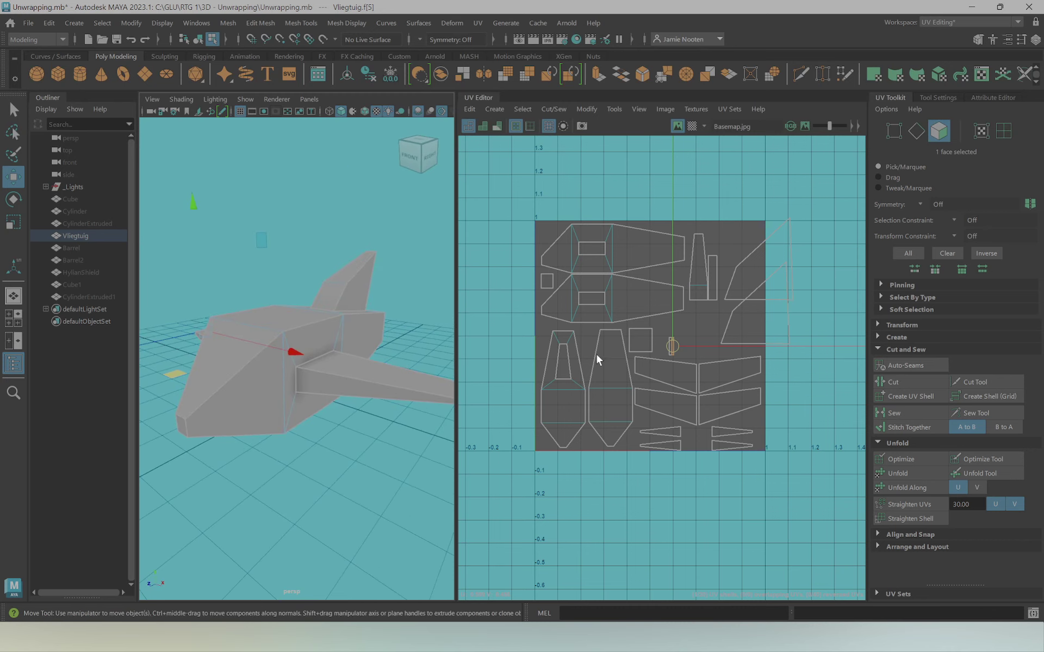
left_click(562, 396)
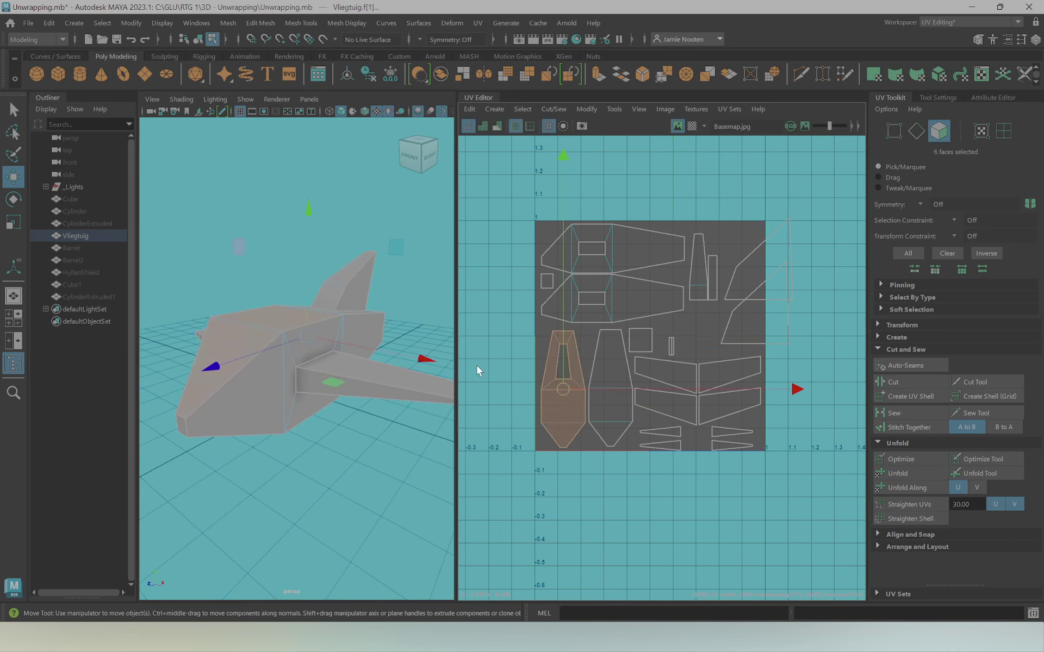
mouse_move(435, 364)
left_mouse_down("alt")
mouse_move(343, 361)
mouse_move(432, 333)
mouse_move(340, 350)
left_mouse_up("alt")
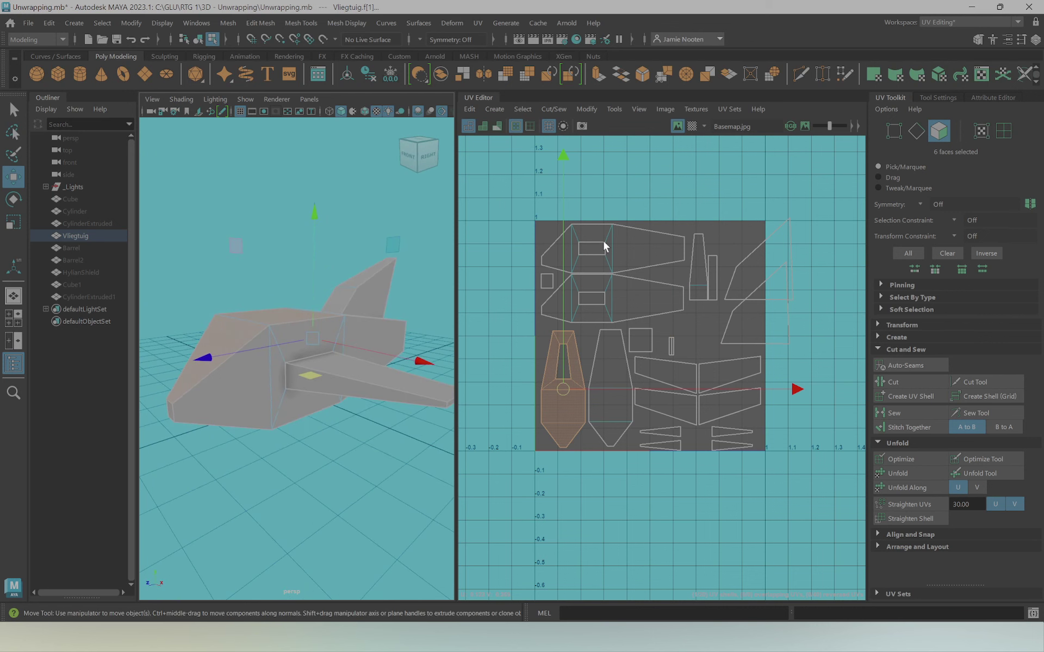
left_click_drag(293, 295, 301, 303, "alt")
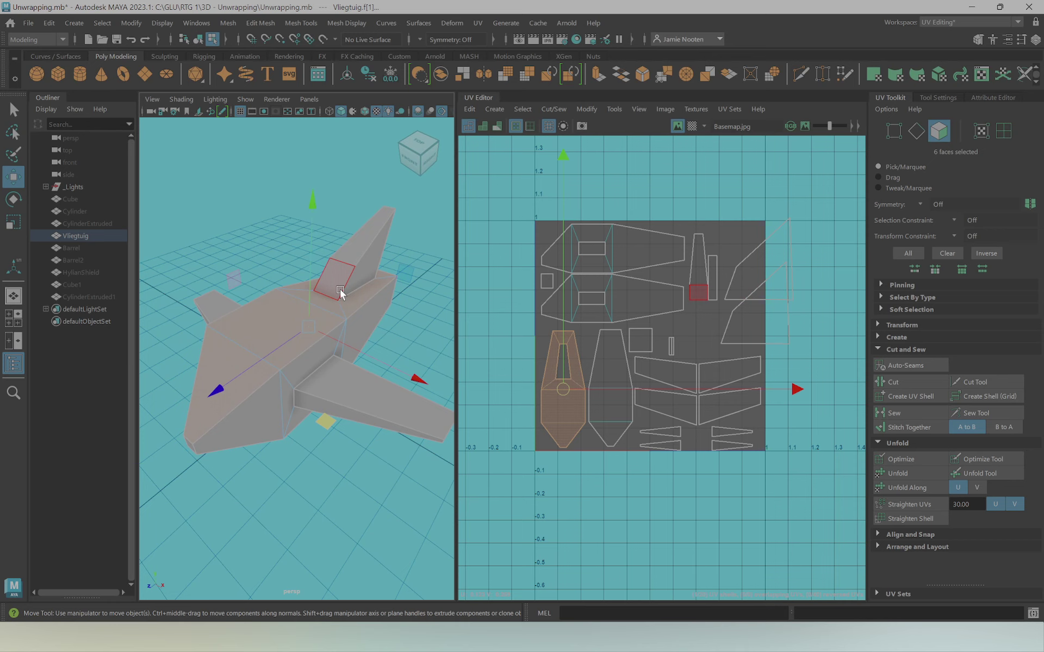
Move the middle fuselage shell below the 0–1 tile and rotate it 90 degrees upright
left_click(367, 255)
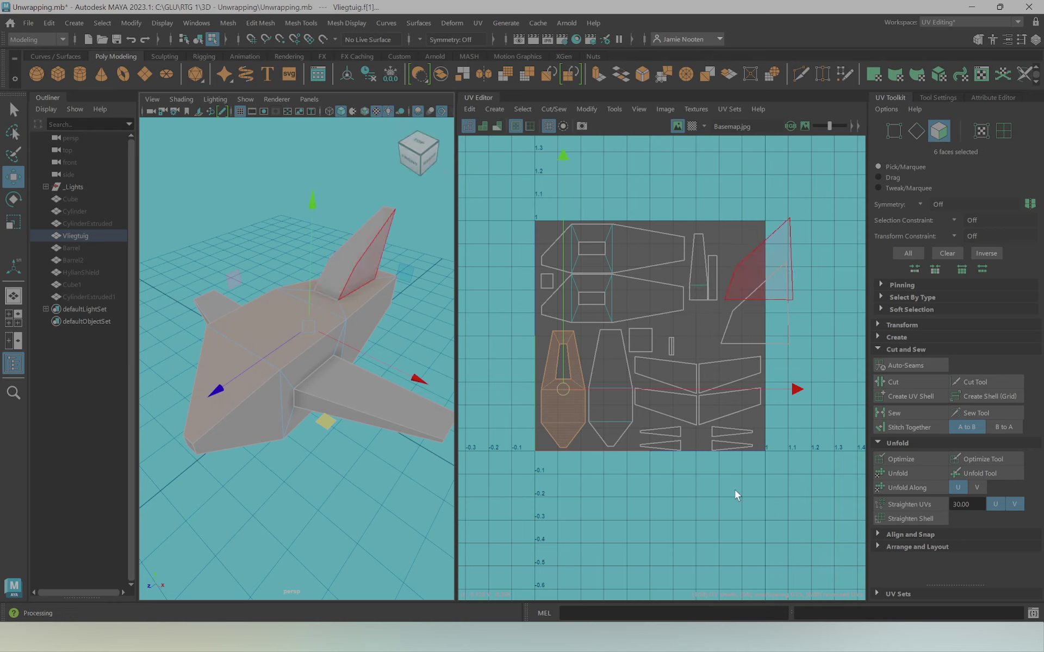
left_click(612, 415)
mouse_move(604, 398)
left_mouse_down()
mouse_move(571, 524)
mouse_move(563, 520)
left_mouse_up()
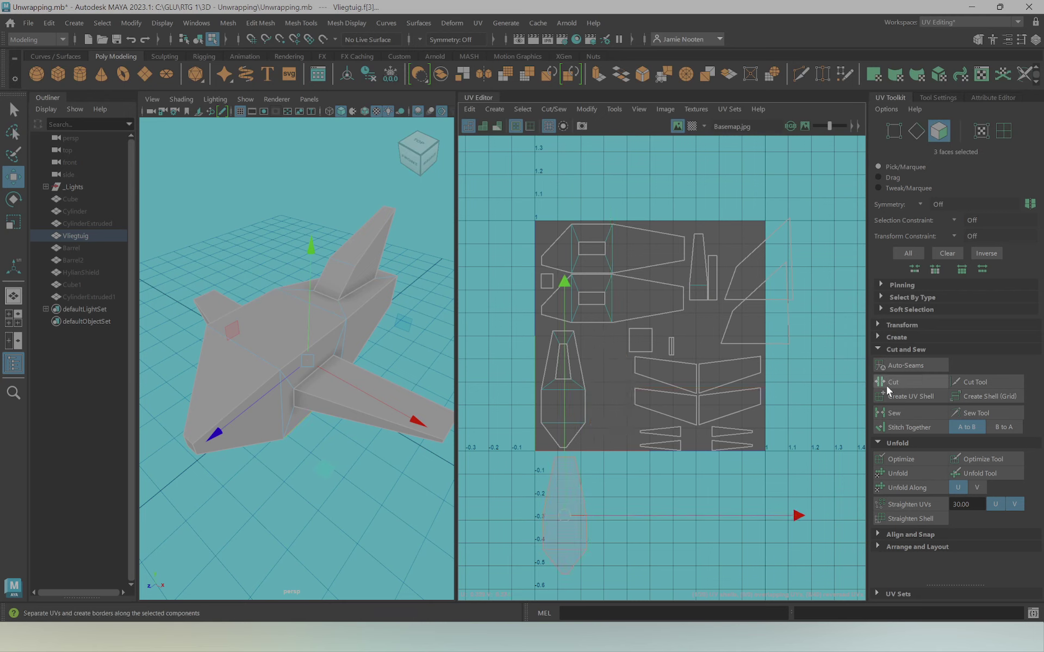
left_click(878, 326)
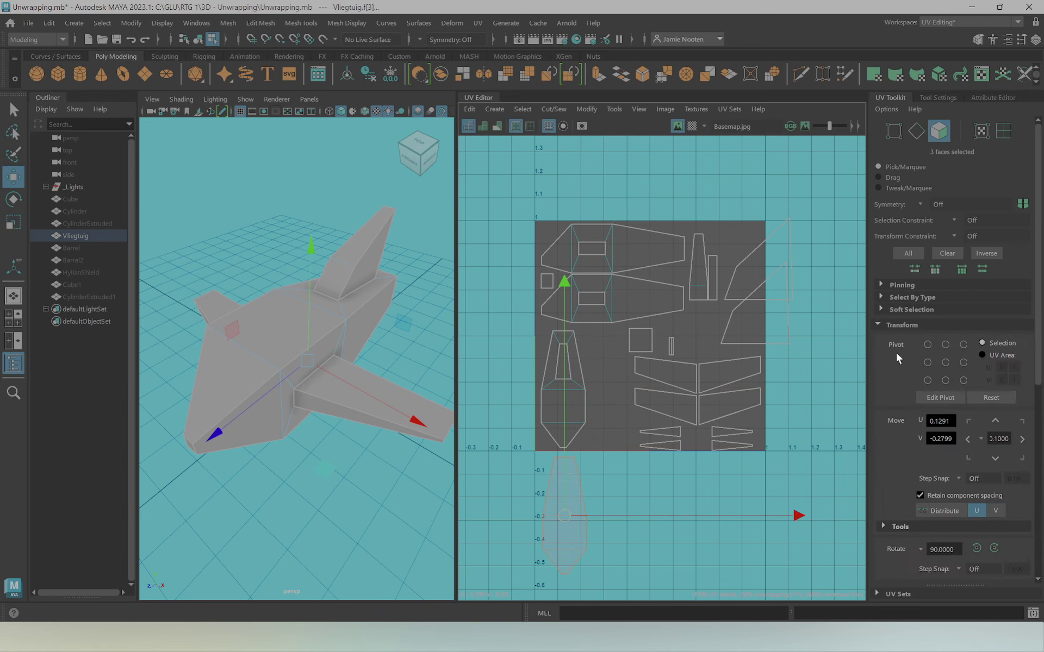
scroll(924, 397, "down", 2)
left_click(980, 501)
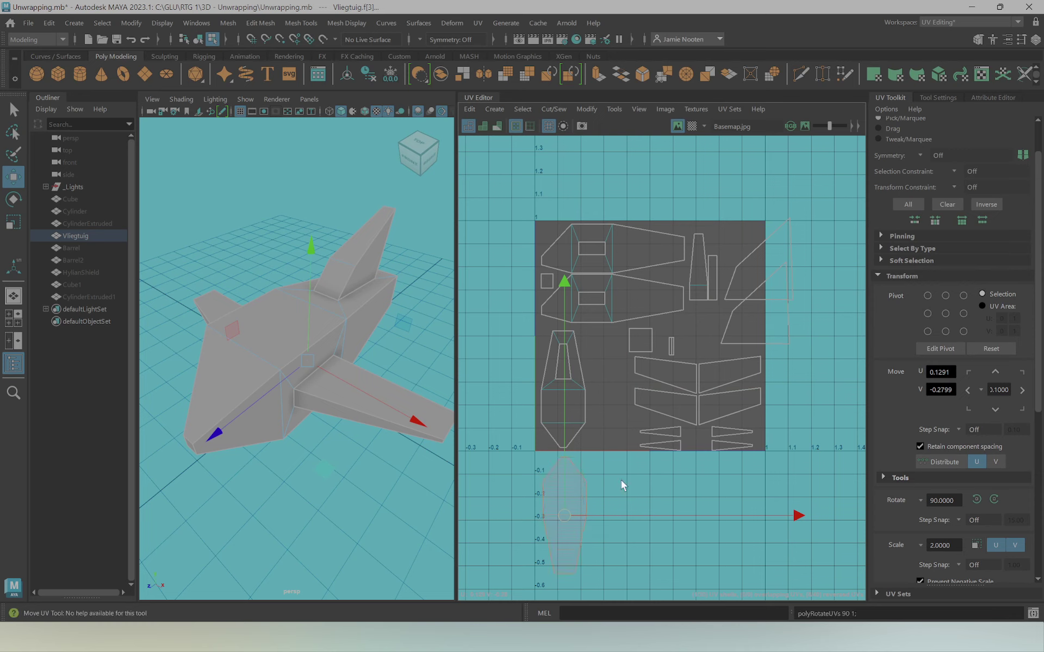
left_click_drag(574, 508, 569, 511)
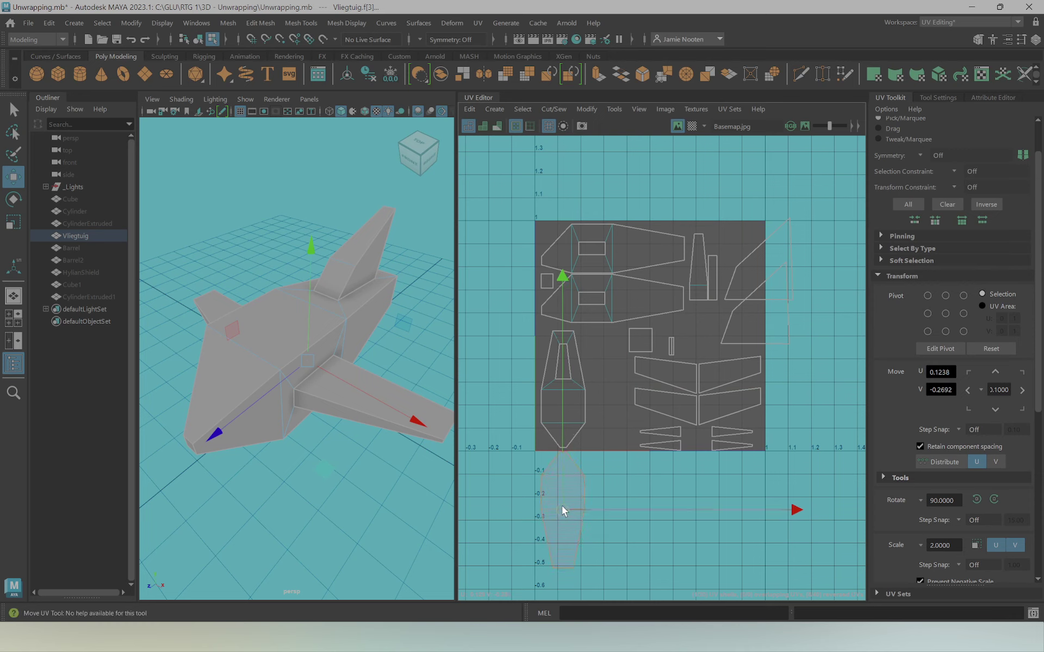
Rotate the upper-left shell 90 degrees, move it left of the tile, and flip it in U
left_click(607, 312)
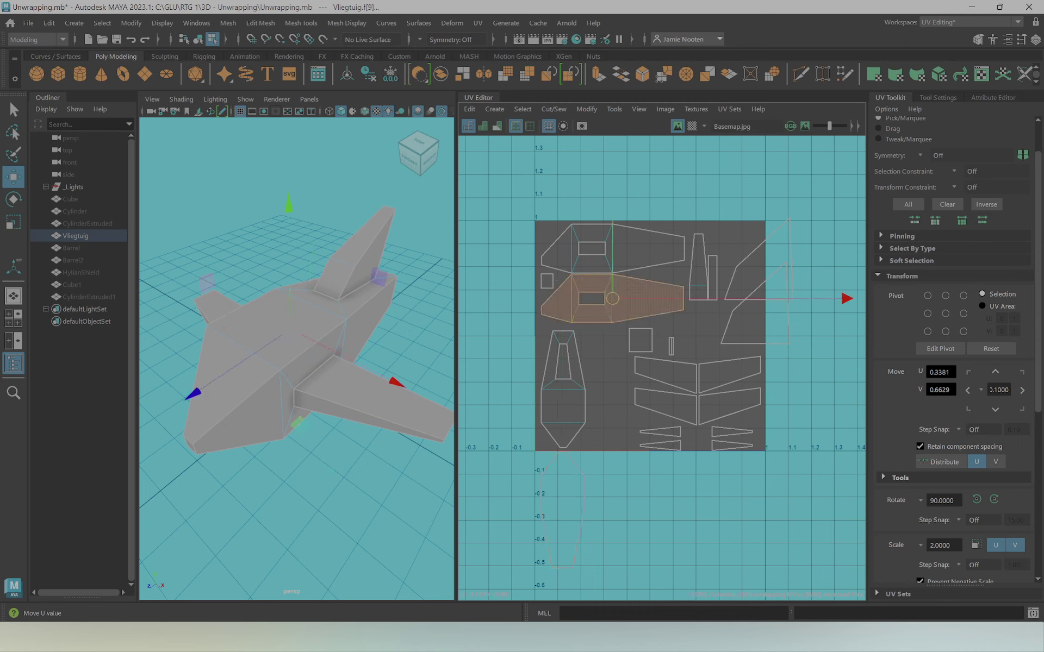
left_click(977, 498)
mouse_move(618, 310)
left_mouse_down()
mouse_move(513, 356)
mouse_move(512, 391)
left_mouse_up()
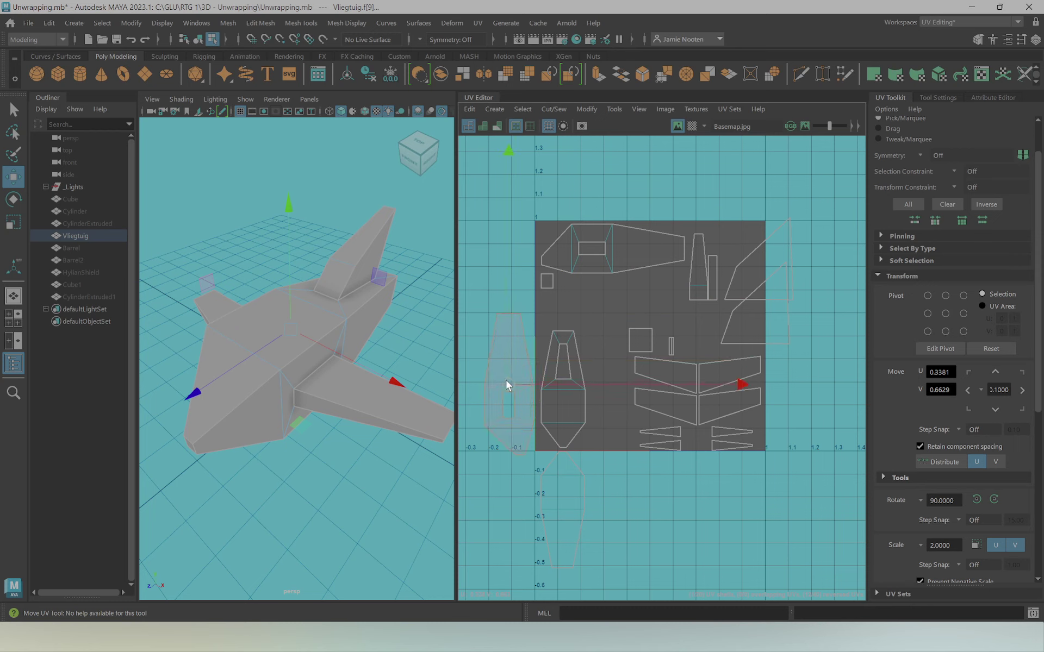
scroll(957, 538, "down", 3)
left_click(960, 525)
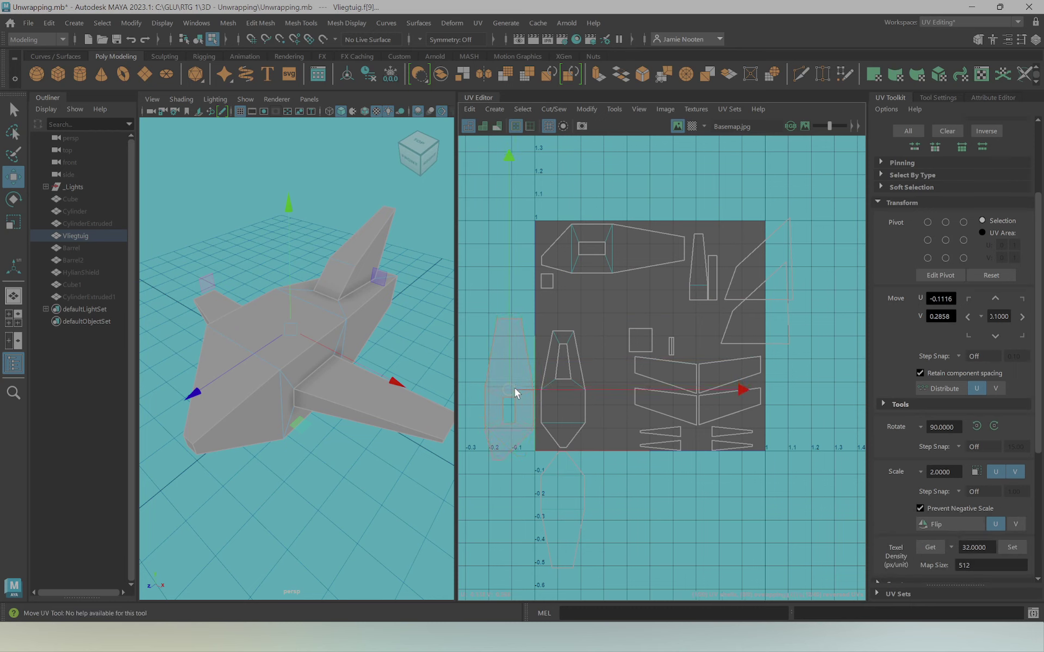
left_click_drag(514, 388, 521, 383)
Rotate the top fuselage shell upright and move it into the tile's lower half
left_click(556, 250)
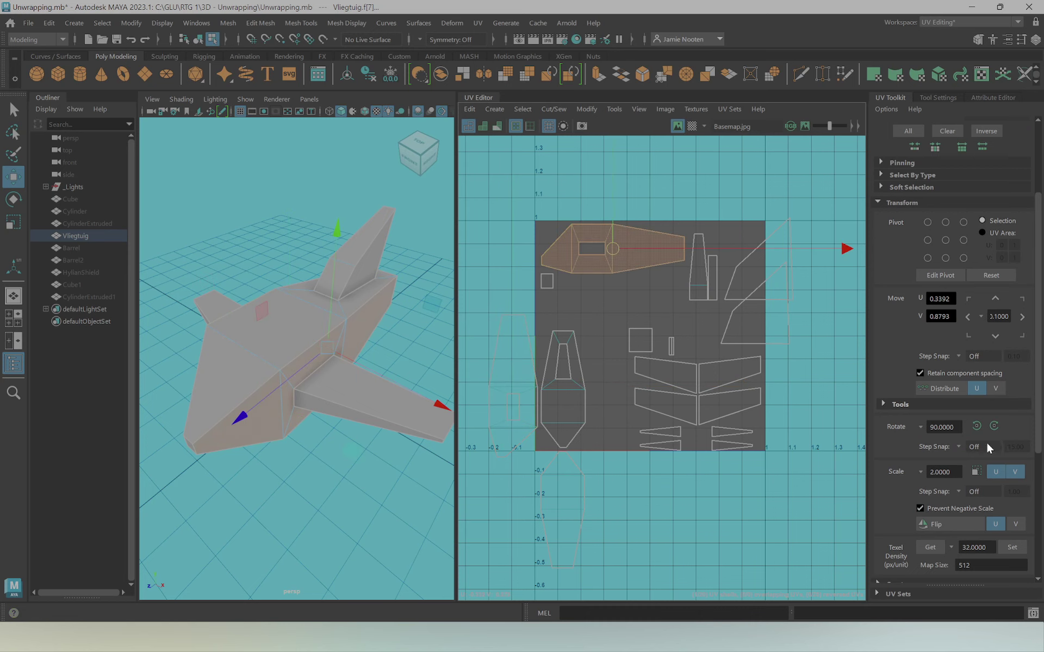
left_click(994, 426)
left_click_drag(610, 245, 614, 389)
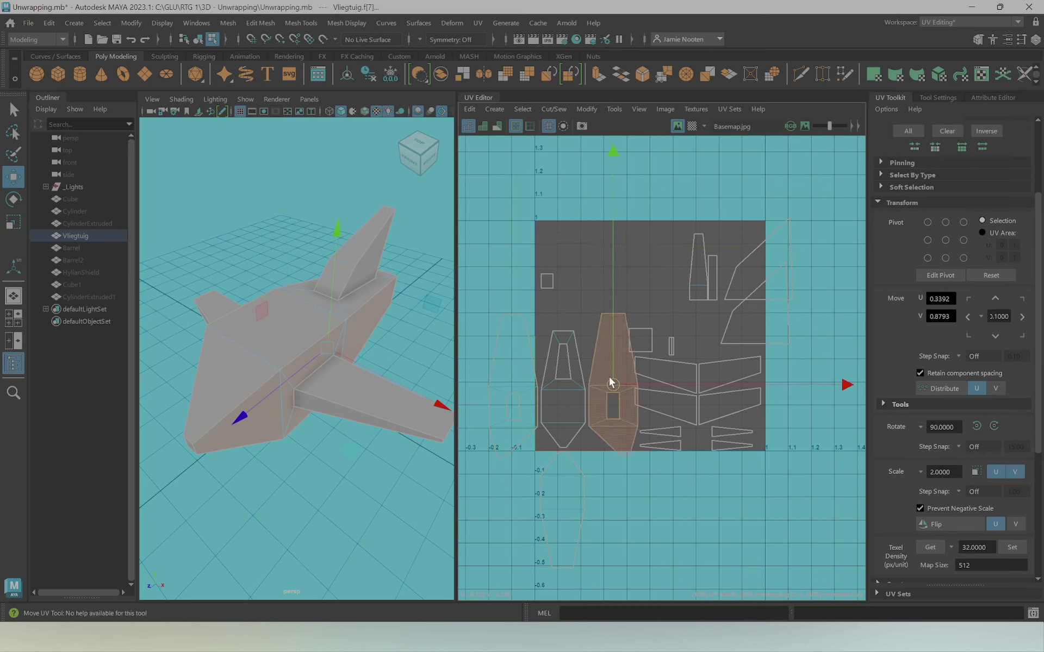
left_click(570, 405)
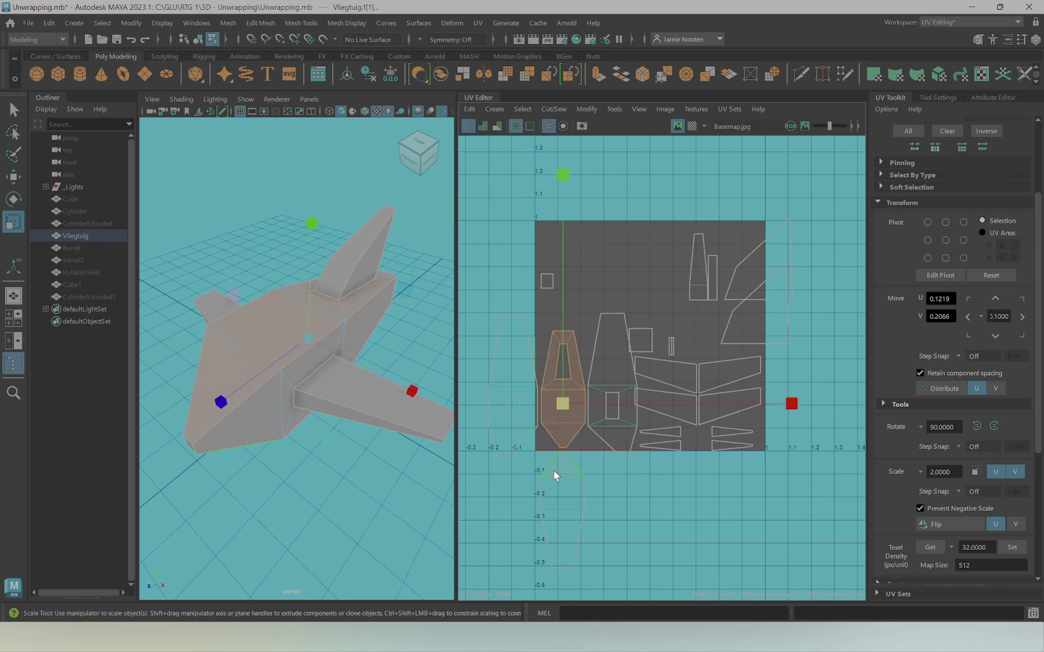
key("q")
left_click(557, 466)
left_click(565, 424)
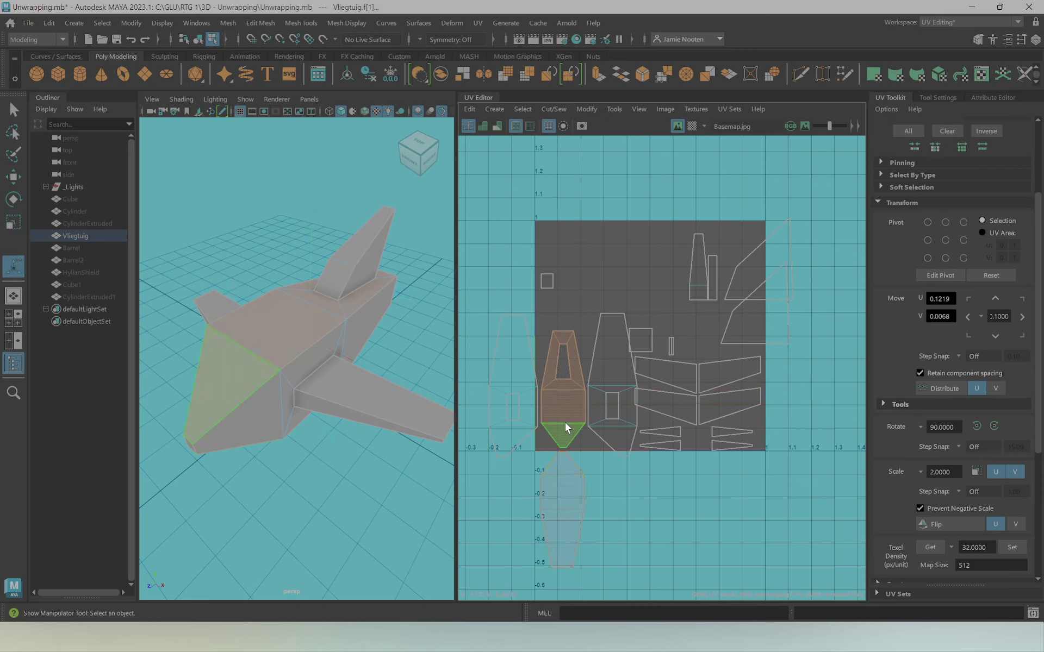
Enlarge the left-hand fuselage shell slightly and nudge it upward beside its neighbour
key("r")
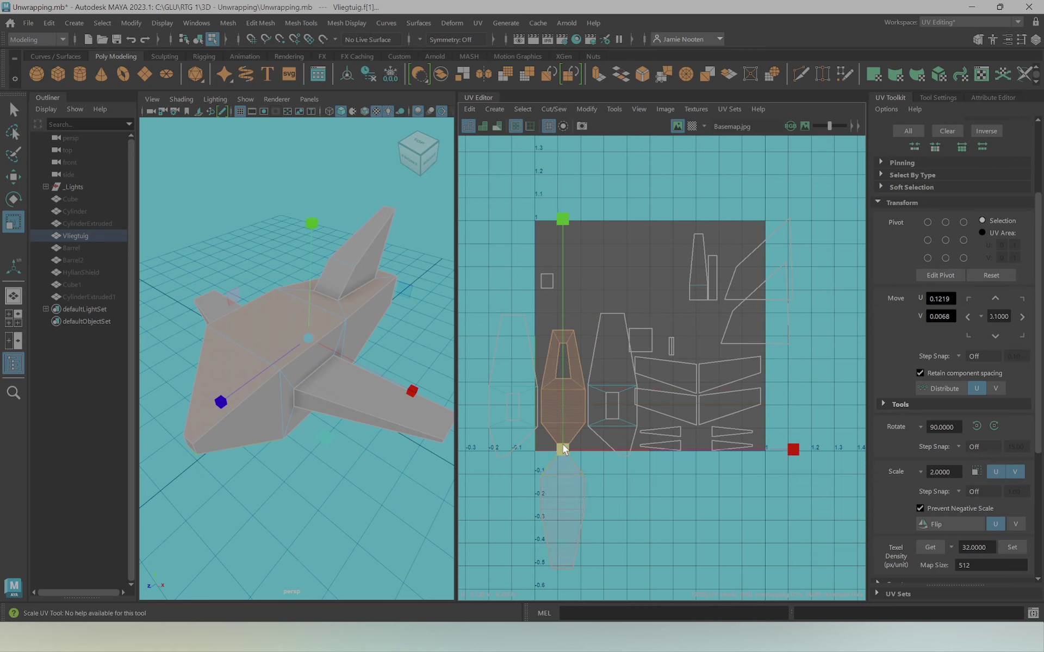
left_click_drag(562, 446, 611, 382)
key("w")
key("r")
key("w")
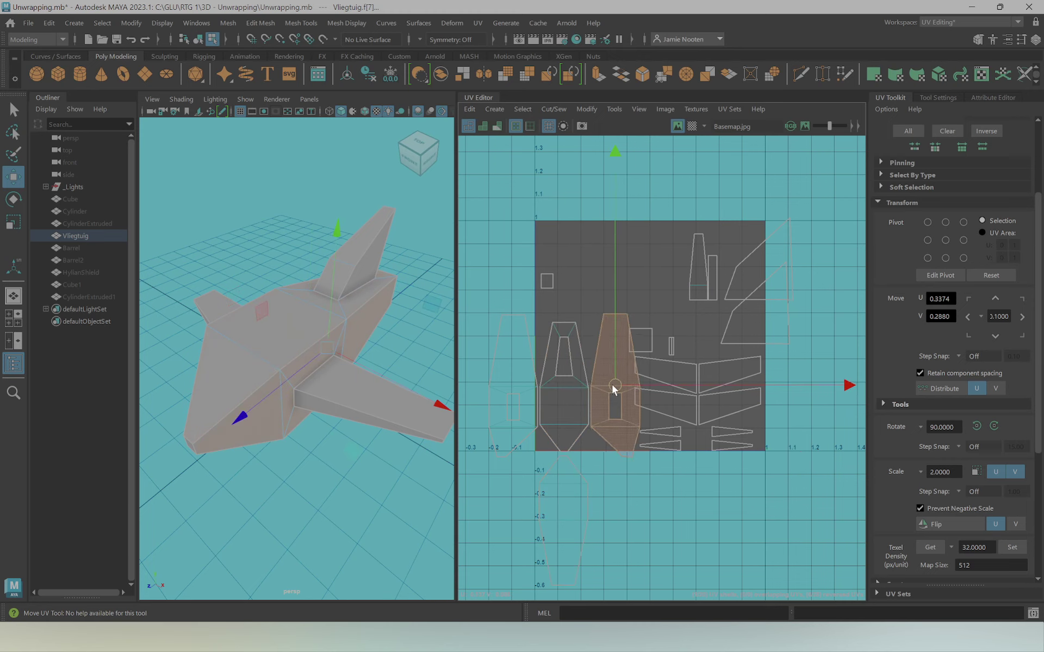
left_click_drag(588, 519, 557, 494)
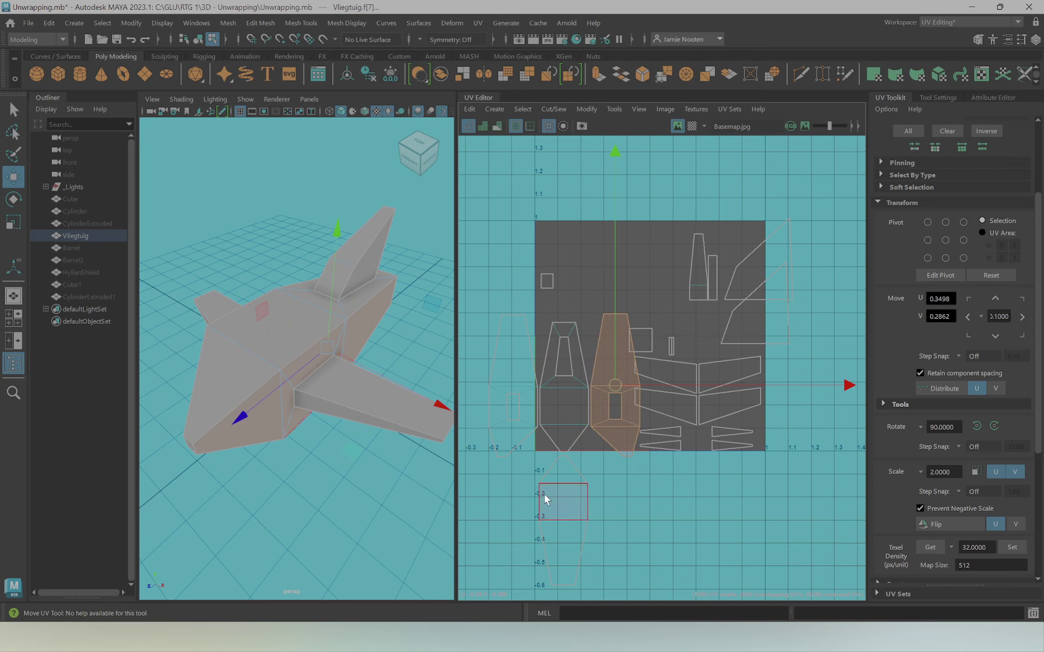
left_click(560, 414, "shift")
Move the wing shells out of the tile and the body shells to its centre
scroll(523, 421, "down", 2)
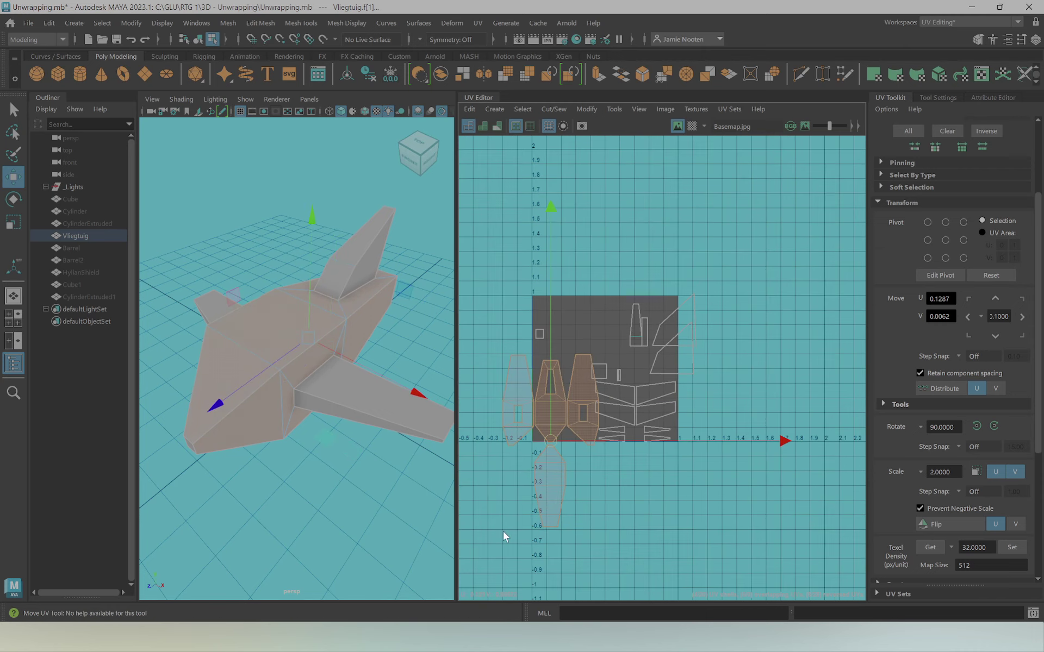
key("ctrl+shift+i")
left_click_drag(641, 408, 708, 302)
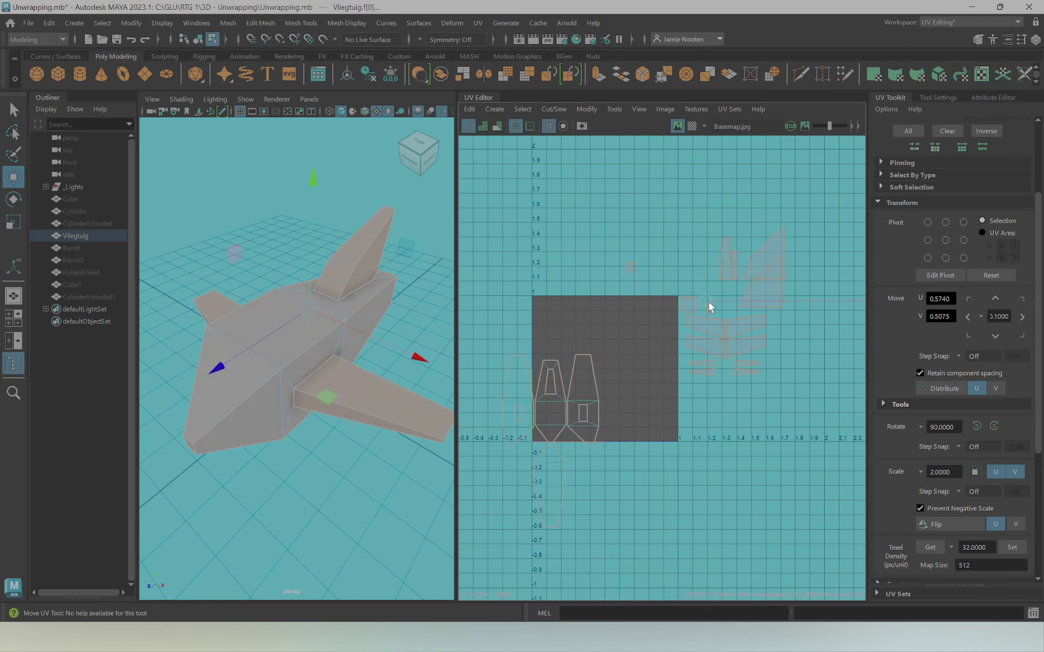
left_click(575, 421)
mouse_move(575, 421)
left_mouse_down()
mouse_move(612, 381)
mouse_move(581, 373)
left_mouse_up()
Scale the body shells up to fit the middle of the 0–1 tile
key("r")
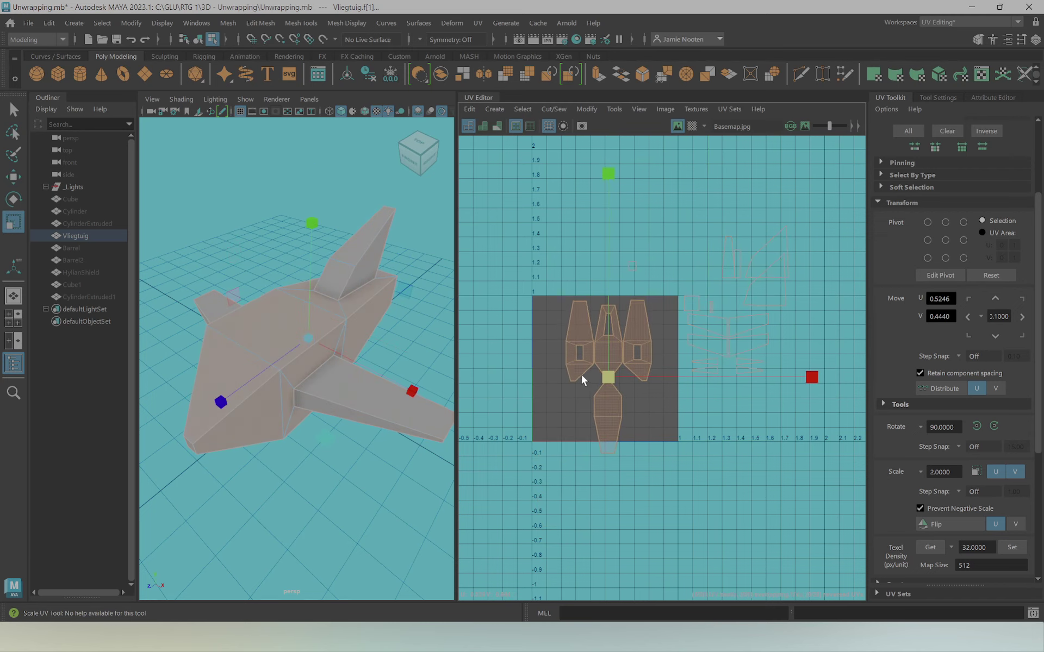
key("w")
scroll(587, 374, "up", 2)
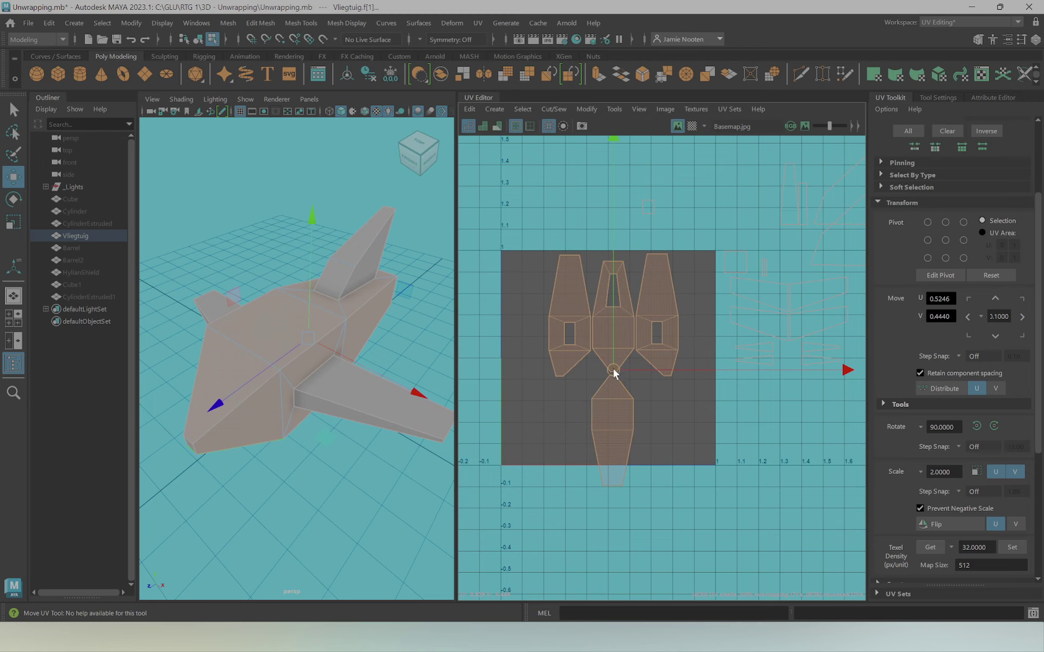
key("r")
mouse_move(609, 371)
left_mouse_down()
mouse_move(574, 369)
mouse_move(622, 357)
left_mouse_up()
key("w")
key("r")
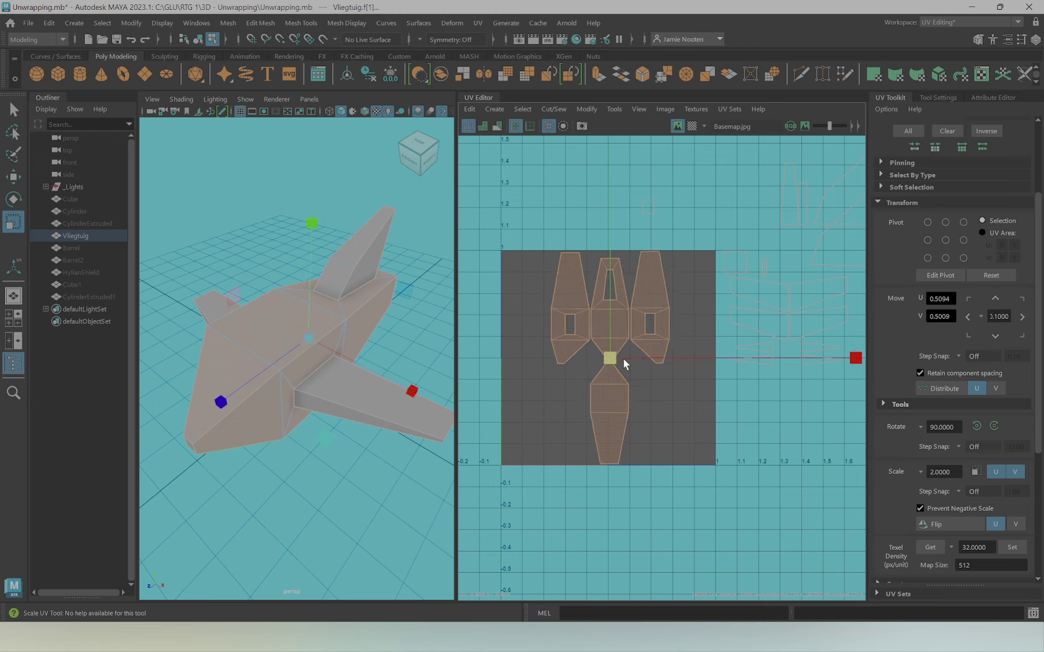
key("w")
Place two small square shells between the body shells, shrinking one to fit
middle_click_drag(641, 353, 624, 365, "alt")
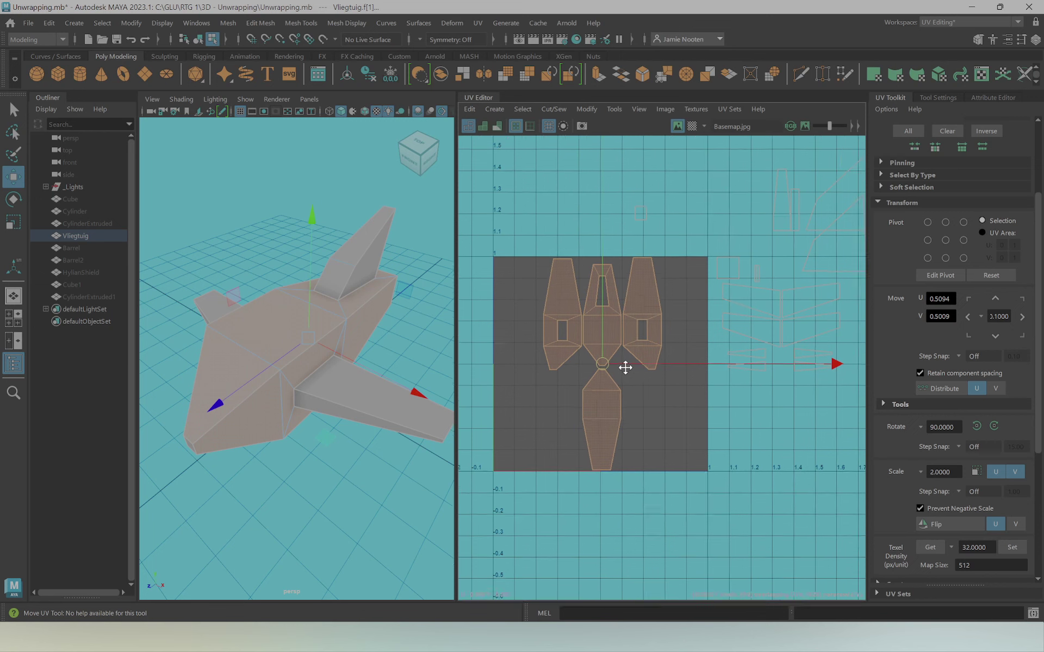
left_click(644, 226)
left_click_drag(634, 218, 609, 375)
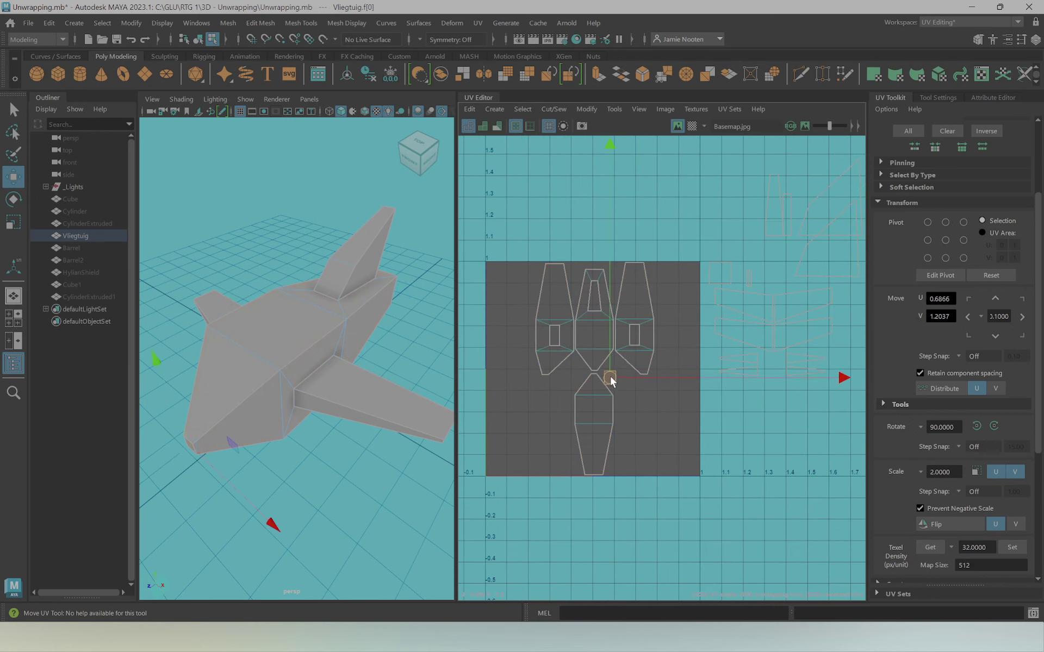
middle_click_drag(679, 299, 666, 310, "alt")
left_click(698, 277)
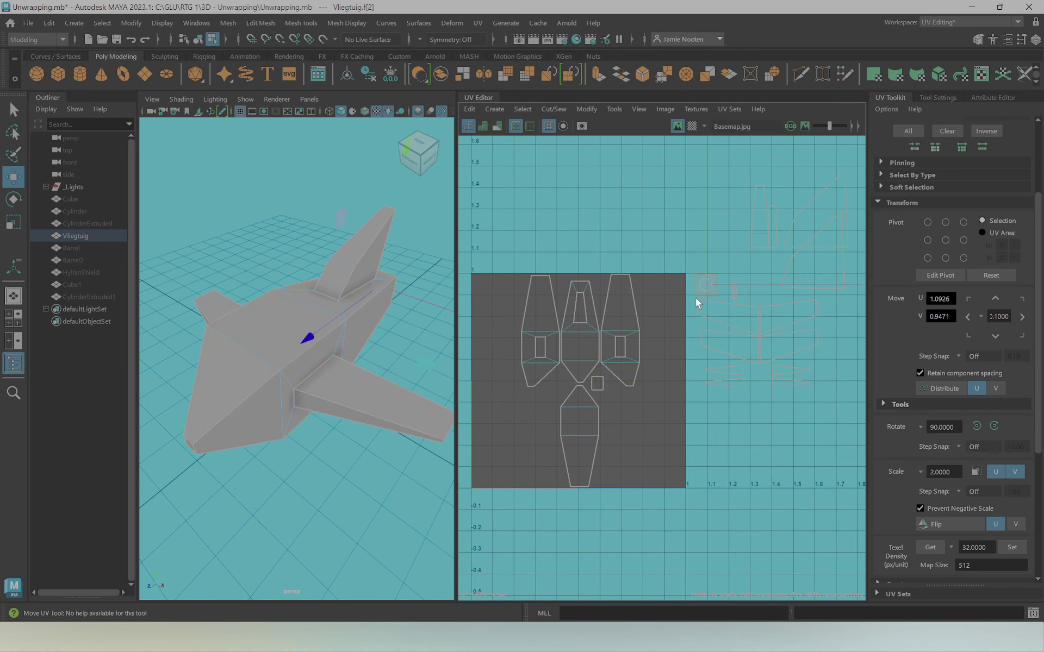
left_click_drag(695, 298, 557, 384)
key("r")
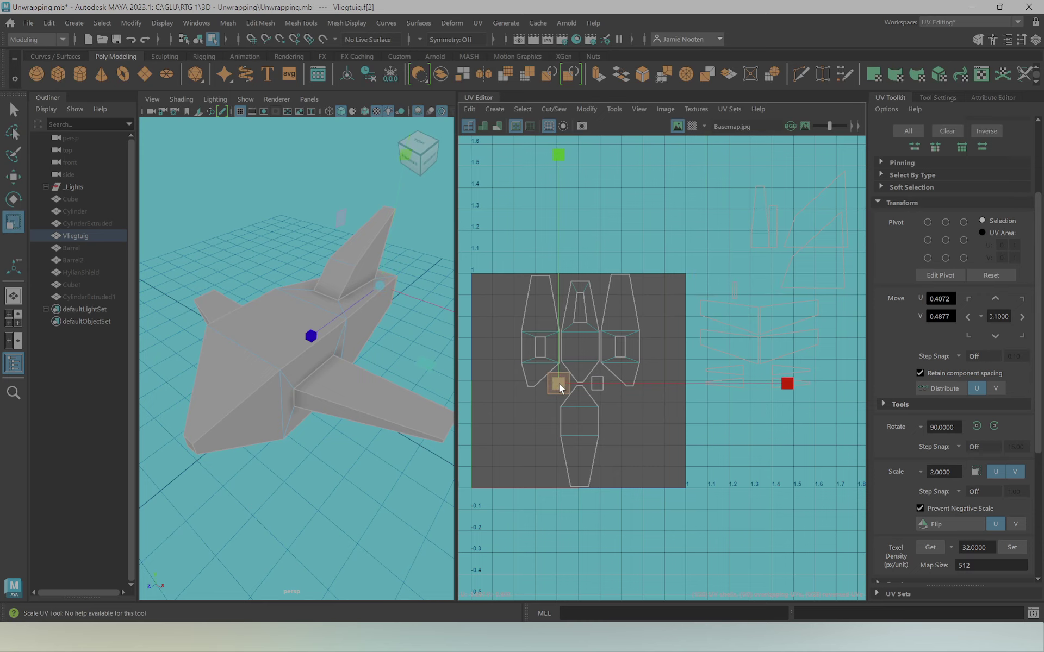
mouse_move(559, 384)
middle_mouse_down()
mouse_move(536, 385)
mouse_move(556, 382)
middle_mouse_up()
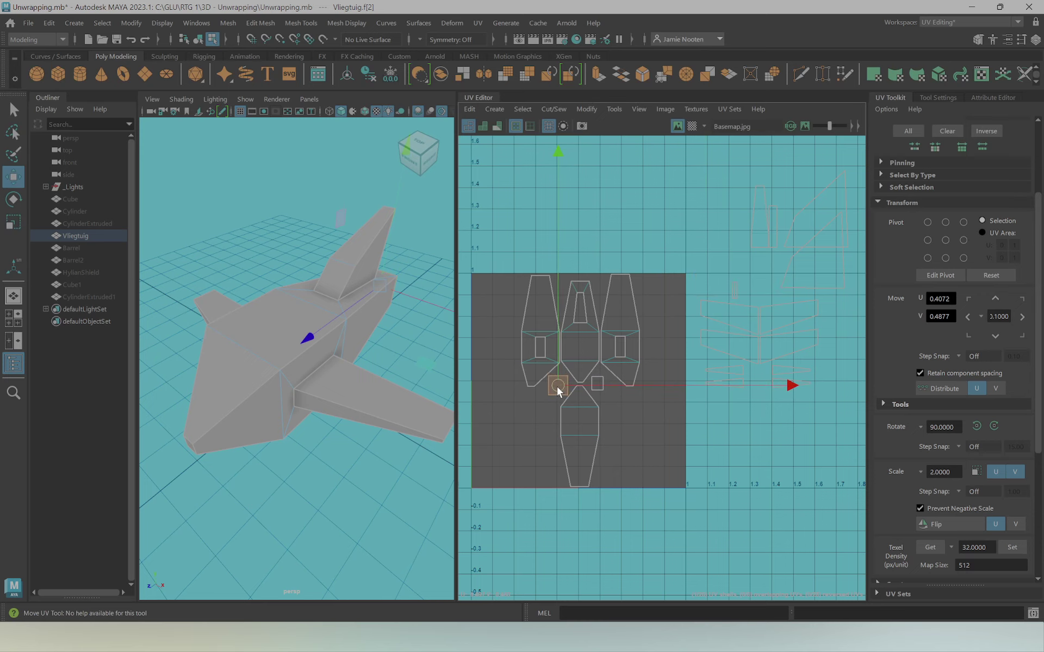
left_click(674, 407)
key("w")
Move the thin tail strip shells into the tile's bottom-left corner
middle_click_drag(694, 398, 669, 412, "alt")
left_click(701, 343)
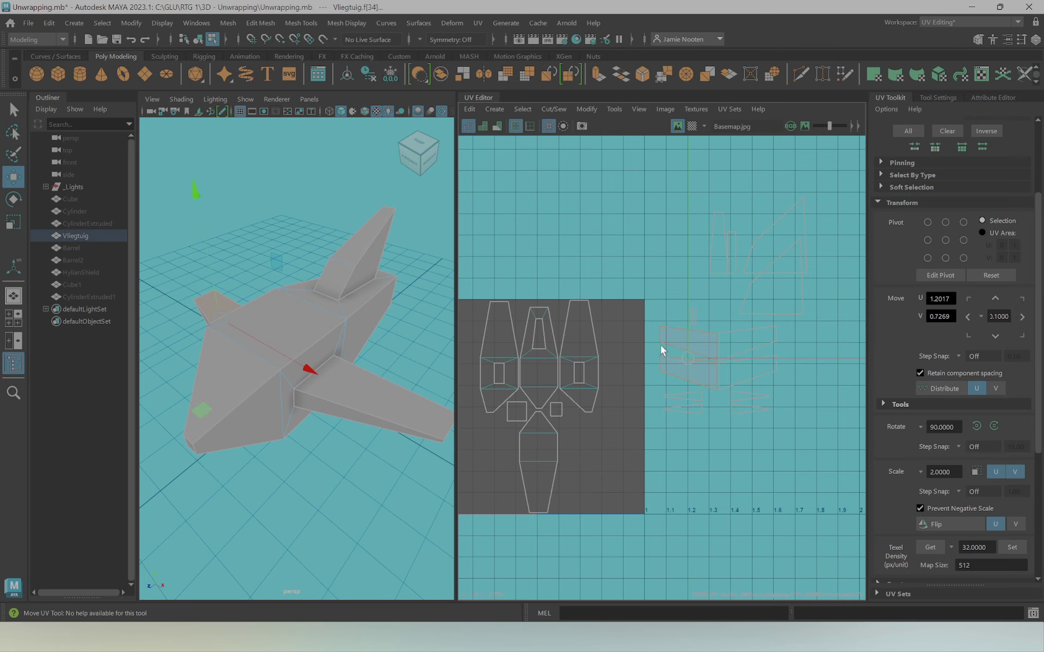
left_click(672, 337, "shift")
middle_click_drag(639, 368, 691, 343, "alt")
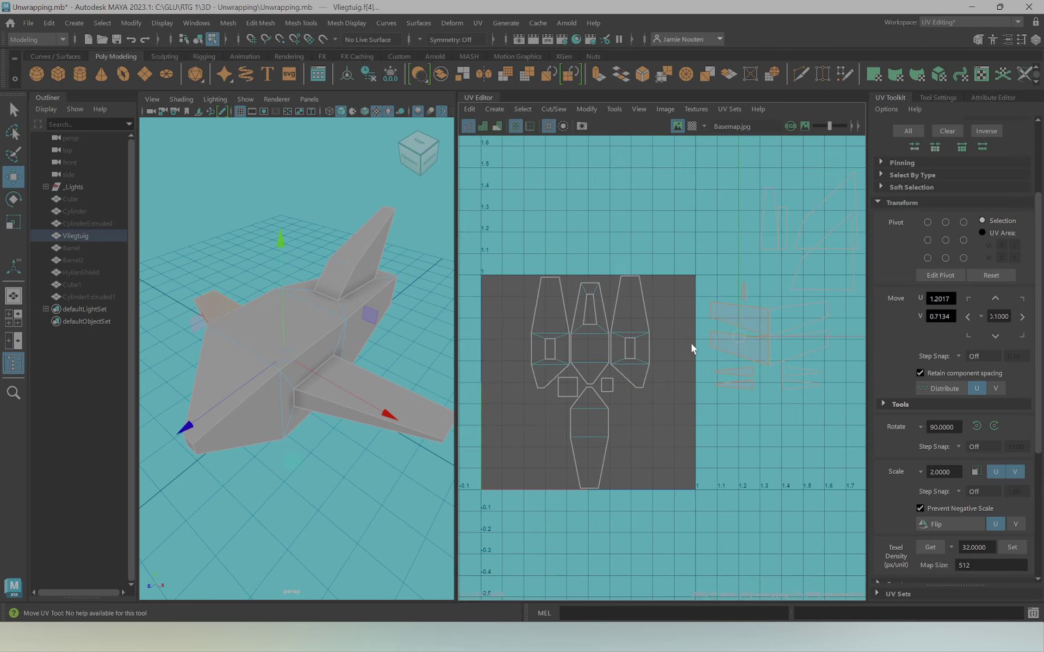
mouse_move(691, 344)
left_mouse_down()
mouse_move(586, 411)
mouse_move(525, 434)
mouse_move(555, 480)
left_mouse_up()
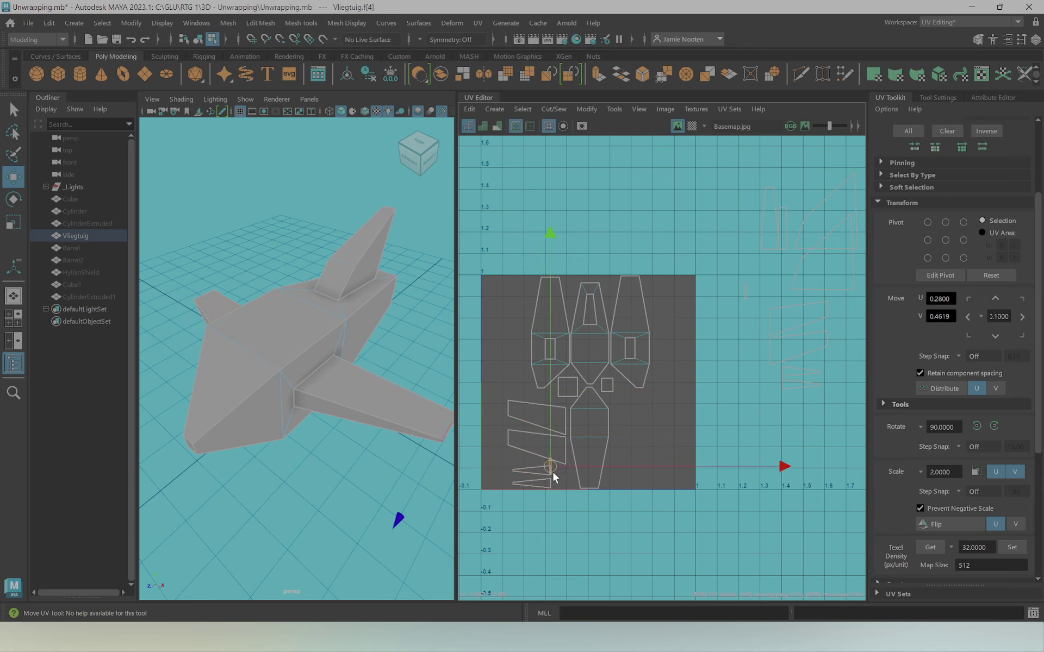
Move the four wedge shells into the 0–1 tile
middle_click_drag(728, 400, 688, 416, "alt")
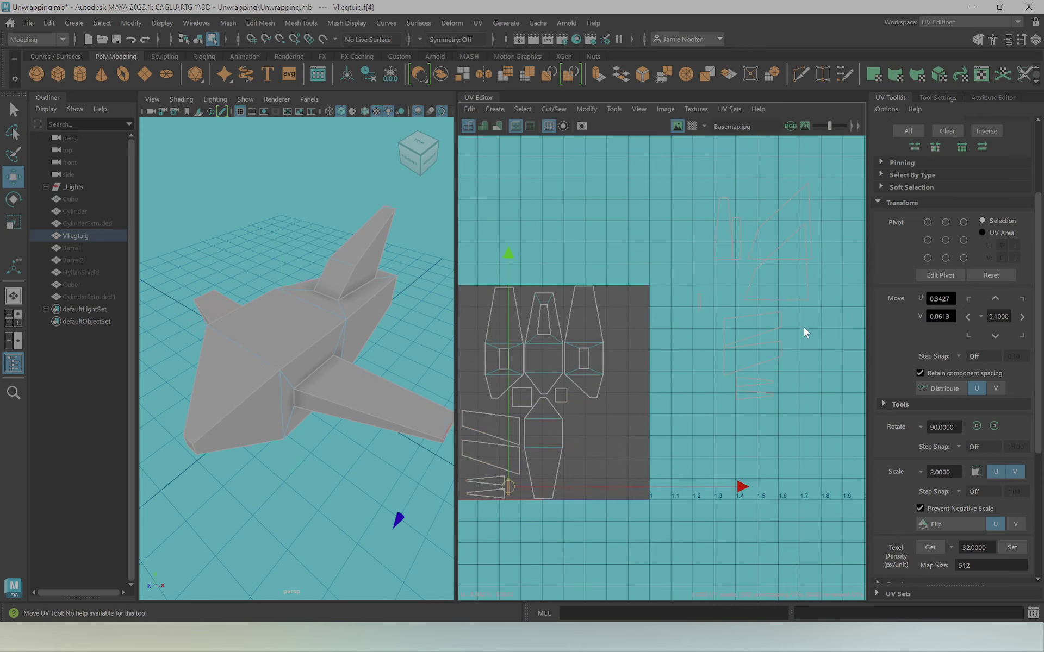
left_click_drag(803, 327, 718, 405)
left_click_drag(754, 357, 602, 447)
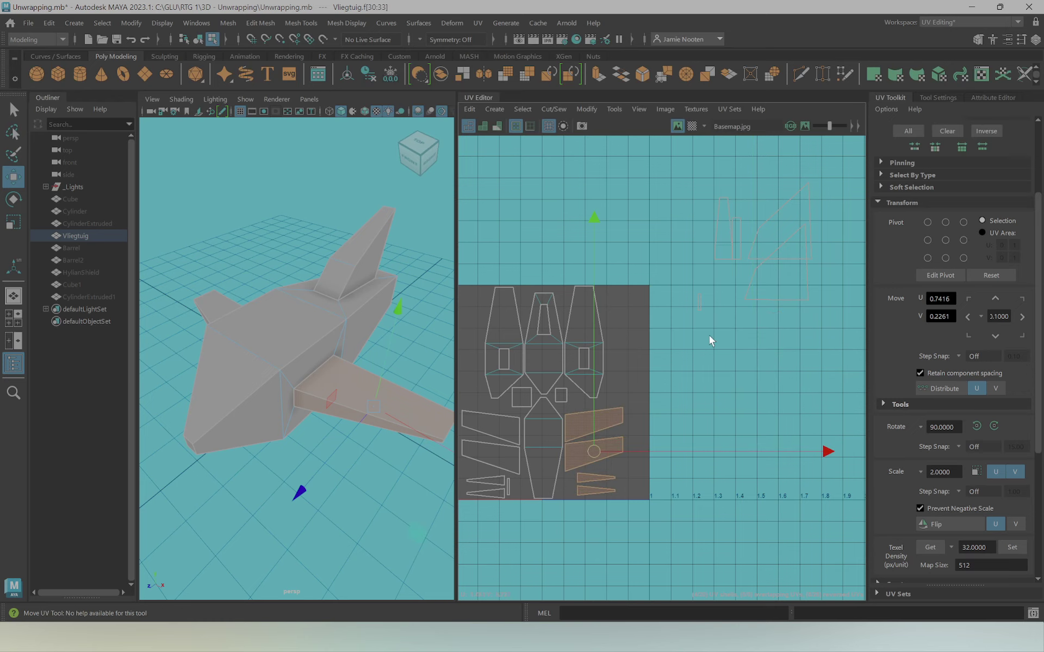
left_click(702, 304)
left_click(578, 478)
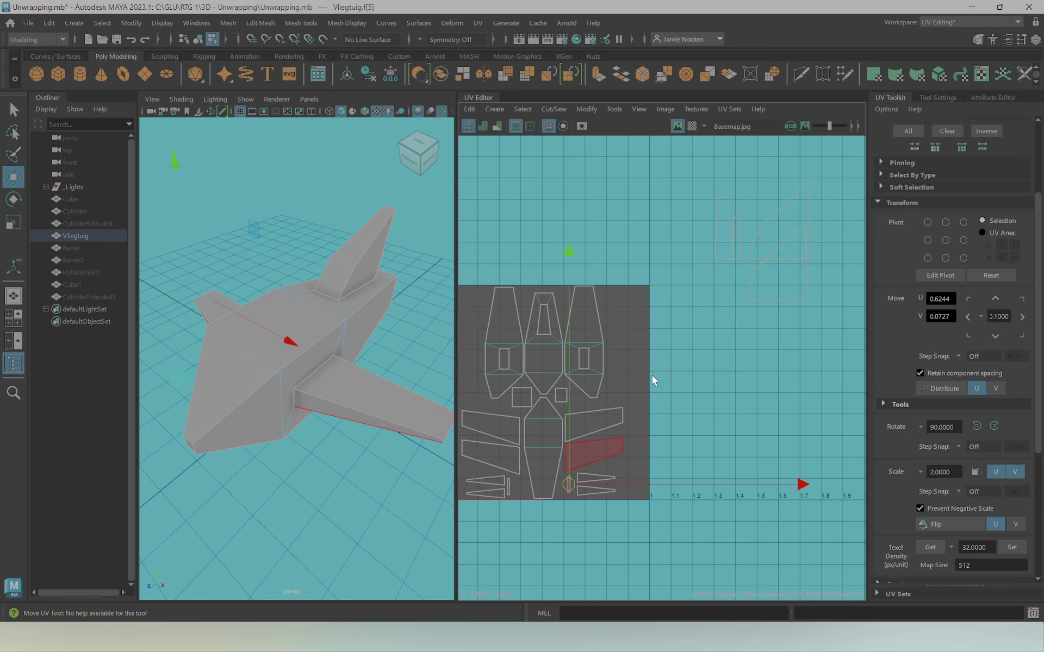
middle_click_drag(651, 376, 660, 425, "alt")
Bring two narrow shells into the tile, one at its right edge
left_click(732, 278)
mouse_move(733, 278)
left_mouse_down()
mouse_move(692, 309)
mouse_move(630, 403)
mouse_move(627, 367)
left_mouse_up()
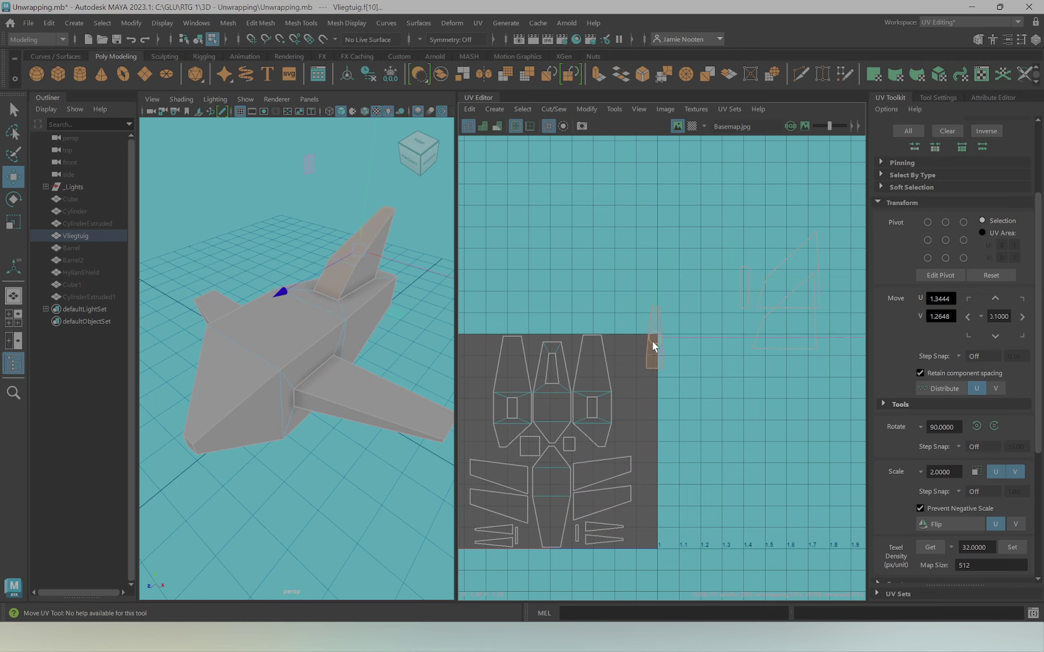
left_click(743, 293)
left_click_drag(743, 292, 659, 356)
scroll(653, 363, "down", 1)
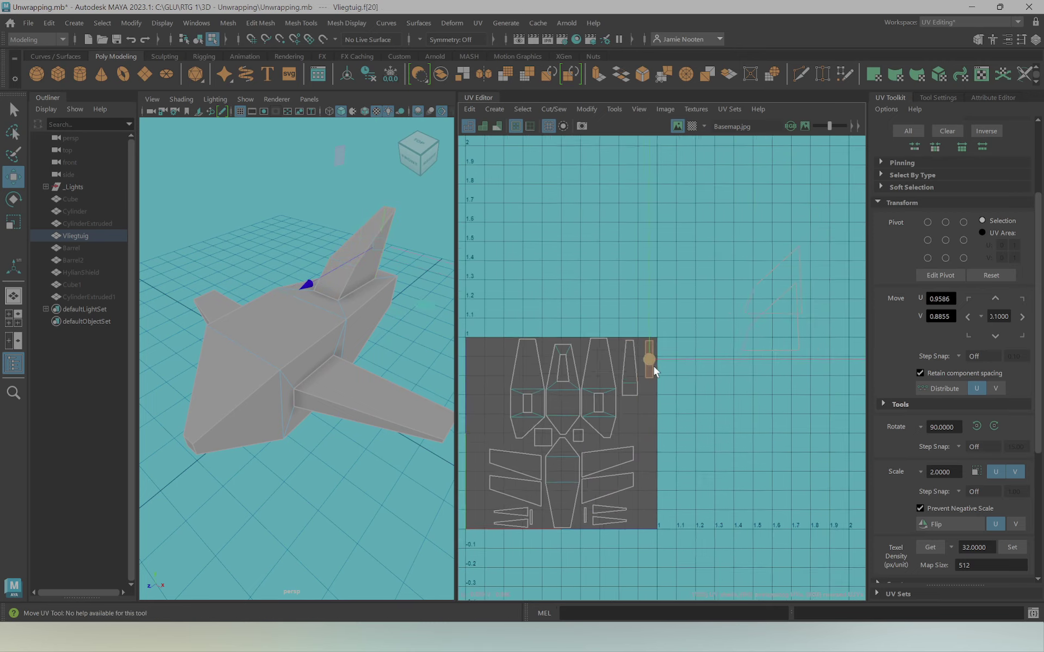
Move the triangle fin shells inside the tile along its left edge
middle_click_drag(653, 366, 662, 379, "alt")
left_click(773, 326)
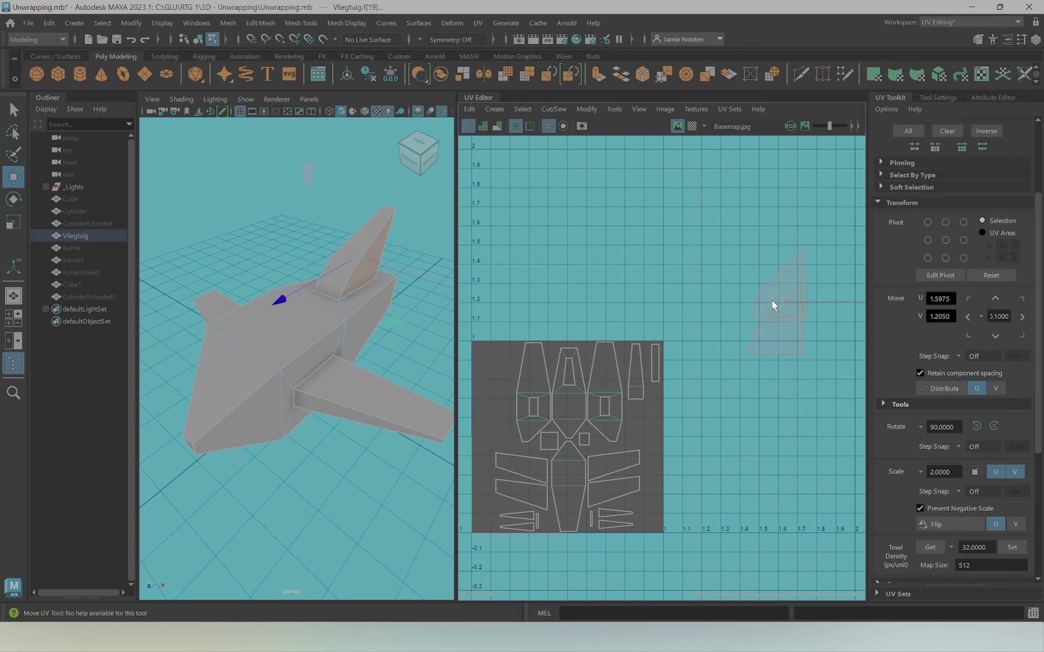
left_click_drag(772, 303, 478, 381)
middle_click_drag(479, 381, 576, 379, "alt")
scroll(577, 379, "up", 2)
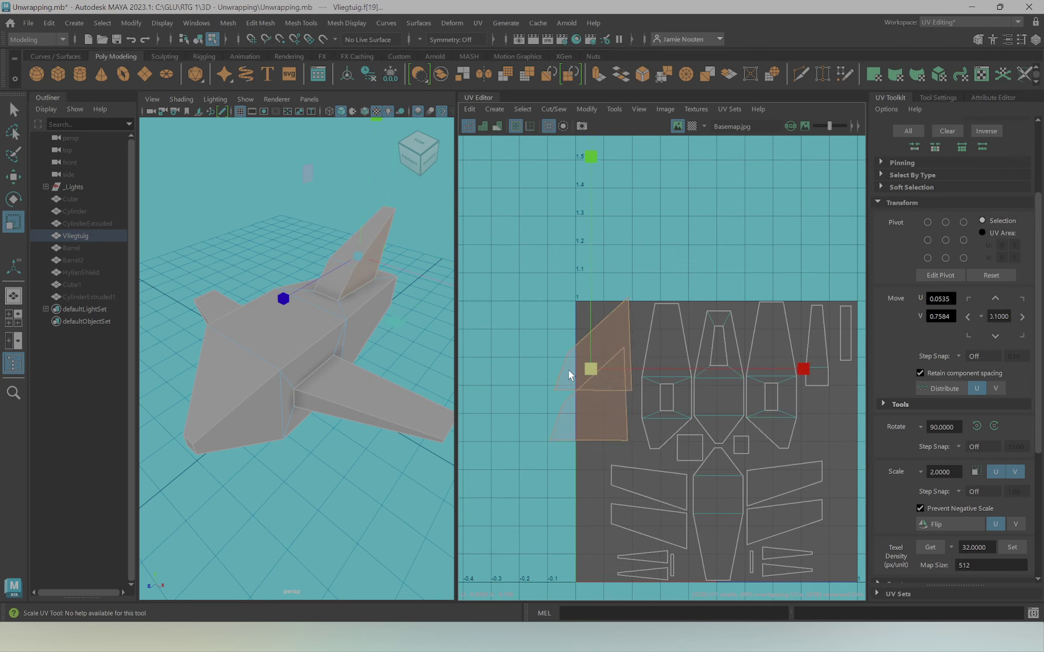
mouse_move(528, 376)
left_mouse_down()
mouse_move(609, 363)
mouse_move(606, 415)
left_mouse_up()
left_click(605, 409)
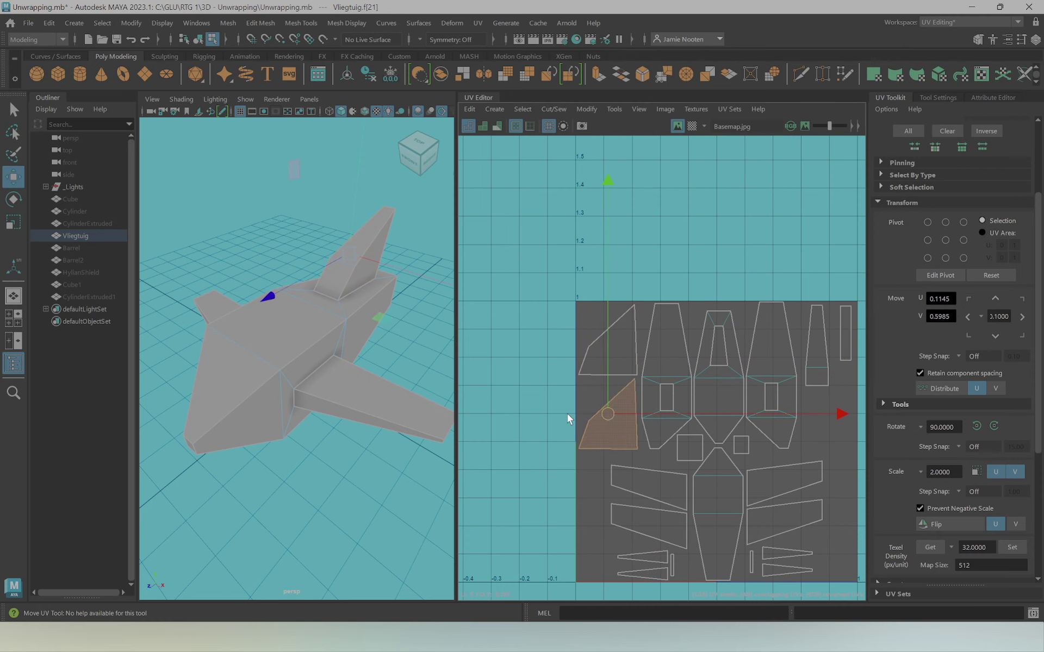
Place a triangle shell in the upper-right corner and the tall narrow shell on the left
scroll(567, 413, "down", 2)
middle_click_drag(578, 392, 557, 367, "alt")
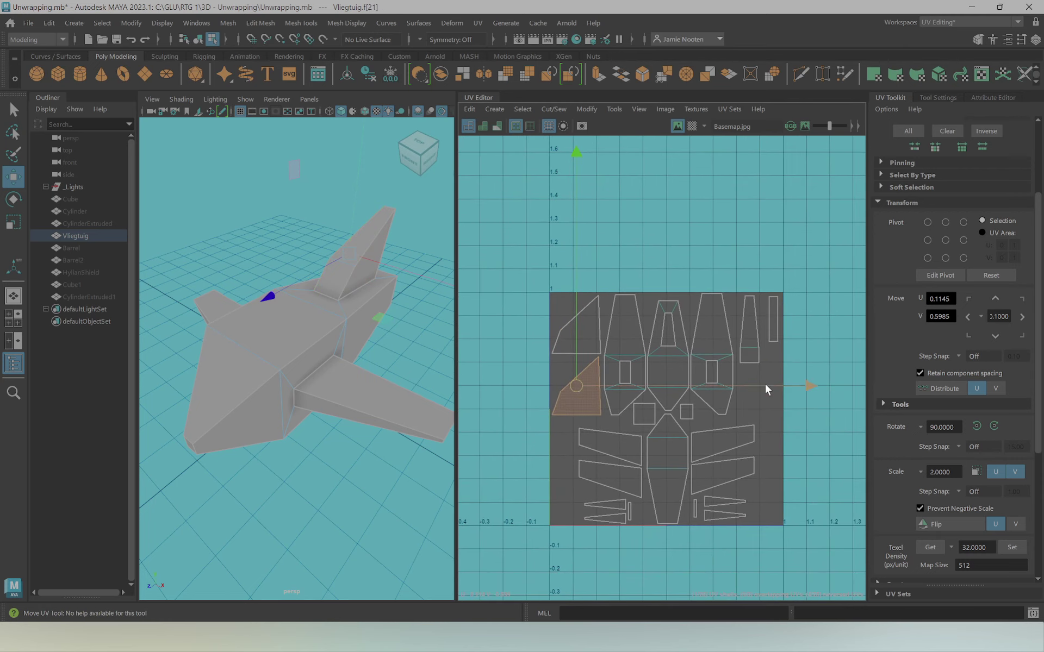
middle_click_drag(764, 382, 757, 342, "alt")
left_click(814, 286)
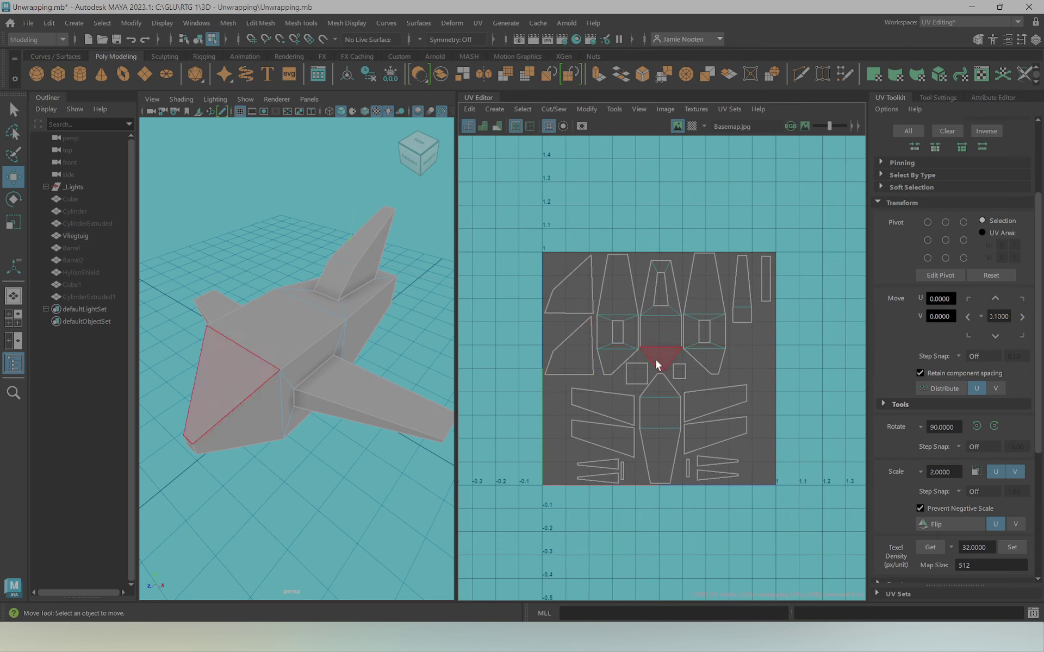
left_click(587, 347)
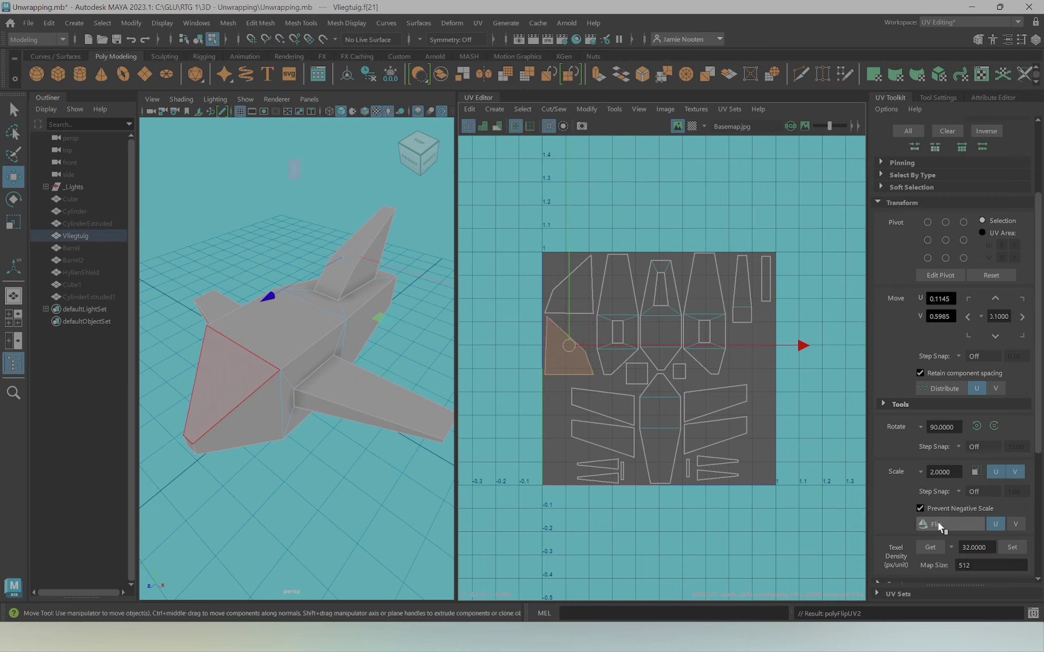
left_click_drag(572, 345, 837, 299)
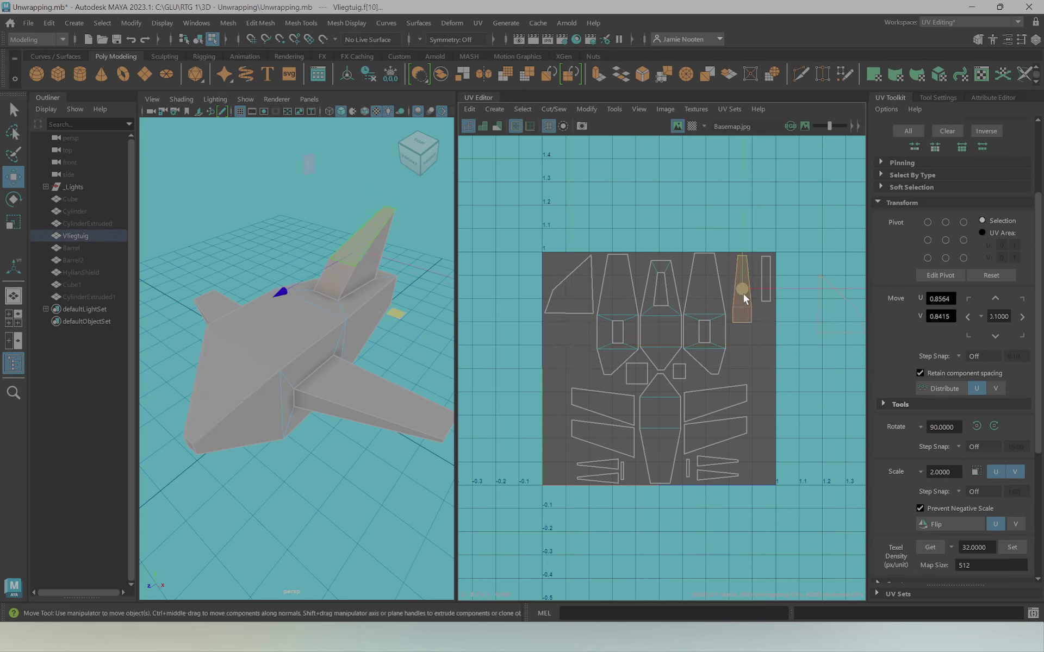
left_click_drag(742, 294, 549, 350)
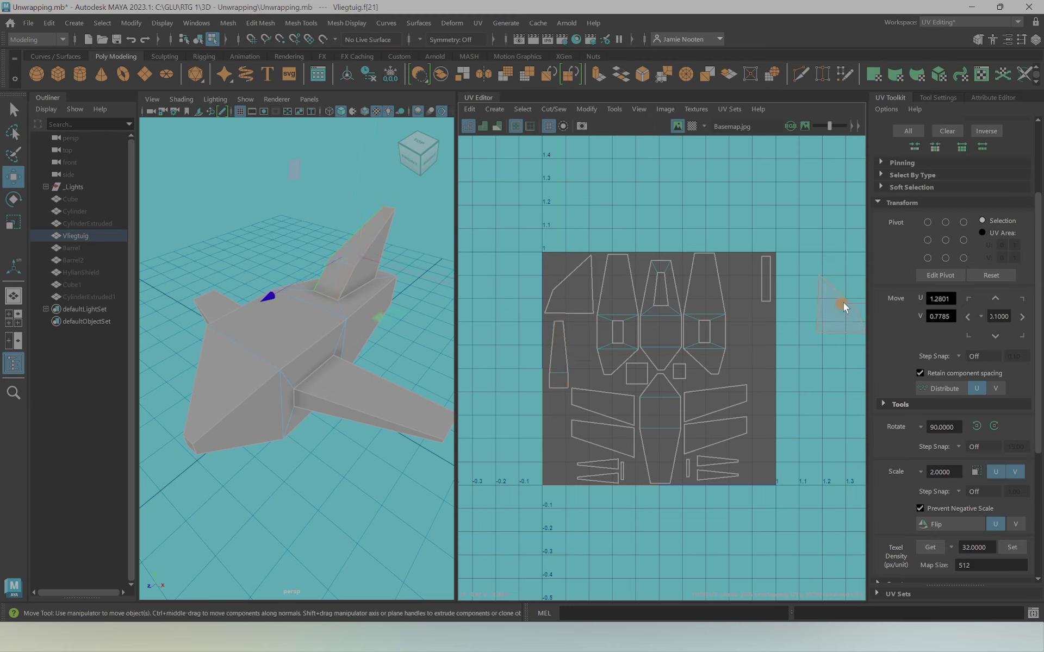
left_click_drag(842, 303, 759, 283)
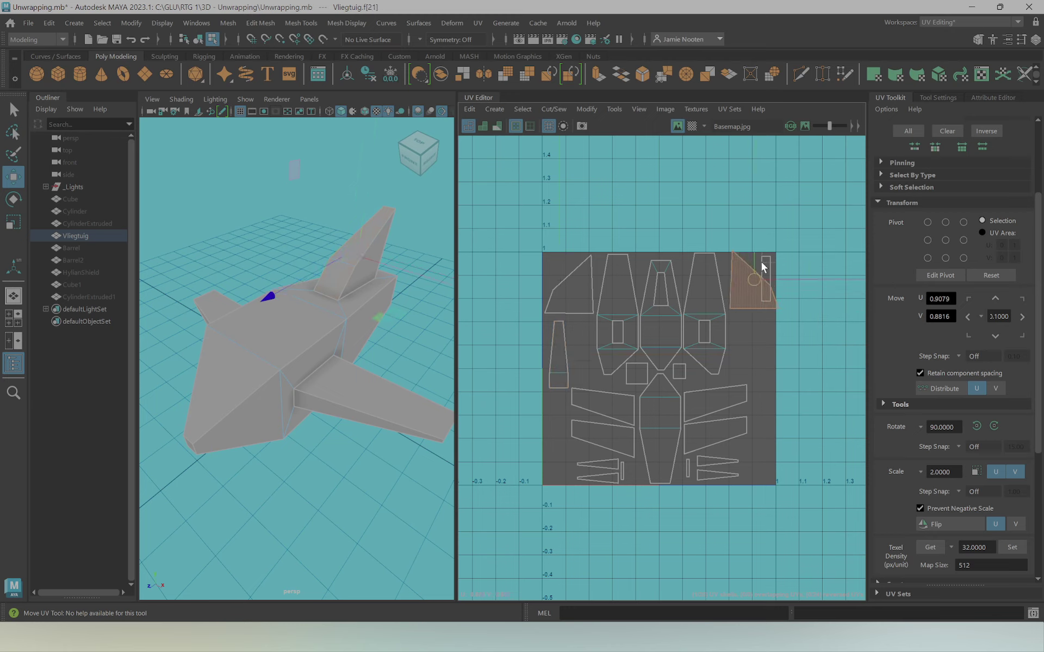
Move the narrow rectangle shell to the left side and nudge the tapered shell up
left_click(762, 271)
left_click_drag(764, 276, 584, 341)
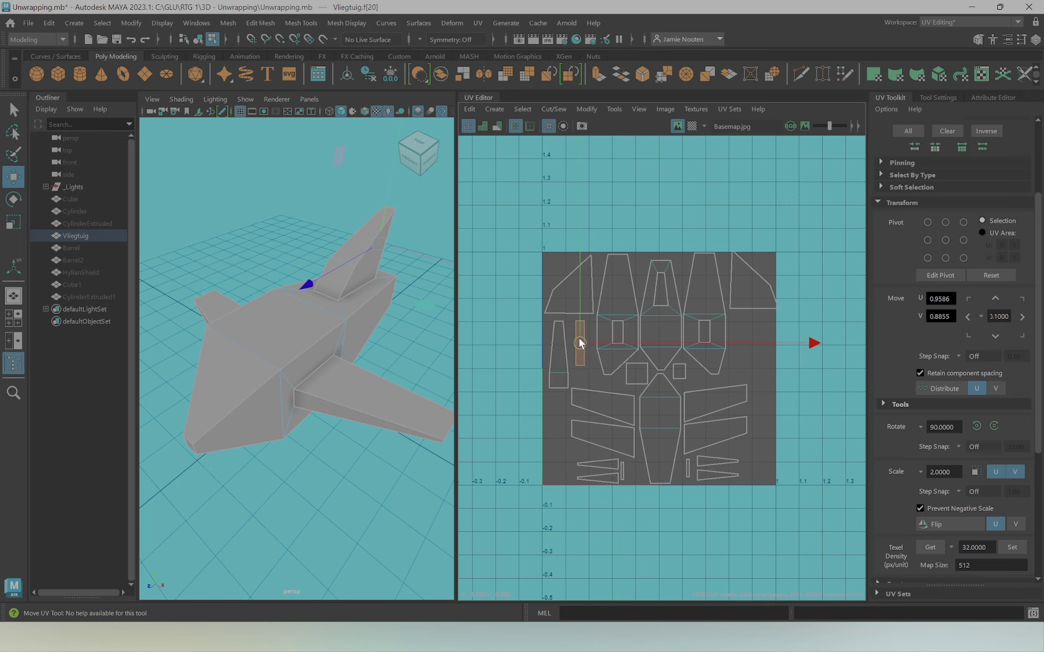
left_click(563, 347)
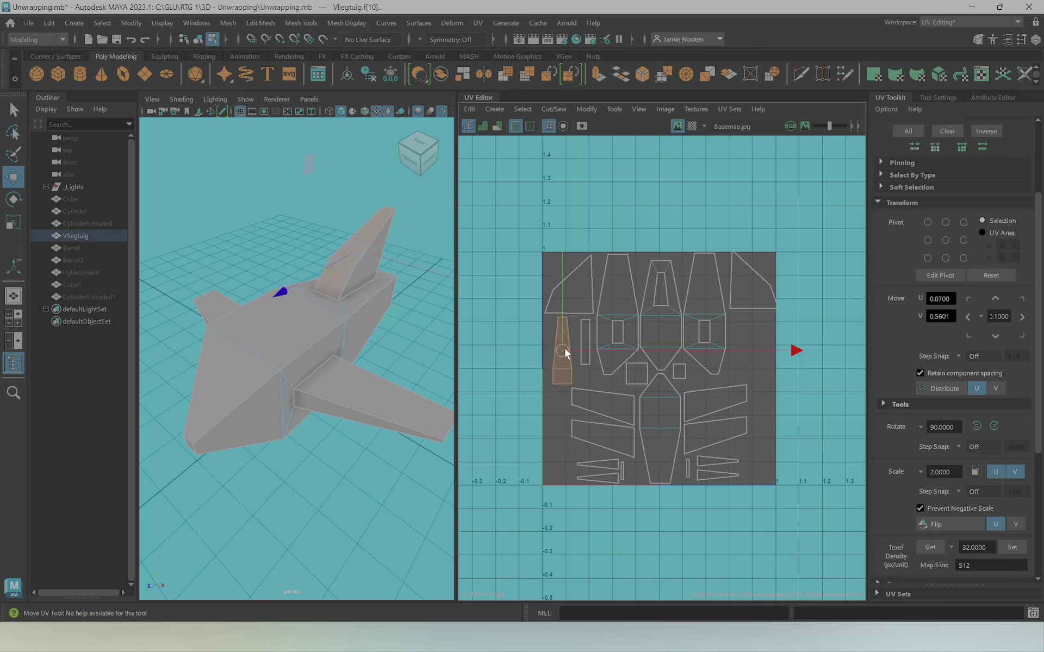
left_click_drag(567, 348, 562, 353)
Widen the wing quad shells horizontally and fit them inside the tile
left_click(591, 410)
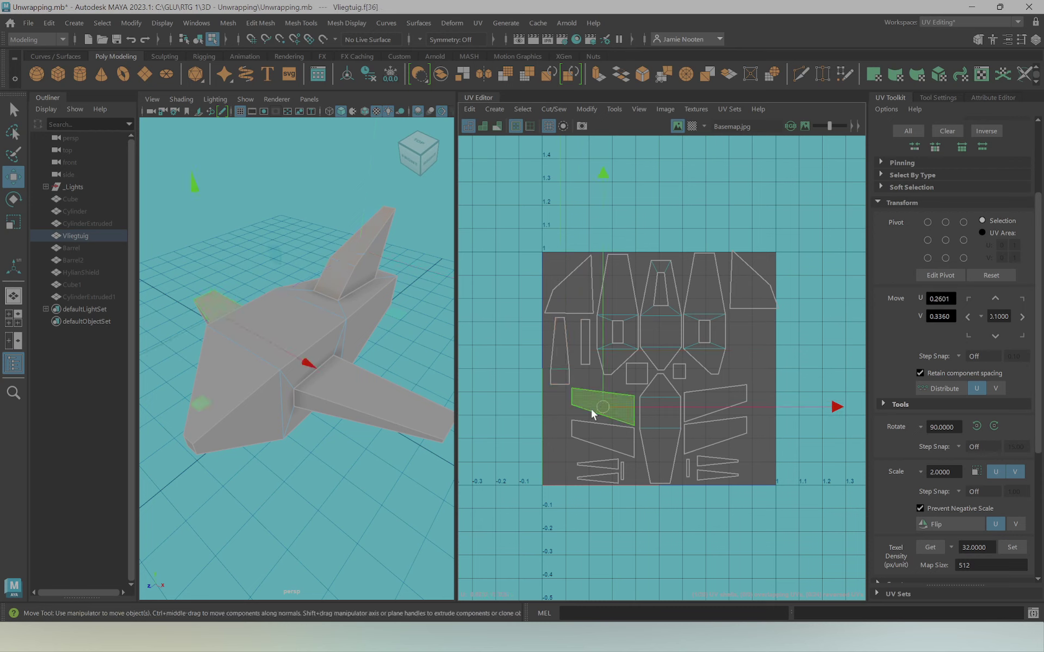
left_click(702, 416, "shift")
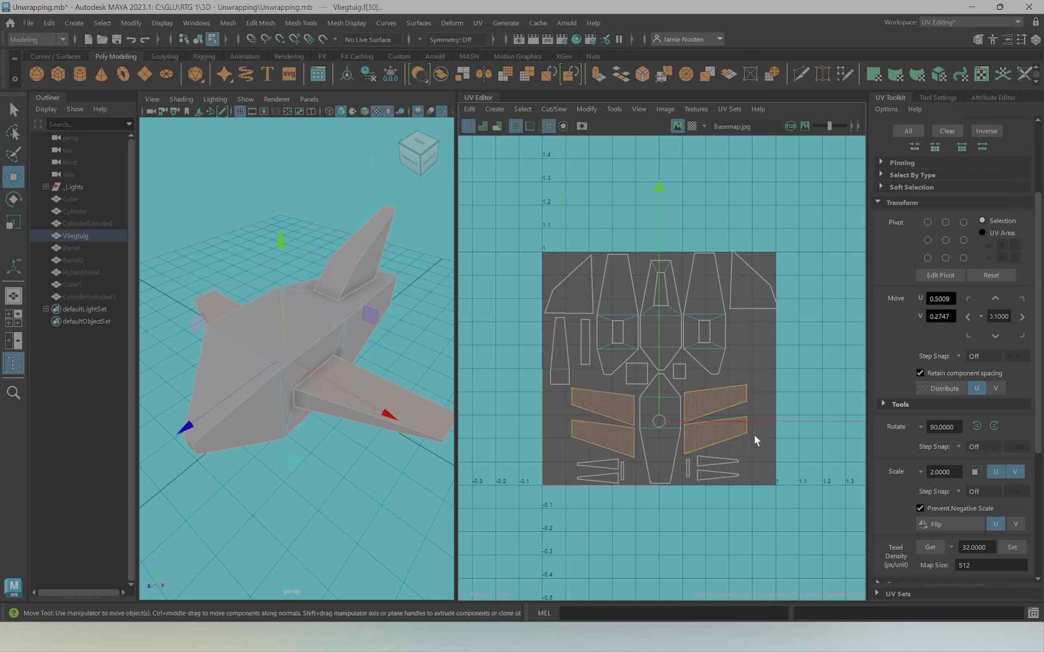
key("r")
left_click_drag(768, 422, 846, 428)
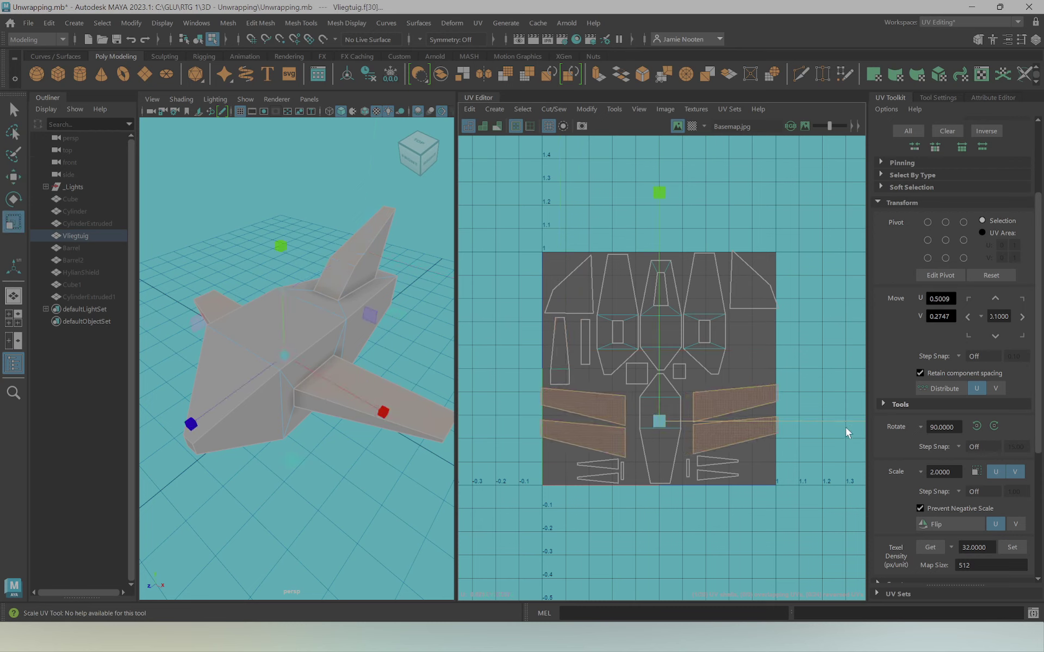
key("w")
middle_click_drag(769, 420, 774, 421)
left_click_drag(636, 479, 544, 384, "ctrl")
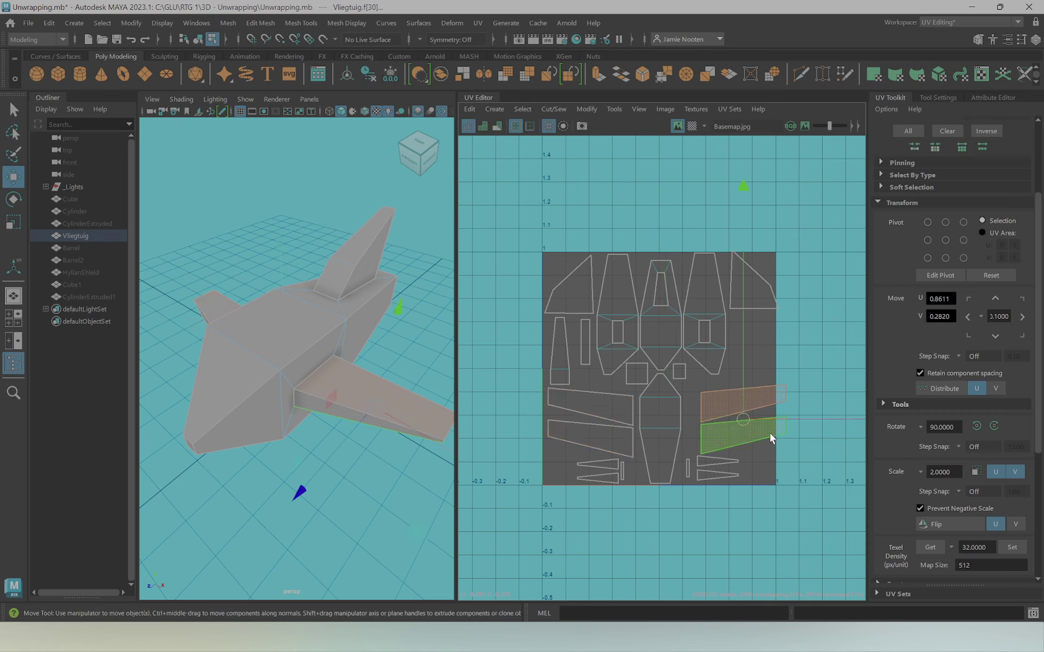
middle_click_drag(800, 421, 784, 413)
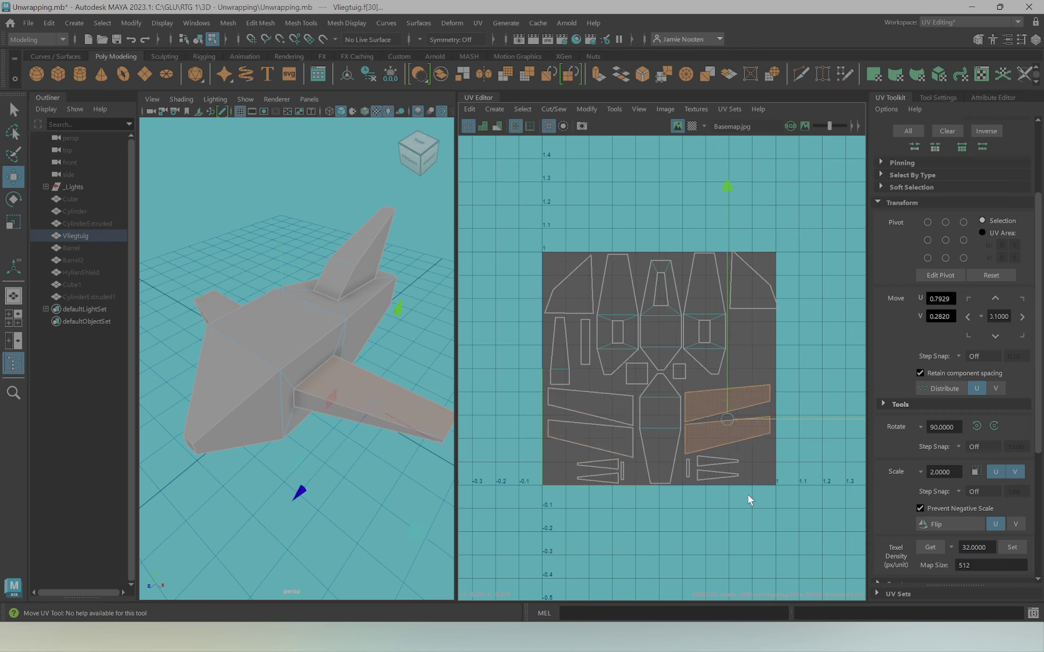
Reposition the two small bars near the tile bottom, one right and one left
left_click(687, 457)
left_click(619, 479, "shift")
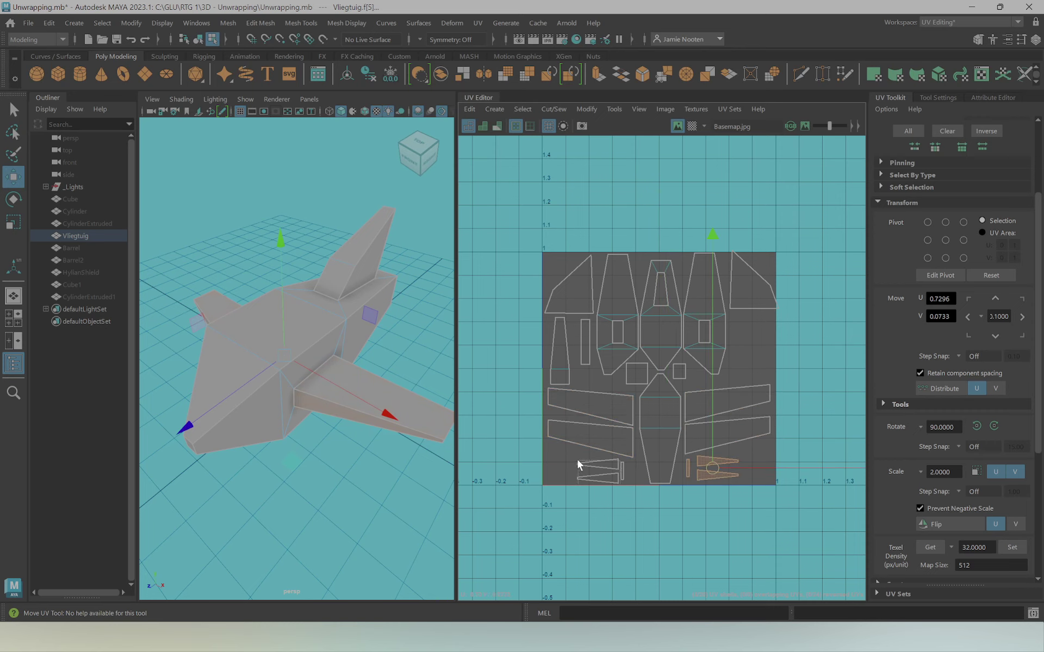
key("w")
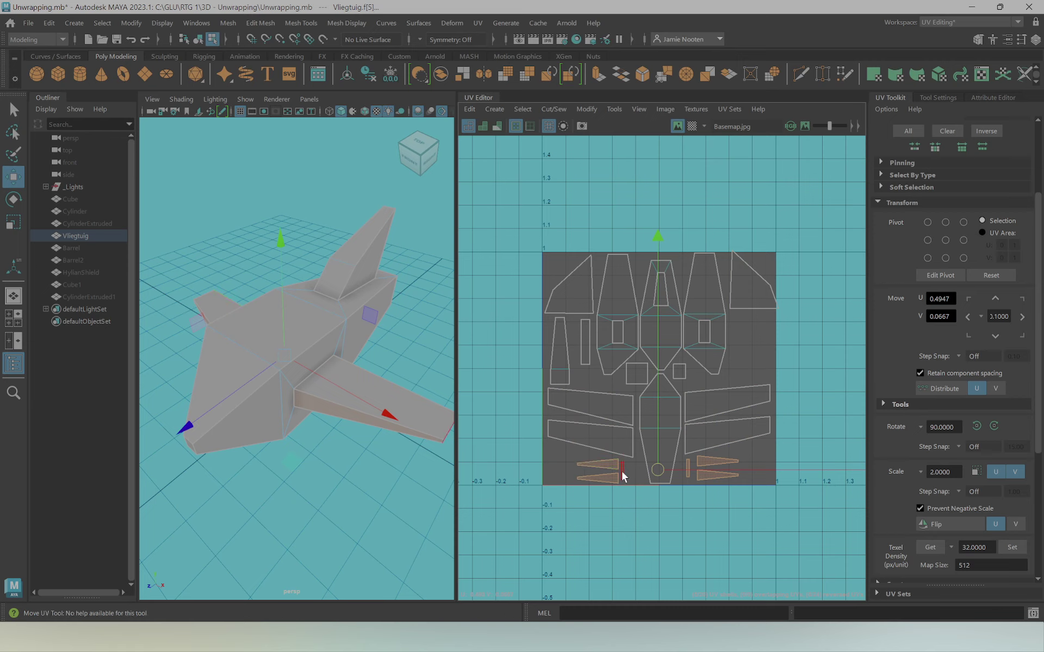
left_click(623, 470)
left_click_drag(625, 470, 639, 470)
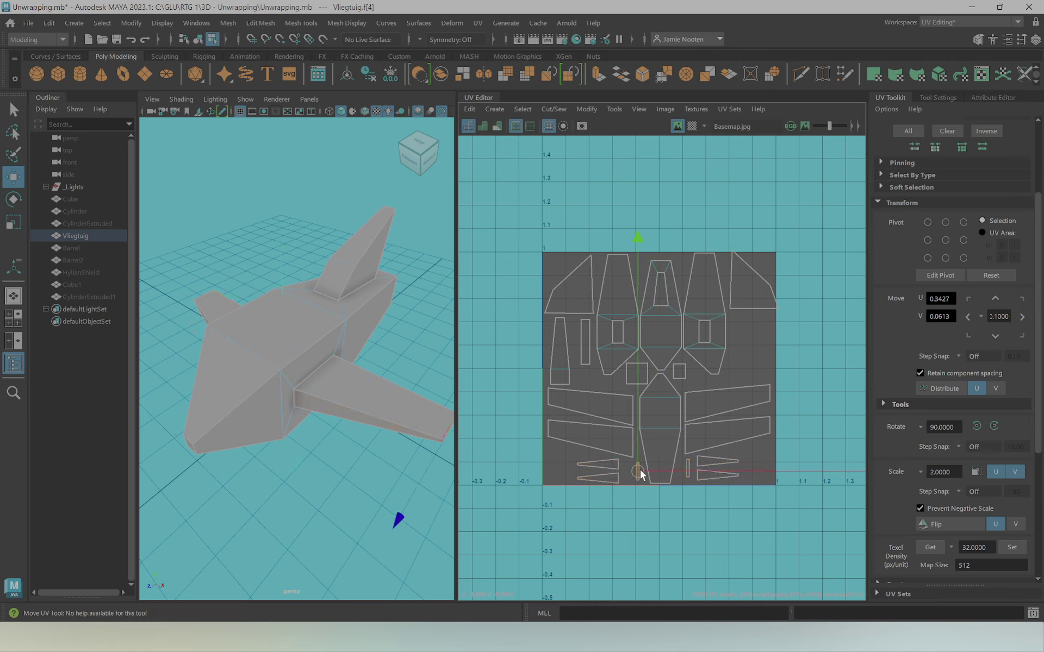
left_click(687, 472)
left_click_drag(687, 472, 614, 491)
Stretch the four small triangle shells wider and shift them right
key("r")
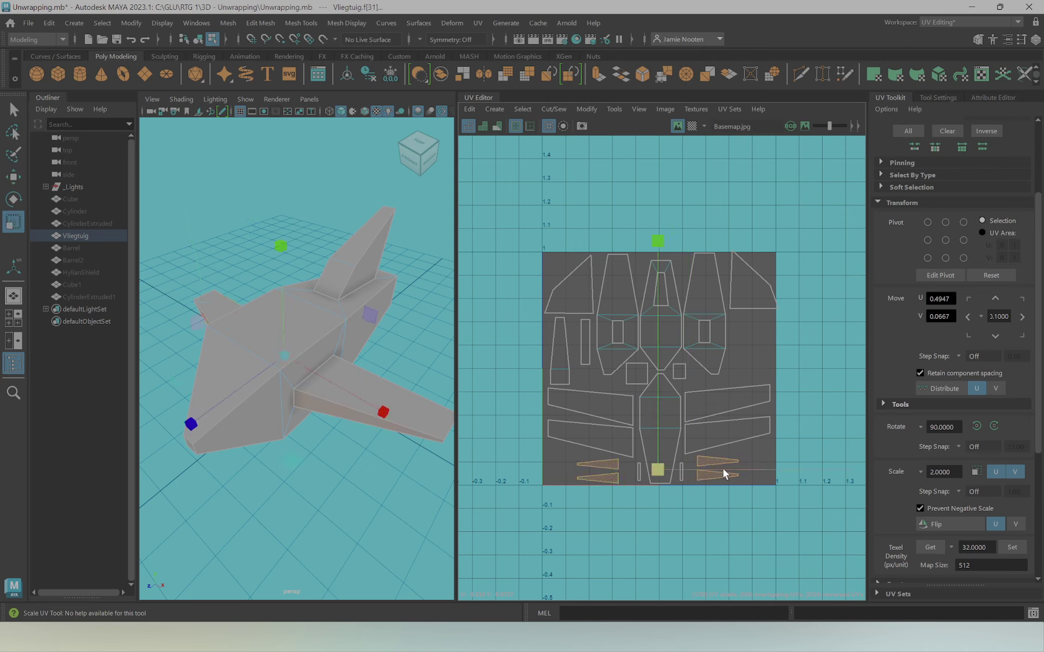
left_click_drag(722, 466, 829, 467)
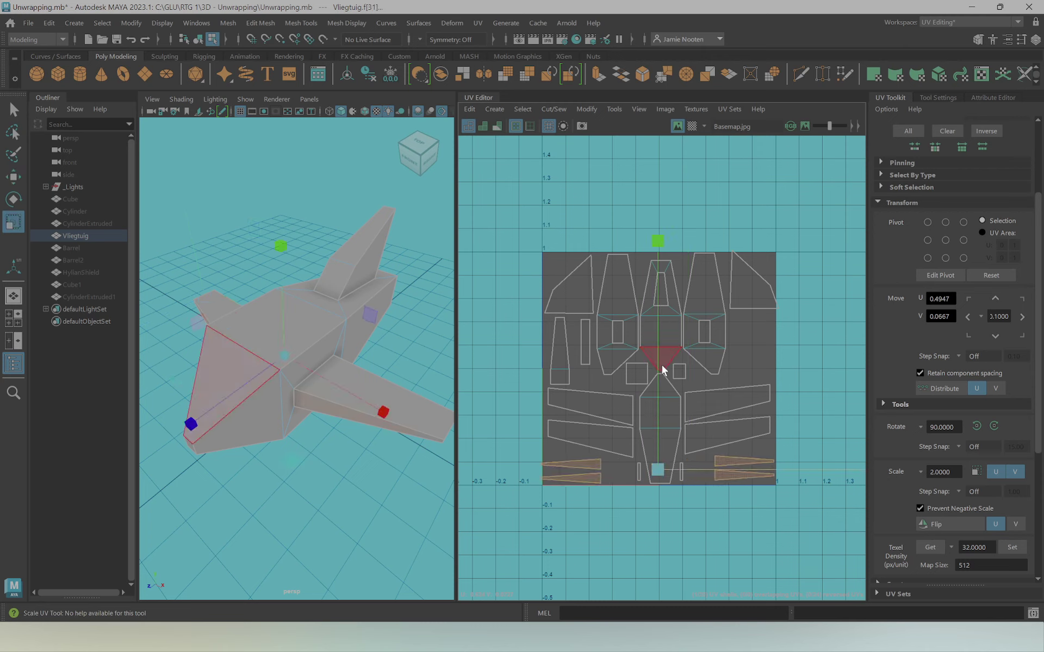
key("w")
left_click_drag(675, 457, 660, 466)
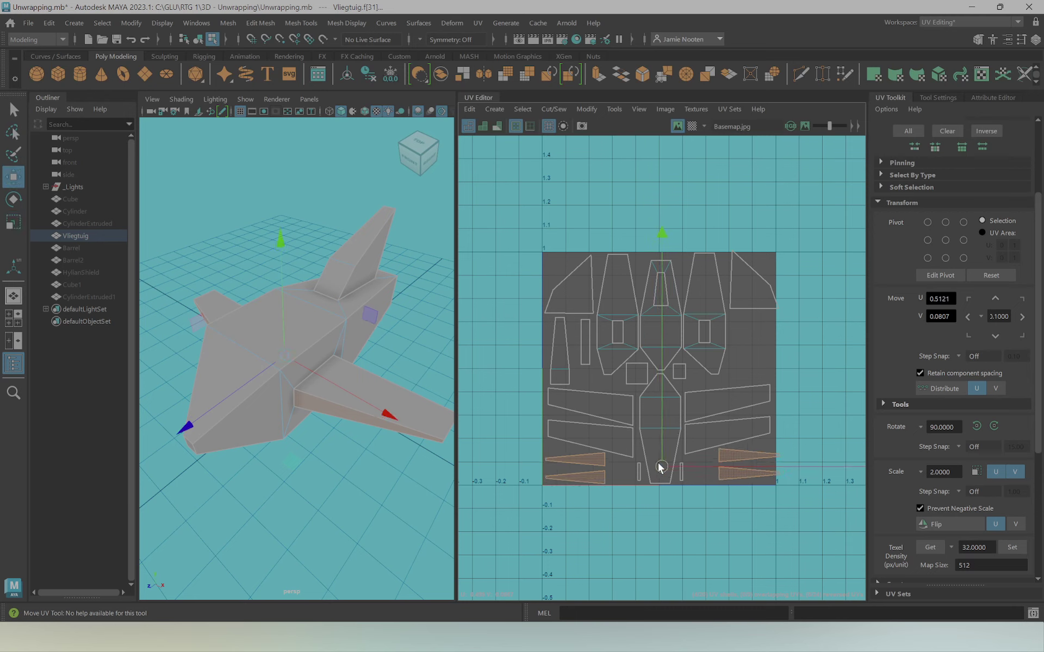
left_click(736, 469)
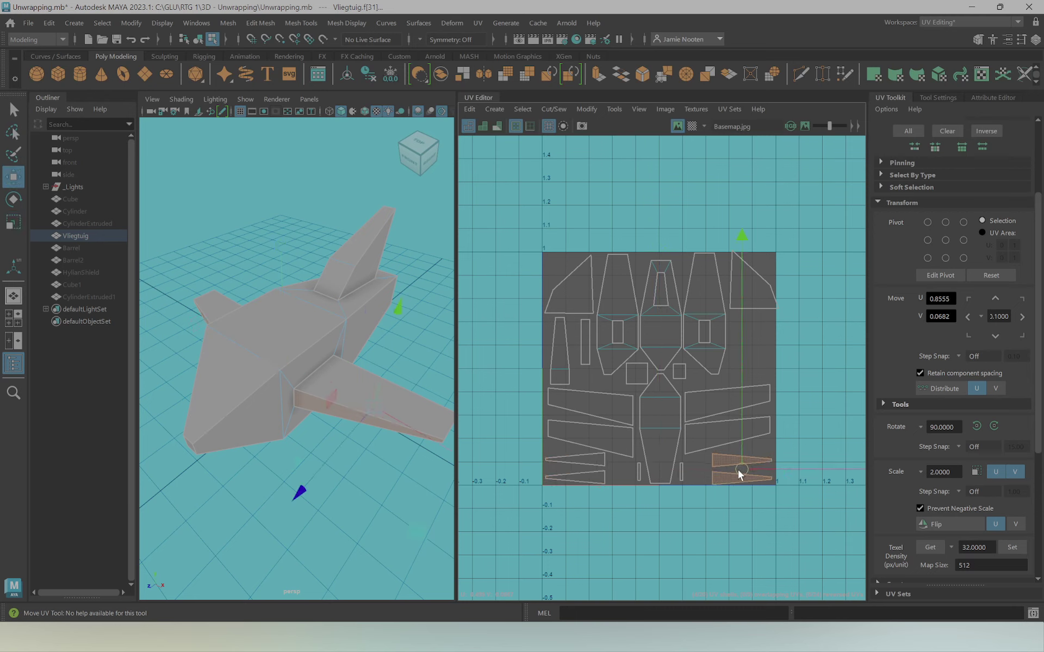
left_click(755, 291)
key("r")
key("w")
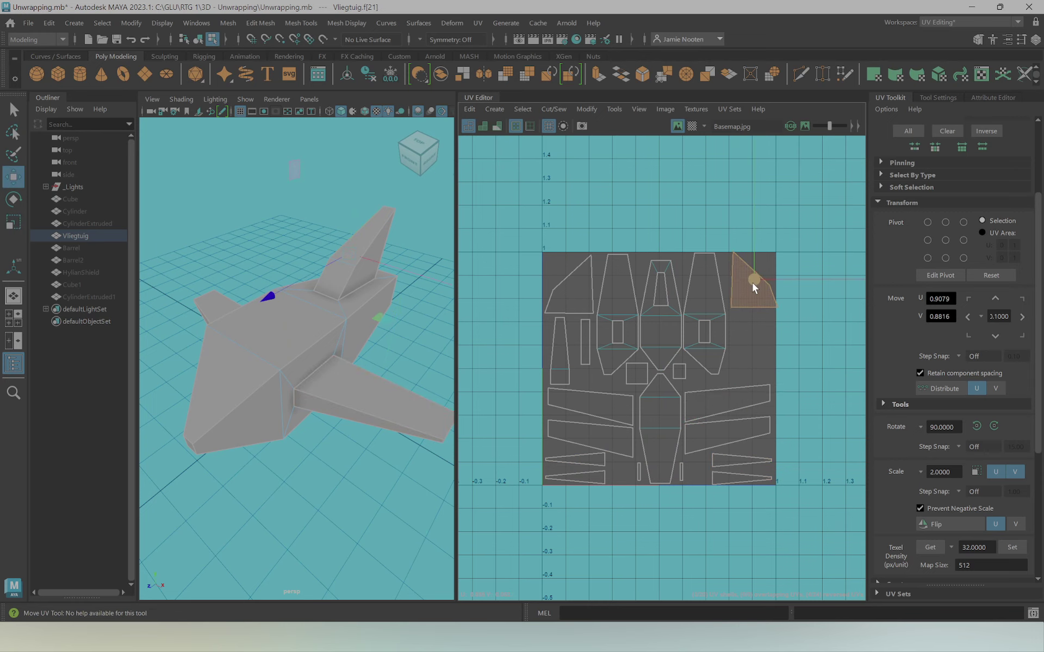
left_click(739, 326)
scroll(684, 394, "up", 3)
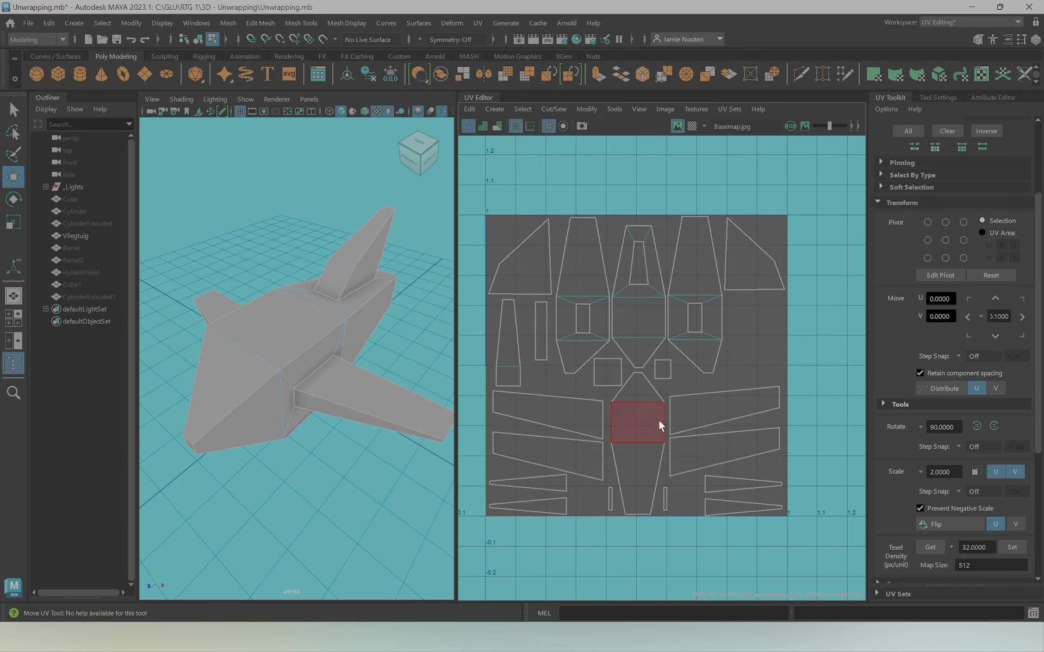
left_click(641, 318)
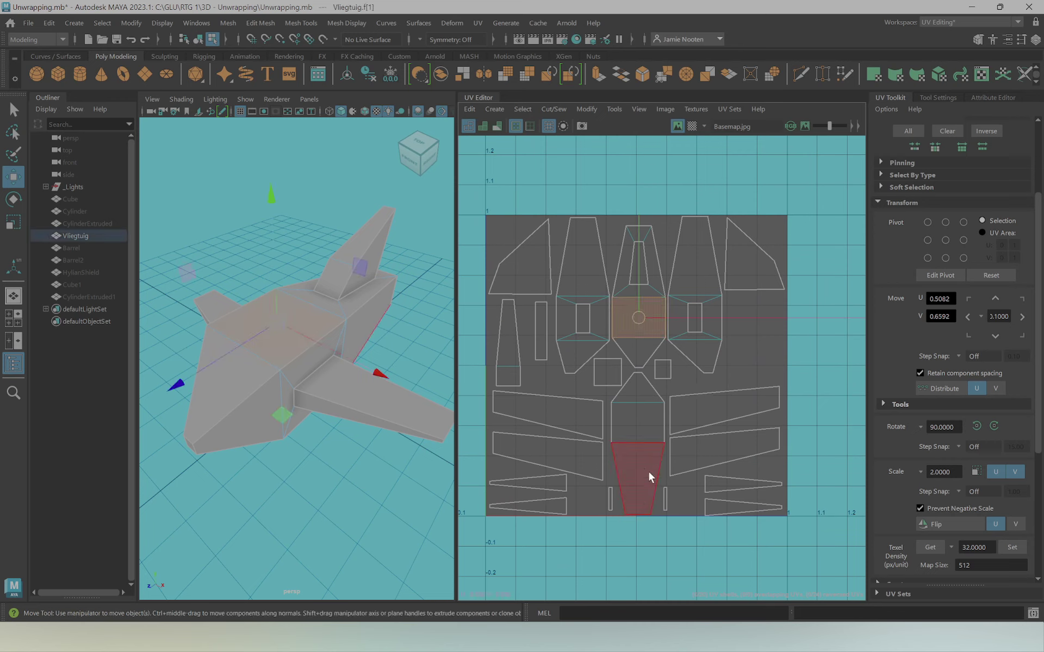
left_click(798, 363)
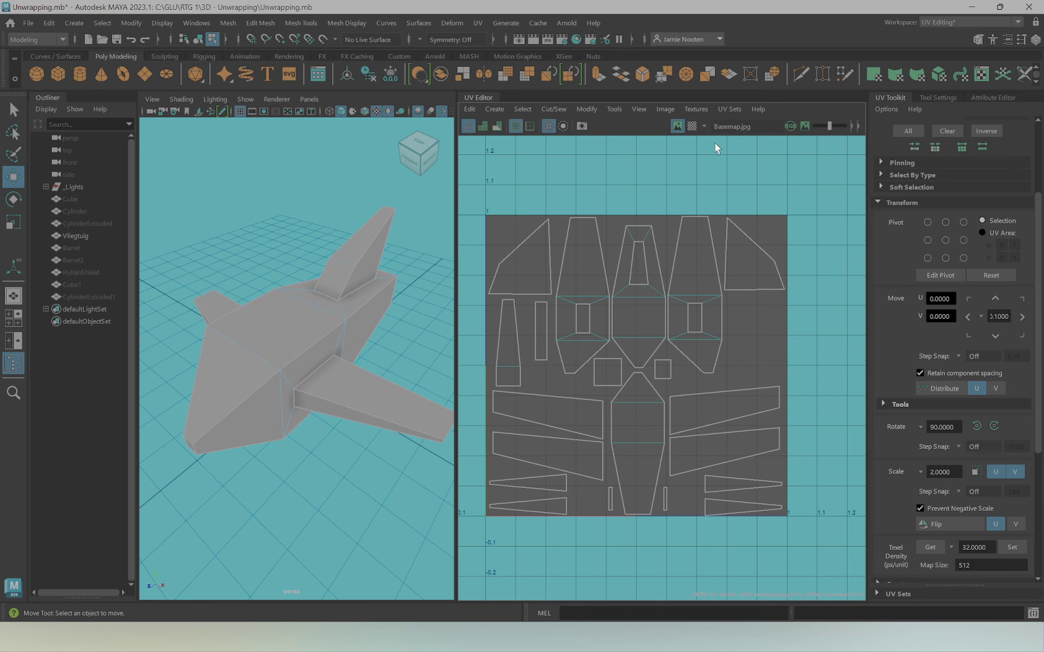
left_click(692, 126)
mouse_move(379, 319)
left_mouse_down("alt")
mouse_move(323, 309)
mouse_move(421, 302)
mouse_move(421, 328)
mouse_move(383, 329)
mouse_move(364, 313)
mouse_move(421, 327)
mouse_move(494, 321)
mouse_move(436, 312)
mouse_move(488, 249)
mouse_move(373, 275)
mouse_move(592, 184)
left_mouse_up("alt")
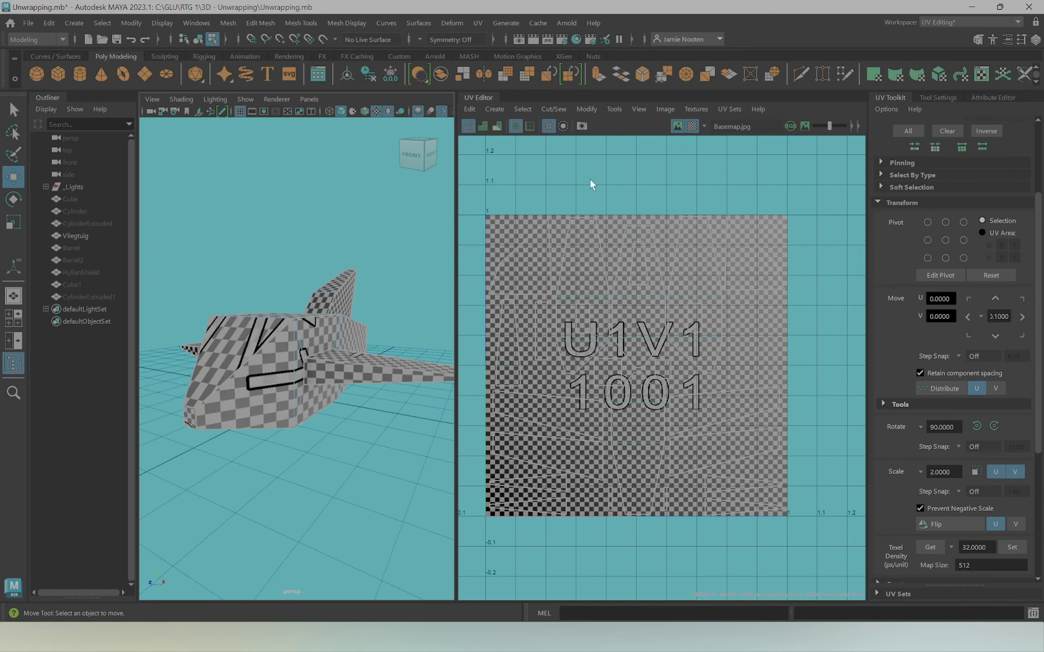
left_click(692, 126)
left_click_drag(327, 326, 292, 337, "alt")
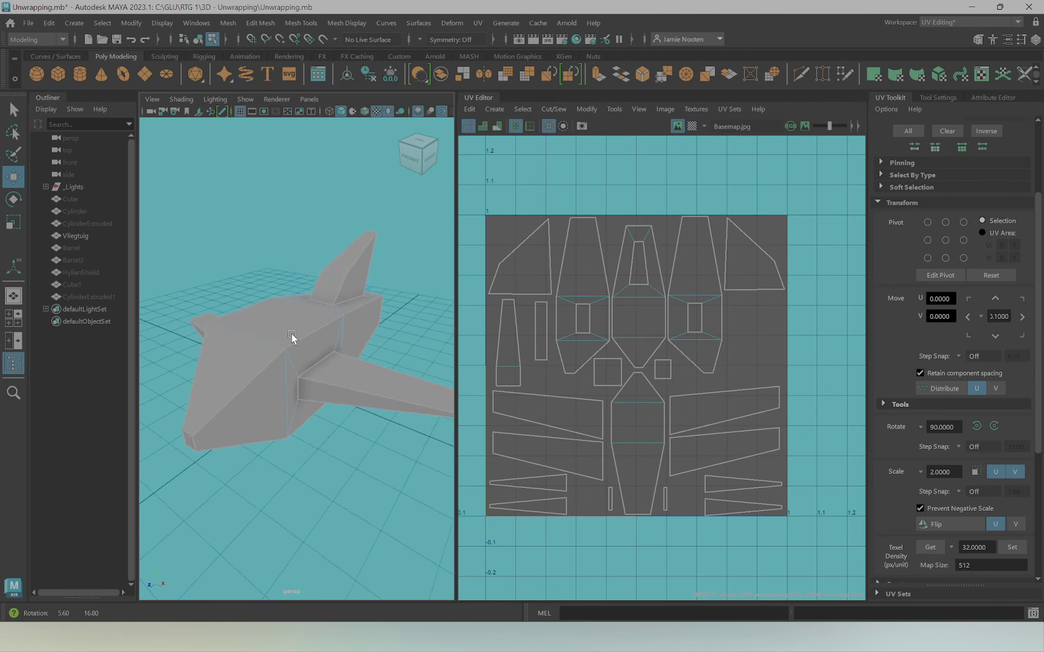
mouse_move(291, 334)
right_mouse_down("alt")
mouse_move(315, 366)
mouse_move(384, 372)
mouse_move(295, 354)
mouse_move(367, 360)
right_mouse_up("alt")
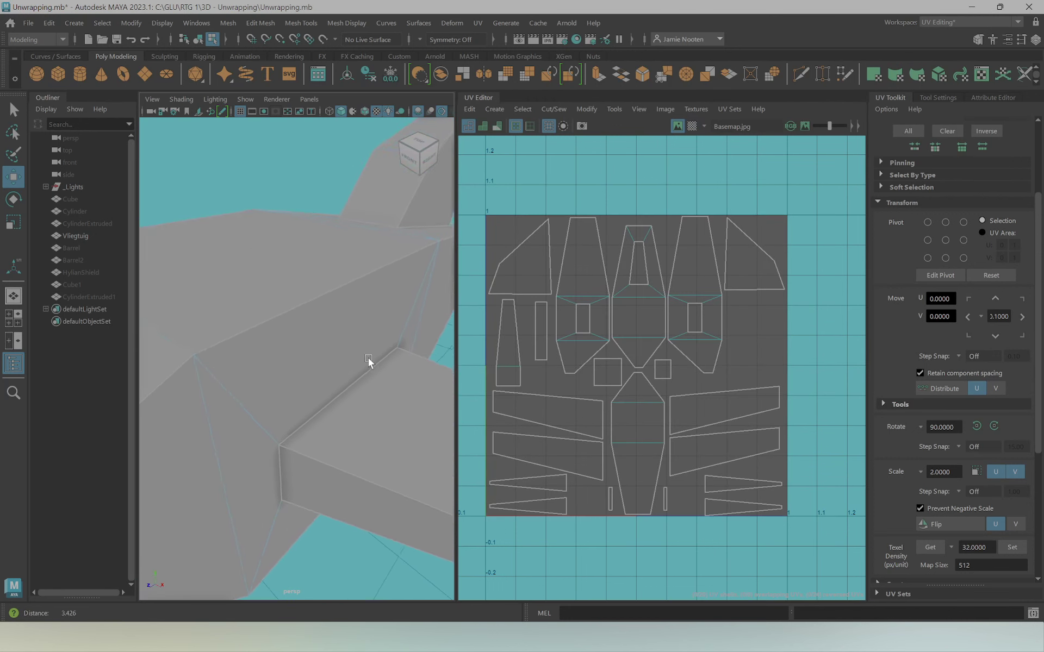
Select an edge on the plane's body and frame it in the UV Editor
left_click(280, 317)
right_click(298, 332)
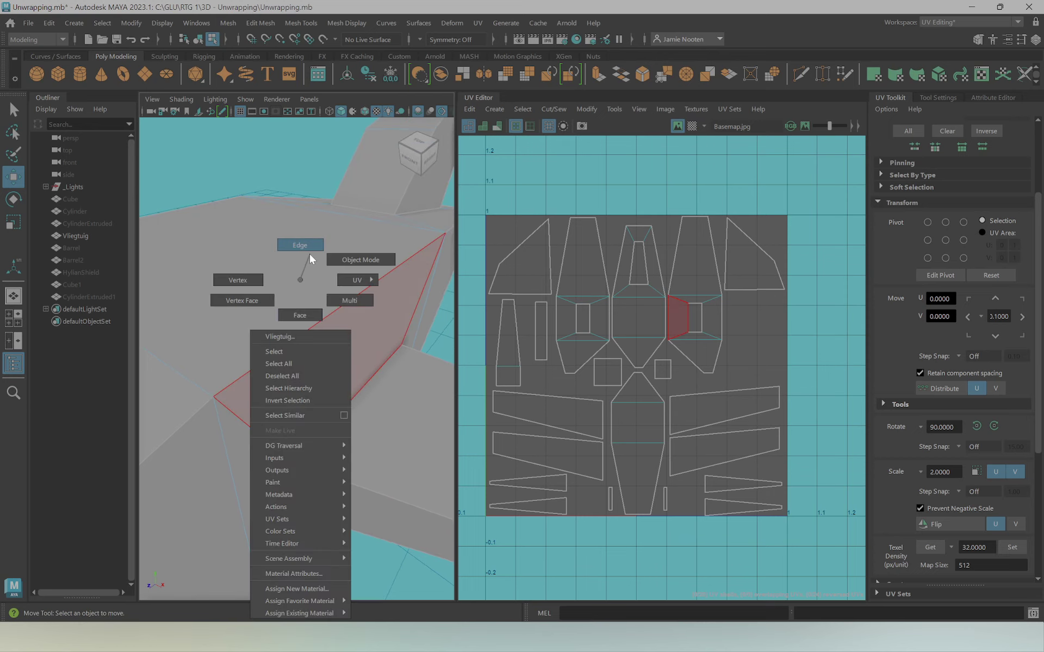
left_click(309, 252)
left_click(306, 326)
scroll(739, 342, "up", 3)
scroll(606, 275, "up", 2)
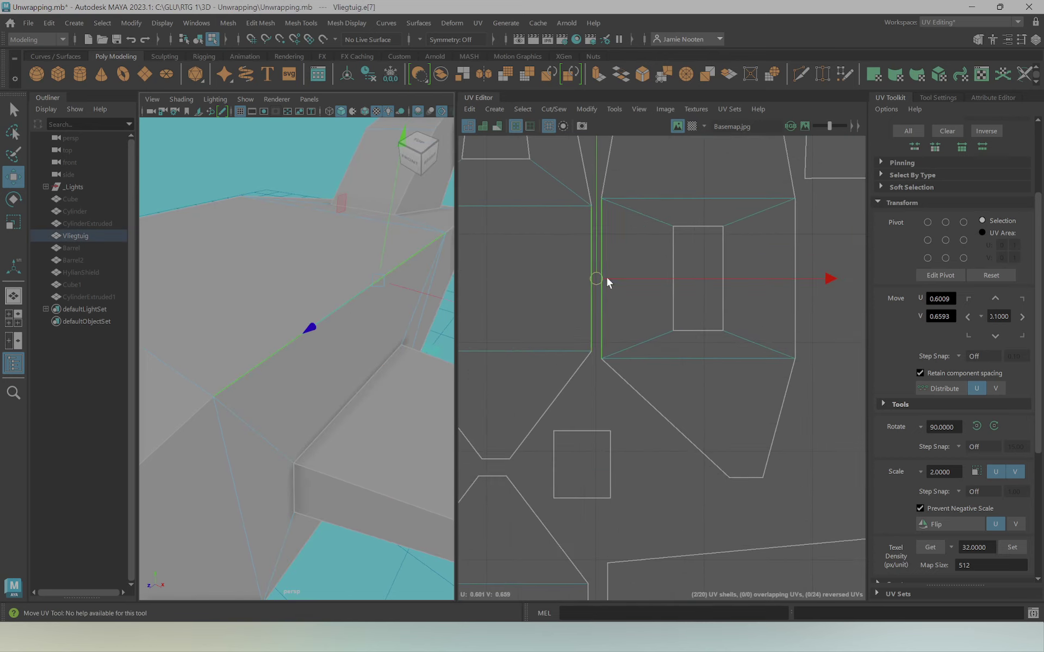
middle_click_drag(607, 281, 634, 319, "alt")
scroll(646, 308, "up", 2)
scroll(621, 319, "down", 2)
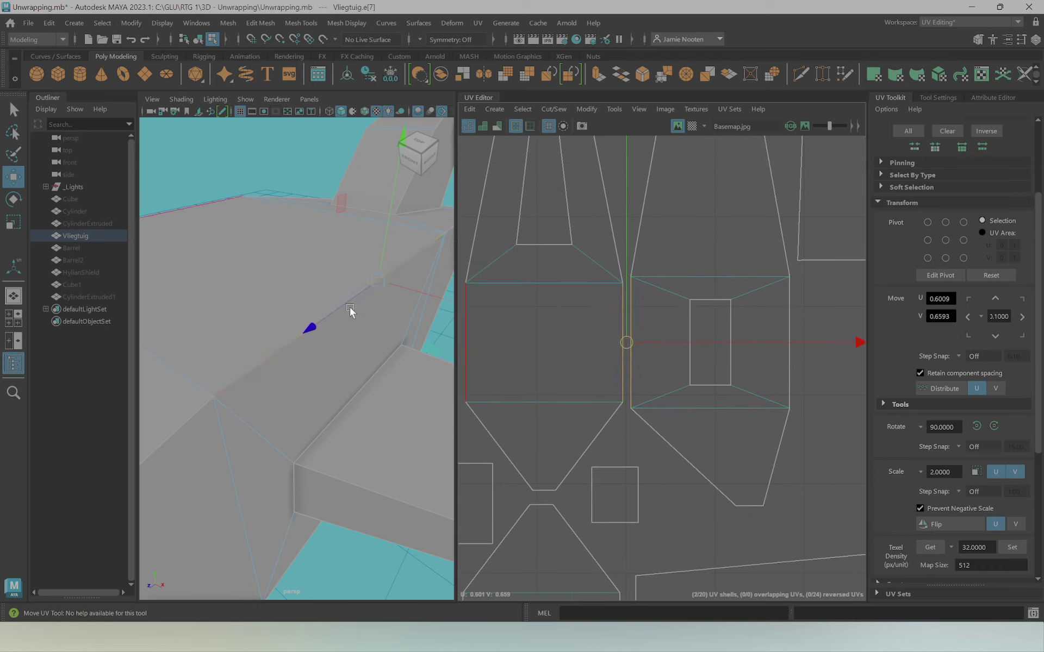
Nudge the seam UV point slightly upward, undoing a first overshot move
right_click_drag(652, 304, 718, 306)
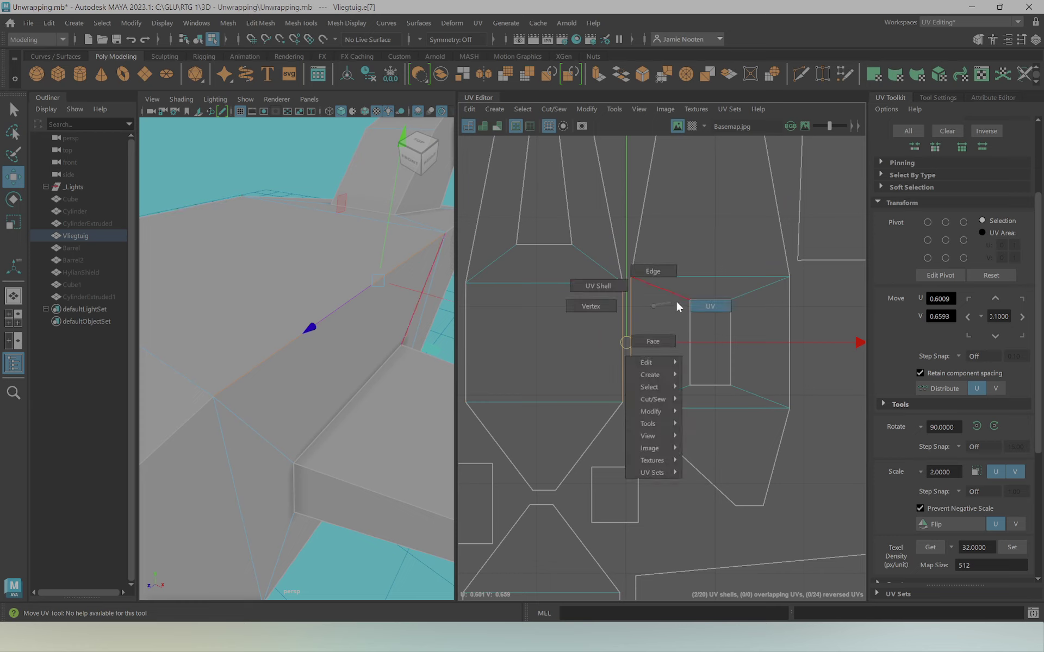
left_click(634, 275)
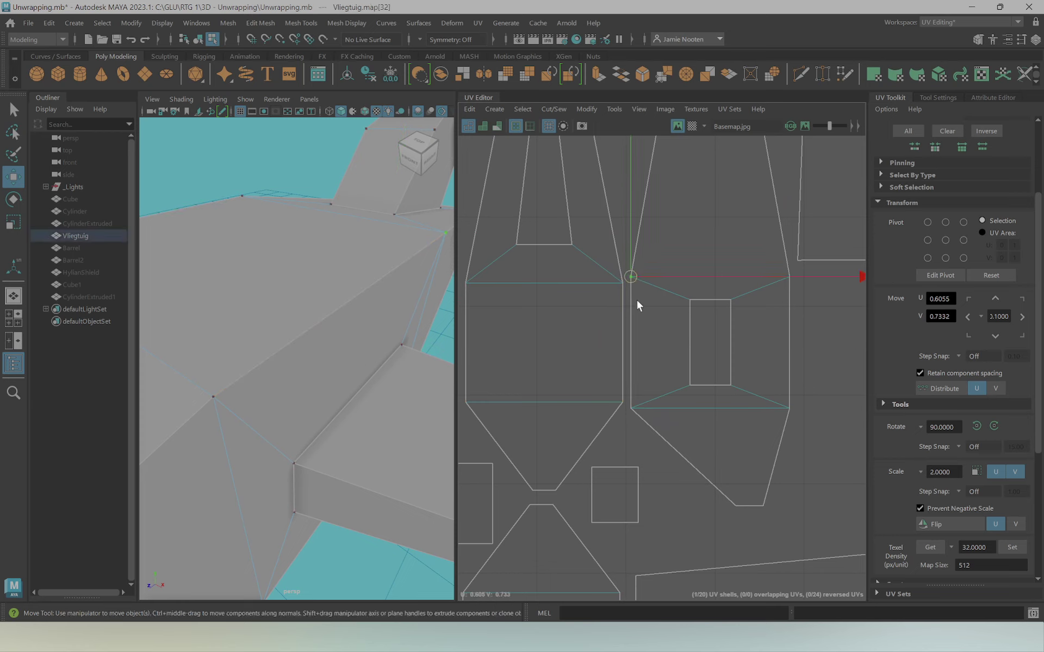
right_click_drag(648, 301, 700, 299)
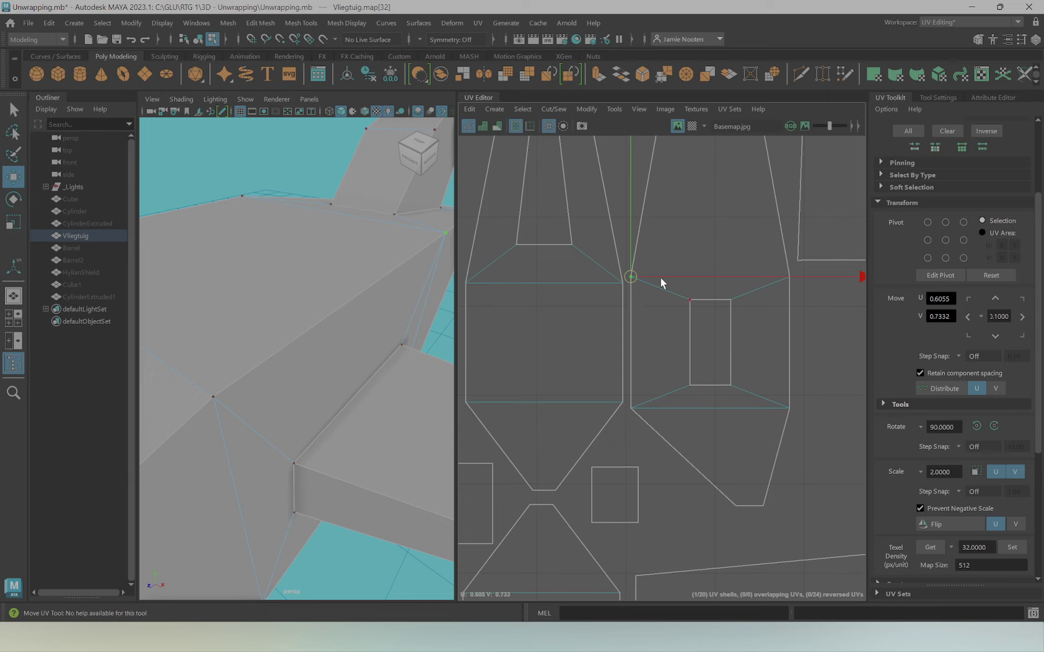
left_click_drag(661, 282, 646, 270)
key("ctrl+z")
mouse_move(630, 277)
left_mouse_down()
mouse_move(637, 273)
mouse_move(620, 278)
left_mouse_up()
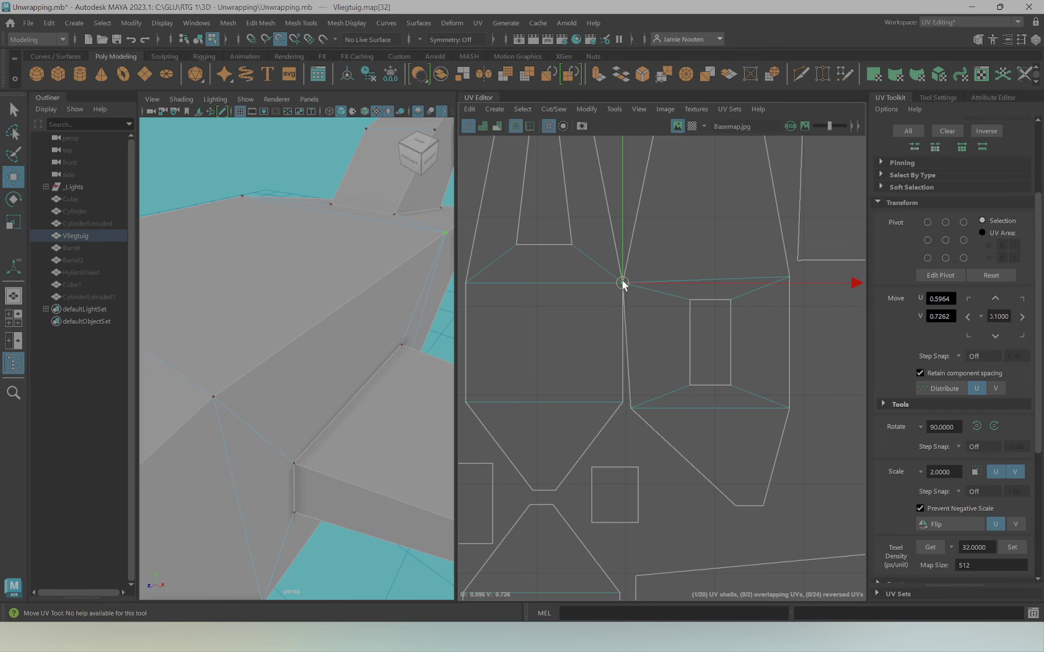
left_click(628, 405)
middle_click_drag(648, 315, 628, 475, "alt")
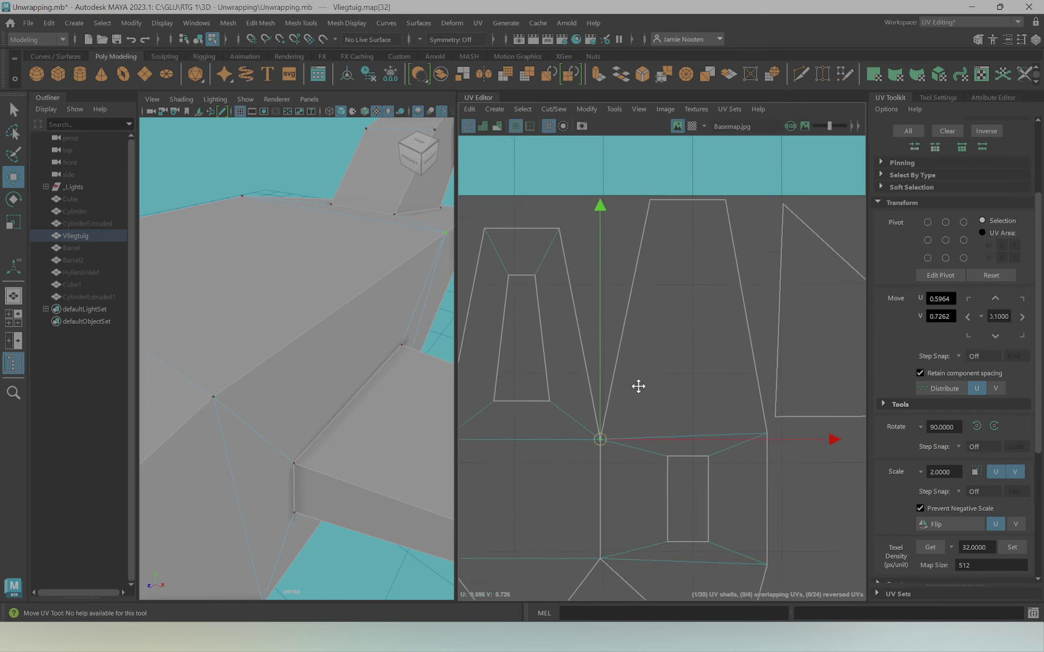
Pull both top corner UV points of the shell inward
left_click(649, 205)
left_click_drag(652, 205, 562, 232)
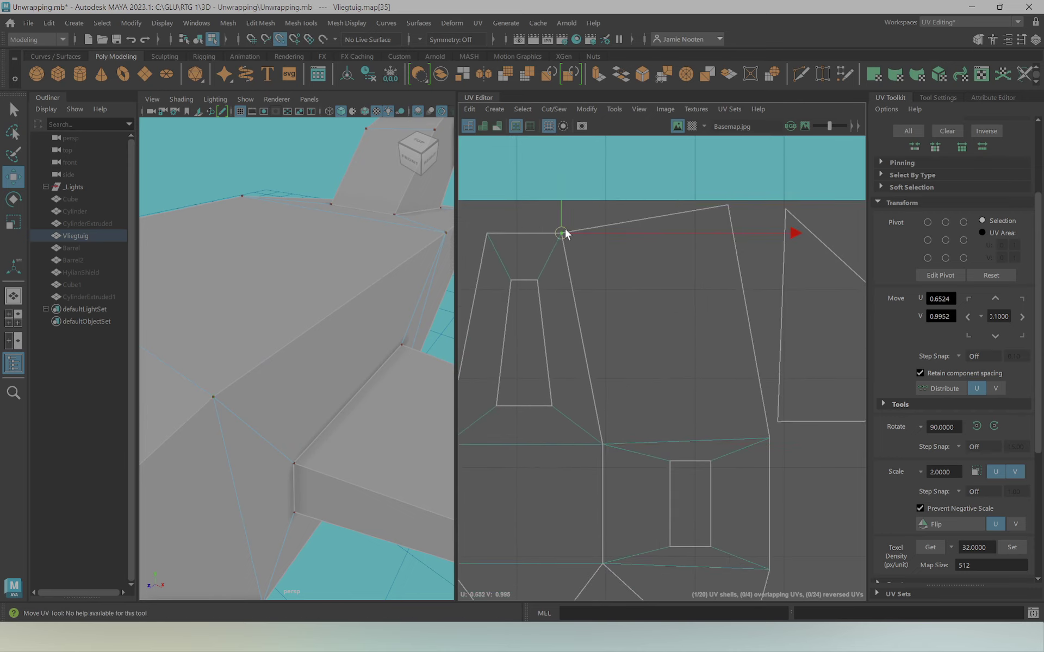
left_click(728, 207)
left_click_drag(727, 208, 649, 233)
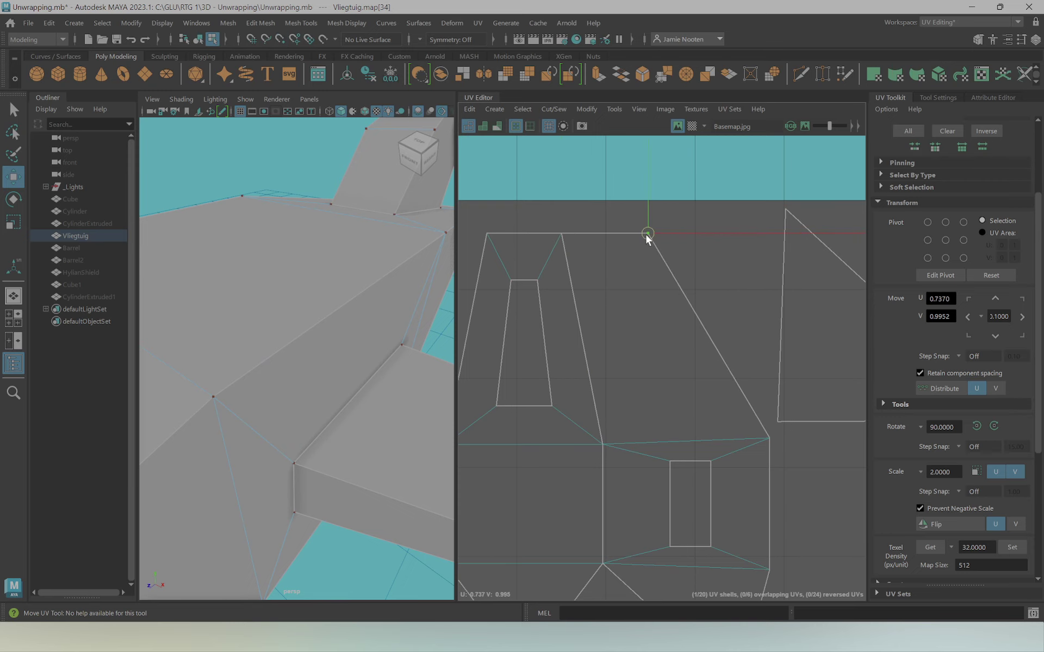
scroll(643, 373, "down", 2)
middle_click_drag(622, 351, 665, 213, "alt")
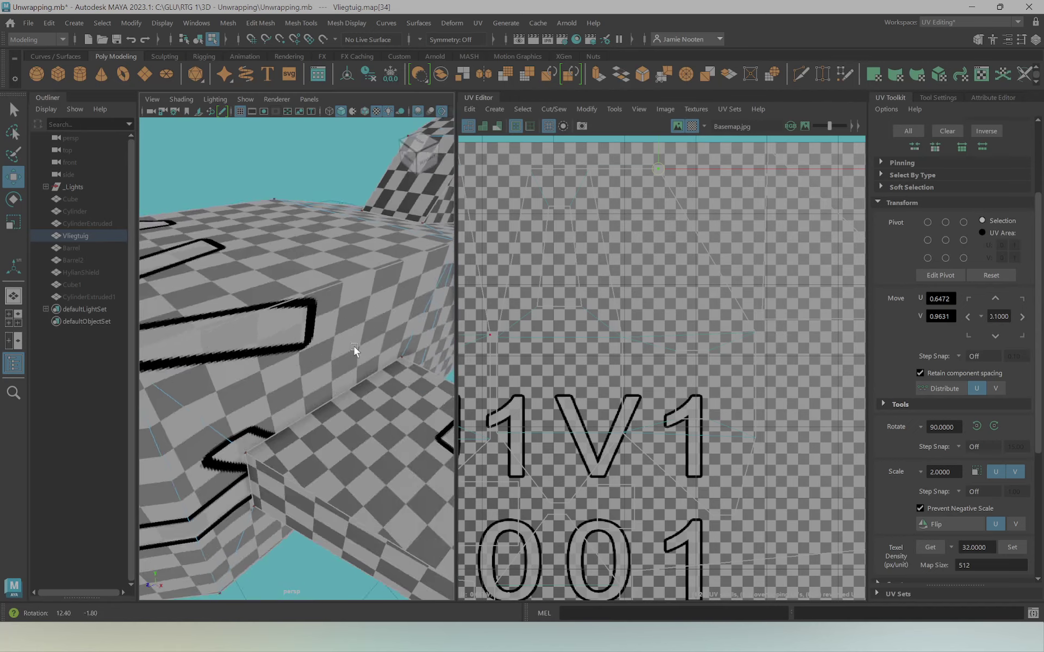
Check the plane's UVs from a new angle, turn off the checker, and undo the last UV point move
scroll(355, 347, "down", 5)
left_click_drag(260, 316, 241, 347, "alt")
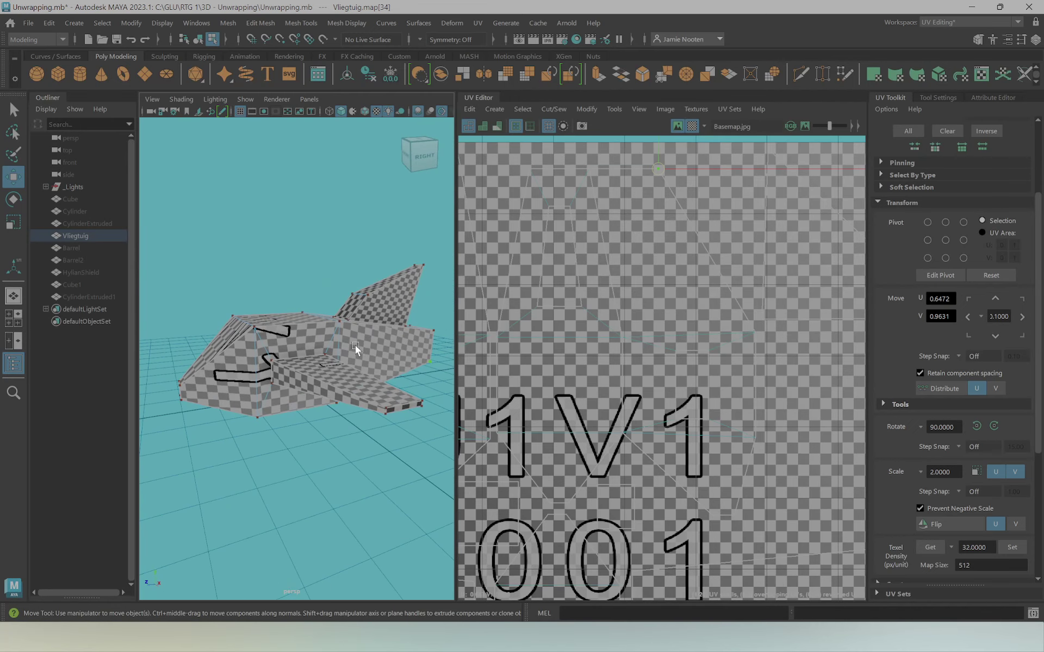
left_click(692, 127)
scroll(608, 255, "up", 2)
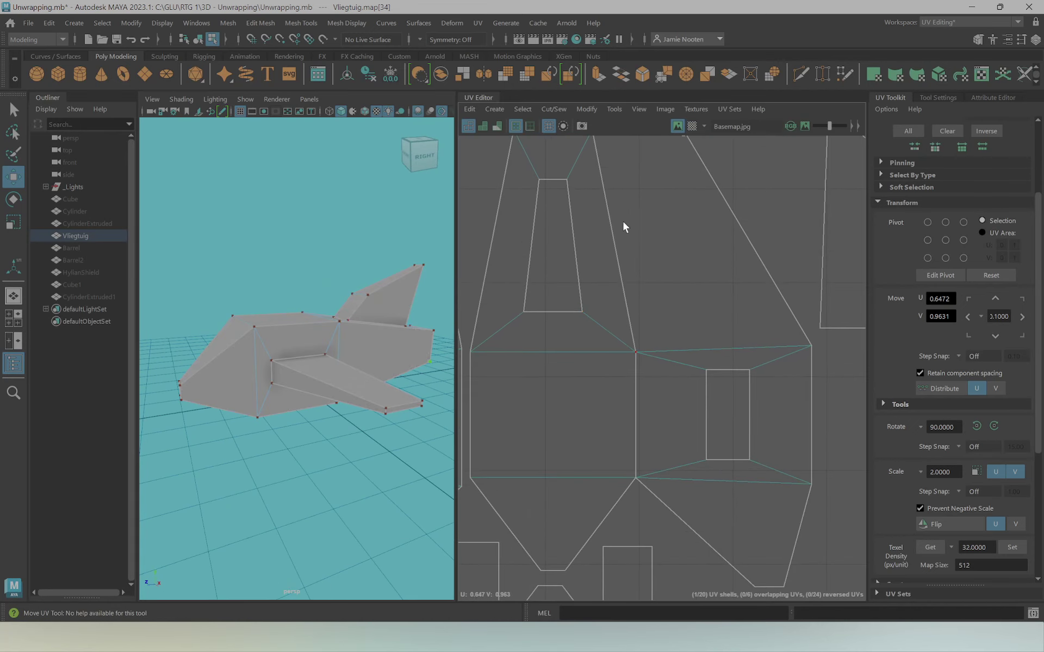
middle_click_drag(603, 207, 604, 210, "alt")
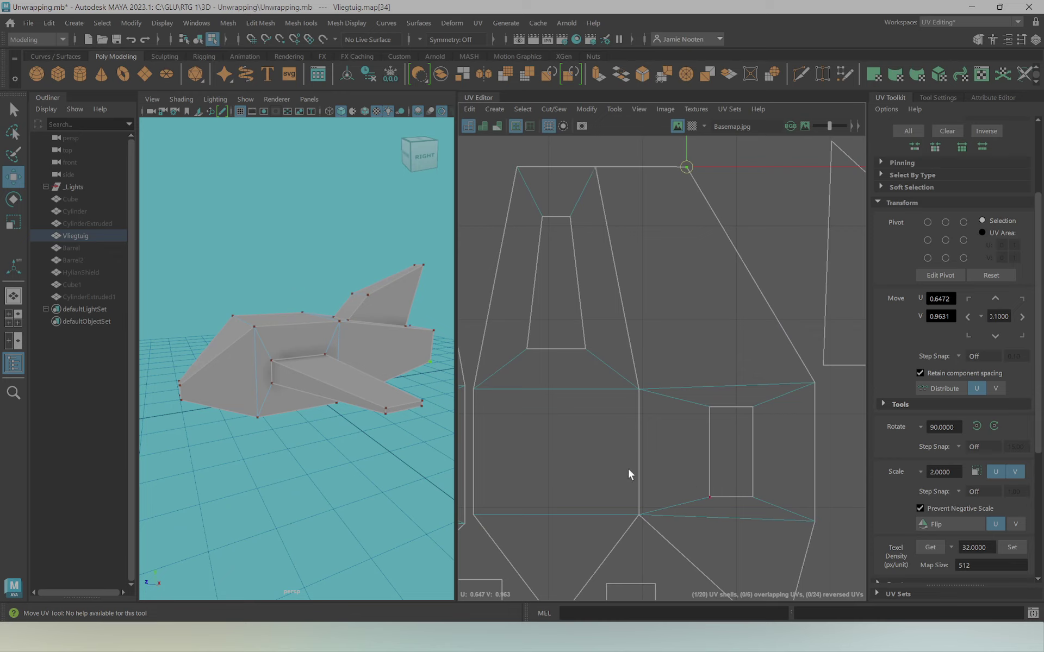
key("ctrl+z")
key("ctrl+z")
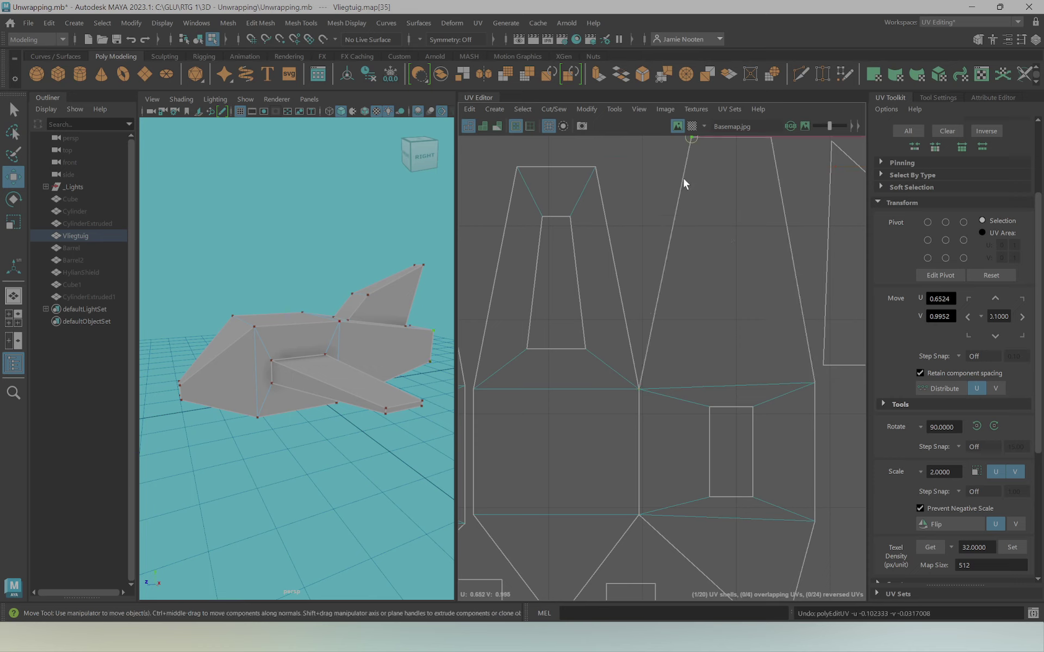
Select a seam UV point on the plane body, then undo its accidental displacement
mouse_move(683, 184)
middle_mouse_down("alt")
mouse_move(579, 410)
mouse_move(597, 352)
middle_mouse_up("alt")
left_click_drag(228, 381, 314, 316, "alt")
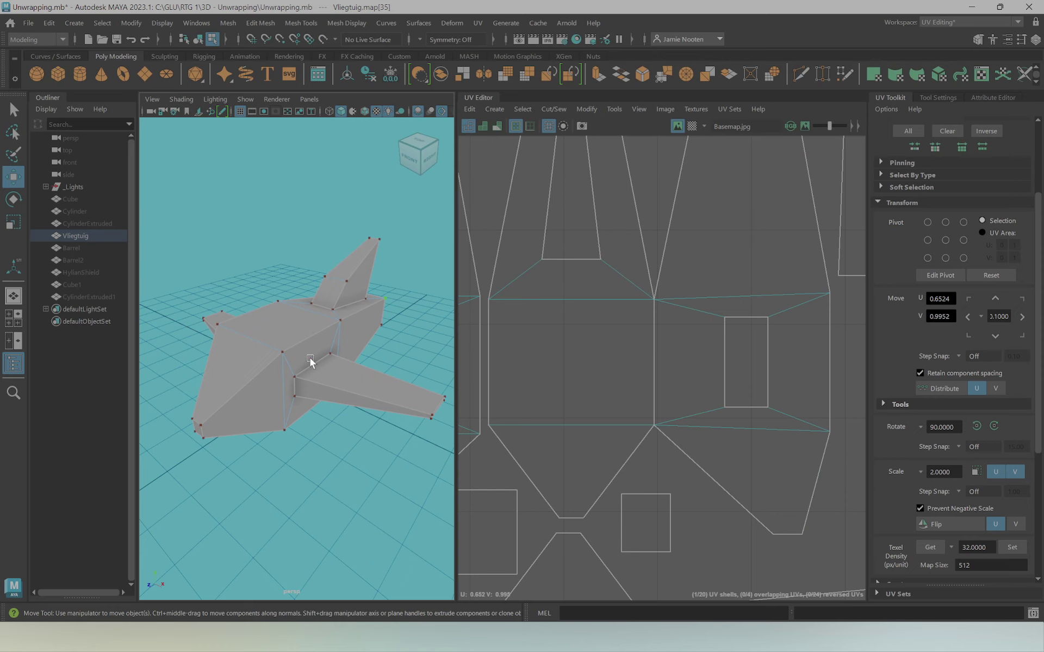
middle_click_drag(593, 375, 598, 384, "alt")
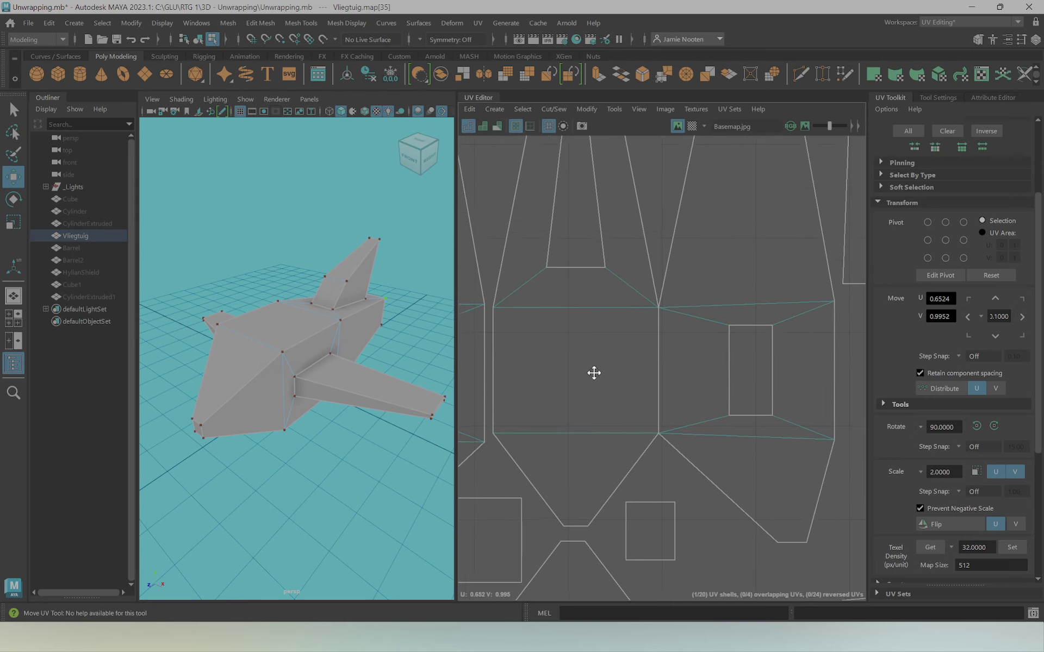
key("w")
left_click(667, 309)
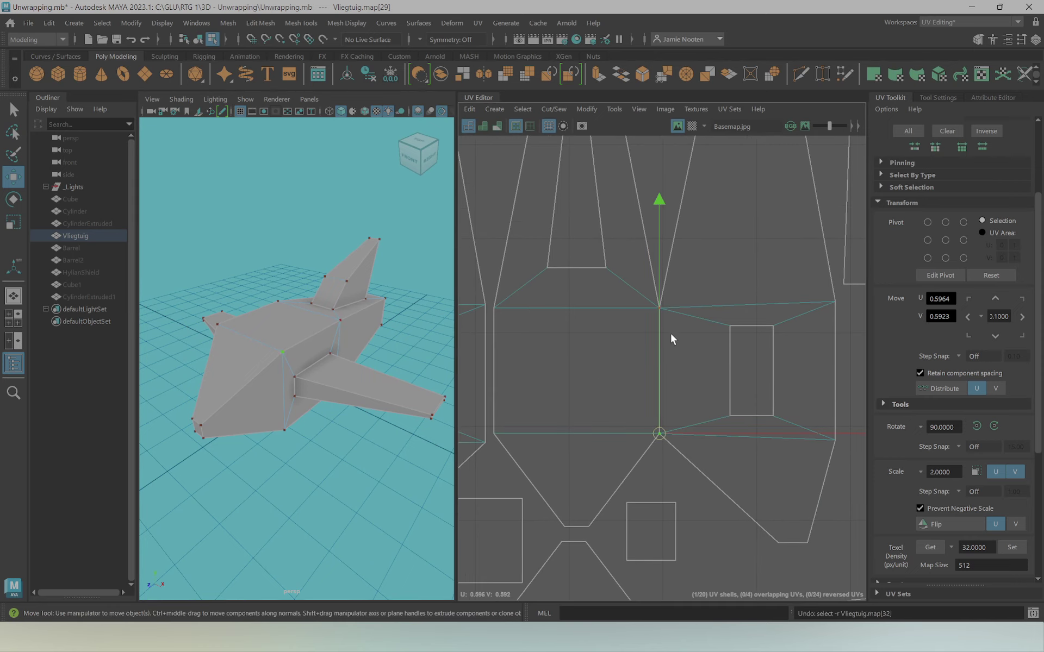
key("ctrl+z")
key("ctrl+z")
scroll(675, 388, "down", 1)
middle_click_drag(676, 387, 680, 315, "alt")
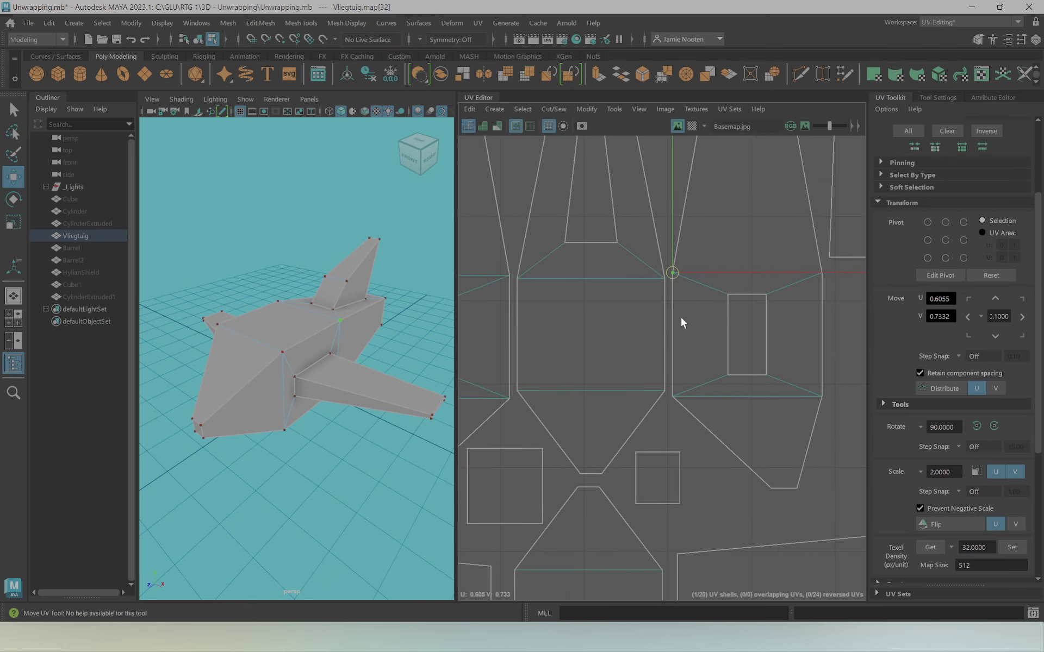
Scale the four seam UV points vertically, then clear the UV selection
mouse_move(653, 402)
left_mouse_down()
mouse_move(685, 267)
mouse_move(677, 270)
left_mouse_up()
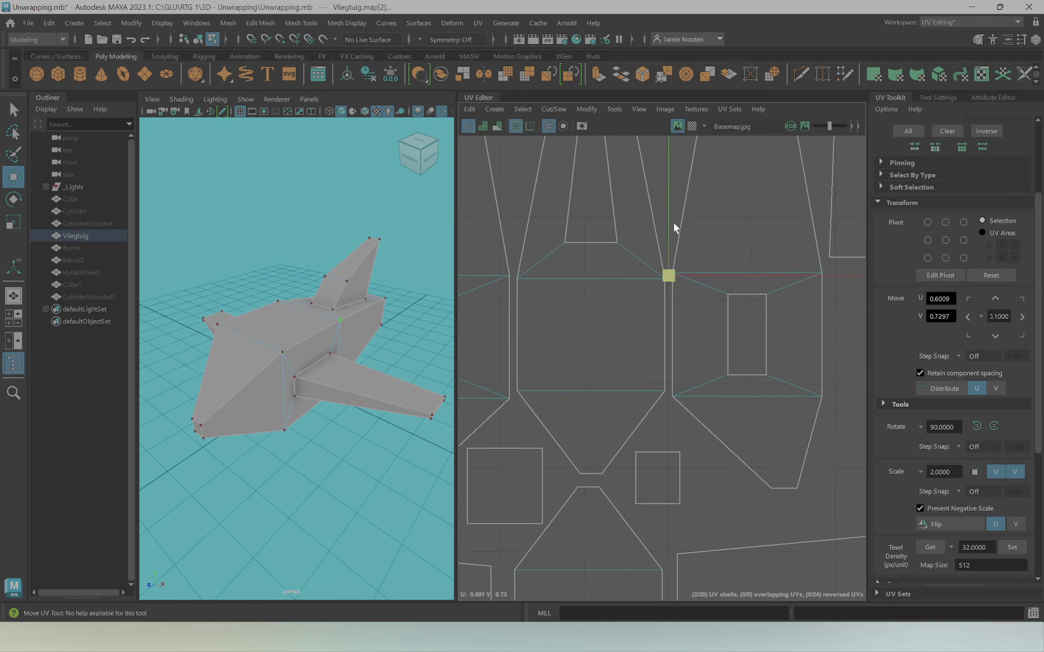
key("r")
middle_click_drag(668, 180, 671, 250, "alt")
scroll(662, 279, "up", 3)
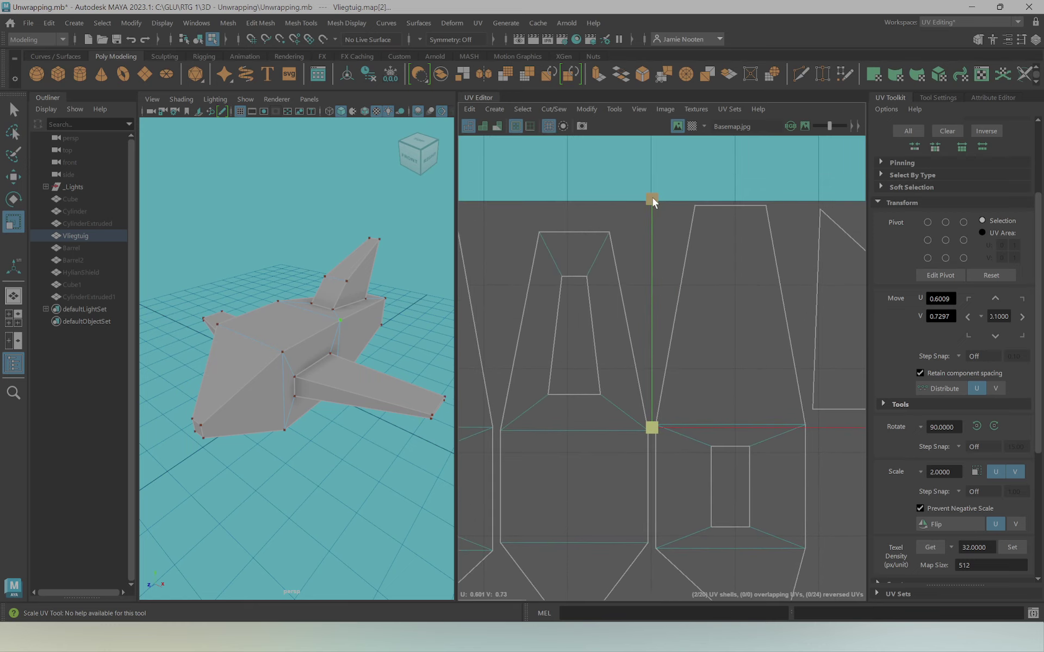
left_click_drag(652, 197, 644, 393)
middle_click_drag(642, 468, 642, 460, "alt")
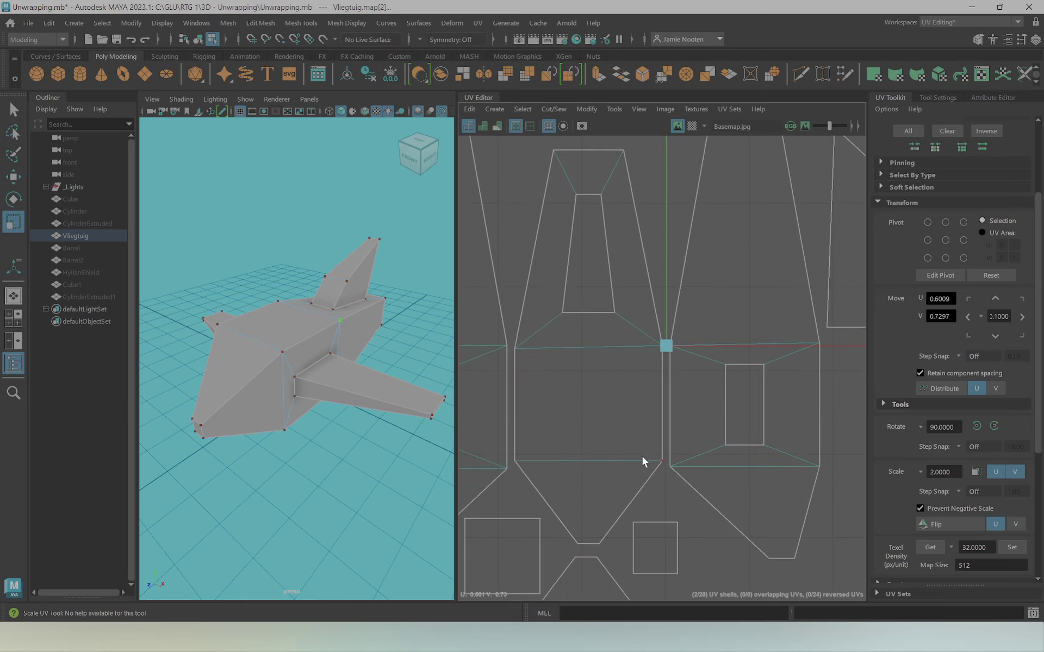
left_click_drag(668, 233, 673, 434)
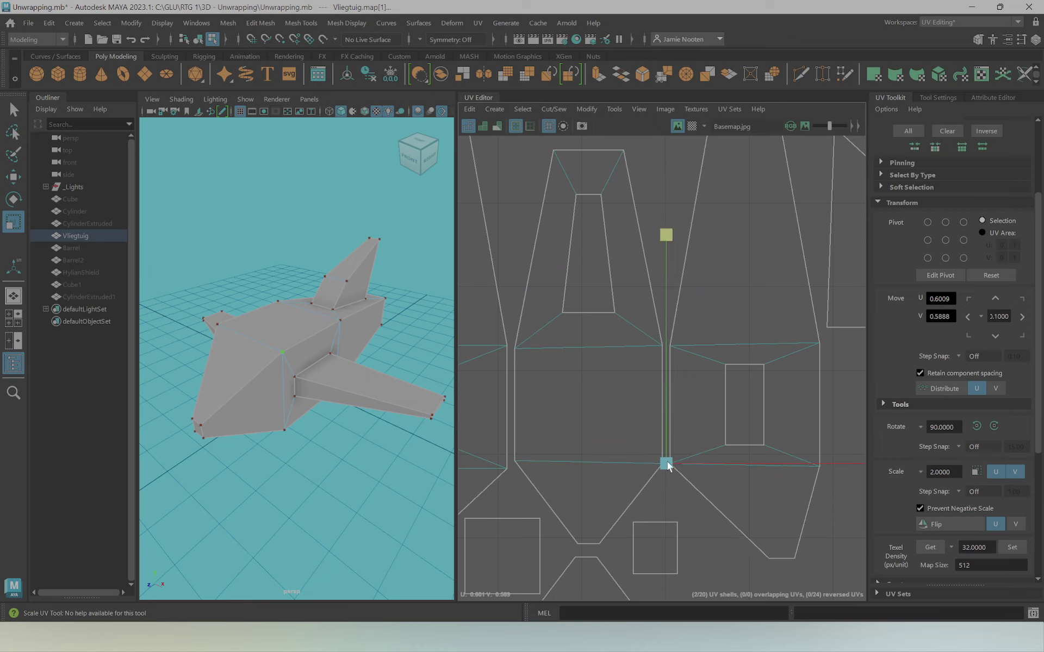
left_click(675, 338)
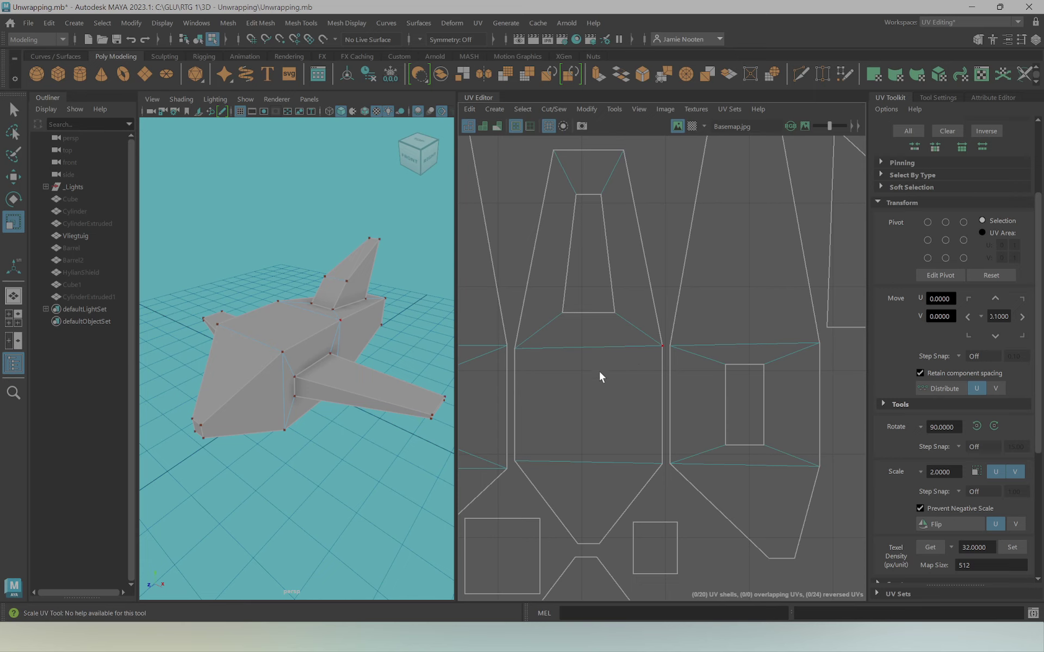
Frame the whole 0–1 UV tile and switch the plane back to object mode
scroll(593, 419, "down", 2)
scroll(654, 404, "down", 2)
scroll(642, 408, "down", 5)
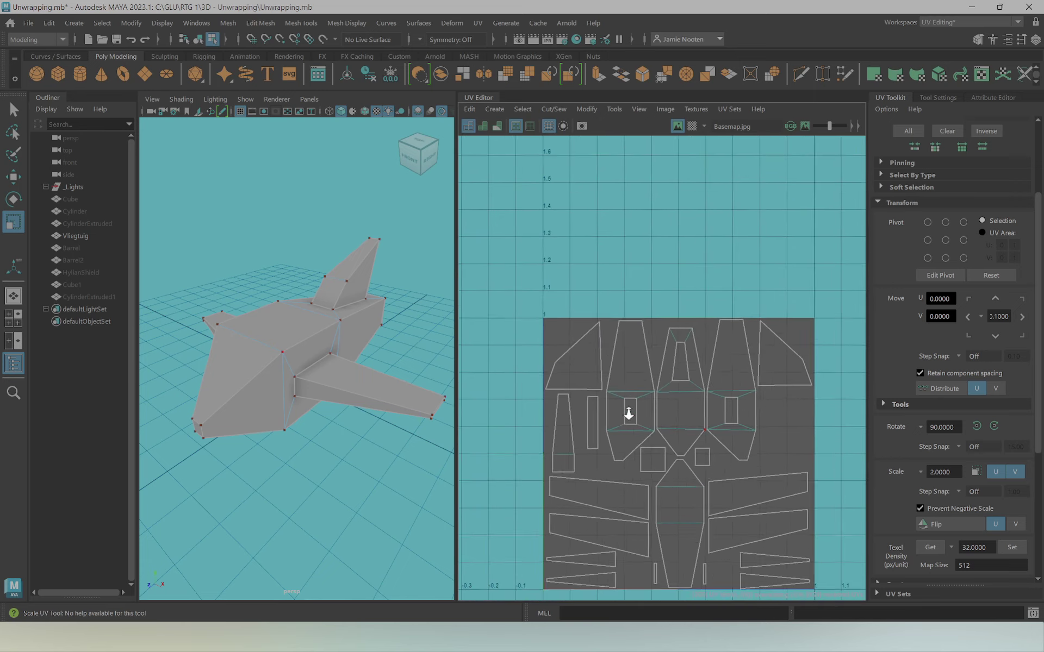
mouse_move(629, 412)
middle_mouse_down("alt")
mouse_move(616, 324)
mouse_move(602, 329)
middle_mouse_up("alt")
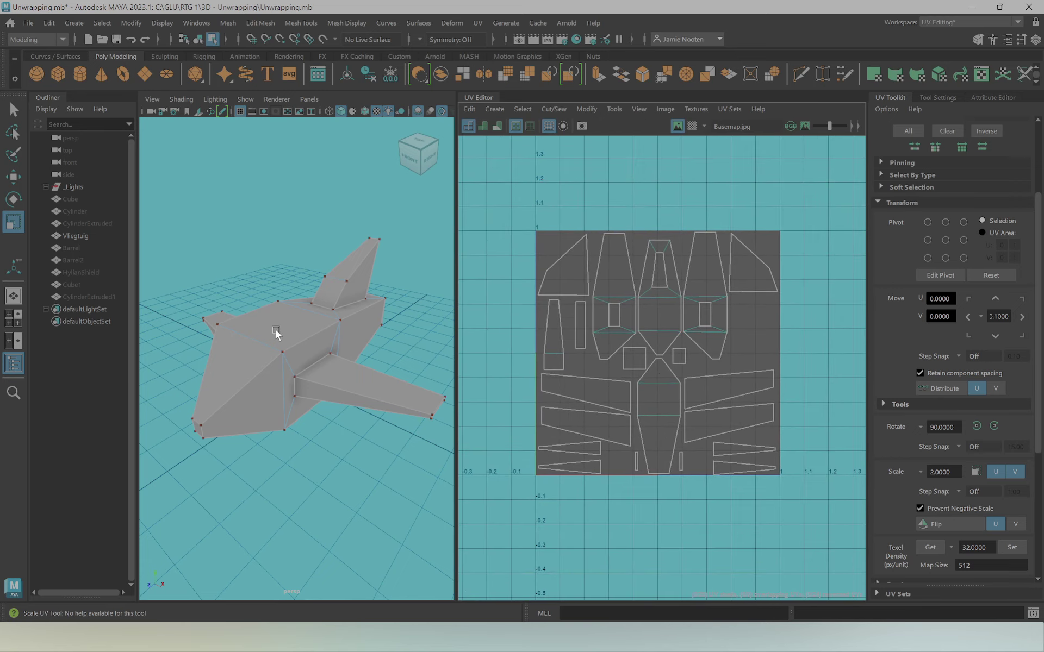
right_click_drag(275, 333, 327, 247)
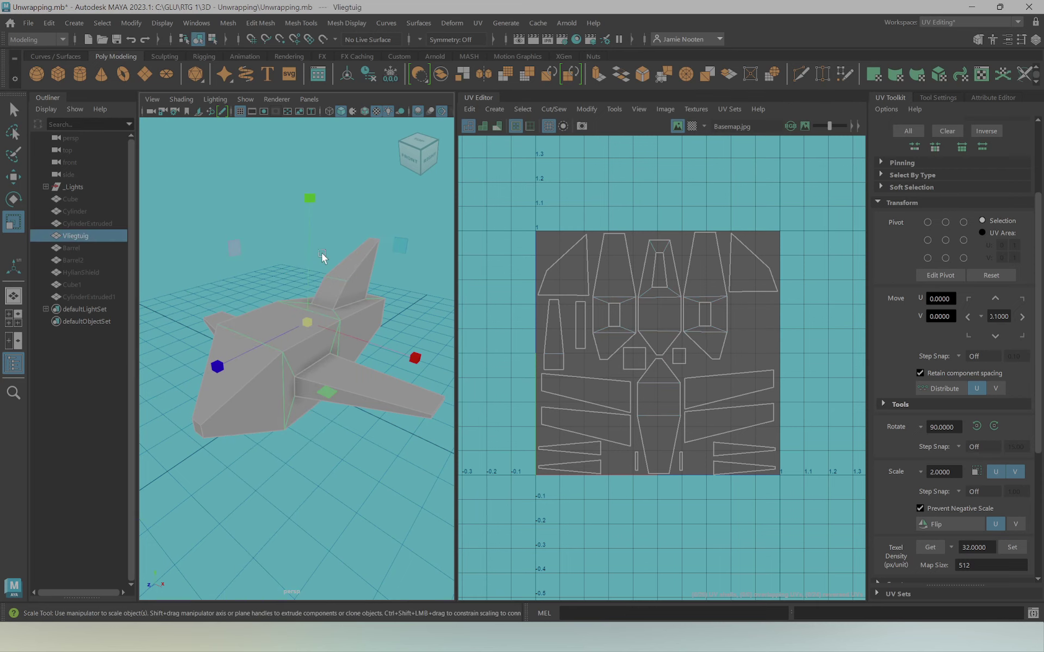
Hide the plane with Ctrl+H, then show, frame and select the Barrel object
left_click(306, 350)
key("ctrl+h")
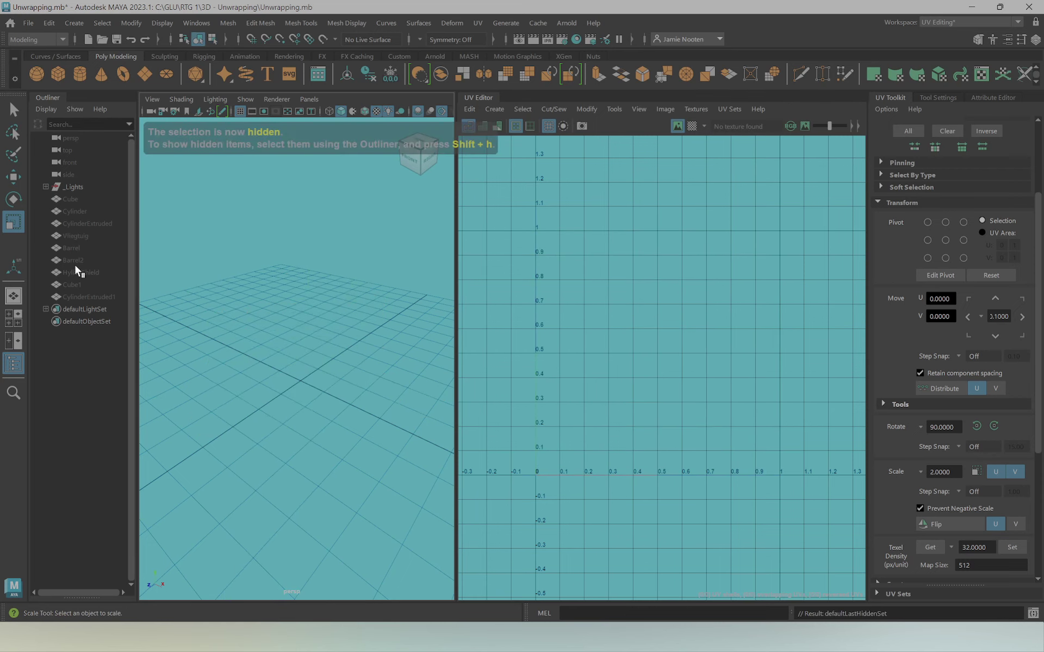
left_click(112, 250)
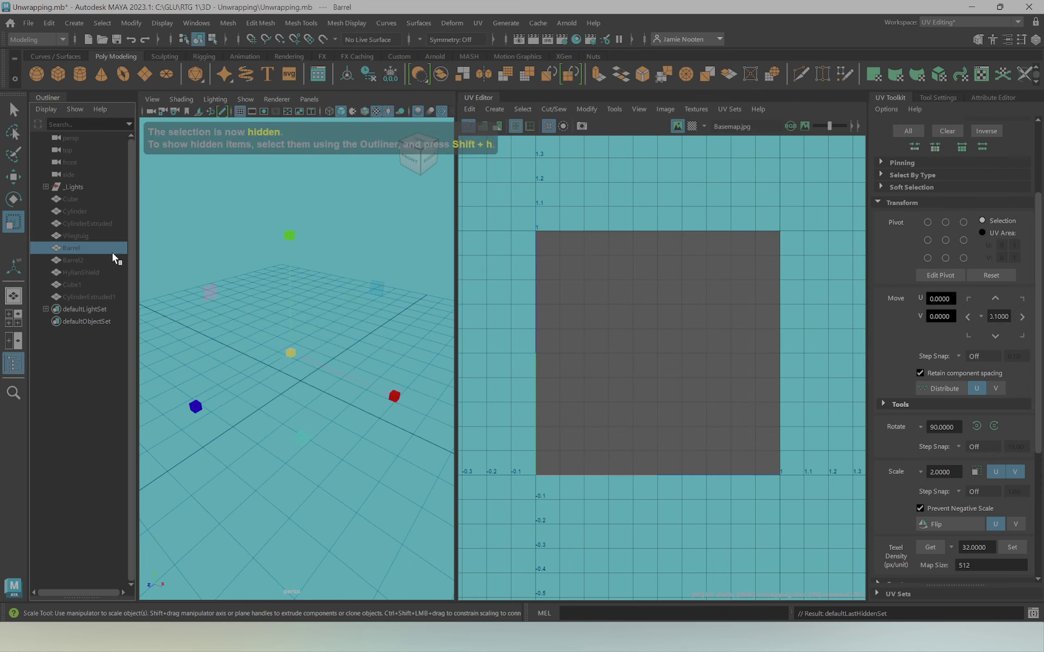
key("f")
left_click(405, 312)
right_click_drag(258, 361, 366, 397, "alt")
mouse_move(367, 396)
left_mouse_down("alt")
mouse_move(381, 379)
mouse_move(475, 375)
mouse_move(381, 378)
left_mouse_up("alt")
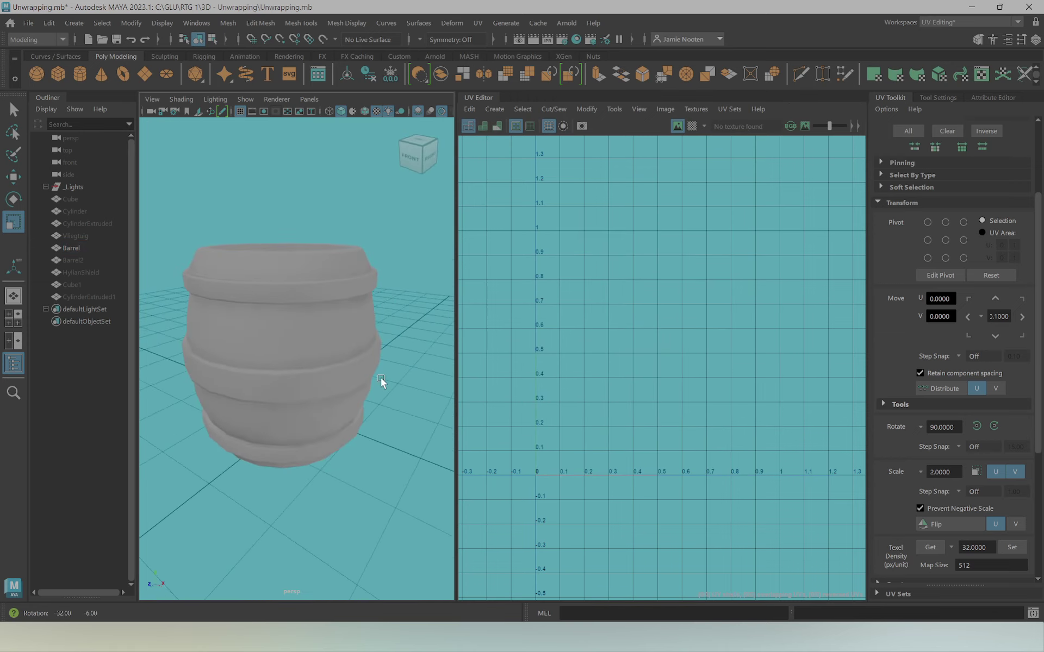
mouse_move(275, 411)
left_mouse_down("alt")
mouse_move(281, 363)
mouse_move(237, 403)
mouse_move(305, 329)
mouse_move(296, 387)
mouse_move(380, 335)
left_mouse_up("alt")
left_click(295, 387)
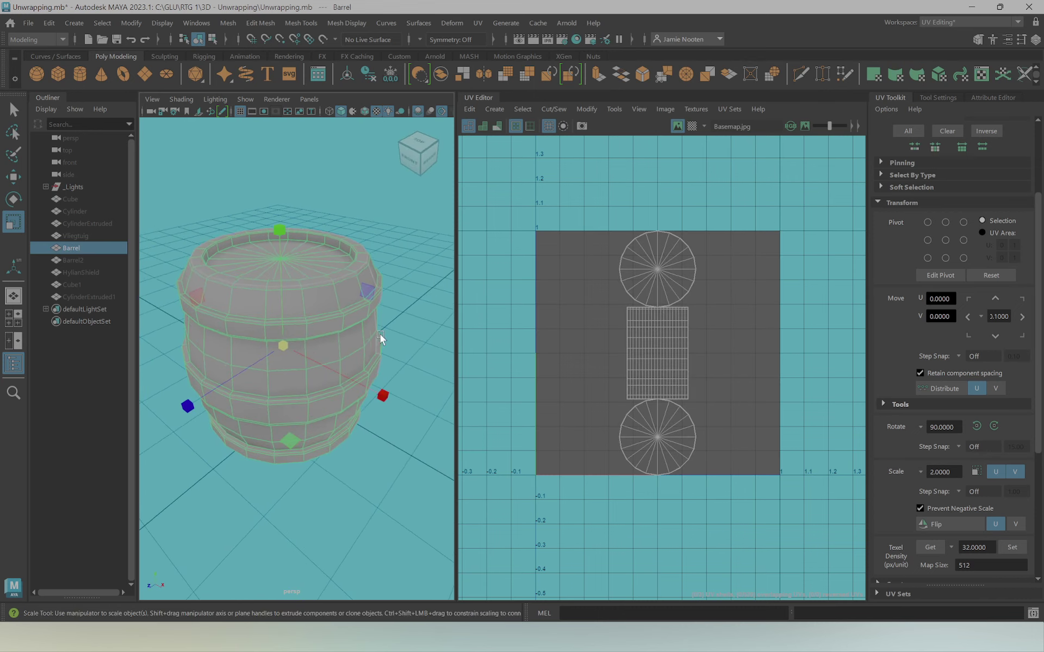
Apply a cylindrical UV projection to the barrel and shrink the shell slightly
left_click(479, 23)
left_click(523, 160)
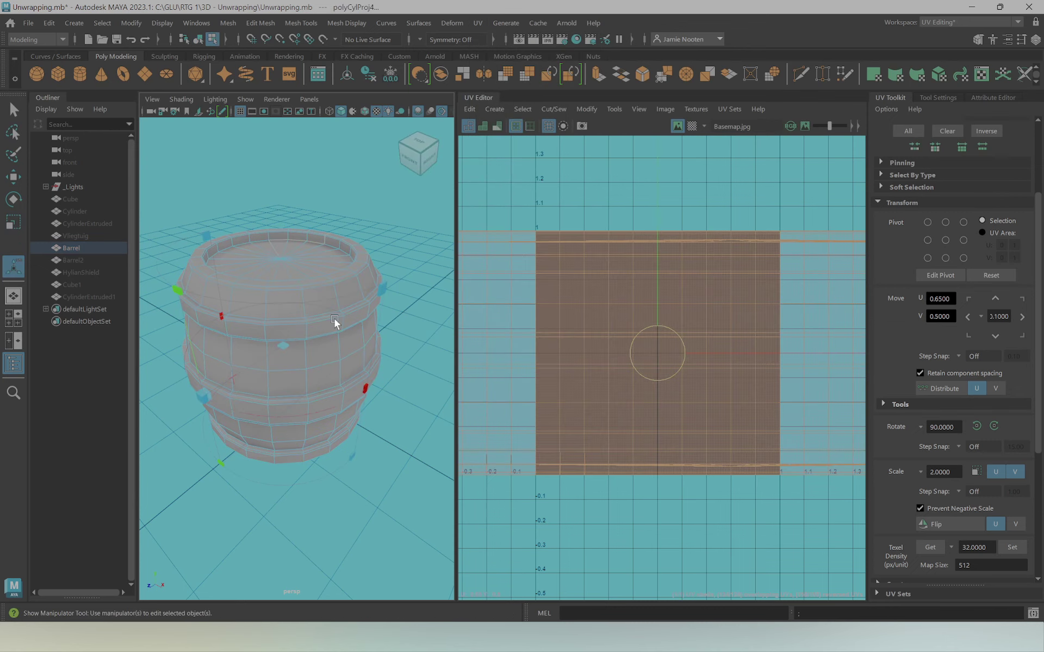
left_click_drag(229, 307, 379, 283)
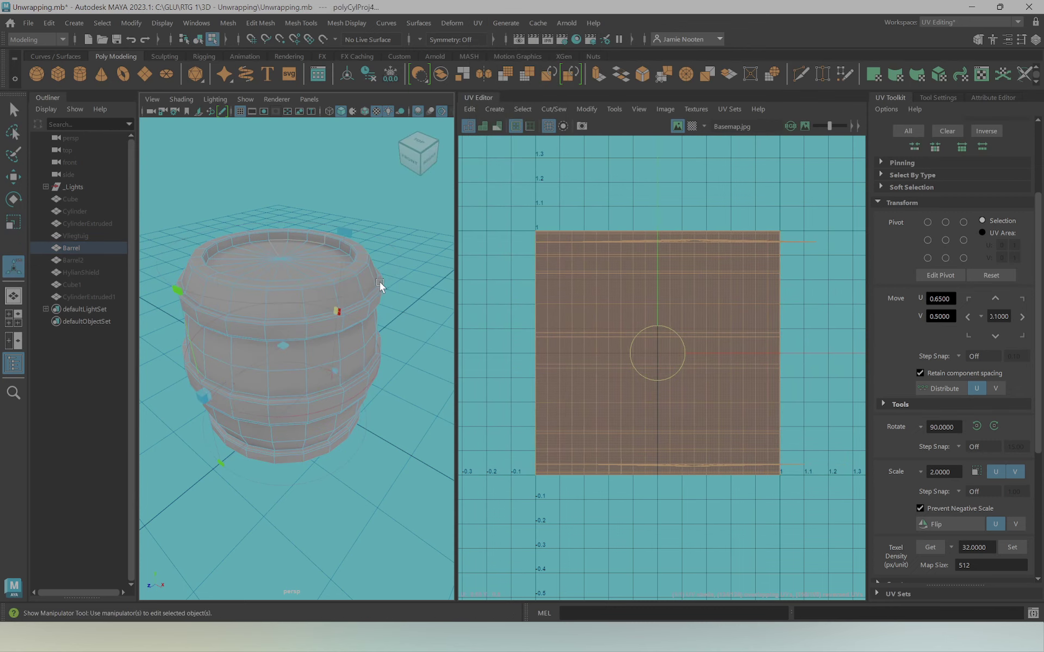
key("r")
left_click_drag(675, 352, 633, 369)
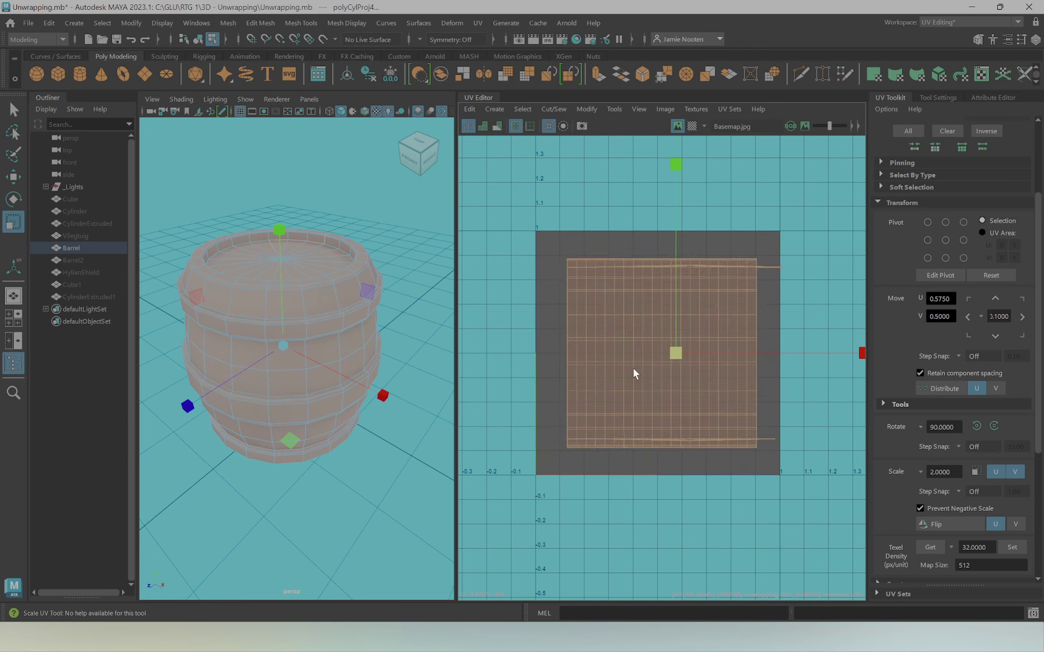
Against the checker map, stretch the side shell wider in U and shrink it into the lower half of the tile
key("w")
left_click(692, 126)
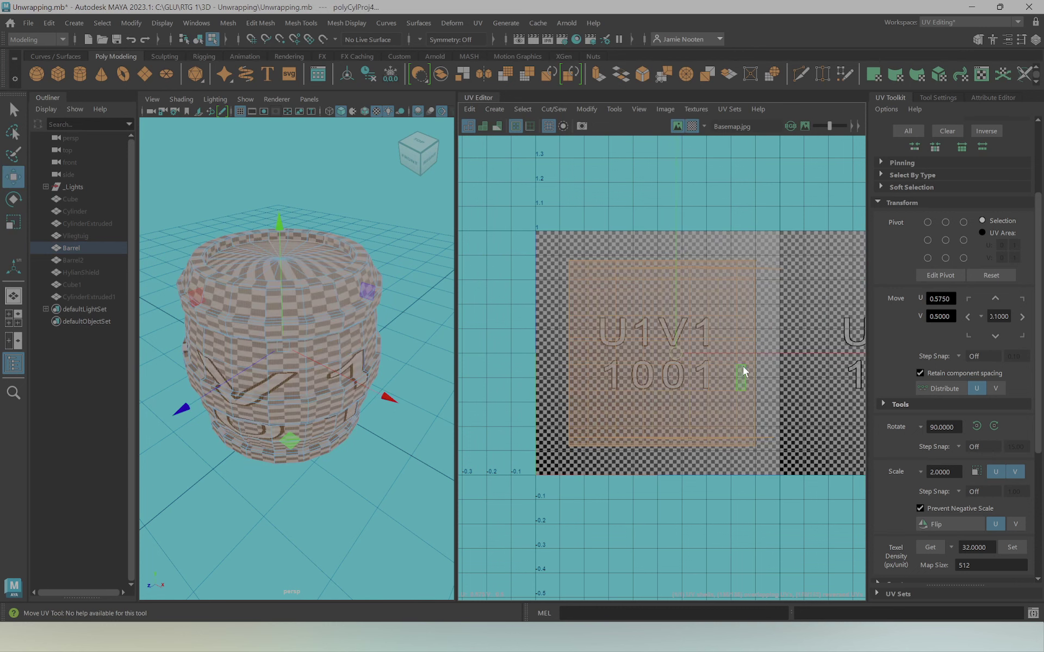
key("r")
mouse_move(751, 352)
left_mouse_down()
mouse_move(717, 355)
mouse_move(868, 357)
left_mouse_up()
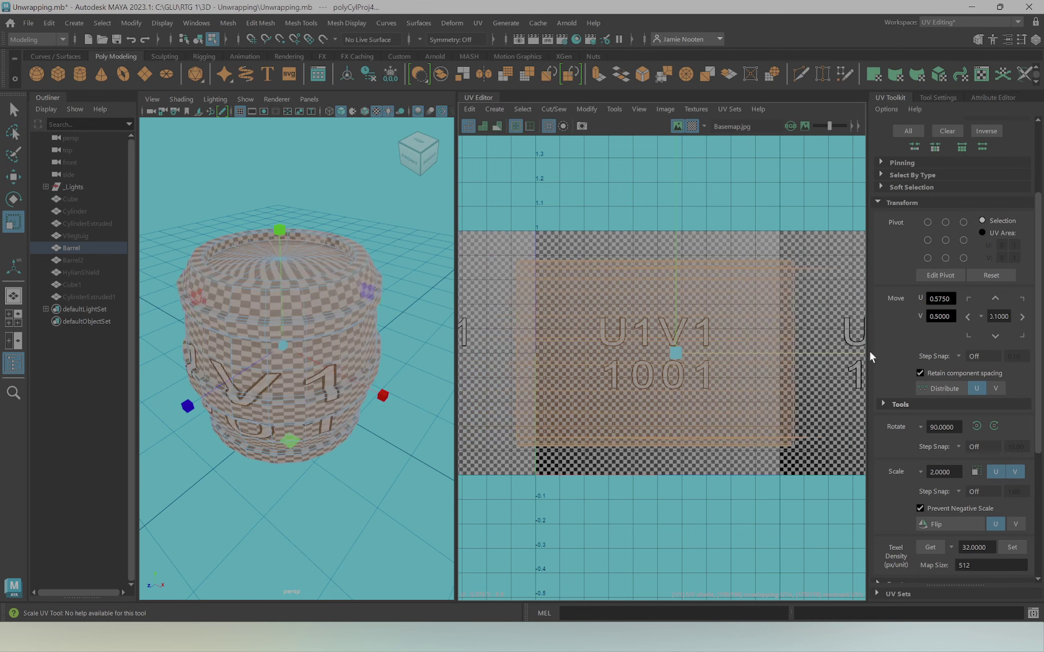
mouse_move(695, 361)
left_mouse_down()
mouse_move(593, 369)
mouse_move(680, 384)
mouse_move(678, 402)
left_mouse_up()
key("w")
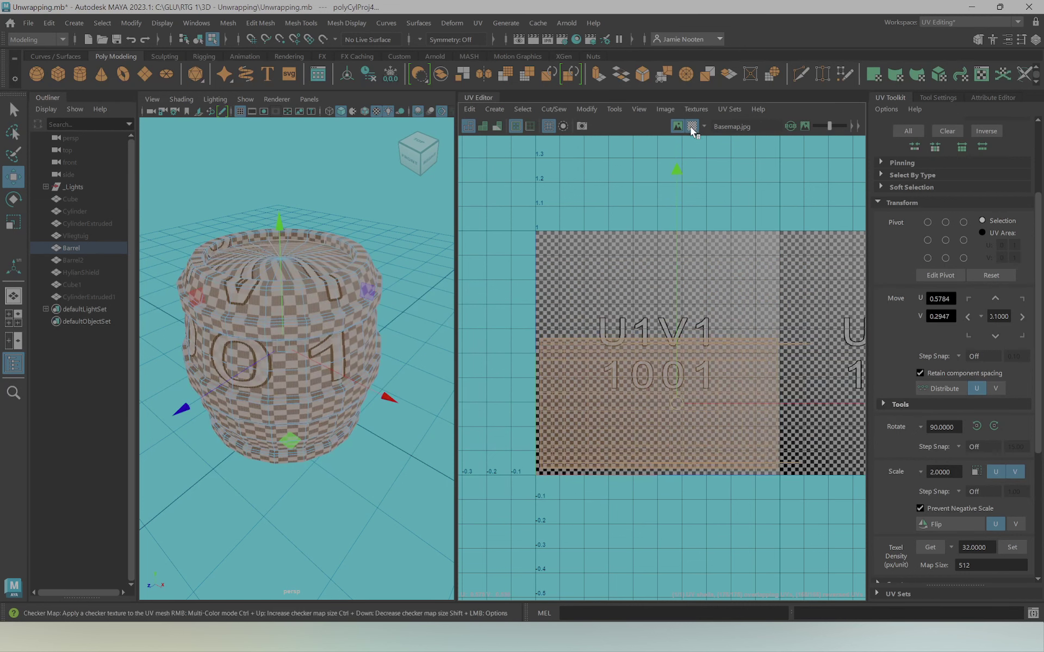
left_click(692, 127)
left_click_drag(382, 283, 313, 295, "alt")
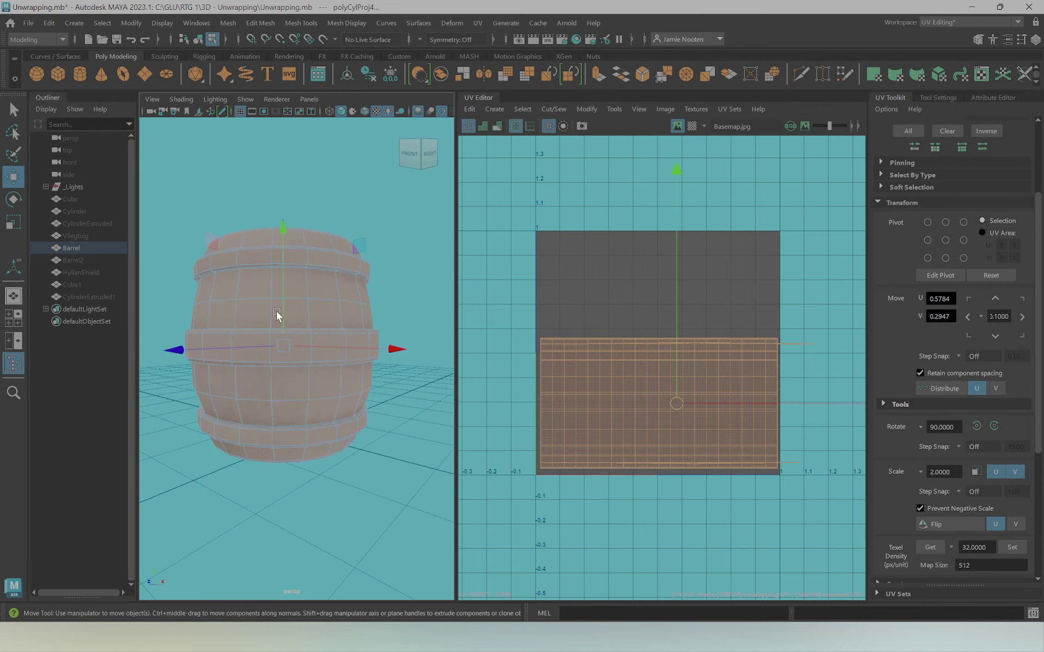
Double-click face loops to select the face rings on the barrel's upper rim
scroll(316, 352, "up", 5)
mouse_move(316, 352)
left_mouse_down("alt")
mouse_move(297, 363)
mouse_move(343, 323)
left_mouse_up("alt")
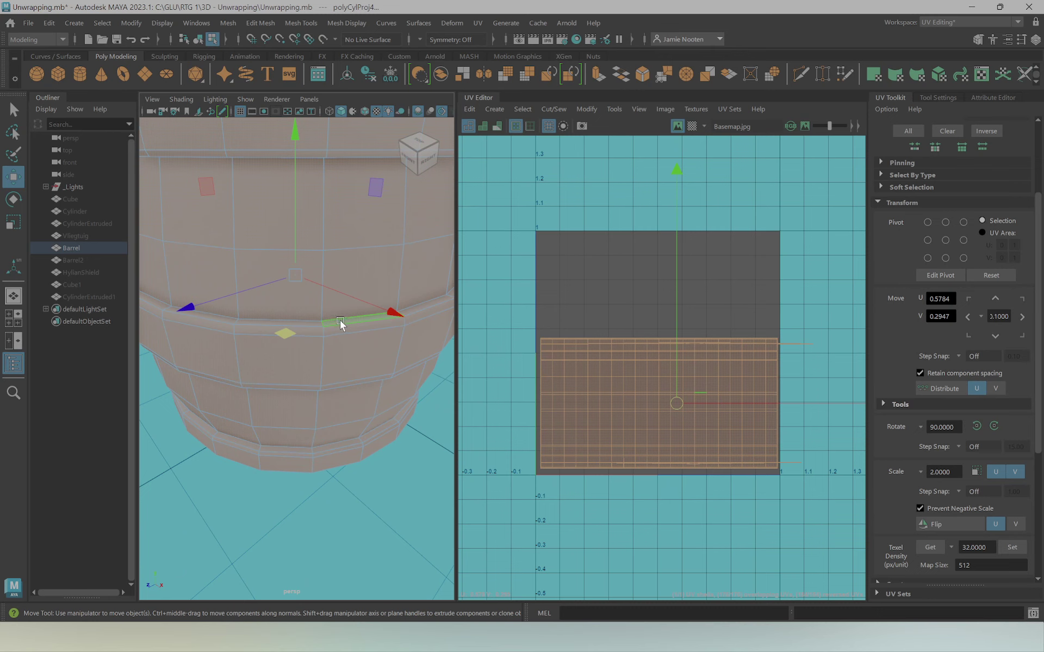
left_click(277, 321)
scroll(626, 391, "up", 3)
scroll(683, 402, "up", 2)
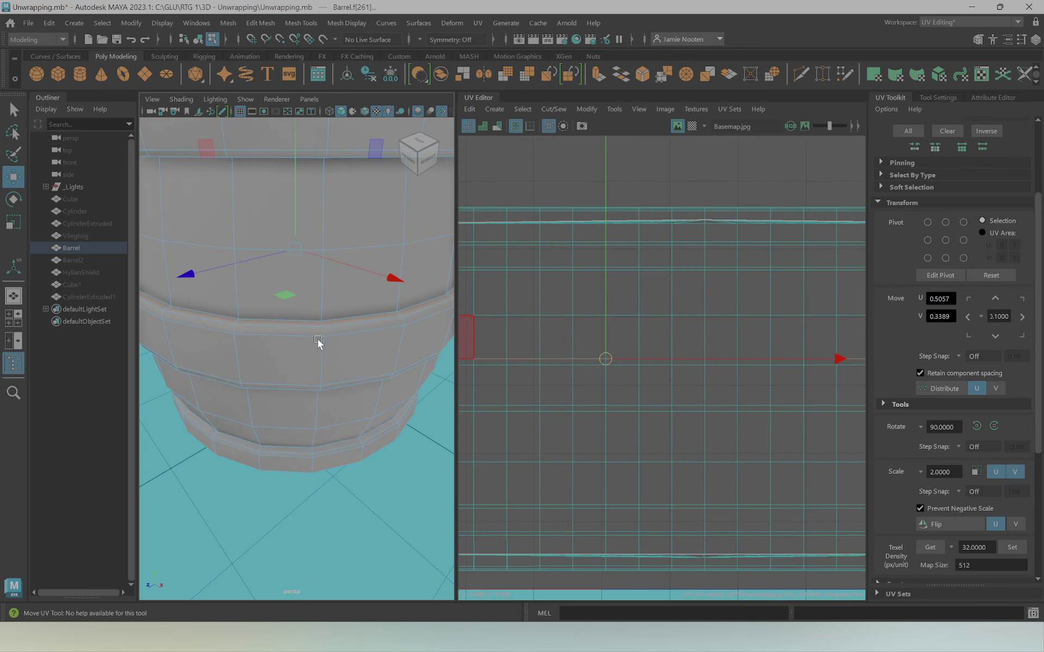
double_click(301, 279)
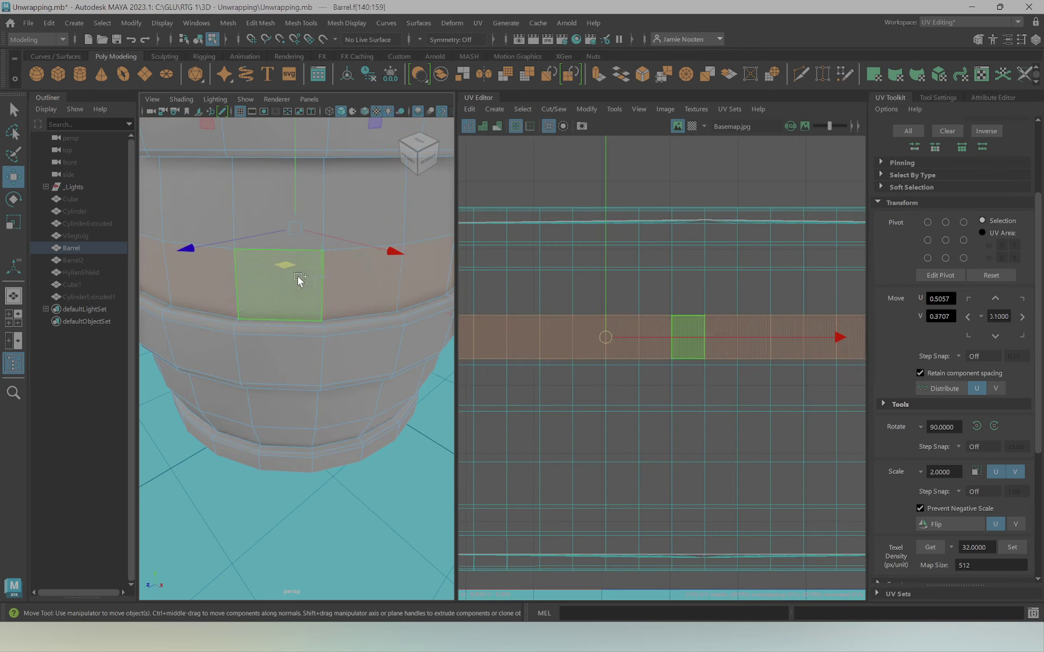
scroll(535, 348, "down", 2)
middle_click_drag(567, 292, 631, 273, "alt")
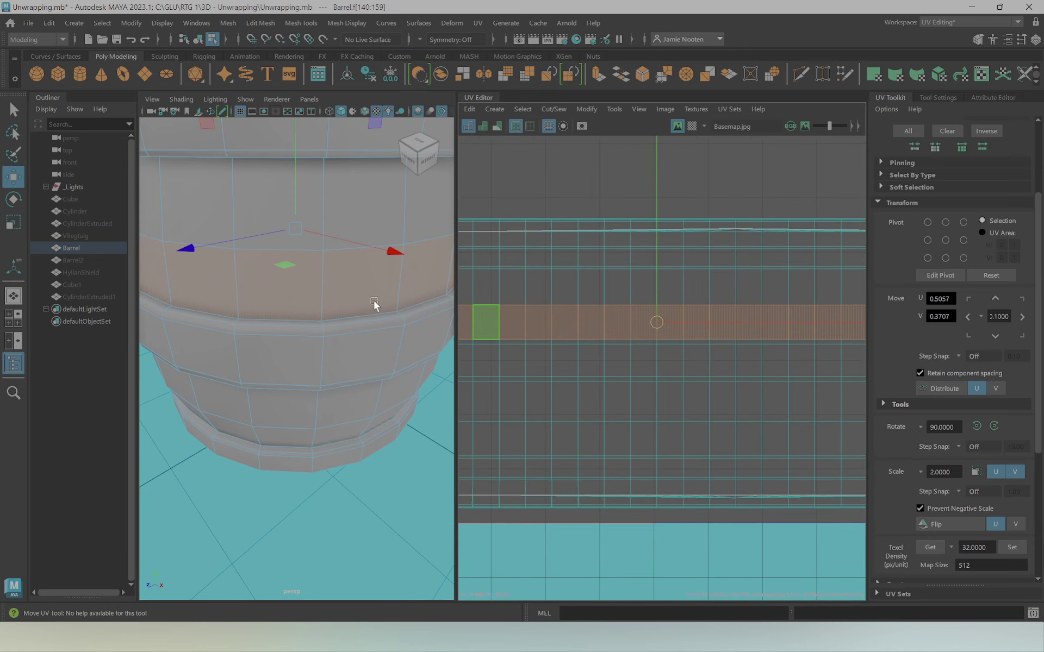
mouse_move(373, 301)
left_mouse_down("alt")
mouse_move(344, 371)
mouse_move(334, 357)
left_mouse_up("alt")
double_click(179, 274)
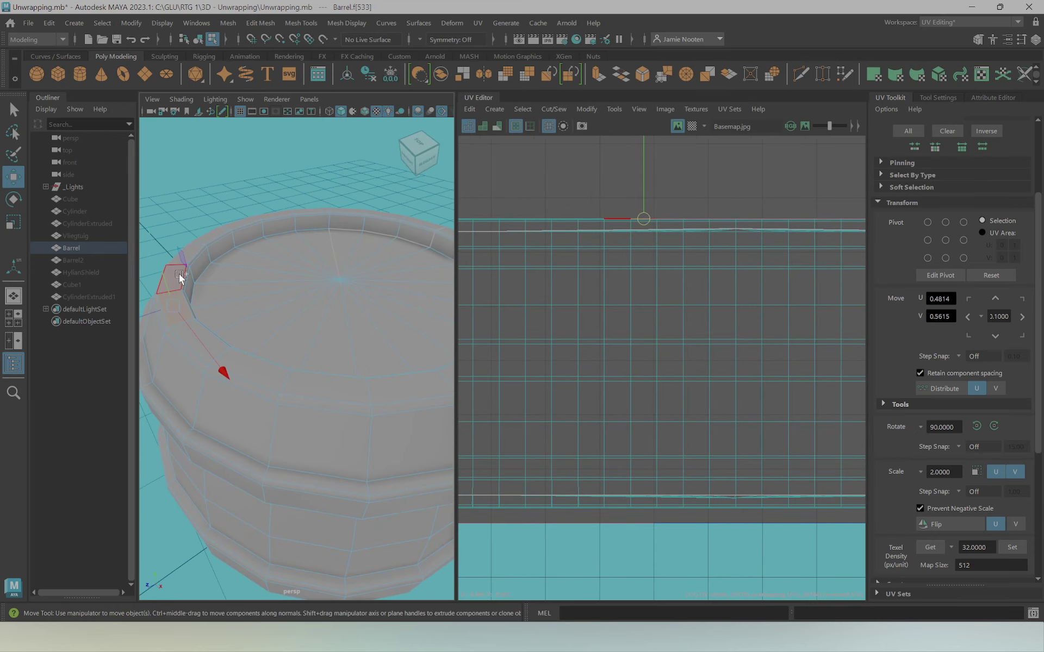
mouse_move(203, 263)
left_mouse_down("alt")
mouse_move(255, 257)
mouse_move(242, 298)
mouse_move(336, 318)
left_mouse_up("alt")
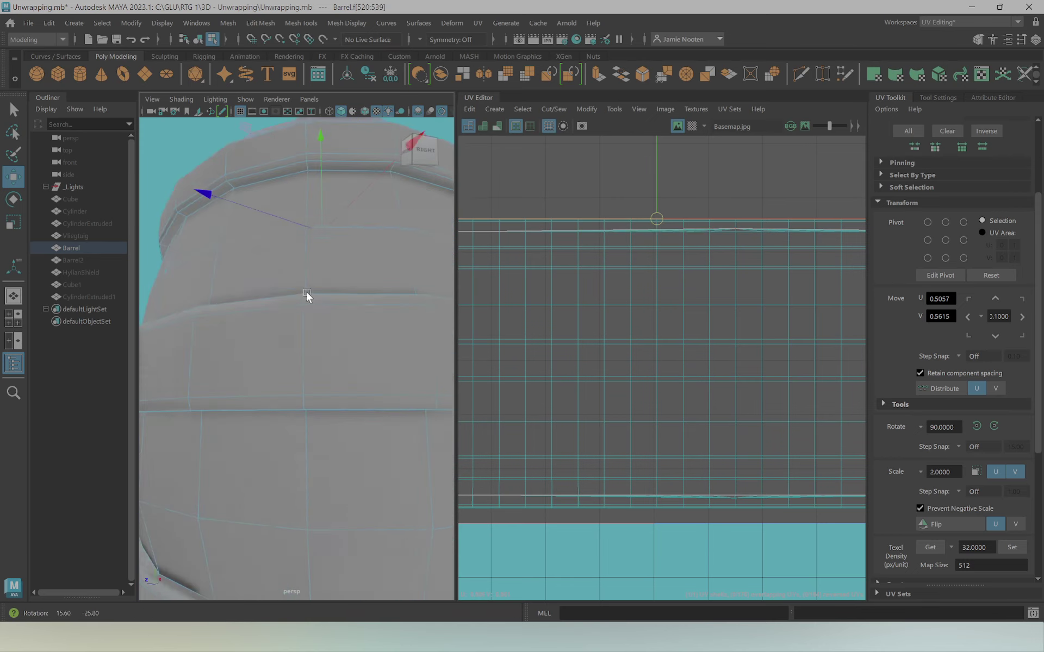
right_click_drag(334, 317, 241, 303, "alt")
left_click_drag(242, 303, 252, 303, "alt")
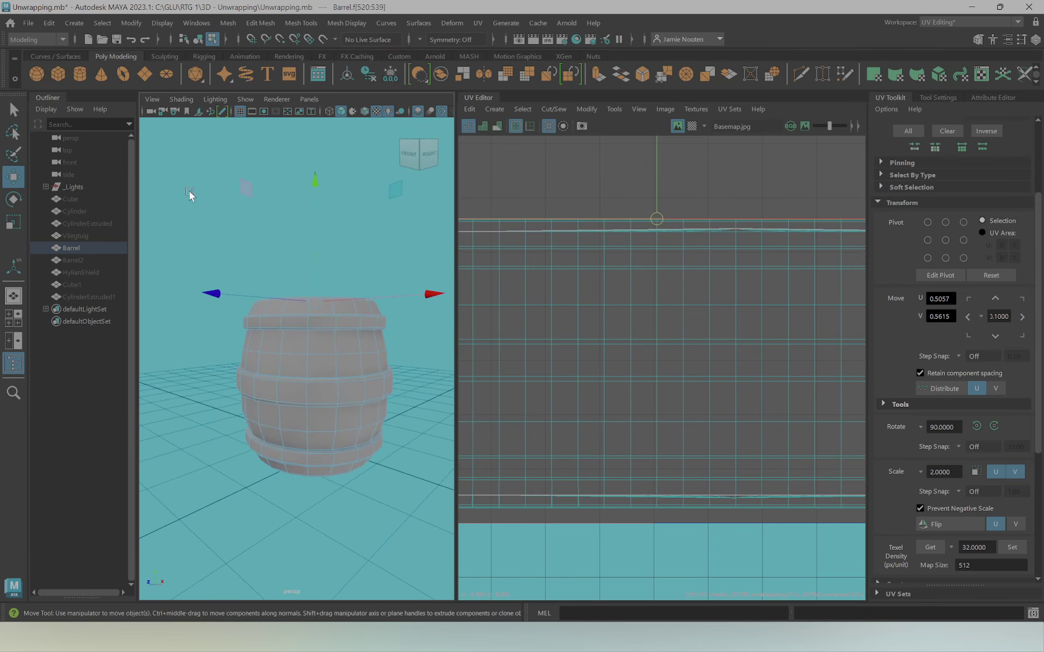
Narrow the selection to the top cap faces and frame the barrel in the top view
key("ctrl+z")
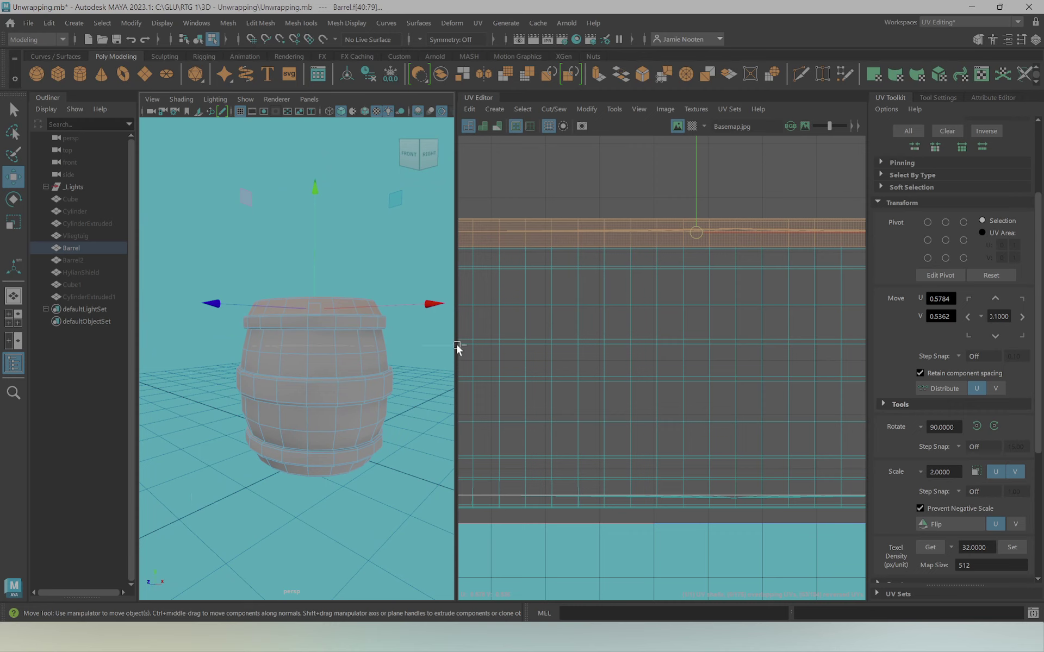
left_click_drag(350, 345, 348, 323, "alt")
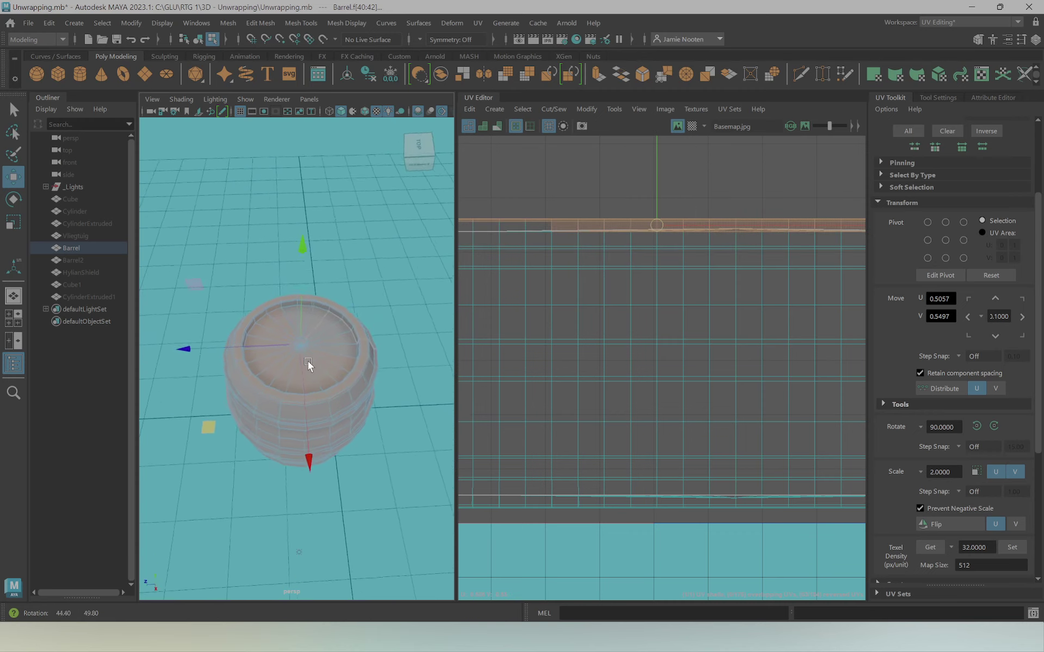
key("ctrl+z")
left_click_drag(314, 377, 198, 494, "alt")
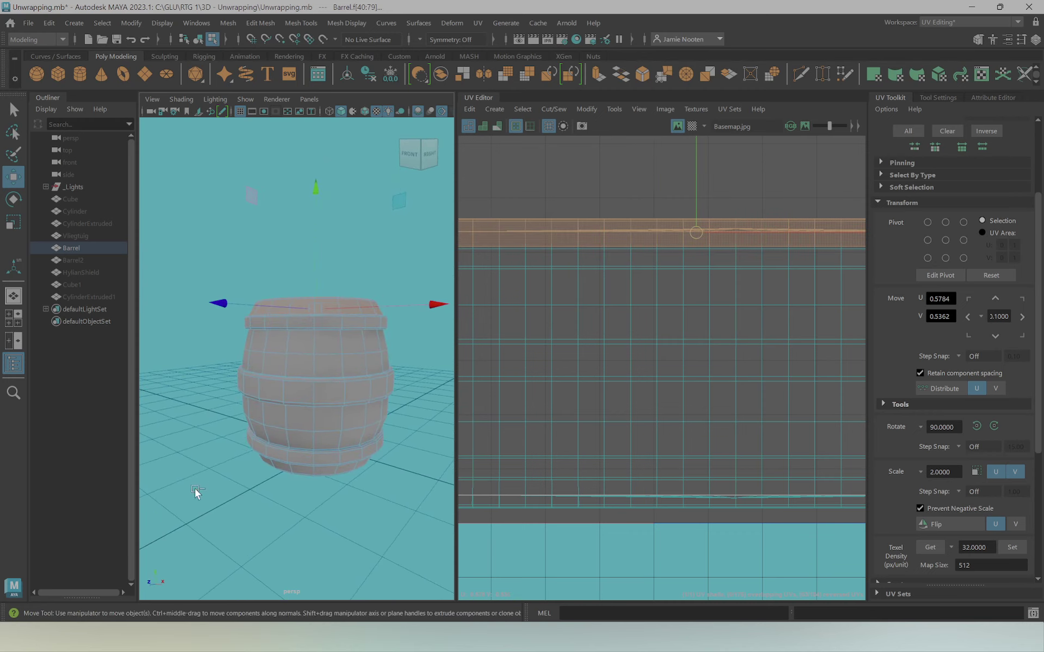
key("ctrl+z")
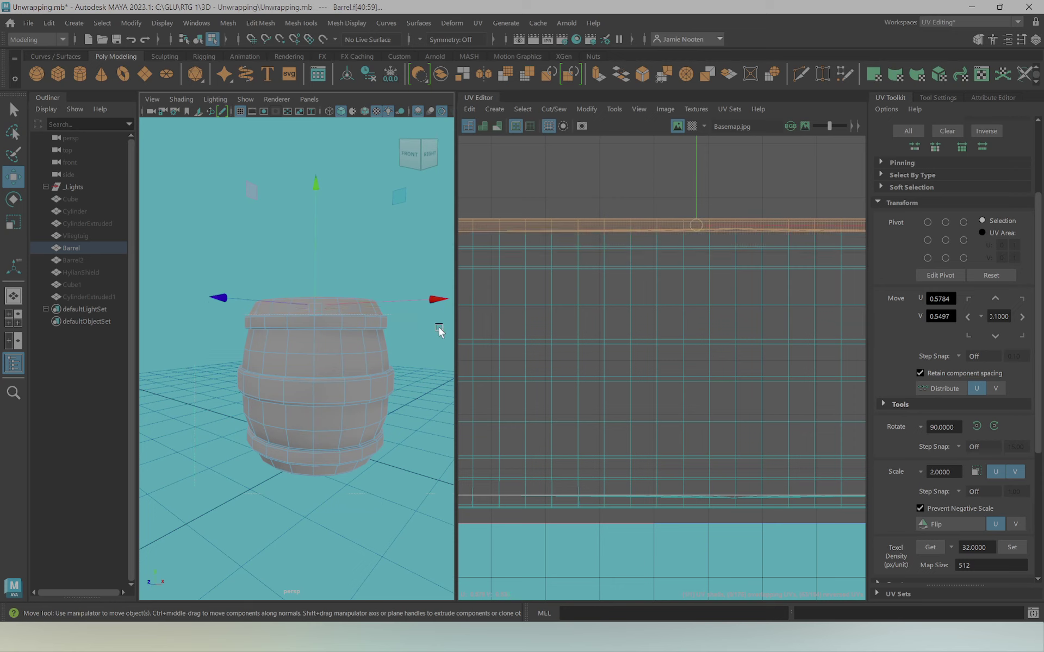
mouse_move(438, 331)
left_mouse_down("alt")
mouse_move(357, 379)
mouse_move(270, 361)
mouse_move(267, 389)
left_mouse_up("alt")
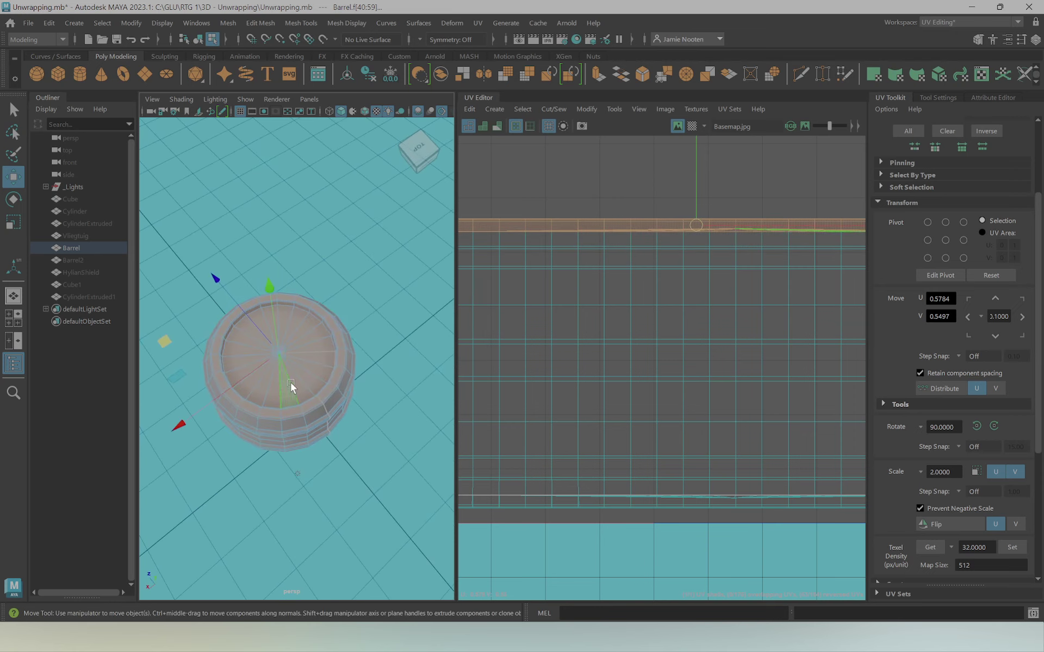
key("space")
left_click_drag(328, 377, 280, 380)
key("f")
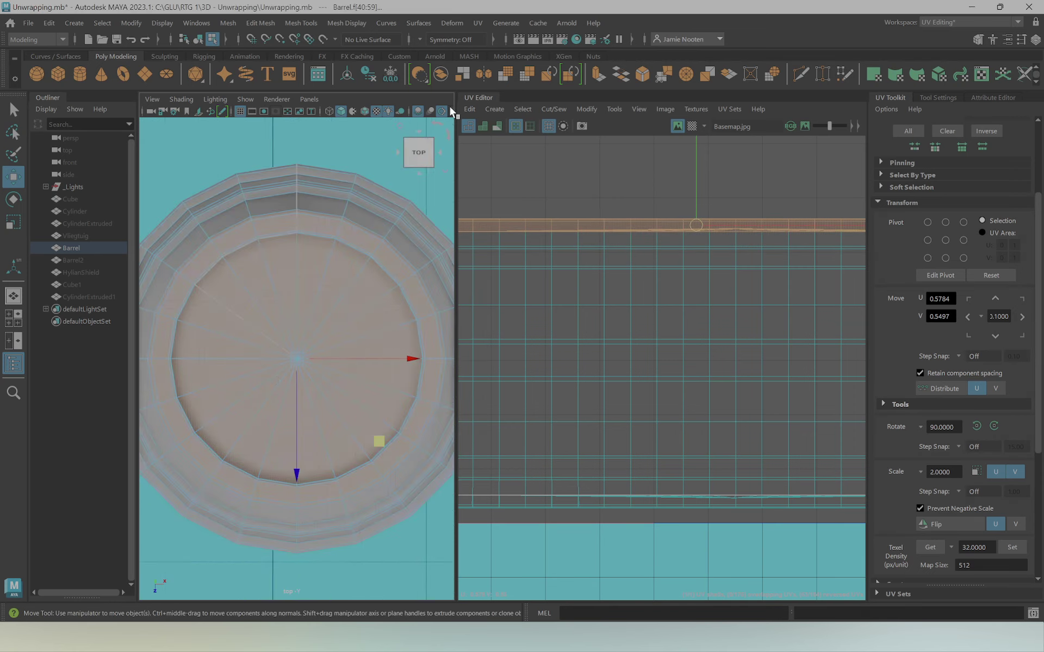
left_click(477, 22)
Planar-project the top cap faces, then shrink the circular shell and move it up-left
left_click(500, 114)
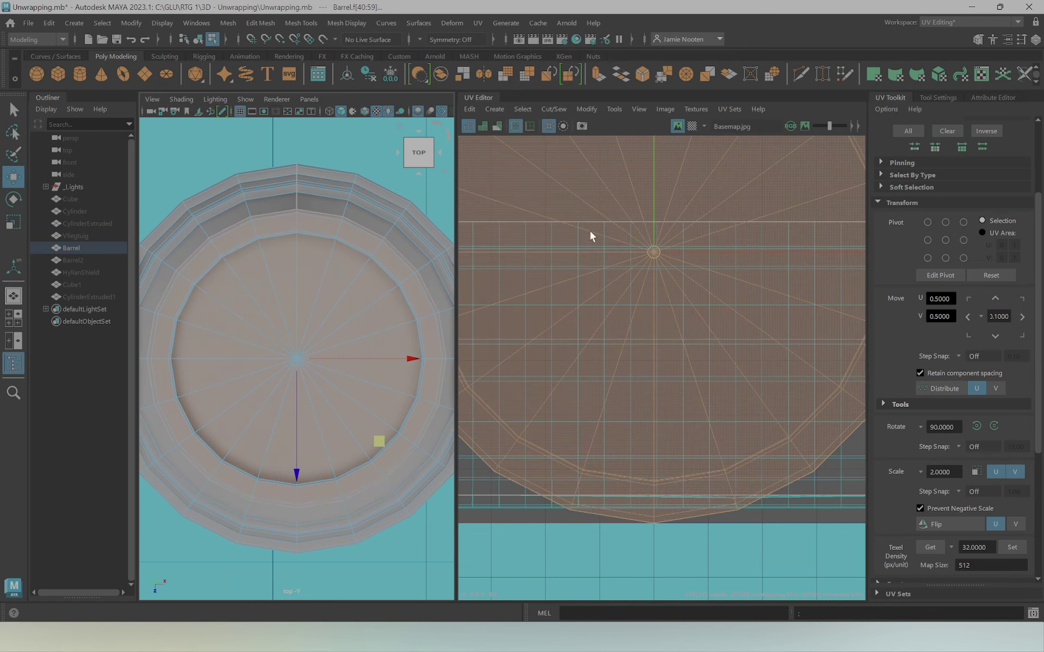
key("r")
left_click_drag(649, 272, 555, 291)
key("w")
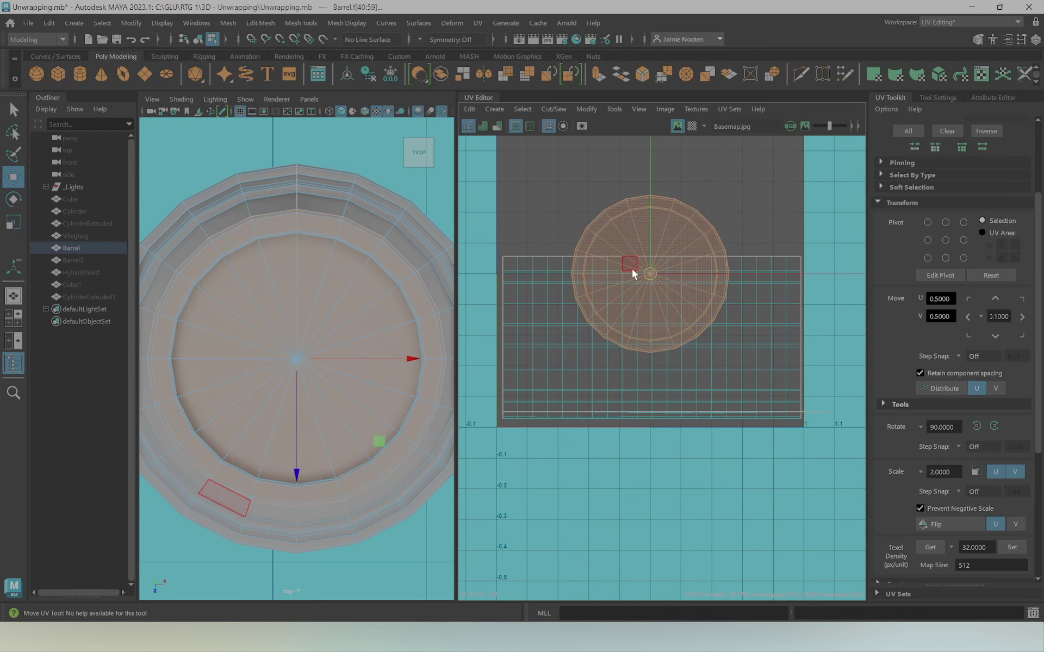
mouse_move(632, 269)
left_mouse_down()
mouse_move(577, 192)
mouse_move(577, 176)
left_mouse_up()
Planar-project the other cap's faces, shrink that shell and move it to the top-right
key("space")
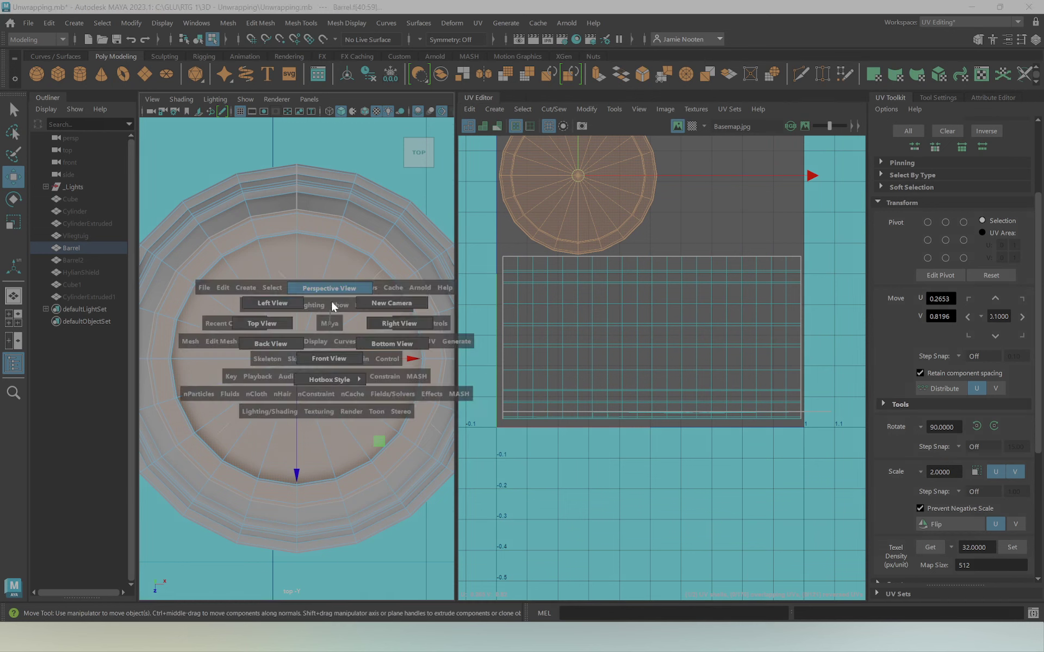
mouse_move(330, 300)
left_mouse_down()
mouse_move(338, 401)
mouse_move(350, 350)
left_mouse_up()
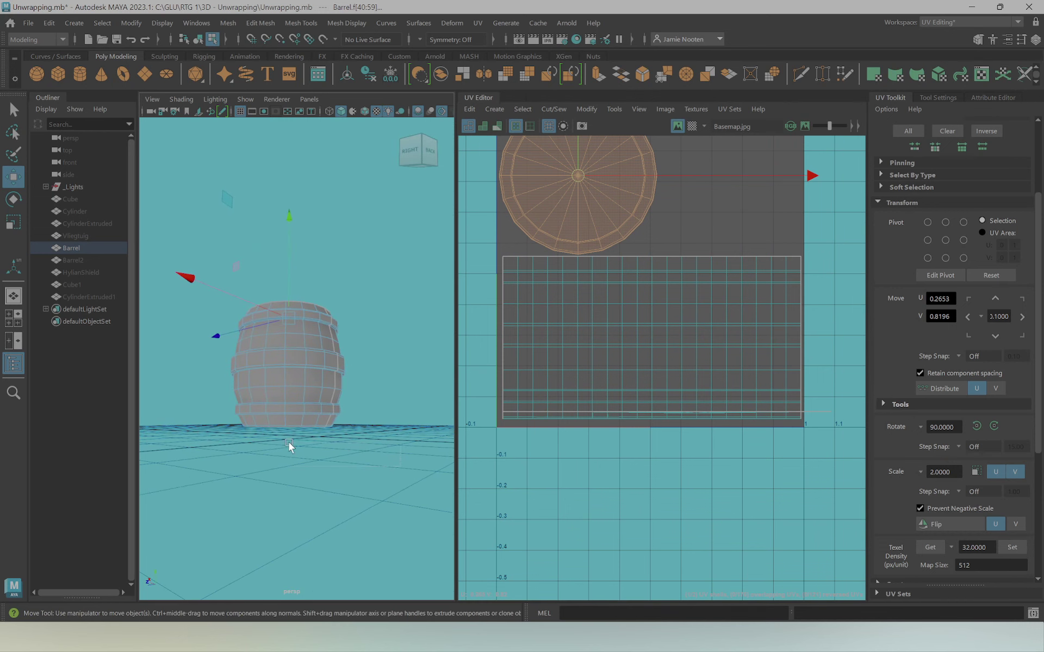
mouse_move(172, 419)
left_mouse_down()
mouse_move(425, 417)
mouse_move(407, 380)
mouse_move(360, 374)
left_mouse_up()
key("space")
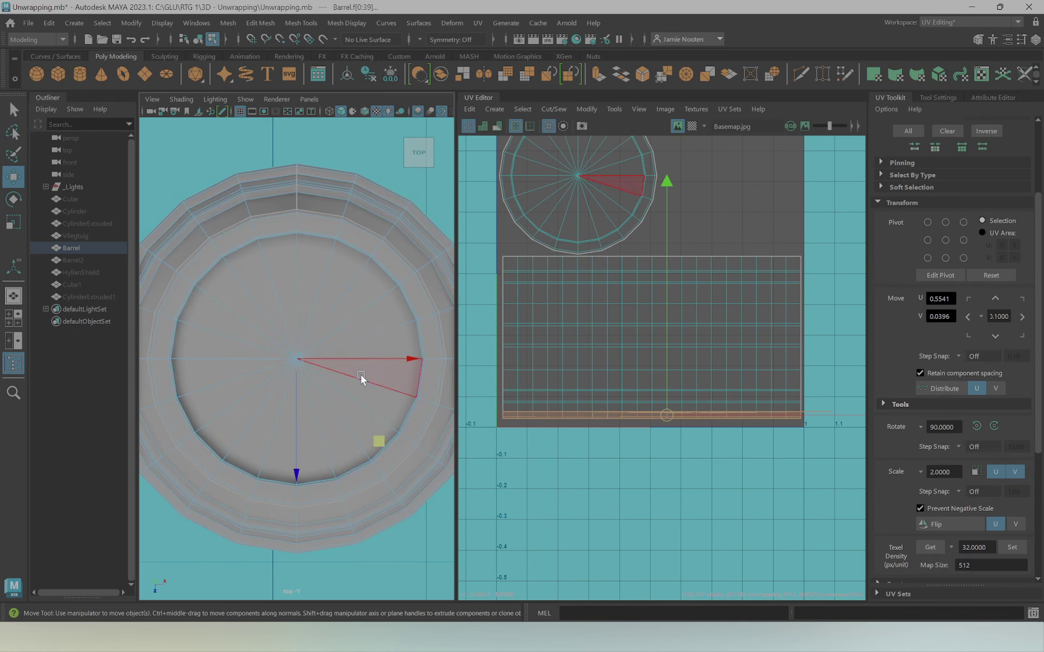
left_click(471, 24)
left_click(519, 125)
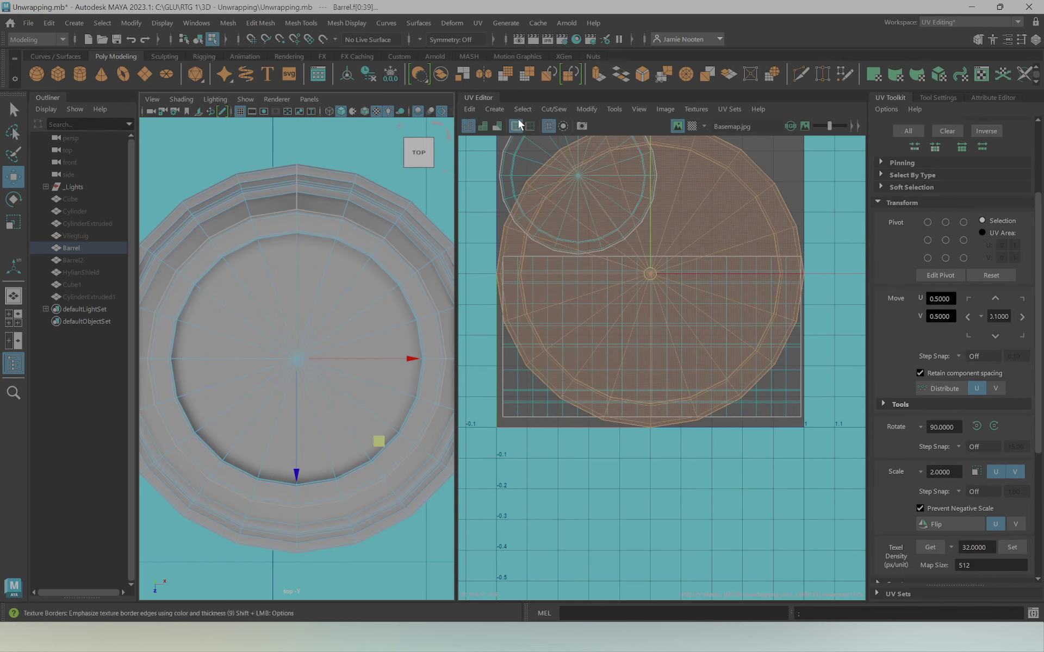
key("r")
left_click_drag(654, 276, 562, 295)
key("w")
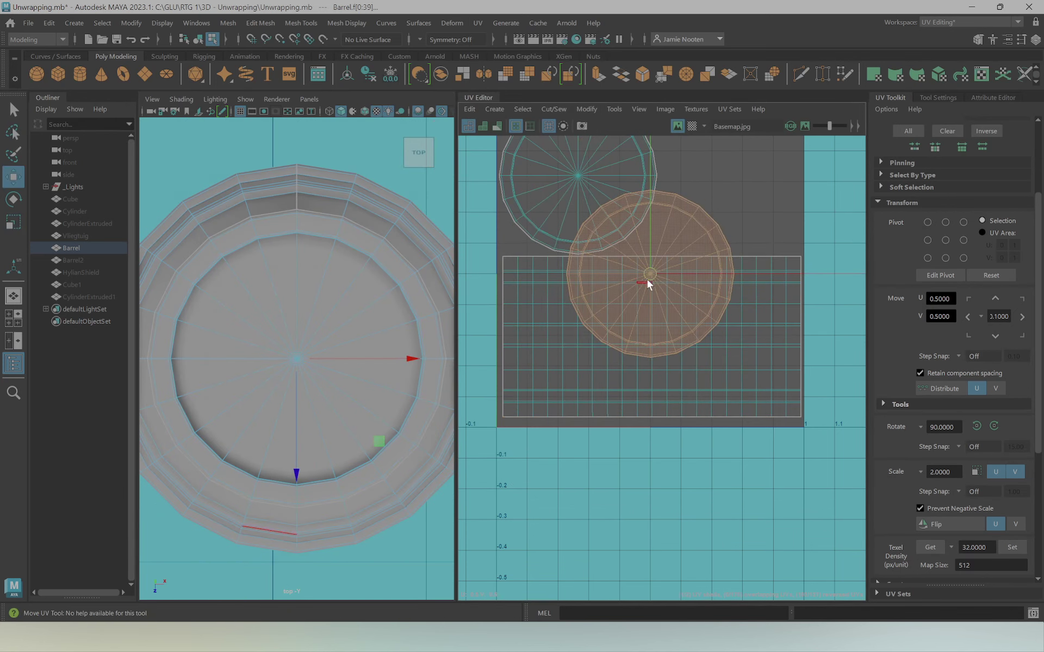
left_click_drag(648, 275, 735, 184)
Select the whole left cap shell and nudge it down and left
key("r")
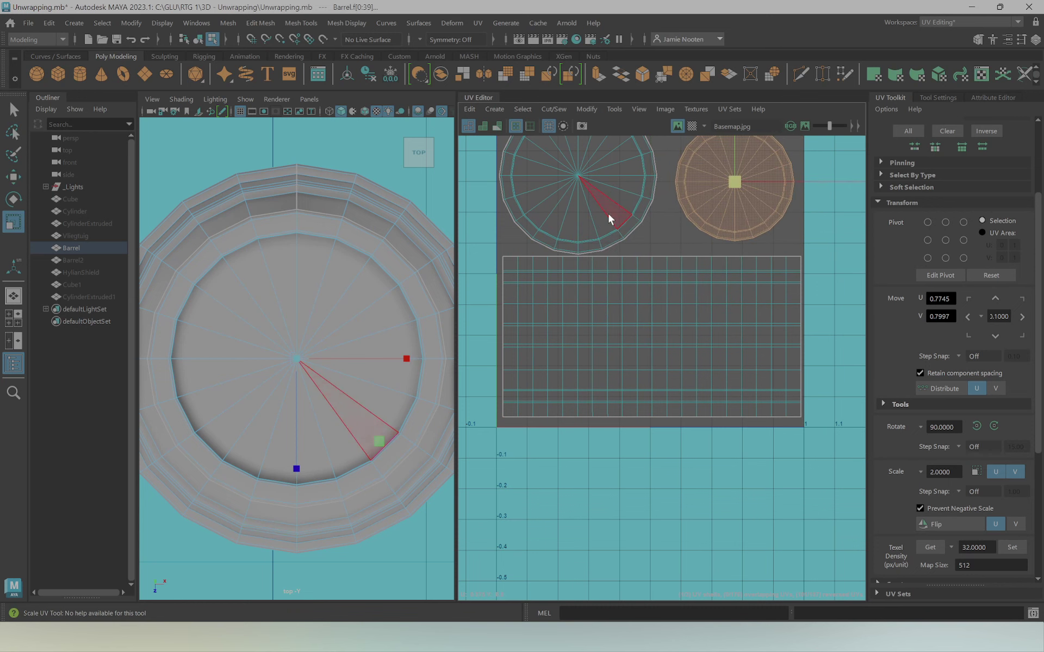
middle_click_drag(608, 215, 597, 238, "alt")
double_click(598, 238)
key("w")
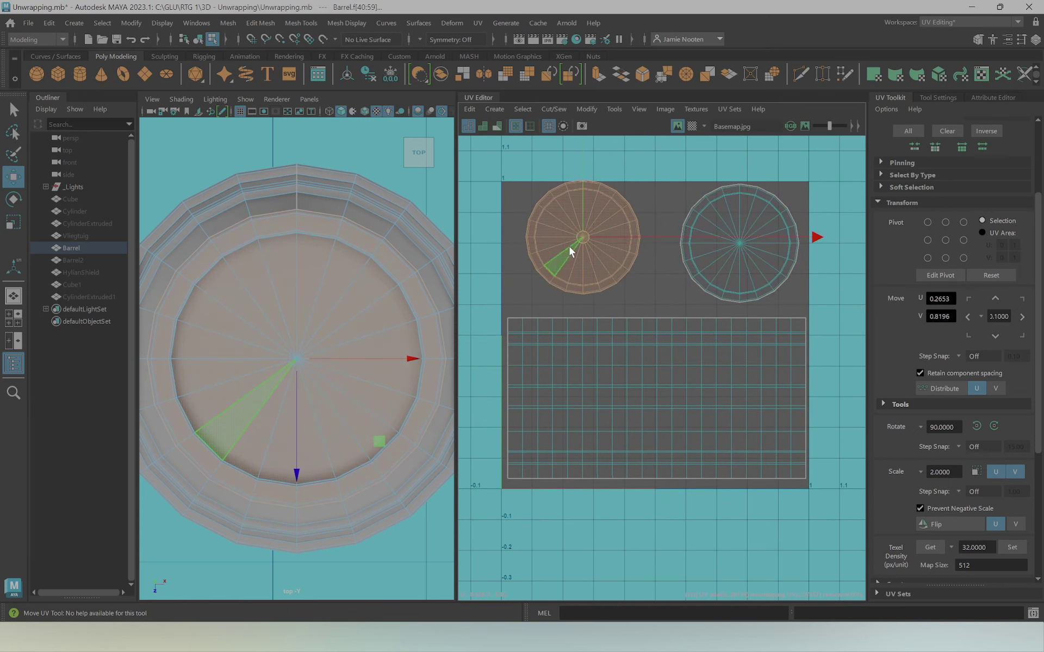
left_click_drag(570, 247, 563, 254)
Move the right cap shell left beside the other and shrink it slightly
left_click(722, 214)
double_click(736, 242)
left_click_drag(735, 242, 703, 246)
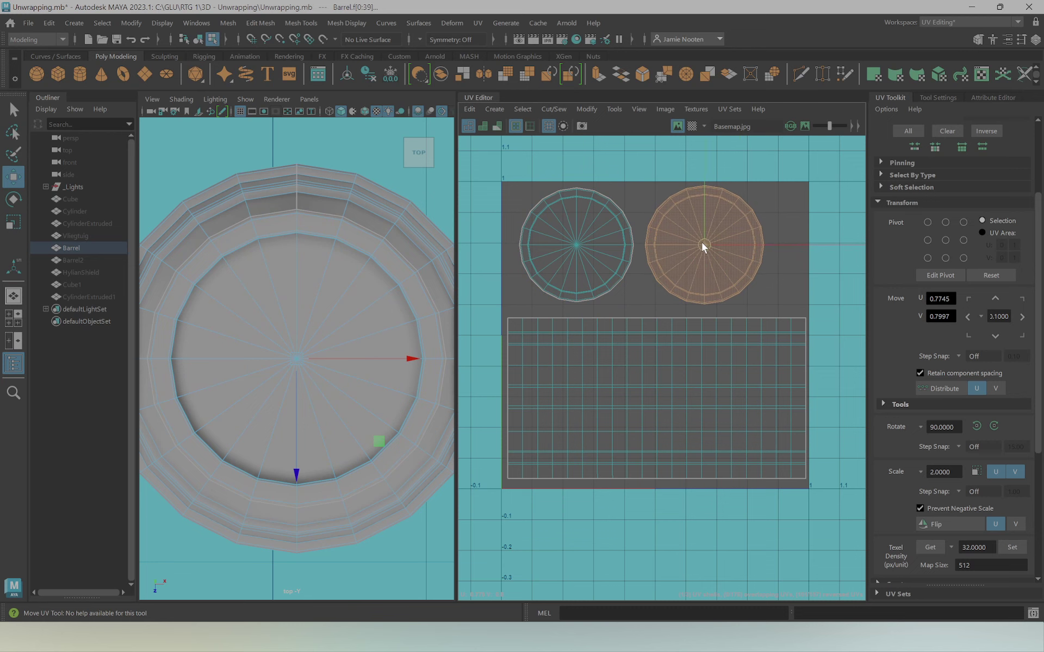
key("r")
mouse_move(282, 290)
left_mouse_down()
mouse_move(286, 269)
mouse_move(320, 296)
left_mouse_up()
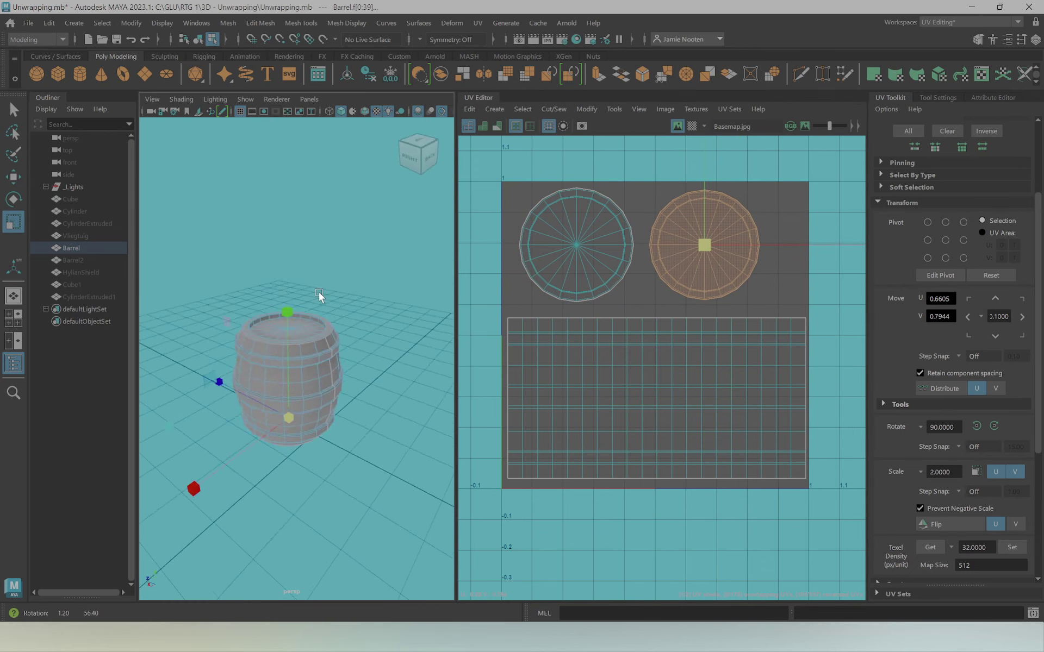
left_click(573, 242)
scroll(626, 188, "up", 3)
scroll(630, 245, "up", 2)
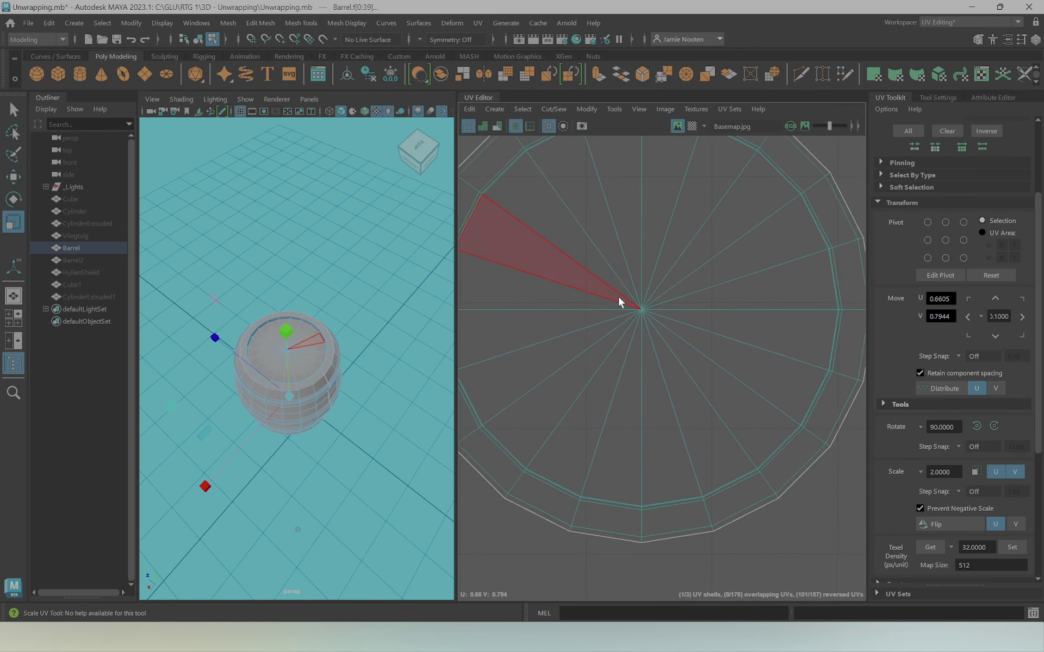
Undo the cap shell's last shrink and switch to edge selection
double_click(617, 295)
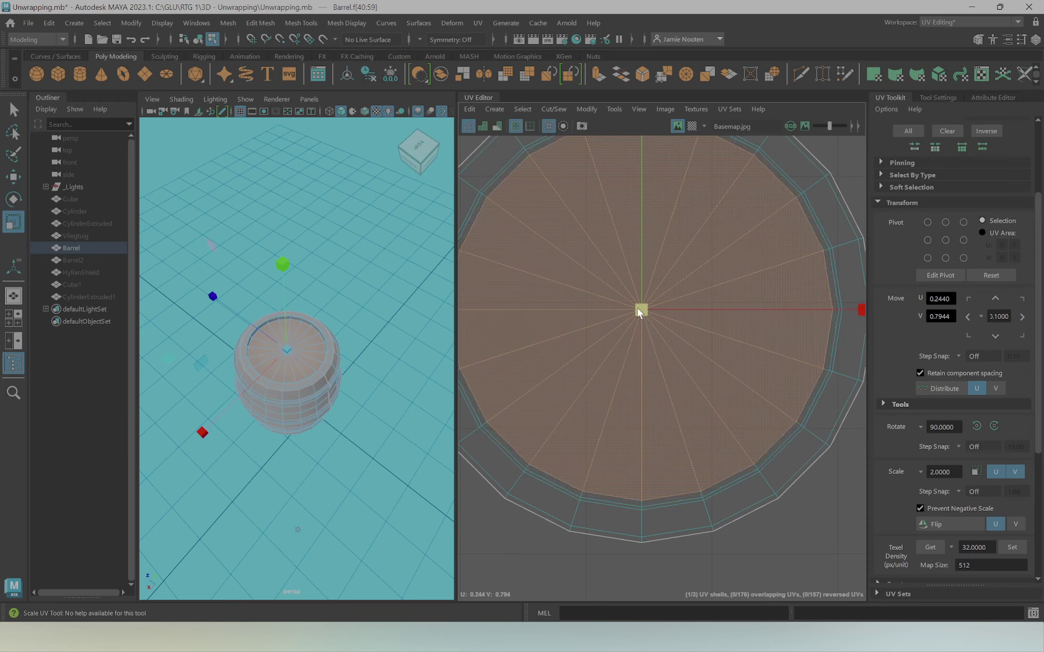
key("ctrl+z")
middle_click_drag(543, 234, 604, 283, "alt")
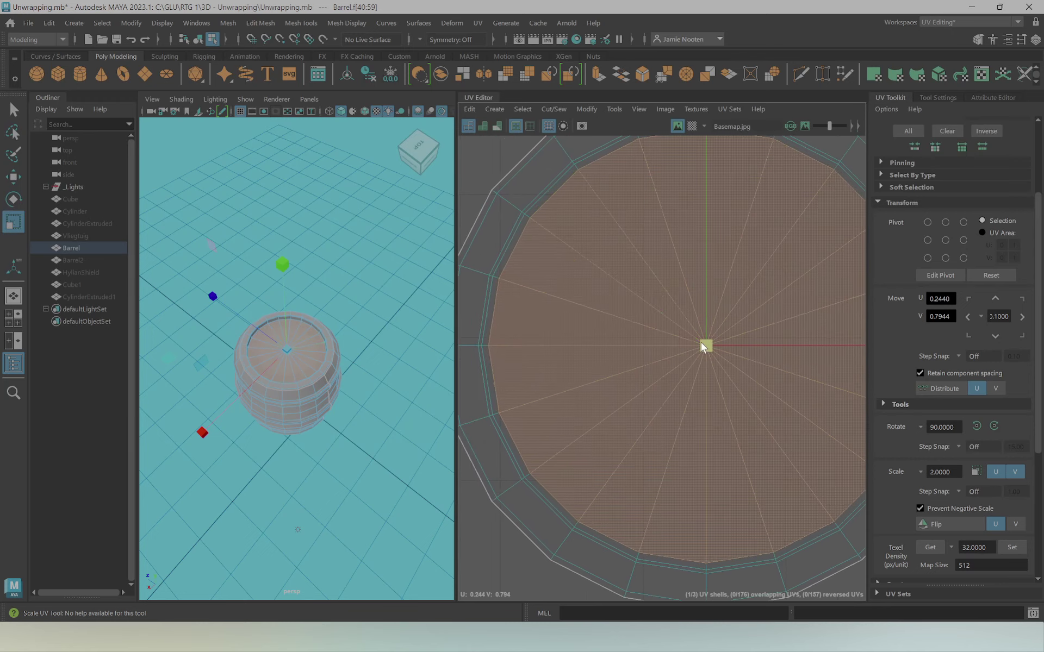
right_click_drag(485, 265, 504, 246)
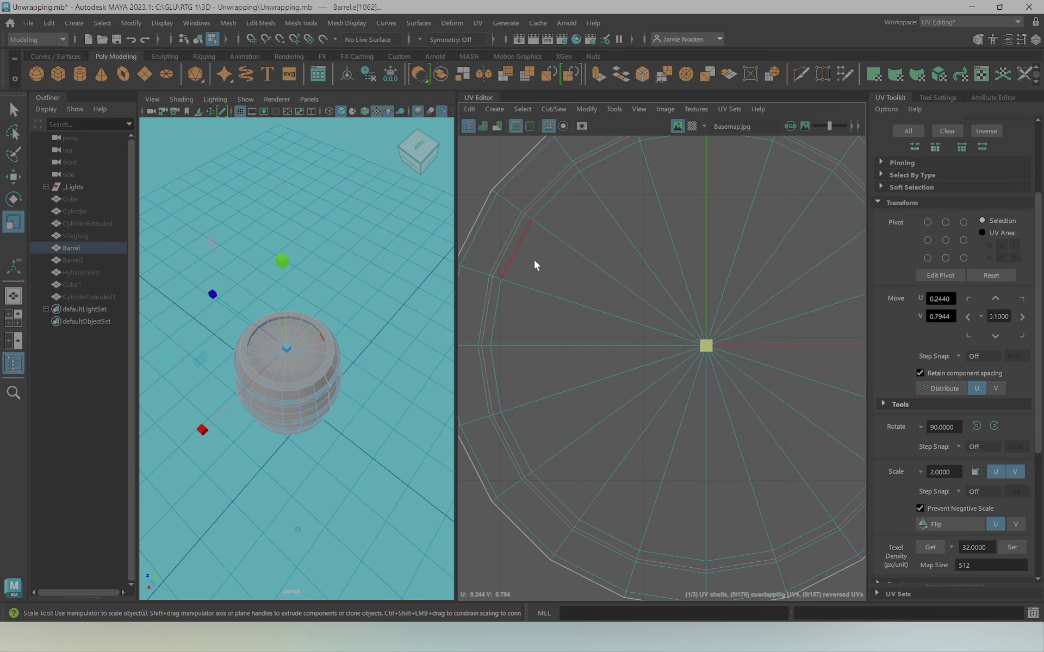
right_click_drag(702, 347, 502, 307, "alt")
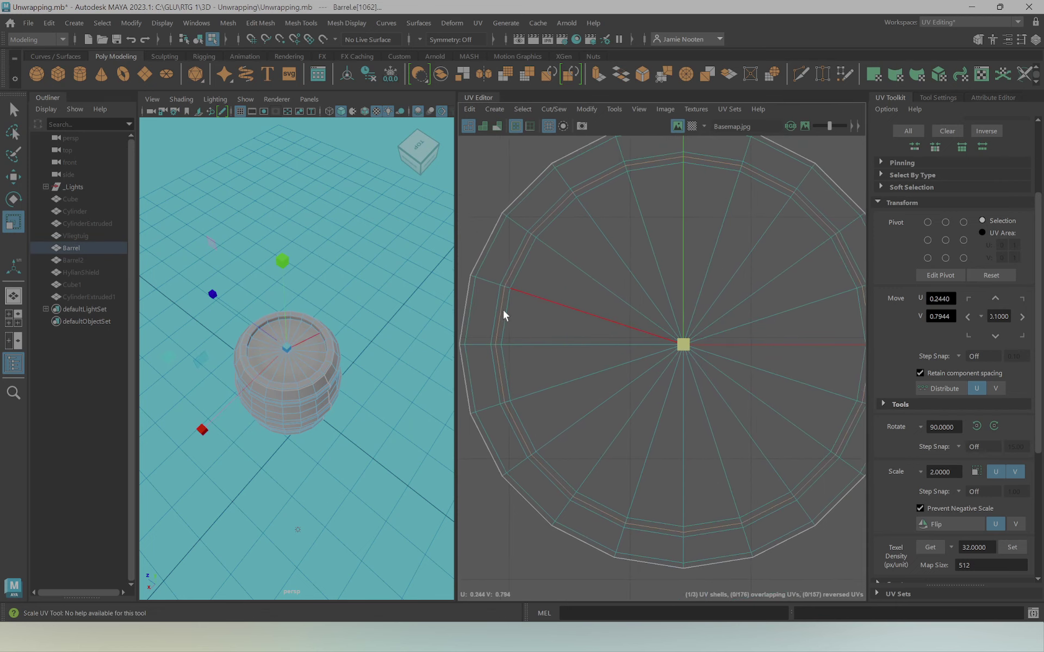
Select an upper horizontal edge loop on the barrel and nudge its UVs slightly down
left_click_drag(434, 310, 303, 315, "alt")
mouse_move(304, 315)
right_mouse_down("alt")
mouse_move(387, 355)
mouse_move(345, 326)
right_mouse_up("alt")
left_click_drag(344, 327, 351, 348, "alt")
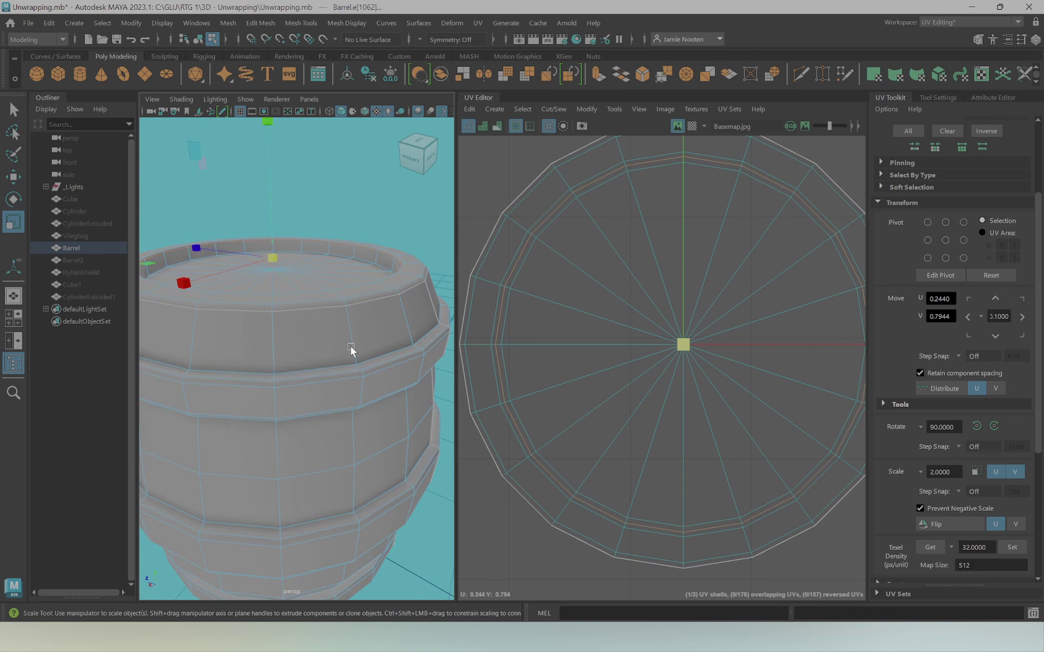
left_click(329, 365)
scroll(641, 409, "down", 3)
scroll(628, 368, "down", 2)
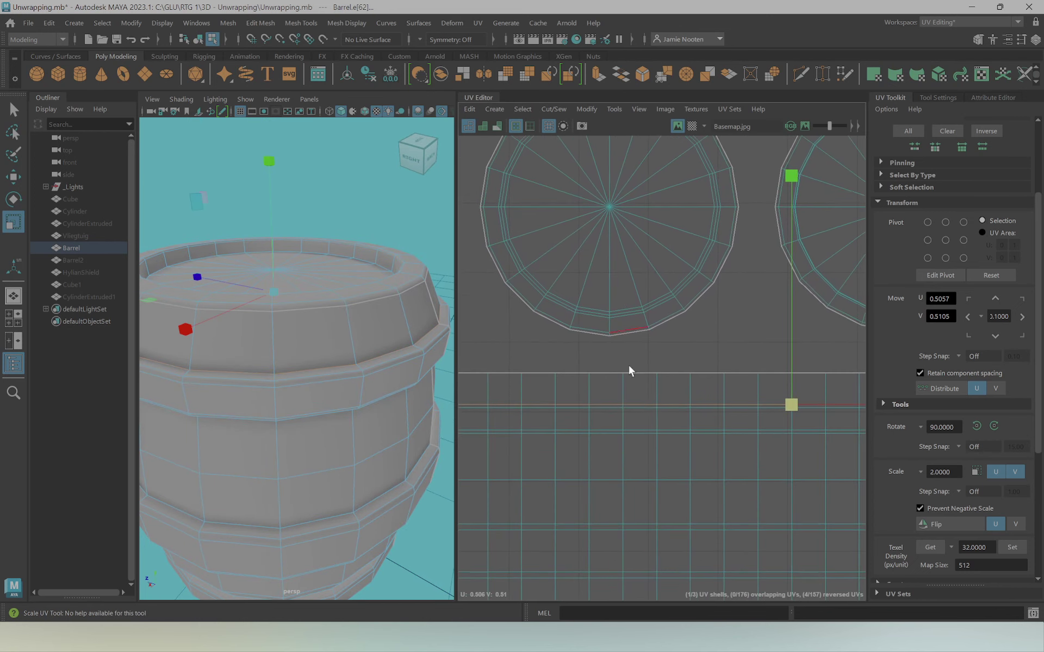
scroll(664, 380, "down", 2)
key("w")
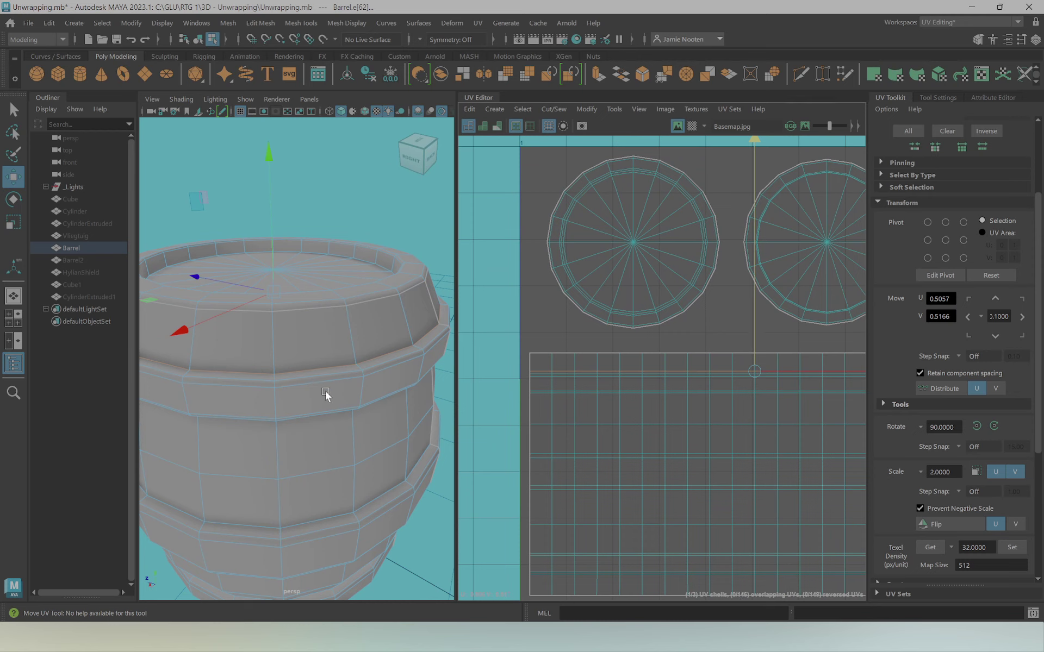
left_click_drag(327, 396, 333, 366, "alt")
double_click(326, 238)
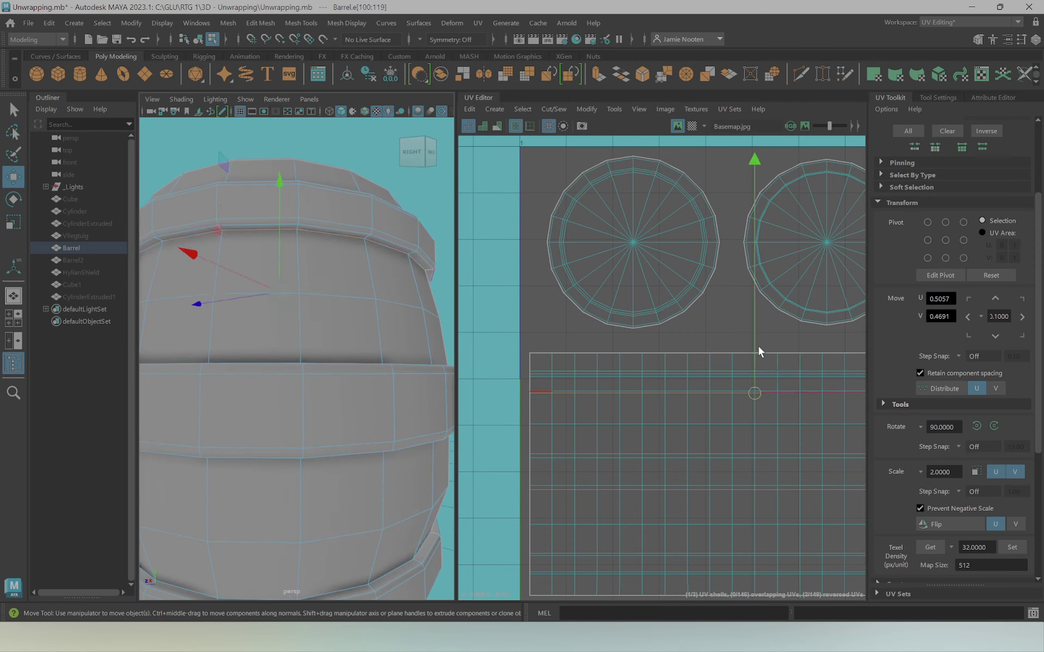
left_click_drag(754, 348, 755, 350)
Nudge a lower edge's UVs up and move another full edge loop's UVs slightly down
mouse_move(332, 399)
left_mouse_down("alt")
mouse_move(320, 388)
mouse_move(338, 459)
left_mouse_up("alt")
left_click(343, 460)
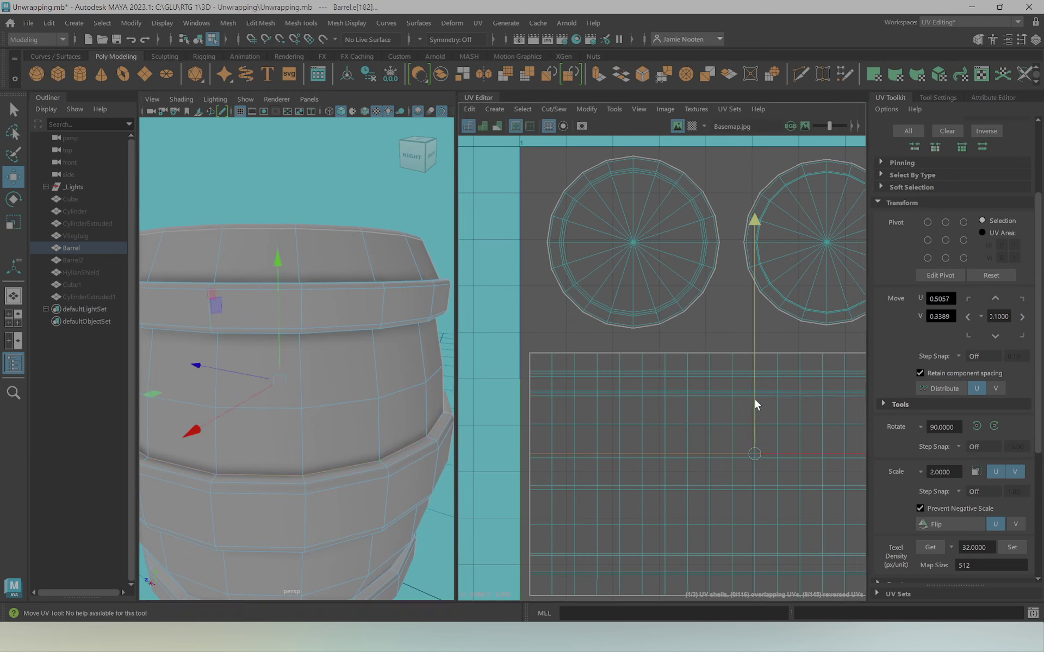
left_click_drag(753, 399, 754, 397)
mouse_move(336, 430)
left_mouse_down("alt")
mouse_move(298, 443)
mouse_move(373, 343)
left_mouse_up("alt")
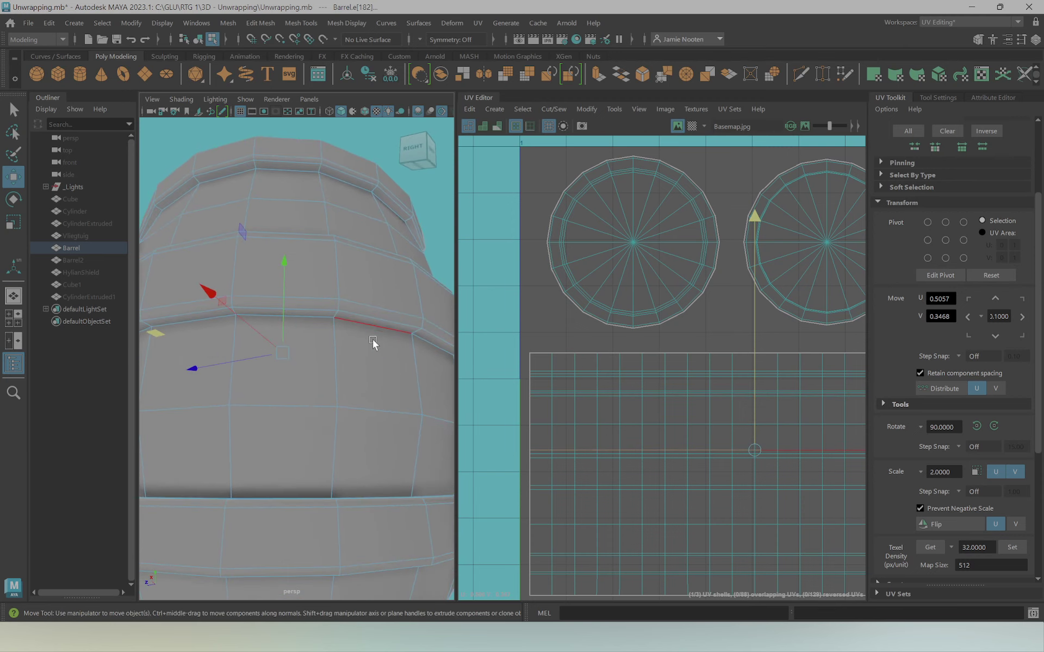
double_click(372, 341)
left_click_drag(756, 371, 756, 375)
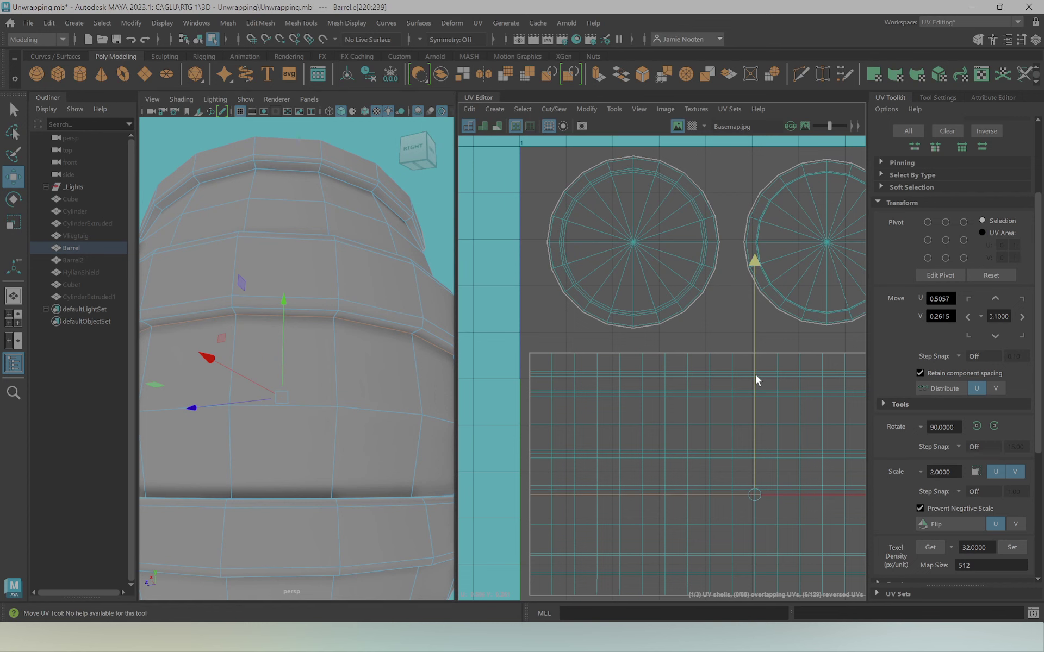
Check the strip with the checker map, then nudge an edge near the barrel bottom slightly up
mouse_move(408, 417)
left_mouse_down("alt")
mouse_move(326, 446)
mouse_move(337, 402)
left_mouse_up("alt")
left_click(692, 126)
scroll(307, 480, "up", 3)
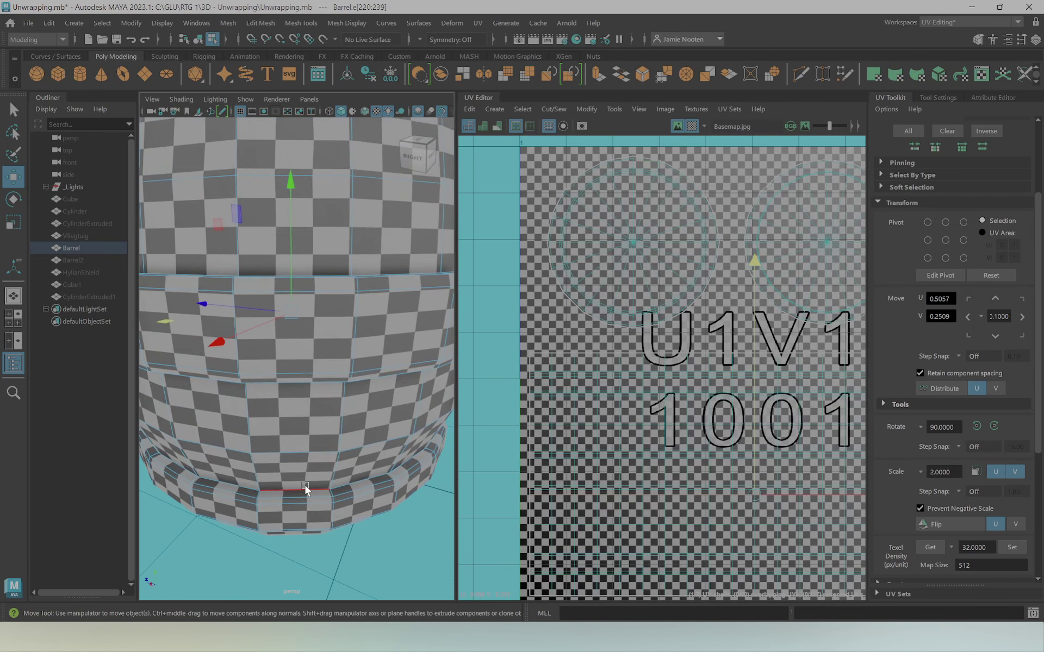
left_click(306, 485)
middle_click_drag(510, 482, 617, 355, "alt")
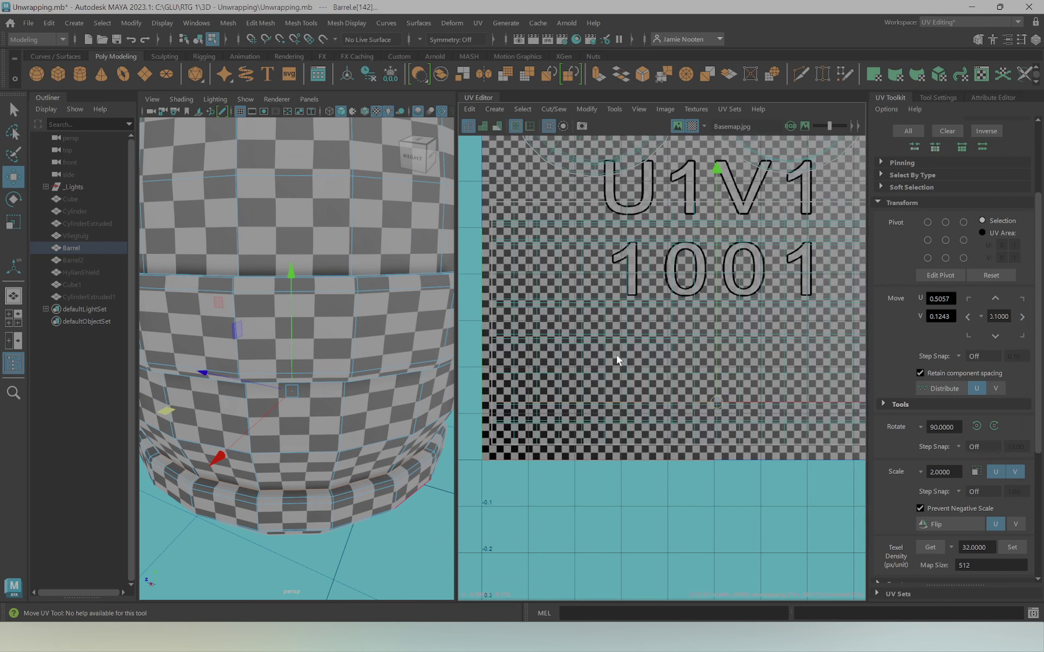
left_click(693, 127)
left_click_drag(714, 366, 715, 361)
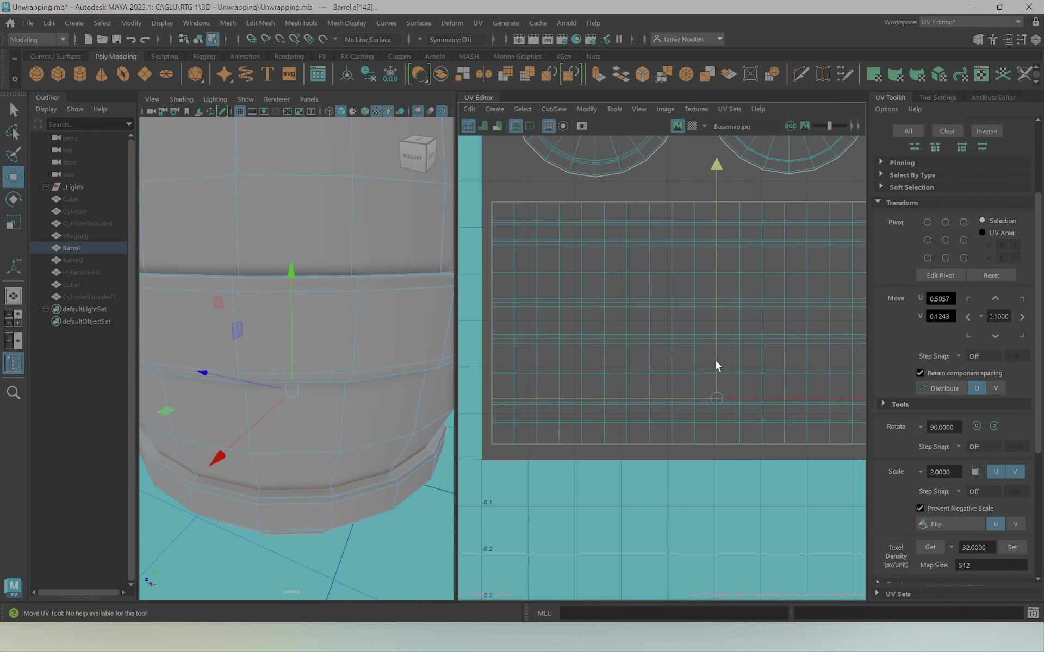
Nudge the bottom edge loop's UVs down, then frame both cap shells in the UV view
left_click_drag(275, 405, 283, 325, "alt")
double_click(352, 208)
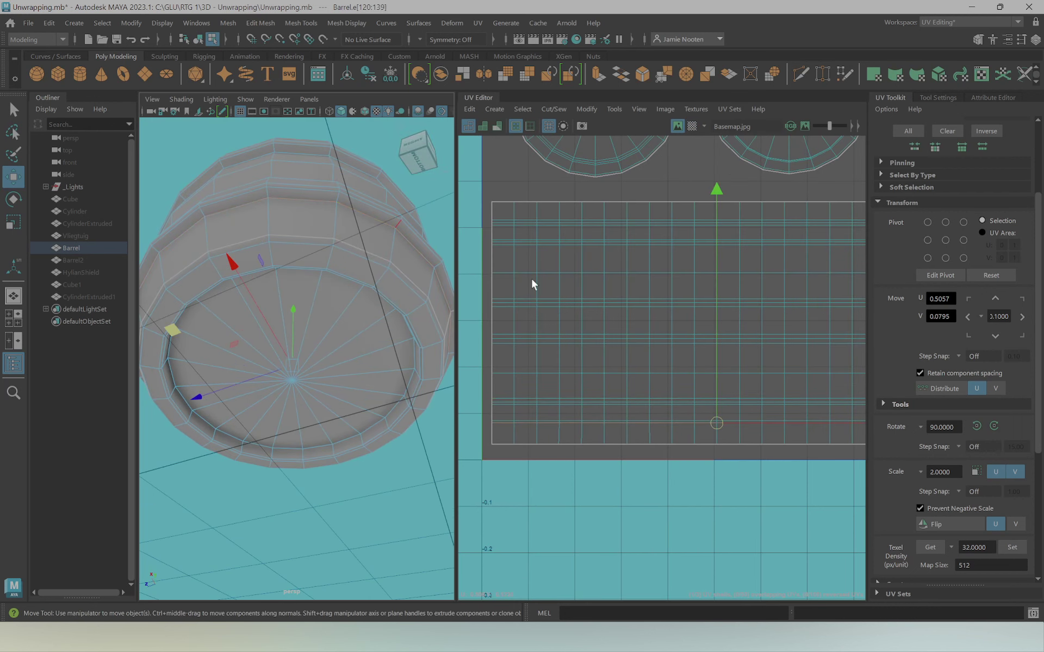
middle_click_drag(714, 321, 717, 324)
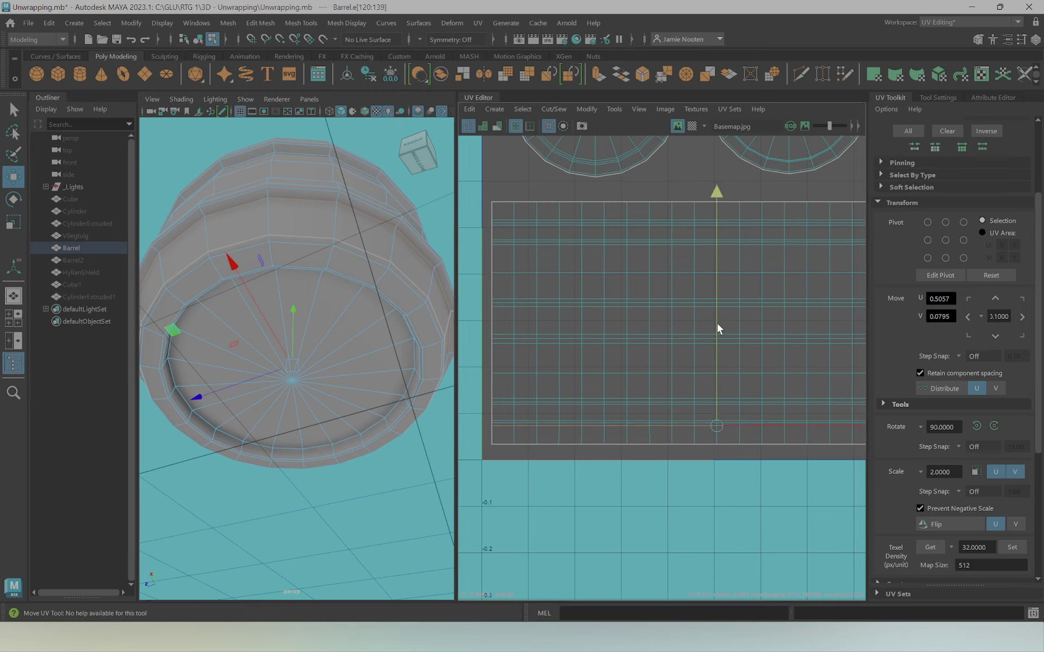
left_click_drag(265, 290, 226, 301, "alt")
left_click_drag(380, 216, 397, 373, "alt")
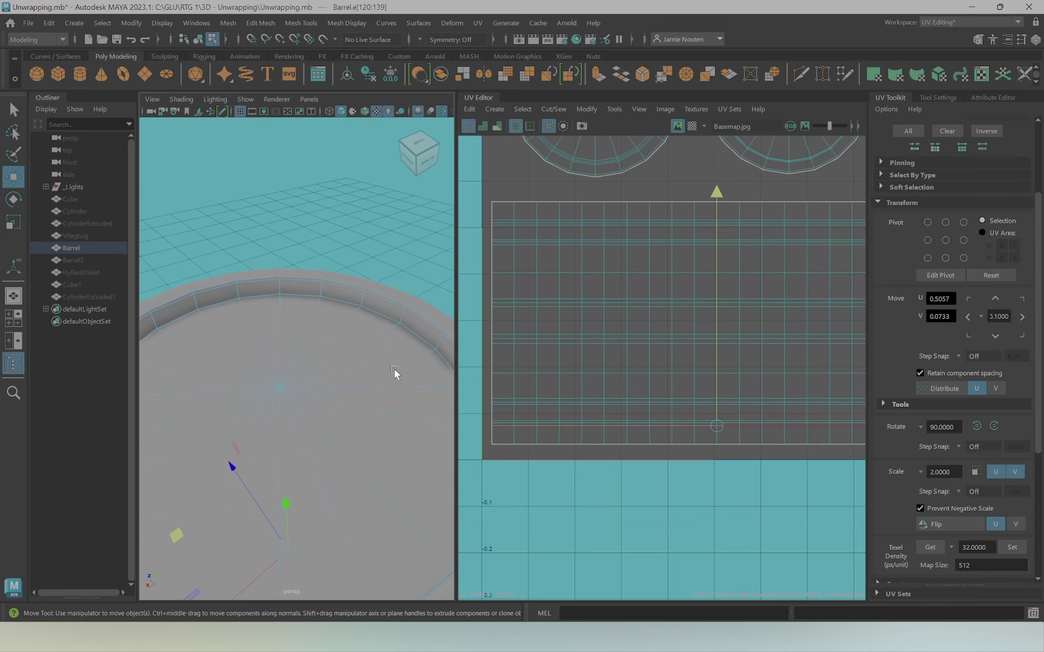
middle_click_drag(759, 218, 699, 393, "alt")
right_click_drag(735, 260, 726, 272)
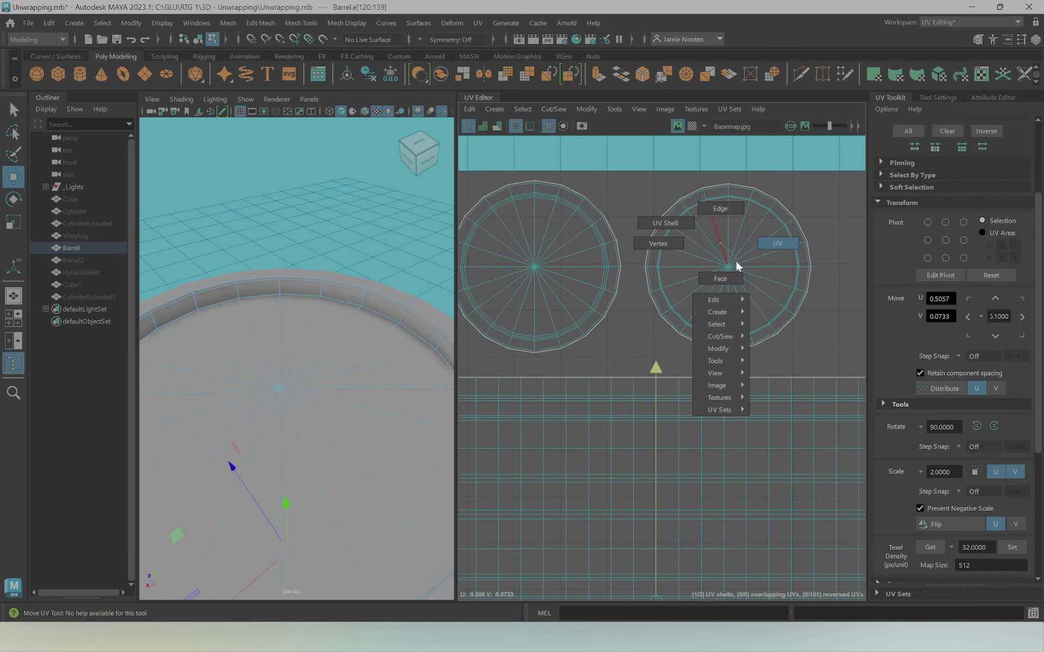
key("r")
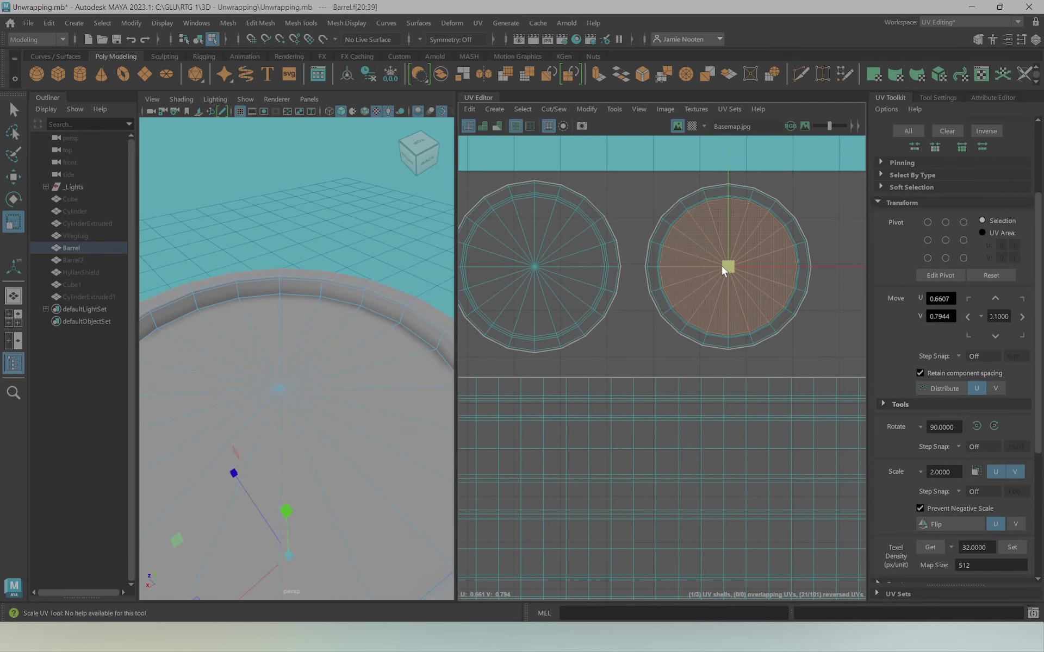
scroll(720, 266, "up", 3)
scroll(619, 255, "up", 1)
scroll(618, 255, "up", 2)
right_click(620, 253)
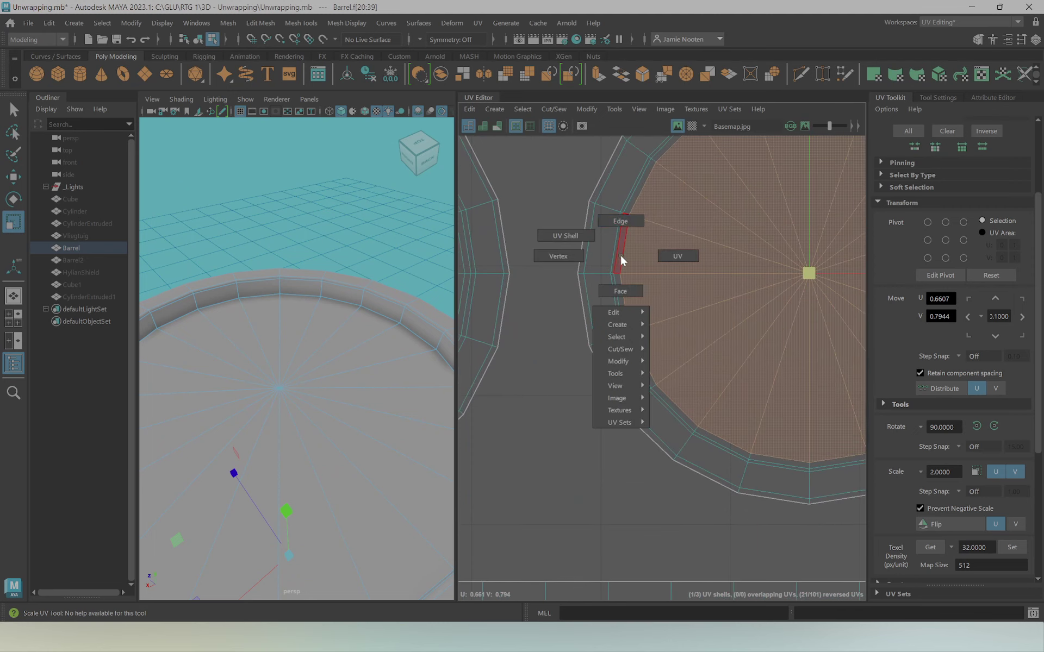
right_click_drag(620, 254, 613, 232)
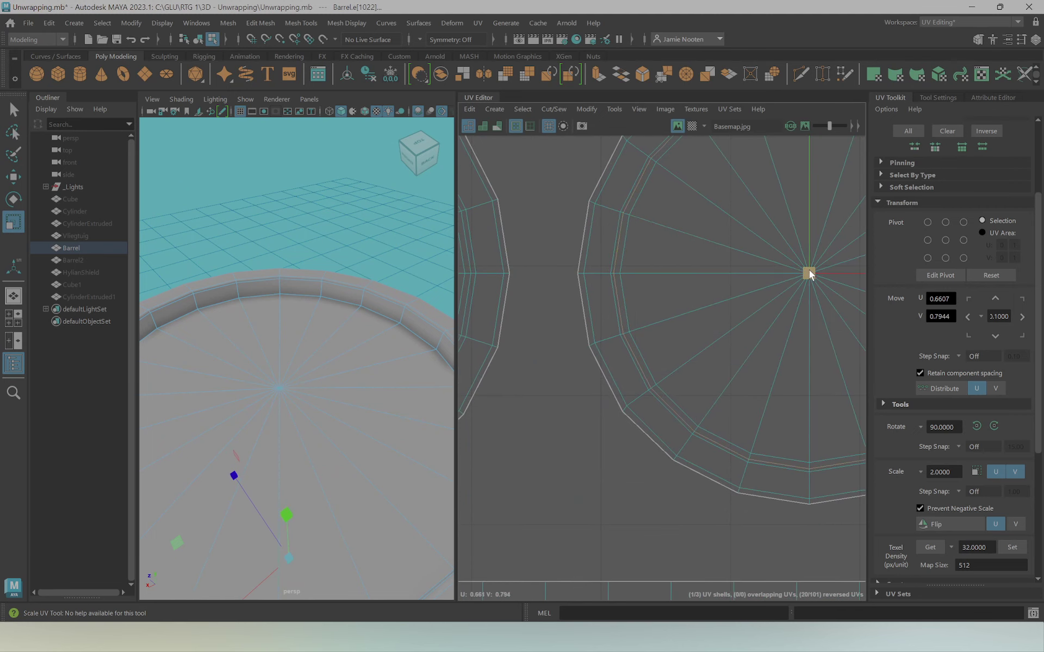
scroll(723, 370, "down", 3)
scroll(727, 434, "down", 3)
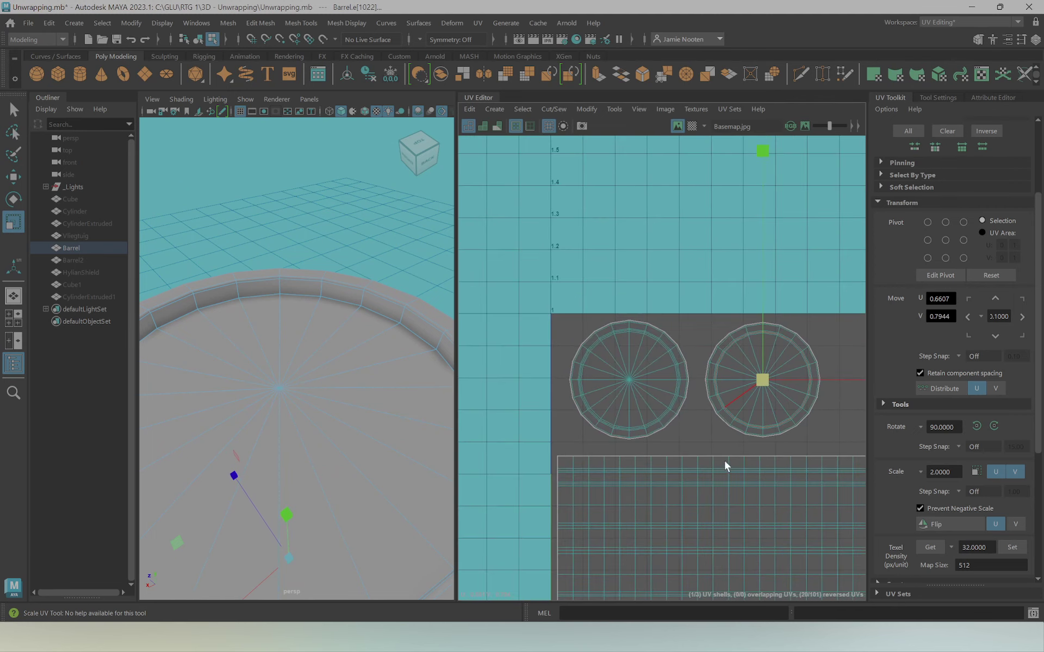
left_click_drag(304, 348, 283, 274, "alt")
scroll(315, 321, "down", 3)
mouse_move(315, 320)
left_mouse_down("alt")
mouse_move(255, 321)
mouse_move(329, 304)
mouse_move(367, 354)
mouse_move(329, 297)
left_mouse_up("alt")
right_click_drag(327, 297, 370, 273)
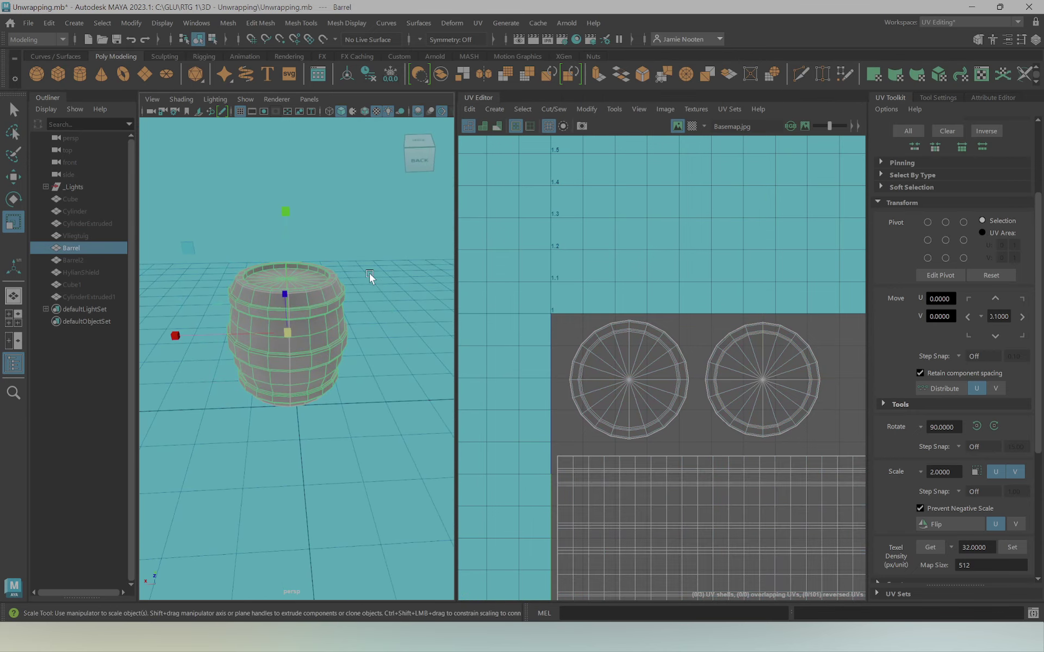
left_click(395, 333)
left_click(316, 335)
right_click_drag(320, 338, 428, 270)
scroll(381, 369, "up", 5)
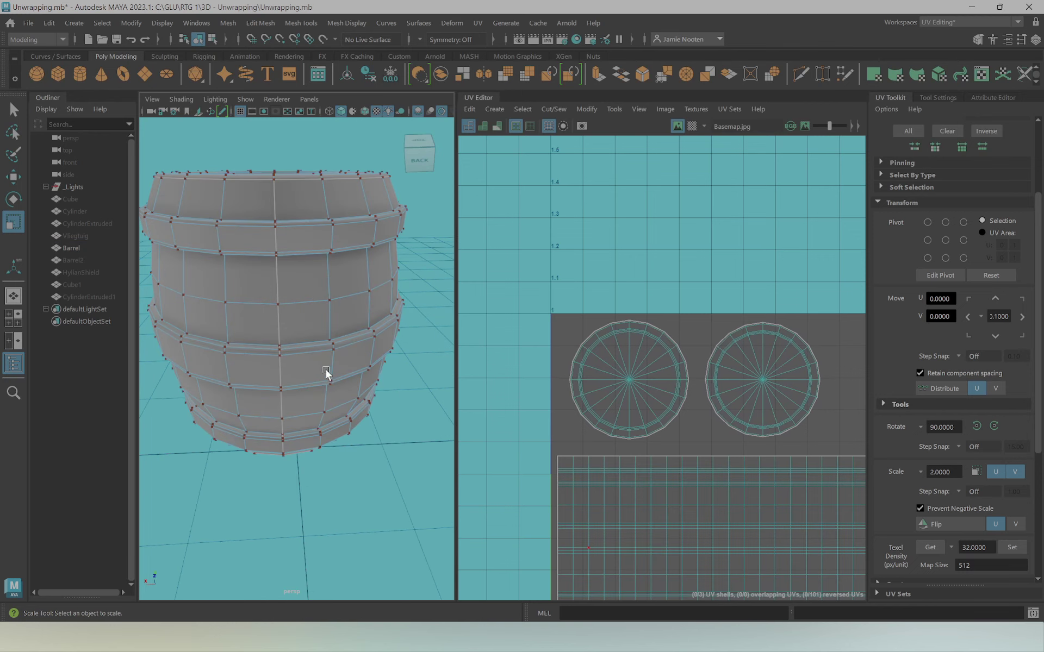
mouse_move(326, 369)
left_mouse_down("alt")
mouse_move(311, 416)
mouse_move(306, 346)
left_mouse_up("alt")
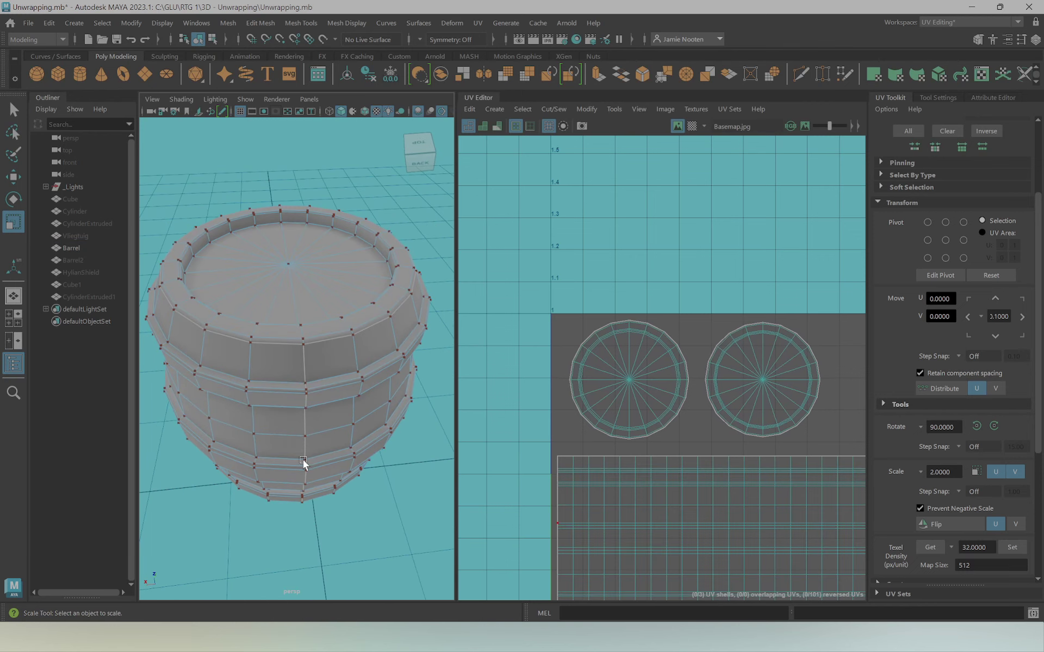
left_click_drag(302, 482, 381, 481, "alt")
mouse_move(437, 315)
left_mouse_down("alt")
mouse_move(322, 382)
mouse_move(363, 379)
left_mouse_up("alt")
scroll(291, 355, "down", 4)
scroll(291, 373, "up", 3)
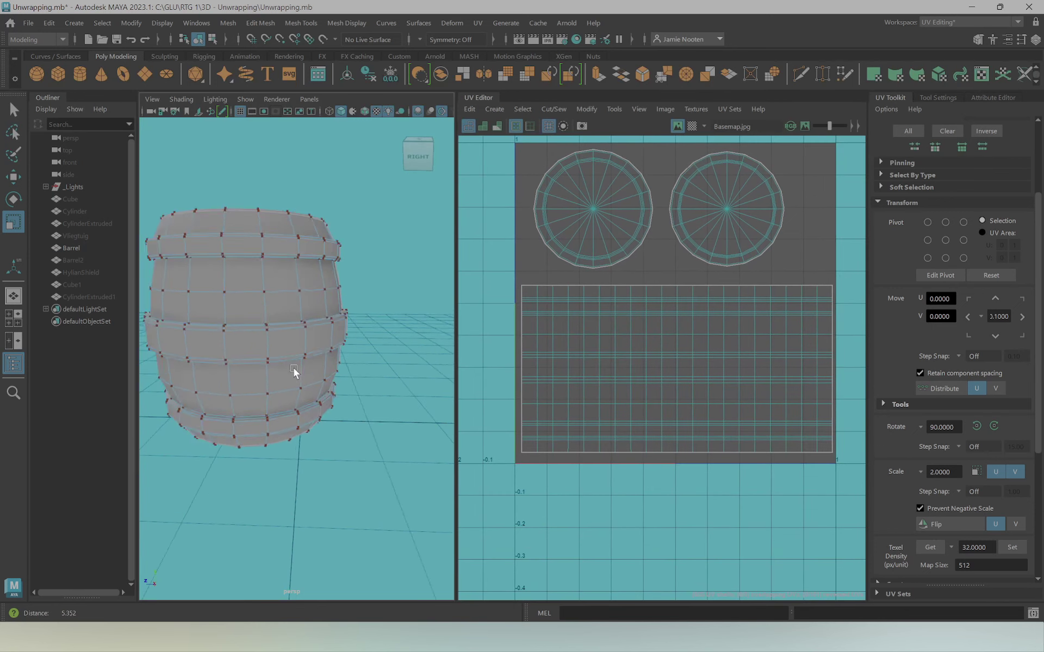
scroll(331, 314, "up", 4)
mouse_move(311, 322)
left_mouse_down("alt")
mouse_move(327, 288)
mouse_move(291, 322)
mouse_move(294, 357)
mouse_move(296, 337)
left_mouse_up("alt")
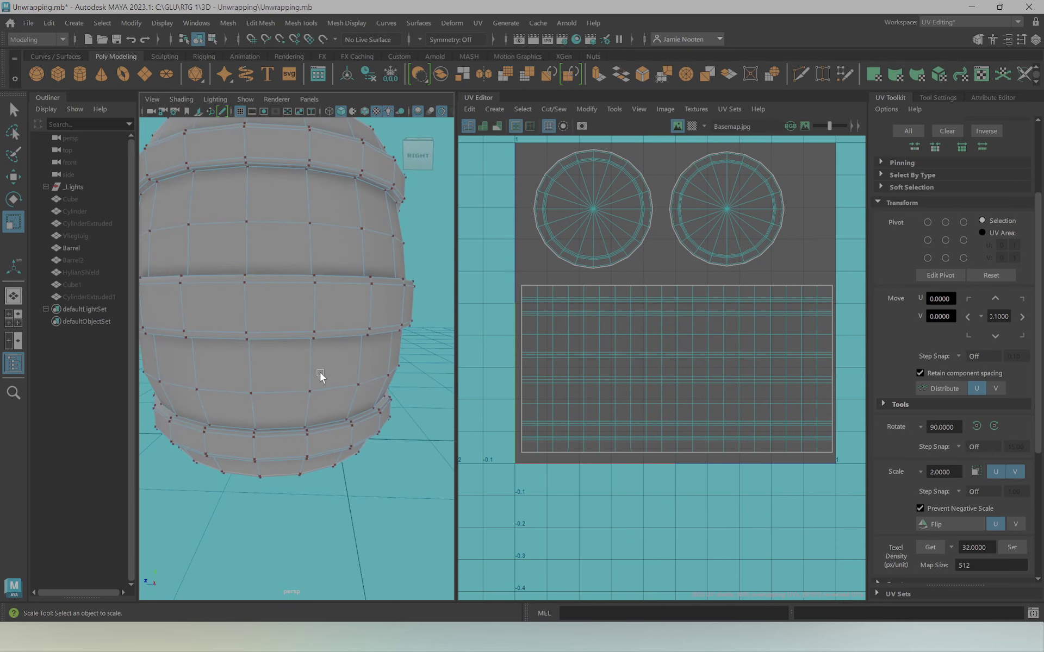
left_click_drag(321, 375, 320, 344, "alt")
Select the edge loops around the barrel's side and cut the UVs along them
right_click_drag(314, 284, 314, 244)
left_click(320, 342)
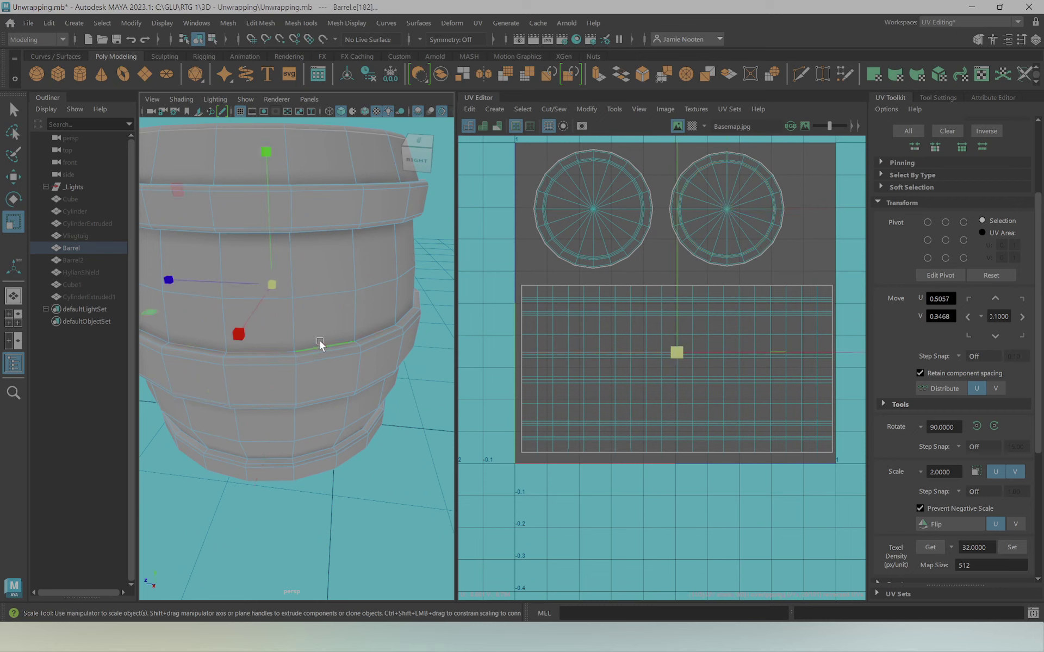
left_click_drag(319, 341, 302, 330, "alt")
left_click(318, 269)
mouse_move(318, 274)
left_mouse_down("alt")
mouse_move(299, 411)
mouse_move(295, 376)
left_mouse_up("alt")
left_click(308, 435)
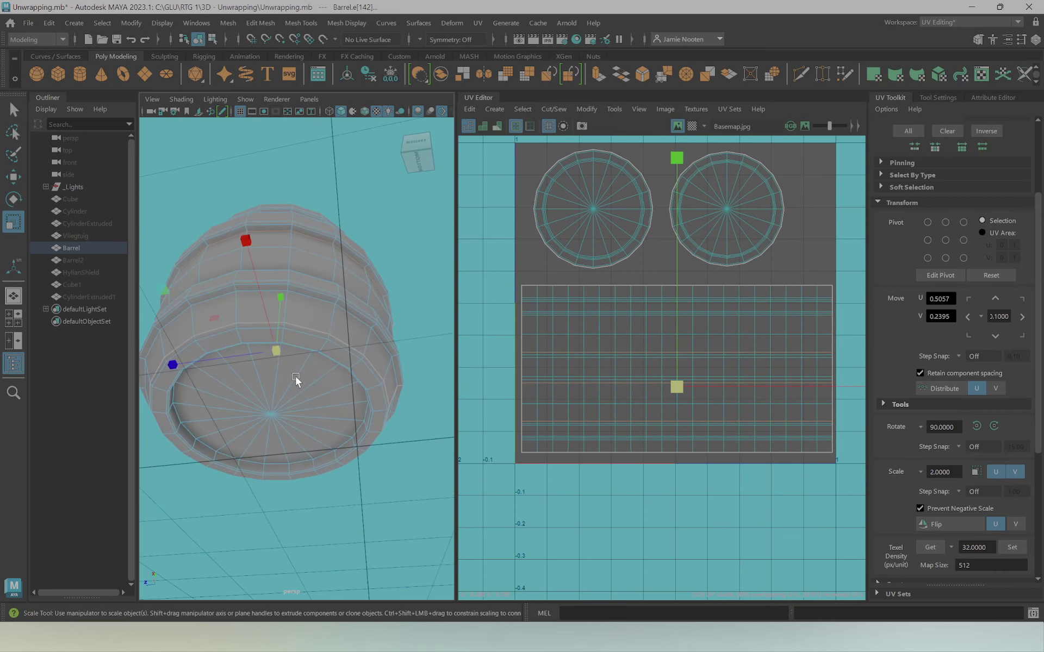
double_click(312, 297)
mouse_move(333, 233)
left_mouse_down("alt")
mouse_move(314, 260)
mouse_move(310, 324)
left_mouse_up("alt")
left_click(314, 260)
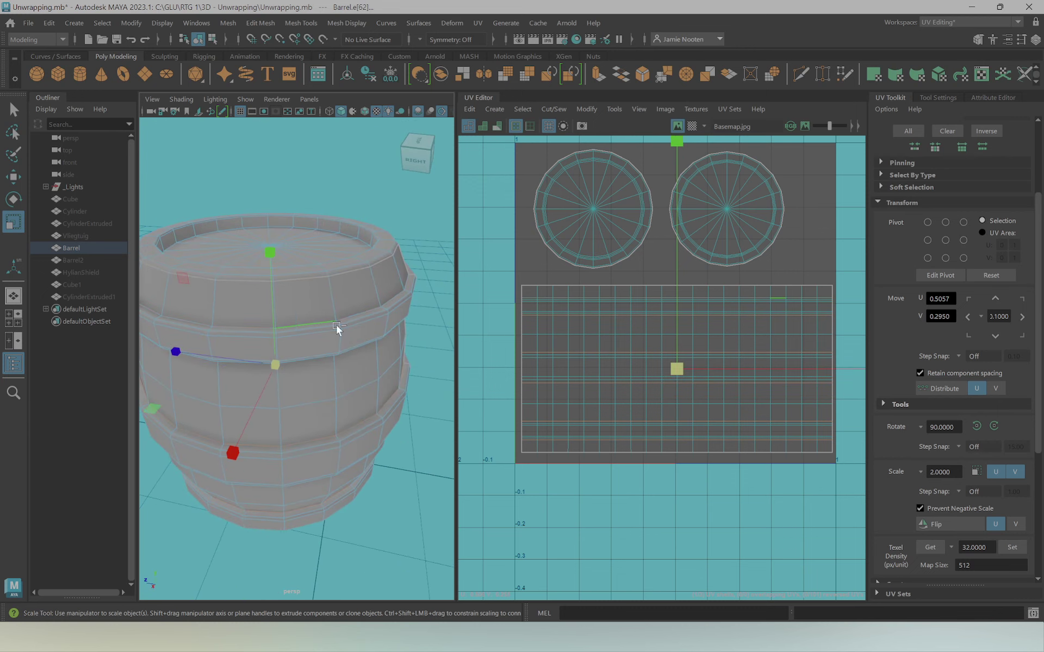
scroll(936, 526, "down", 3)
scroll(933, 438, "down", 3)
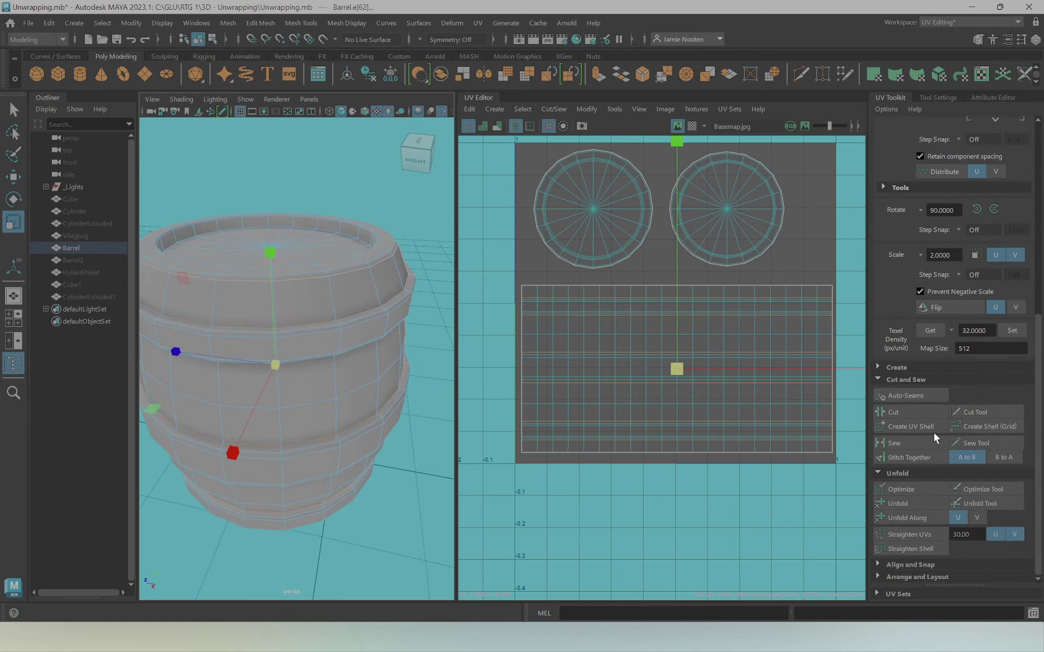
left_click(900, 413)
Select two band face loops and move them below the 0–1 tile
right_click(586, 394)
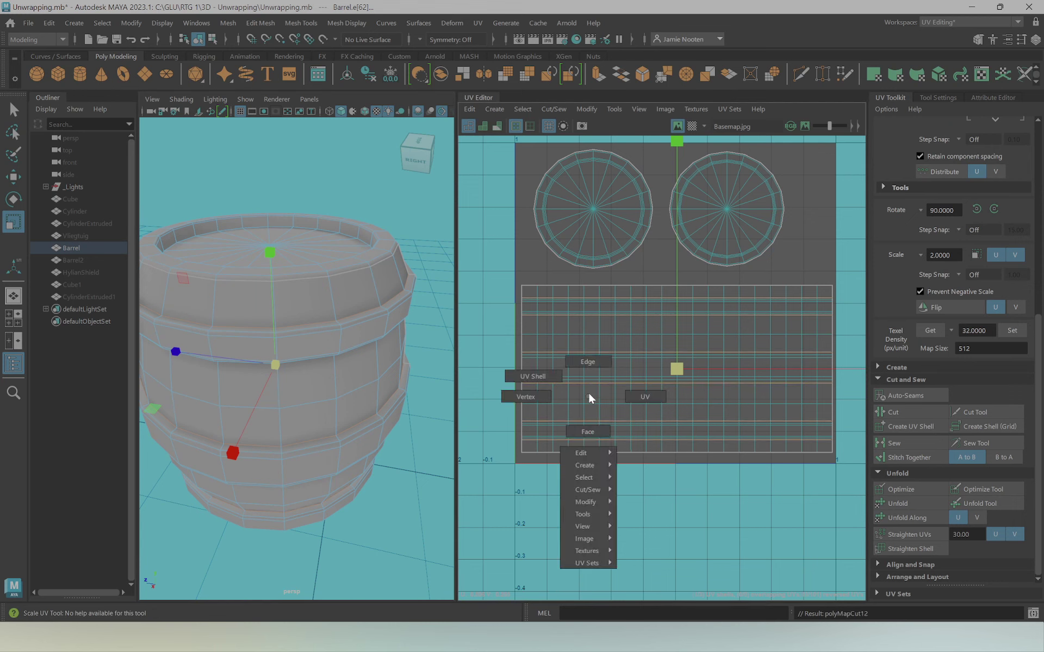
left_click(586, 430)
double_click(583, 427)
double_click(565, 362, "shift")
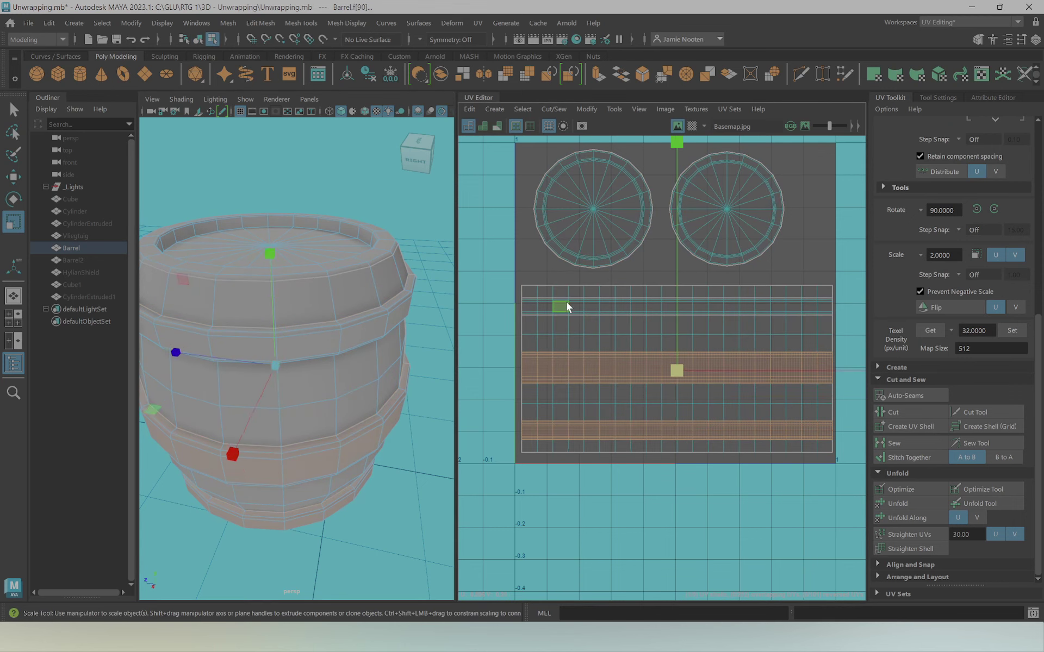
key("w")
left_click_drag(674, 287, 663, 482)
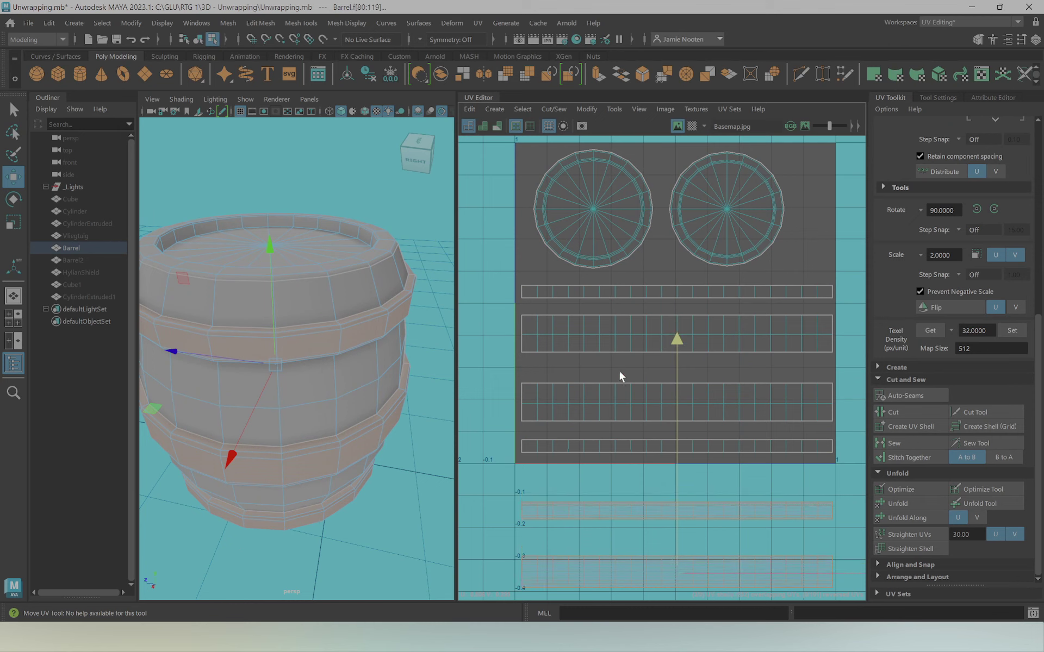
Move the middle, next and thin top UV strips down inside the tile
double_click(591, 400)
middle_click_drag(671, 311, 676, 327)
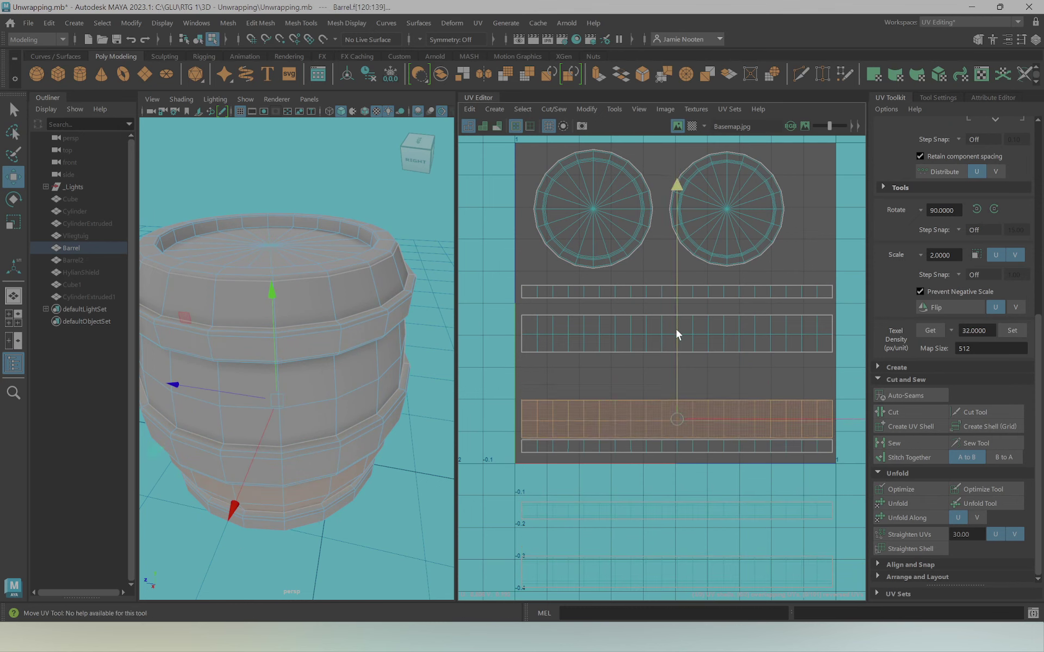
double_click(668, 327)
middle_click_drag(675, 275, 670, 320)
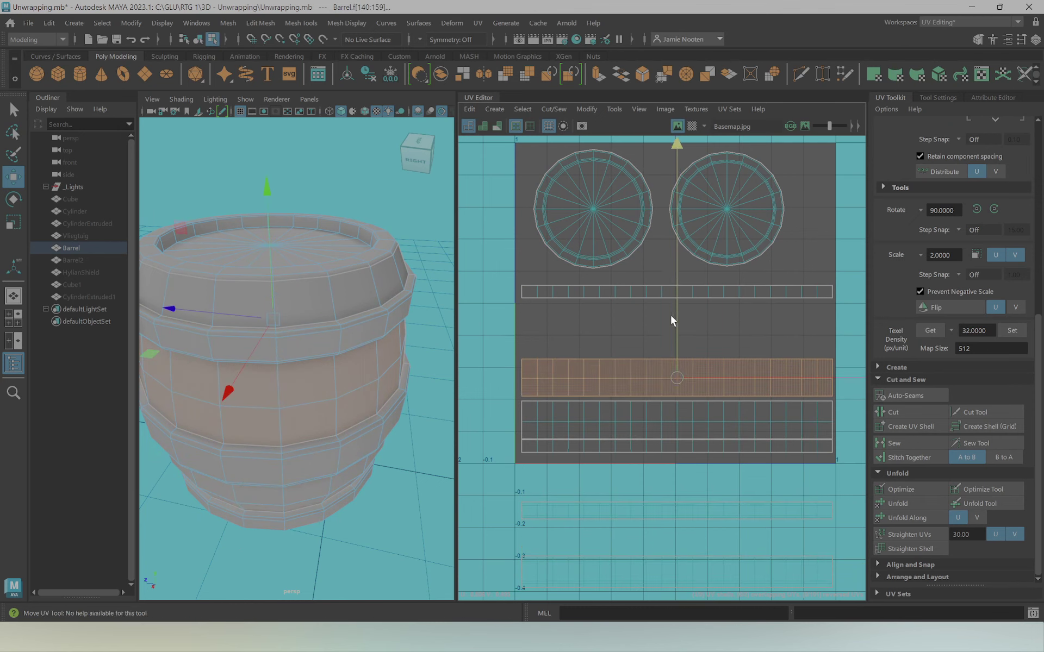
double_click(634, 293)
middle_click_drag(682, 238, 671, 308)
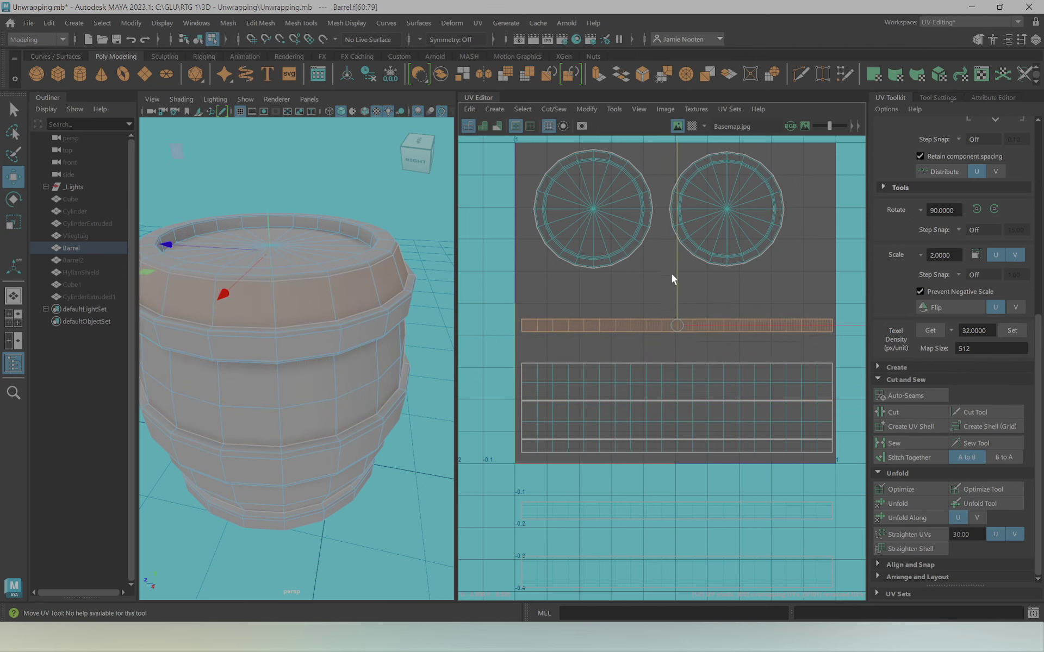
Move one band strip from below the tile up under the top strip
scroll(544, 507, "down", 3)
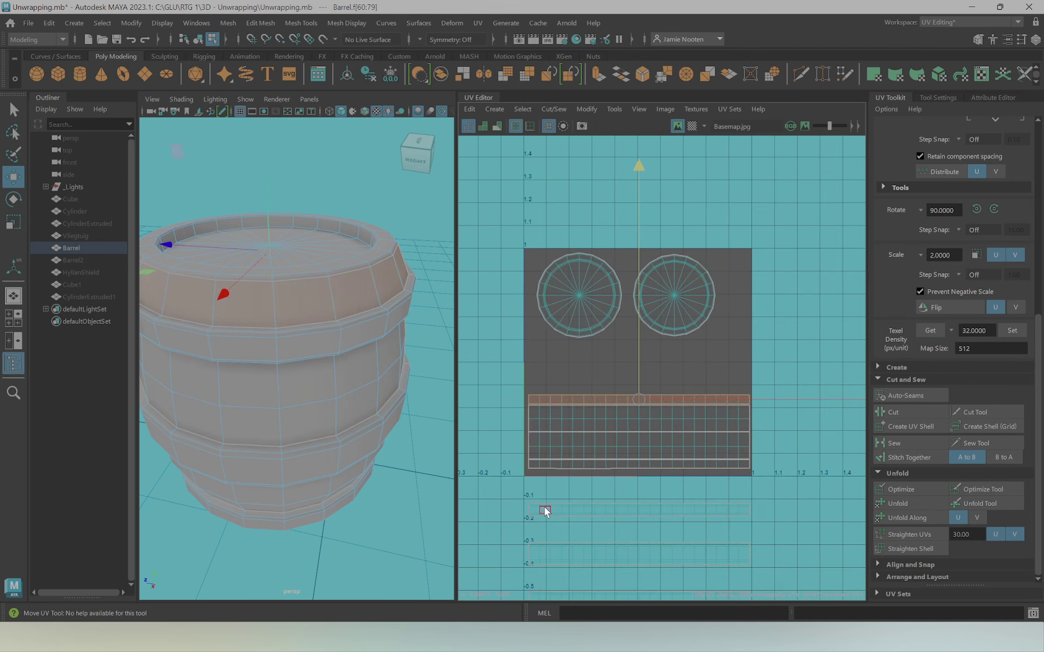
middle_click_drag(545, 508, 564, 399, "alt")
middle_click_drag(718, 294, 701, 389, "alt")
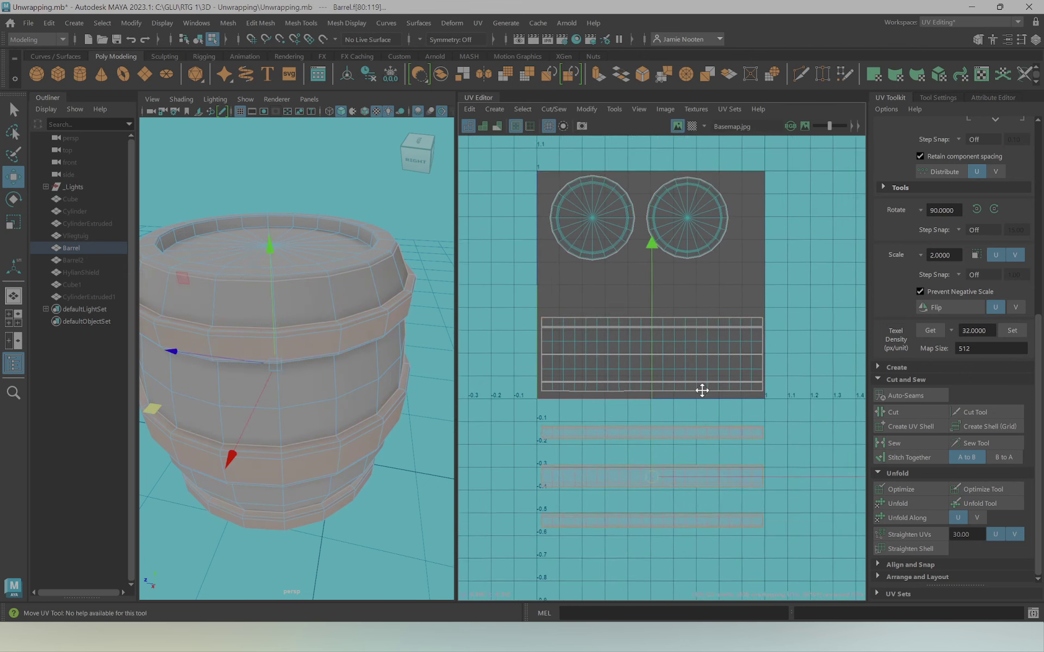
double_click(645, 419)
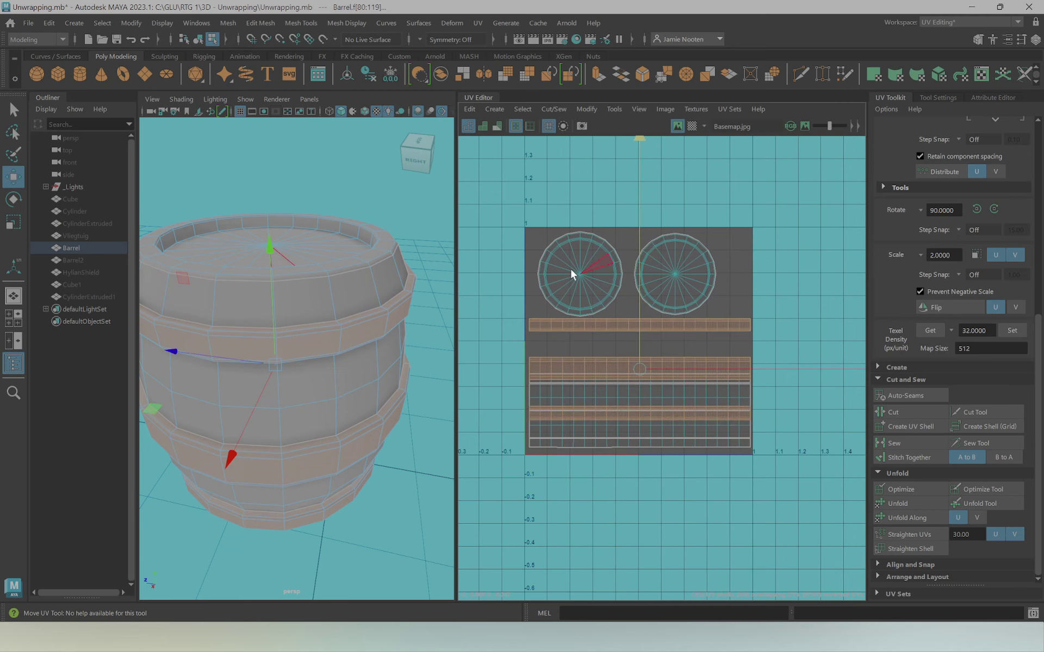
left_click(647, 325, "ctrl")
middle_click_drag(638, 310, 644, 285)
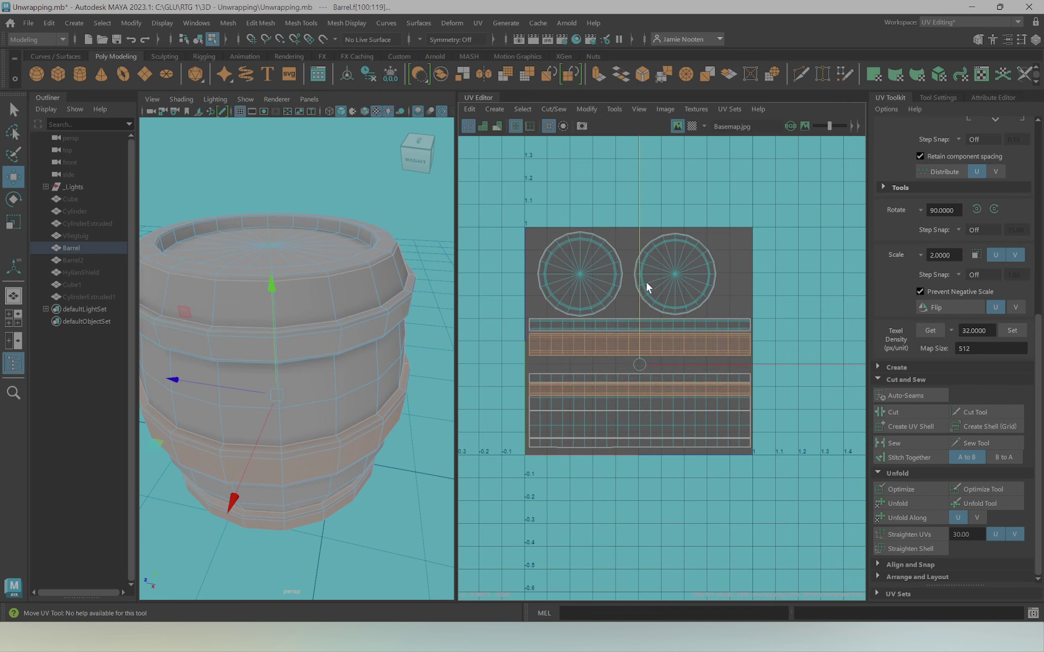
key("ctrl+z")
middle_click_drag(640, 331, 650, 264)
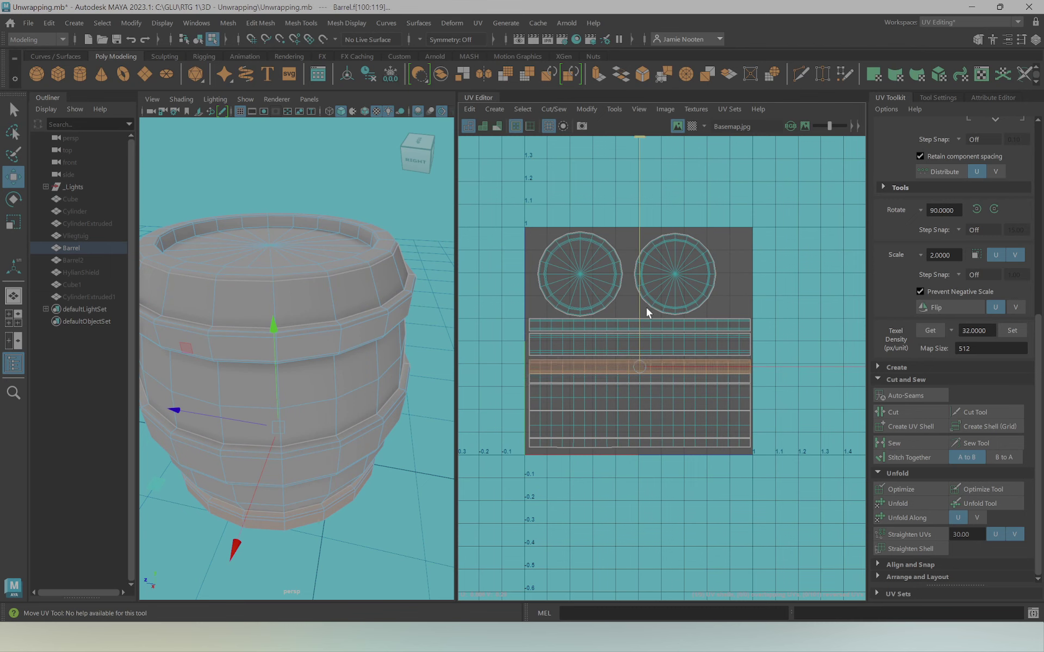
Move the lower band strip up into the upper band, then select the lower block's top row
scroll(650, 265, "up", 2)
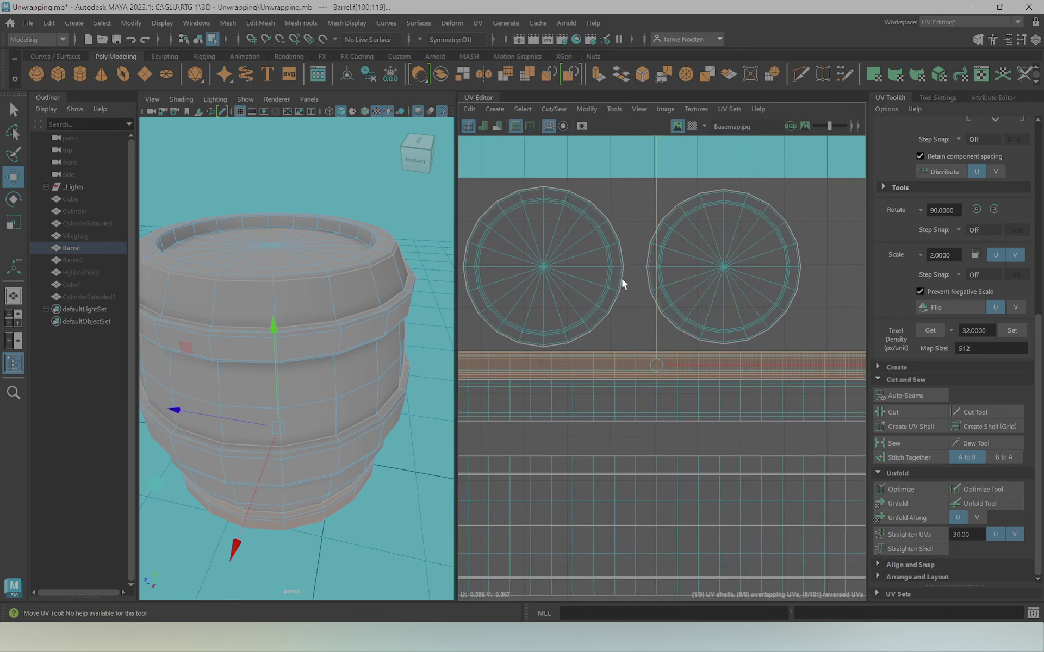
scroll(683, 294, "down", 1)
scroll(692, 285, "up", 2)
left_click(619, 331)
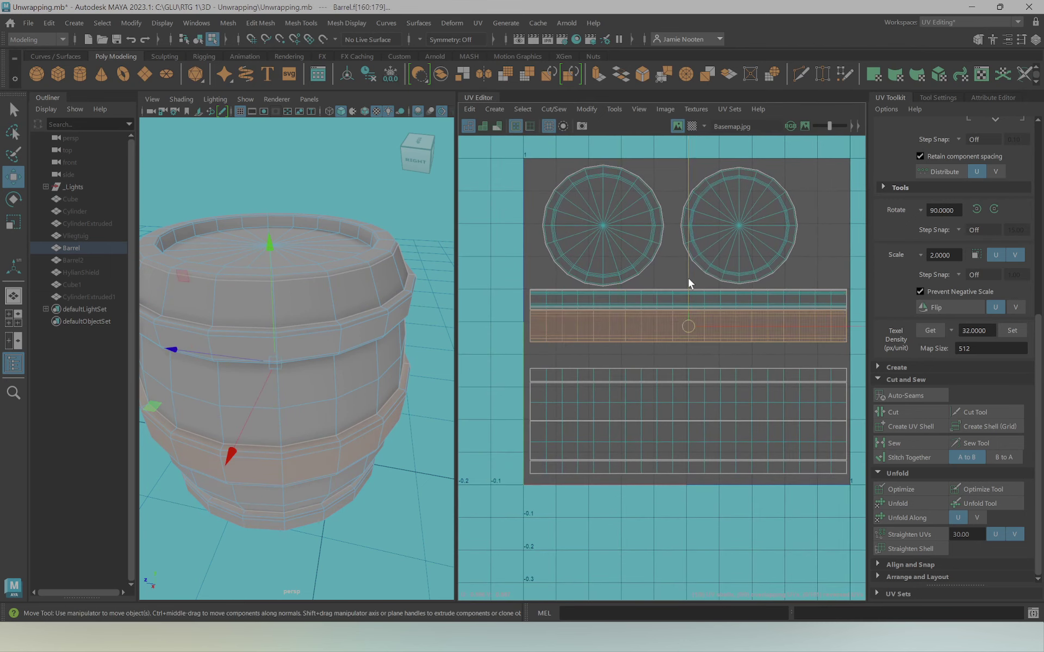
mouse_move(688, 279)
middle_mouse_down()
mouse_move(689, 251)
mouse_move(684, 313)
middle_mouse_up()
key("r")
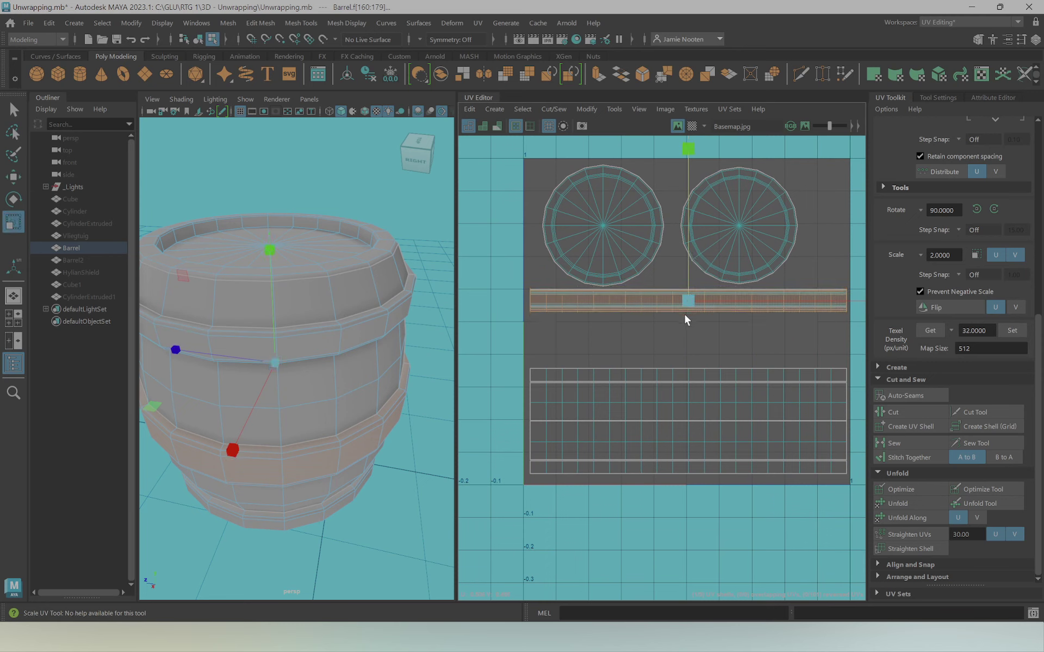
double_click(652, 375)
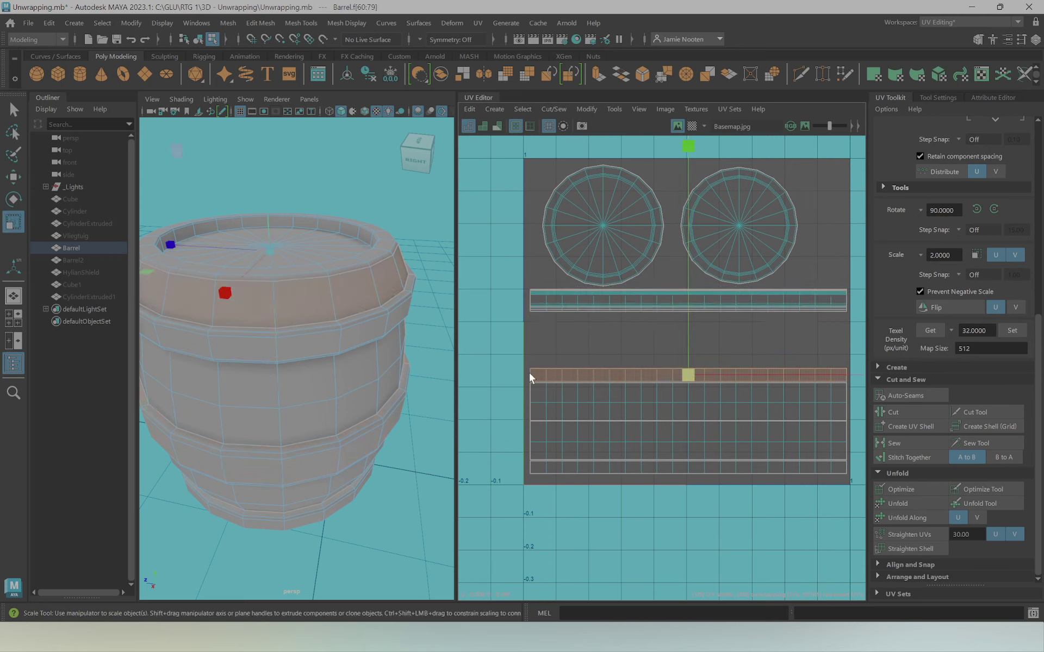
Undo the recent UV strip edits
key("ctrl+z")
key("ctrl+z")
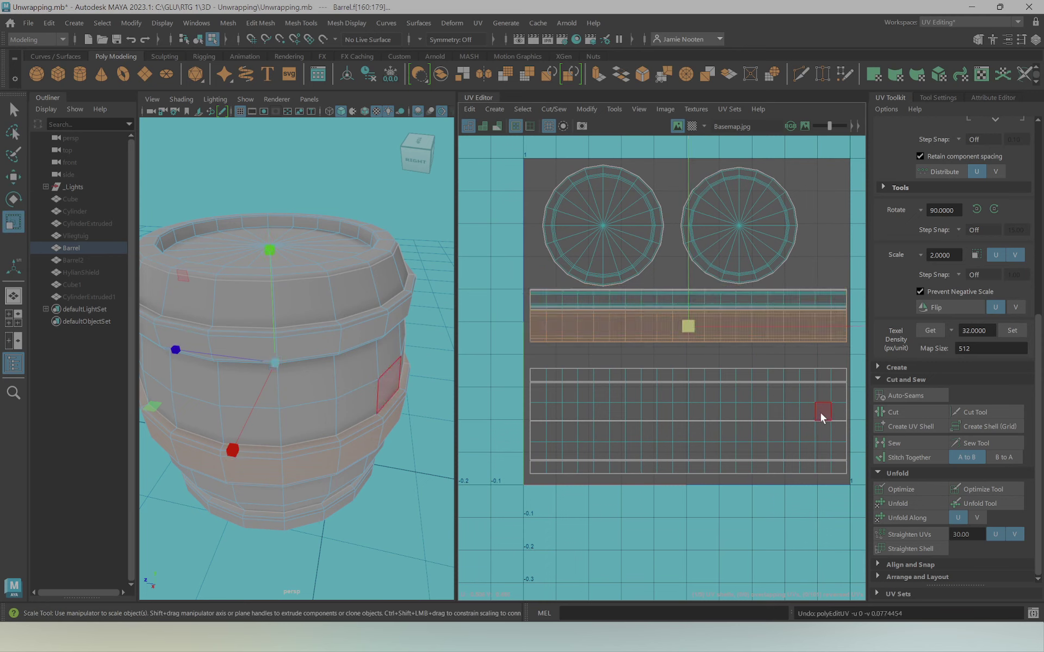
key("ctrl+z")
key("ctrl+z")
key("ctrl+z")
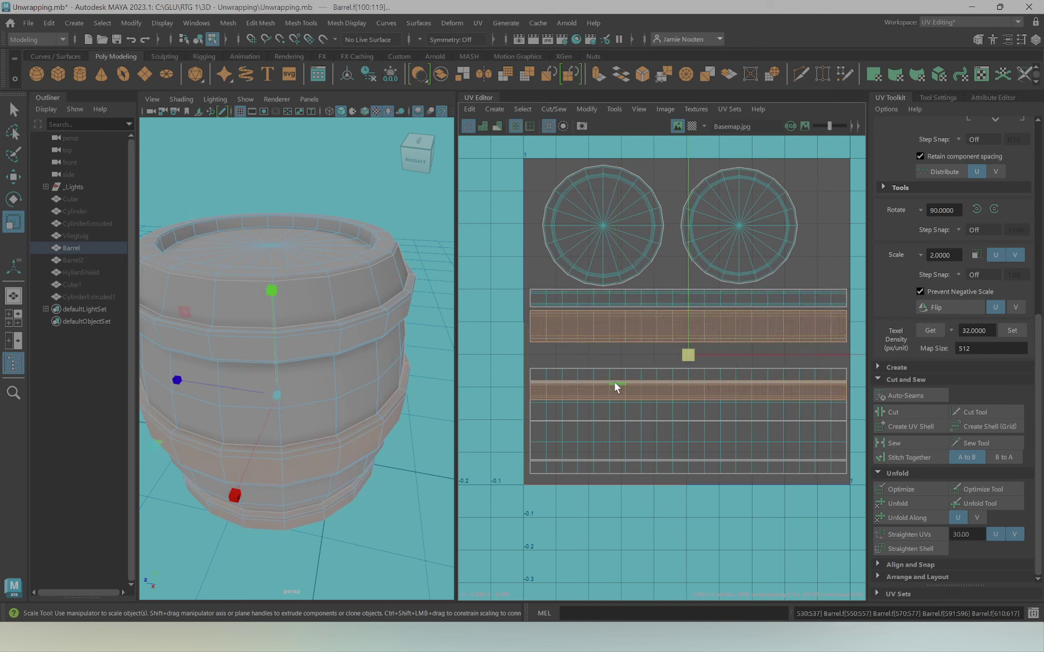
key("ctrl+z")
key("w")
key("ctrl+z")
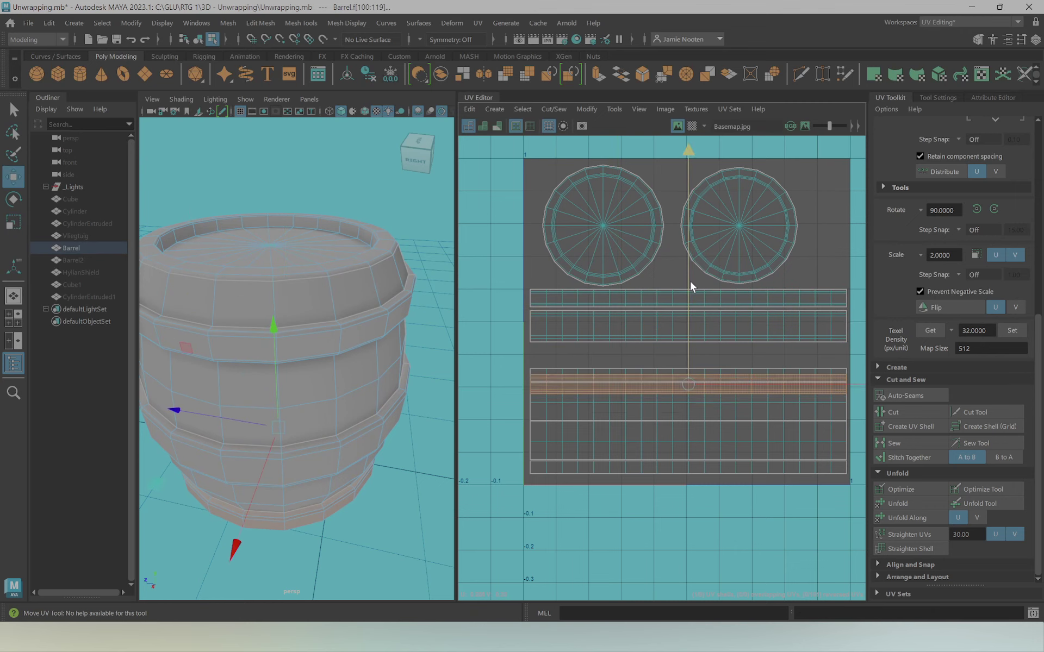
key("ctrl+z")
key("ctrl+z")
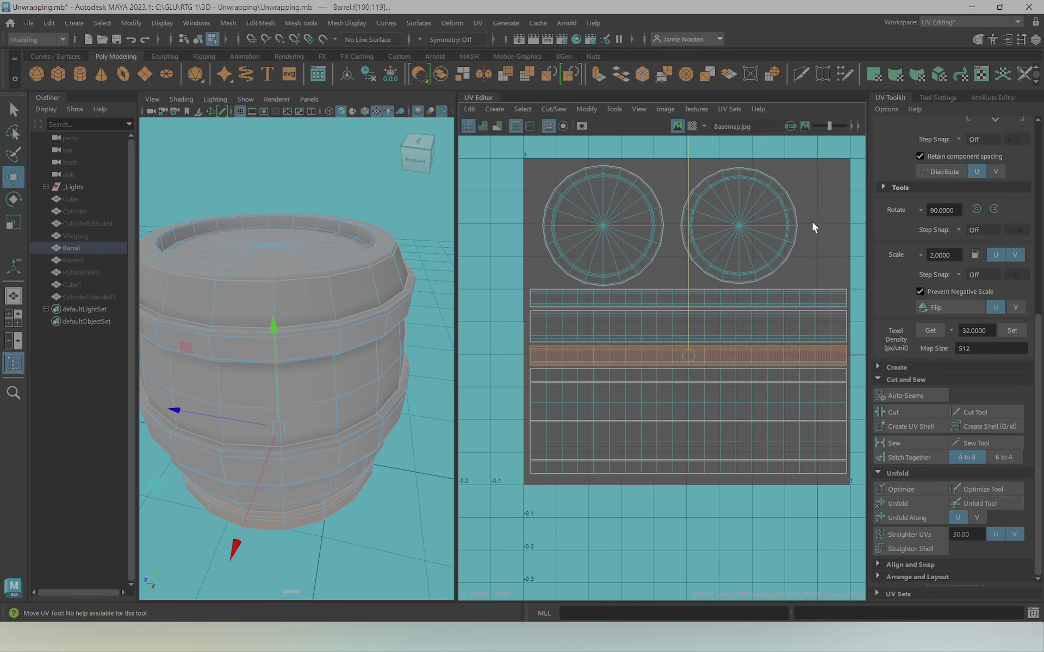
key("ctrl+z")
key("ctrl+z")
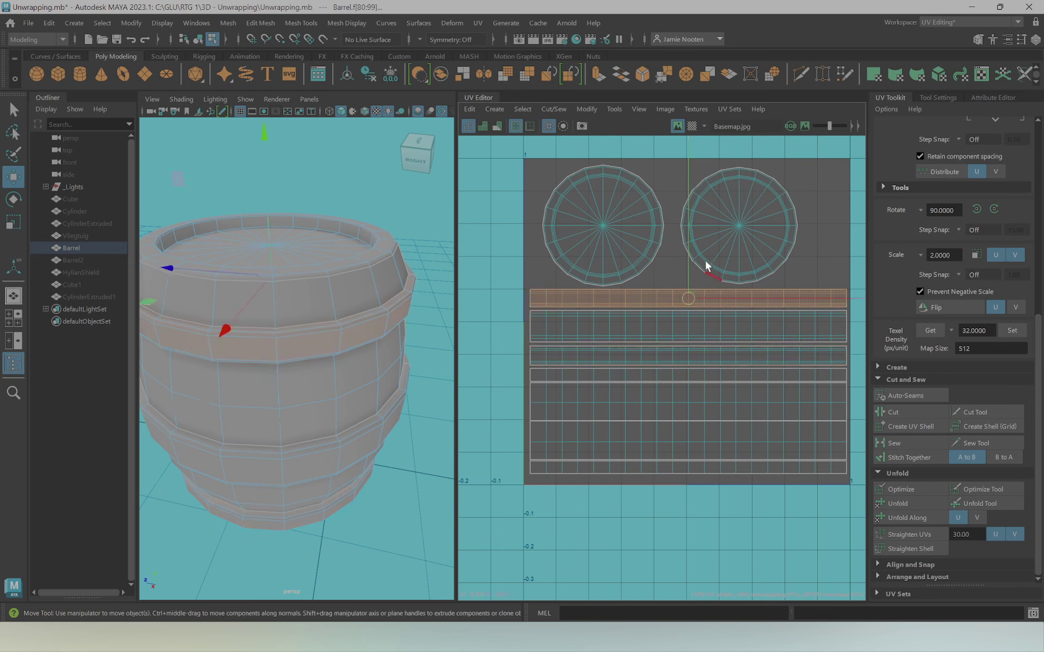
key("ctrl+z")
key("ctrl+z")
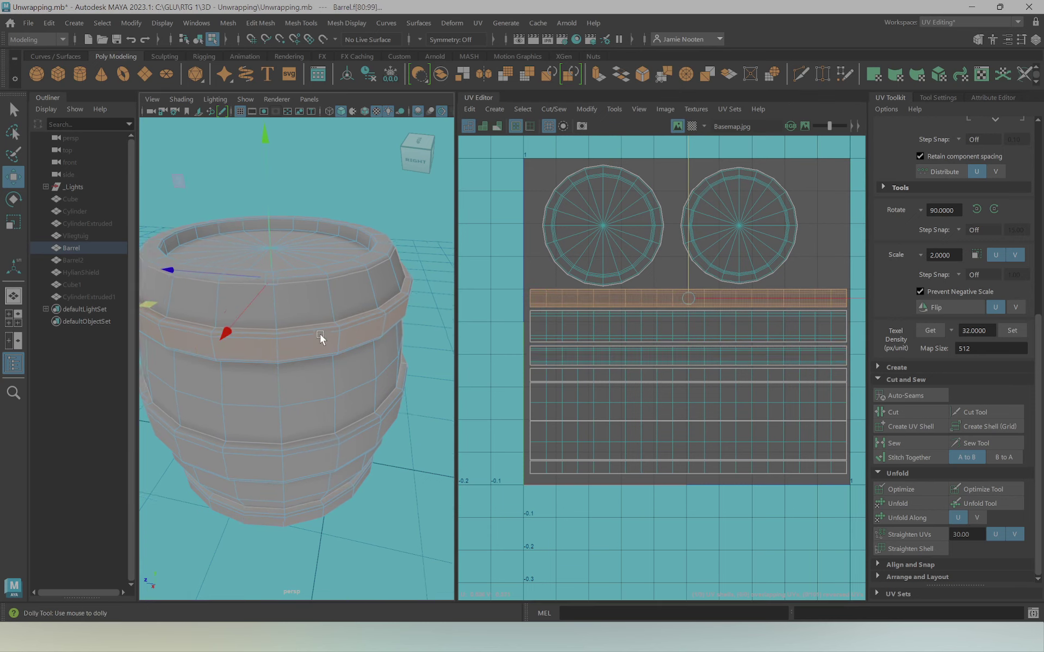
Orbit the viewport and select the whole Barrel object
scroll(319, 334, "down", 5)
right_click_drag(327, 323, 362, 265)
mouse_move(362, 264)
left_mouse_down("alt")
mouse_move(365, 313)
mouse_move(318, 372)
mouse_move(407, 261)
left_mouse_up("alt")
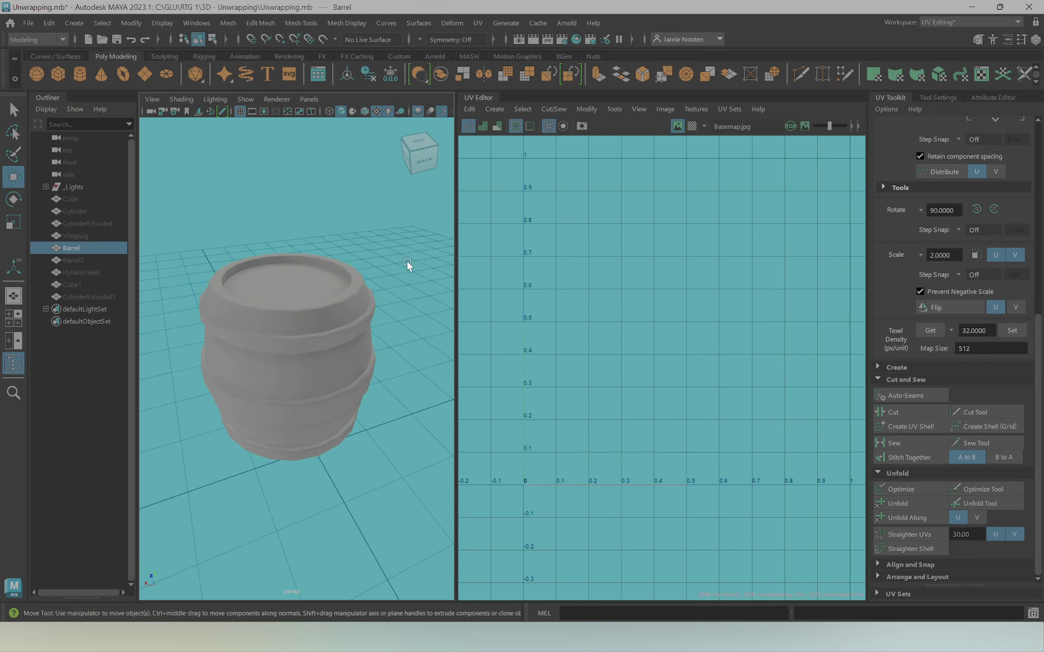
left_click(331, 389)
scroll(328, 379, "down", 3)
scroll(328, 379, "down", 2)
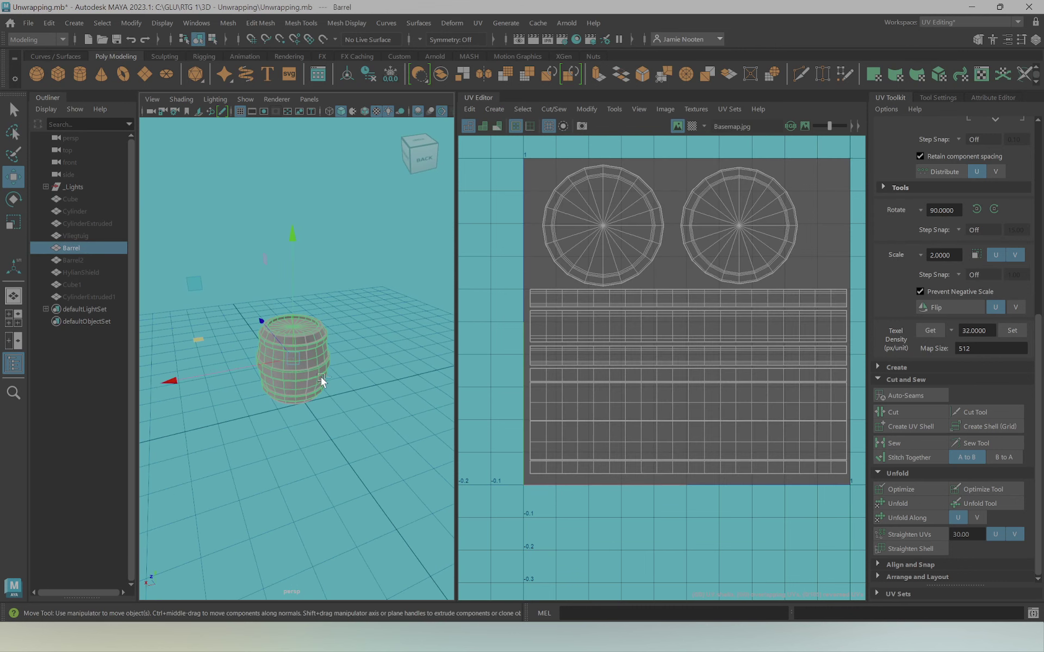
Hide the first barrel, then select and frame Barrel2
key("ctrl+h")
left_click(109, 261)
key("shift+h")
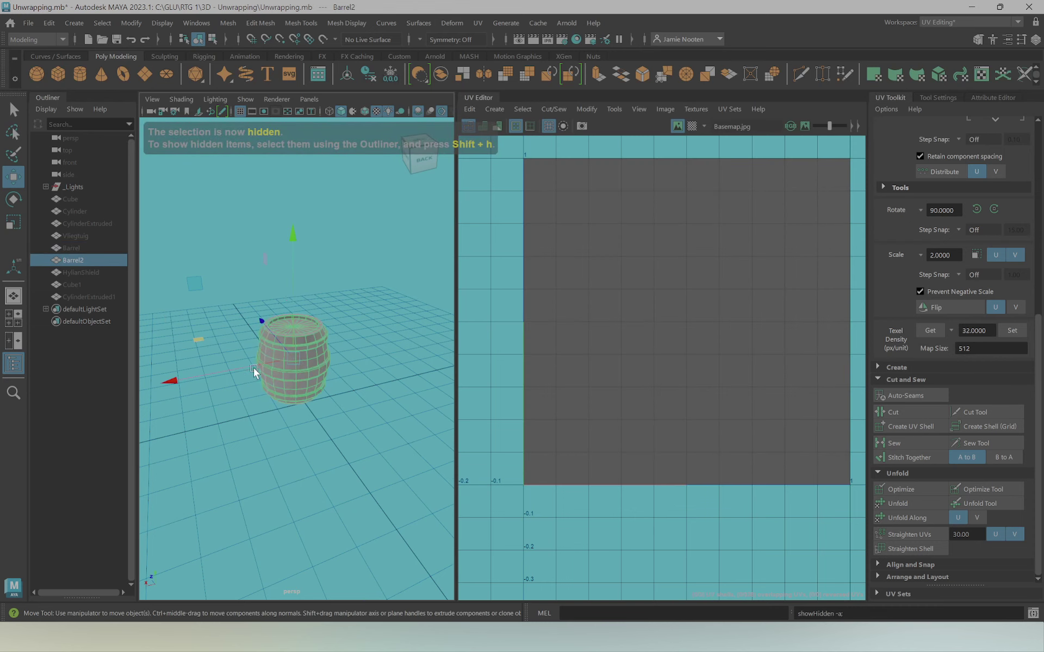
scroll(366, 384, "up", 3)
scroll(338, 360, "up", 2)
mouse_move(342, 354)
left_mouse_down("alt")
mouse_move(302, 345)
mouse_move(409, 319)
mouse_move(380, 306)
mouse_move(271, 345)
mouse_move(338, 284)
mouse_move(289, 321)
mouse_move(289, 359)
mouse_move(269, 388)
mouse_move(309, 321)
mouse_move(296, 449)
mouse_move(288, 434)
mouse_move(347, 338)
mouse_move(348, 429)
left_mouse_up("alt")
Cut UV seams along Barrel2's chosen edges and select all its UV faces
key("F10")
left_click(260, 322)
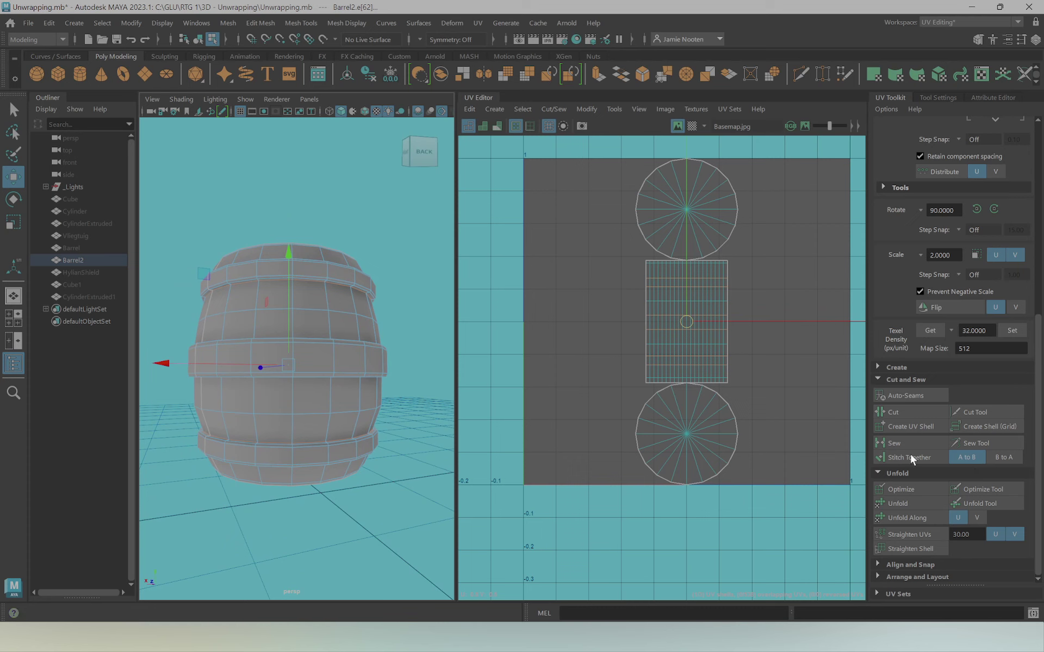
left_click(922, 412)
left_click_drag(391, 345, 364, 355, "alt")
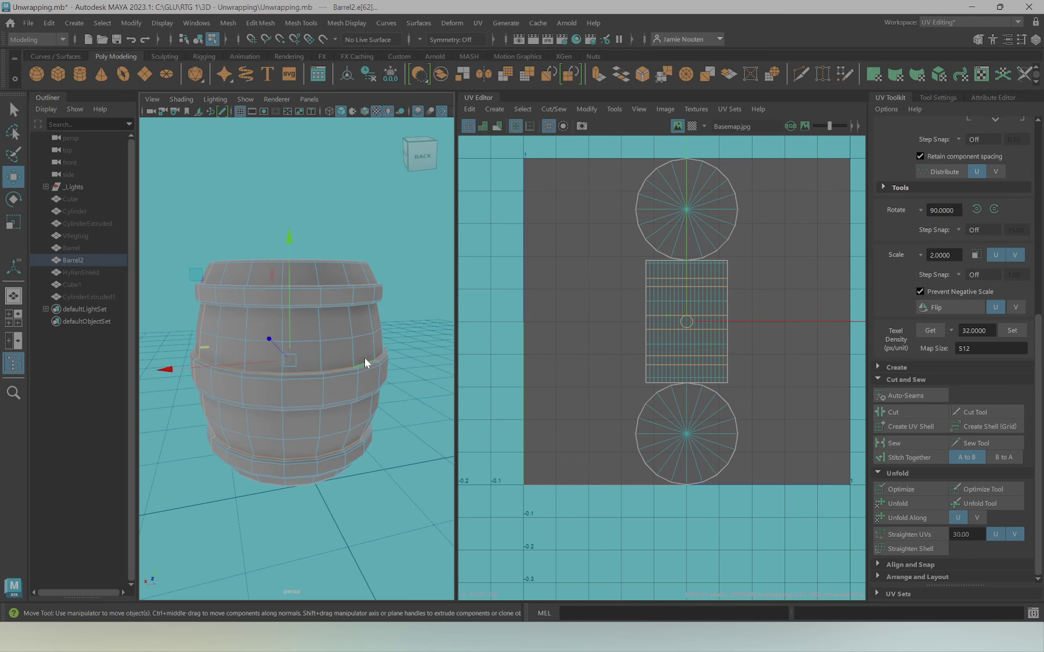
right_click_drag(364, 279, 405, 314)
left_click(378, 317)
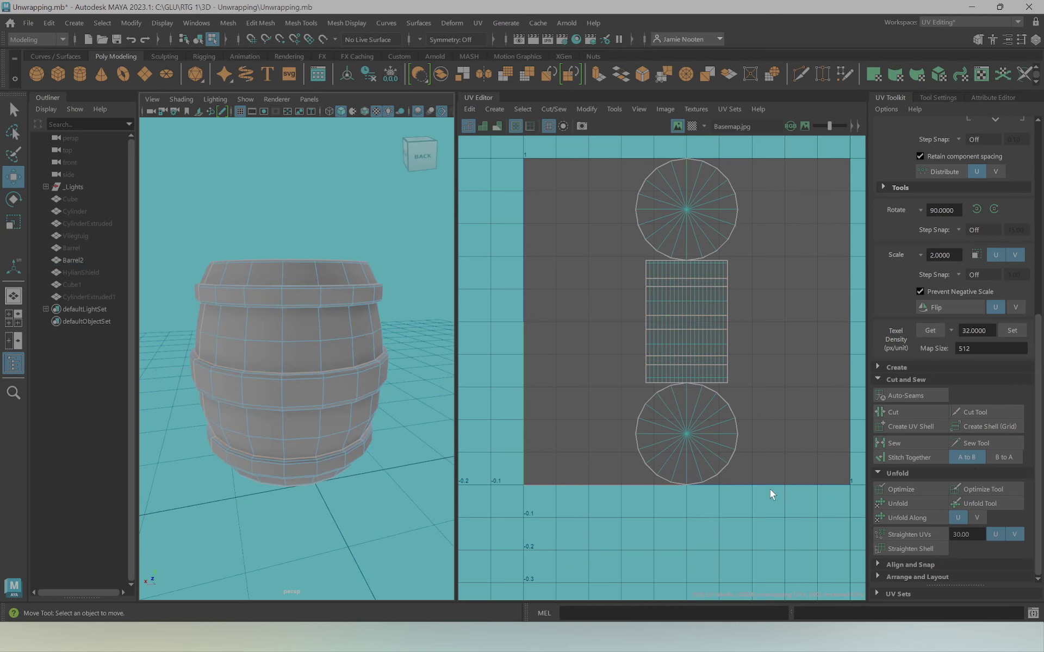
left_click_drag(770, 490, 580, 136)
Unfold Barrel2's UVs and move the arc shell to the tile's upper-left
left_click(916, 503)
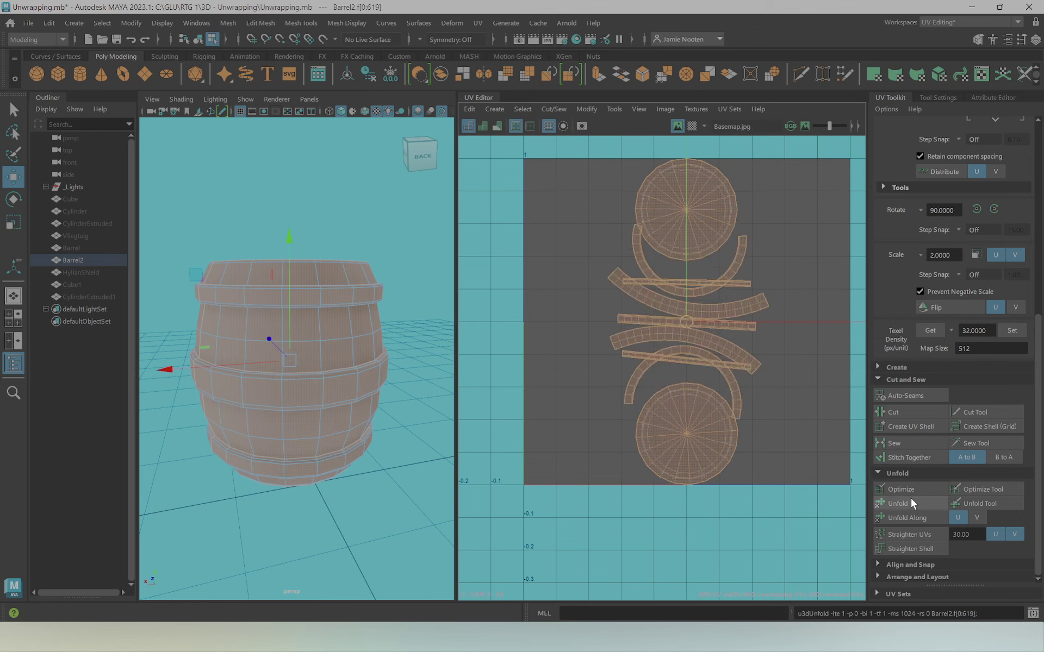
left_click(662, 309)
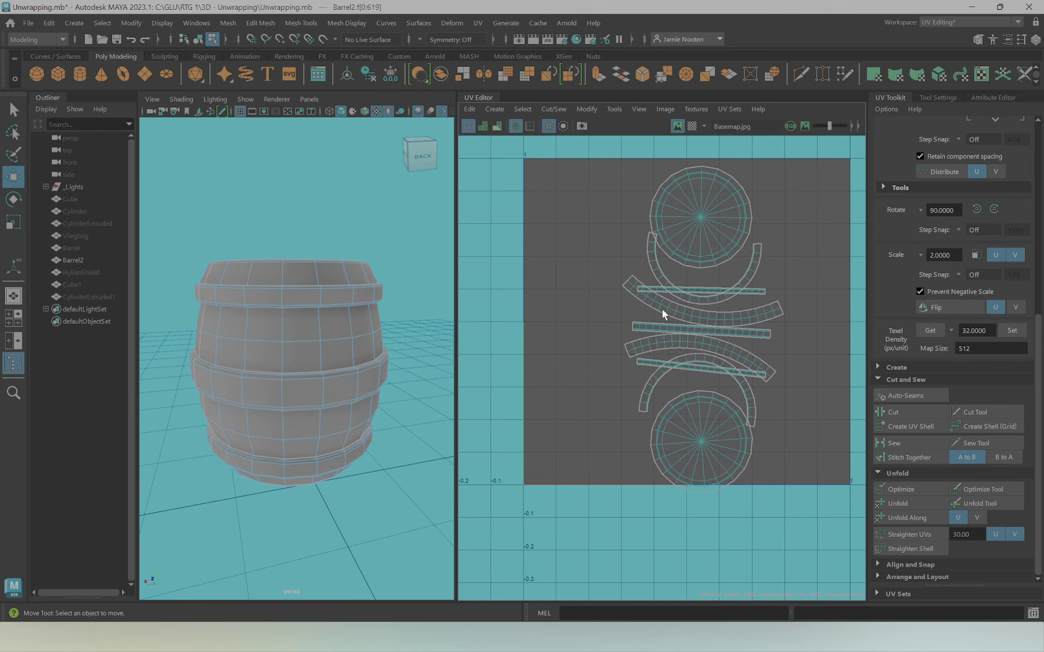
left_click(682, 295)
left_click_drag(702, 278, 583, 242)
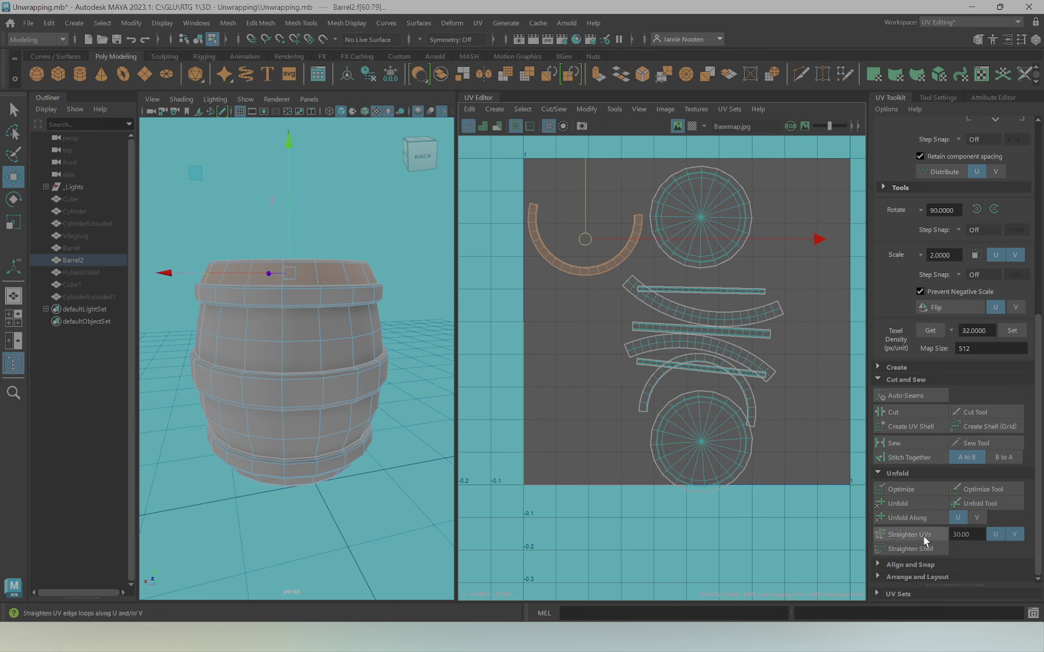
Try Straighten UVs on the arc shell, then Optimize it back into a smooth arc
left_click(928, 518)
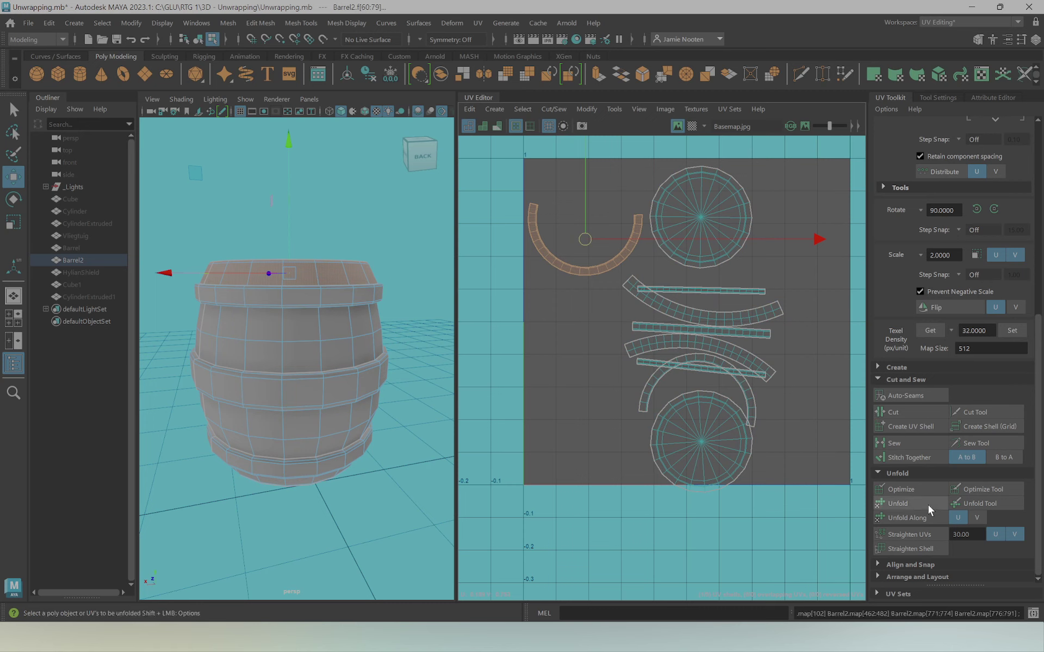
left_click(926, 534)
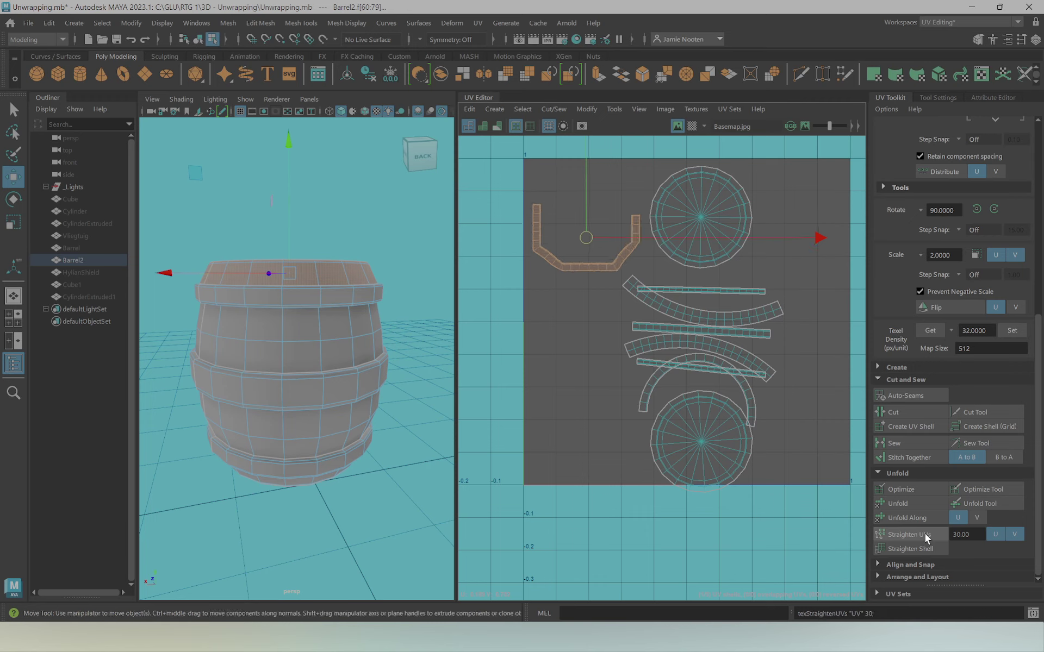
left_click(910, 489)
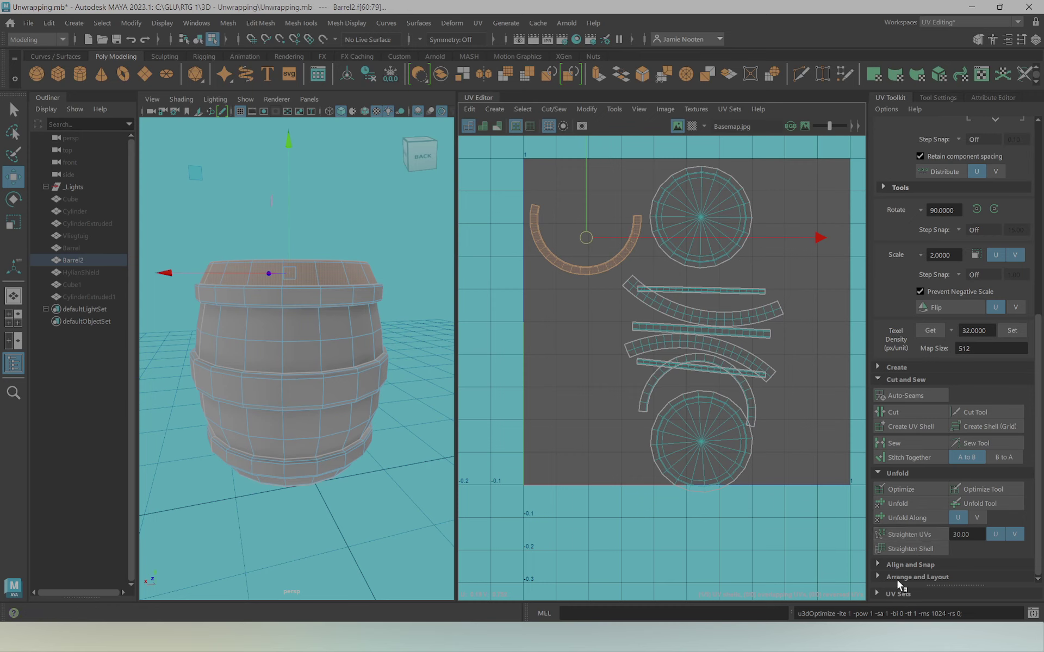
Move two curved shells beside the top arc, stacking them on the left
scroll(616, 225, "up", 2)
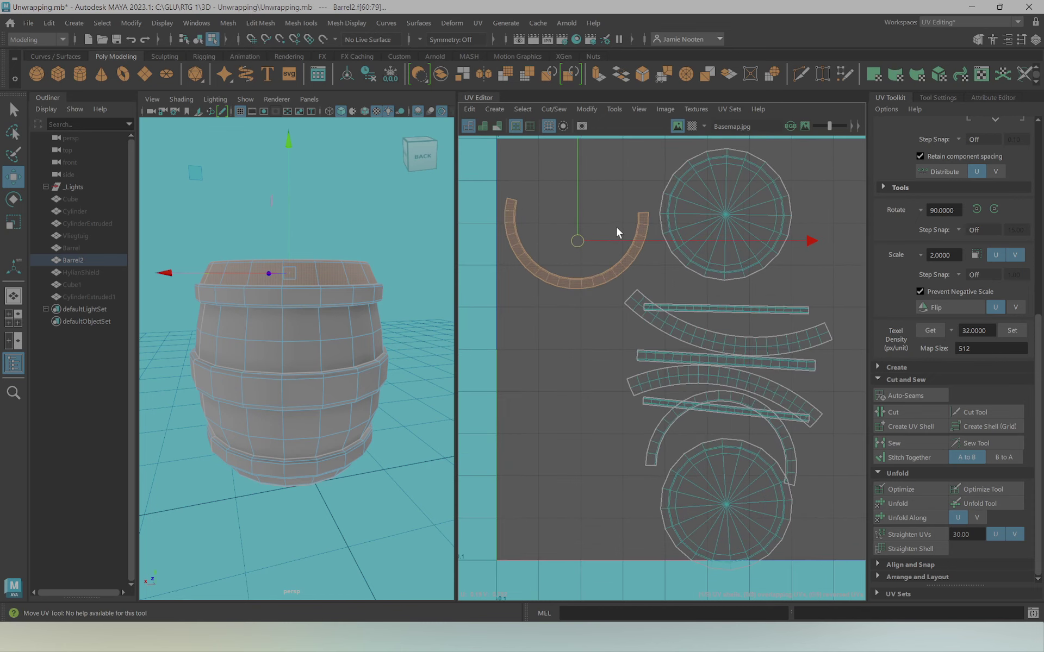
scroll(621, 255, "up", 2)
scroll(598, 298, "up", 2)
scroll(598, 298, "down", 2)
scroll(573, 274, "down", 2)
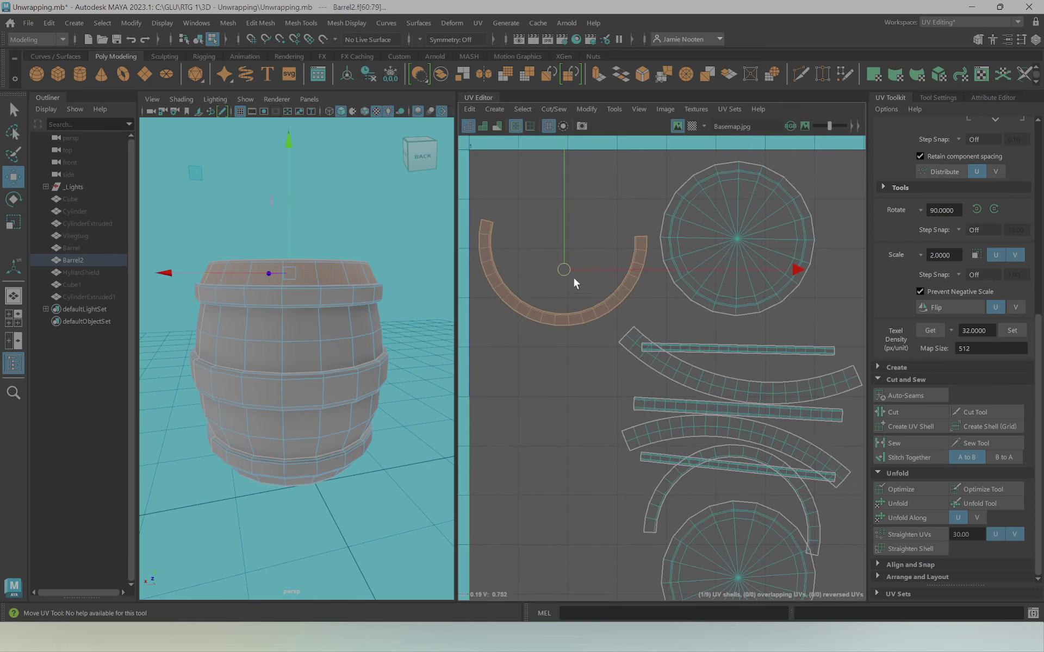
left_click_drag(293, 326, 429, 310, "alt")
scroll(623, 307, "down", 3)
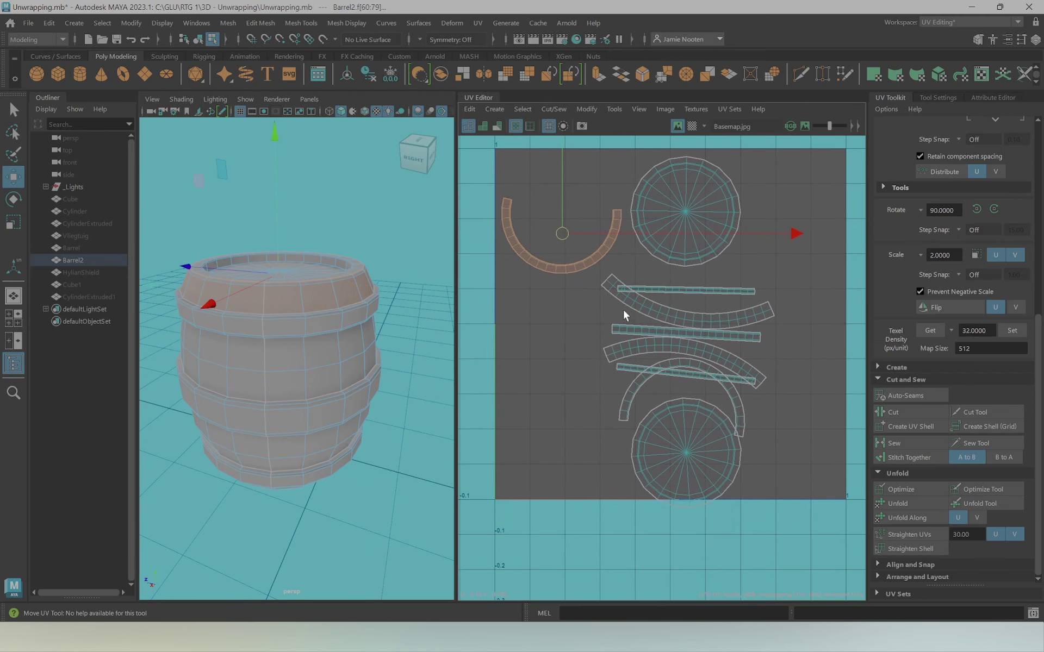
left_click(663, 314)
left_click_drag(692, 309, 557, 284)
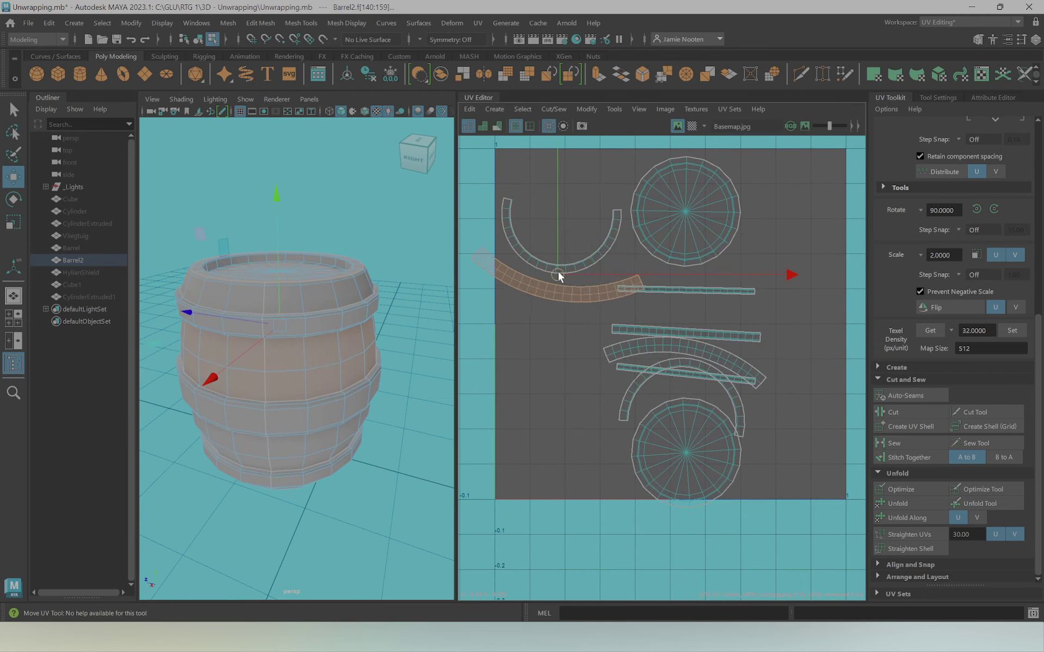
left_click(668, 351)
left_click_drag(668, 351, 540, 321)
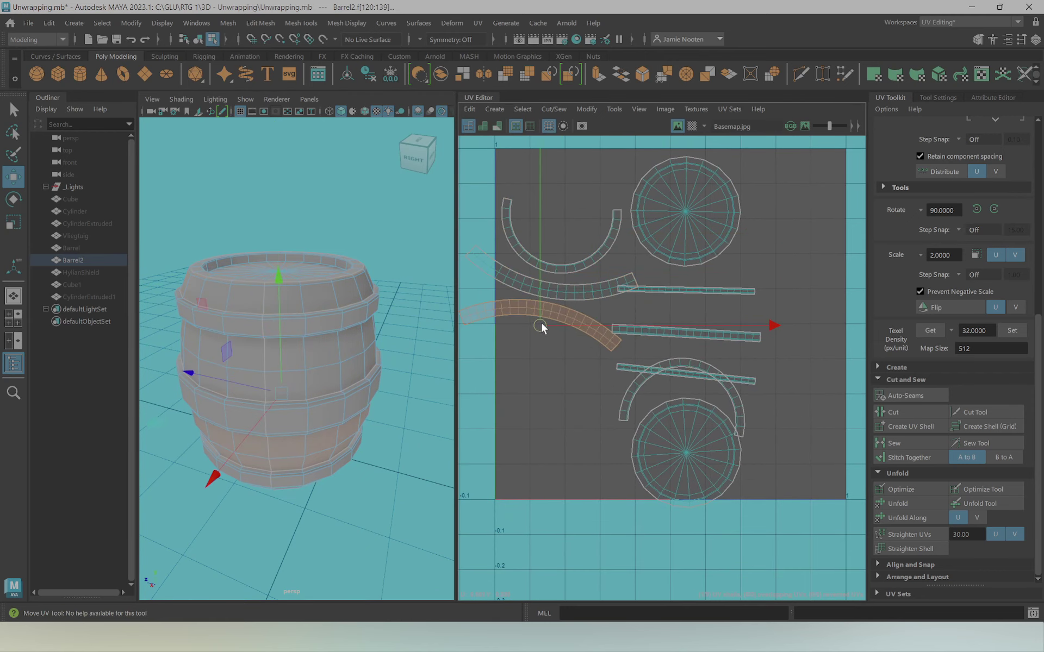
Move the lower arc beside the others and raise the bottom straight strip between strips
mouse_move(609, 375)
middle_mouse_down("alt")
mouse_move(692, 417)
mouse_move(660, 371)
middle_mouse_up("alt")
key("space")
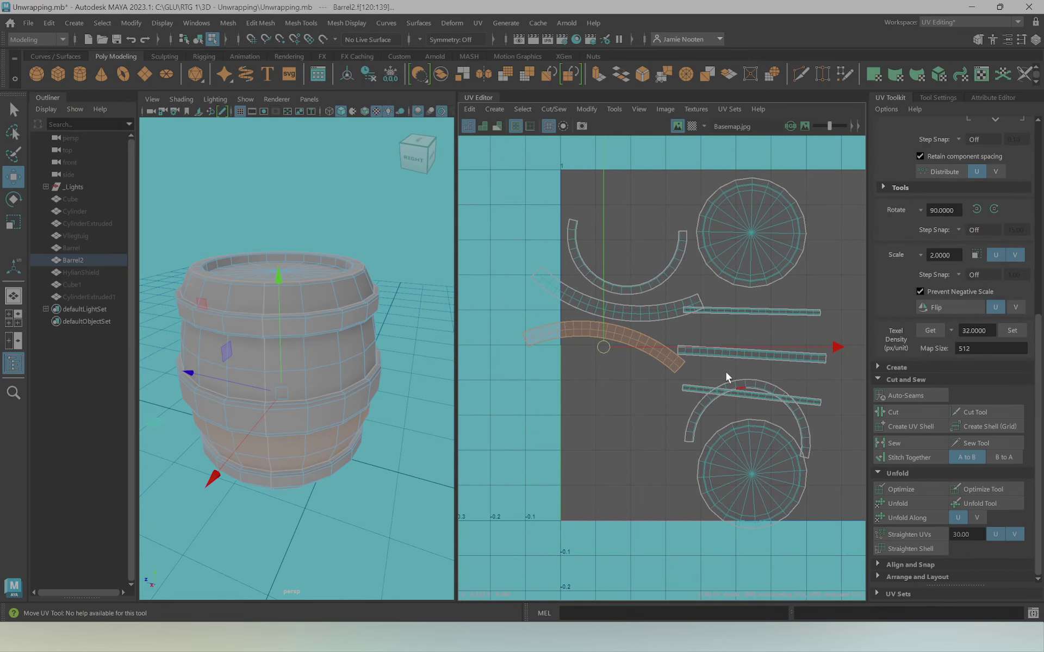
left_click(711, 345)
left_click_drag(692, 377, 537, 349)
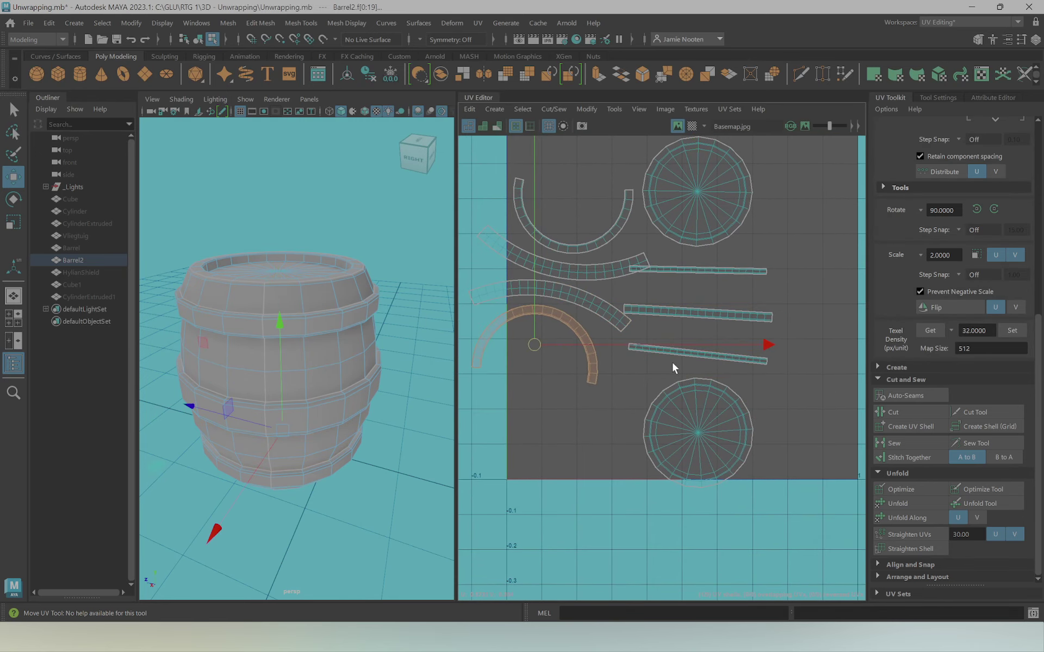
left_click(701, 353)
mouse_move(694, 350)
left_mouse_down()
mouse_move(694, 294)
mouse_move(689, 307)
mouse_move(735, 332)
left_mouse_up()
Arrange the straight strips to the right, rotating the middle strip level beside the top one
left_click(718, 314)
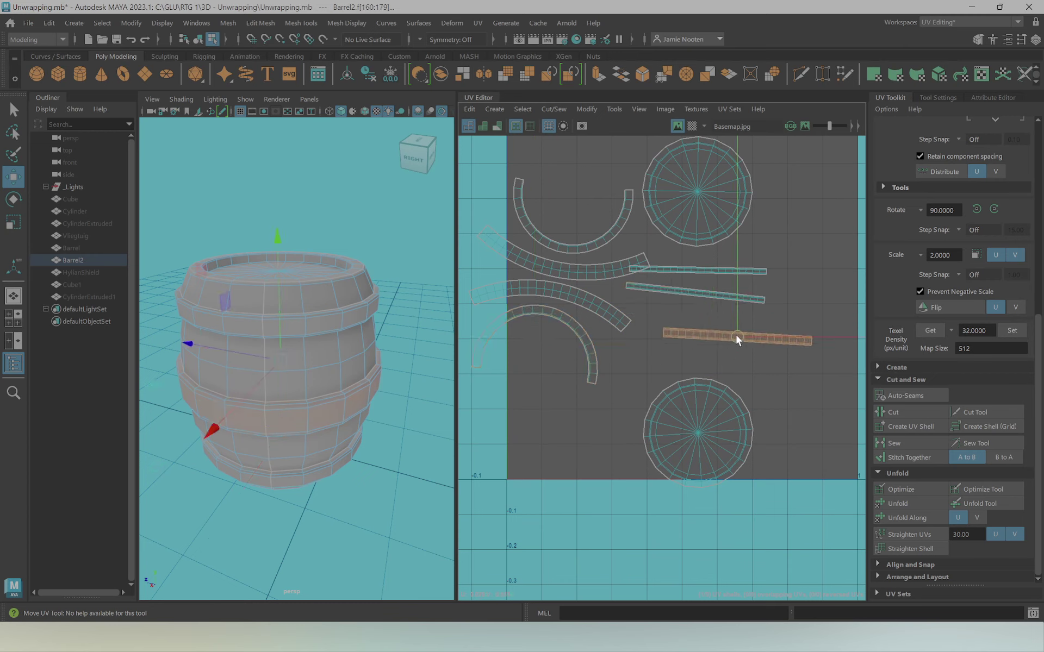
left_click(721, 271)
left_click_drag(721, 272, 769, 281)
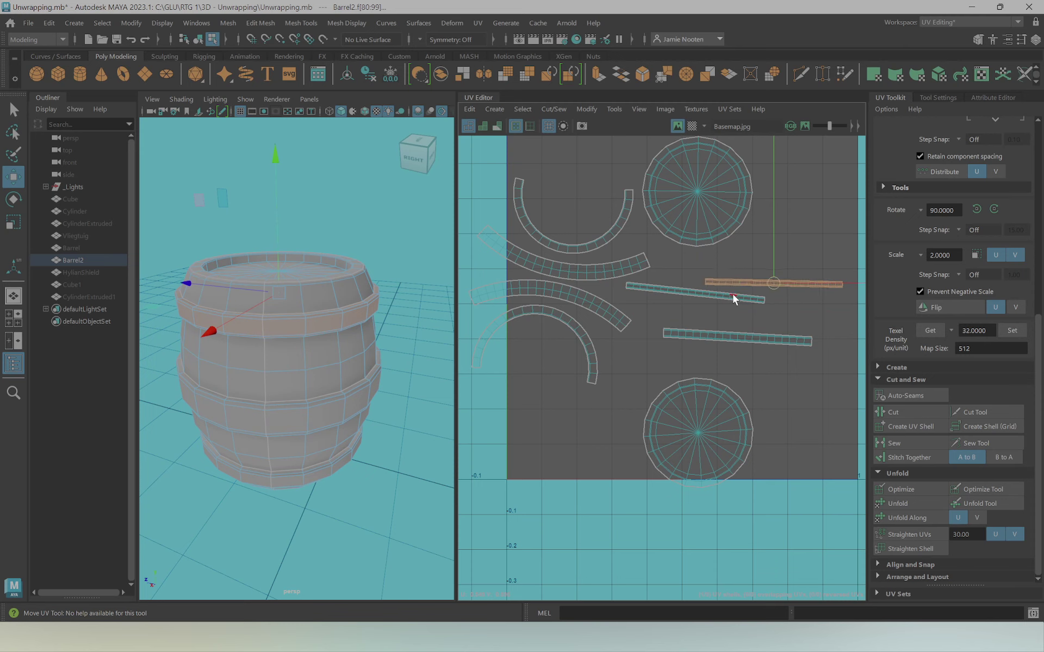
left_click(697, 293)
left_click_drag(697, 293, 771, 303)
key("e")
left_click_drag(560, 225, 553, 225)
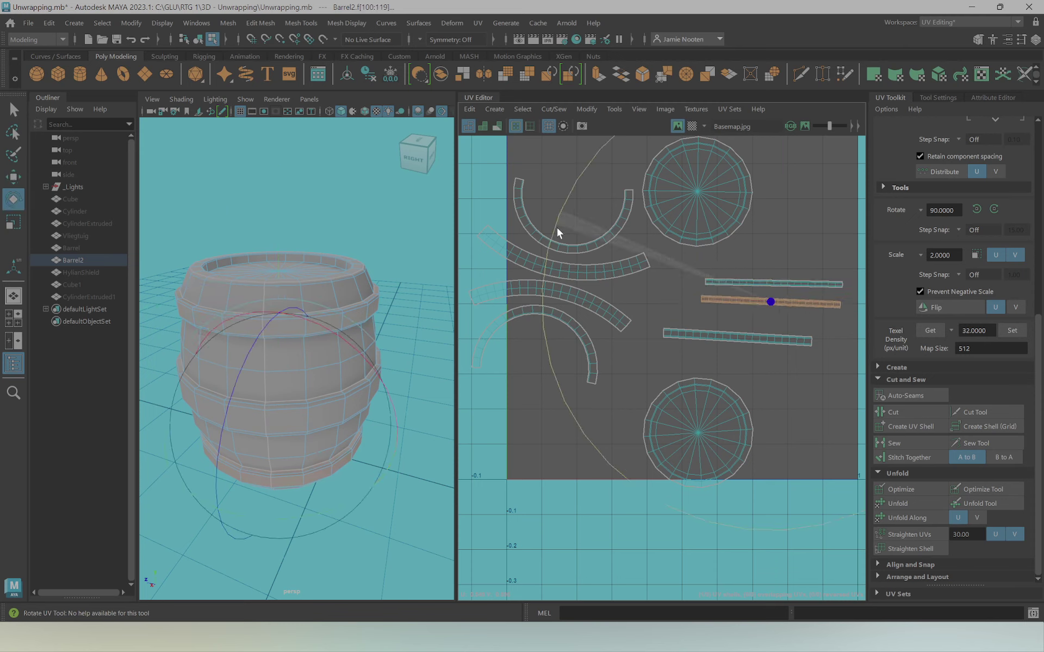
key("w")
left_click_drag(770, 308, 776, 297)
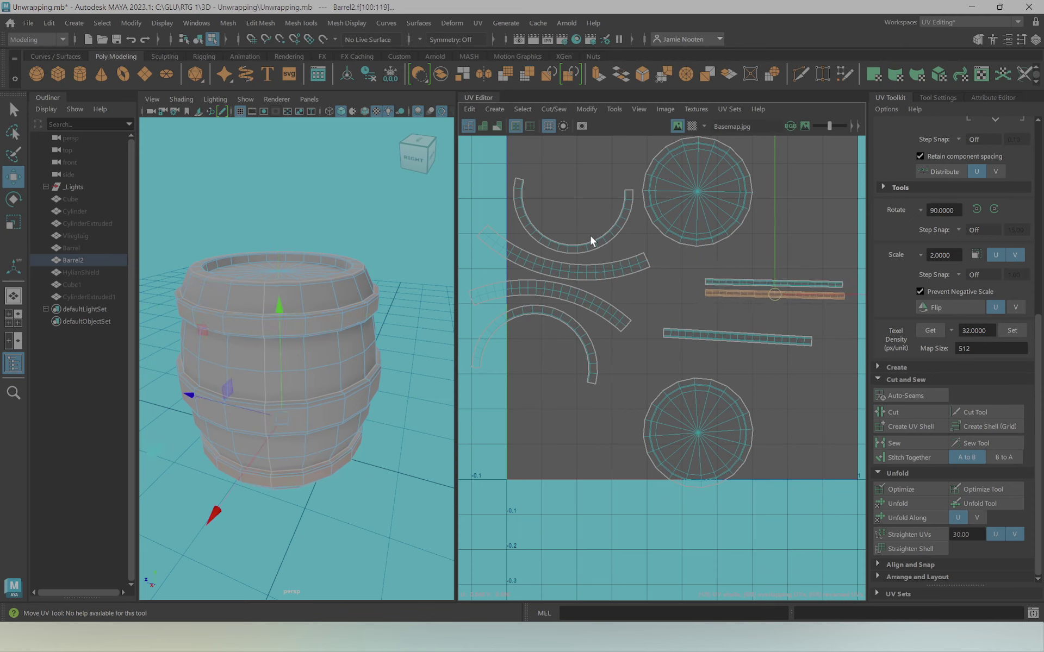
Select edges on the top arc shell and cut it into two pieces
right_click_drag(560, 251, 563, 226)
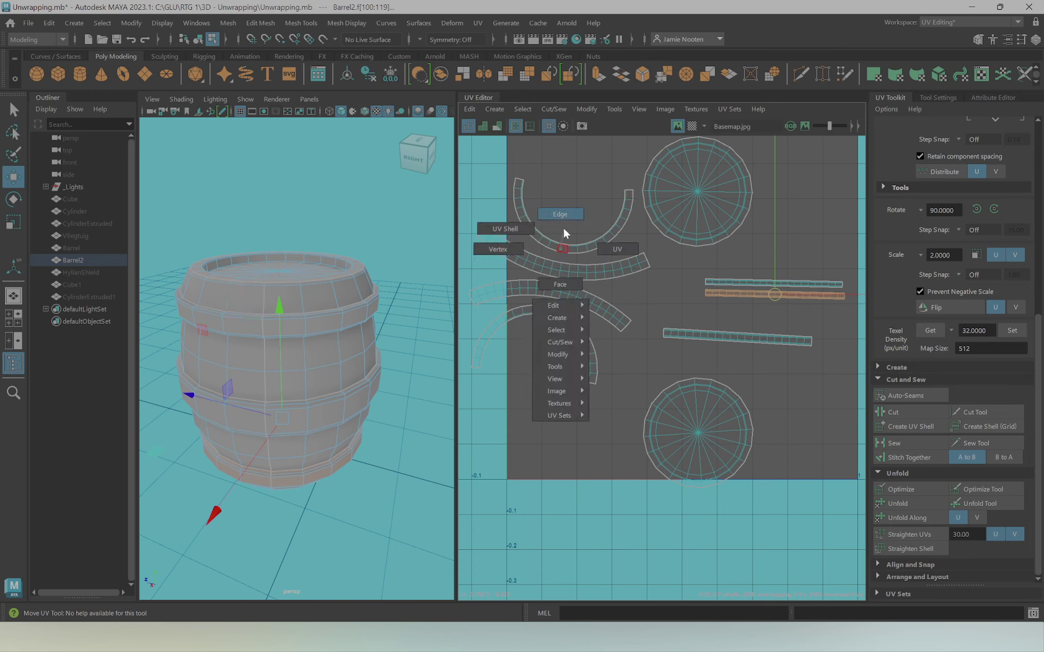
left_click(565, 238)
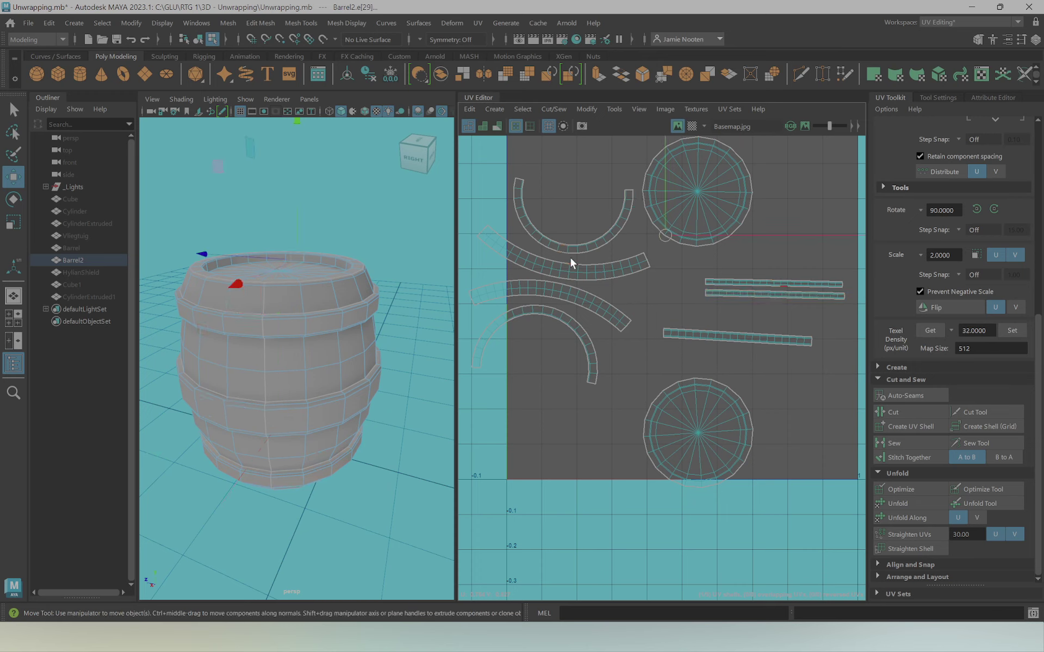
left_click(575, 236, "shift")
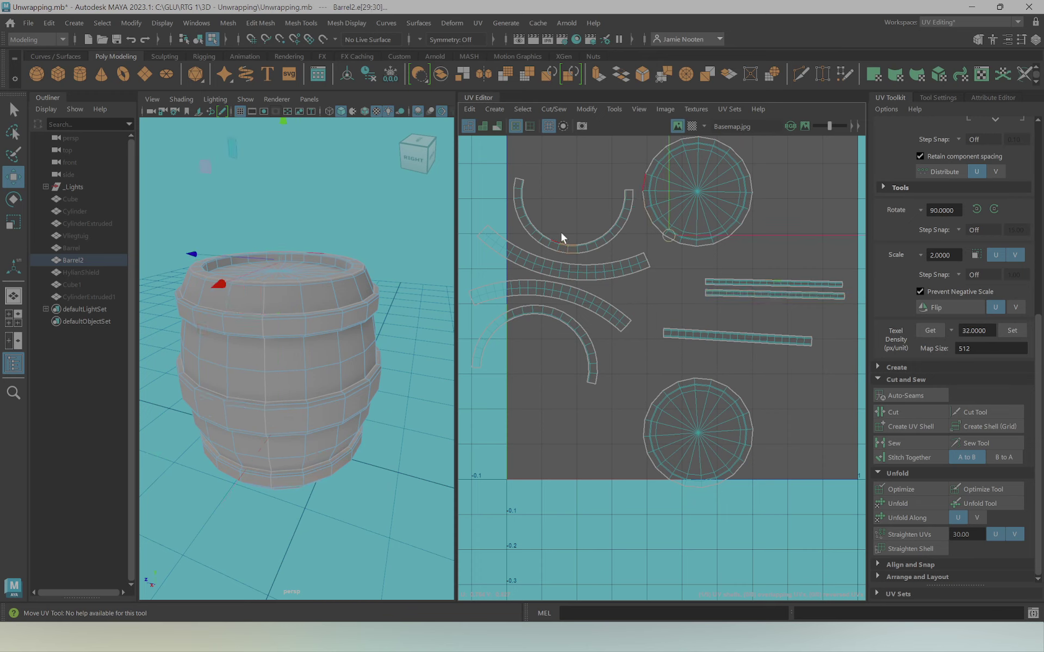
left_click(563, 252)
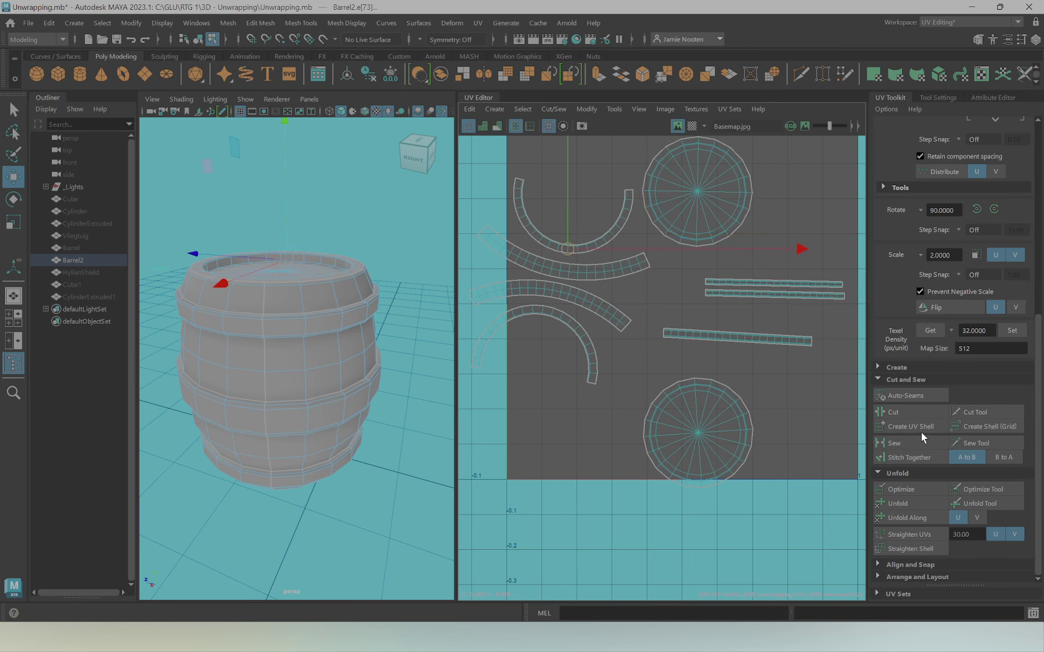
right_click_drag(553, 234, 542, 248, "shift")
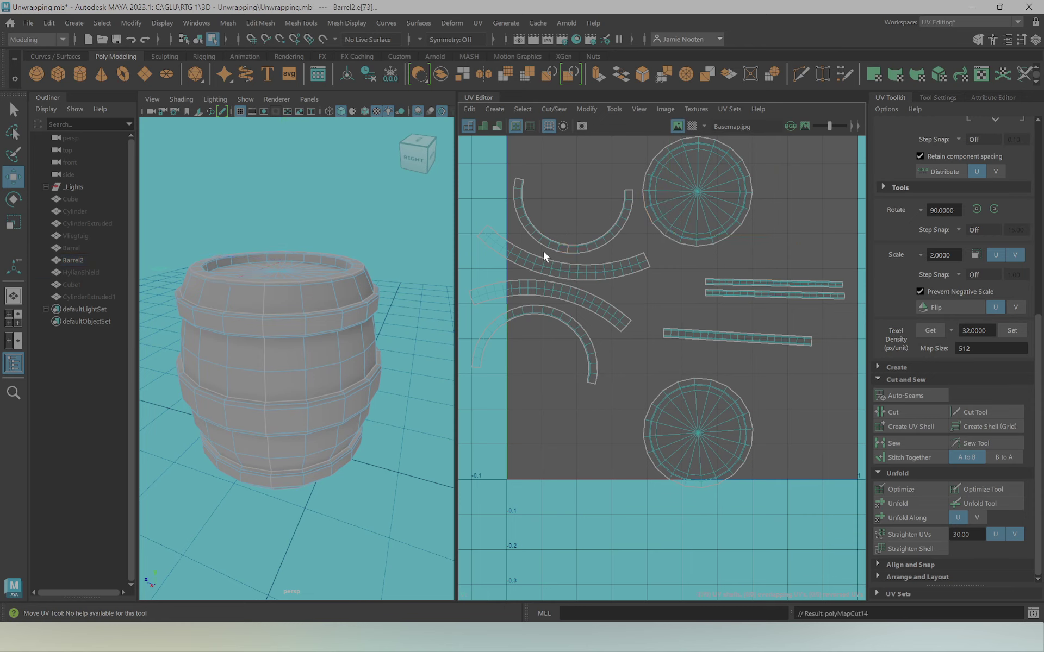
double_click(543, 249)
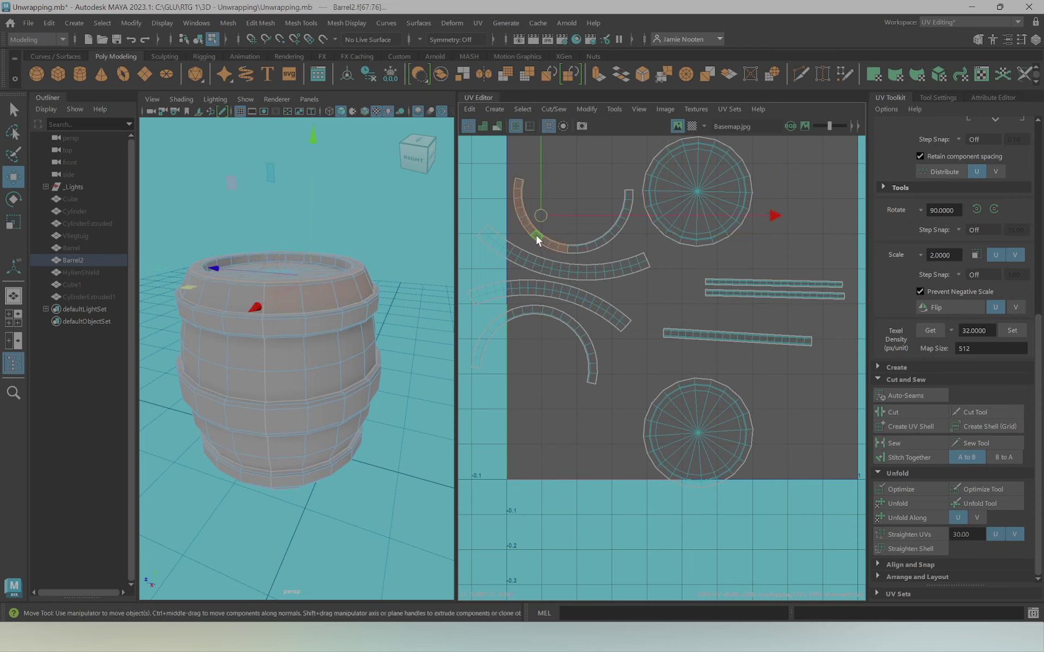
Optimize the separated arc piece, move it up-right, and return to object mode
left_click(916, 491)
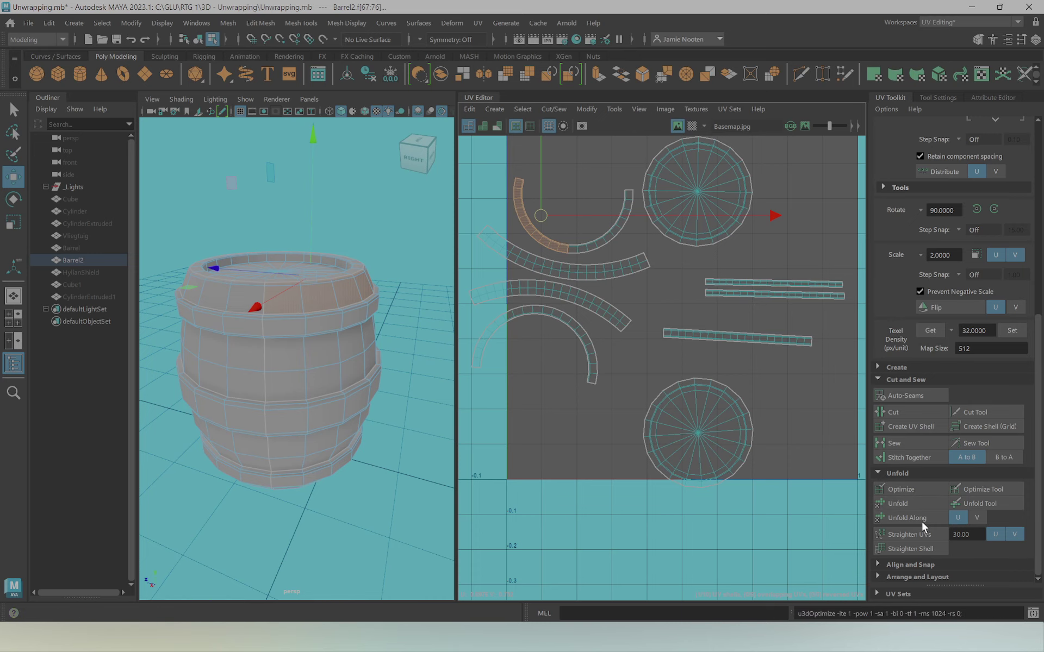
left_click_drag(542, 236, 572, 212)
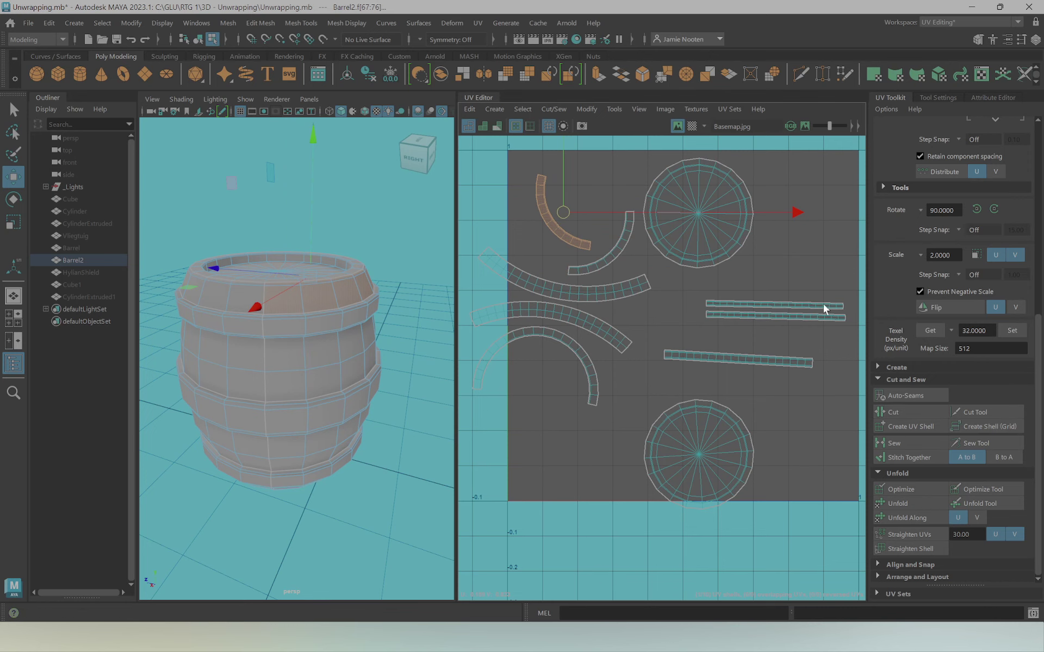
middle_click_drag(629, 331, 650, 361, "alt")
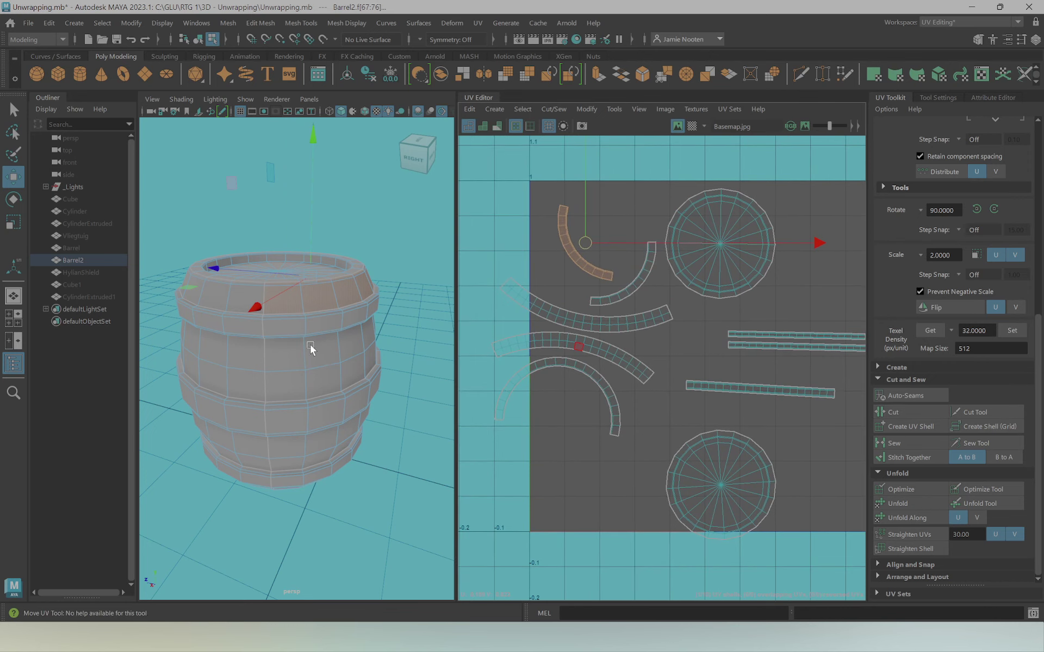
right_click_drag(310, 278, 359, 242)
left_click(88, 248)
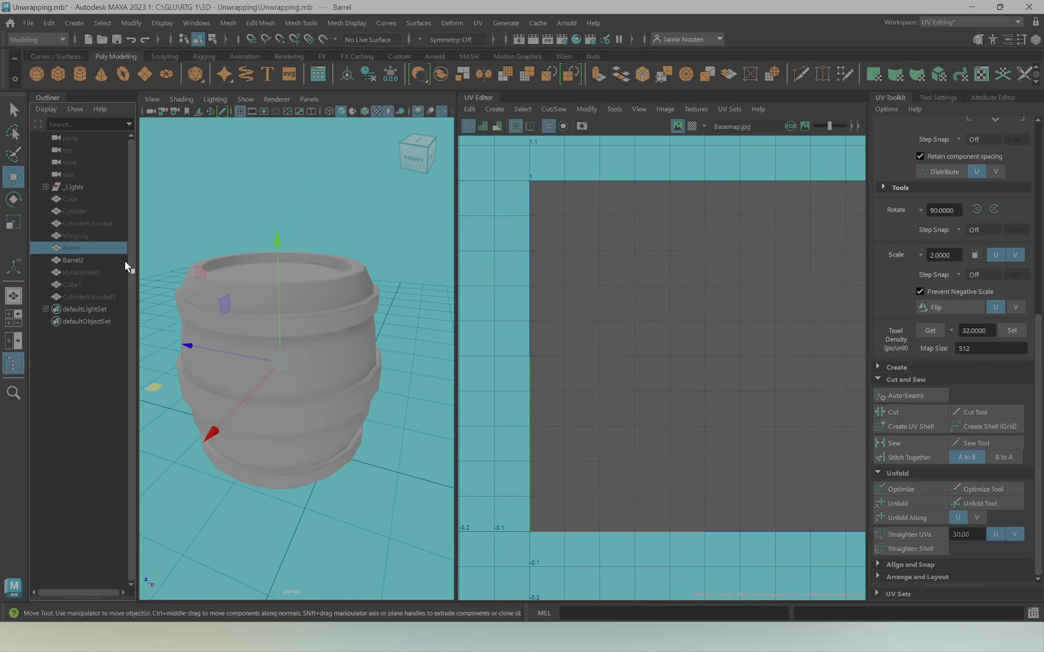
Unhide the original barrel, move it beside Barrel2, and compare both barrels' UVs
key("shift+h")
mouse_move(228, 386)
left_mouse_down()
mouse_move(258, 398)
mouse_move(410, 375)
left_mouse_up()
scroll(692, 409, "down", 2)
key("f")
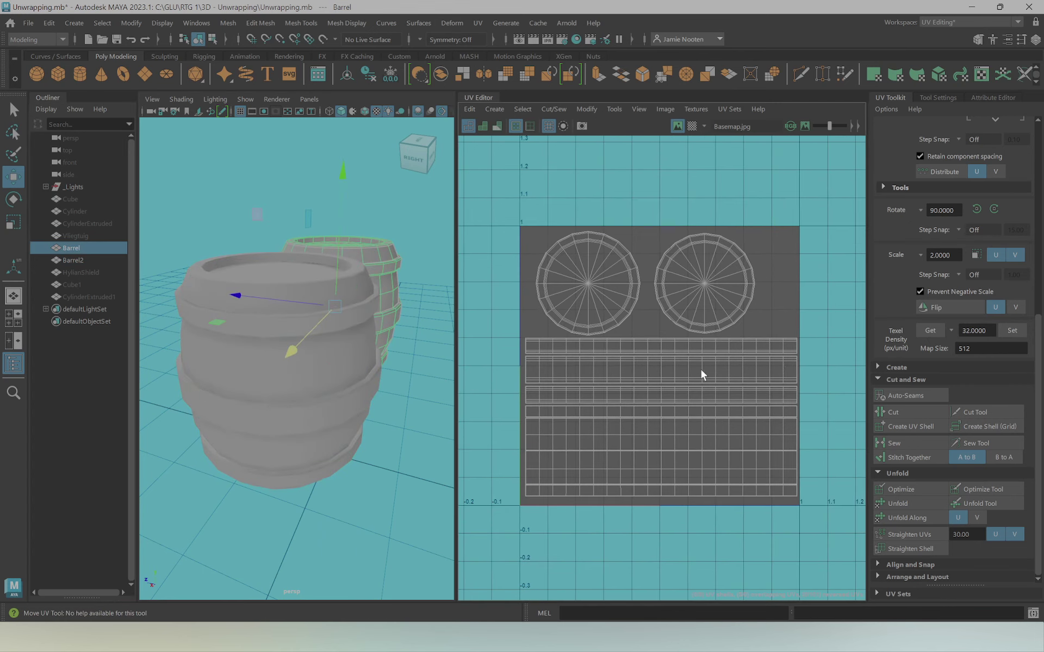
left_click(311, 404)
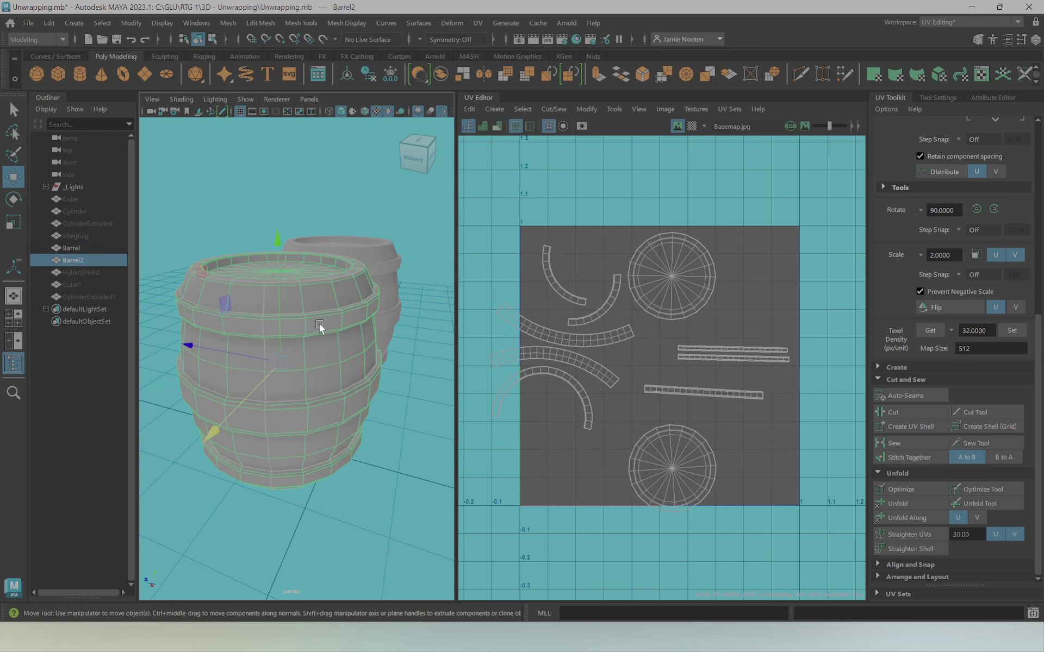
left_click(382, 262)
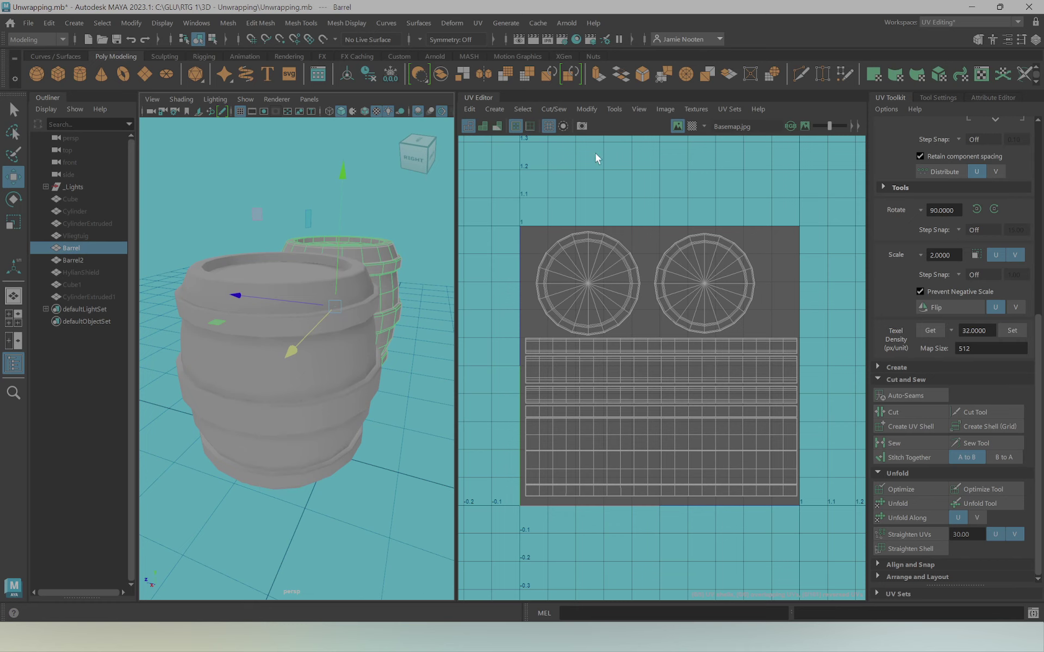
Hide both barrels and select the HylianShield object
left_click(480, 23)
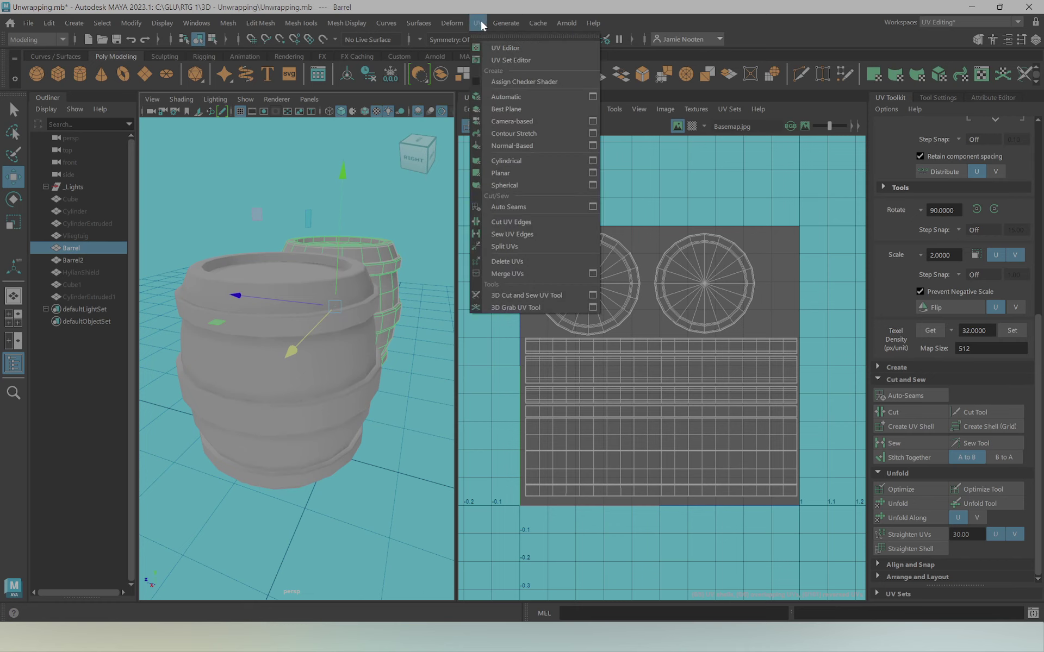
left_click(704, 182)
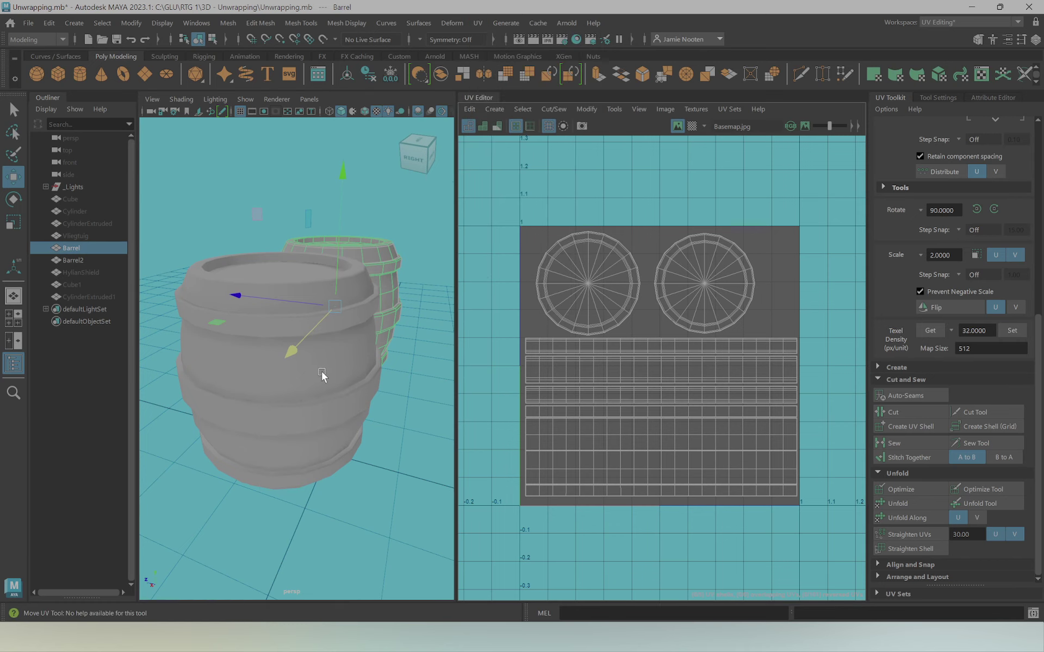
left_click_drag(321, 371, 310, 379, "alt")
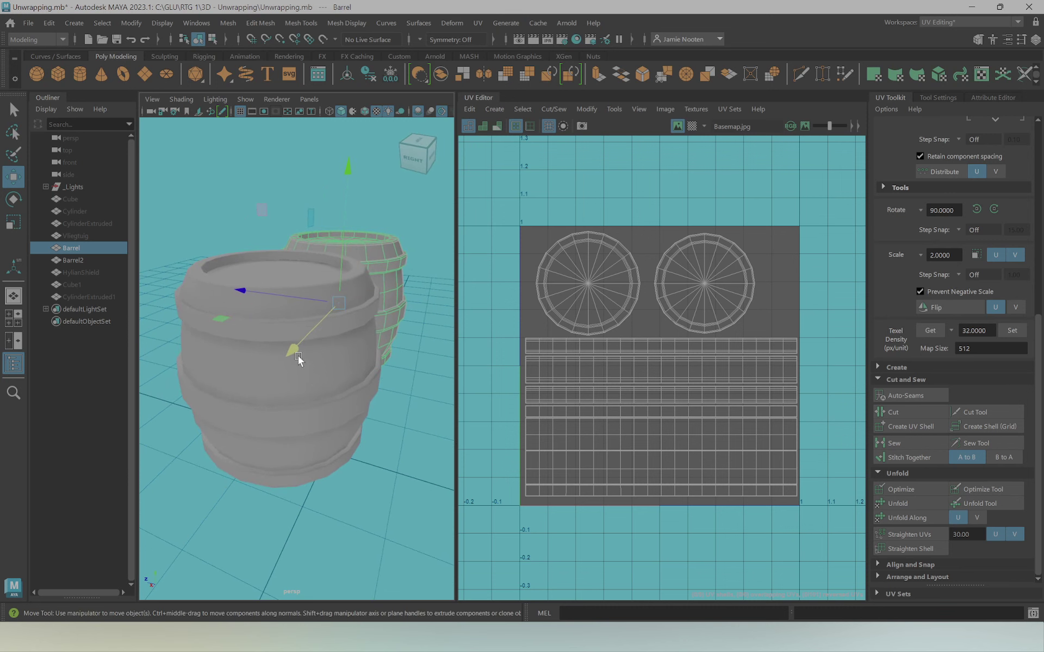
left_click(386, 361, "shift")
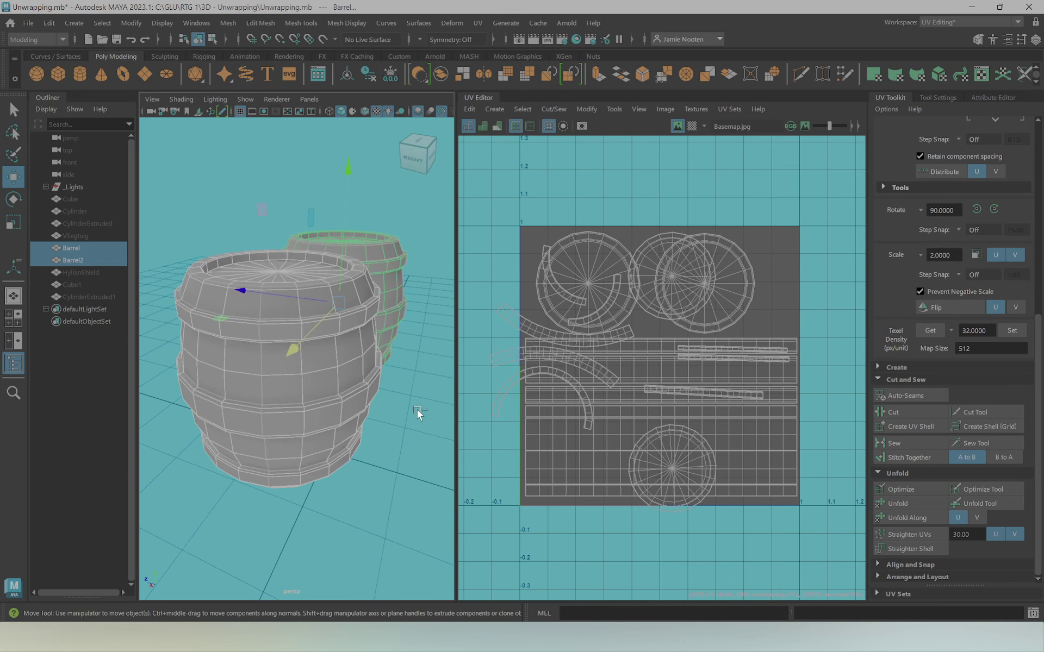
key("ctrl+h")
left_click(87, 272)
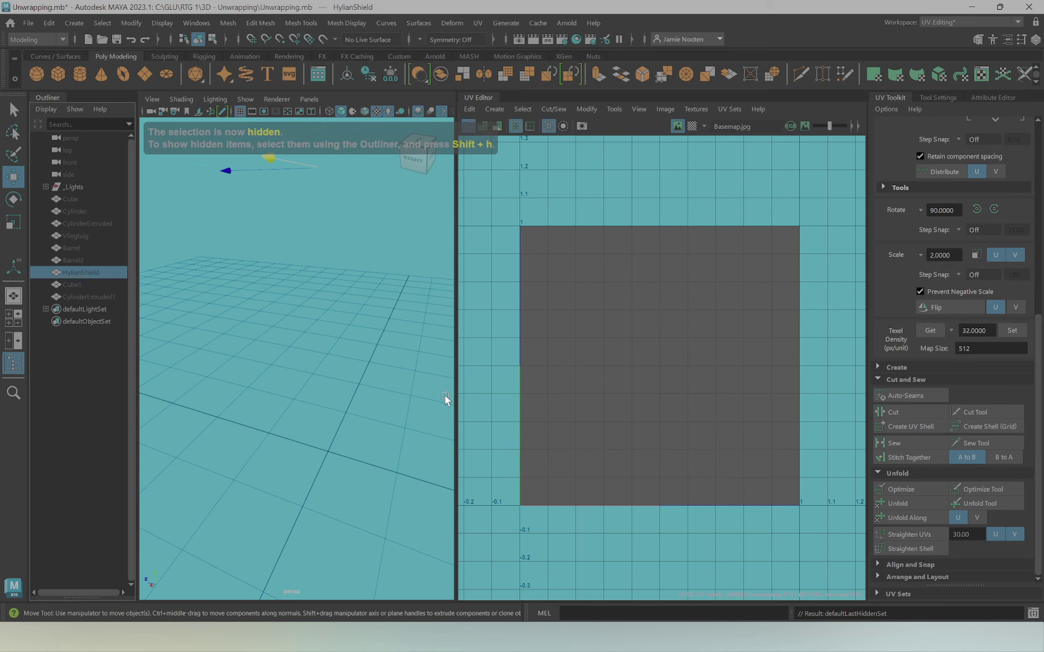
Frame the shield and select it so its UV layout shows in the UV Editor
key("f")
left_click_drag(321, 368, 413, 322, "alt")
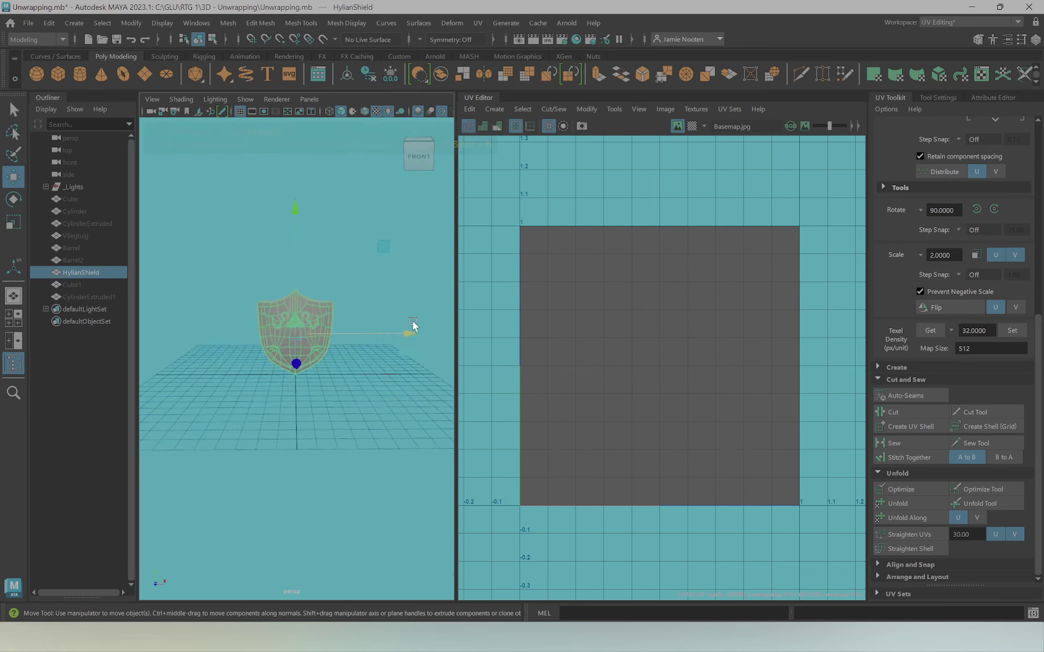
scroll(412, 322, "up", 5)
left_click(356, 224)
mouse_move(356, 223)
left_mouse_down("alt")
mouse_move(237, 357)
mouse_move(221, 354)
mouse_move(297, 319)
left_mouse_up("alt")
left_click(341, 338)
Orbit the shield until its front faces the camera squarely
mouse_move(233, 333)
left_mouse_down("alt")
mouse_move(296, 342)
mouse_move(263, 323)
left_mouse_up("alt")
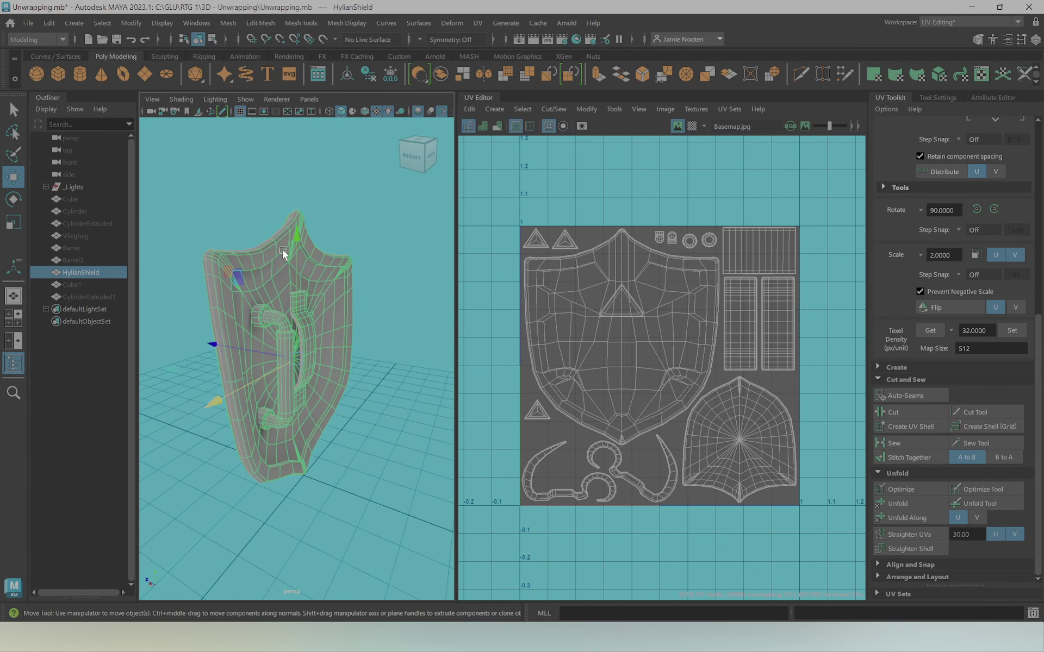
mouse_move(282, 250)
left_mouse_down("alt")
mouse_move(277, 313)
mouse_move(330, 301)
left_mouse_up("alt")
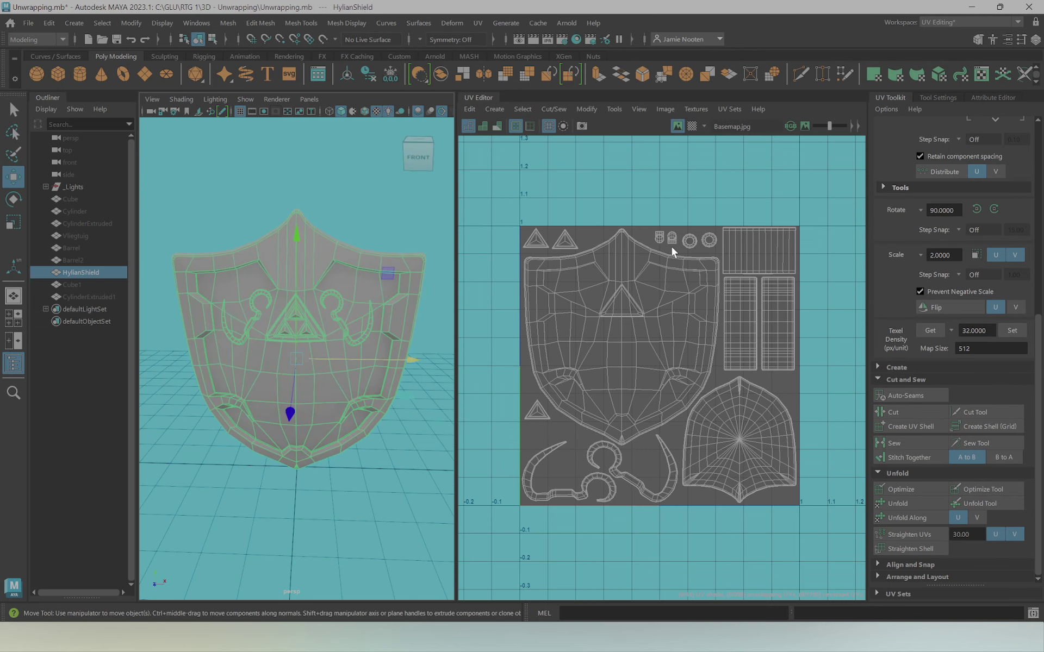
scroll(620, 413, "up", 1)
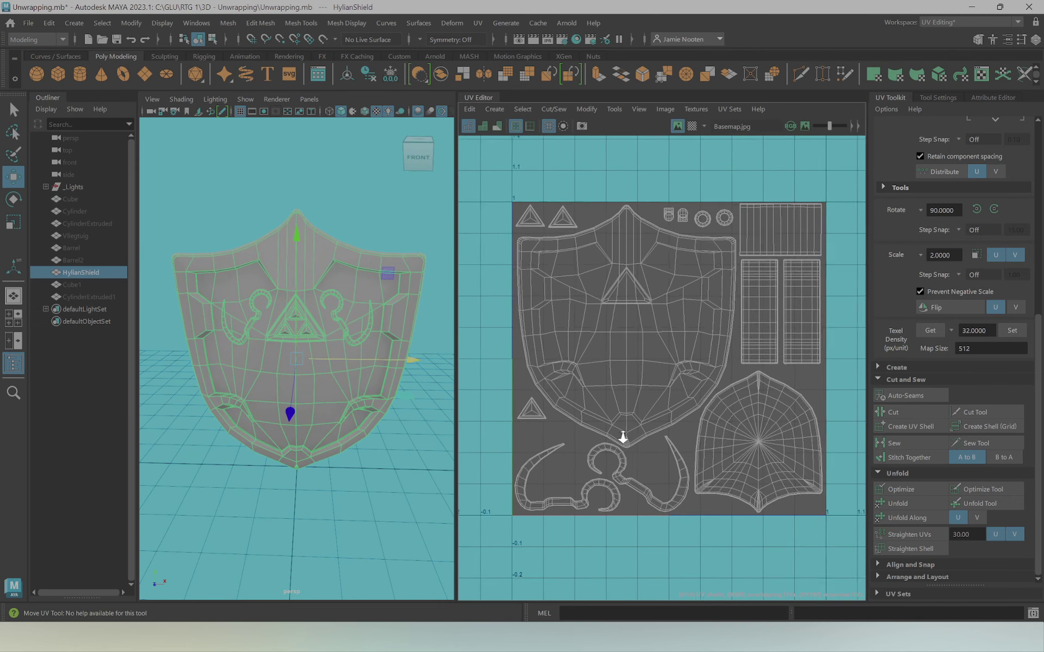
scroll(633, 437, "up", 1)
scroll(644, 425, "up", 1)
left_click_drag(365, 395, 352, 376, "alt")
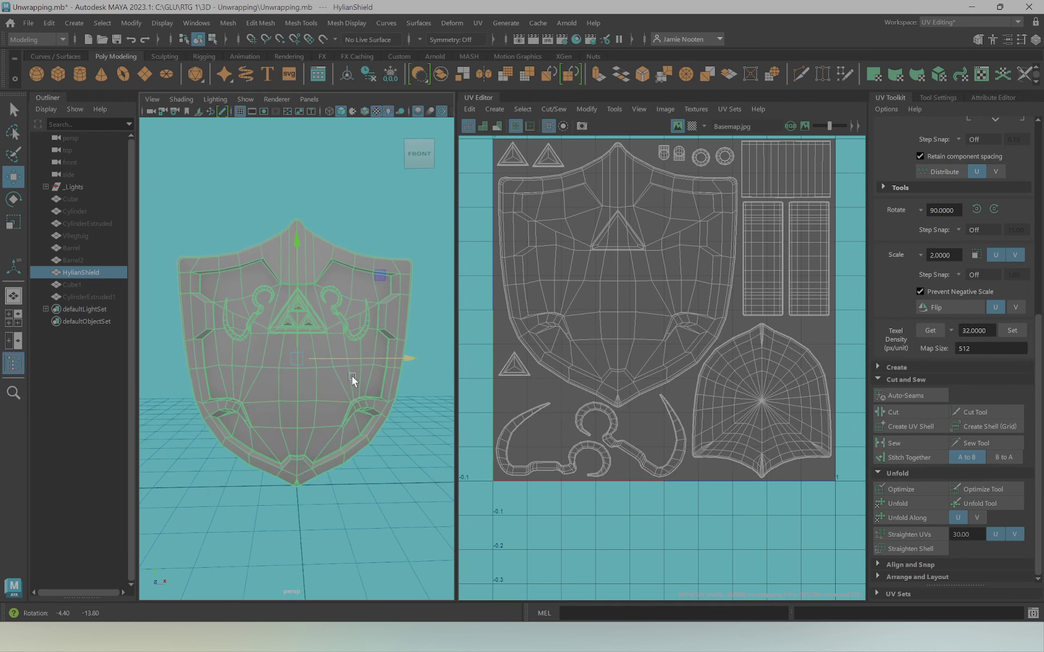
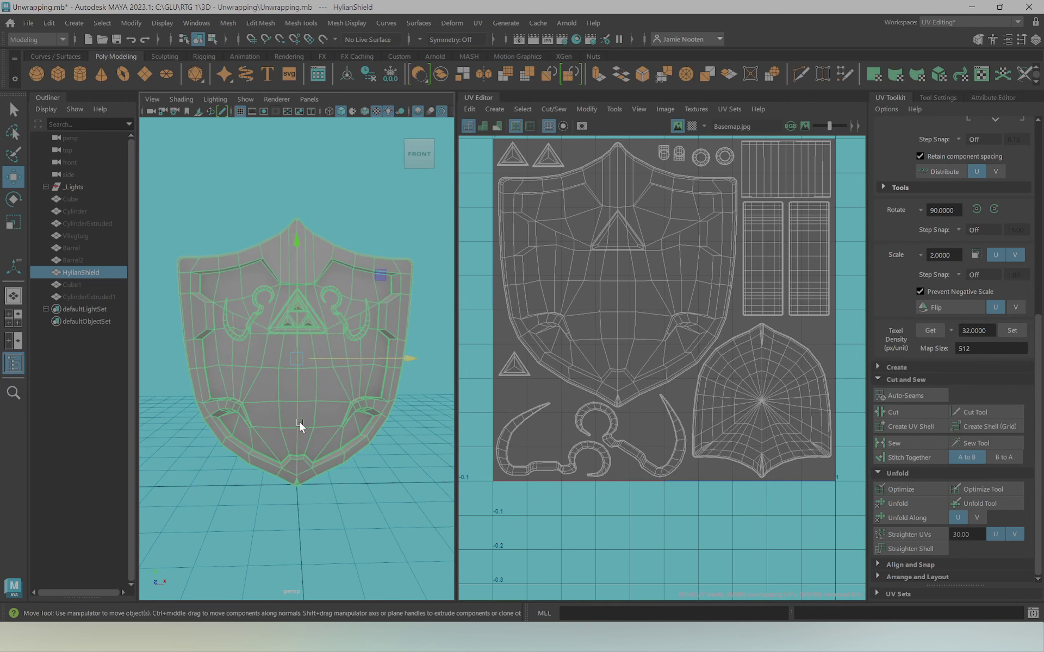
Switch to front view and apply a camera-based UV projection to the whole shield
middle_click_drag(269, 372, 271, 388, "alt")
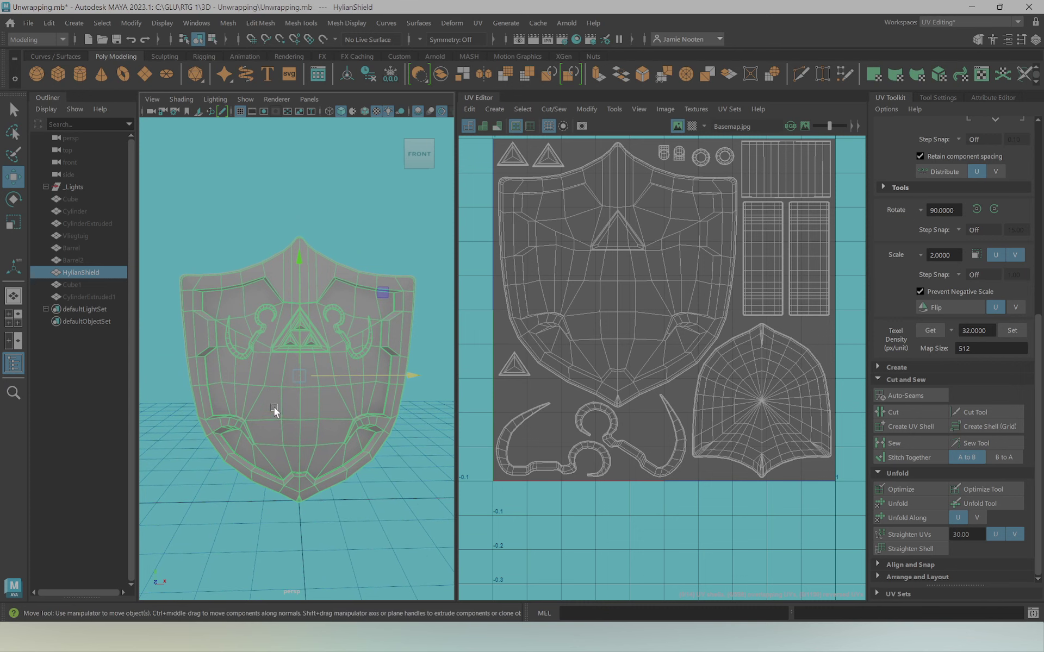
key("space")
left_click_drag(272, 405, 278, 451)
scroll(301, 423, "up", 3)
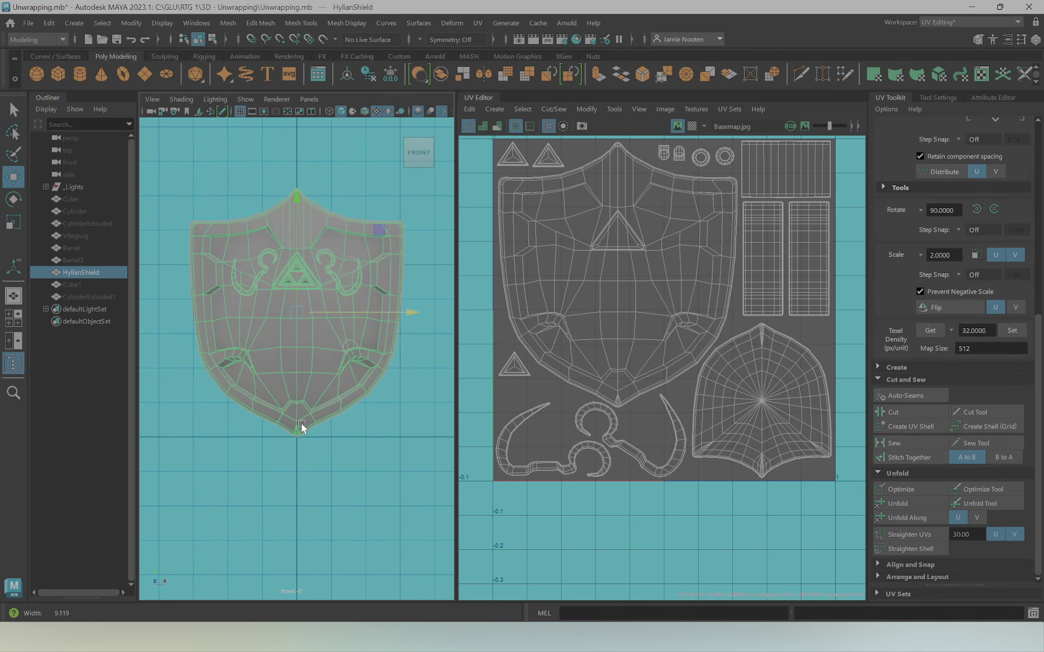
left_click(478, 24)
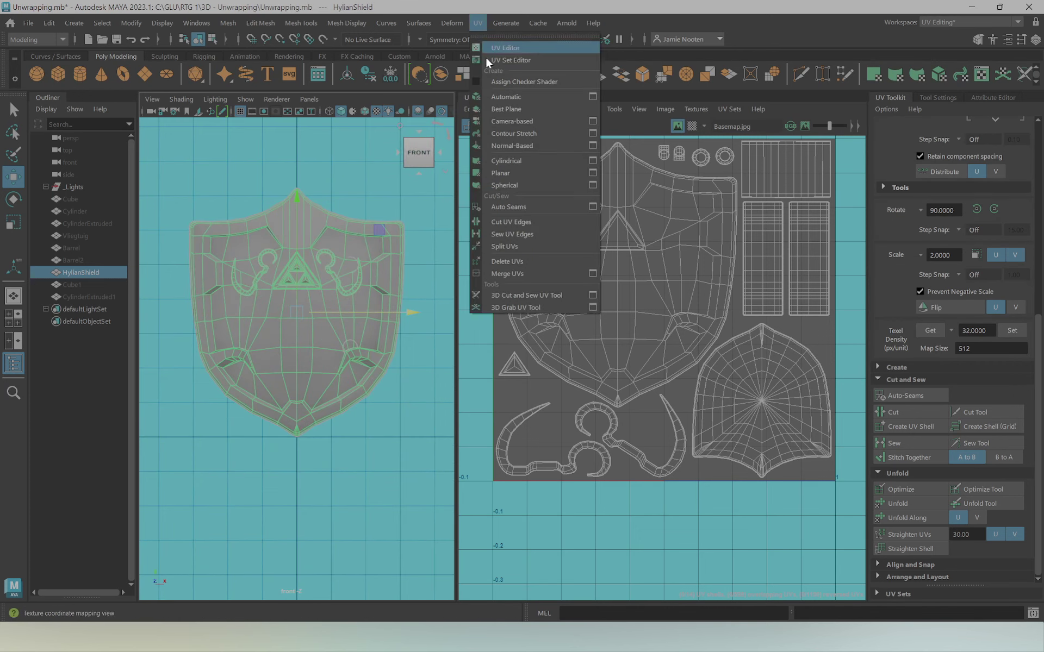
left_click(509, 122)
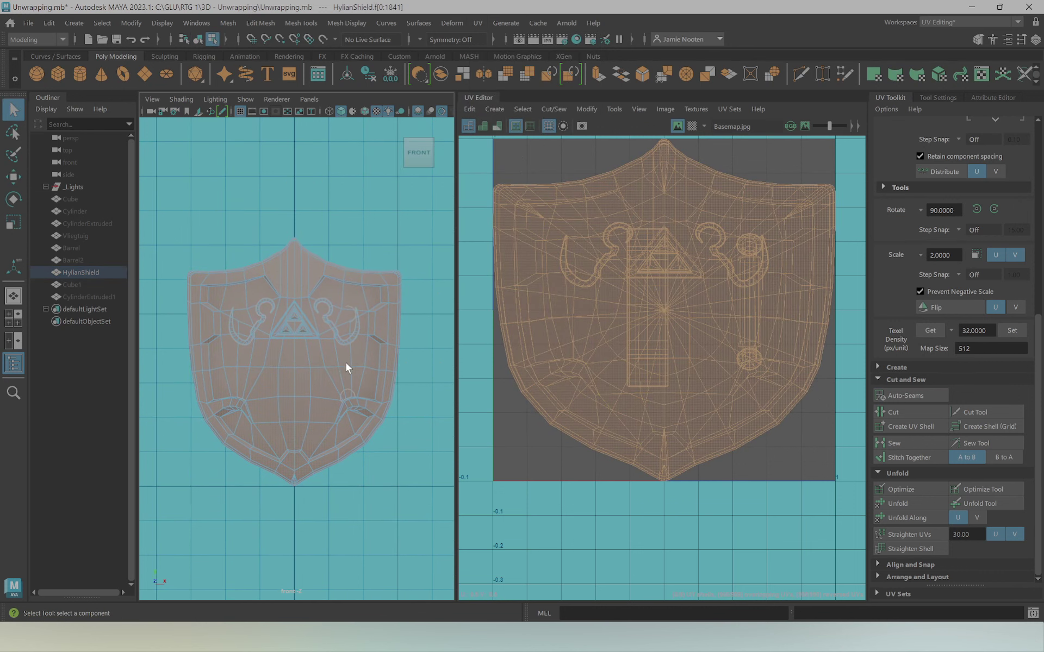
Select both handle shells and move them below the 0–1 UV square
mouse_move(346, 363)
left_mouse_down("alt")
mouse_move(354, 330)
mouse_move(329, 348)
mouse_move(311, 344)
left_mouse_up("alt")
key("space")
left_click(310, 343)
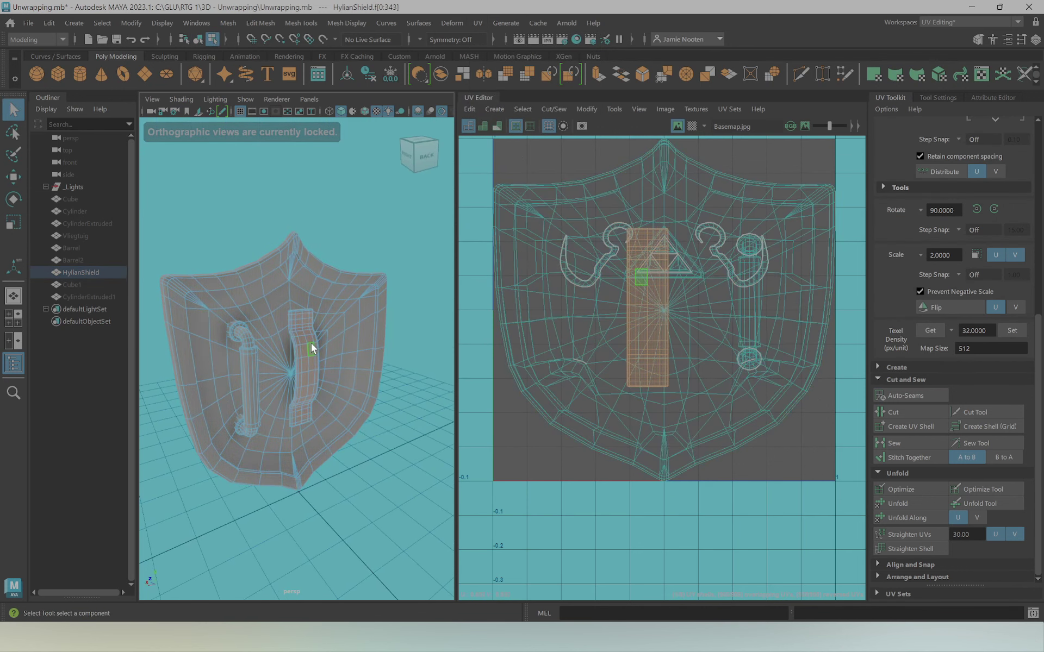
left_click(251, 351, "shift")
scroll(632, 351, "down", 2)
key("w")
mouse_move(658, 319)
left_mouse_down()
mouse_move(652, 427)
mouse_move(563, 503)
left_mouse_up()
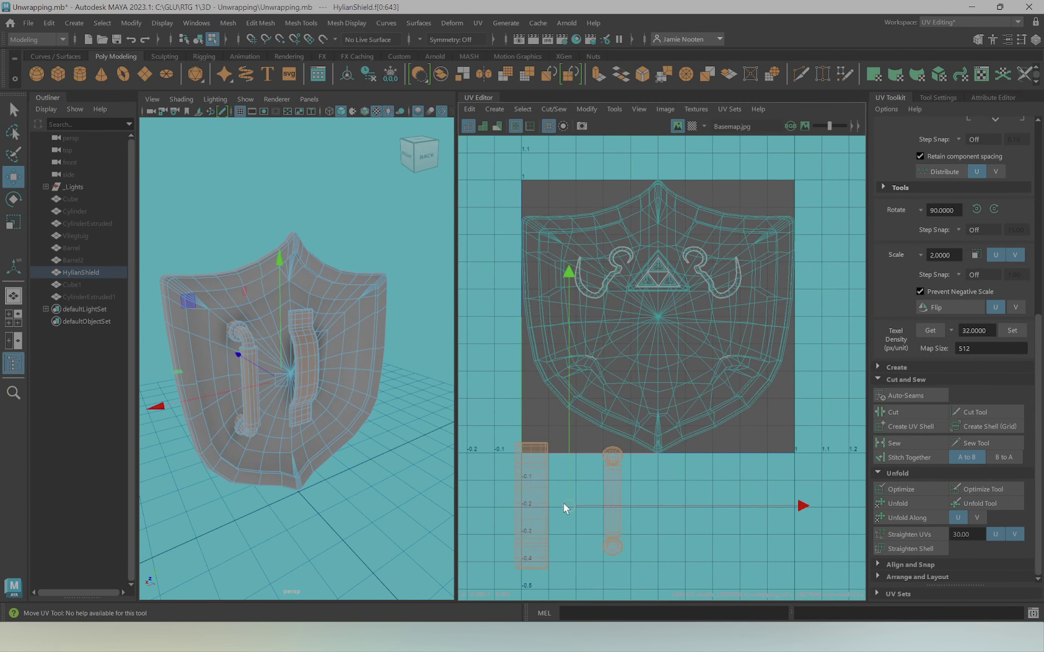
Select the left and right swirl shells and move them above the UV square
mouse_move(231, 352)
left_mouse_down("alt")
mouse_move(331, 334)
mouse_move(305, 353)
mouse_move(262, 329)
left_mouse_up("alt")
left_click(313, 316)
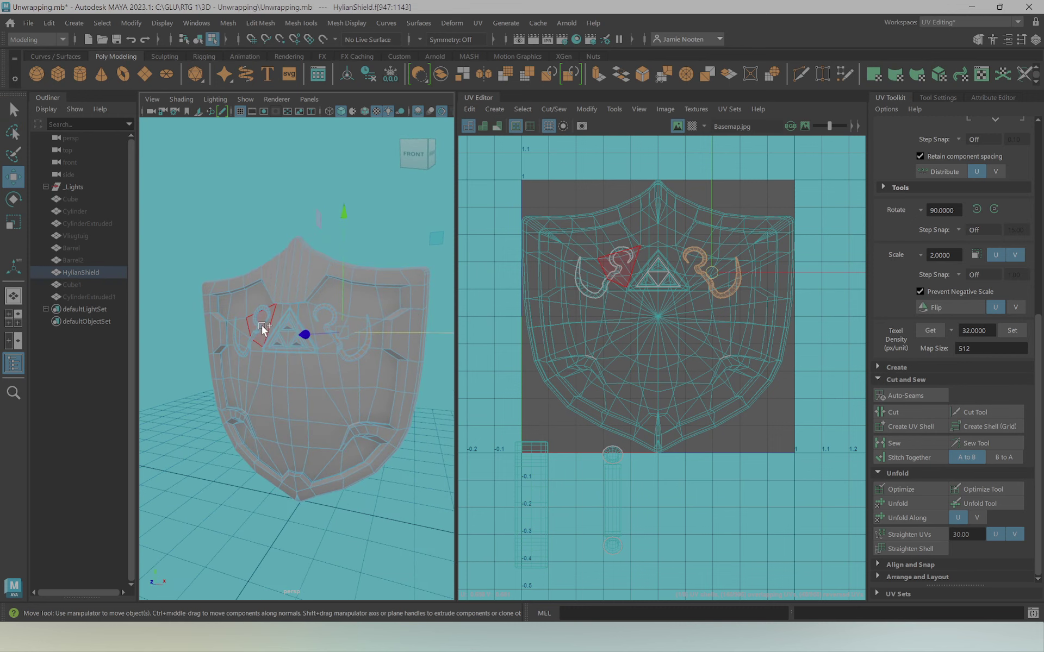
left_click(262, 329, "shift")
middle_click_drag(529, 309, 522, 385, "alt")
mouse_move(657, 350)
left_mouse_down()
mouse_move(659, 275)
mouse_move(761, 222)
left_mouse_up()
Select the three triforce triangles and move their shell to the upper right
scroll(207, 365, "up", 5)
left_click(304, 279)
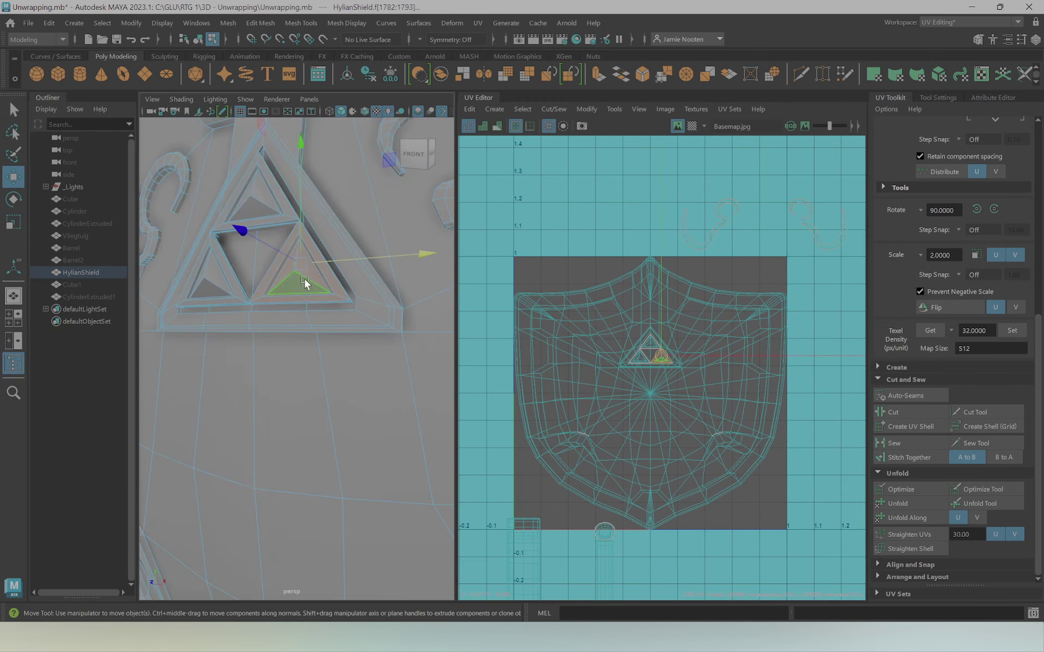
left_click(210, 285, "shift")
left_click(275, 212, "shift")
scroll(617, 378, "down", 2)
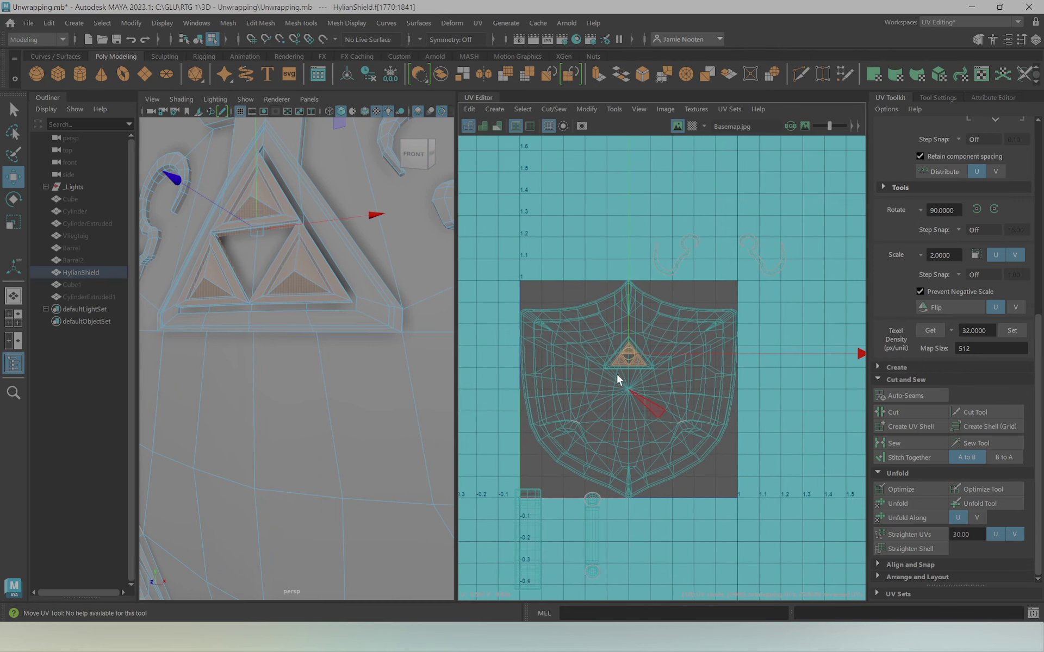
left_click_drag(631, 343, 701, 277)
left_click(765, 315)
scroll(683, 306, "up", 3)
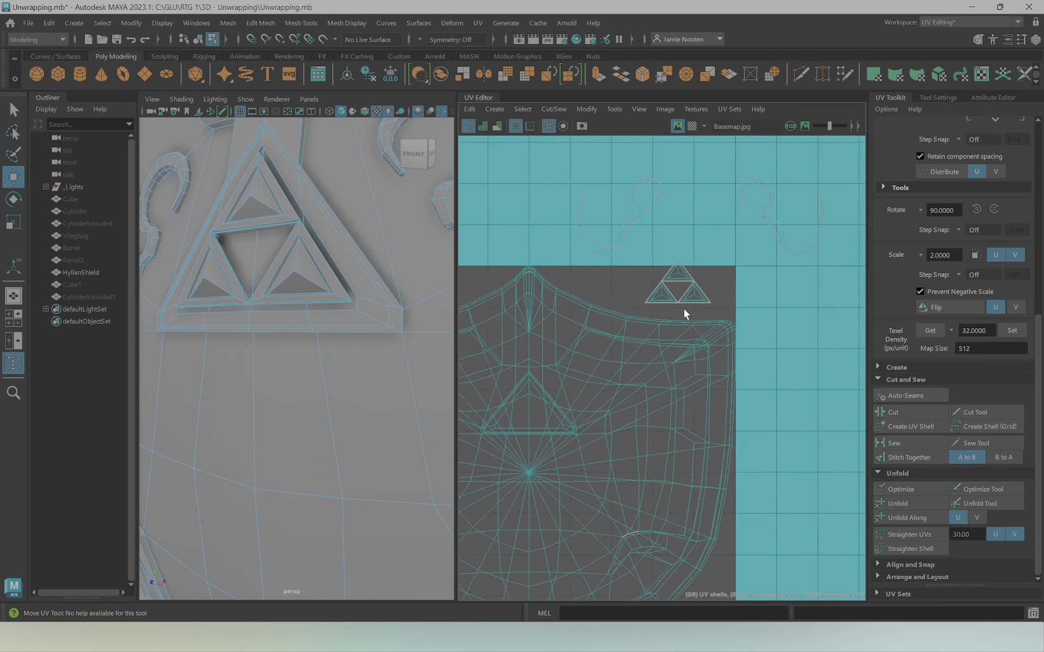
scroll(683, 307, "up", 3)
scroll(667, 292, "up", 2)
scroll(699, 280, "up", 2)
left_click(558, 349)
key("w")
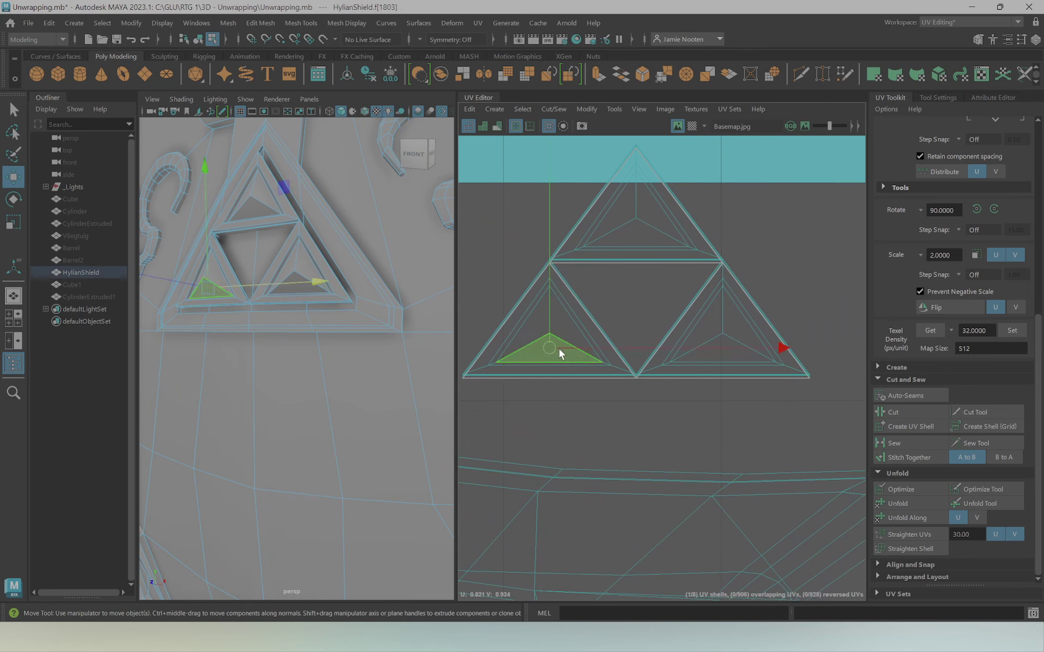
double_click(559, 349)
mouse_move(261, 322)
left_mouse_down("alt")
mouse_move(284, 324)
mouse_move(315, 359)
left_mouse_up("alt")
scroll(284, 325, "up", 3)
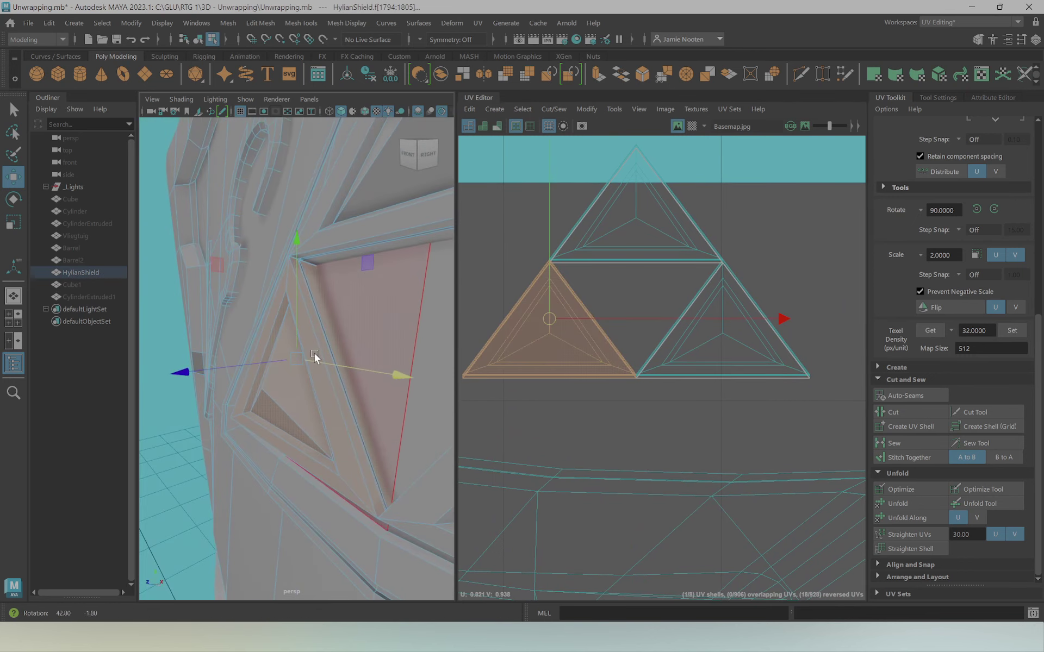
scroll(579, 380, "up", 3)
left_click_drag(366, 334, 328, 328, "alt")
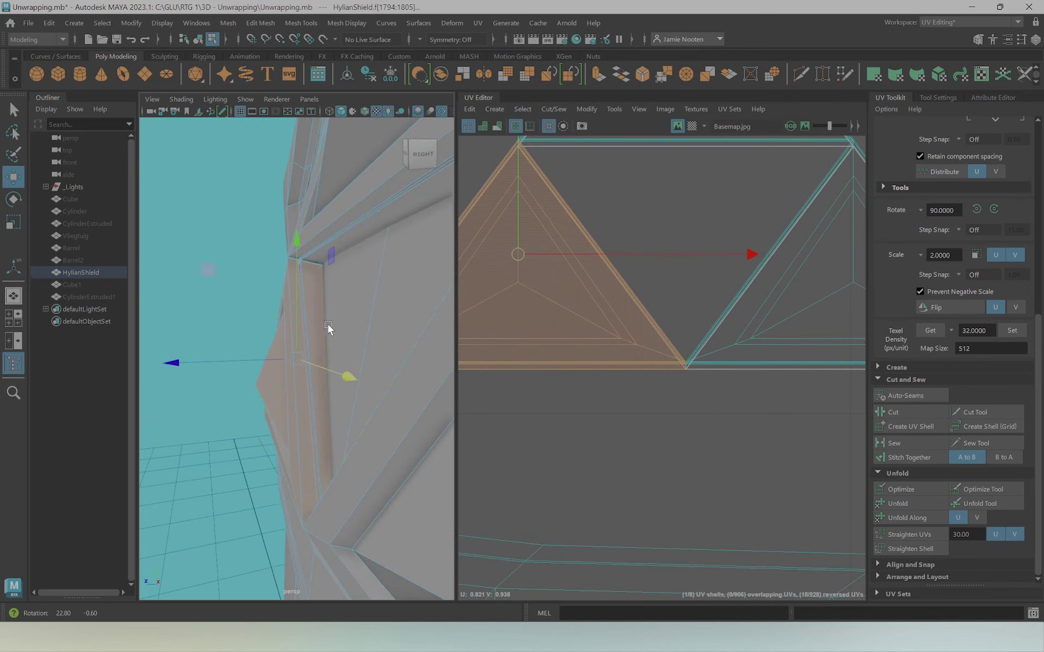
left_click(223, 330)
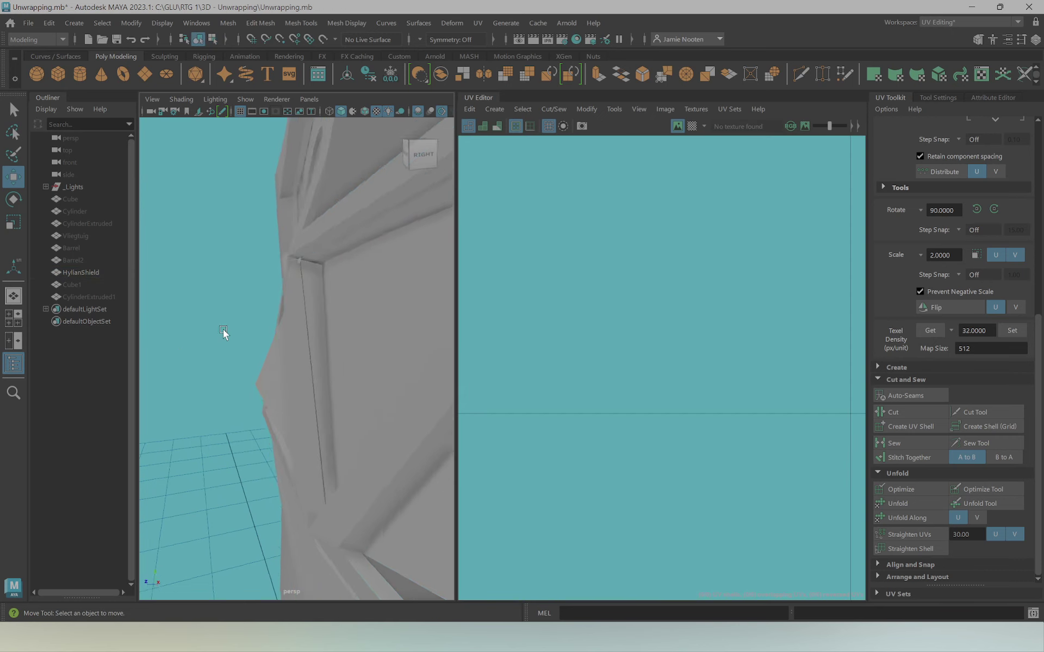
mouse_move(222, 329)
right_mouse_down("alt")
mouse_move(277, 318)
mouse_move(258, 310)
mouse_move(273, 316)
right_mouse_up("alt")
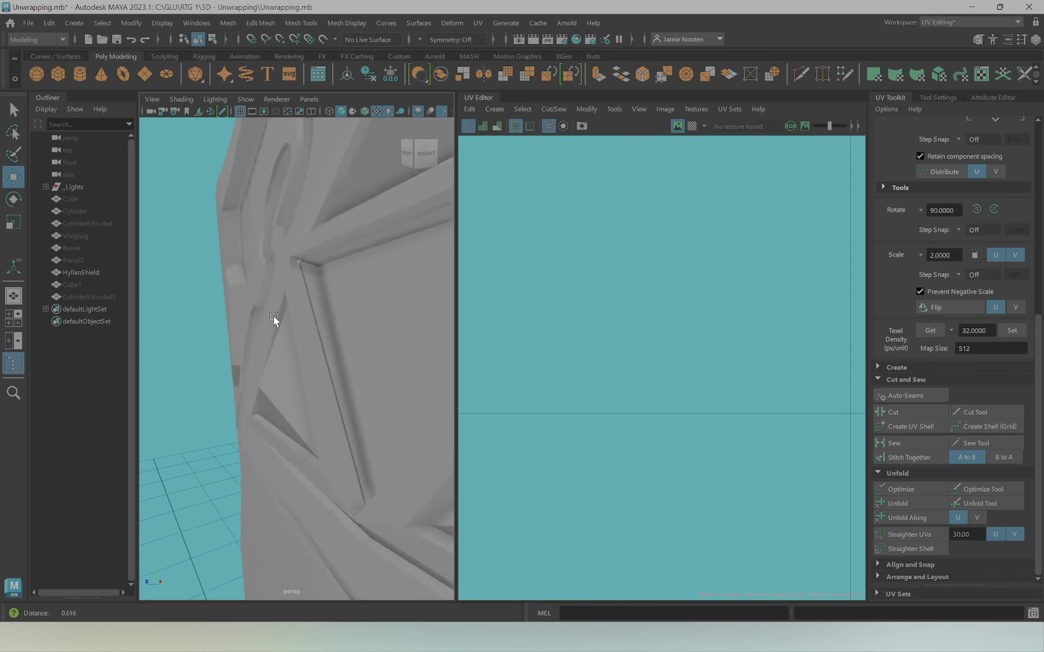
left_click(273, 316)
mouse_move(290, 347)
left_mouse_down("alt")
mouse_move(271, 348)
mouse_move(298, 308)
left_mouse_up("alt")
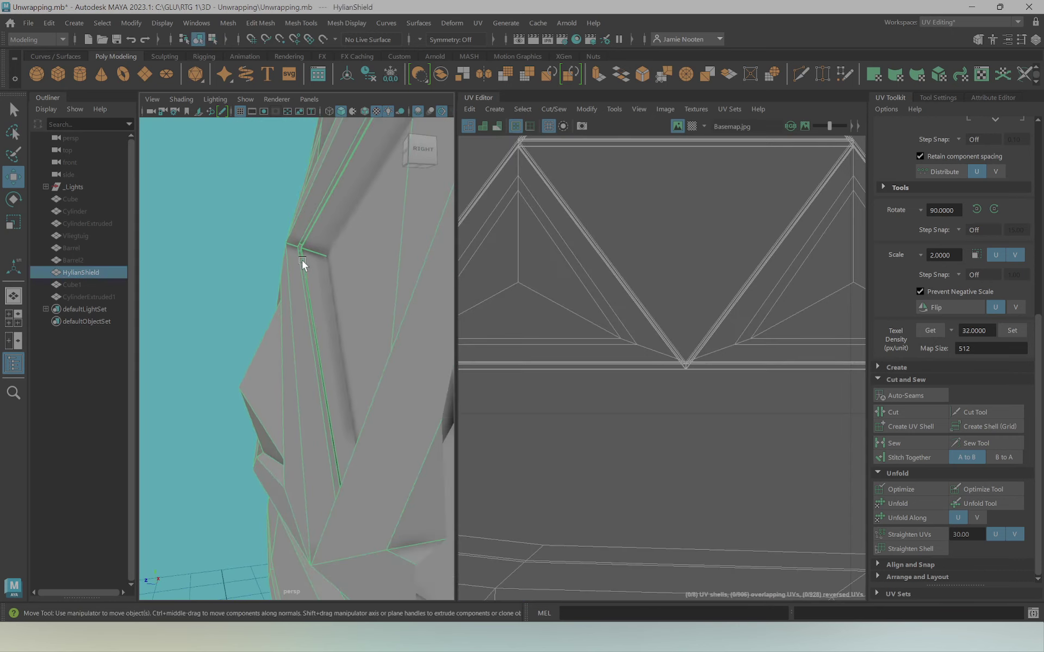
mouse_move(303, 265)
left_mouse_down("alt")
mouse_move(272, 343)
mouse_move(428, 352)
mouse_move(383, 367)
mouse_move(416, 342)
left_mouse_up("alt")
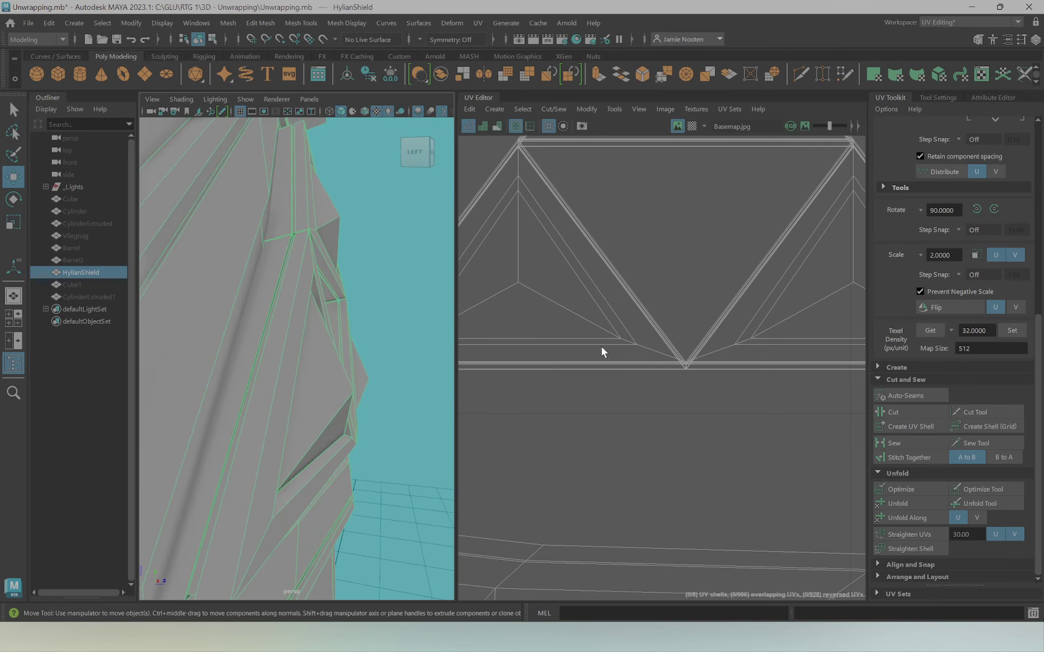
scroll(602, 351, "down", 3)
mouse_move(456, 303)
left_mouse_down("alt")
mouse_move(344, 325)
mouse_move(298, 369)
mouse_move(287, 364)
left_mouse_up("alt")
left_click(287, 363)
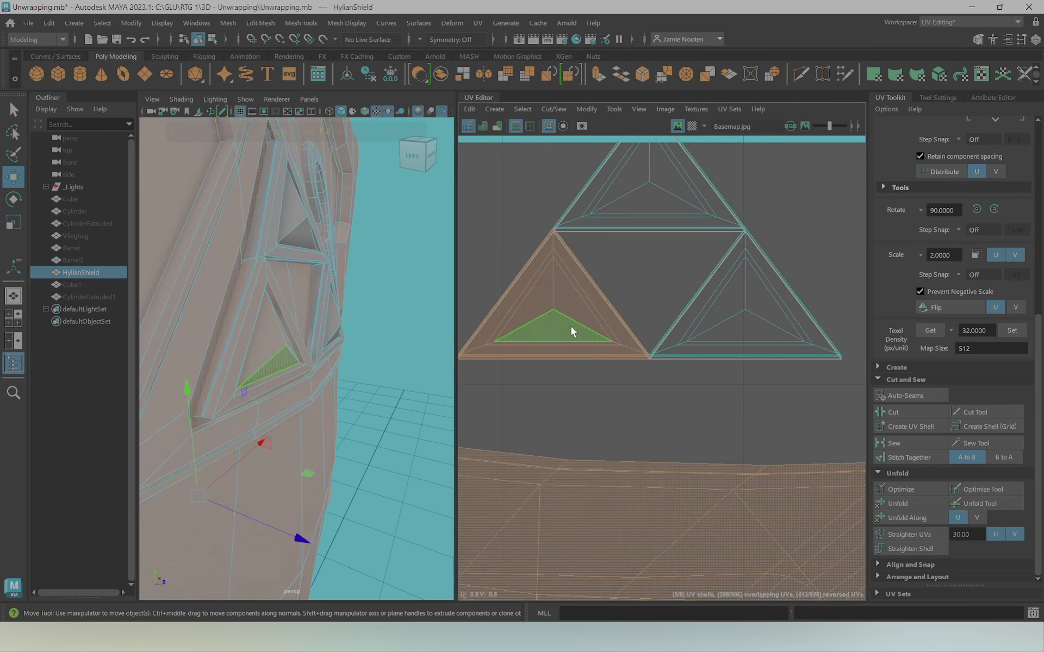
key("F11")
double_click(540, 335)
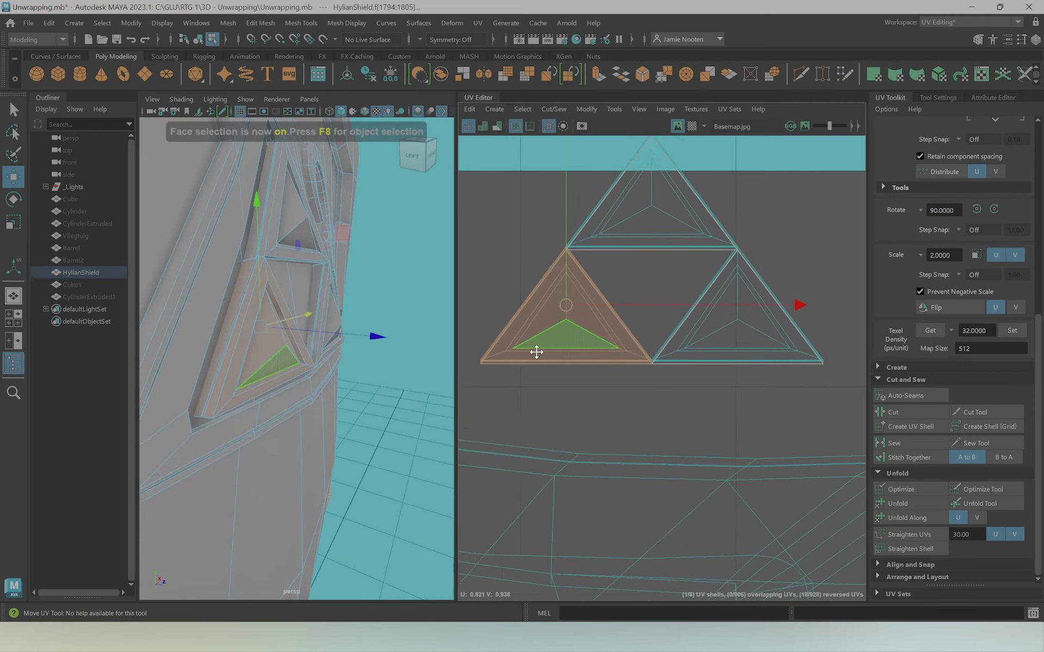
Move the left triforce triangle's UV shell away from the other two
middle_click_drag(536, 352, 633, 395, "alt")
left_click_drag(678, 361, 554, 324)
left_click(555, 382)
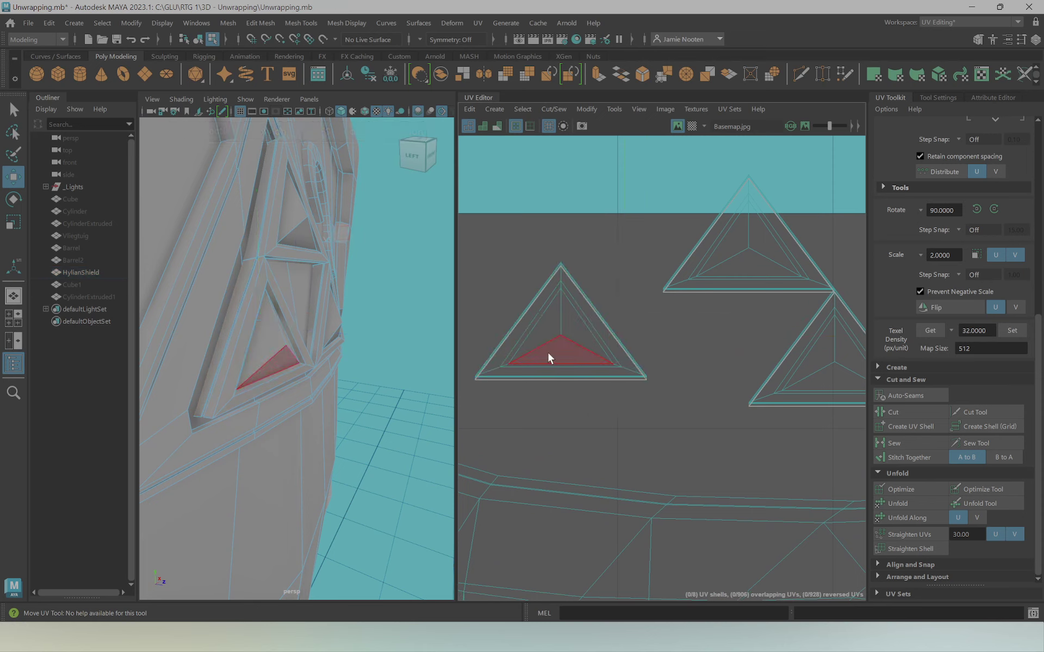
right_click_drag(518, 379, 523, 338)
Select the left triangle's bottom rim edge and slide its UVs sideways
left_click(504, 378)
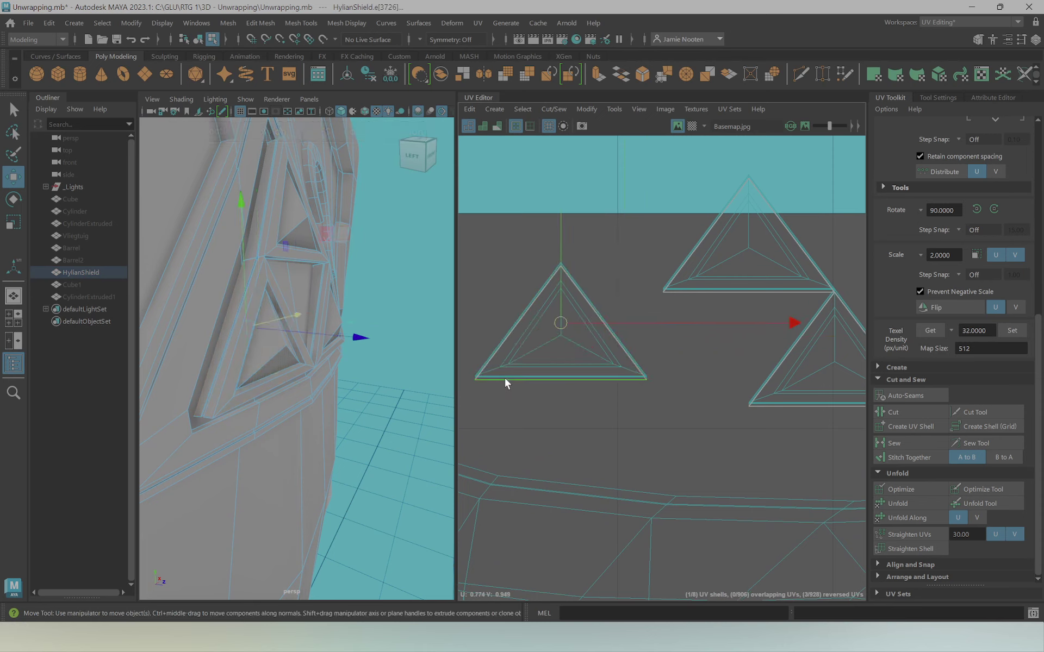
scroll(489, 386, "up", 3)
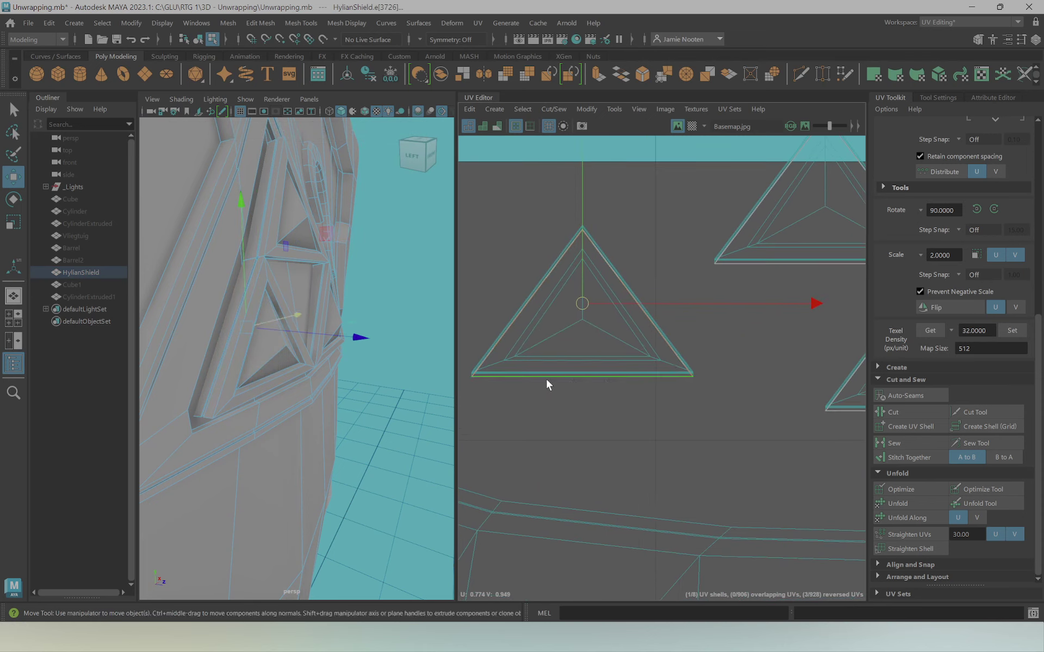
left_click(586, 302)
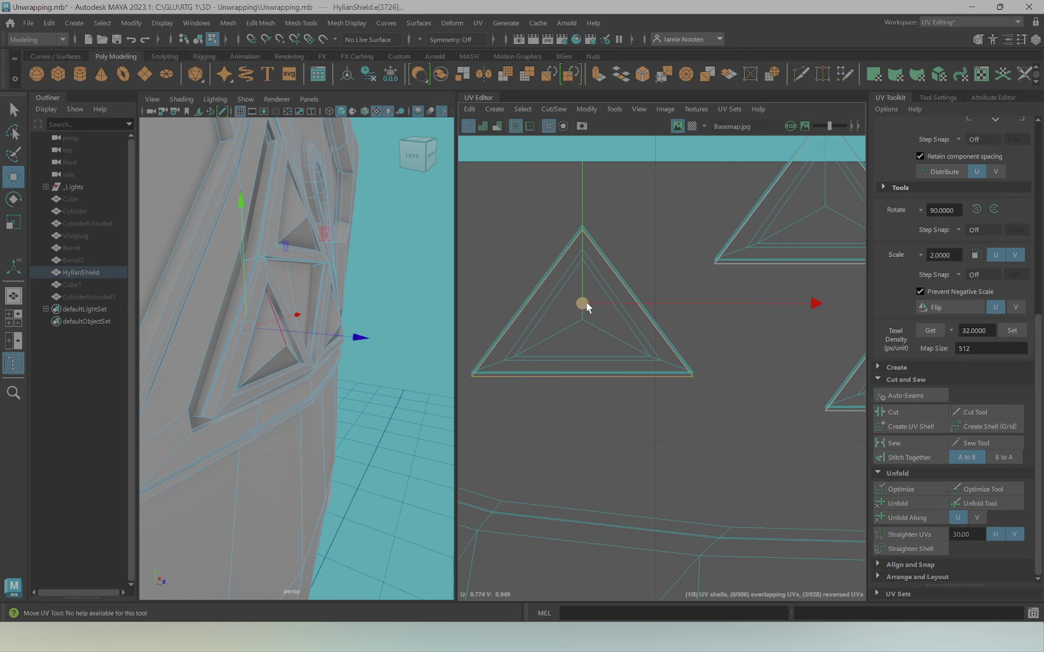
left_click_drag(345, 347, 318, 379, "alt")
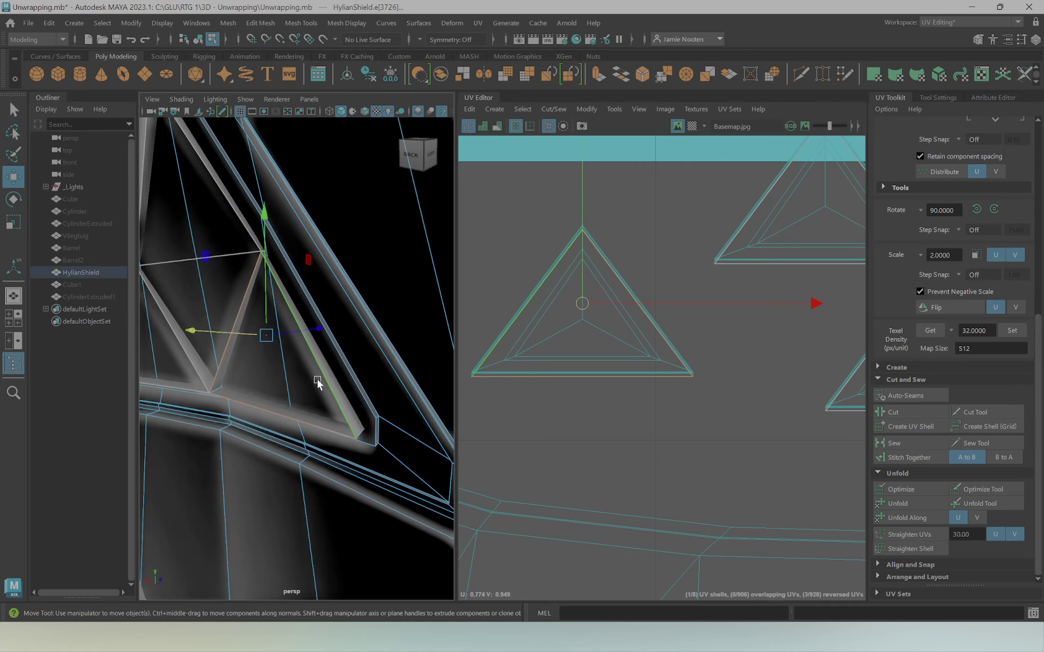
left_click_drag(313, 332, 267, 349)
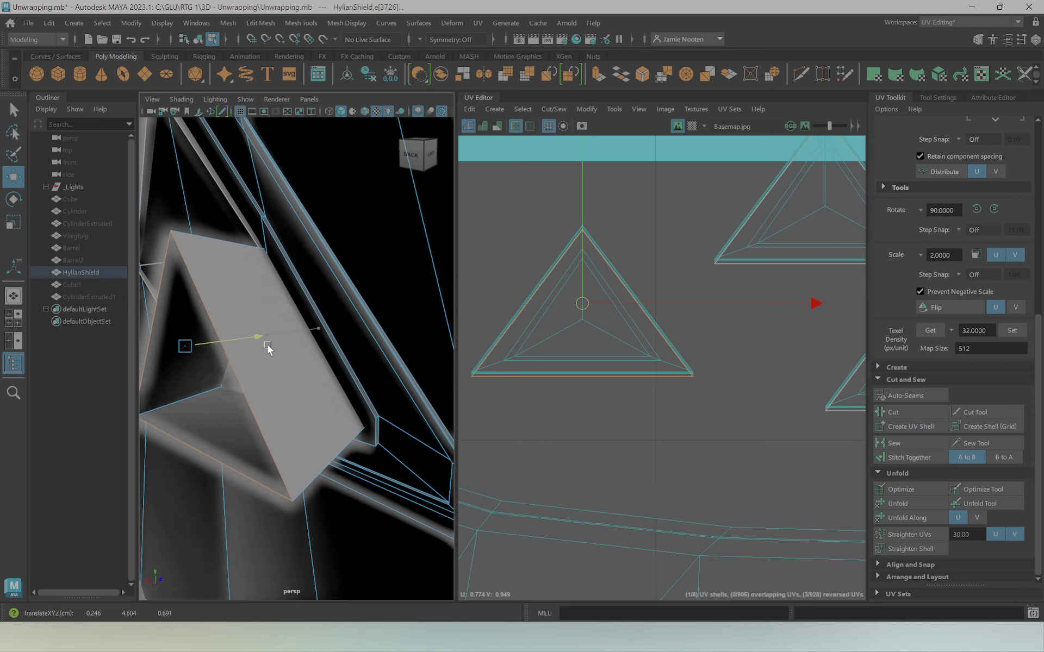
mouse_move(185, 395)
left_mouse_down("alt")
mouse_move(345, 375)
mouse_move(333, 353)
mouse_move(248, 361)
left_mouse_up("alt")
Scale the selected edge UVs outward and nudge them slightly upward
key("r")
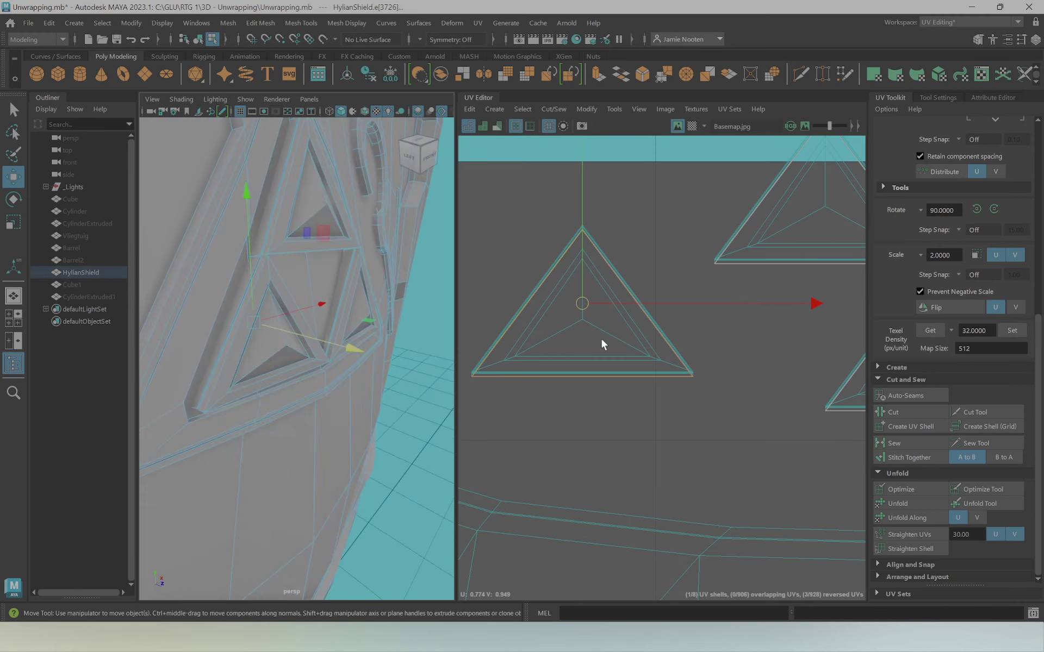
left_click_drag(580, 305, 709, 256)
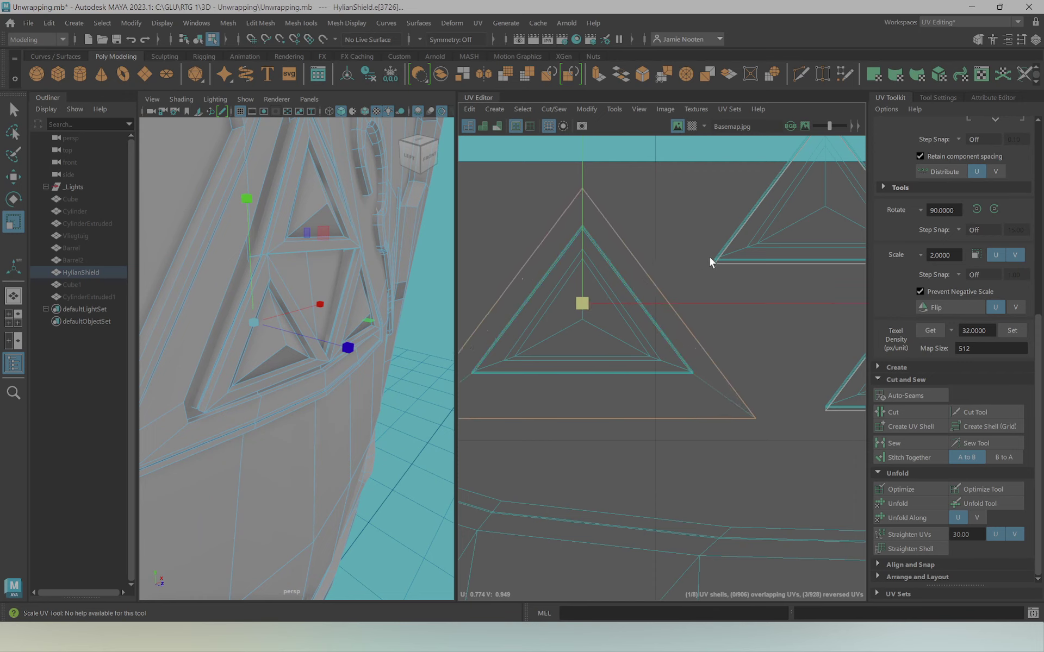
key("w")
left_click_drag(572, 305, 582, 294)
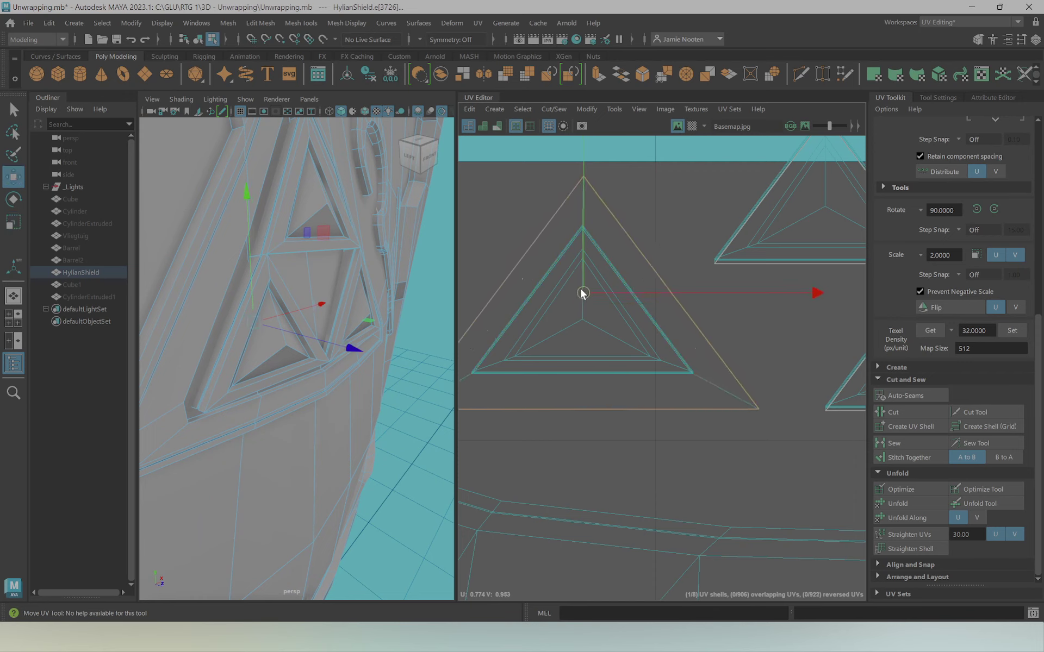
Select the neighbouring rim edge and scale its UVs outward
mouse_move(348, 353)
left_mouse_down("alt")
mouse_move(318, 347)
mouse_move(252, 372)
mouse_move(342, 391)
mouse_move(326, 373)
mouse_move(247, 416)
left_mouse_up("alt")
scroll(237, 373, "up", 2)
left_click(248, 417)
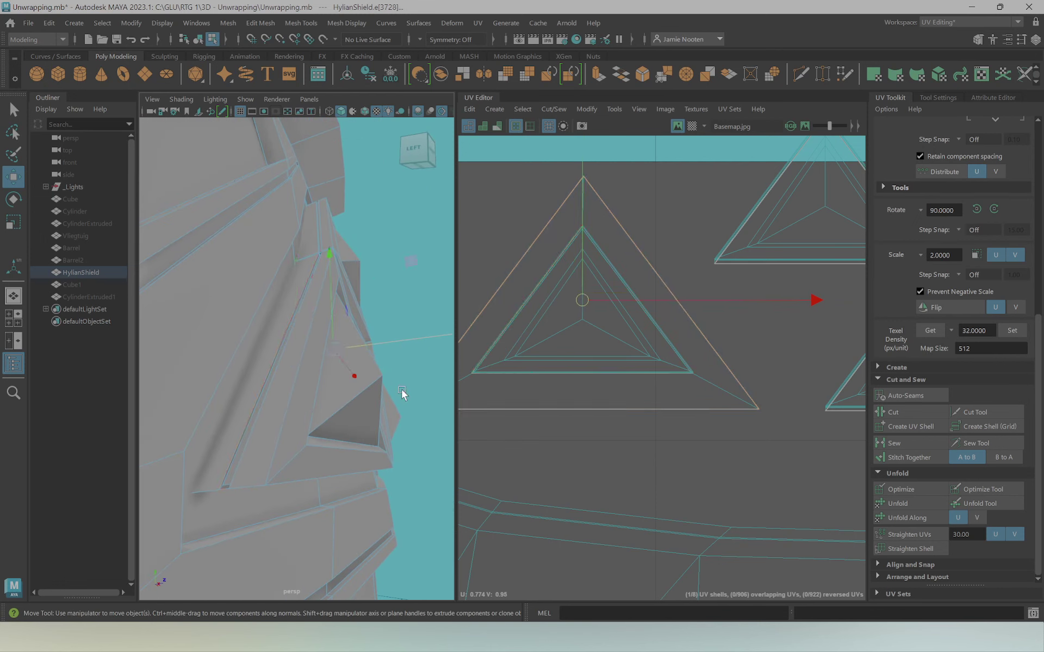
mouse_move(309, 405)
left_mouse_down("alt")
mouse_move(210, 431)
mouse_move(298, 420)
left_mouse_up("alt")
key("r")
left_click_drag(578, 299, 646, 285)
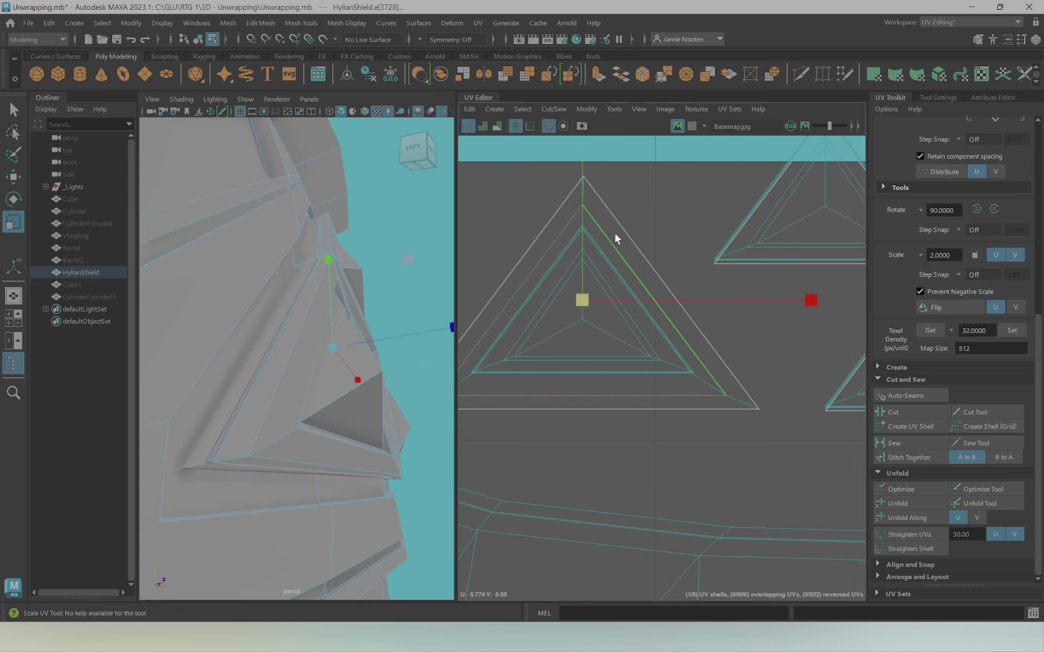
Select the triangle's right, left and inner rim strips, then its thin side edge
right_click_drag(616, 238, 625, 237)
left_click(616, 230)
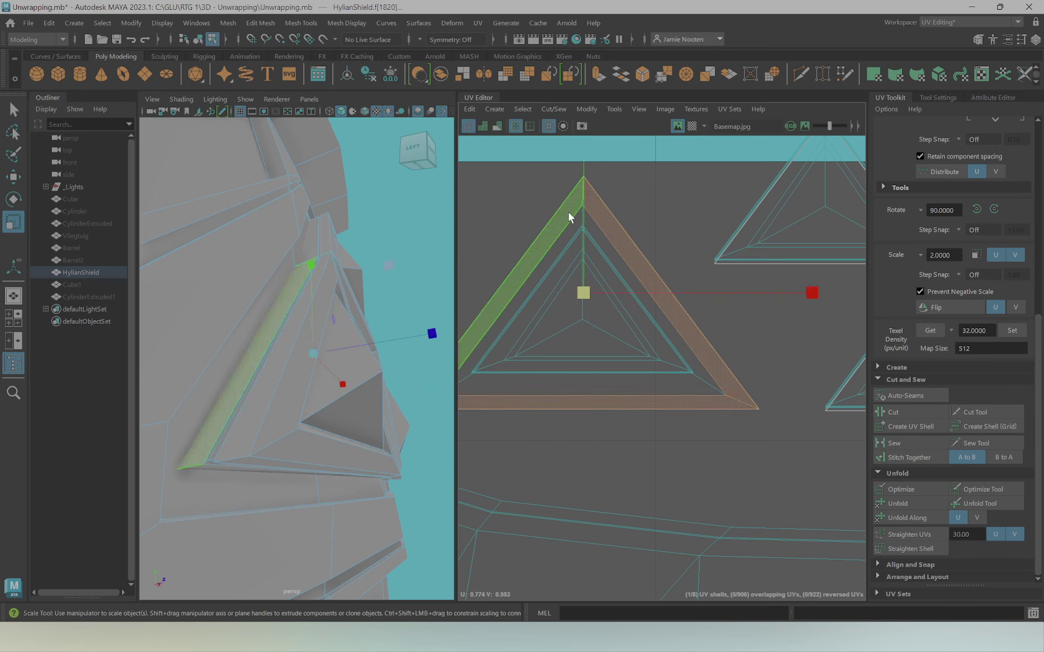
left_click(569, 212, "shift")
left_click_drag(326, 337, 181, 362, "alt")
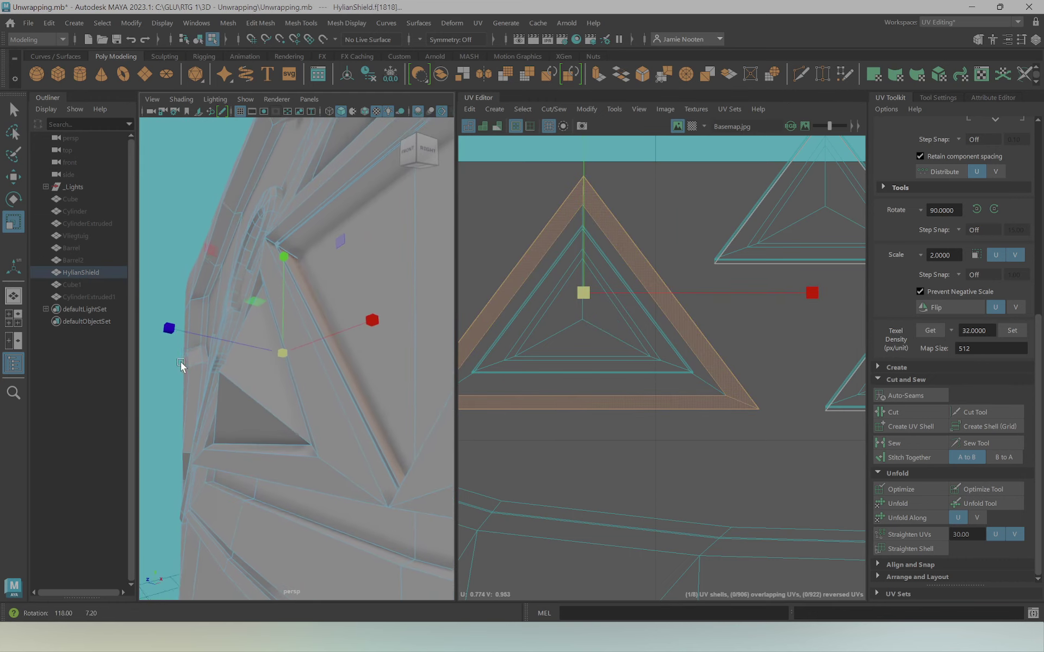
left_click(575, 247)
left_click_drag(288, 348, 450, 344, "alt")
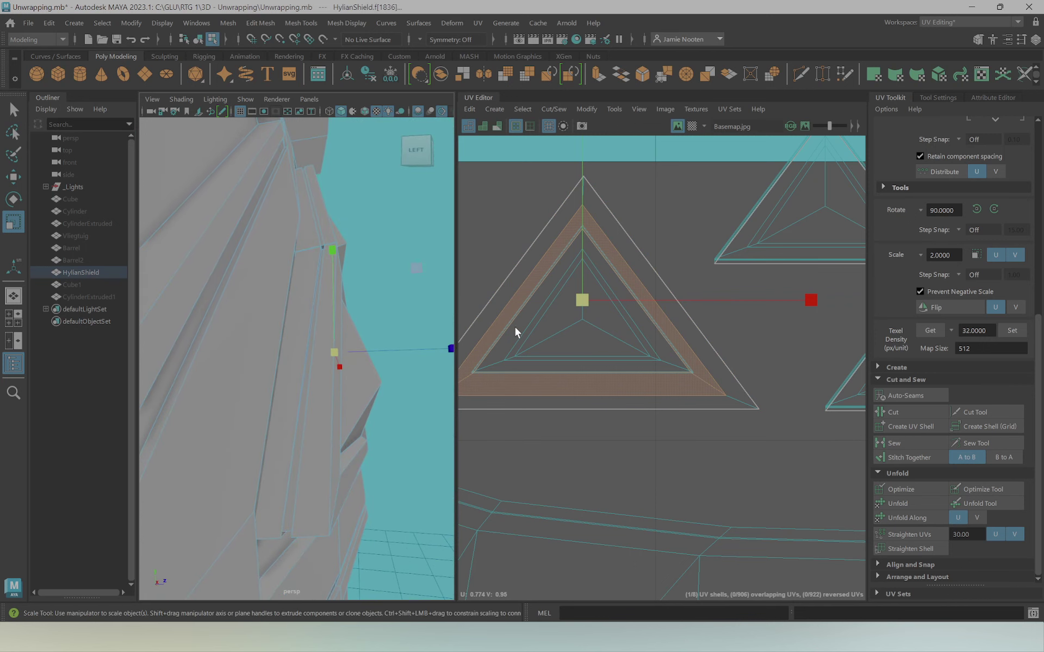
left_click(495, 355)
right_click(492, 353)
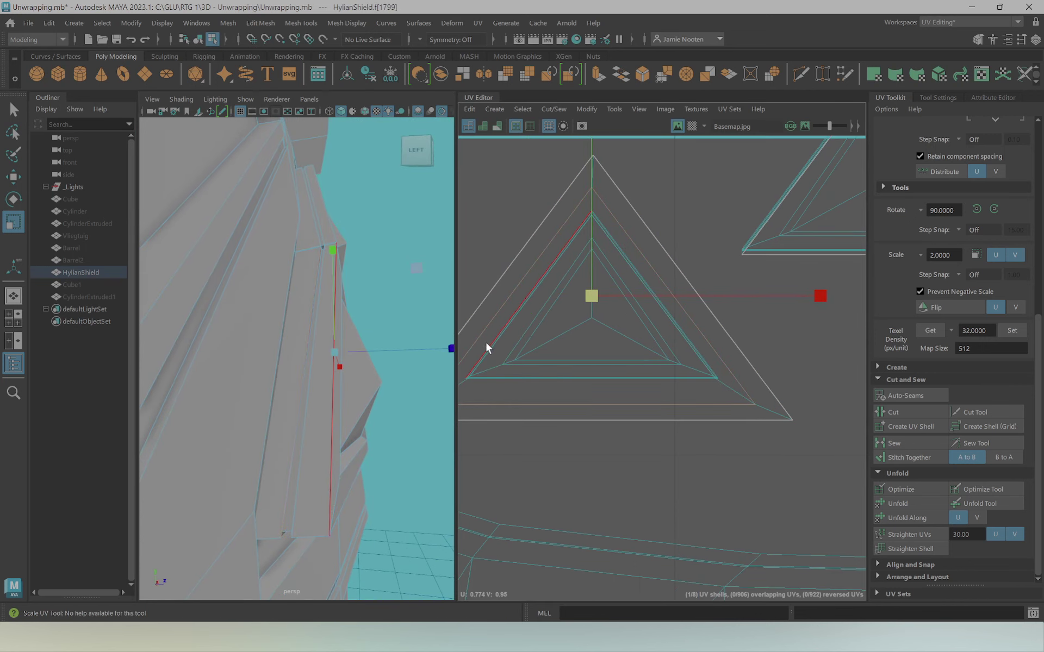
left_click(485, 348)
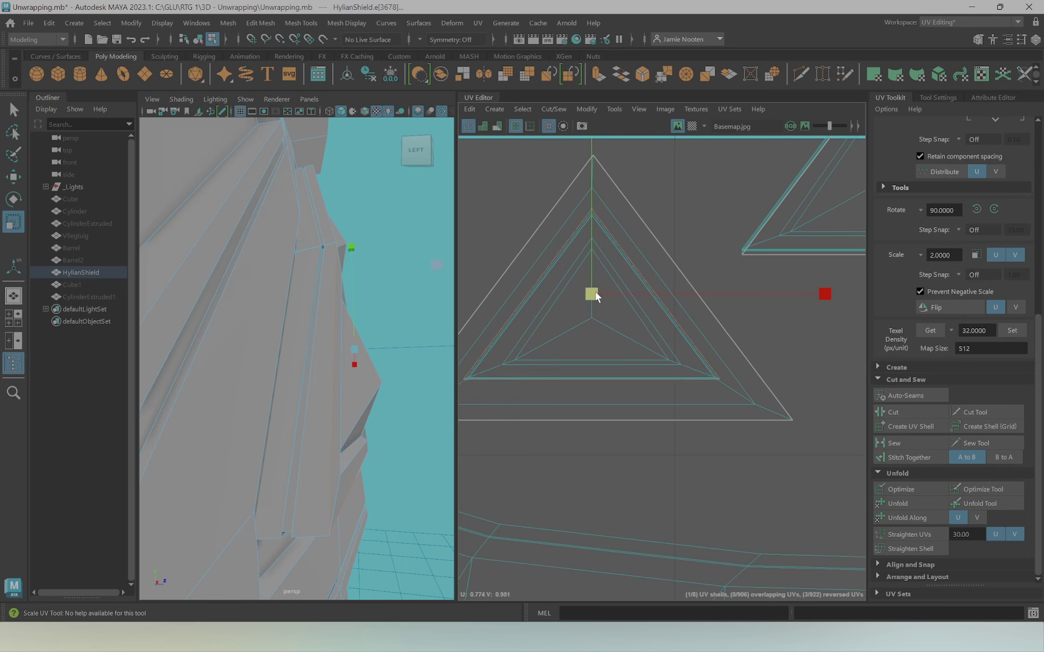
left_click_drag(322, 354, 290, 419, "alt")
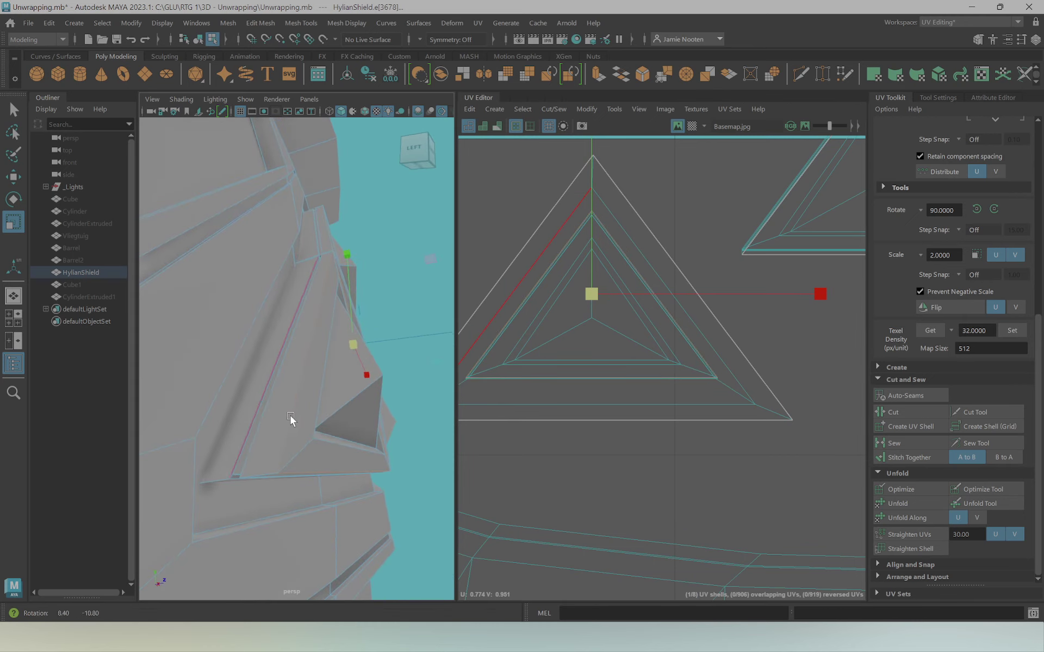
Select faces along the rim's narrow side strip and shrink their UVs toward the centre
key("F11")
left_click_drag(387, 416, 265, 463, "alt")
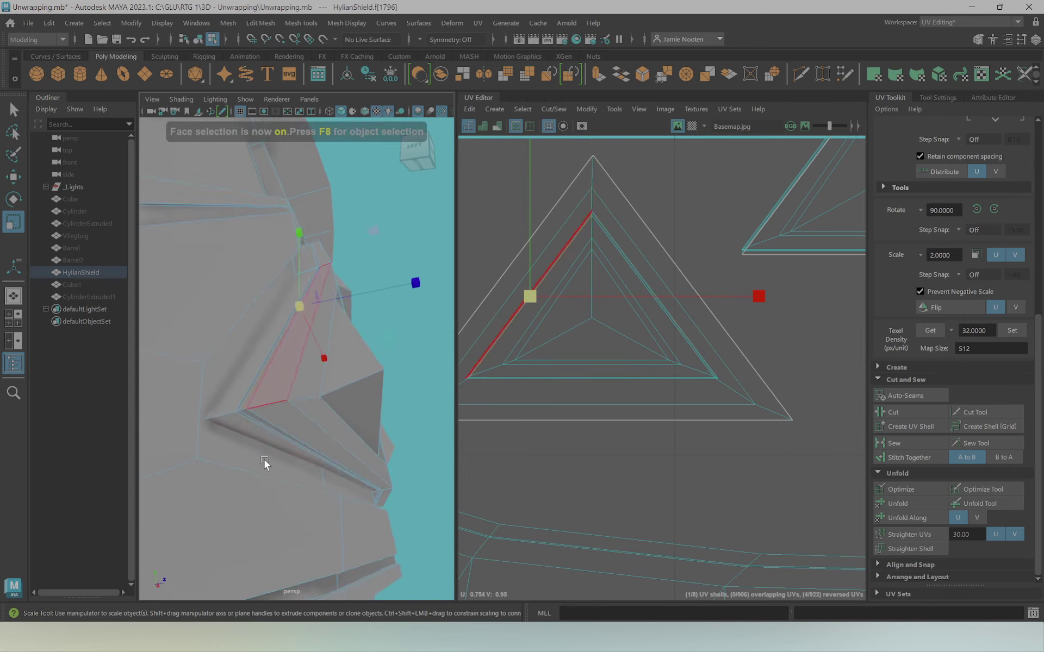
left_click(262, 413, "shift")
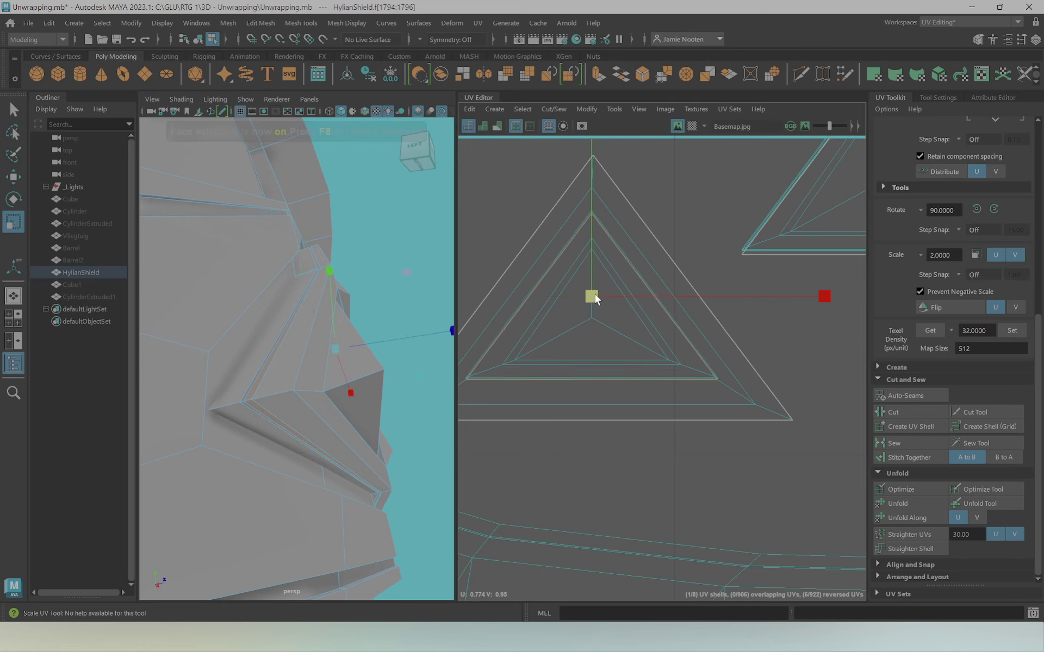
mouse_move(595, 294)
left_mouse_down()
mouse_move(560, 298)
mouse_move(601, 305)
left_mouse_up()
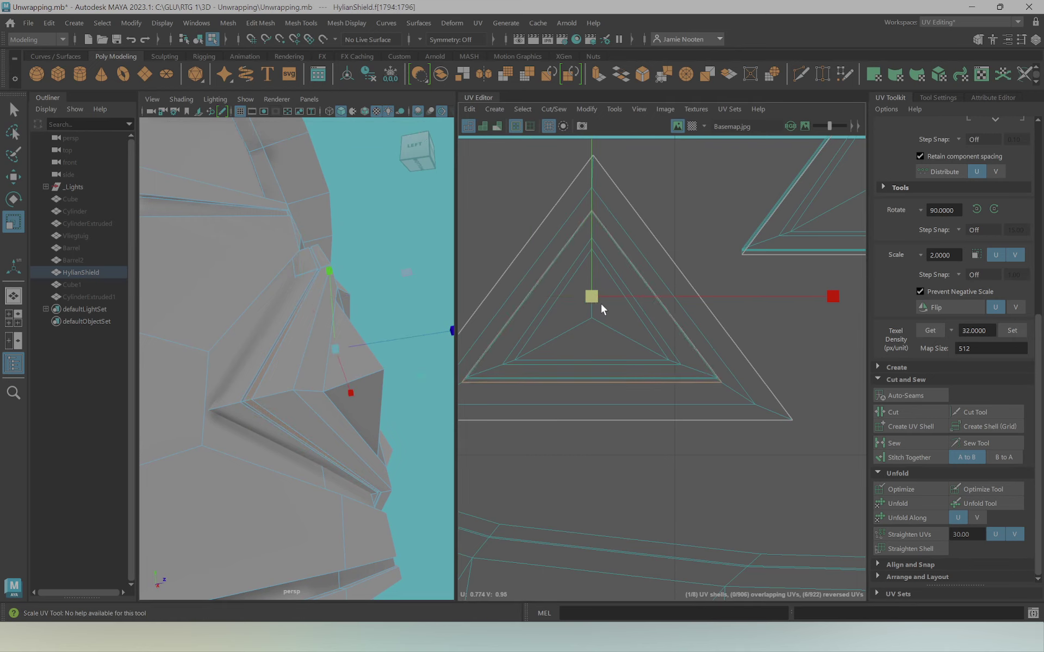
left_click(240, 369)
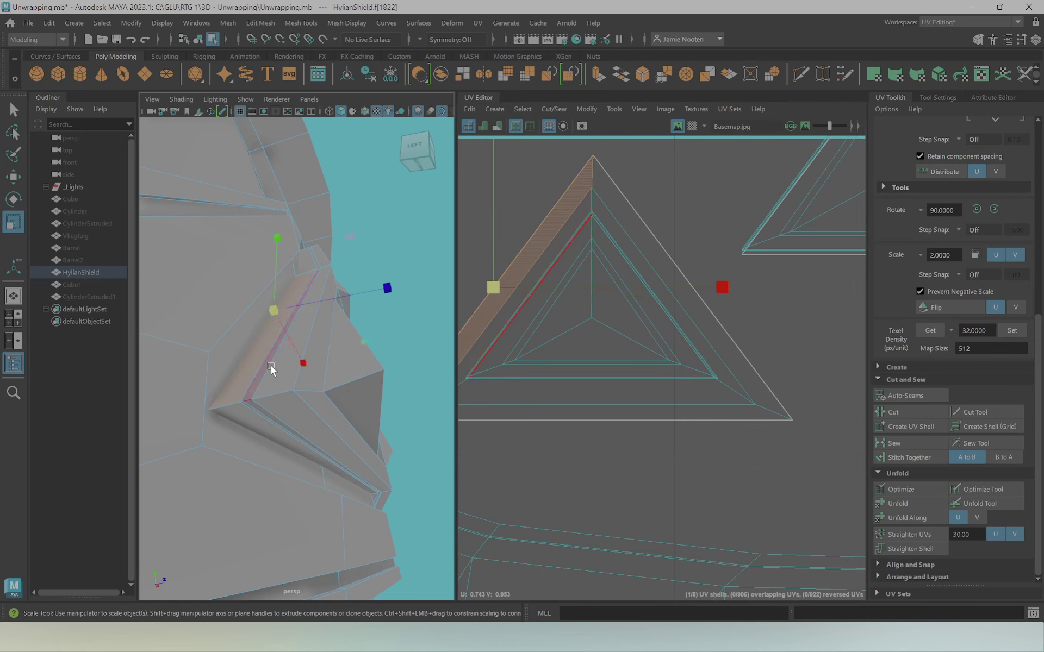
left_click(262, 364)
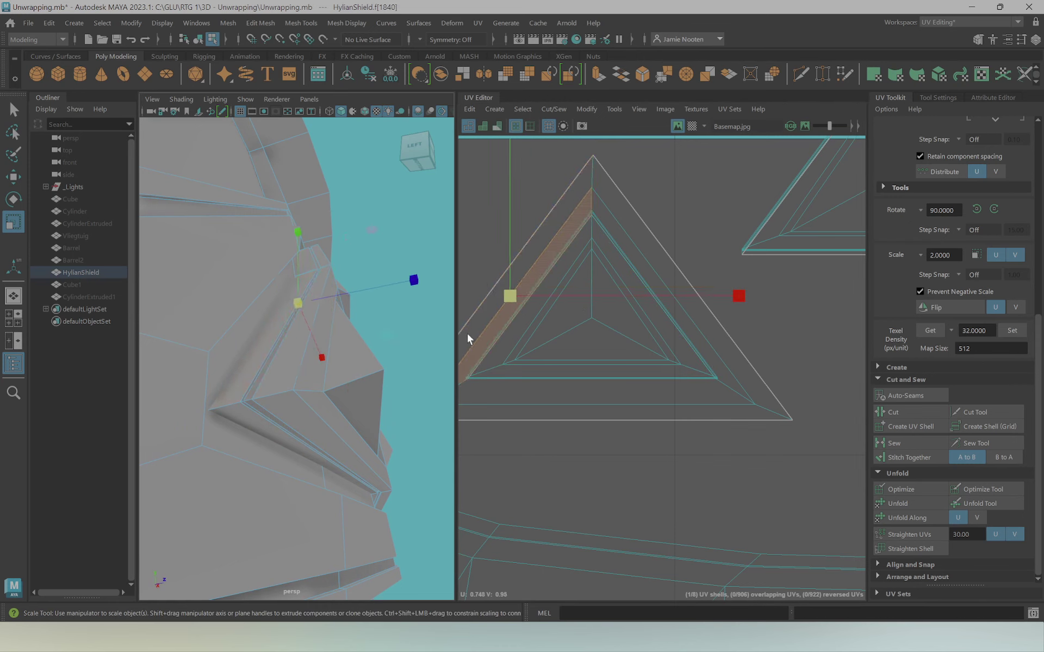
left_click(272, 405)
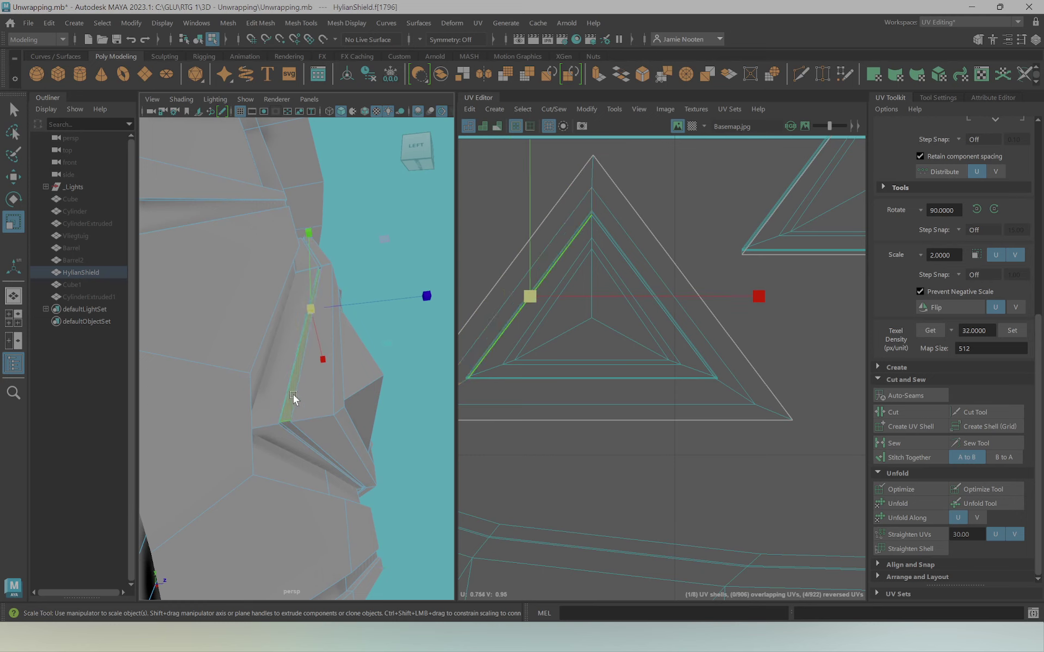
left_click(289, 424, "shift")
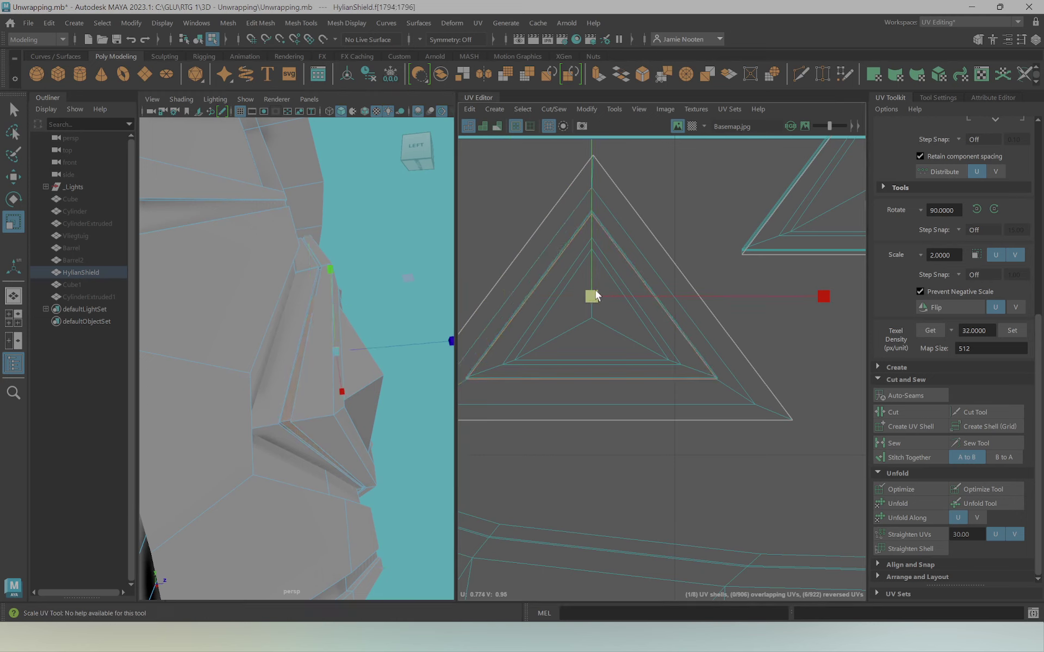
With X-ray on, select the matching rim edges and rescale their UVs to adjust length
key("alt+x")
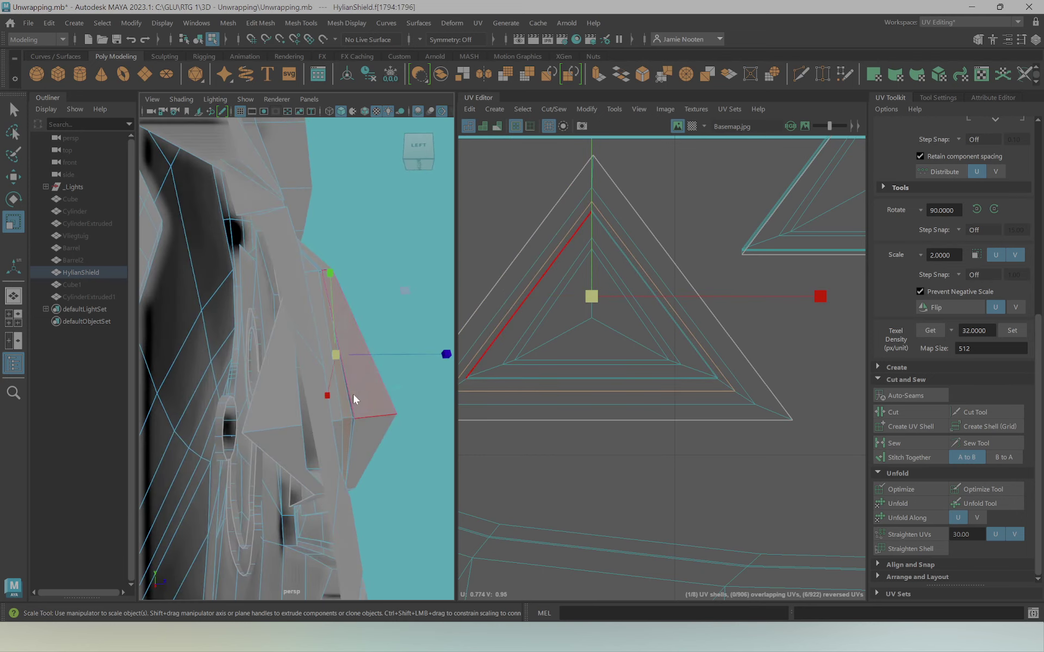
right_click(353, 280)
left_click(353, 245)
left_click(347, 391)
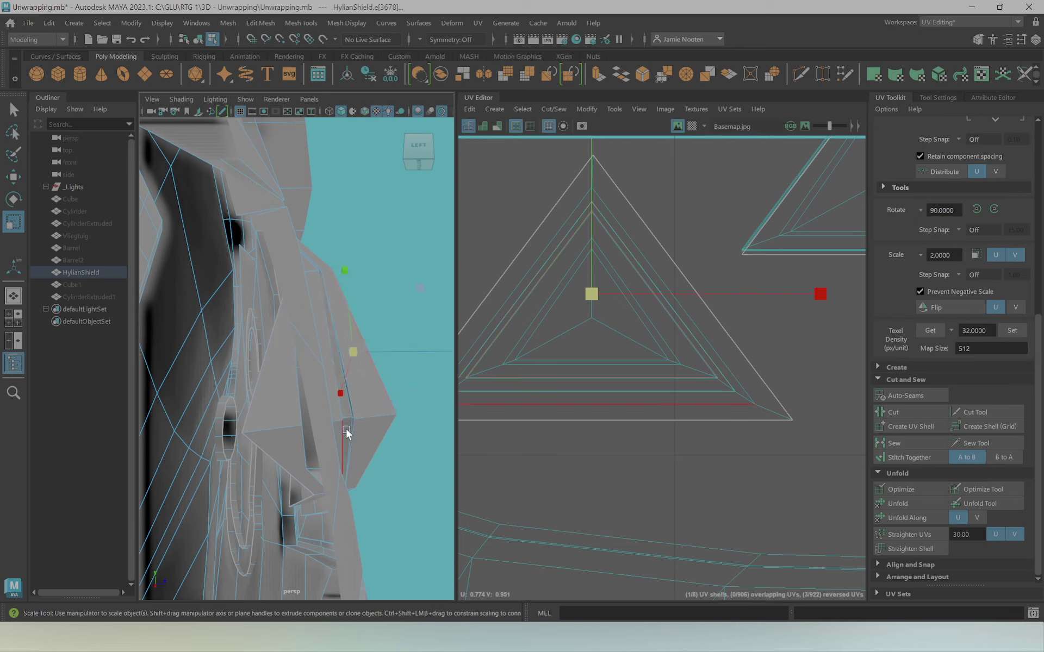
mouse_move(350, 412)
left_mouse_down("alt")
mouse_move(349, 422)
mouse_move(332, 400)
mouse_move(249, 386)
mouse_move(186, 414)
mouse_move(189, 432)
left_mouse_up("alt")
left_click(277, 423)
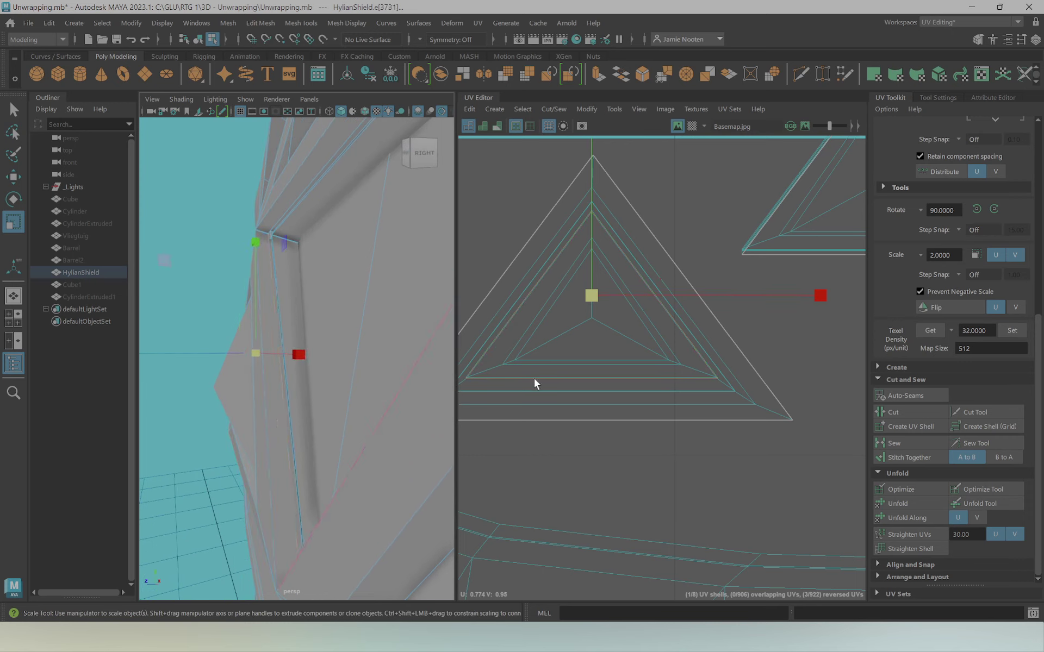
left_click(523, 296)
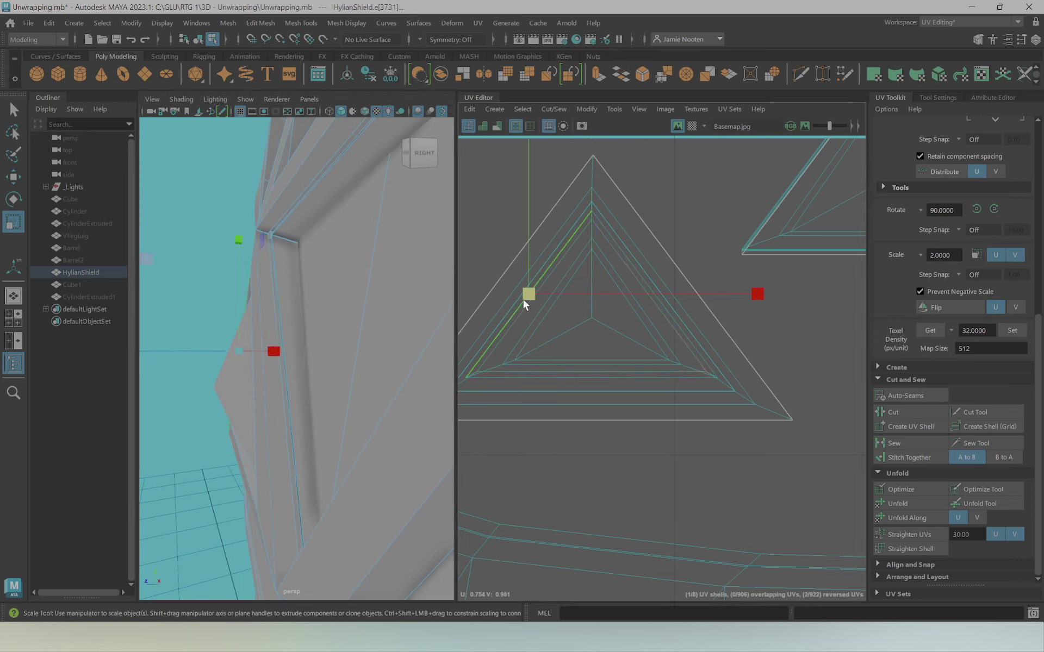
mouse_move(590, 290)
left_mouse_down()
mouse_move(576, 288)
mouse_move(603, 288)
mouse_move(581, 292)
mouse_move(644, 314)
mouse_move(593, 302)
left_mouse_up()
scroll(497, 357, "up", 1)
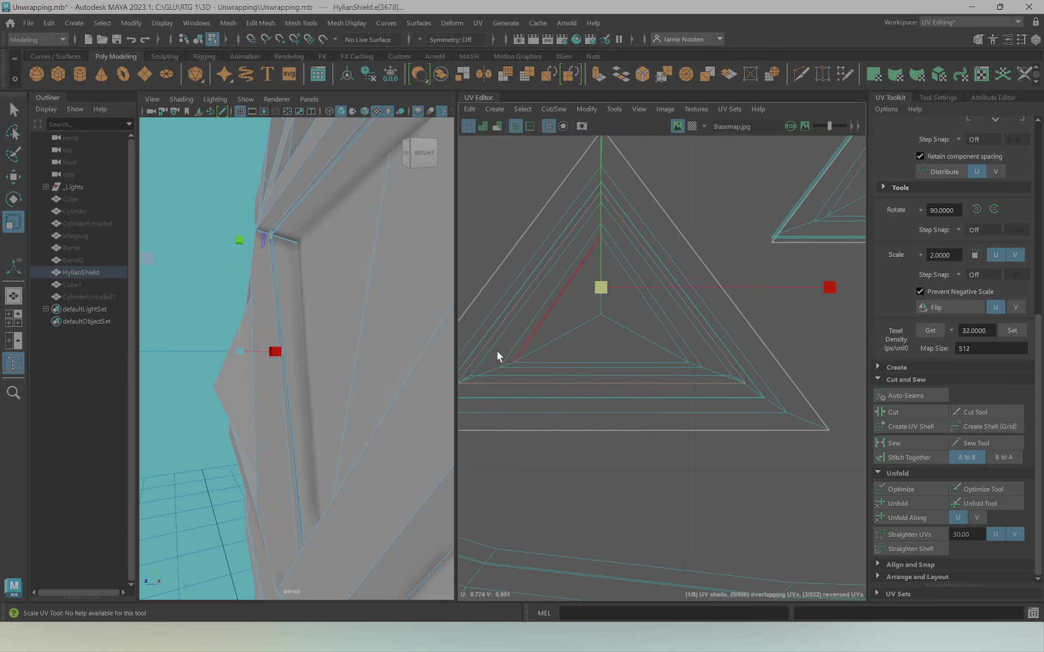
mouse_move(496, 357)
middle_mouse_down("alt")
mouse_move(590, 326)
mouse_move(531, 391)
middle_mouse_up("alt")
scroll(547, 370, "up", 1)
scroll(605, 335, "up", 1)
Try spreading the inner triangle's edges outward, undo, and rescale the lower rim edges instead
left_click(595, 325)
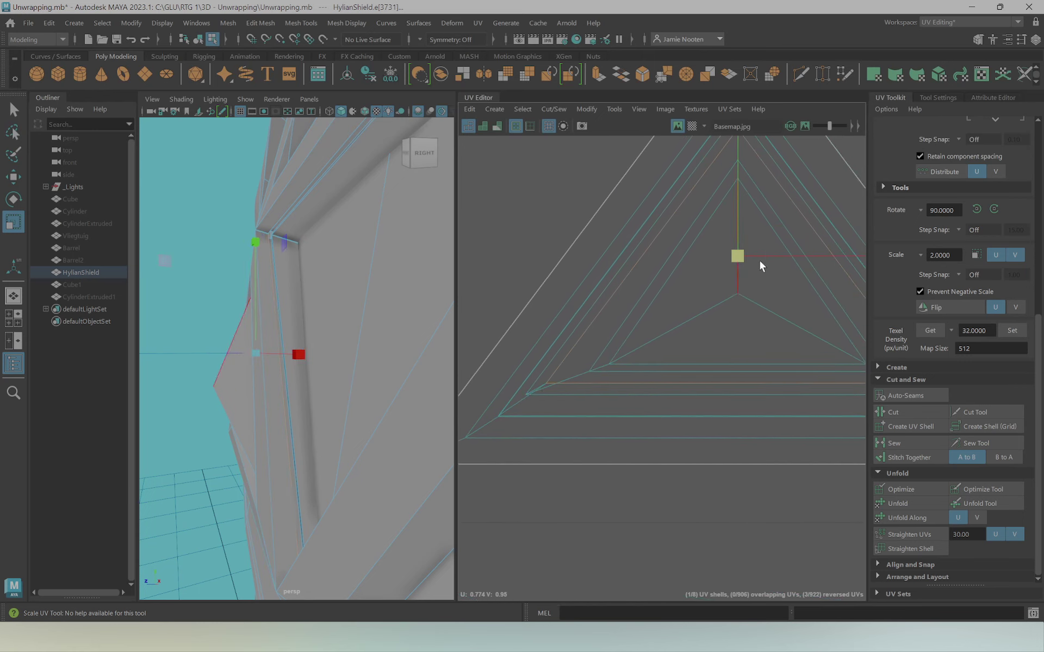
left_click_drag(744, 256, 772, 261)
key("ctrl+z")
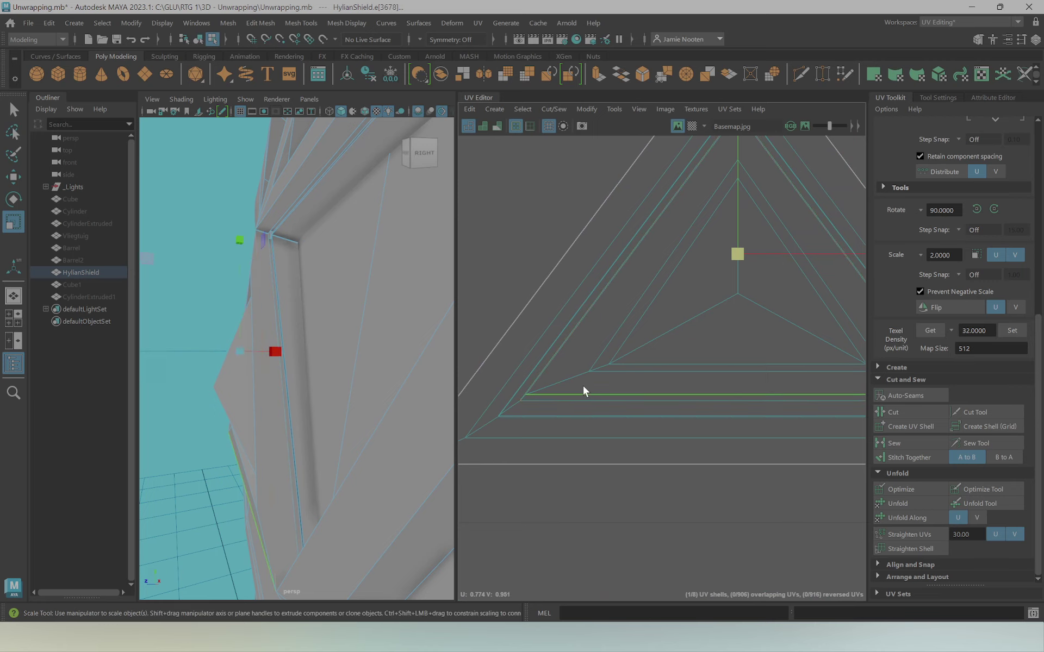
key("ctrl+z")
mouse_move(712, 282)
left_mouse_down()
mouse_move(696, 282)
mouse_move(725, 276)
left_mouse_up()
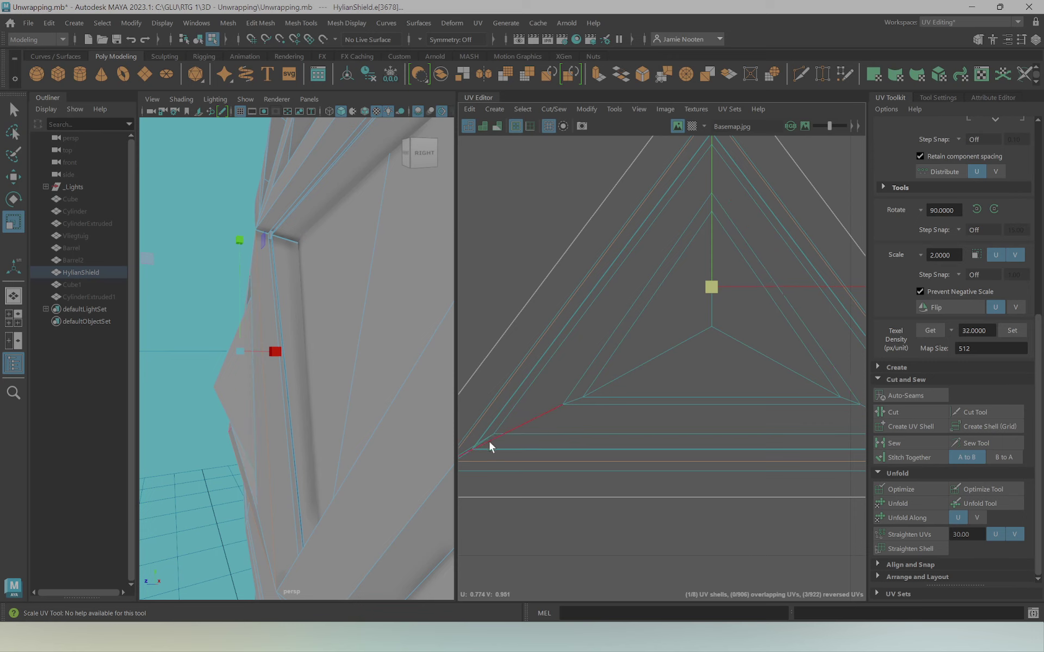
Undo the UV edits back to a layout with 0 reversed UVs and clear the selection
key("ctrl+z")
key("ctrl+z")
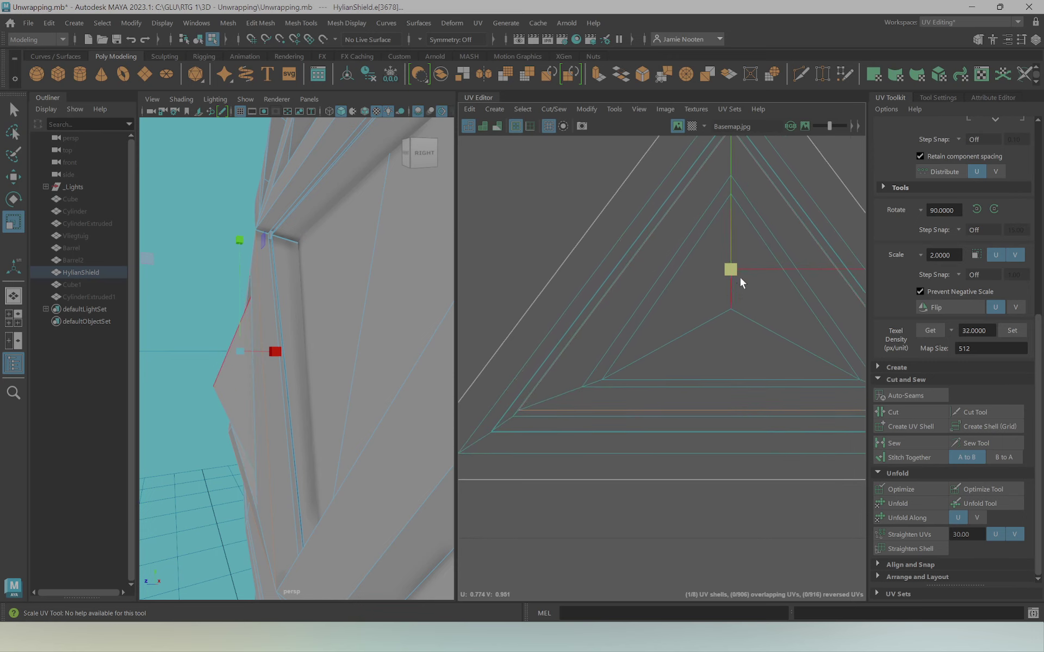
key("w")
key("ctrl+z")
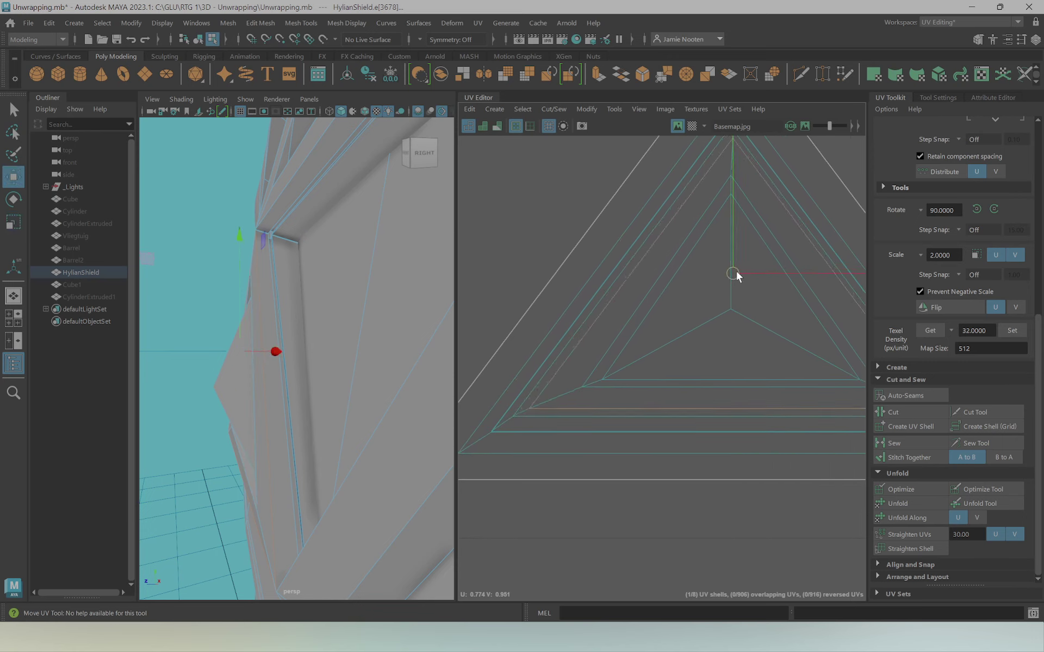
key("ctrl+z")
key("ctrl+z")
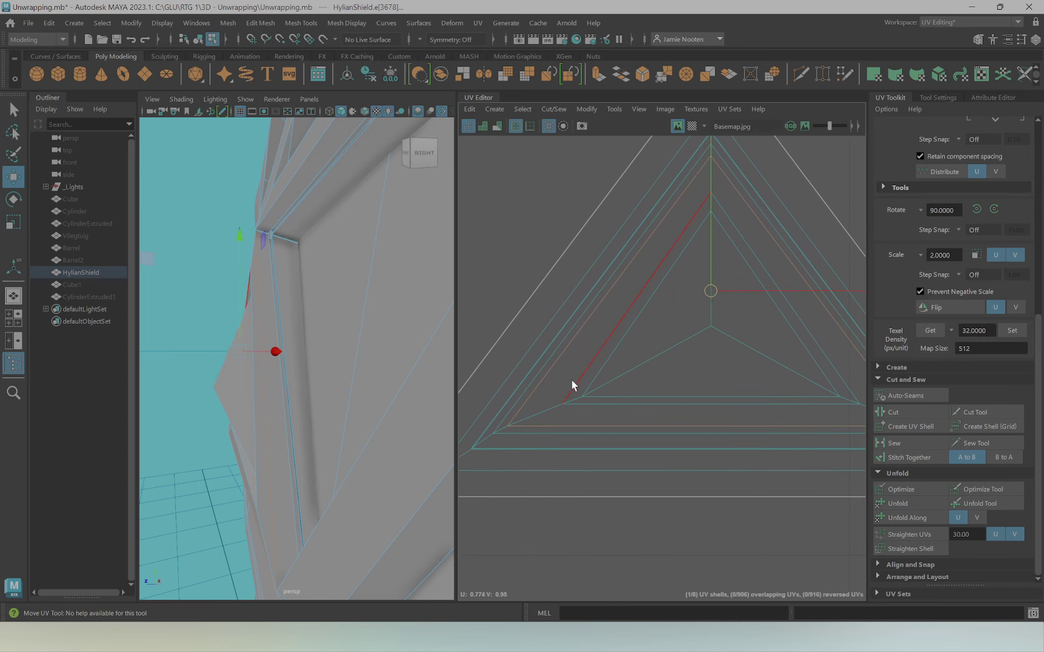
key("ctrl+z")
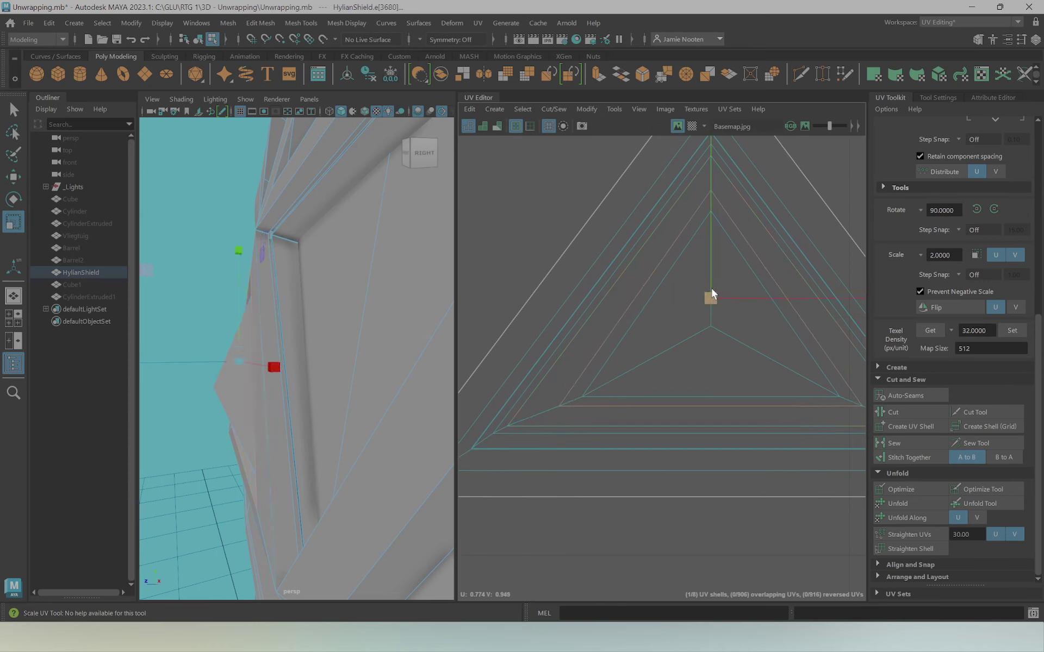
key("ctrl+z")
key("ctrl+z")
key("ctrl+z")
key("ctrl+z")
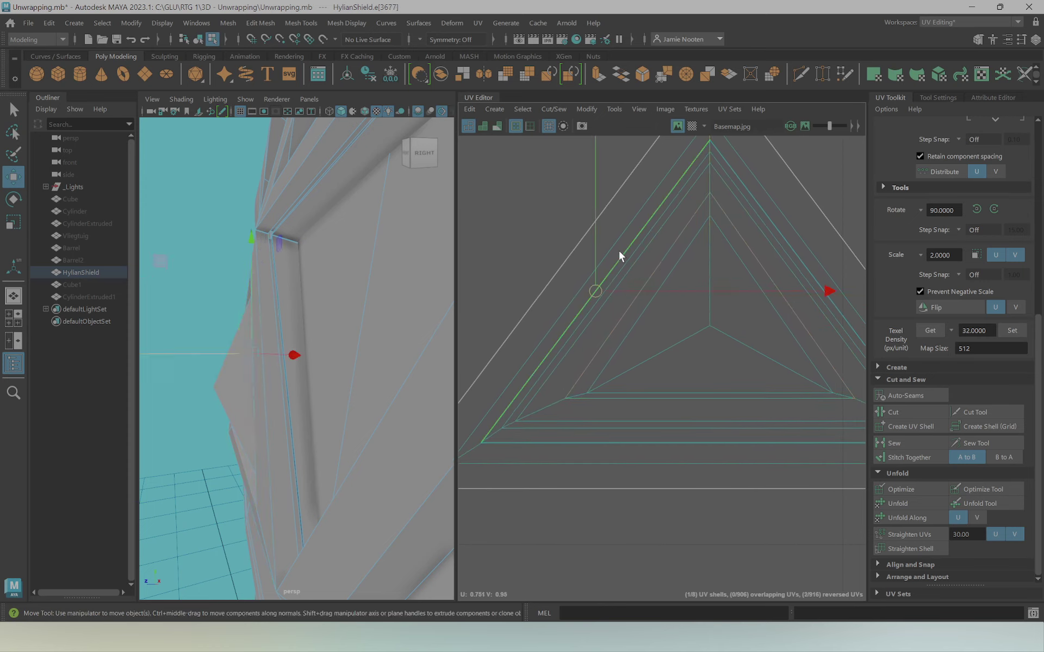
key("r")
key("ctrl+z")
key("ctrl+z")
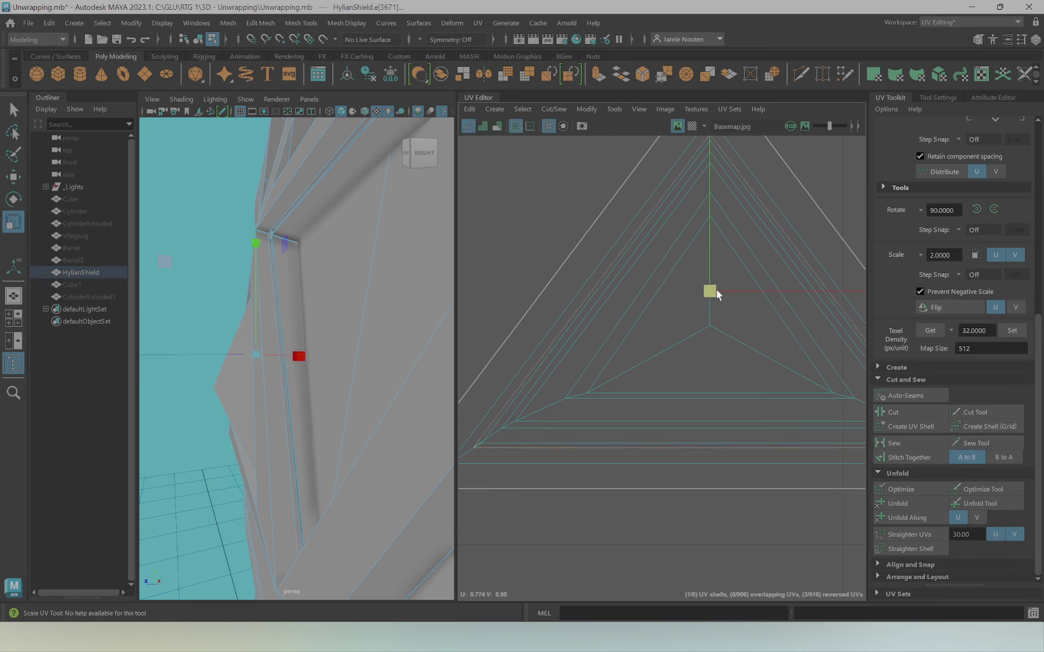
key("ctrl+z")
key("w")
key("ctrl+z")
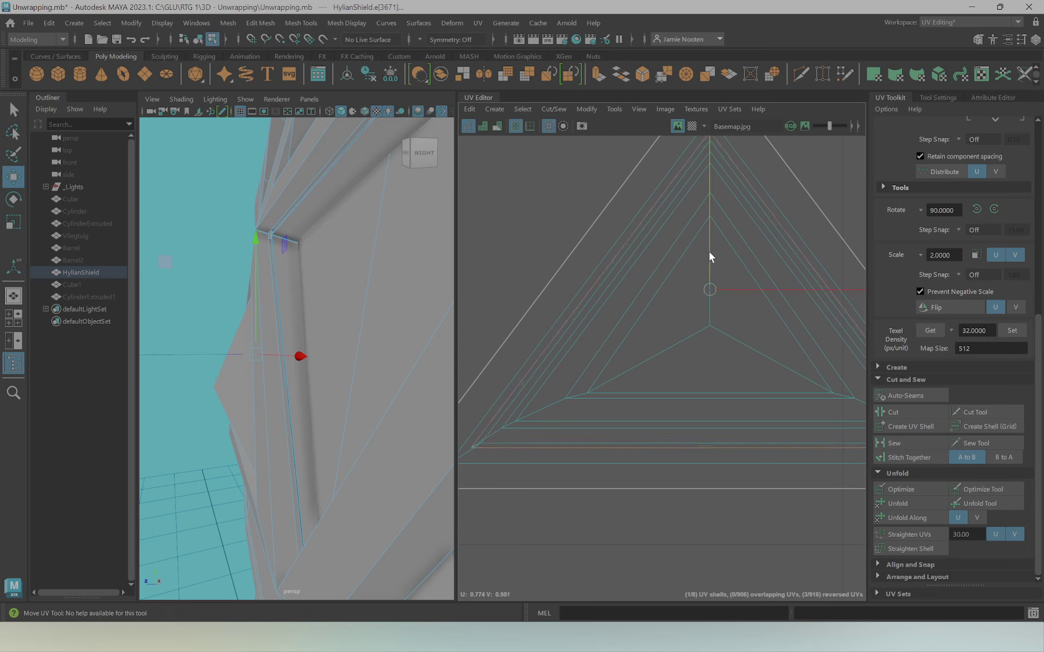
key("ctrl+z")
key("ctrl+z")
key("ctrl+z")
right_click_drag(582, 333, 617, 357)
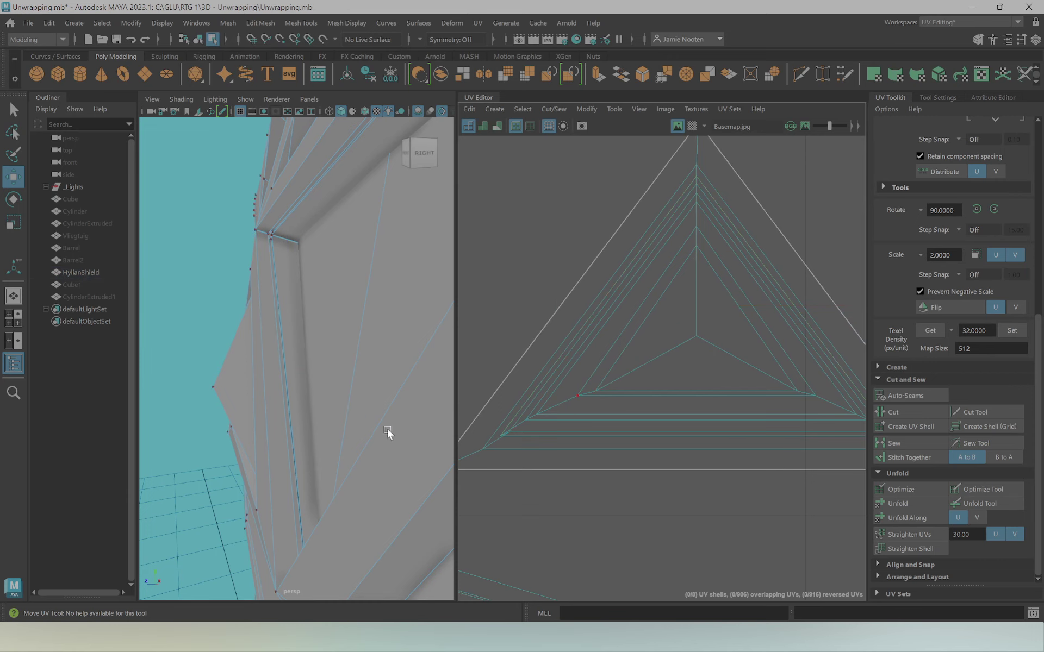
key("f")
scroll(530, 431, "down", 1)
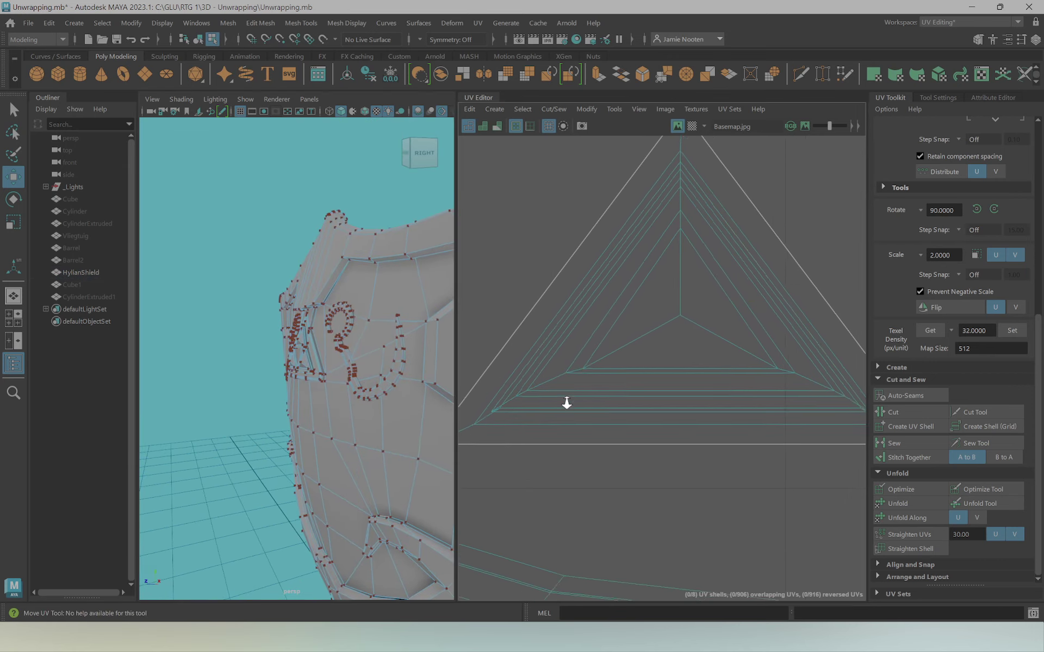
scroll(493, 409, "down", 1)
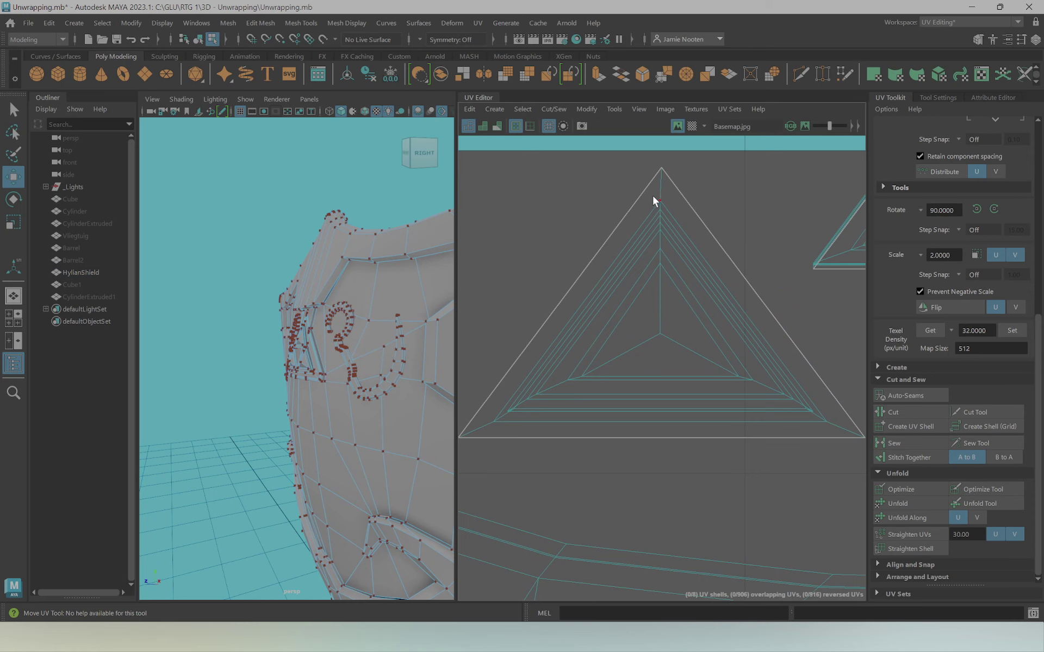
scroll(772, 399, "down", 1)
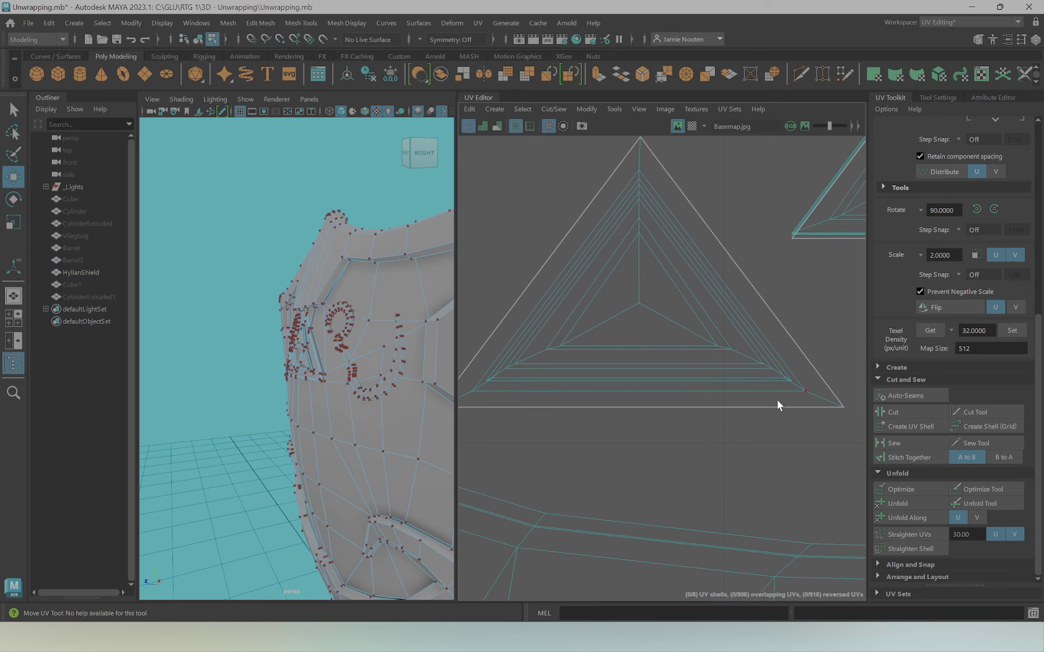
key("F10")
double_click(777, 398)
key("r")
mouse_move(637, 285)
left_mouse_down()
mouse_move(631, 277)
mouse_move(654, 305)
mouse_move(649, 280)
mouse_move(625, 279)
left_mouse_up()
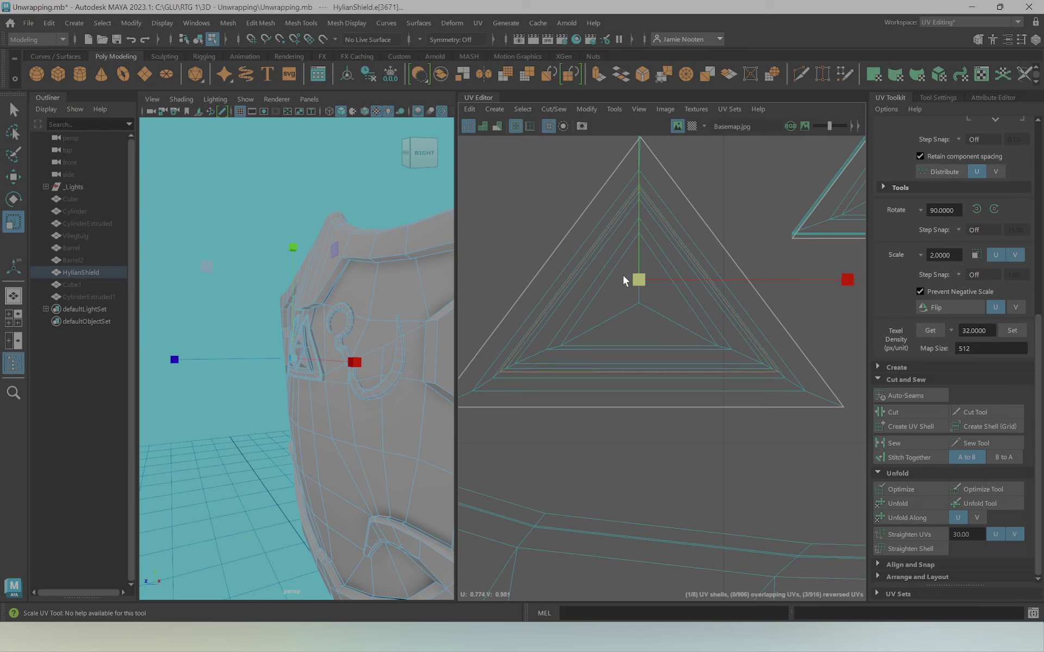
key("w")
left_click(788, 375)
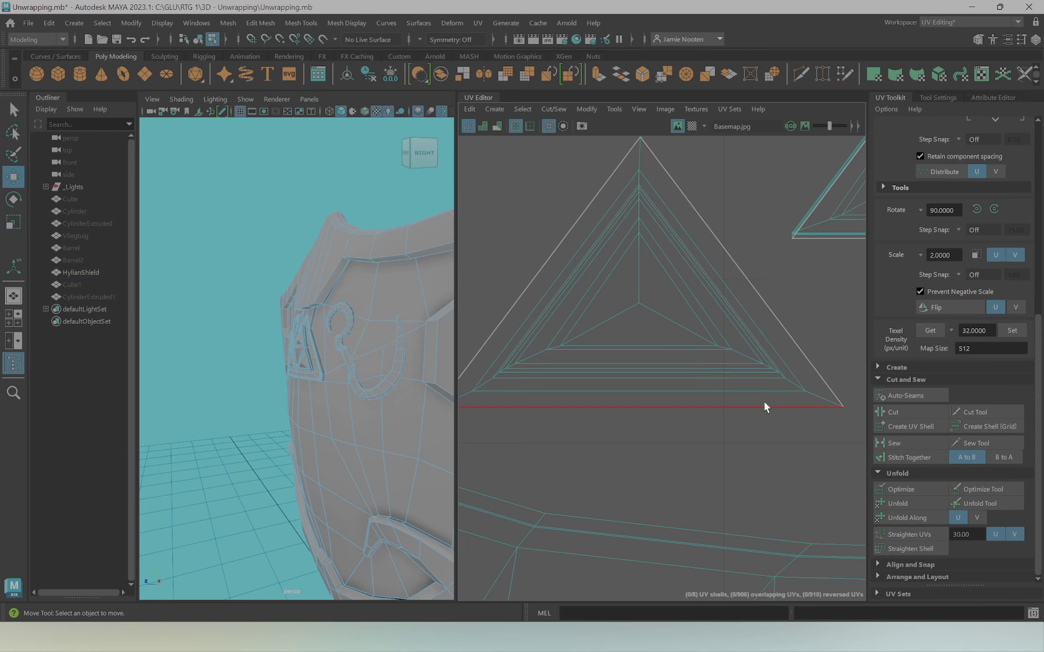
scroll(763, 406, "down", 2)
scroll(664, 356, "down", 2)
scroll(734, 368, "down", 1)
scroll(554, 373, "down", 1)
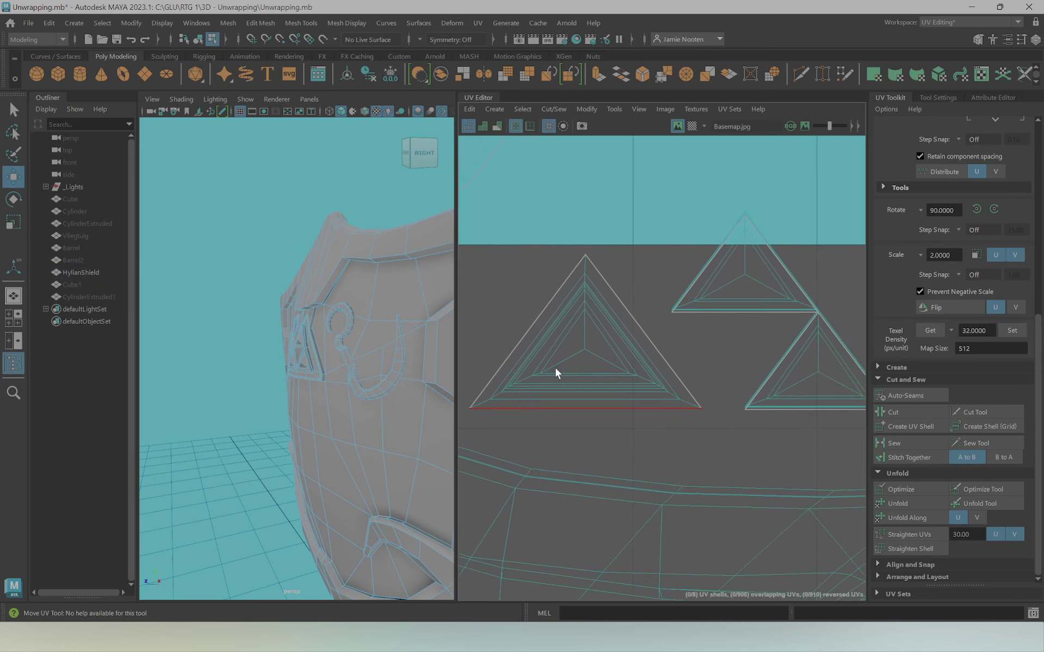
left_click_drag(239, 381, 295, 380, "alt")
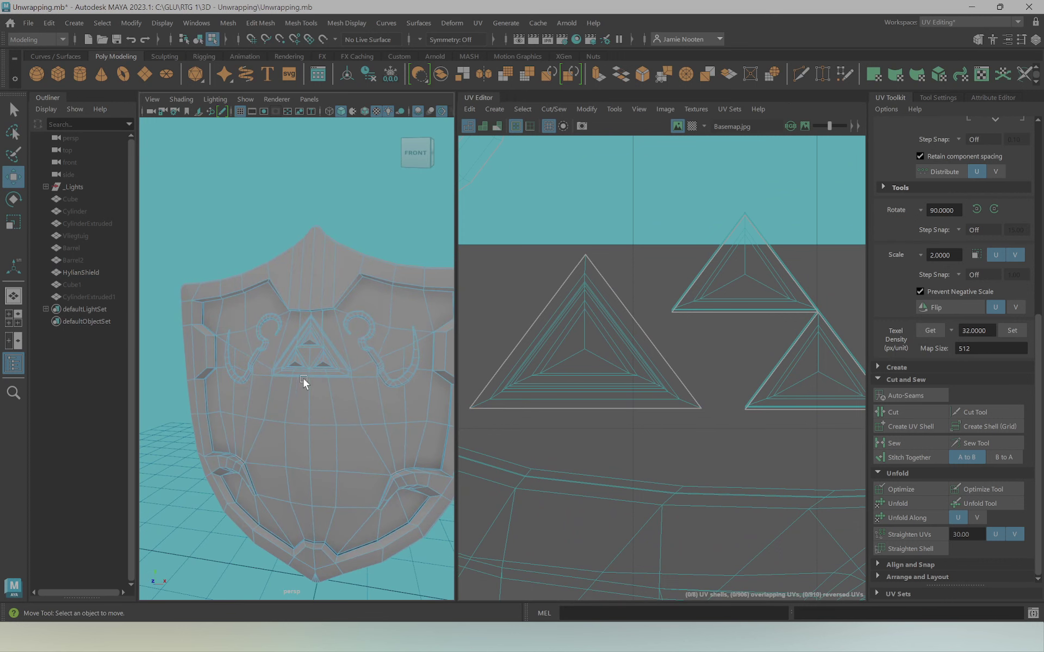
scroll(567, 398, "down", 1)
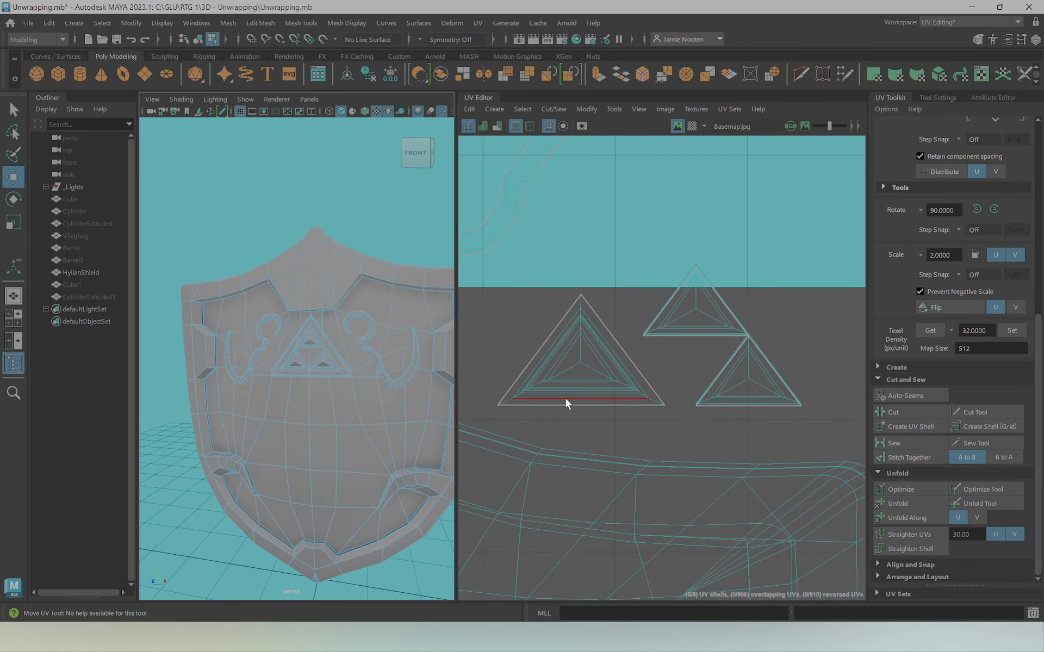
scroll(564, 396, "down", 1)
scroll(560, 408, "down", 1)
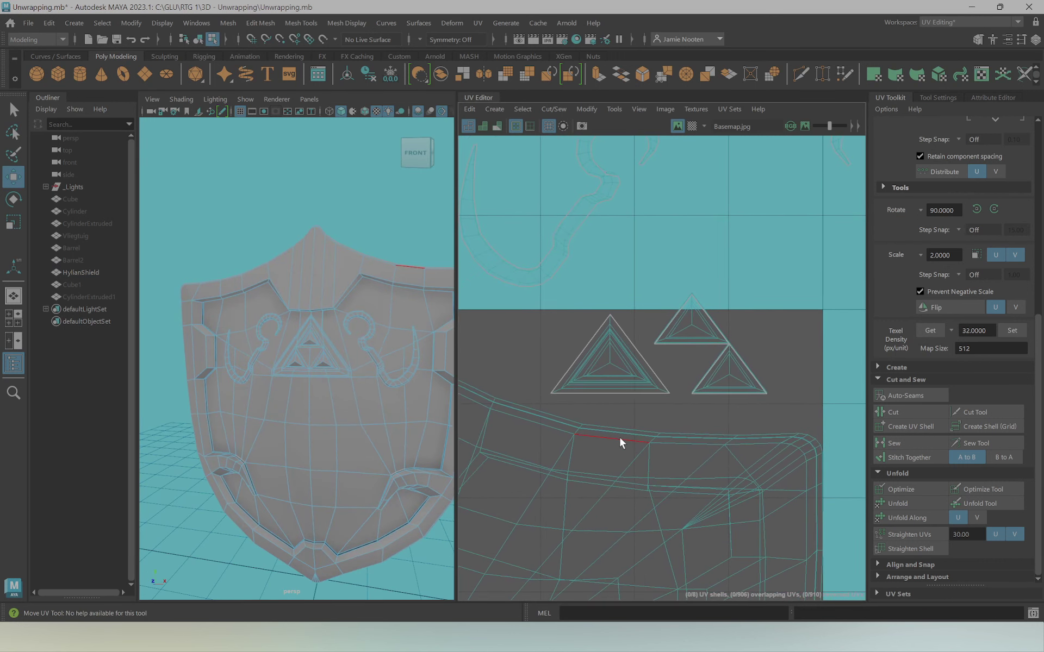
middle_click_drag(671, 452, 525, 338, "alt")
scroll(368, 389, "up", 3)
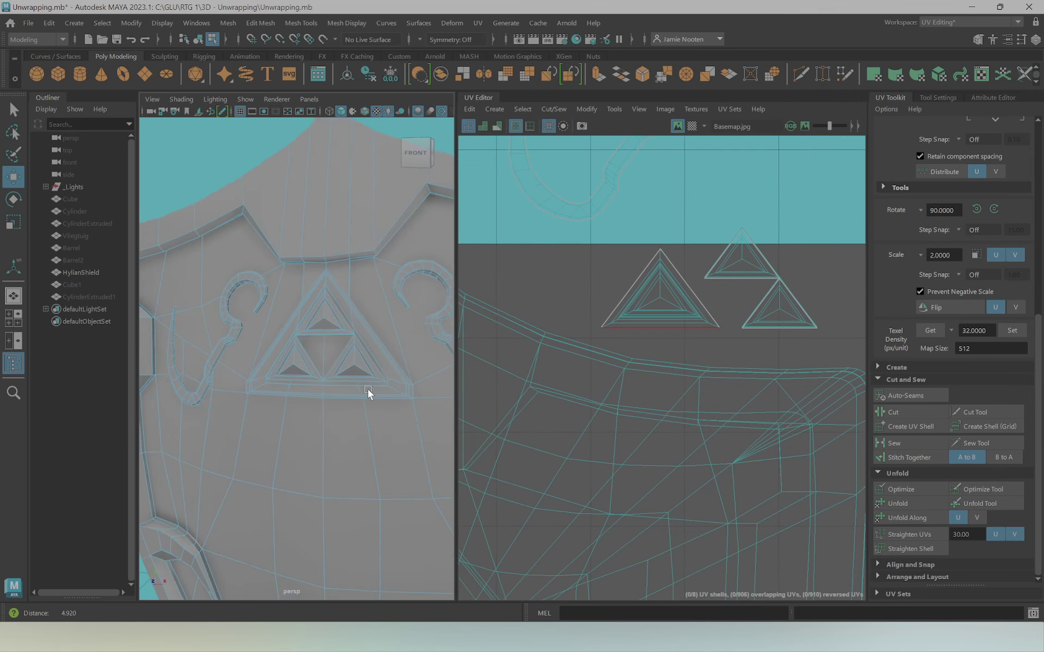
scroll(271, 385, "up", 2)
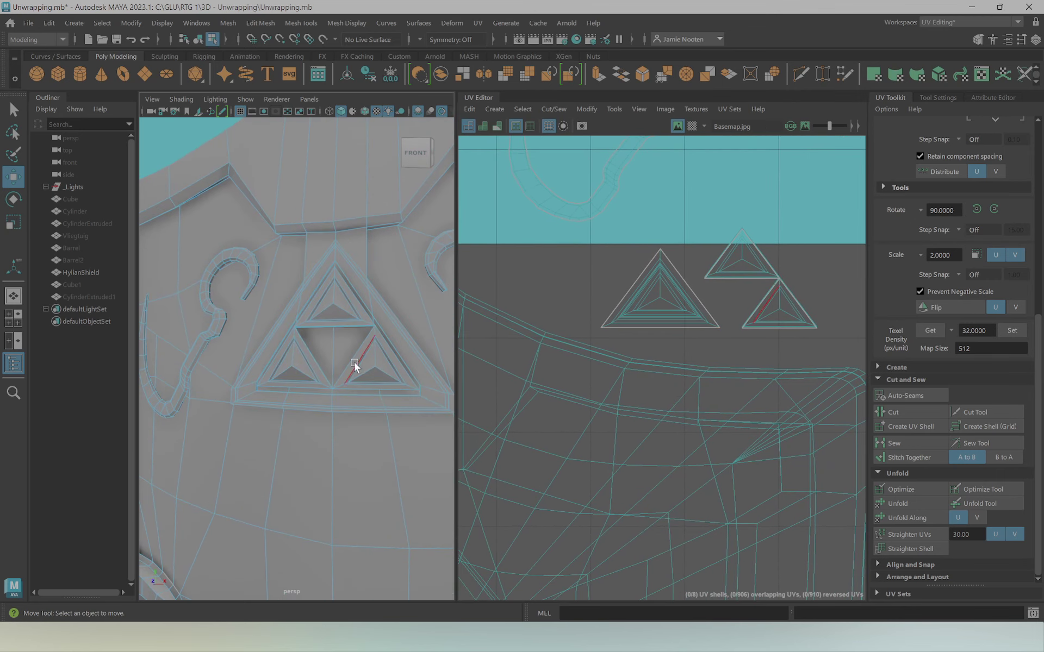
middle_click_drag(661, 309, 658, 347, "alt")
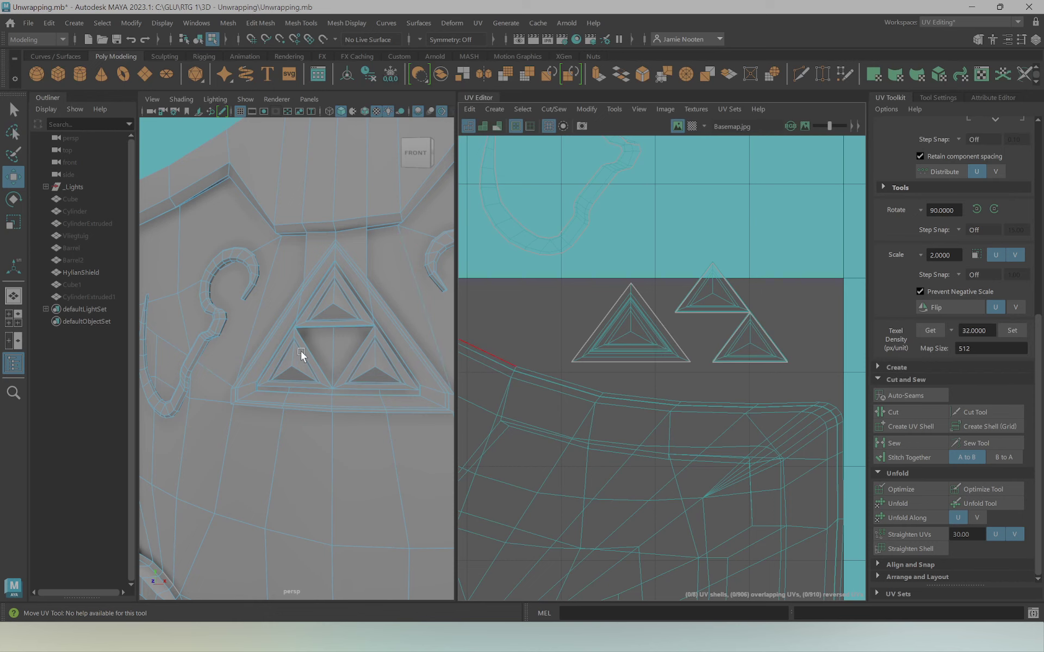
left_click_drag(356, 345, 350, 347, "alt")
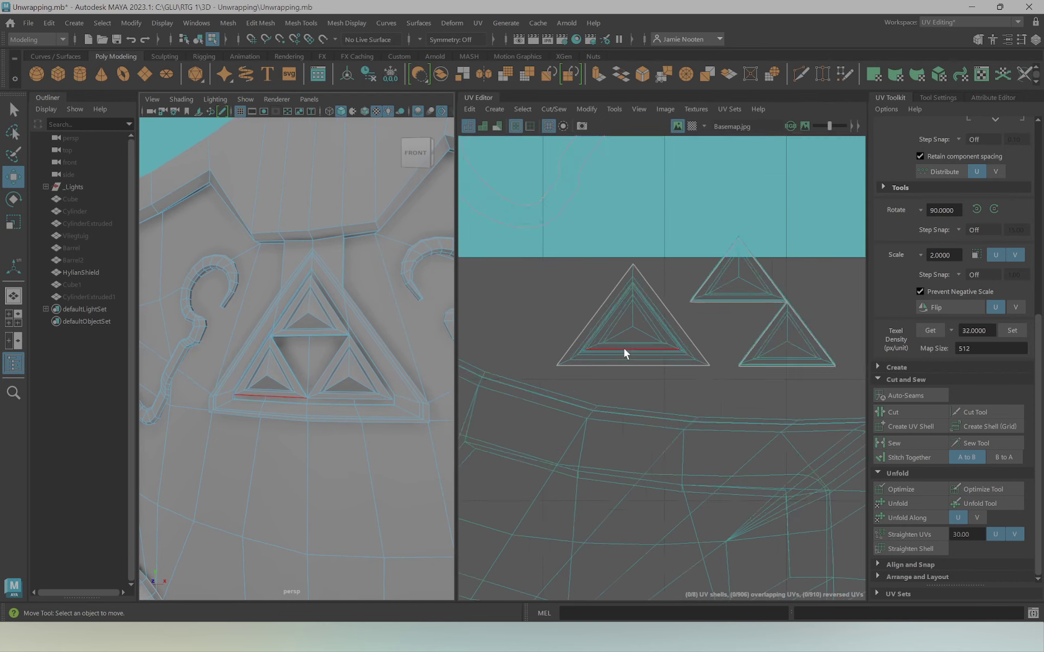
scroll(624, 346, "up", 3)
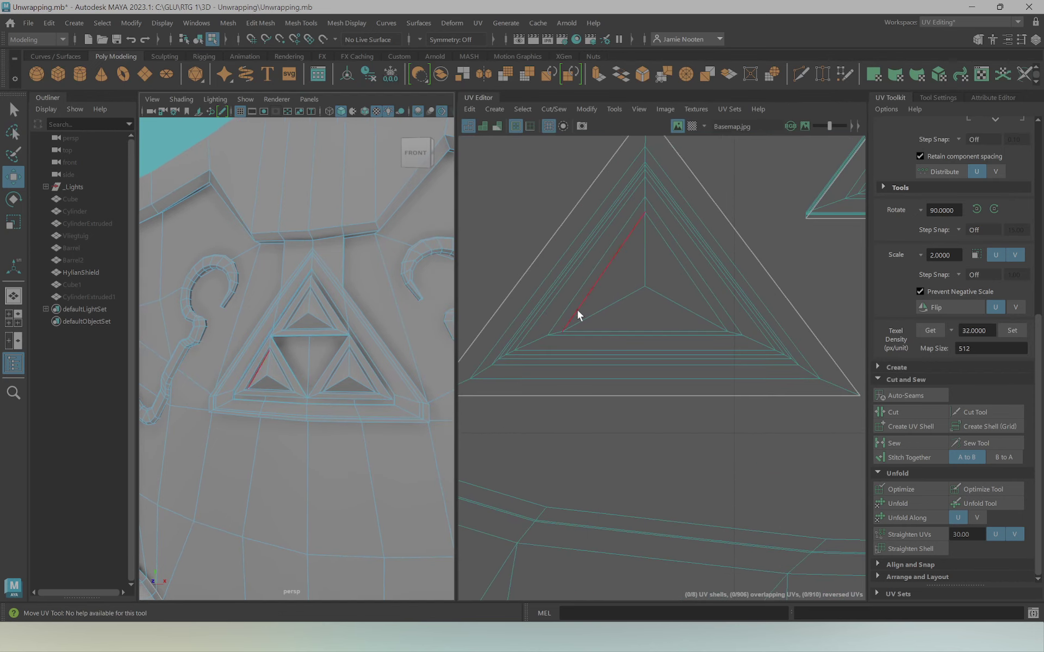
scroll(326, 353, "down", 3)
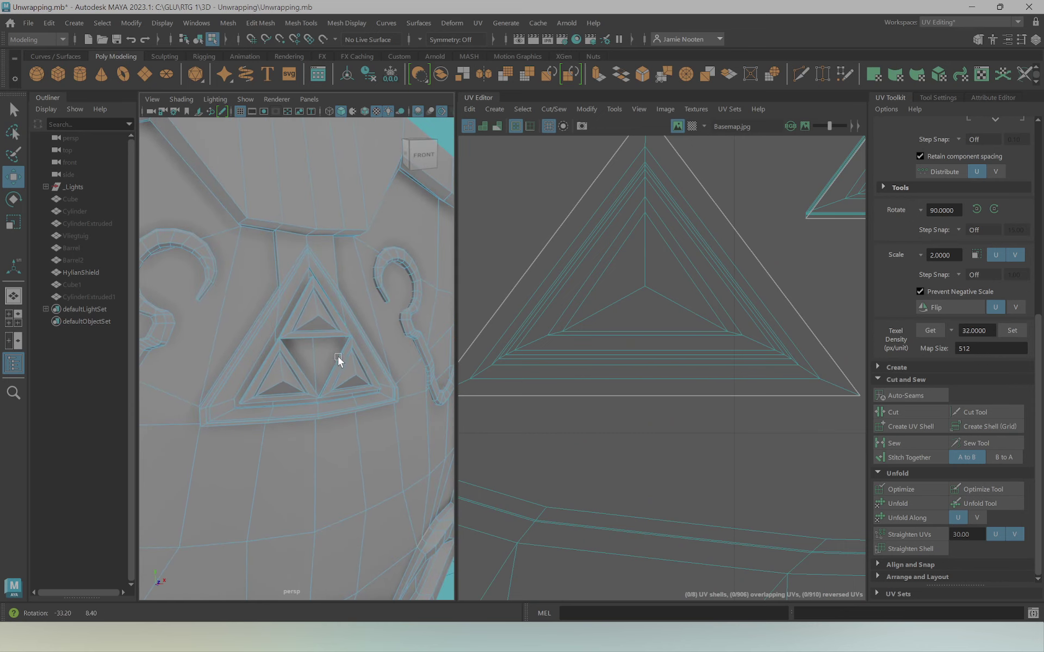
scroll(259, 355, "down", 3)
scroll(259, 354, "down", 2)
scroll(604, 318, "down", 2)
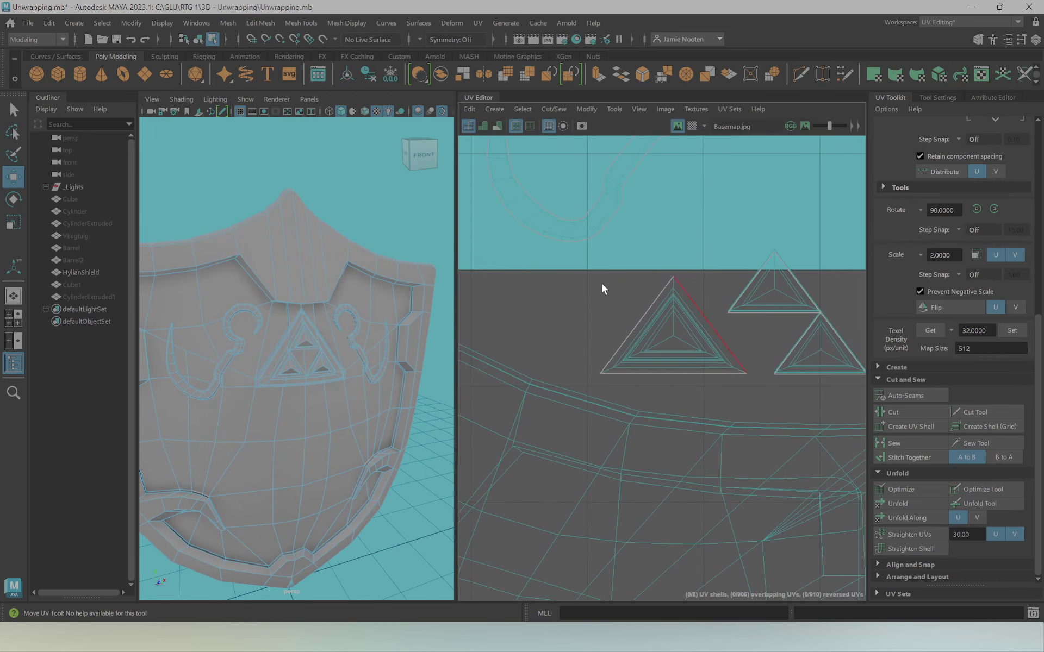
scroll(641, 380, "up", 2)
scroll(687, 368, "up", 2)
scroll(612, 396, "down", 1)
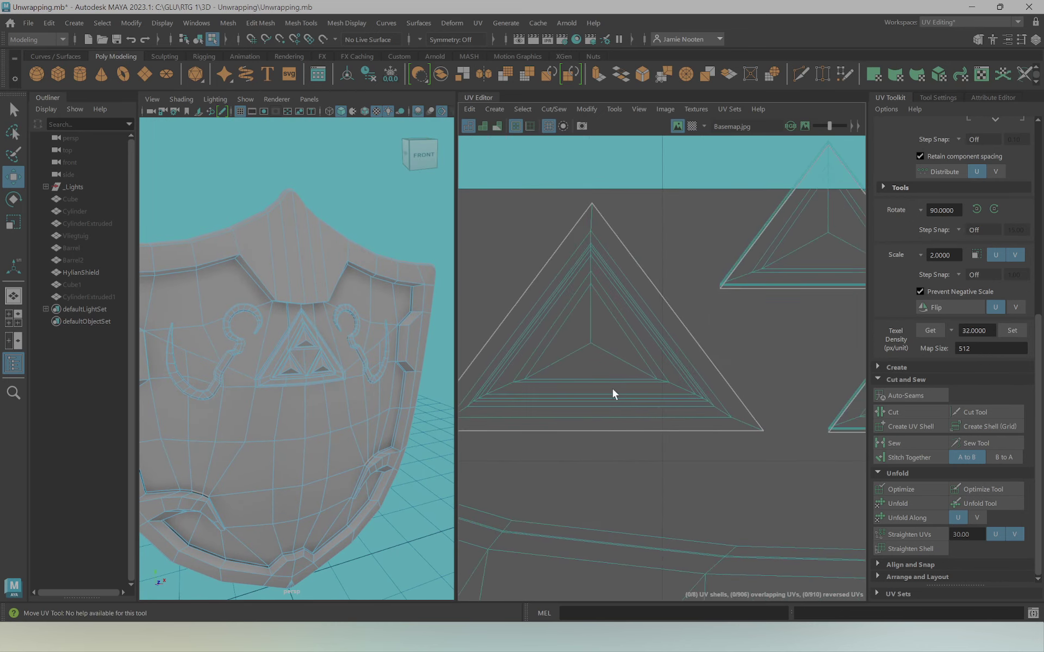
scroll(557, 368, "down", 2)
scroll(556, 368, "down", 2)
scroll(696, 311, "up", 1)
Move the whole shield UV shell out of the 0–1 square past U=1
middle_click_drag(697, 311, 610, 514, "alt")
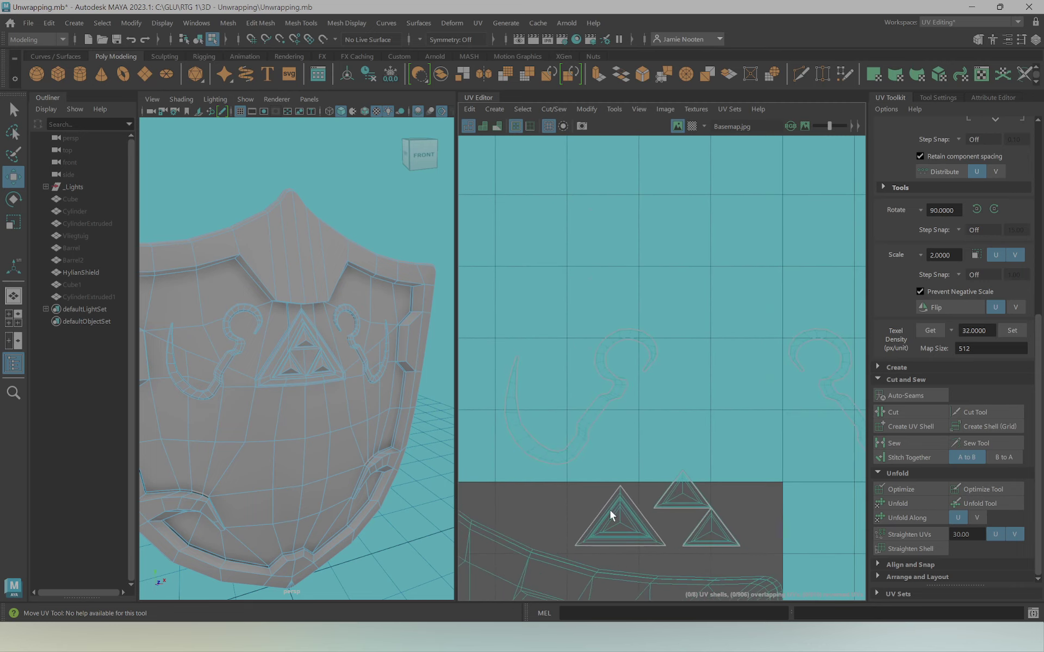
scroll(592, 487, "up", 1)
scroll(559, 364, "up", 1)
scroll(625, 391, "up", 2)
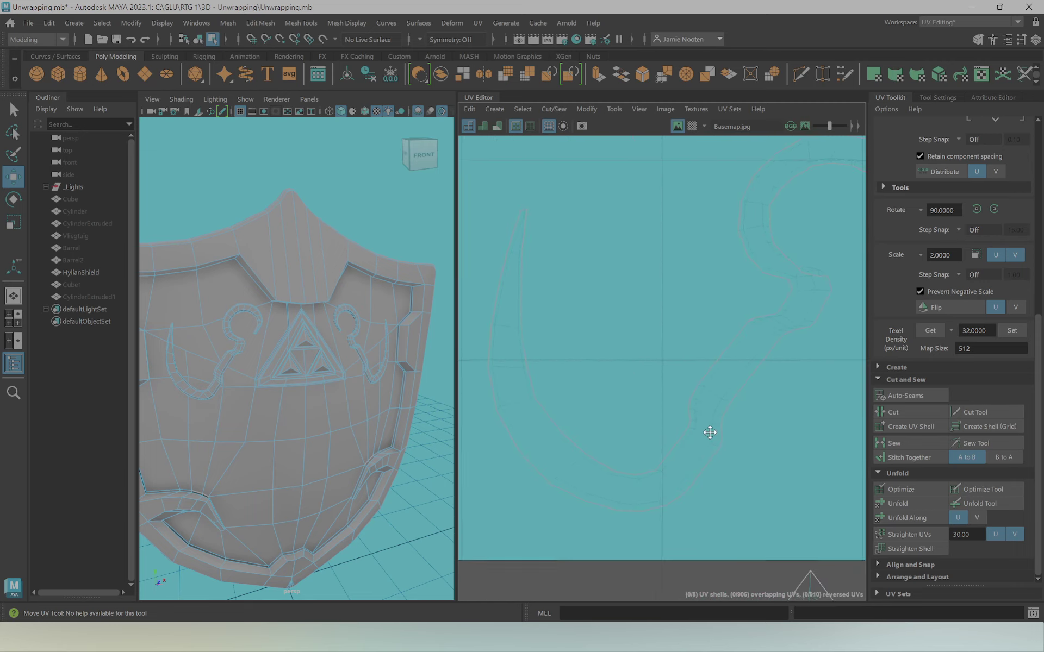
scroll(569, 422, "up", 1)
middle_click_drag(762, 345, 674, 370, "alt")
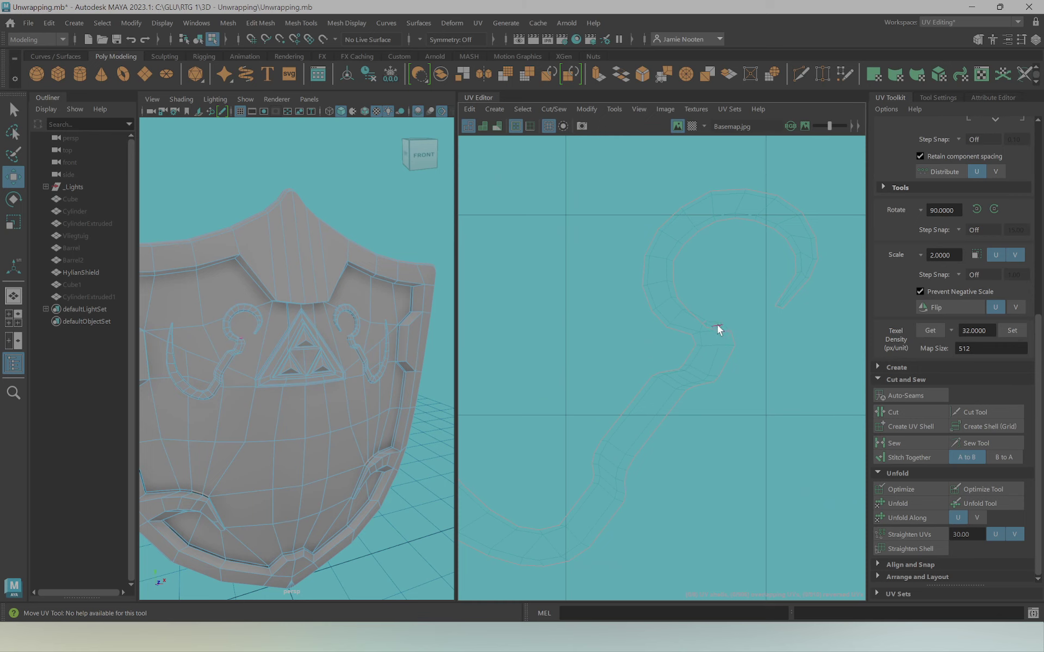
right_click_drag(699, 369, 699, 334)
scroll(700, 399, "down", 1)
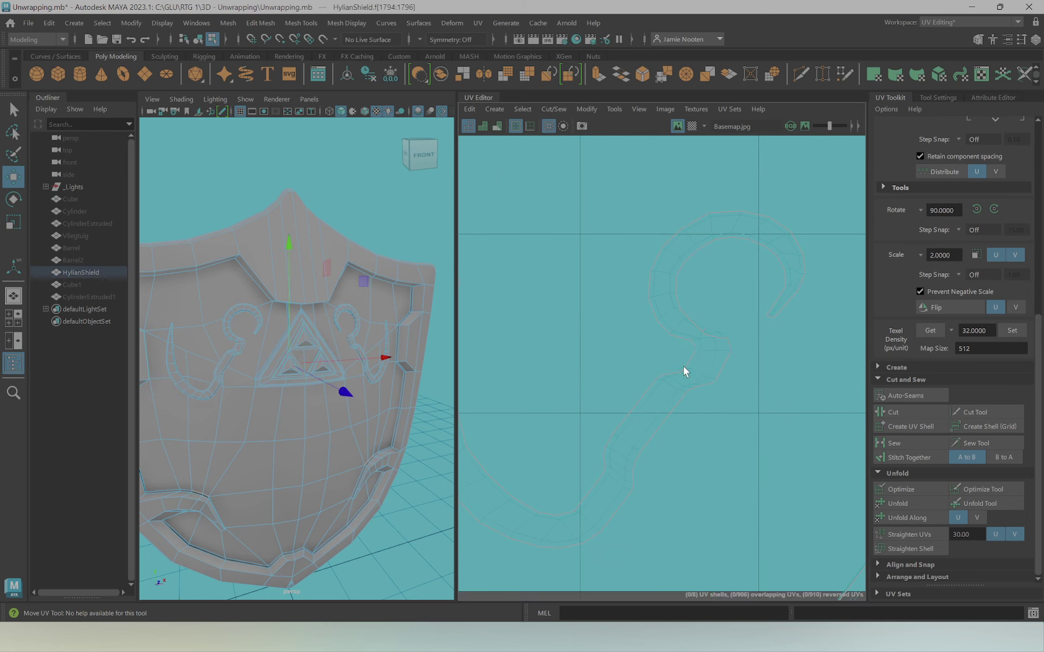
left_click(685, 375)
scroll(673, 408, "down", 2)
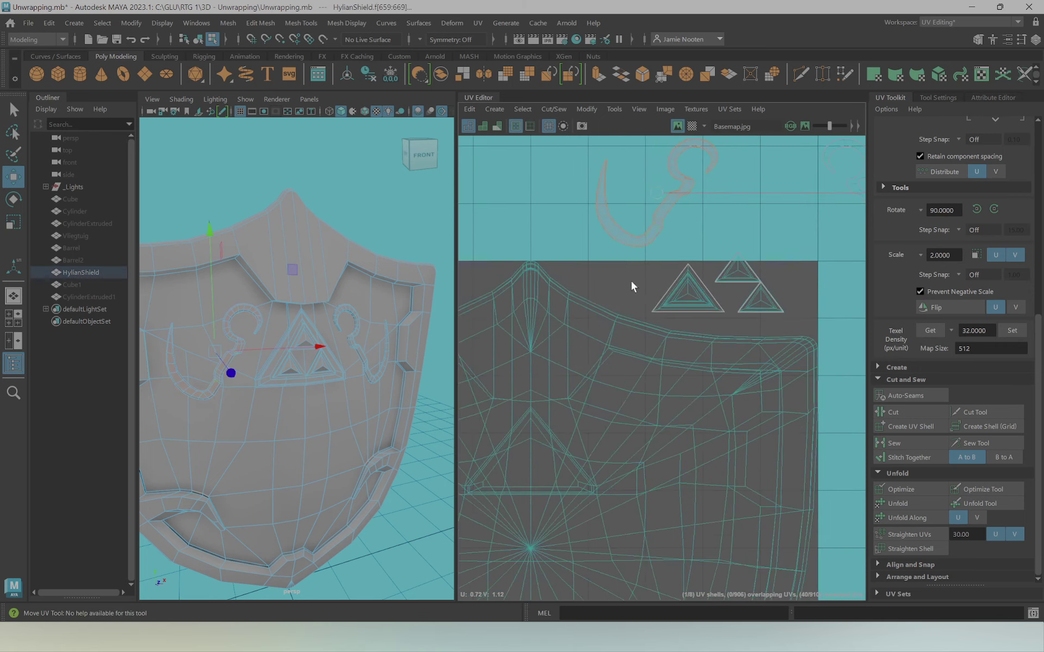
scroll(566, 387, "down", 3)
double_click(601, 425)
left_click_drag(602, 435, 817, 445)
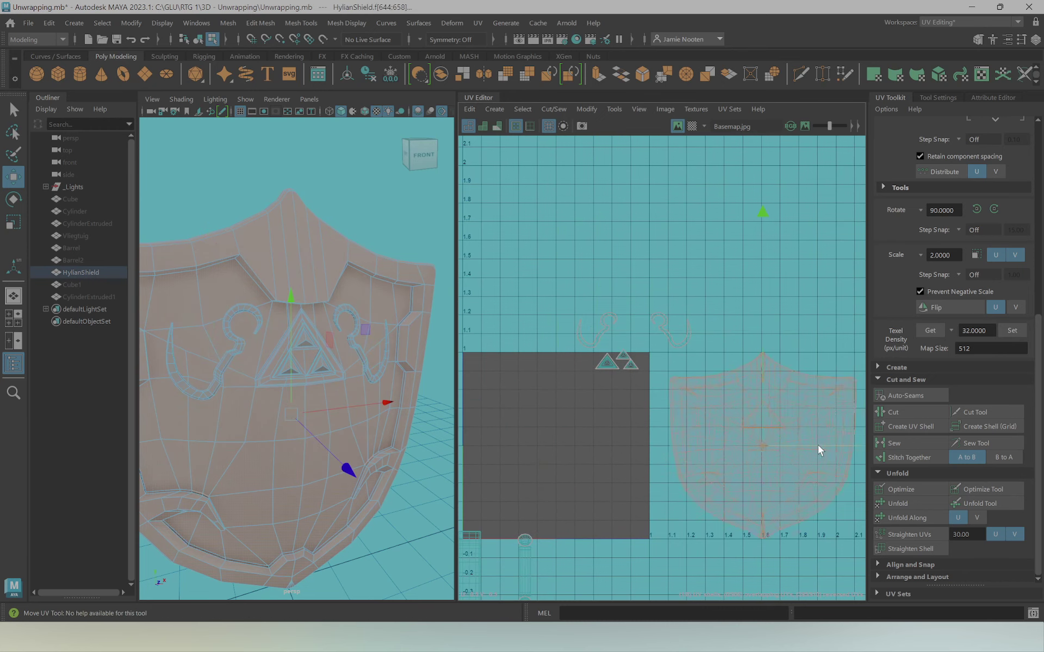
Move the left hook UV shell into the 0–1 square and frame it
double_click(605, 328)
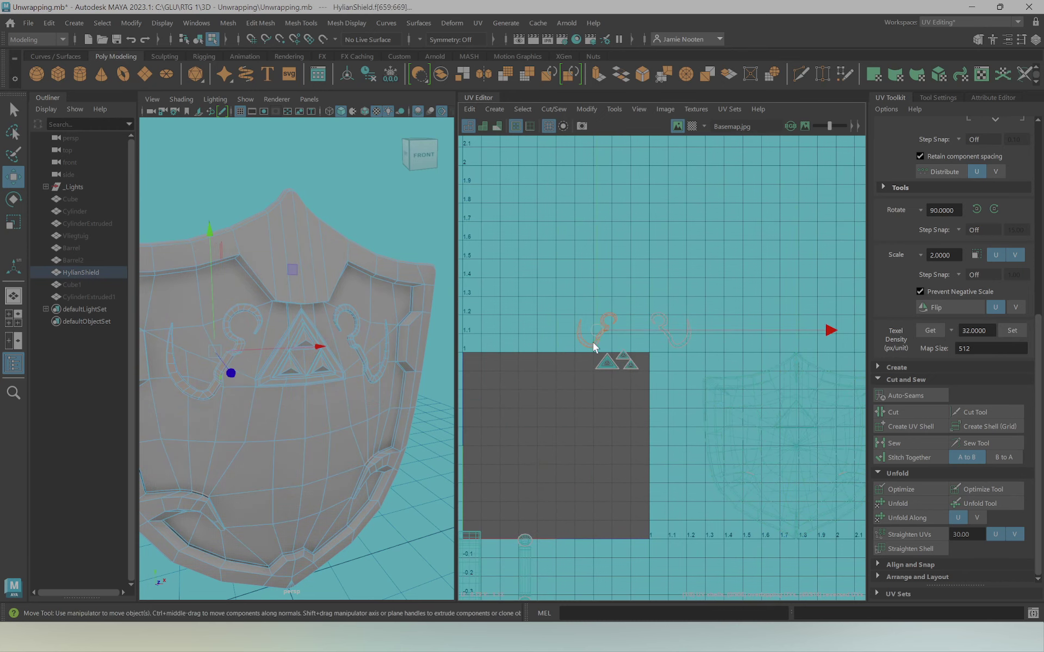
left_click_drag(592, 342, 552, 435)
key("f")
left_click(579, 367)
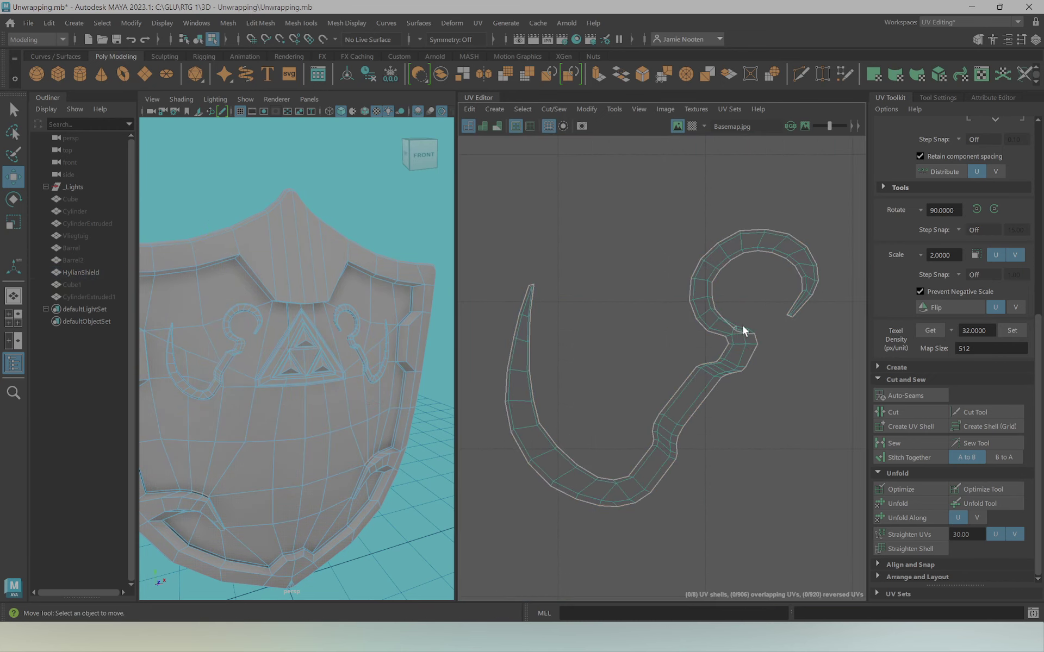
Select the hook-neck edges and shift them up and right
right_click_drag(736, 345, 719, 268)
left_click(718, 274)
key("w")
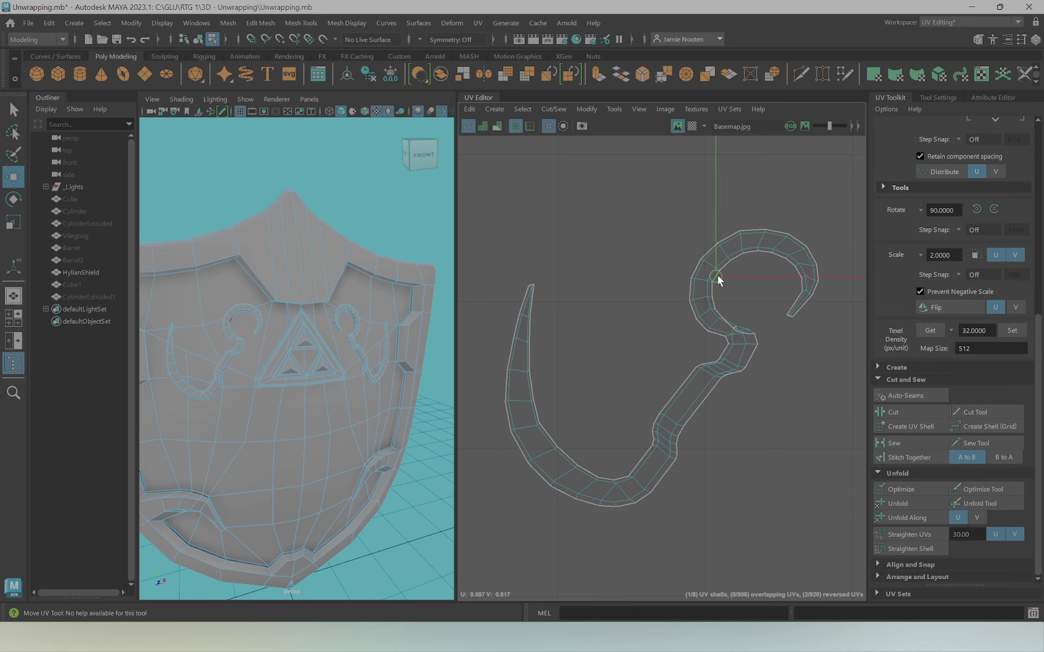
left_click(757, 340)
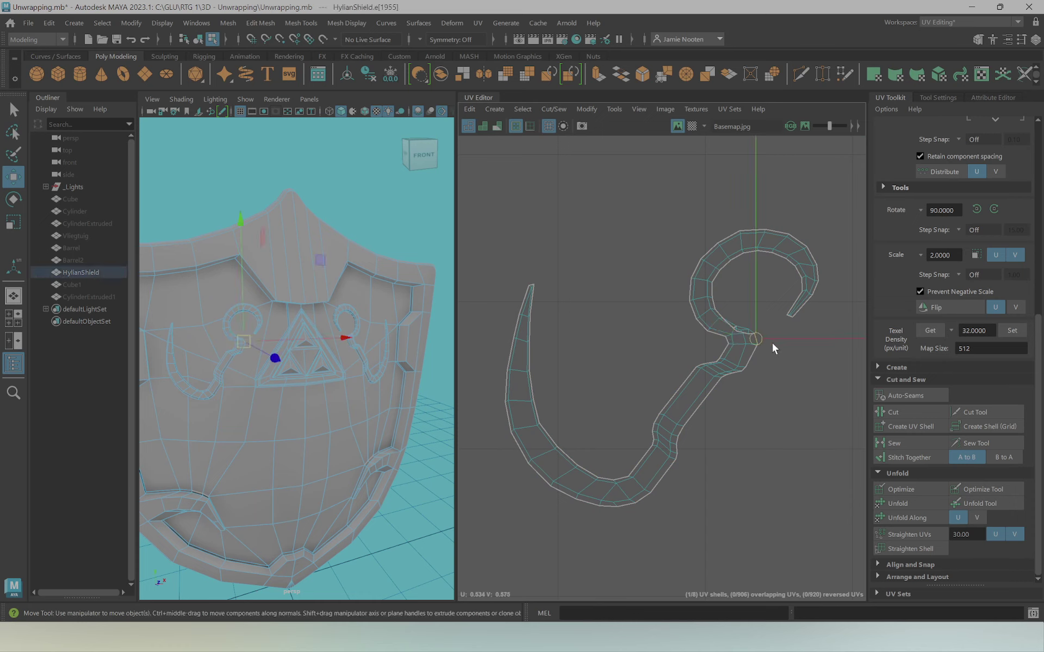
scroll(762, 357, "up", 2)
scroll(762, 357, "up", 2)
left_click(736, 314)
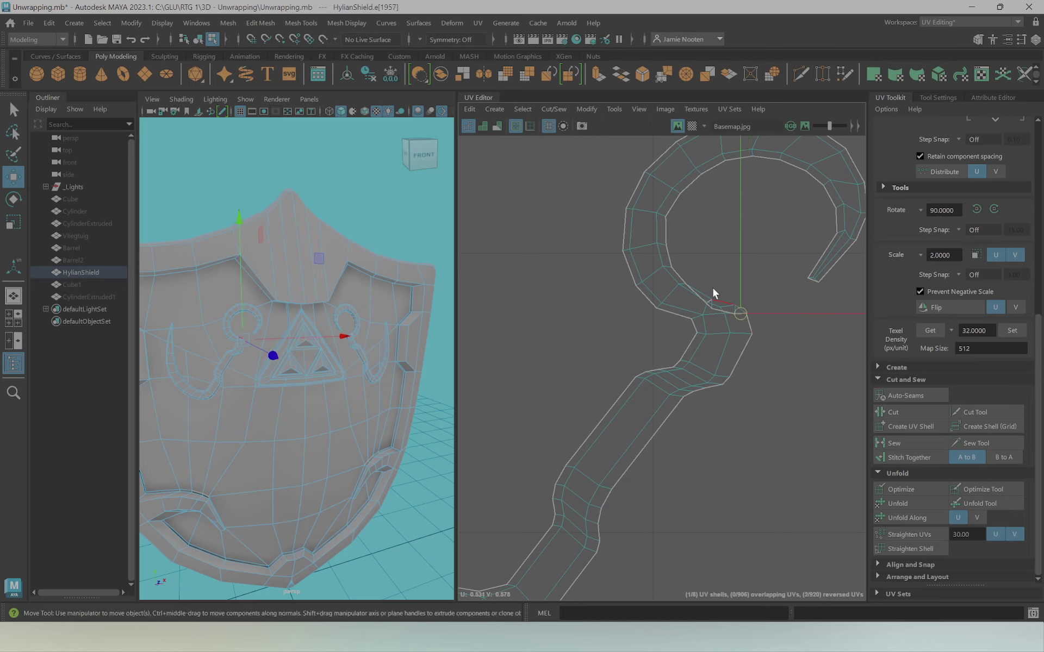
left_click(692, 291)
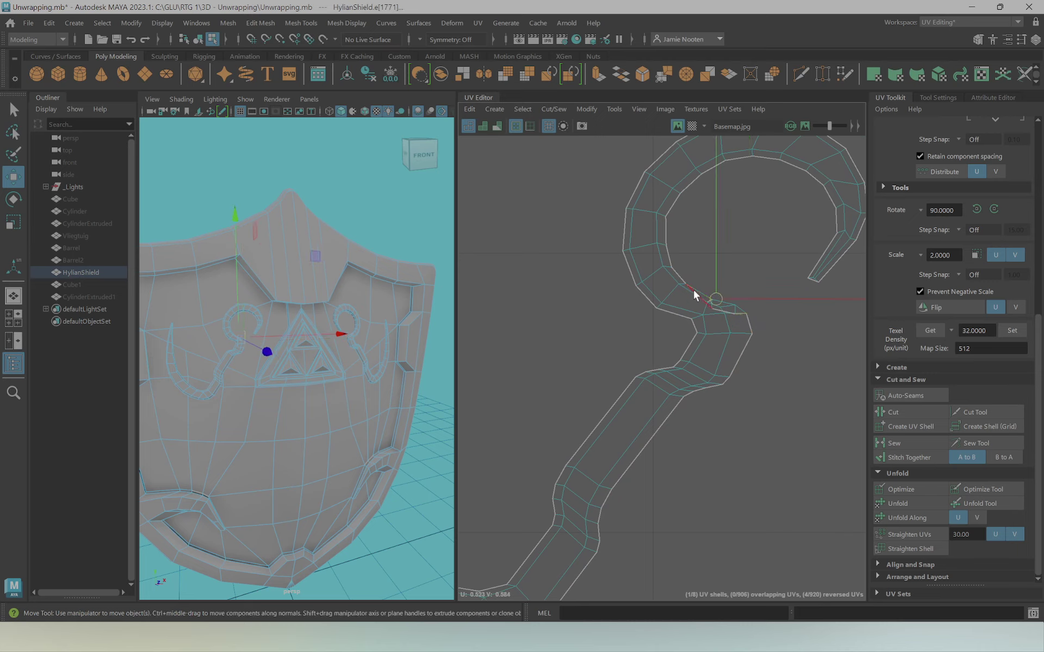
left_click(735, 315, "shift")
left_click_drag(715, 299, 743, 287)
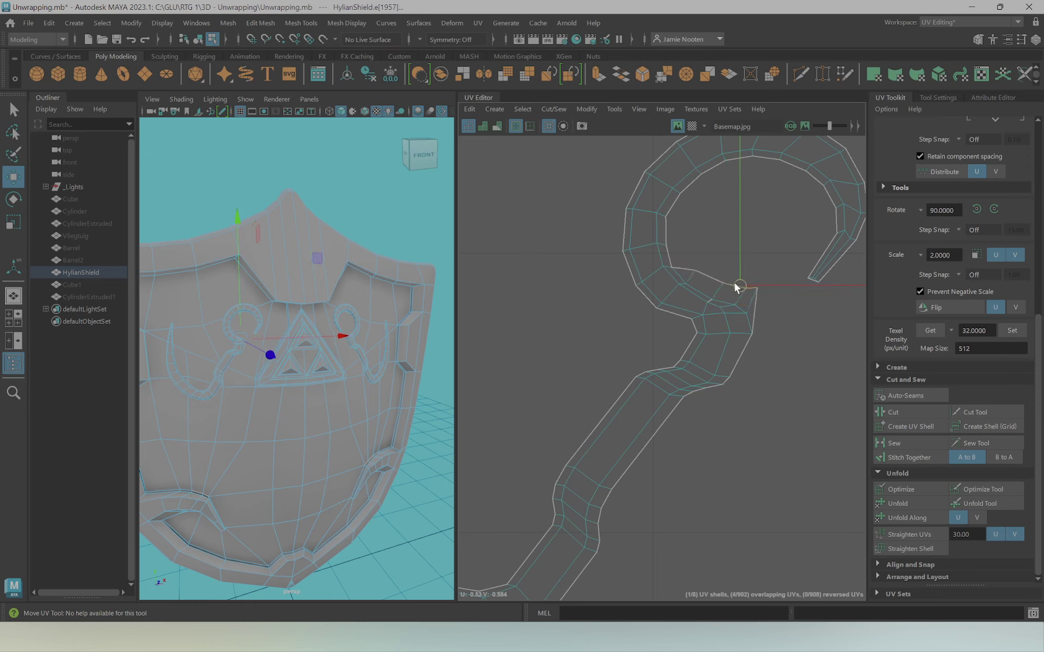
Pull individual UVs at the hook neck to untangle them
right_click_drag(774, 310, 764, 280)
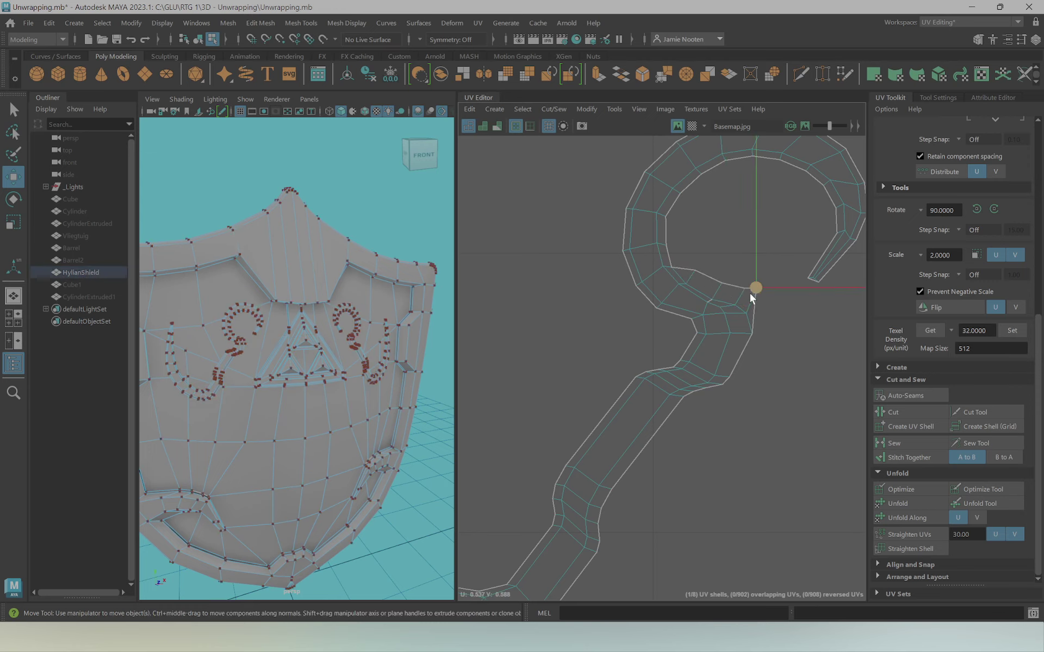
left_click(755, 288)
left_click_drag(754, 289, 756, 308)
left_click(734, 296)
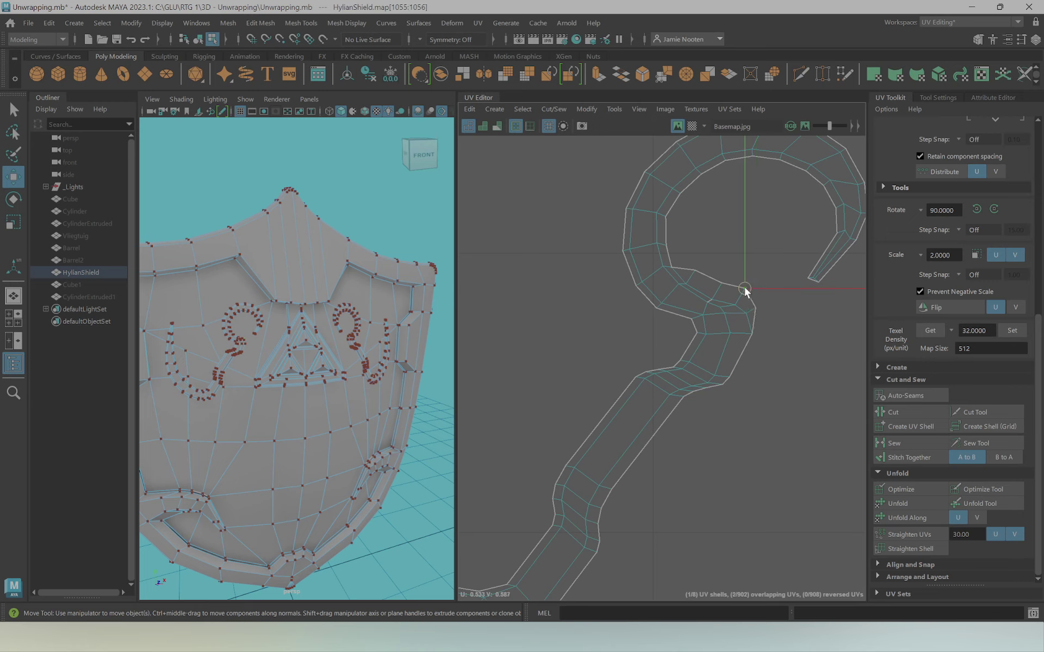
left_click_drag(725, 262, 710, 288)
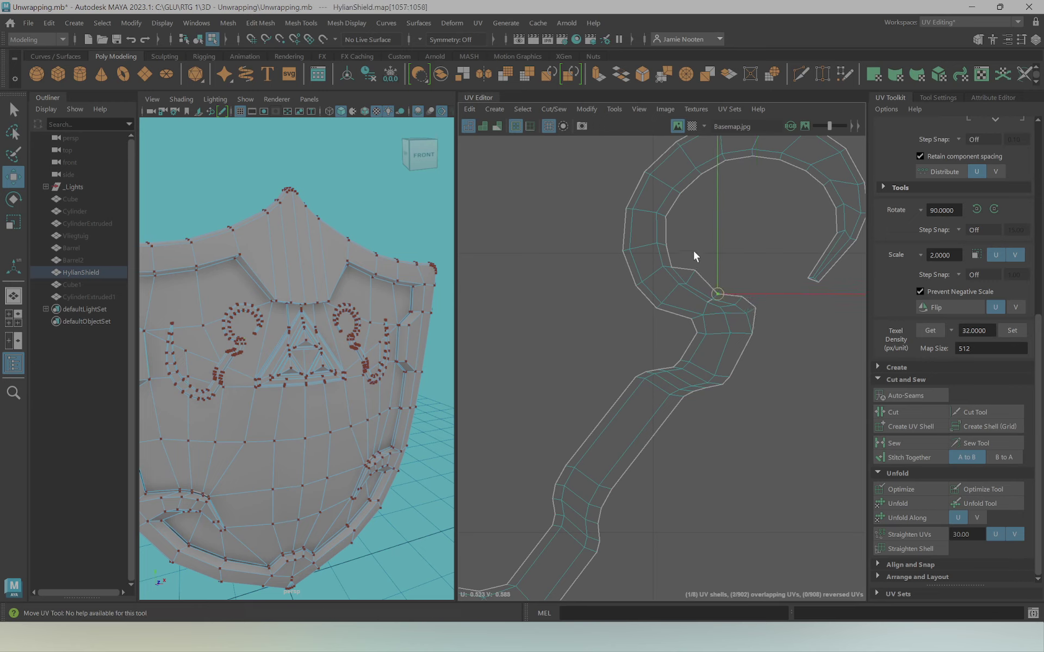
left_click(692, 281)
Shift the swirl shell's UVs into position
scroll(720, 302, "up", 2)
scroll(729, 314, "up", 2)
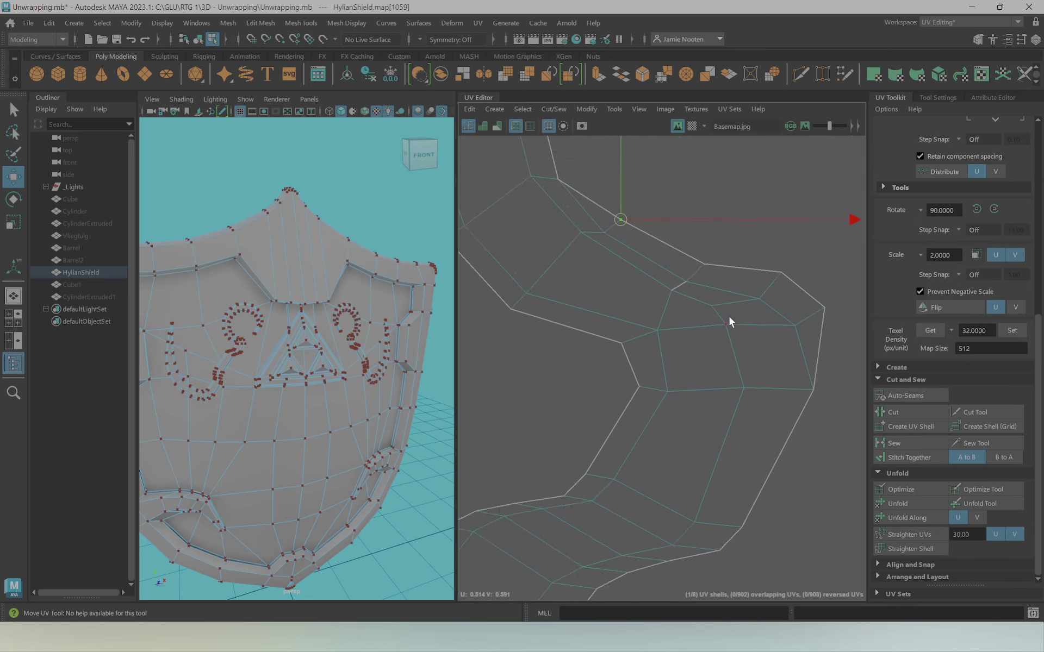
scroll(701, 296, "up", 2)
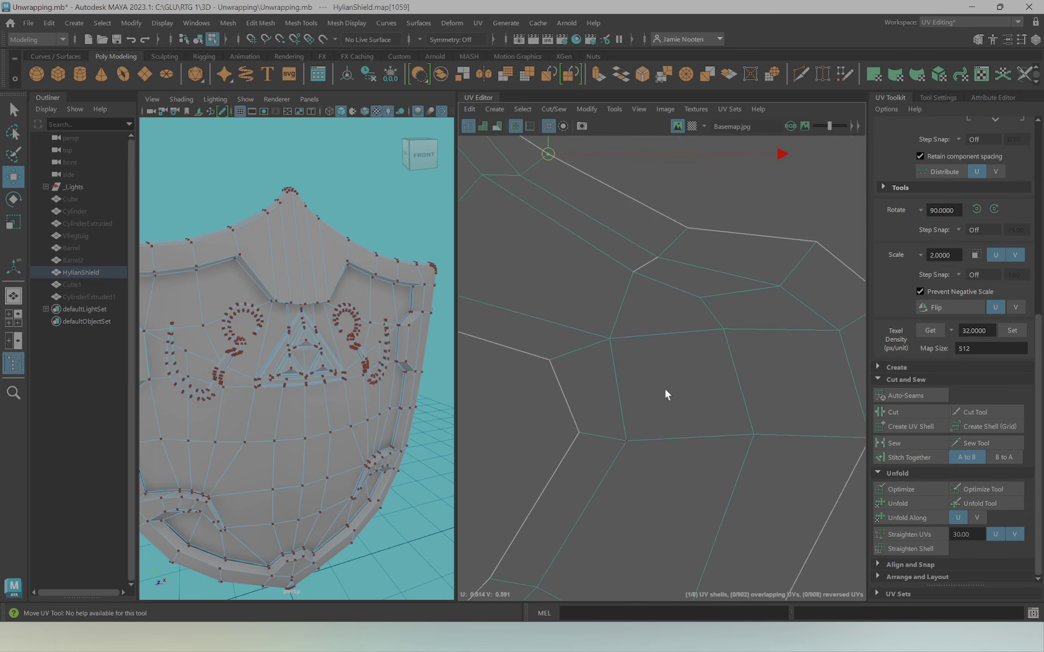
scroll(571, 356, "down", 2)
scroll(661, 388, "down", 2)
scroll(537, 364, "down", 2)
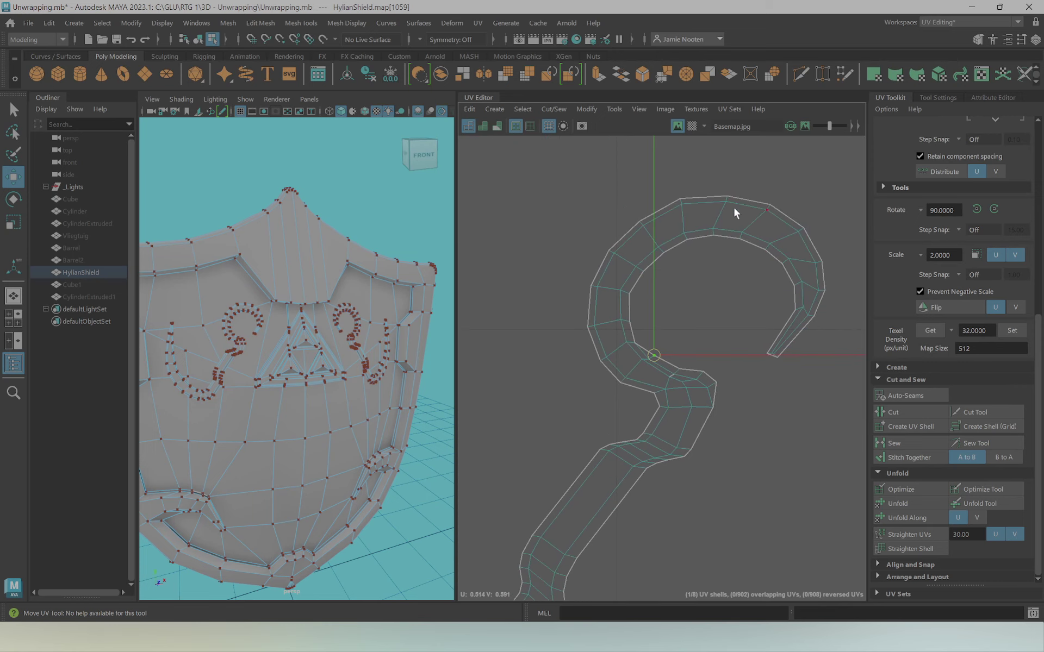
middle_click_drag(624, 432, 751, 281, "alt")
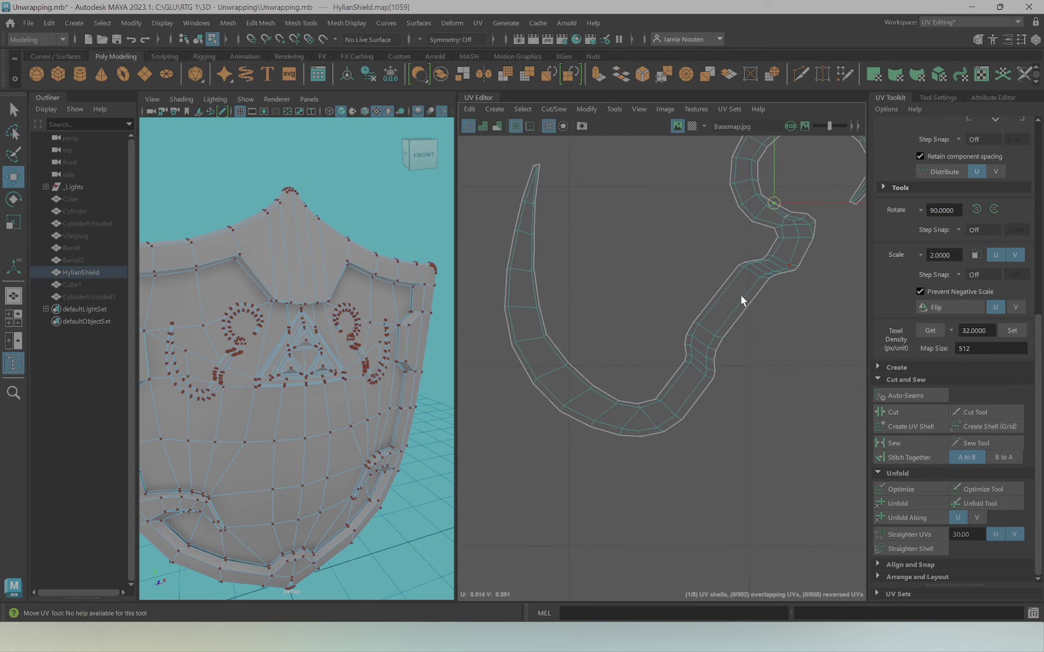
Select the whole swirl shell and move it to the top-left of 0–1 space
scroll(743, 301, "down", 2)
scroll(733, 340, "down", 1)
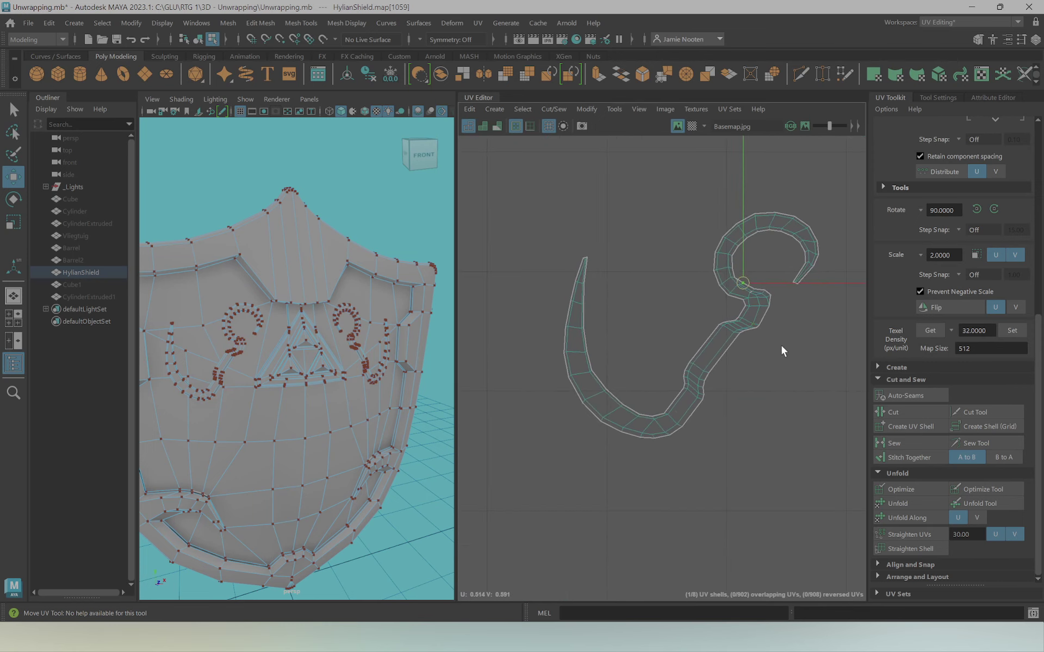
scroll(739, 322, "down", 1)
scroll(589, 299, "down", 2)
scroll(534, 270, "down", 2)
scroll(723, 347, "down", 1)
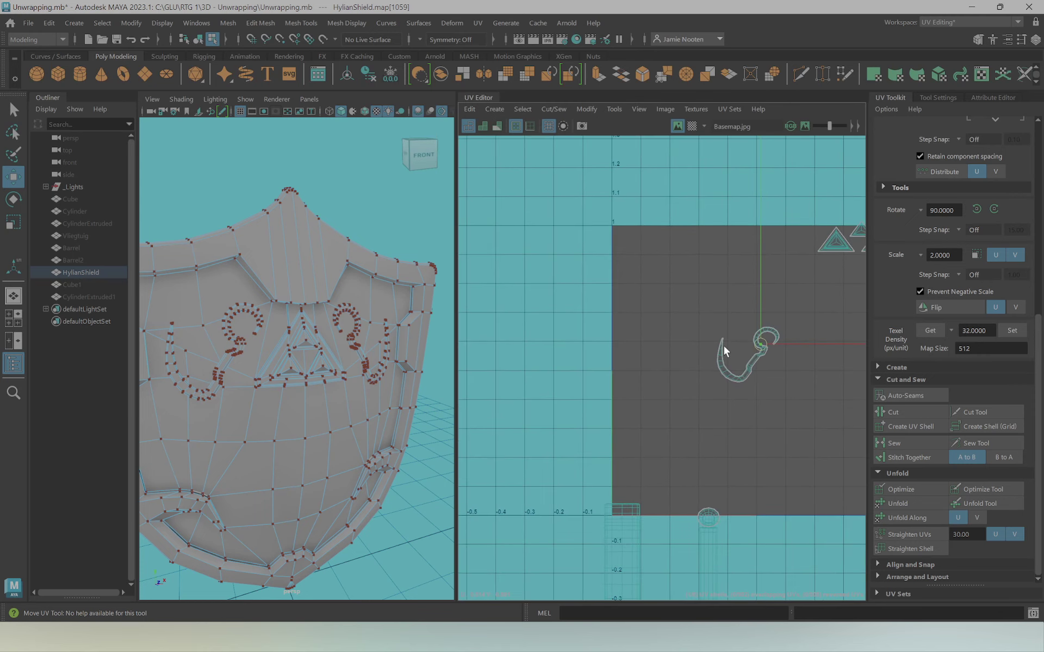
middle_click_drag(722, 351, 646, 319, "alt")
right_click_drag(598, 334, 609, 315)
left_click(622, 297)
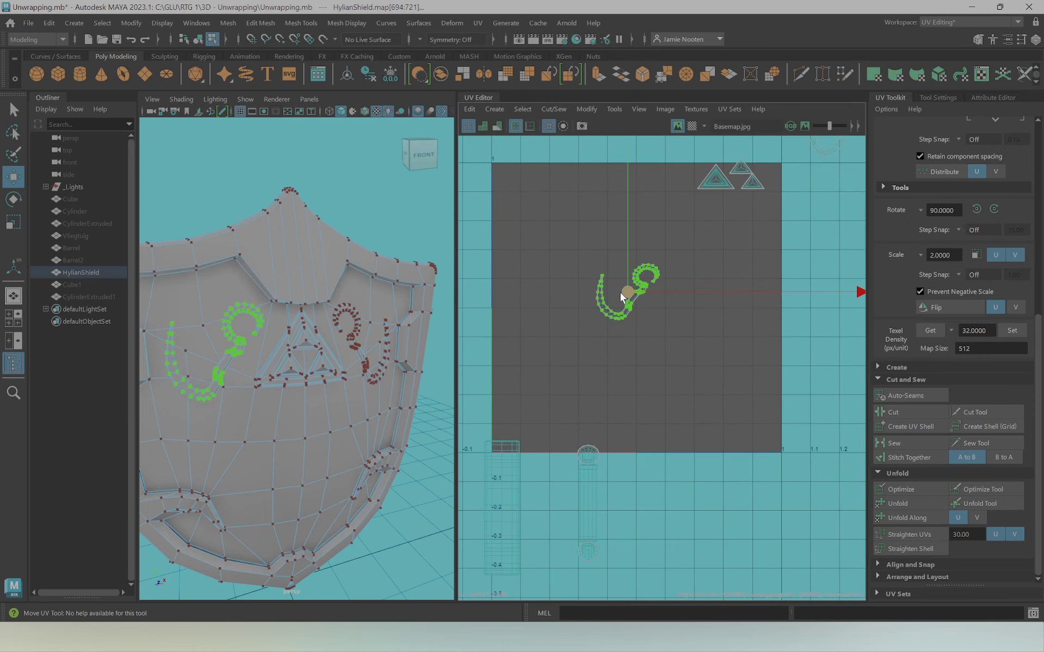
left_click_drag(622, 296, 526, 197)
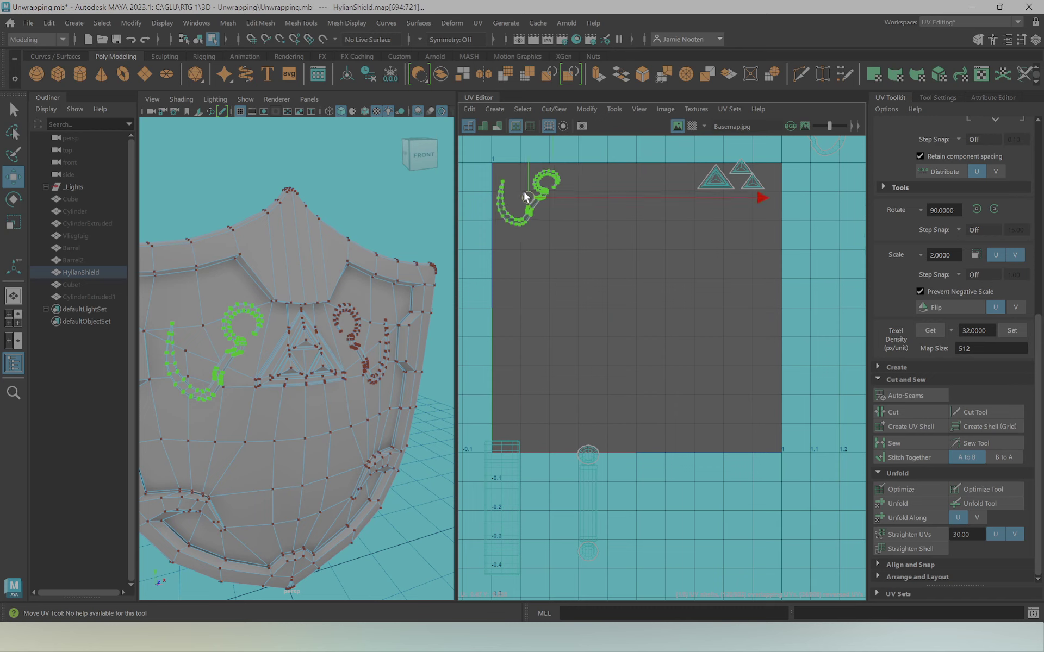
Move two triforce triangles out of the square and place the third beside the swirl
right_click_drag(735, 176, 739, 185)
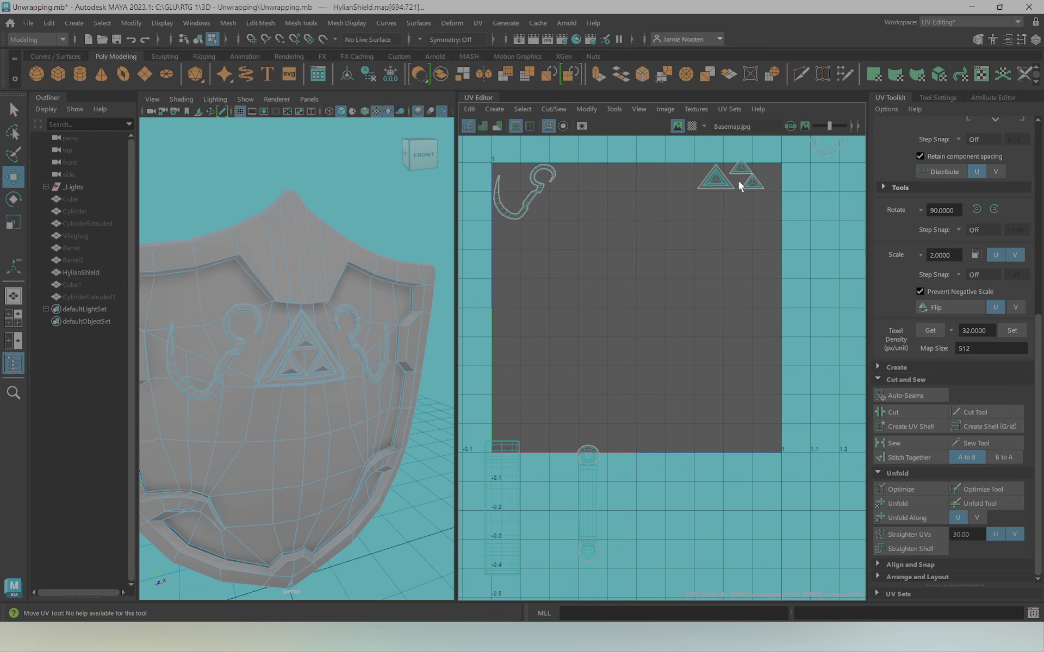
left_click(741, 173)
left_click_drag(746, 177, 787, 147)
left_click(719, 179)
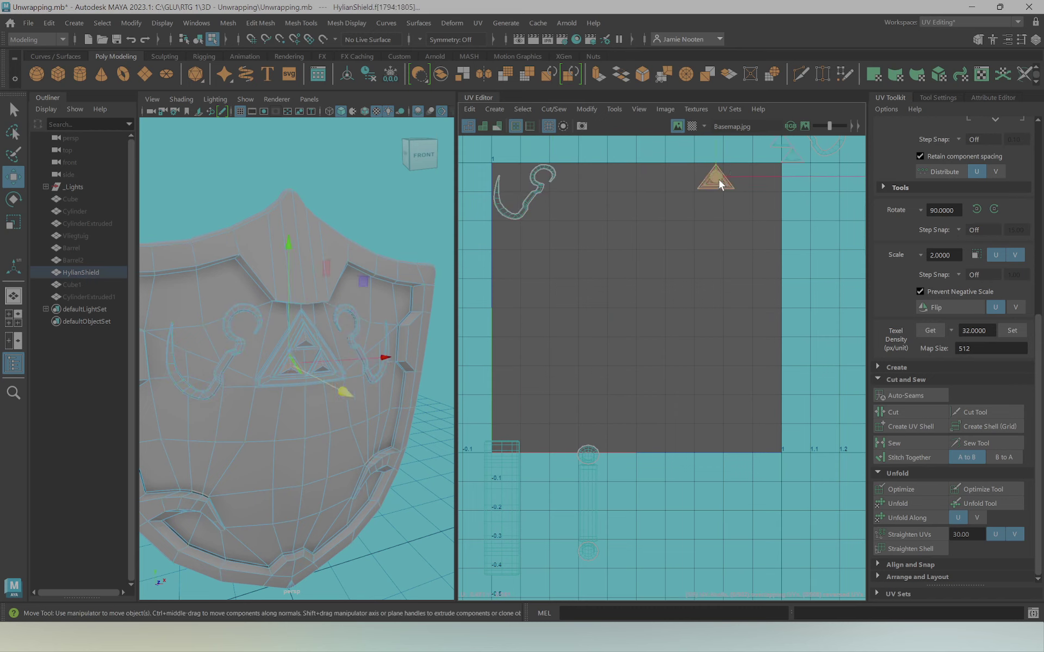
left_click_drag(719, 179, 574, 181)
Select the handle's UV shell and move it up into the 0–1 square
left_click(587, 230)
mouse_move(613, 417)
middle_mouse_down("alt")
mouse_move(694, 243)
mouse_move(596, 272)
mouse_move(625, 328)
mouse_move(647, 328)
mouse_move(595, 357)
middle_mouse_up("alt")
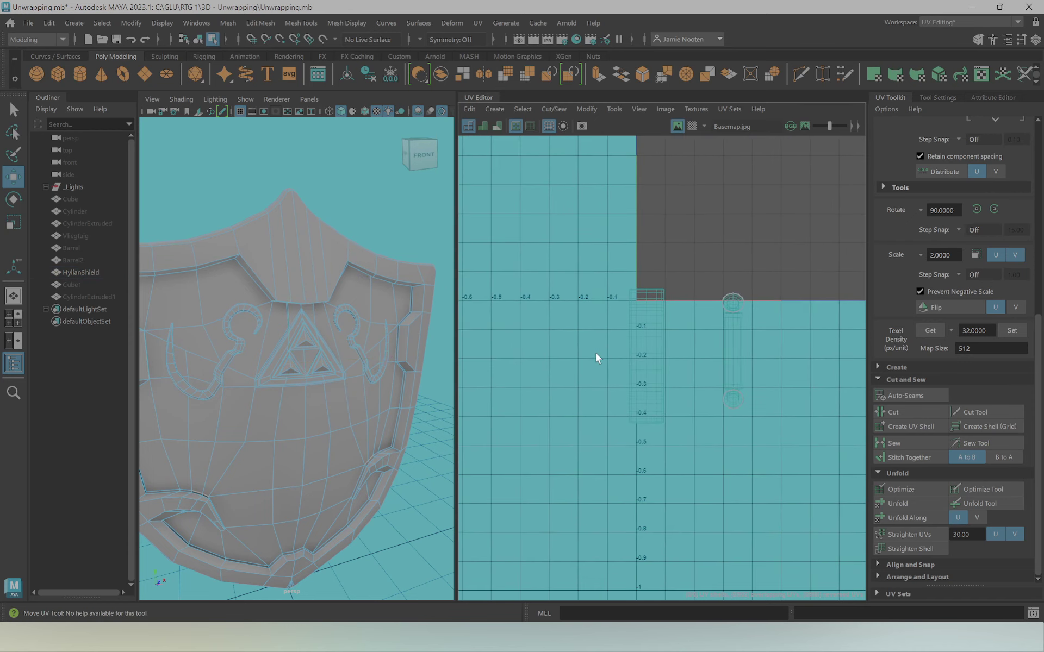
left_click(650, 326)
key("f")
mouse_move(404, 358)
left_mouse_down("alt")
mouse_move(433, 356)
mouse_move(406, 381)
left_mouse_up("alt")
key("space")
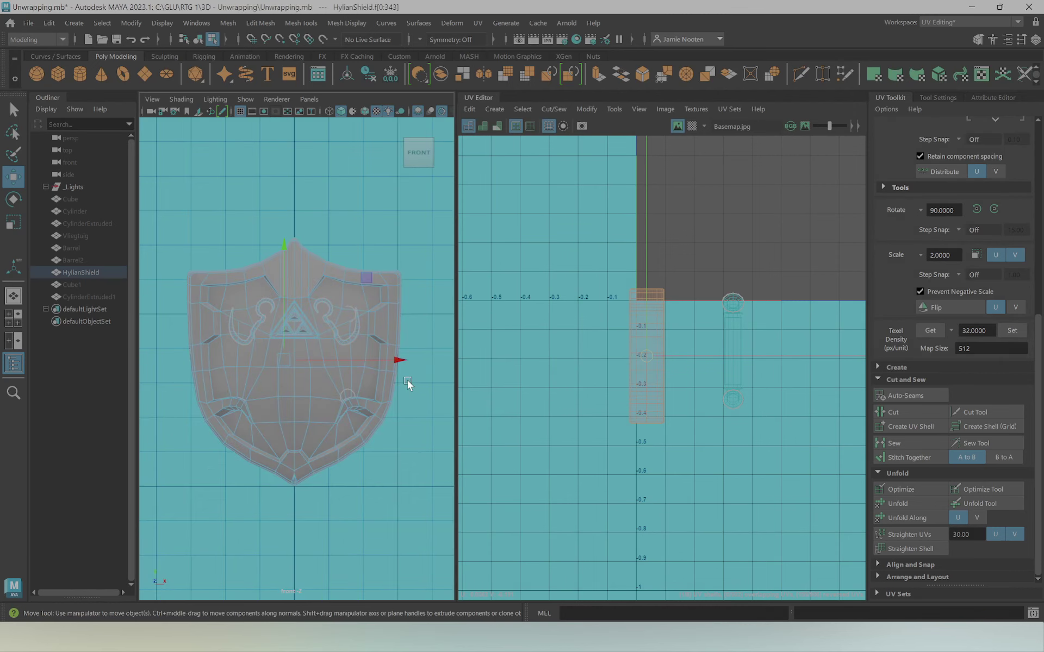
key("space")
left_click_drag(290, 327, 291, 300)
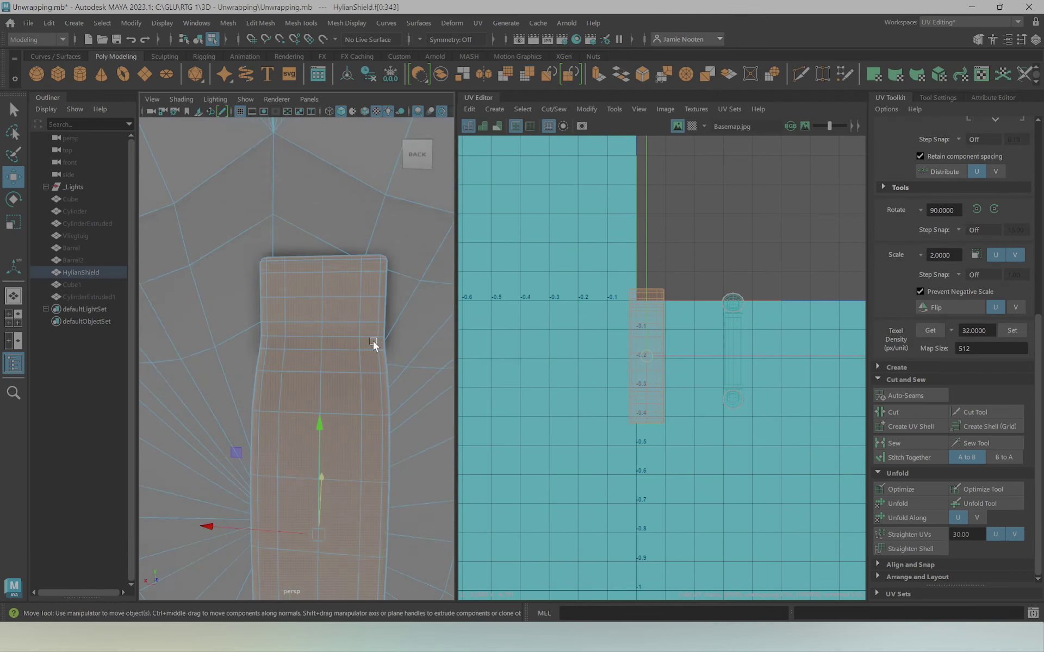
left_click_drag(372, 341, 313, 325, "alt")
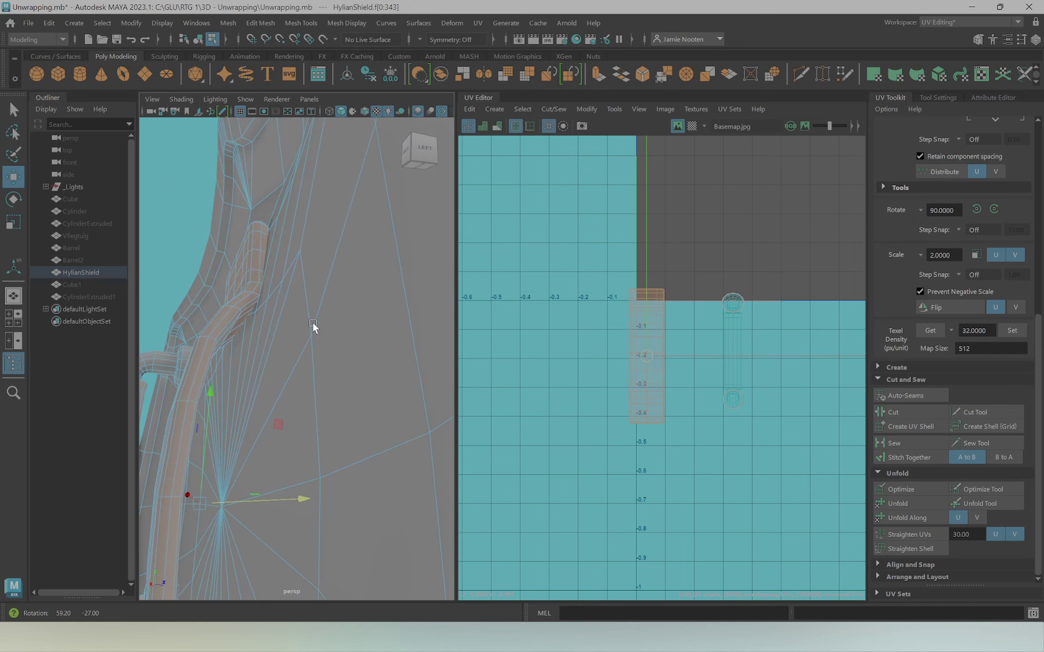
scroll(652, 331, "down", 1)
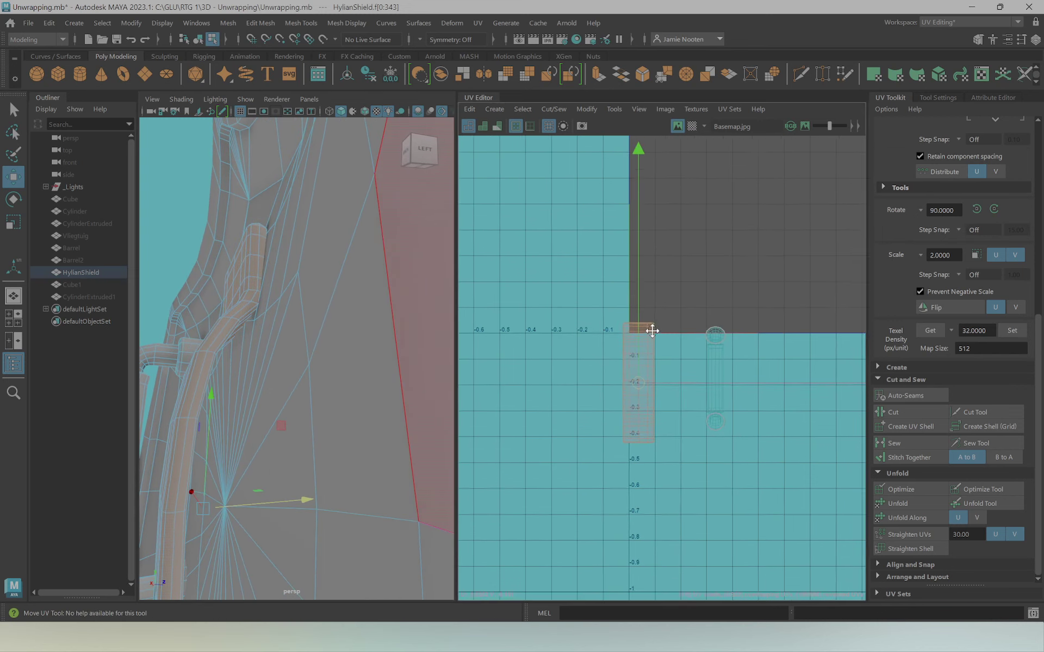
middle_click_drag(651, 331, 646, 382, "alt")
left_click_drag(634, 442, 644, 253)
middle_click_drag(214, 373, 226, 361, "alt")
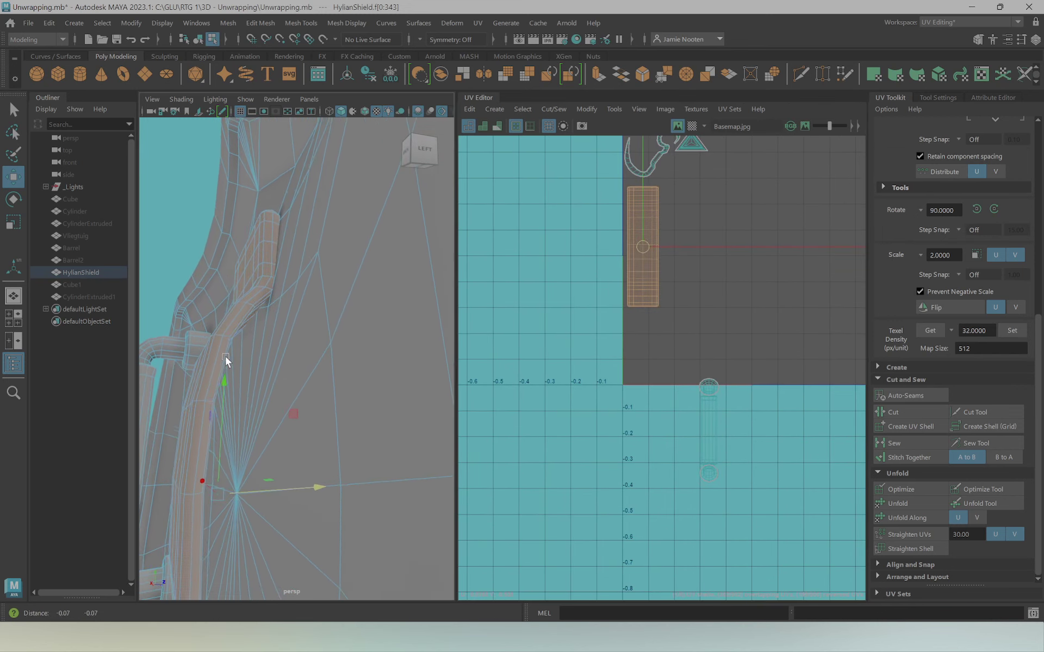
Cut the handle UVs along a seam edge and slide one strip away from the other
key("F10")
left_click(274, 228)
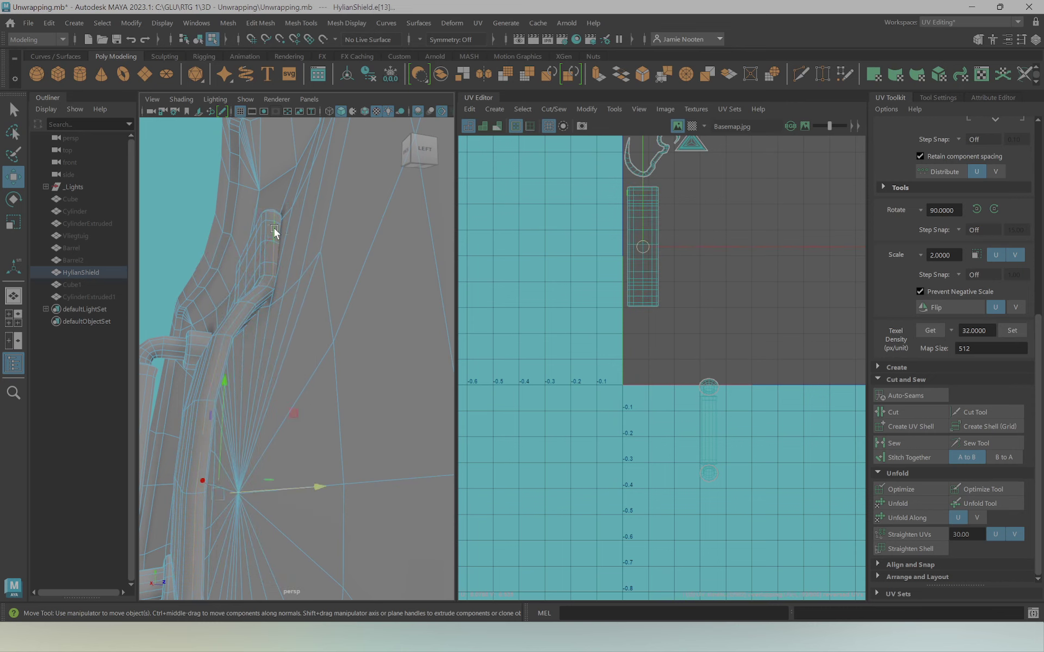
mouse_move(274, 228)
left_mouse_down("alt")
mouse_move(281, 292)
mouse_move(315, 318)
mouse_move(389, 291)
mouse_move(376, 251)
left_mouse_up("alt")
left_click(914, 413)
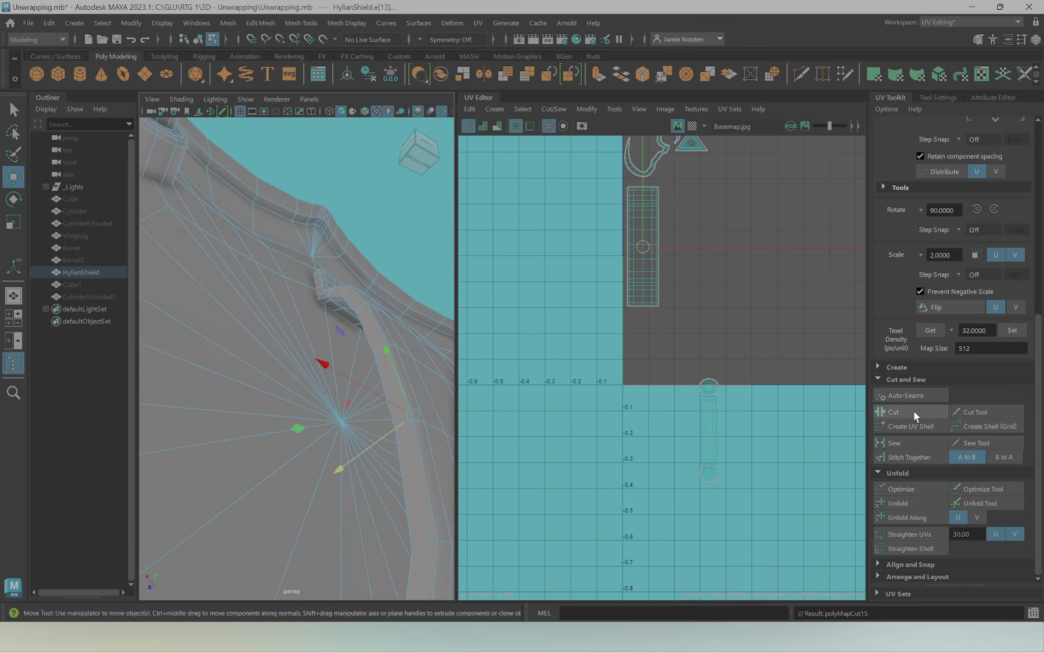
right_click_drag(641, 258, 640, 285)
left_click(640, 272)
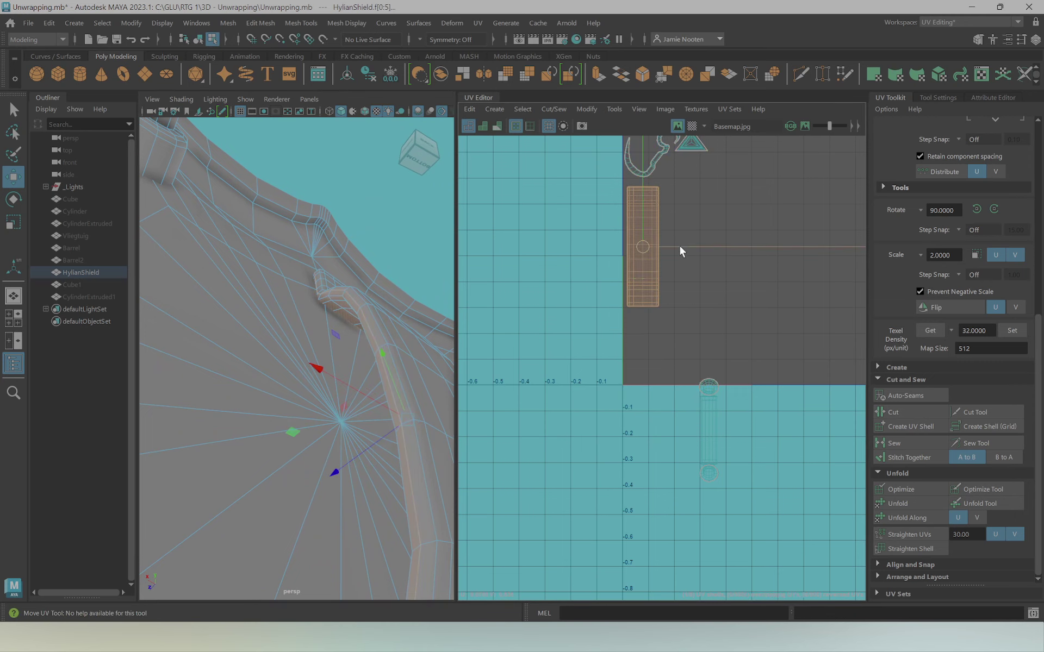
left_click_drag(680, 249, 710, 246)
Scale the strips' seam edges so both handle strips are evenly sized
scroll(647, 296, "up", 2)
scroll(652, 298, "up", 2)
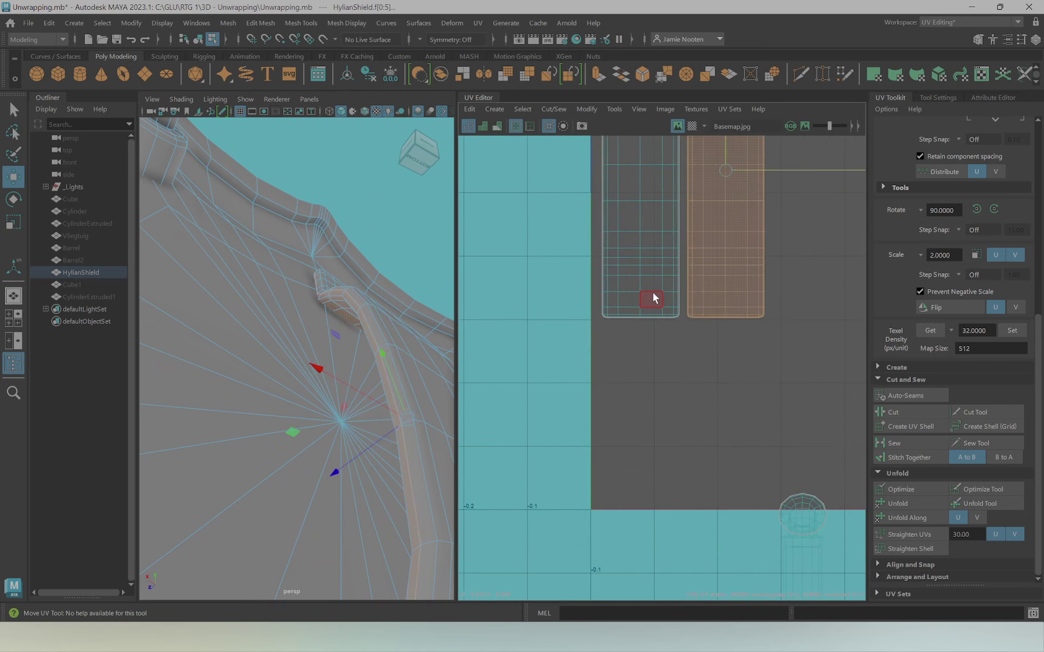
scroll(652, 297, "up", 2)
right_click_drag(658, 302, 659, 288)
scroll(661, 294, "up", 2)
left_click(662, 293)
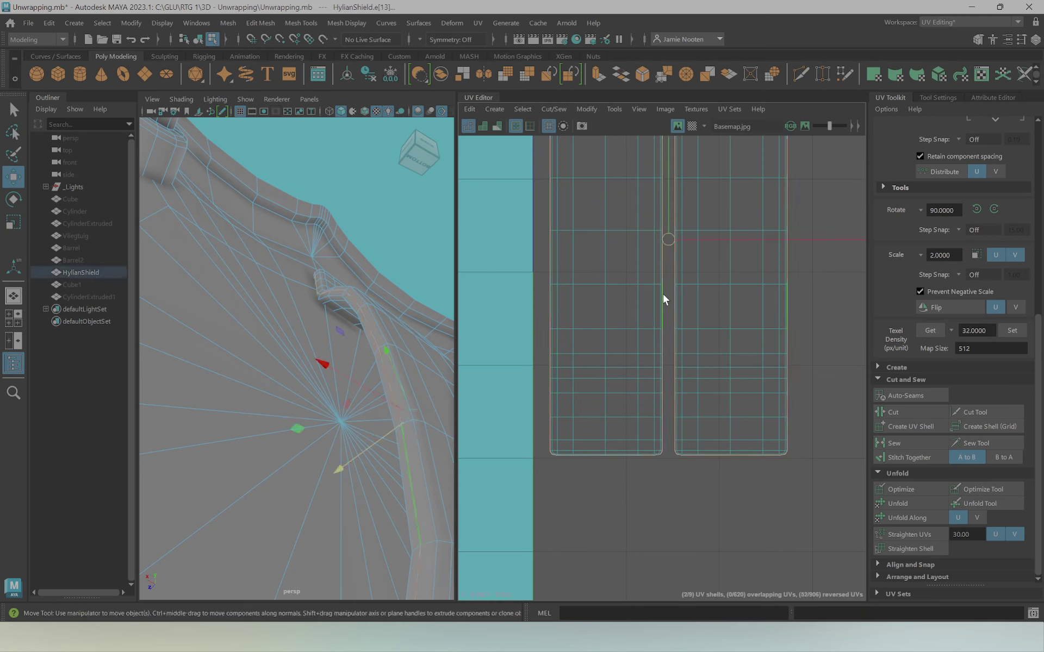
key("r")
left_click_drag(668, 242, 683, 264)
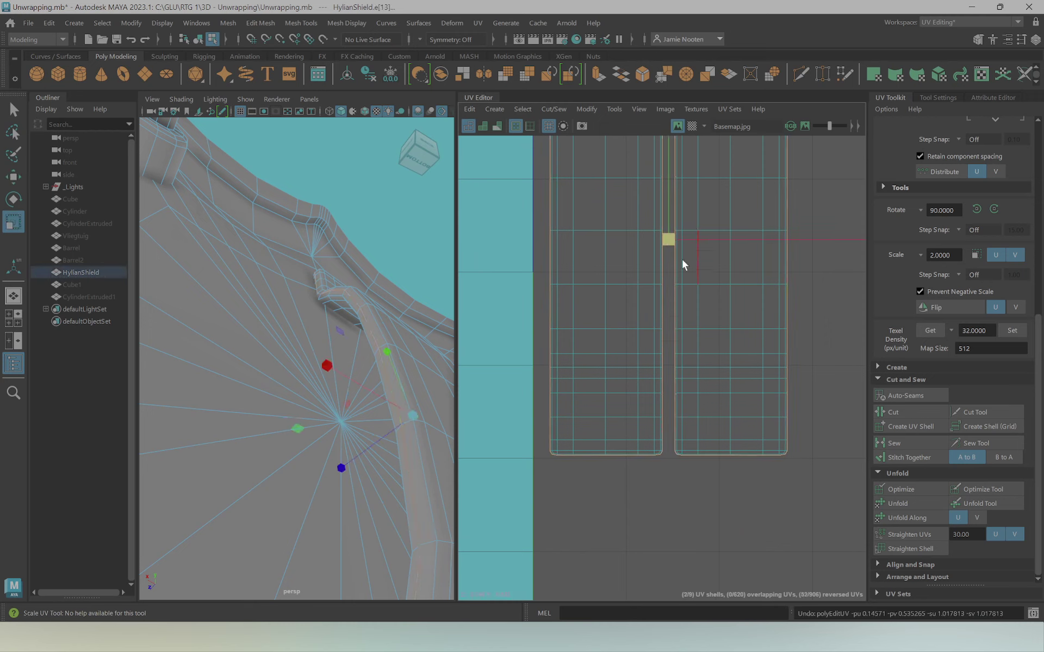
left_click(659, 279)
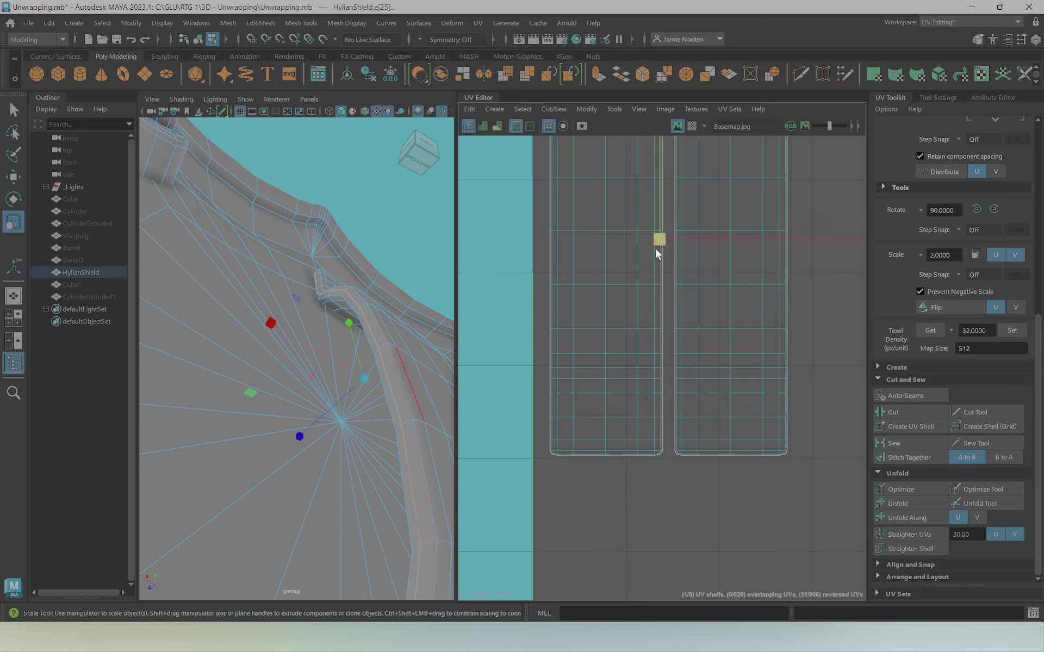
left_click(663, 435)
middle_click_drag(712, 309, 688, 444, "alt")
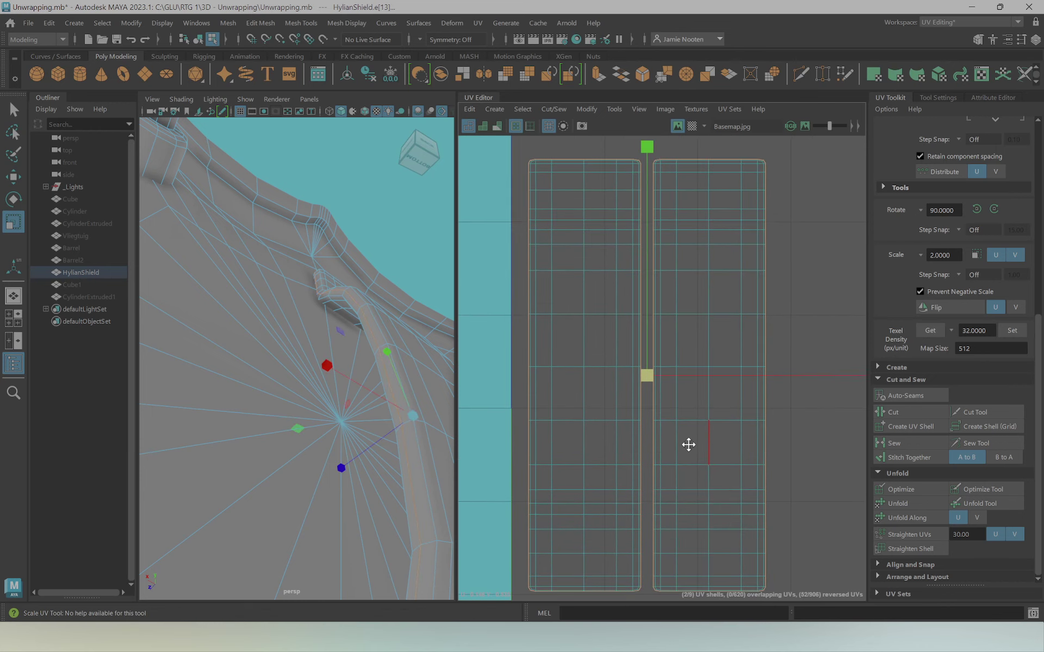
mouse_move(666, 376)
left_mouse_down()
mouse_move(652, 376)
mouse_move(683, 374)
left_mouse_up()
Box-select both strips, undo a stray edge nudge, and clear the selection
key("w")
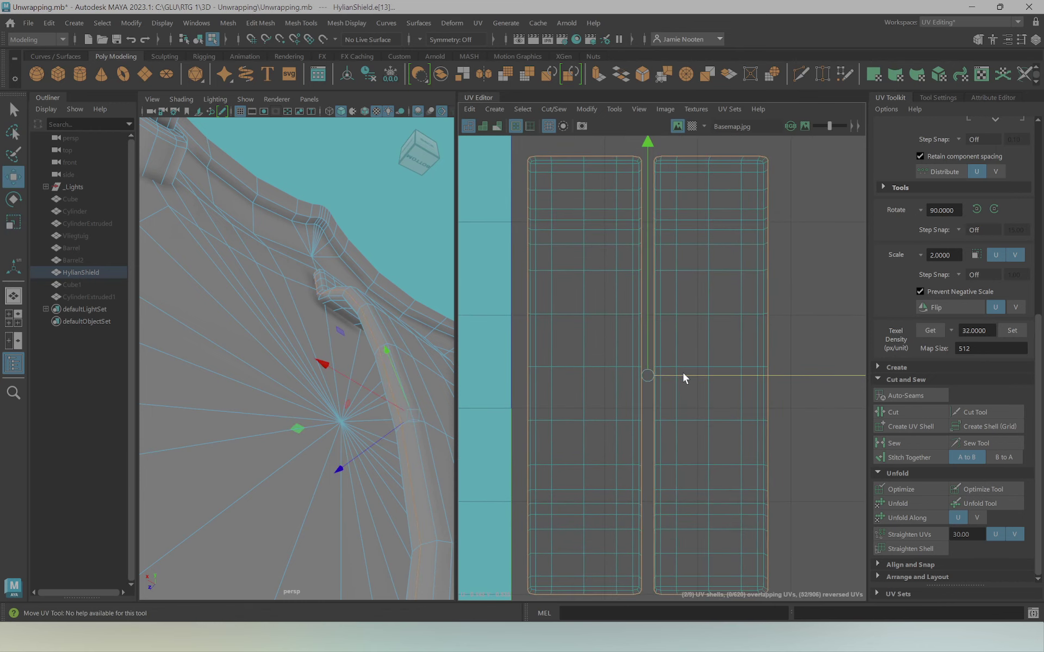
scroll(610, 321, "down", 2)
left_click_drag(533, 541, 621, 194)
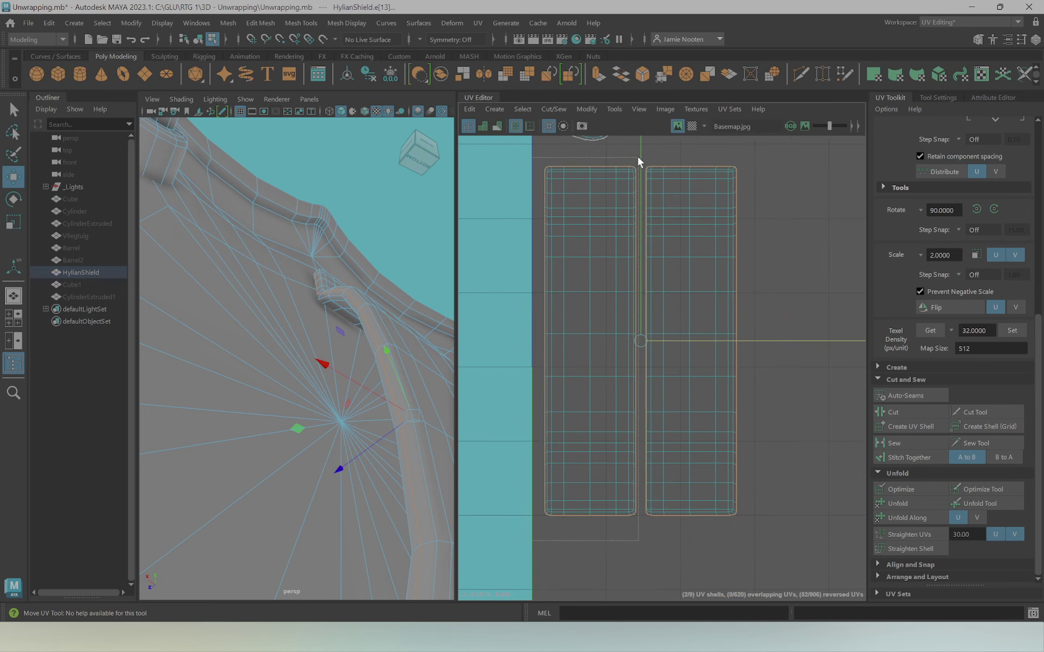
left_click(647, 197)
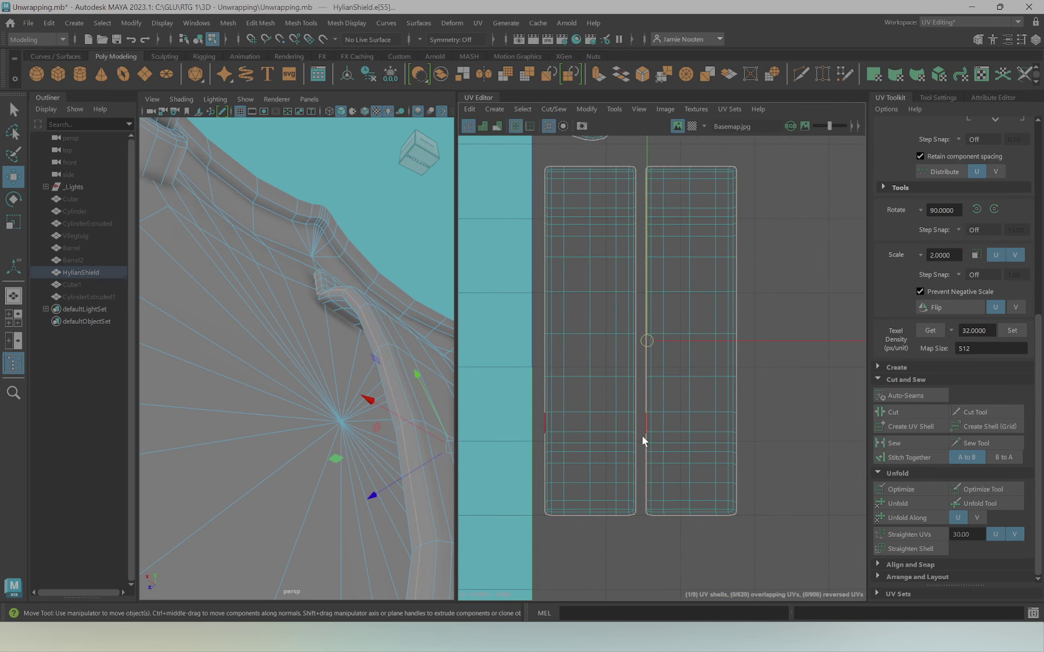
key("ctrl+z")
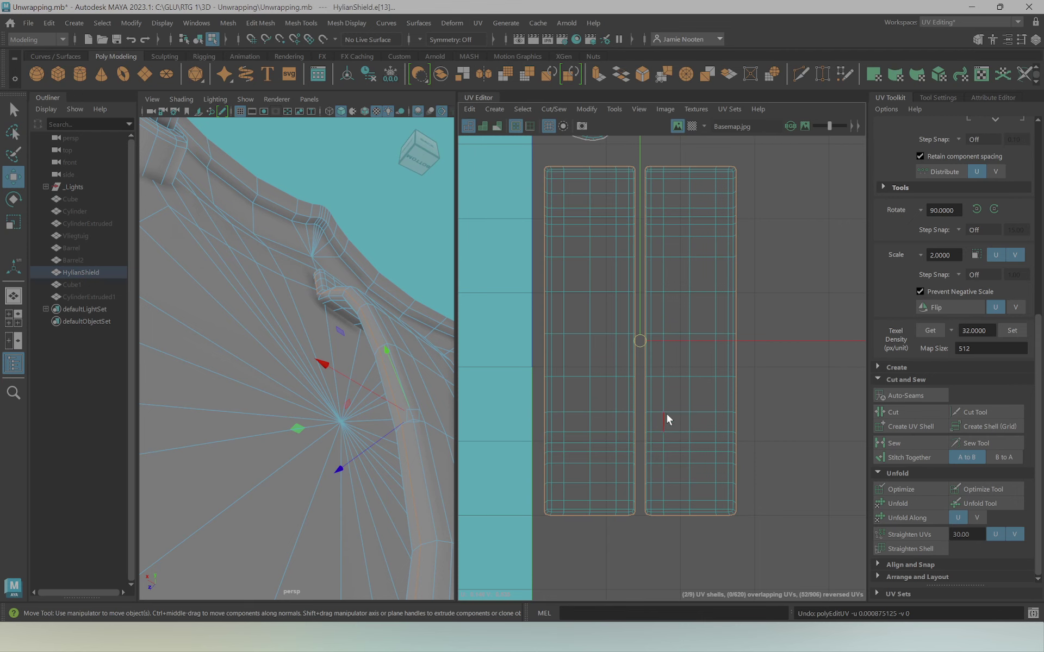
left_click(785, 312)
scroll(669, 278, "down", 3)
Select all faces of the shield handle in face mode
scroll(267, 418, "down", 3)
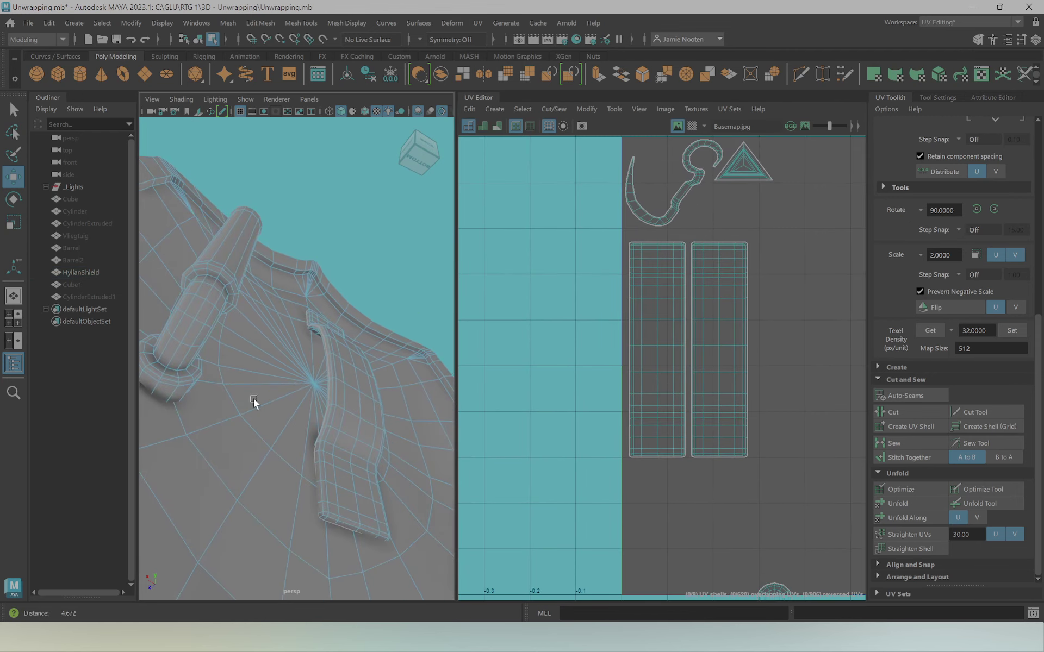
mouse_move(253, 402)
left_mouse_down("alt")
mouse_move(353, 435)
mouse_move(341, 447)
mouse_move(348, 316)
left_mouse_up("alt")
right_click(348, 311)
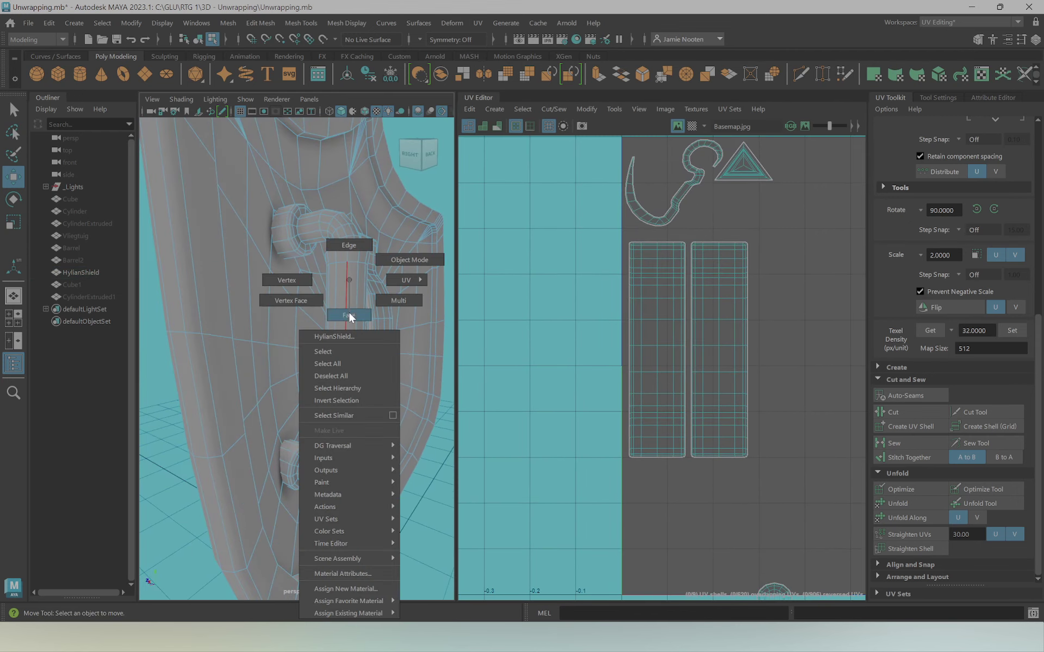
left_click(348, 315)
double_click(338, 323)
key("f")
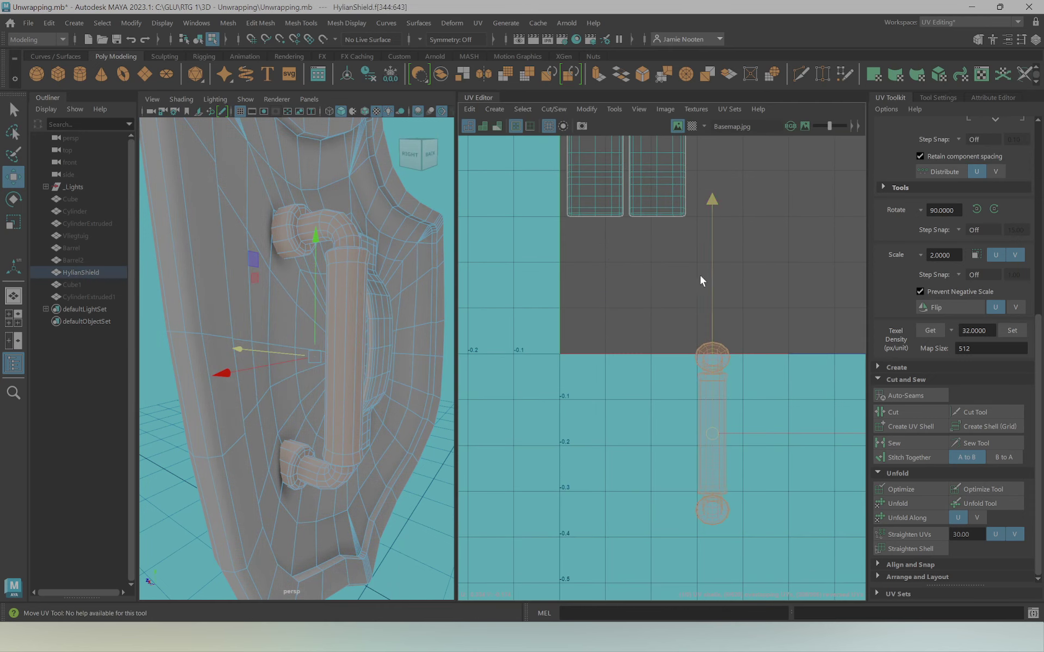
mouse_move(392, 326)
left_mouse_down("alt")
mouse_move(306, 314)
mouse_move(318, 330)
mouse_move(363, 327)
mouse_move(366, 364)
left_mouse_up("alt")
Pick an edge on the handle's bend and select the grip cylinder's faces
right_click(378, 280)
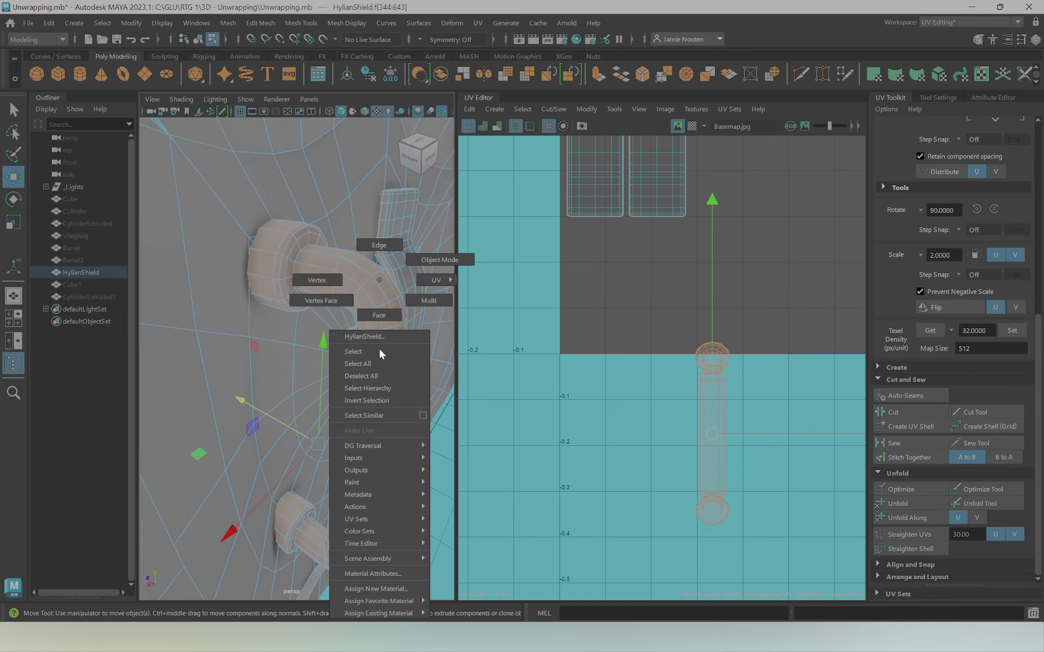
left_click(391, 244)
left_click(369, 319)
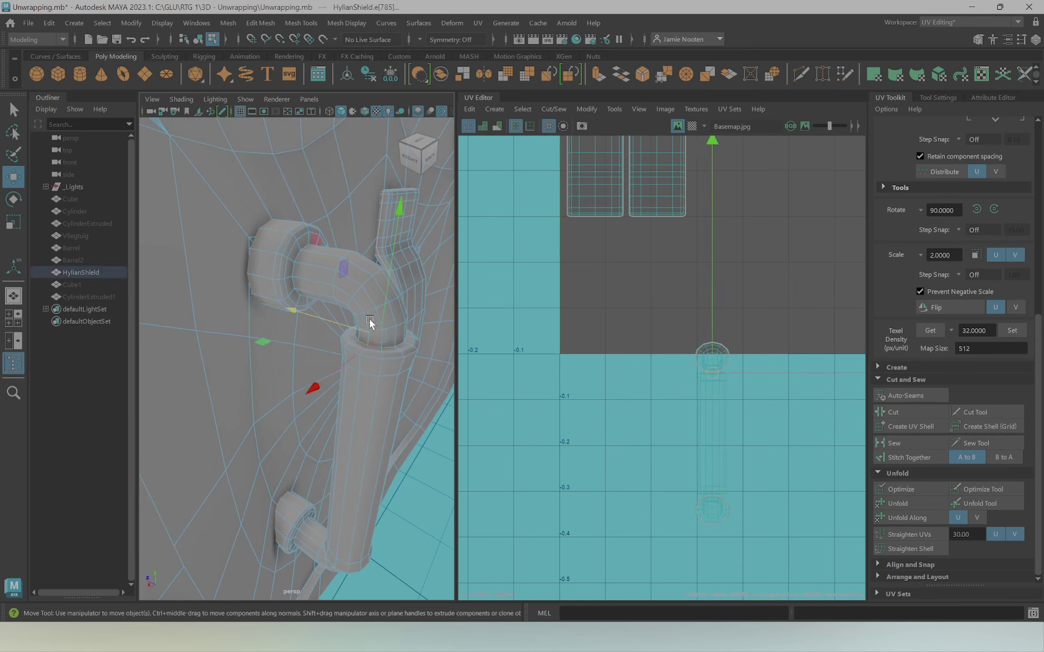
left_click_drag(380, 348, 377, 287, "alt")
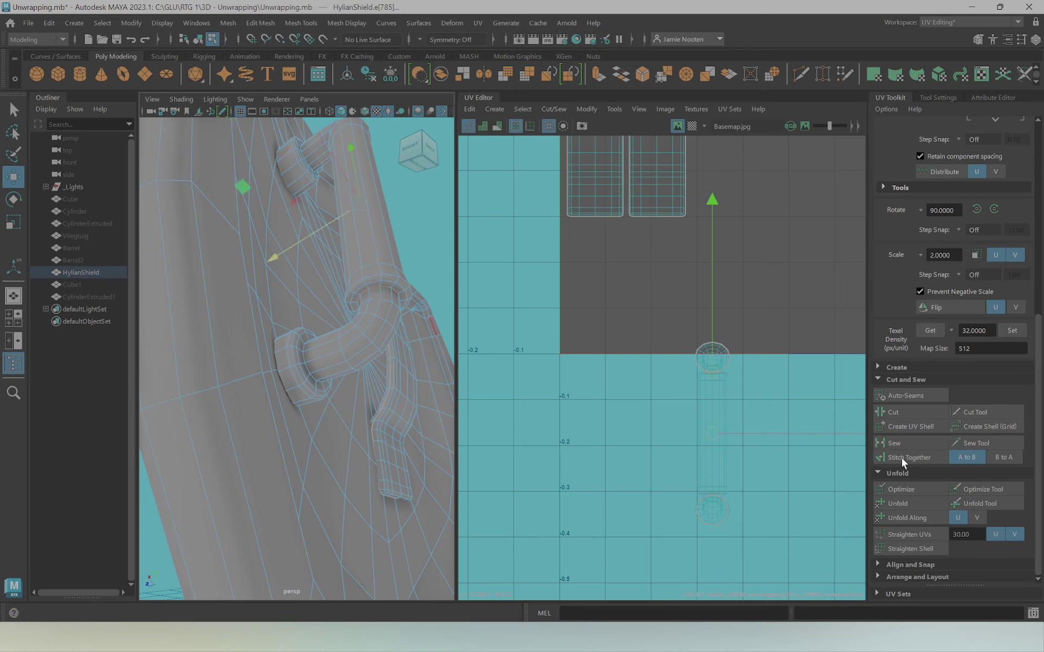
left_click_drag(279, 310, 383, 298, "alt")
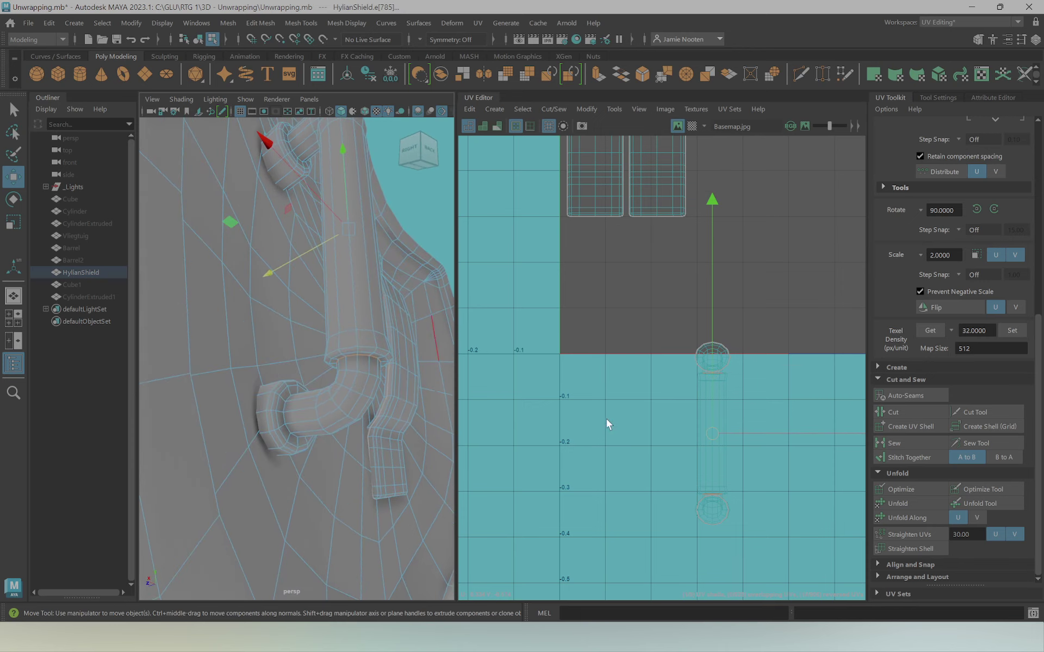
right_click_drag(700, 438, 700, 461)
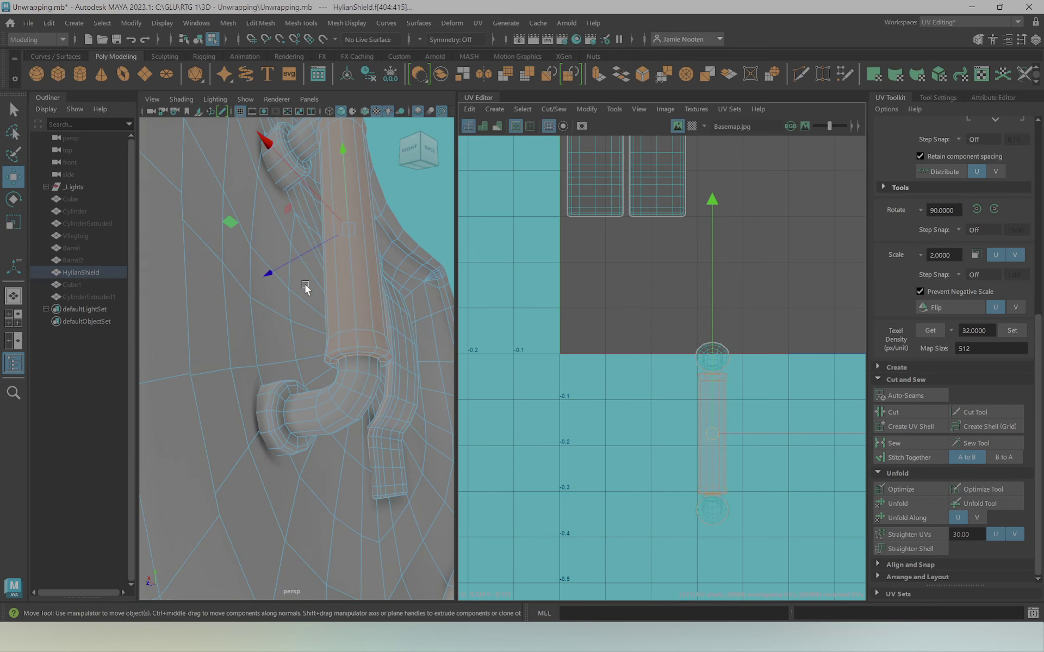
mouse_move(305, 284)
left_mouse_down("alt")
mouse_move(368, 247)
mouse_move(364, 290)
left_mouse_up("alt")
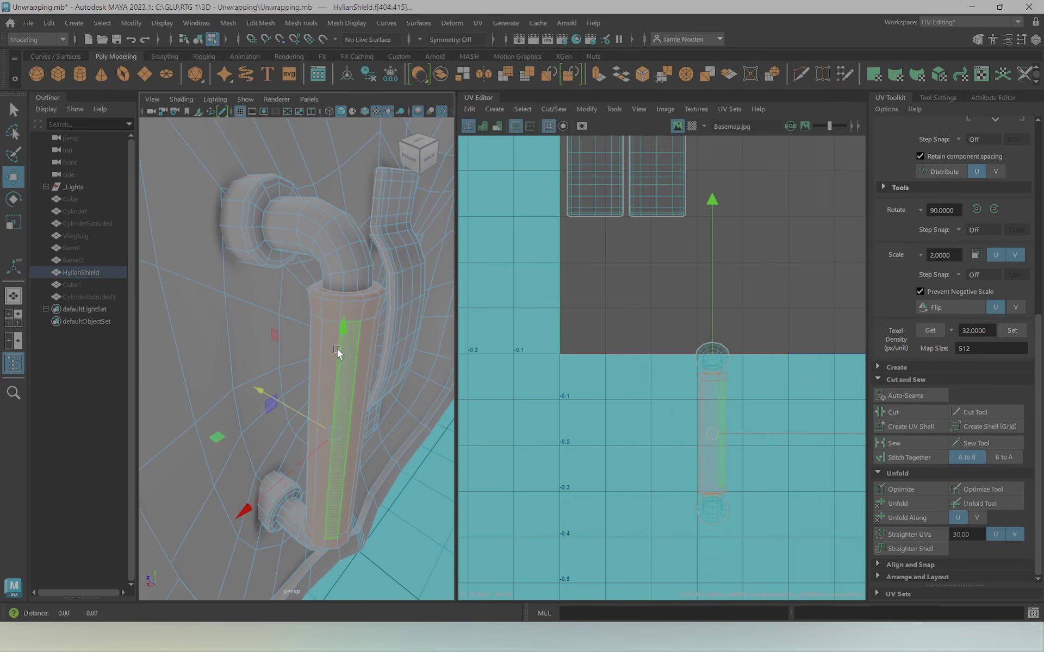
right_click_drag(337, 351, 309, 337, "alt")
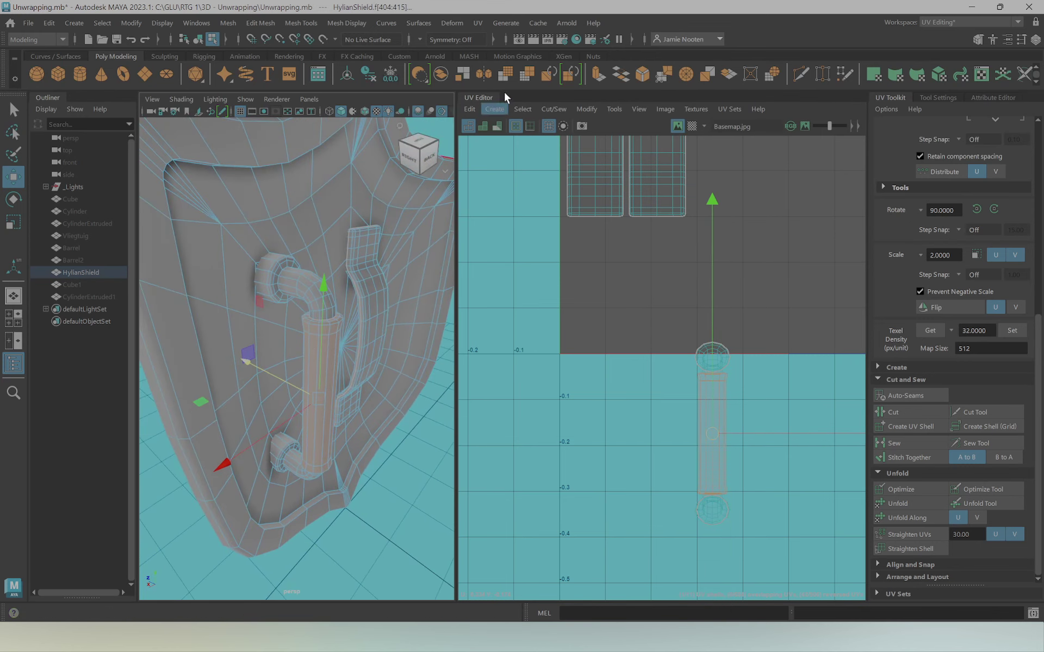
Apply a cylindrical UV projection to the grip faces
left_click(477, 23)
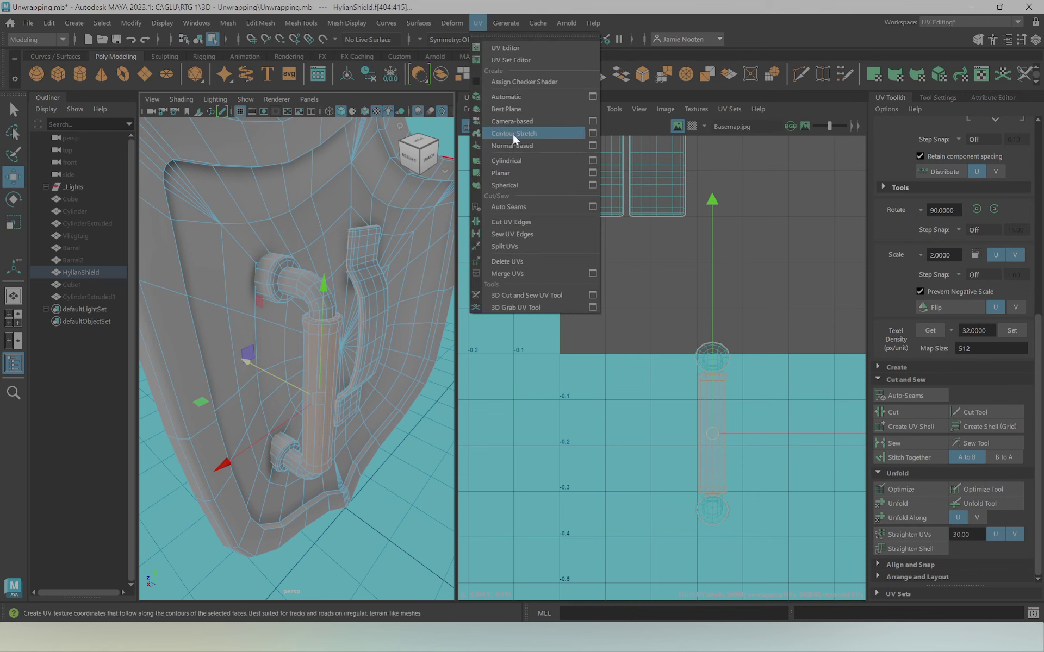
left_click(517, 162)
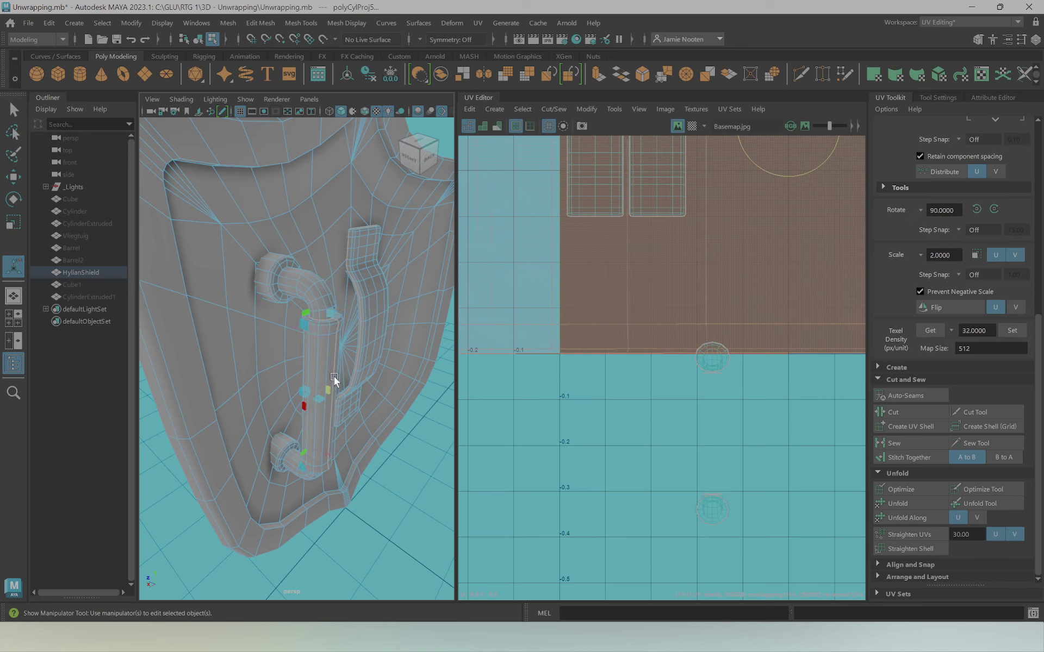
right_click_drag(335, 379, 294, 277, "alt")
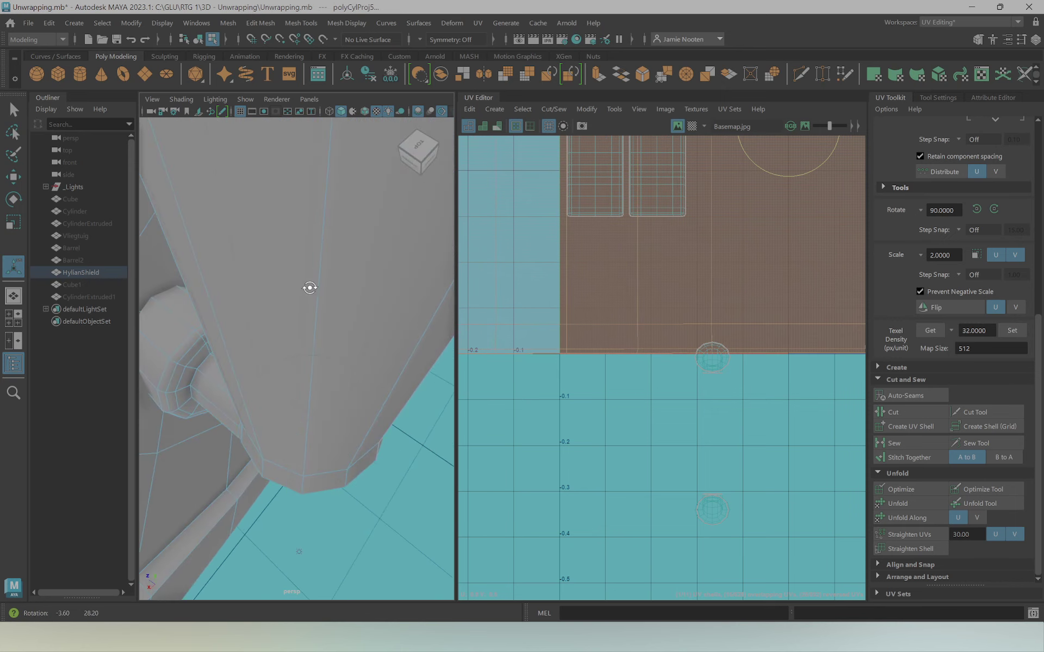
left_click_drag(294, 278, 337, 232, "alt")
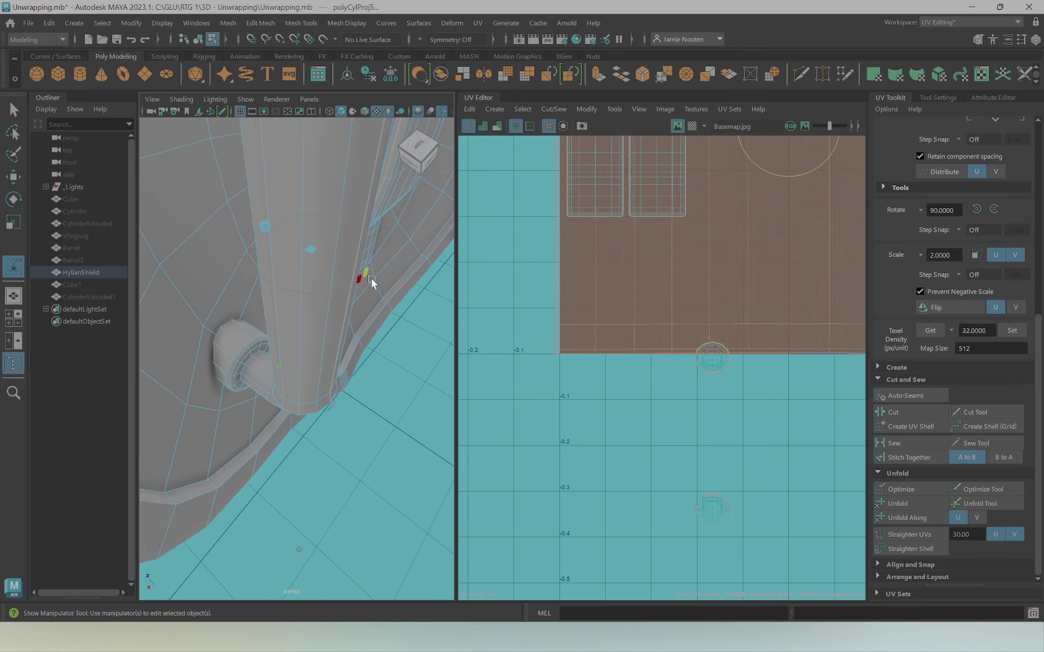
Scale the grip shell down and move it into the 0–1 tile
key("r")
scroll(572, 181, "down", 2)
scroll(686, 330, "down", 2)
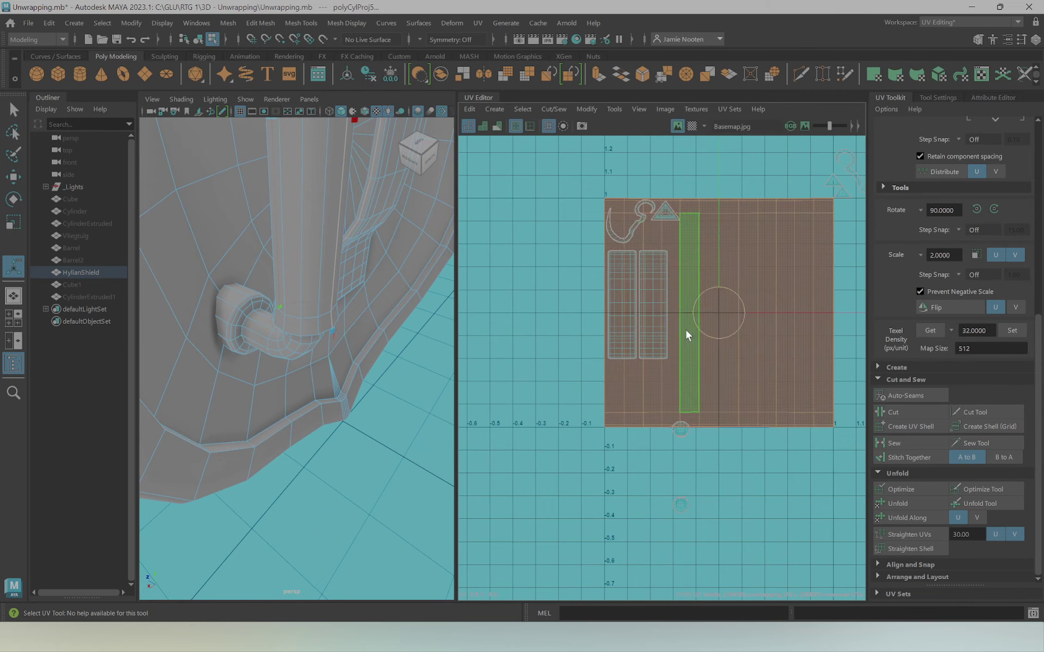
left_click_drag(722, 311, 556, 333)
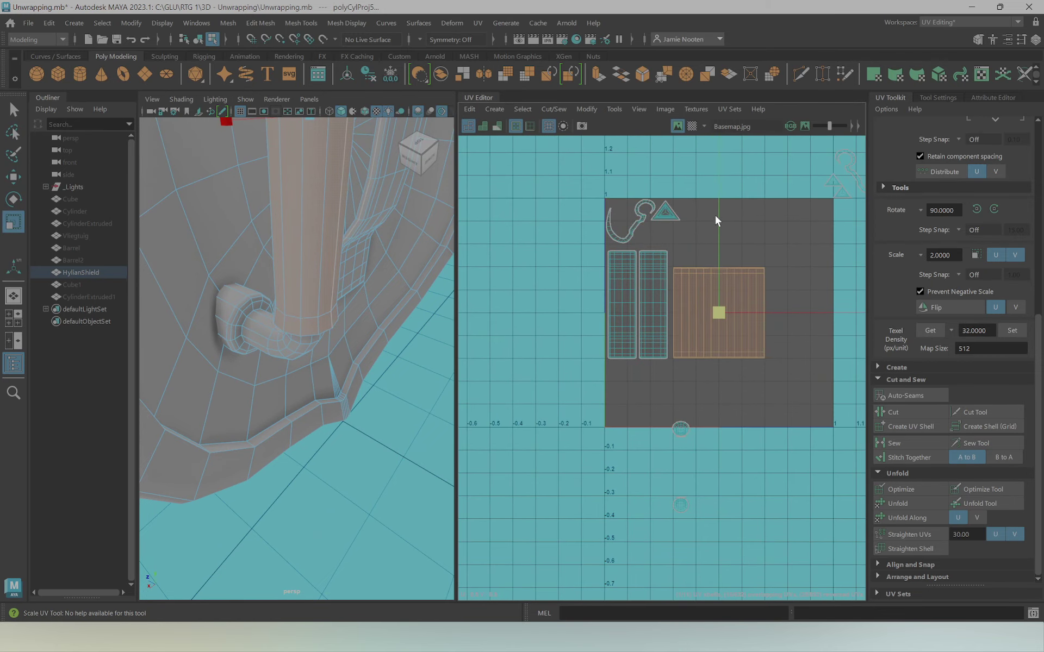
key("w")
left_click_drag(716, 298, 719, 301)
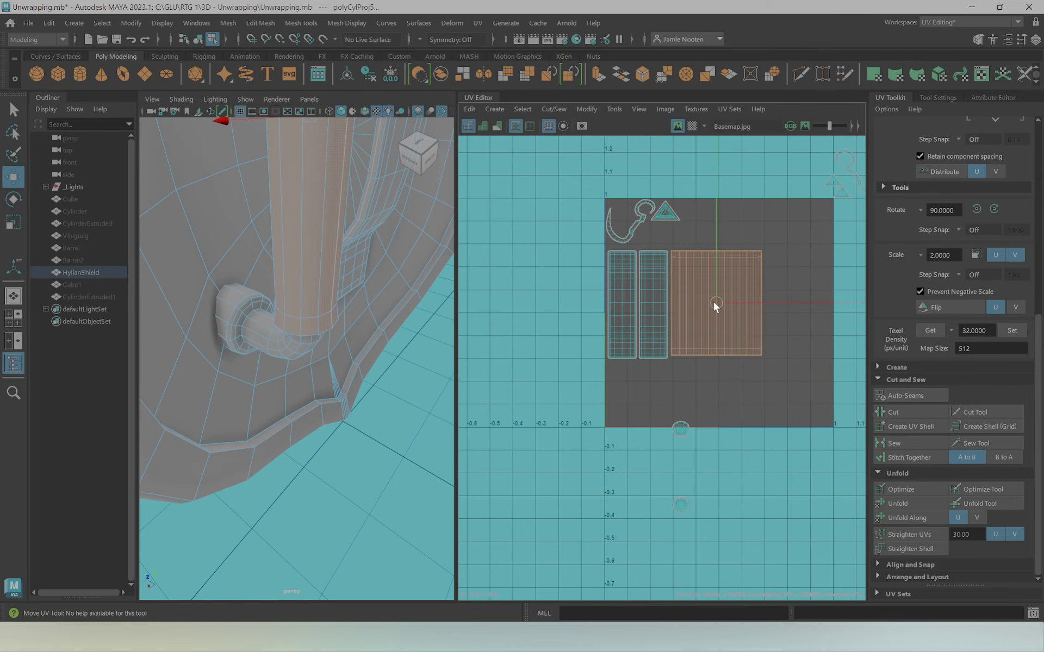
Reselect the handle grip faces from a new angle for another projection
left_click(373, 291)
mouse_move(373, 290)
left_mouse_down("alt")
mouse_move(303, 250)
mouse_move(309, 242)
mouse_move(304, 260)
left_mouse_up("alt")
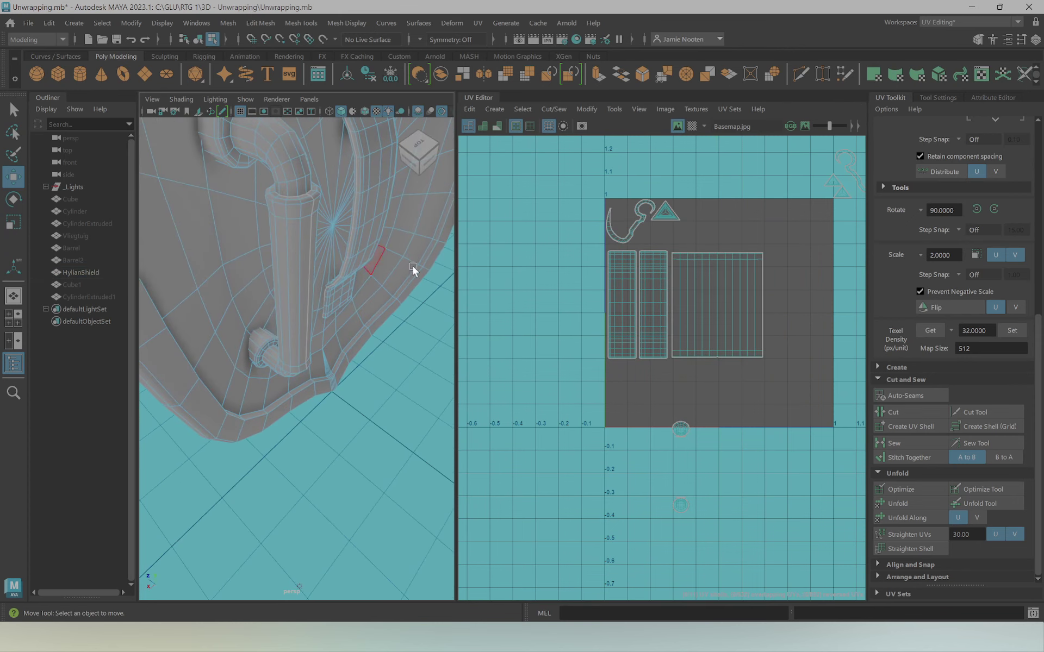
left_click_drag(411, 272, 287, 237, "alt")
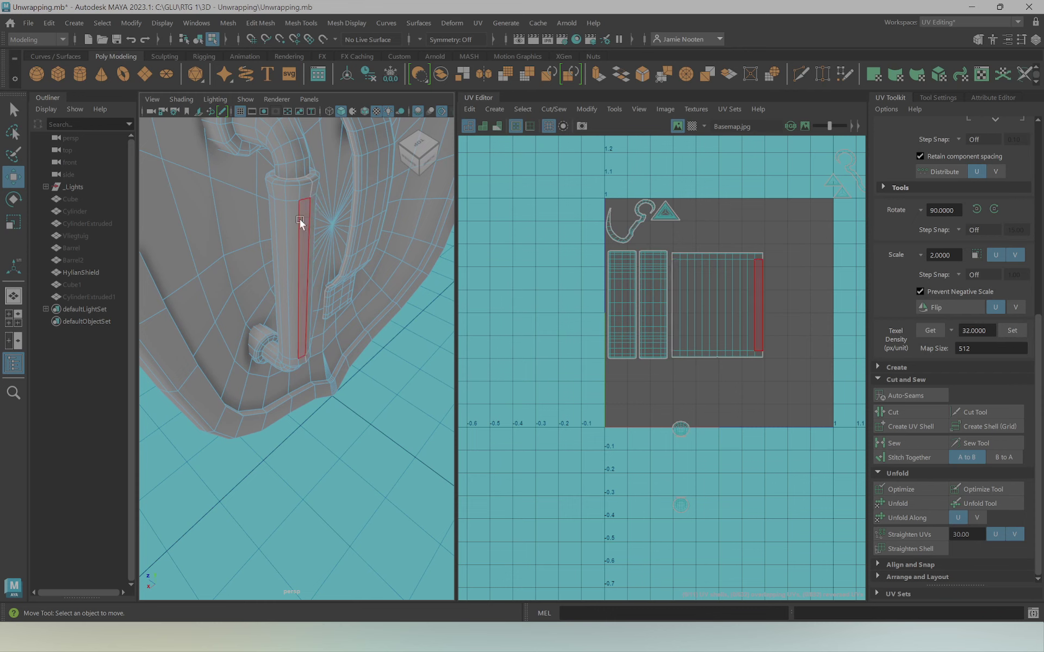
left_click(298, 219)
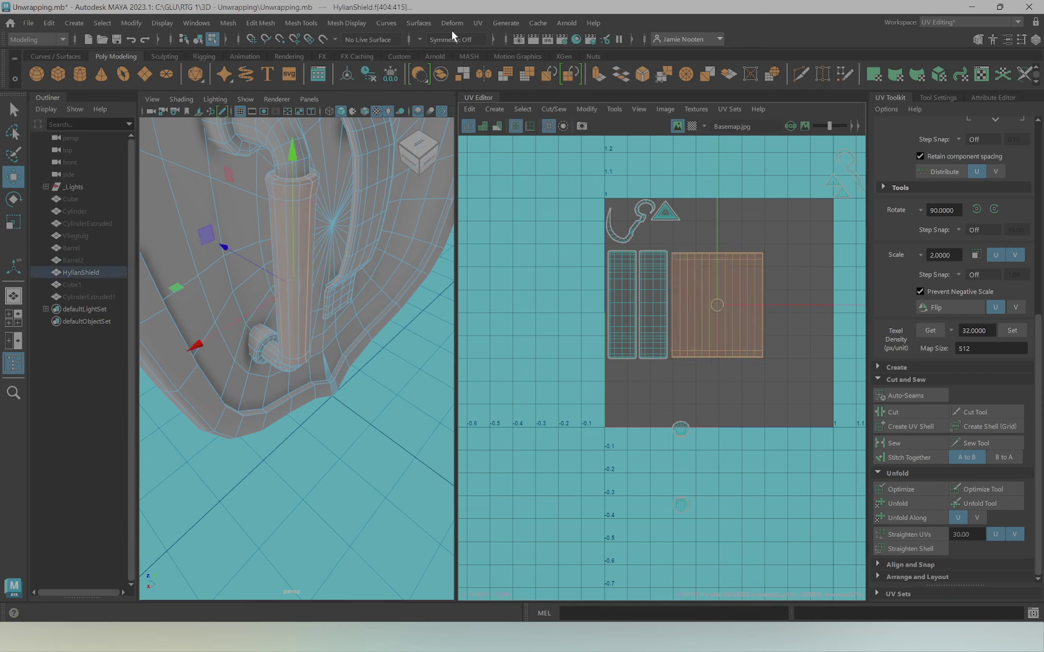
left_click(472, 23)
Reproject the grip cylindrically and rotate the projection to align with its length
left_click(518, 160)
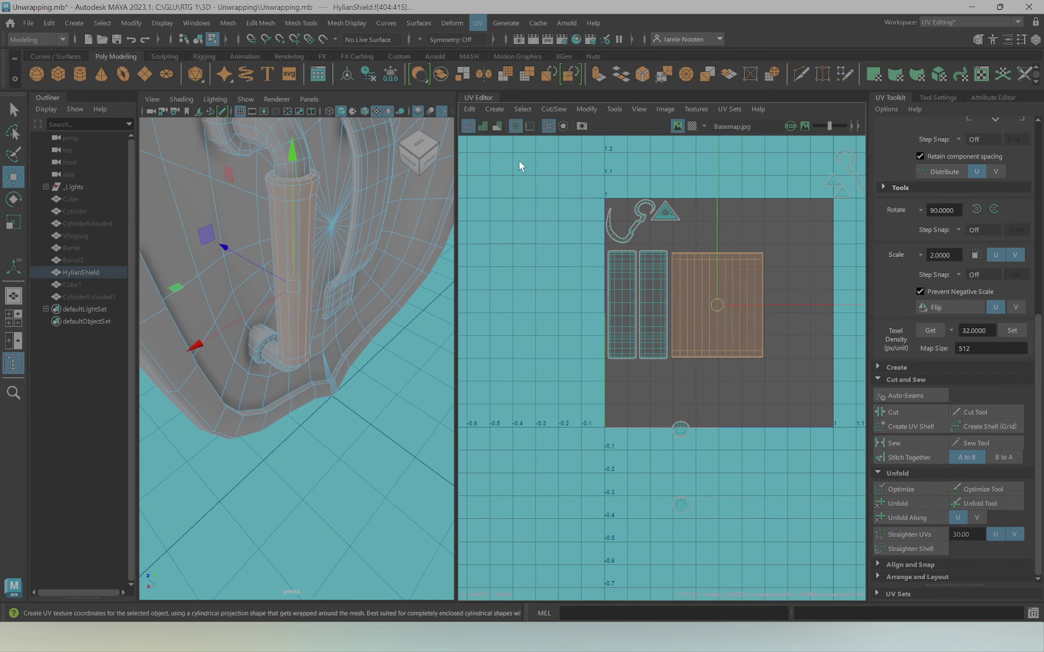
key("t")
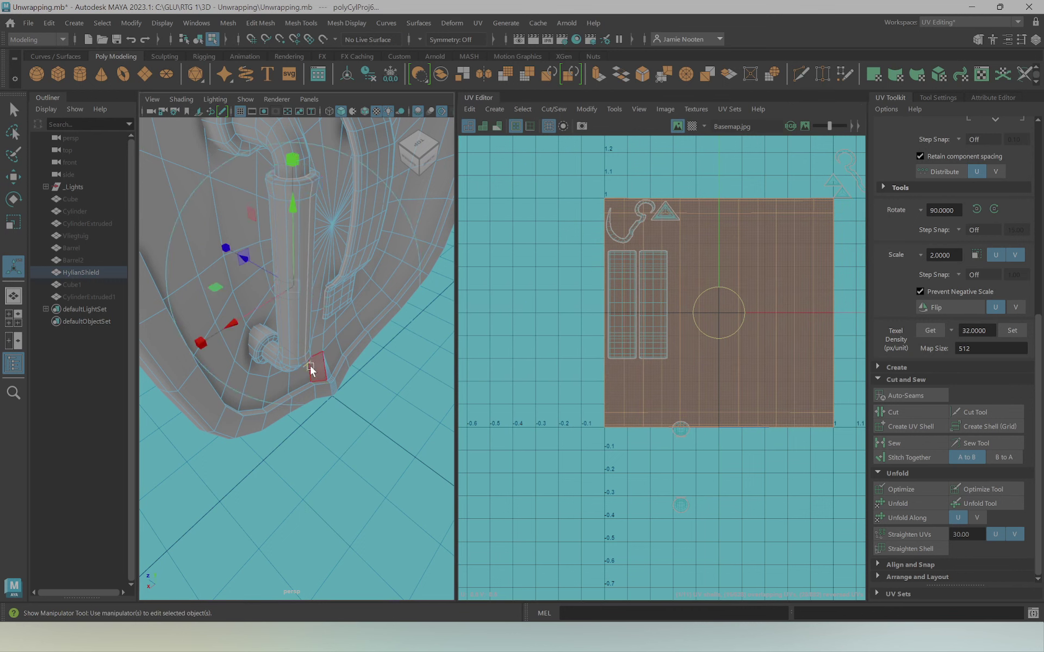
left_click(416, 246)
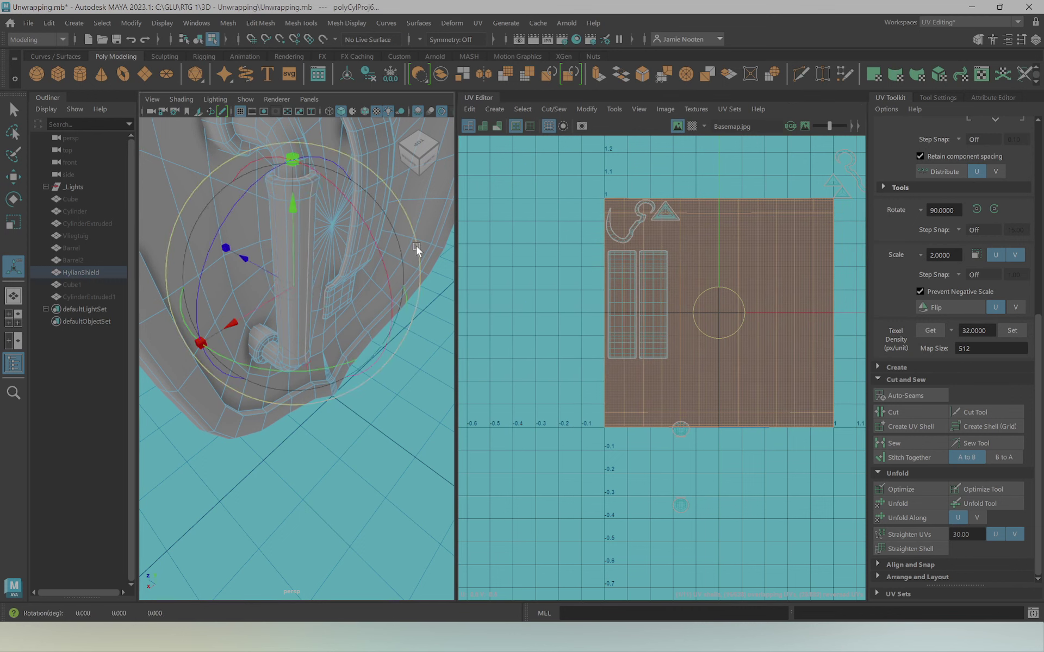
mouse_move(226, 363)
left_mouse_down()
mouse_move(273, 351)
mouse_move(349, 146)
left_mouse_up()
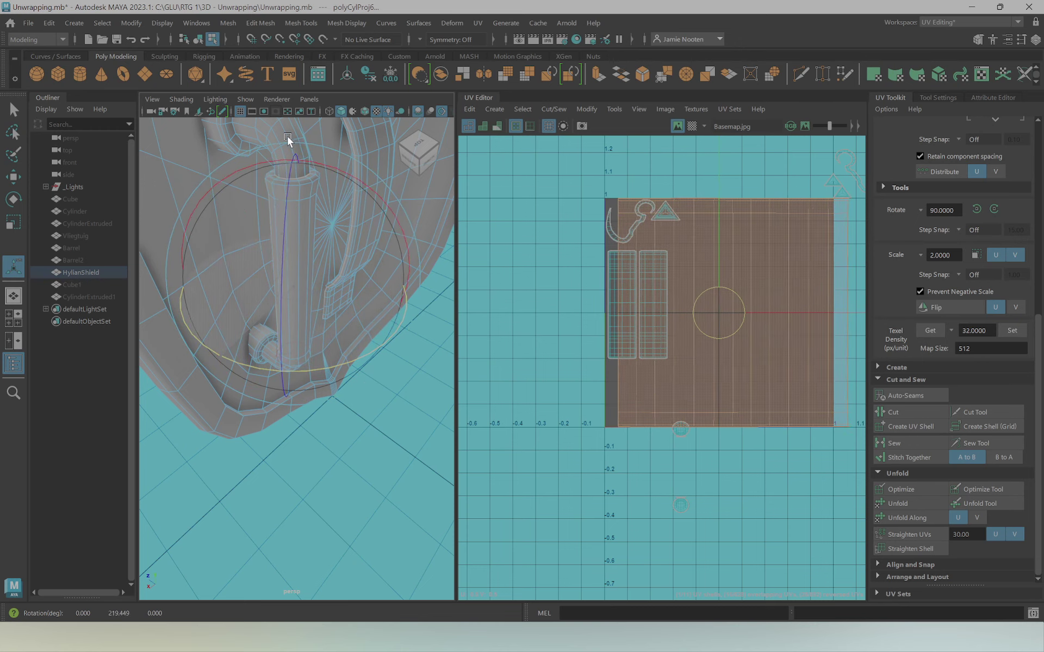
mouse_move(349, 146)
left_mouse_down()
mouse_move(240, 192)
mouse_move(359, 221)
left_mouse_up()
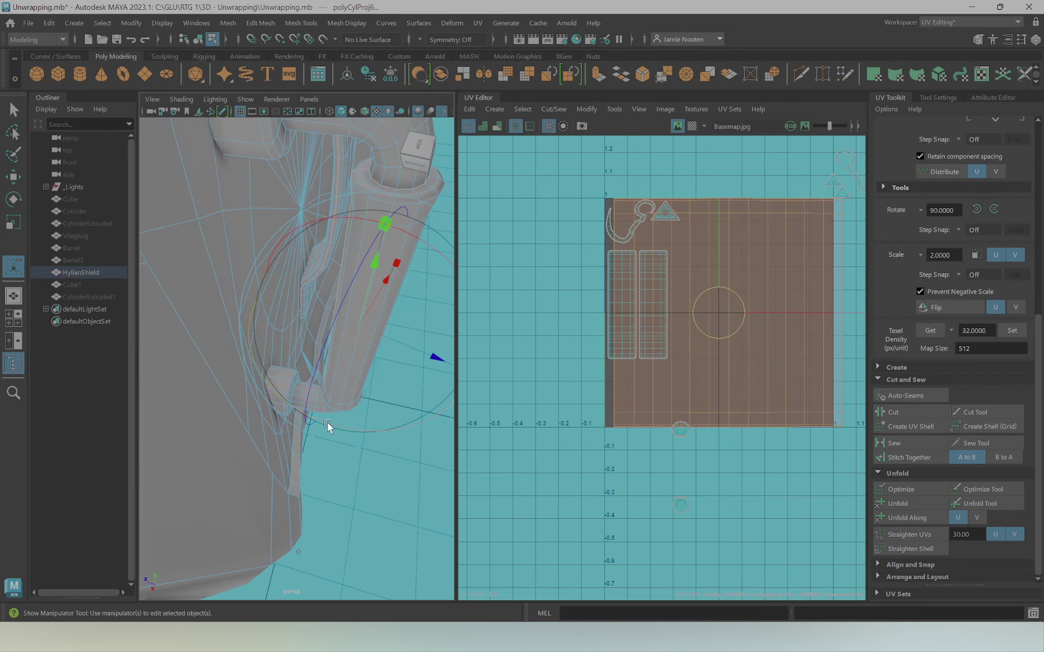
left_click_drag(317, 419, 329, 413)
Scale and move the grip's straight shell into the tile beside the strap shells
key("r")
left_click_drag(718, 310, 585, 319)
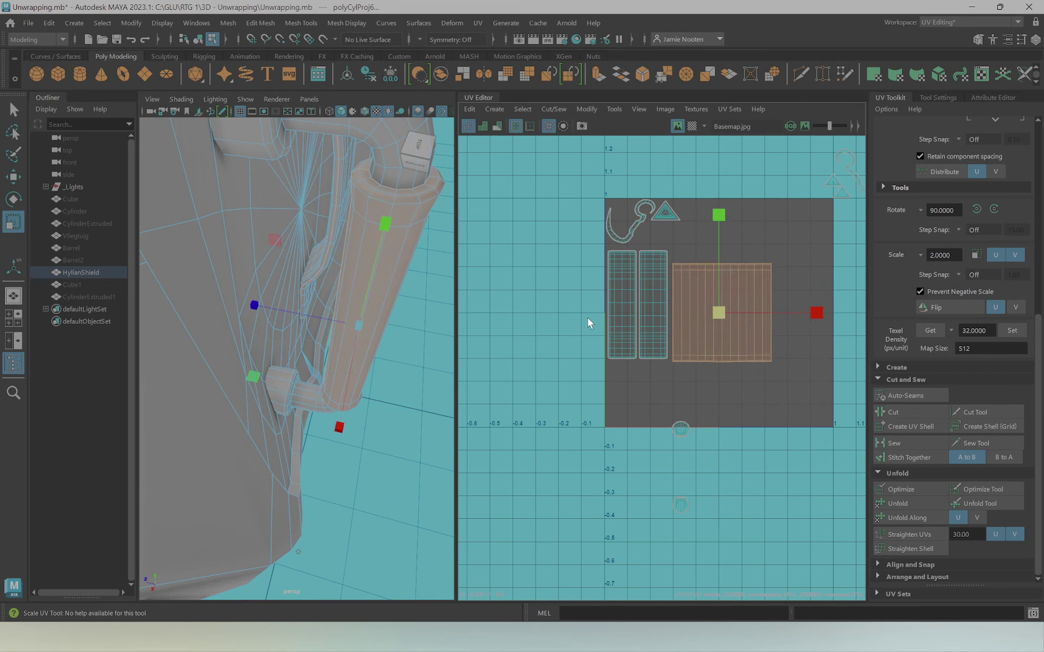
key("w")
mouse_move(717, 312)
left_mouse_down()
mouse_move(716, 299)
mouse_move(743, 301)
left_mouse_up()
key("r")
mouse_move(384, 303)
left_mouse_down("alt")
mouse_move(239, 173)
mouse_move(321, 299)
mouse_move(295, 164)
mouse_move(380, 222)
mouse_move(370, 207)
mouse_move(444, 302)
left_mouse_up("alt")
Select edges around the handle's upper cap for a UV seam
left_click(294, 164, "shift")
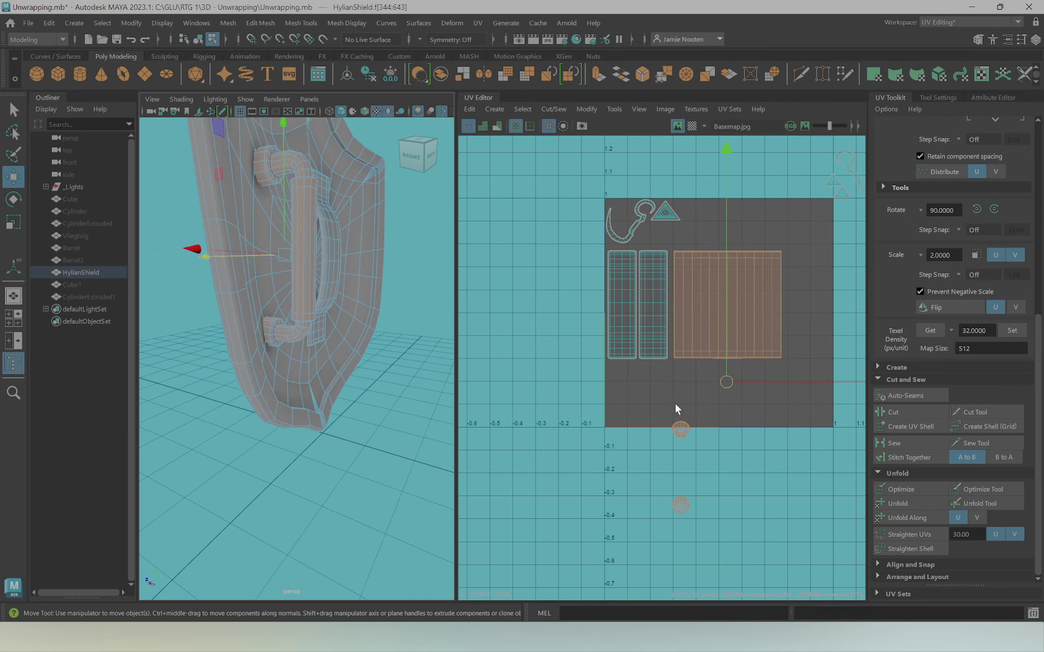
left_click_drag(736, 553, 723, 337, "ctrl")
mouse_move(379, 289)
left_mouse_down("alt")
mouse_move(269, 306)
mouse_move(269, 296)
mouse_move(384, 311)
left_mouse_up("alt")
right_click_drag(383, 312, 347, 311, "alt")
left_click_drag(347, 311, 293, 334, "alt")
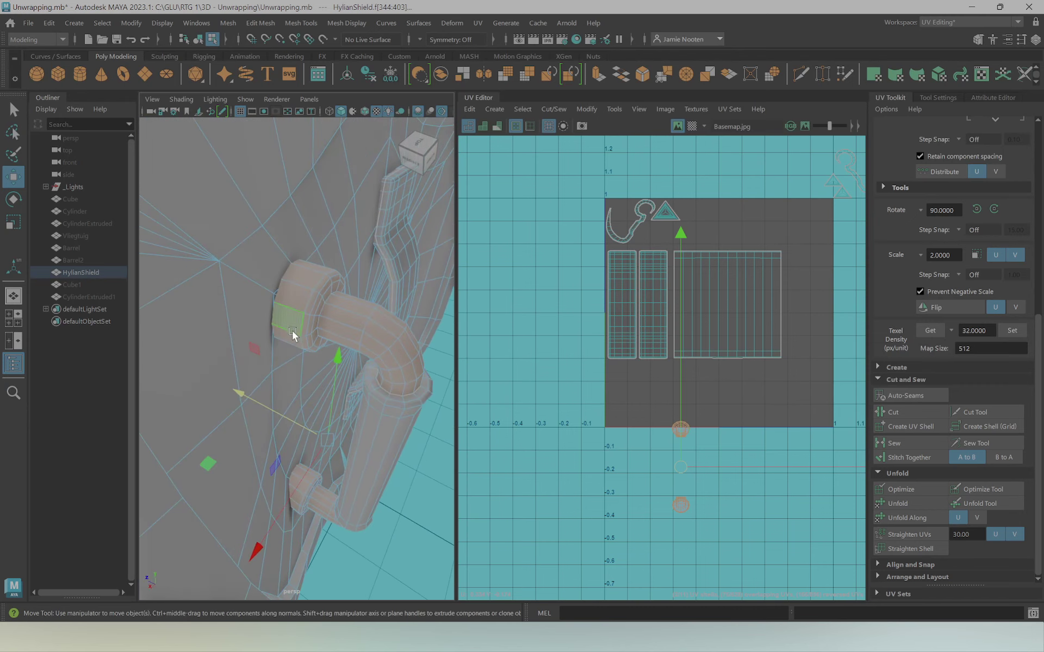
key("F10")
left_click(325, 297)
left_click_drag(325, 297, 285, 334, "alt")
left_click(239, 226)
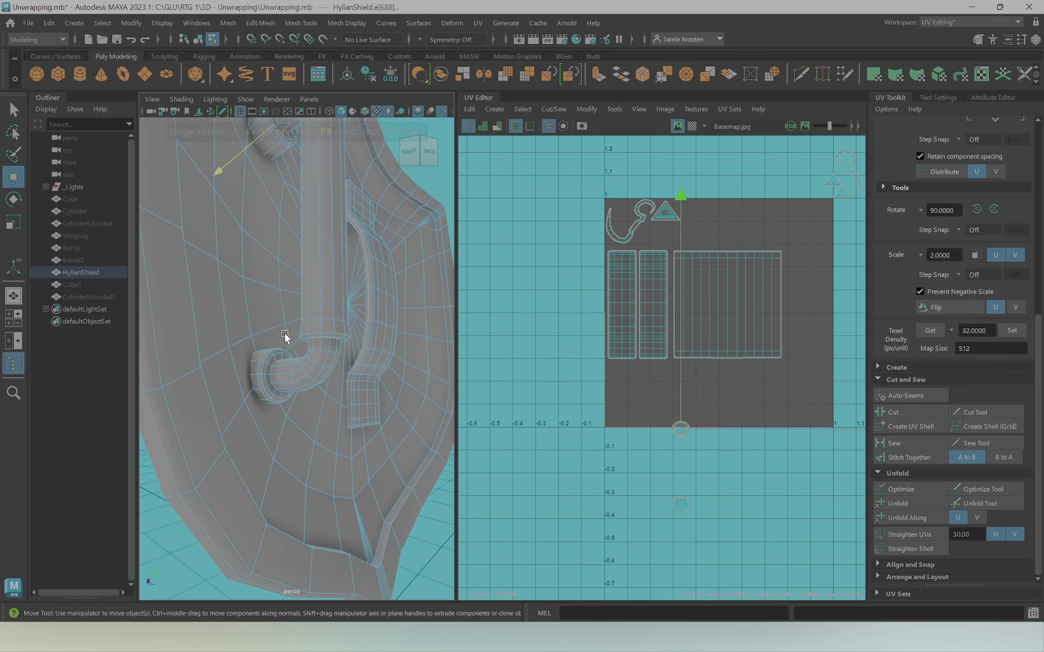
Cut the UVs along the chosen upper-cap edges
left_click(270, 368, "shift")
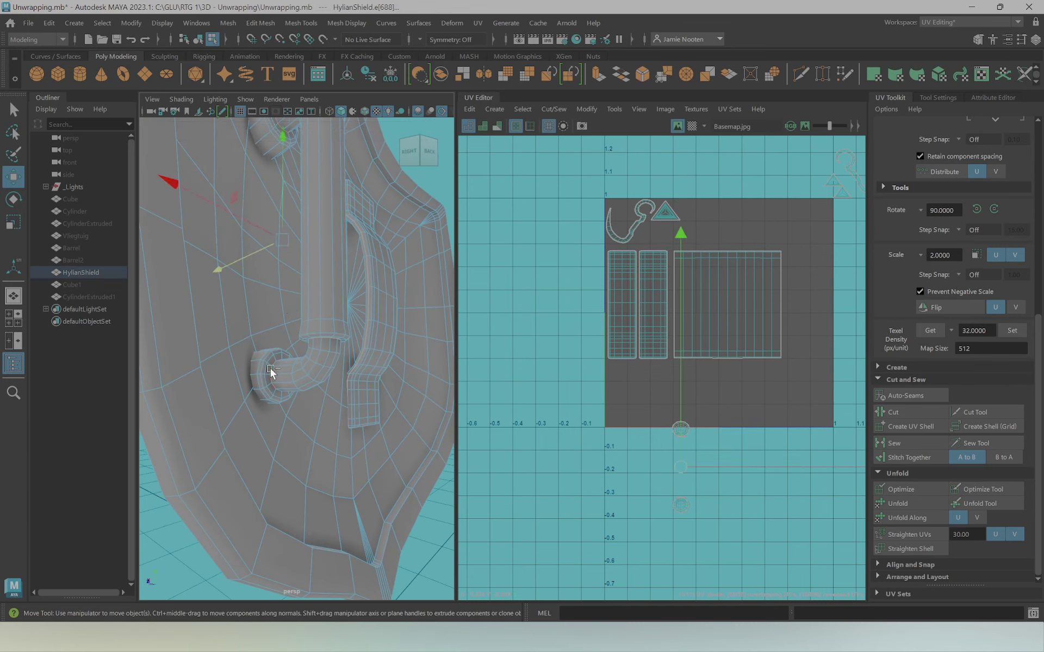
left_click(903, 416)
left_click_drag(320, 310, 305, 329, "alt")
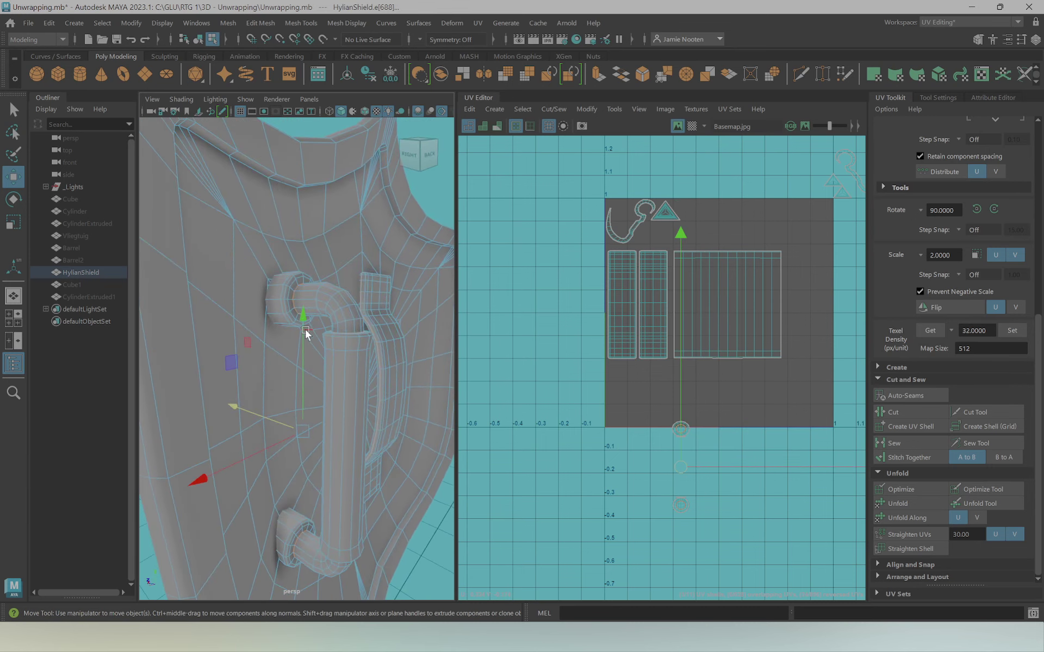
left_click(678, 497)
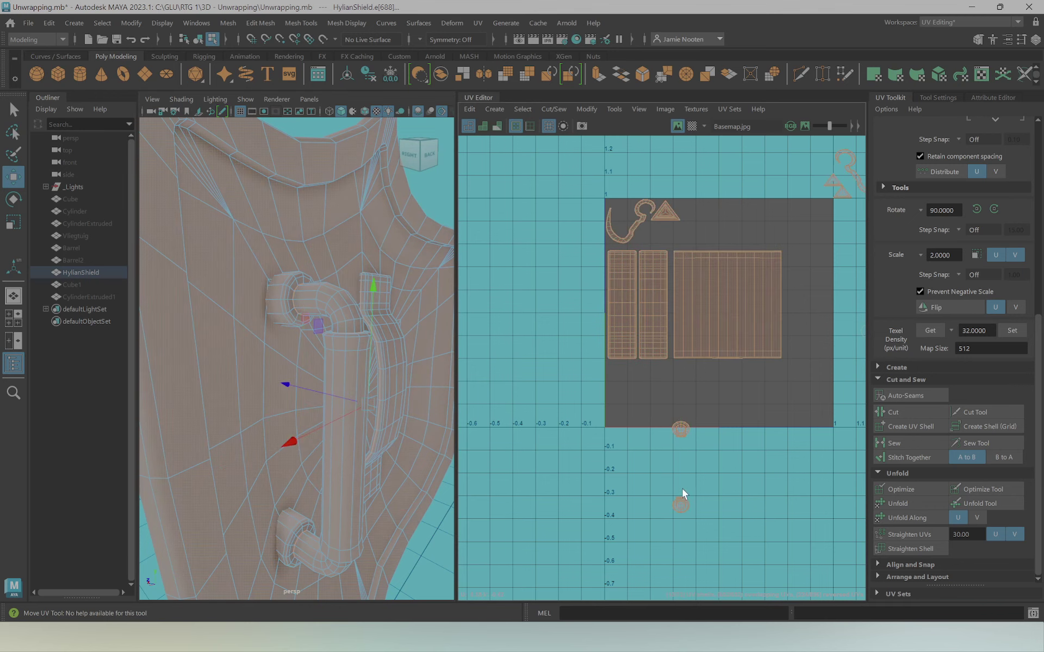
Project the upper cap's faces cylindrically and rotate the projection to match the cap's axis
left_click(687, 425)
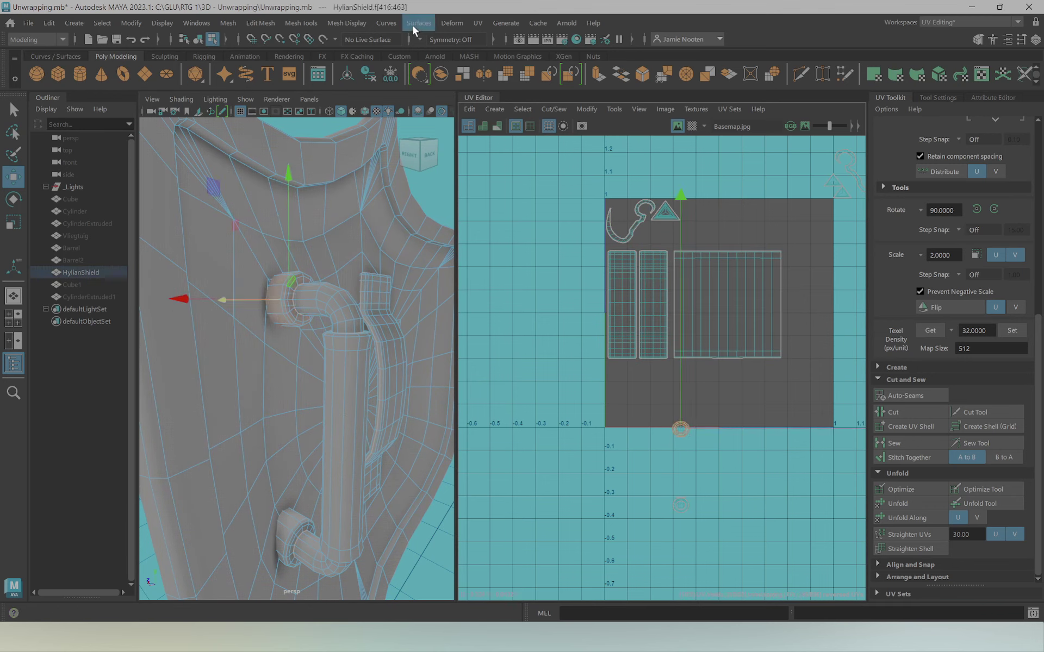
left_click(477, 23)
left_click(518, 161)
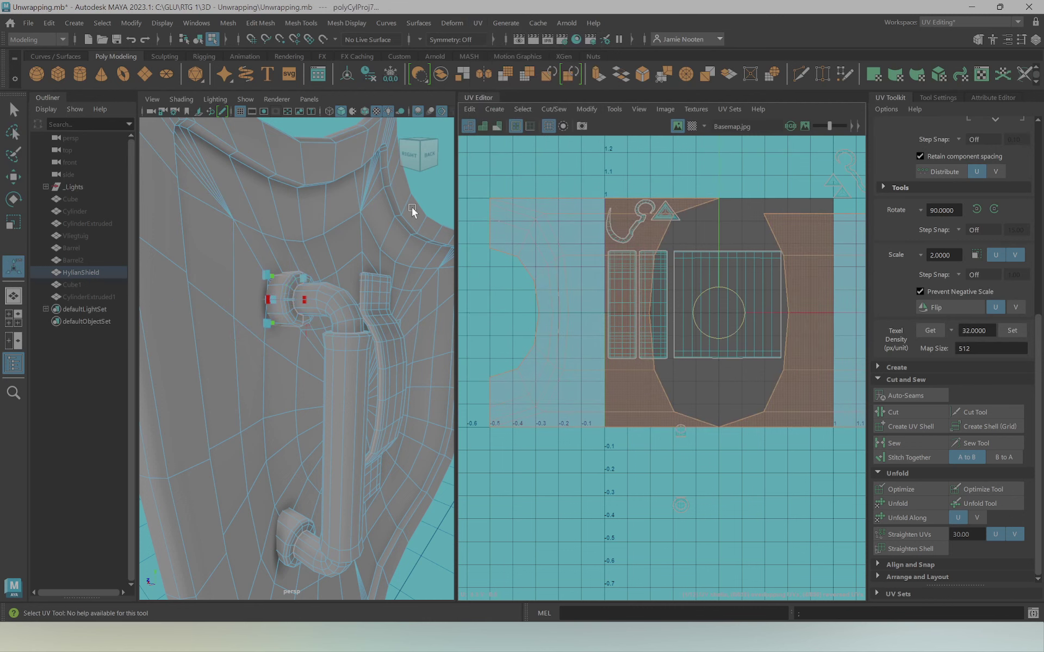
mouse_move(415, 210)
left_mouse_down("alt")
mouse_move(298, 299)
mouse_move(335, 450)
left_mouse_up("alt")
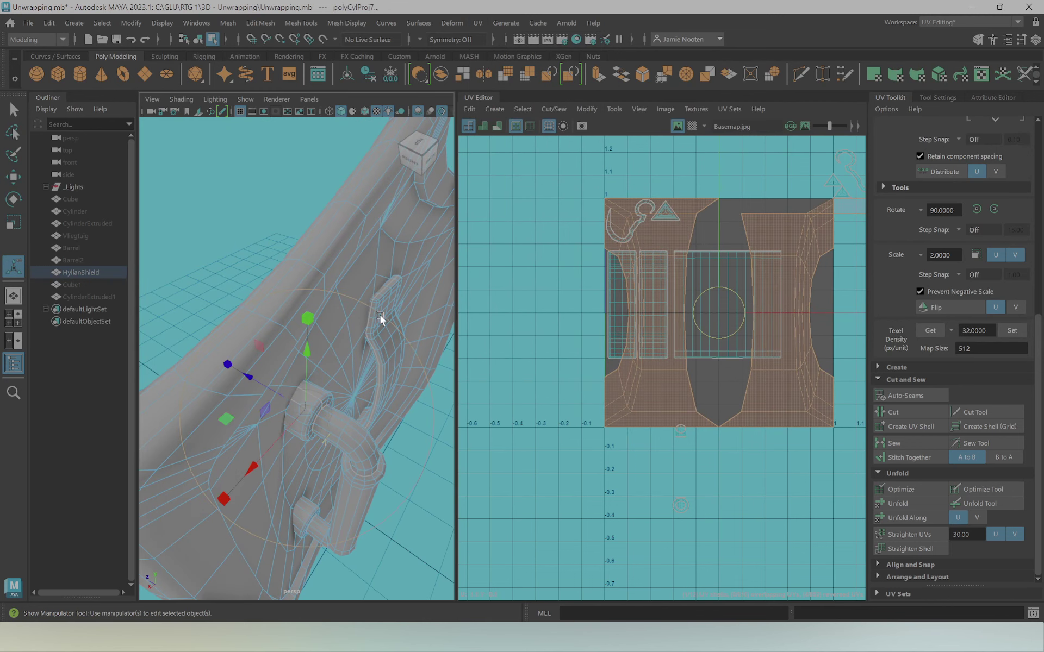
key("e")
mouse_move(326, 334)
left_mouse_down()
mouse_move(402, 484)
mouse_move(349, 414)
left_mouse_up()
mouse_move(356, 268)
left_mouse_down()
mouse_move(351, 274)
mouse_move(333, 253)
mouse_move(378, 250)
left_mouse_up()
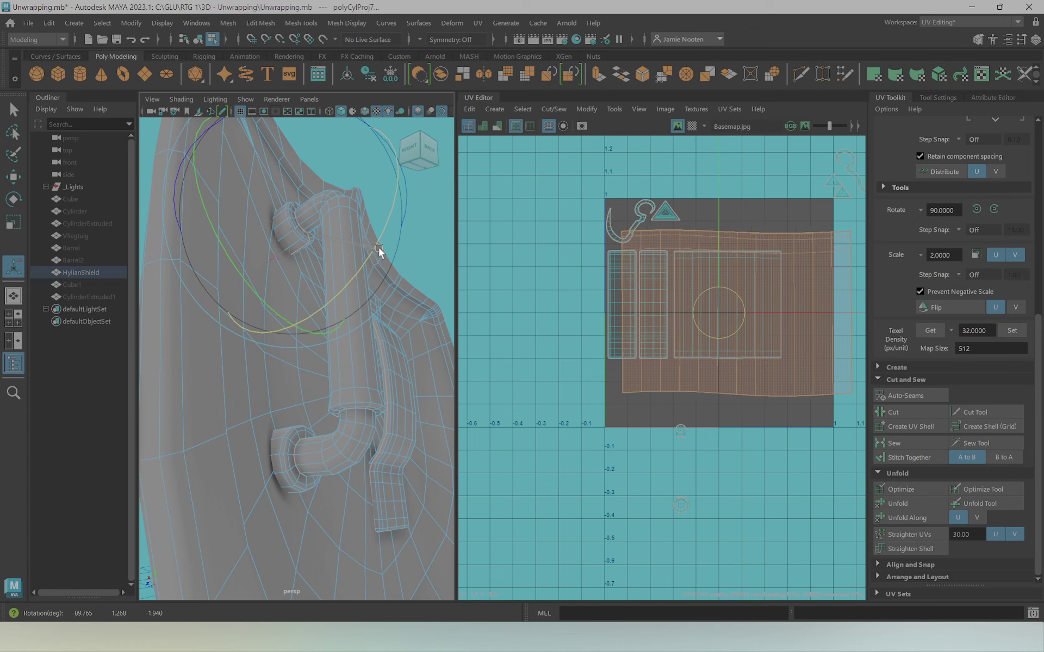
Shrink the cap shell and move it to the tile's lower right, below the grip shell
key("r")
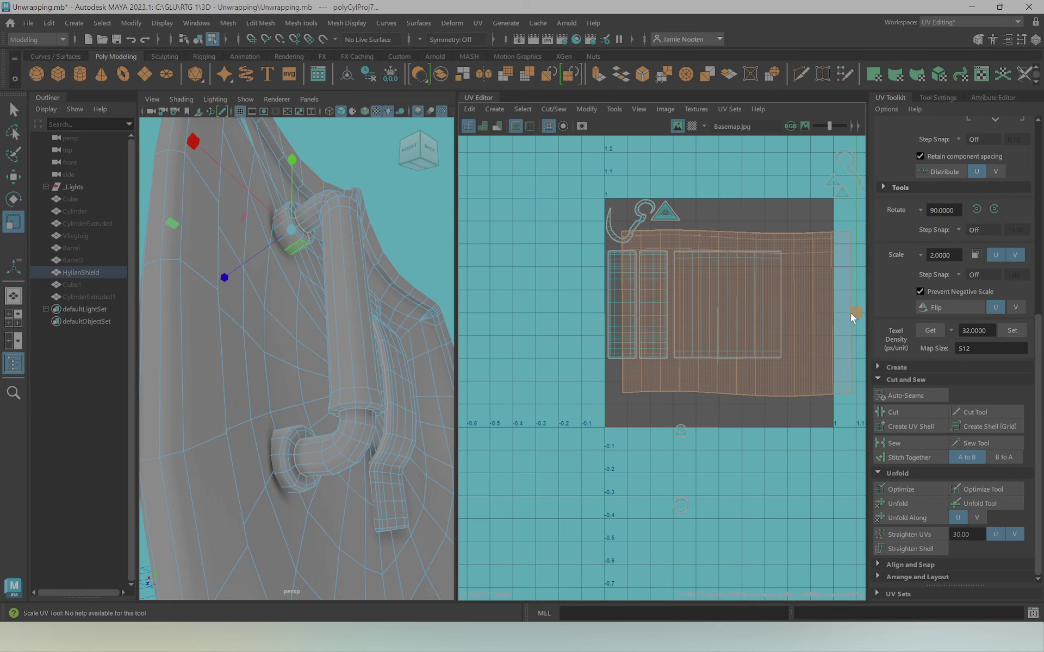
left_click_drag(850, 313, 731, 324)
key("w")
mouse_move(851, 314)
left_mouse_down()
mouse_move(764, 388)
mouse_move(798, 392)
mouse_move(770, 395)
left_mouse_up()
key("r")
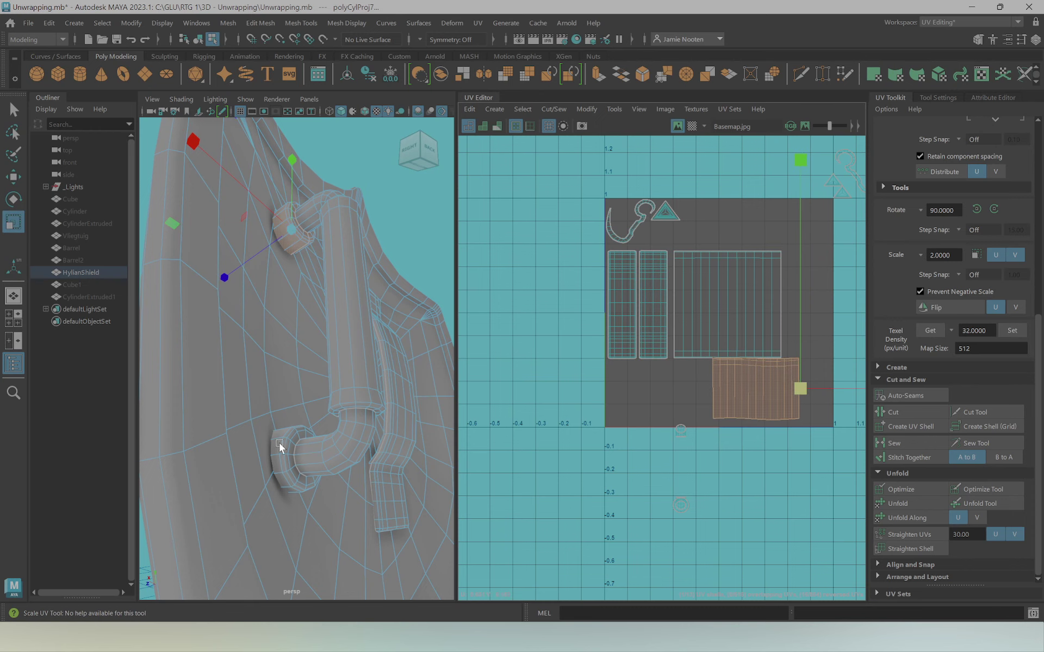
Select the faces of the lower handle cap
scroll(668, 483, "up", 1)
left_click(668, 483)
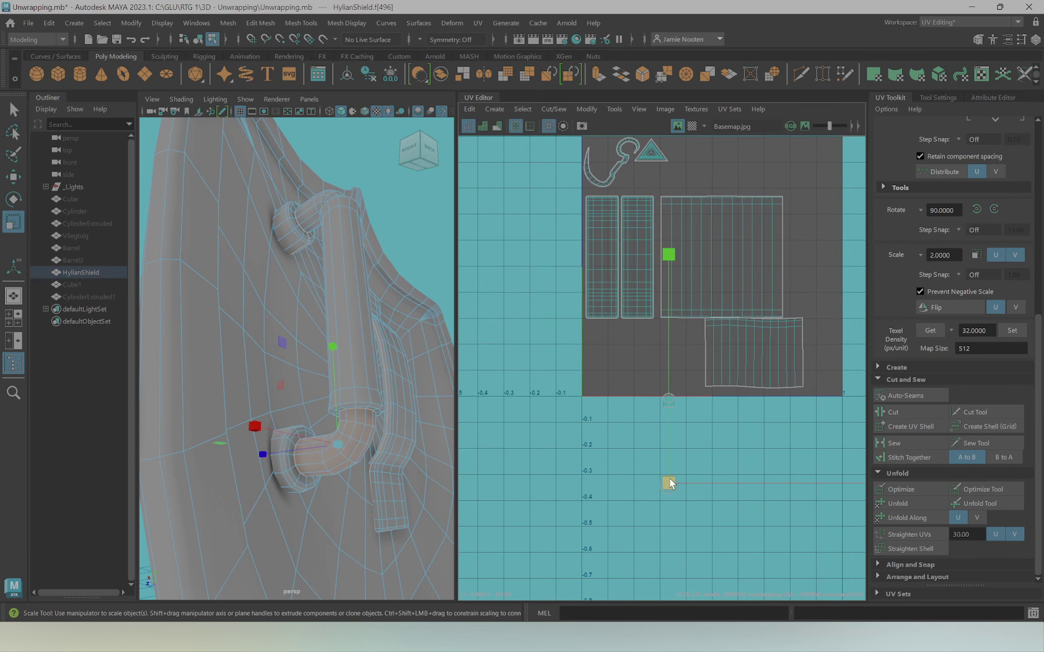
left_click(669, 493)
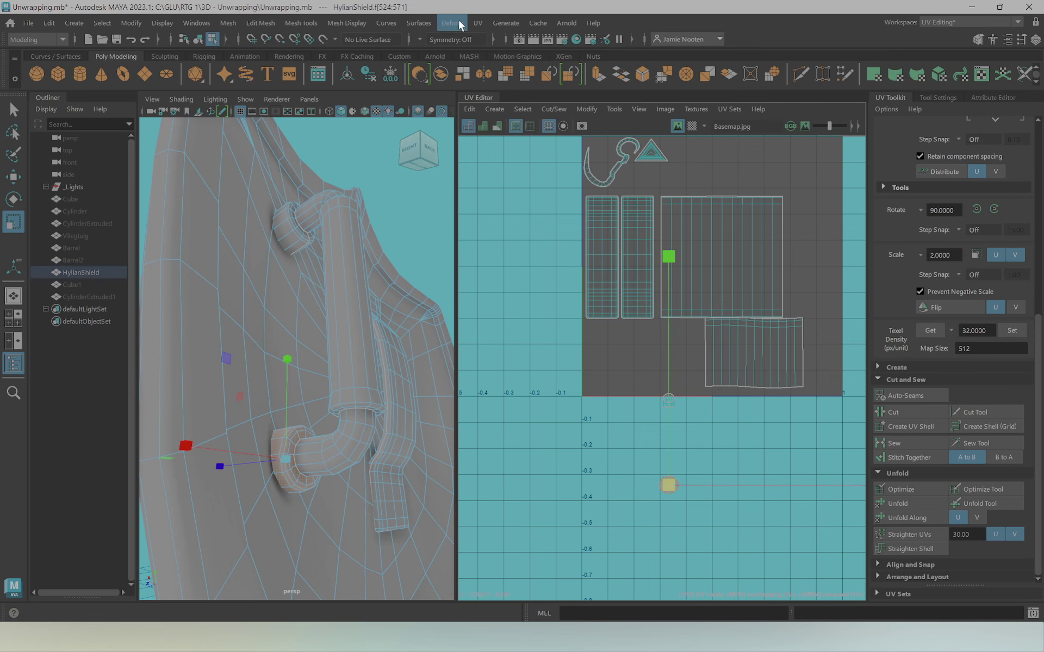
Project the lower bracket cylindrically and rotate the projection to about -90 degrees
left_click(477, 22)
left_click(523, 155)
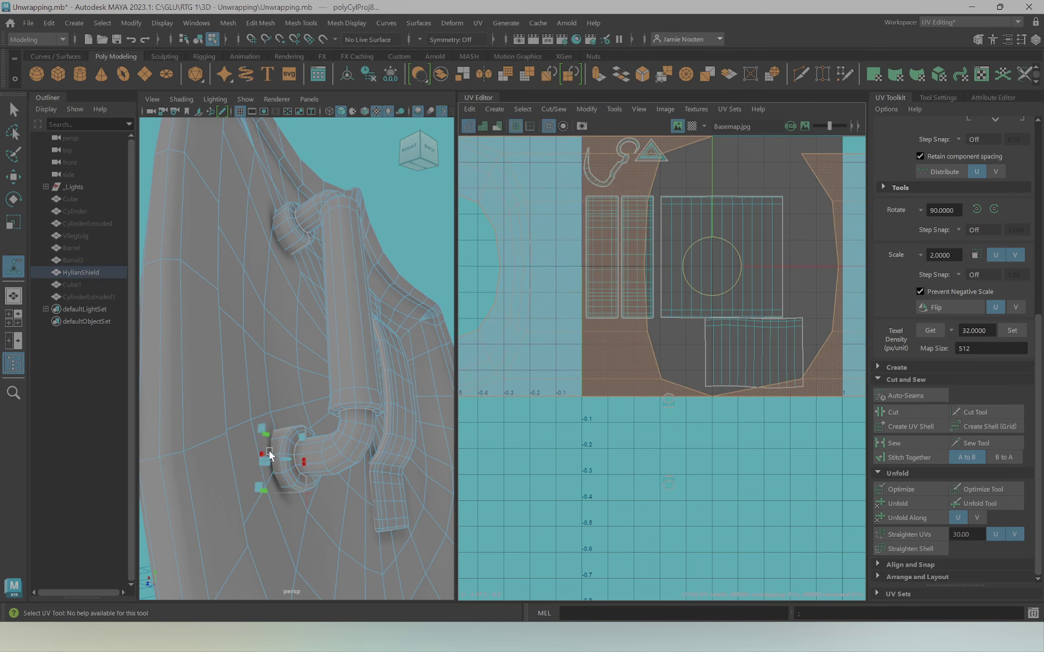
left_click_drag(269, 451, 336, 460)
left_click(308, 499)
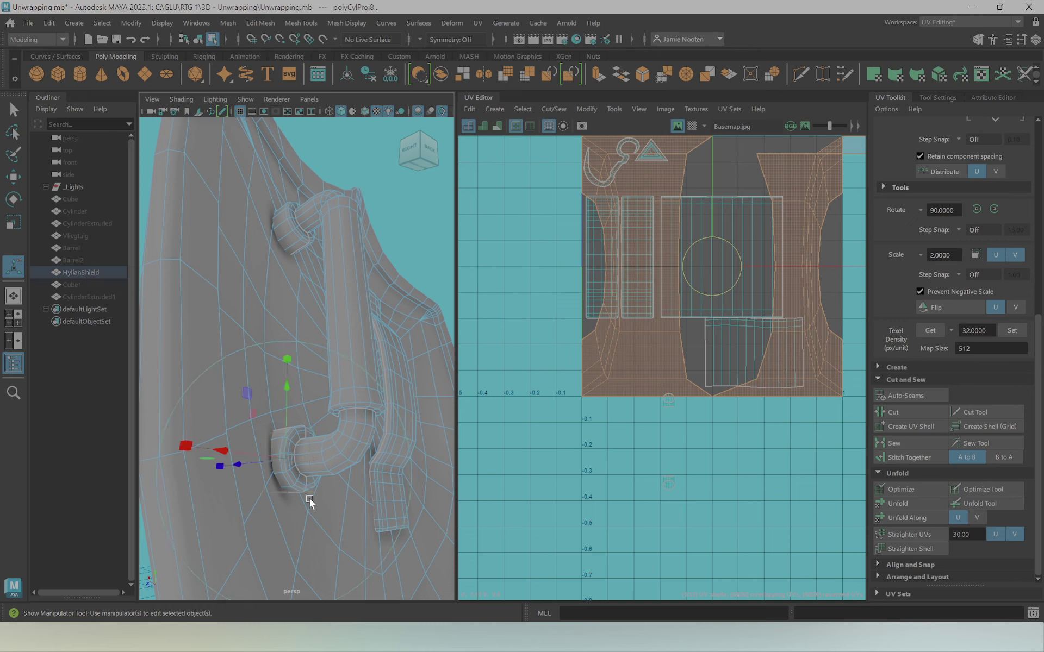
left_click_drag(361, 370, 351, 572)
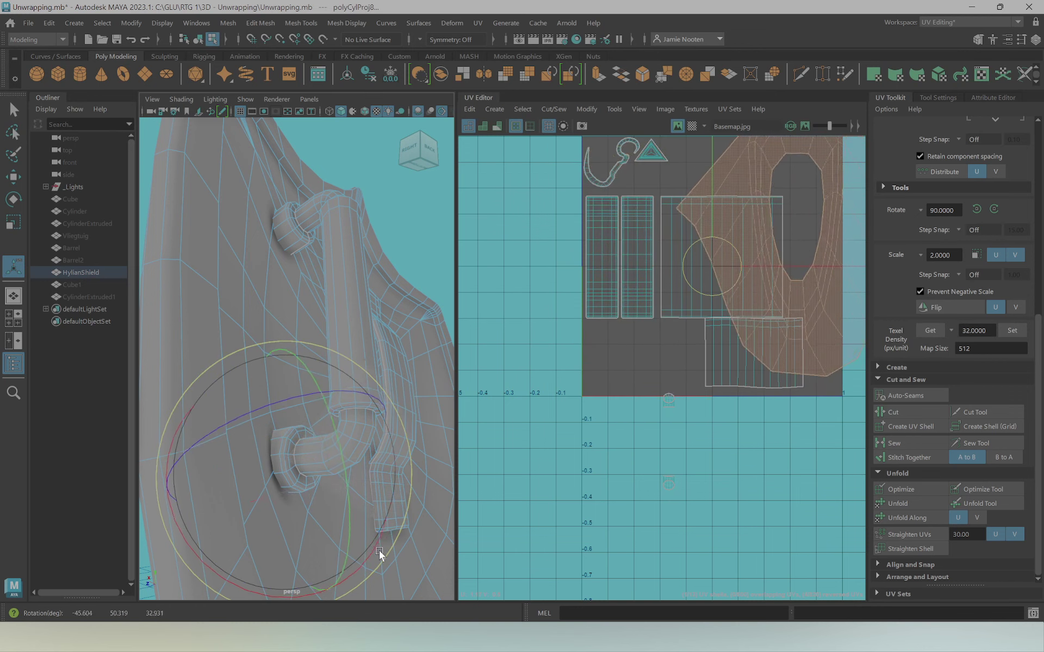
mouse_move(376, 401)
left_mouse_down()
mouse_move(381, 483)
mouse_move(361, 609)
mouse_move(368, 447)
left_mouse_up()
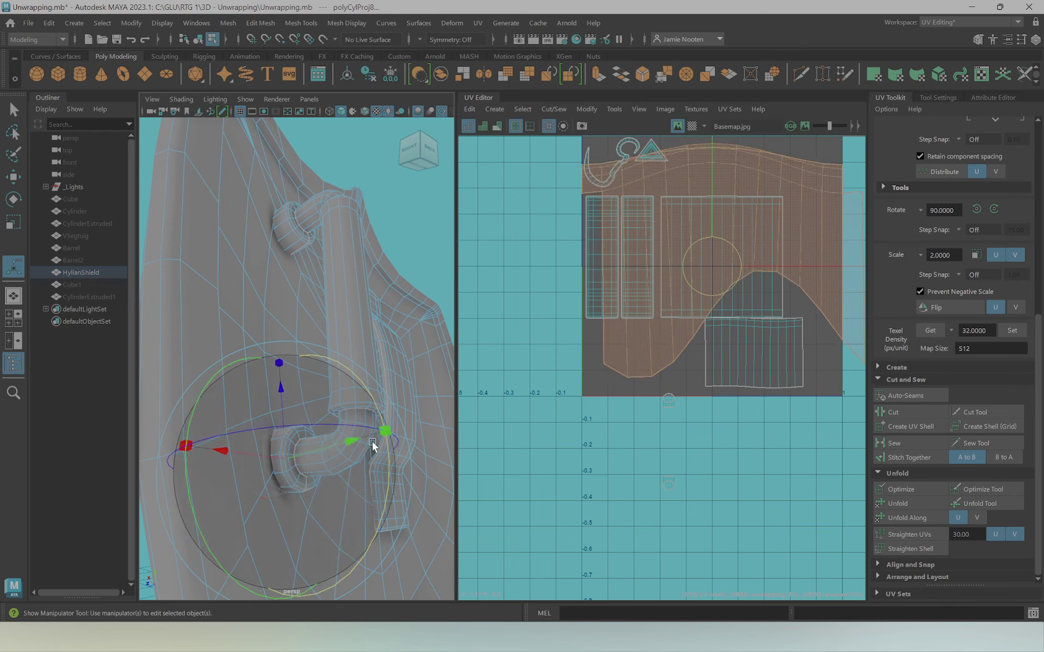
mouse_move(370, 391)
left_mouse_down()
mouse_move(374, 419)
mouse_move(355, 373)
left_mouse_up()
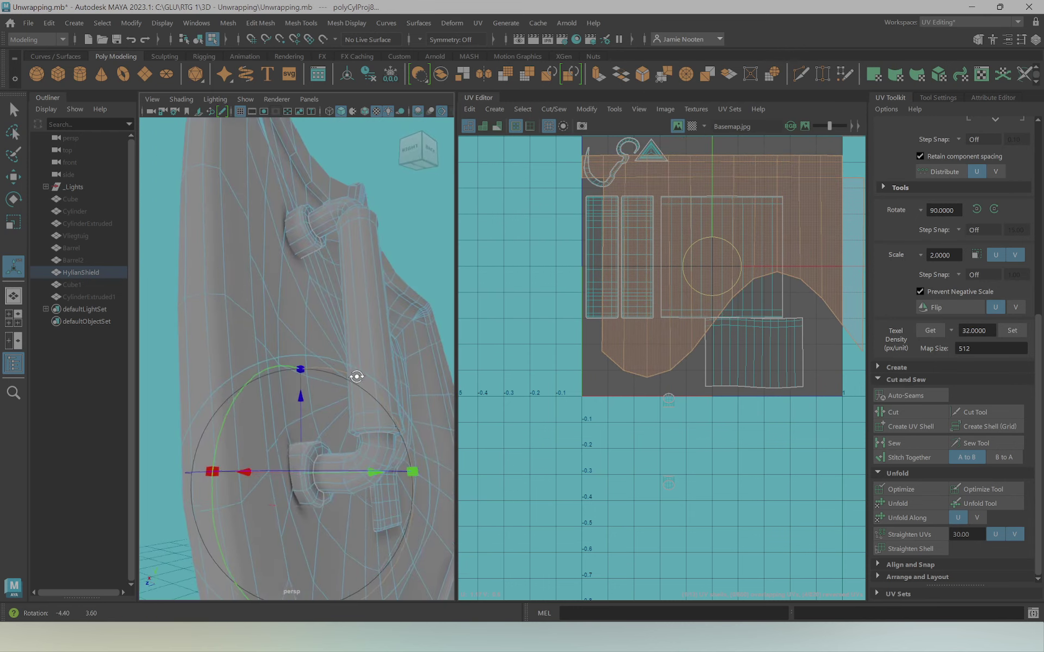
Shrink the lower bracket's shell to a small piece and move it beside the layout
key("r")
scroll(745, 266, "down", 2)
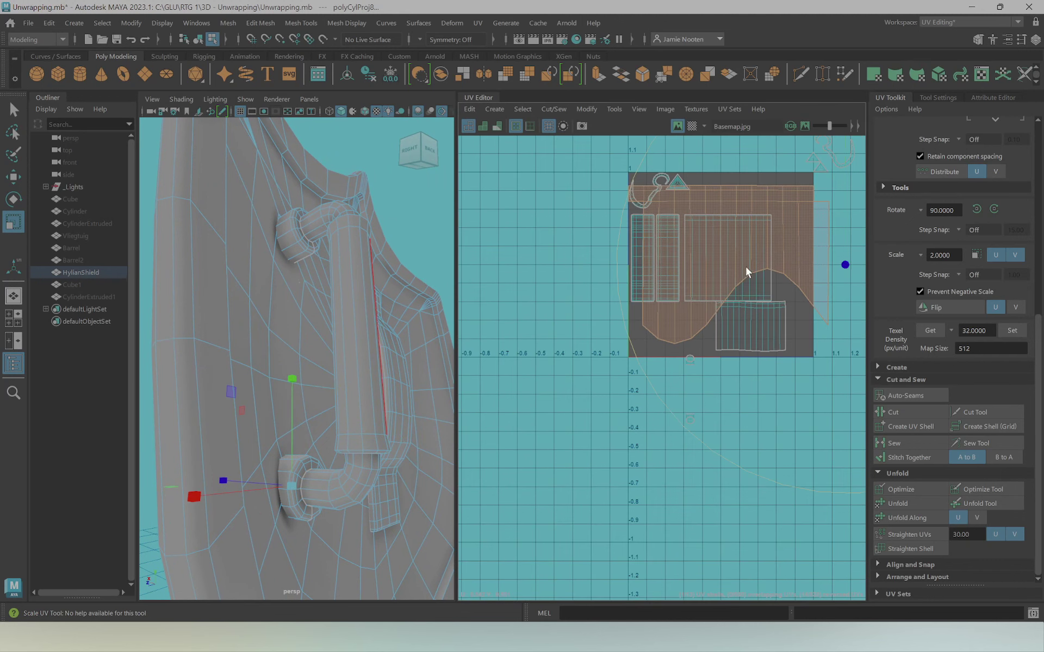
left_click_drag(832, 272, 679, 295)
key("w")
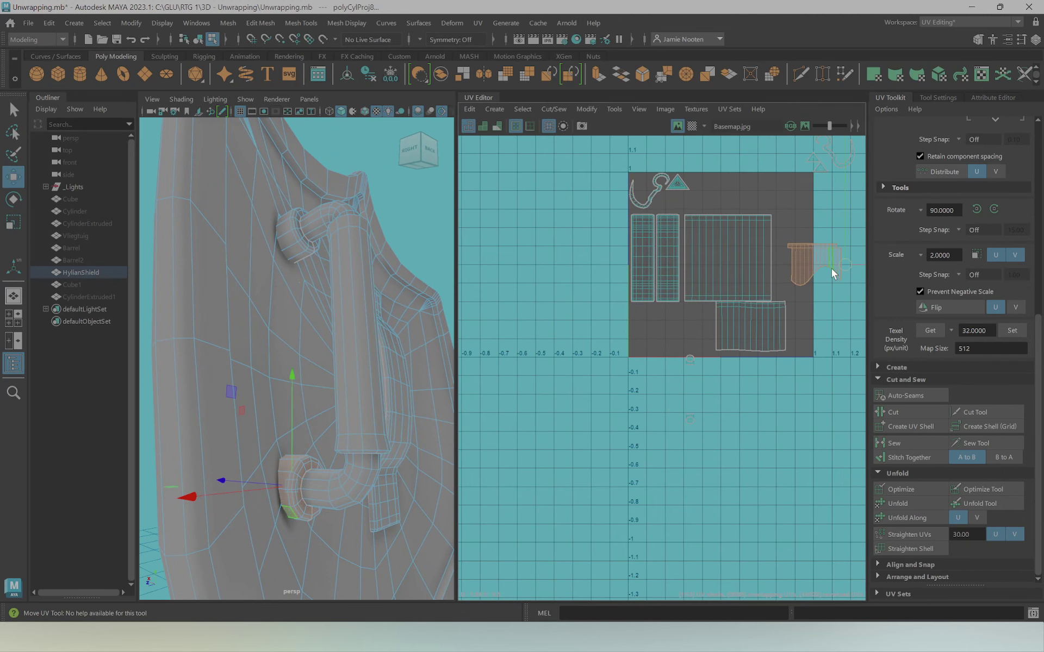
left_click_drag(830, 268, 722, 325)
scroll(708, 324, "up", 5)
Marquee-select the bottom UV row of the grip's striped shell and expand Align and Snap
middle_click_drag(767, 295, 678, 267, "alt")
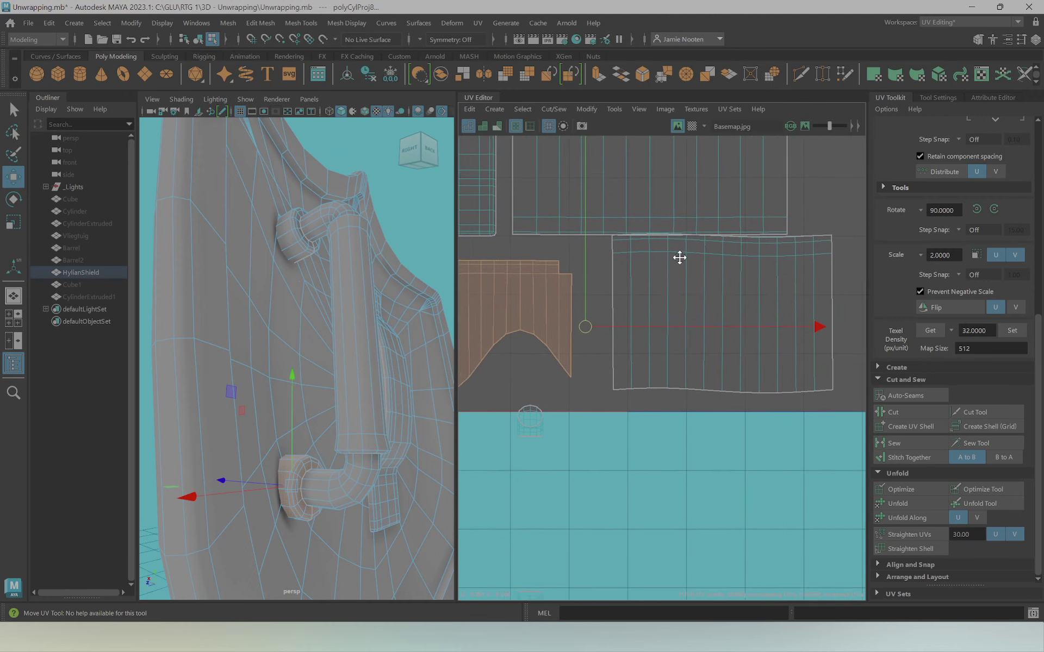
left_click(666, 279)
middle_click_drag(710, 315, 703, 326, "alt")
double_click(769, 292)
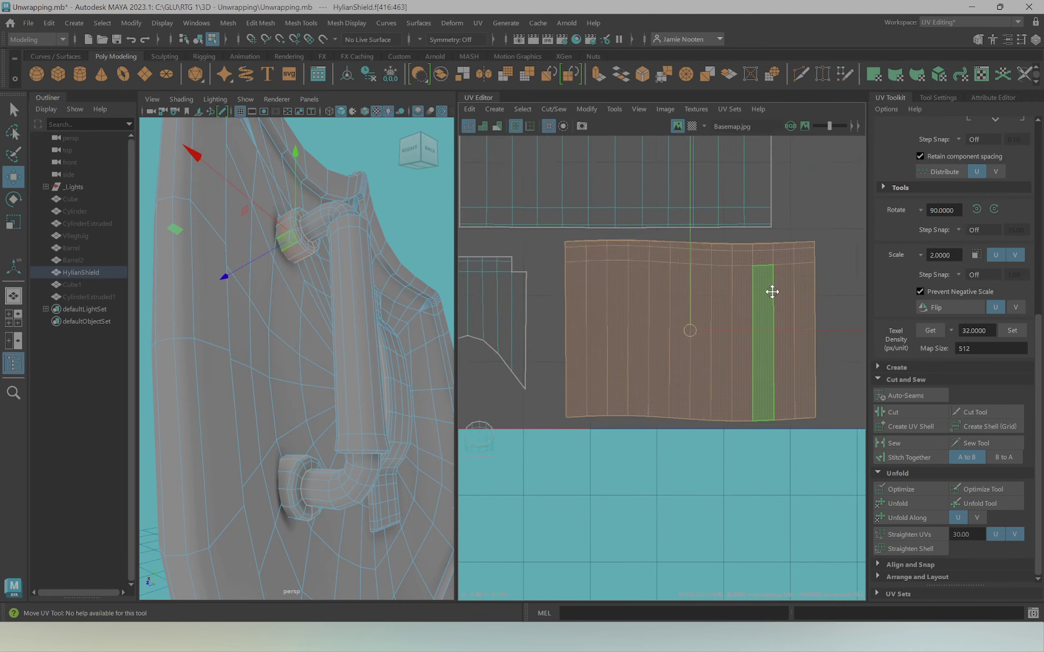
middle_click_drag(768, 292, 714, 277, "alt")
right_click_drag(714, 278, 748, 311)
middle_click_drag(748, 310, 780, 260, "alt")
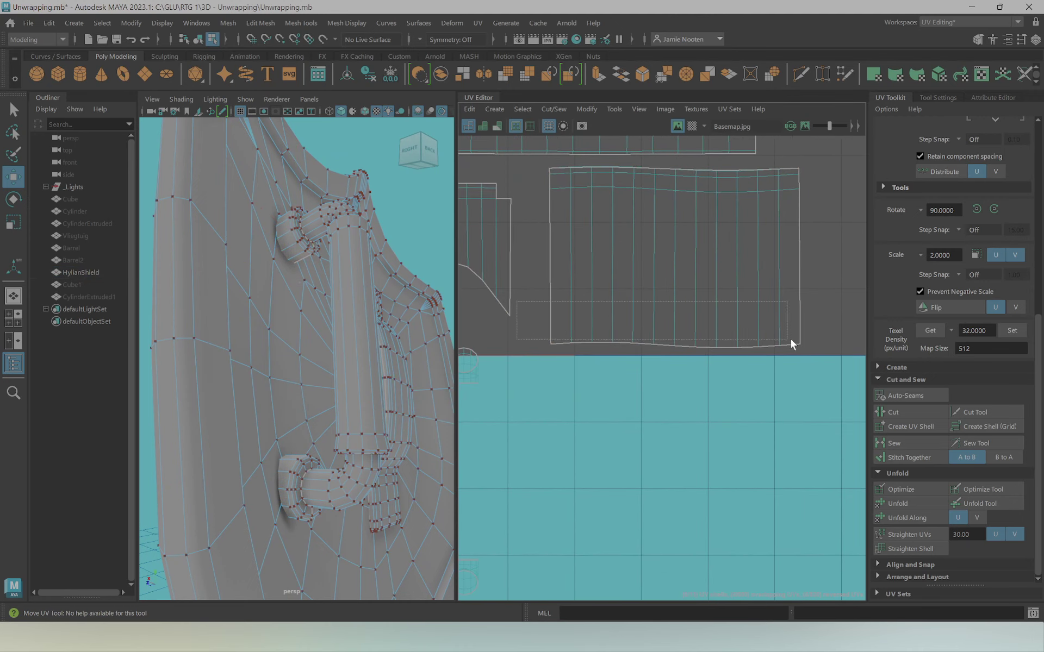
left_click_drag(791, 343, 823, 353)
right_click_drag(663, 252, 723, 252)
left_click_drag(833, 358, 834, 359)
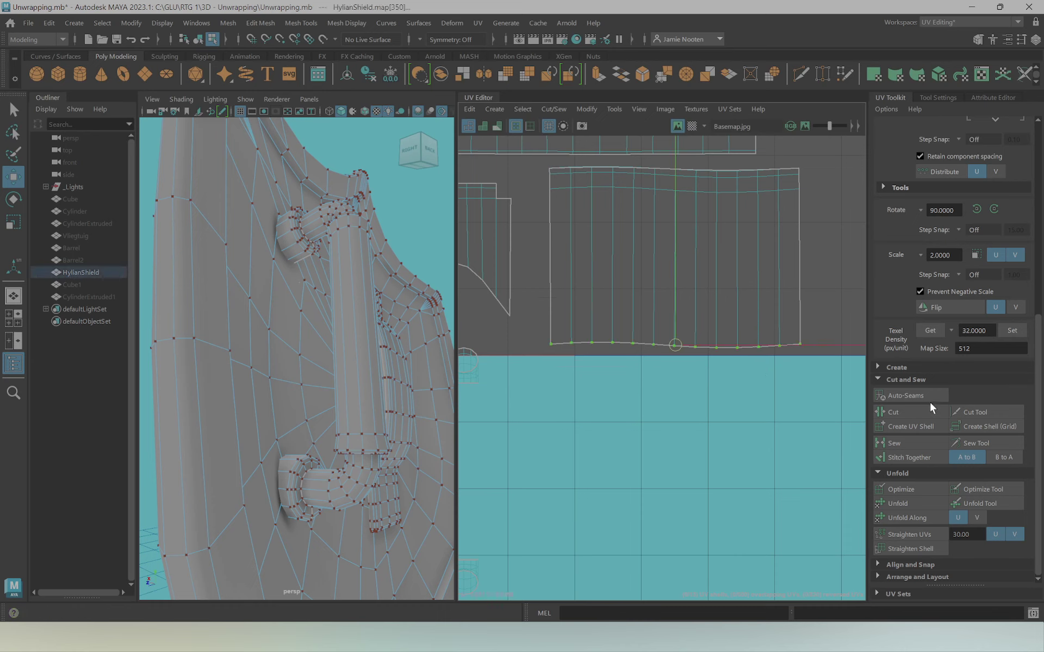
left_click(933, 564)
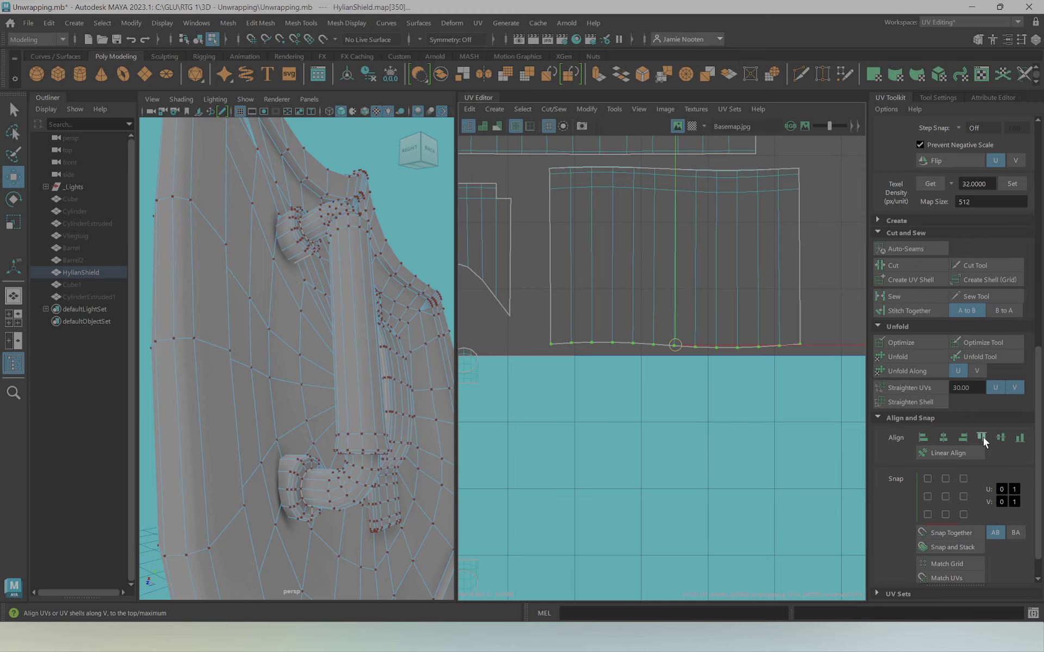
Align the grip shell's bottom UV row flat and straighten the top row
left_click(1020, 438)
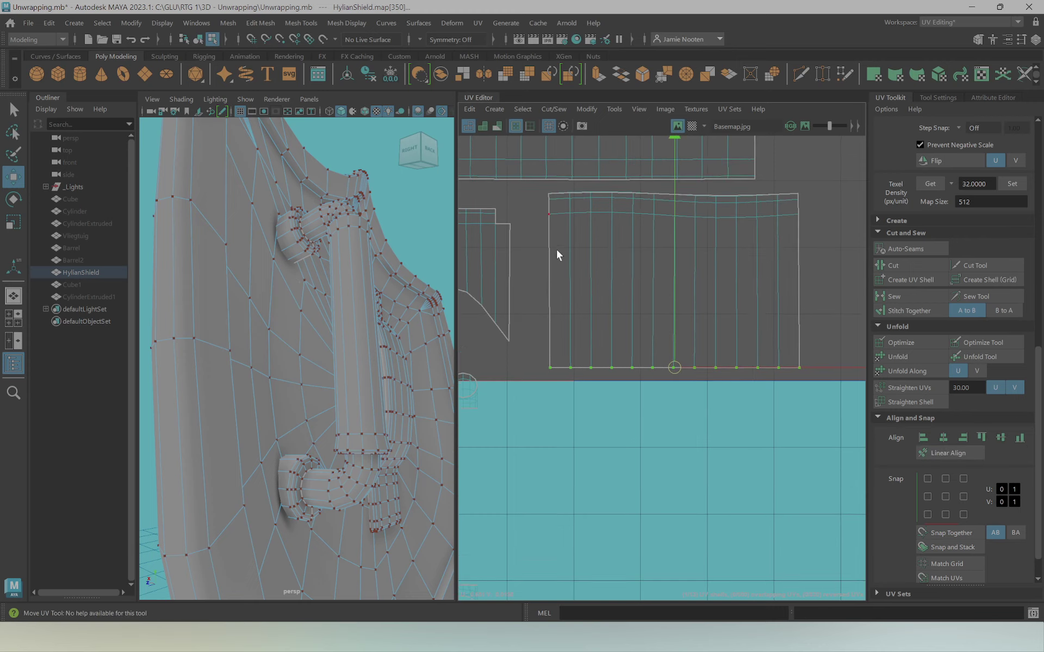
left_click_drag(819, 214, 822, 210)
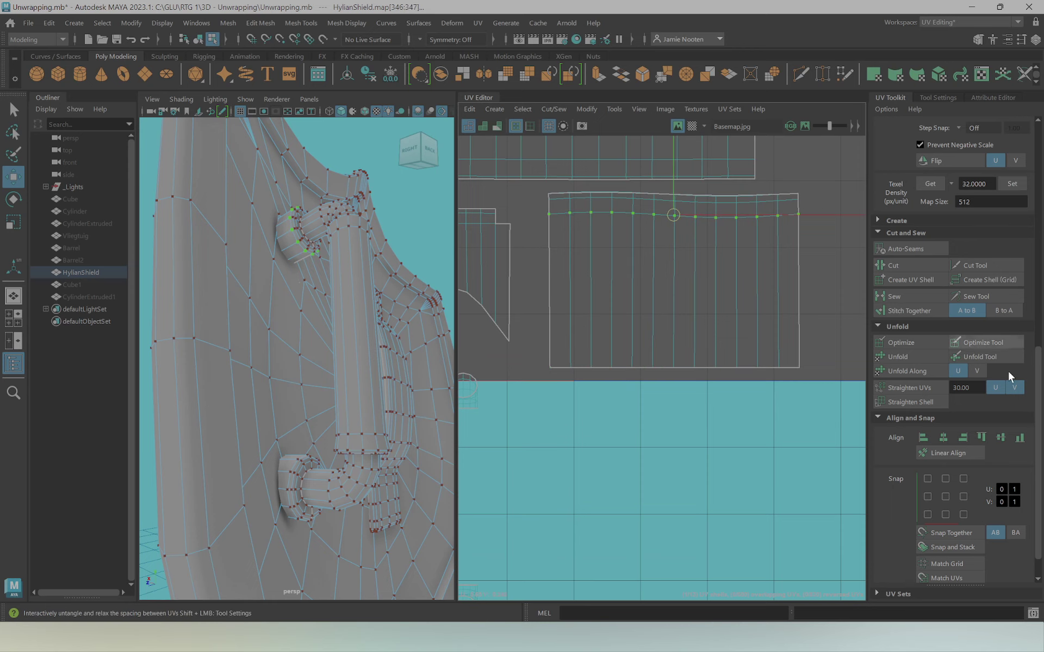
scroll(661, 237, "up", 2)
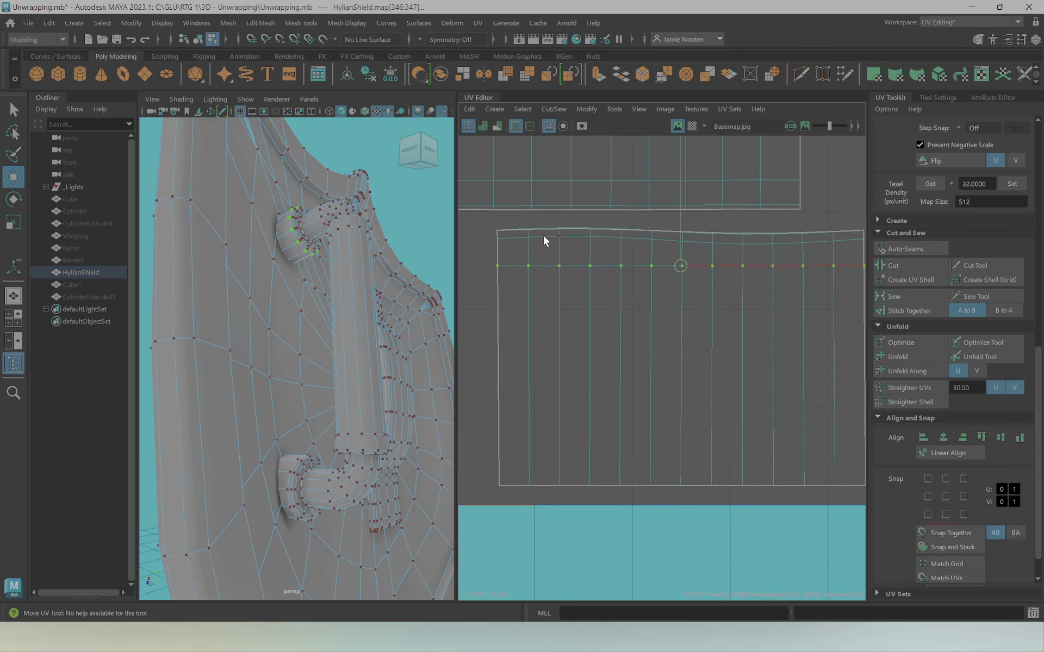
left_click_drag(862, 239, 870, 233)
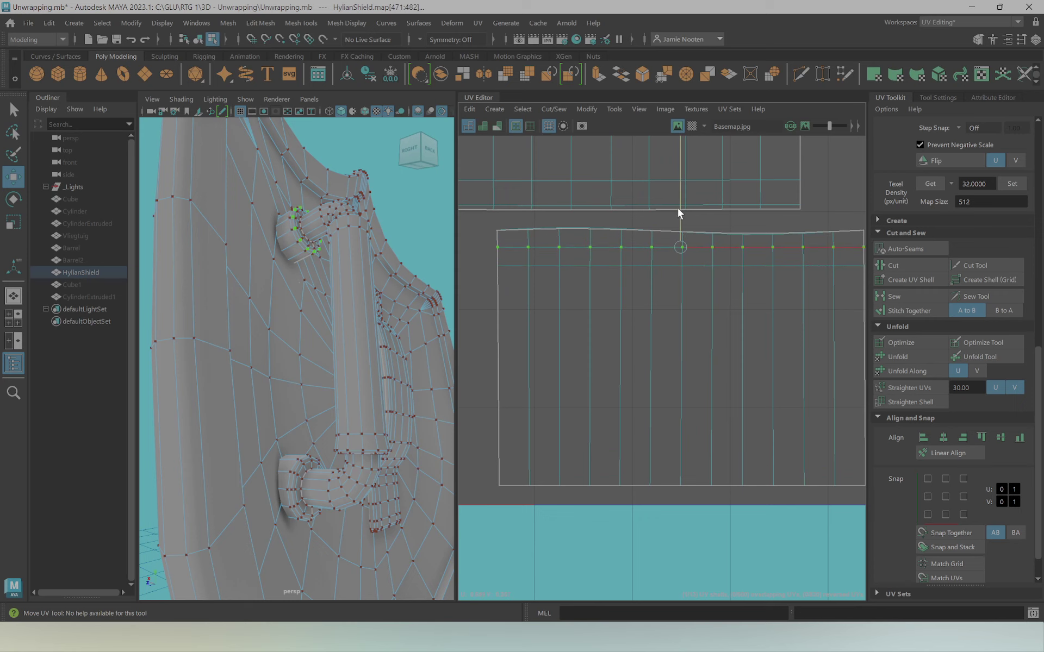
key("w")
left_click_drag(502, 230, 779, 239)
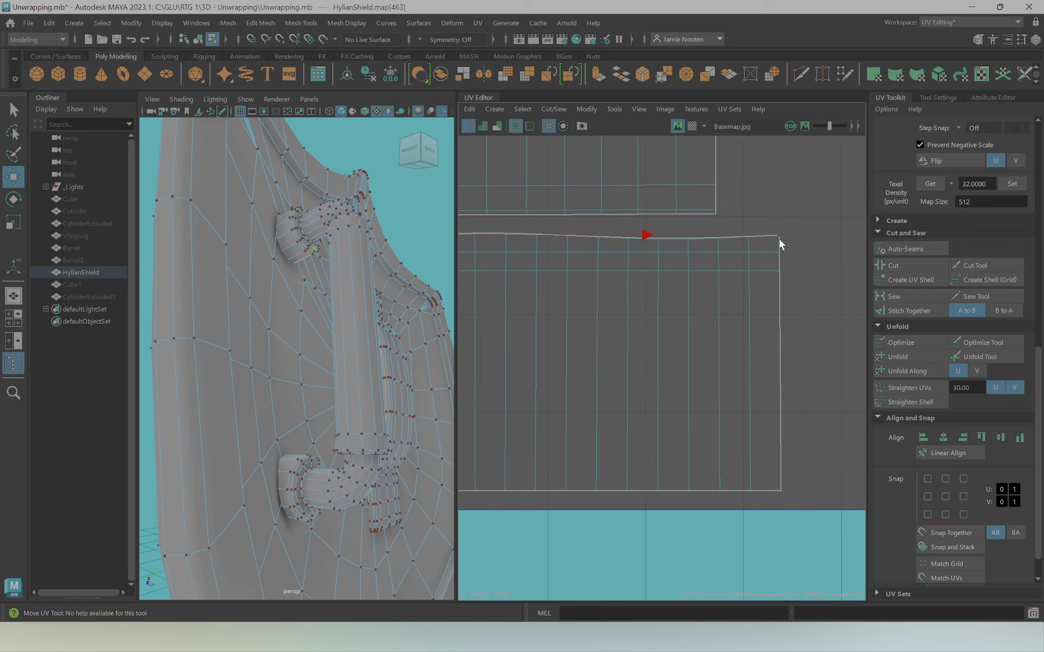
key("ctrl+z")
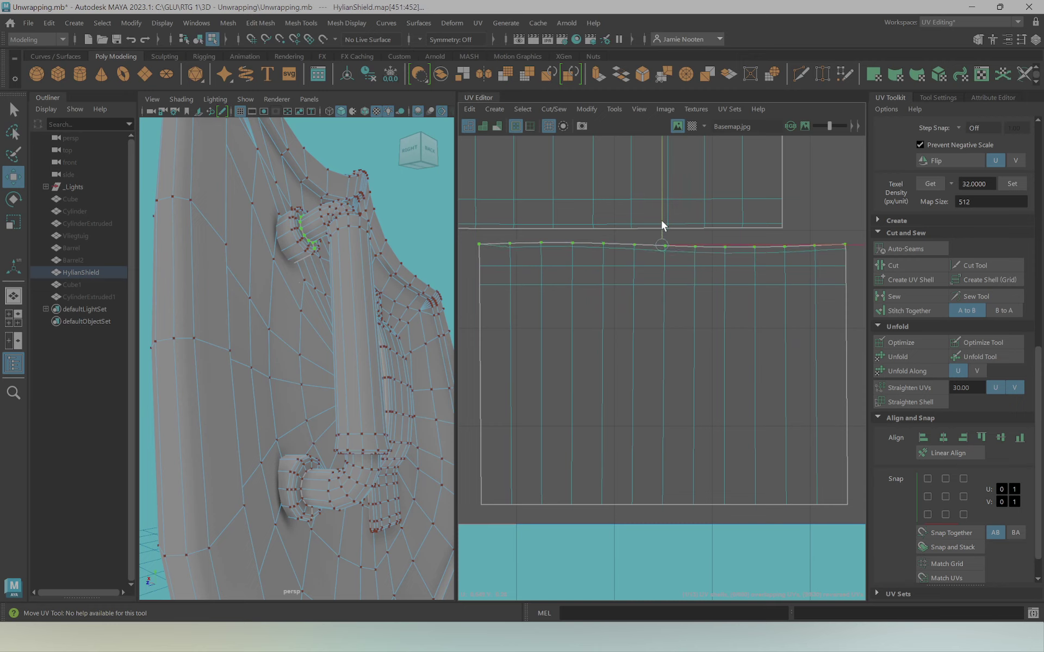
left_click_drag(662, 217, 661, 208)
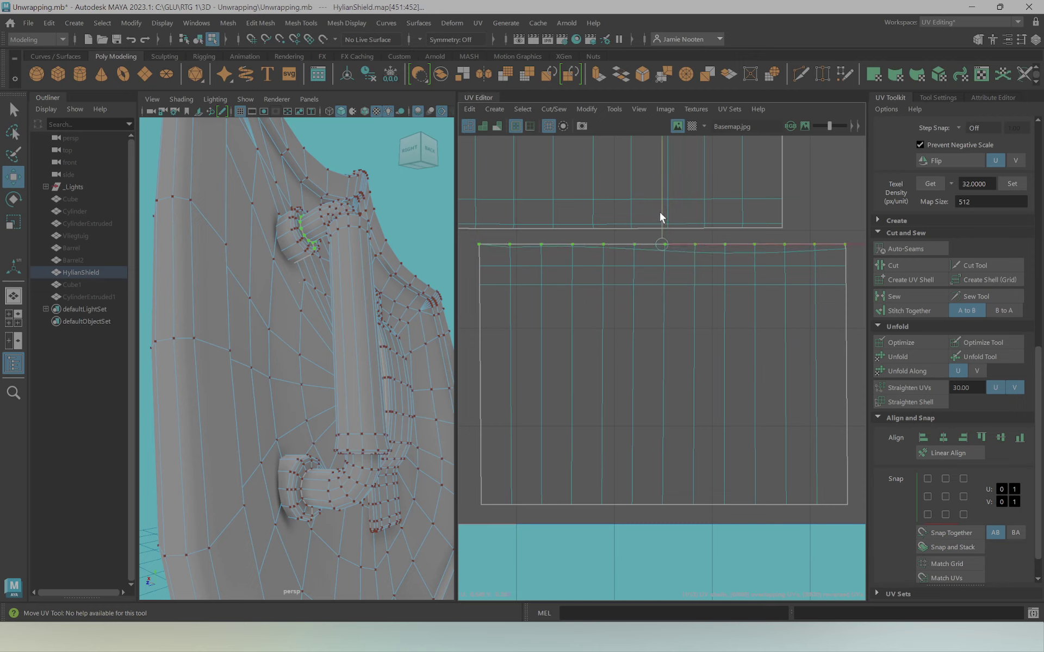
Select and flatten the remaining wavy UV rows along the shell's top edge
left_click(513, 249)
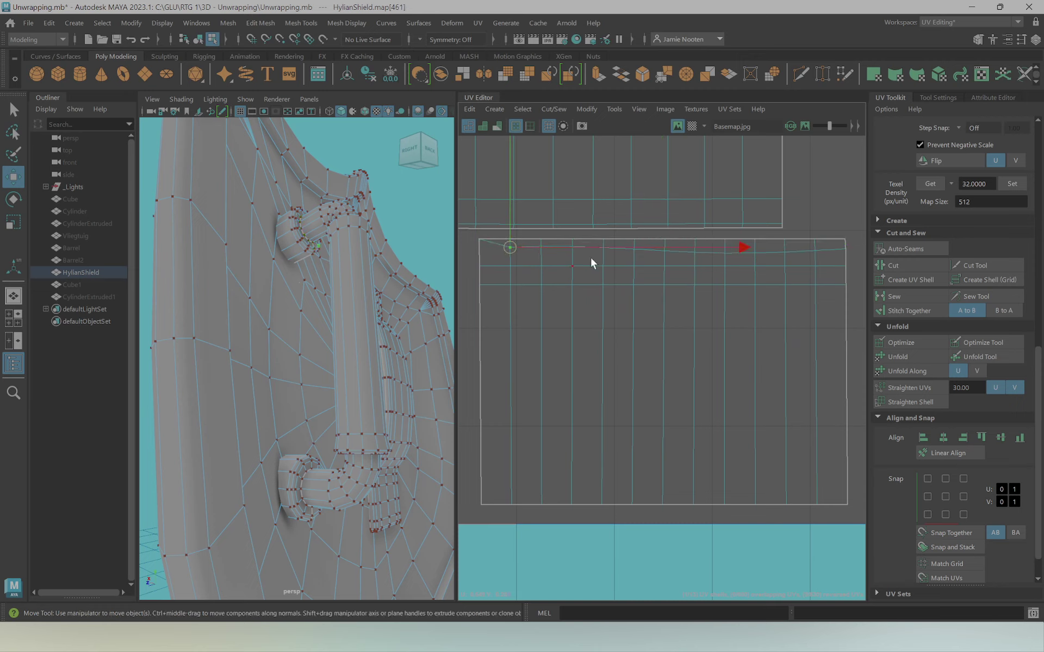
double_click(517, 248)
right_click_drag(576, 251, 828, 273, "shift")
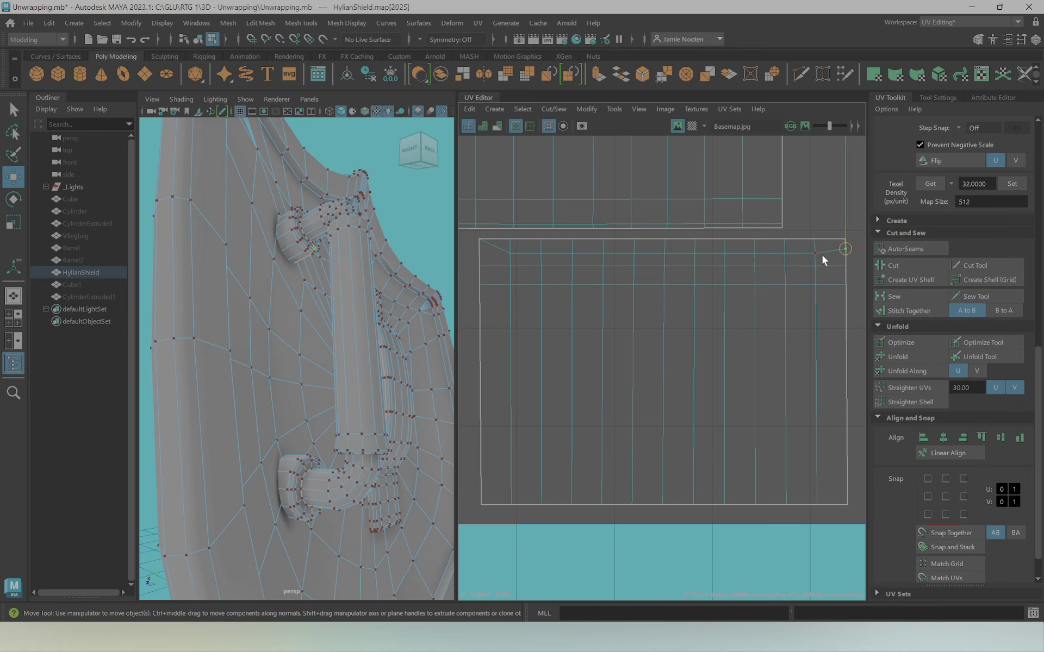
double_click(491, 243)
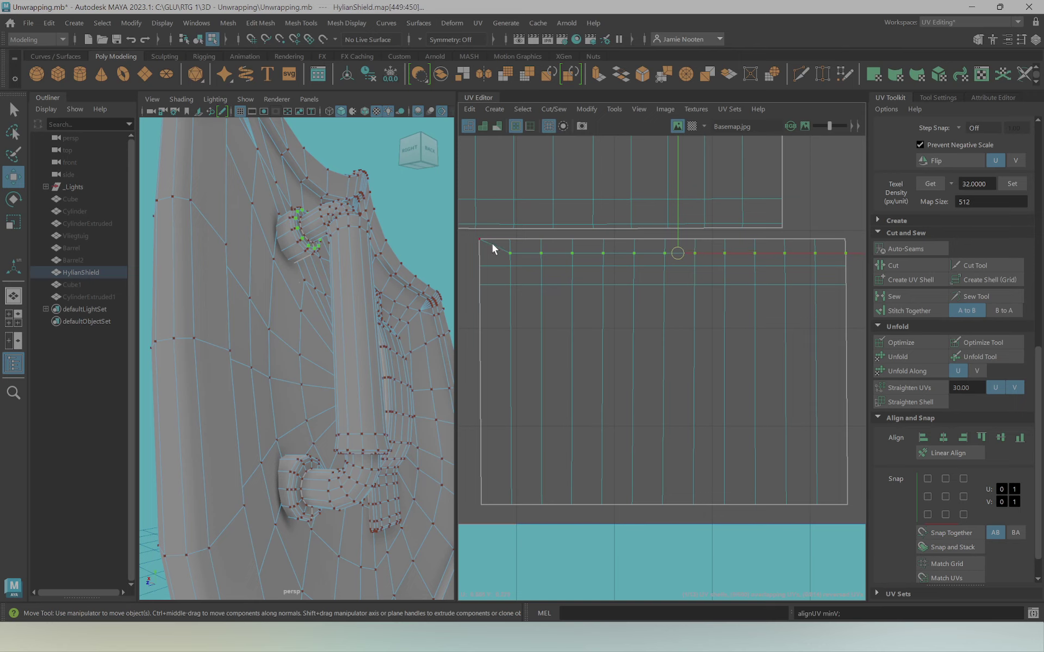
left_click(481, 239)
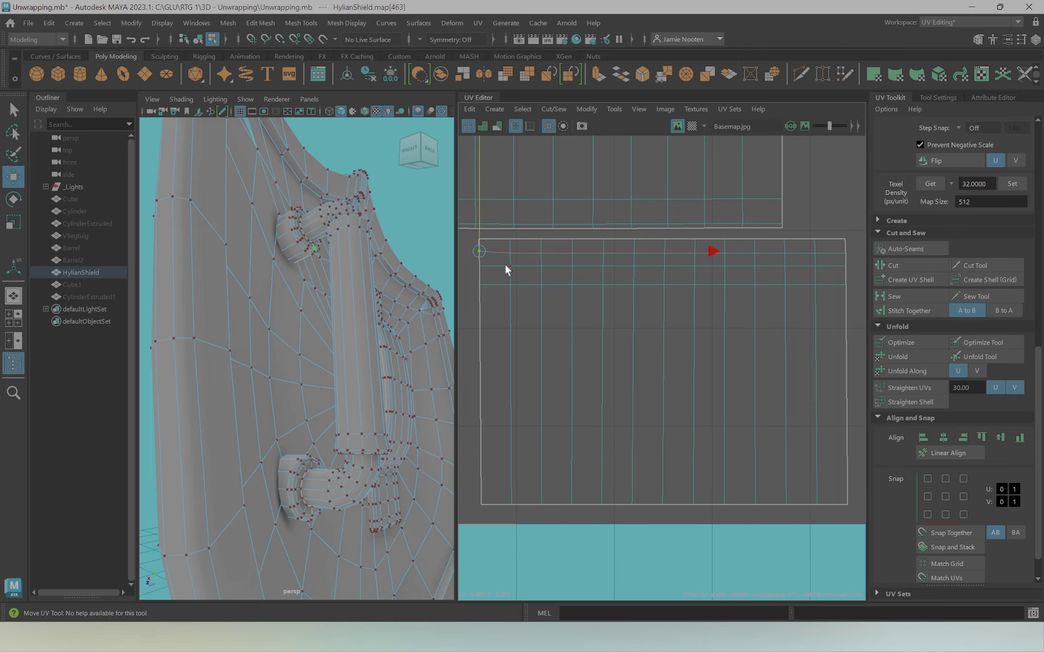
double_click(857, 251, "shift")
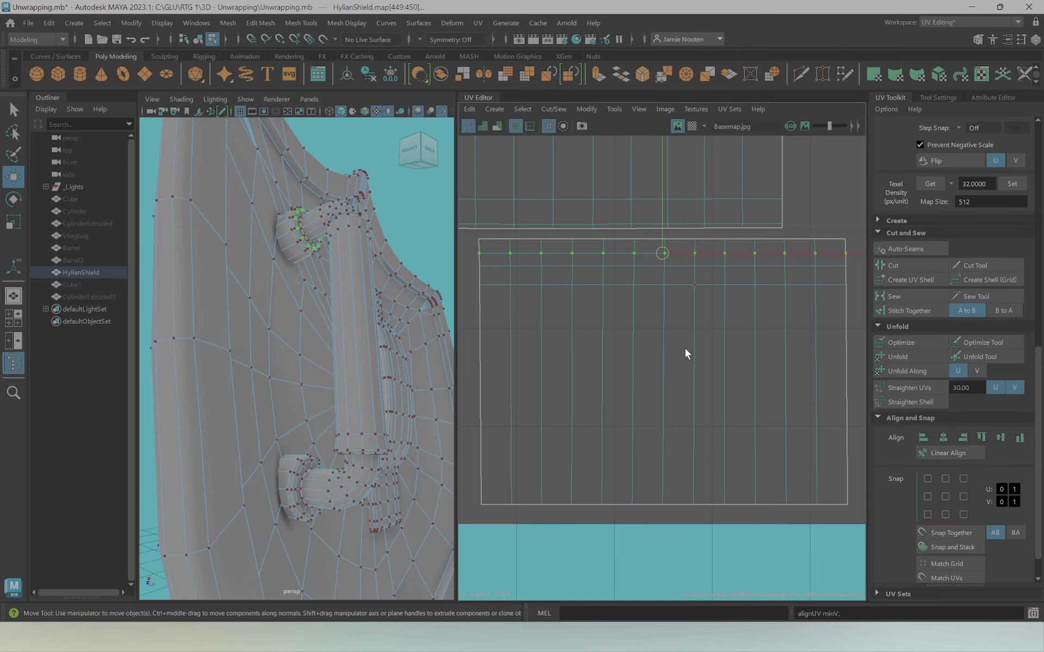
scroll(637, 355, "down", 2)
Select the upper bracket's faces at the handle's elbow joint
left_click_drag(365, 298, 442, 335, "alt")
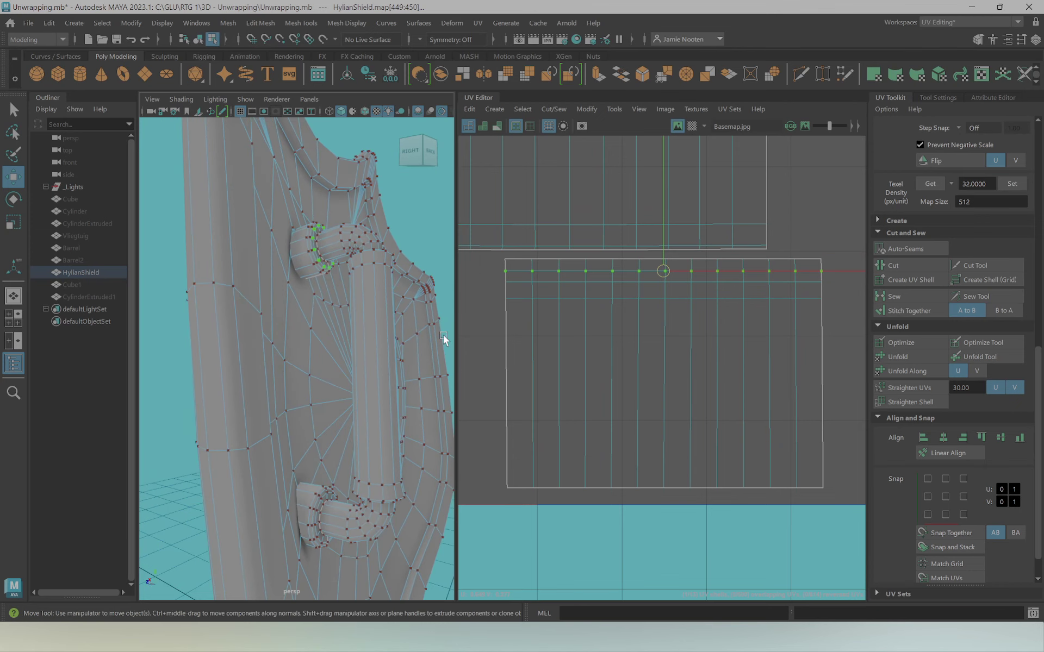
scroll(500, 317, "down", 2)
scroll(655, 329, "down", 2)
mouse_move(381, 326)
left_mouse_down("alt")
mouse_move(348, 339)
mouse_move(376, 325)
left_mouse_up("alt")
right_click_drag(585, 427, 572, 435)
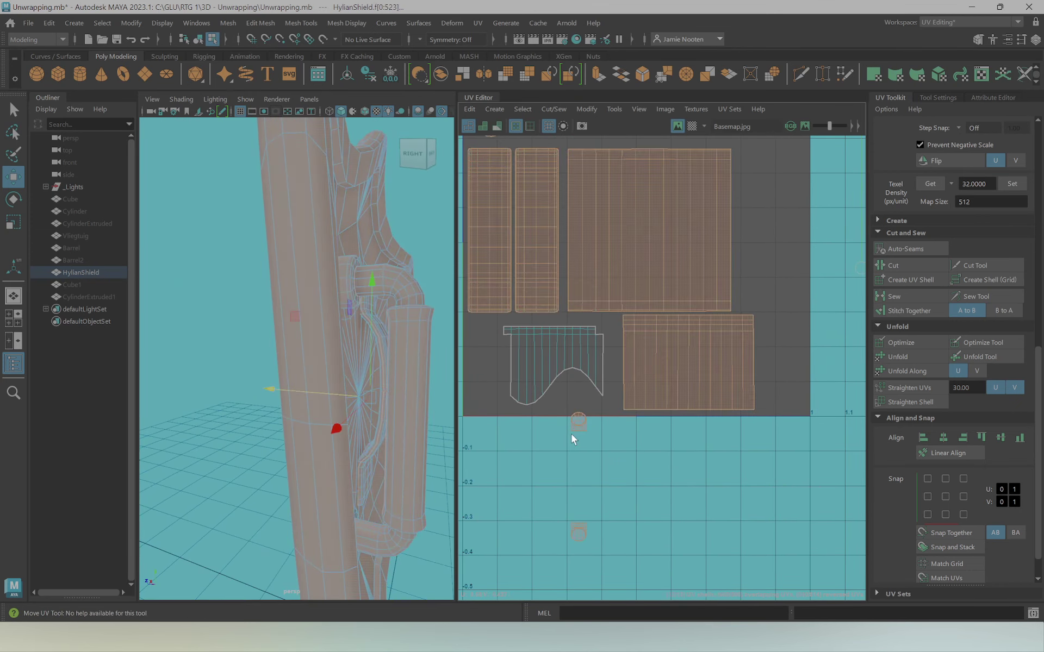
left_click(581, 426)
mouse_move(413, 383)
left_mouse_down("alt")
mouse_move(326, 389)
mouse_move(396, 386)
mouse_move(377, 375)
mouse_move(387, 378)
left_mouse_up("alt")
left_click_drag(246, 310, 378, 361, "alt")
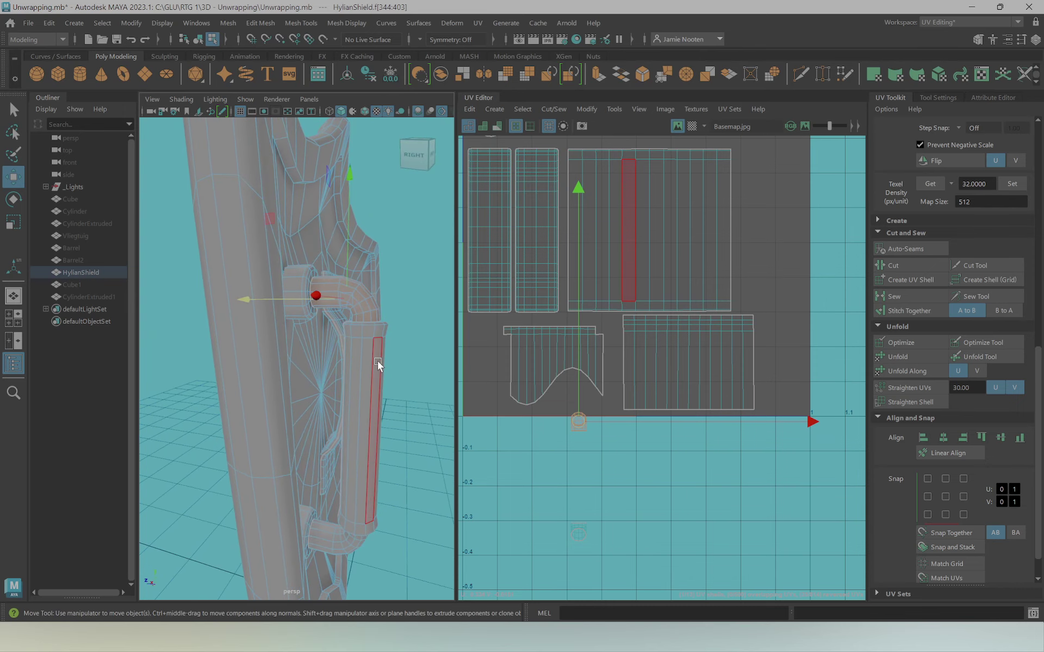
left_click(478, 22)
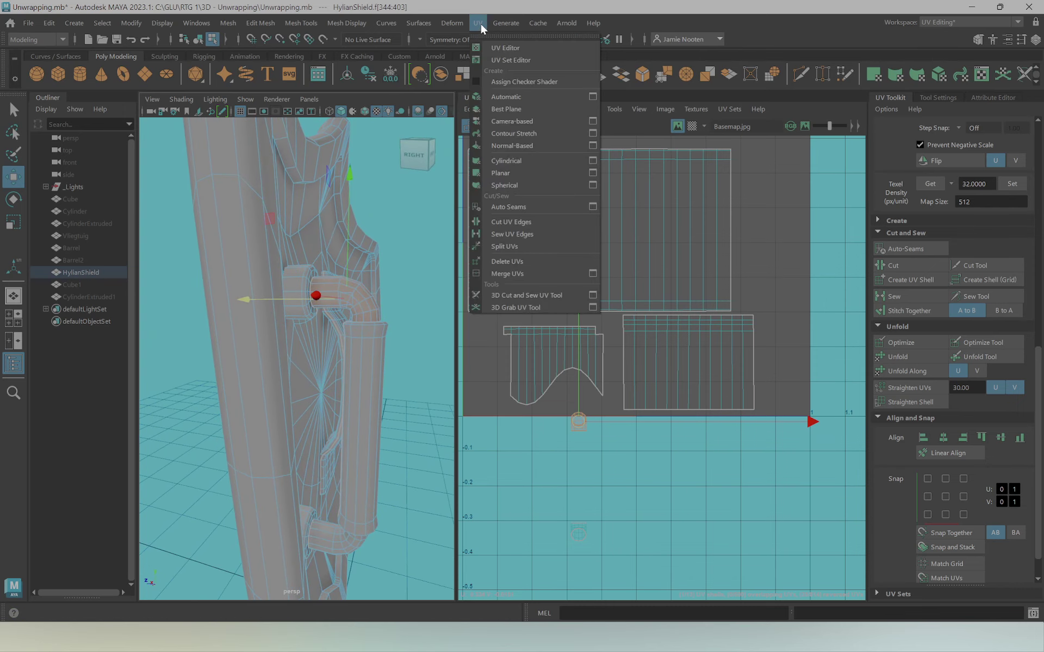
Project the upper bracket cylindrically and rotate the projection to realign its UVs
left_click(515, 161)
left_click_drag(354, 302, 334, 320, "alt")
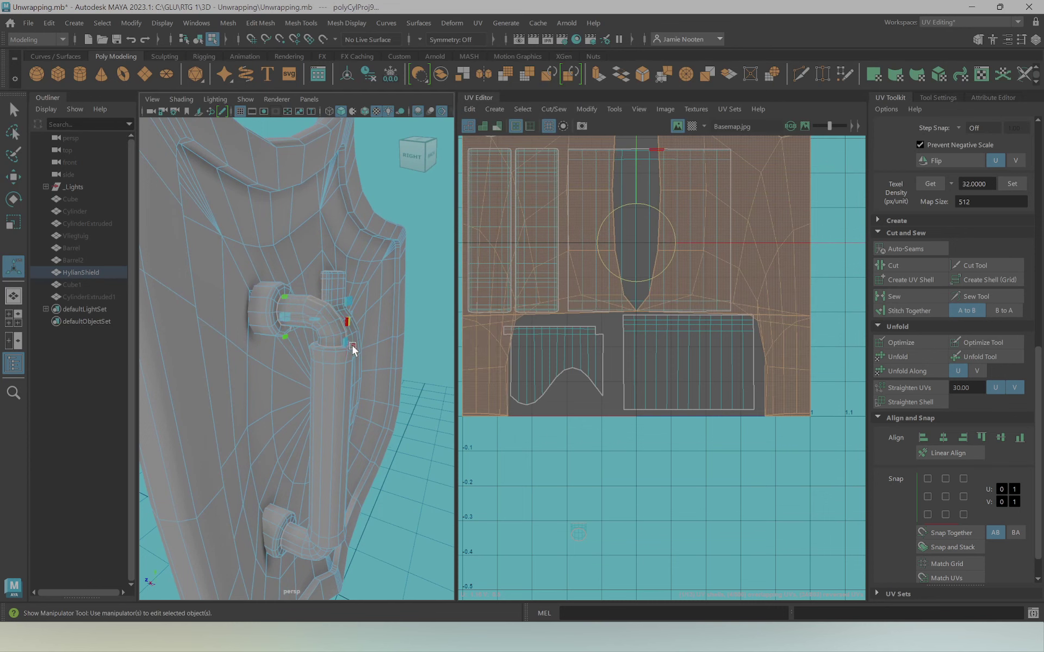
left_click(347, 351)
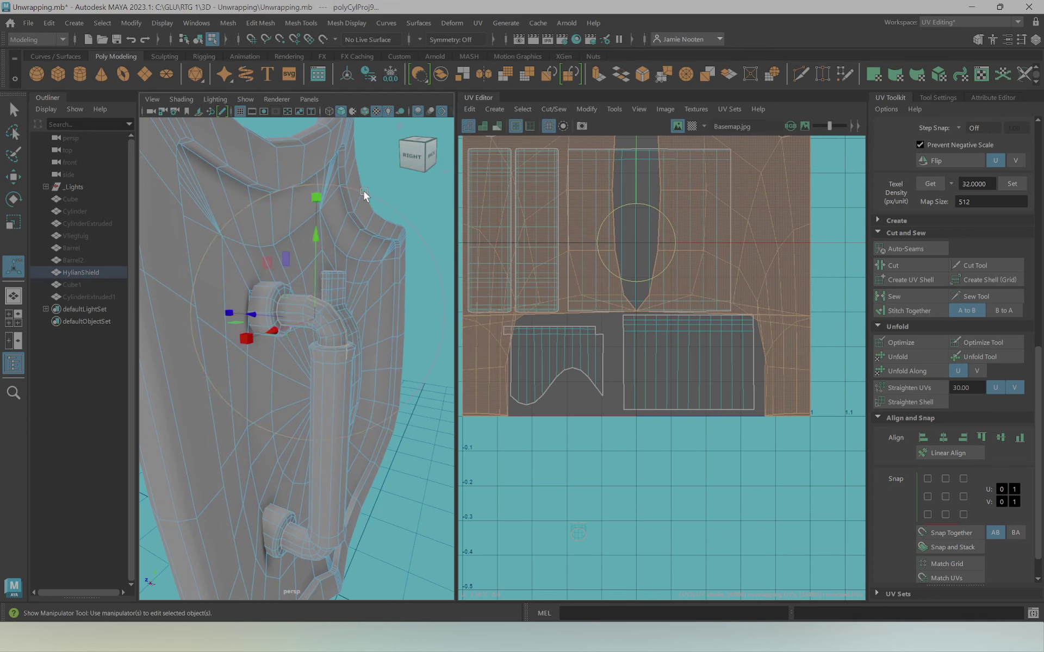
key("e")
mouse_move(402, 245)
left_mouse_down()
mouse_move(414, 240)
mouse_move(302, 187)
mouse_move(241, 257)
mouse_move(422, 259)
left_mouse_up()
mouse_move(277, 275)
left_mouse_down()
mouse_move(345, 288)
mouse_move(319, 285)
mouse_move(325, 249)
mouse_move(290, 263)
mouse_move(296, 256)
left_mouse_up()
Keep rotating the projection until it fits the elbow joint, then select its shell
scroll(690, 299, "down", 1)
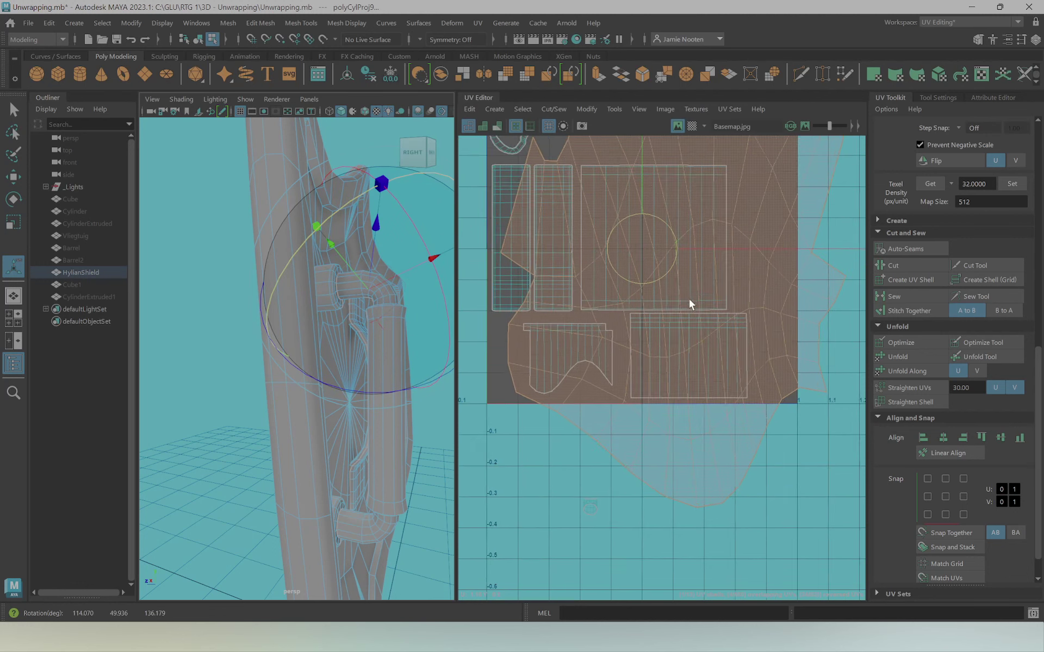
middle_click_drag(689, 303, 665, 373, "alt")
scroll(665, 373, "down", 1)
mouse_move(415, 216)
left_mouse_down("alt")
mouse_move(289, 317)
mouse_move(261, 316)
mouse_move(275, 312)
left_mouse_up("alt")
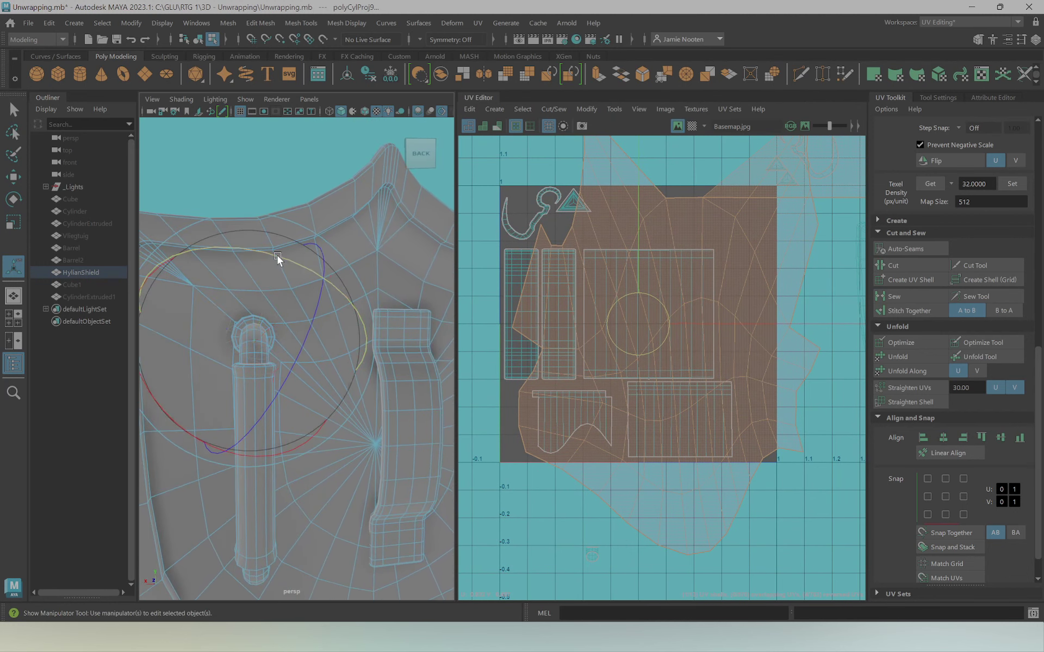
mouse_move(277, 255)
left_mouse_down()
mouse_move(227, 249)
mouse_move(230, 282)
left_mouse_up()
mouse_move(297, 445)
left_mouse_down()
mouse_move(334, 436)
mouse_move(316, 438)
left_mouse_up()
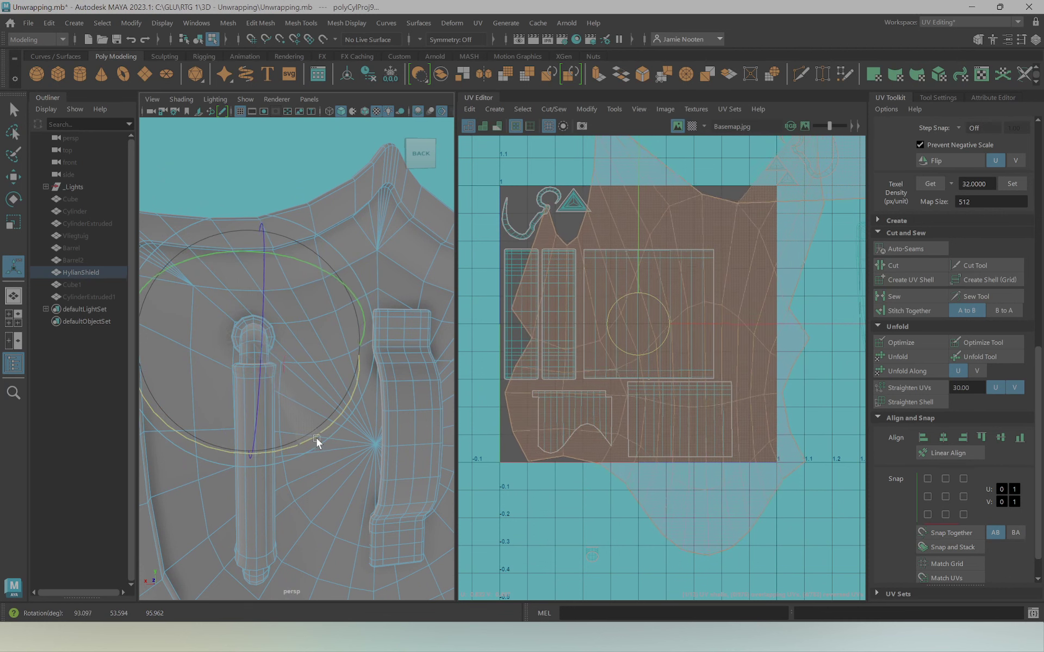
key("r")
left_click(687, 343)
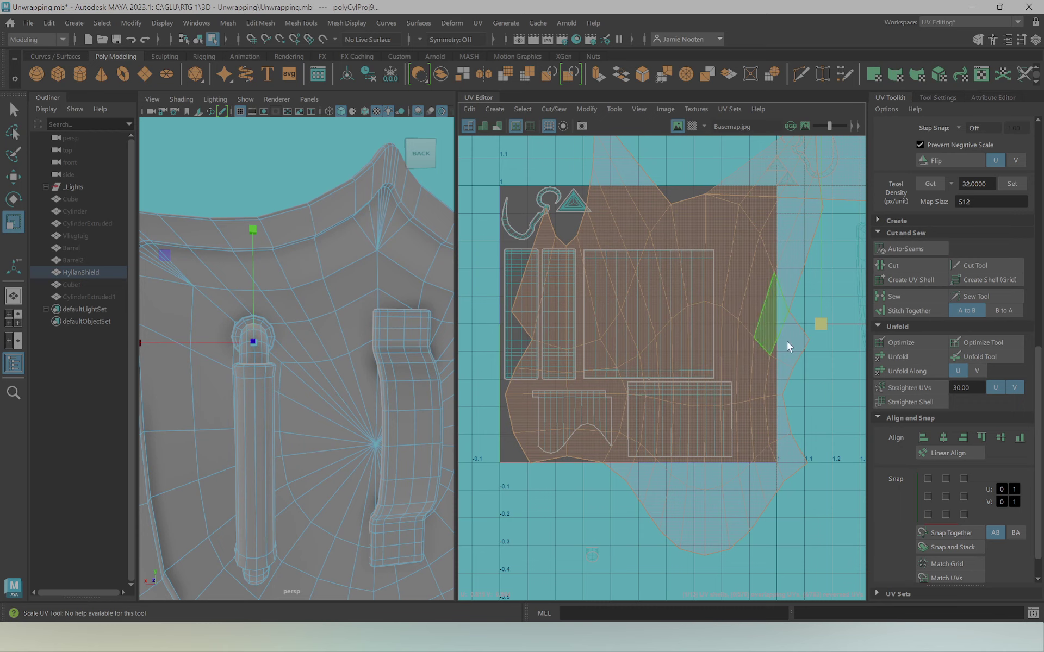
Shrink the elbow joint's shell and move it up and to the left
left_click_drag(771, 336, 643, 370)
key("w")
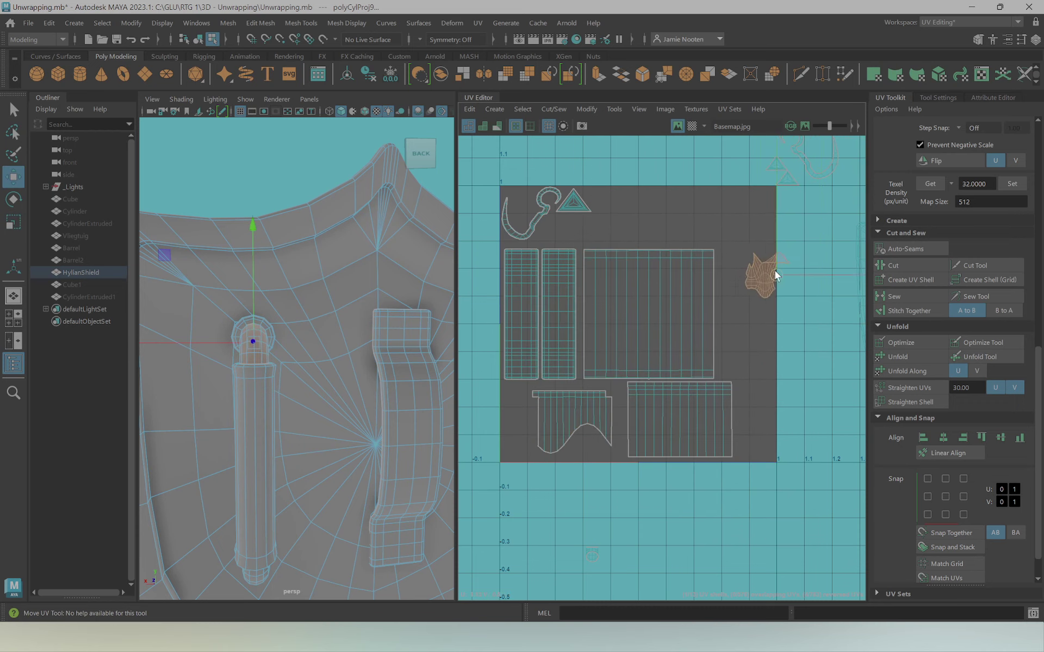
left_click_drag(774, 271, 745, 232)
scroll(745, 233, "up", 3)
scroll(750, 211, "up", 3)
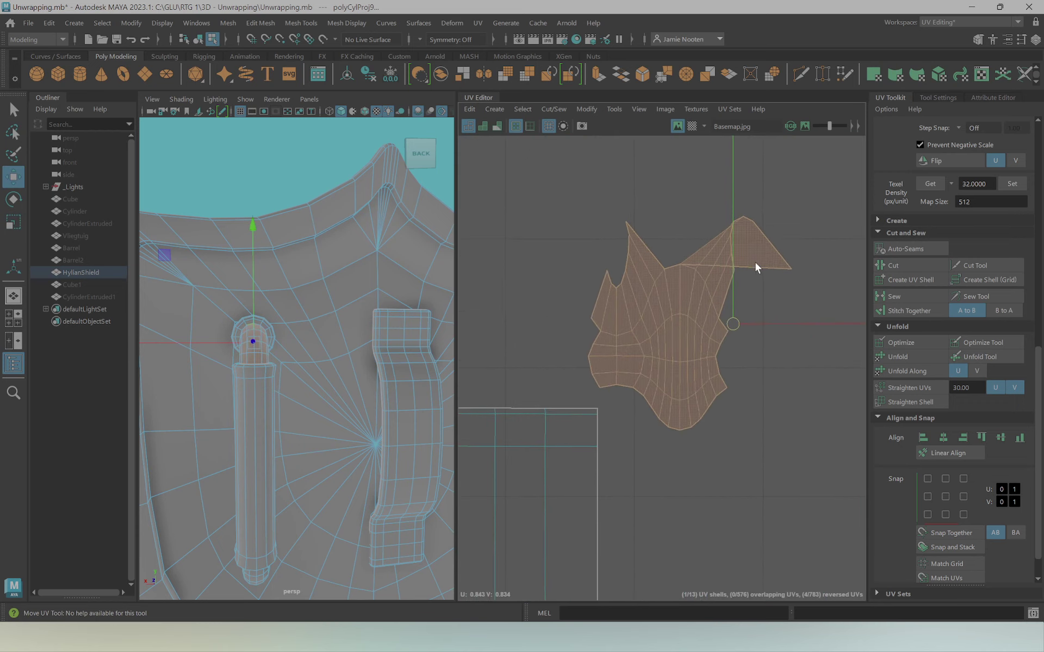
Drag the shell's right-tip and top-right UVs leftward to untangle the top
right_click_drag(754, 263, 790, 253)
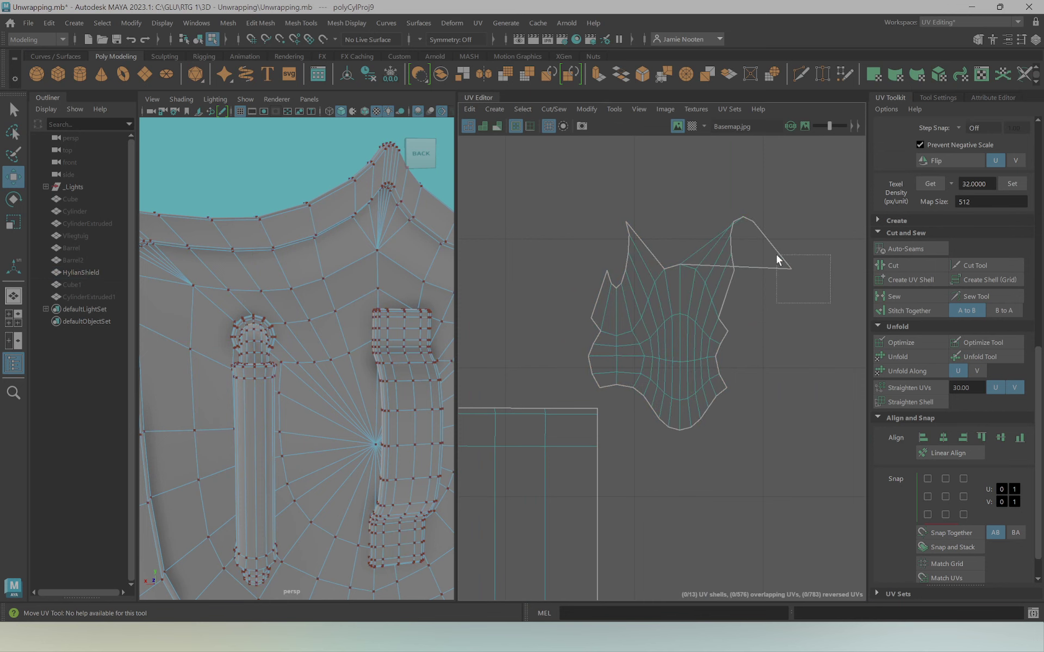
left_click(789, 294)
left_click(790, 269)
left_click_drag(787, 267, 666, 224)
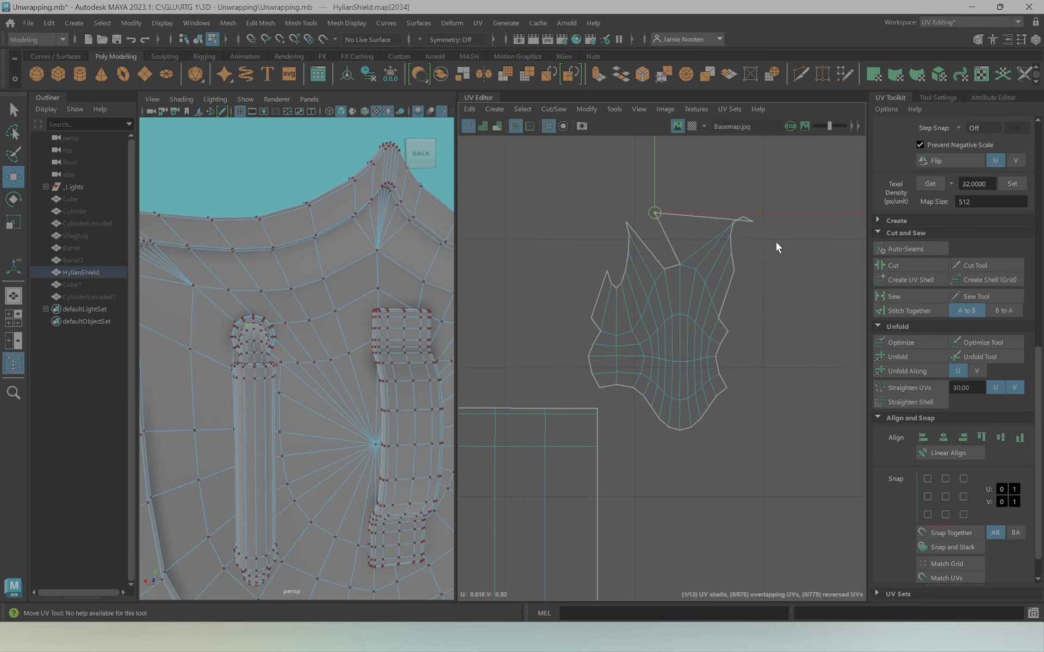
mouse_move(750, 220)
left_mouse_down()
mouse_move(710, 207)
mouse_move(728, 228)
left_mouse_up()
left_click(655, 213)
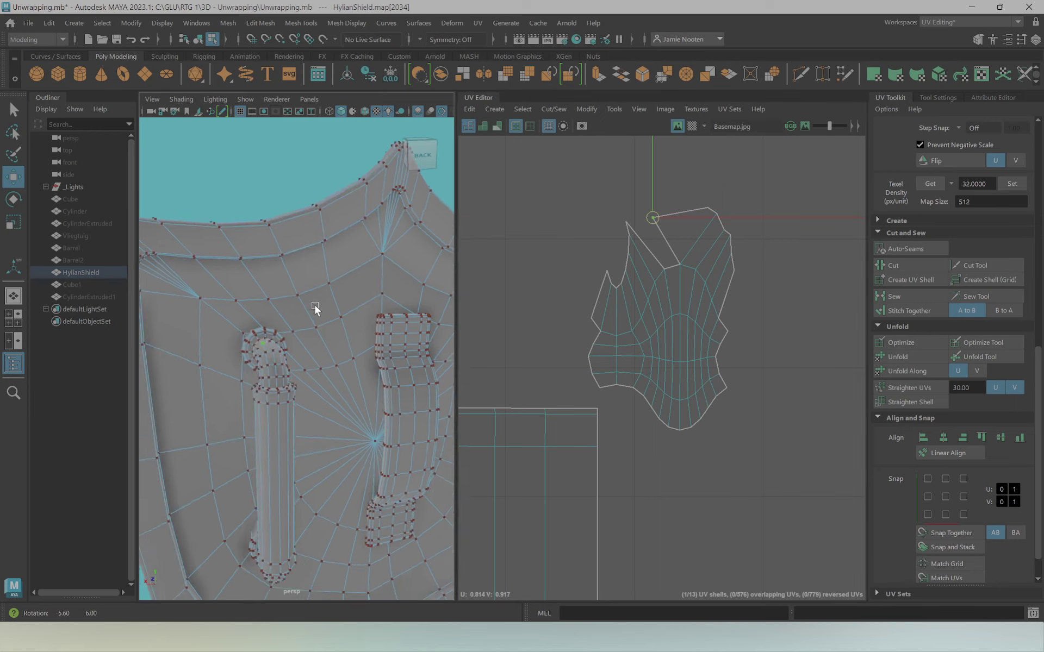
left_click_drag(314, 310, 340, 314, "alt")
scroll(341, 362, "up", 3)
scroll(380, 407, "up", 2)
left_click_drag(435, 455, 380, 429, "alt")
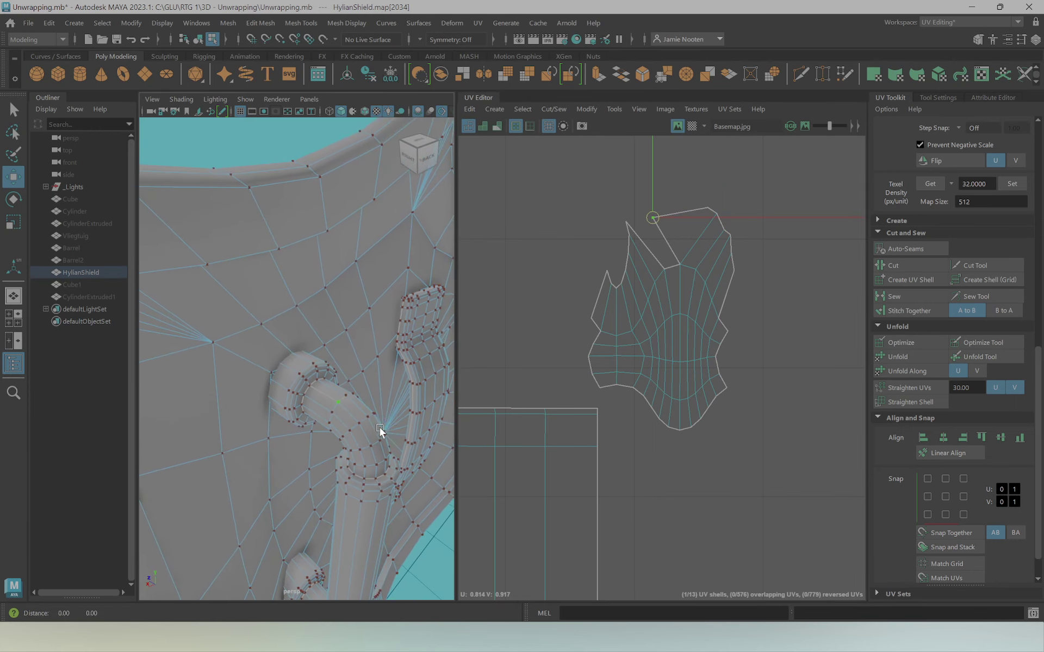
scroll(632, 269, "up", 2)
Nudge the left spike-top and top-edge UVs into a cleaner outline
left_click(623, 209)
left_click_drag(624, 213, 636, 216)
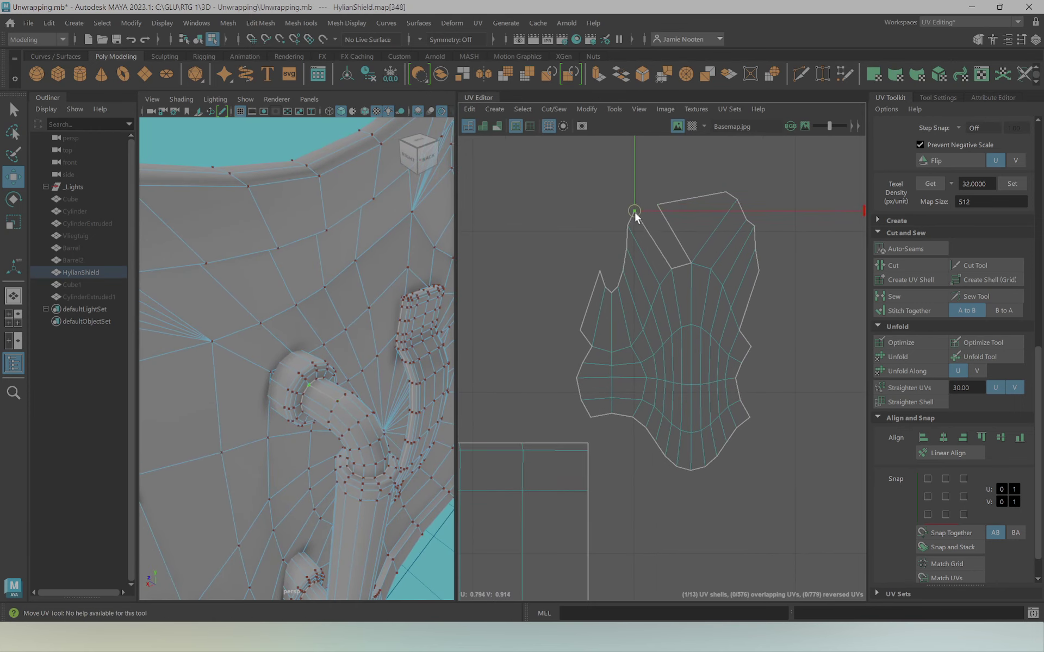
left_click_drag(745, 209, 730, 199)
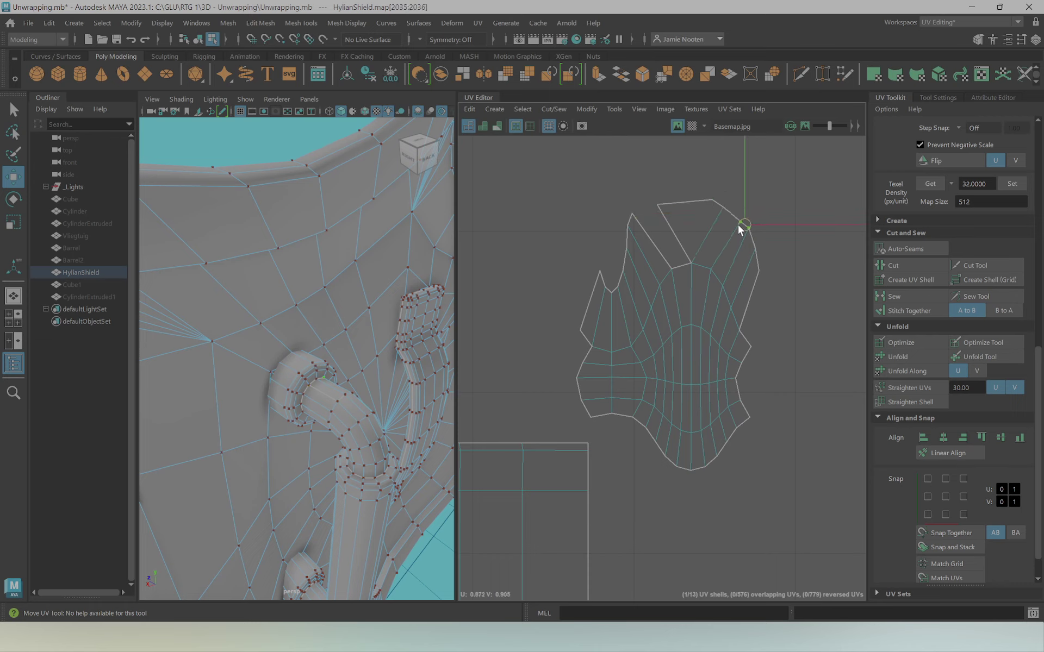
left_click(738, 228)
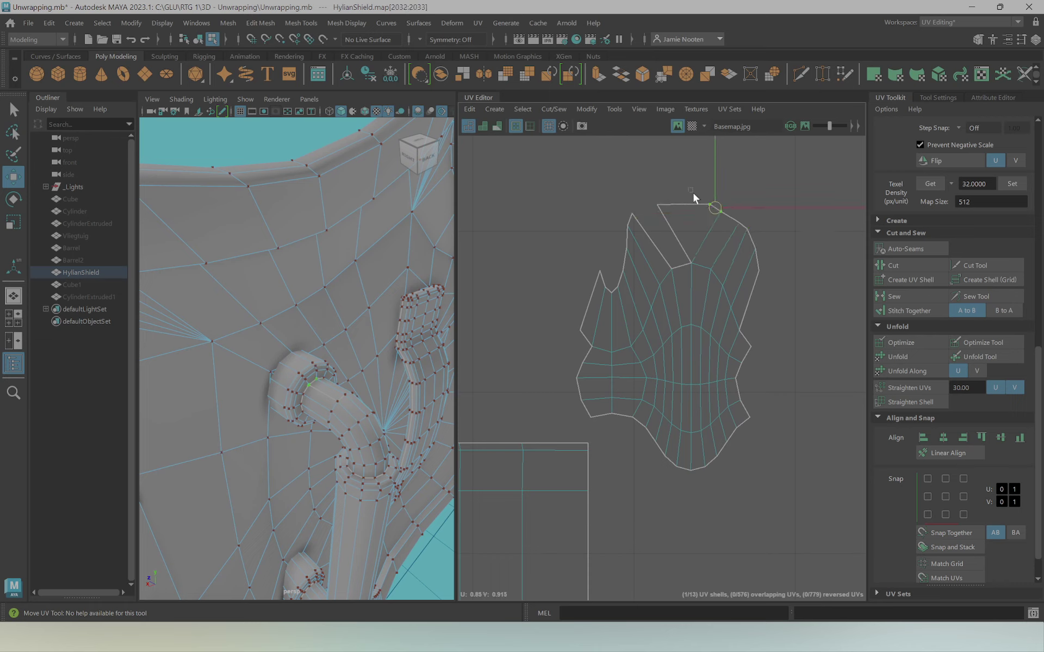
left_click(709, 200)
left_click_drag(708, 204, 663, 210)
scroll(667, 212, "down", 5)
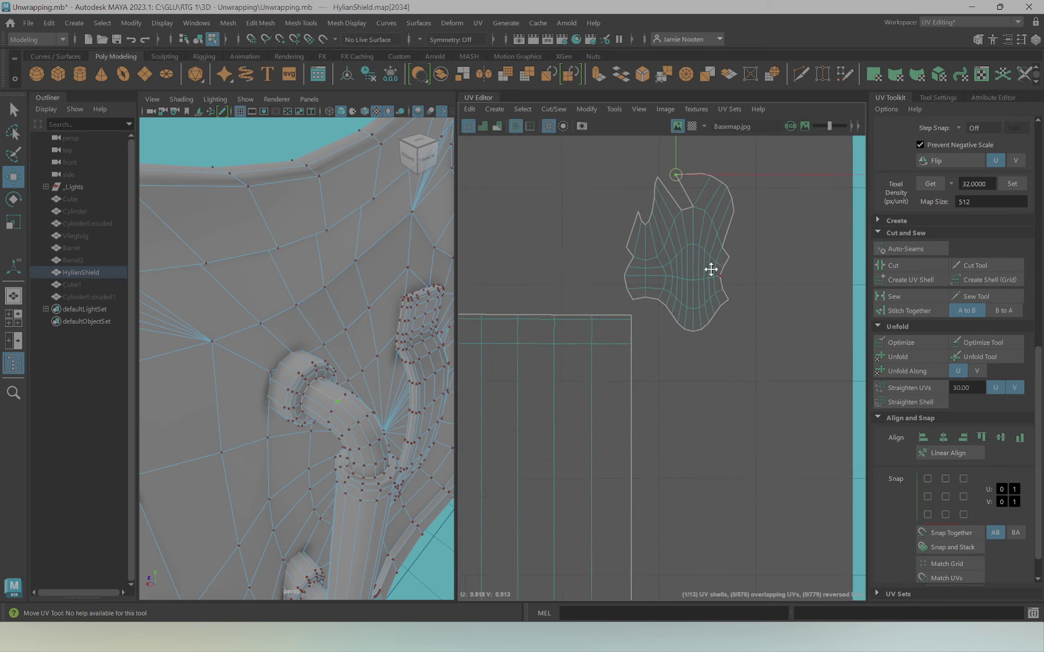
scroll(710, 270, "down", 3)
Move the elbow joint's shell into the top-right corner of the 0–1 tile
right_click_drag(715, 280, 722, 300)
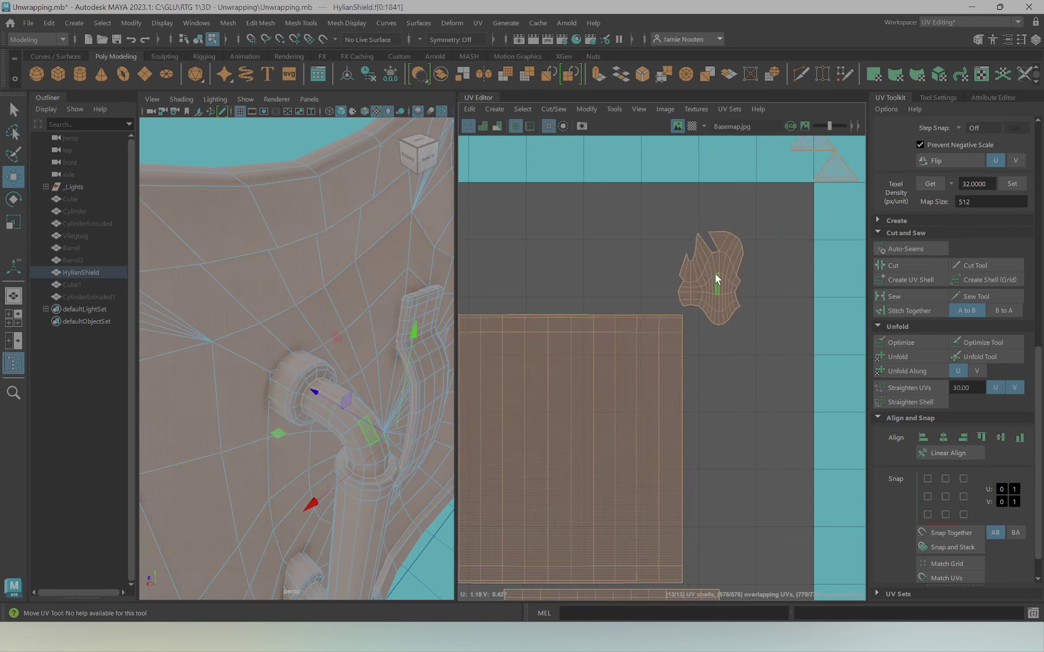
left_click_drag(321, 402, 325, 386, "alt")
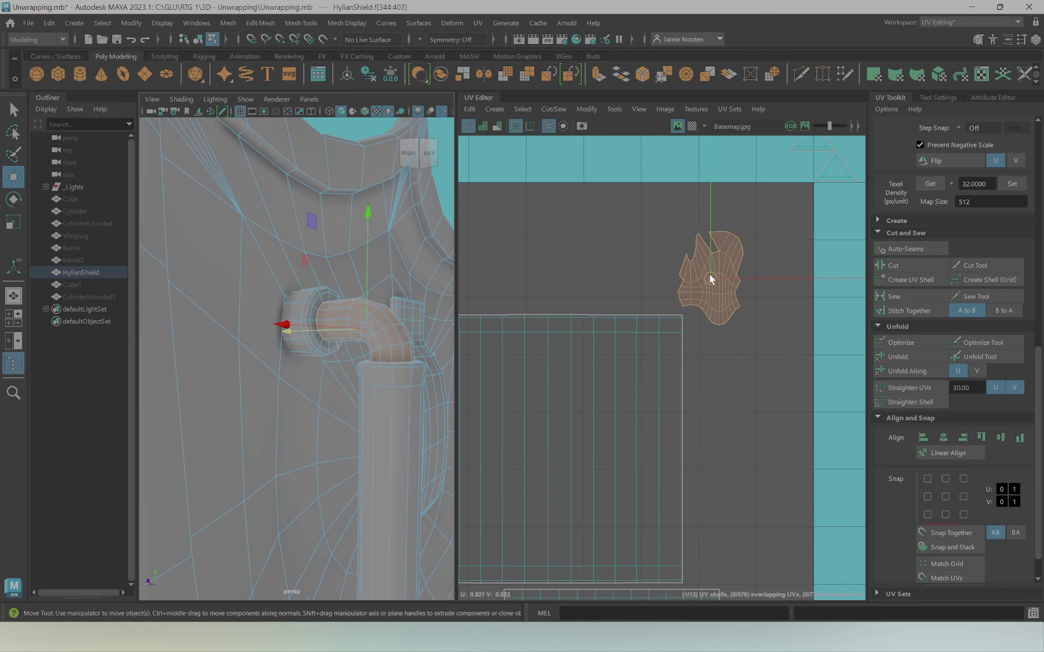
left_click_drag(709, 275, 772, 233)
scroll(684, 337, "down", 3)
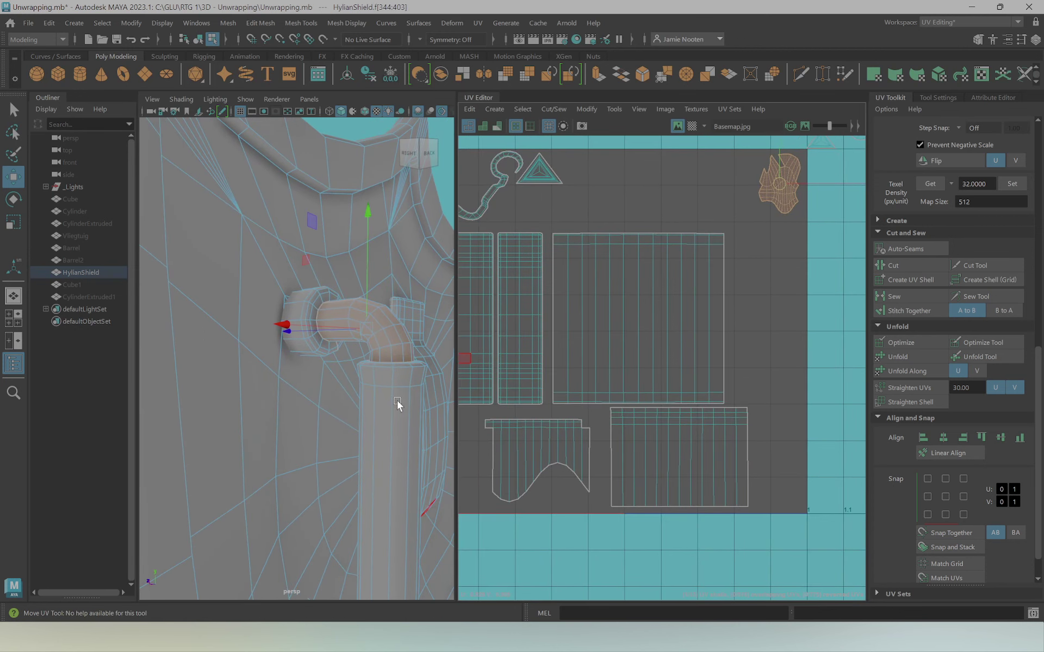
key("f")
Select the large shield shell lying outside the tile on the right
mouse_move(322, 360)
left_mouse_down("alt")
mouse_move(265, 359)
mouse_move(221, 442)
left_mouse_up("alt")
mouse_move(221, 443)
right_mouse_down("alt")
mouse_move(350, 419)
mouse_move(273, 400)
right_mouse_up("alt")
mouse_move(273, 400)
left_mouse_down("alt")
mouse_move(422, 417)
mouse_move(387, 382)
mouse_move(343, 406)
mouse_move(302, 404)
mouse_move(396, 350)
left_mouse_up("alt")
scroll(303, 404, "up", 3)
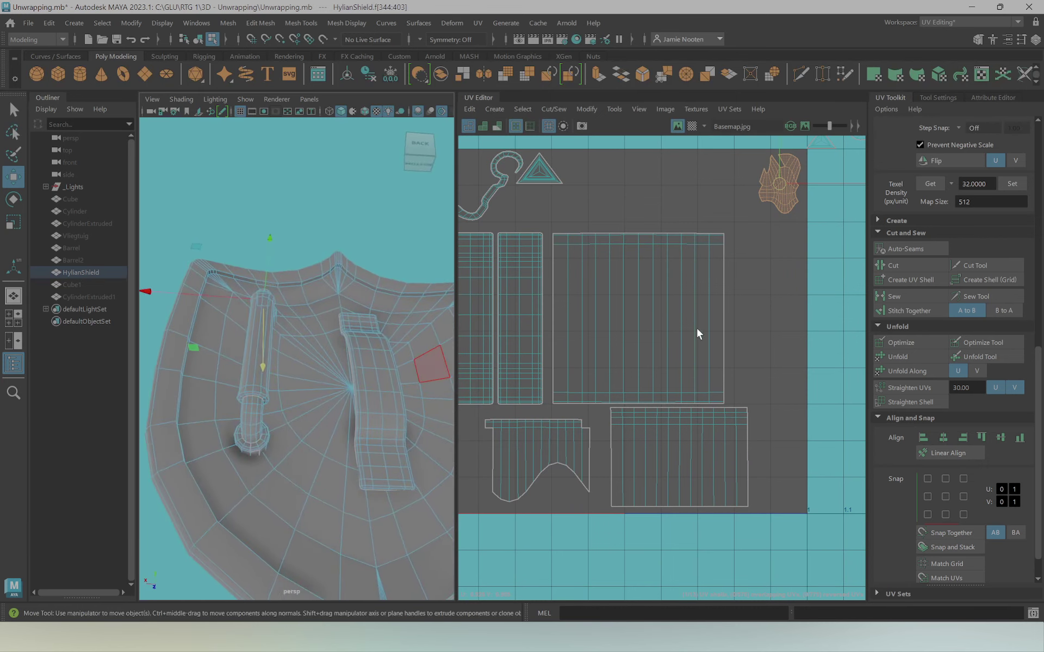
scroll(691, 348, "down", 5)
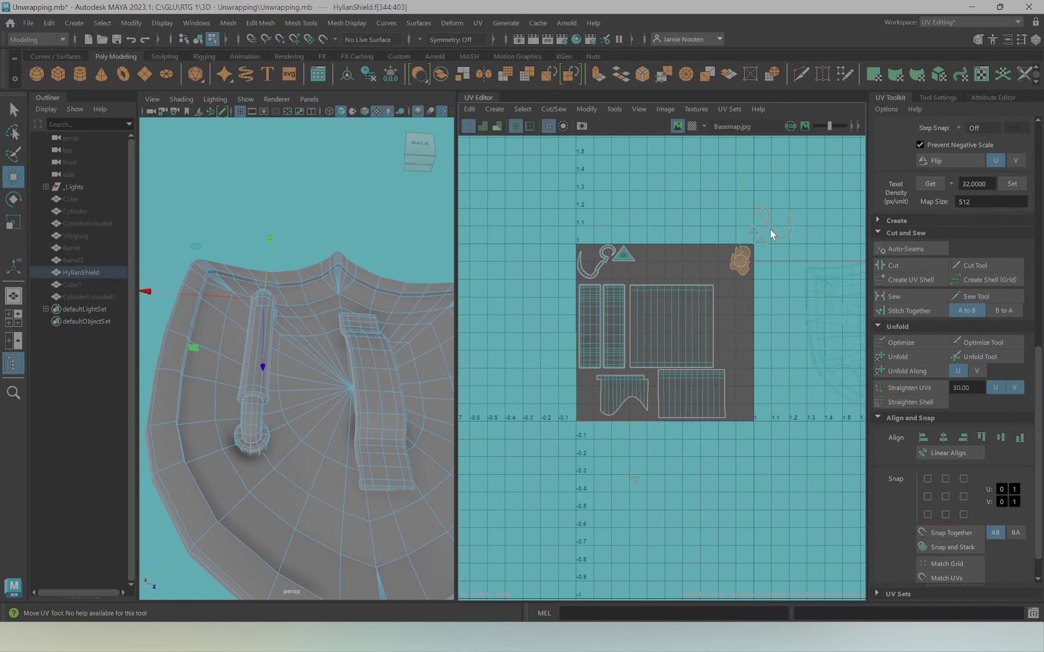
key("ctrl+z")
left_click(761, 347)
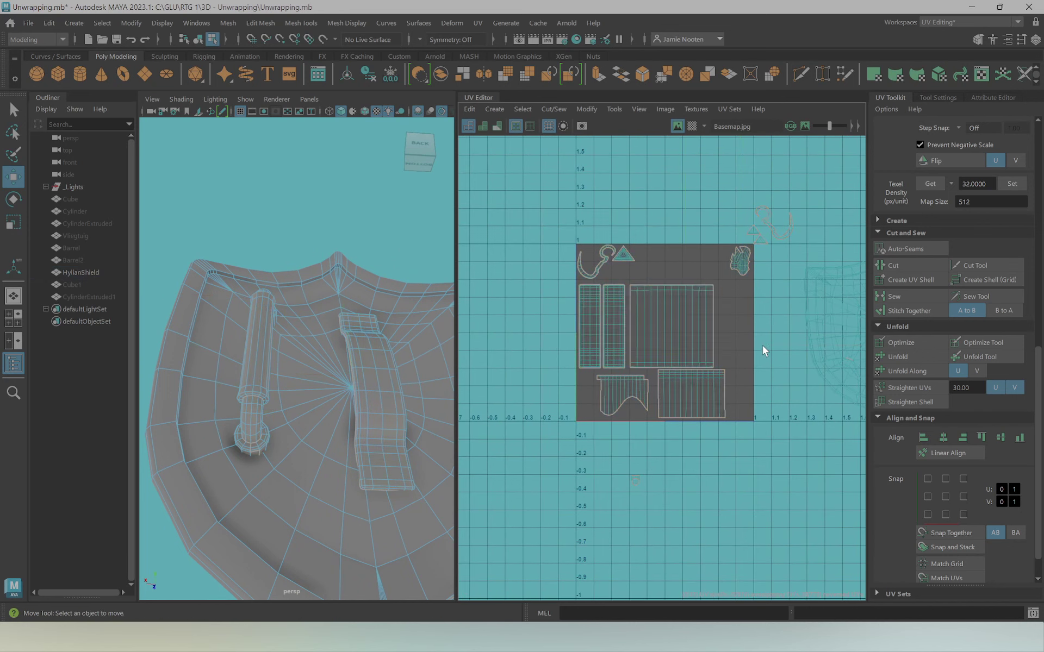
key("ctrl+z")
left_click(788, 344)
Slide the large shield face shell sideways into the 0–1 UV tile
left_click(814, 308)
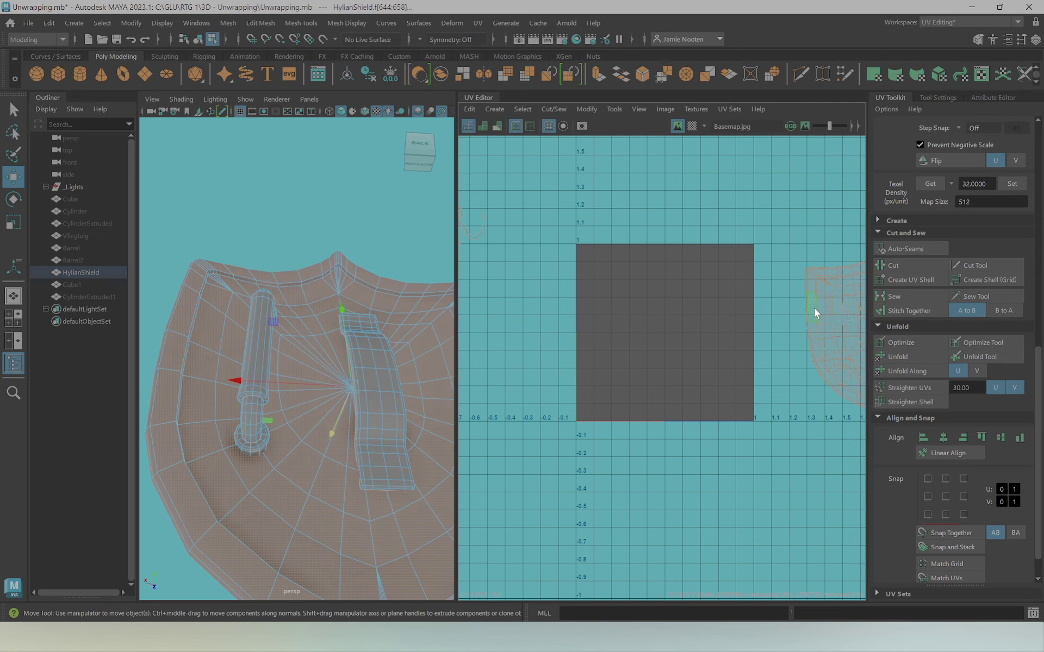
scroll(767, 344, "down", 2)
middle_click_drag(768, 343, 657, 328, "alt")
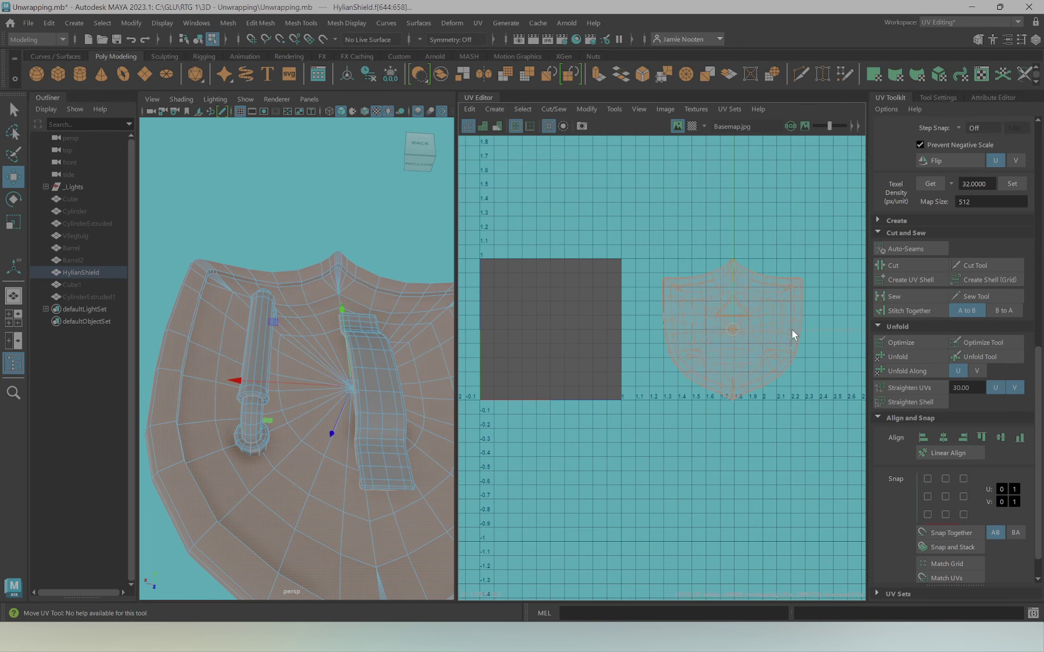
left_click_drag(792, 330, 582, 328)
left_click(681, 281)
Orbit to the shield's back and select the edge face loop beside the handle
scroll(562, 347, "up", 5)
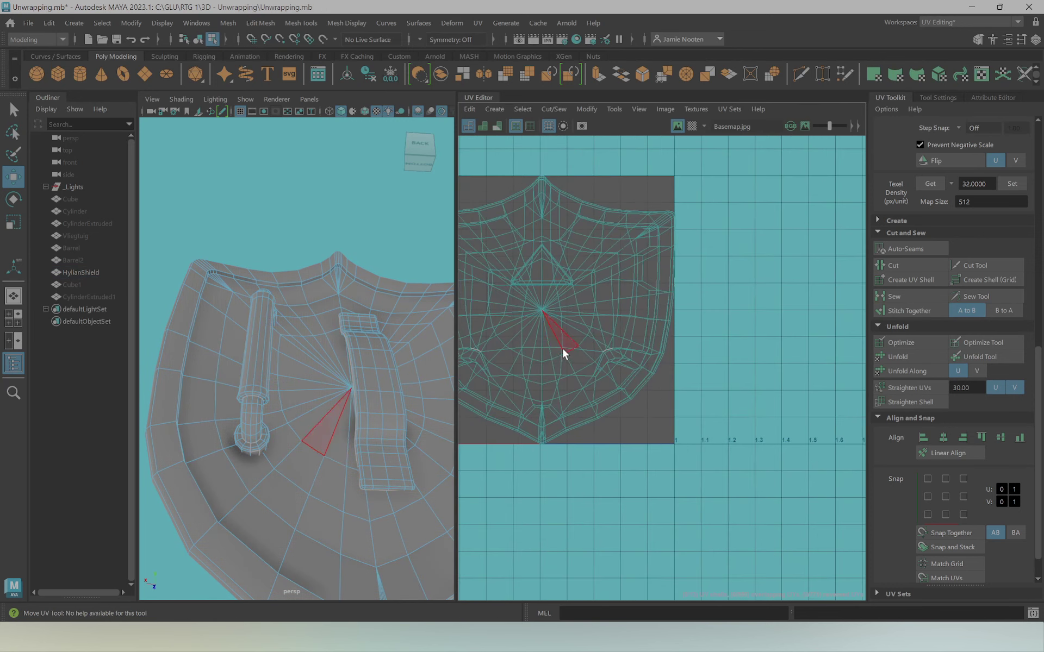
middle_click_drag(519, 344, 604, 317, "alt")
left_click_drag(337, 361, 437, 403, "alt")
mouse_move(455, 369)
left_mouse_down("alt")
mouse_move(496, 374)
mouse_move(375, 370)
mouse_move(316, 386)
left_mouse_up("alt")
scroll(328, 349, "up", 3)
left_click(218, 328)
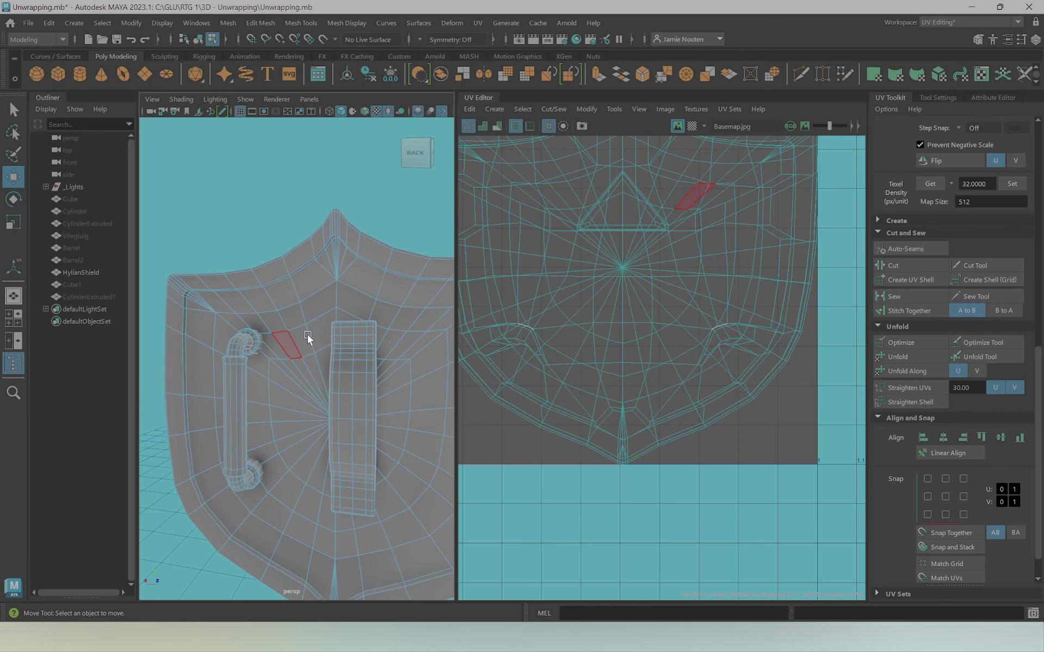
double_click(203, 320)
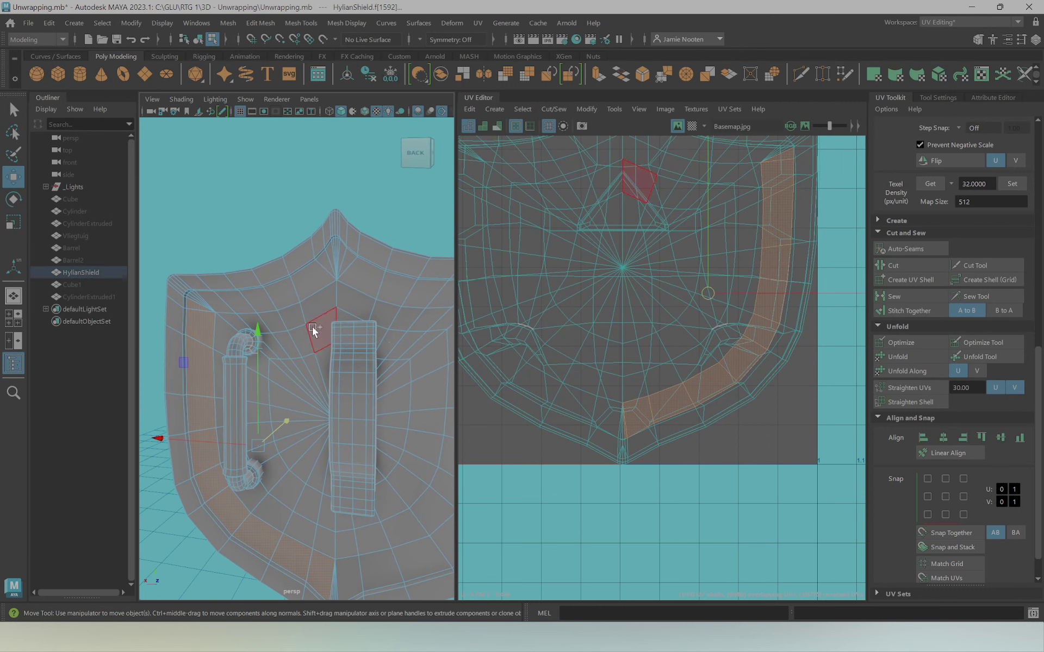
Select the upper-left rim face loop and another rim face loop on the front
left_click(207, 305)
left_click_drag(208, 305, 216, 279, "alt")
left_click(221, 280)
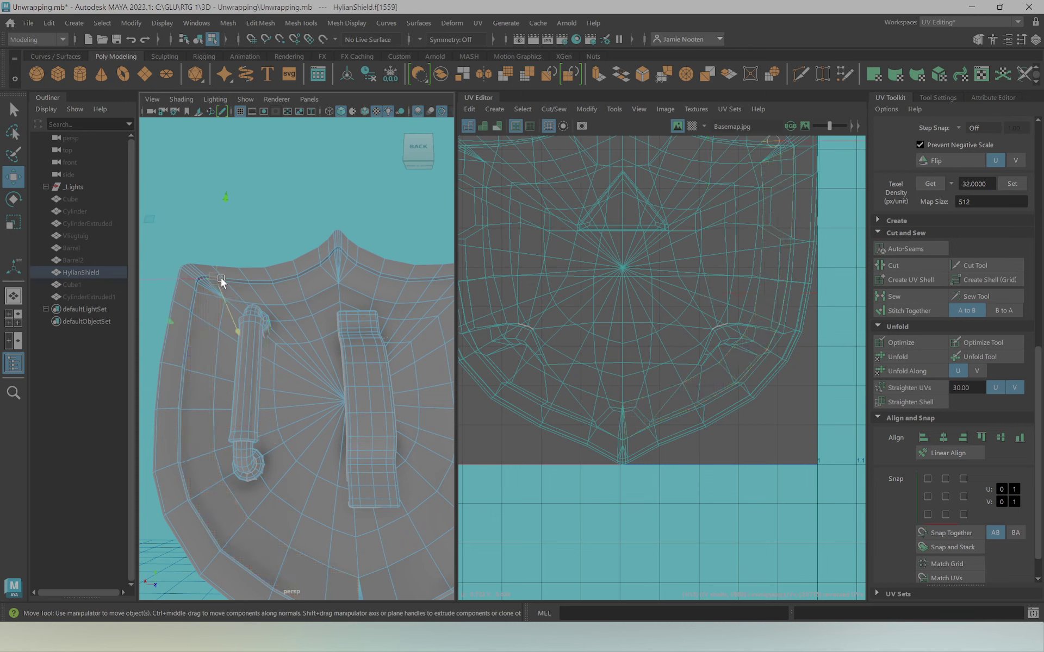
double_click(241, 280)
mouse_move(308, 269)
left_mouse_down("alt")
mouse_move(375, 305)
mouse_move(344, 305)
mouse_move(346, 328)
left_mouse_up("alt")
double_click(344, 302)
Select the faces along the shield's top, then a single face on the right rim
left_click(346, 326)
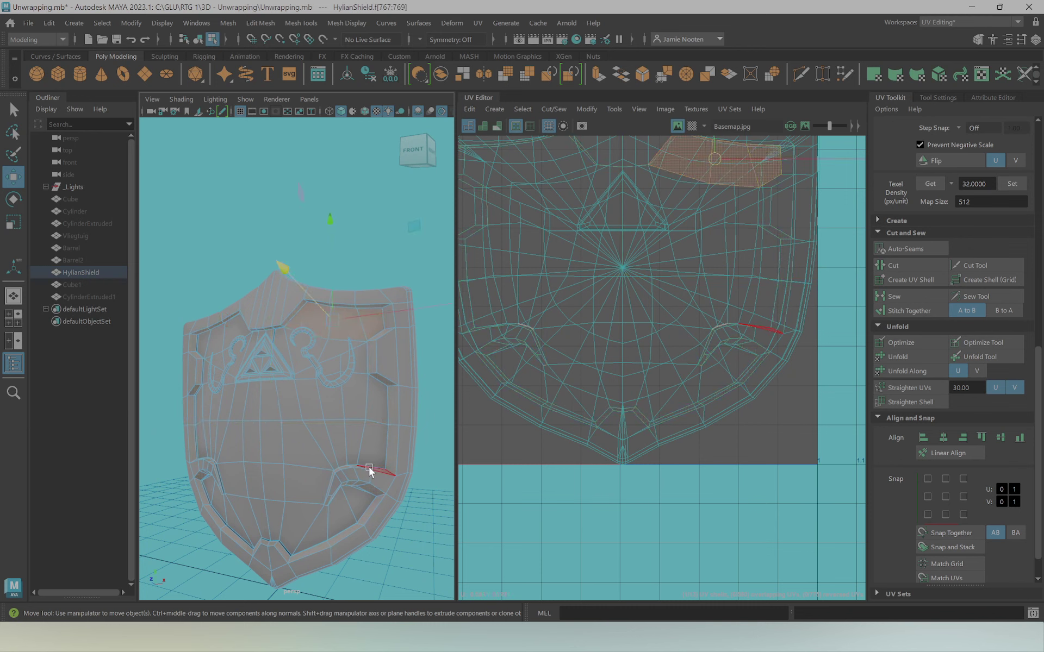
mouse_move(369, 467)
left_mouse_down("alt")
mouse_move(247, 431)
mouse_move(277, 435)
left_mouse_up("alt")
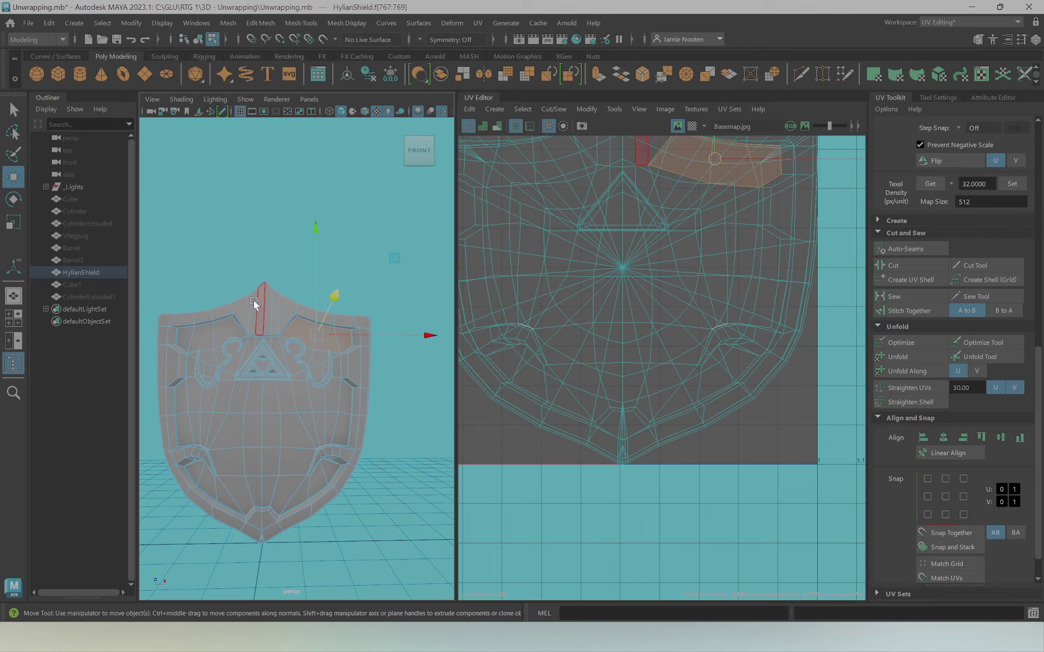
mouse_move(284, 458)
left_mouse_down("alt")
mouse_move(299, 443)
mouse_move(441, 413)
left_mouse_up("alt")
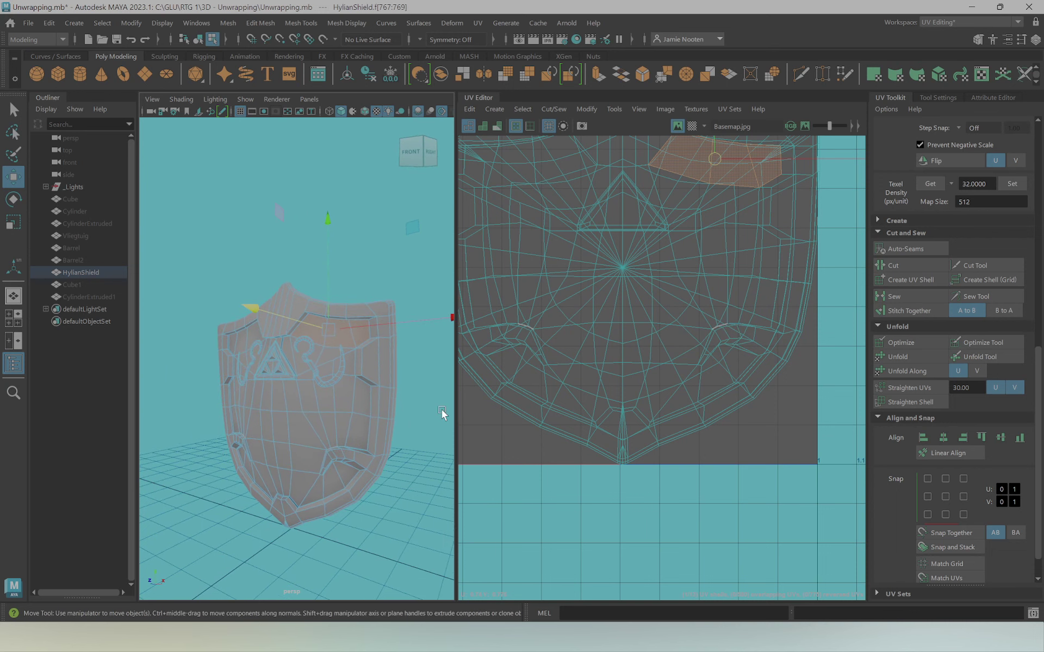
left_click(353, 409)
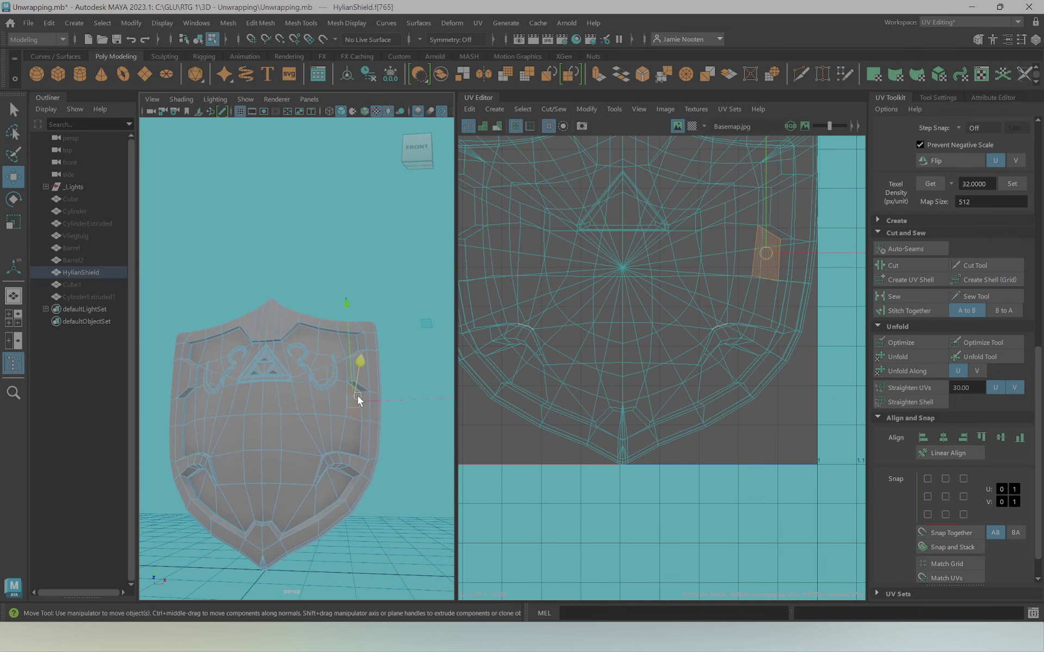
Switch to edge selection and select the edge loop around the shield's rim
scroll(357, 413, "up", 3)
right_click(385, 280)
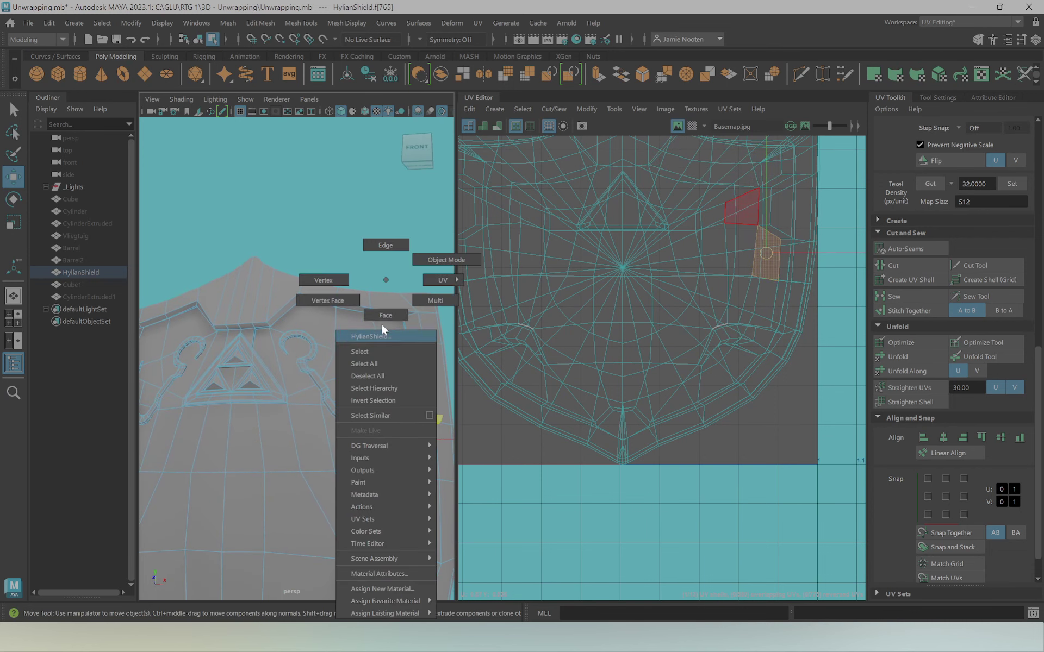
left_click(383, 247)
left_click(388, 383)
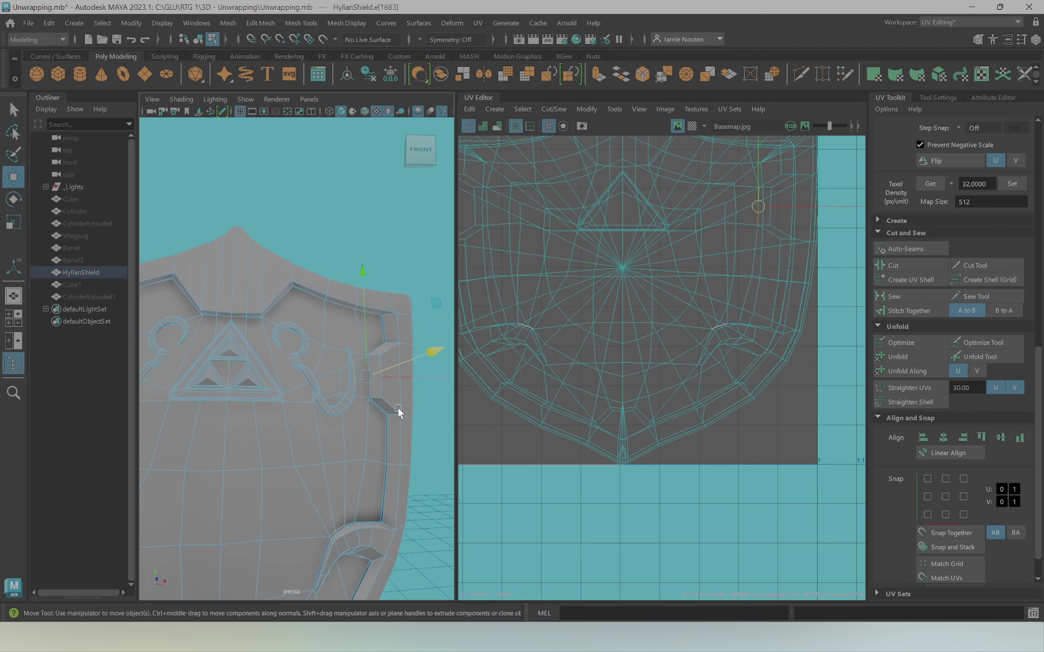
double_click(385, 425)
Add edges on the back and near the handle, and cut them into a UV seam
mouse_move(399, 403)
left_mouse_down("alt")
mouse_move(252, 414)
mouse_move(233, 379)
left_mouse_up("alt")
left_click(341, 256)
scroll(338, 252, "down", 3)
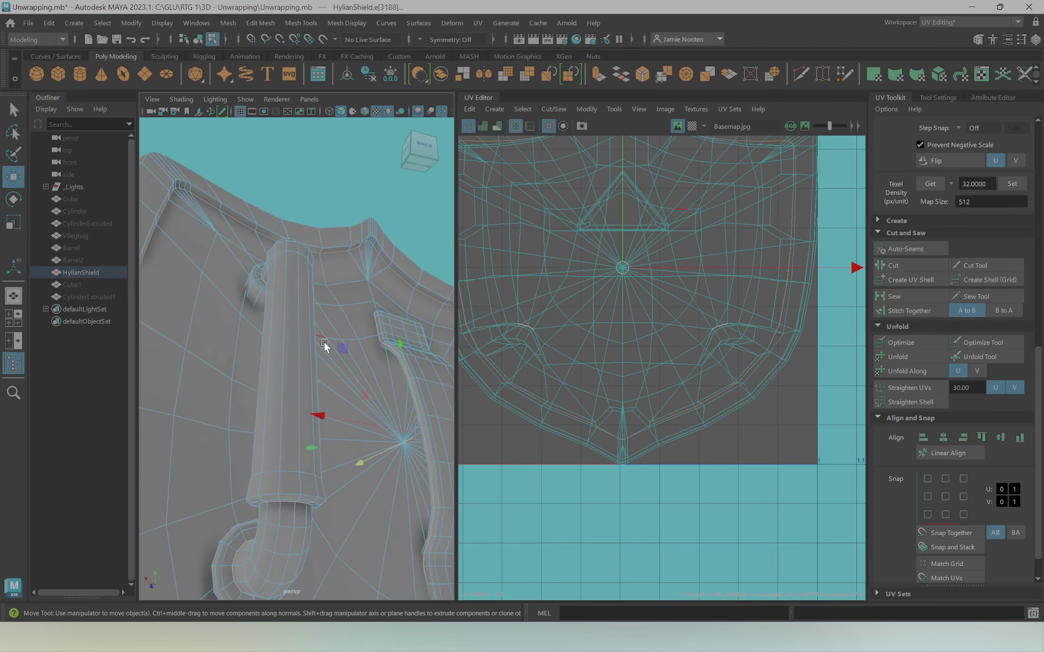
mouse_move(324, 343)
left_mouse_down("alt")
mouse_move(303, 331)
mouse_move(370, 364)
left_mouse_up("alt")
scroll(375, 381, "up", 2)
left_click(412, 459)
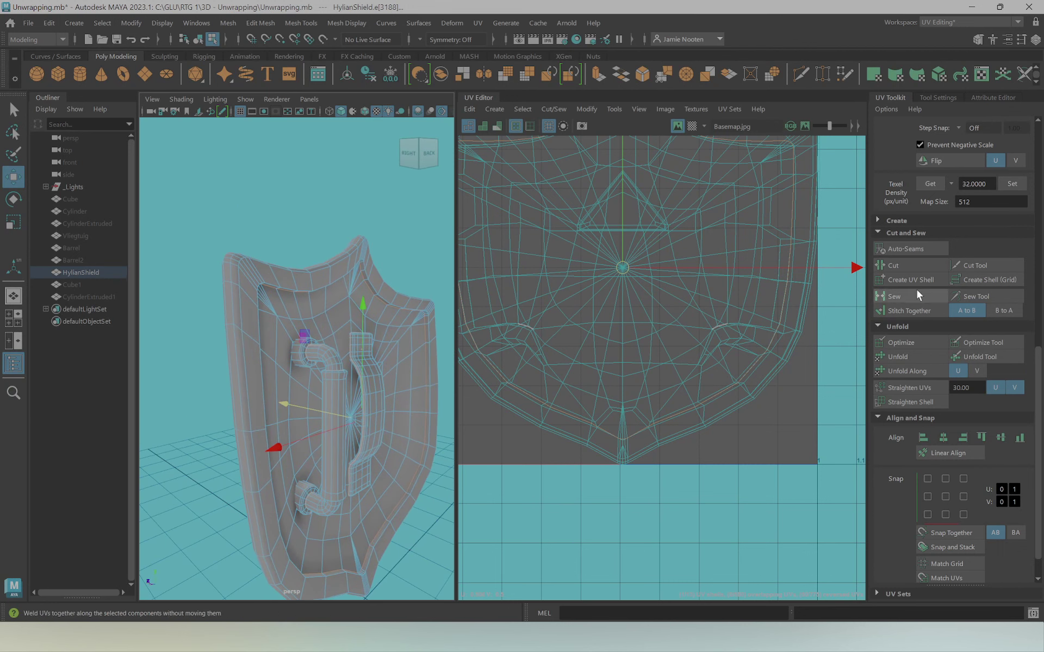
left_click(918, 266)
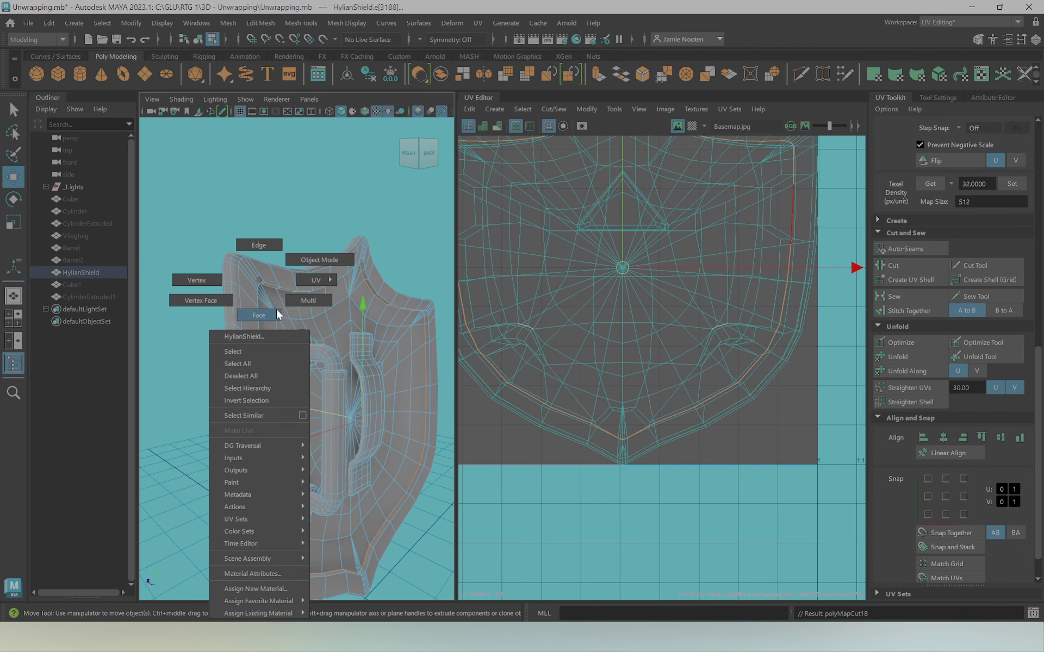
Select the whole shield as faces and zoom out to see its UV layout
right_click_drag(267, 422, 275, 307)
scroll(356, 412, "down", 5)
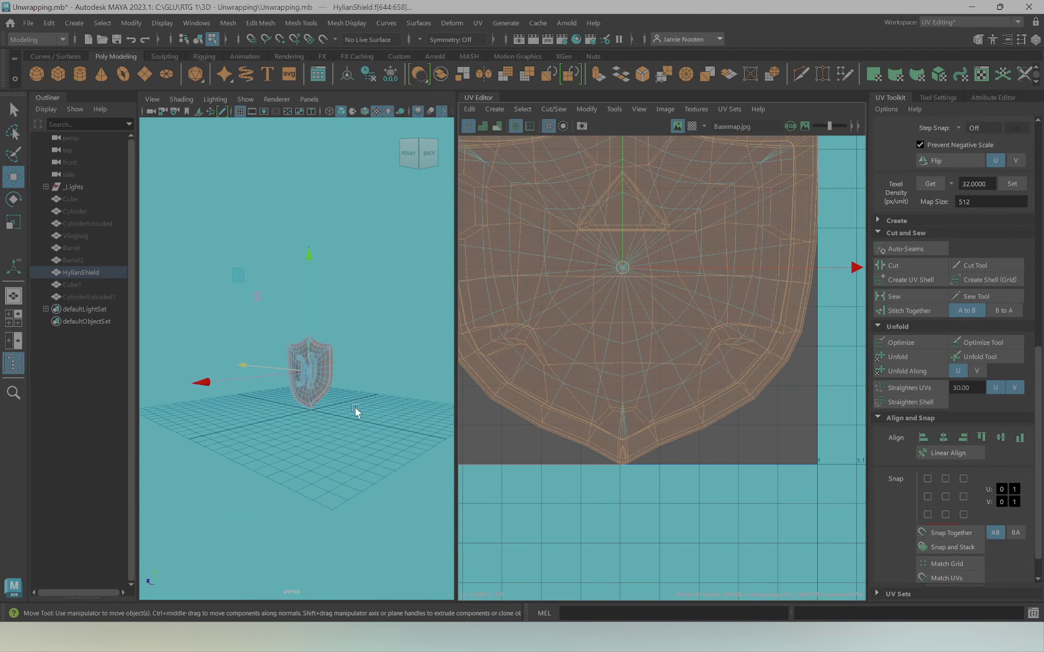
scroll(640, 357, "down", 2)
scroll(732, 403, "down", 2)
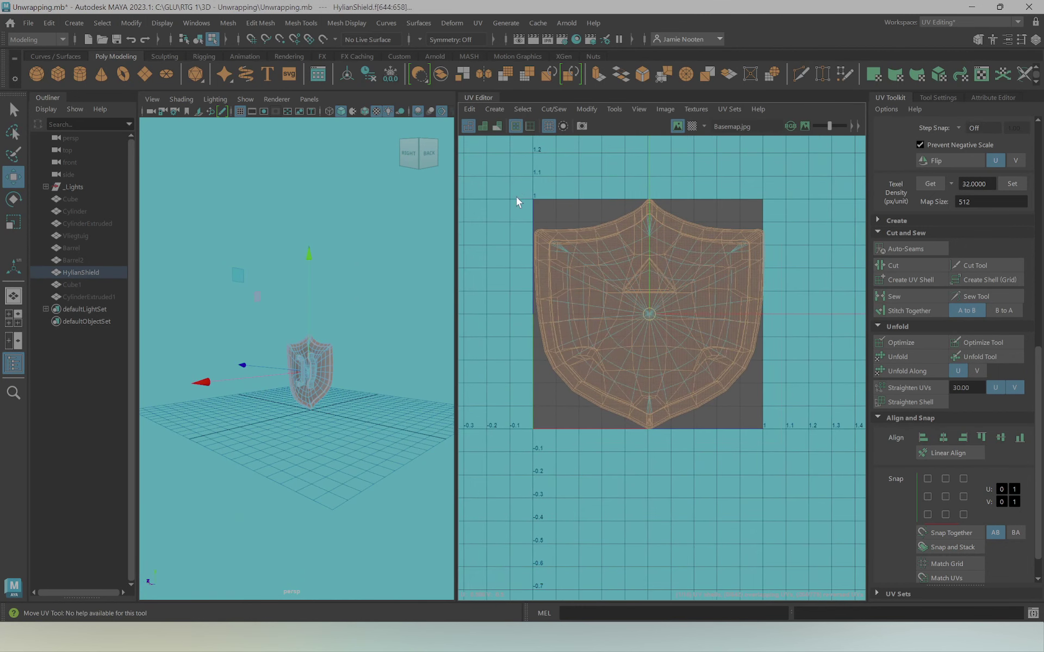
Shrink the back shield shell to the lower right and move the front shell top-left
double_click(680, 279)
key("r")
mouse_move(681, 279)
left_mouse_down()
mouse_move(666, 347)
mouse_move(673, 374)
mouse_move(553, 394)
left_mouse_up()
key("w")
double_click(614, 326)
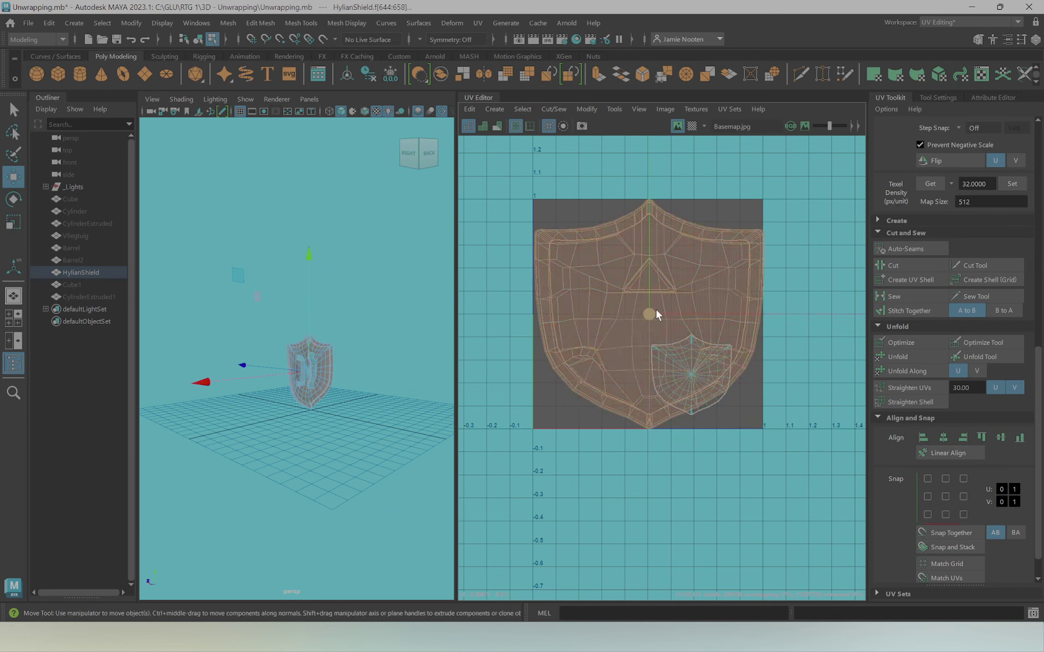
mouse_move(654, 308)
left_mouse_down()
mouse_move(602, 264)
mouse_move(540, 308)
left_mouse_up()
Nudge the small back shell further right and deselect the shells
key("r")
double_click(693, 374)
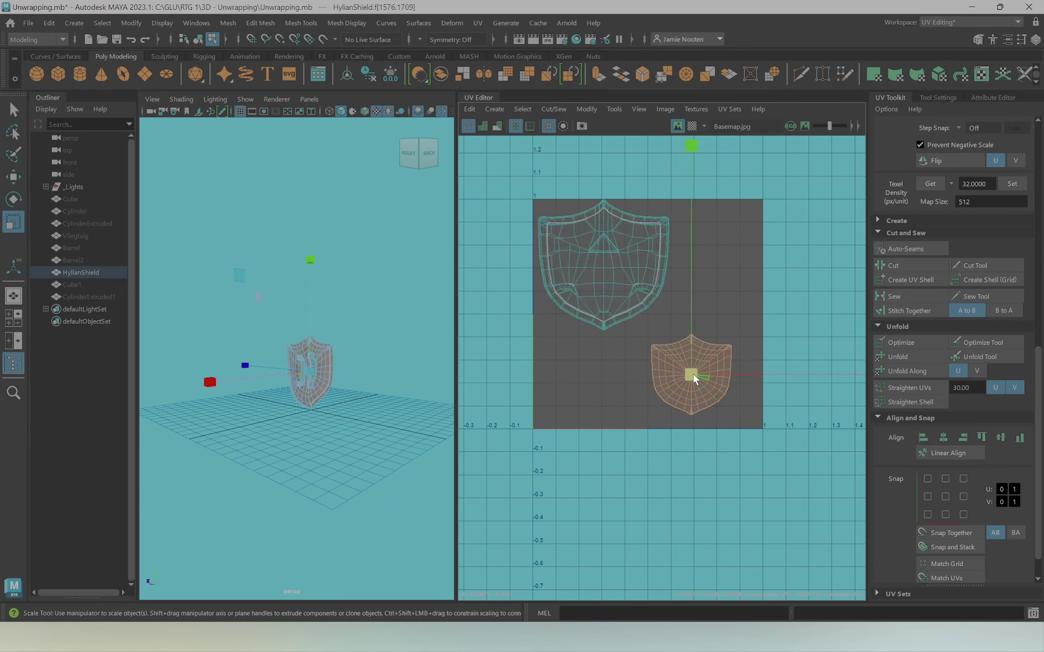
key("w")
left_click_drag(689, 377, 712, 387)
left_click(381, 340)
Select the edge loop along the front shield's rim and cut it away
key("f")
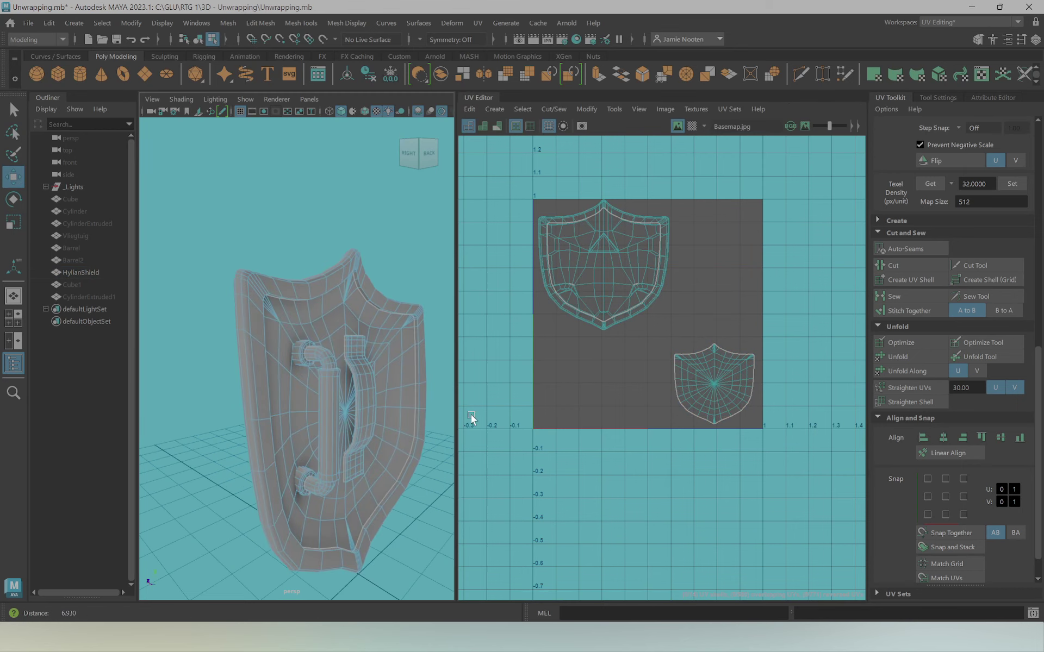
mouse_move(277, 370)
left_mouse_down("alt")
mouse_move(348, 358)
mouse_move(256, 376)
mouse_move(295, 382)
left_mouse_up("alt")
right_click_drag(308, 351, 307, 266)
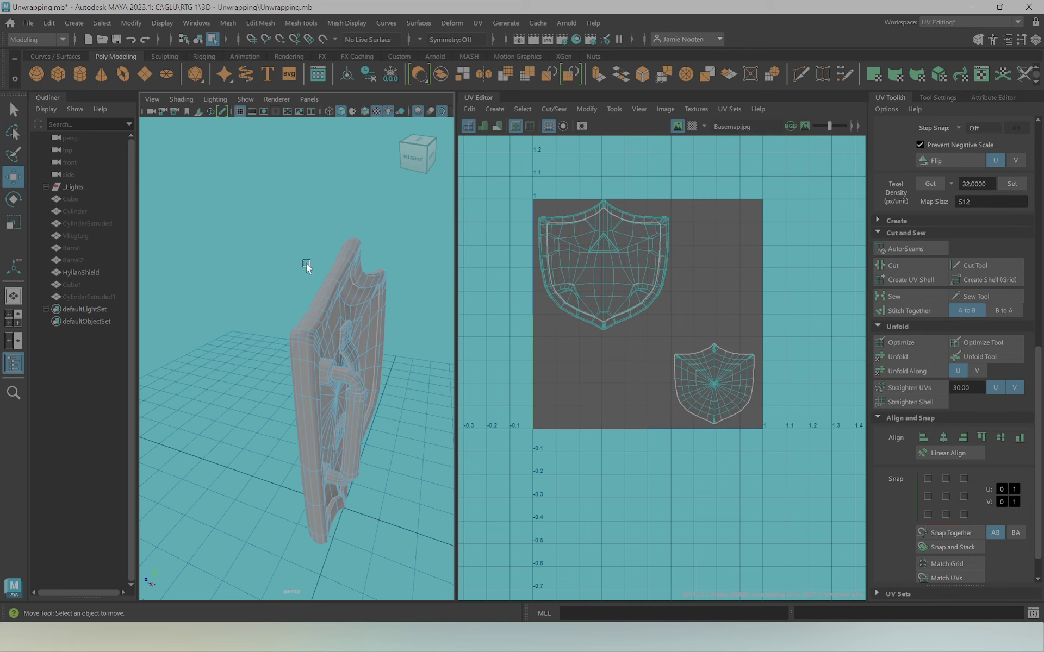
left_click(319, 308)
left_click_drag(322, 320, 338, 312, "alt")
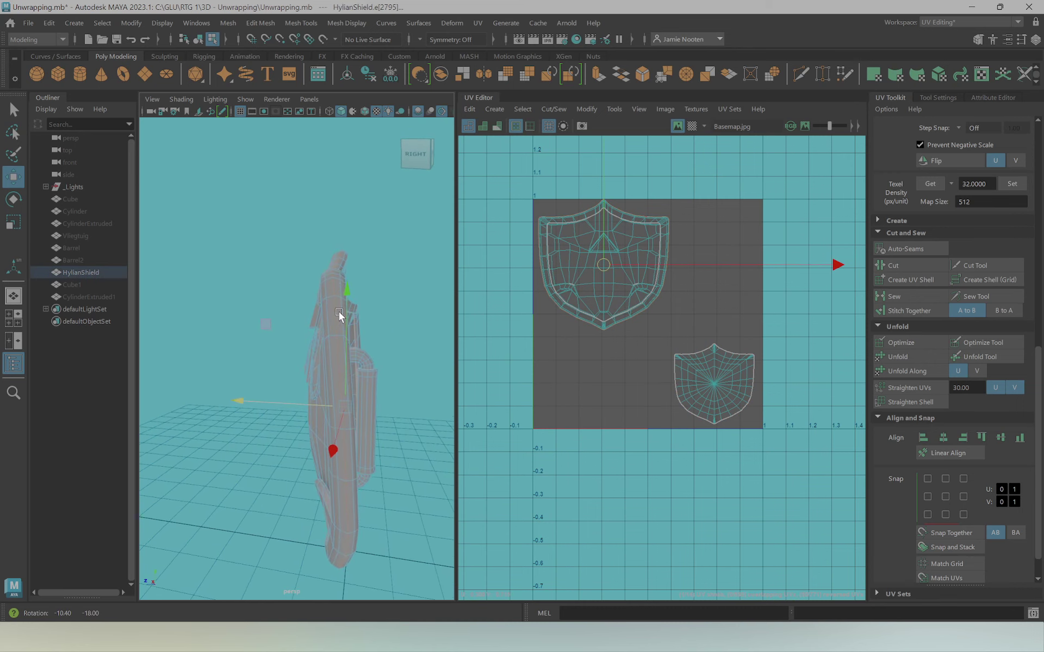
left_click(905, 268)
Move the inner front shell down-left and centre the separated rim shell
right_click_drag(571, 312, 572, 338)
left_click(614, 305)
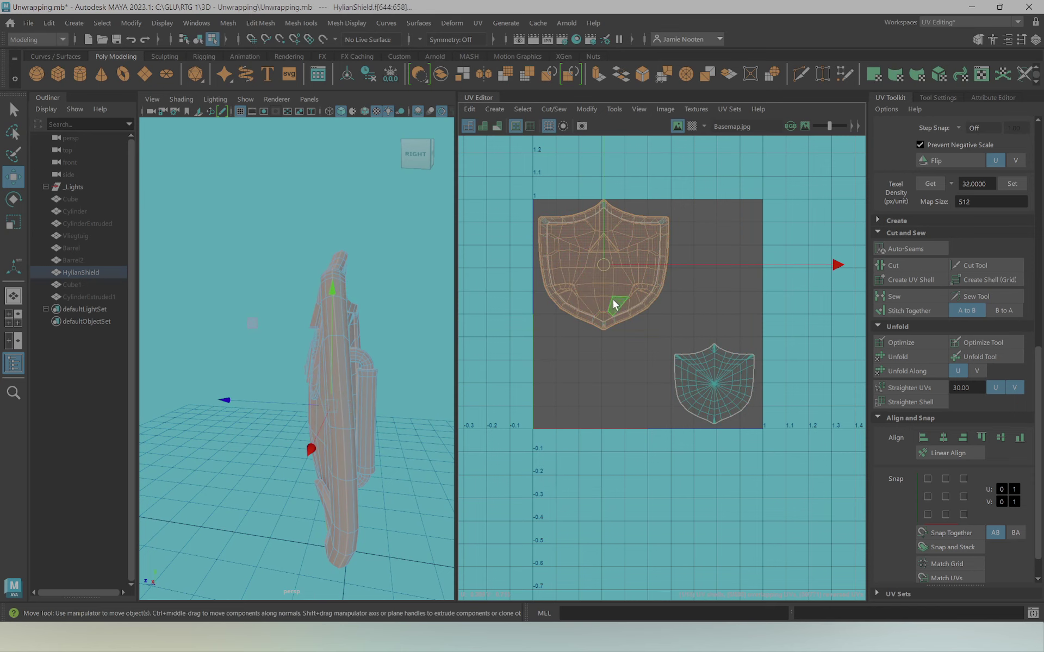
double_click(614, 304)
left_click_drag(598, 268, 557, 403)
double_click(632, 314)
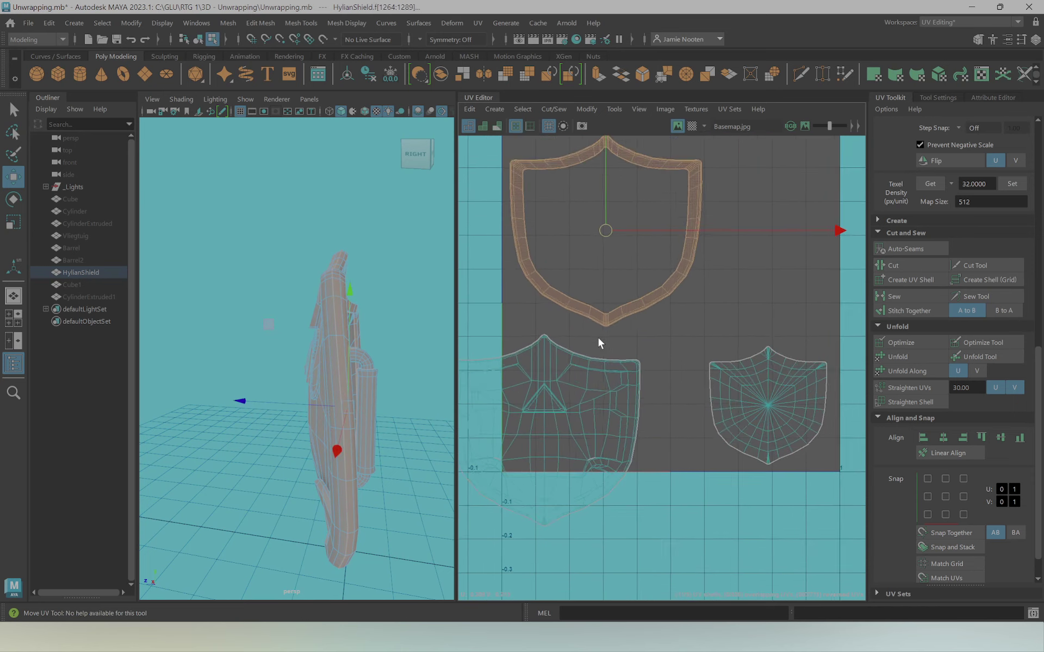
scroll(599, 343, "up", 3)
middle_click_drag(570, 296, 728, 303, "alt")
Shift the rim shell slightly left, zoom in on it and switch to edge selection
left_click_drag(728, 303, 712, 301)
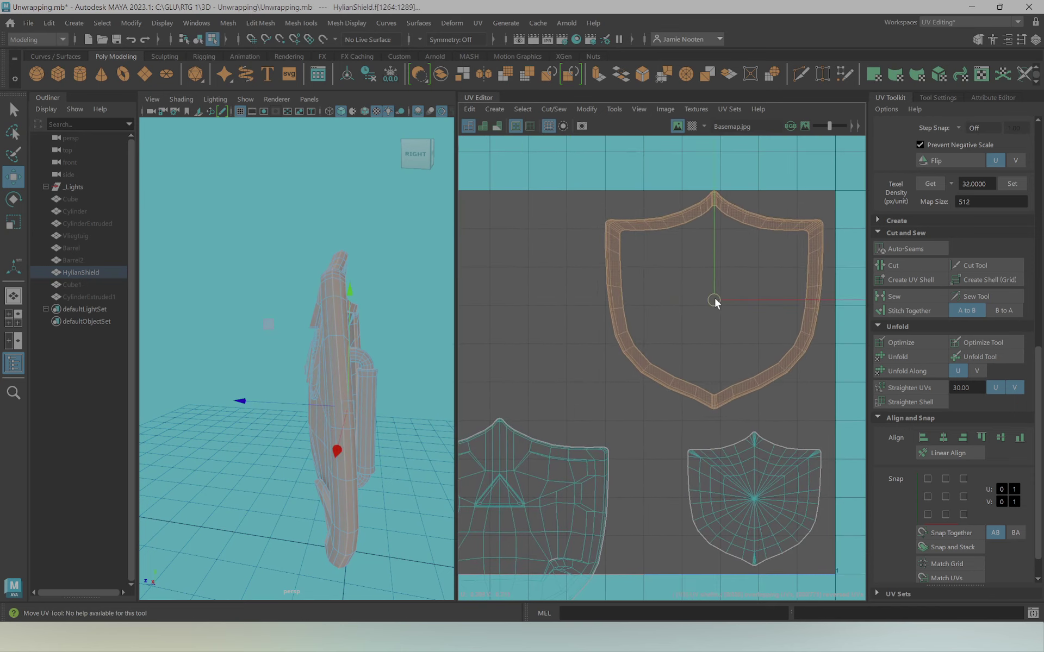
left_click(693, 280)
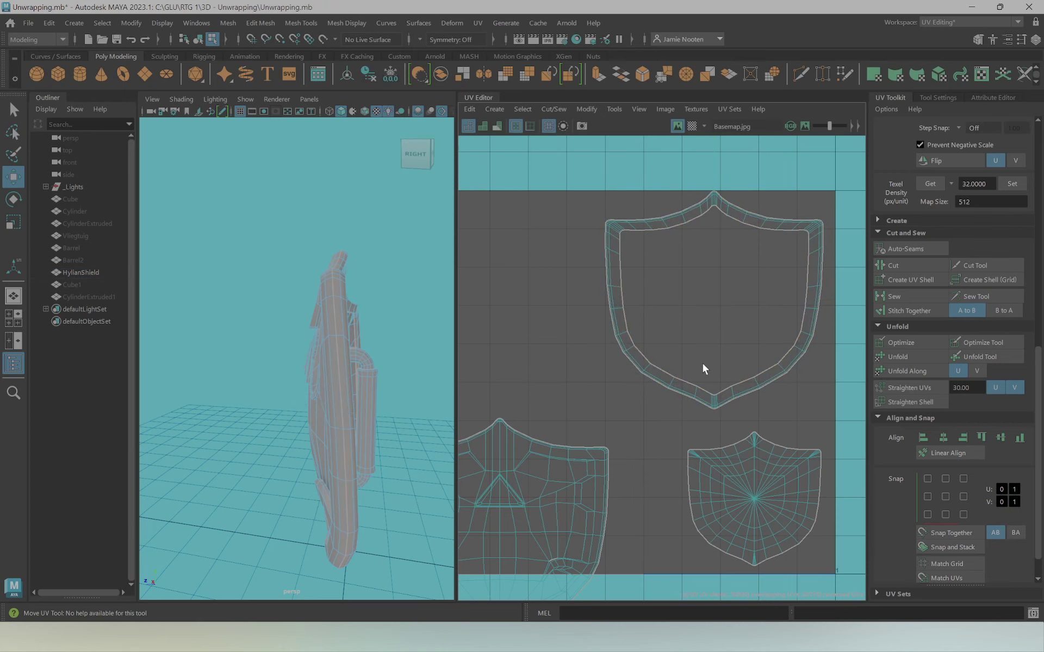
scroll(702, 364, "up", 2)
middle_click_drag(758, 271, 711, 389, "alt")
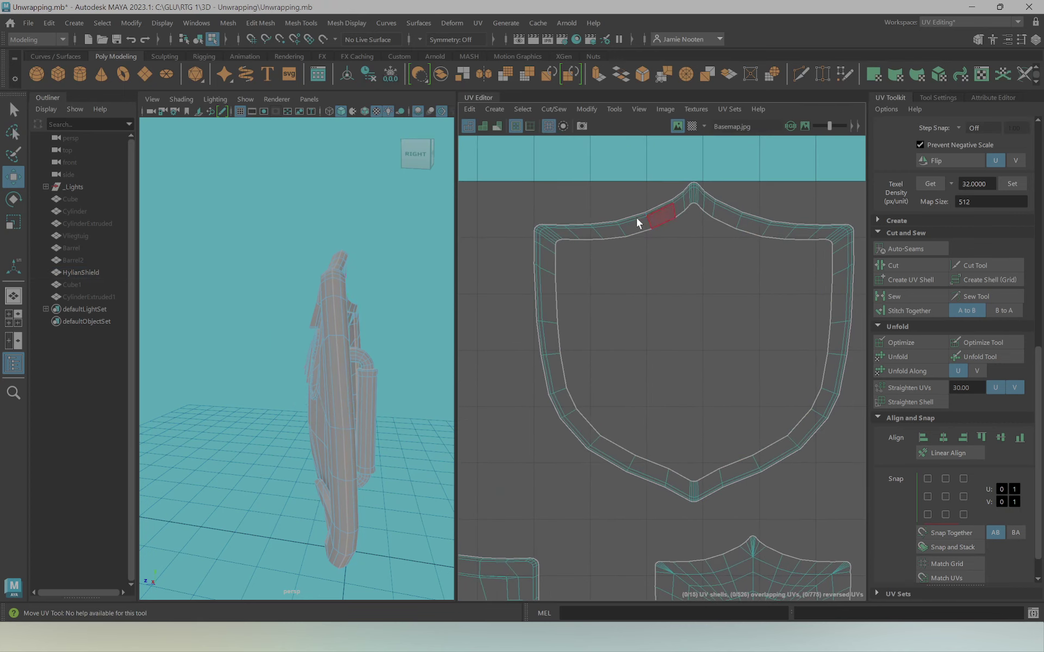
left_click_drag(374, 276, 334, 283, "alt")
right_click_drag(693, 200, 694, 192)
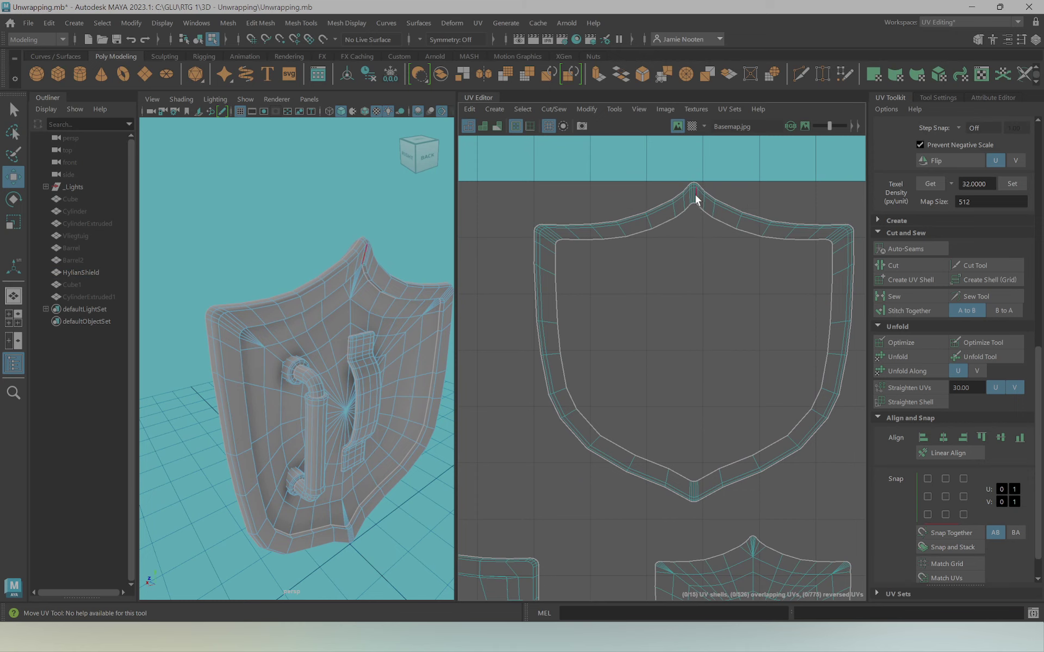
Select rim edges at the top-left corner, top peak, another corner and bottom tip
scroll(535, 226, "up", 2)
middle_click_drag(536, 226, 543, 252, "alt")
left_click(539, 248)
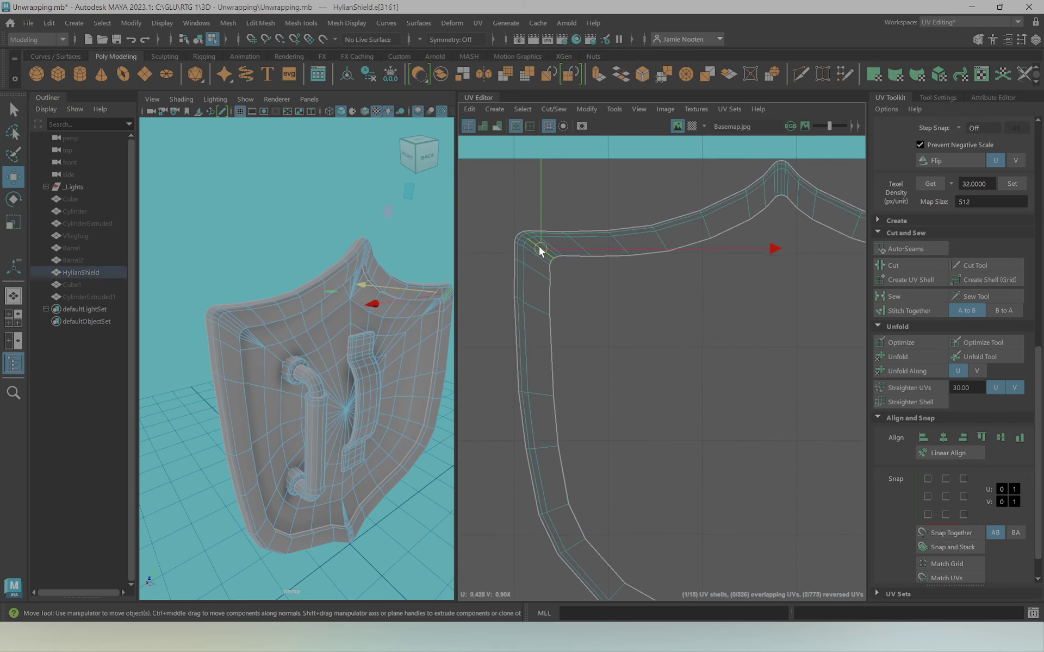
middle_click_drag(608, 254, 523, 292, "alt")
left_click(695, 222)
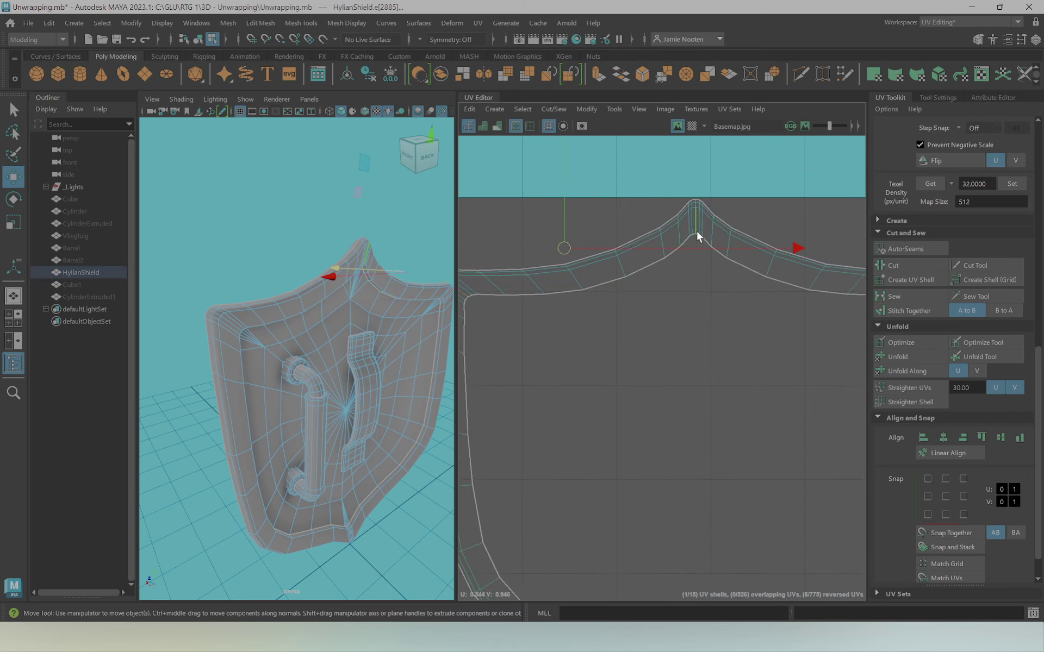
middle_click_drag(697, 233, 571, 240, "alt")
left_click(708, 238)
middle_click_drag(699, 233, 629, 251, "alt")
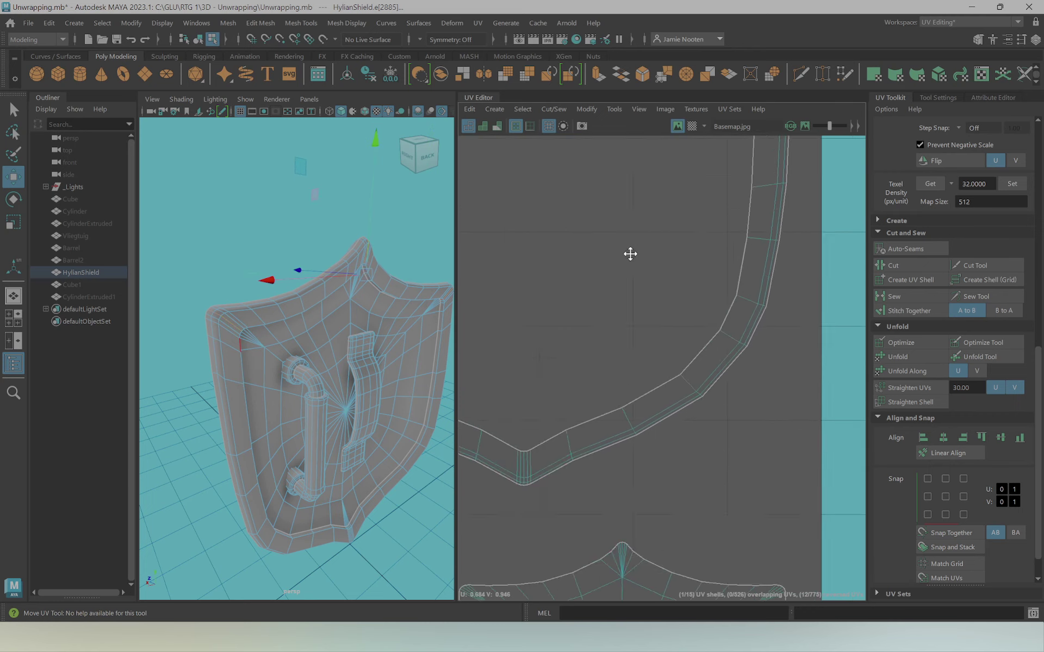
left_click(584, 372)
Zoom back out to show all the UV shells over the tile
scroll(585, 367, "down", 2)
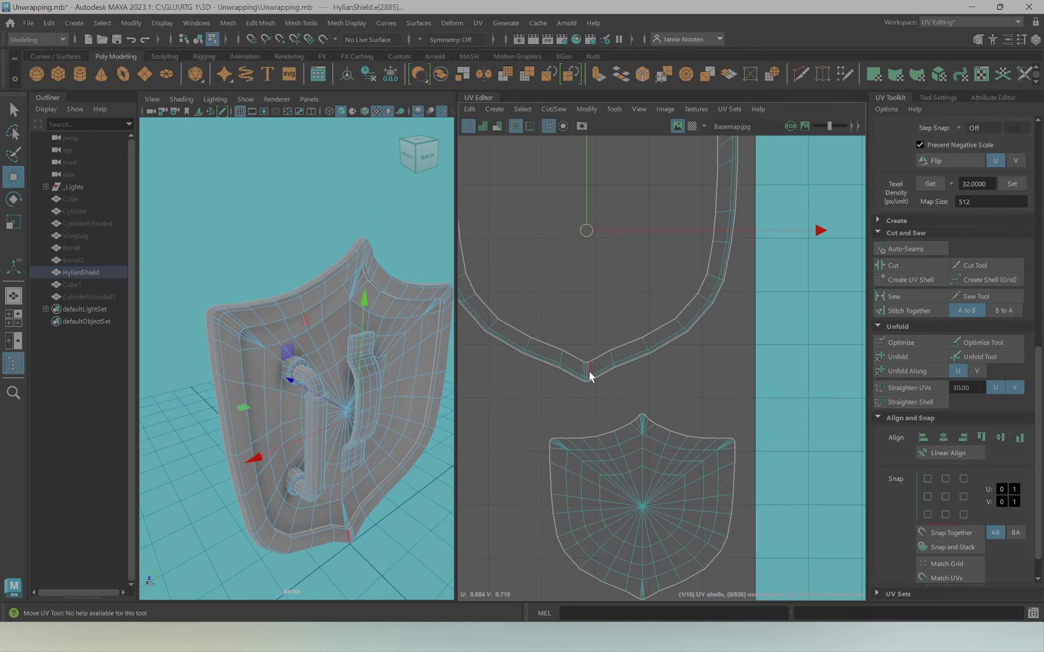
middle_click_drag(587, 352, 720, 363, "alt")
scroll(687, 331, "down", 2)
scroll(643, 310, "down", 2)
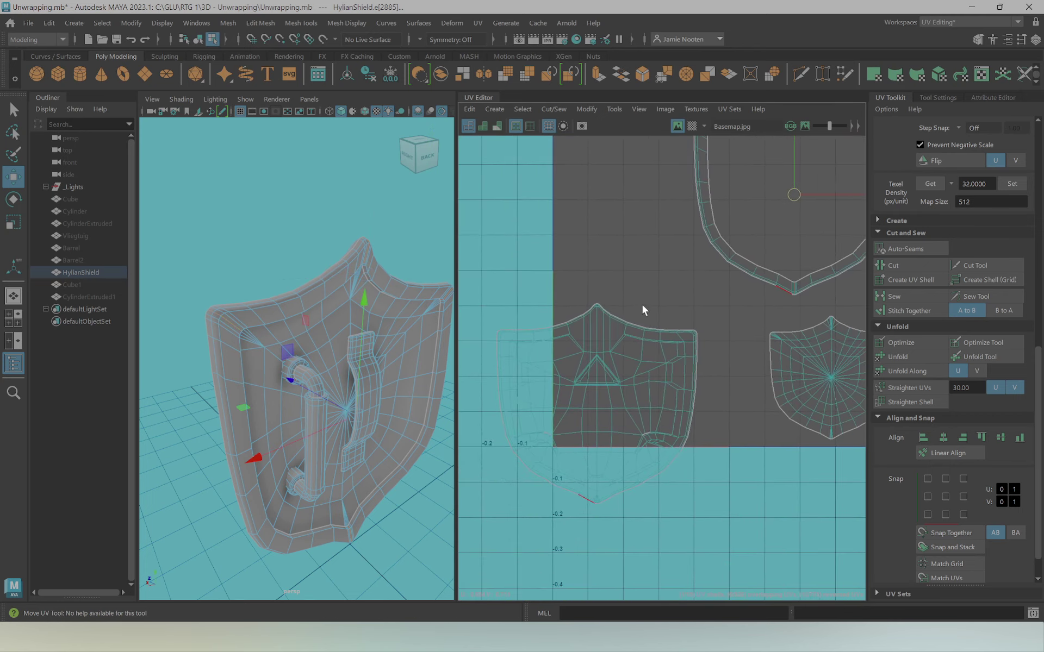
middle_click_drag(643, 310, 561, 328, "alt")
left_click_drag(327, 348, 425, 350, "alt")
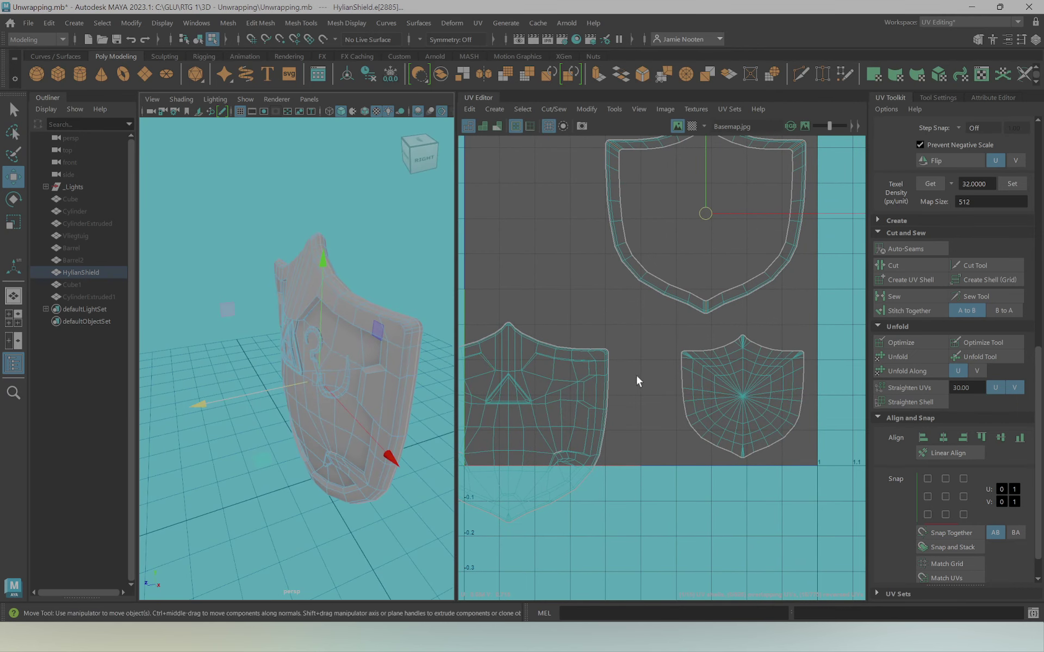
middle_click_drag(764, 257, 716, 341, "alt")
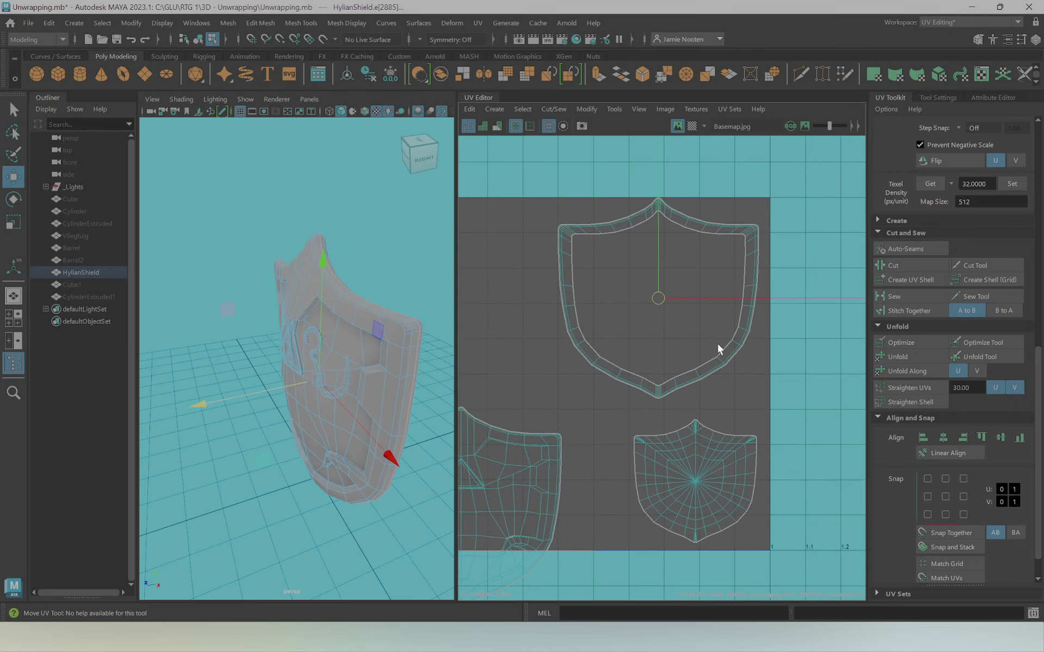
Cut the rim at the selected edges and pull the top strips and left arm apart
left_click(912, 264)
right_click(682, 214)
left_click(681, 249)
left_click_drag(679, 215, 702, 228)
mouse_move(637, 221)
left_mouse_down()
mouse_move(609, 212)
mouse_move(644, 291)
mouse_move(679, 293)
left_mouse_up()
double_click(572, 311)
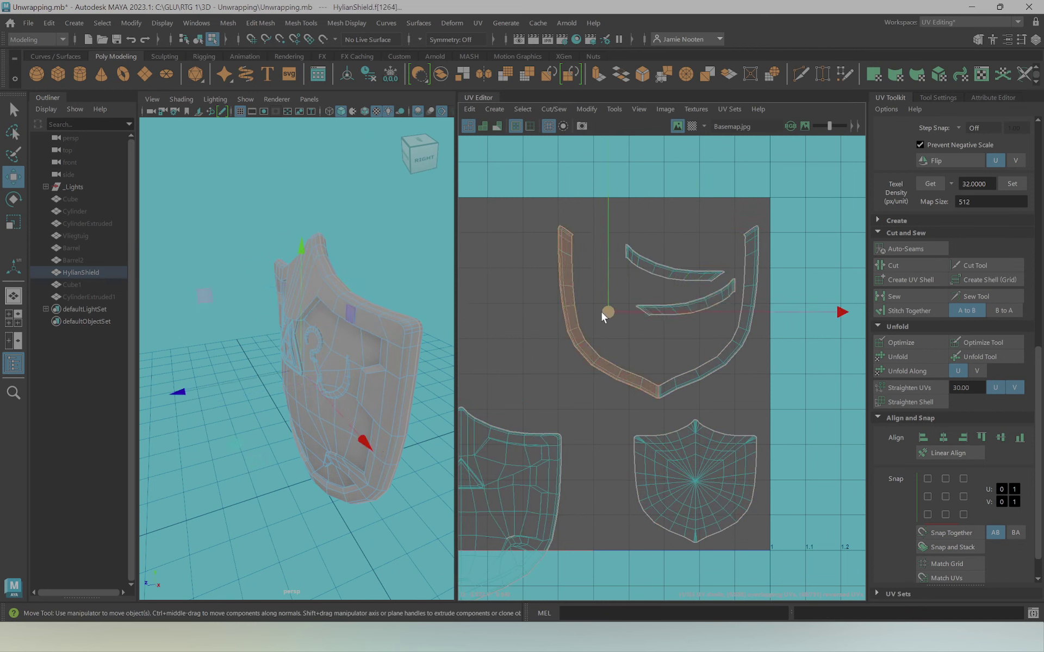
left_click_drag(601, 312, 575, 316)
Flip the thin strip and long left strip horizontally, stacking them beside the other strips
left_click(704, 298)
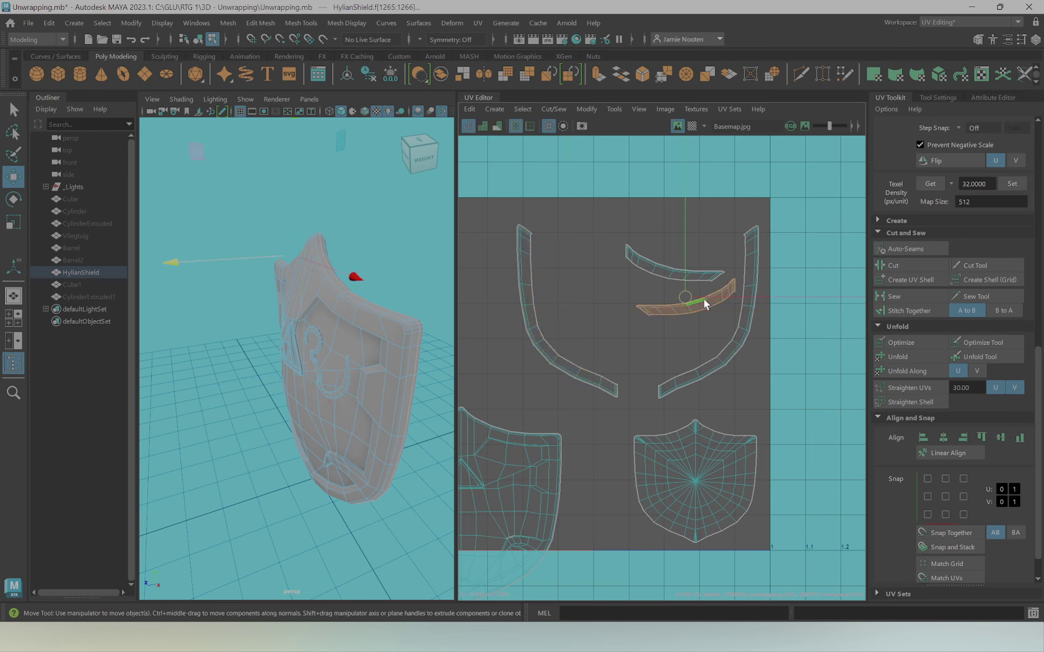
scroll(930, 396, "up", 3)
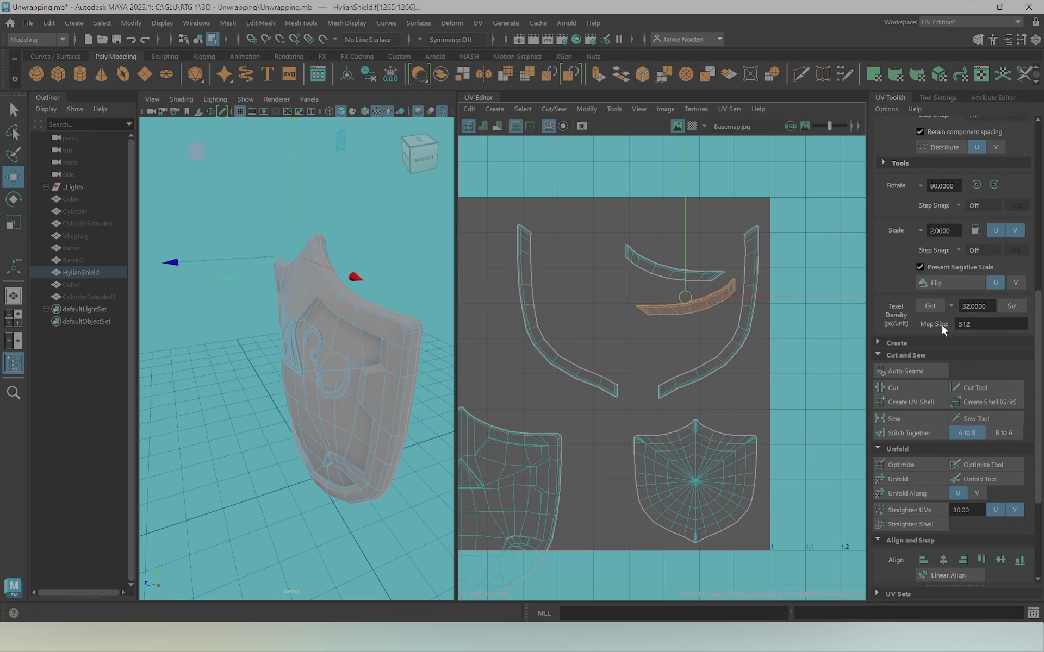
left_click(949, 284)
mouse_move(683, 296)
left_mouse_down()
mouse_move(631, 255)
mouse_move(592, 245)
left_mouse_up()
left_click(651, 275, "shift")
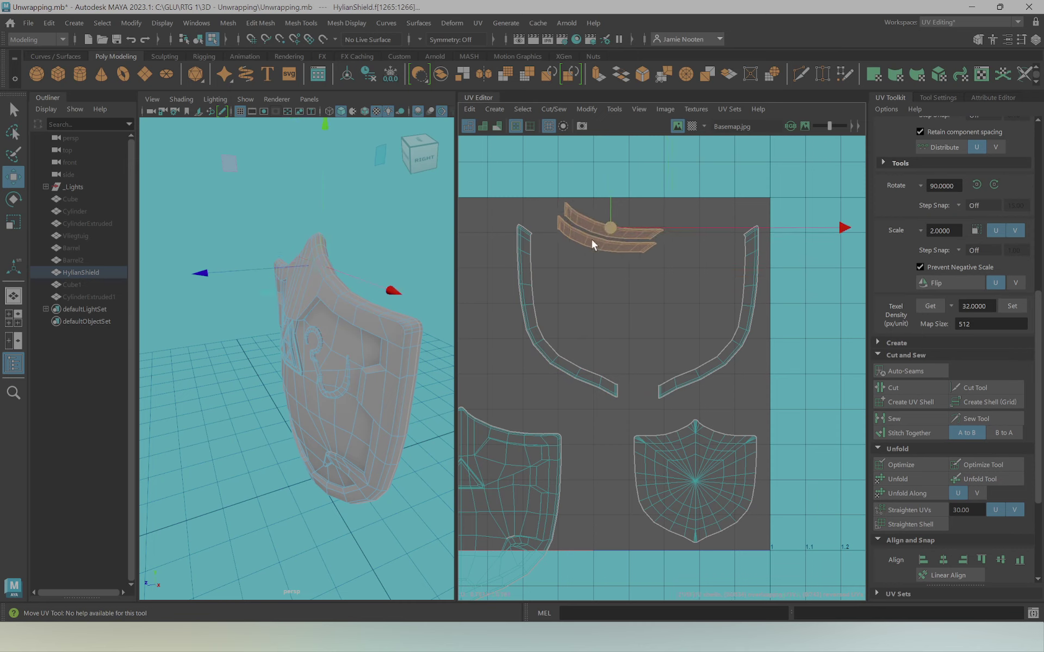
left_click(526, 284)
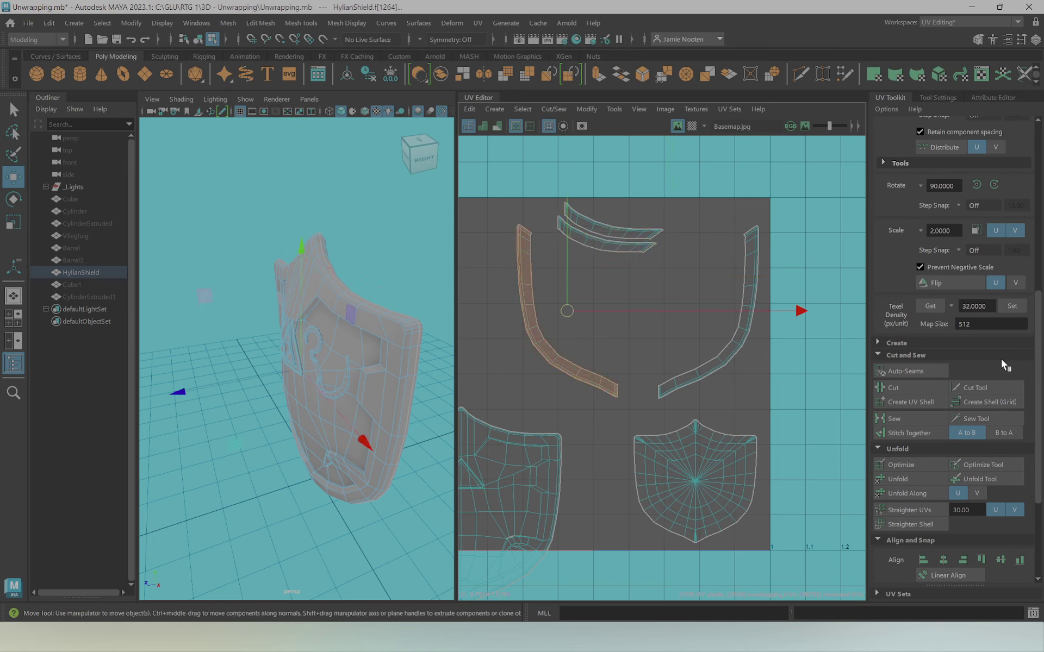
left_click(958, 282)
mouse_move(609, 329)
left_mouse_down()
mouse_move(670, 296)
mouse_move(696, 305)
mouse_move(689, 299)
mouse_move(706, 291)
left_mouse_up()
left_click(653, 283)
Move the two arched top strips down by the side strips and flip them horizontally
left_click(745, 324)
left_click_drag(562, 272, 665, 190)
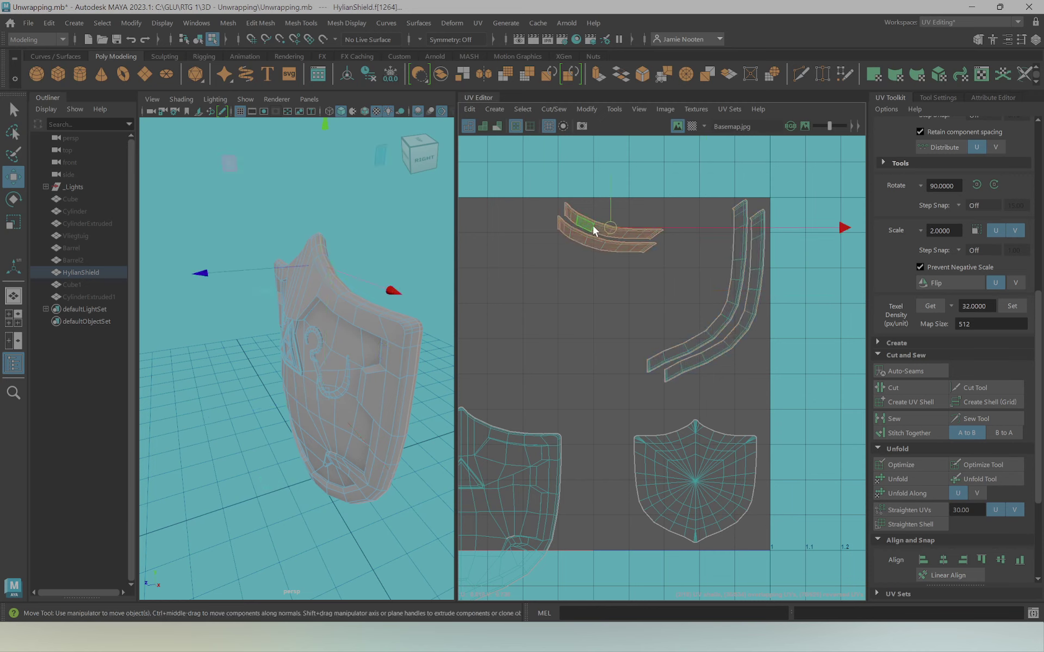
mouse_move(597, 236)
left_mouse_down()
mouse_move(711, 342)
mouse_move(710, 388)
left_mouse_up()
left_click(955, 292)
Rotate and reposition the arched strips to follow the side strips
key("e")
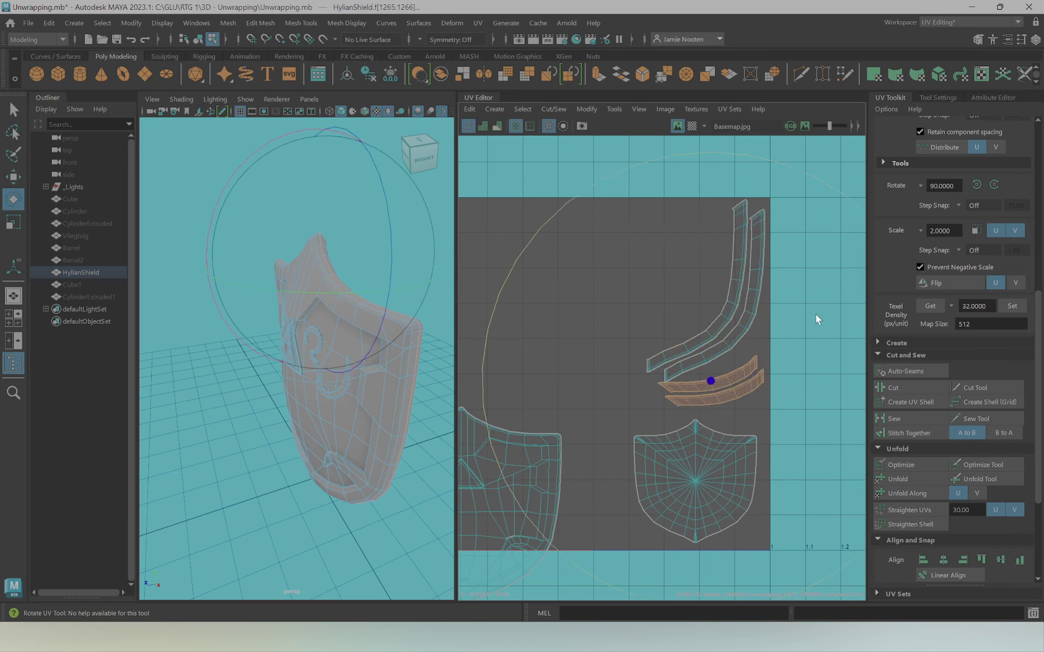
left_click_drag(837, 198, 798, 180)
key("w")
left_click_drag(741, 350, 714, 375)
key("e")
left_click_drag(839, 187, 820, 179)
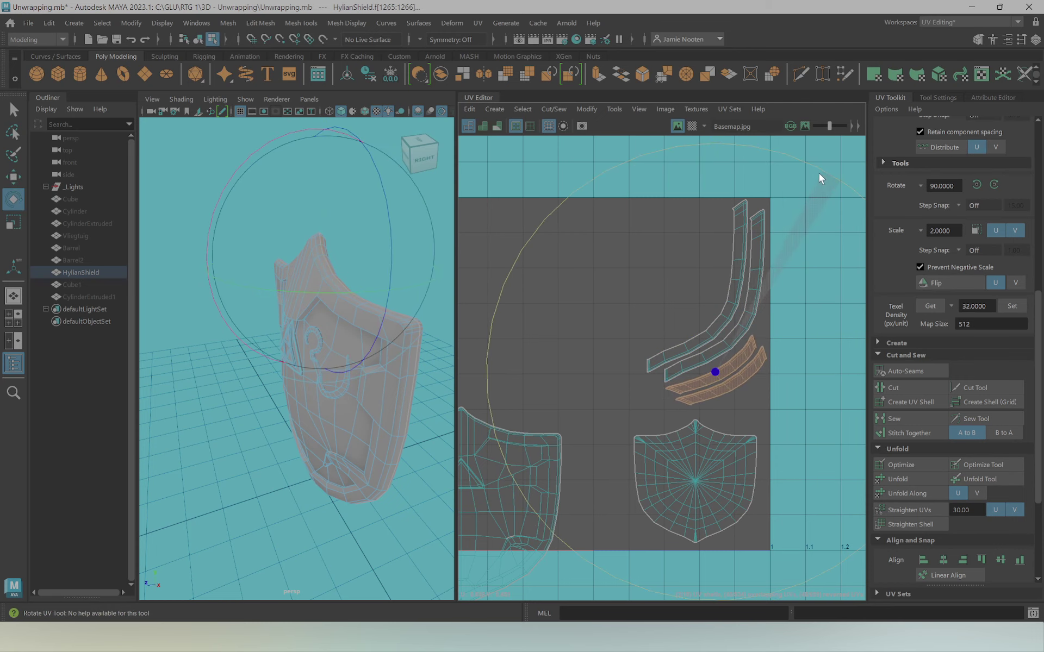
left_click(658, 418)
middle_click_drag(658, 418, 687, 323, "alt")
Move the inner shield front UV shell up into the 0–1 tile
scroll(686, 323, "down", 1)
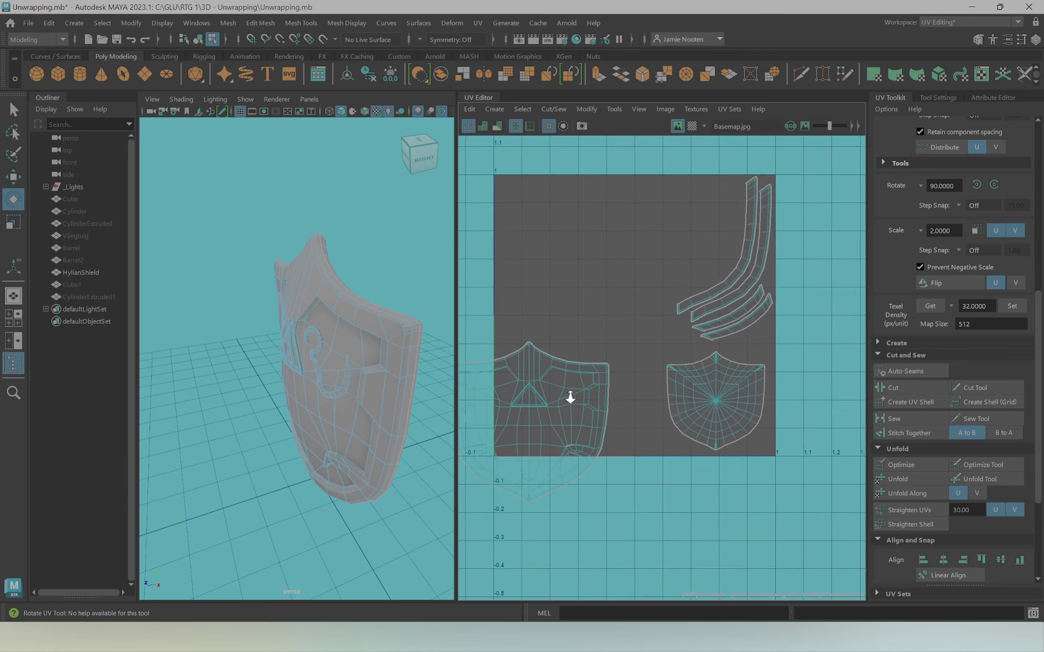
left_click(543, 419)
key("w")
left_click_drag(531, 424, 591, 265)
left_click(566, 368)
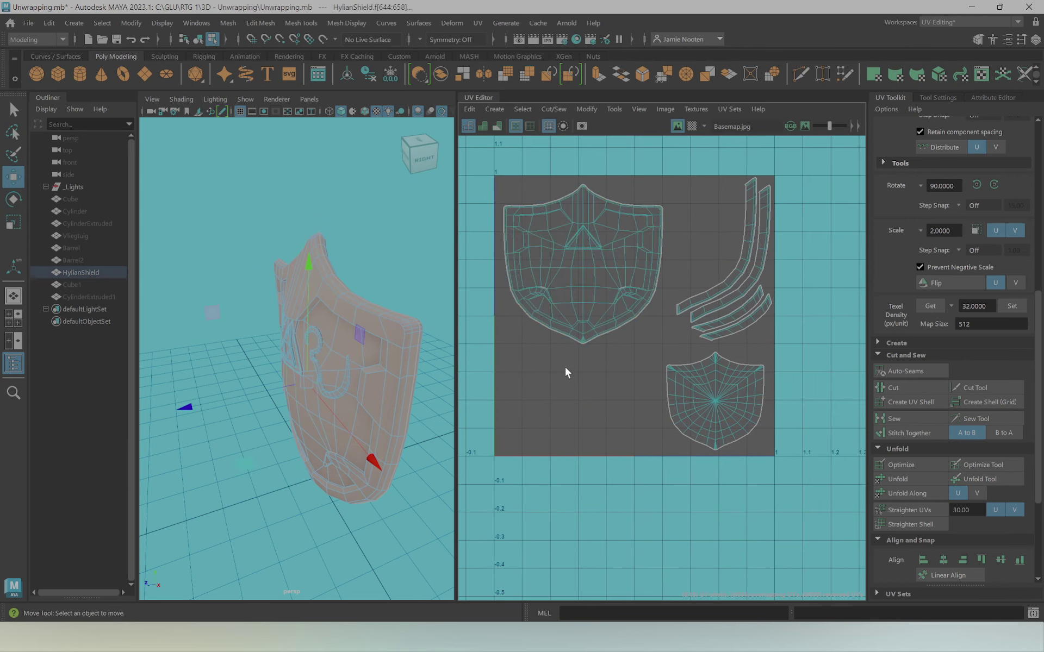
Enlarge the shield front UV shell to fill most of the tile
scroll(582, 420, "up", 1)
scroll(589, 421, "up", 2)
scroll(642, 370, "up", 3)
scroll(642, 370, "up", 1)
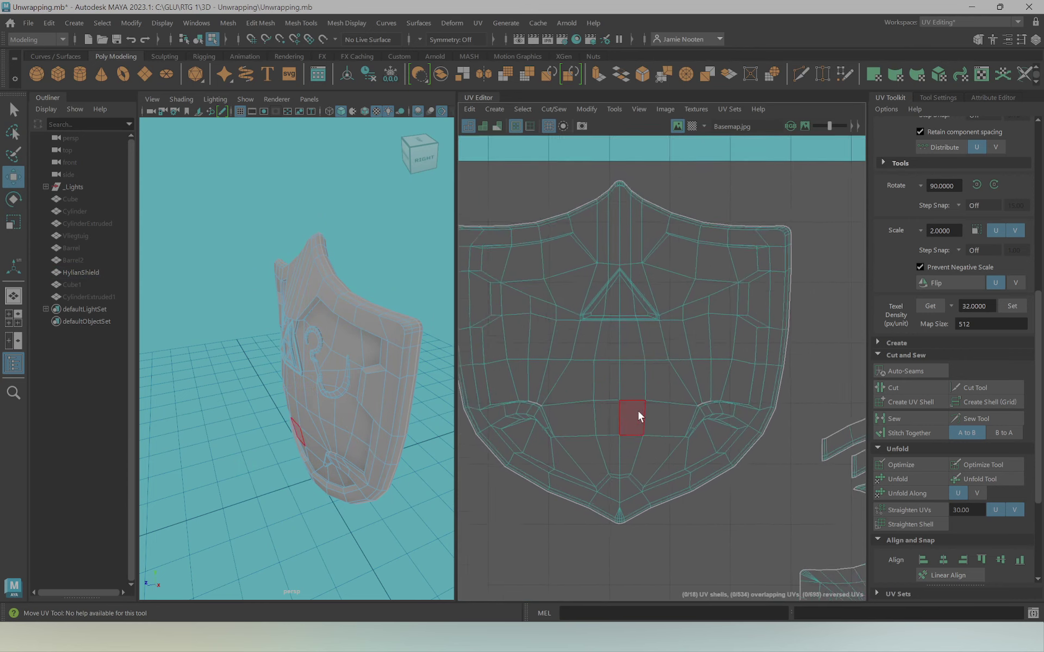
scroll(637, 409, "down", 2)
key("r")
left_click(601, 335)
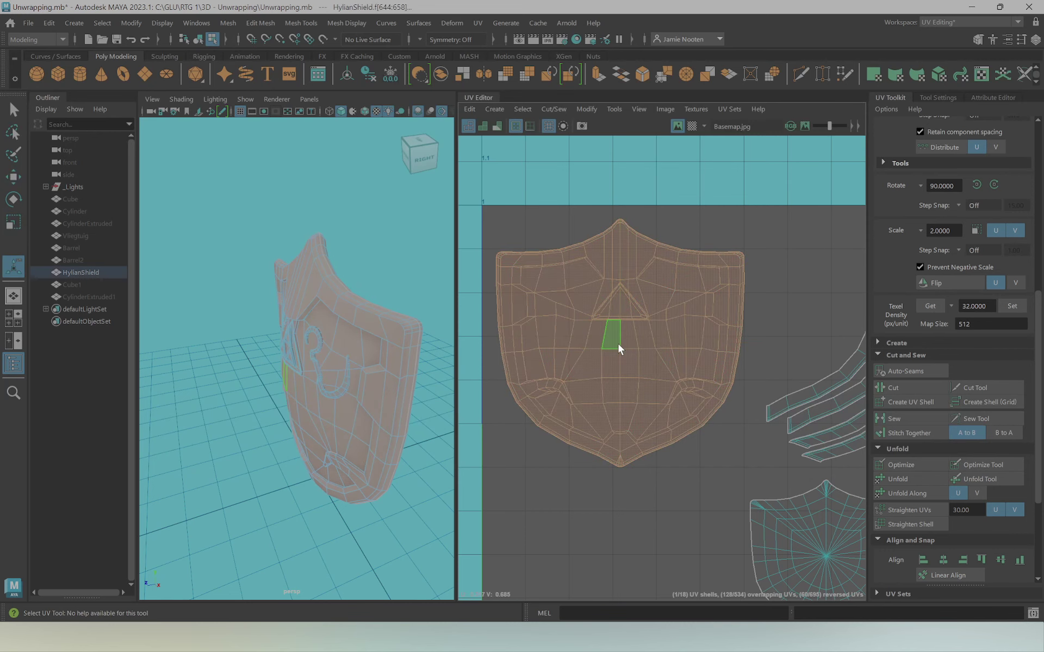
mouse_move(618, 344)
left_mouse_down()
mouse_move(667, 325)
mouse_move(719, 340)
left_mouse_up()
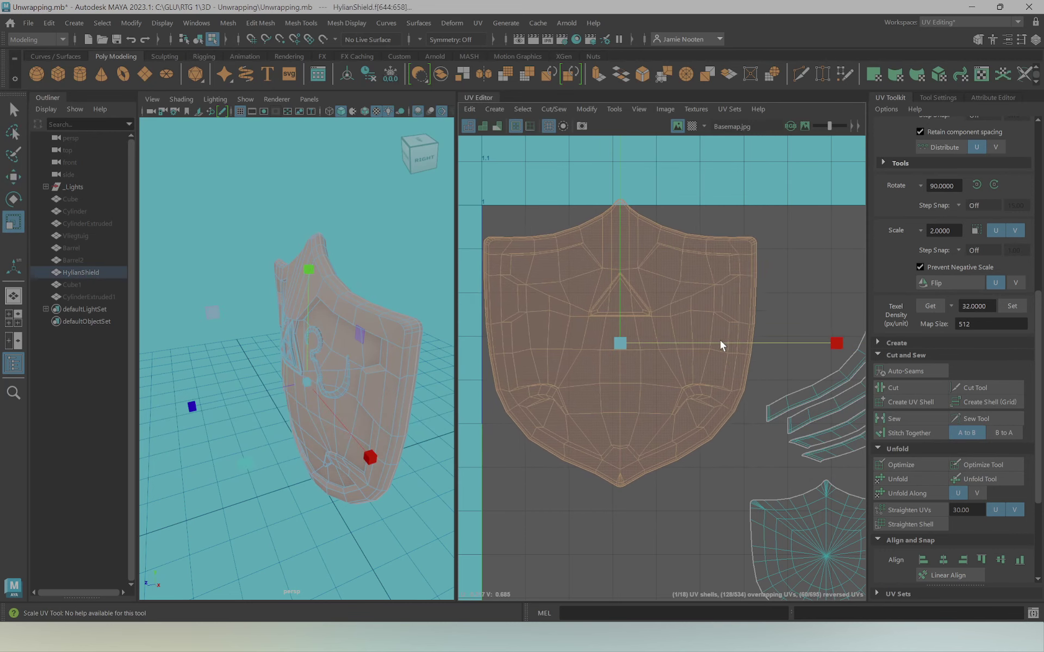
key("w")
left_click_drag(644, 345, 625, 351)
Move the small shield back shell out below the tile
scroll(782, 277, "down", 2)
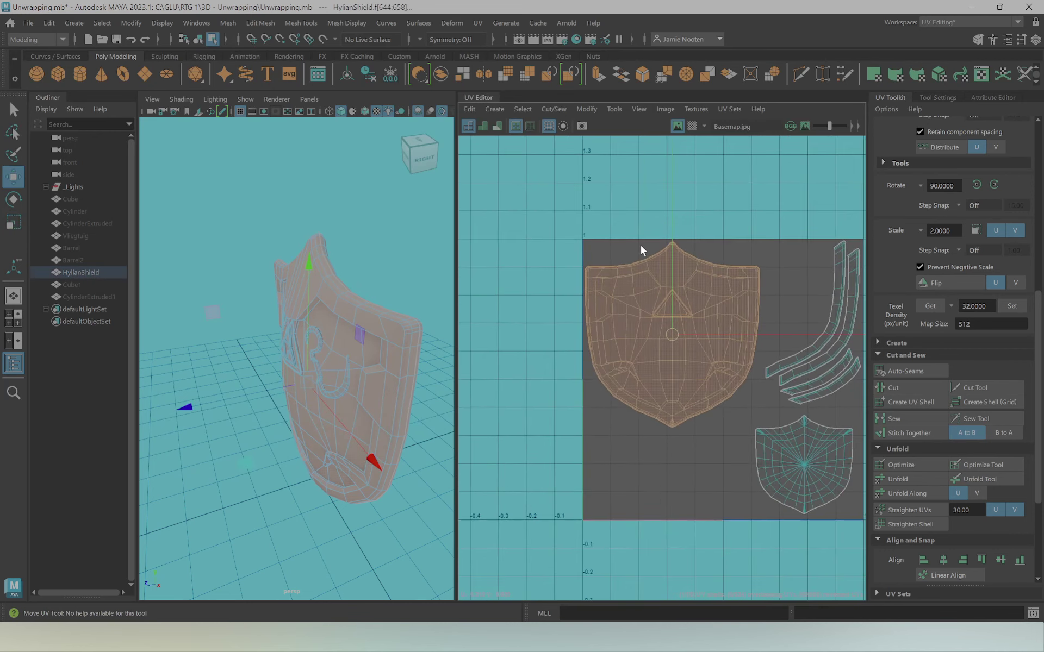
left_click(702, 394)
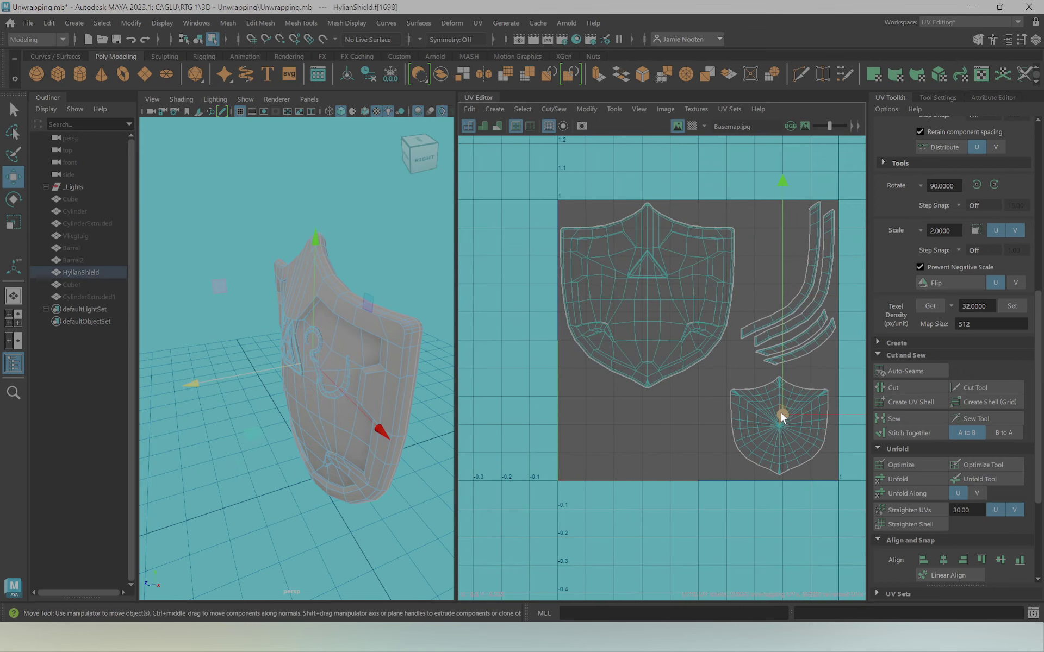
left_click(772, 424)
left_click_drag(775, 425, 739, 459)
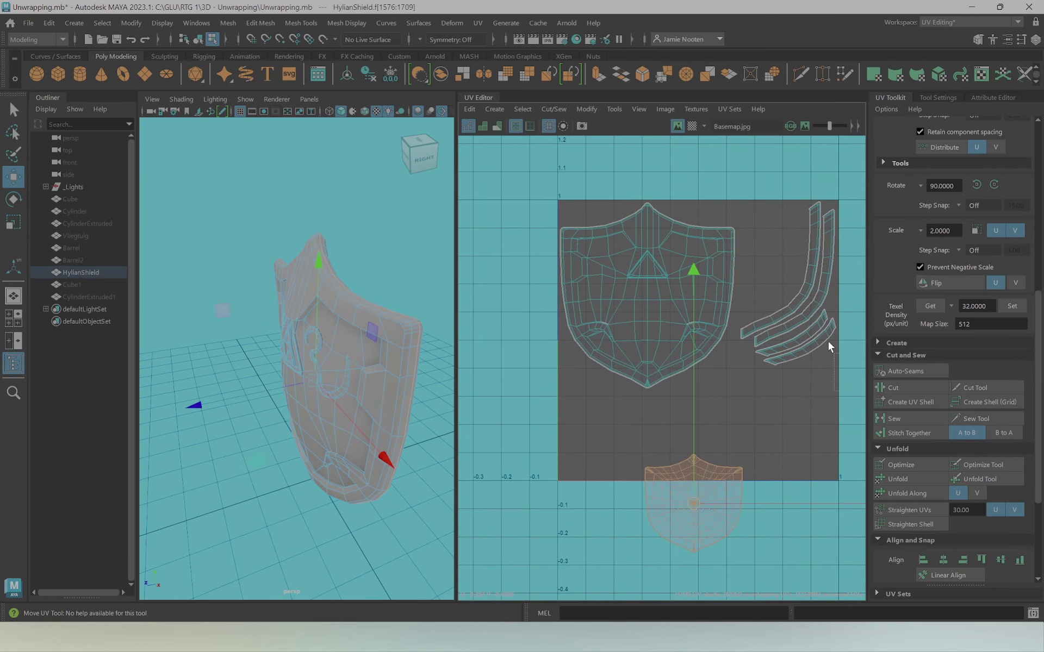
Place the rim strips beside the shield shell, flipping the two lower strips onto its left side
left_click_drag(739, 154, 736, 153)
left_click_drag(783, 293, 714, 334)
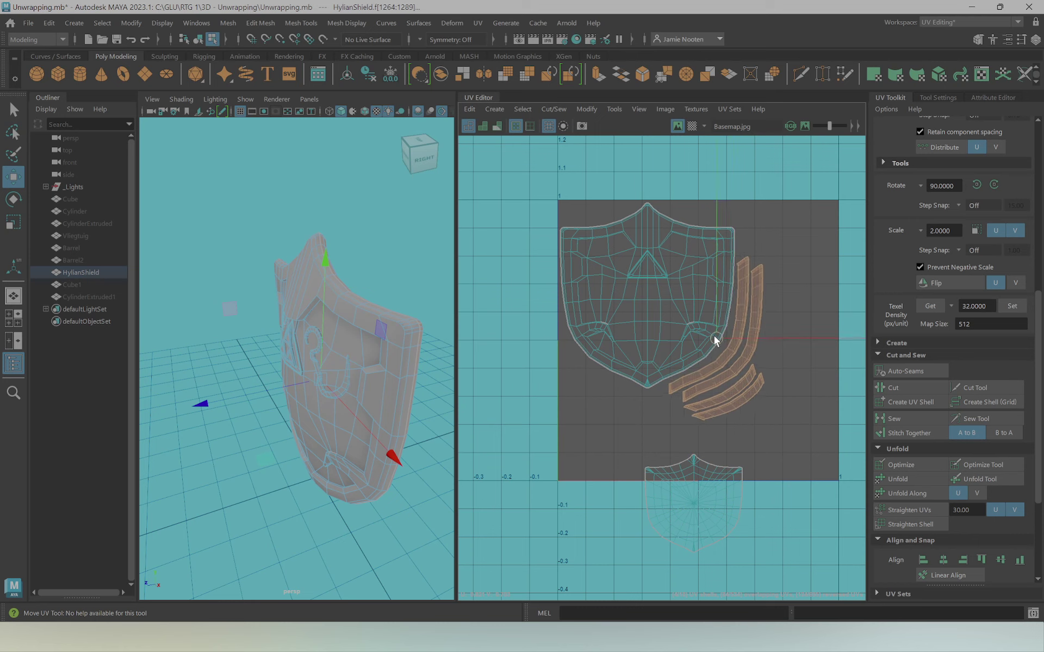
left_click(722, 390)
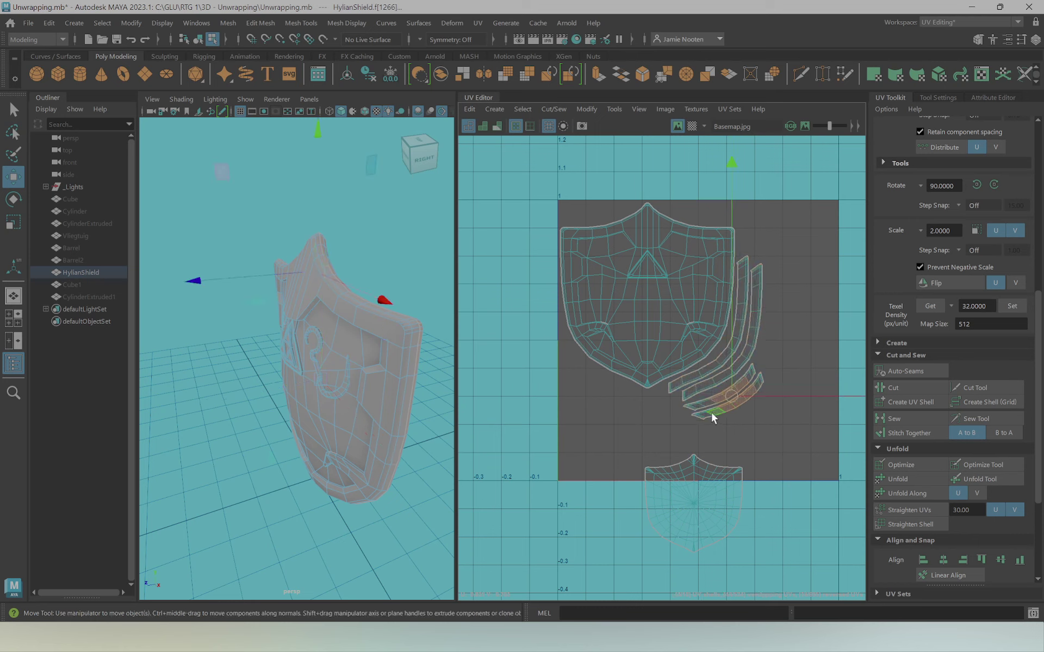
left_click(694, 413, "shift")
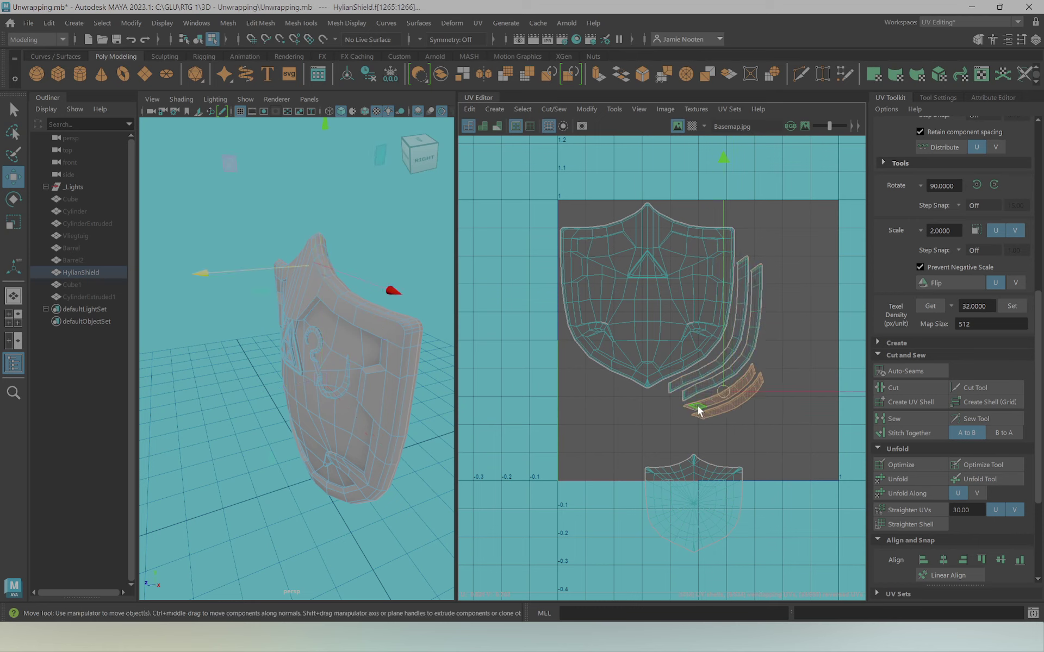
left_click(956, 283)
left_click_drag(720, 391, 600, 374)
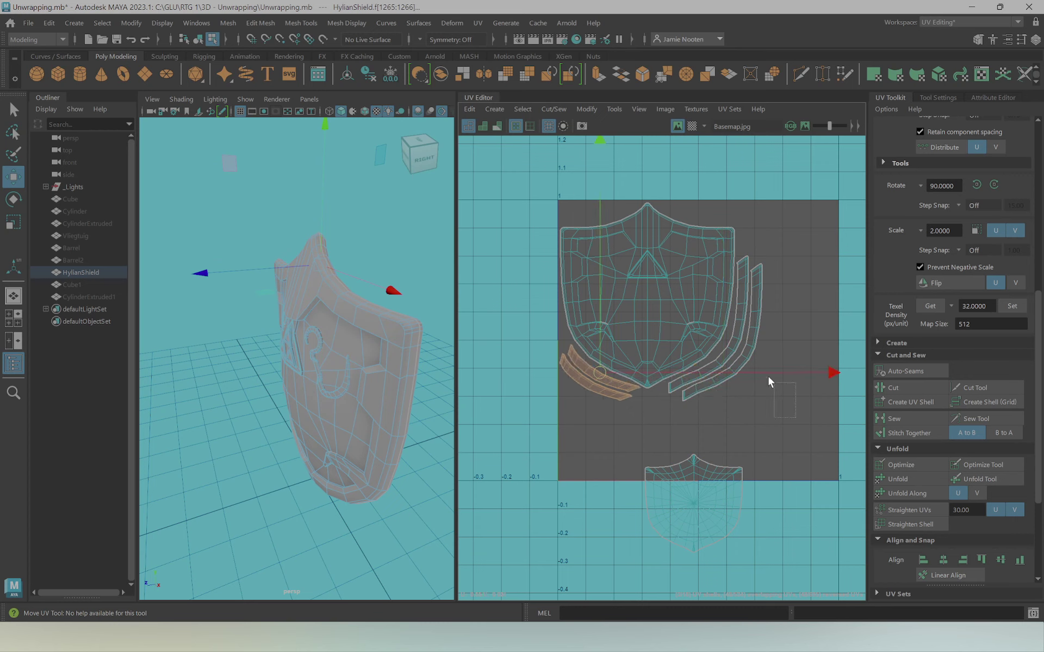
Shift all shells down into the tile and put the back shell in the top-right corner
left_click_drag(768, 376, 625, 250)
key("e")
mouse_move(657, 308)
left_mouse_down()
mouse_move(679, 338)
mouse_move(752, 302)
left_mouse_up()
key("r")
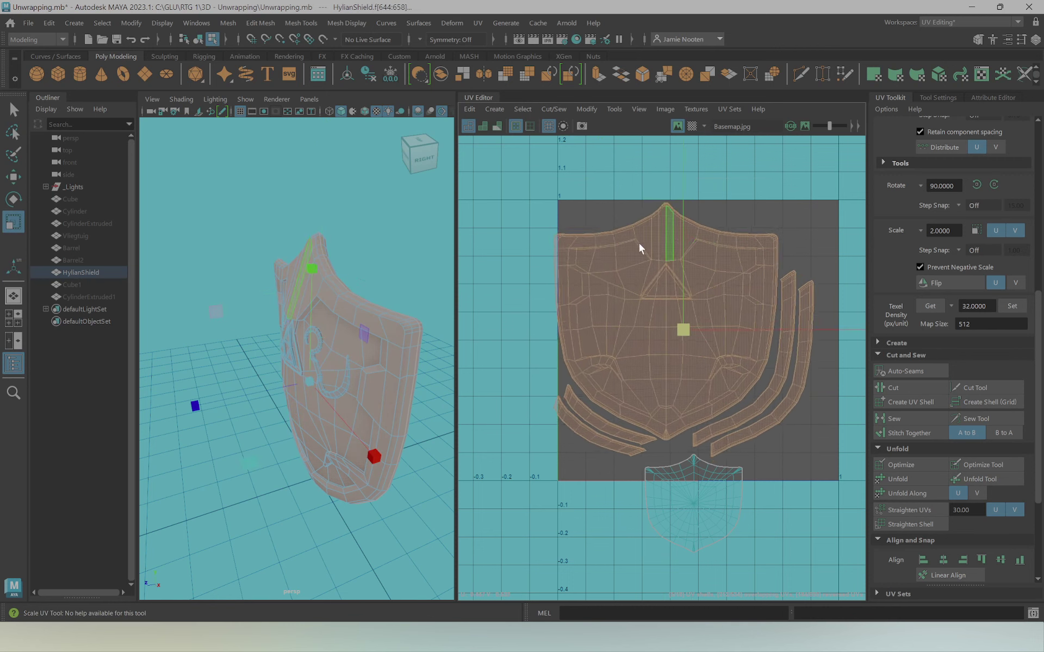
key("w")
left_click_drag(687, 328, 693, 343)
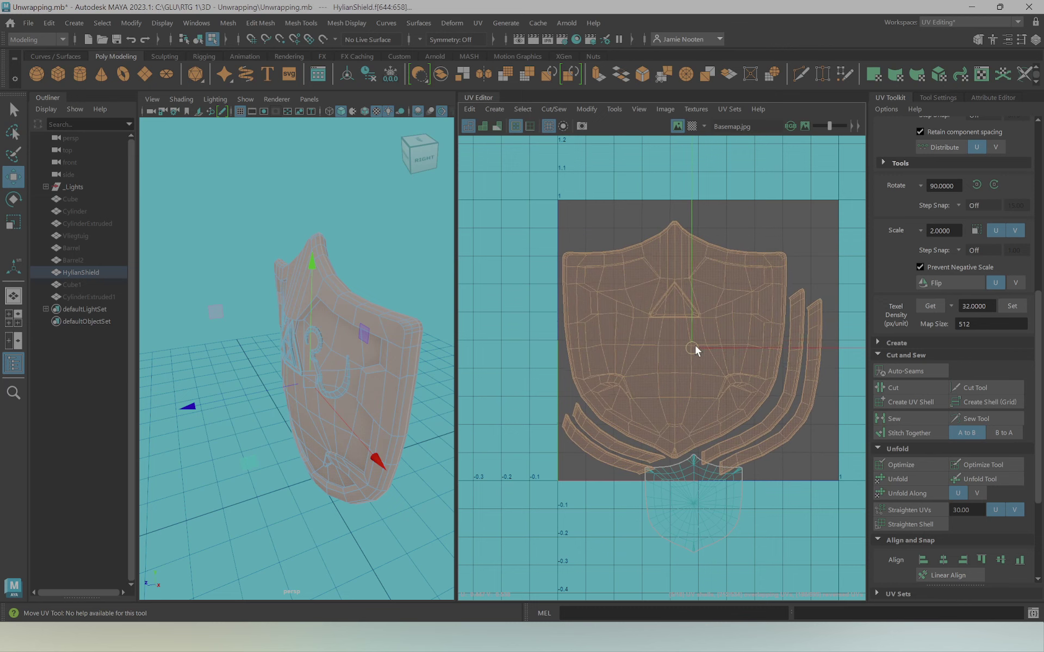
left_click(689, 498)
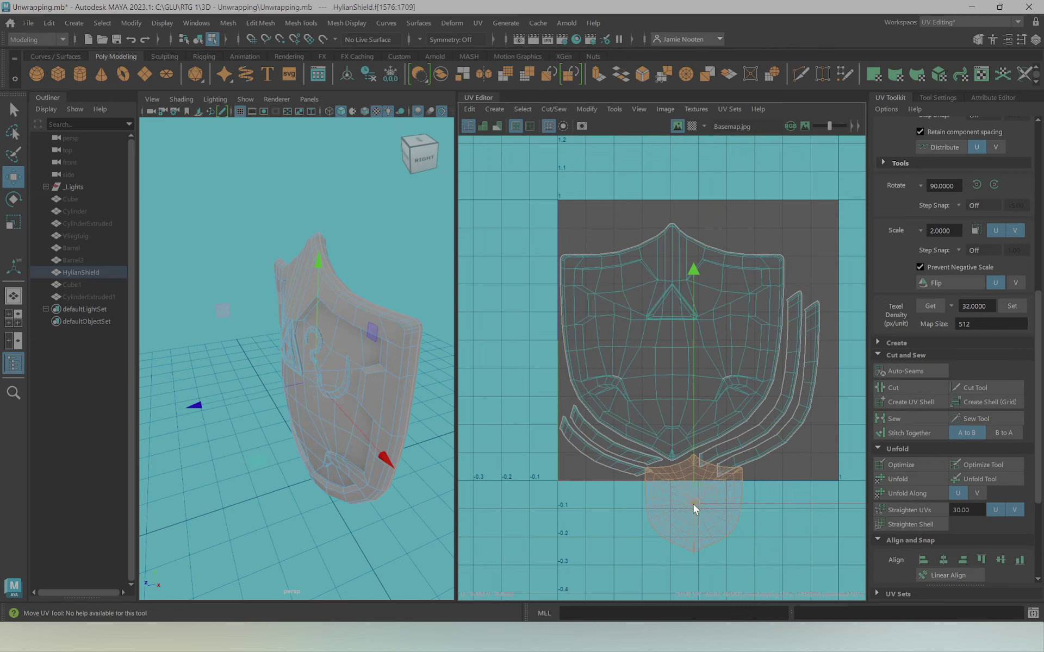
mouse_move(693, 504)
left_mouse_down()
mouse_move(748, 403)
mouse_move(787, 257)
mouse_move(742, 256)
mouse_move(799, 237)
mouse_move(768, 229)
mouse_move(800, 236)
left_mouse_up()
Deselect the back shell, select all HylianShield faces and centre the UV tile in view
key("r")
key("w")
key("r")
key("w")
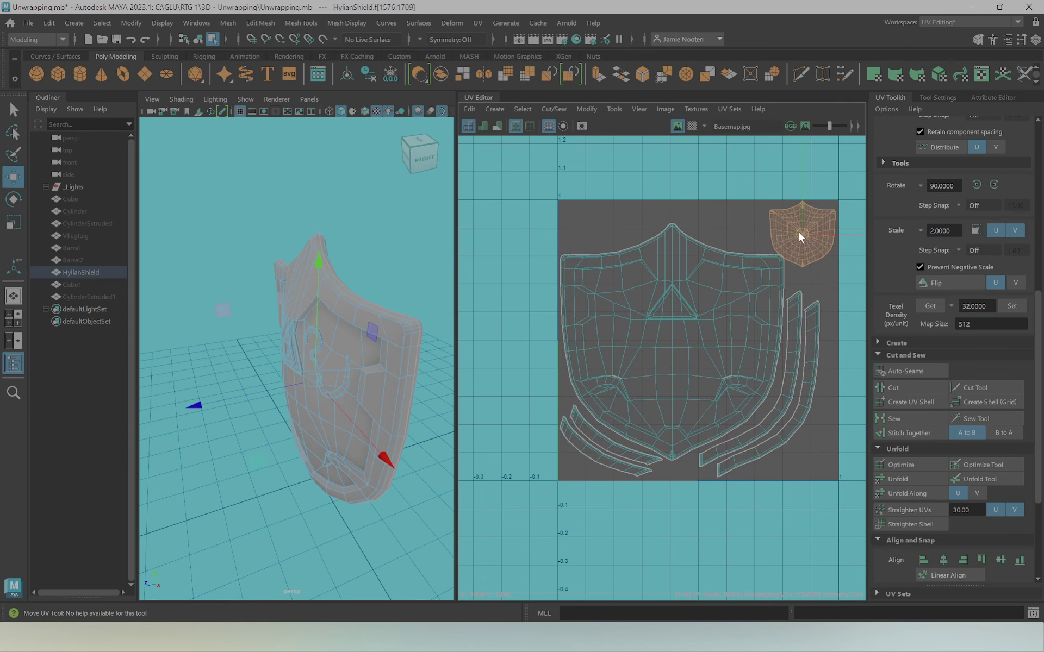
key("r")
left_click(723, 220)
scroll(575, 342, "down", 3)
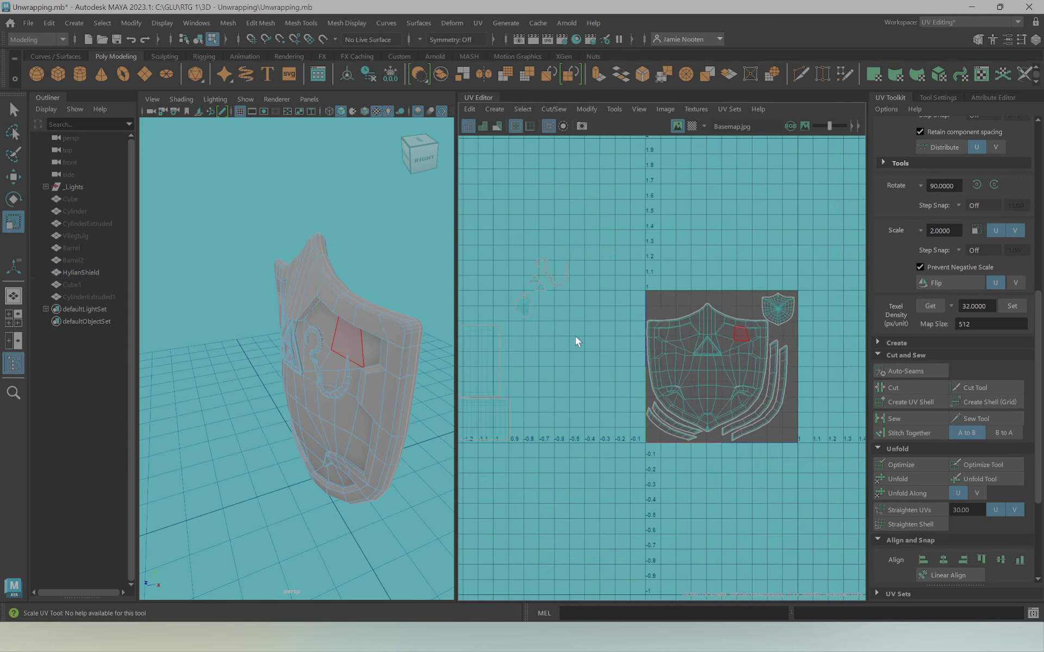
middle_click_drag(575, 342, 752, 373, "alt")
key("ctrl+shift+a")
key("w")
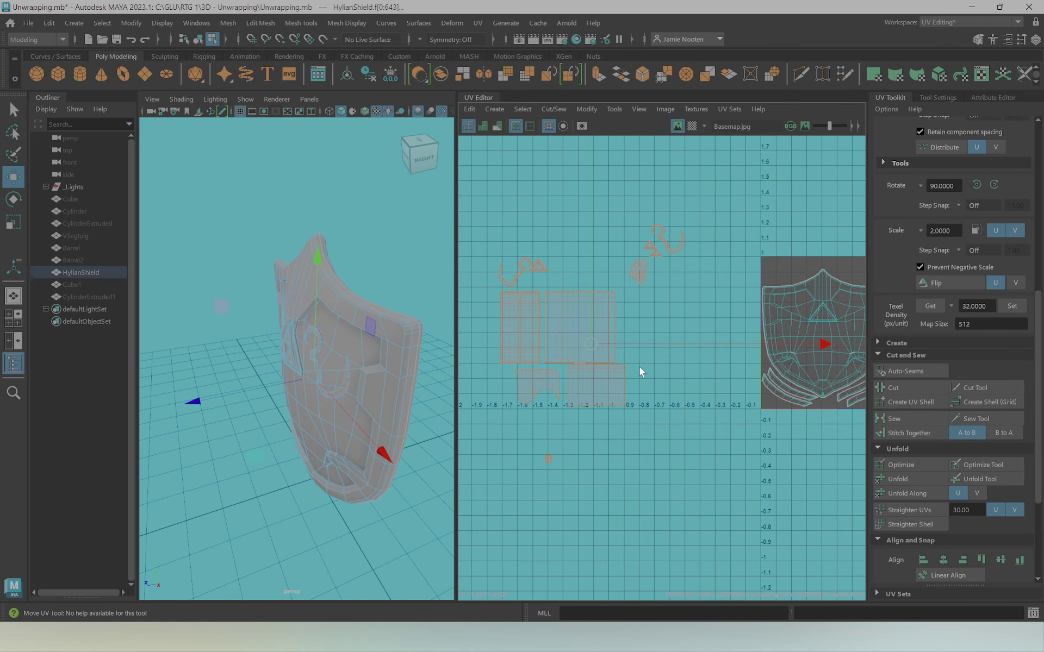
middle_click_drag(800, 280, 656, 292, "alt")
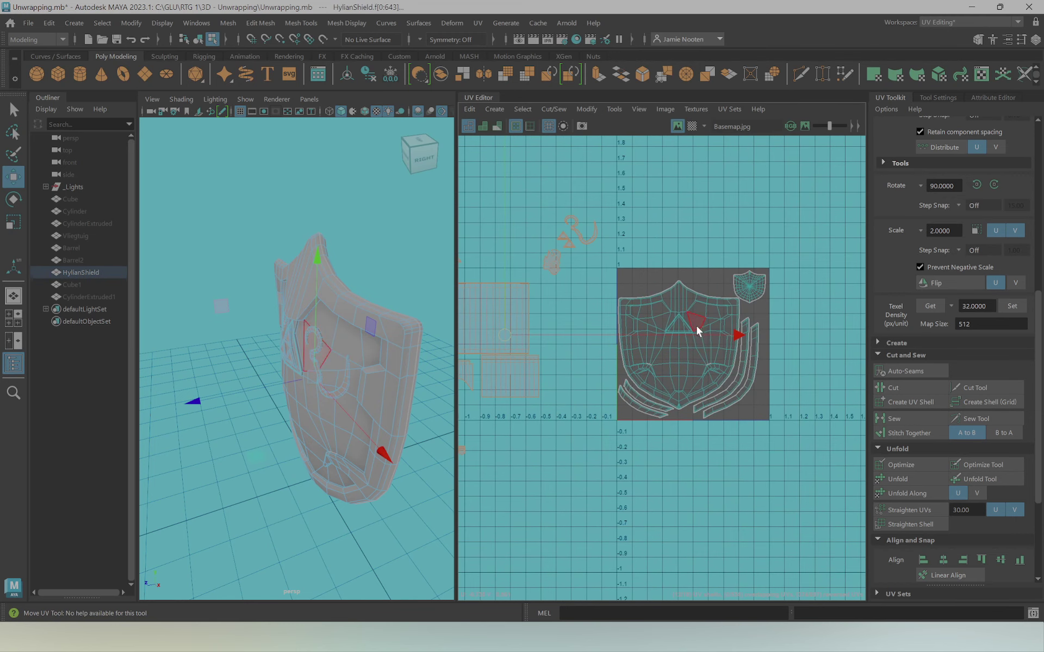
Shrink the shield front shell and inner right strip slightly
middle_click_drag(696, 324, 738, 291, "alt")
left_click(723, 337)
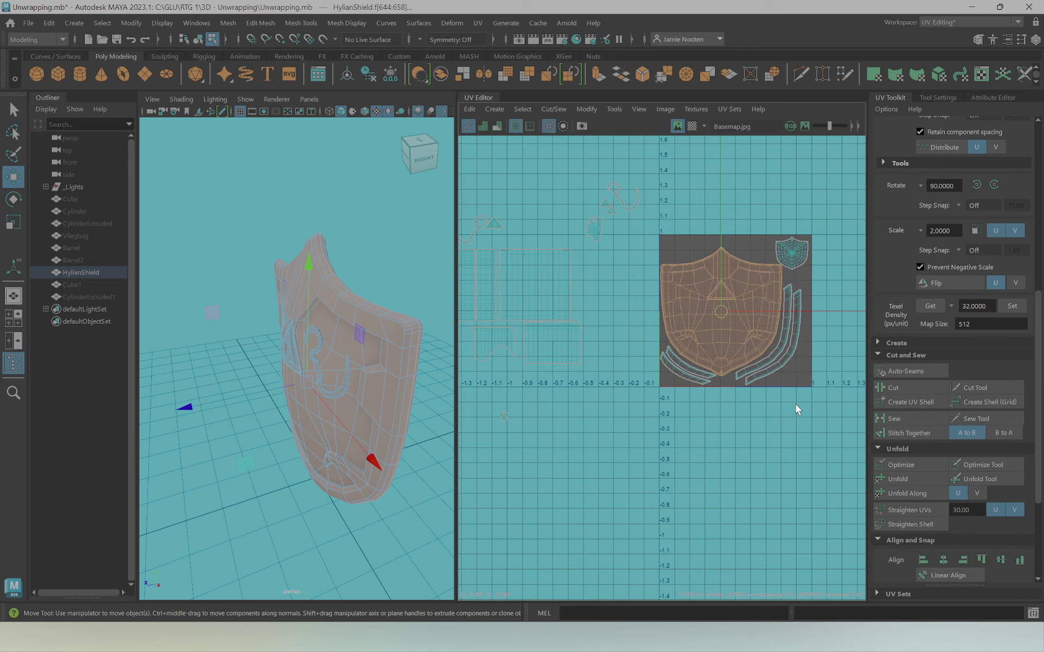
left_click(773, 359, "shift")
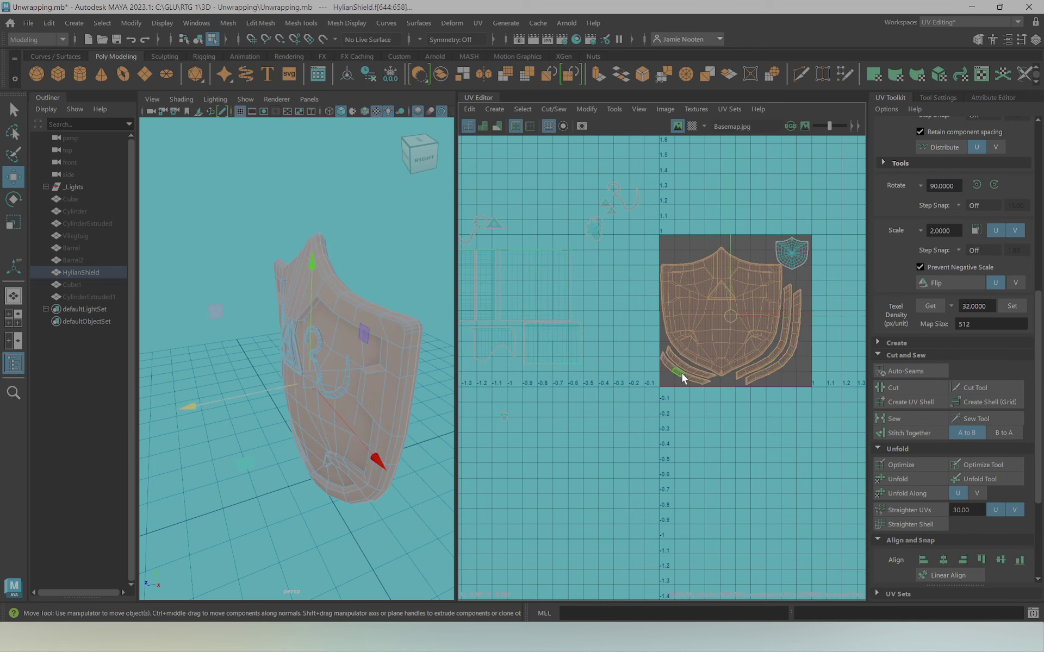
key("r")
mouse_move(724, 314)
left_mouse_down()
mouse_move(714, 316)
mouse_move(720, 327)
left_mouse_up()
key("w")
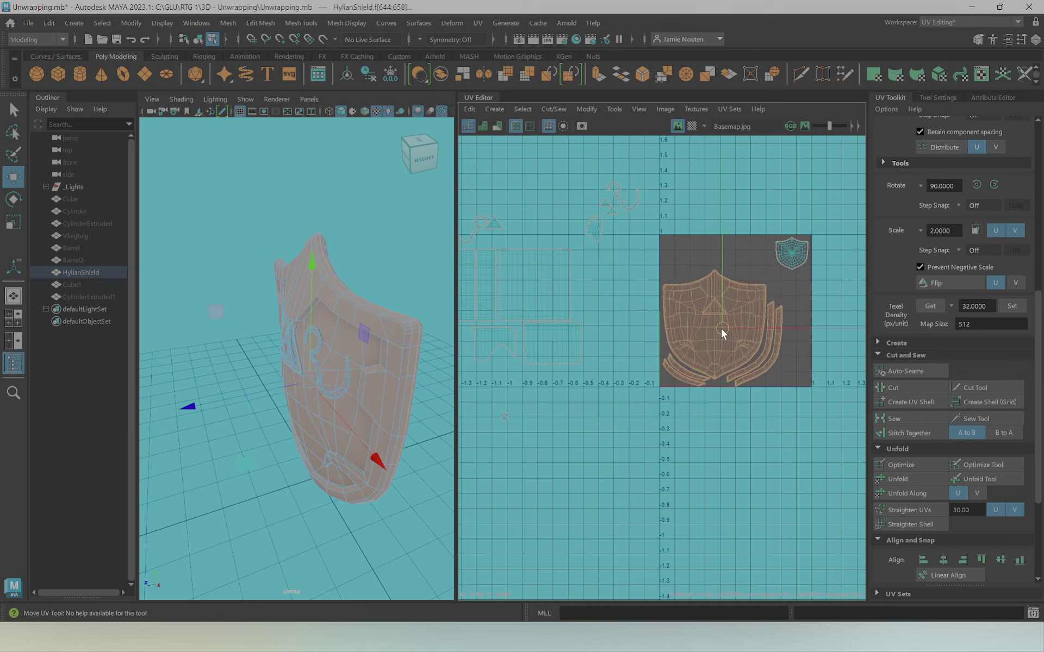
middle_click_drag(749, 370, 741, 393, "alt")
Enlarge the shield back shell in the tile's top-right corner
left_click(781, 278)
key("r")
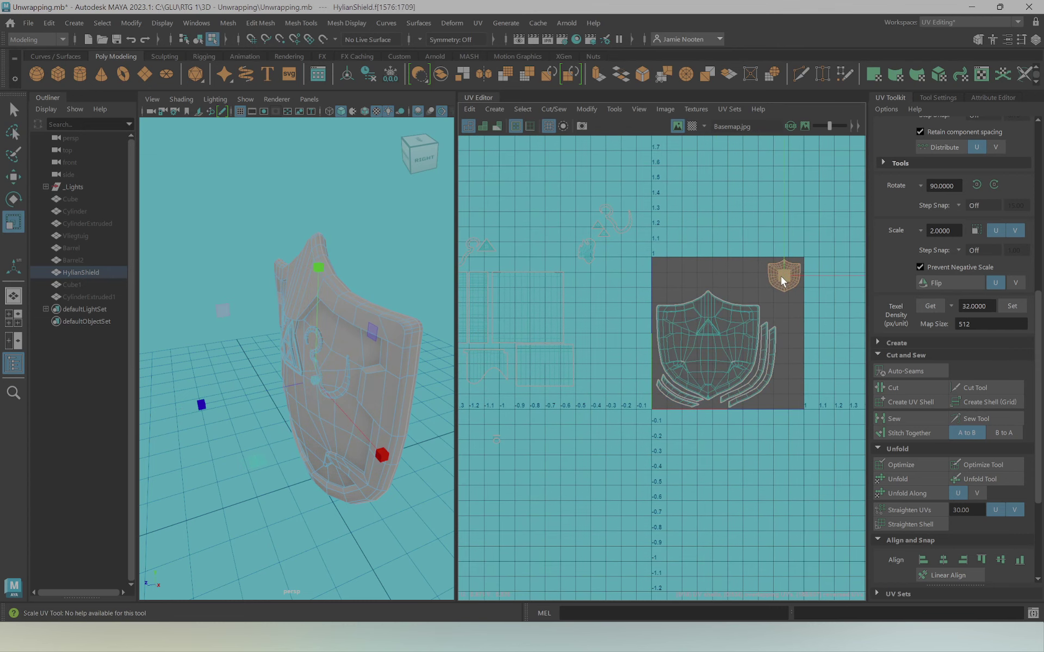
left_click_drag(781, 280, 776, 284)
key("w")
key("r")
key("w")
key("r")
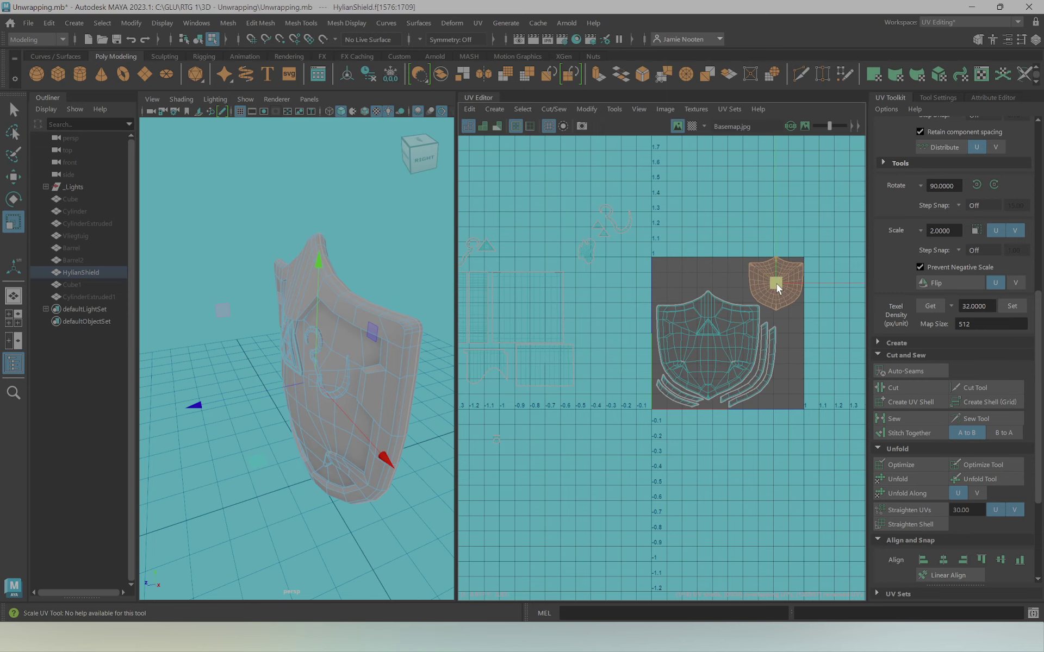
key("w")
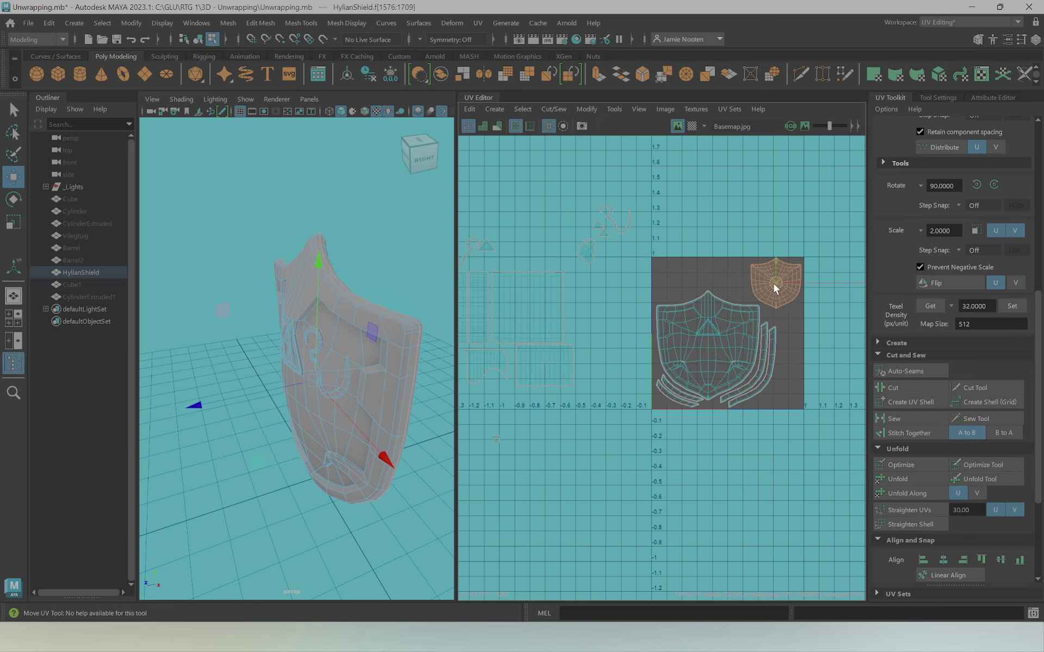
left_click(797, 246)
scroll(672, 337, "up", 2)
middle_click_drag(758, 340, 730, 383, "alt")
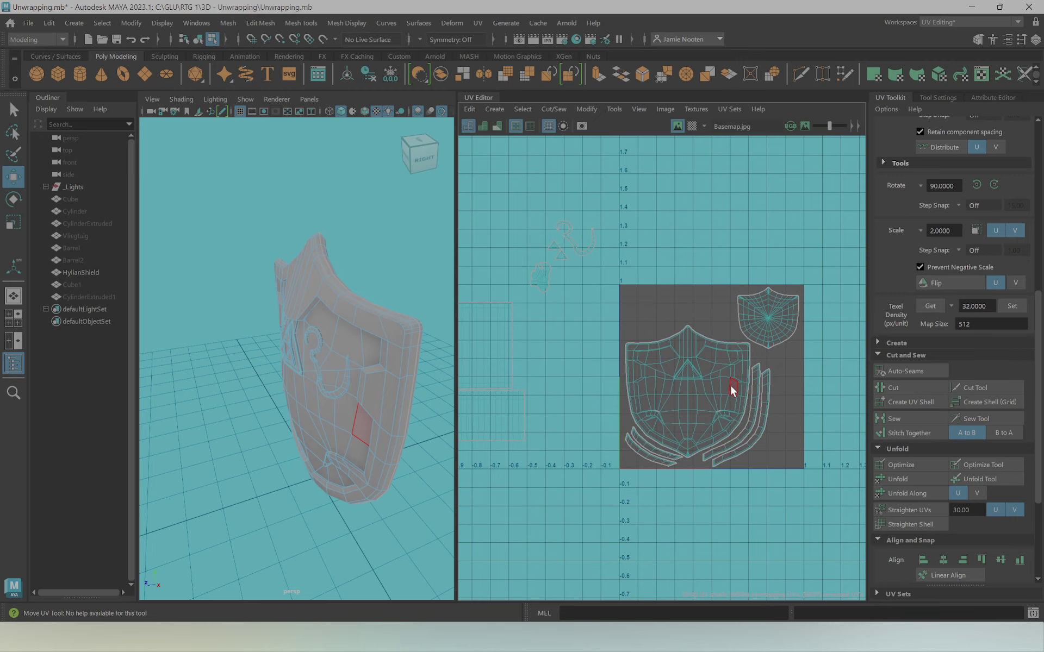
Select the whole Hylian shield in object mode and hide it with Ctrl+H
left_click(417, 325)
mouse_move(326, 338)
left_mouse_down("alt")
mouse_move(367, 326)
mouse_move(244, 318)
left_mouse_up("alt")
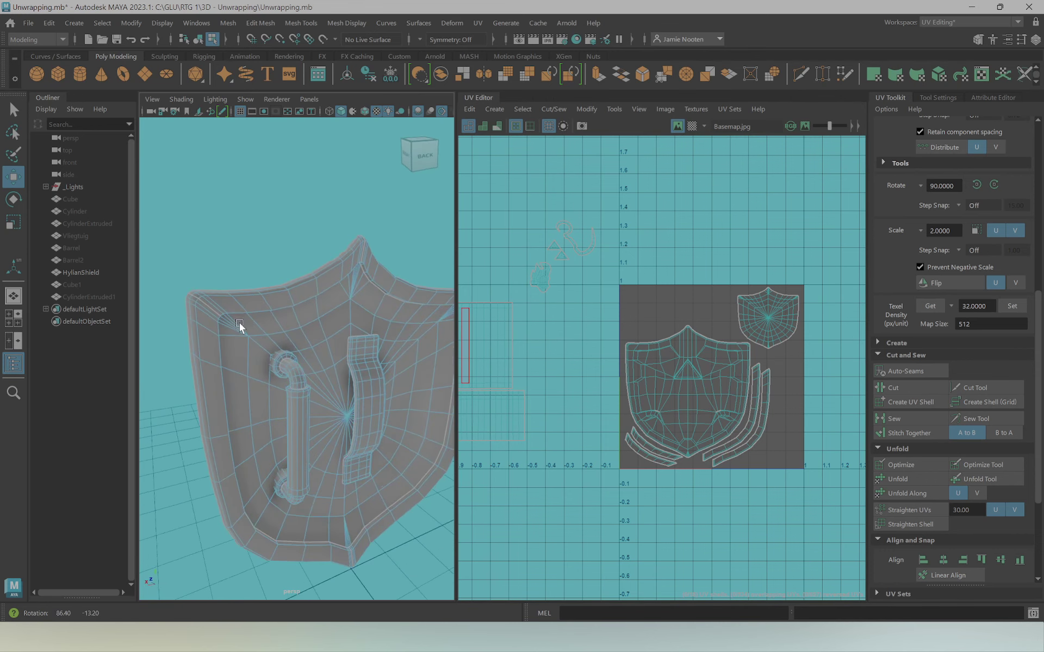
left_click(349, 299)
right_click_drag(312, 301, 369, 250)
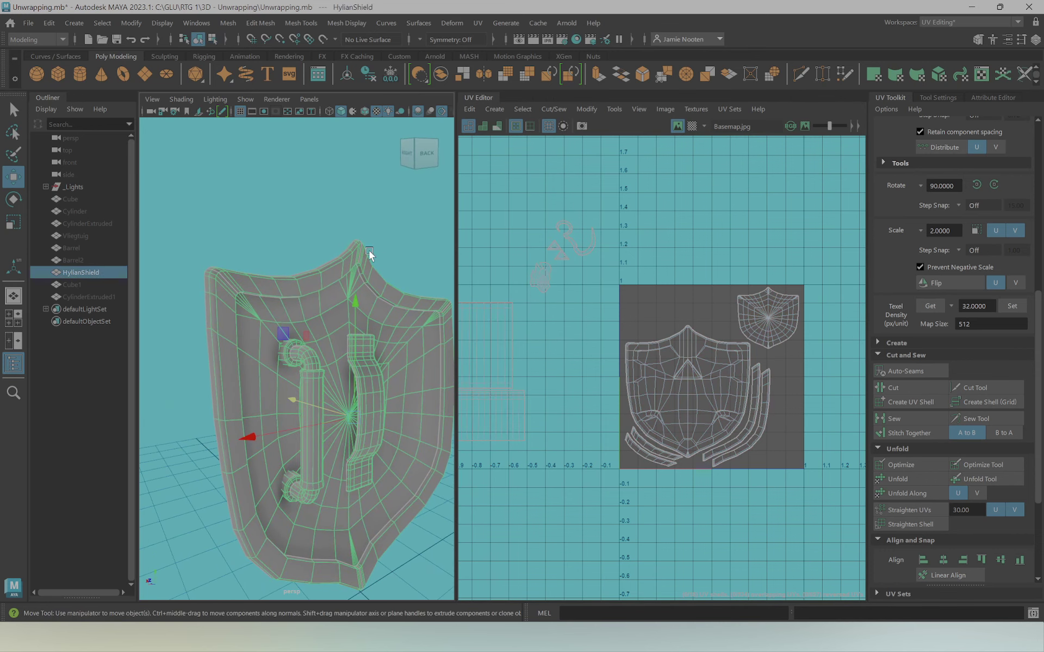
left_click_drag(279, 316, 386, 333, "alt")
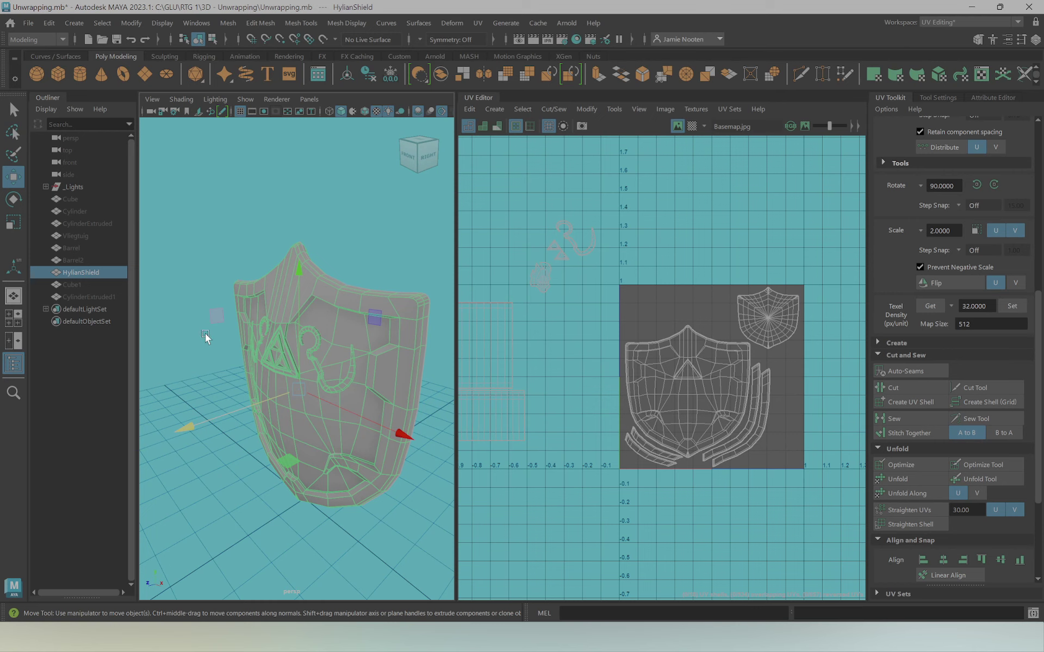
scroll(228, 326, "down", 5)
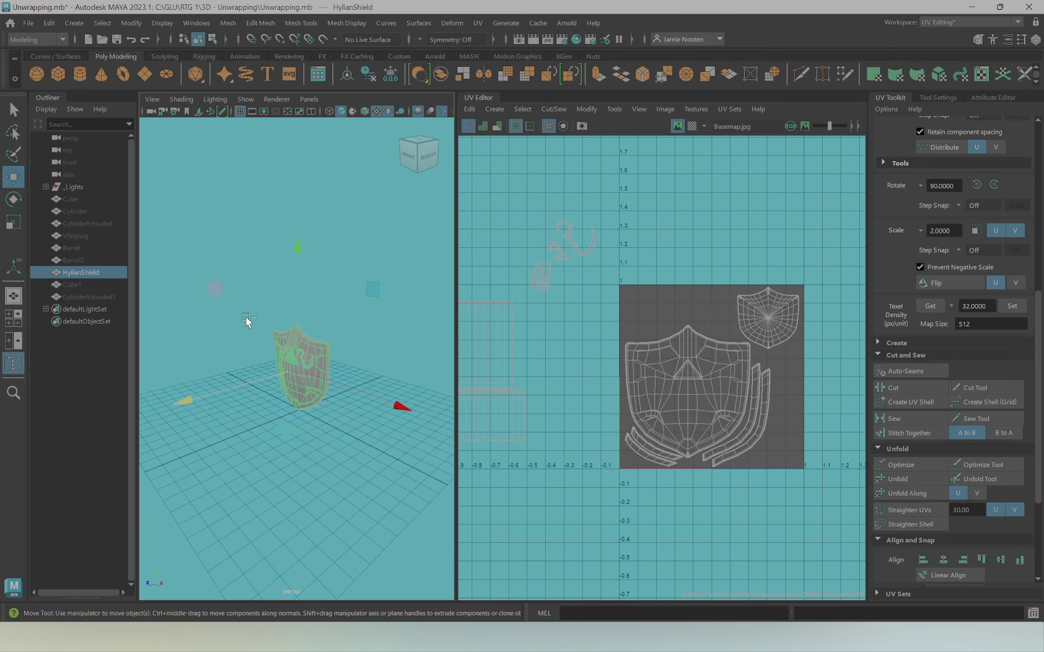
key("ctrl+h")
scroll(248, 282, "down", 5)
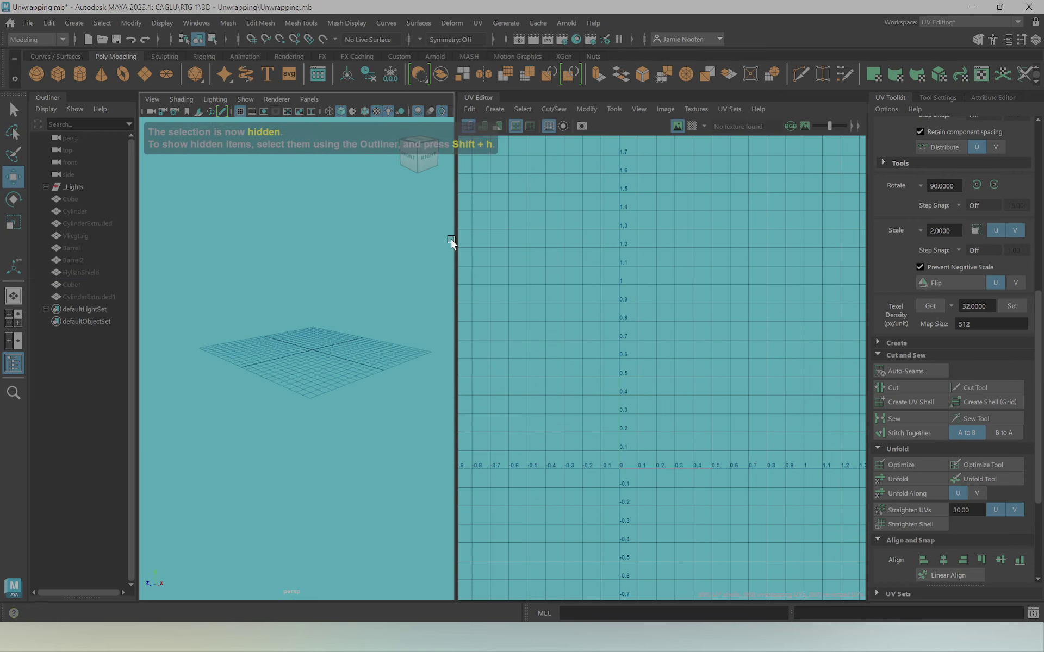
Create a polygon cube at the origin and stretch it along X
left_click_drag(451, 239, 272, 312, "alt")
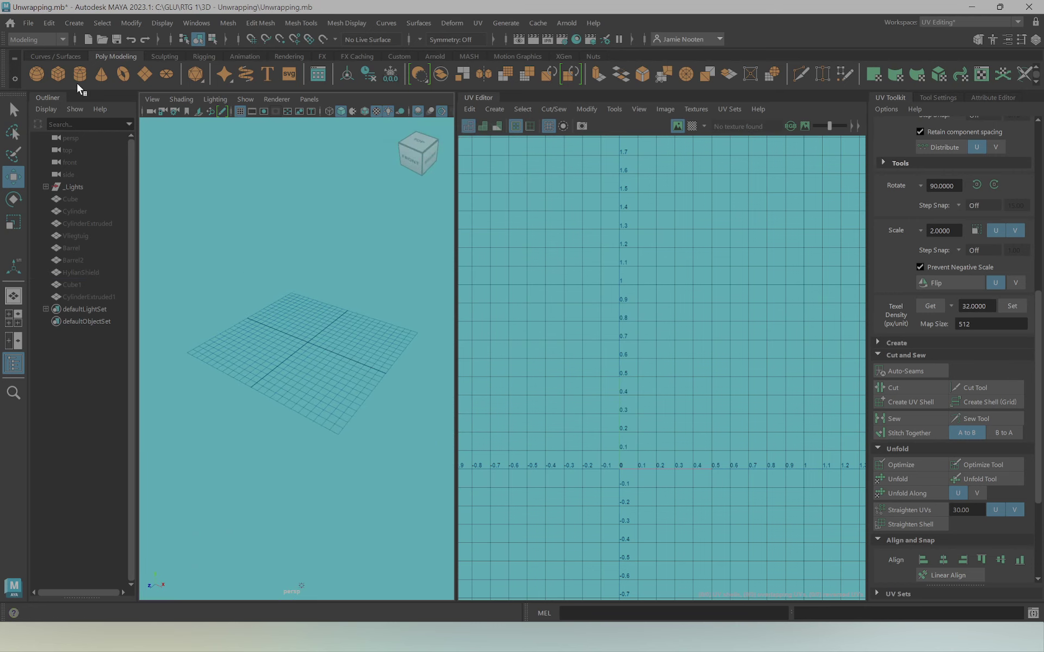
left_click(57, 73)
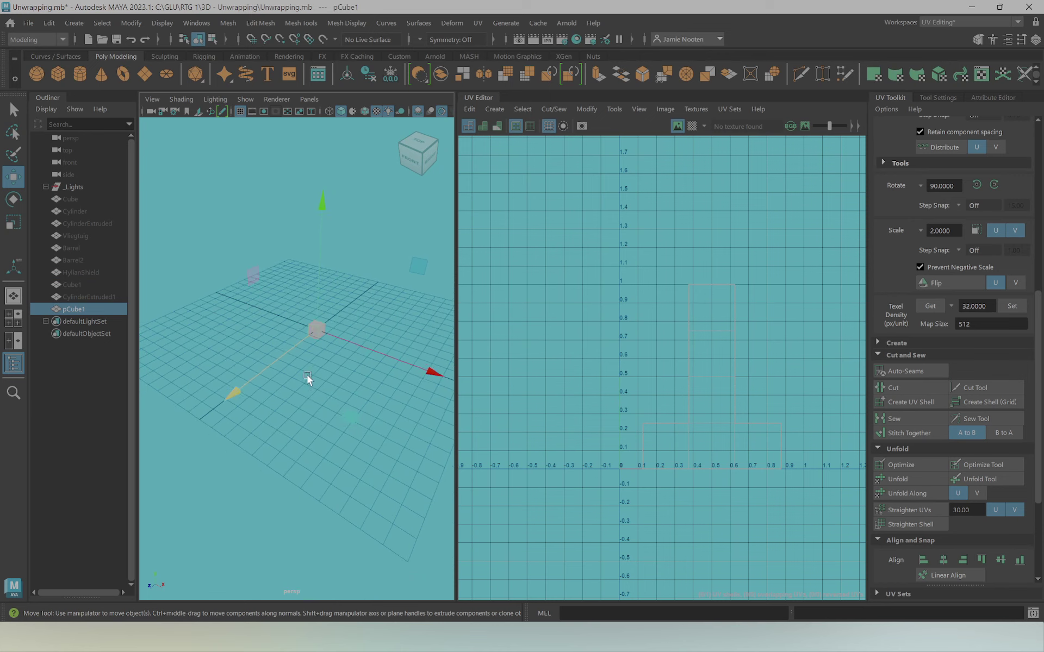
key("r")
left_click(308, 416)
key("ctrl+z")
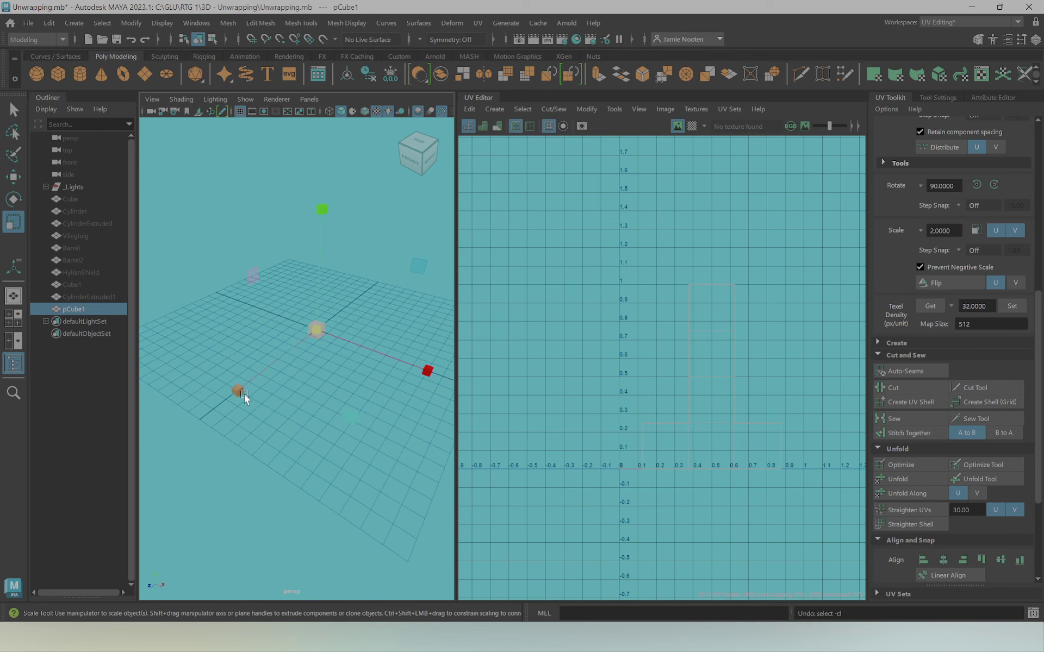
left_click_drag(244, 394, 115, 511)
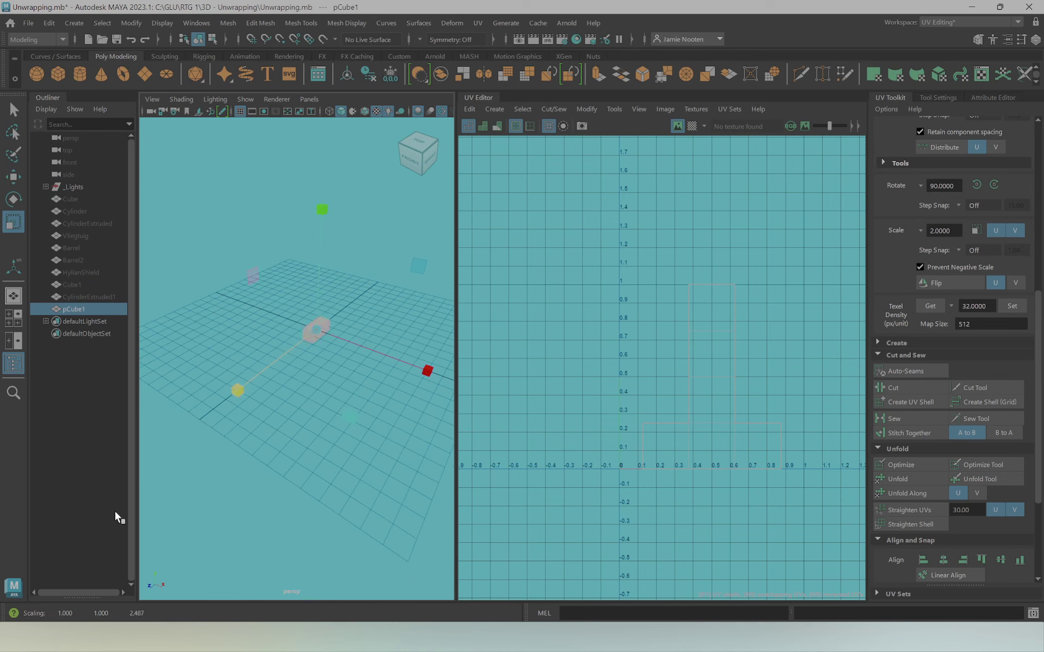
Assign the lambert3 material to the new box
left_click(576, 41)
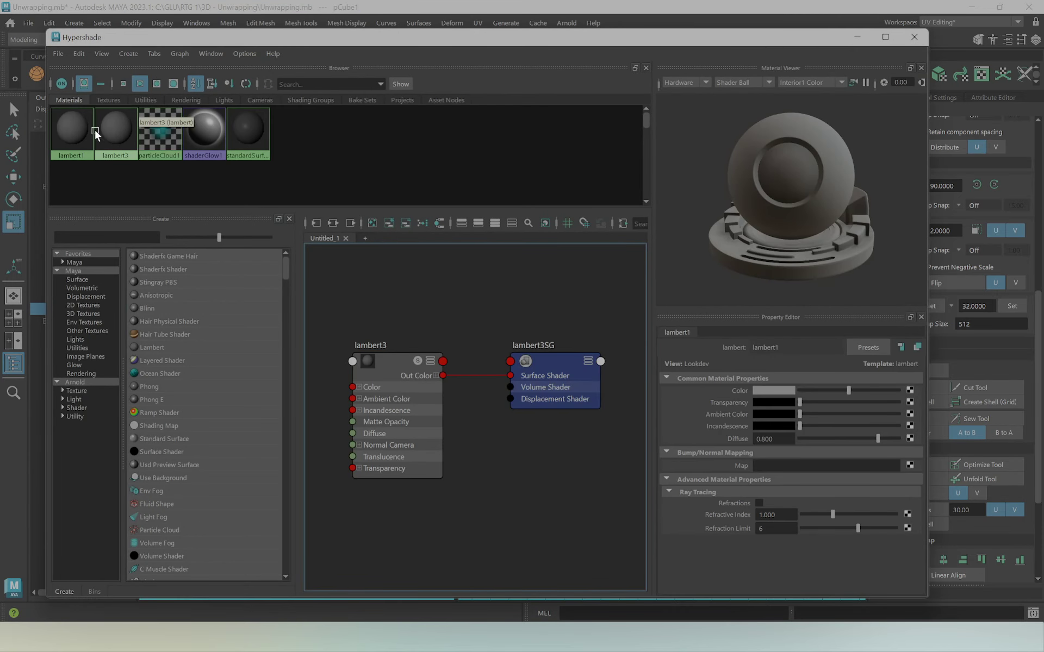
right_click(93, 131)
left_click(108, 184)
left_click(914, 37)
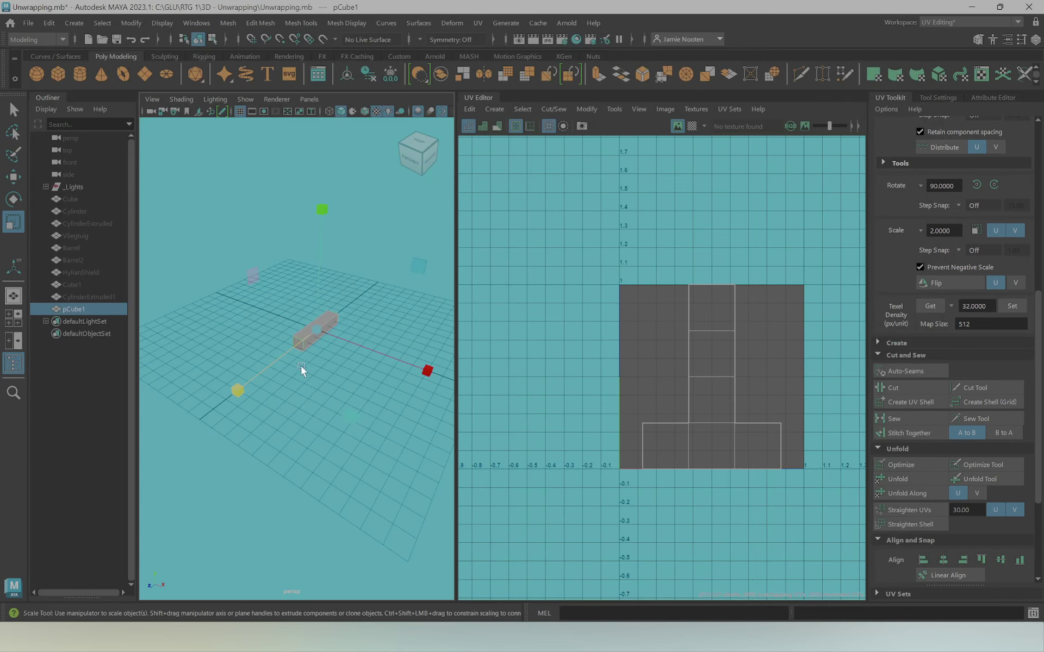
Scale the box flatter and longer into a plank along X and Z
key("f")
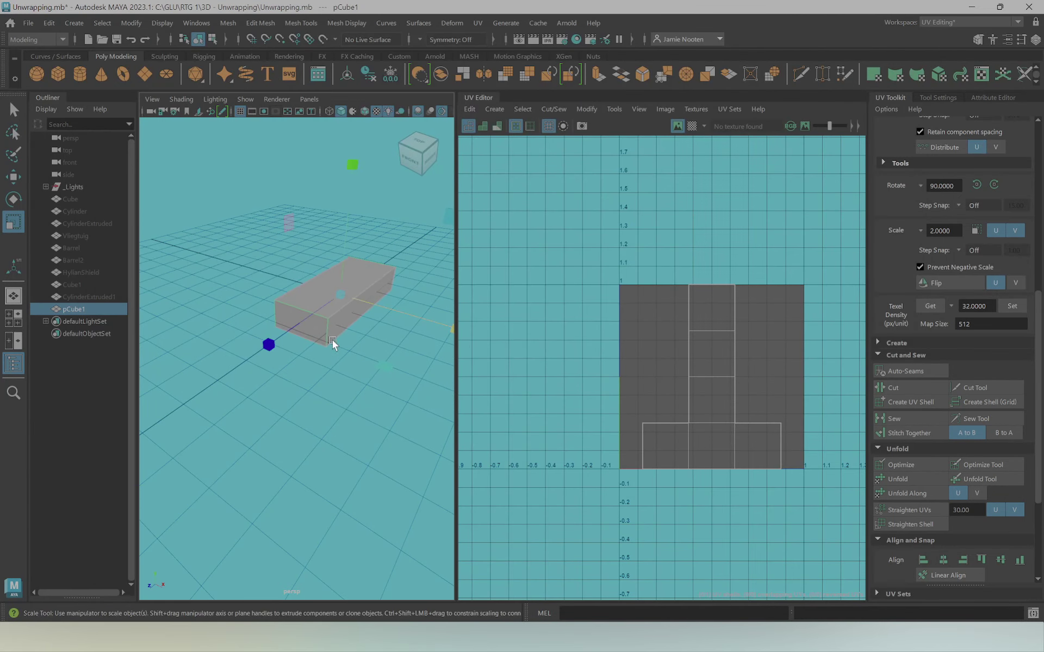
left_click_drag(267, 350, 93, 499)
mouse_move(339, 399)
left_mouse_down("alt")
mouse_move(337, 344)
mouse_move(318, 357)
left_mouse_up("alt")
scroll(312, 337, "up", 5)
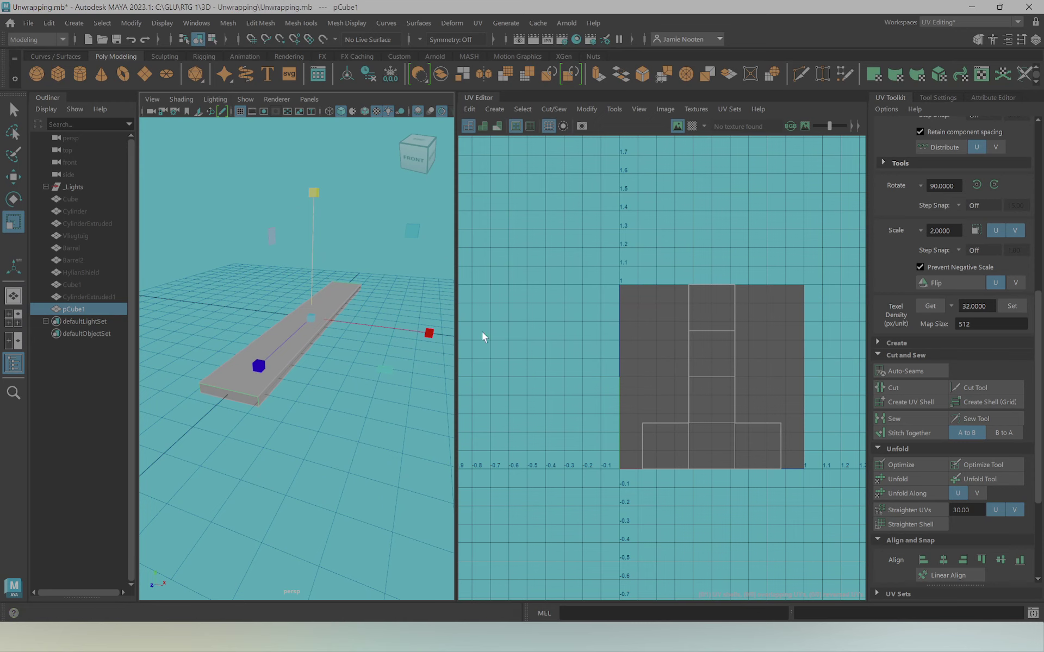
left_click(471, 21)
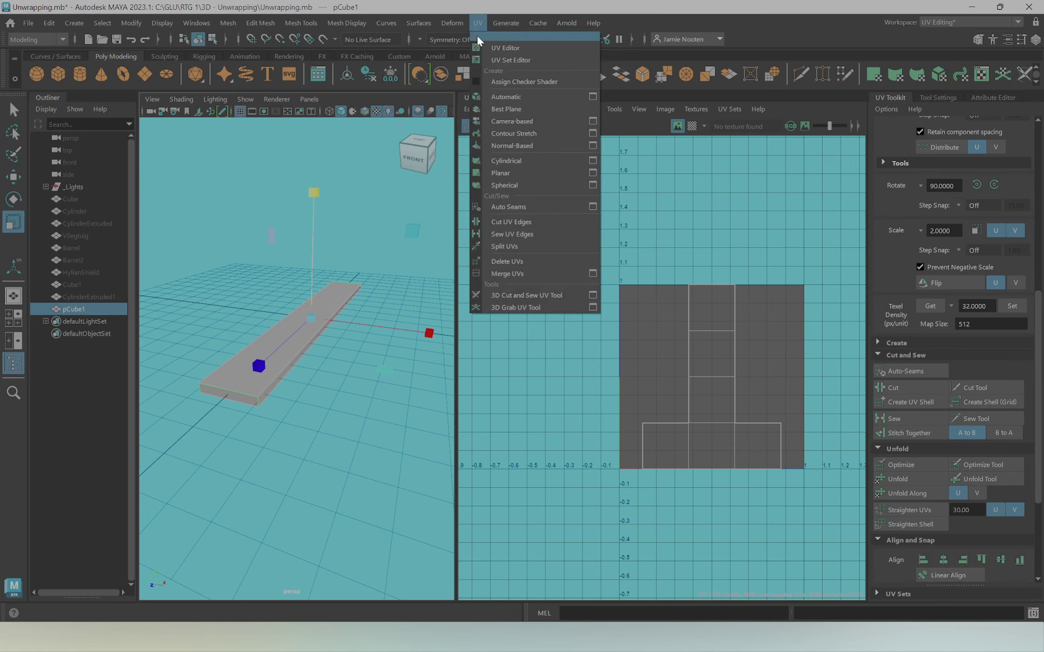
Reproject the plank's UVs with Automatic, then Planar mapping from top view into one shell
left_click(500, 95)
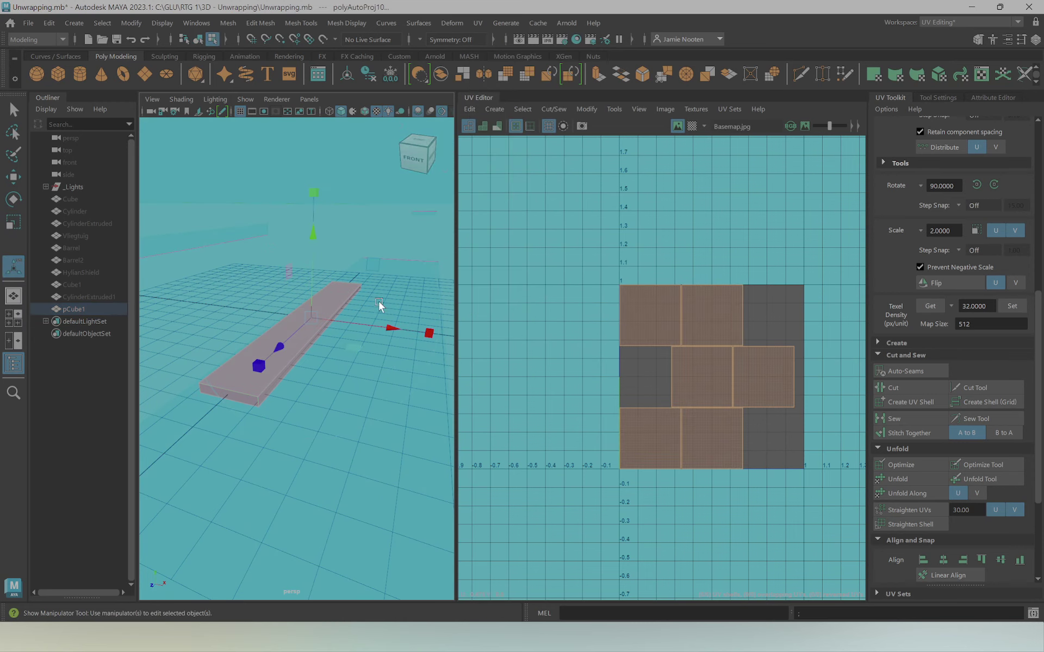
mouse_move(378, 302)
left_mouse_down("alt")
mouse_move(366, 331)
mouse_move(295, 325)
left_mouse_up("alt")
key("space")
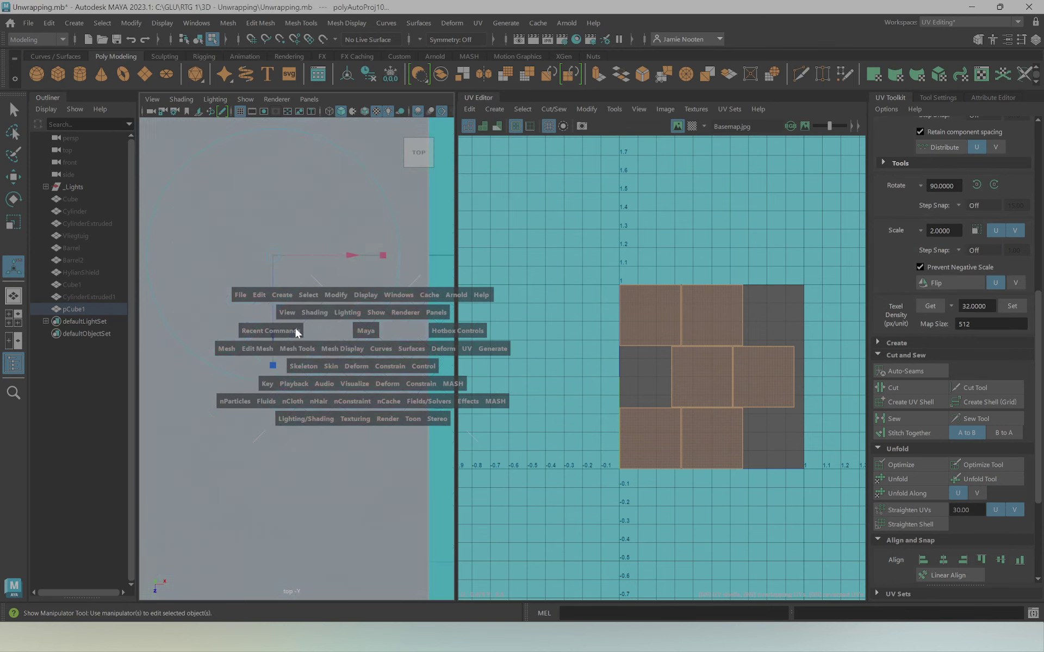
left_click(484, 20)
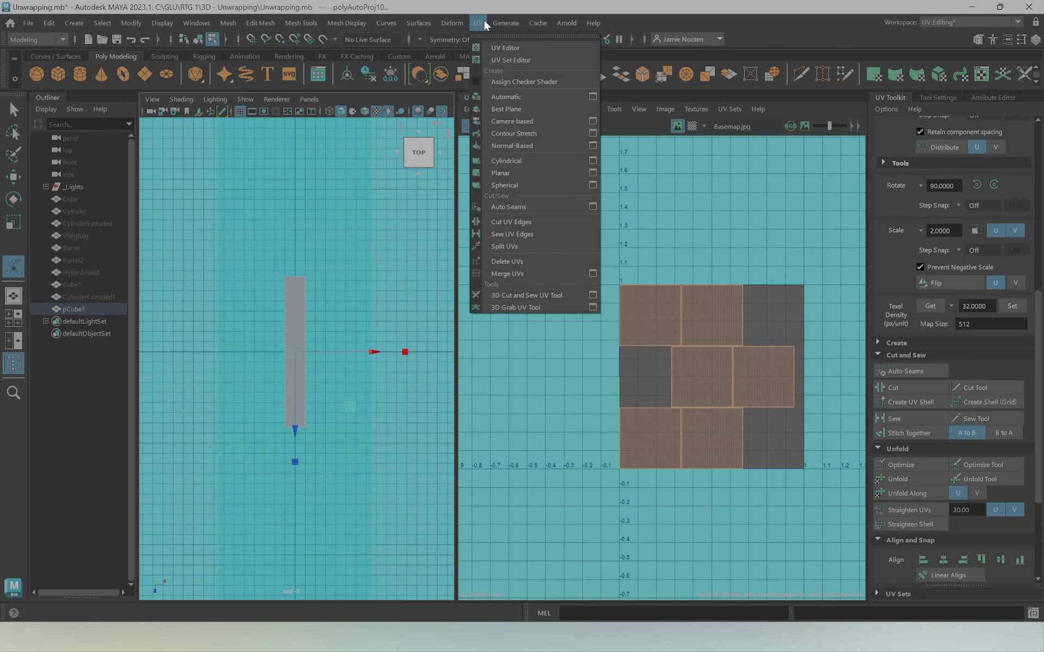
left_click(515, 126)
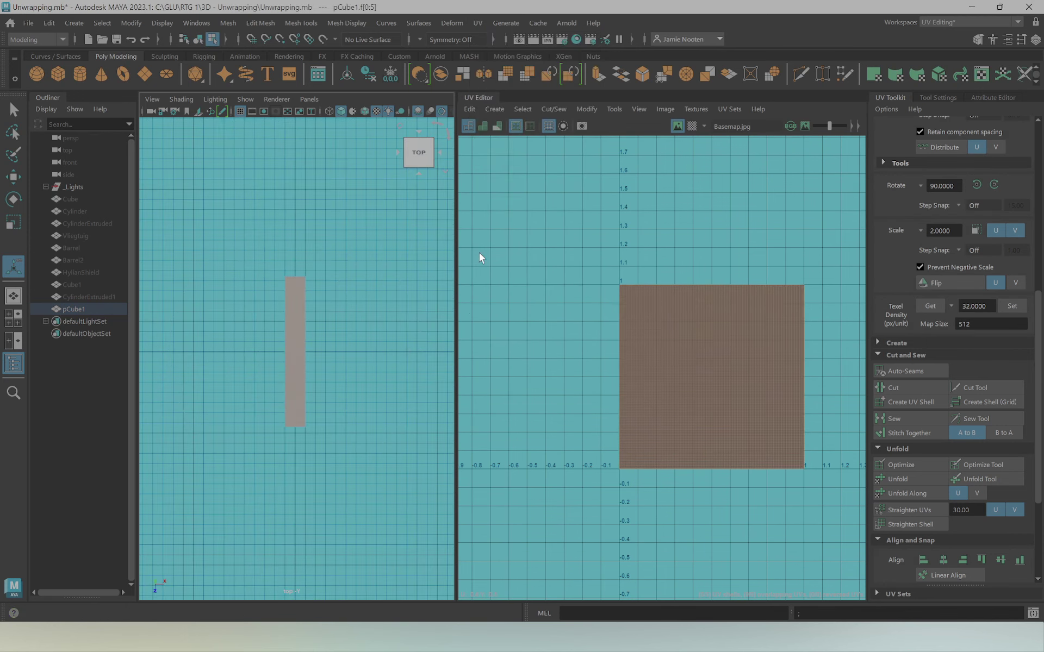
key("F8")
left_click(478, 21)
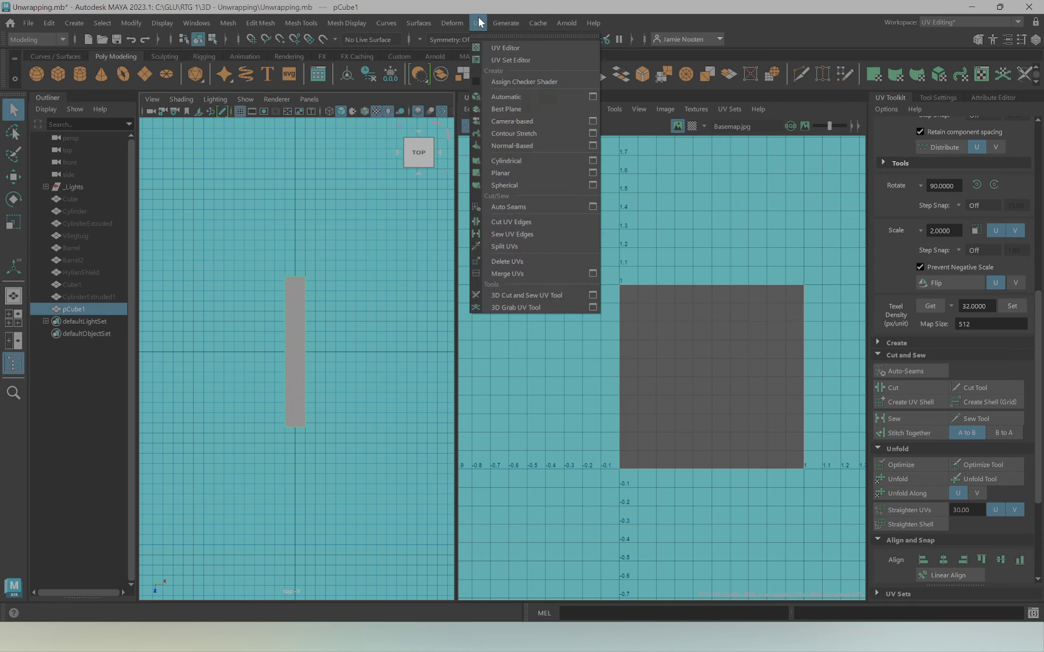
left_click(506, 98)
left_click(477, 22)
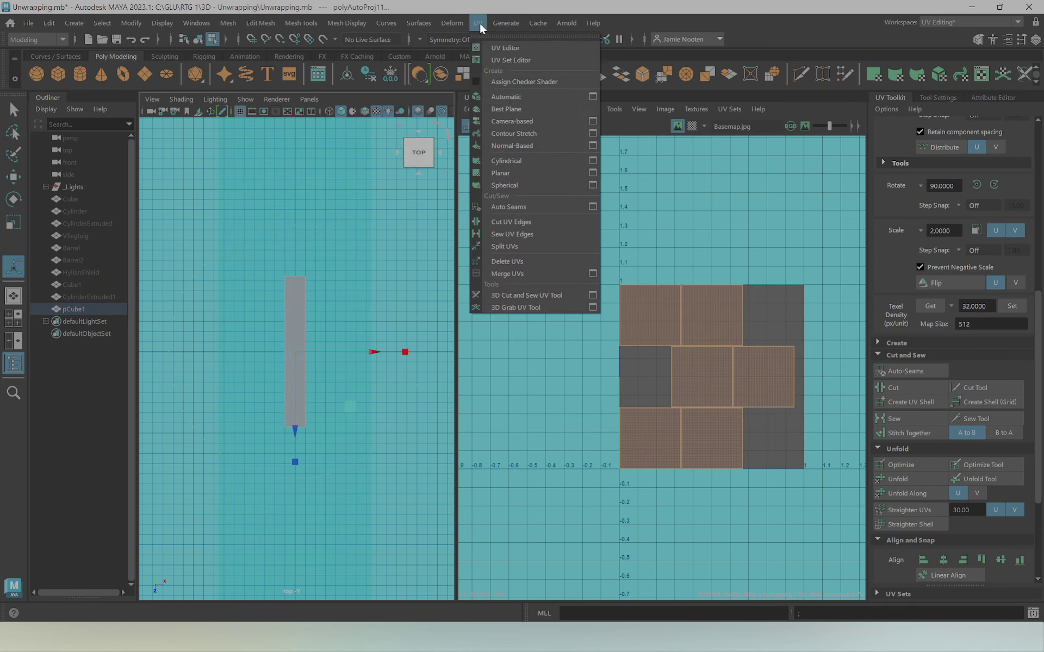
left_click(518, 119)
Scale the UV shell down in U into a thin upright strip within 0–1 space
key("r")
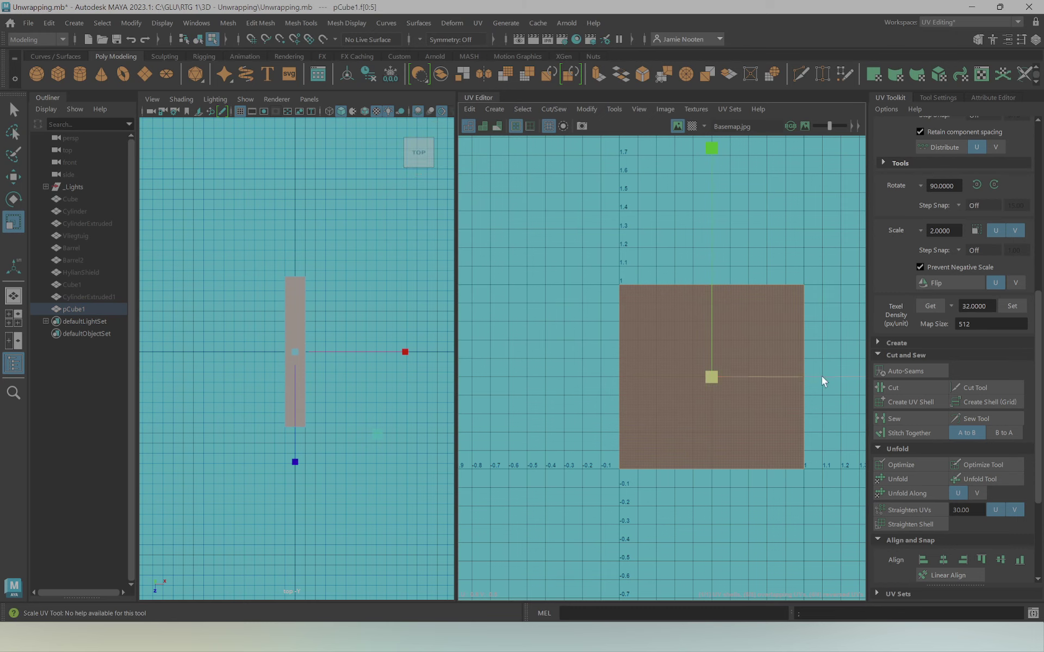
left_click_drag(821, 376, 624, 380)
scroll(683, 377, "up", 3)
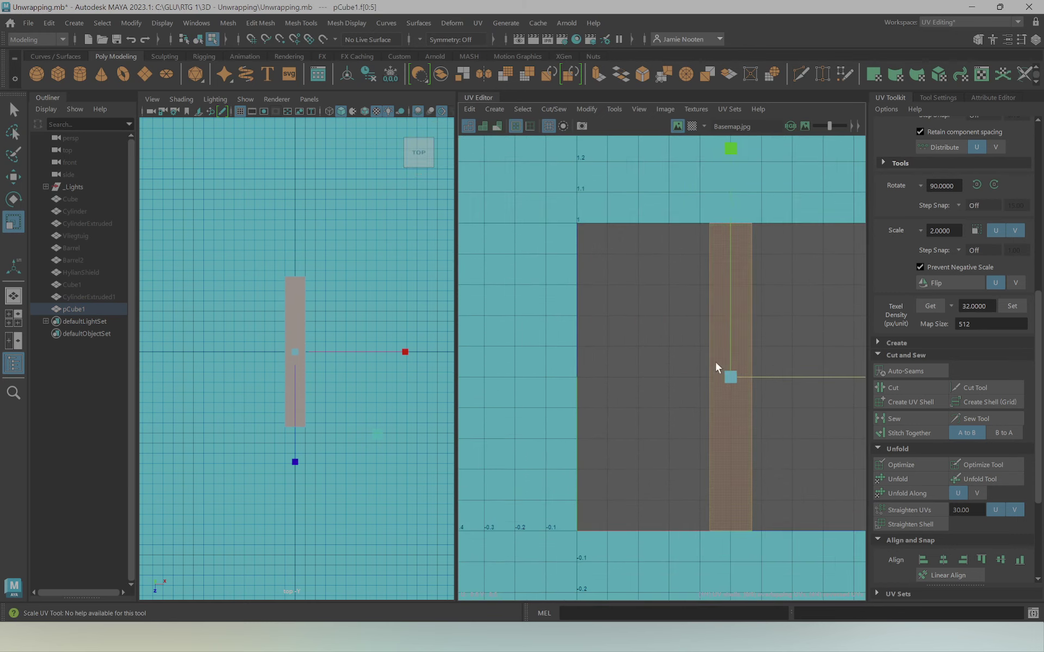
key("w")
mouse_move(716, 364)
left_mouse_down()
mouse_move(653, 369)
mouse_move(613, 395)
left_mouse_up()
key("r")
key("w")
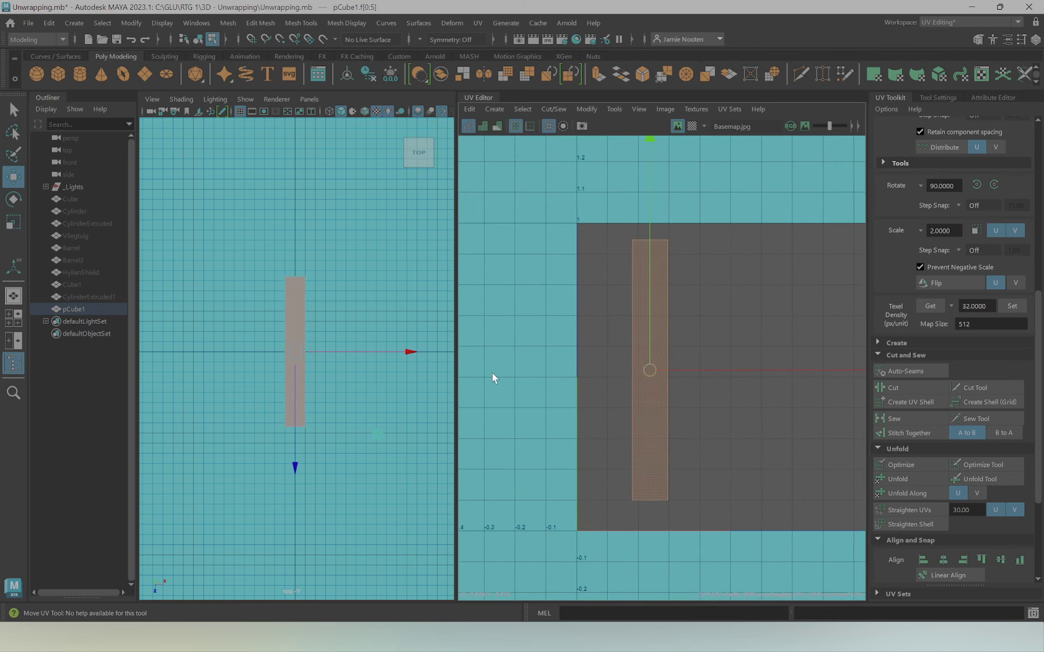
mouse_move(340, 377)
left_mouse_down()
mouse_move(363, 344)
mouse_move(447, 326)
left_mouse_up()
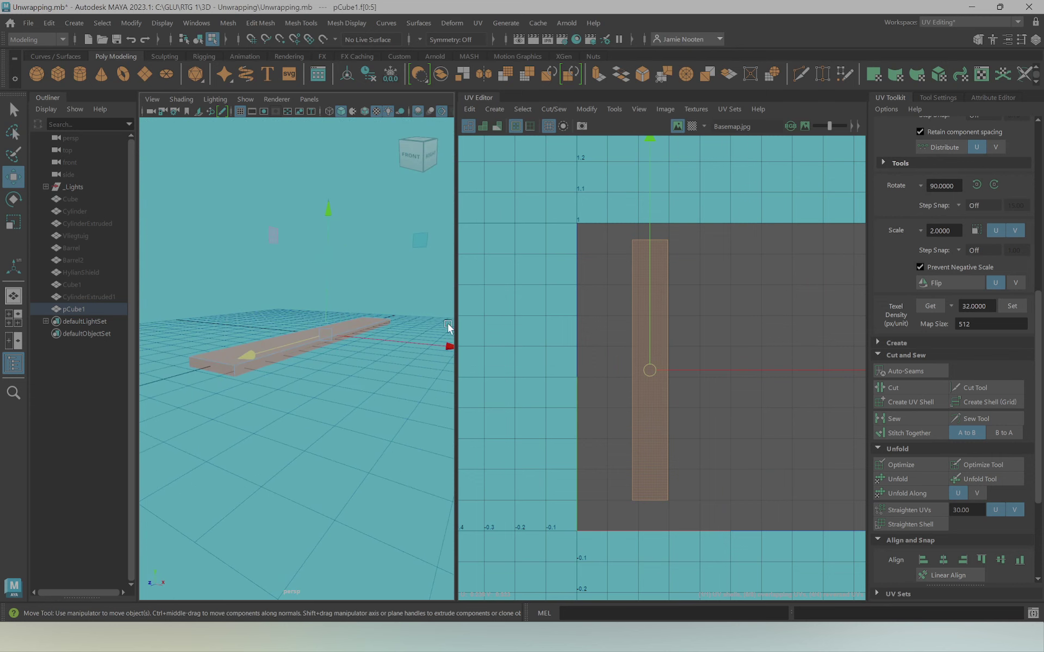
Cut the plank's face UVs apart and move the top-face strip right, forming three side-by-side strips
left_click(647, 389)
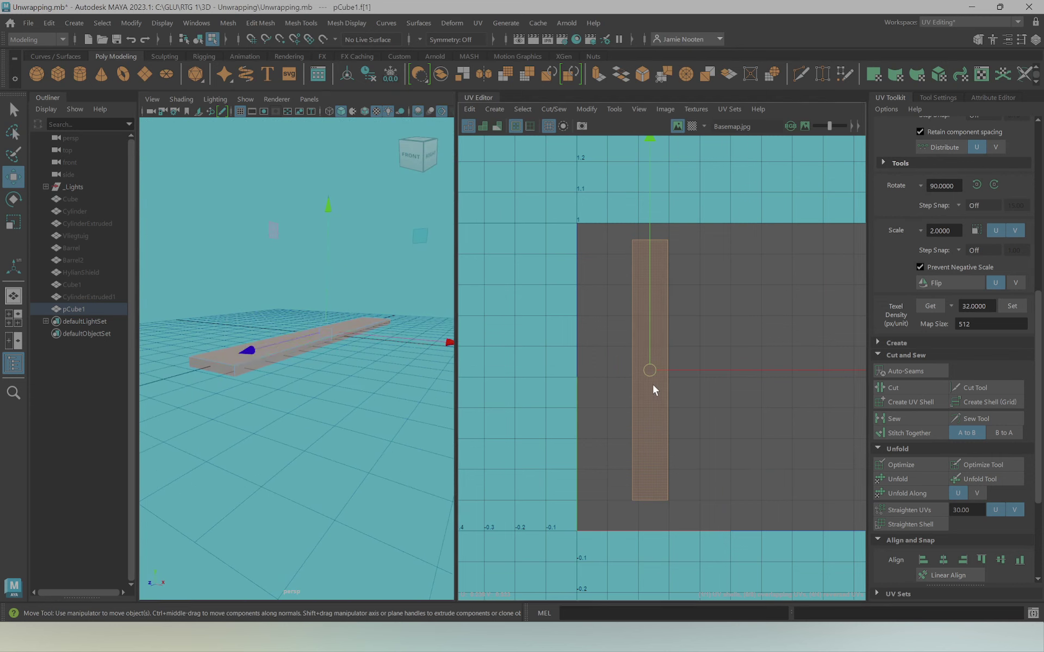
left_click(905, 388)
left_click(223, 360)
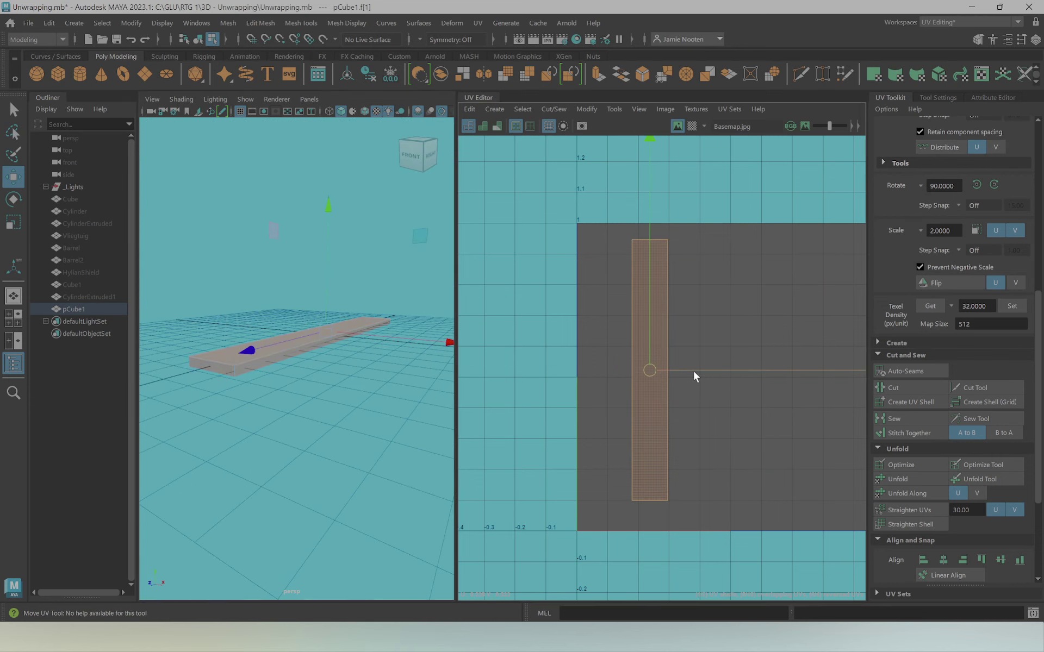
left_click_drag(695, 371, 734, 371)
left_click(214, 367)
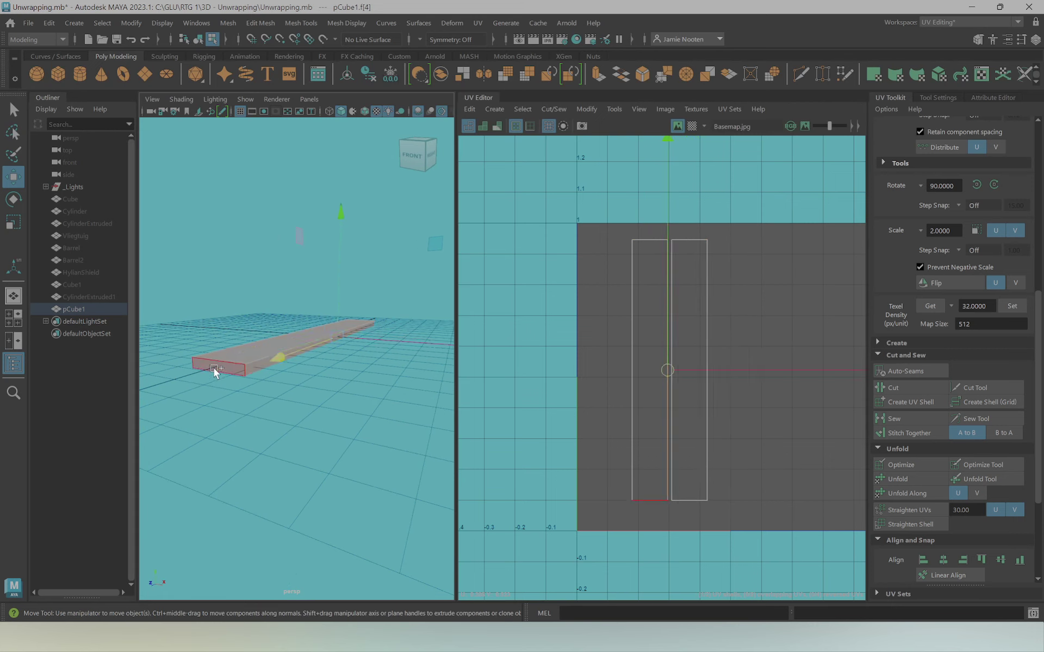
left_click_drag(216, 366, 260, 346, "alt")
left_click(221, 309)
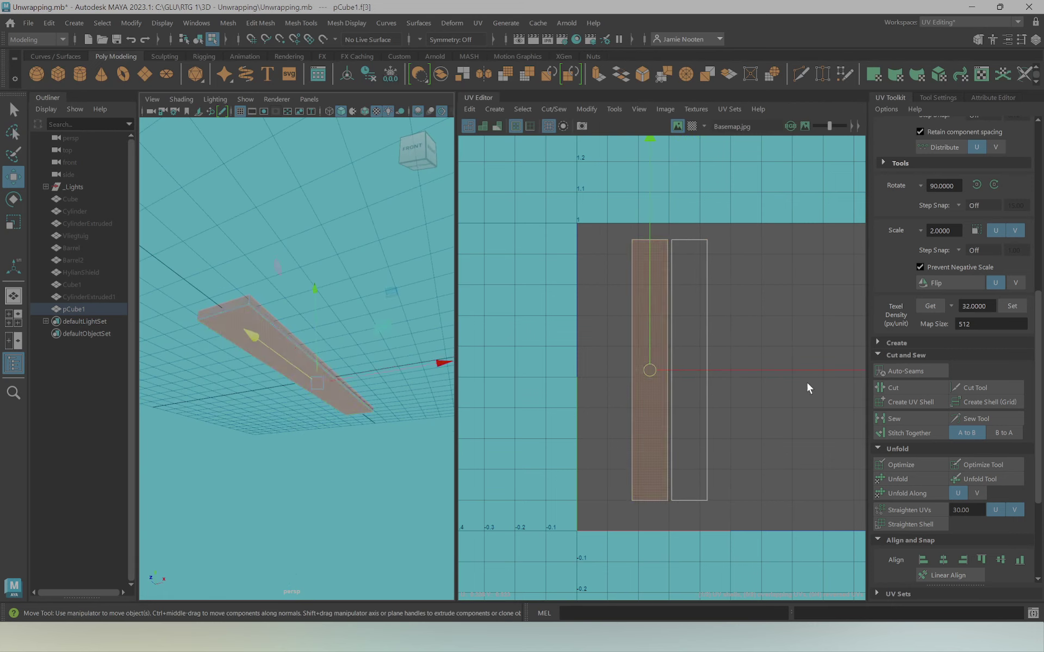
left_click(902, 390)
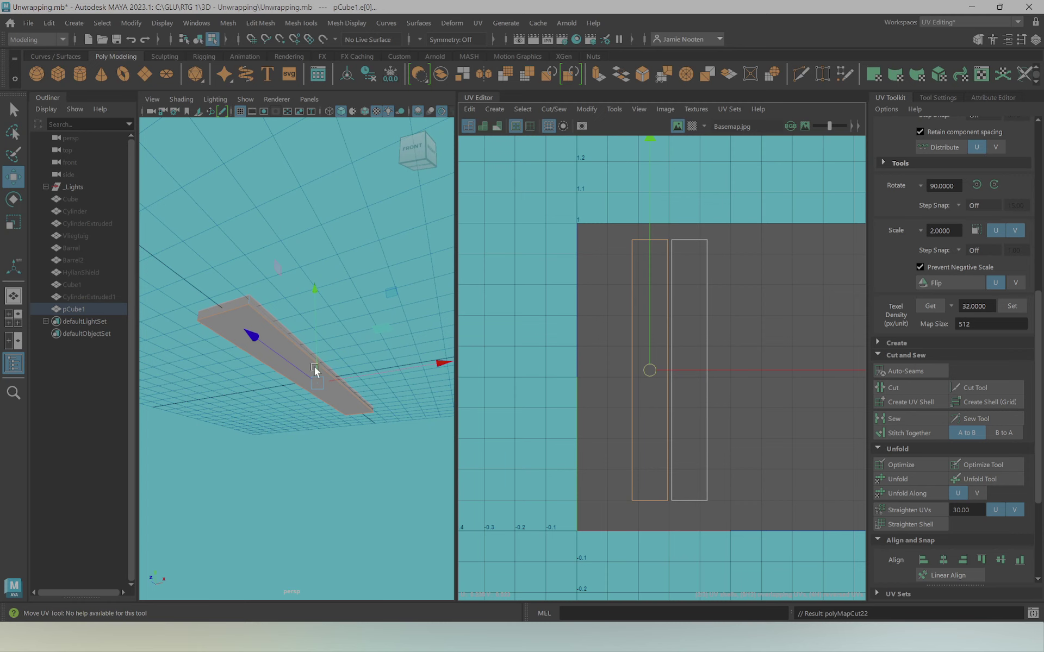
left_click(254, 348)
left_click_drag(688, 369, 767, 376)
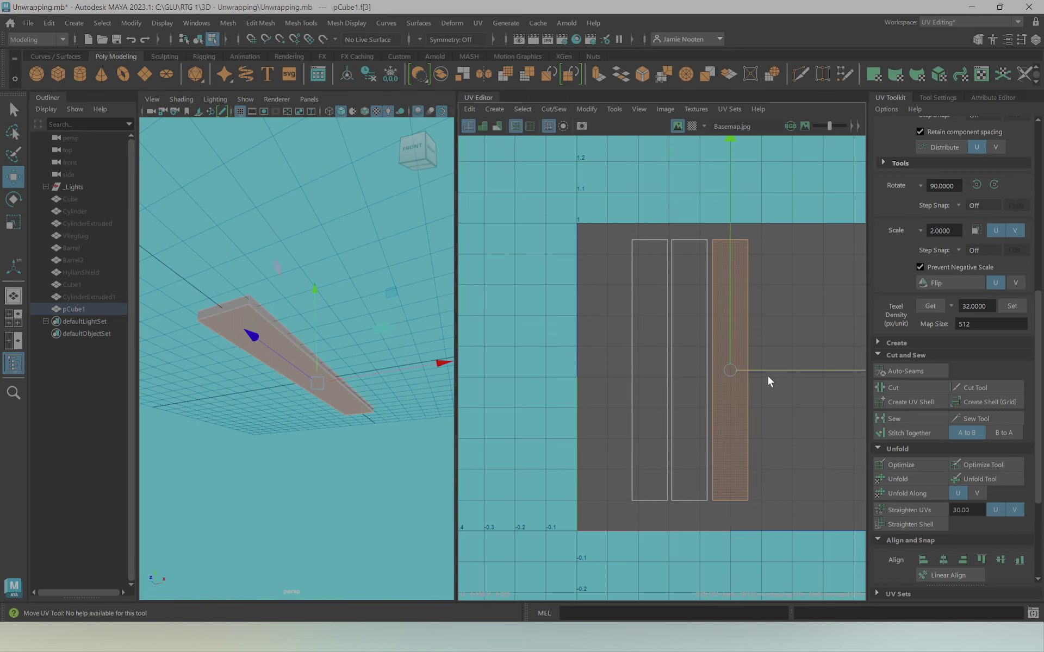
Select the plank's end faces for re-projection
left_click(232, 301)
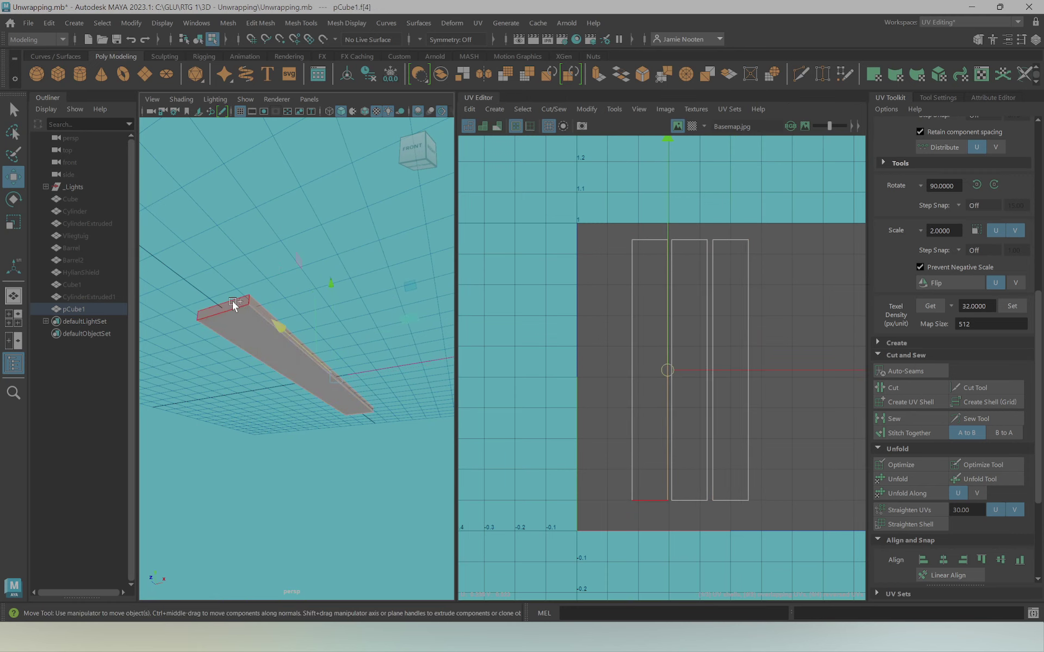
left_click(294, 324)
left_click(476, 24)
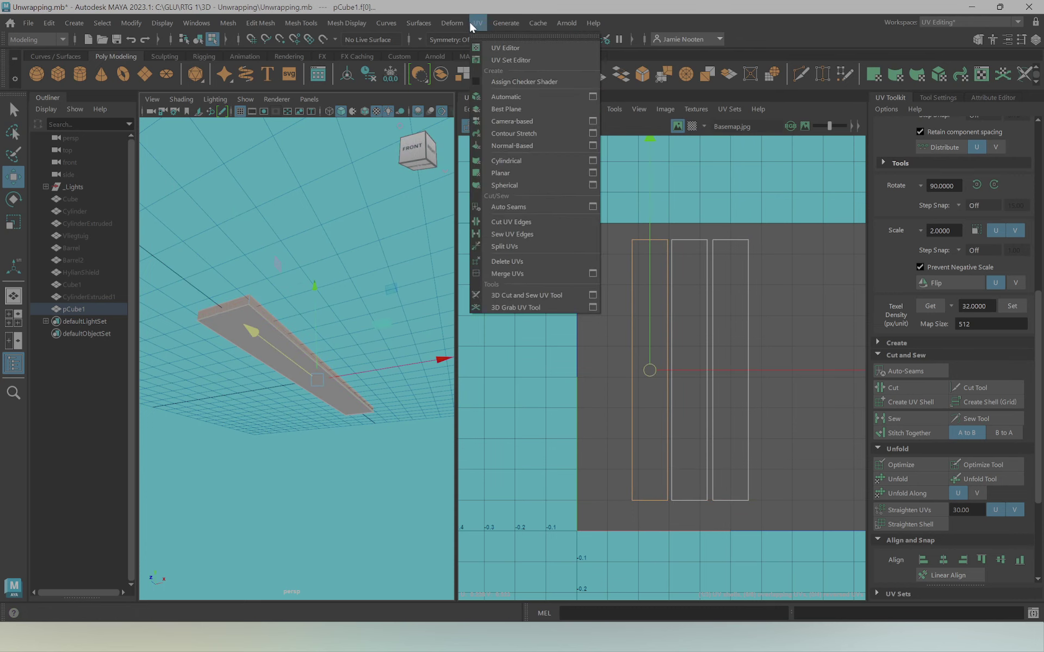
Apply an Automatic projection to the selected faces and resize the resulting end-face shells
left_click(507, 96)
key("r")
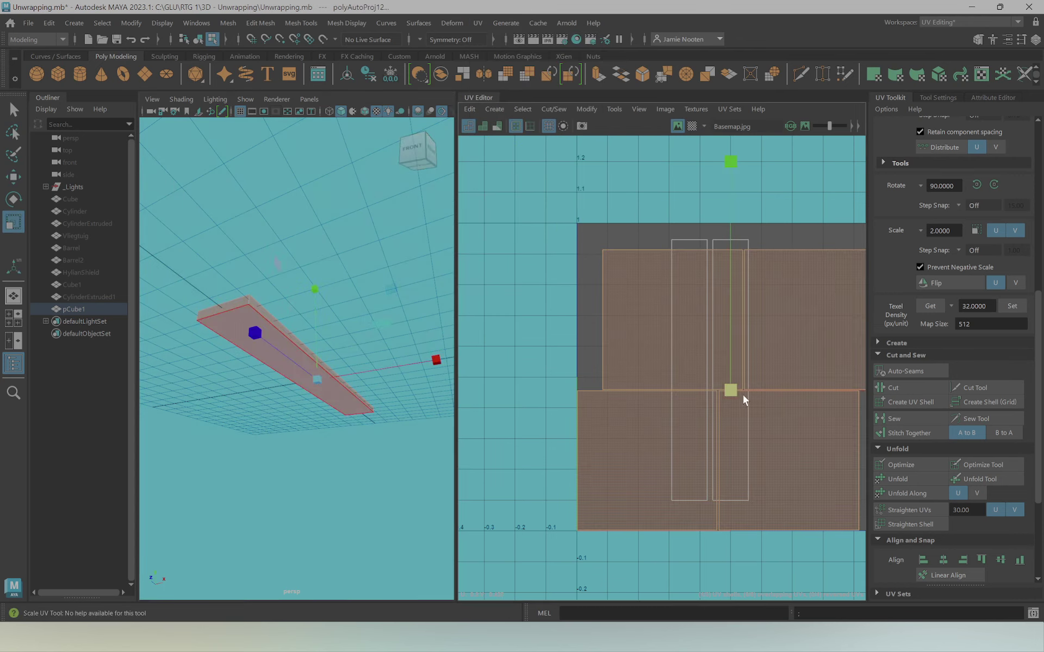
left_click_drag(742, 394, 674, 364)
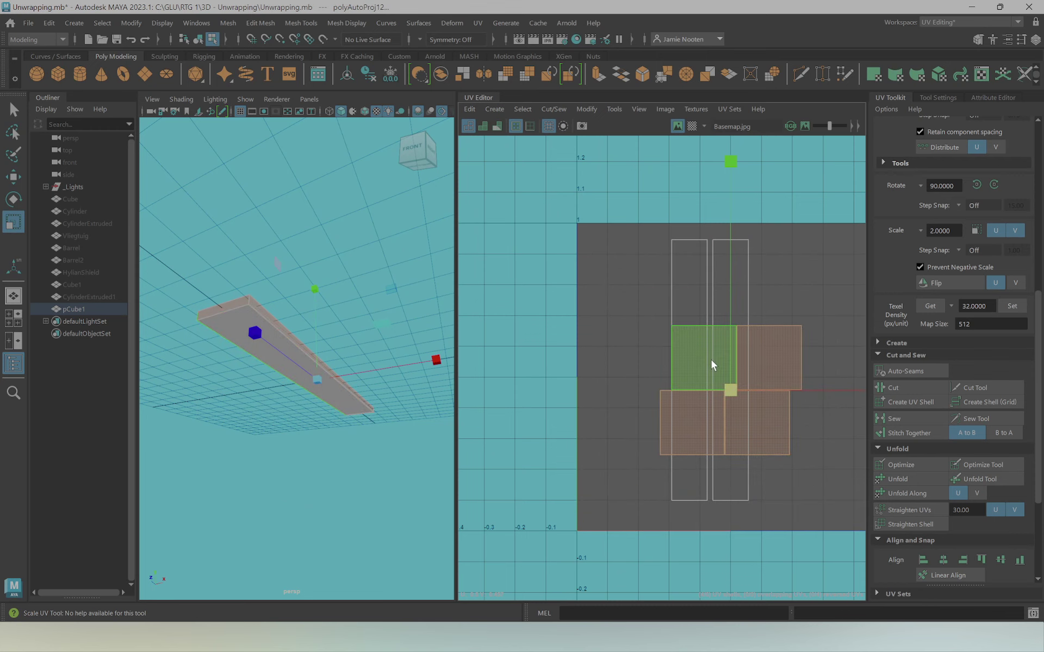
left_click(251, 327)
left_click_drag(251, 327, 311, 337, "alt")
left_click(311, 338, "shift")
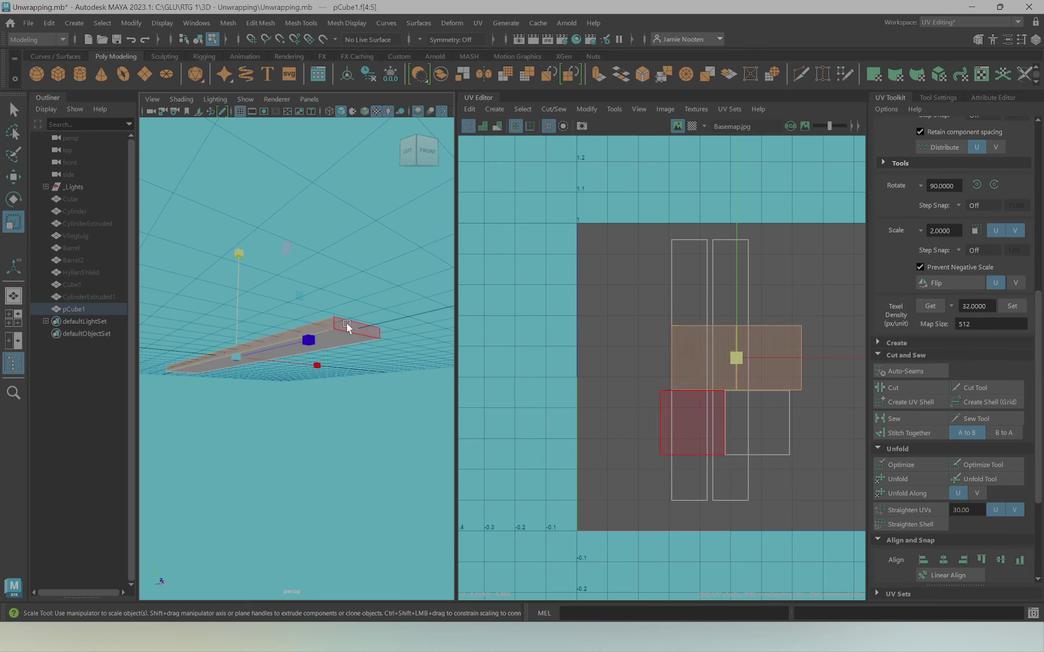
left_click_drag(775, 358, 614, 345)
left_click_drag(732, 357, 854, 273)
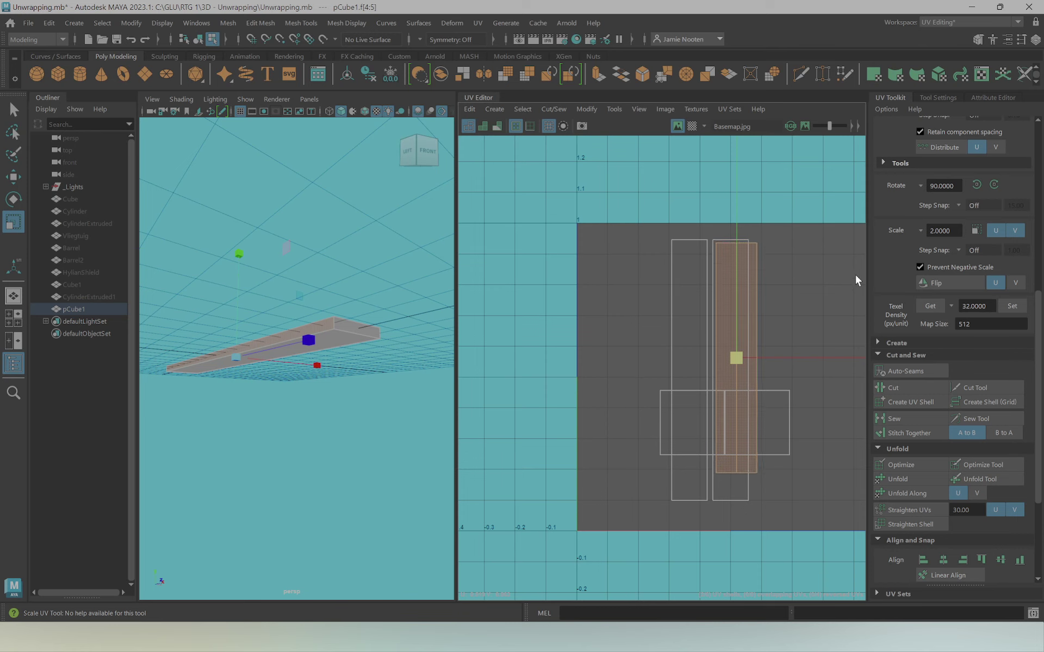
Camera-based project the faces from side view, squash into a thin strip, rotate 90°
left_click(324, 301)
key("ctrl+z")
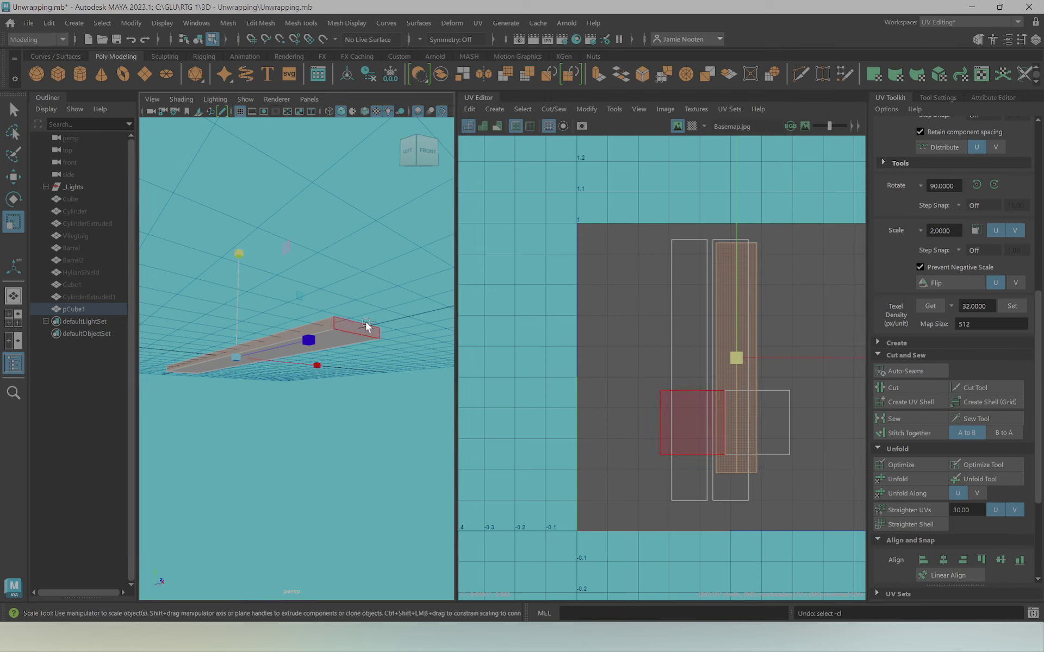
key("space")
left_click_drag(373, 309, 412, 307)
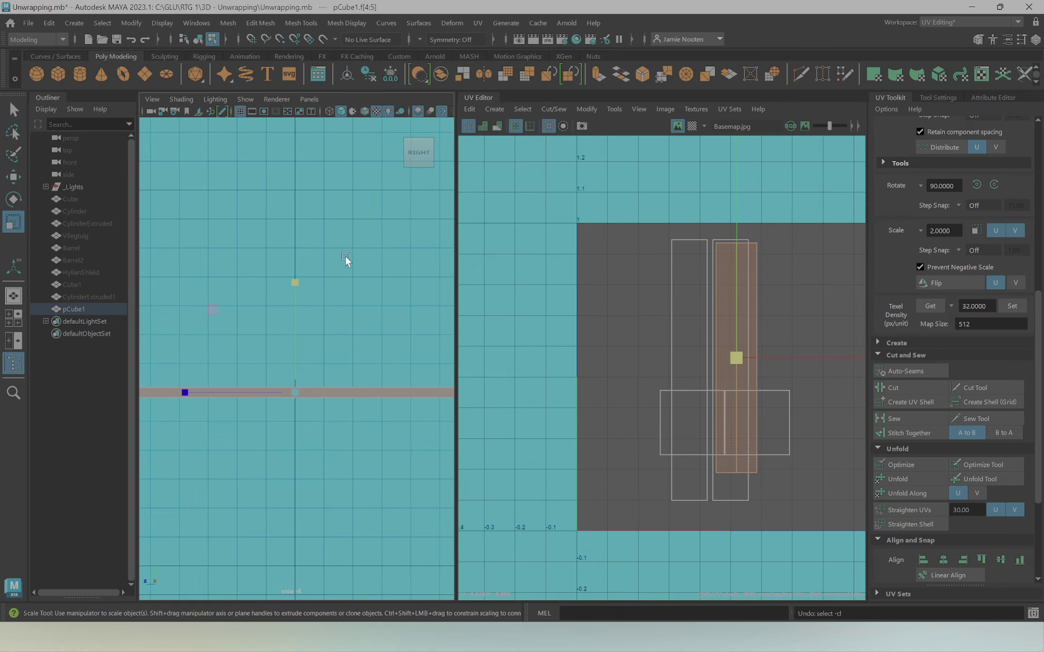
left_click(478, 23)
left_click(517, 120)
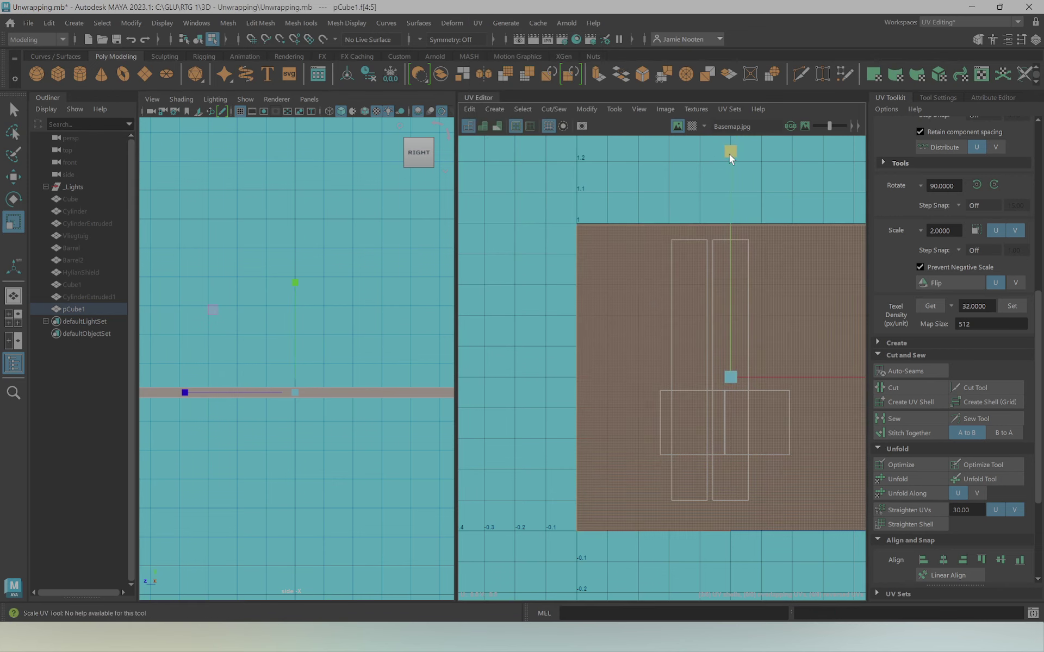
mouse_move(728, 154)
left_mouse_down()
mouse_move(736, 363)
mouse_move(684, 386)
mouse_move(768, 368)
left_mouse_up()
left_click(994, 185)
Move the vertical UV strip to the right beside the long strips
key("w")
key("r")
key("w")
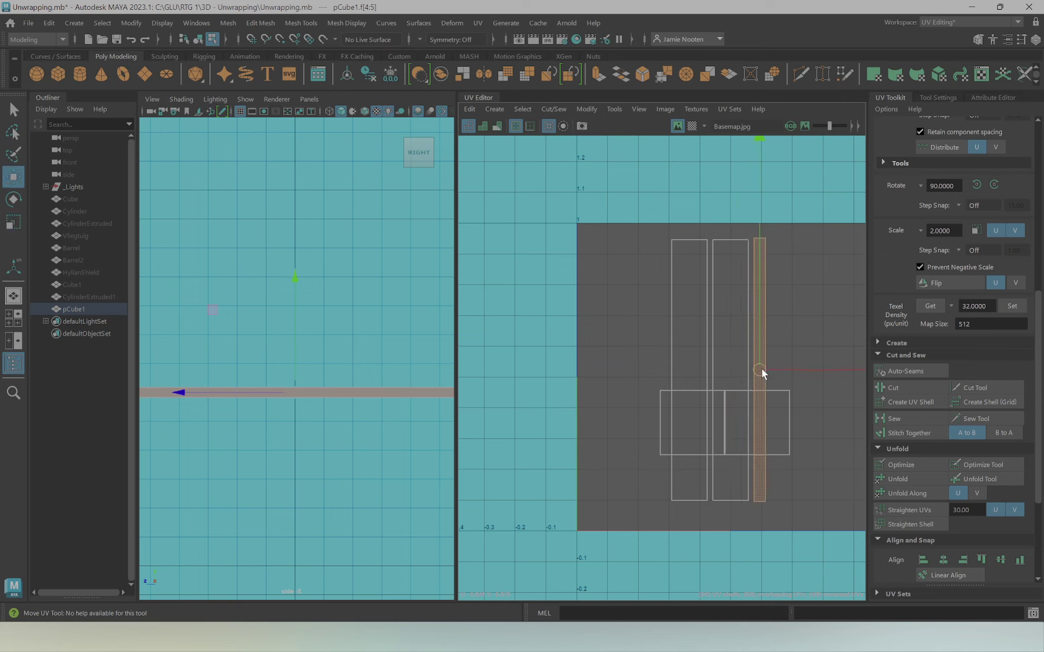
left_click(763, 334)
left_click_drag(786, 367, 801, 369)
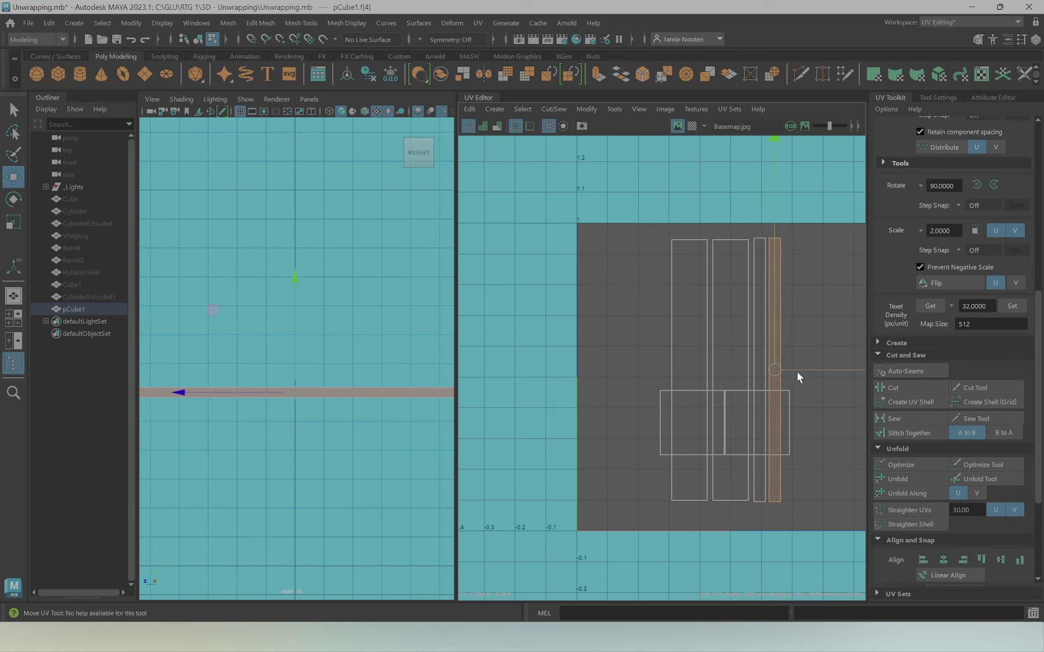
Squash the two end-face UV squares vertically into thin flat pieces
left_click(663, 413)
left_click(785, 396, "shift")
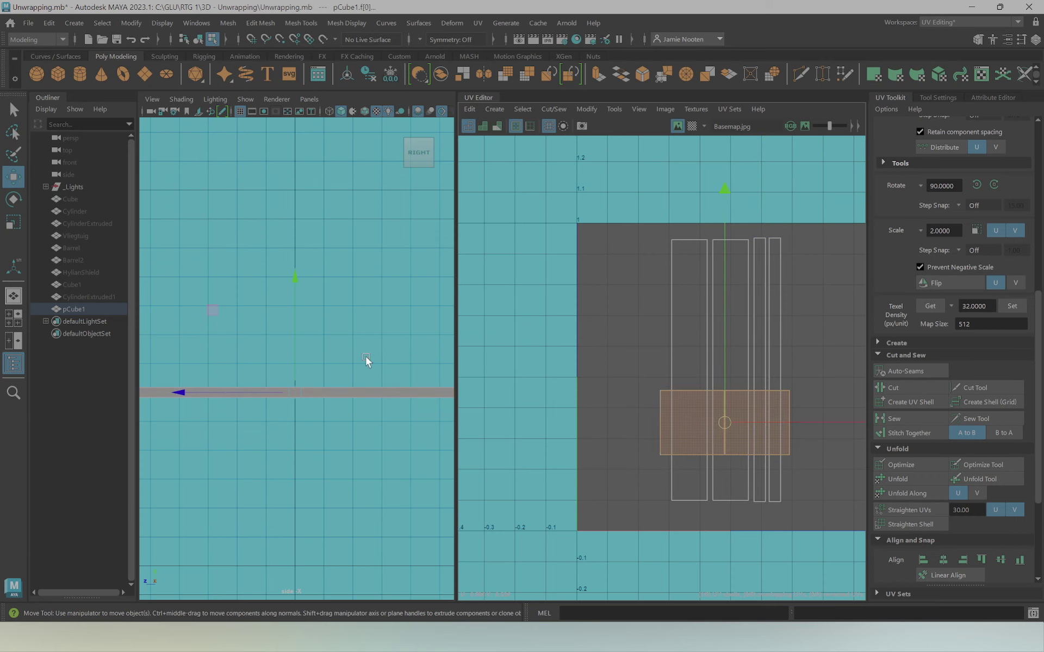
mouse_move(366, 356)
left_mouse_down("alt")
mouse_move(374, 334)
mouse_move(403, 348)
left_mouse_up("alt")
key("r")
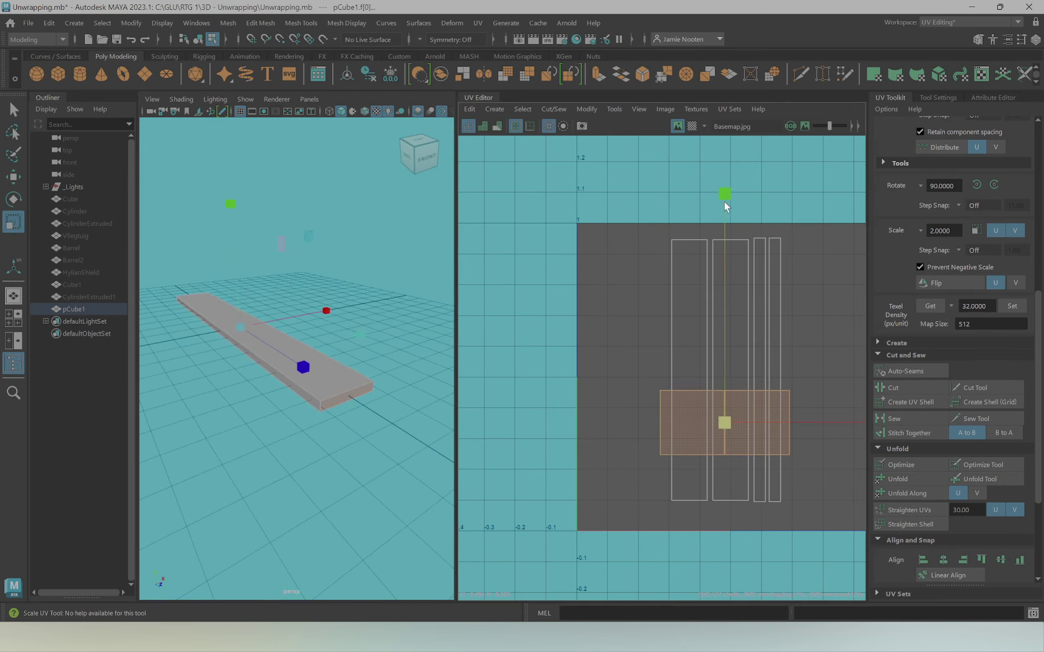
left_click_drag(724, 200, 735, 384)
mouse_move(716, 422)
left_mouse_down()
mouse_move(659, 426)
mouse_move(716, 438)
mouse_move(710, 513)
mouse_move(674, 510)
mouse_move(707, 510)
left_mouse_up()
Place the end-face pieces beneath the upright strips and return the plank to object mode
key("w")
key("r")
key("w")
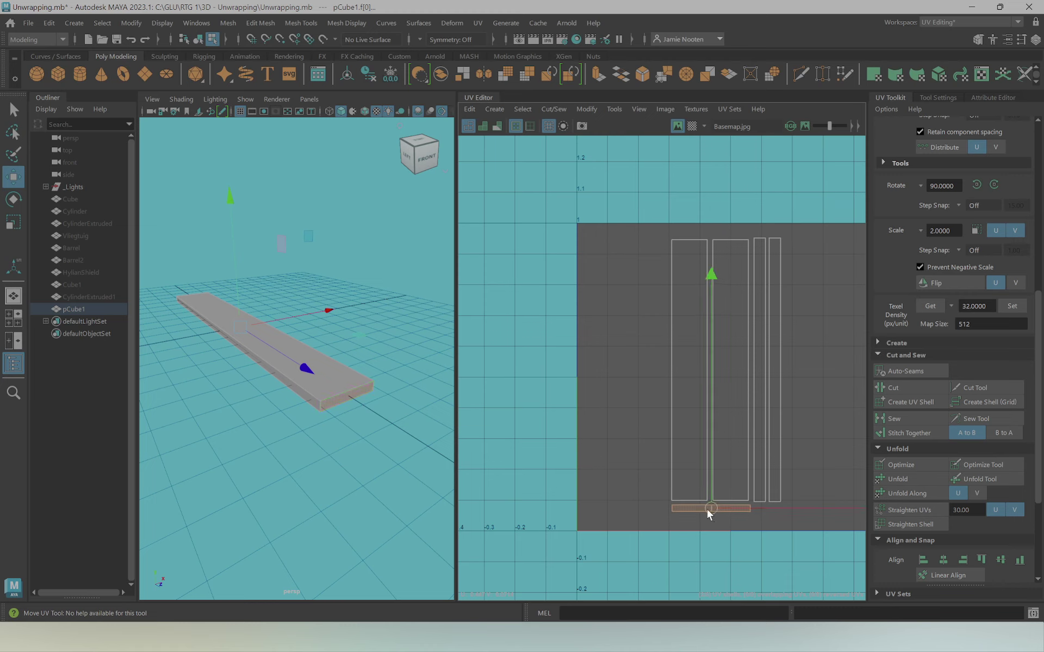
left_click(676, 521)
left_click(731, 509)
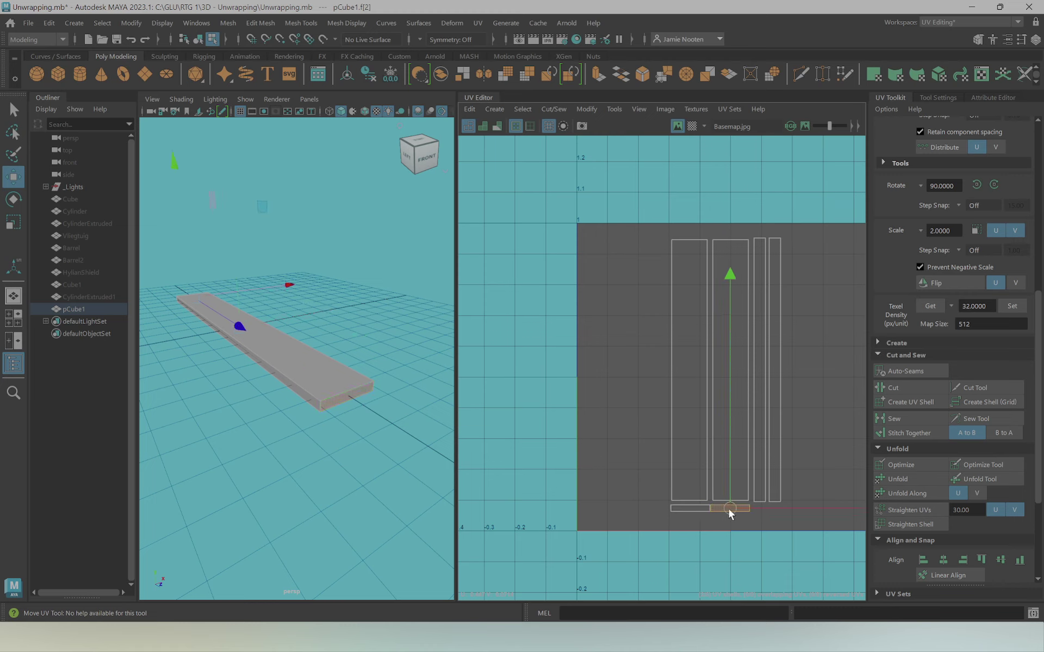
left_click(524, 458)
right_click_drag(292, 374, 290, 237)
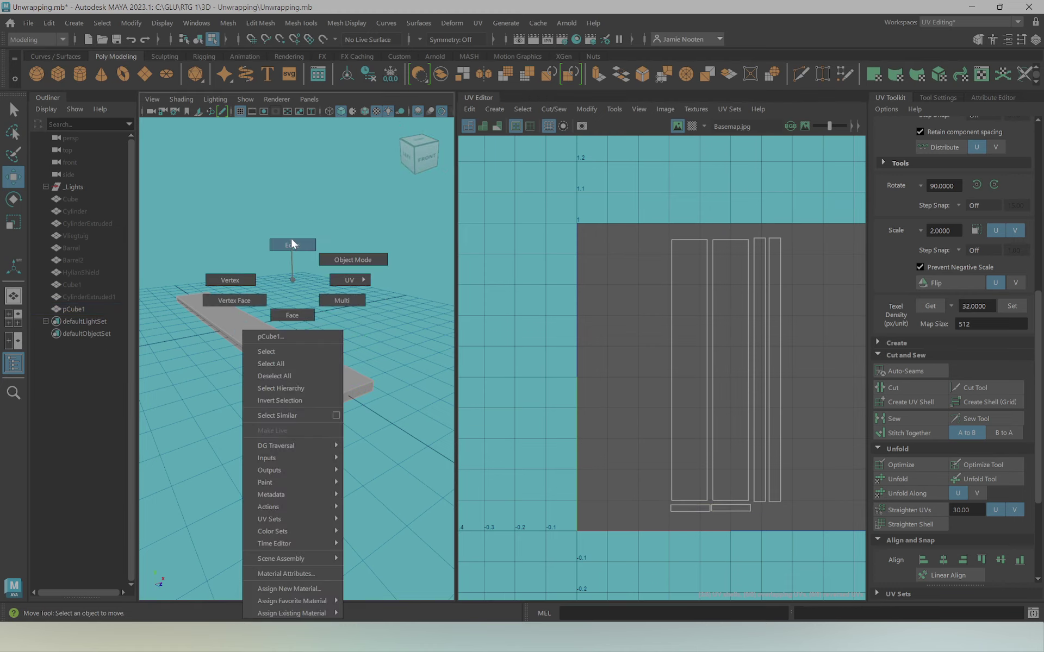
Select all plank edges and apply Edit Mesh > Bevel with Segments 2, Fraction 0.7
left_click(294, 353)
left_click(260, 23)
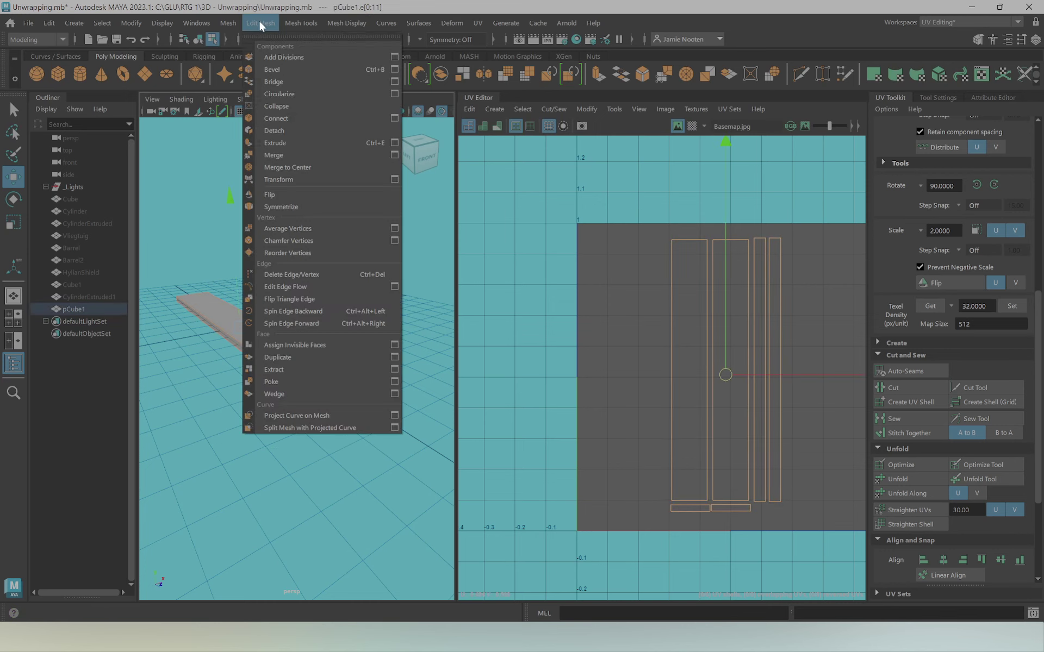
left_click(383, 70)
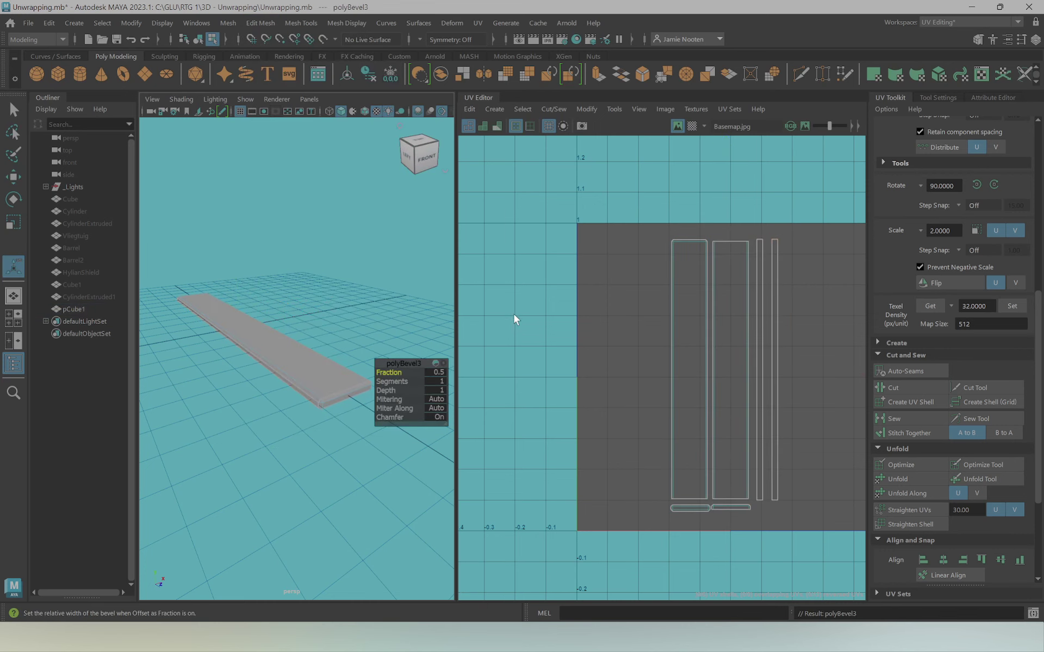
left_click(393, 381)
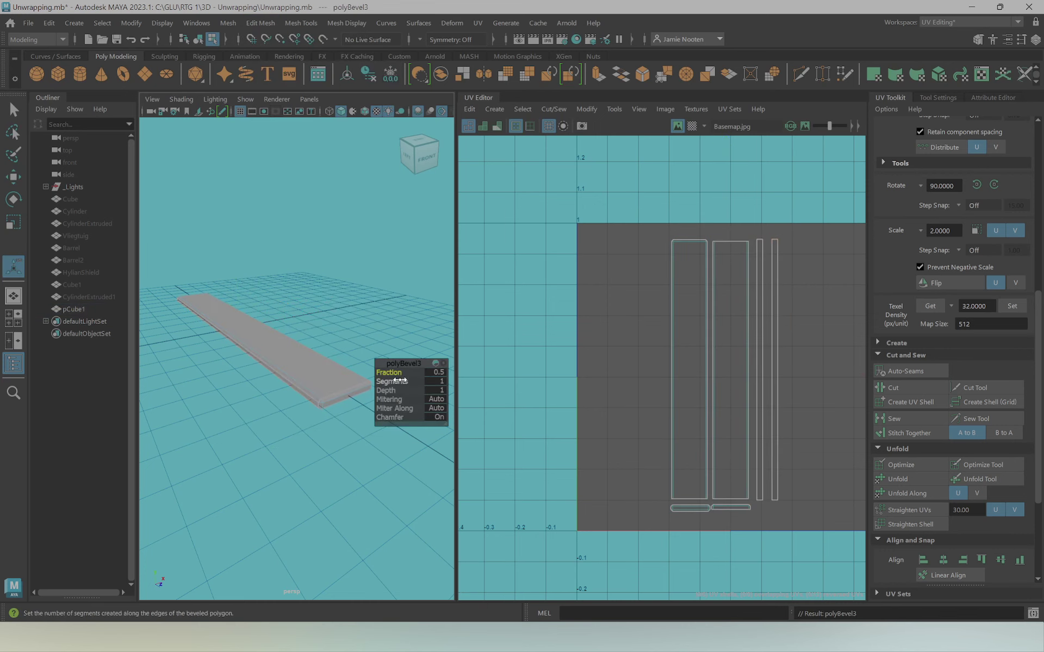
middle_click_drag(396, 382, 405, 371)
left_click(392, 372)
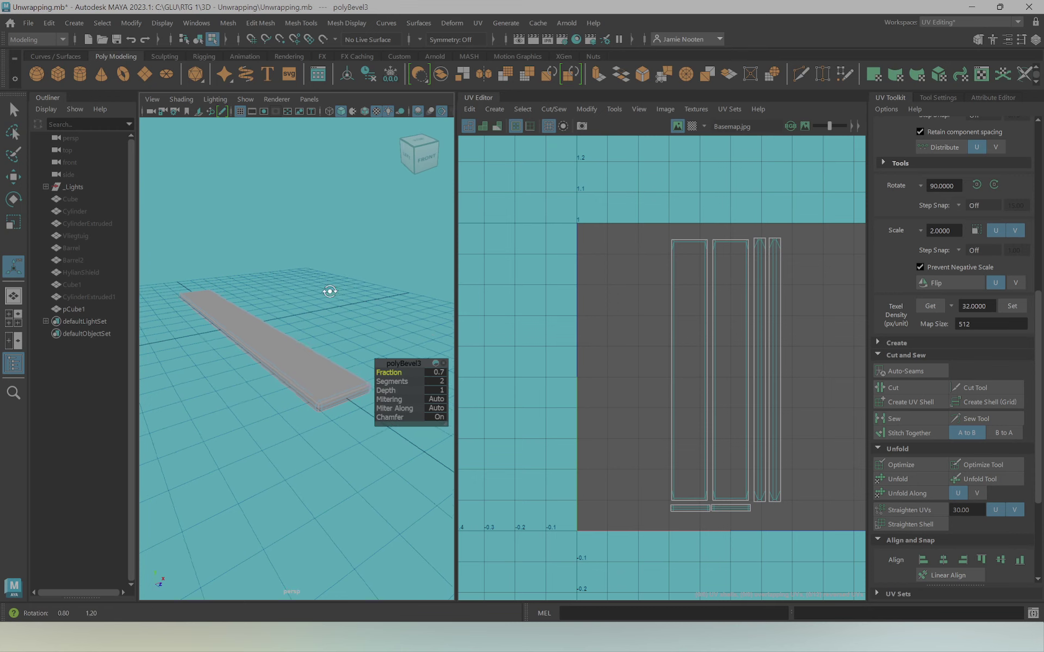
right_click_drag(262, 280, 328, 265)
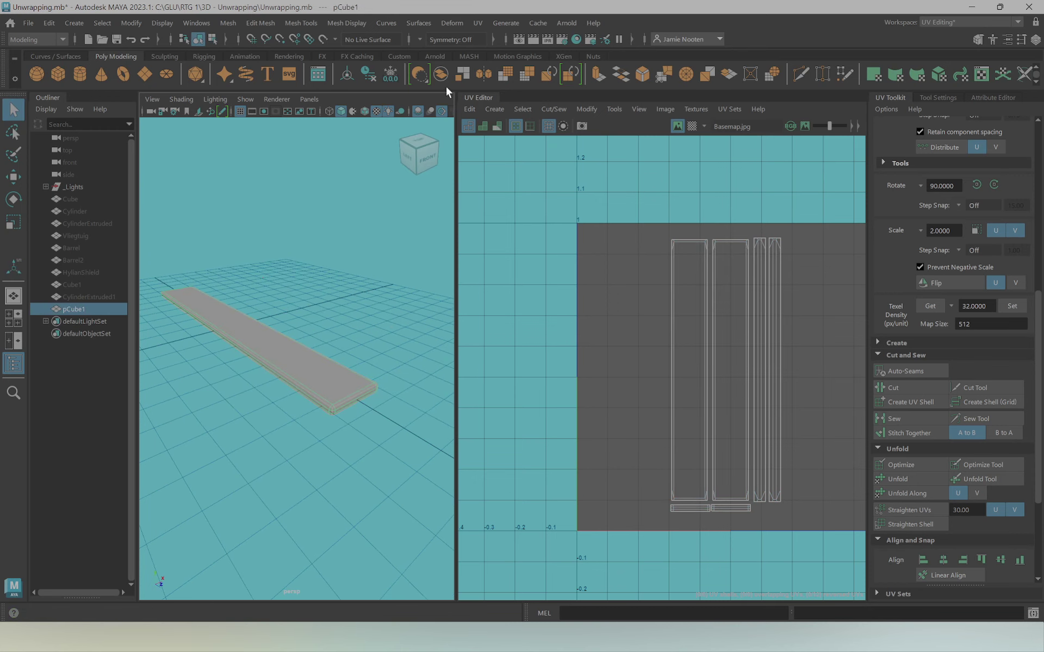
Select the bevelled plank pCube1 in object mode with the Move tool active
left_click(578, 55)
left_click(315, 76)
left_click_drag(324, 253, 294, 352, "alt")
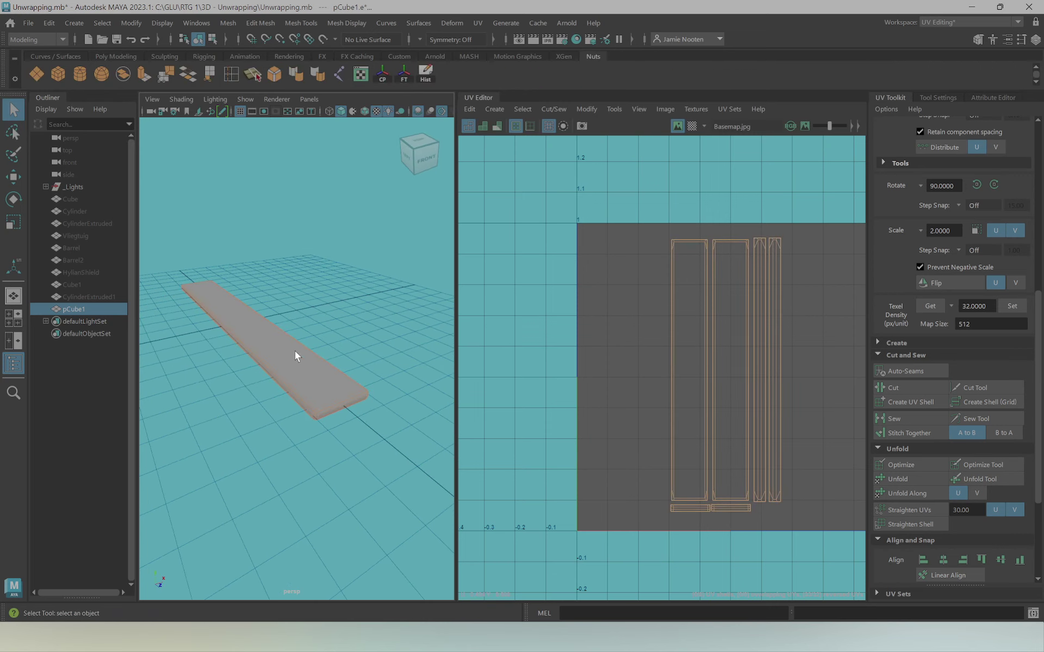
right_click_drag(286, 280, 328, 283)
mouse_move(372, 337)
left_mouse_down("alt")
mouse_move(347, 299)
mouse_move(429, 322)
left_mouse_up("alt")
scroll(304, 328, "down", 5)
scroll(308, 350, "up", 5)
key("w")
mouse_move(374, 344)
left_mouse_down("alt")
mouse_move(350, 342)
mouse_move(379, 326)
left_mouse_up("alt")
Duplicate the plank with Ctrl+D, then repeat Shift+D to build the row pCube2–pCube16
key("ctrl+d")
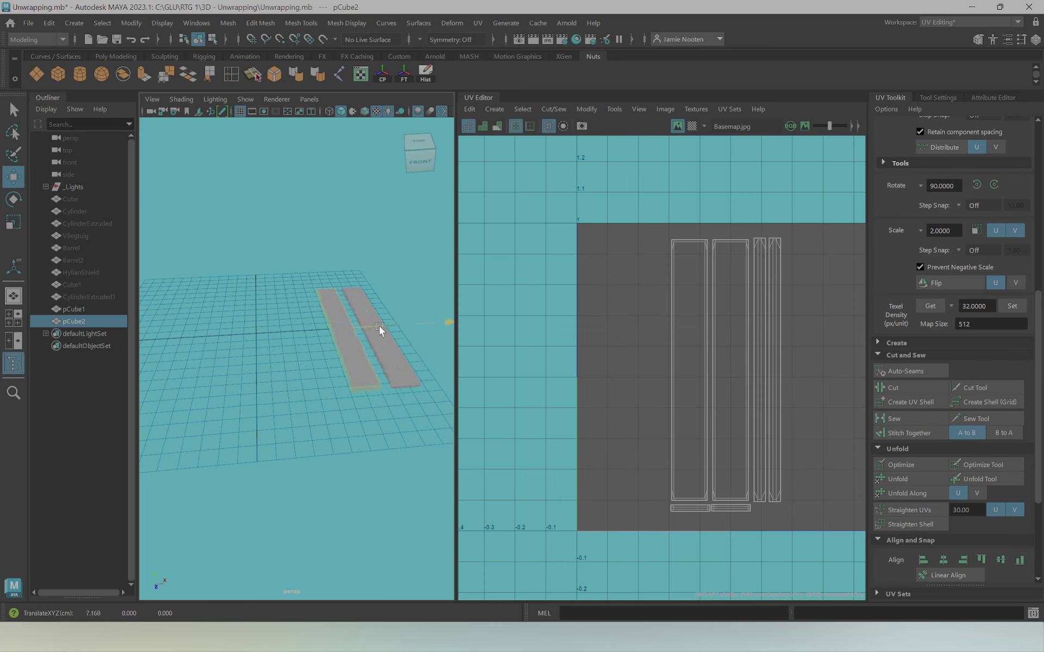
key("shift+d")
key("shift+d")
key("shift+d")
key("shift+d")
key("shift+d")
key("shift+d")
key("shift+d")
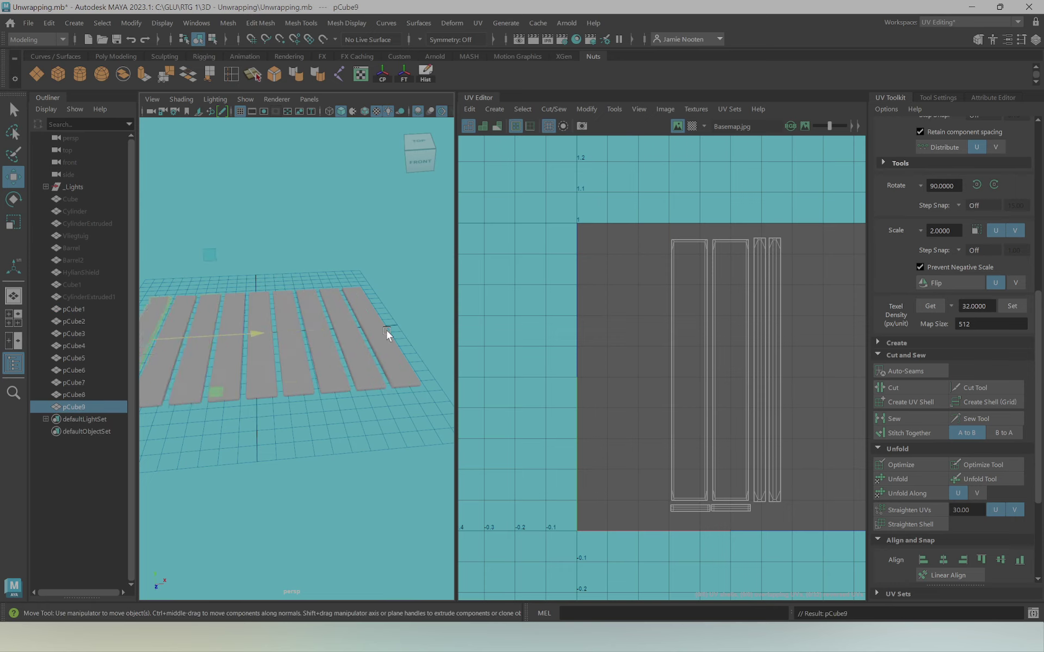
key("shift+d")
key("shift+d")
key("shift+d")
key("shift+d")
key("shift+d")
scroll(387, 331, "down", 2)
mouse_move(377, 339)
left_mouse_down("alt")
mouse_move(215, 400)
mouse_move(264, 384)
left_mouse_up("alt")
left_click(236, 404)
left_click(197, 425)
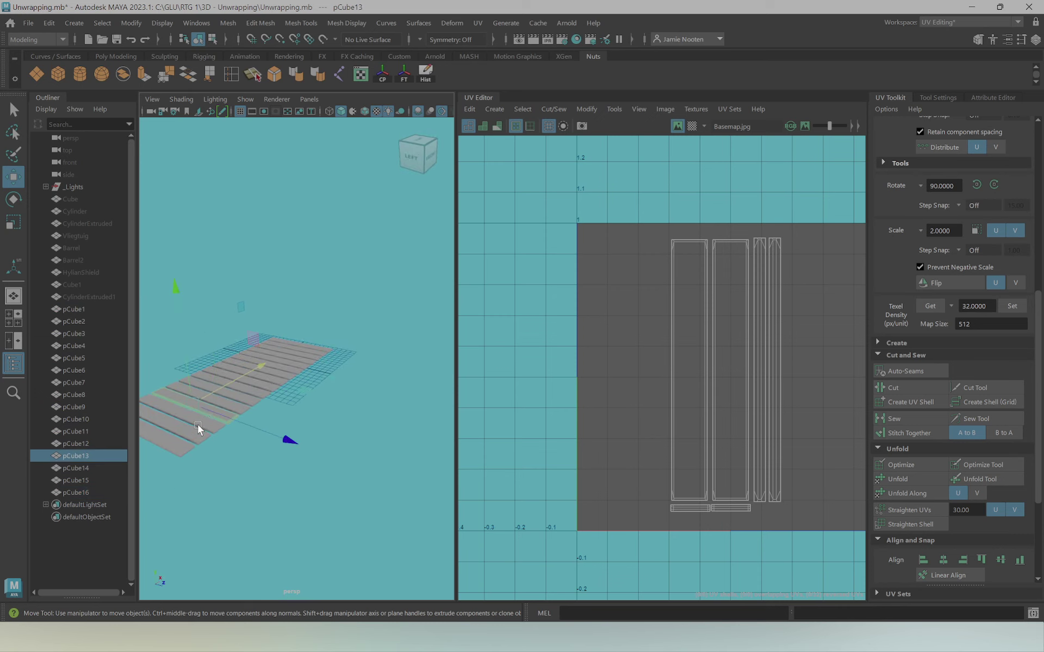
left_click(159, 468)
mouse_move(159, 468)
left_mouse_down("alt")
mouse_move(285, 426)
mouse_move(235, 462)
mouse_move(328, 324)
left_mouse_up("alt")
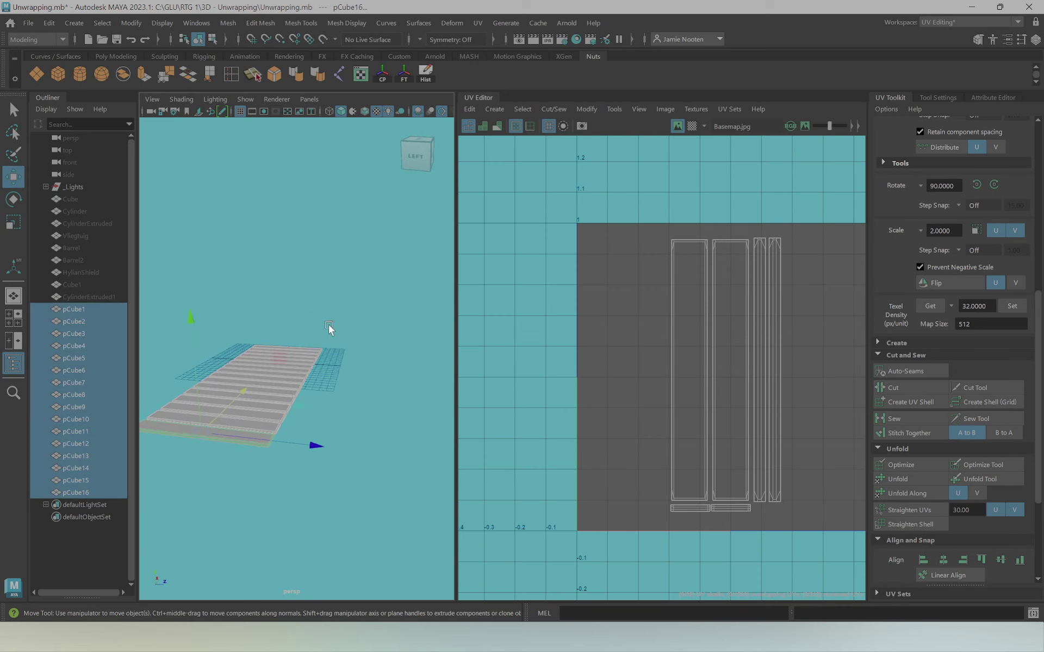
Select all the planks' UVs and shift the overlapping shells left in the UV Editor
right_click_drag(681, 317, 771, 358)
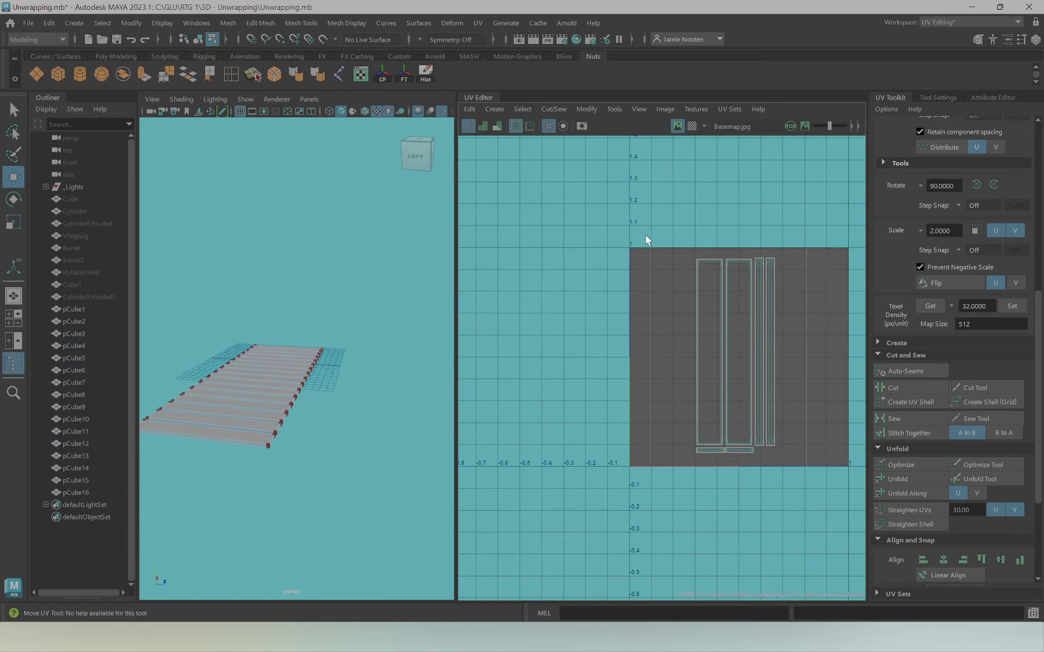
left_click_drag(645, 235, 783, 459)
mouse_move(745, 356)
left_mouse_down()
mouse_move(676, 347)
mouse_move(701, 356)
left_mouse_up()
key("r")
key("w")
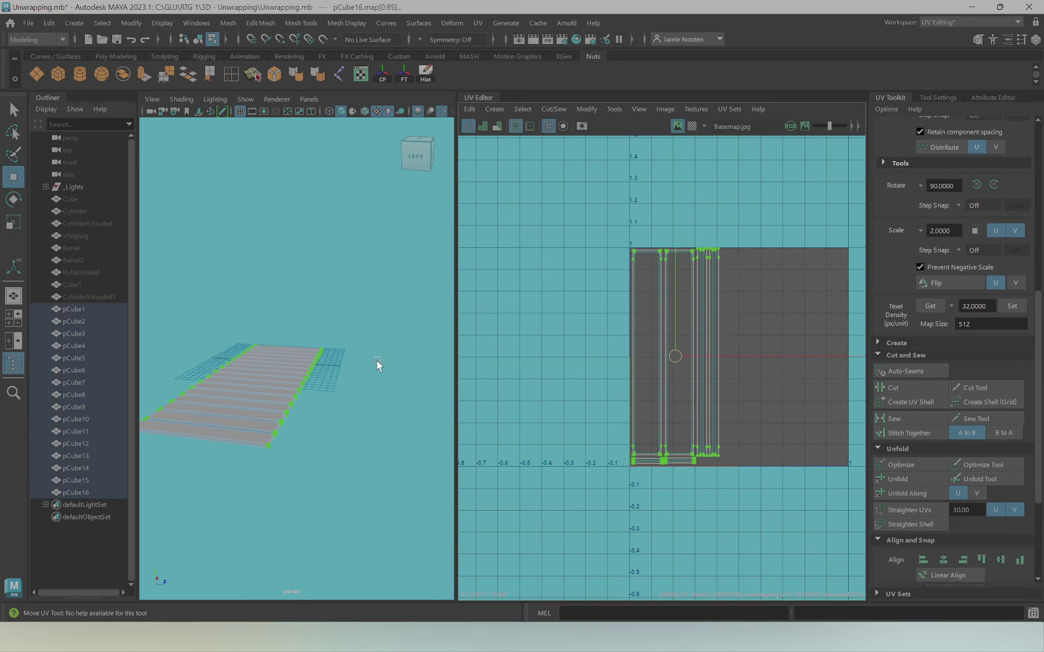
left_click_drag(378, 361, 598, 338, "alt")
mouse_move(160, 366)
right_mouse_down("alt")
mouse_move(310, 365)
mouse_move(264, 346)
right_mouse_up("alt")
Select pCube16, add pCube1, then range-select pCube1 through pCube16 in the Outliner
mouse_move(321, 277)
right_mouse_down()
mouse_move(358, 283)
mouse_move(356, 270)
right_mouse_up()
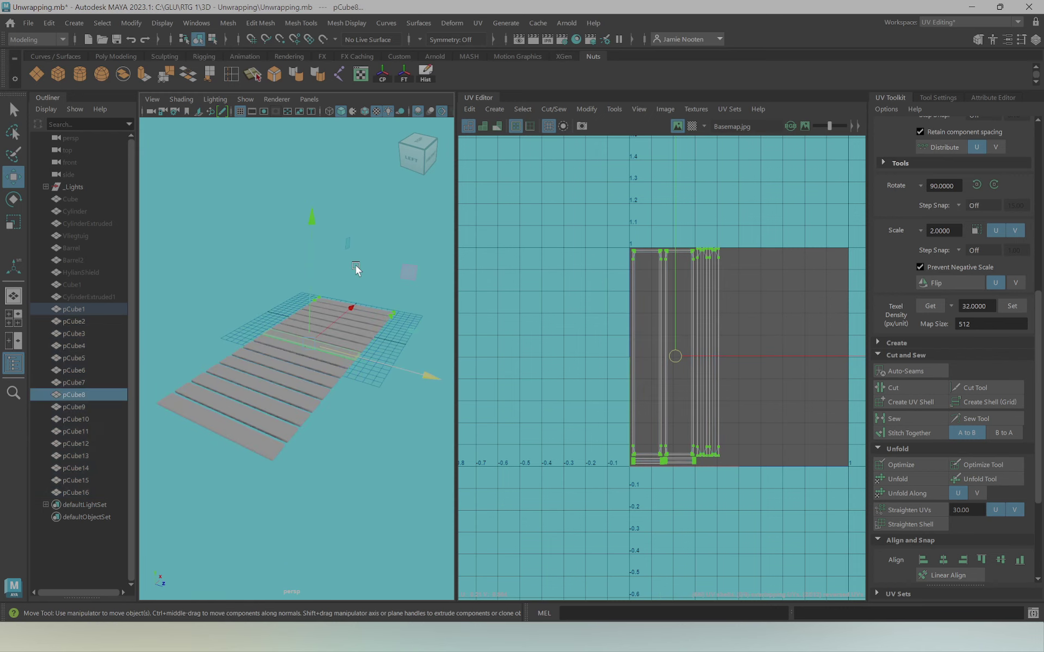
left_click(236, 399)
left_click(331, 376)
left_click(360, 321)
left_click(282, 370)
left_click(278, 394)
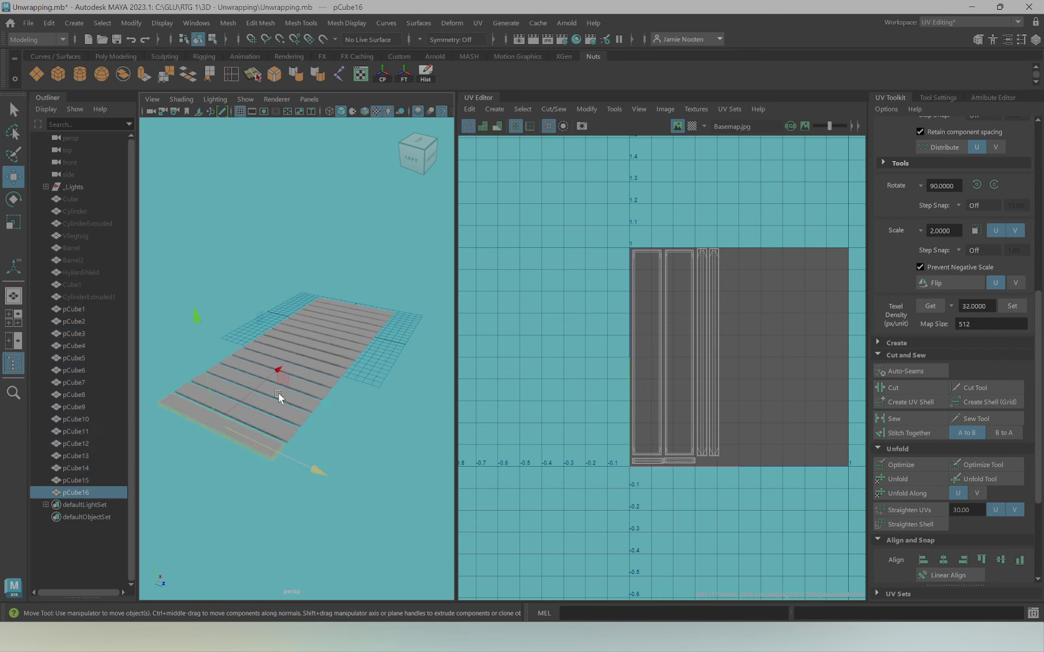
left_click(377, 311, "shift")
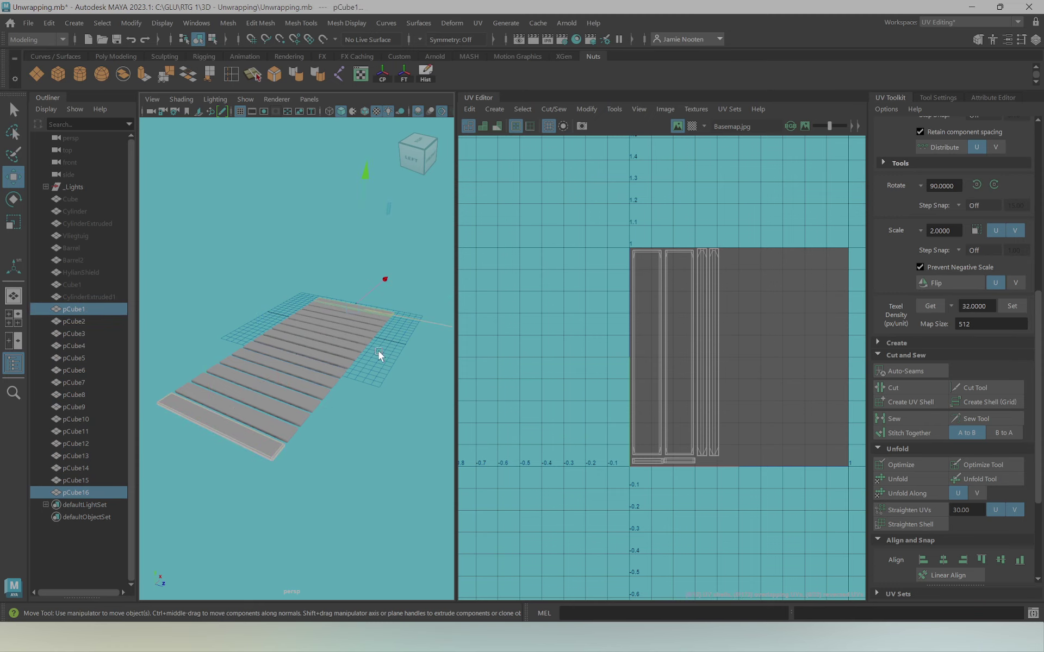
mouse_move(409, 311)
left_mouse_down("shift")
mouse_move(158, 462)
mouse_move(363, 334)
left_mouse_up("shift")
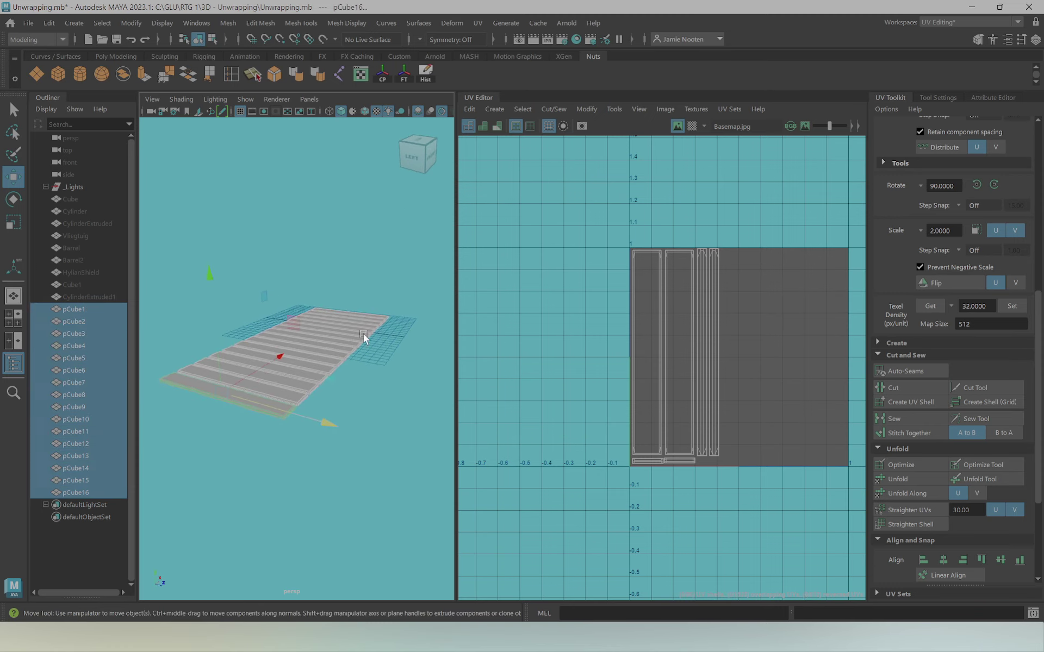
scroll(658, 313, "up", 2)
scroll(663, 320, "up", 3)
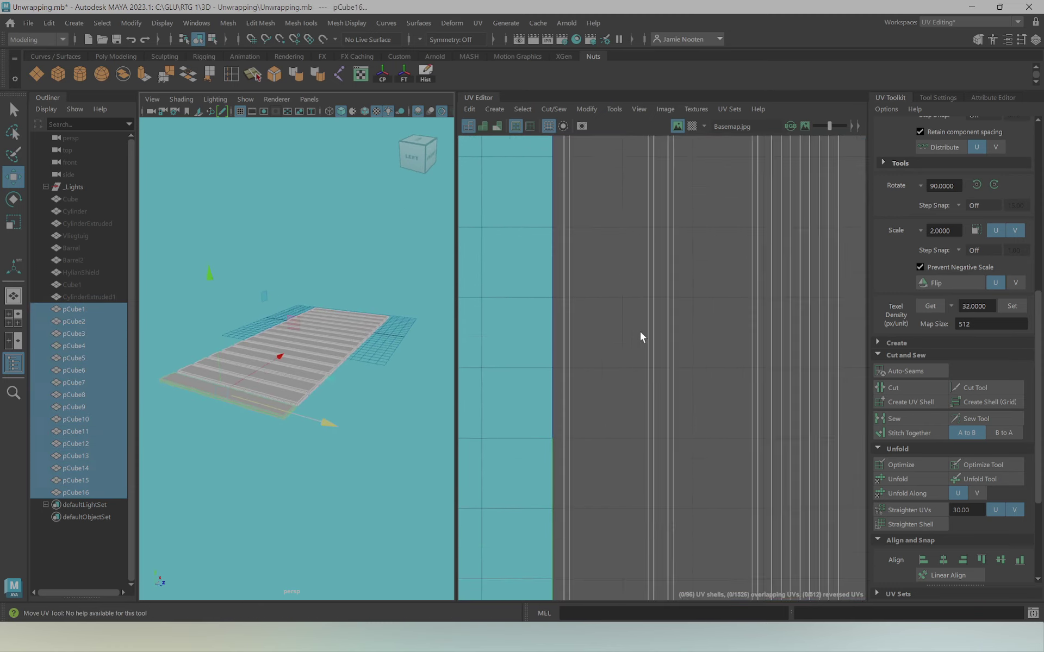
scroll(639, 326, "down", 3)
left_click_drag(335, 290, 322, 299, "alt")
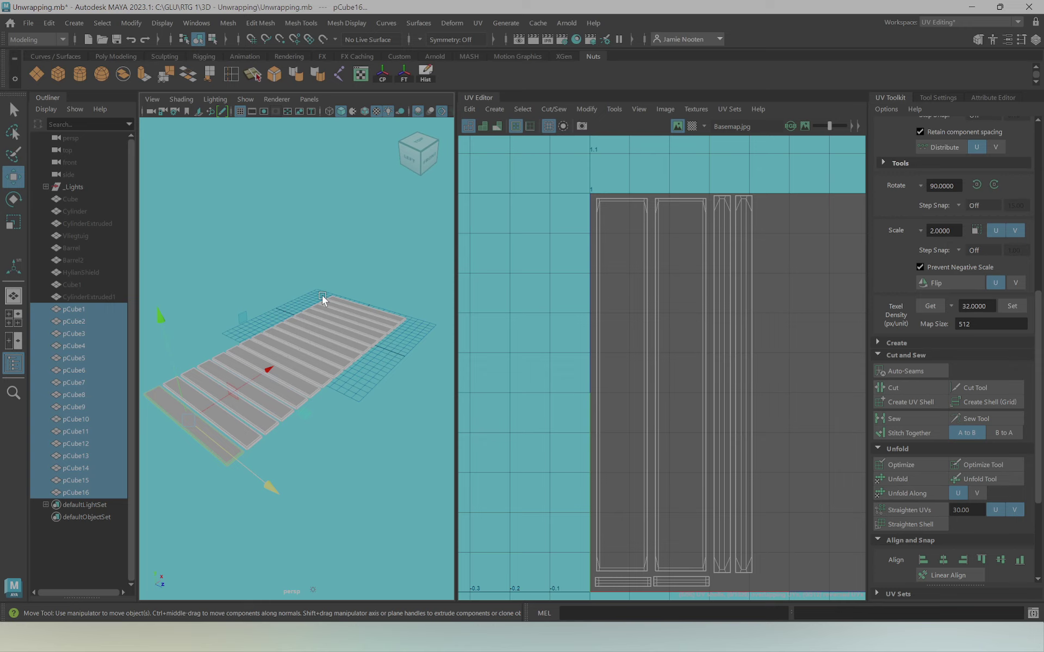
Tilt plank pCube4 up off the deck and raise it above the deck
left_click(347, 323)
key("e")
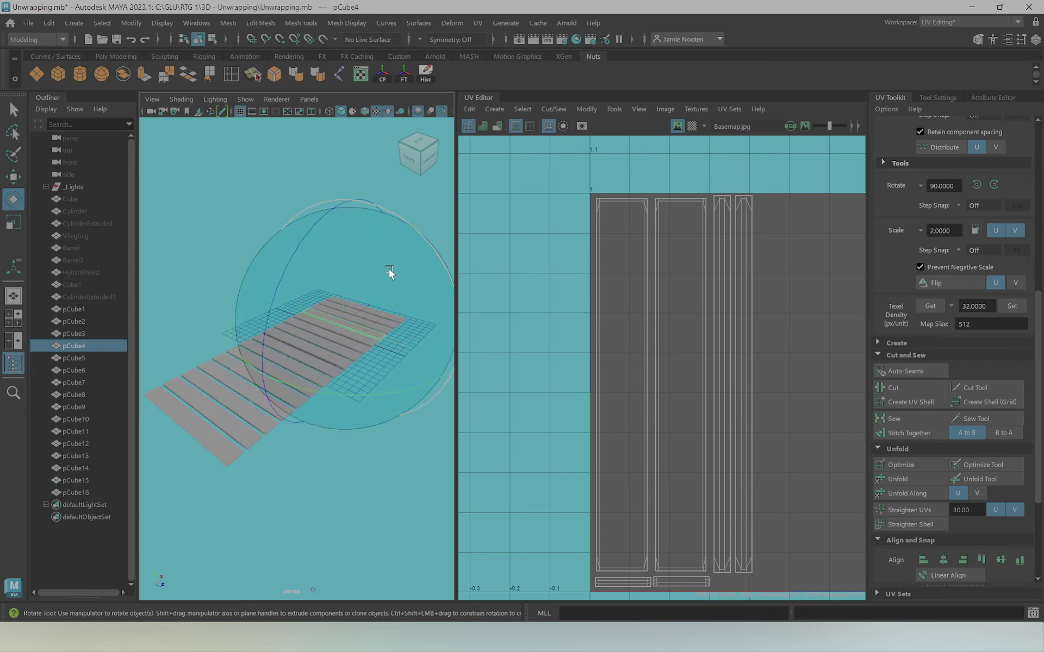
left_click_drag(400, 214, 508, 335)
key("w")
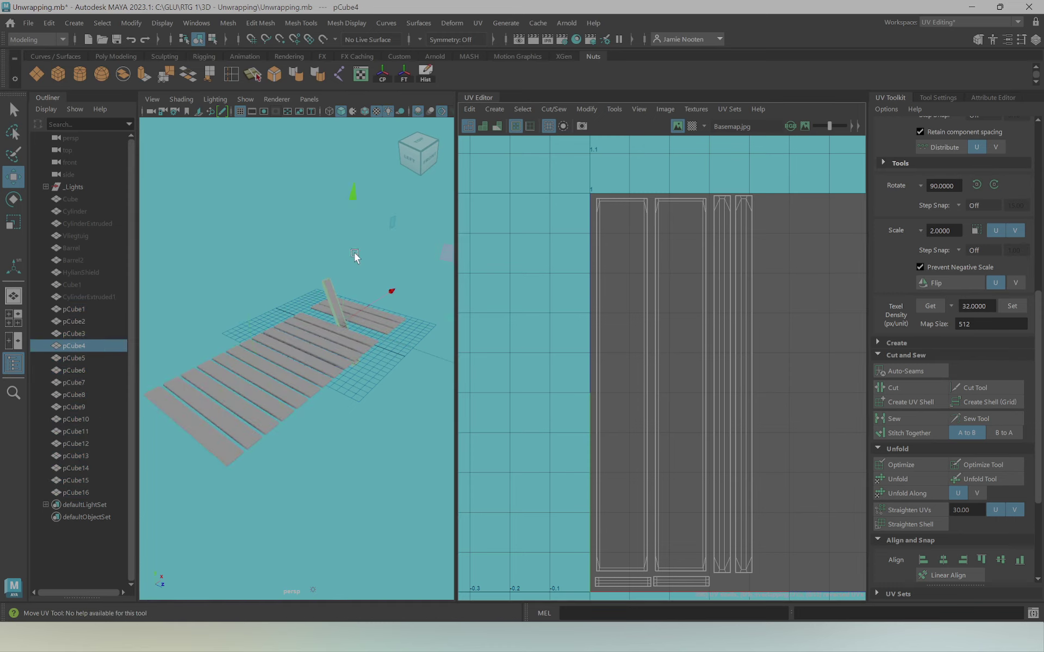
left_click_drag(353, 256, 350, 194)
Tilt pCube5 opposite to pCube4 and slide it over to meet it, forming the A-frame
left_click(307, 324)
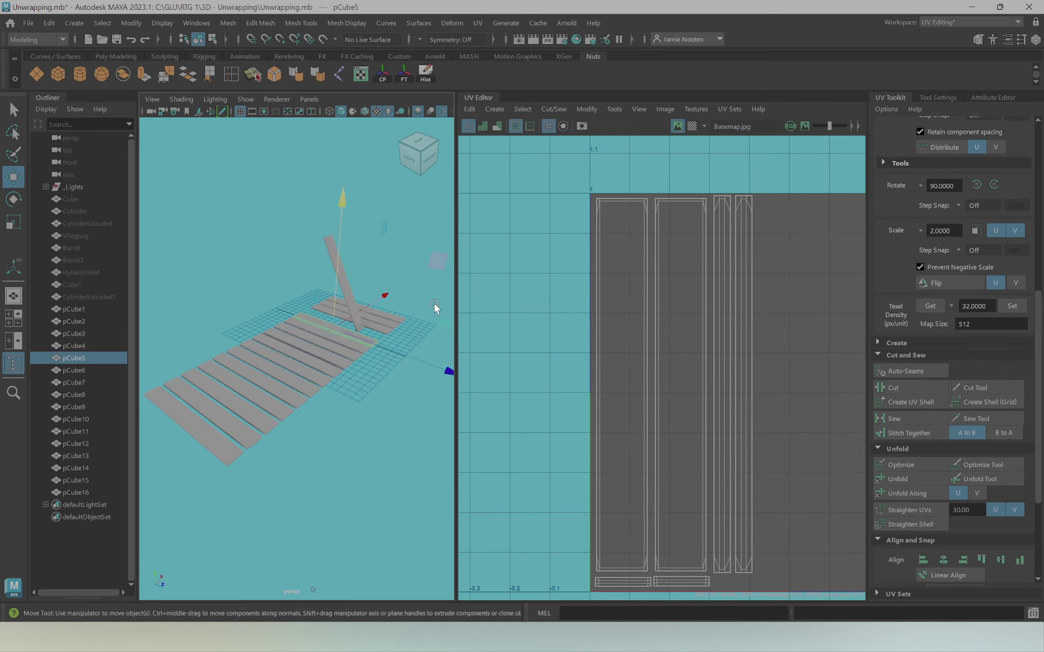
key("e")
left_click_drag(409, 255, 300, 201)
key("w")
middle_click_drag(428, 254, 403, 229)
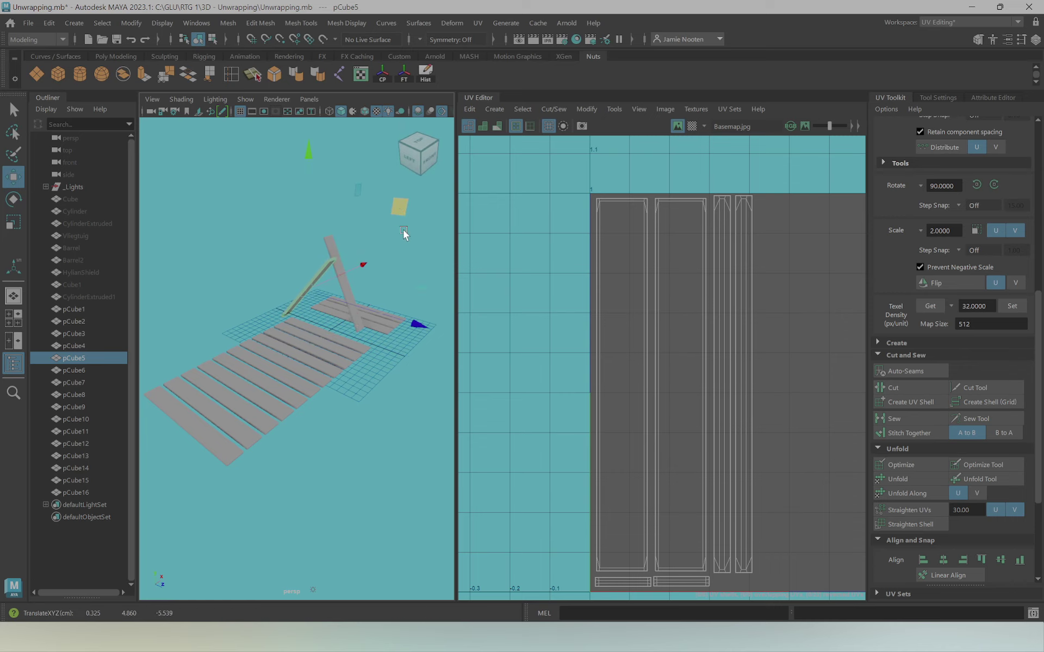
left_click_drag(402, 229, 357, 239, "alt")
middle_click_drag(358, 238, 409, 311)
left_click_drag(404, 310, 468, 297, "alt")
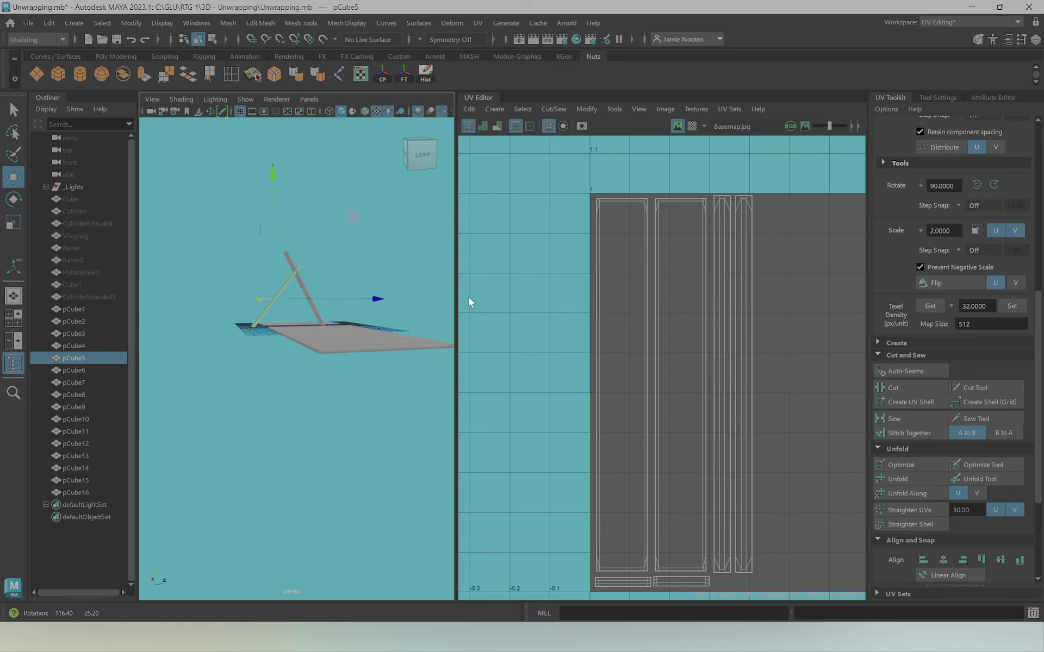
left_click(365, 288)
scroll(343, 293, "up", 5)
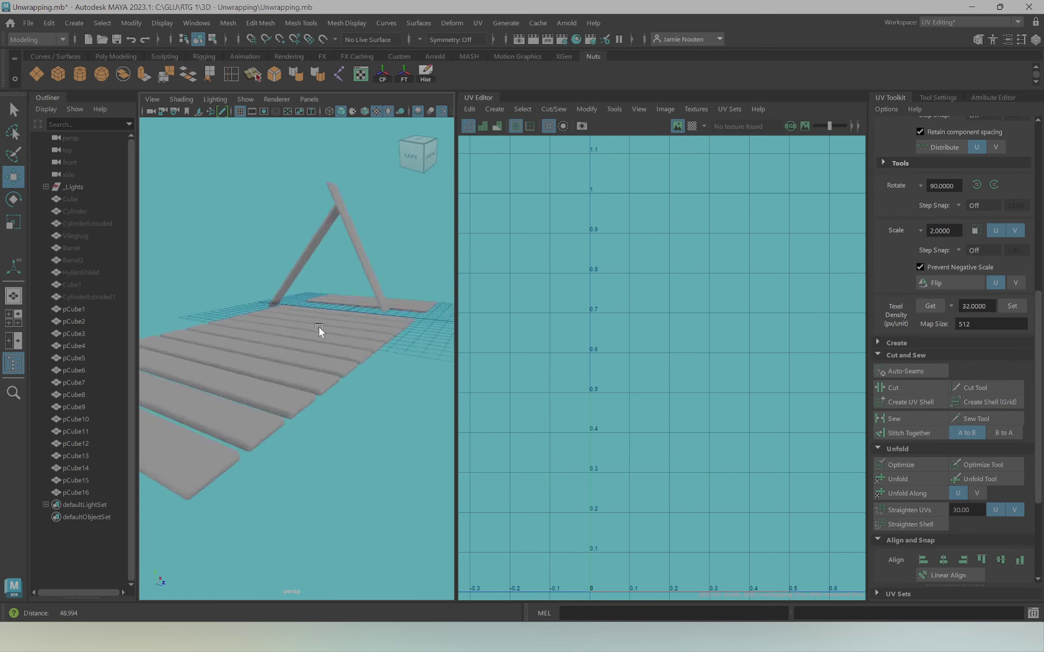
mouse_move(319, 328)
left_mouse_down("alt")
mouse_move(347, 310)
mouse_move(324, 344)
mouse_move(344, 285)
left_mouse_up("alt")
Rotate deck plank pCube6 onto its side
left_click(357, 282)
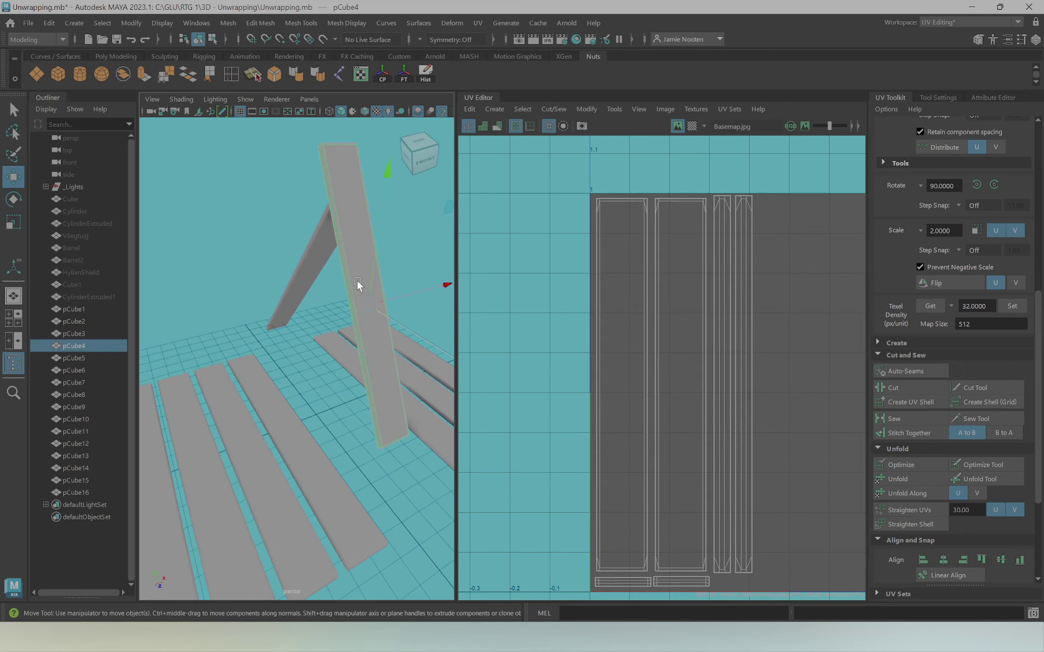
left_click(279, 389)
left_click_drag(280, 389, 287, 386, "alt")
key("e")
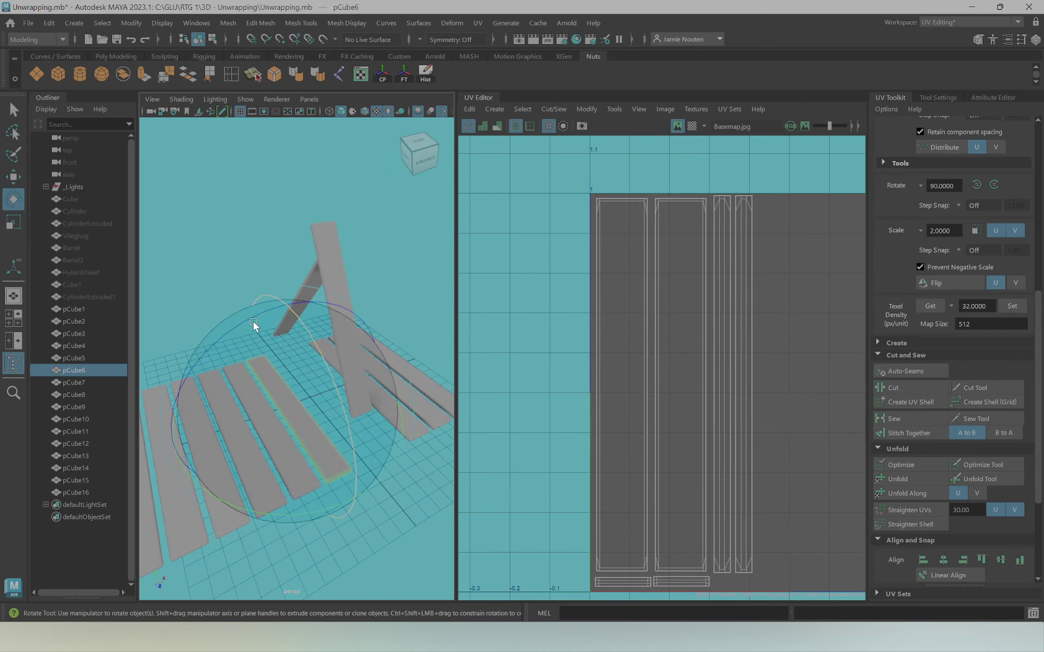
mouse_move(253, 321)
left_mouse_down()
mouse_move(212, 351)
mouse_move(277, 320)
mouse_move(333, 276)
mouse_move(285, 296)
mouse_move(310, 330)
left_mouse_up()
key("w")
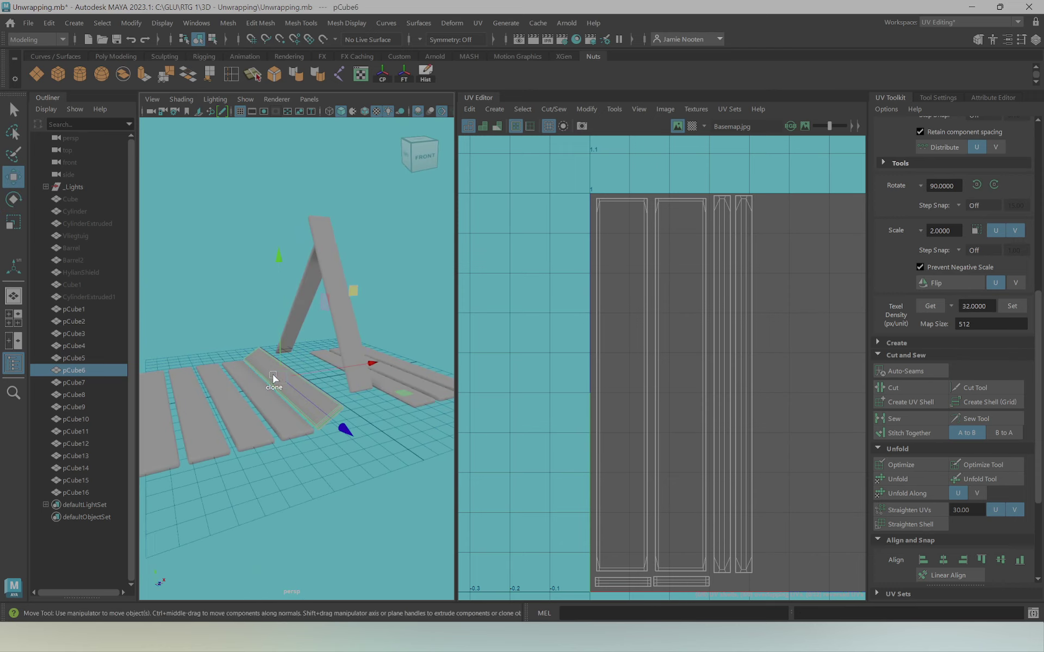
Duplicate pCube6 into new plank pCube17 and move it up against the A-frame
mouse_move(272, 374)
left_mouse_down("shift")
mouse_move(294, 344)
mouse_move(268, 326)
mouse_move(252, 340)
left_mouse_up("shift")
key("e")
key("w")
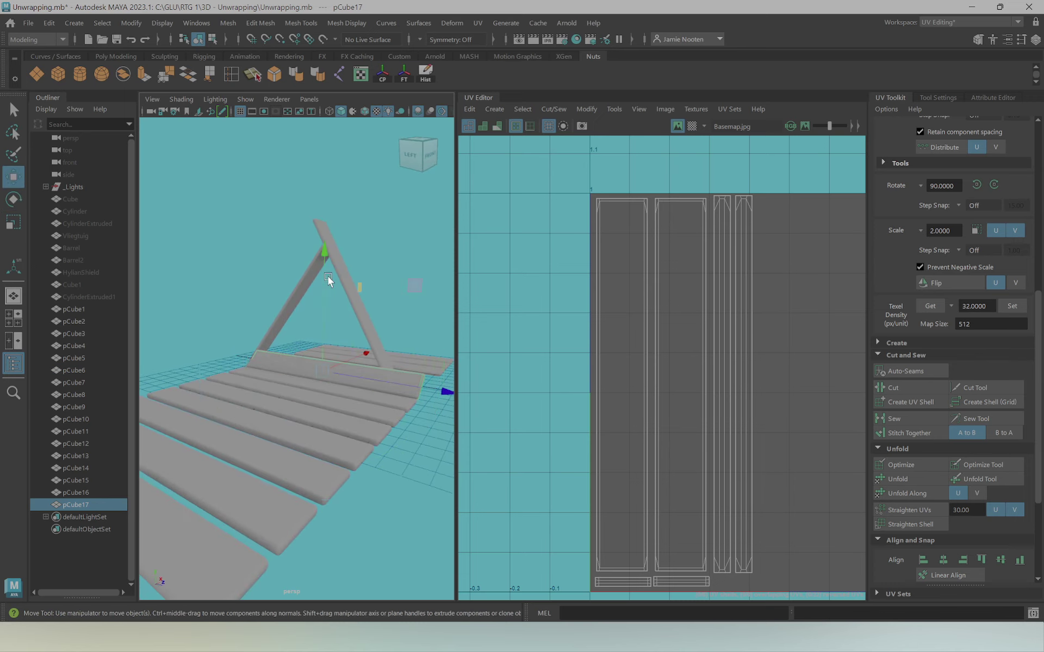
key("ctrl+z")
key("ctrl+z")
mouse_move(325, 284)
left_mouse_down()
mouse_move(325, 268)
mouse_move(312, 331)
left_mouse_up()
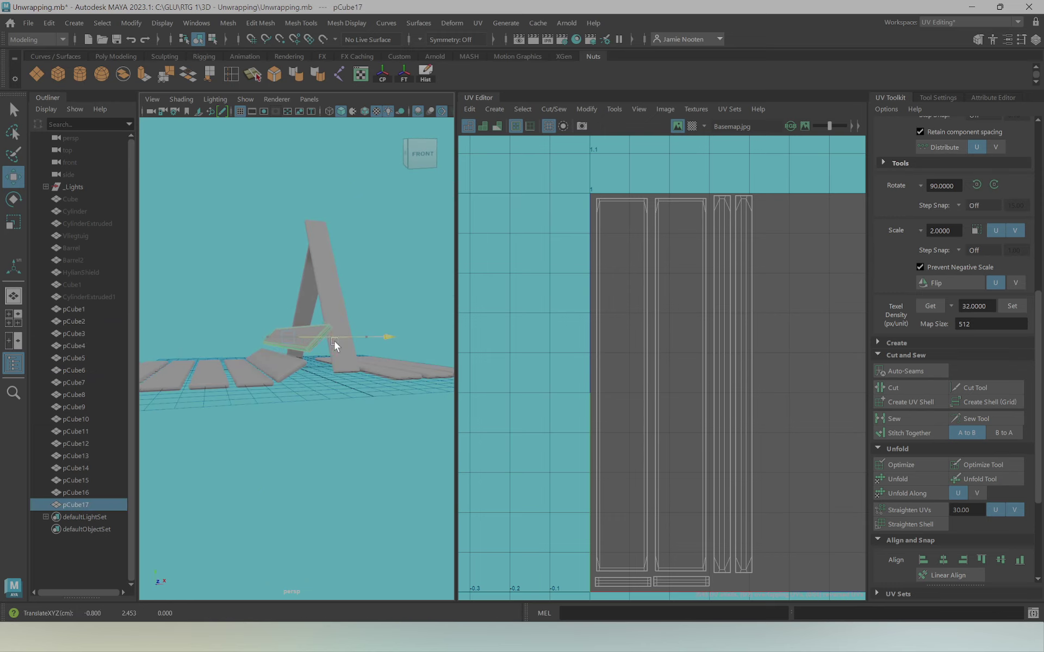
Tilt pCube17 about 57 degrees as the A-frame's angled brace, then deselect
key("e")
mouse_move(227, 303)
left_mouse_down()
mouse_move(179, 311)
mouse_move(178, 329)
left_mouse_up()
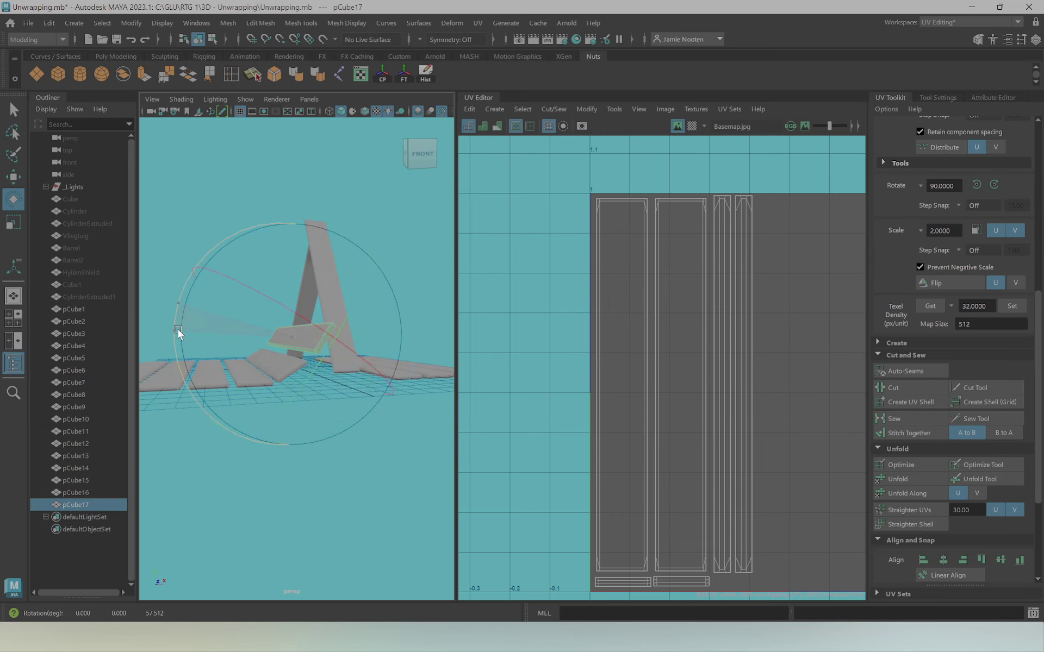
key("w")
left_click(377, 244)
mouse_move(377, 243)
left_mouse_down("alt")
mouse_move(272, 327)
mouse_move(228, 330)
mouse_move(390, 341)
mouse_move(240, 290)
mouse_move(379, 459)
mouse_move(670, 406)
left_mouse_up("alt")
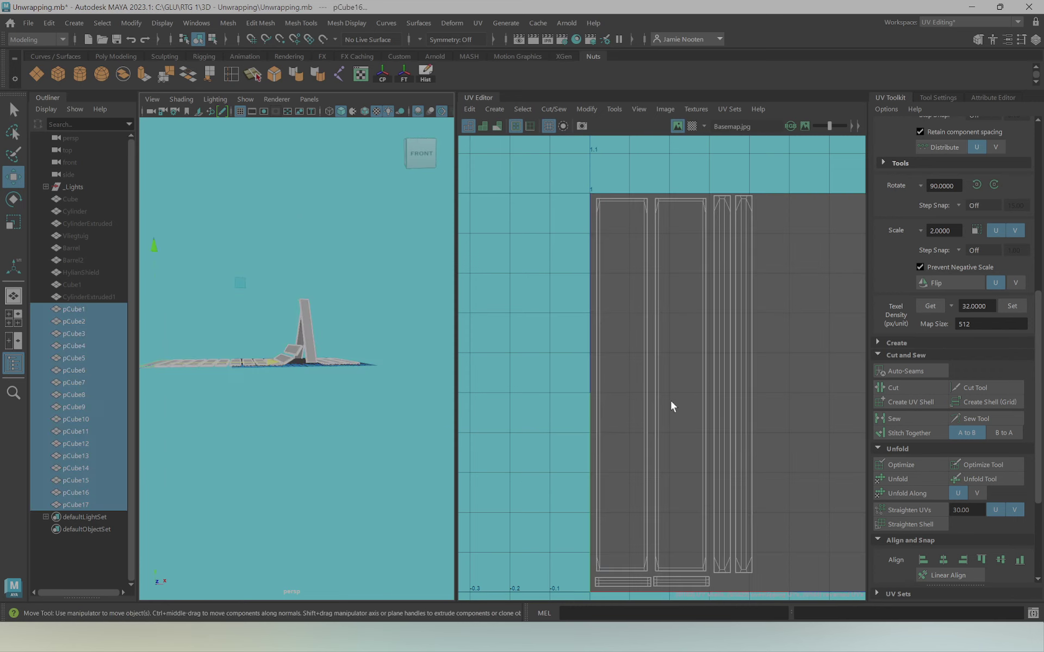
Inspect the UV layout, then orbit the viewport to a low side view of the planks
right_click_drag(671, 405, 564, 310, "alt")
middle_click_drag(564, 310, 552, 340, "alt")
mouse_move(552, 340)
right_mouse_down("alt")
mouse_move(701, 399)
mouse_move(617, 349)
right_mouse_up("alt")
middle_click_drag(617, 349, 584, 317, "alt")
left_click_drag(179, 338, 223, 345, "alt")
mouse_move(223, 345)
right_mouse_down("alt")
mouse_move(313, 376)
mouse_move(349, 361)
right_mouse_up("alt")
mouse_move(349, 361)
left_mouse_down("alt")
mouse_move(264, 321)
mouse_move(378, 341)
mouse_move(360, 360)
mouse_move(344, 350)
mouse_move(378, 324)
left_mouse_up("alt")
left_click(404, 276)
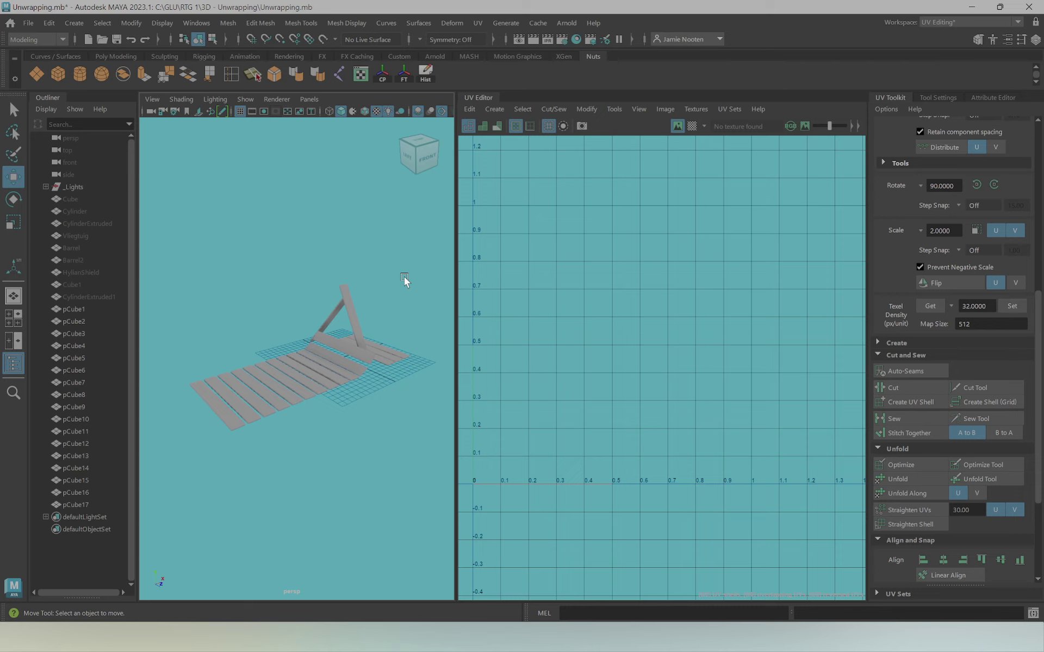
left_click(269, 383)
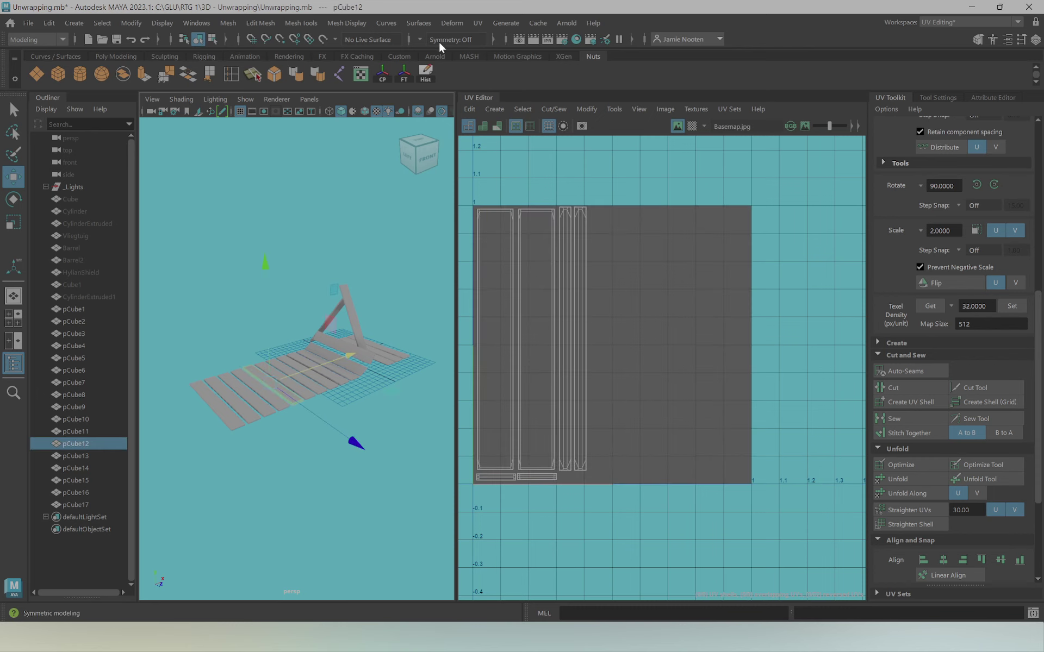
left_click(478, 23)
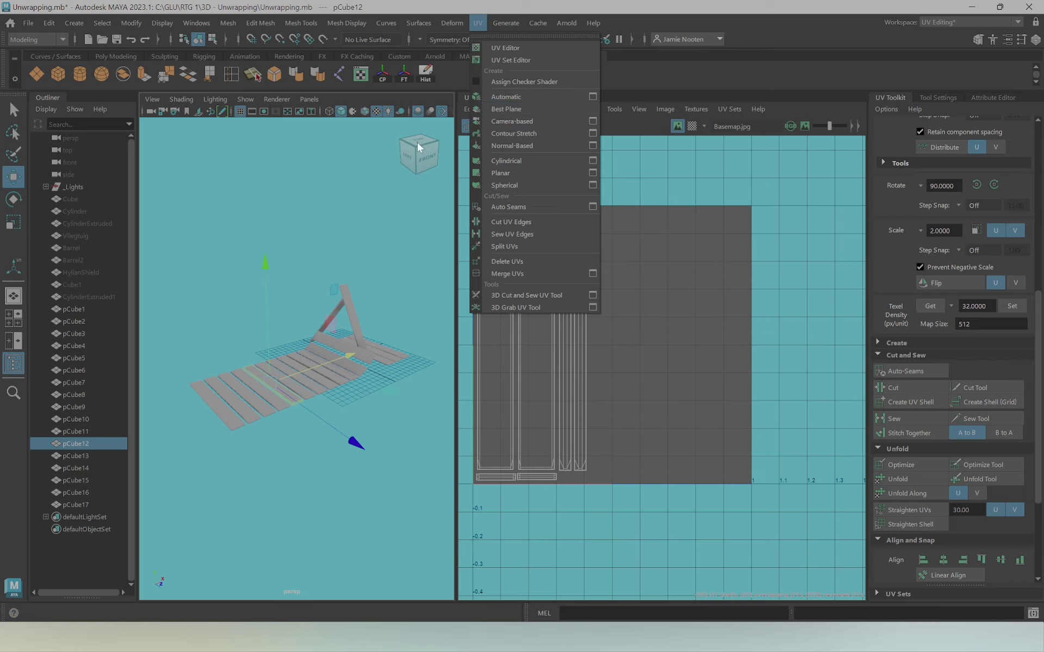
left_click(330, 173)
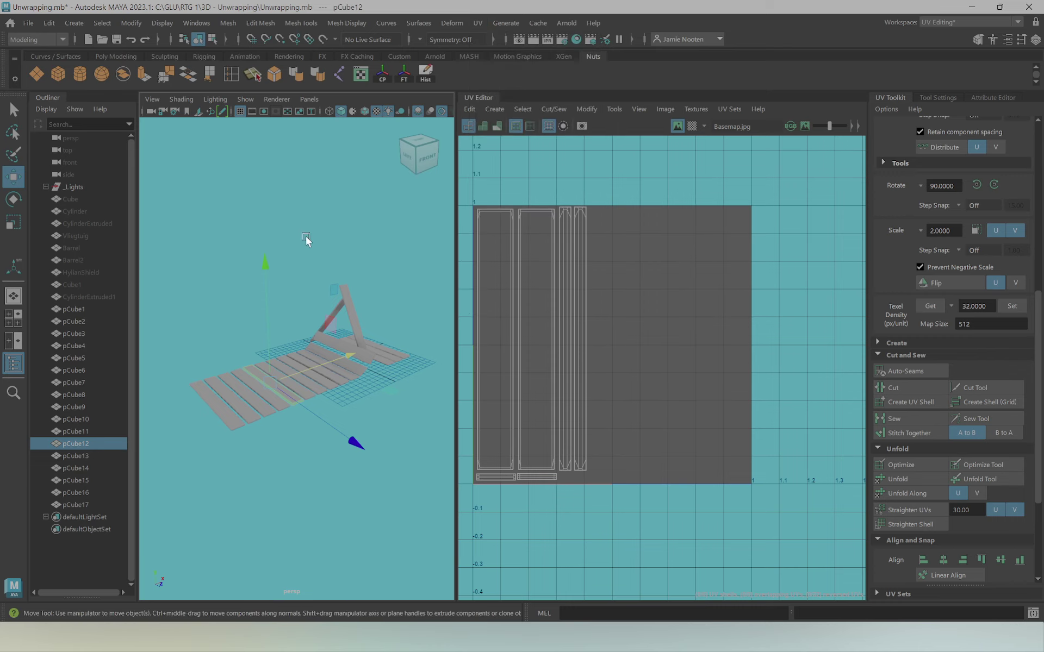
left_click(373, 288)
mouse_move(373, 288)
left_mouse_down("alt")
mouse_move(298, 233)
mouse_move(313, 228)
left_mouse_up("alt")
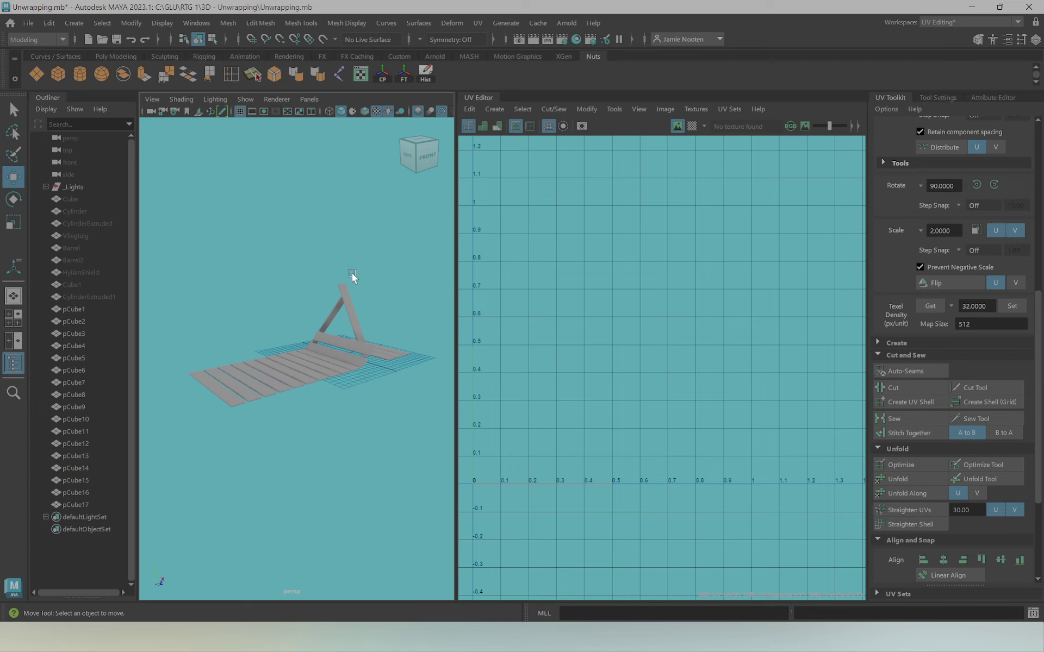
left_click_drag(341, 261, 347, 283, "alt")
mouse_move(346, 283)
right_mouse_down("alt")
mouse_move(447, 281)
mouse_move(276, 268)
right_mouse_up("alt")
left_click_drag(324, 274, 334, 268, "alt")
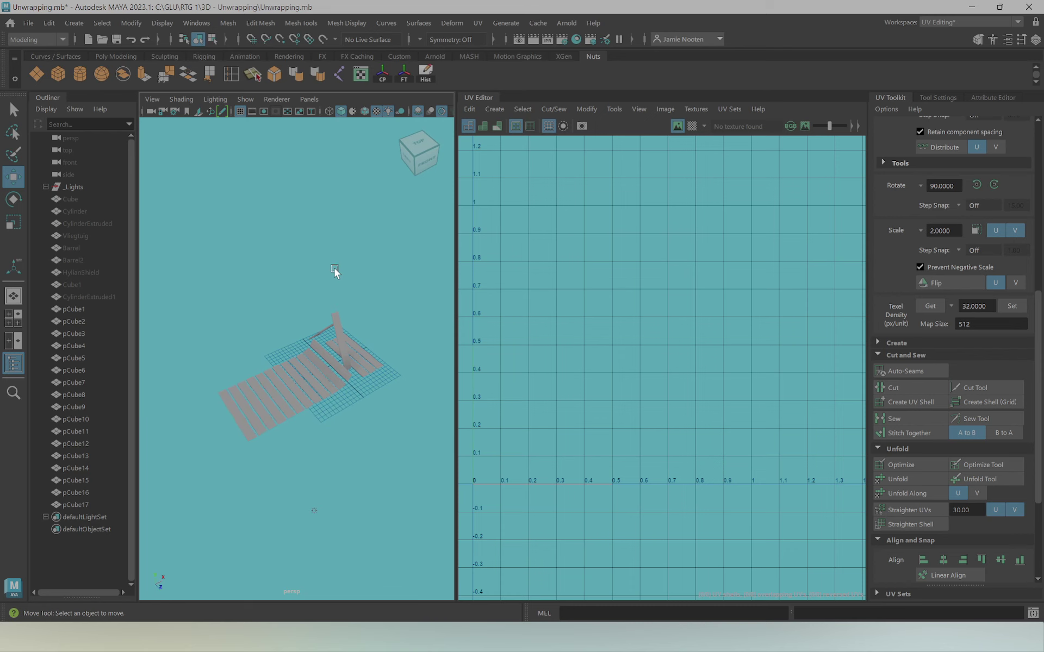
left_click(325, 372)
middle_click_drag(578, 315, 606, 244, "alt")
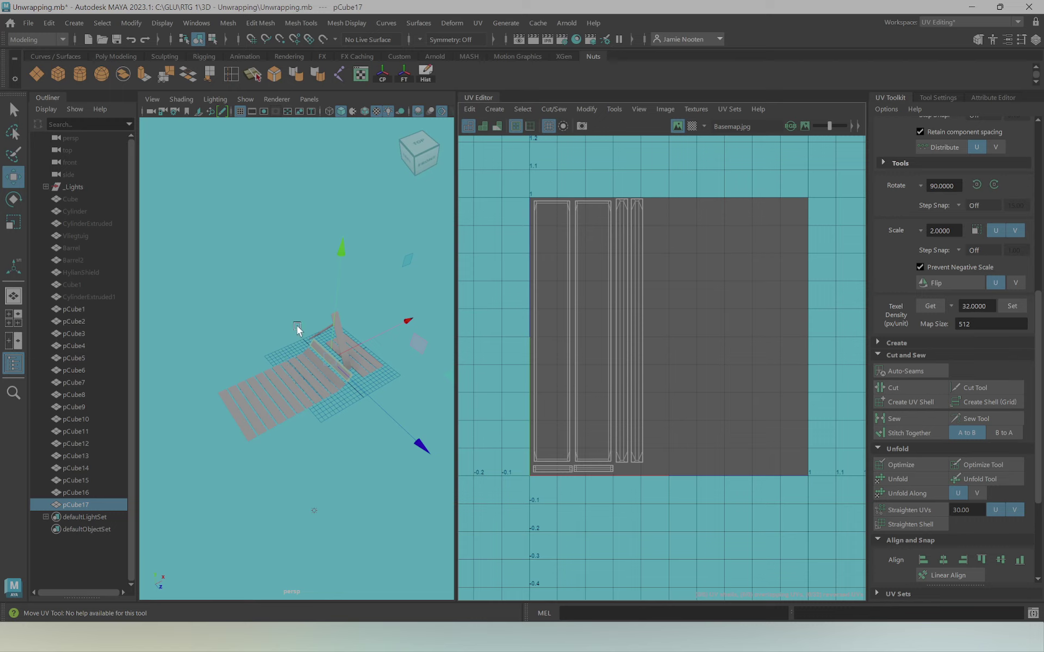
double_click(73, 308)
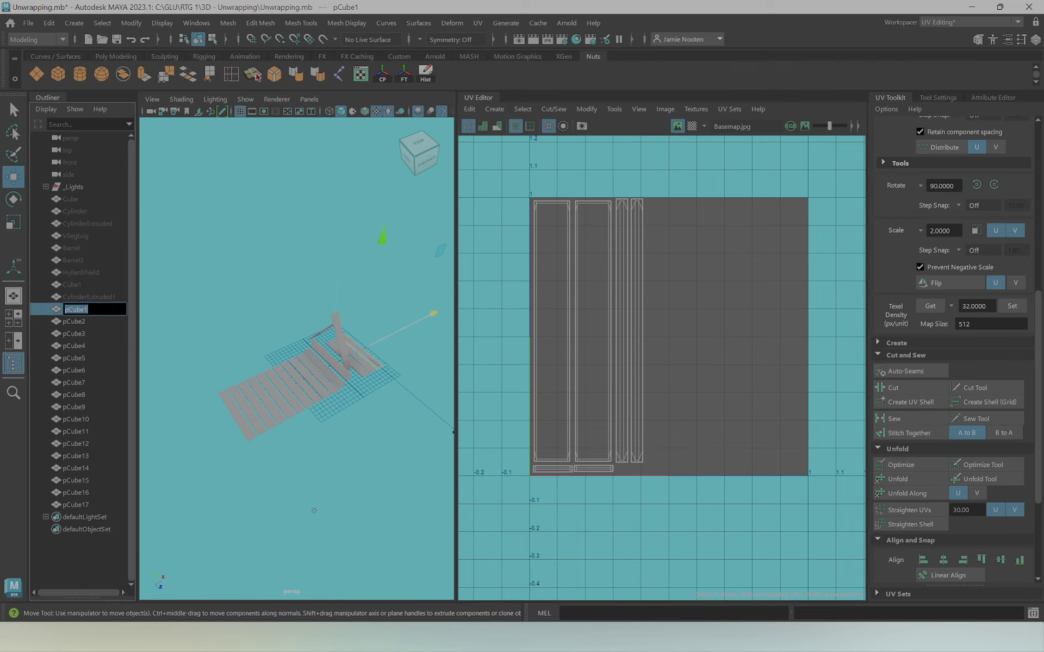
left_click(222, 266)
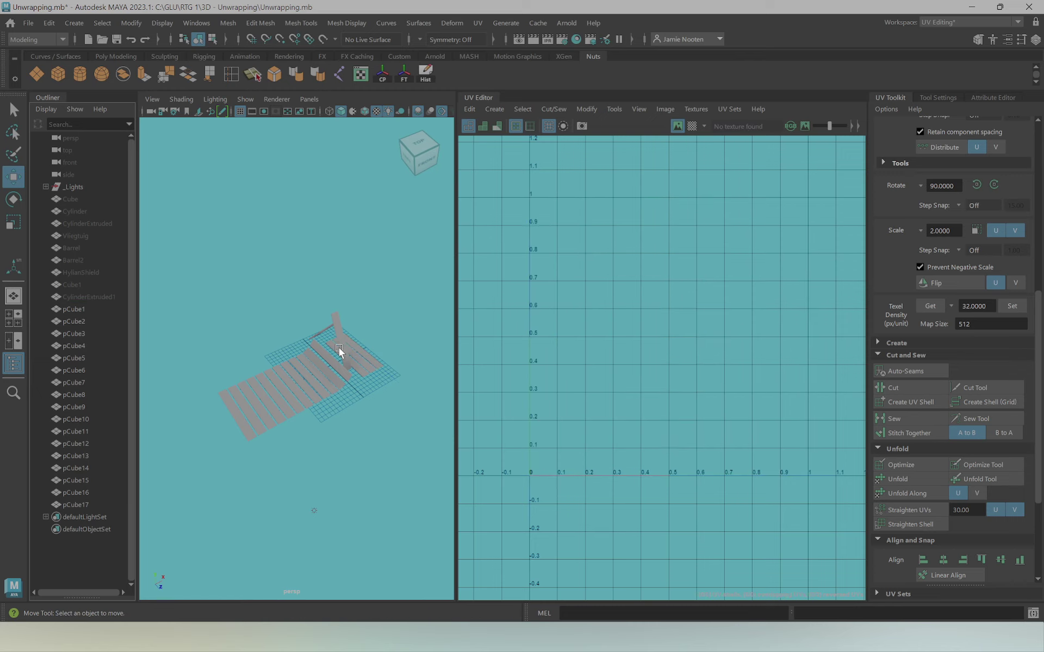
left_click(333, 319)
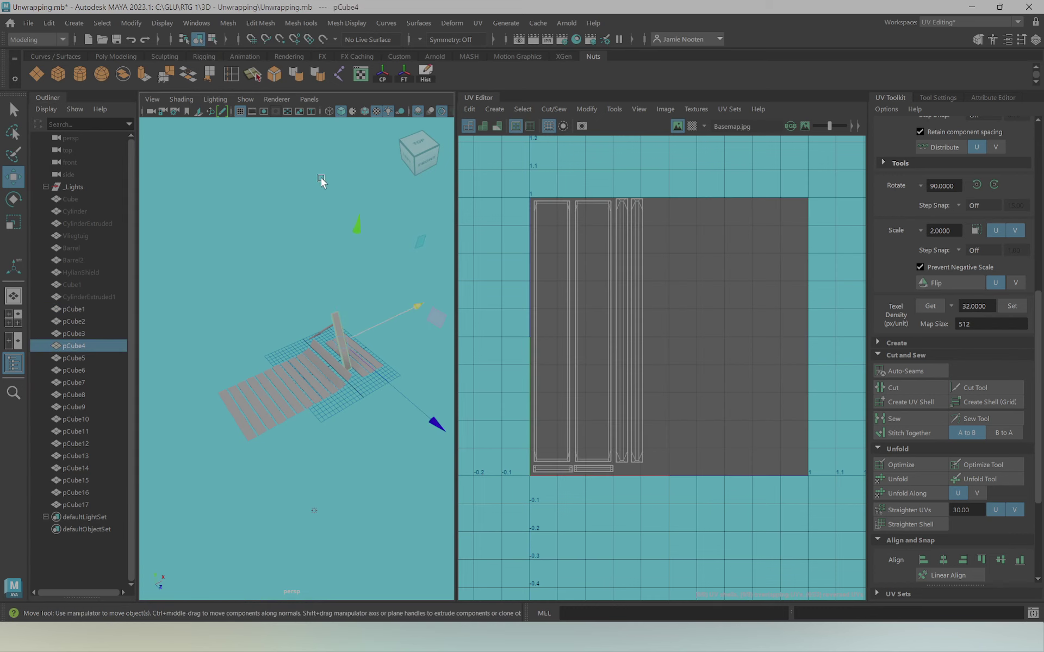